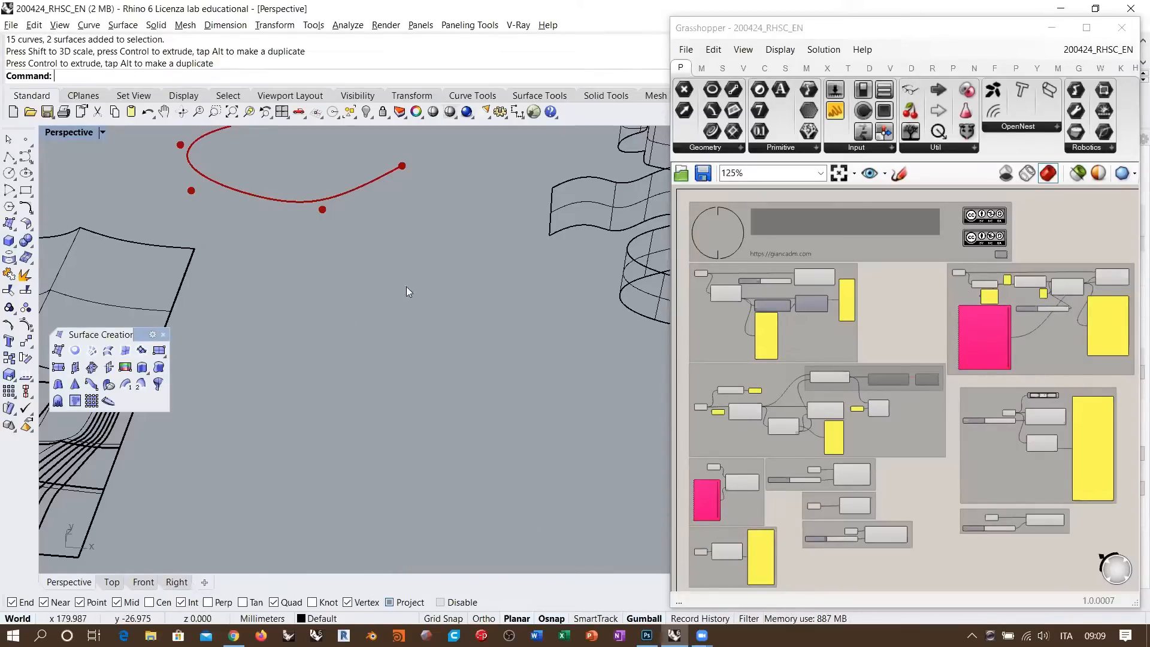
# - Draw a vertical line about 46 mm high in the empty area beside the end of the red curve
pyautogui.moveTo(398, 293); pyautogui.dragTo(420, 317, button='right')
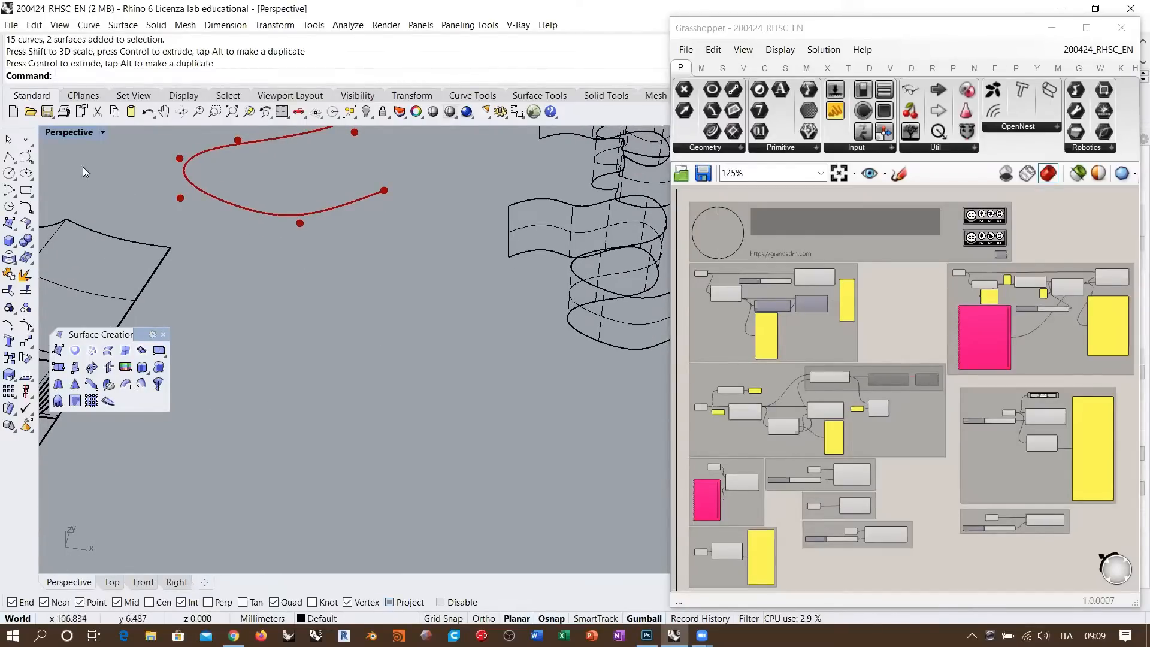
pyautogui.scroll(-4, 443, 348)
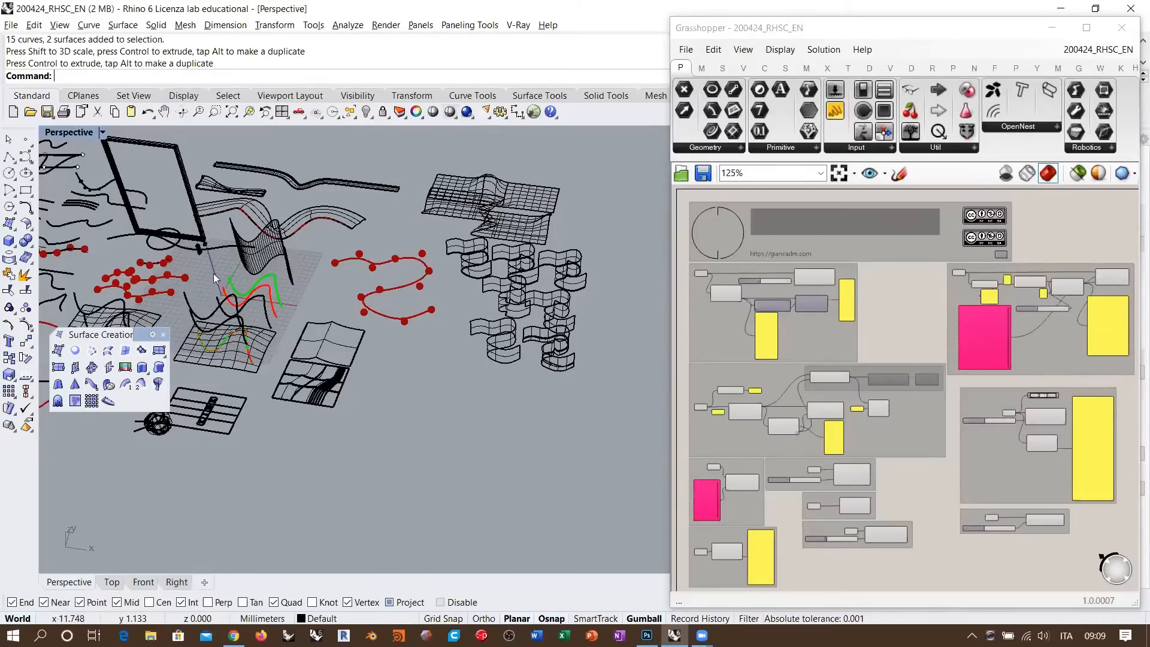
pyautogui.scroll(4, 414, 354)
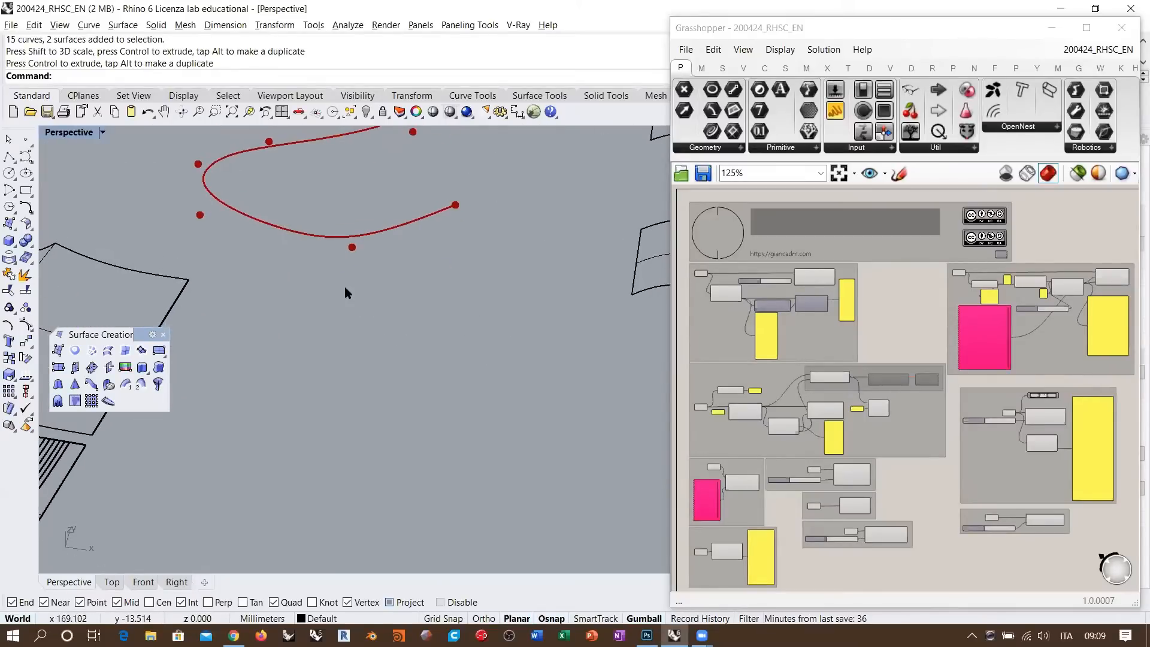
pyautogui.scroll(-2, 387, 290)
pyautogui.moveTo(387, 290)
pyautogui.mouseDown(button='right')
pyautogui.moveTo(423, 333)
pyautogui.moveTo(395, 301)
pyautogui.mouseUp(button='right')
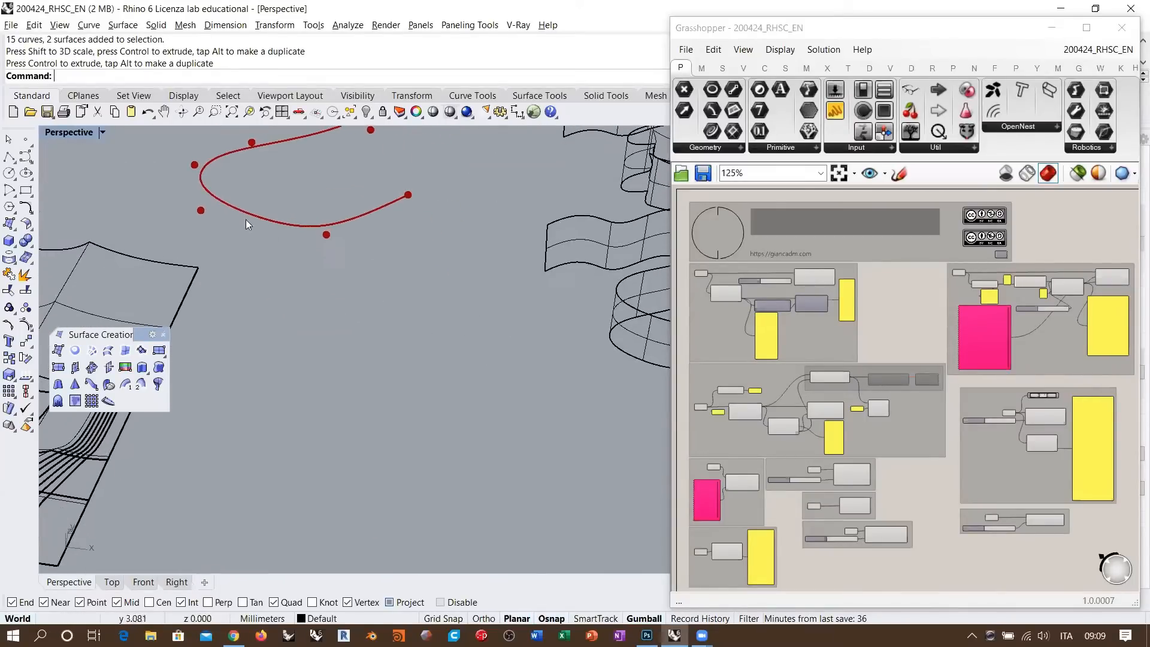
pyautogui.click(13, 157)
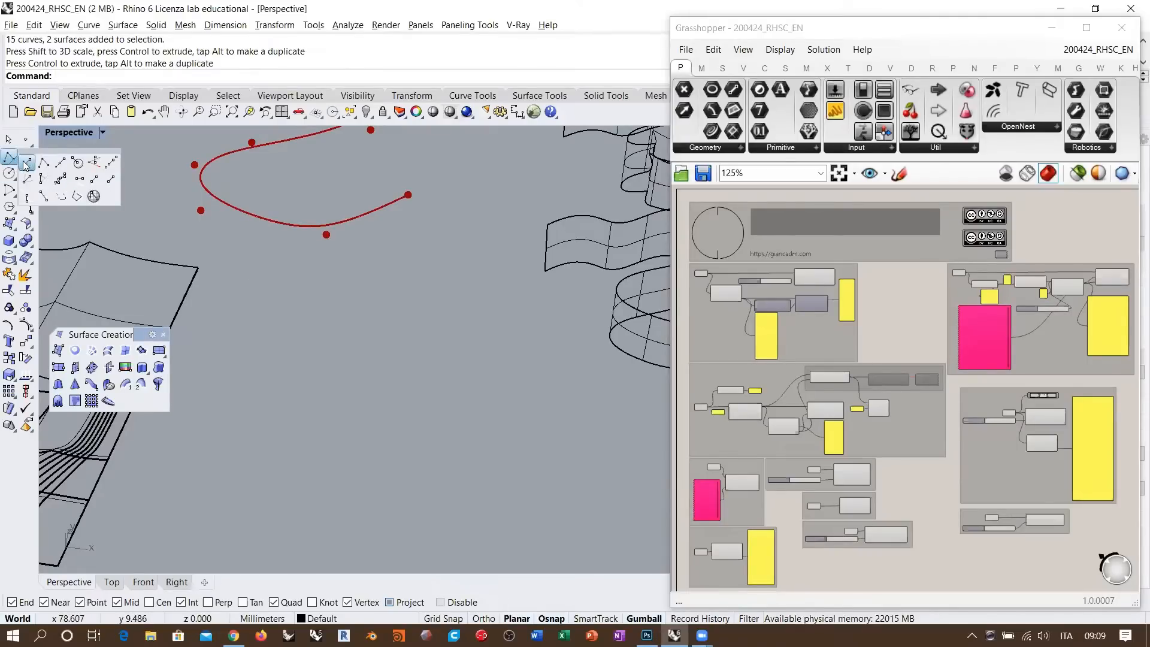
pyautogui.click(41, 179)
pyautogui.click(371, 380)
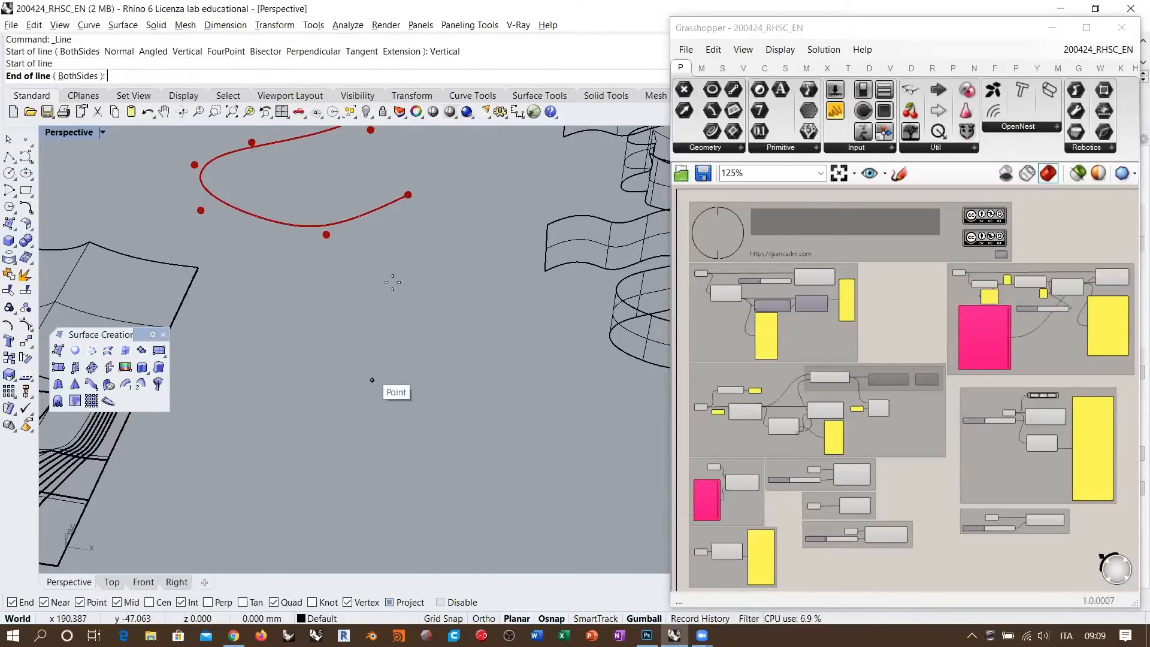
pyautogui.click(432, 245)
# - Draw a vertical rectangle about 21 mm wide from the line's lower end, matching its height to the line's upper end
pyautogui.moveTo(458, 353)
pyautogui.mouseDown(button='right')
pyautogui.moveTo(438, 338)
pyautogui.moveTo(386, 339)
pyautogui.moveTo(392, 307)
pyautogui.mouseUp(button='right')
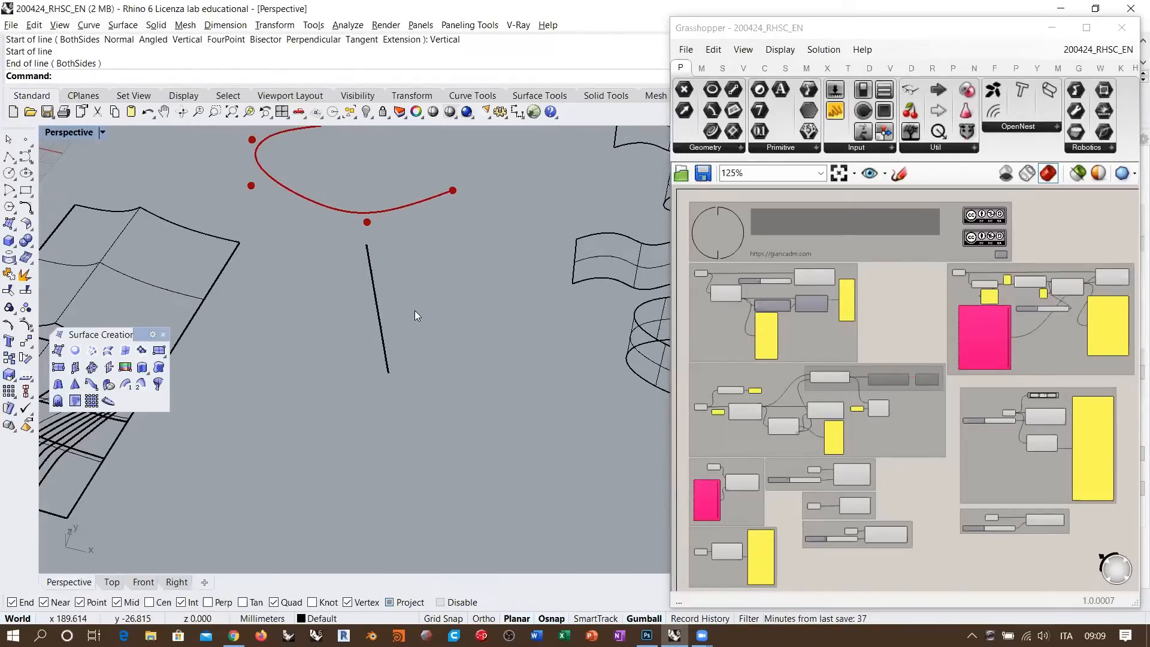
pyautogui.moveTo(461, 288); pyautogui.dragTo(436, 256, button='right')
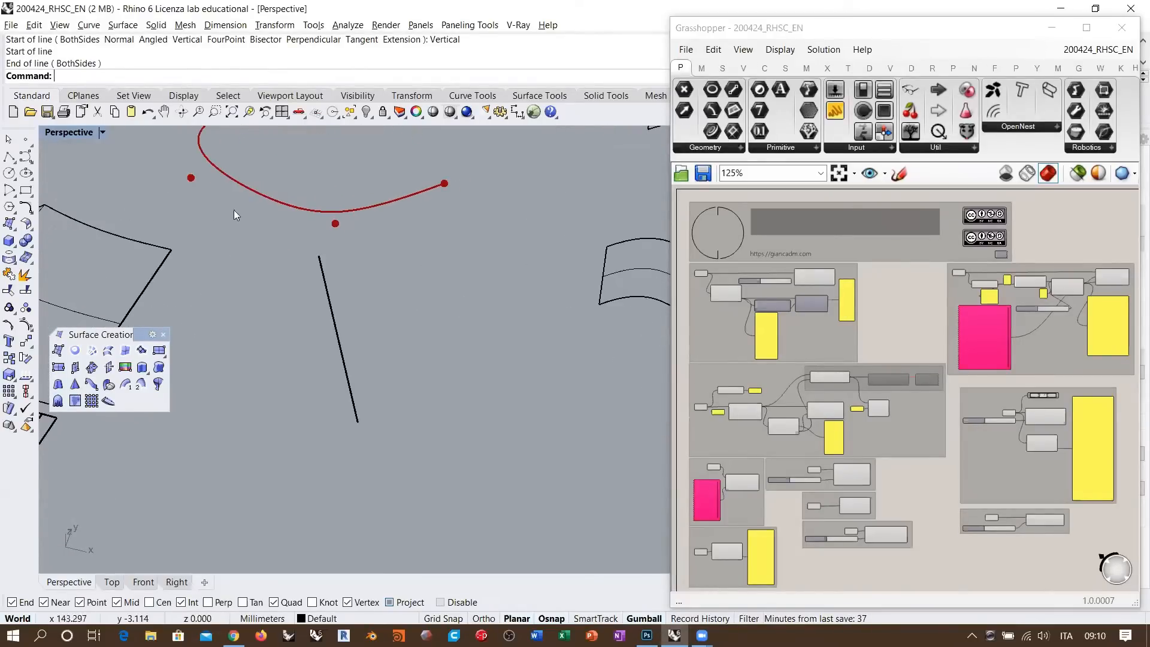
pyautogui.click(25, 191)
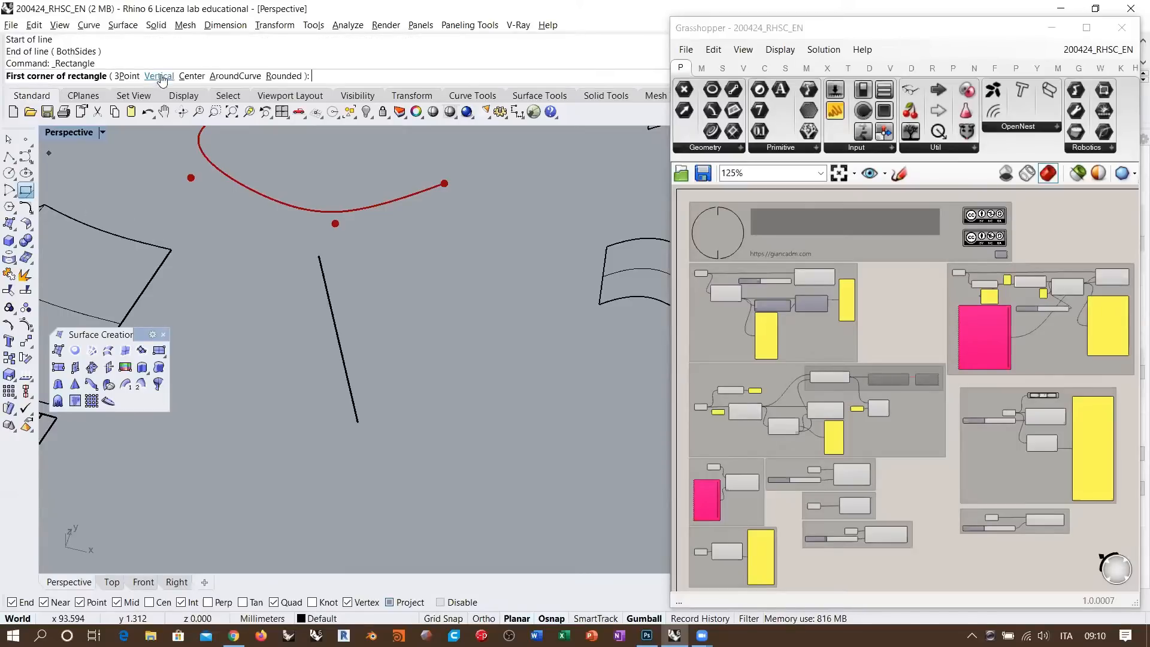
pyautogui.click(358, 422)
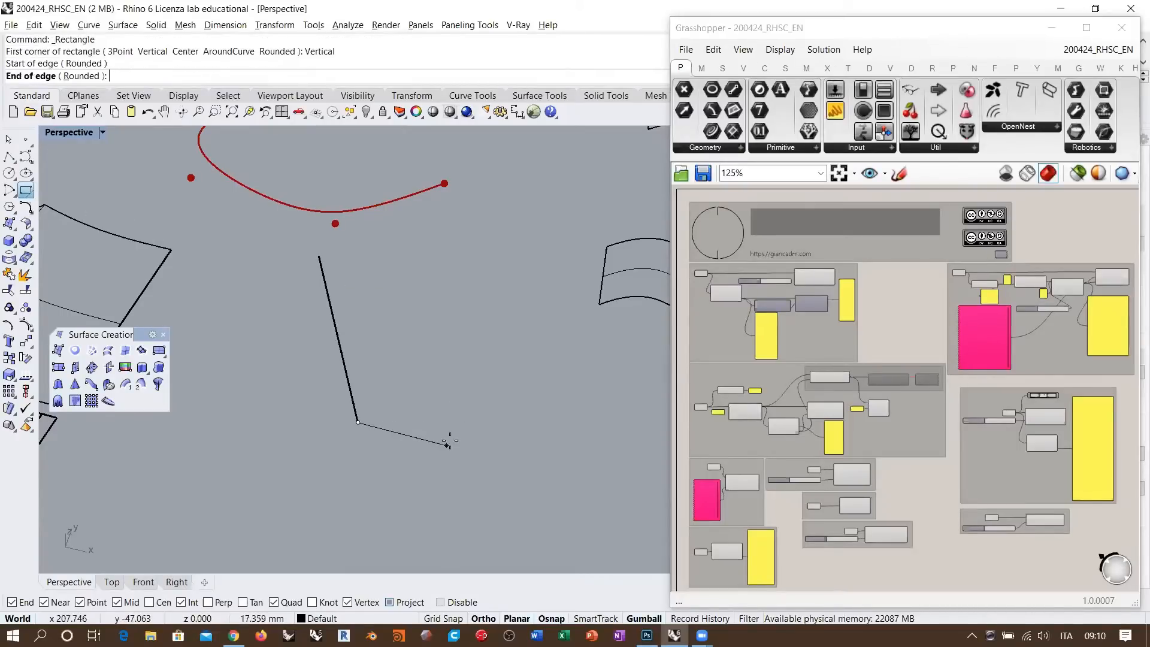
pyautogui.click(465, 449)
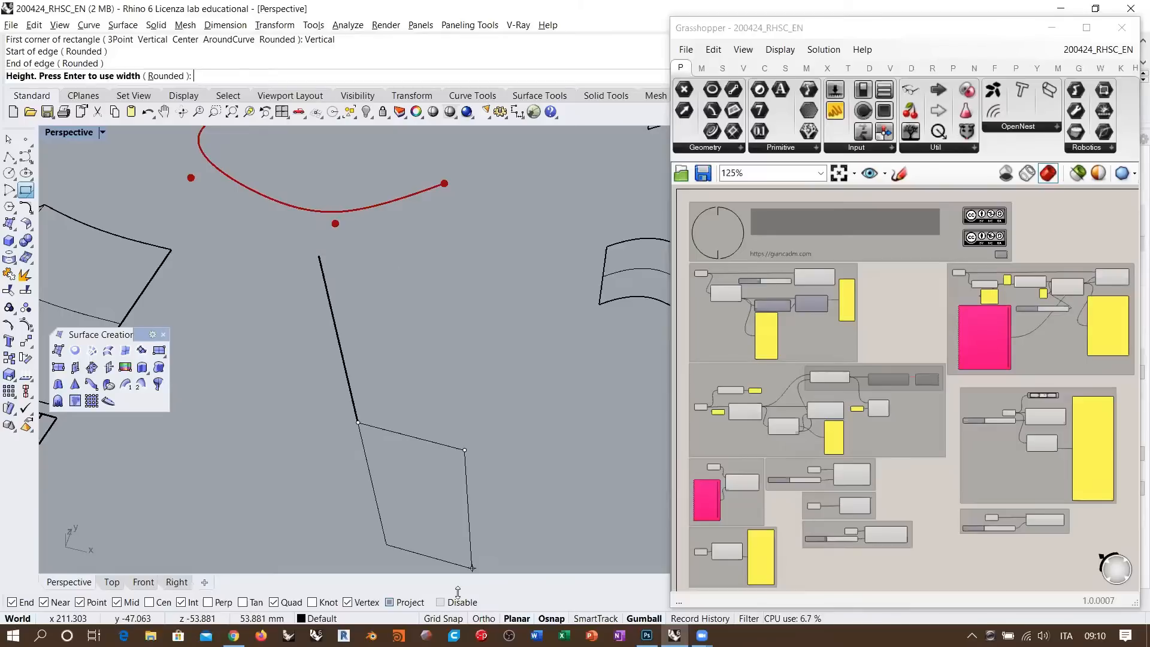
pyautogui.click(320, 257)
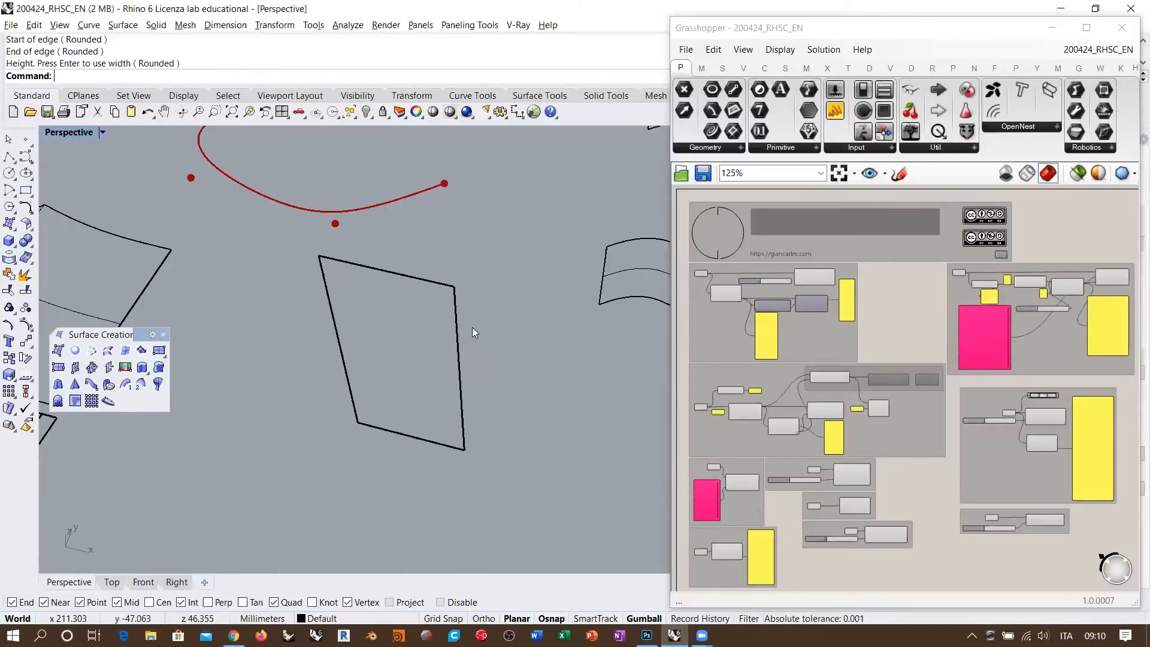
pyautogui.moveTo(383, 332); pyautogui.dragTo(514, 348, button='right')
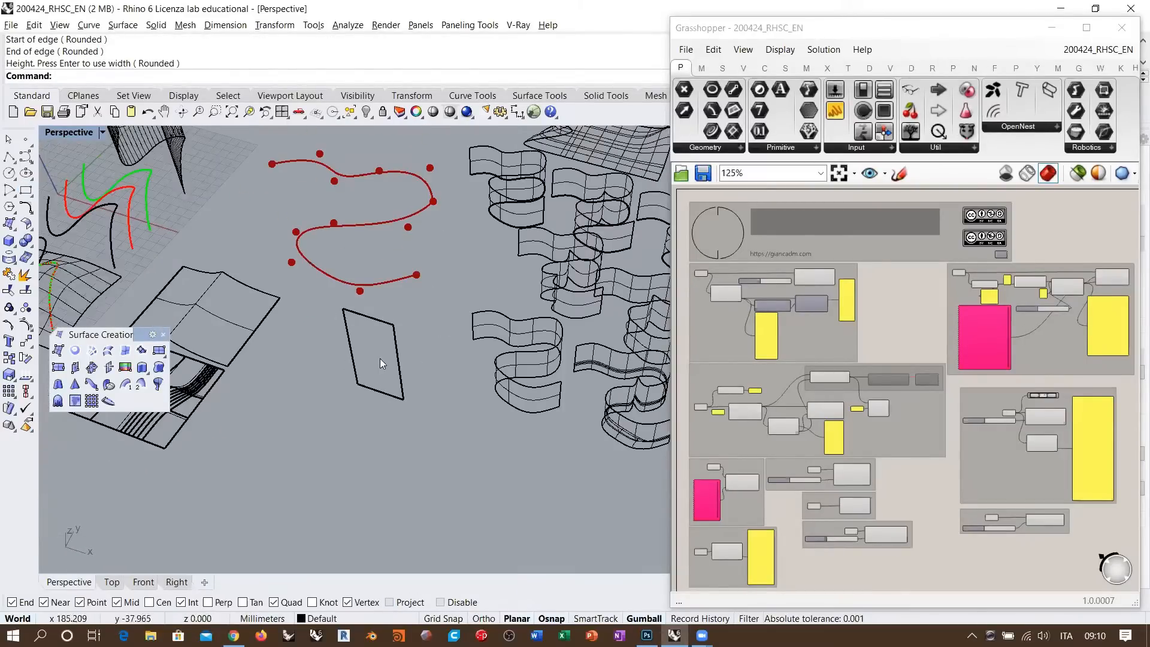
pyautogui.scroll(3, 380, 358)
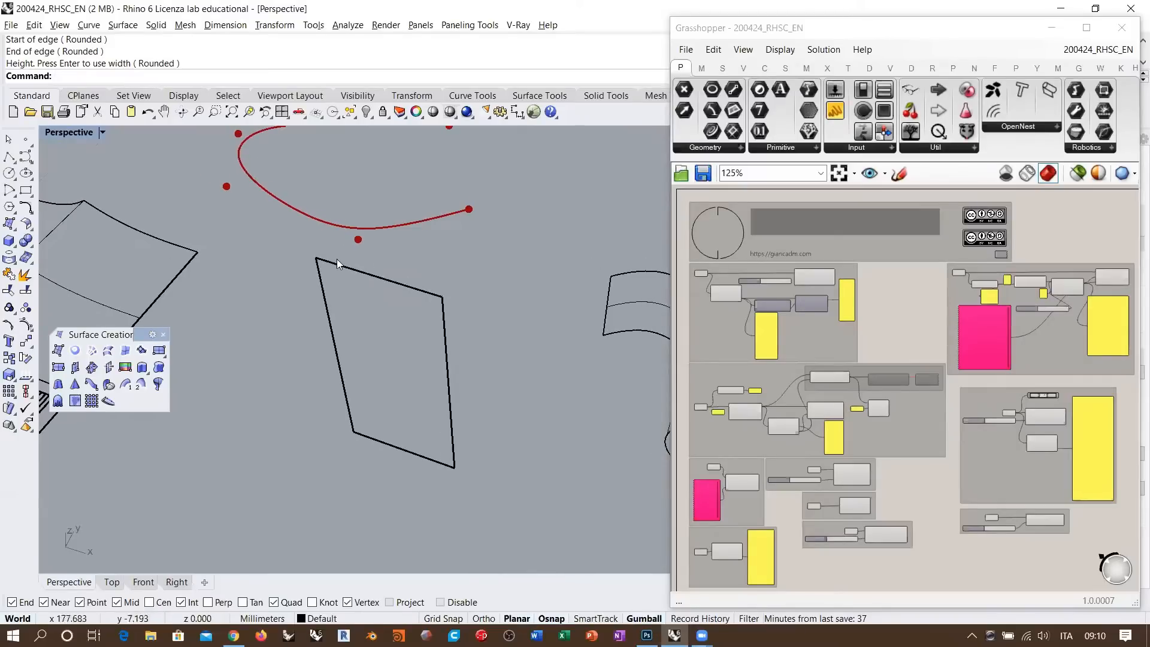
pyautogui.click(315, 112)
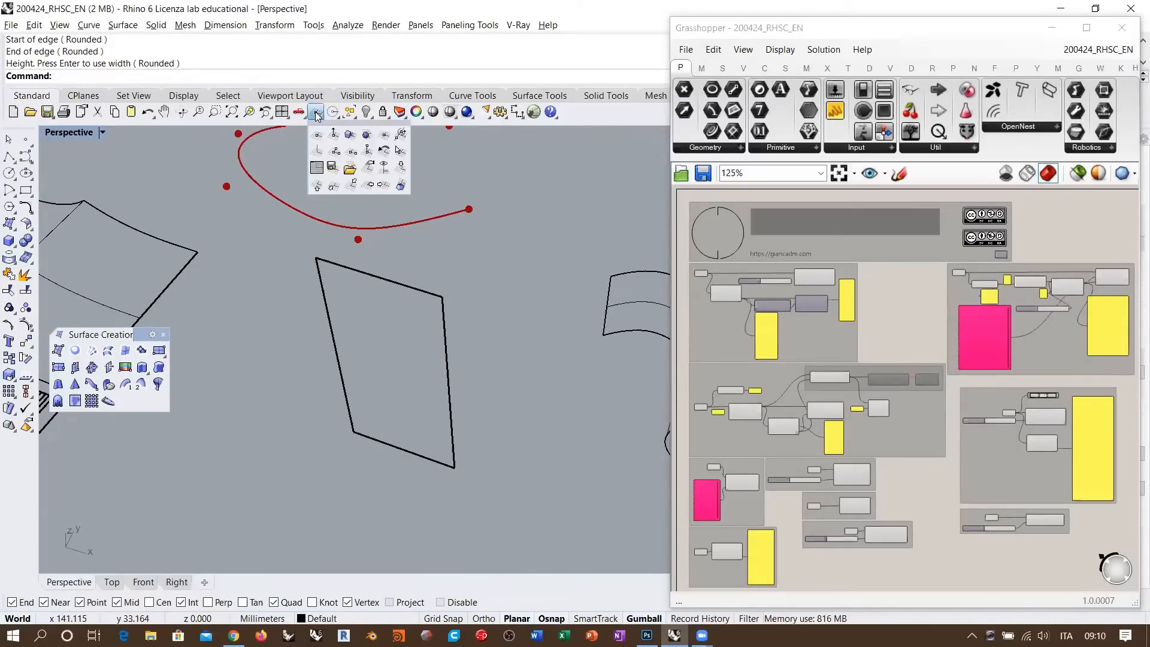
pyautogui.click(474, 269)
pyautogui.click(379, 281)
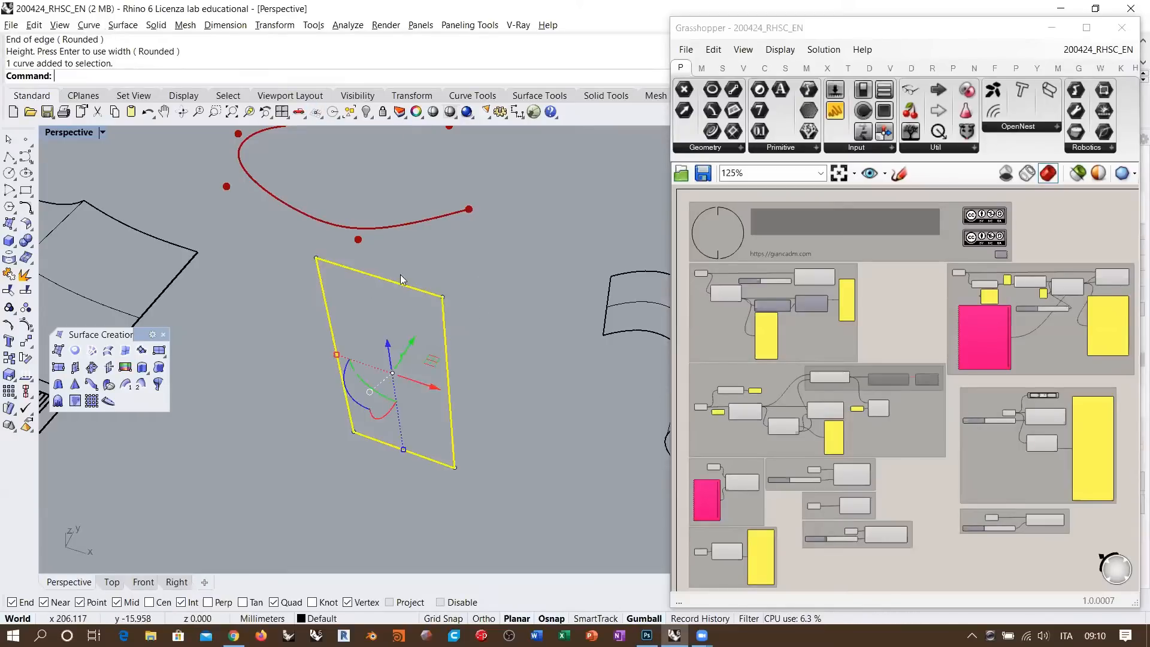
pyautogui.press('Escape')
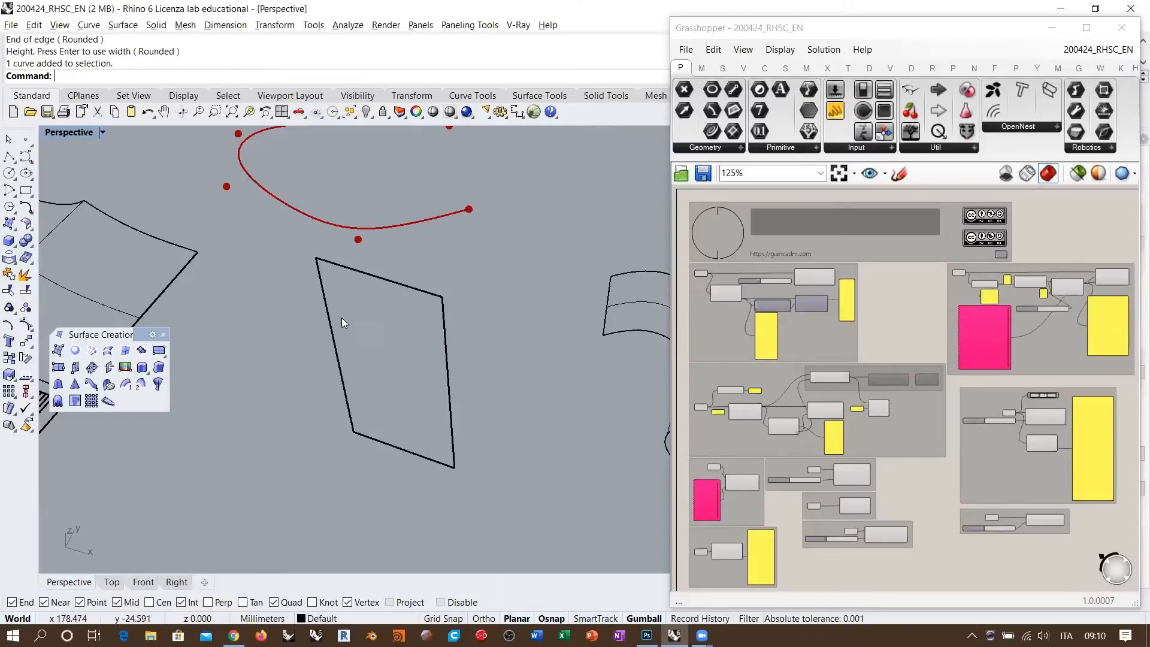
# - Start a control-point curve at the rectangle's lower corner where the vertical line begins
pyautogui.click(26, 157)
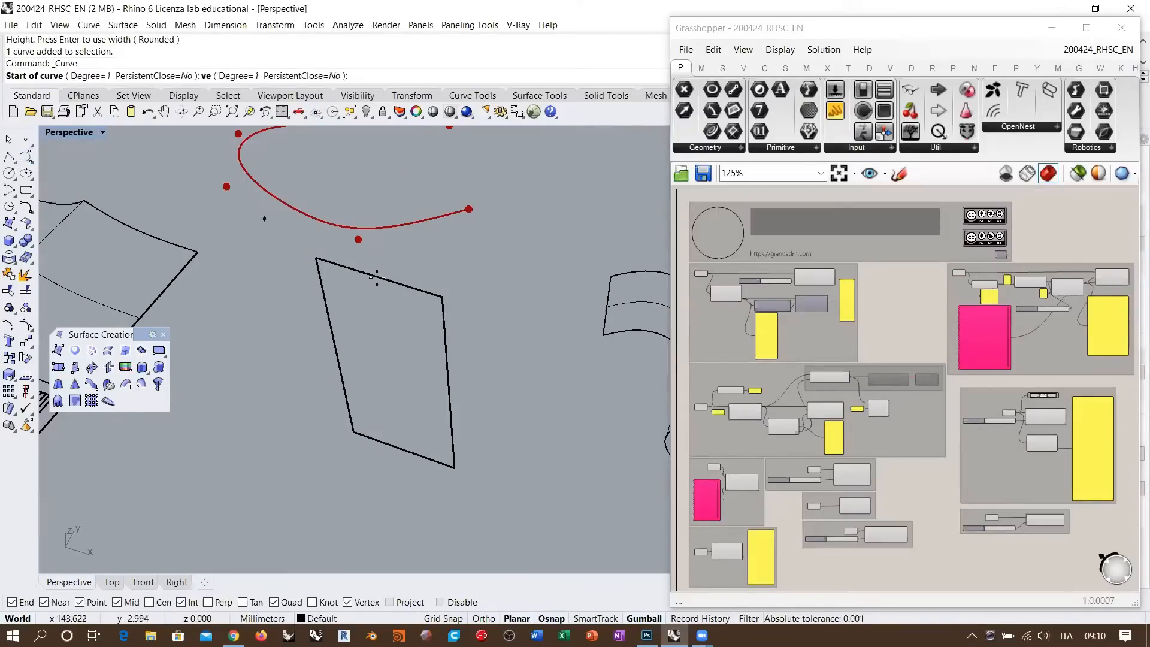
pyautogui.click(380, 463)
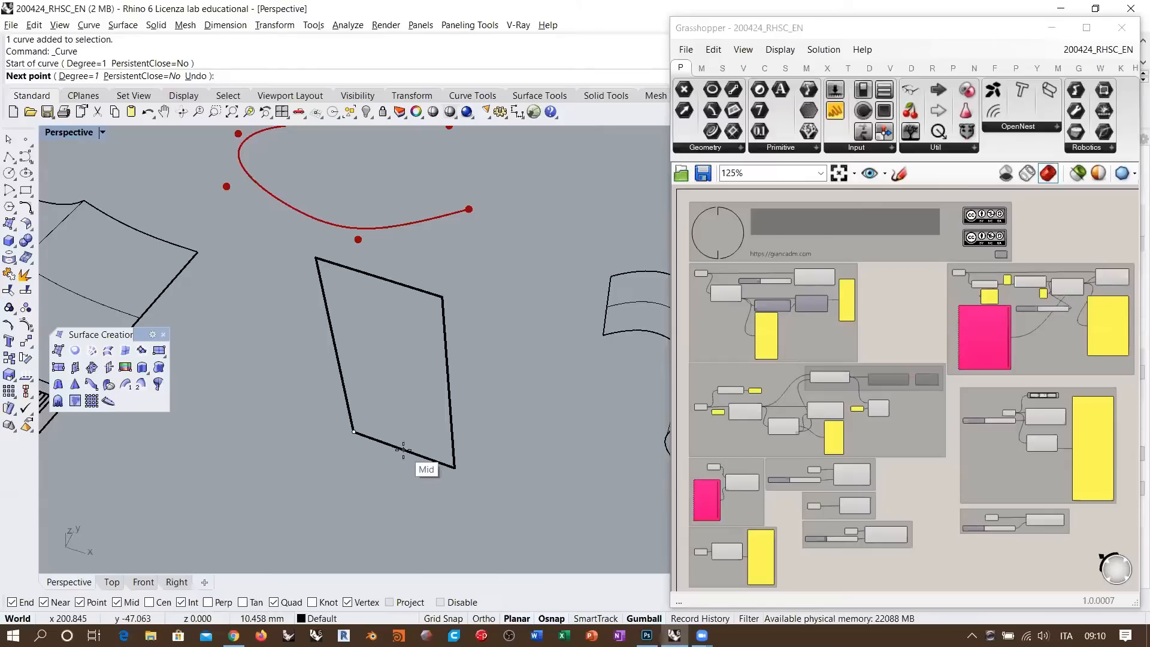
pyautogui.scroll(3, 413, 454)
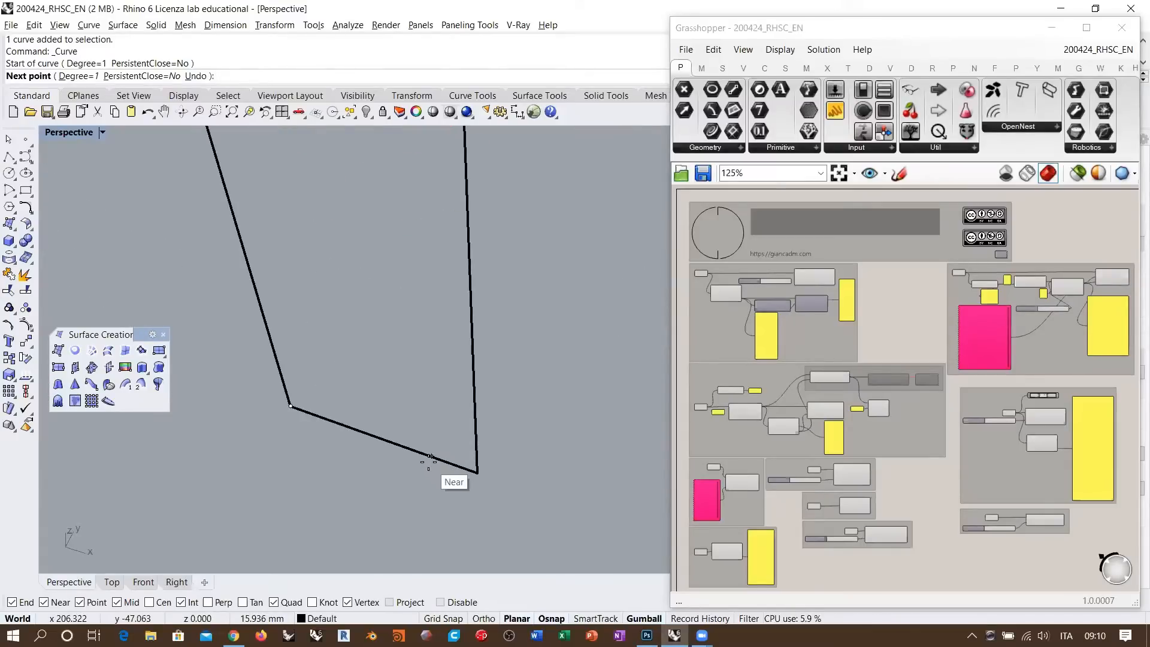
pyautogui.click(412, 449)
pyautogui.click(442, 460)
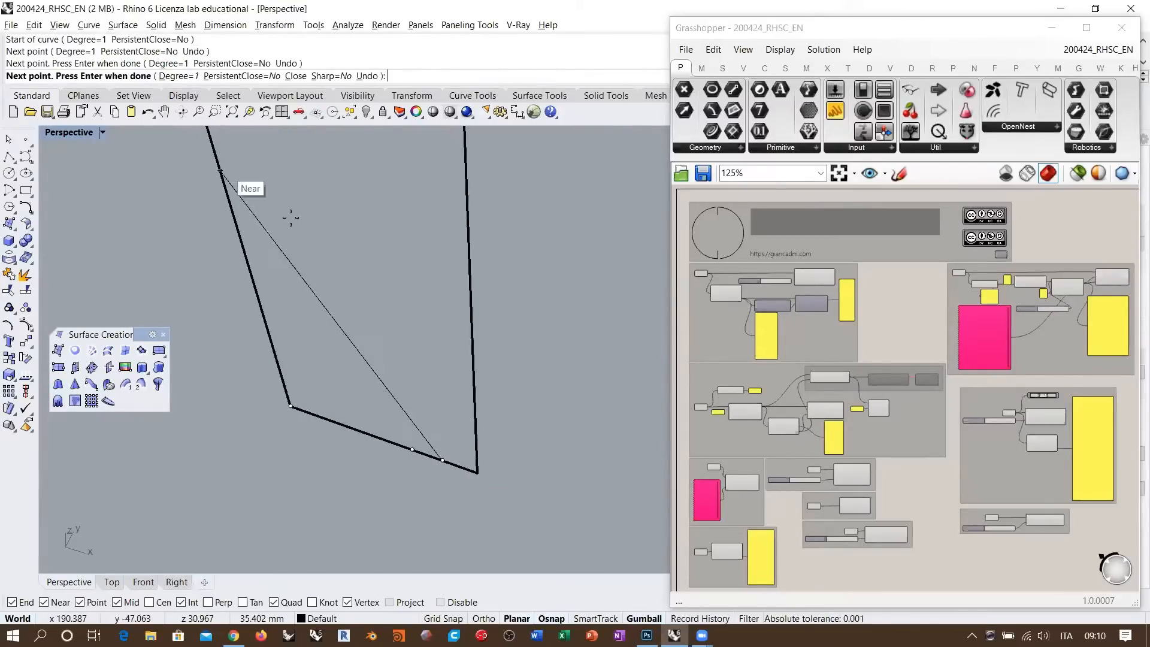
pyautogui.hotkey('ctrl', 'z')
pyautogui.hotkey('ctrl', 'z')
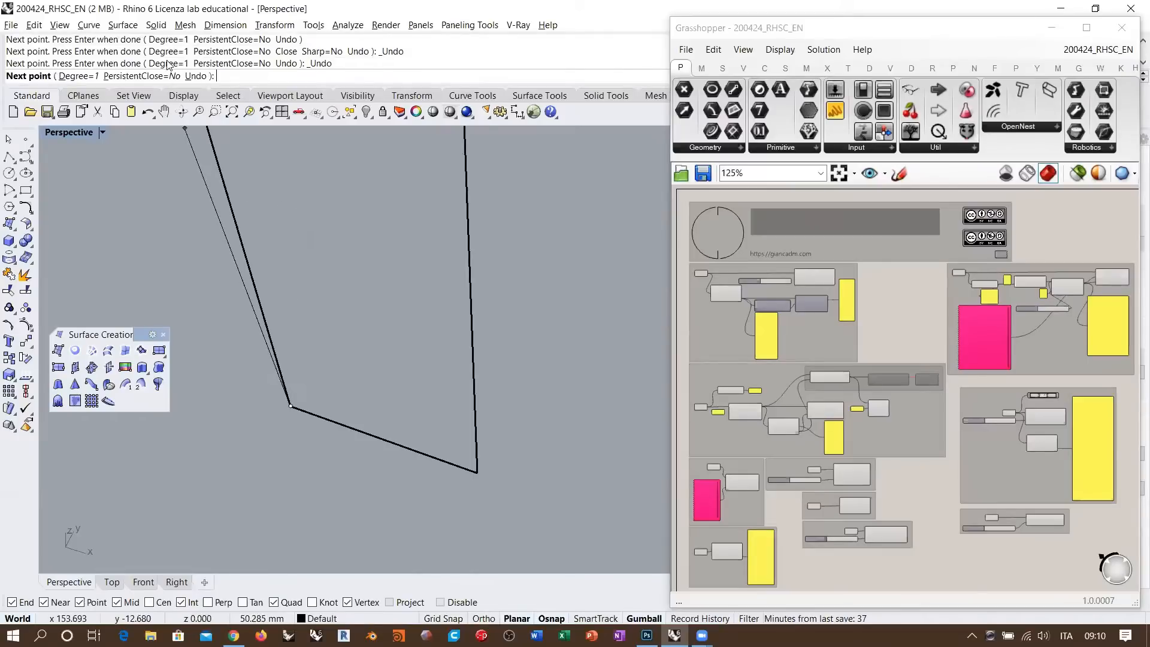
# - Set the curve degree to 3 and place control points along the rectangle's lower edge up to its opposite corner
pyautogui.click(78, 75)
pyautogui.write('3')
pyautogui.press('Return')
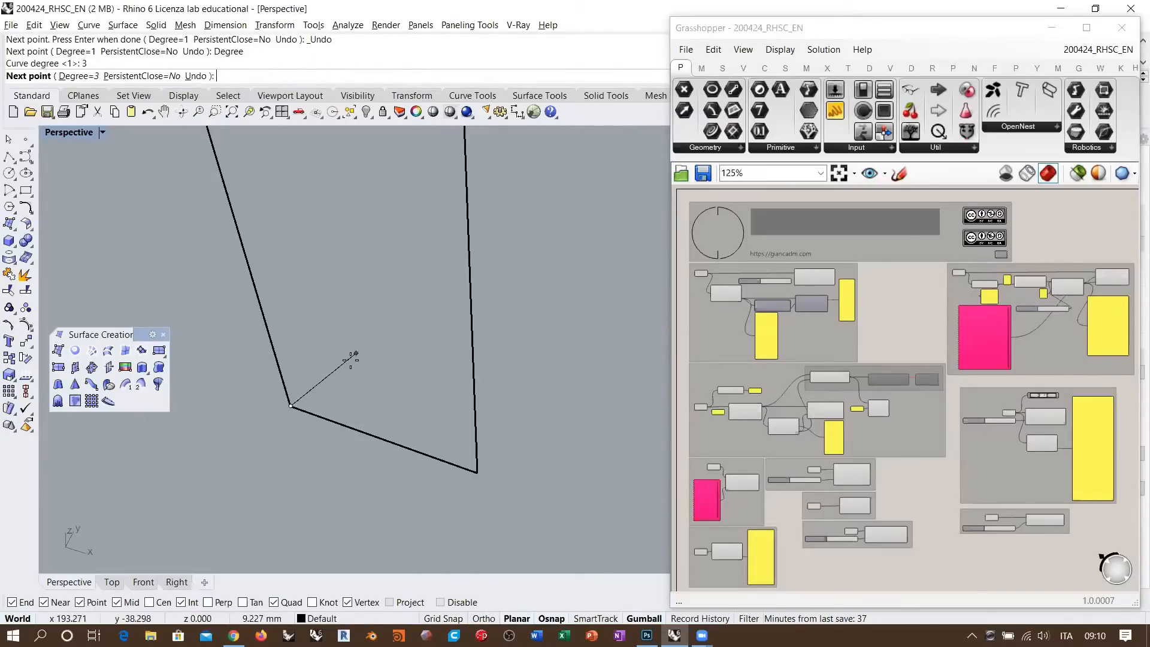
pyautogui.click(414, 450)
pyautogui.click(445, 460)
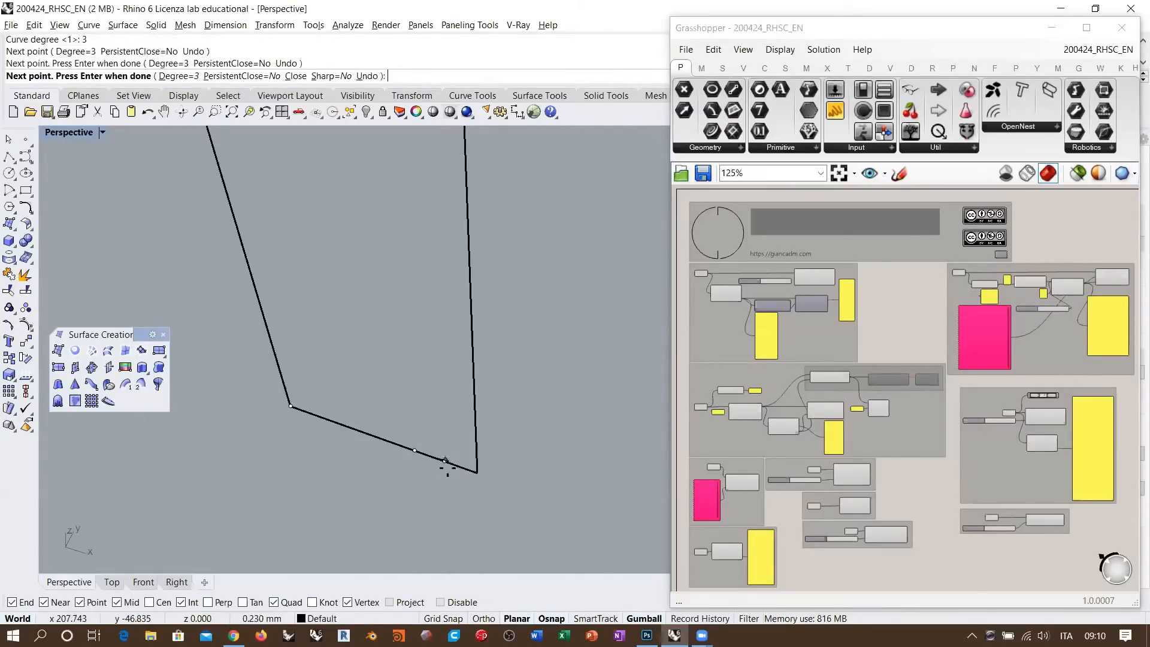
pyautogui.click(477, 458)
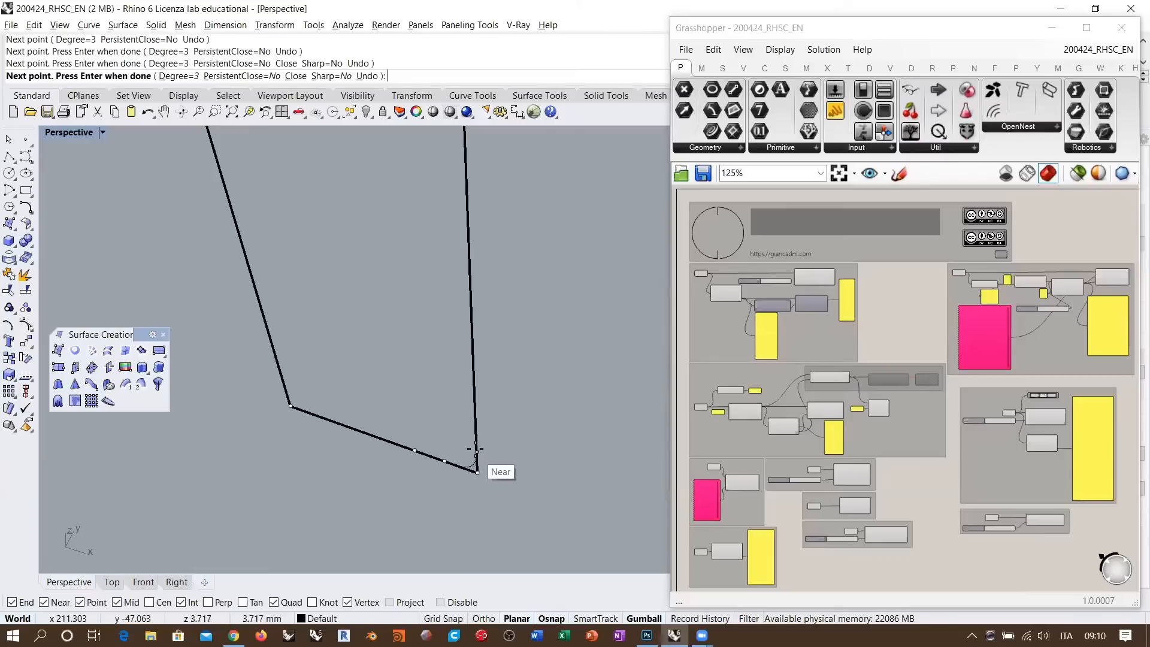
# - Continue the curve with control points up the rectangle's vertical edge, clustered near both ends and at mid-height, ending on the upper corner
pyautogui.click(476, 447)
pyautogui.click(476, 418)
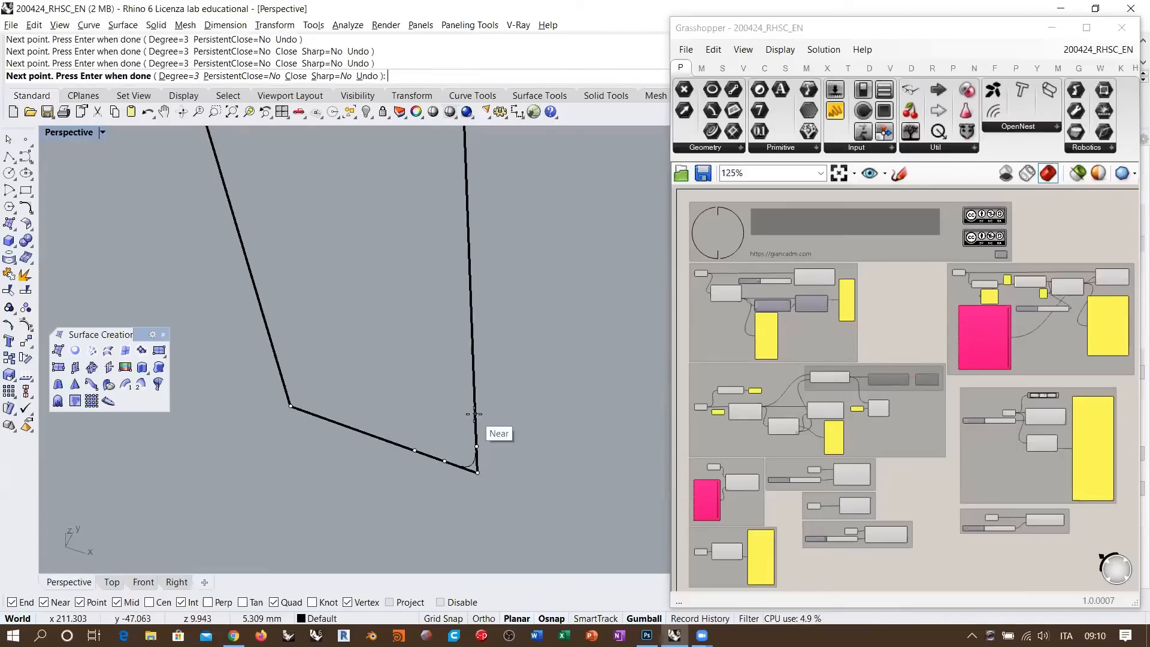
pyautogui.scroll(-5, 473, 415)
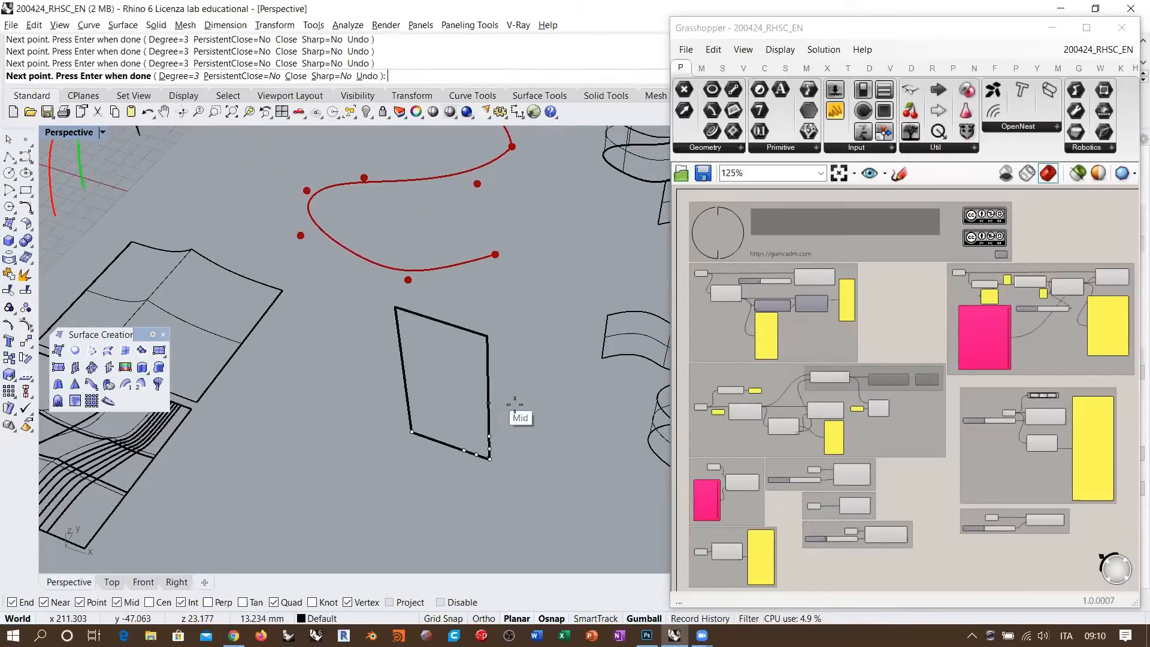
pyautogui.scroll(5, 496, 437)
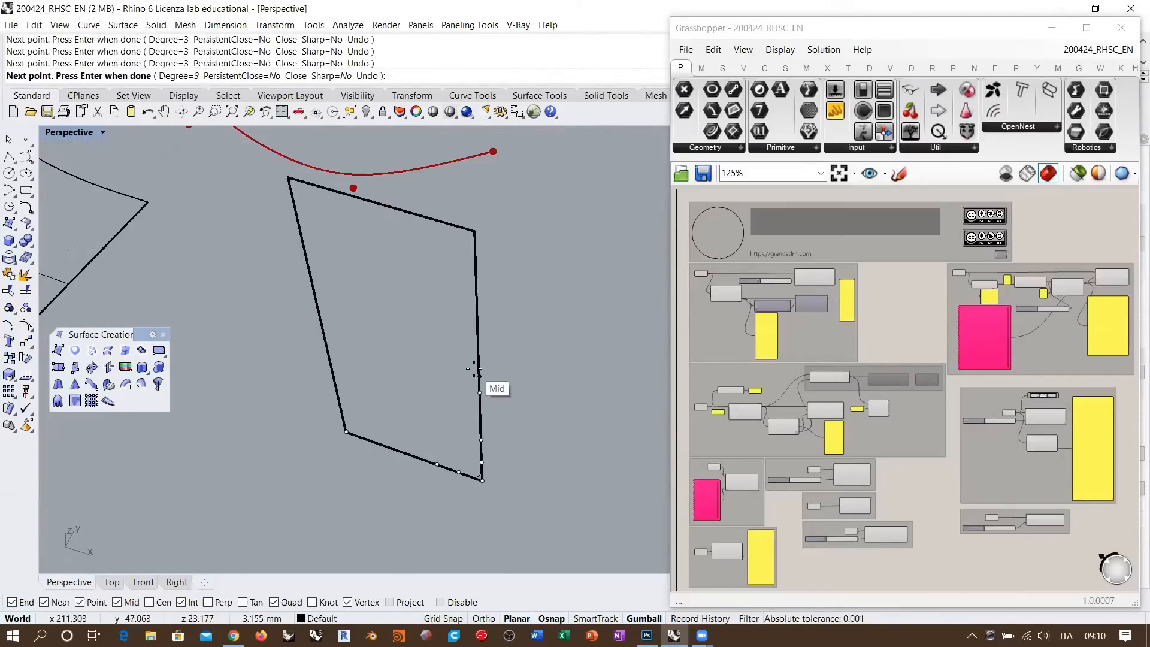
pyautogui.click(479, 393)
pyautogui.click(478, 362)
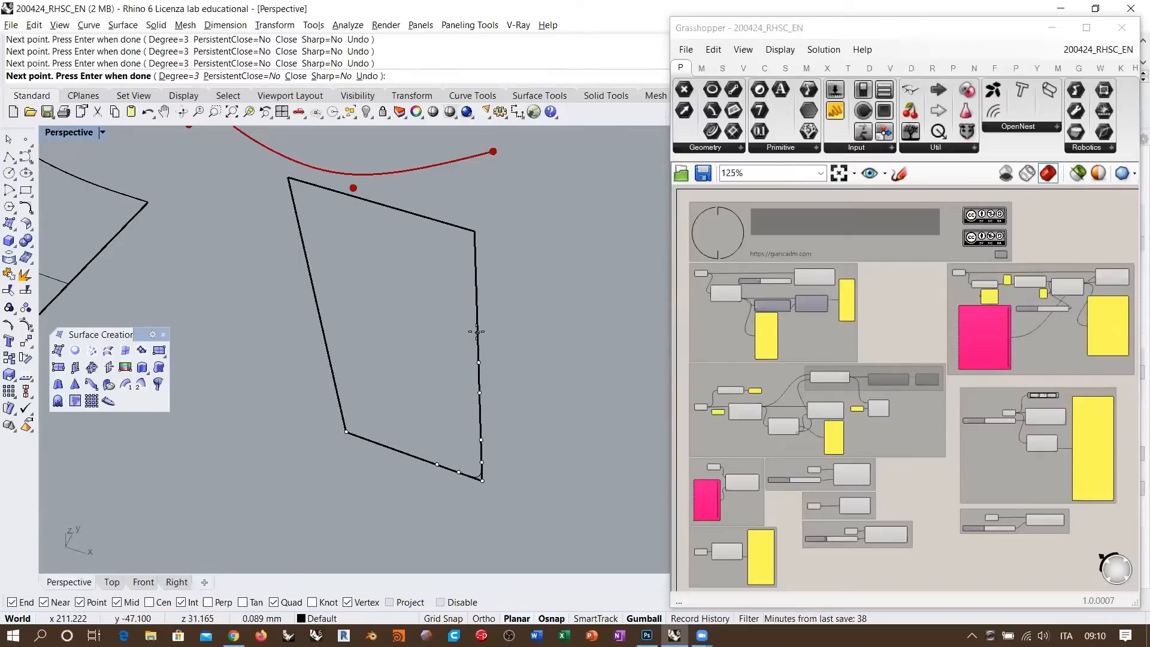
pyautogui.click(477, 332)
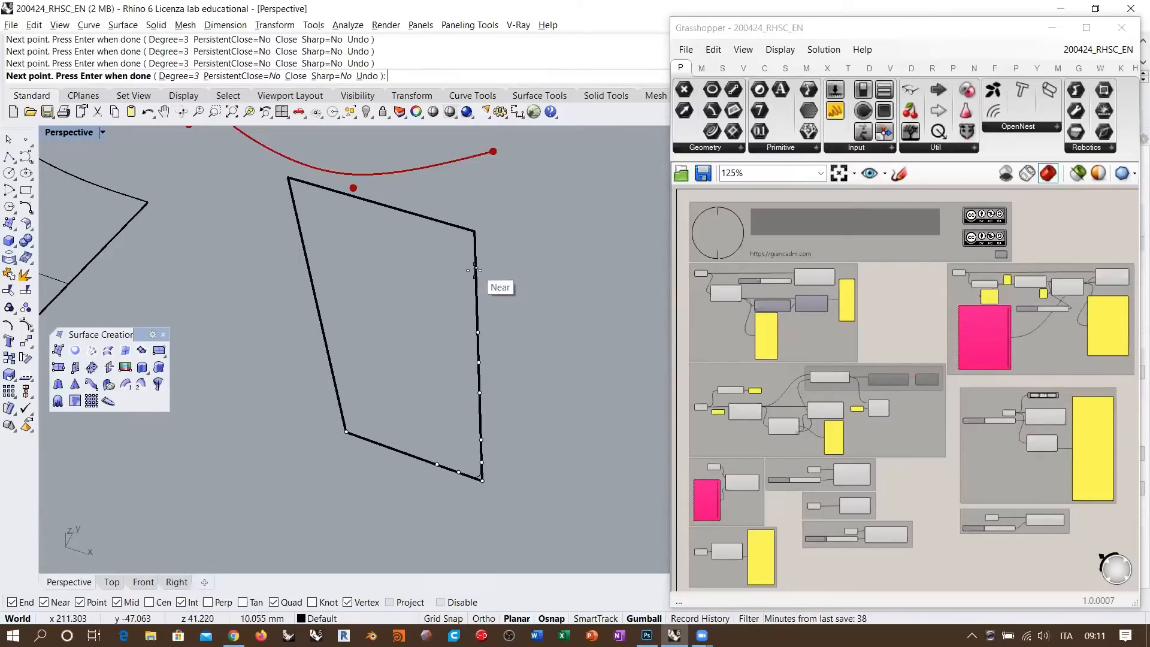
pyautogui.click(476, 272)
pyautogui.click(475, 249)
pyautogui.click(476, 231)
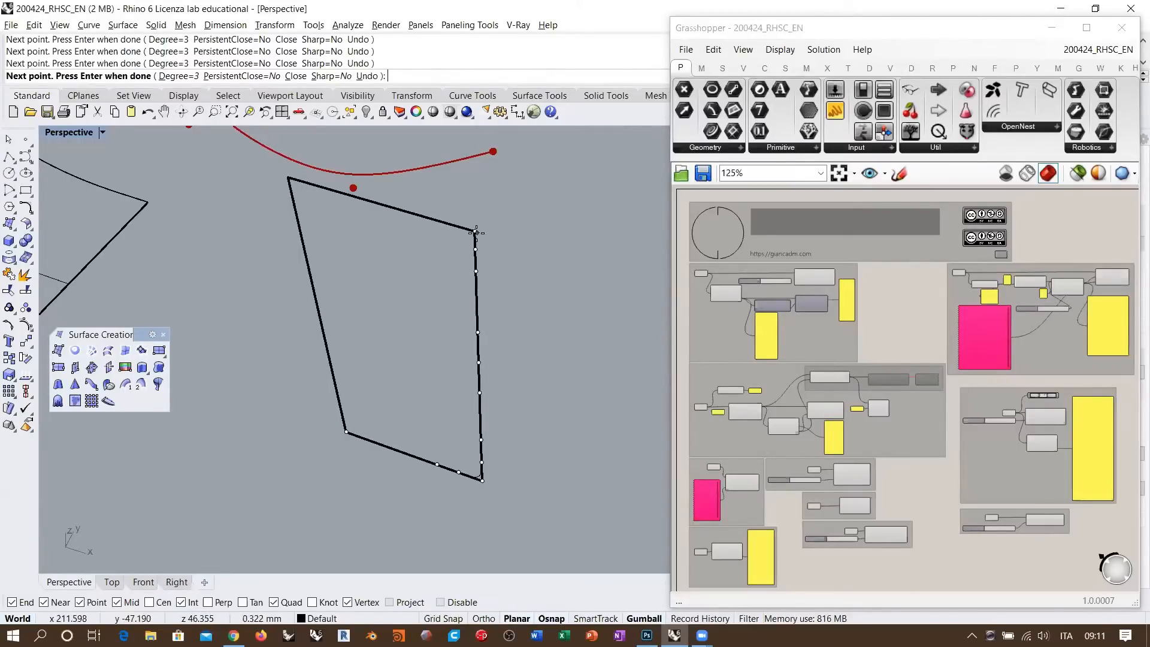
# - Finish the curve with control points along the rectangle's upper edge, clustered near both ends and at the middle, ending at the vertical line's upper end
pyautogui.click(459, 226)
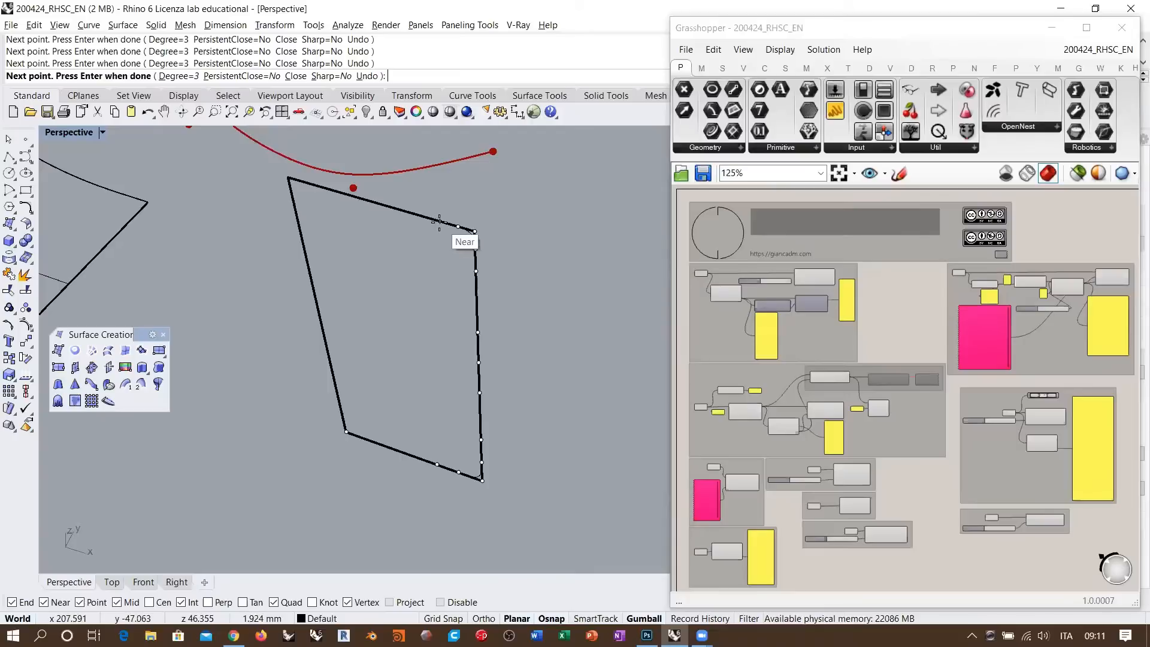
pyautogui.click(436, 220)
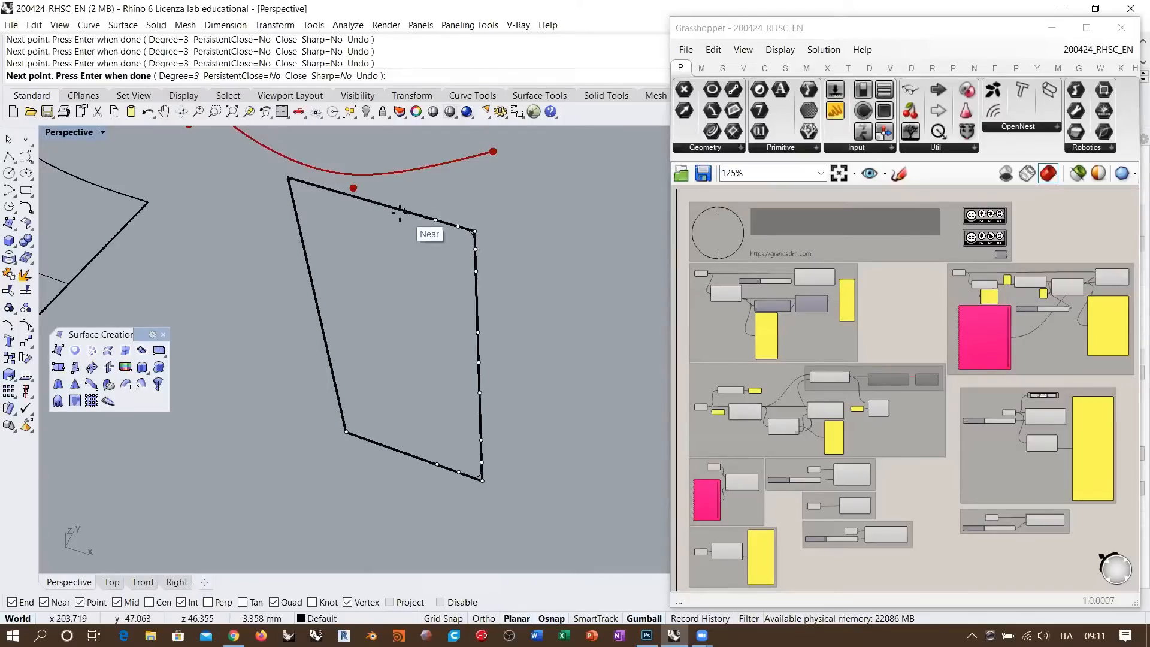
pyautogui.click(398, 209)
pyautogui.click(369, 201)
pyautogui.click(343, 194)
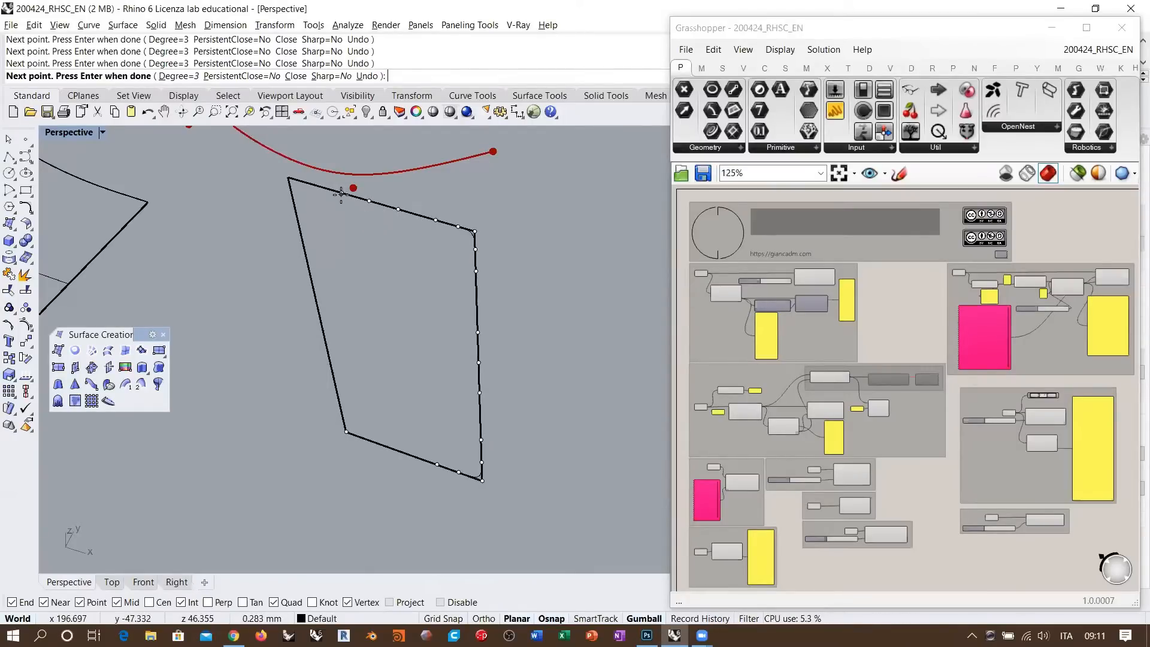
pyautogui.click(314, 186)
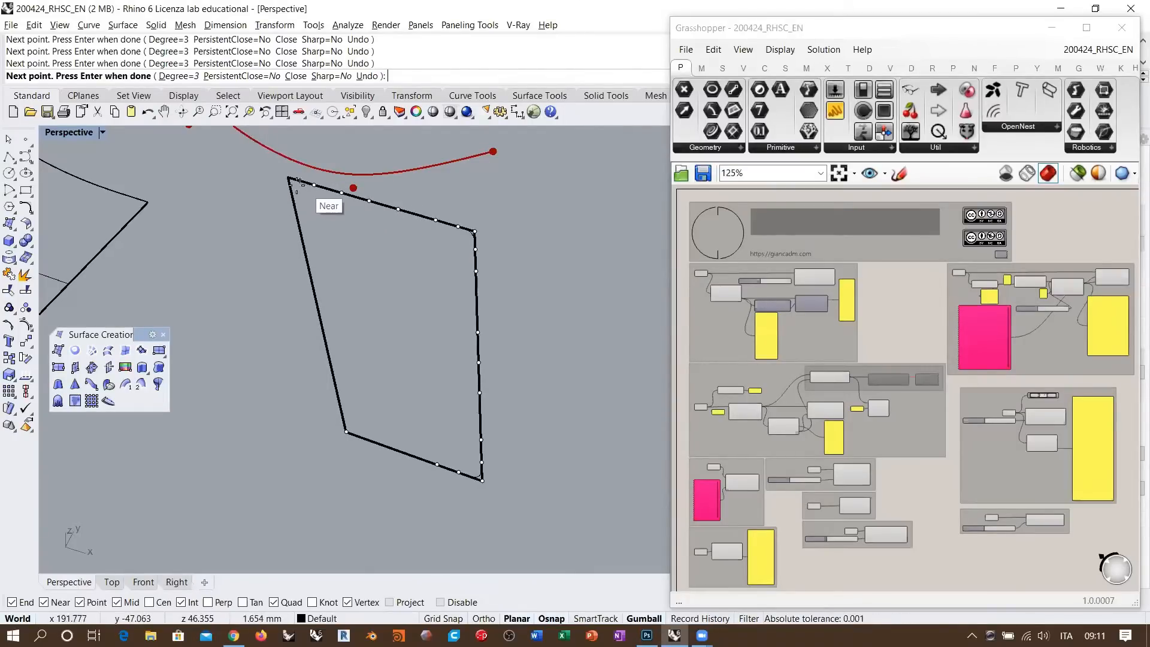
pyautogui.click(288, 178)
pyautogui.press('Return')
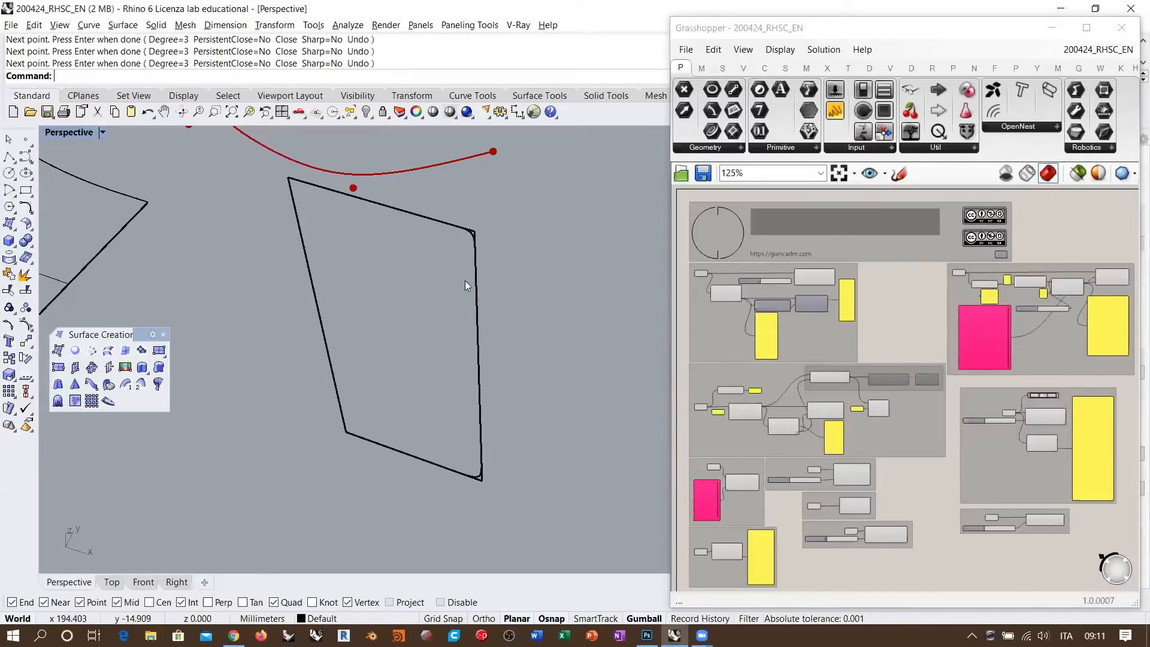
# - Lock the reference rectangle so that only the profile curve and the vertical line stay selectable
pyautogui.moveTo(465, 280); pyautogui.dragTo(475, 343, button='right')
pyautogui.click(496, 447)
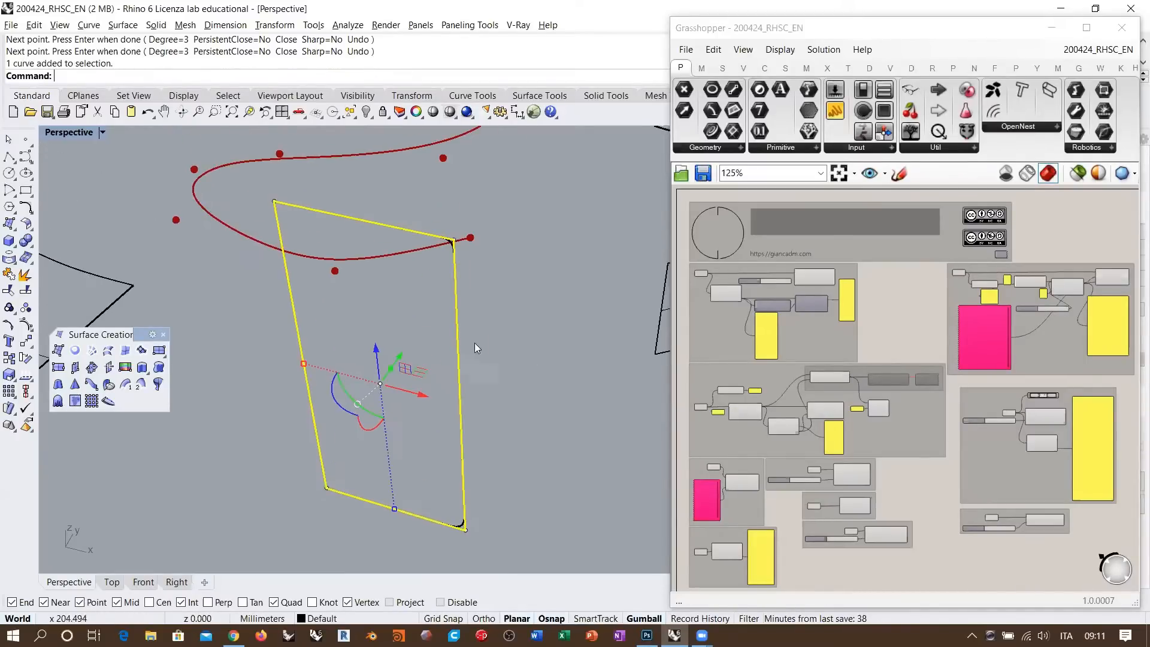
pyautogui.click(383, 112)
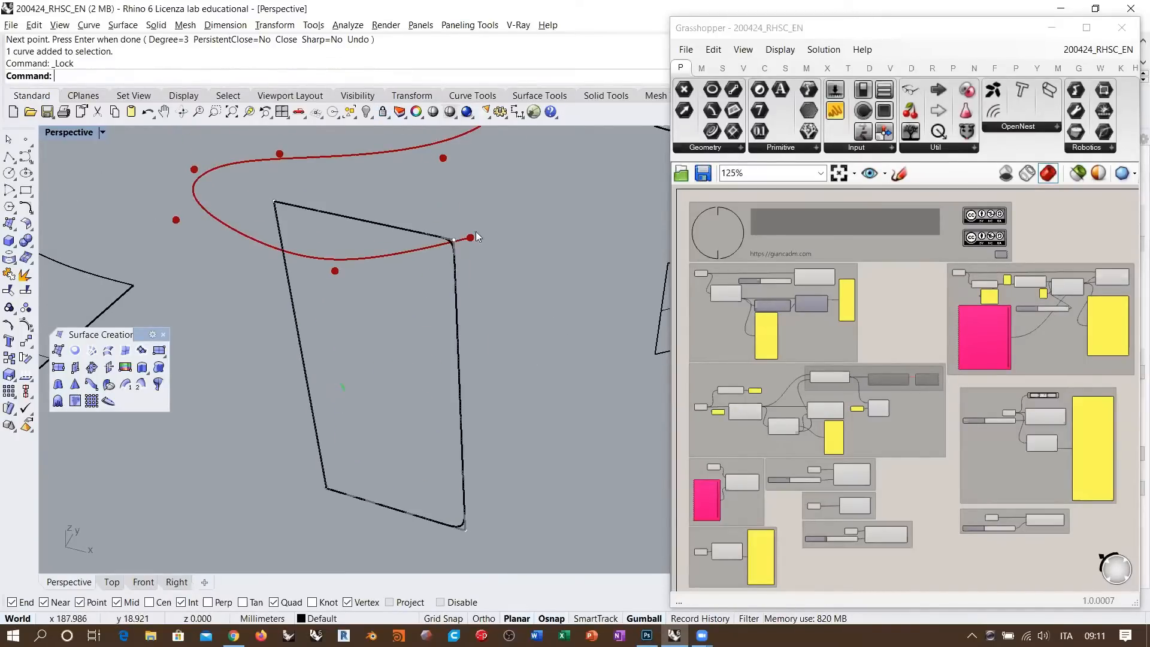
# - Move the profile curve's three middle control points on the vertical side inward and the three middle ones on the upper side downward
pyautogui.click(452, 273)
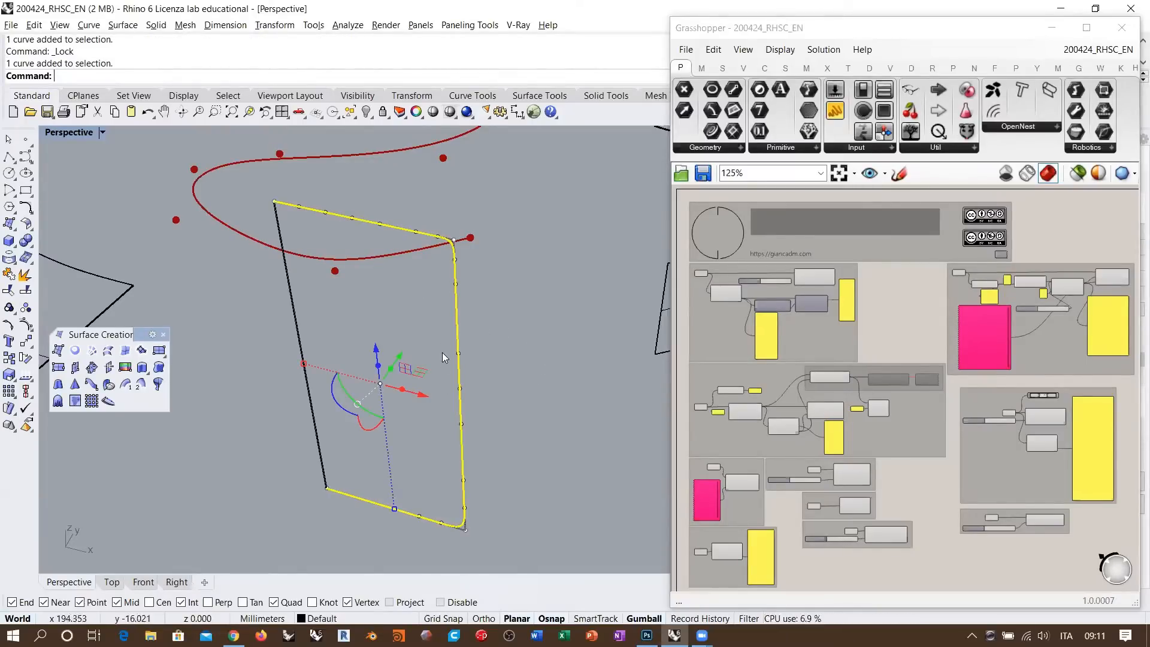
pyautogui.moveTo(441, 334); pyautogui.dragTo(427, 378)
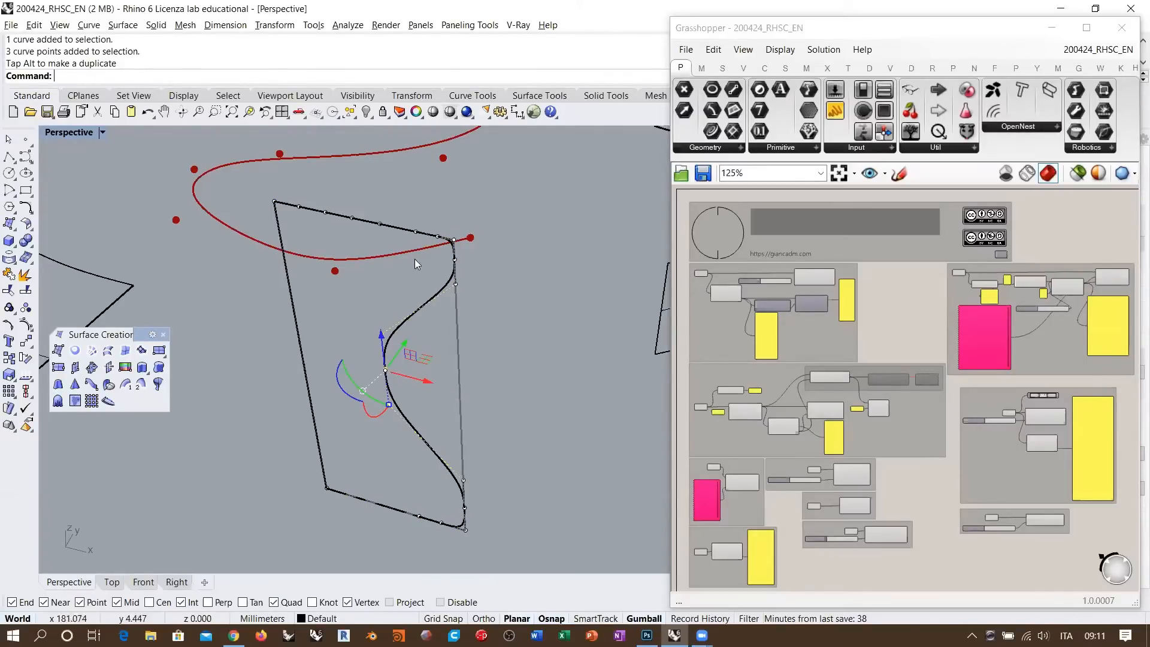
pyautogui.moveTo(316, 196); pyautogui.dragTo(391, 242)
pyautogui.moveTo(348, 191); pyautogui.dragTo(350, 229)
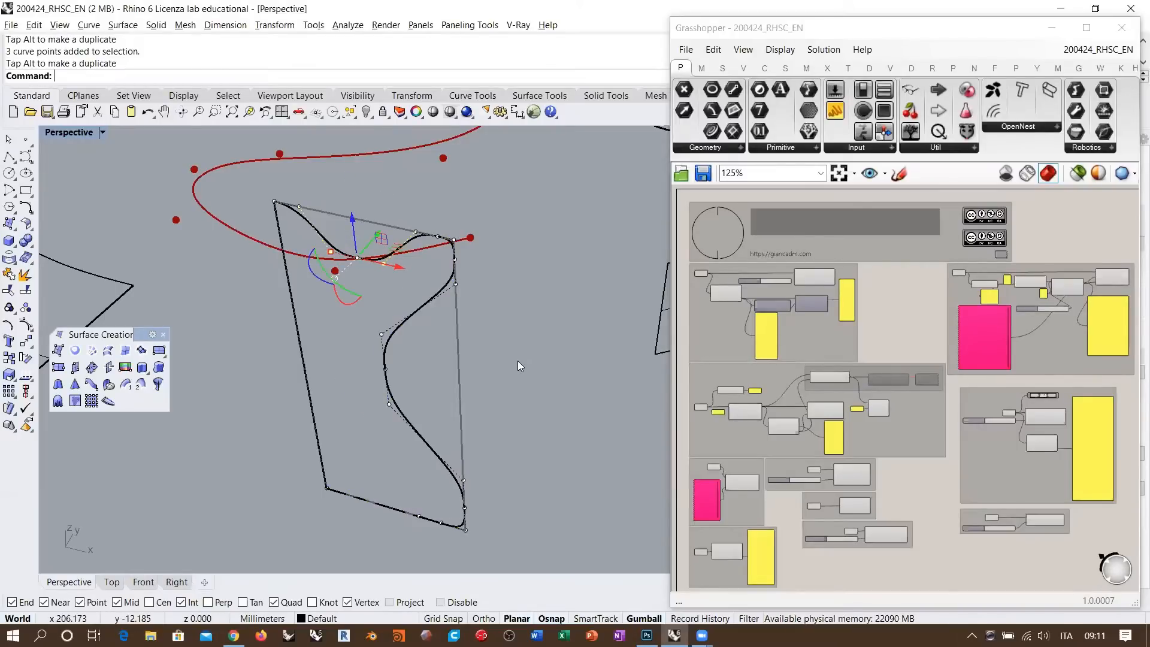
pyautogui.click(521, 357)
# - Soften both dents of the profile by moving the side's middle control points partway outward and the upper side's middle control points partway up
pyautogui.moveTo(426, 322); pyautogui.dragTo(392, 322, button='right')
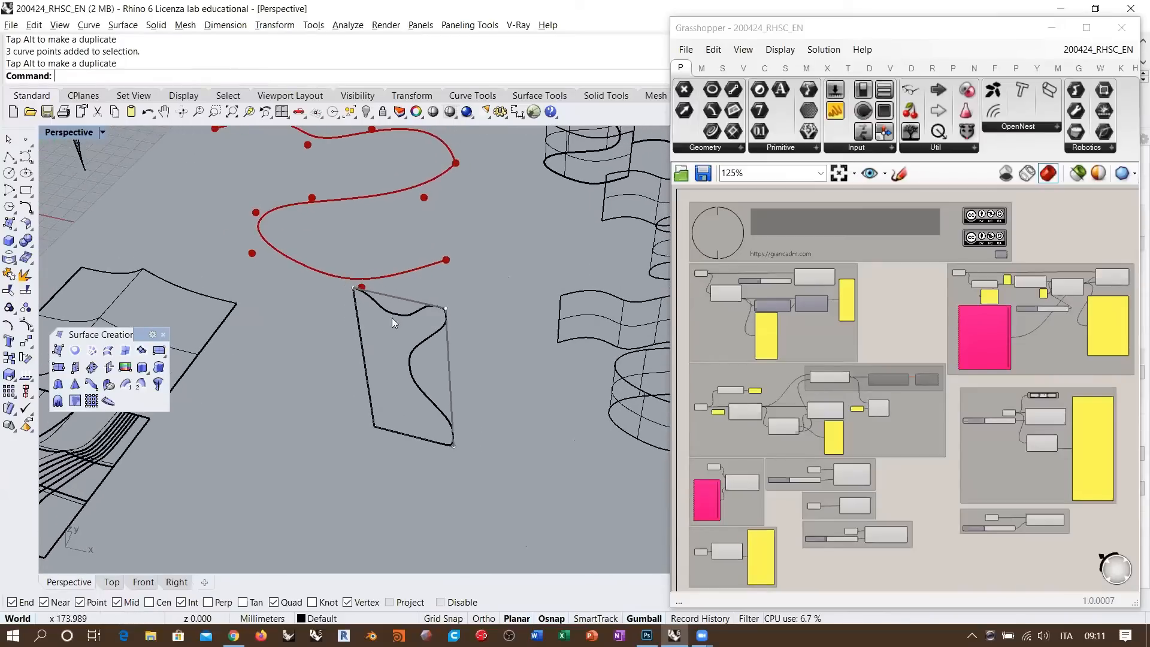
pyautogui.scroll(2, 446, 323)
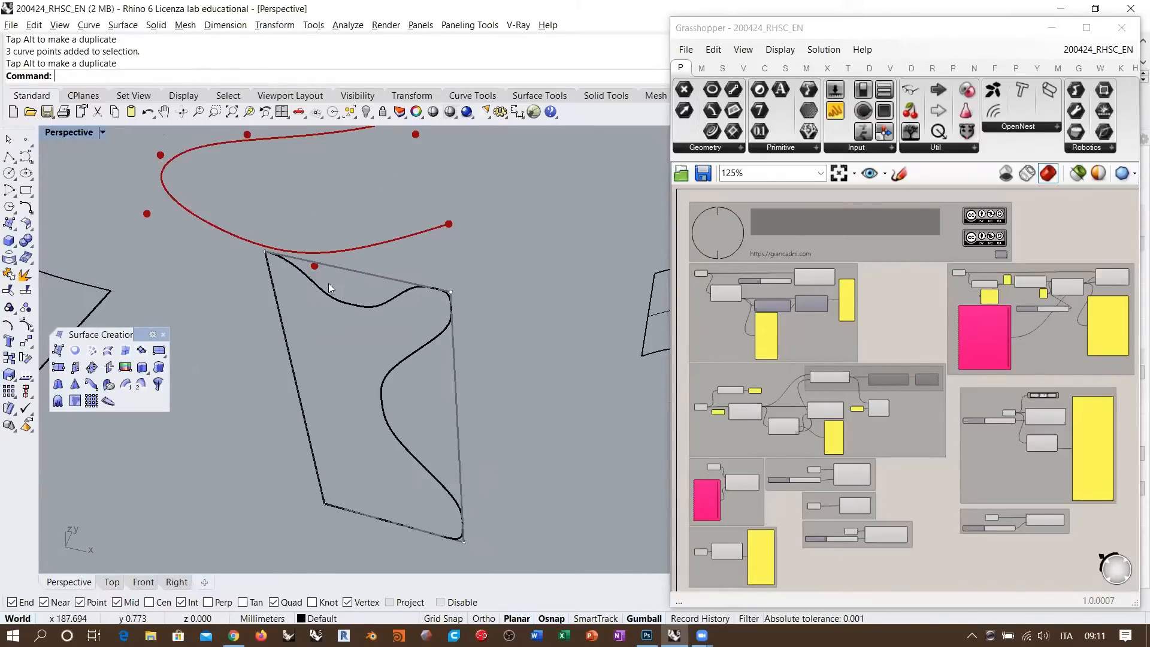
pyautogui.moveTo(404, 349)
pyautogui.mouseDown(button='right')
pyautogui.moveTo(406, 332)
pyautogui.moveTo(396, 328)
pyautogui.mouseUp(button='right')
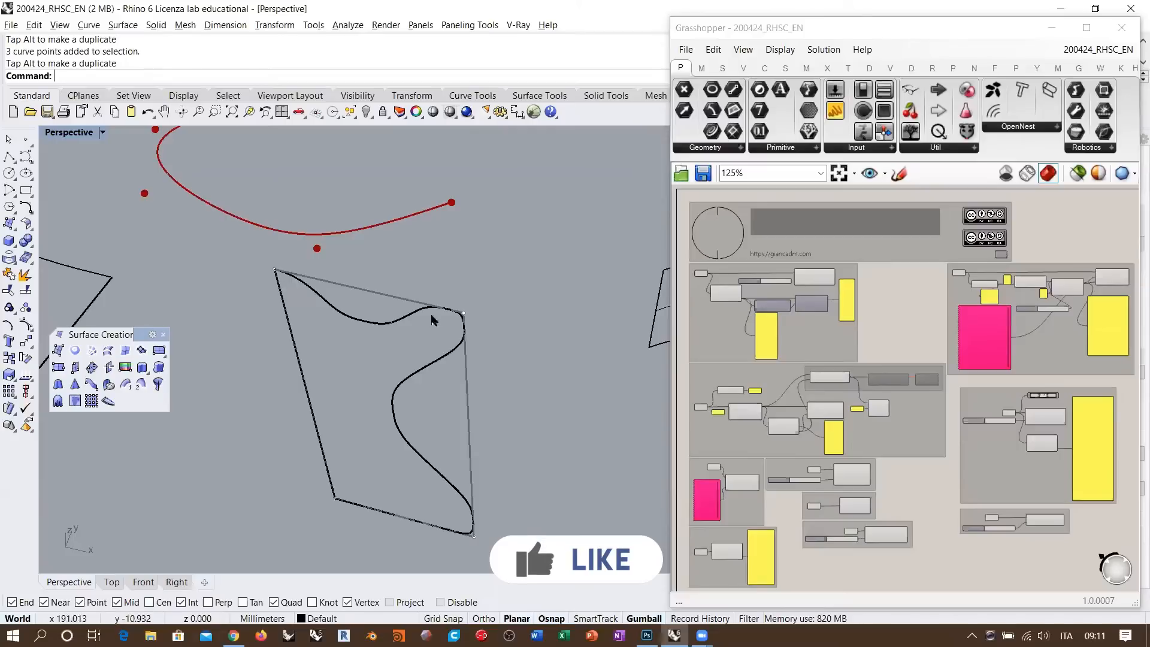
pyautogui.click(395, 409)
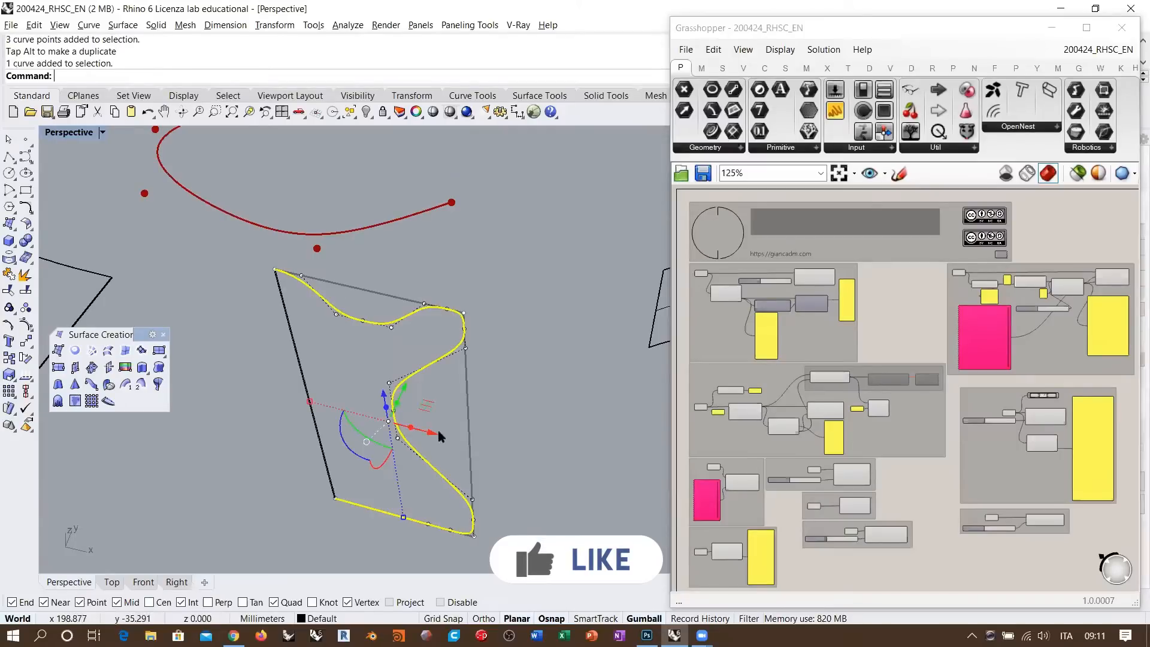
pyautogui.moveTo(366, 357); pyautogui.dragTo(414, 456)
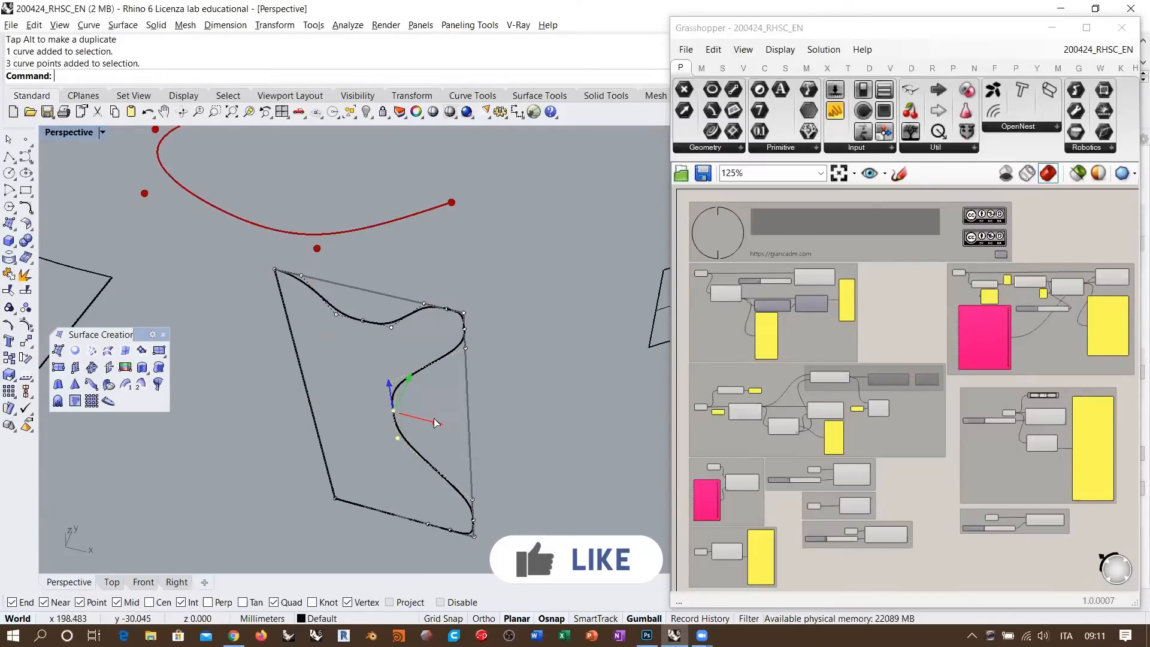
pyautogui.moveTo(433, 418); pyautogui.dragTo(466, 422)
pyautogui.moveTo(322, 330); pyautogui.dragTo(355, 278)
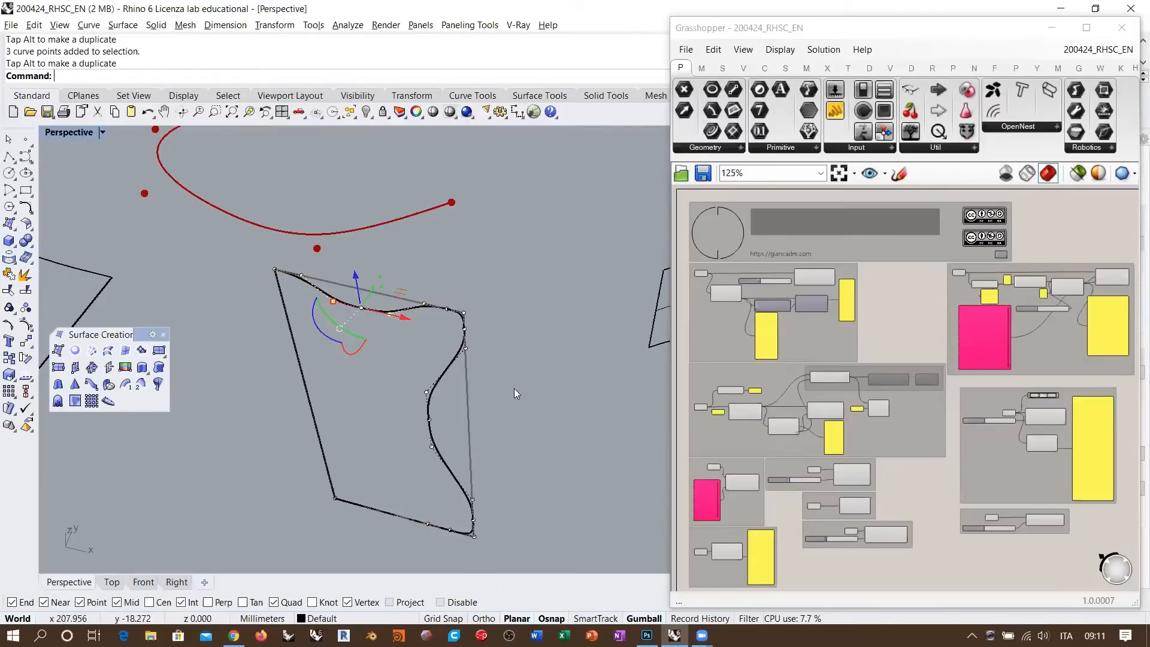
pyautogui.press('Escape')
pyautogui.press('Escape')
# - Examine the pairs of control points at the profile's upper and lower ends to check their alignment relative to the vertical line
pyautogui.click(449, 362)
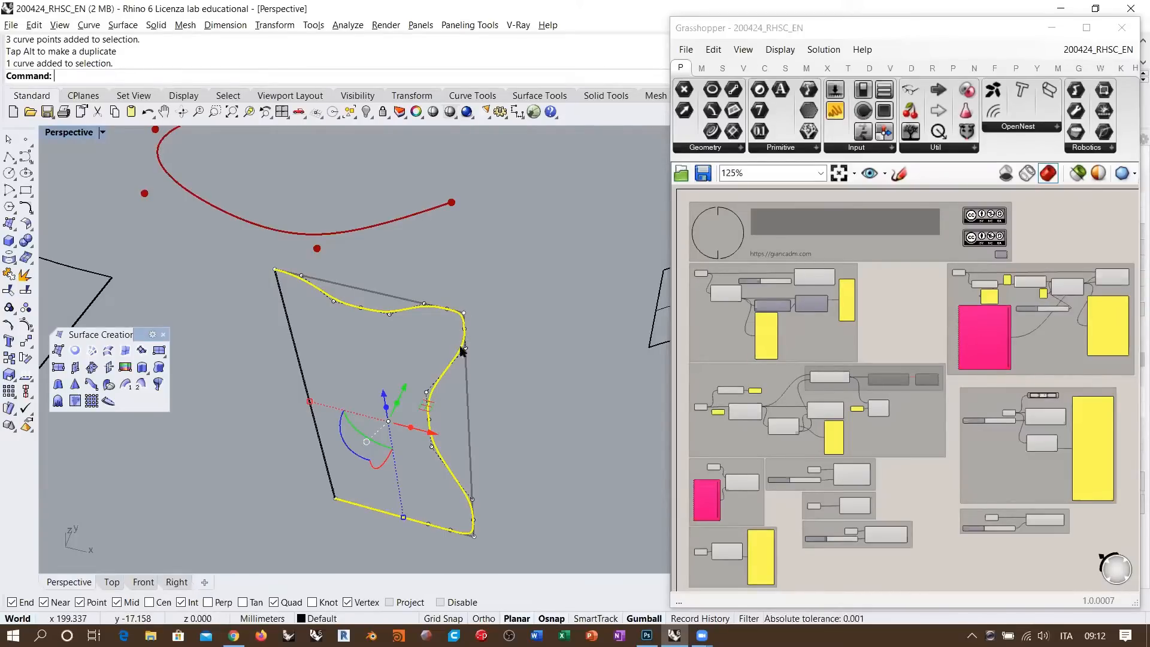
pyautogui.scroll(2, 462, 372)
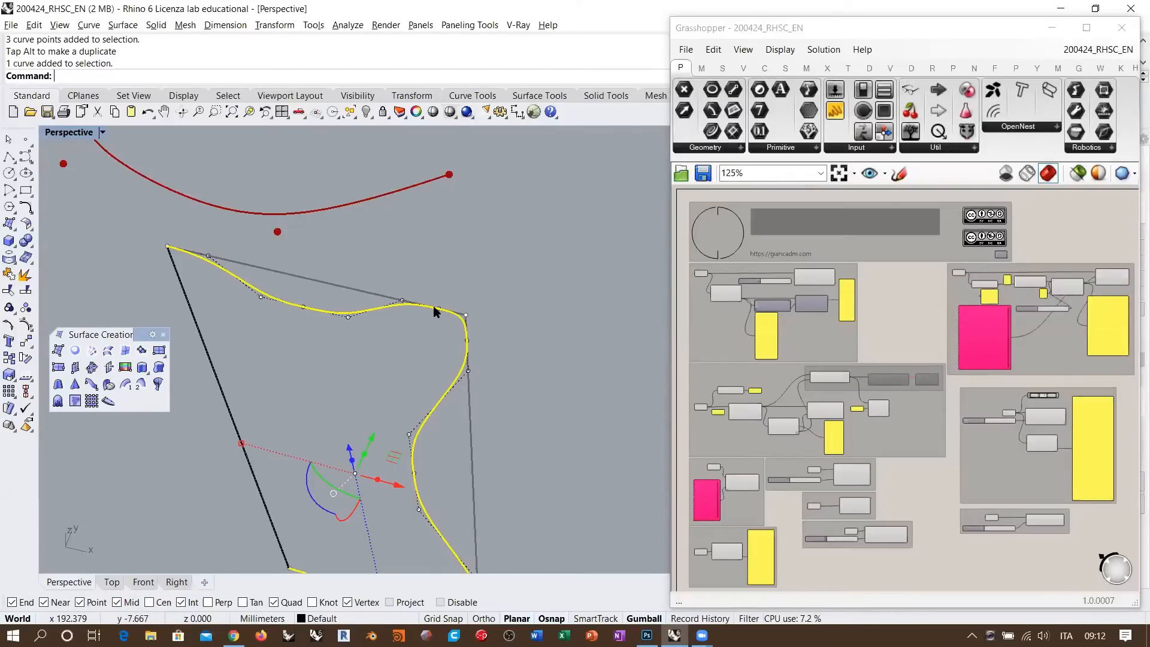
pyautogui.moveTo(130, 233); pyautogui.dragTo(222, 264)
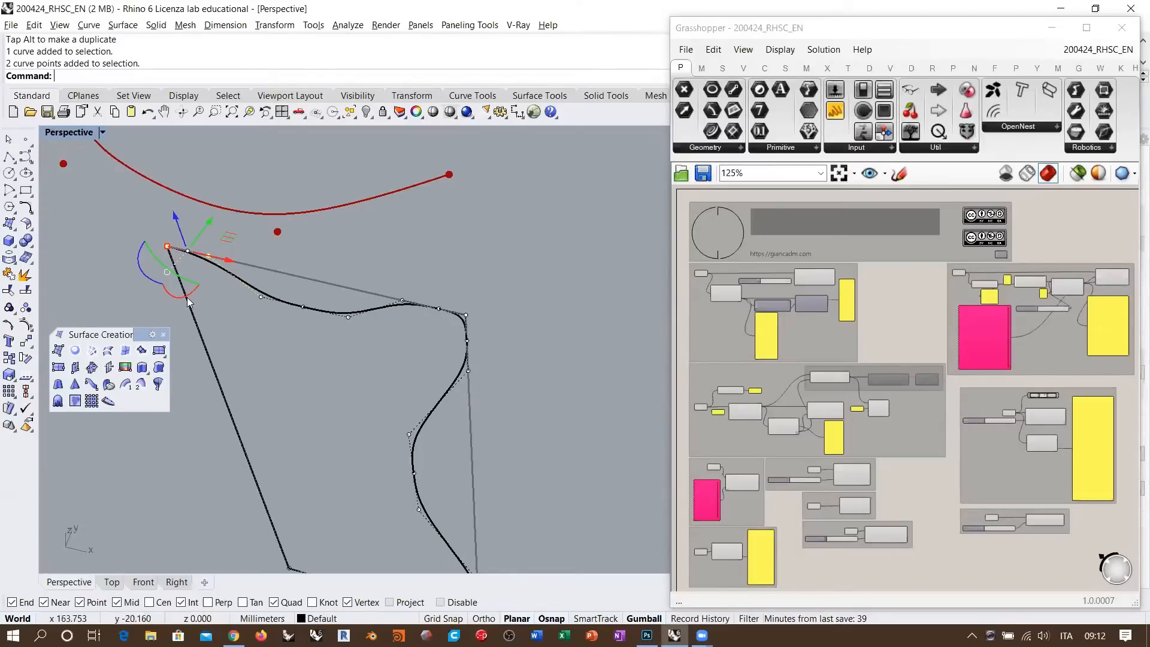
pyautogui.moveTo(293, 309); pyautogui.dragTo(535, 426, button='right')
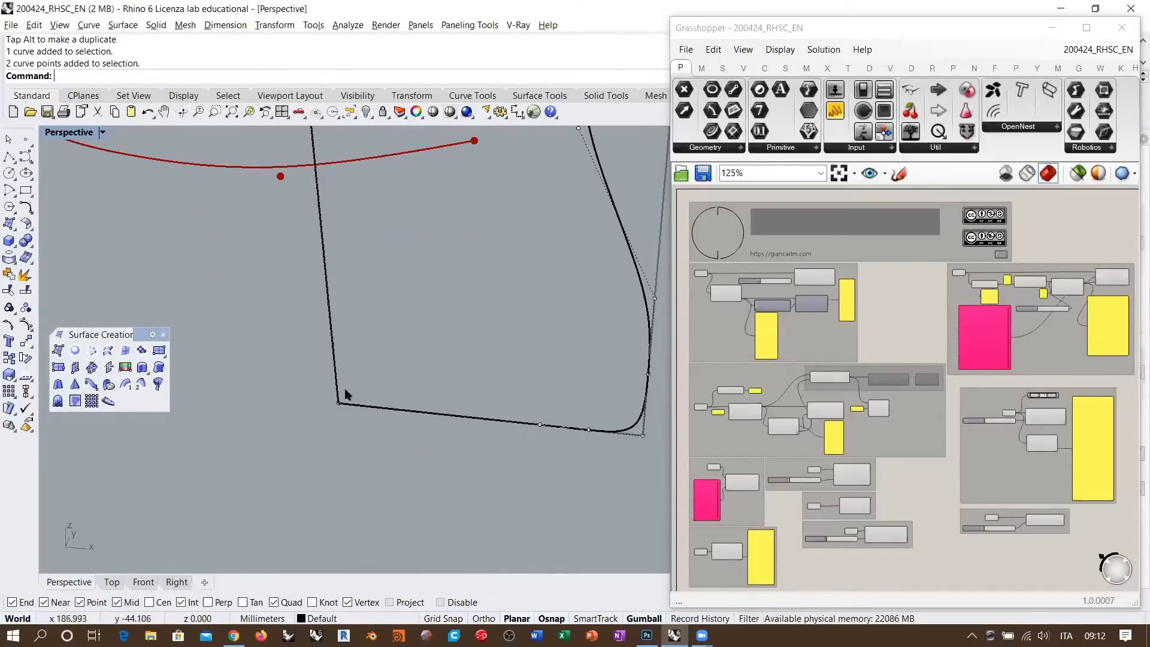
pyautogui.moveTo(313, 380); pyautogui.dragTo(563, 450)
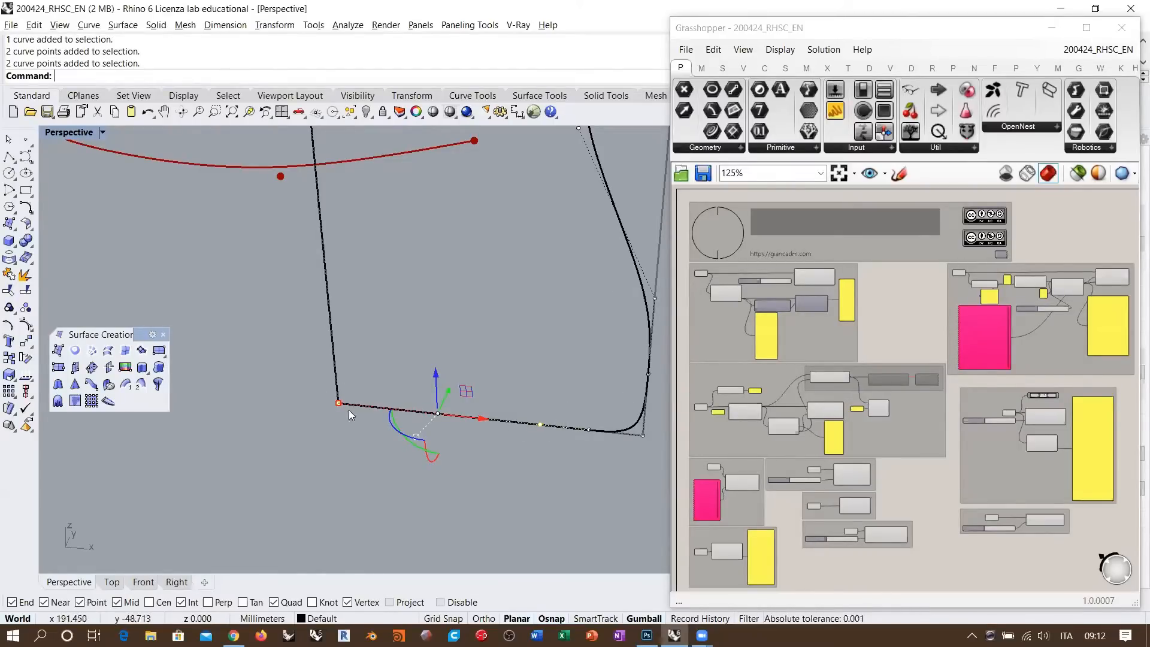
pyautogui.scroll(-5, 350, 446)
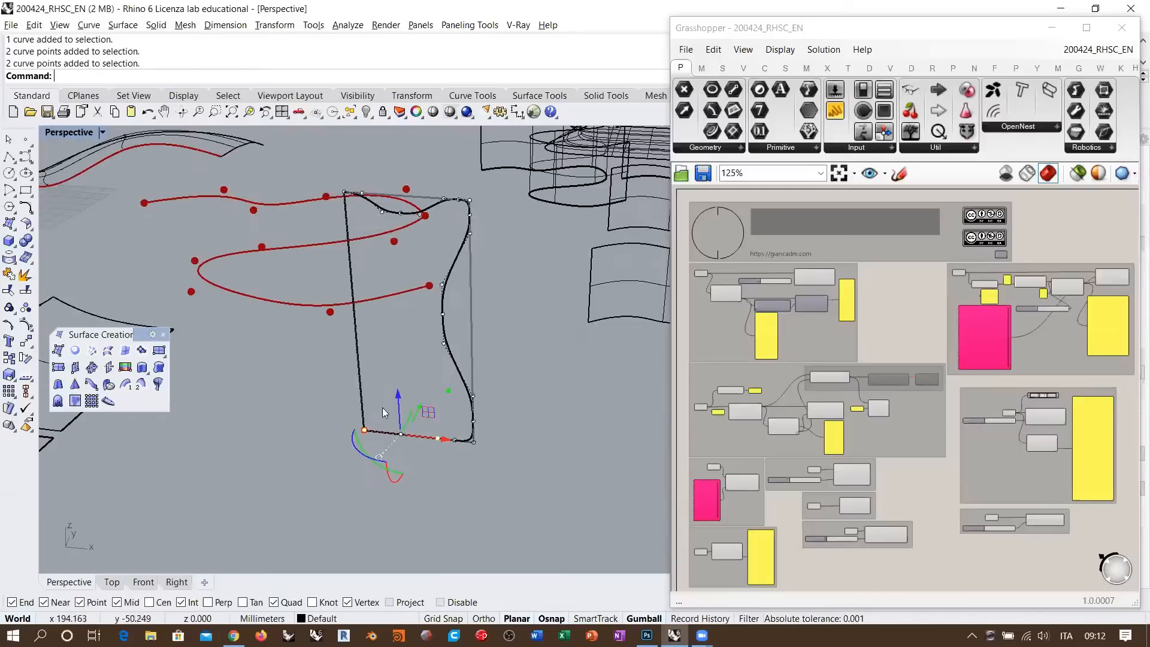
pyautogui.click(431, 352)
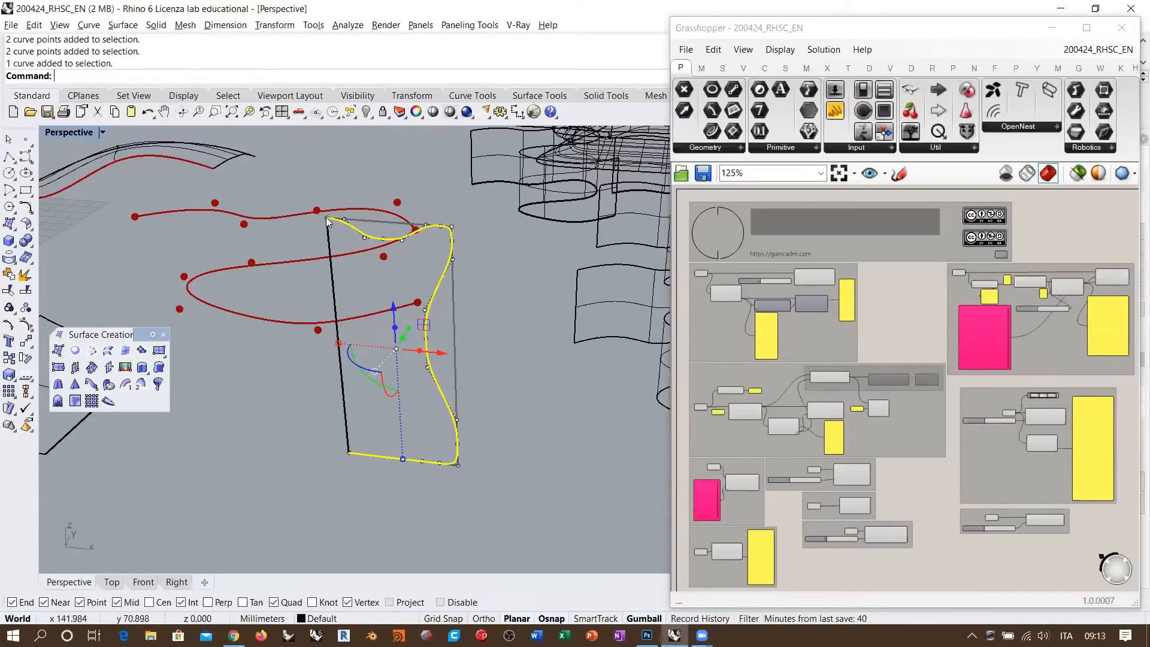
pyautogui.moveTo(326, 213); pyautogui.dragTo(483, 393, button='right')
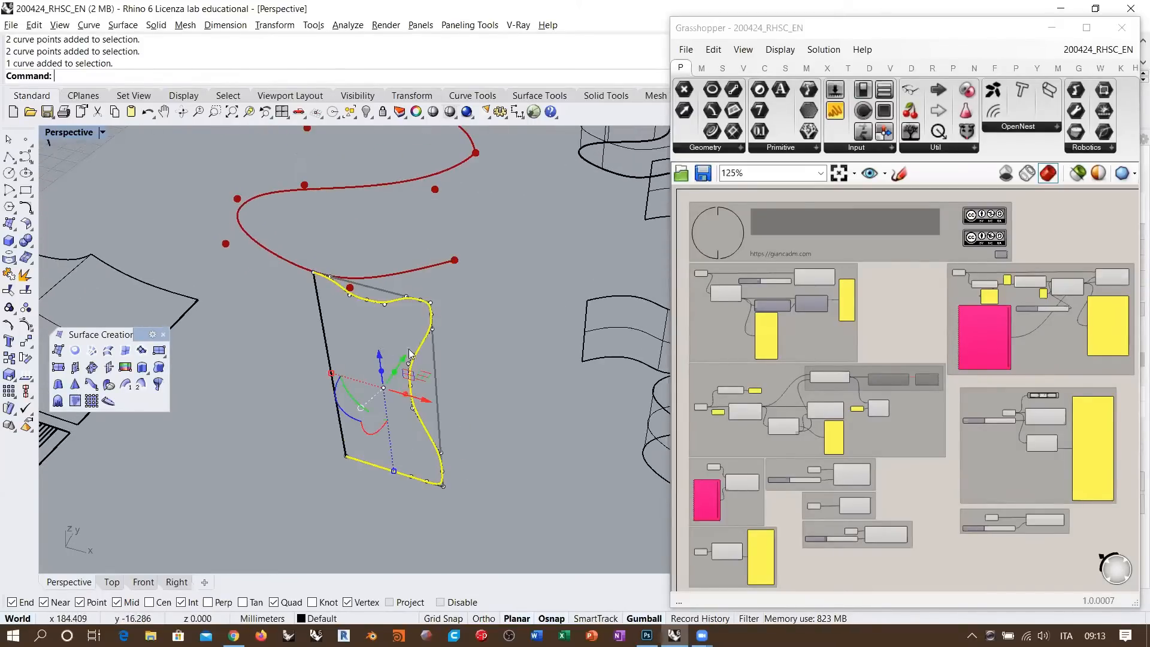
pyautogui.press('Escape')
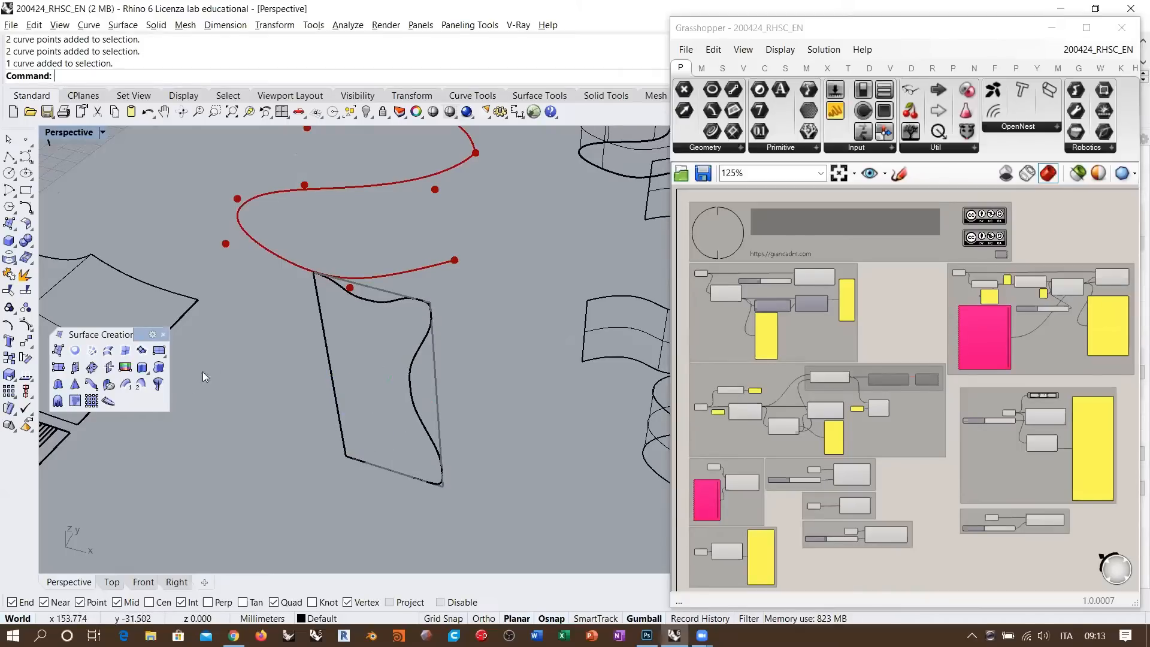
# - Try revolving the profile curve around the vertical line through a freely picked partial angle, starting at about 42°, and undo it
pyautogui.click(157, 384)
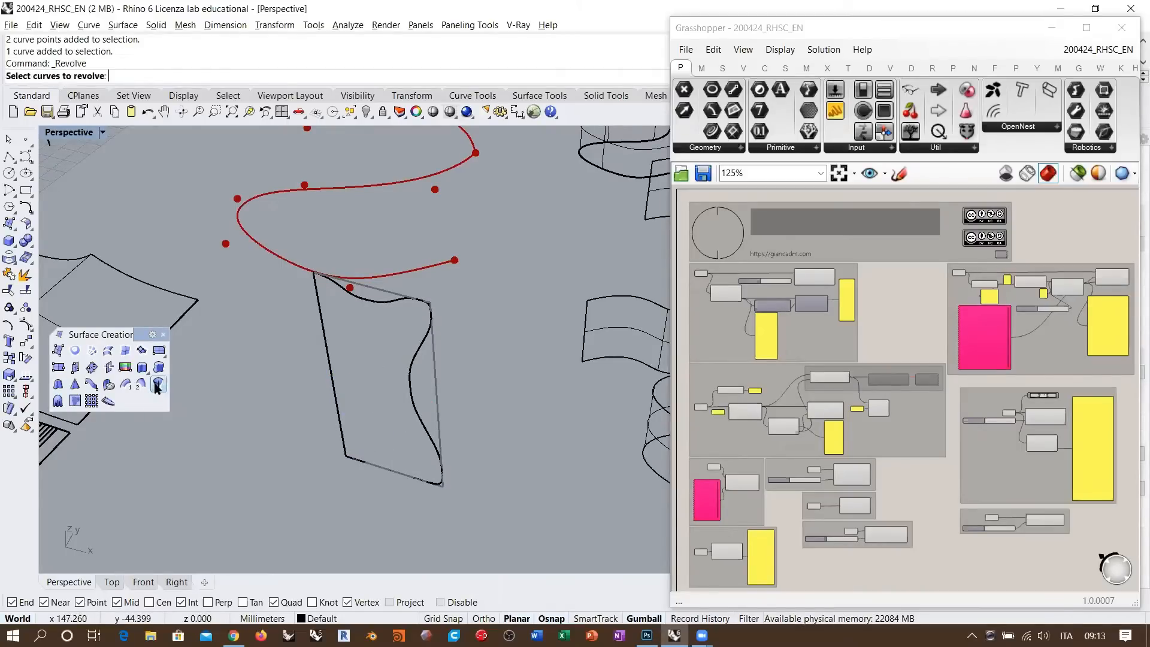
pyautogui.click(415, 359)
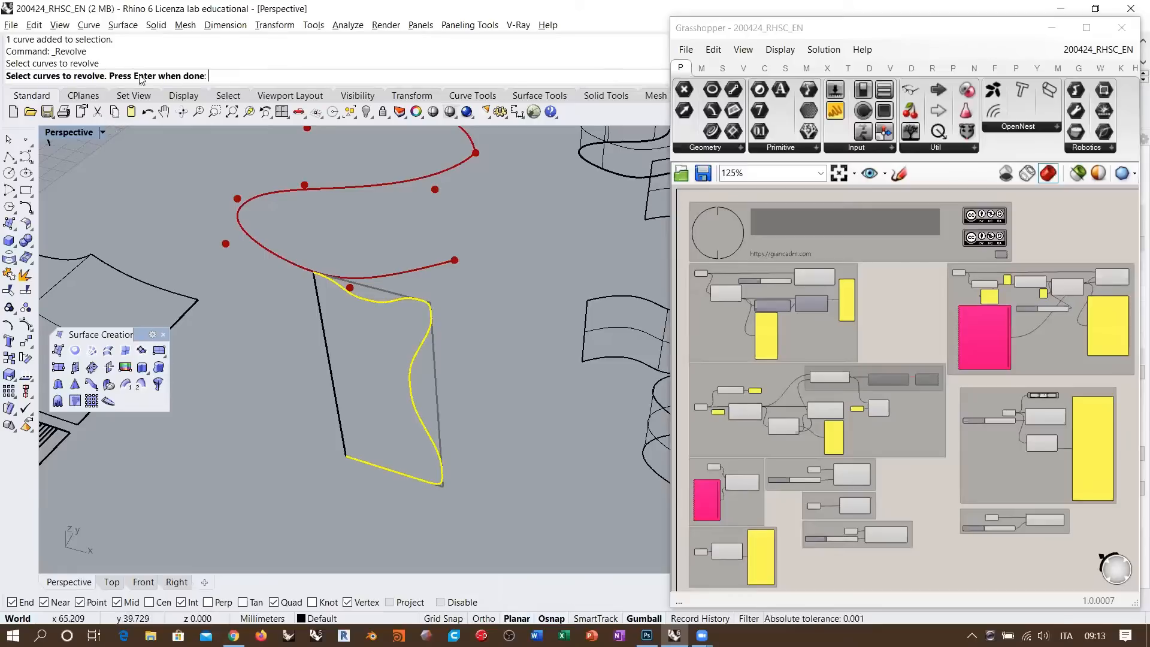
pyautogui.press('Return')
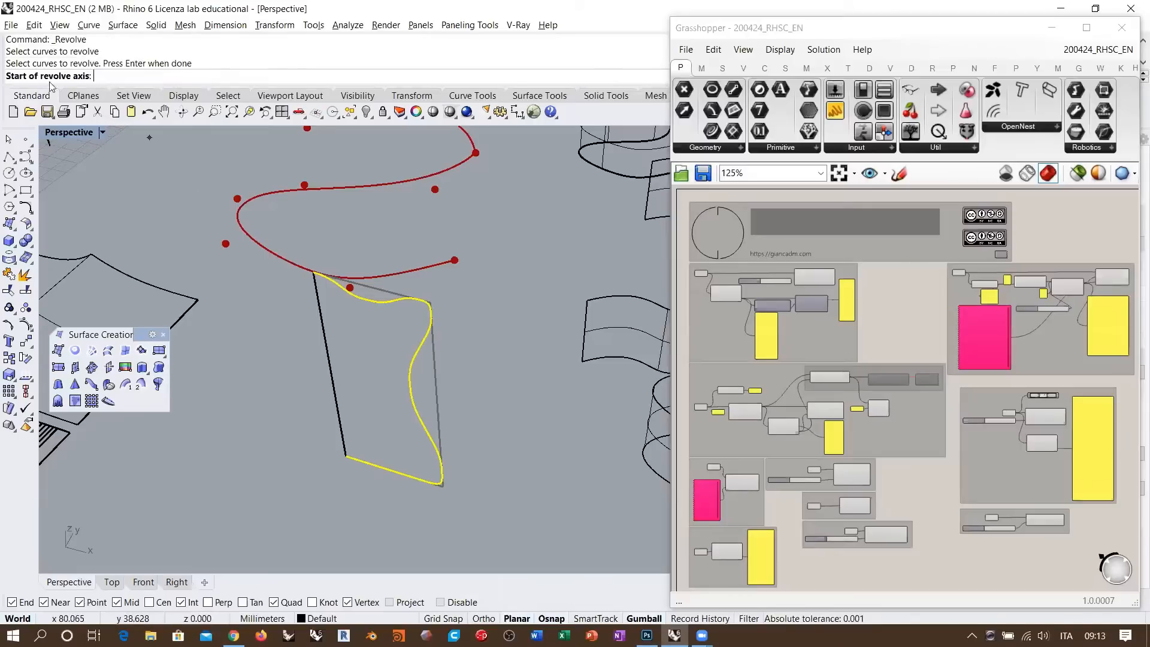
pyautogui.click(341, 426)
pyautogui.click(328, 350)
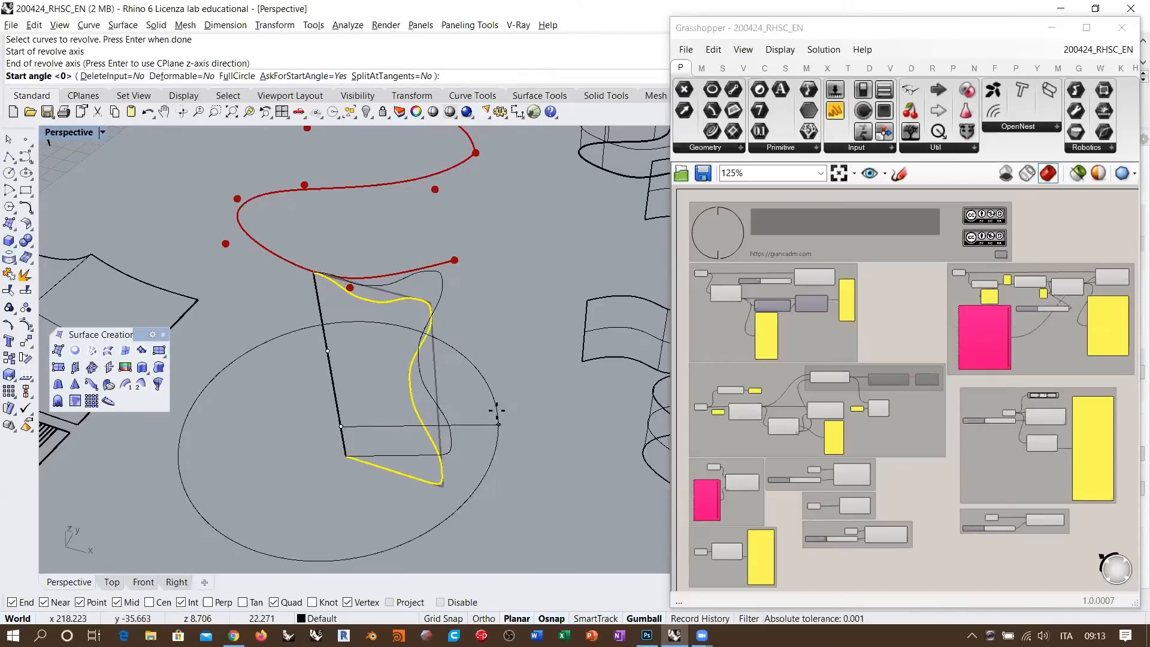
pyautogui.click(526, 377)
pyautogui.click(463, 298)
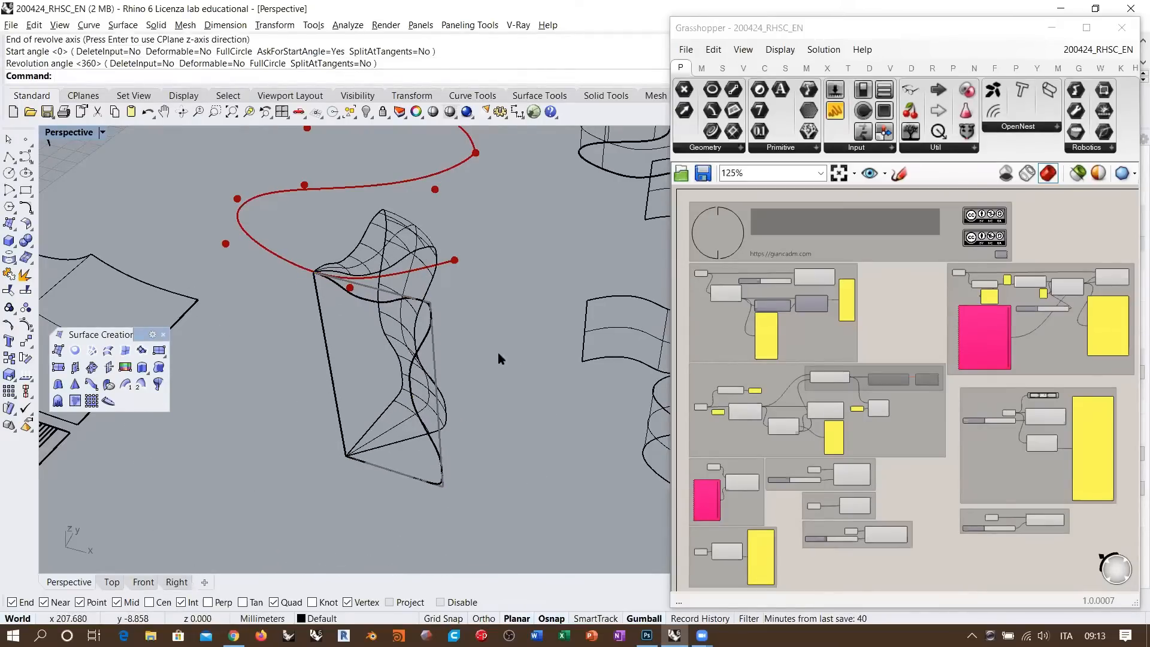
pyautogui.hotkey('ctrl', 'z')
# - Revolve the profile curve around the vertical line with the FullCircle option, using two points on the line as the axis
pyautogui.press('Return')
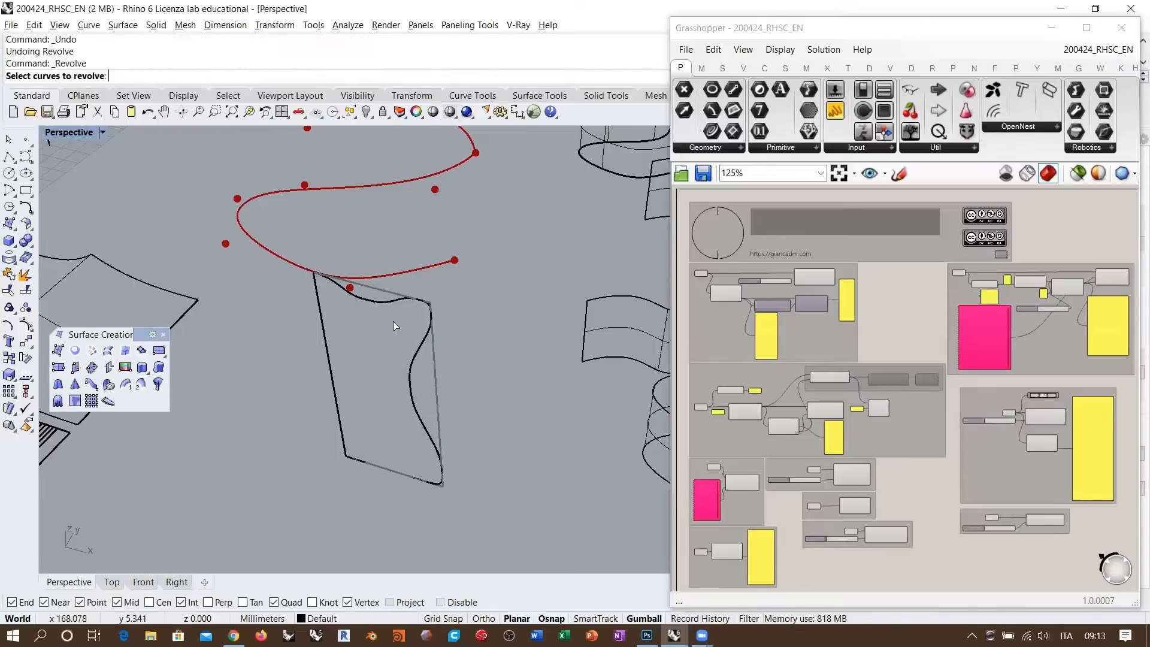
pyautogui.click(412, 384)
pyautogui.press('Return')
pyautogui.click(342, 432)
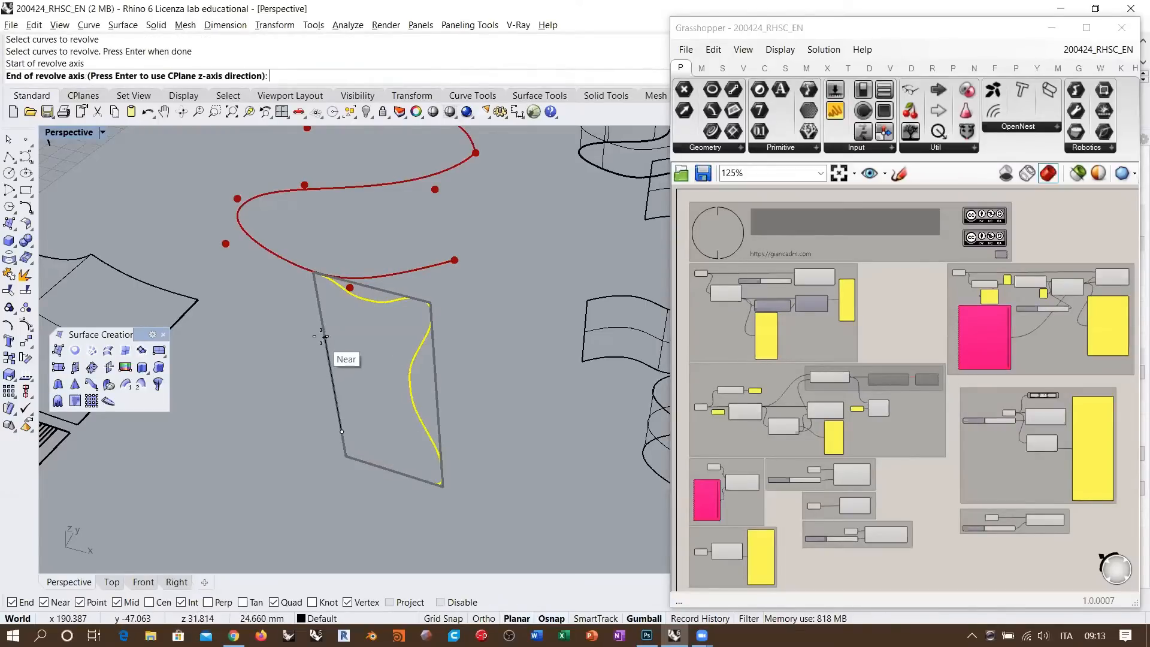
pyautogui.click(324, 335)
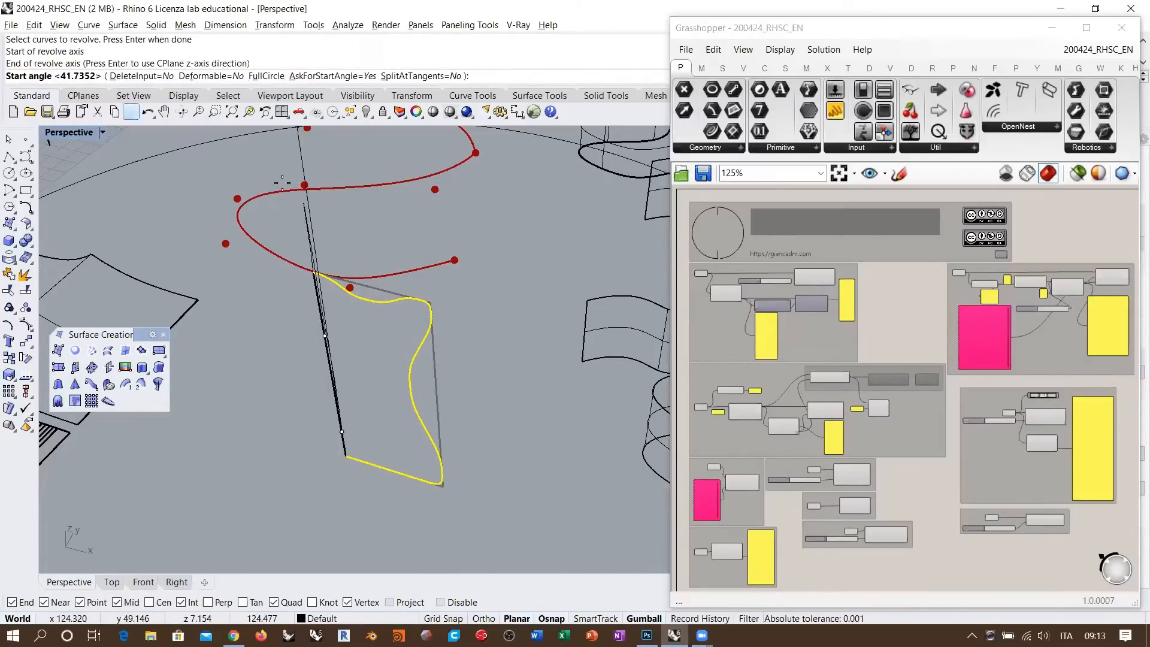
pyautogui.click(271, 79)
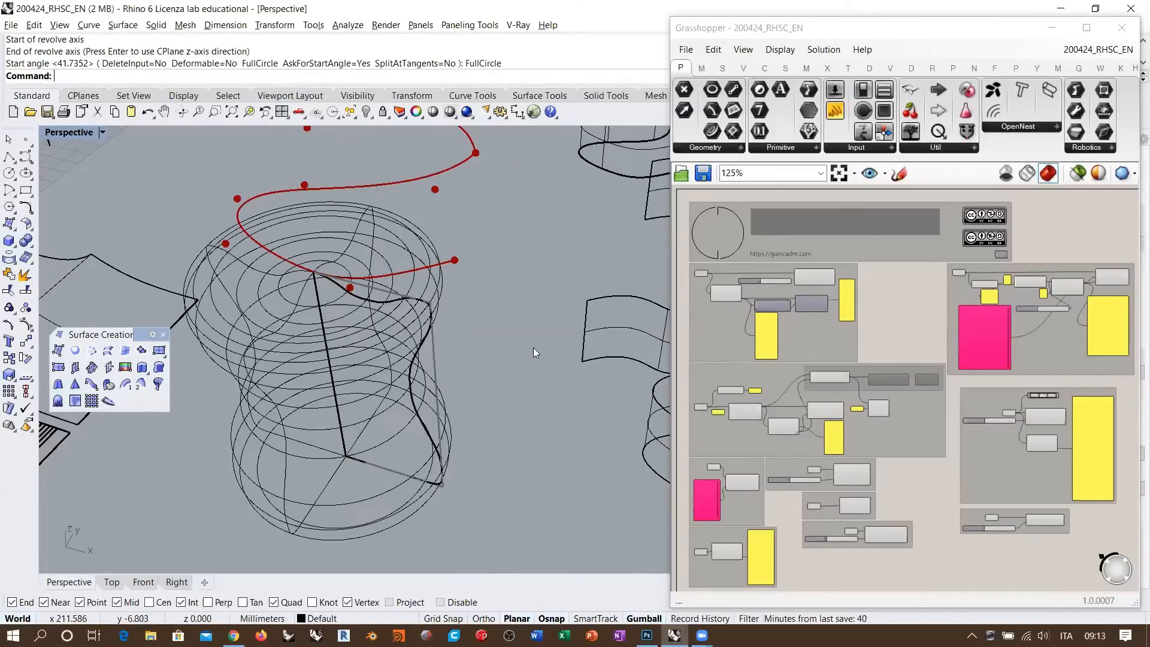
pyautogui.moveTo(535, 399); pyautogui.dragTo(462, 327, button='right')
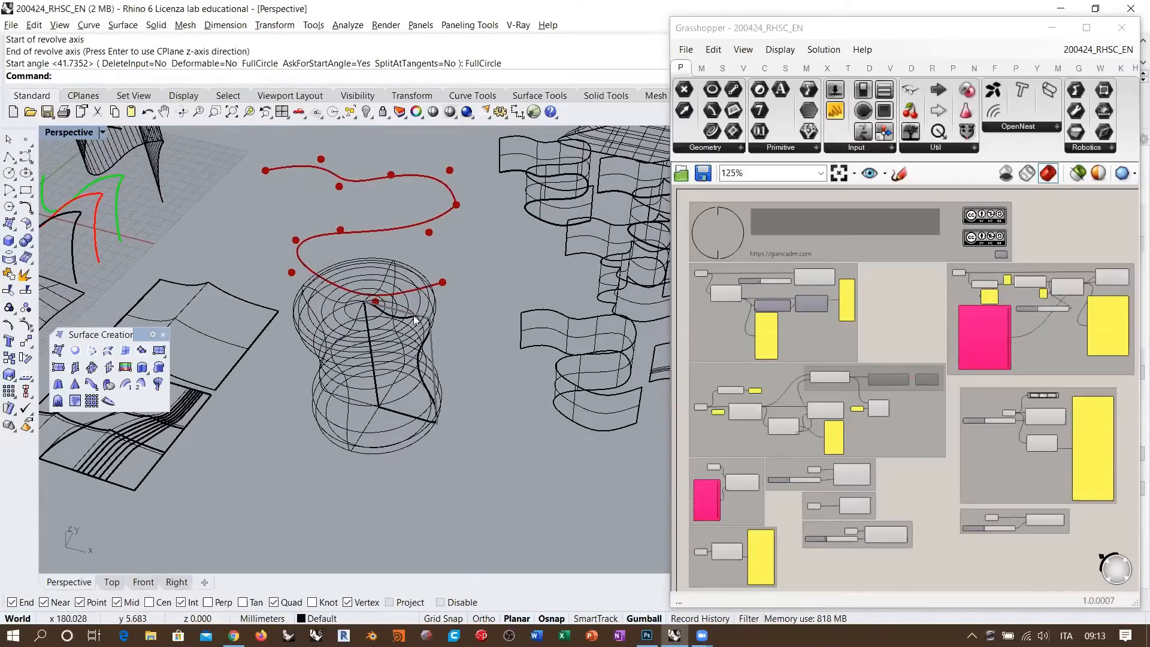
# - Close the Grasshopper window and inspect the revolved surface's object type in its properties
pyautogui.scroll(5, 432, 370)
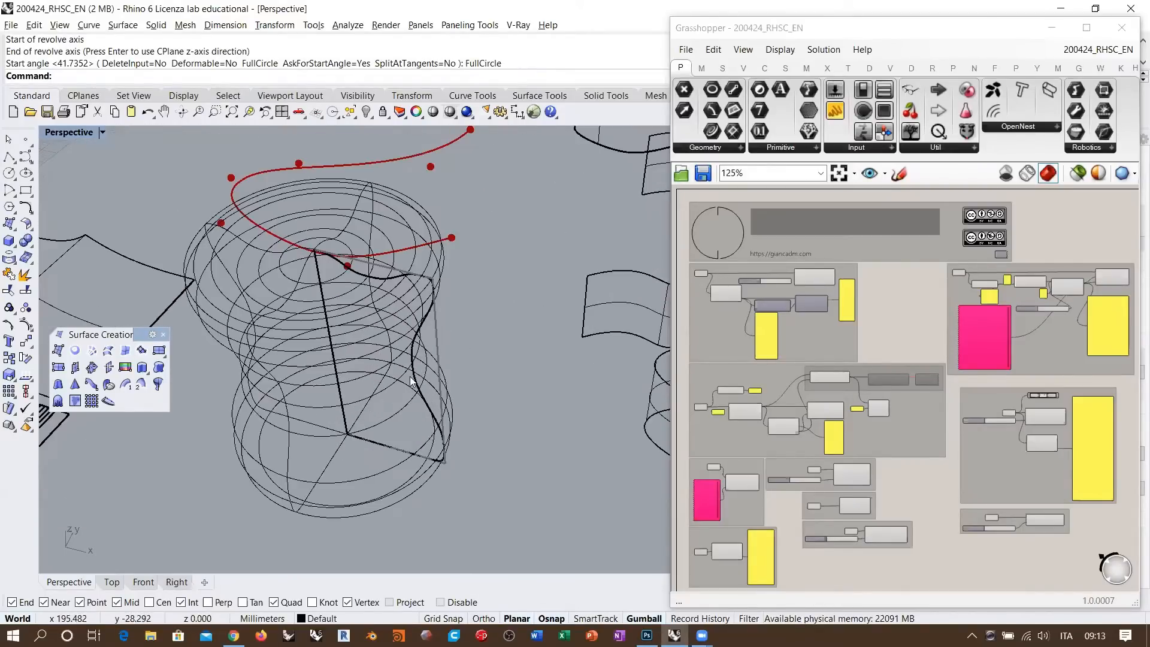
pyautogui.click(414, 380)
pyautogui.click(461, 415)
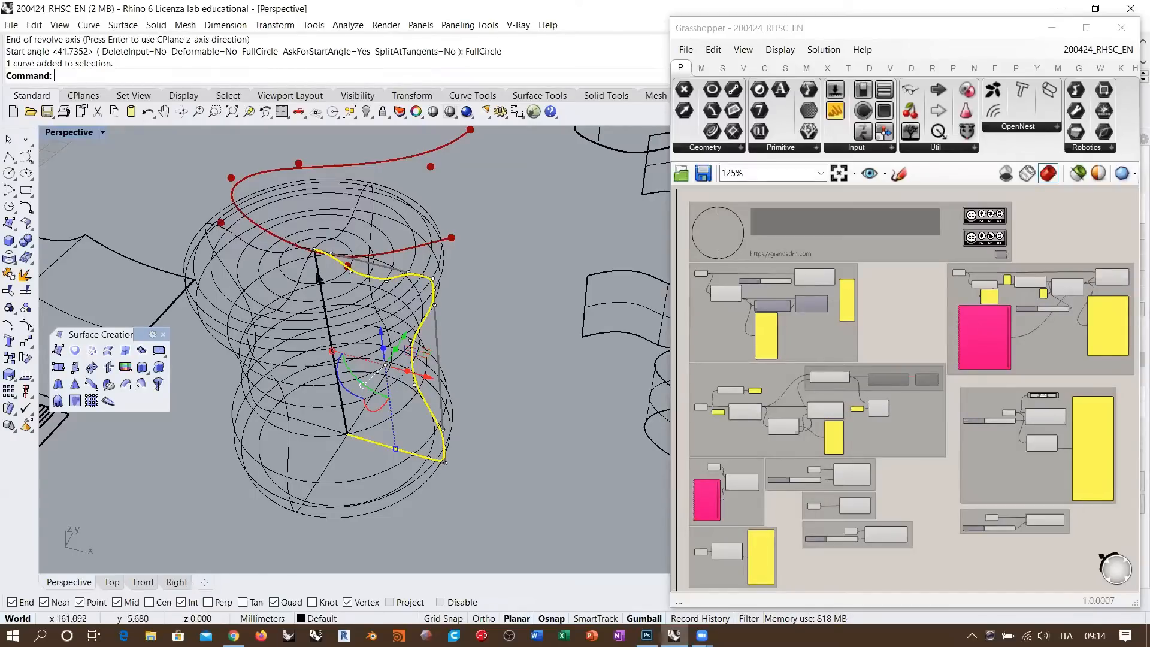
pyautogui.click(367, 221)
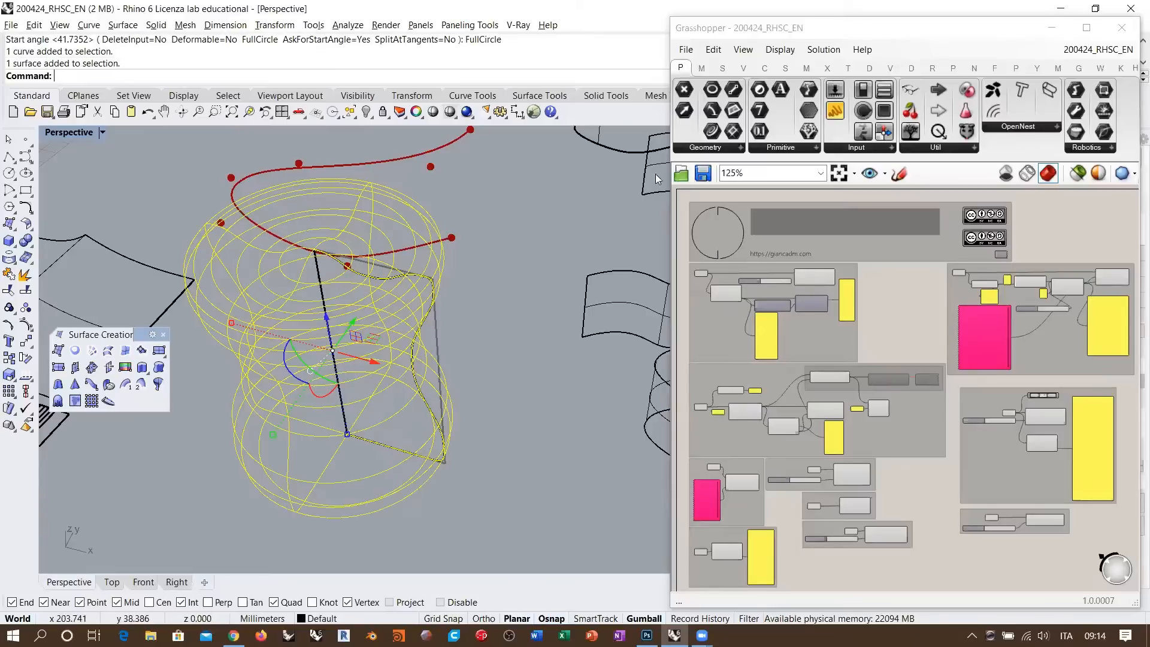
pyautogui.click(1121, 28)
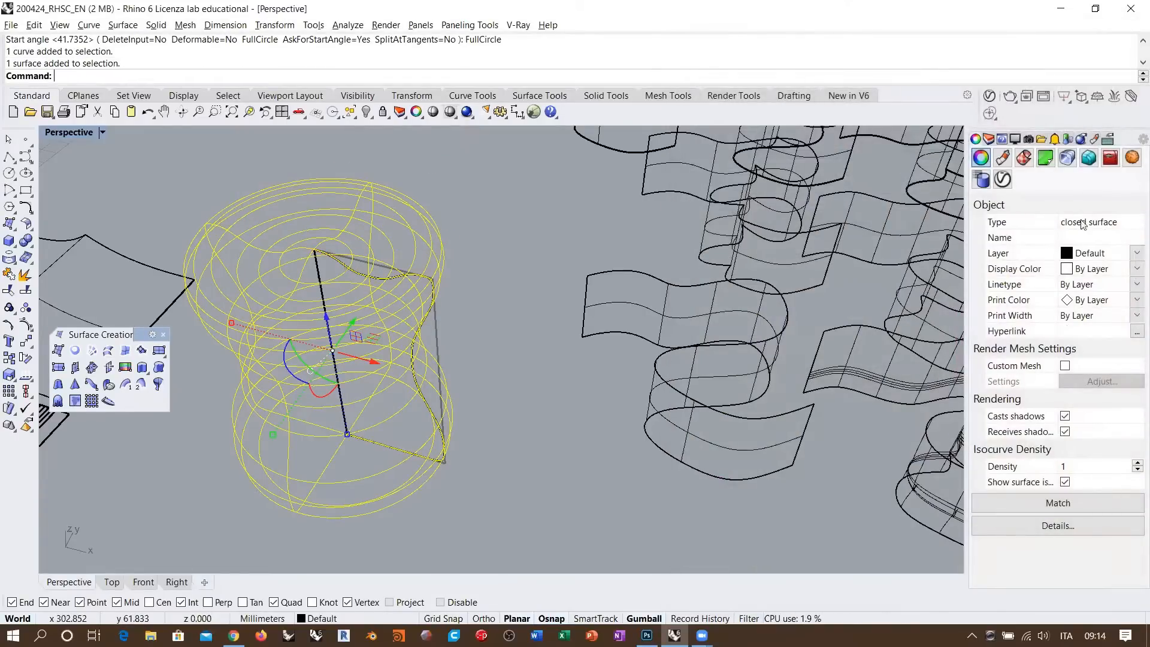
pyautogui.moveTo(449, 321)
pyautogui.mouseDown(button='right')
pyautogui.moveTo(481, 310)
pyautogui.moveTo(456, 340)
pyautogui.mouseUp(button='right')
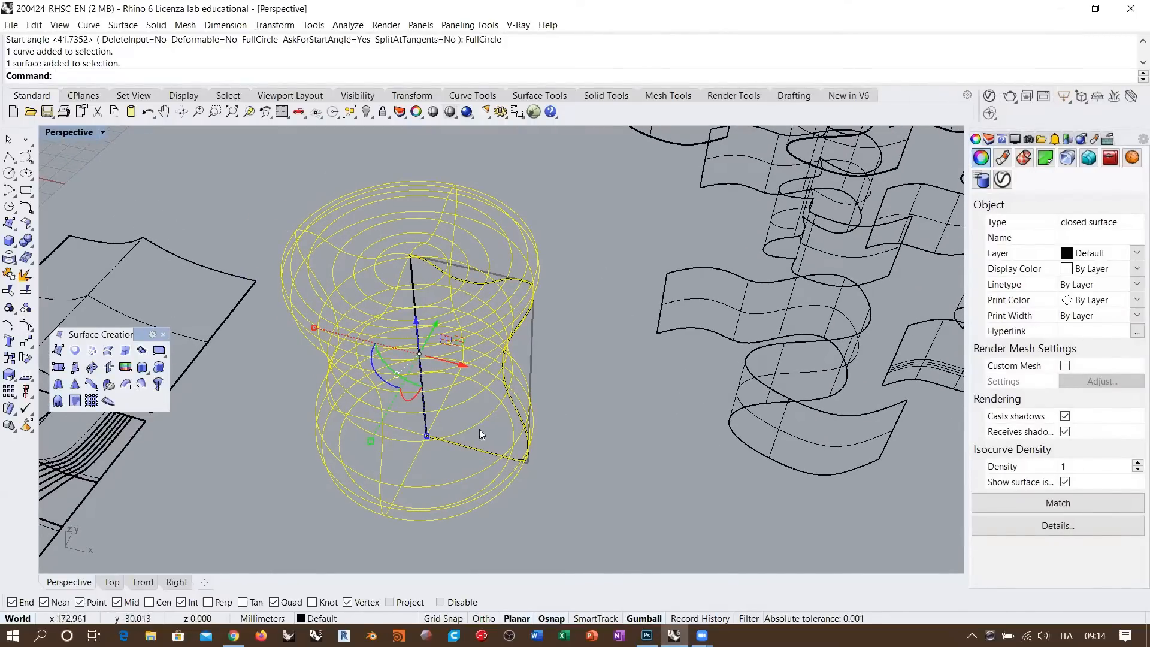
pyautogui.click(10, 242)
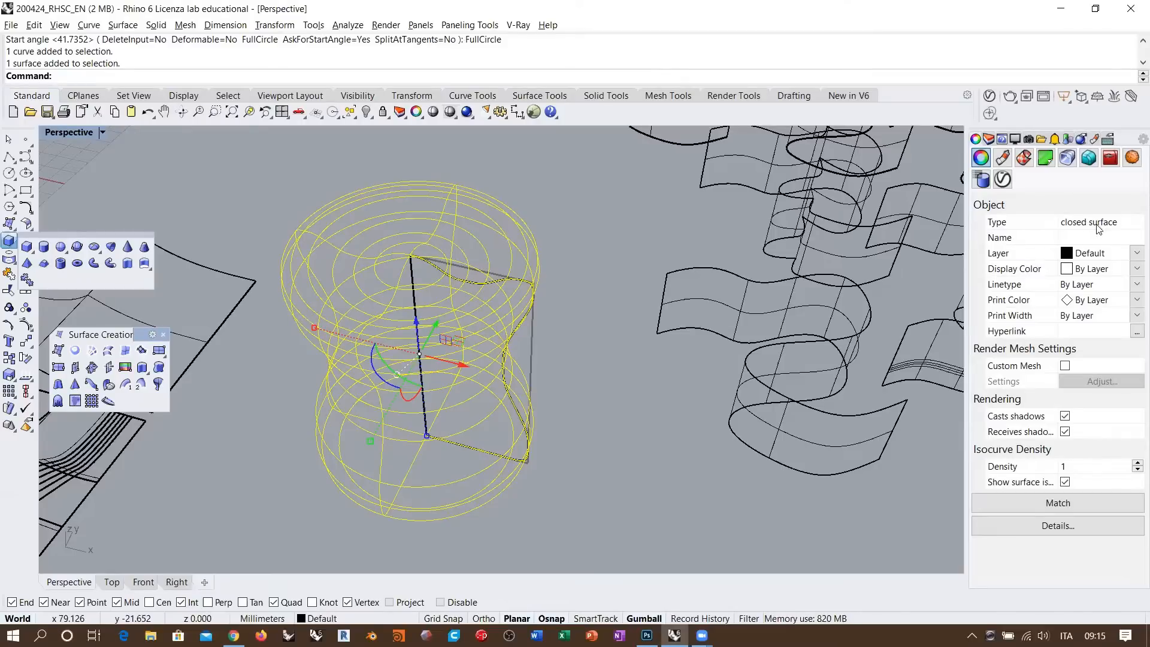
pyautogui.click(582, 313)
# - Create a sphere in the empty area in front of the revolved surface and move it farther from the other objects
pyautogui.scroll(-5, 497, 263)
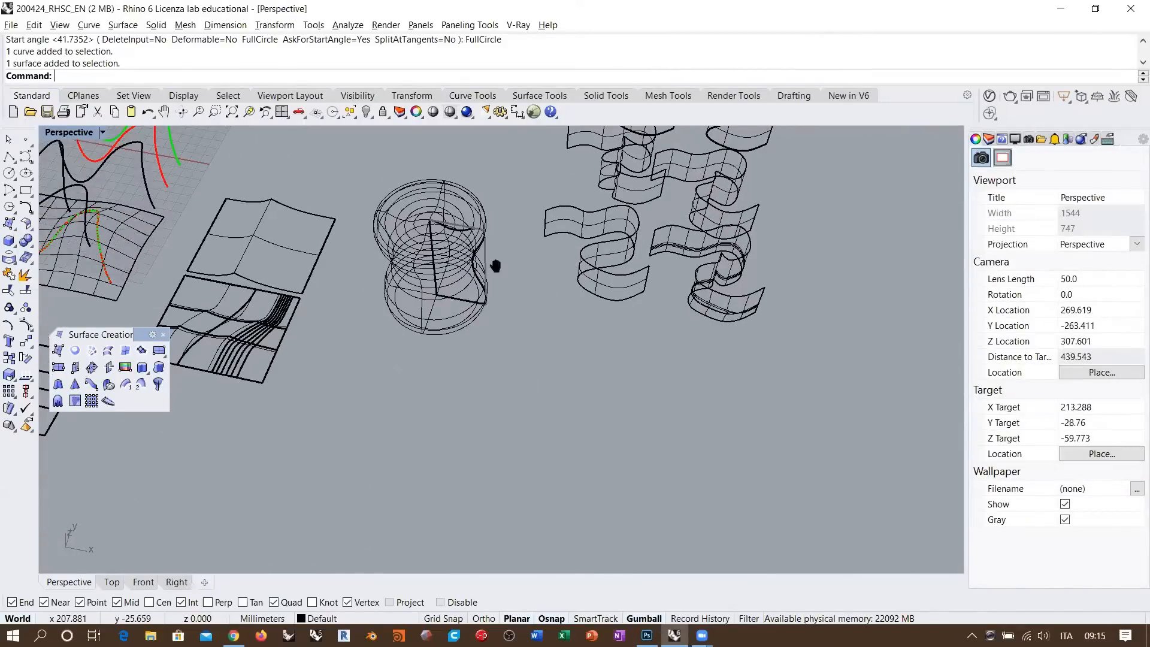
pyautogui.scroll(4, 488, 272)
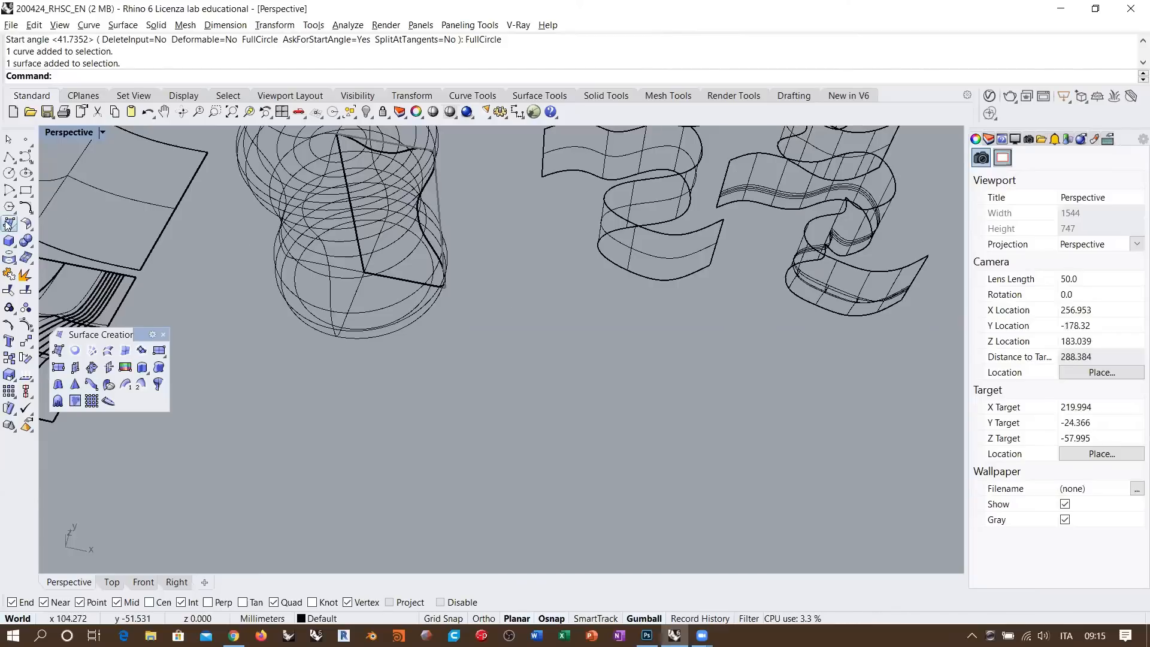
pyautogui.click(9, 240)
pyautogui.click(60, 248)
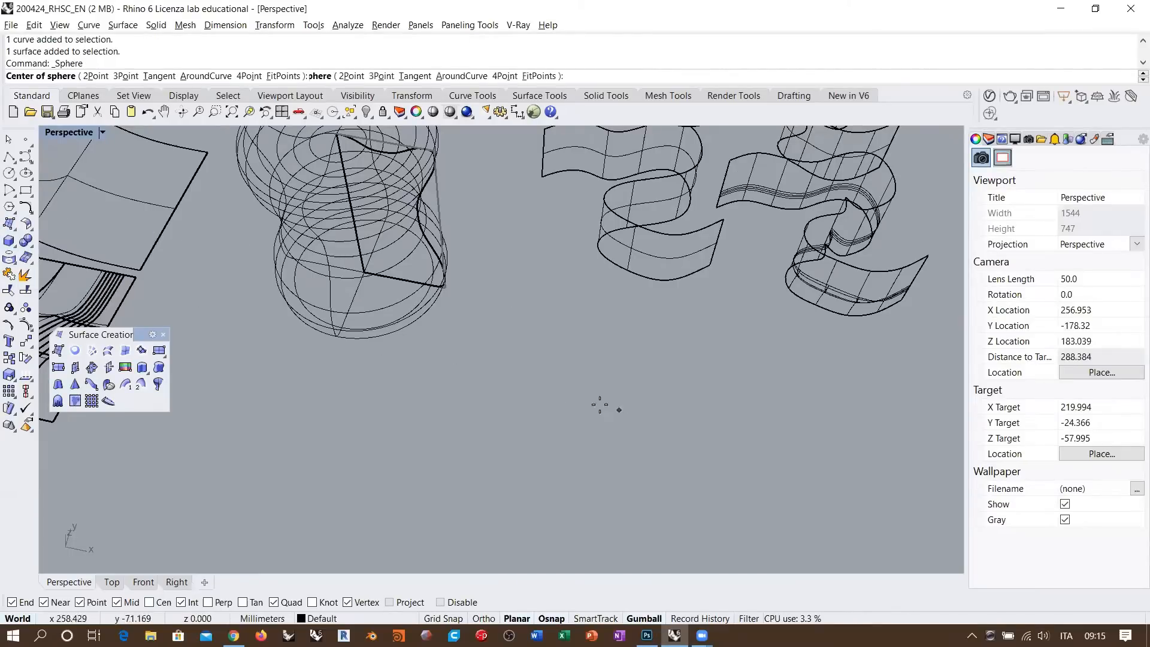
pyautogui.click(553, 402)
pyautogui.click(696, 432)
pyautogui.click(575, 429)
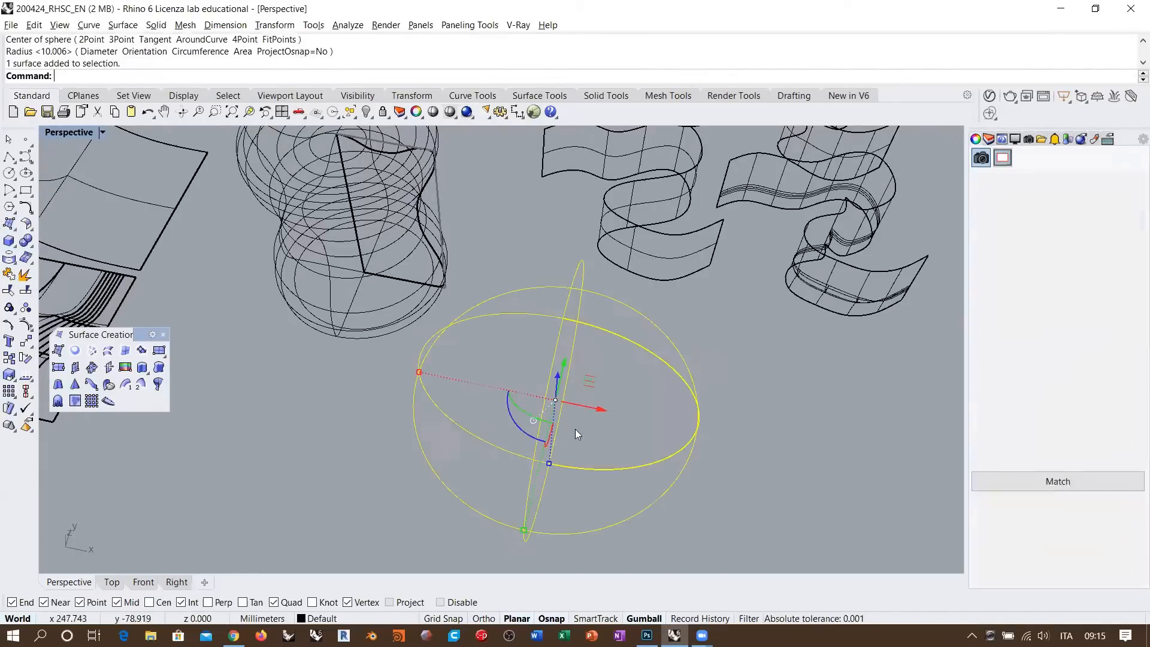
pyautogui.moveTo(666, 421); pyautogui.dragTo(557, 363, button='right')
pyautogui.press('Escape')
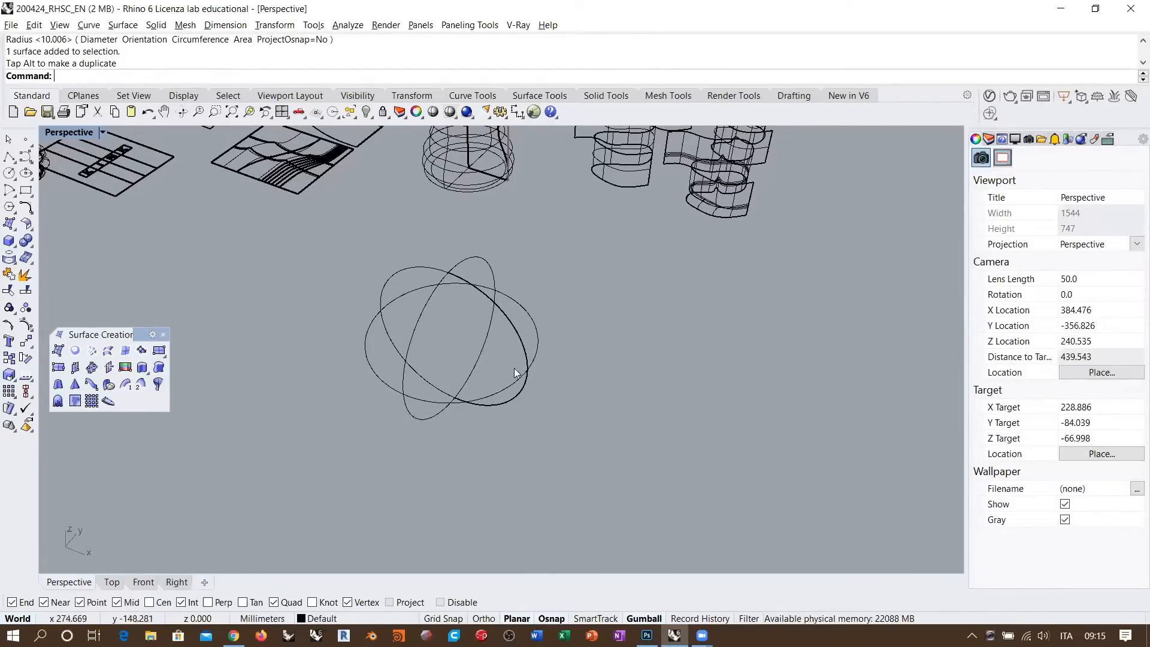
# - Turn on the sphere's control points and select them all to examine their arrangement around the surface
pyautogui.scroll(2, 514, 368)
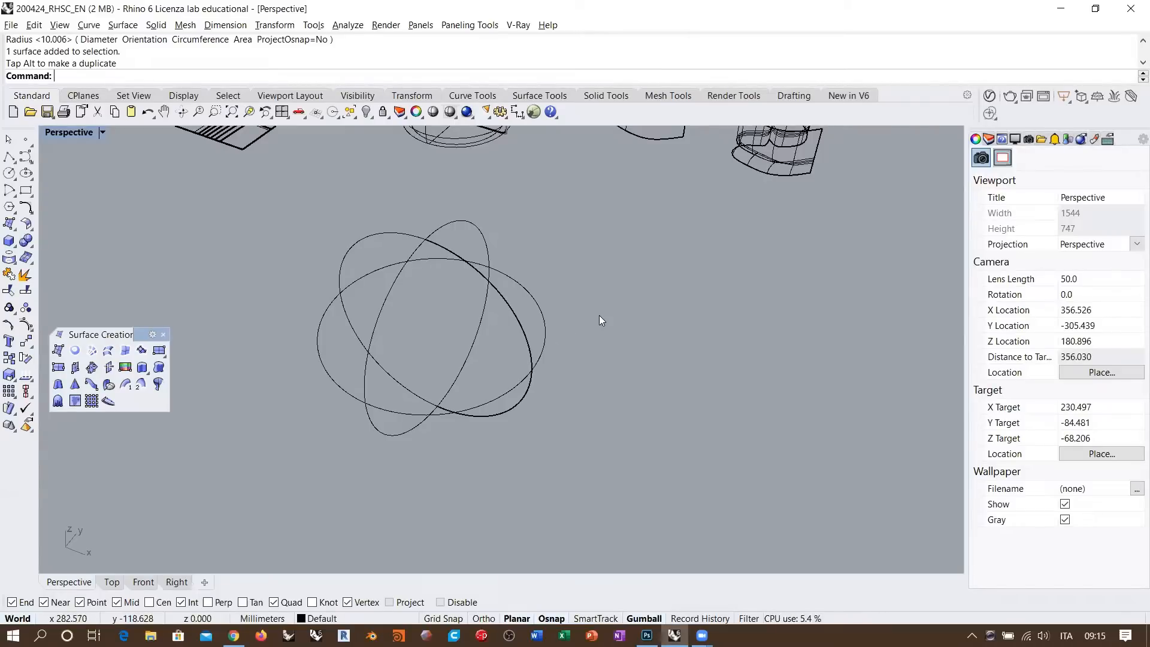
pyautogui.click(422, 363)
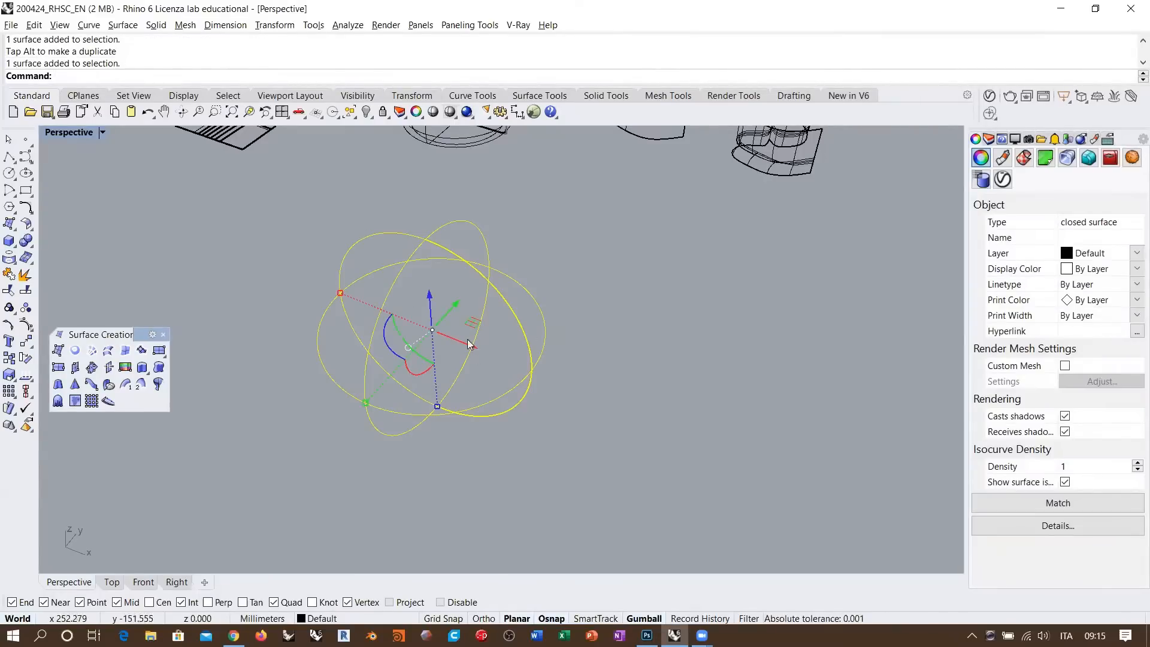
pyautogui.click(27, 323)
pyautogui.scroll(-3, 482, 309)
pyautogui.moveTo(482, 309); pyautogui.dragTo(477, 336, button='right')
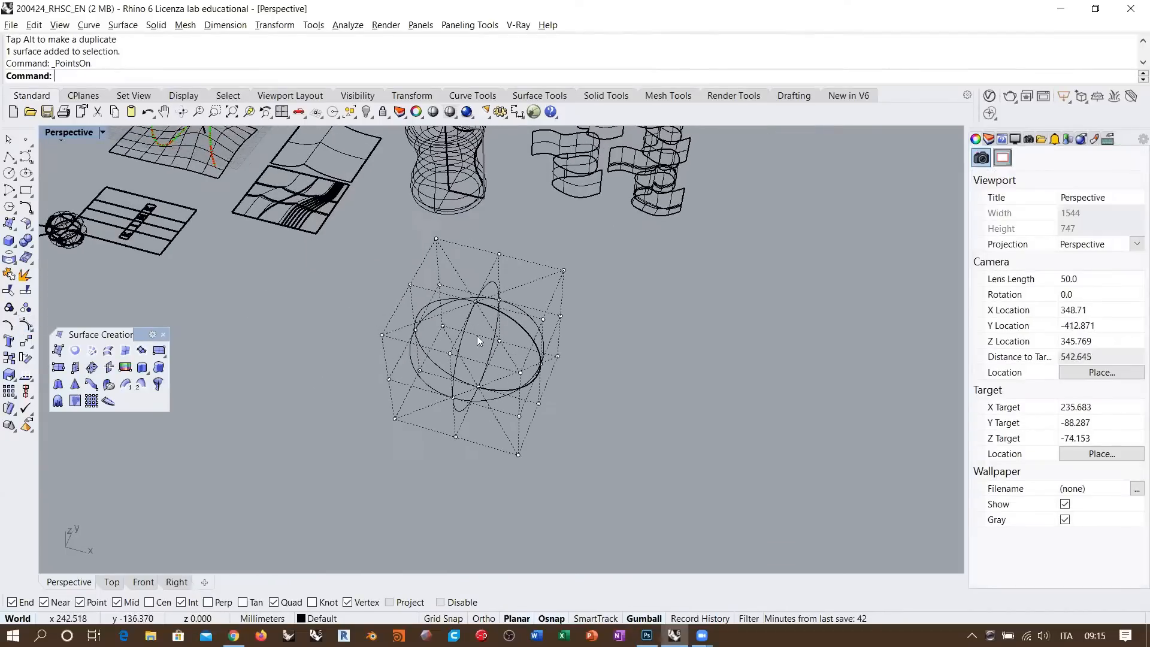
pyautogui.moveTo(419, 387); pyautogui.dragTo(620, 481)
pyautogui.moveTo(559, 388); pyautogui.dragTo(571, 366, button='right')
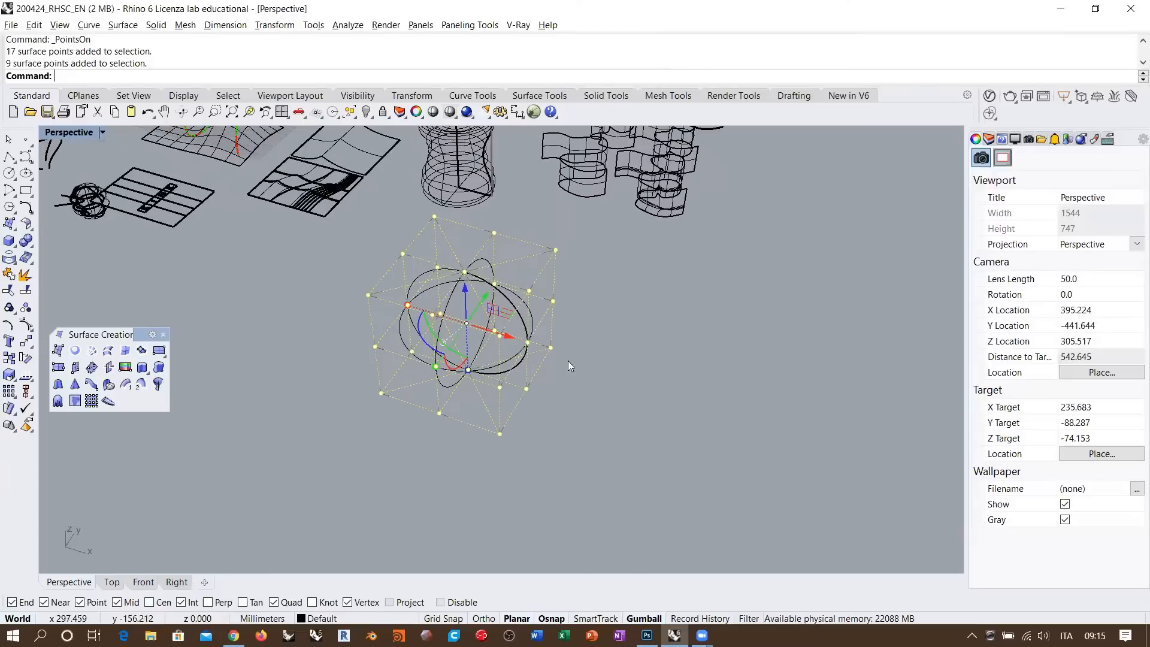
pyautogui.scroll(2, 556, 310)
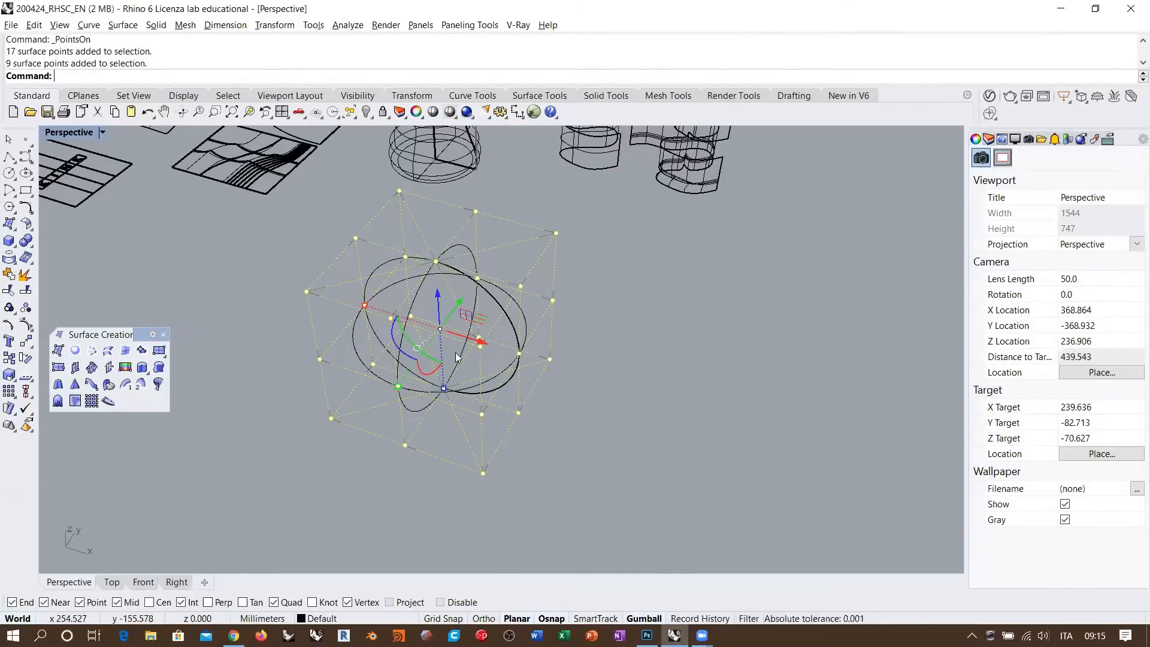
pyautogui.moveTo(507, 344); pyautogui.dragTo(310, 271, button='right')
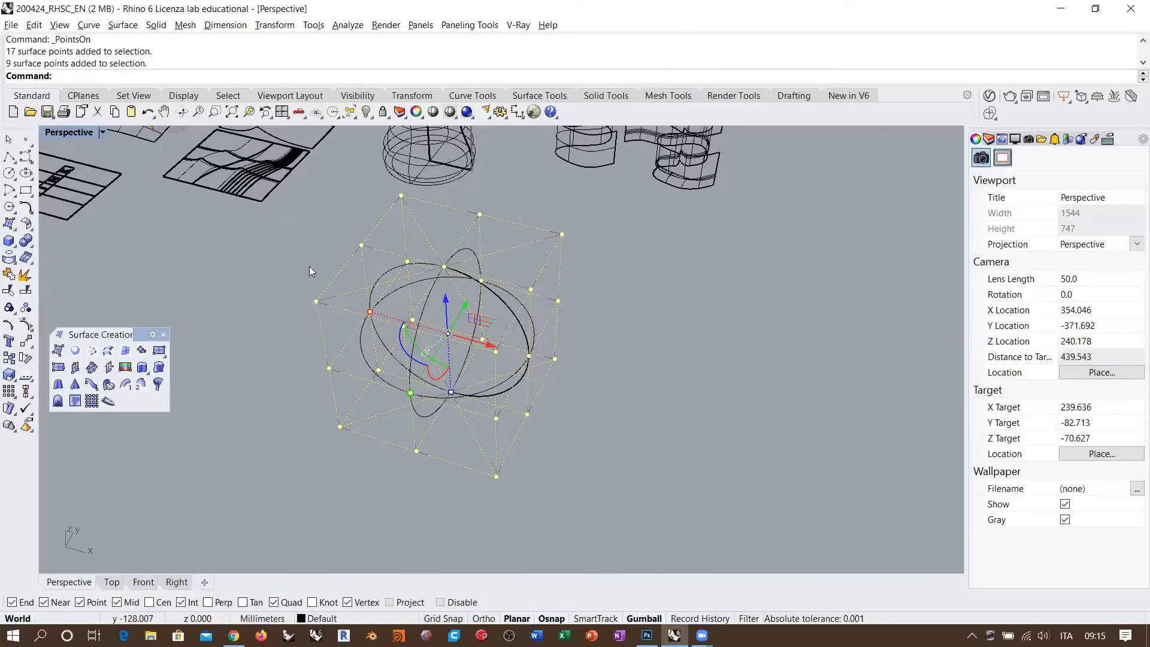
# - Try pulling one upper corner control point of the sphere far outward, and undo the move
pyautogui.click(315, 302)
pyautogui.scroll(-5, 405, 276)
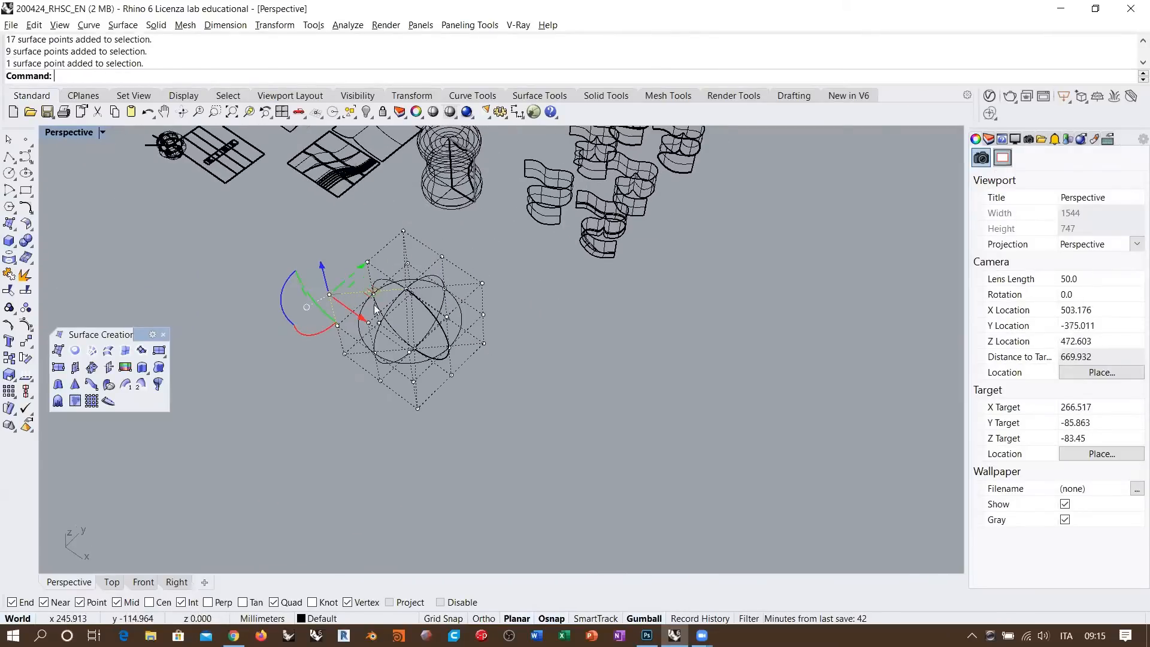
pyautogui.moveTo(363, 267); pyautogui.dragTo(356, 418)
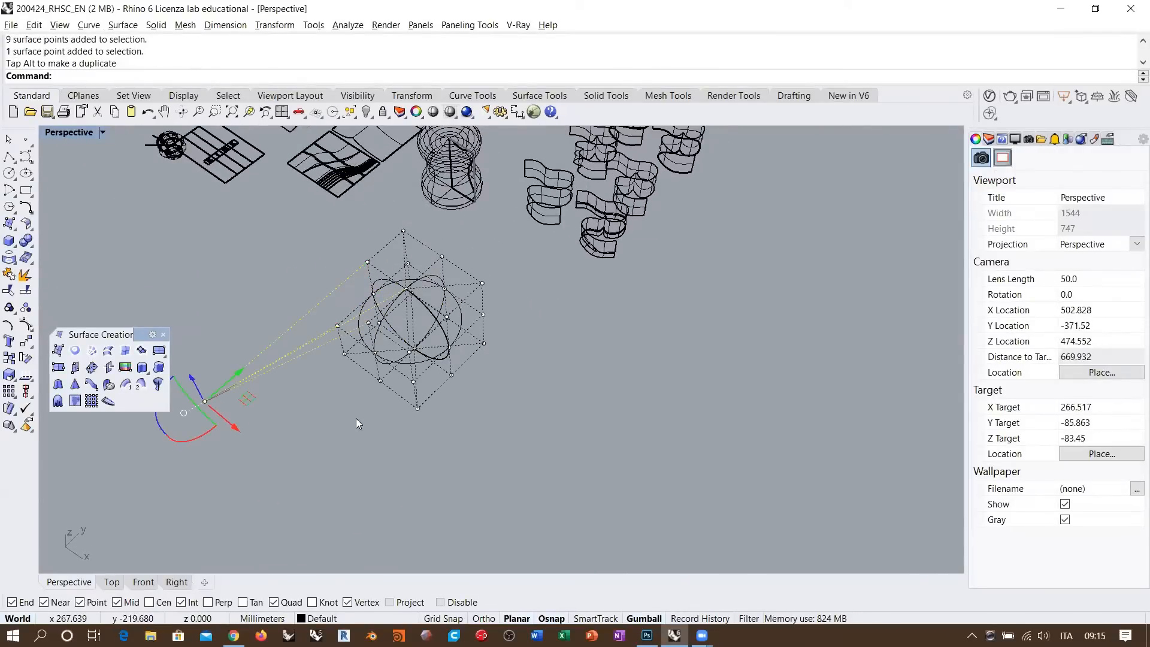
pyautogui.moveTo(355, 418); pyautogui.dragTo(403, 381, button='right')
pyautogui.hotkey('ctrl', 'z')
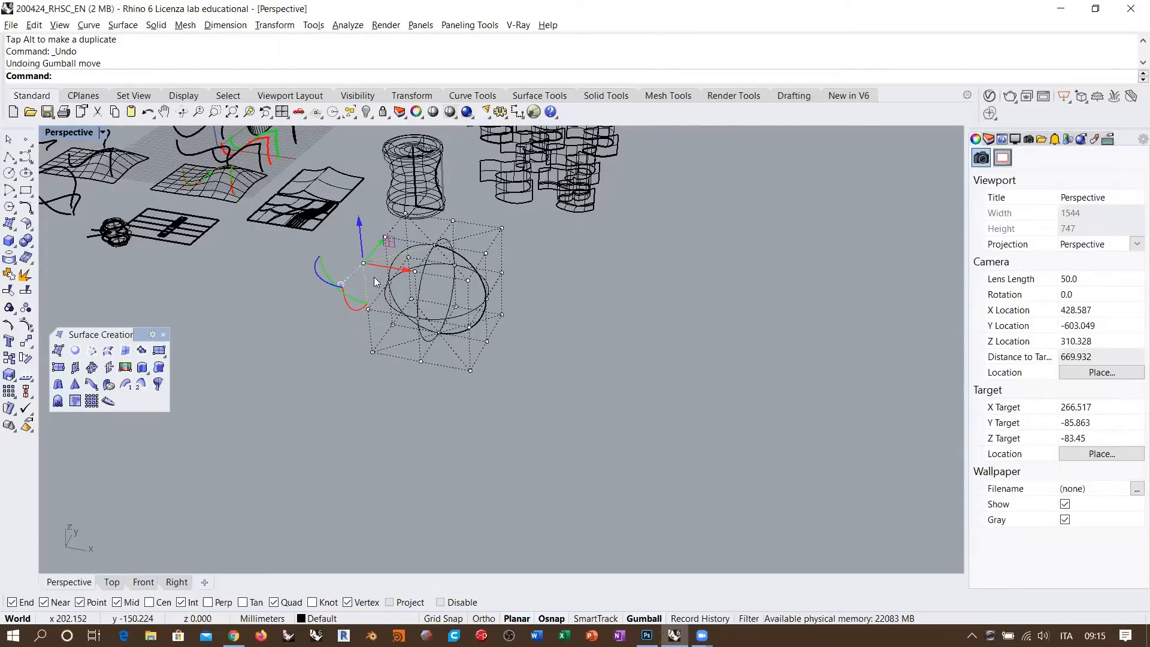
# - Pull a middle-height corner control point of the sphere outward along the X axis and inspect the deformation
pyautogui.keyDown('shift'); pyautogui.moveTo(449, 272); pyautogui.dragTo(447, 293, button='right'); pyautogui.keyUp('shift')
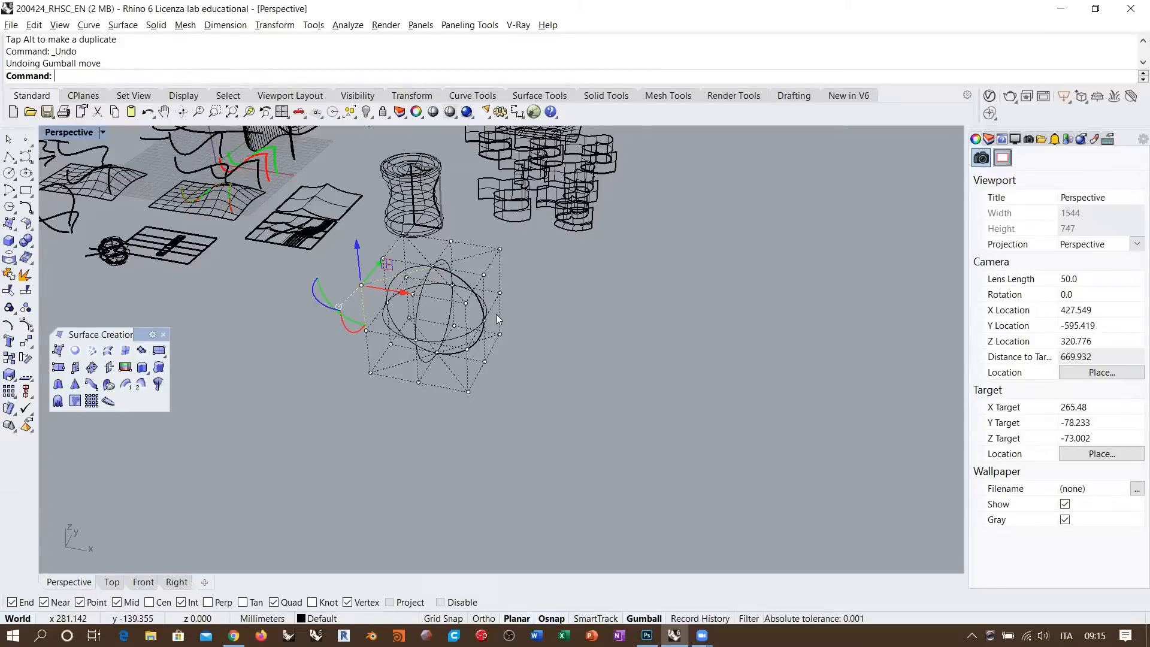
pyautogui.click(366, 331)
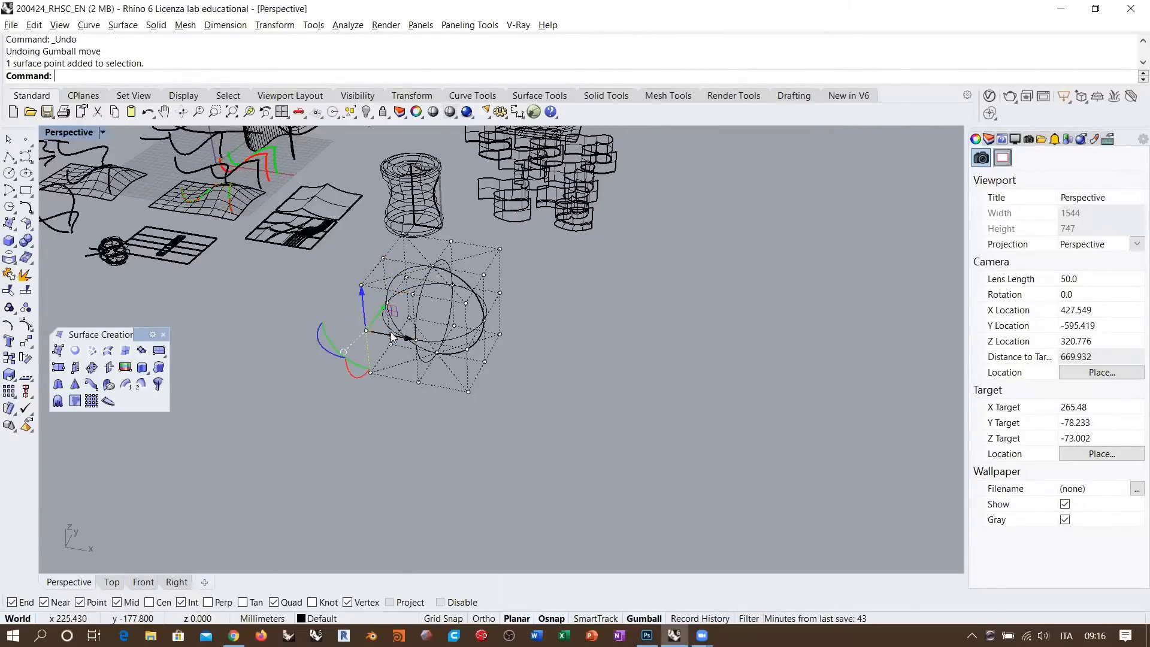
pyautogui.moveTo(393, 339); pyautogui.dragTo(335, 328)
pyautogui.moveTo(441, 392); pyautogui.dragTo(411, 363, button='right')
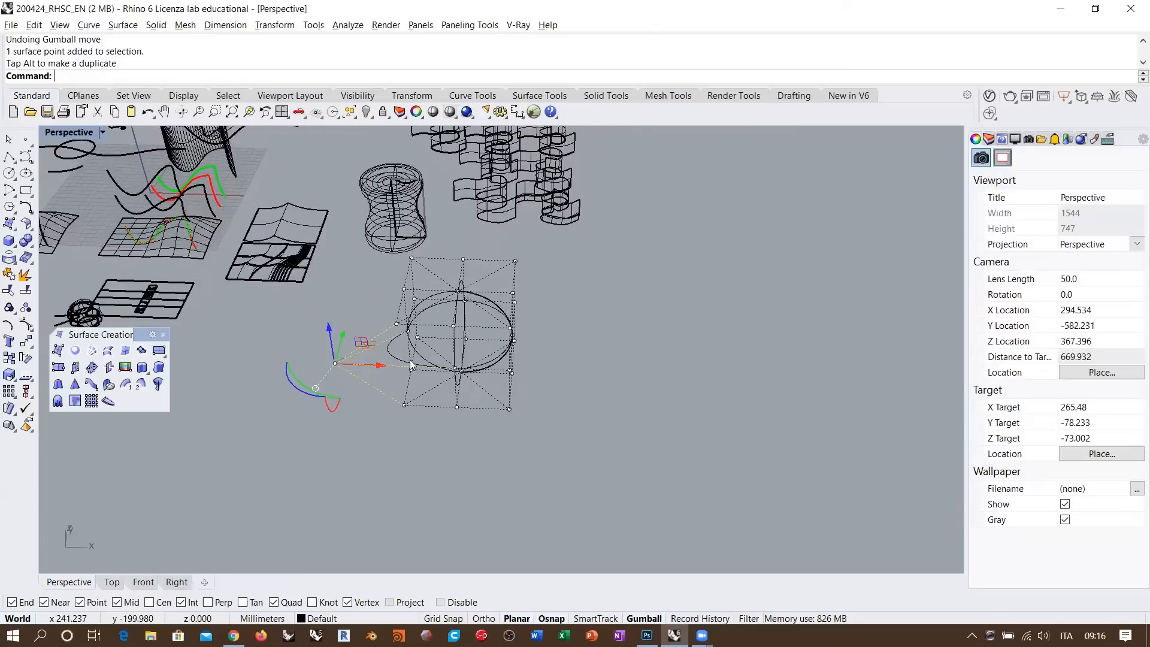
pyautogui.scroll(6, 397, 348)
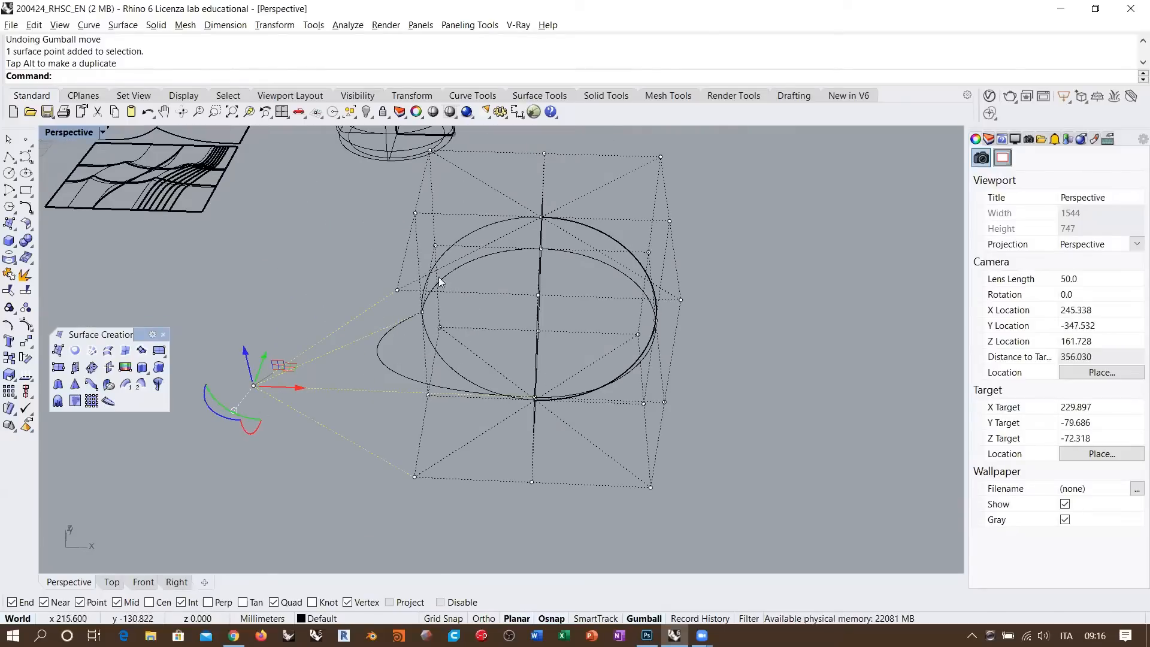
pyautogui.moveTo(443, 318)
pyautogui.mouseDown(button='right')
pyautogui.moveTo(487, 352)
pyautogui.moveTo(435, 164)
pyautogui.moveTo(530, 277)
pyautogui.moveTo(569, 269)
pyautogui.moveTo(593, 283)
pyautogui.moveTo(476, 320)
pyautogui.moveTo(519, 326)
pyautogui.mouseUp(button='right')
# - Shade the Perspective view, undo the control point move and hide the sphere's control points
pyautogui.click(450, 112)
pyautogui.hotkey('ctrl', 'z')
pyautogui.press('Escape')
pyautogui.press('Escape')
# - Draw a circle beside the sphere, about the same size, and show its control points
pyautogui.scroll(-4, 566, 254)
pyautogui.scroll(-2, 565, 254)
pyautogui.click(9, 173)
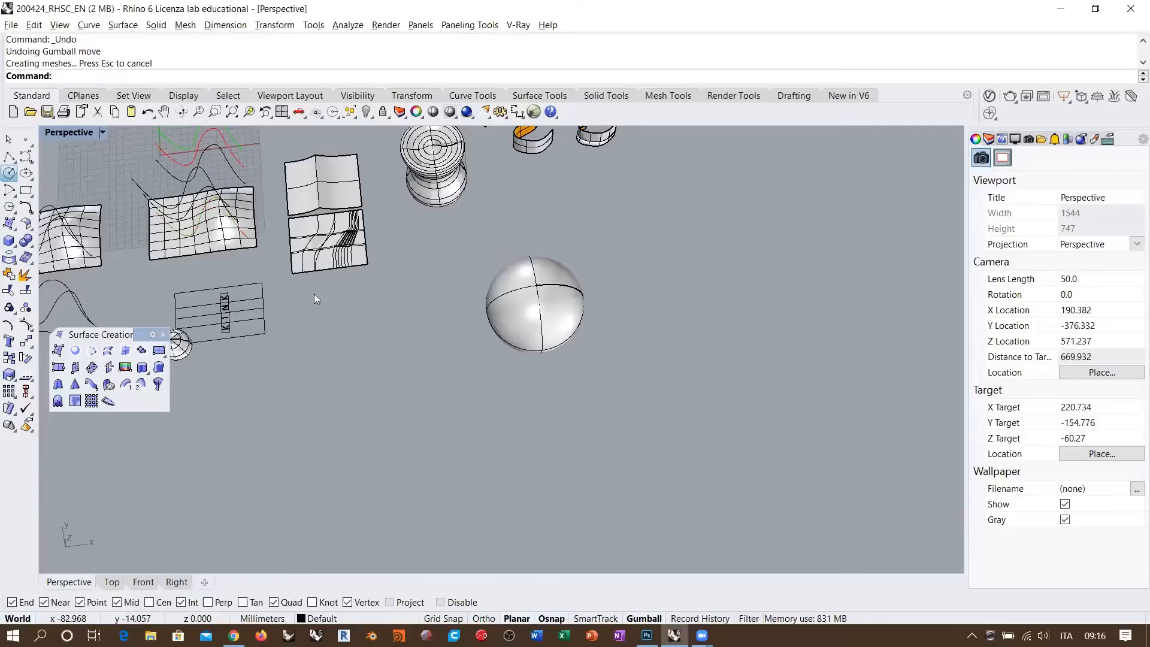
pyautogui.click(401, 342)
pyautogui.click(478, 353)
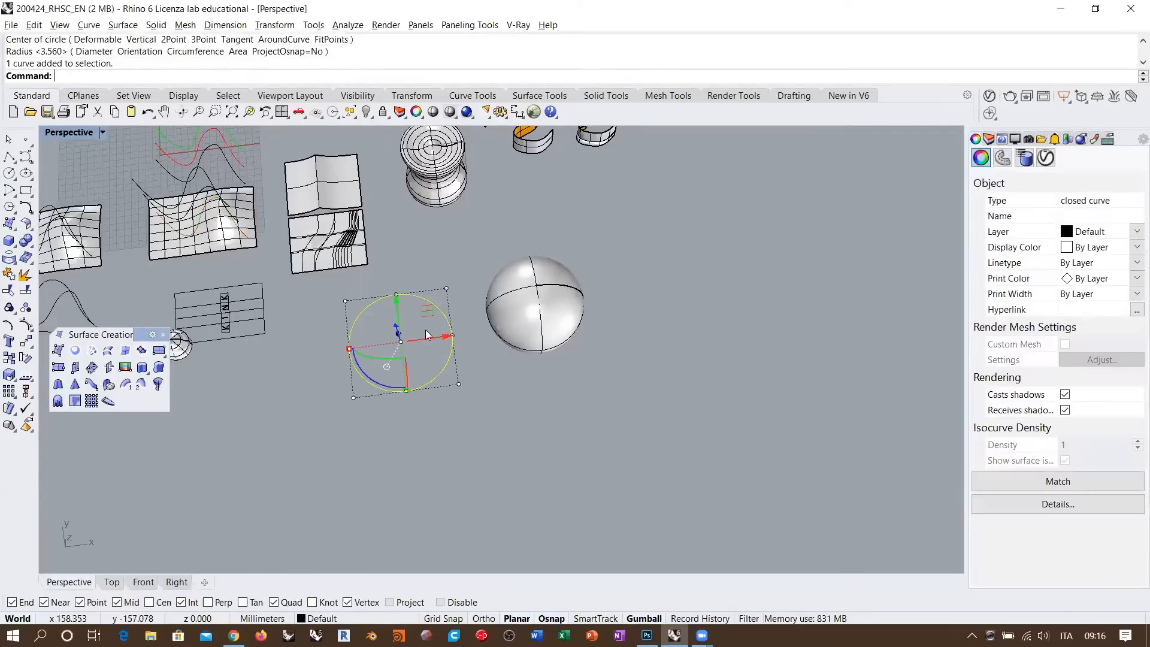
pyautogui.scroll(3, 402, 335)
pyautogui.moveTo(233, 237); pyautogui.dragTo(572, 509)
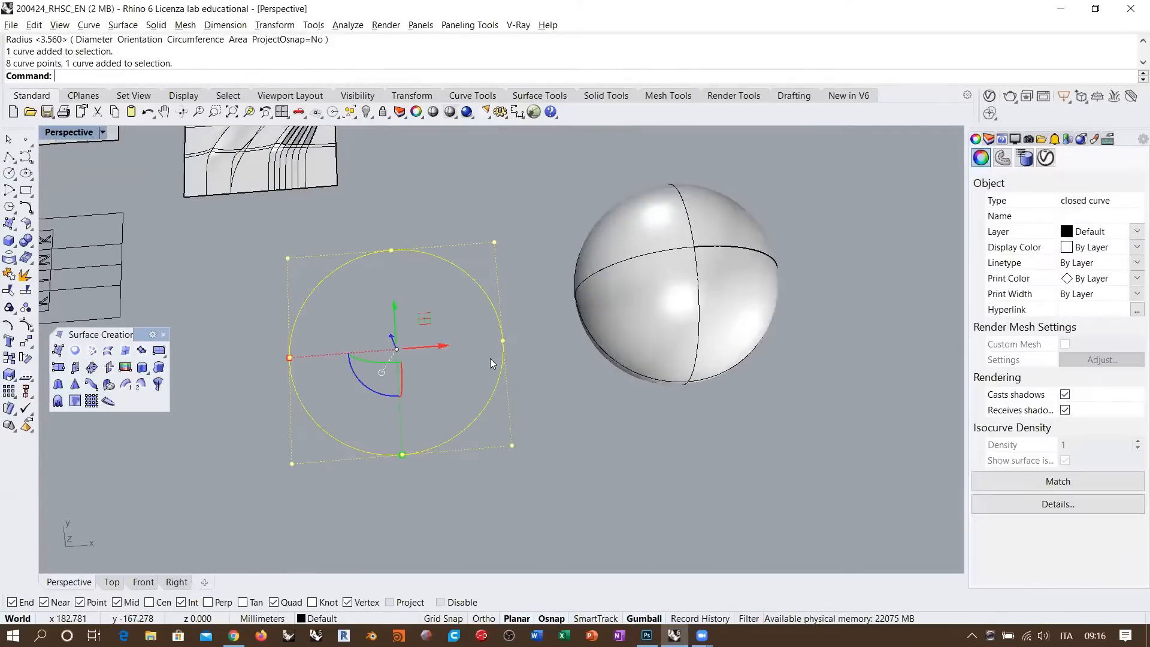
pyautogui.click(525, 410)
pyautogui.click(488, 405)
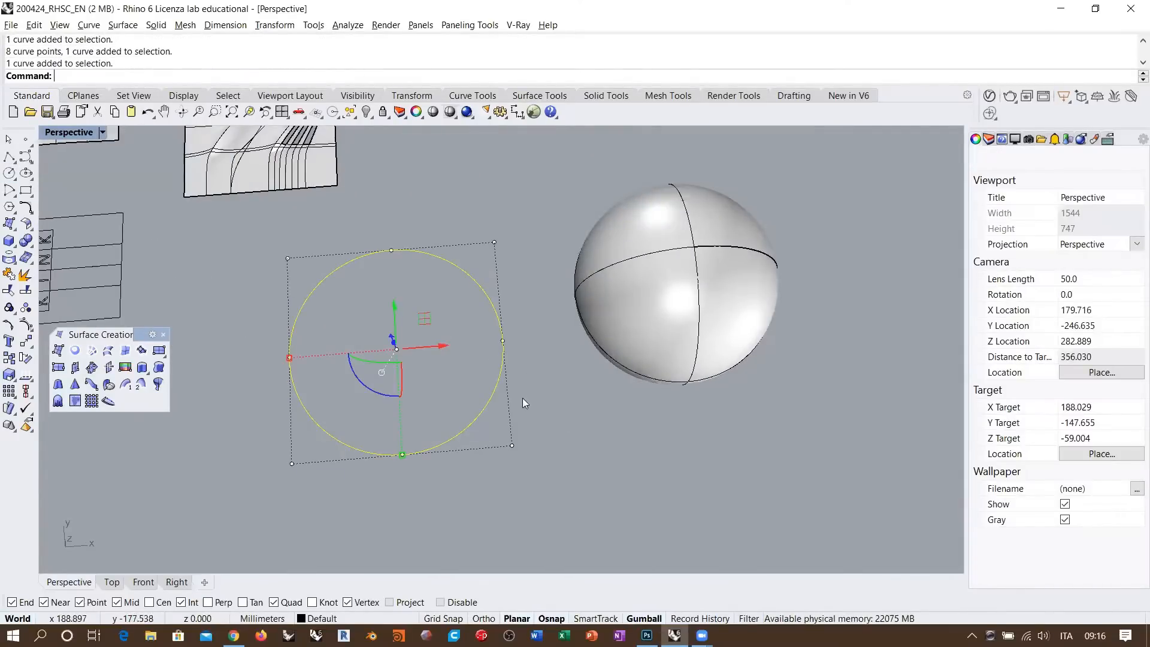
# - Pull the circle's front corner control point nearest the sphere outward along the Y axis
pyautogui.moveTo(522, 403); pyautogui.dragTo(476, 246, button='right')
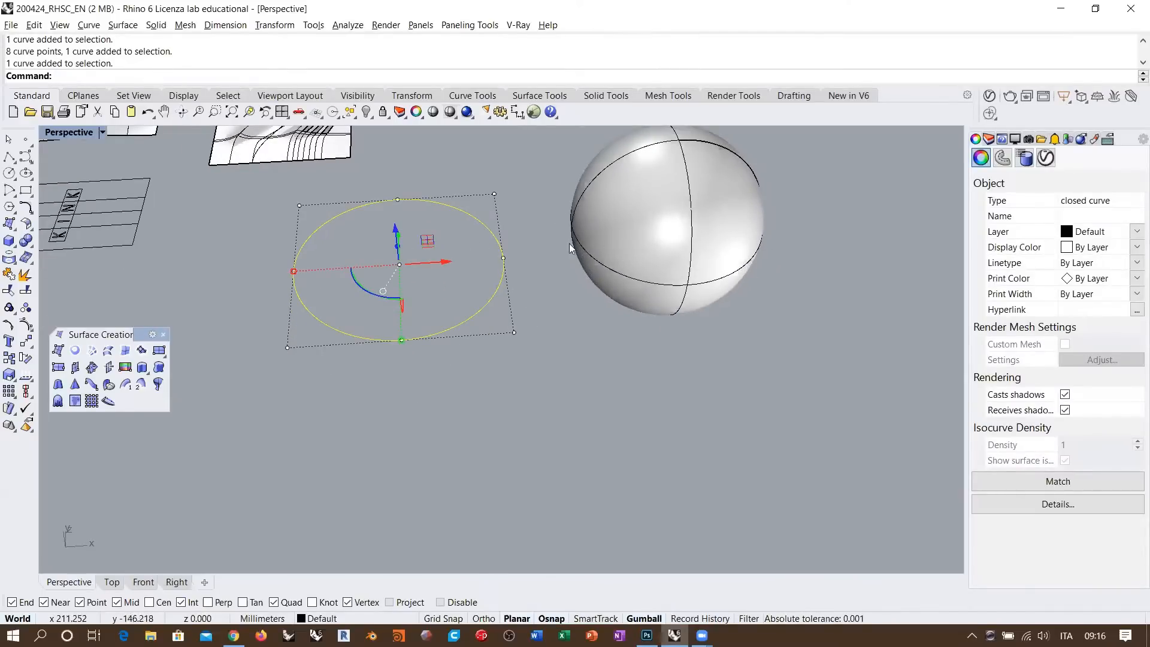
pyautogui.click(514, 332)
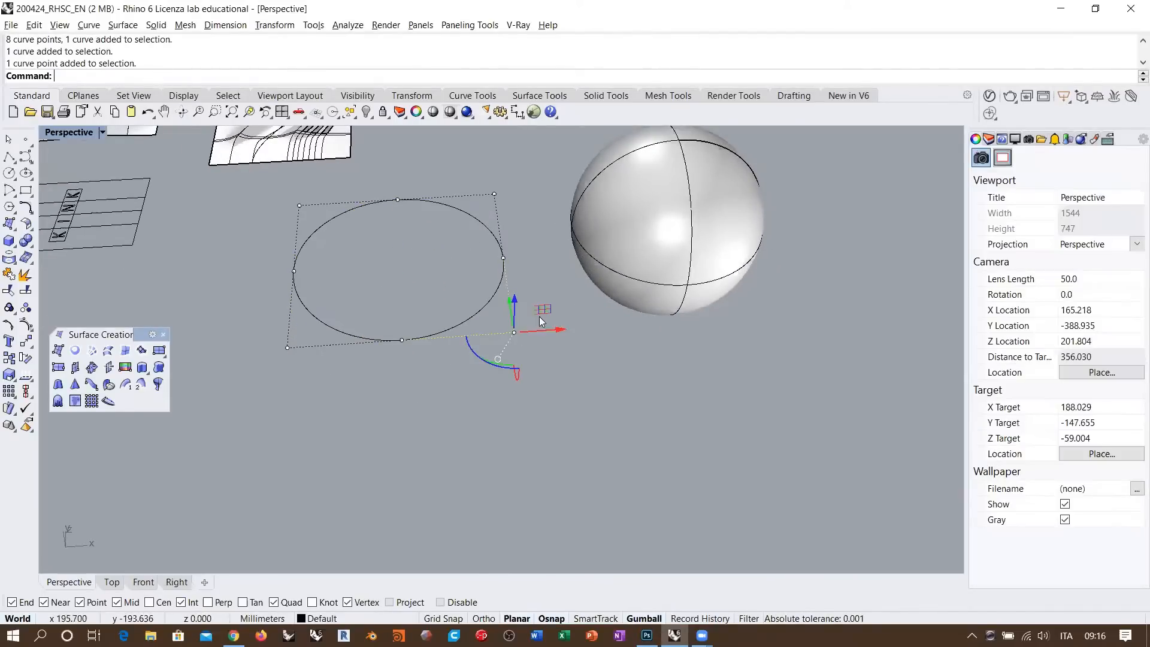
pyautogui.moveTo(539, 316); pyautogui.dragTo(517, 422, button='right')
pyautogui.moveTo(517, 421); pyautogui.dragTo(540, 527)
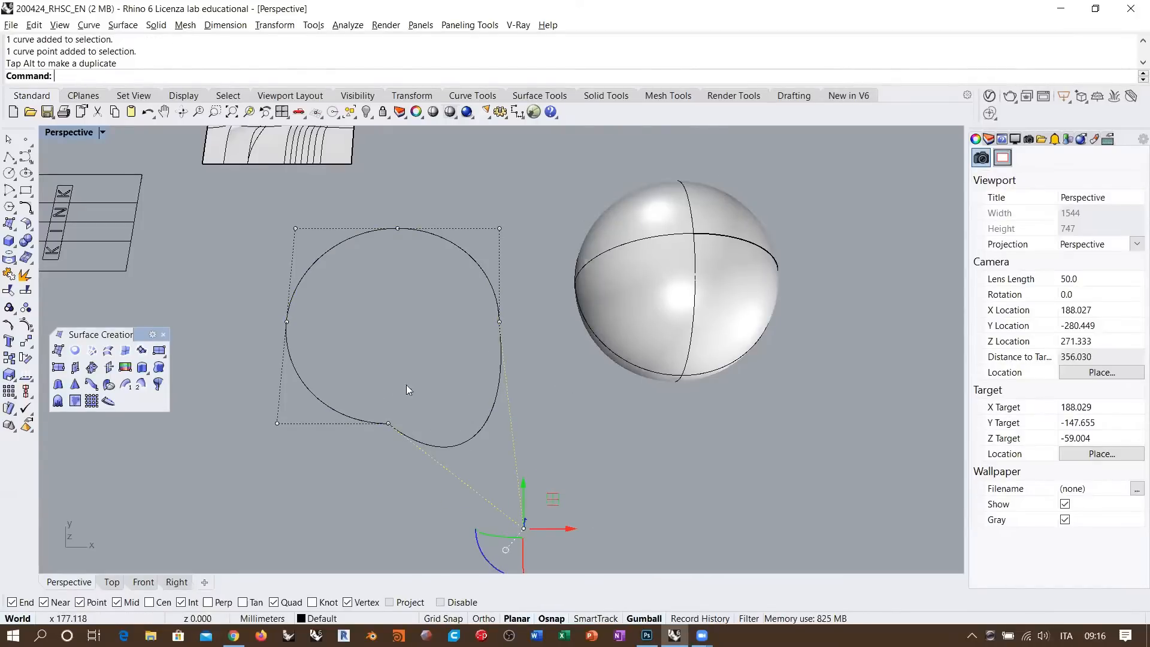
# - Undo the circle's control point move and delete the circle
pyautogui.hotkey('ctrl', 'z')
pyautogui.moveTo(552, 419); pyautogui.dragTo(410, 329)
pyautogui.press('Delete')
# - Rebuild the sphere with 8 points and degree 3 in both U and V, deleting the input
pyautogui.moveTo(651, 358); pyautogui.dragTo(434, 344, button='right')
pyautogui.click(438, 280)
pyautogui.write('reb')
pyautogui.press('Return')
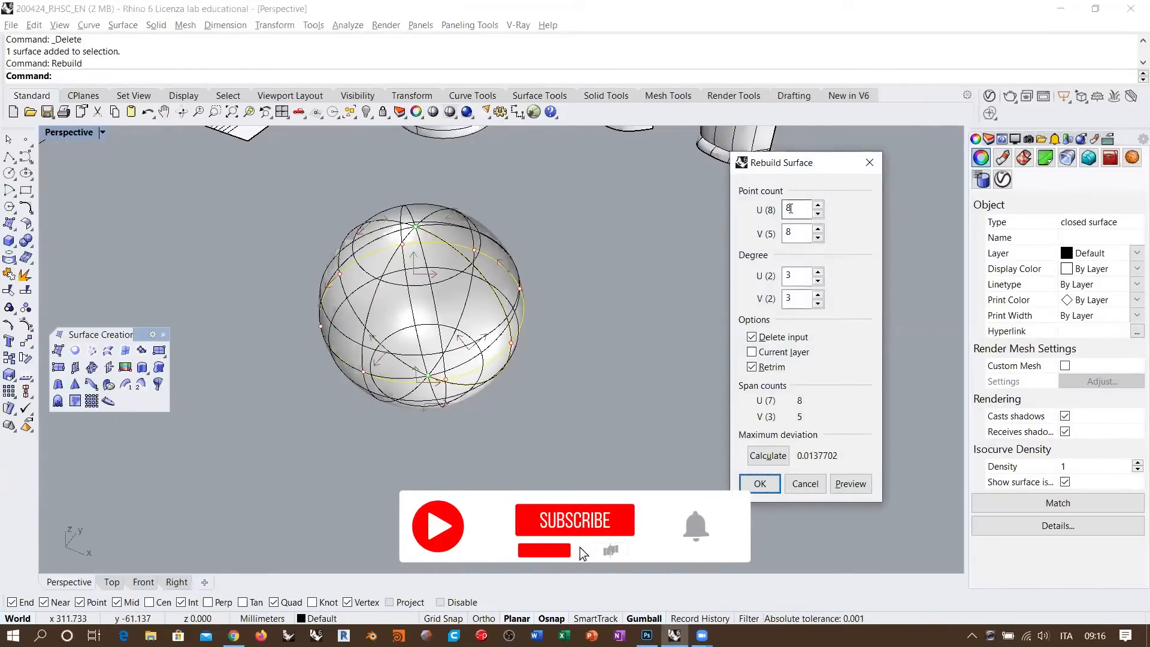
pyautogui.click(797, 235)
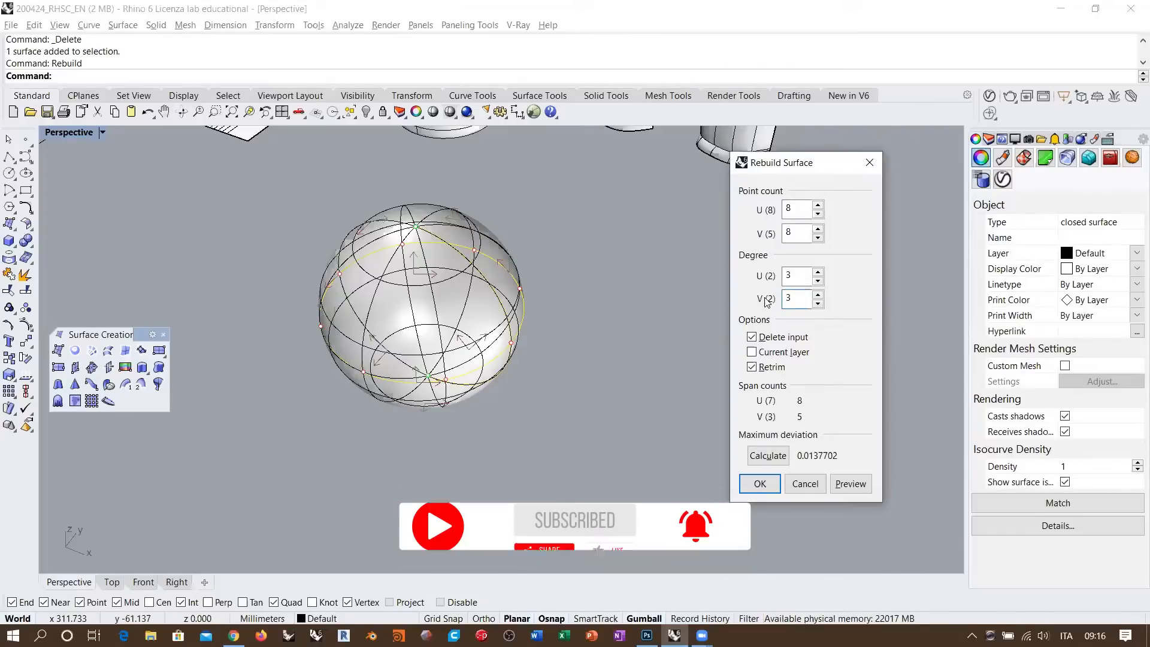
pyautogui.click(758, 483)
# - Show the rebuilt sphere's control points and scale the middle pairs on two opposite sides toward each other along the X axis
pyautogui.moveTo(541, 360); pyautogui.dragTo(601, 293, button='right')
pyautogui.press('F10')
pyautogui.click(535, 317)
pyautogui.keyDown('shift'); pyautogui.click(535, 257); pyautogui.keyUp('shift')
pyautogui.scroll(-2, 569, 299)
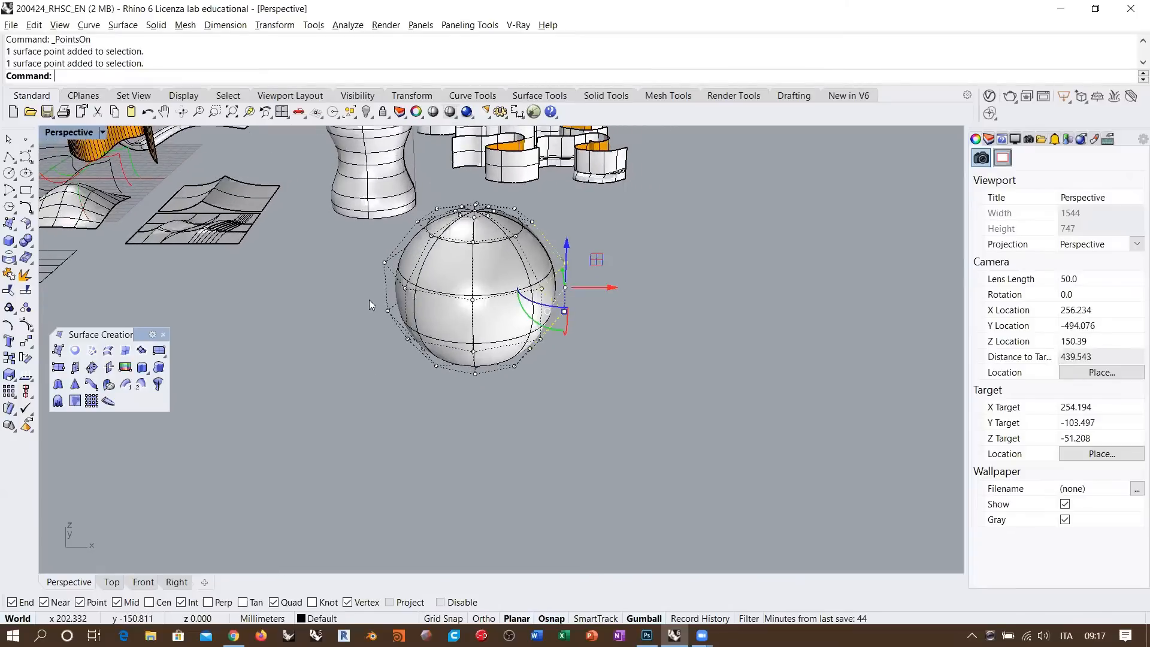
pyautogui.keyDown('shift'); pyautogui.click(387, 311); pyautogui.keyUp('shift')
pyautogui.moveTo(385, 286); pyautogui.dragTo(464, 294)
pyautogui.moveTo(512, 274)
pyautogui.mouseDown(button='right')
pyautogui.moveTo(427, 263)
pyautogui.moveTo(378, 312)
pyautogui.moveTo(489, 280)
pyautogui.moveTo(435, 287)
pyautogui.moveTo(596, 257)
pyautogui.moveTo(627, 267)
pyautogui.moveTo(516, 305)
pyautogui.moveTo(517, 292)
pyautogui.mouseUp(button='right')
pyautogui.scroll(6, 432, 319)
pyautogui.scroll(-6, 409, 328)
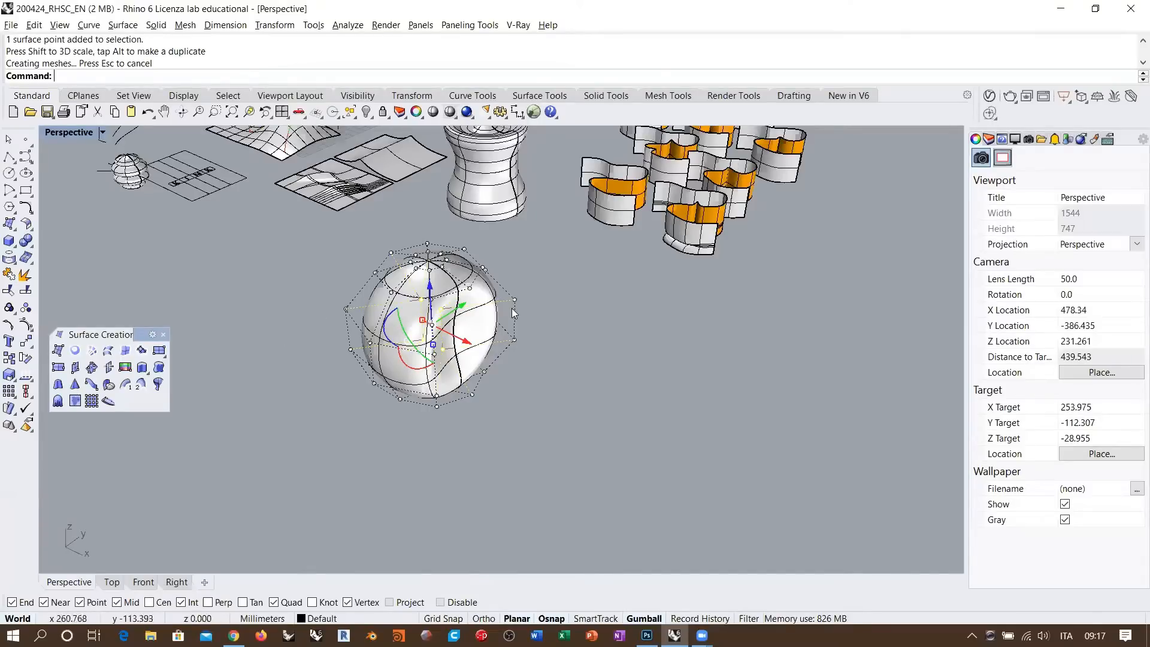
# - Clear the control points and delete the rebuilt sphere
pyautogui.moveTo(513, 322); pyautogui.dragTo(531, 367, button='right')
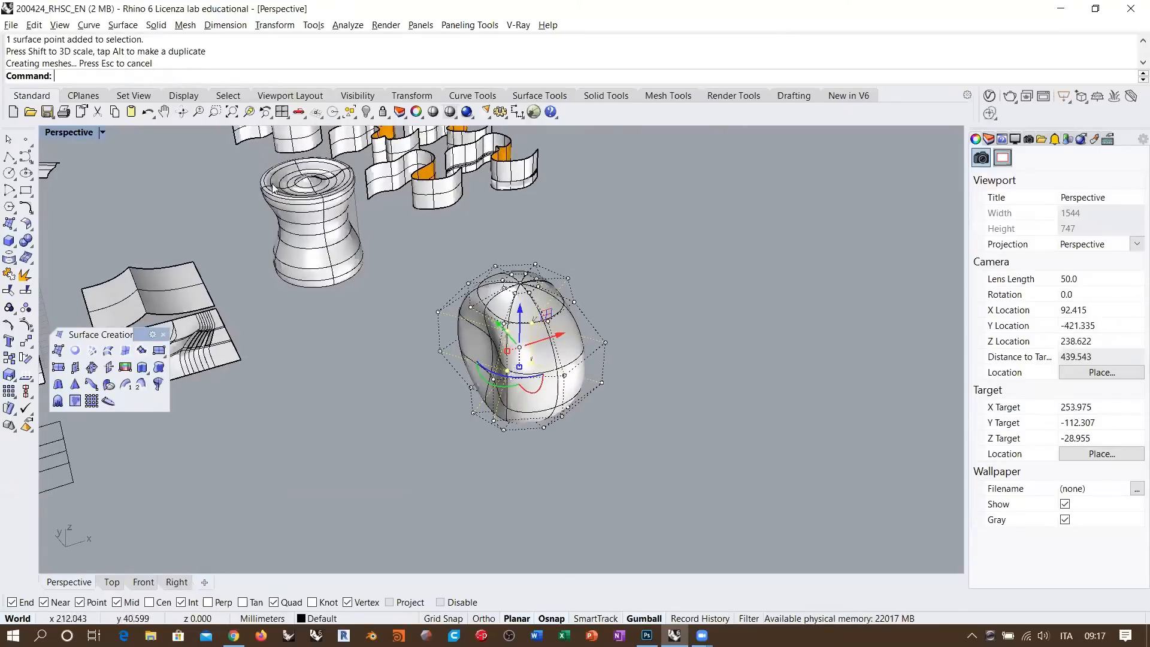
pyautogui.moveTo(344, 225); pyautogui.dragTo(279, 265, button='right')
pyautogui.click(294, 280)
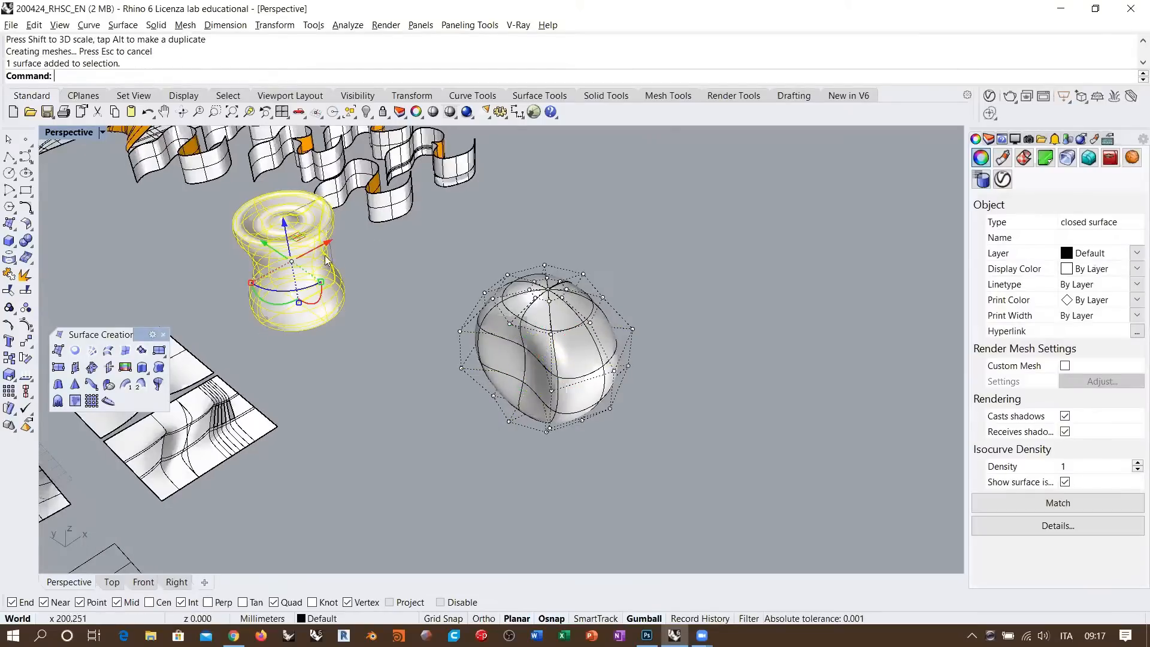
pyautogui.click(455, 277)
pyautogui.click(596, 356)
pyautogui.press('Escape')
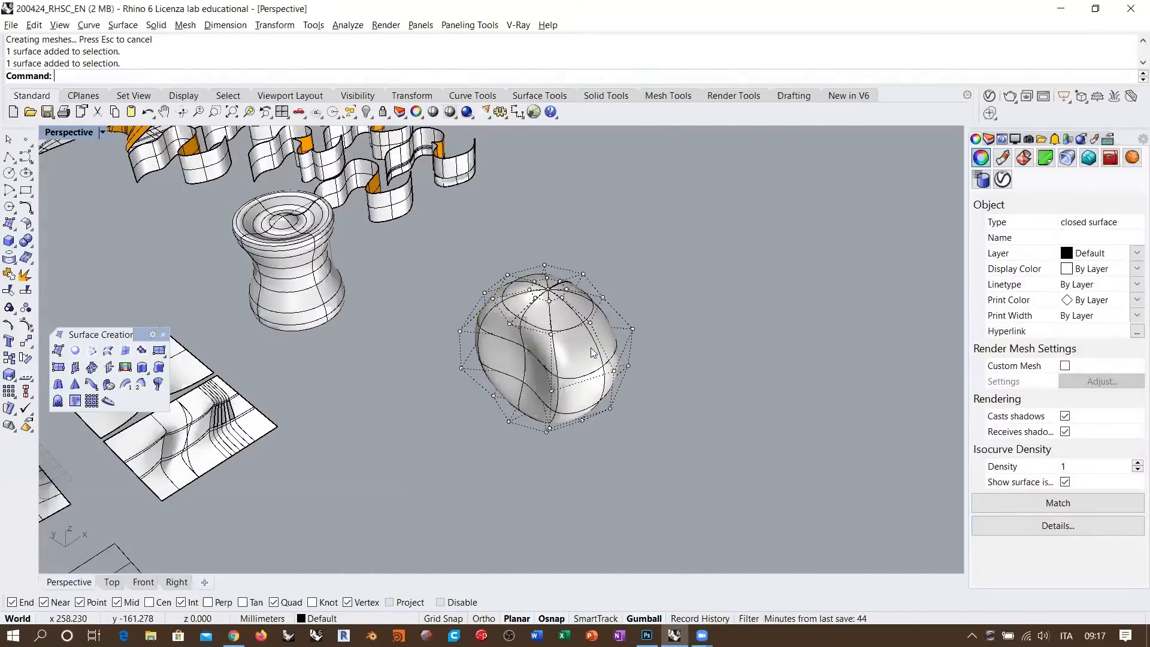
pyautogui.press('Escape')
pyautogui.click(569, 346)
pyautogui.press('Delete')
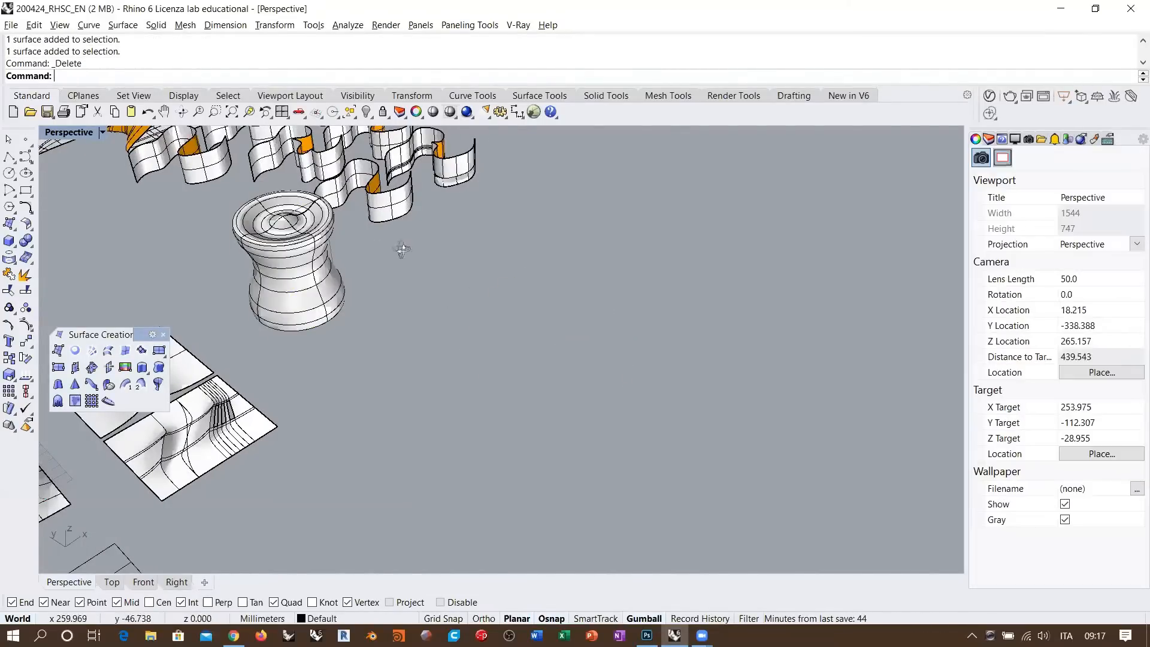
# - Examine the revolved closed surface from above, below and the side, including its seam and flat base
pyautogui.moveTo(401, 249); pyautogui.dragTo(438, 198, button='right')
pyautogui.keyDown('shift'); pyautogui.moveTo(439, 198); pyautogui.dragTo(430, 320, button='right'); pyautogui.keyUp('shift')
pyautogui.scroll(10, 449, 276)
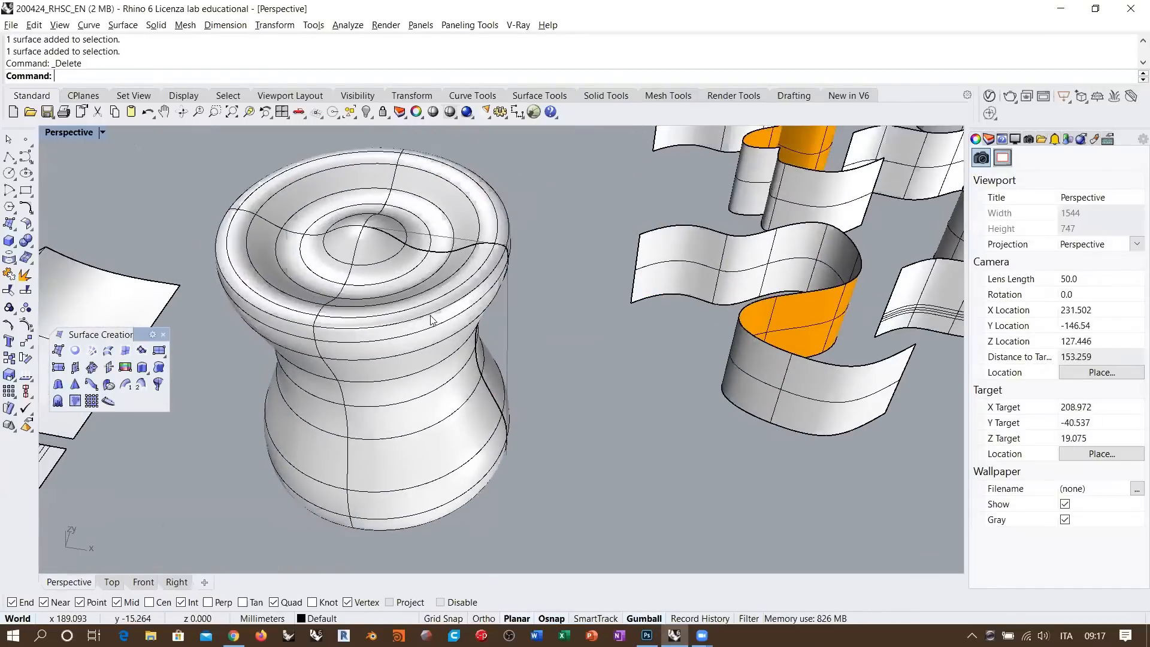
pyautogui.scroll(-2, 455, 327)
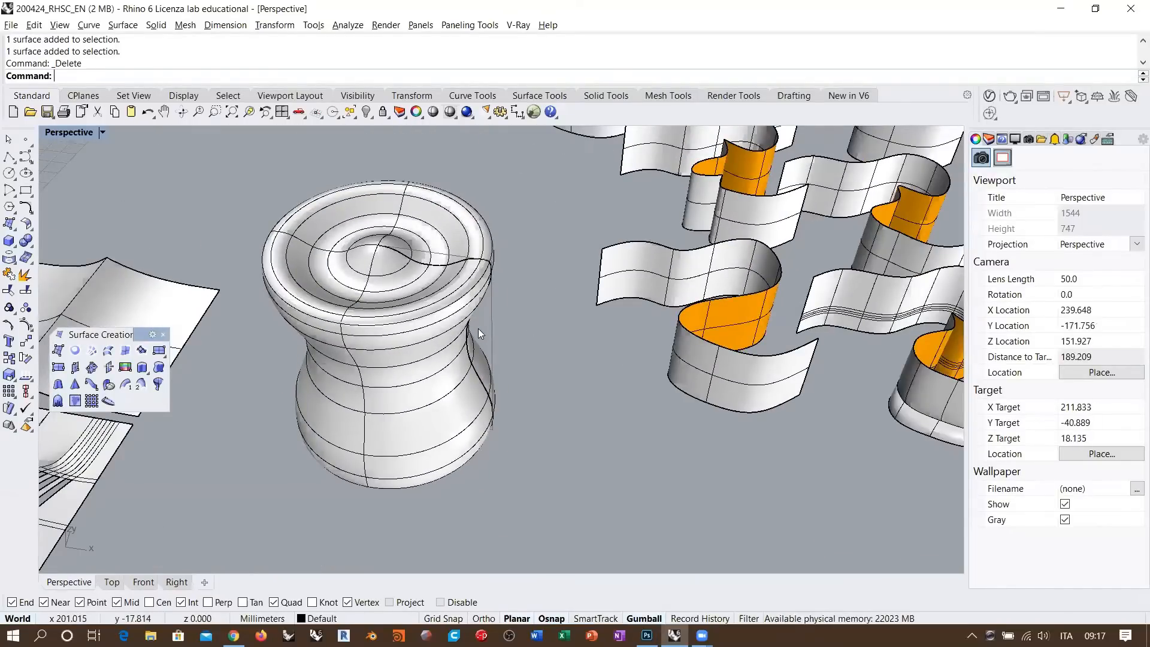
pyautogui.click(481, 330)
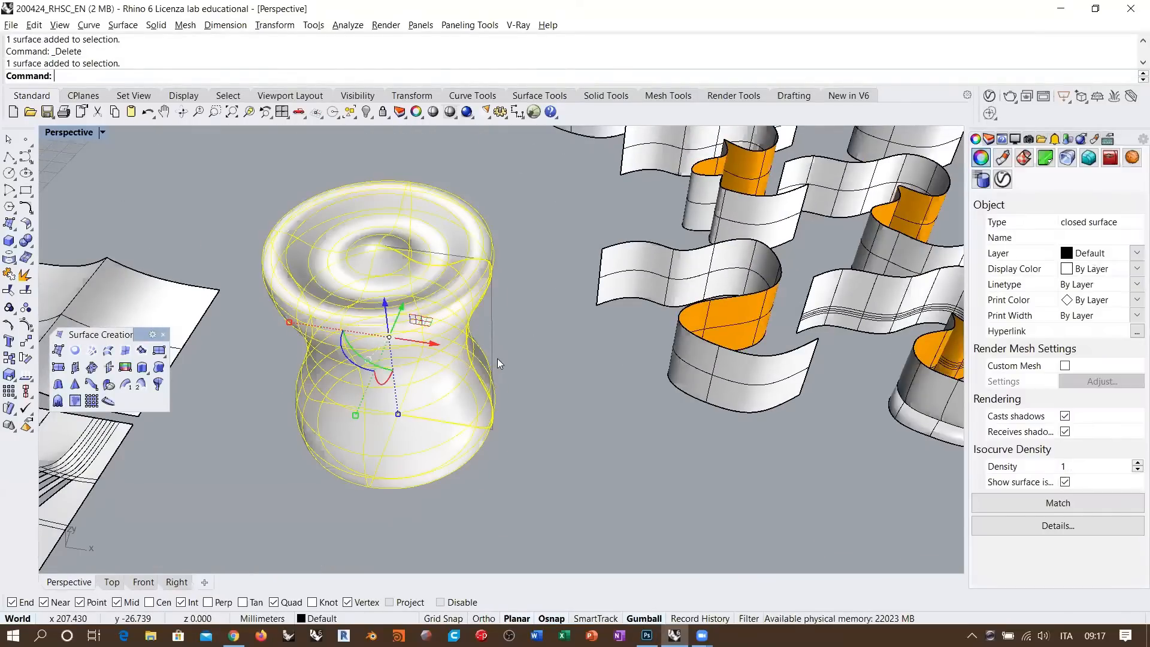
pyautogui.click(533, 323)
pyautogui.moveTo(533, 323); pyautogui.dragTo(420, 398, button='right')
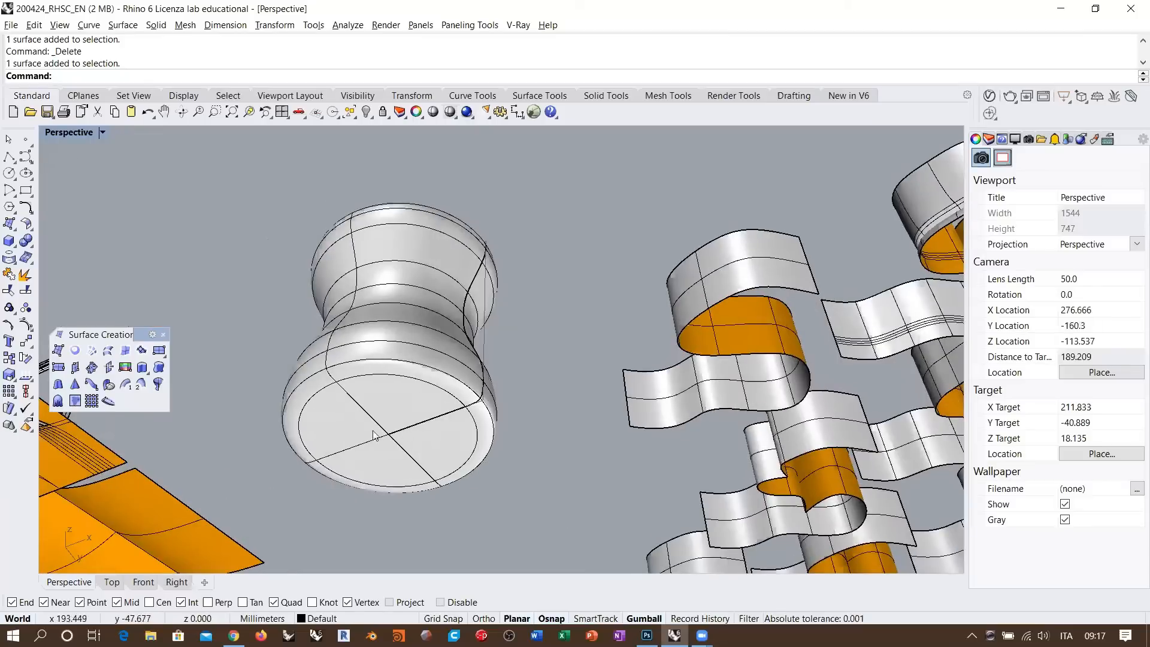
pyautogui.moveTo(386, 443); pyautogui.dragTo(421, 224, button='right')
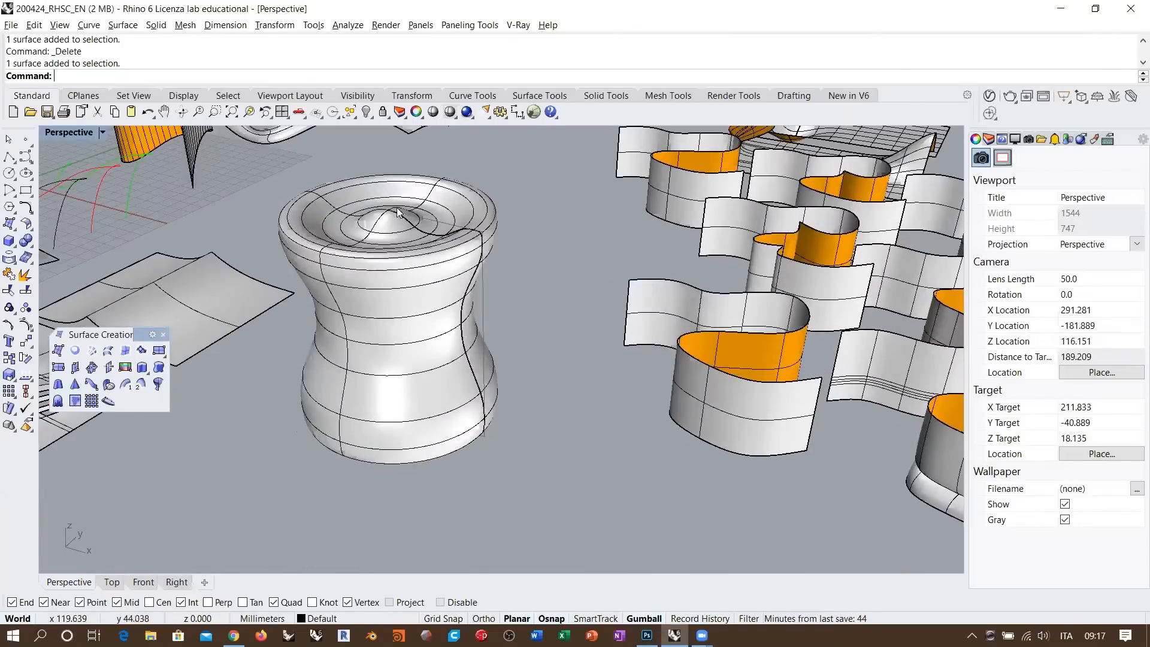
pyautogui.moveTo(485, 420); pyautogui.dragTo(486, 322, button='right')
pyautogui.moveTo(484, 221); pyautogui.dragTo(390, 317, button='right')
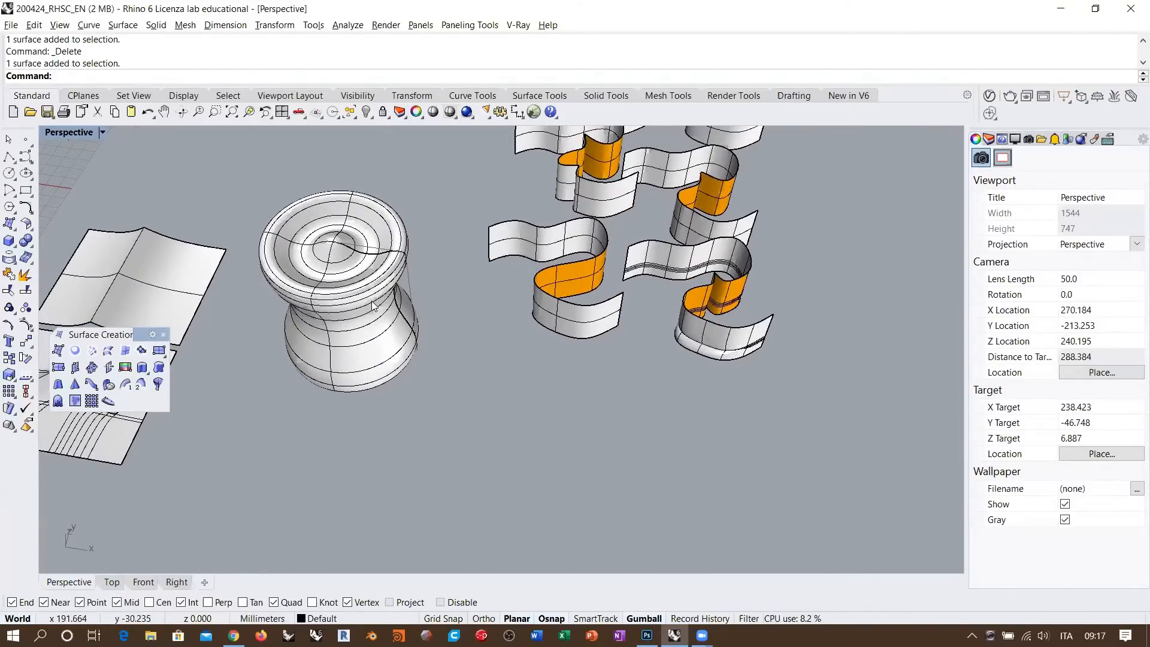
pyautogui.moveTo(372, 305); pyautogui.dragTo(399, 308, button='right')
pyautogui.click(366, 301)
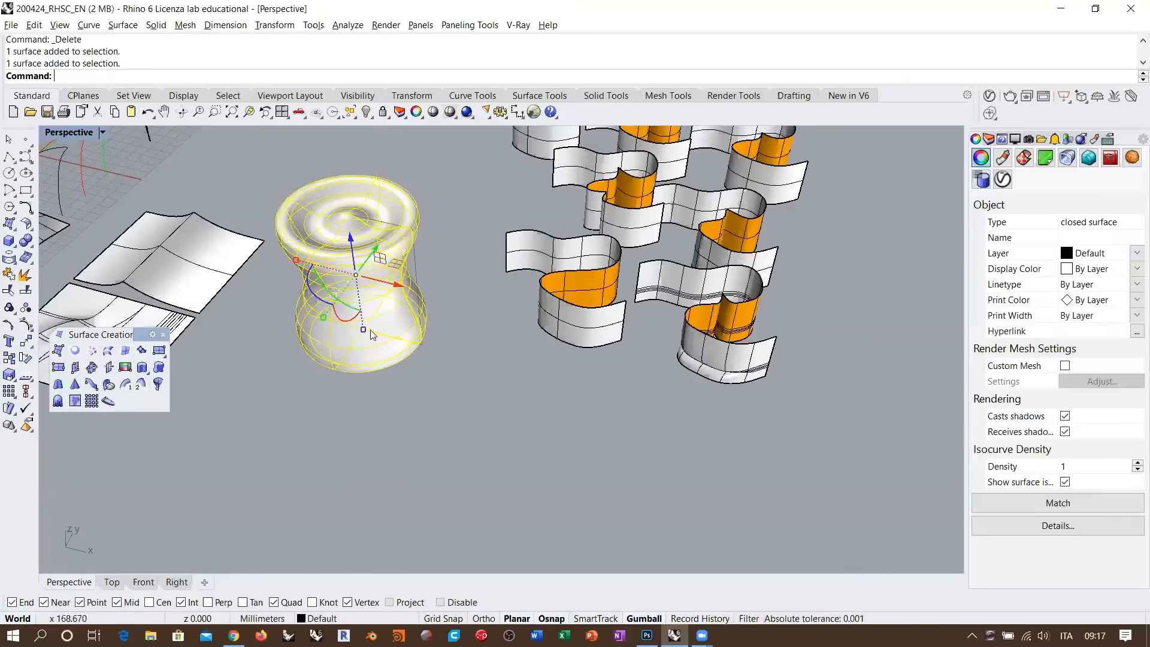
pyautogui.click(475, 284)
# - Undo the sphere's deletion and earlier edits back to before its rebuild
pyautogui.hotkey('ctrl', 'z')
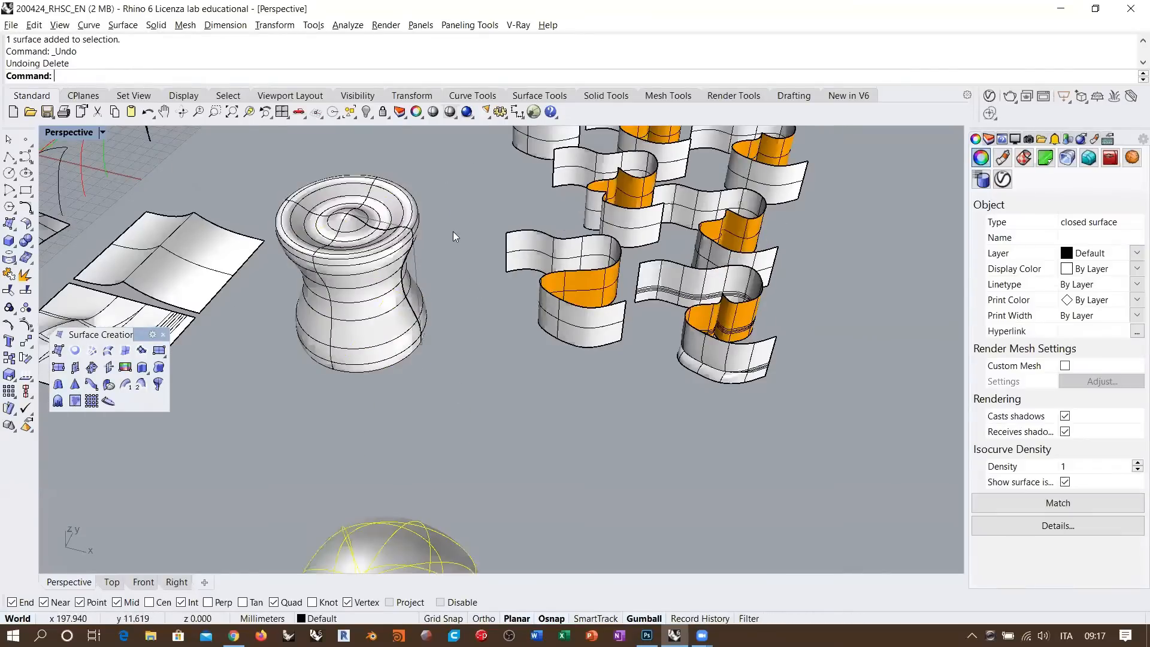
pyautogui.scroll(-4, 453, 232)
pyautogui.scroll(4, 507, 365)
pyautogui.hotkey('ctrl', 'z')
pyautogui.hotkey('ctrl', 'z')
# - Move the sphere close to the revolved surface, just in front of it, and deselect it
pyautogui.click(568, 403)
pyautogui.moveTo(536, 369); pyautogui.dragTo(439, 376, button='right')
pyautogui.moveTo(401, 389); pyautogui.dragTo(317, 334)
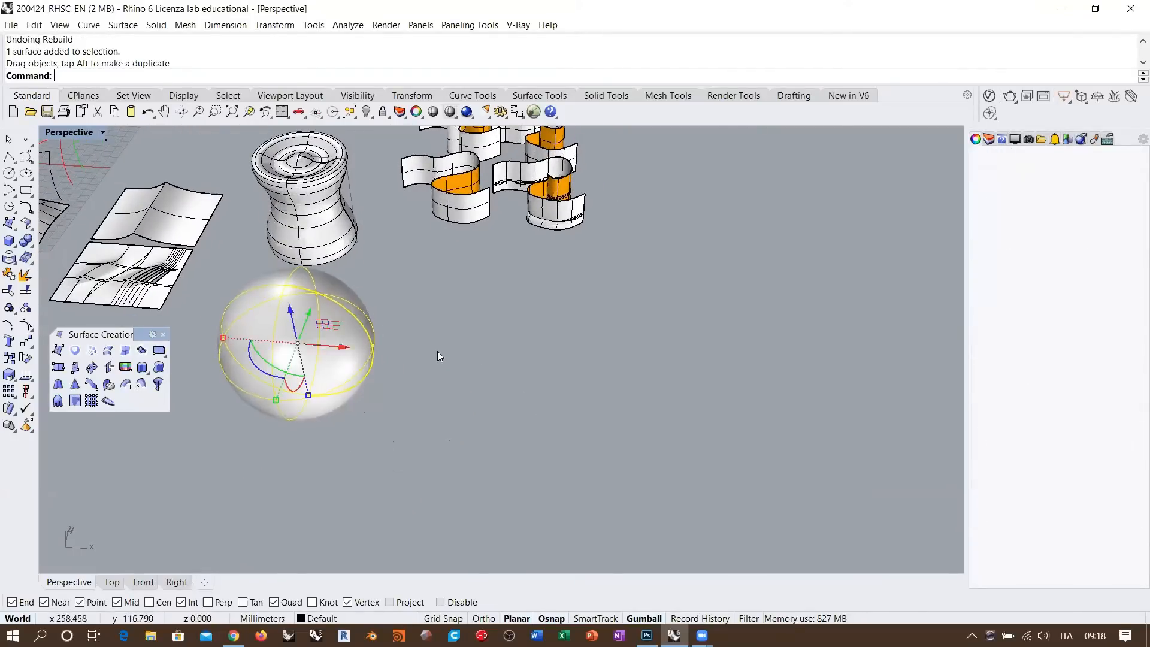
pyautogui.click(437, 351)
pyautogui.moveTo(319, 202); pyautogui.dragTo(307, 323, button='right')
pyautogui.scroll(2, 301, 344)
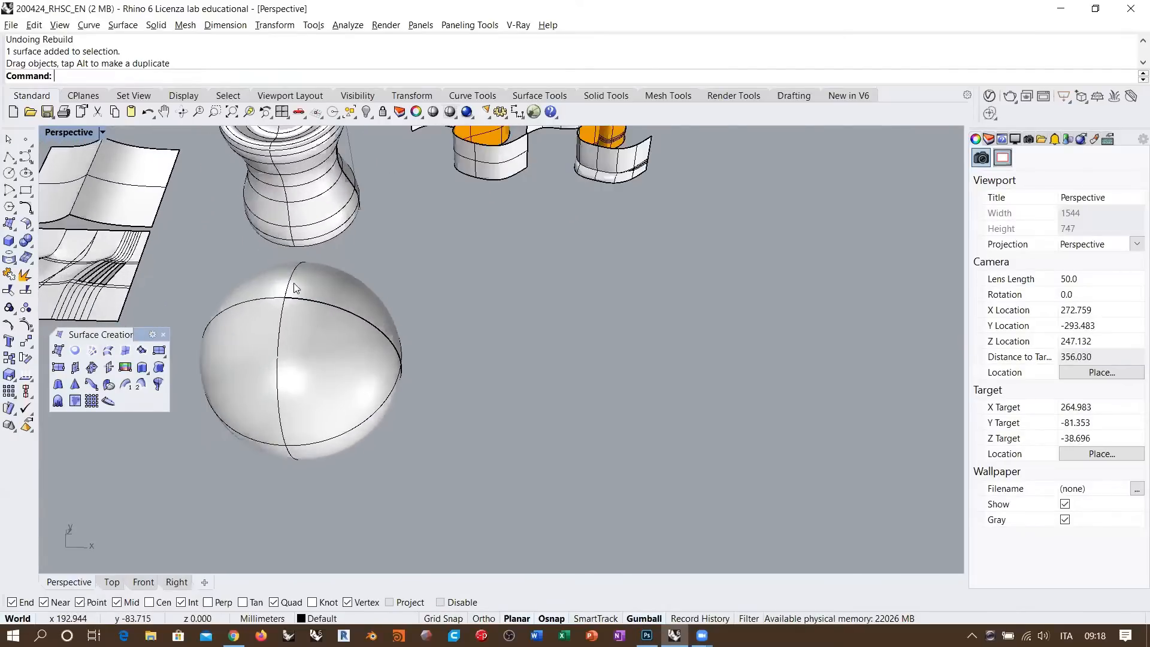
# - Create a rectangular plane surface from two corners beside the sphere
pyautogui.click(9, 223)
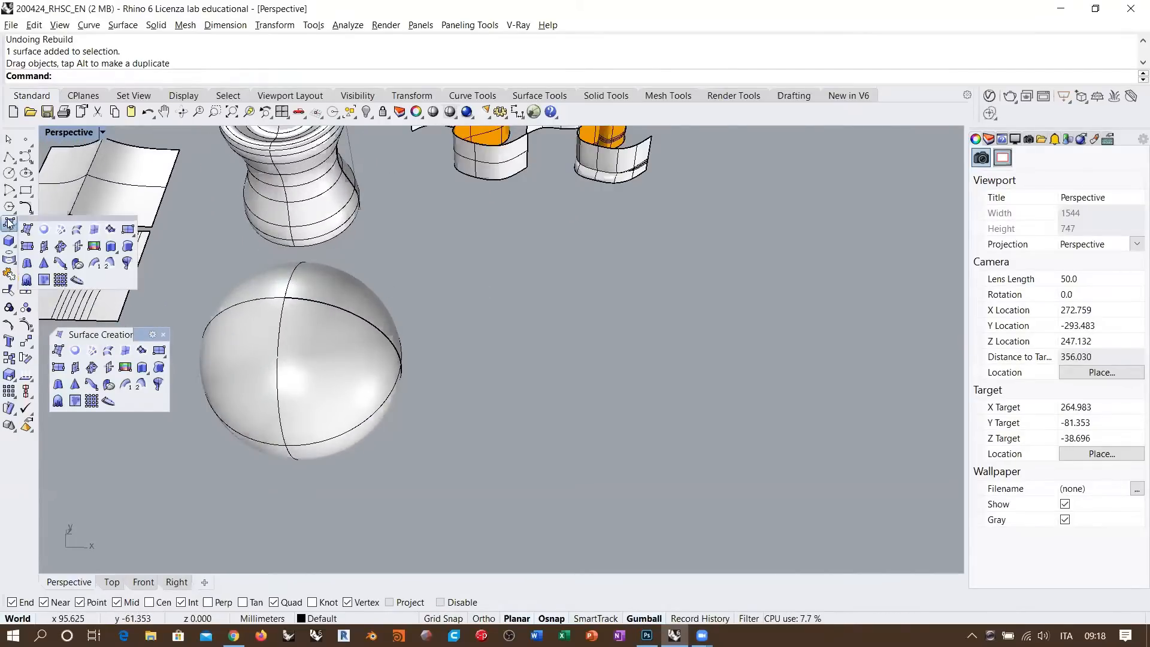
pyautogui.click(124, 231)
pyautogui.click(506, 413)
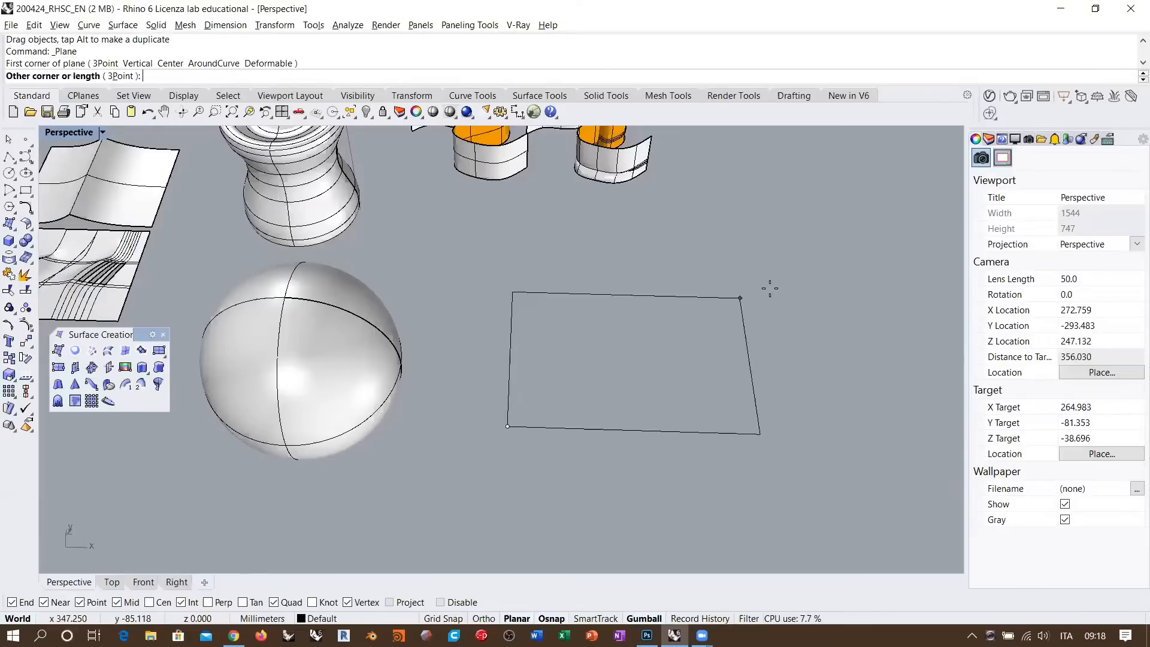
pyautogui.click(822, 308)
pyautogui.keyDown('shift'); pyautogui.moveTo(822, 308); pyautogui.dragTo(576, 366, button='right'); pyautogui.keyUp('shift')
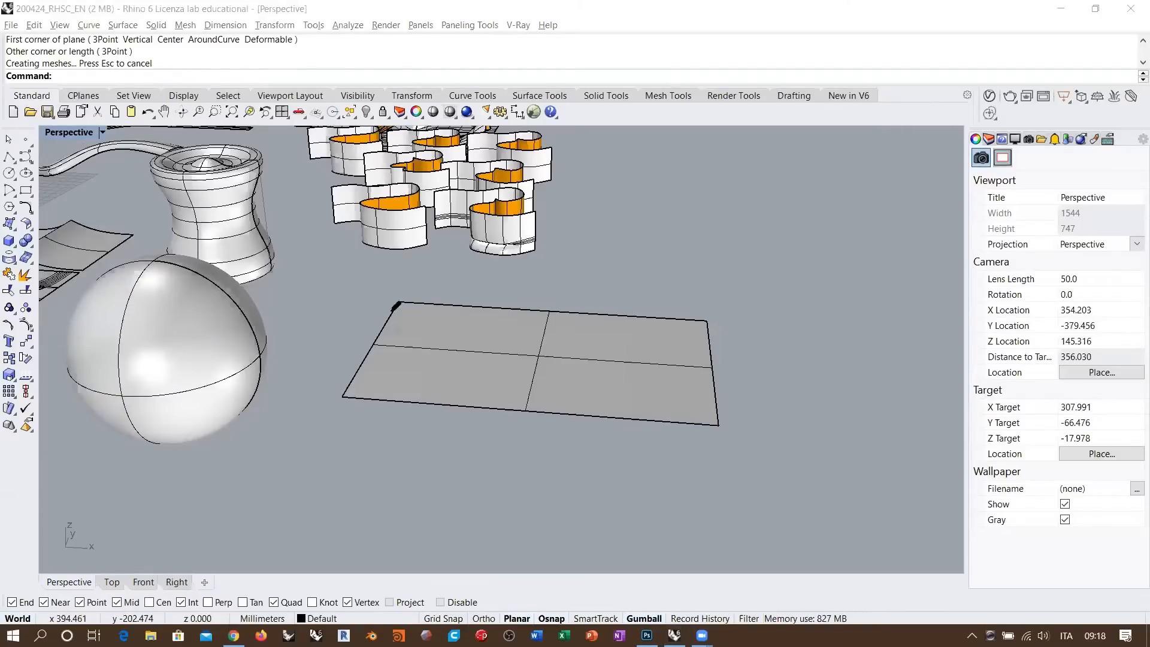
pyautogui.moveTo(402, 298)
pyautogui.mouseDown()
pyautogui.moveTo(348, 374)
pyautogui.moveTo(405, 296)
pyautogui.mouseUp()
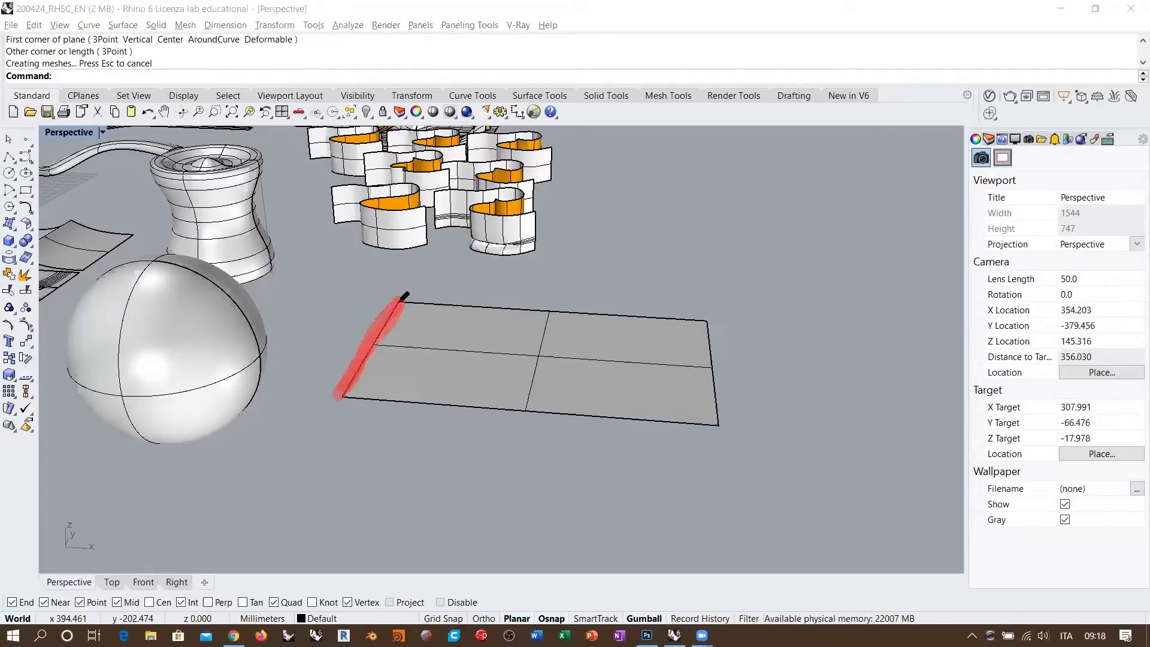
pyautogui.moveTo(705, 315)
pyautogui.mouseDown()
pyautogui.moveTo(721, 419)
pyautogui.moveTo(716, 317)
pyautogui.moveTo(717, 393)
pyautogui.mouseUp()
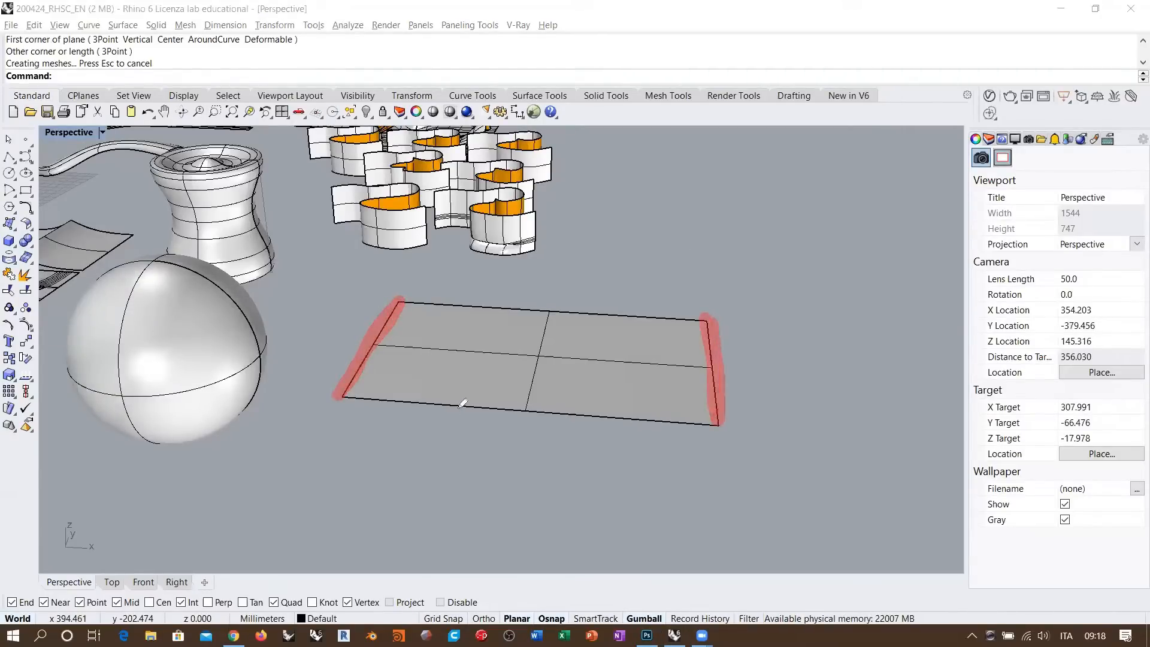
pyautogui.moveTo(364, 334)
pyautogui.mouseDown()
pyautogui.moveTo(383, 259)
pyautogui.moveTo(491, 221)
pyautogui.mouseUp()
pyautogui.moveTo(726, 358)
pyautogui.mouseDown()
pyautogui.moveTo(698, 255)
pyautogui.moveTo(572, 206)
pyautogui.moveTo(604, 213)
pyautogui.mouseUp()
pyautogui.moveTo(362, 350); pyautogui.dragTo(395, 305)
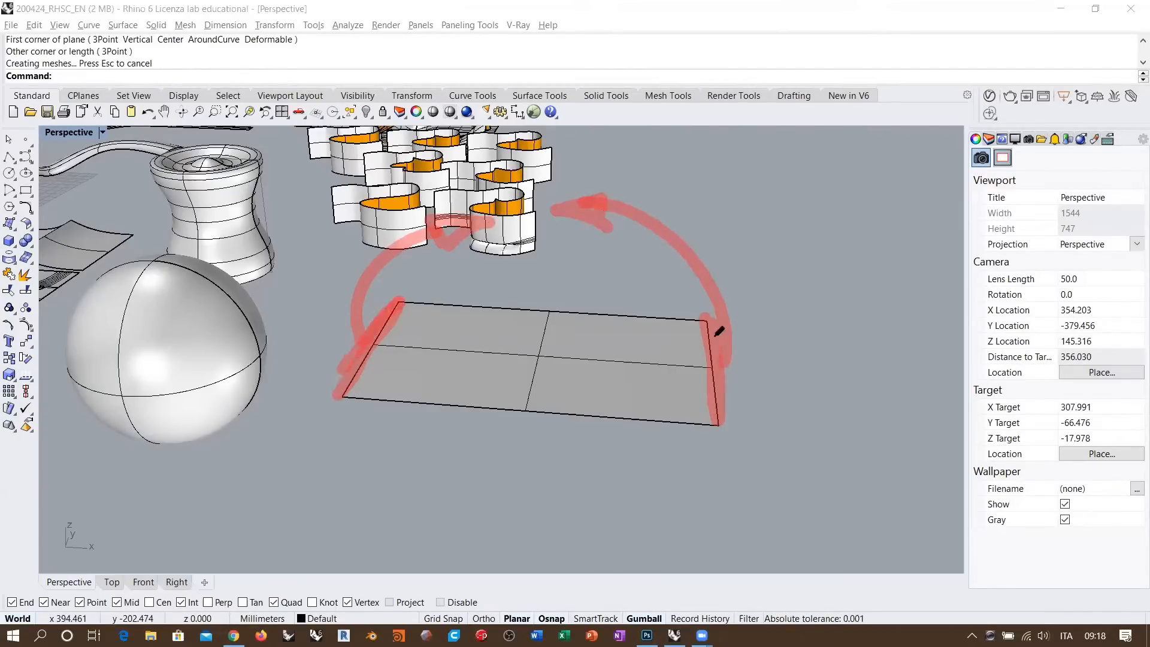
pyautogui.moveTo(719, 328); pyautogui.dragTo(743, 424)
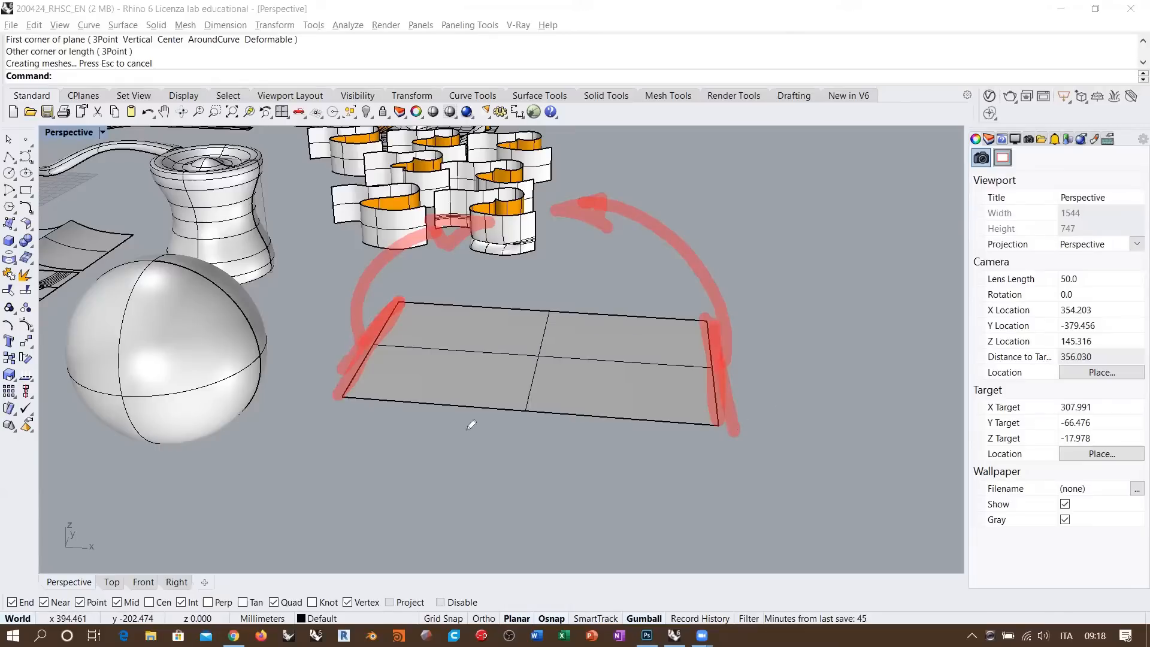
pyautogui.moveTo(534, 412); pyautogui.dragTo(467, 380)
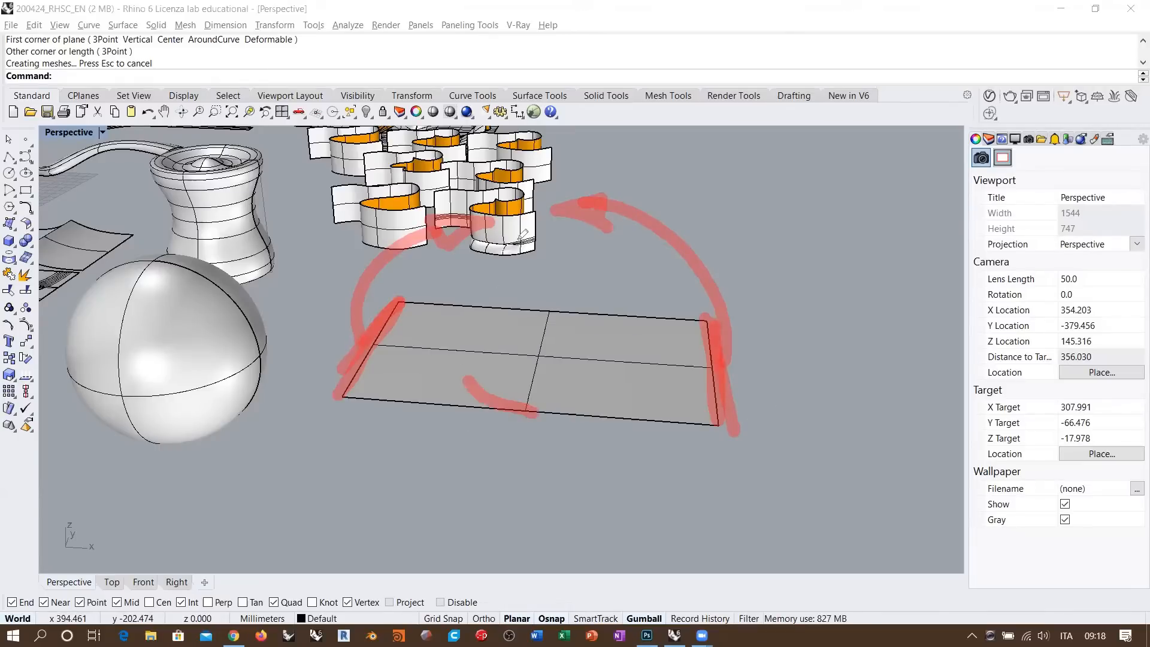
pyautogui.moveTo(518, 236)
pyautogui.mouseDown()
pyautogui.moveTo(438, 281)
pyautogui.moveTo(501, 400)
pyautogui.moveTo(638, 297)
pyautogui.moveTo(520, 229)
pyautogui.moveTo(512, 186)
pyautogui.moveTo(436, 264)
pyautogui.mouseUp()
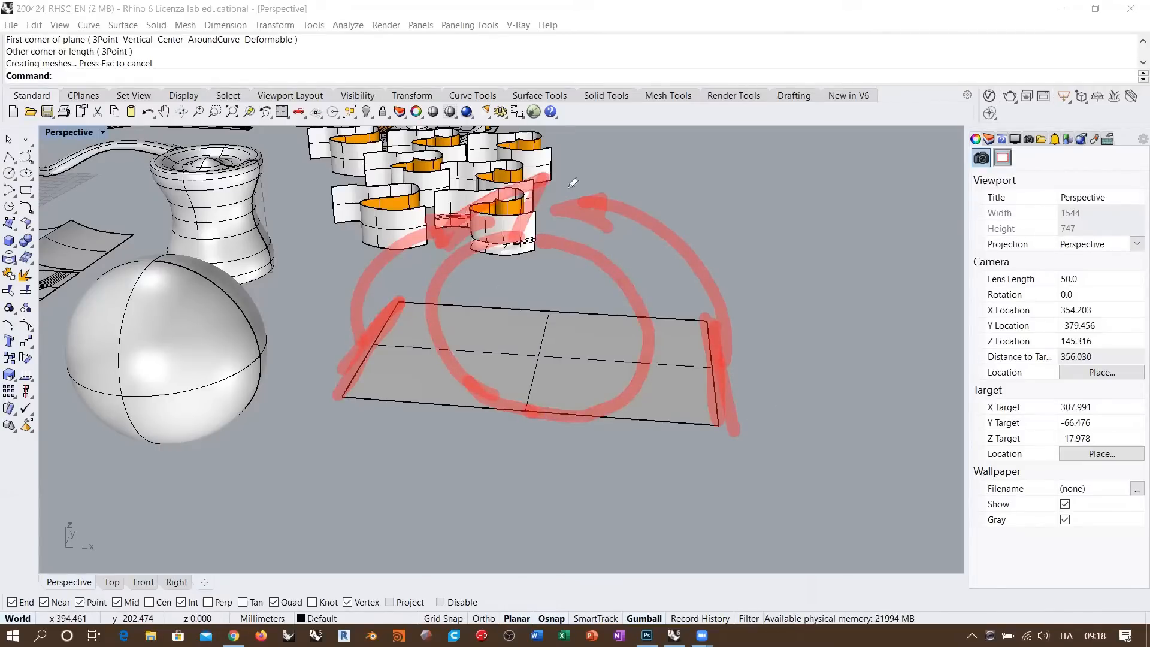
pyautogui.moveTo(567, 182)
pyautogui.mouseDown()
pyautogui.moveTo(542, 239)
pyautogui.moveTo(602, 201)
pyautogui.moveTo(650, 295)
pyautogui.moveTo(653, 347)
pyautogui.mouseUp()
pyautogui.moveTo(454, 237); pyautogui.dragTo(437, 293)
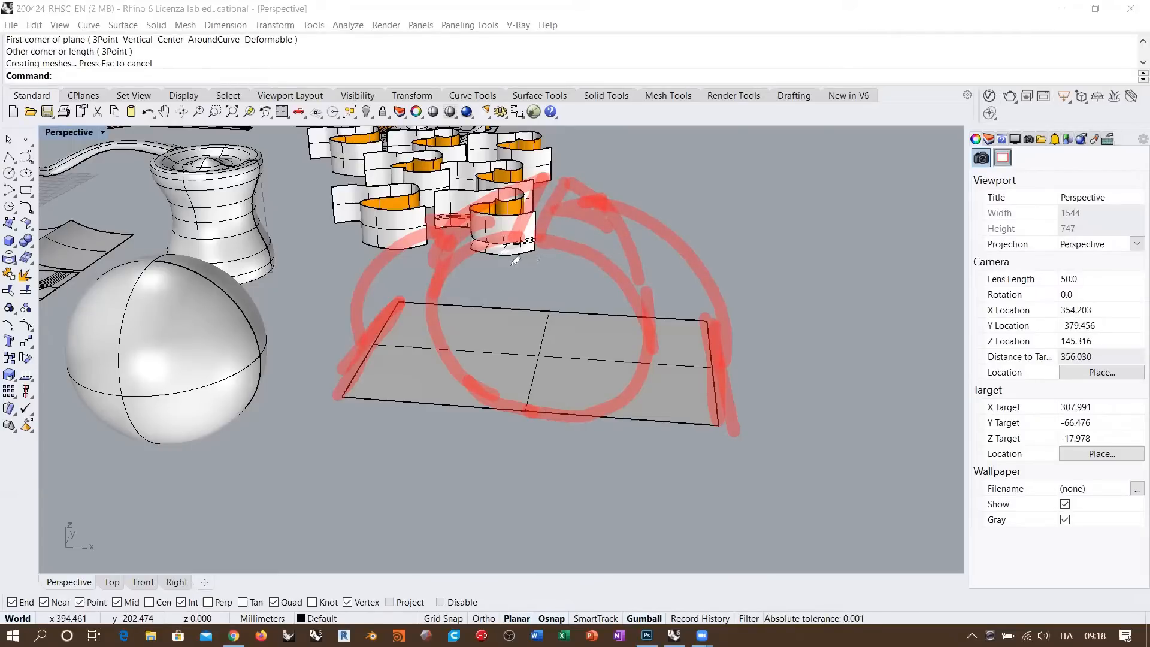
pyautogui.moveTo(485, 252)
pyautogui.mouseDown()
pyautogui.moveTo(488, 308)
pyautogui.moveTo(522, 341)
pyautogui.mouseUp()
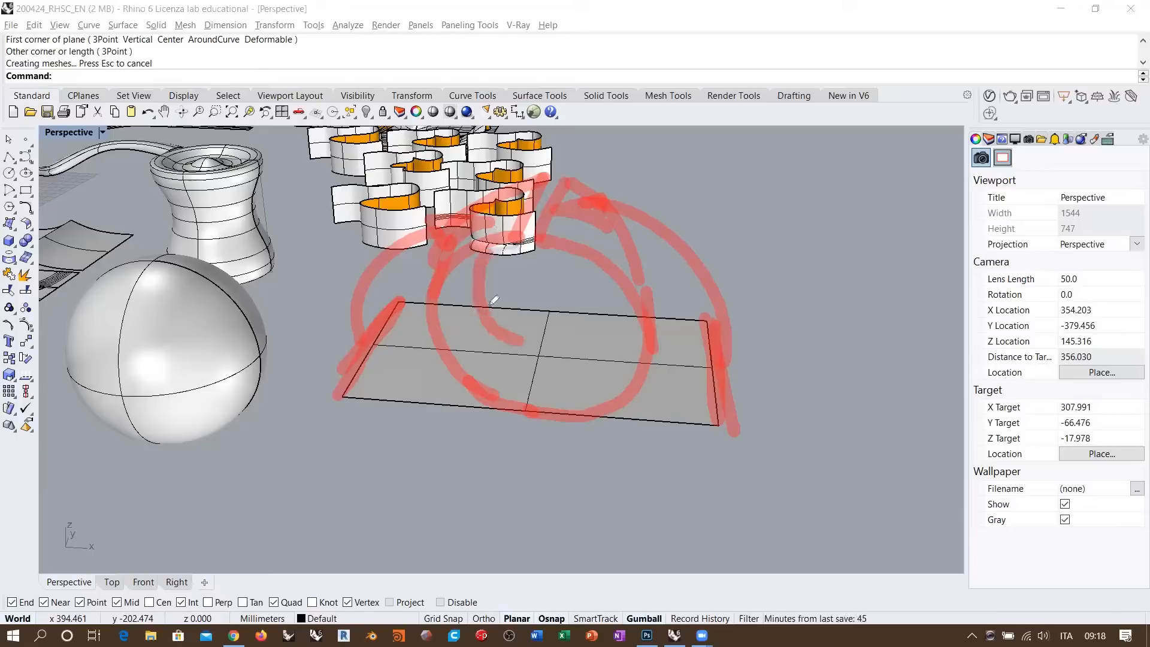
pyautogui.moveTo(480, 268)
pyautogui.mouseDown()
pyautogui.moveTo(552, 308)
pyautogui.moveTo(609, 257)
pyautogui.moveTo(511, 303)
pyautogui.moveTo(500, 276)
pyautogui.mouseUp()
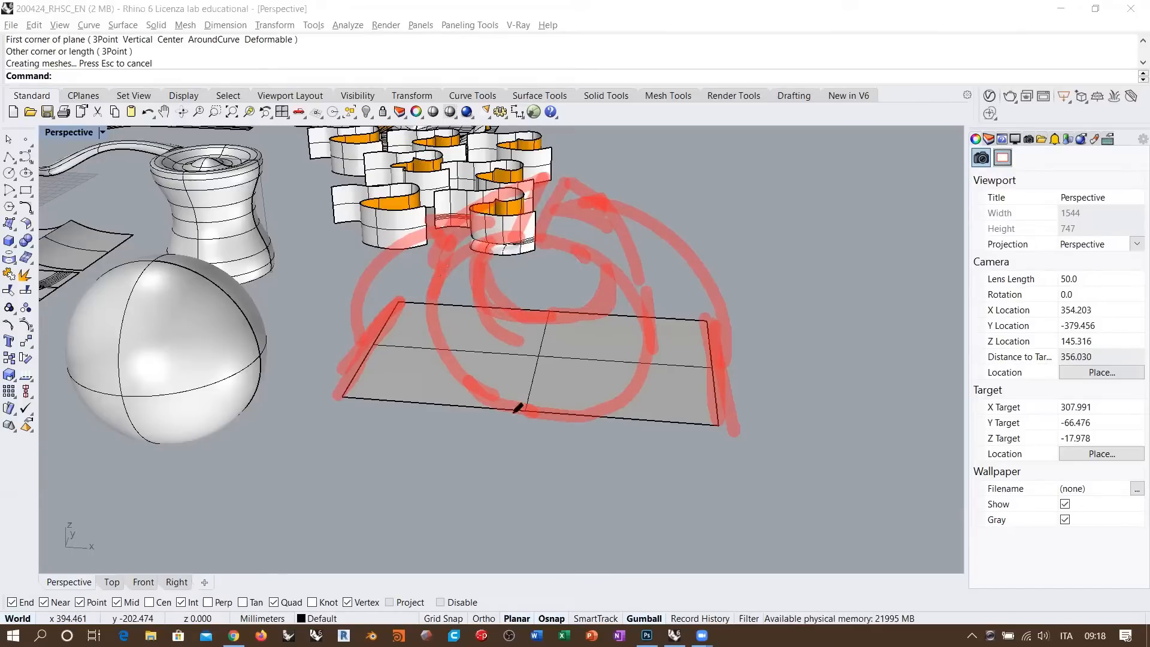
pyautogui.moveTo(465, 261)
pyautogui.mouseDown()
pyautogui.moveTo(527, 290)
pyautogui.moveTo(487, 341)
pyautogui.moveTo(495, 329)
pyautogui.moveTo(627, 390)
pyautogui.moveTo(560, 345)
pyautogui.moveTo(640, 315)
pyautogui.moveTo(579, 311)
pyautogui.mouseUp()
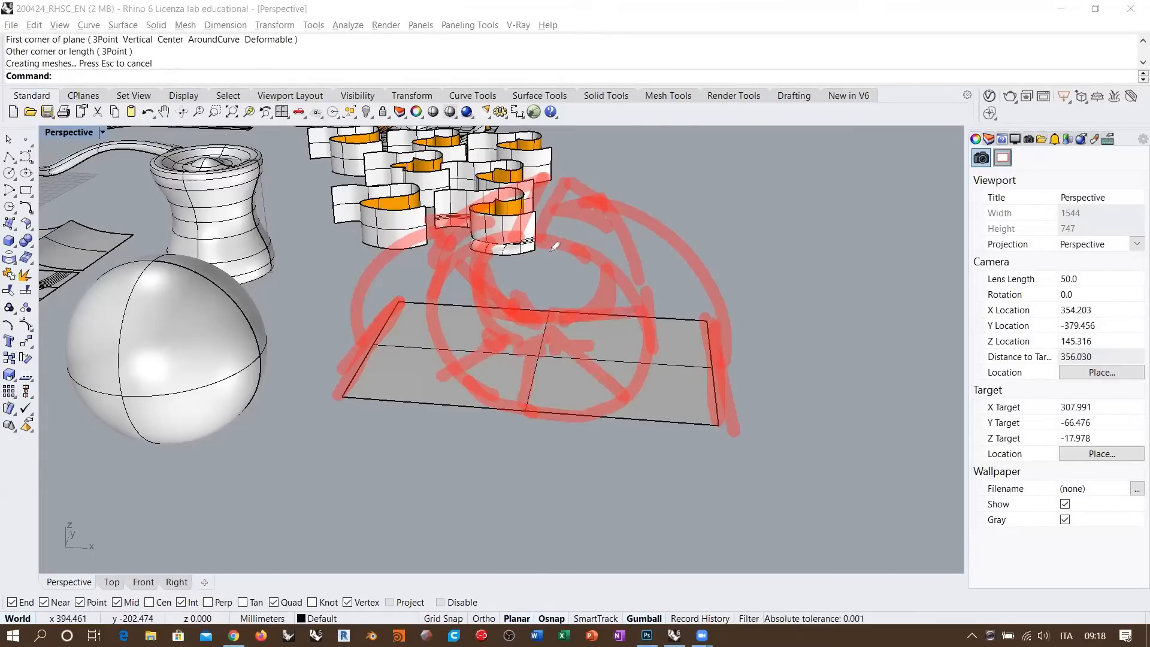
pyautogui.moveTo(551, 244); pyautogui.dragTo(541, 301)
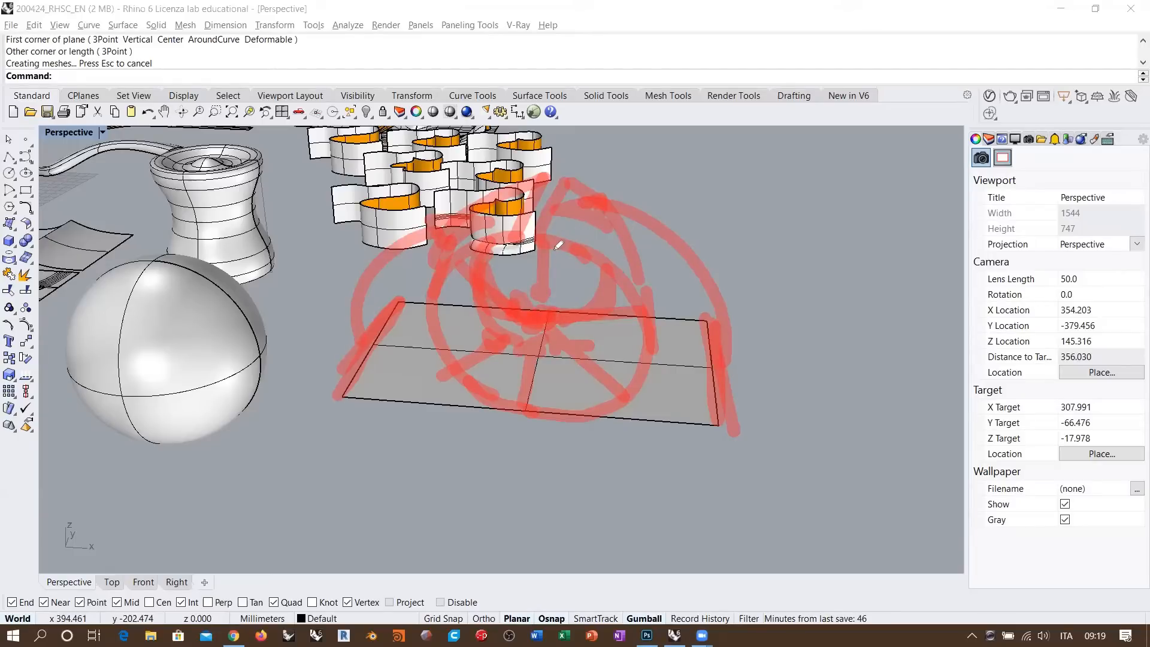
pyautogui.moveTo(557, 170)
pyautogui.mouseDown()
pyautogui.moveTo(537, 228)
pyautogui.moveTo(554, 180)
pyautogui.moveTo(519, 234)
pyautogui.mouseUp()
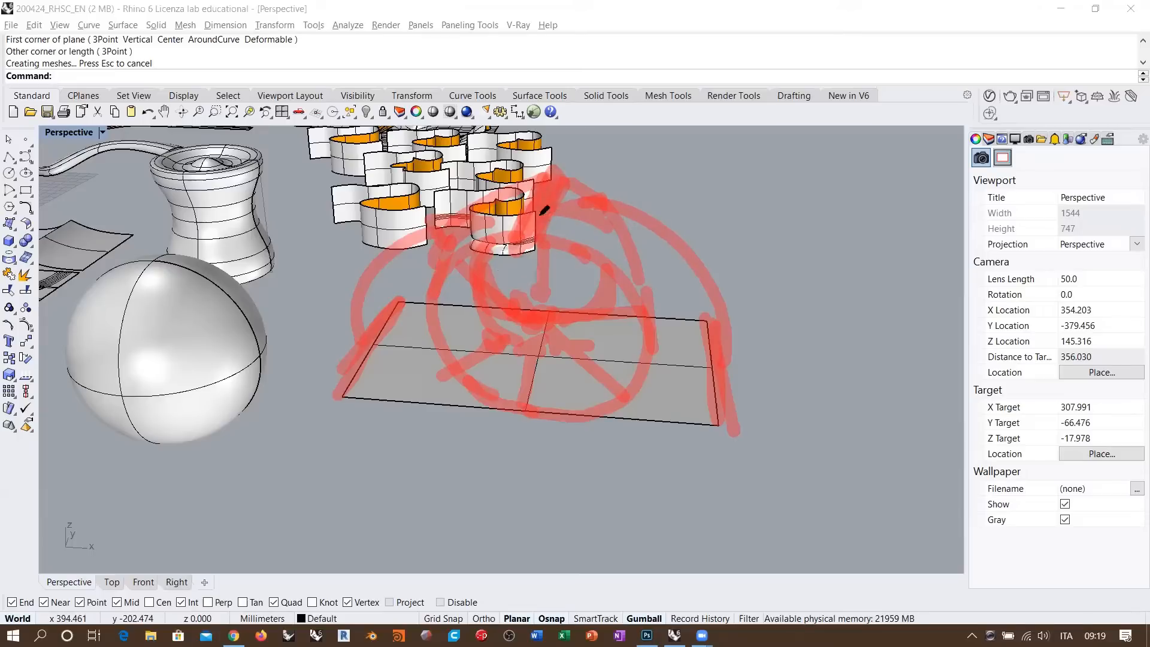
pyautogui.moveTo(531, 227); pyautogui.dragTo(540, 302)
pyautogui.moveTo(559, 182)
pyautogui.mouseDown()
pyautogui.moveTo(596, 250)
pyautogui.moveTo(545, 214)
pyautogui.mouseUp()
pyautogui.moveTo(470, 279)
pyautogui.mouseDown()
pyautogui.moveTo(272, 357)
pyautogui.moveTo(289, 366)
pyautogui.mouseUp()
pyautogui.moveTo(261, 355)
pyautogui.mouseDown()
pyautogui.moveTo(293, 349)
pyautogui.moveTo(306, 359)
pyautogui.mouseUp()
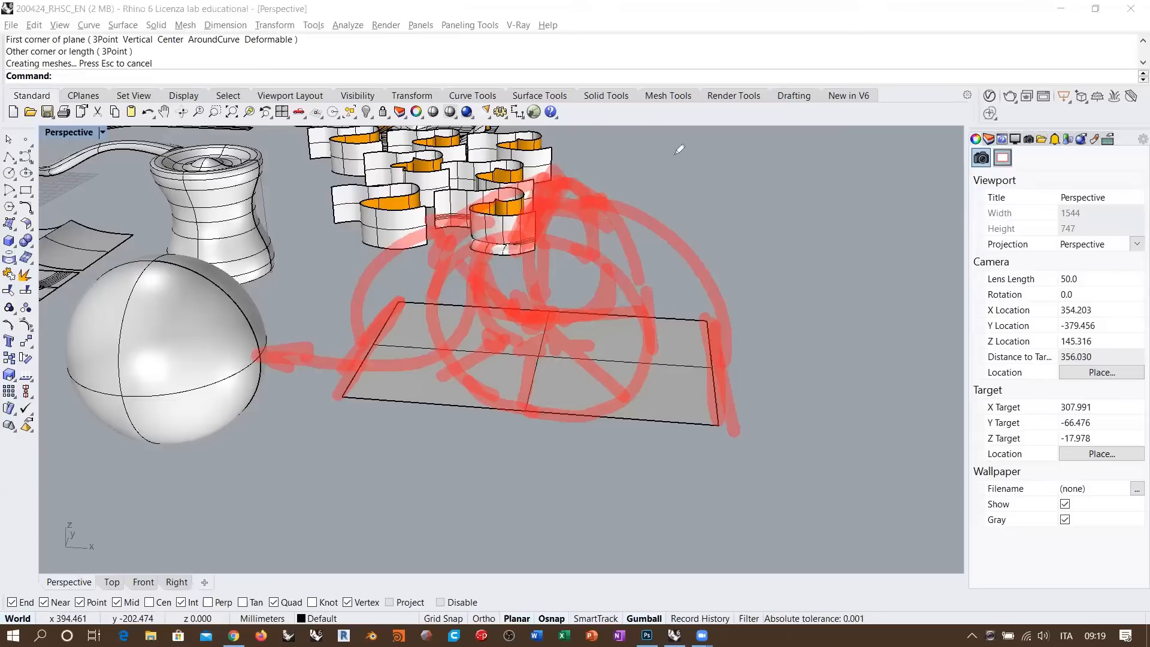
pyautogui.click(787, 114)
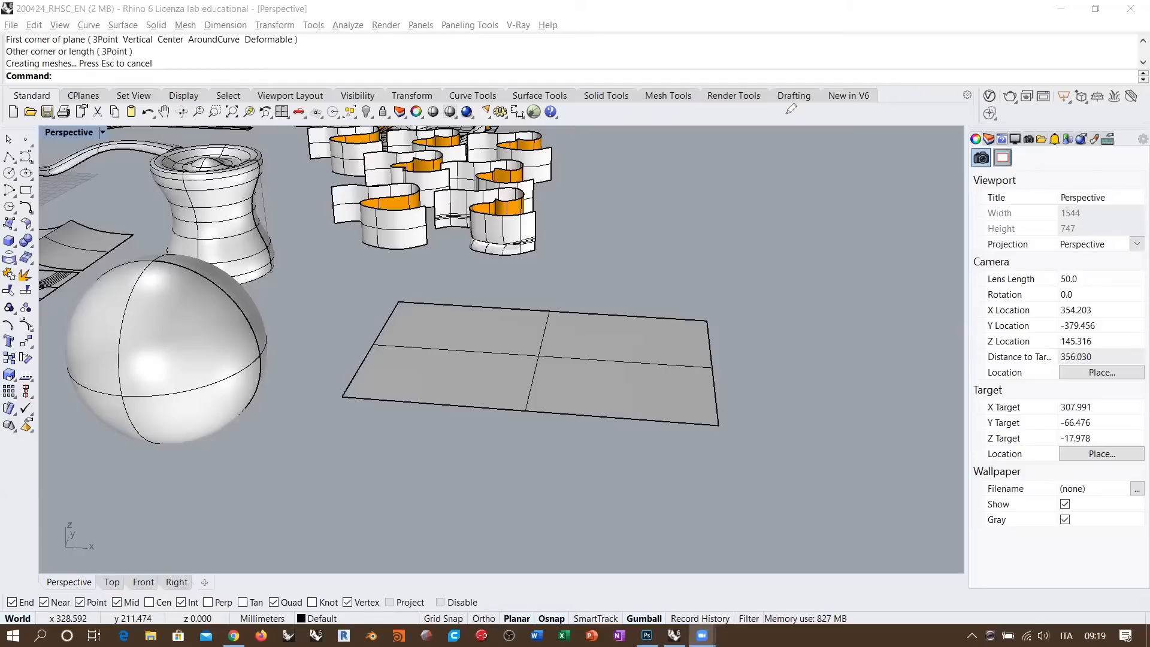
# - Delete the rectangular plane and the sphere
pyautogui.moveTo(467, 311); pyautogui.dragTo(511, 341, button='right')
pyautogui.click(562, 362)
pyautogui.press('Delete')
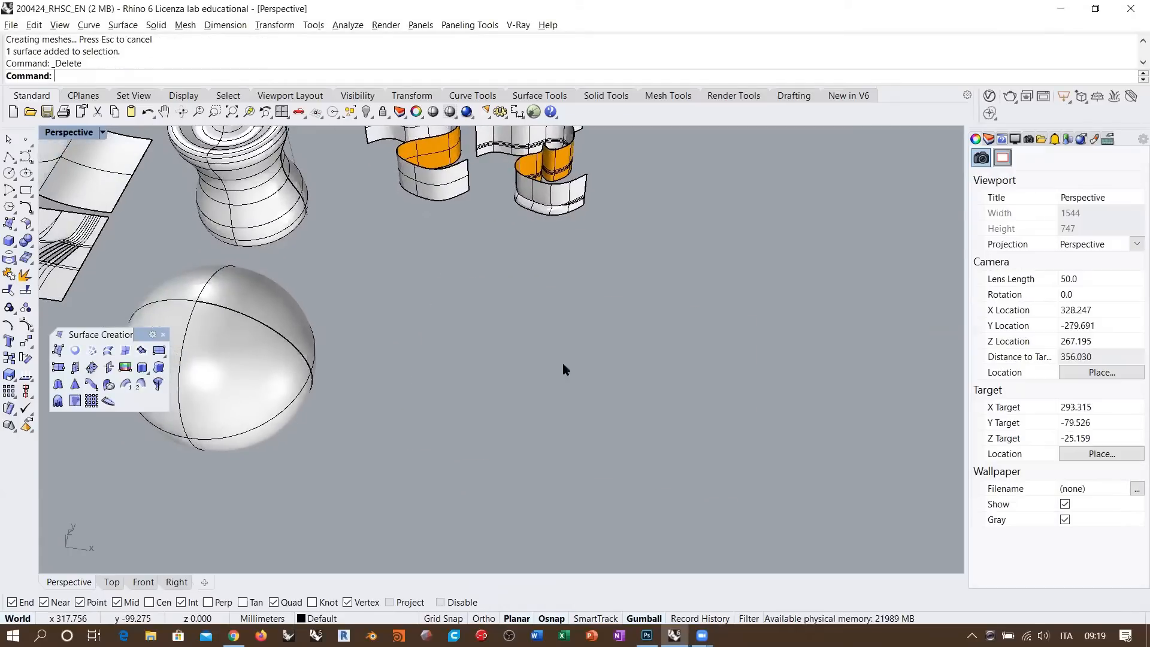
pyautogui.click(290, 340)
pyautogui.press('Delete')
# - Examine the top and seam of the revolved surface up close
pyautogui.scroll(5, 342, 271)
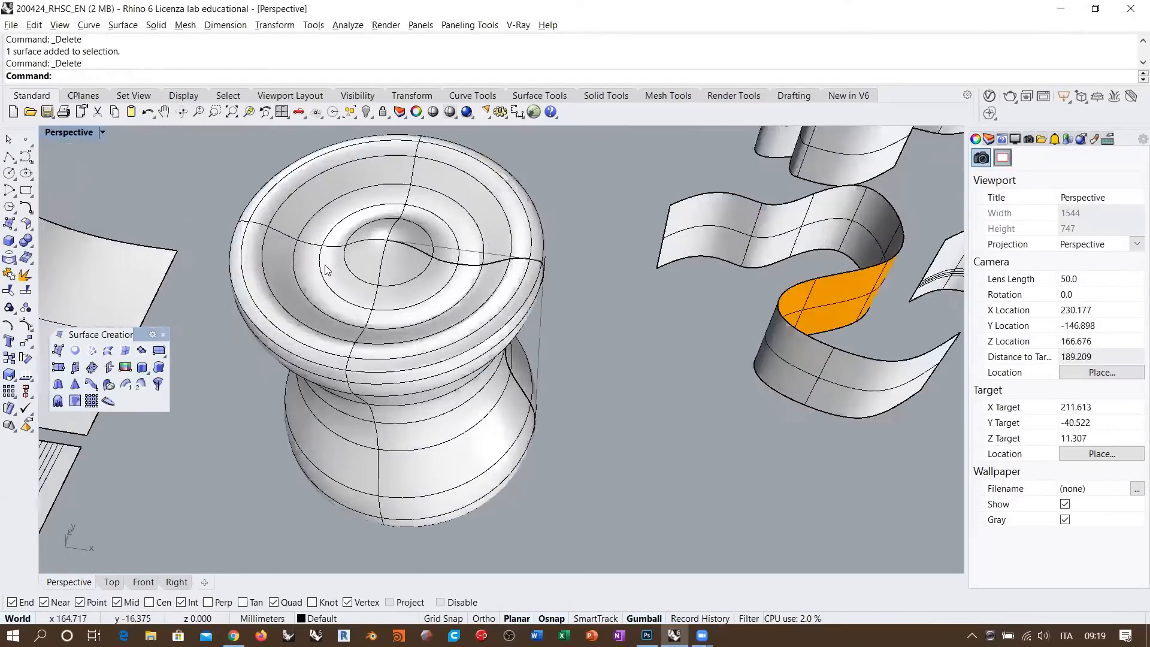
pyautogui.moveTo(325, 270); pyautogui.dragTo(367, 277, button='right')
pyautogui.keyDown('shift'); pyautogui.moveTo(436, 275); pyautogui.dragTo(418, 302, button='right'); pyautogui.keyUp('shift')
pyautogui.scroll(-2, 462, 332)
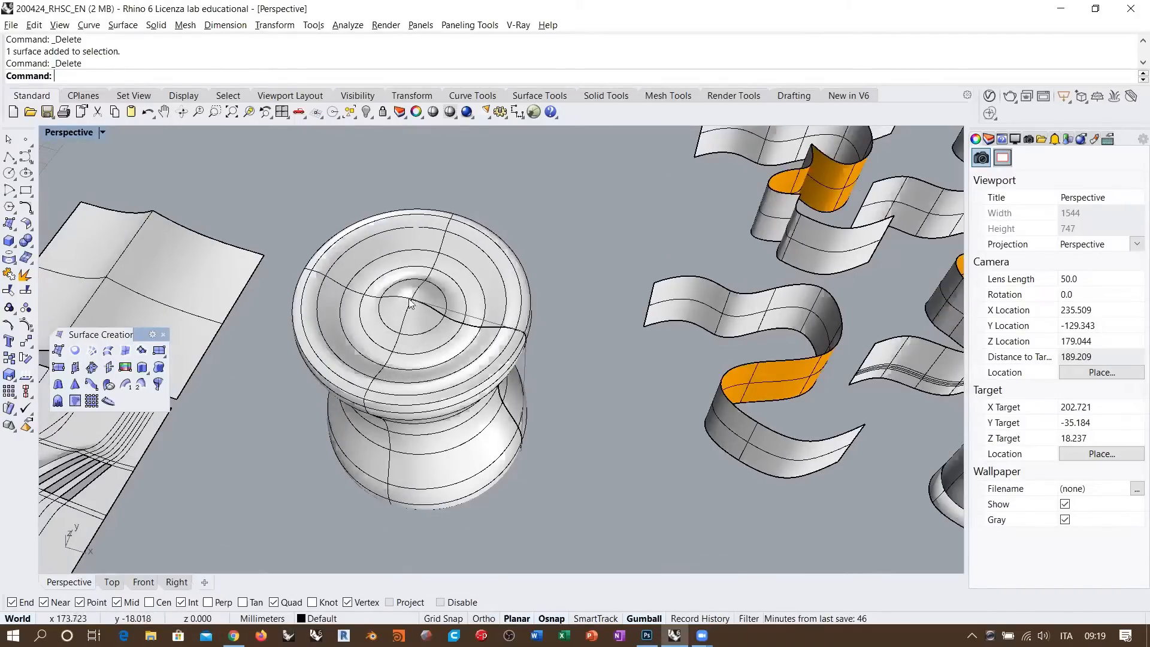
pyautogui.moveTo(411, 307); pyautogui.dragTo(470, 289, button='right')
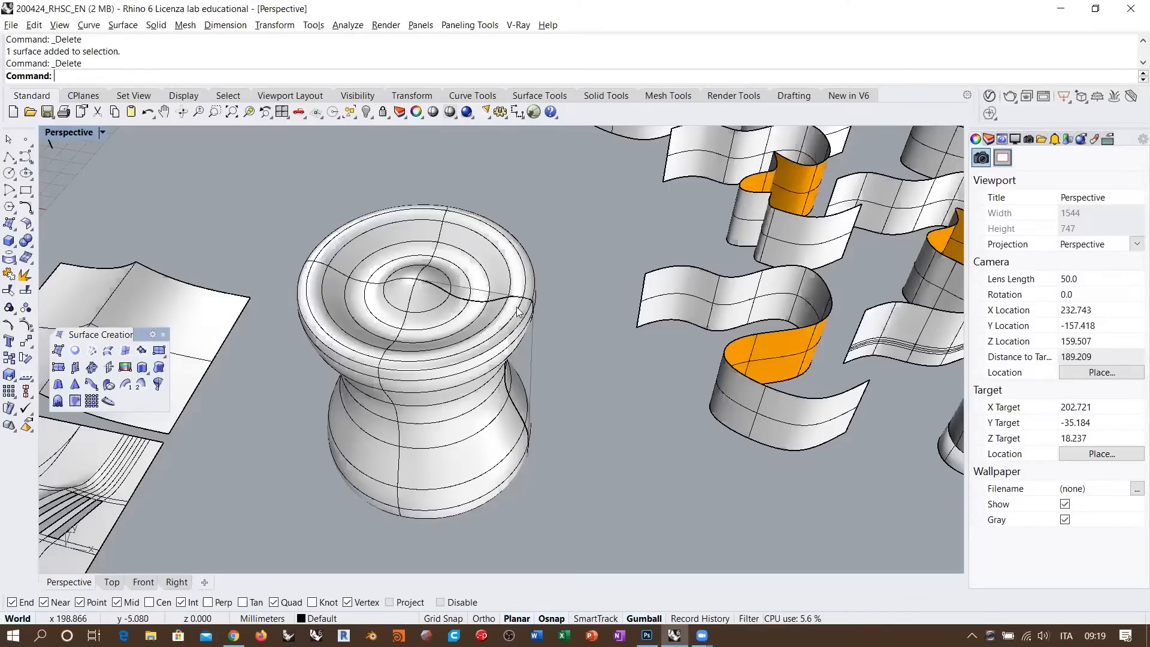
# - Examine the revolved surface from several angles, alongside the neighbouring surfaces and close to its upper rim
pyautogui.moveTo(491, 330); pyautogui.dragTo(493, 305, button='right')
pyautogui.moveTo(396, 295); pyautogui.dragTo(419, 342, button='right')
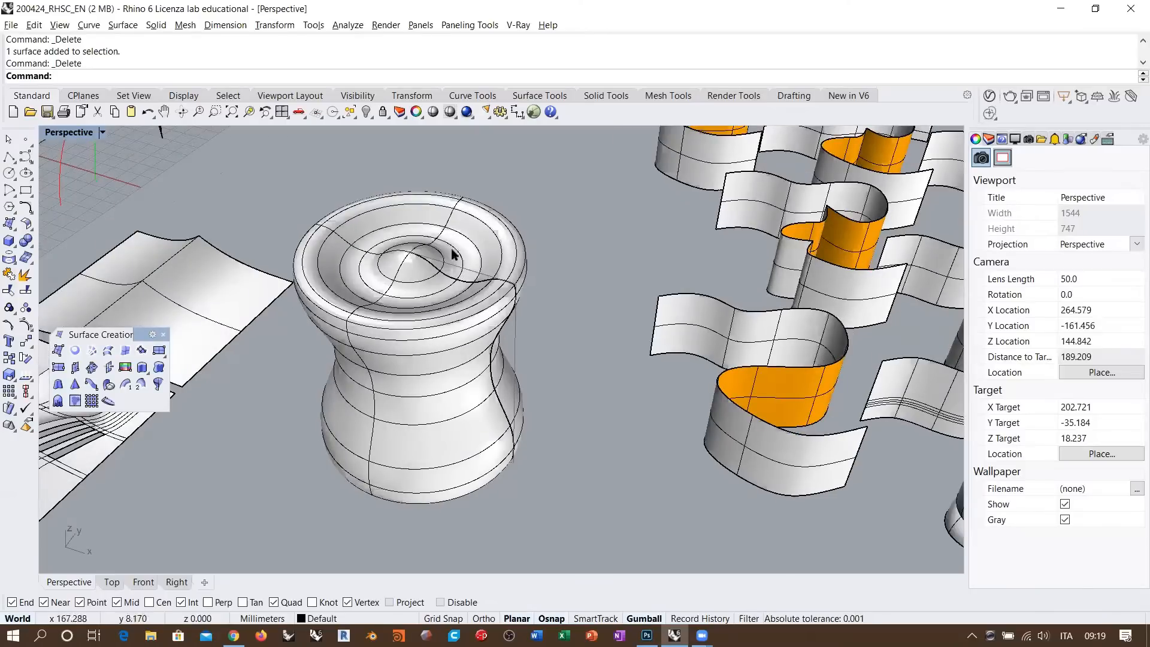
pyautogui.moveTo(350, 276); pyautogui.dragTo(374, 293, button='right')
pyautogui.scroll(-4, 375, 293)
pyautogui.scroll(-3, 374, 293)
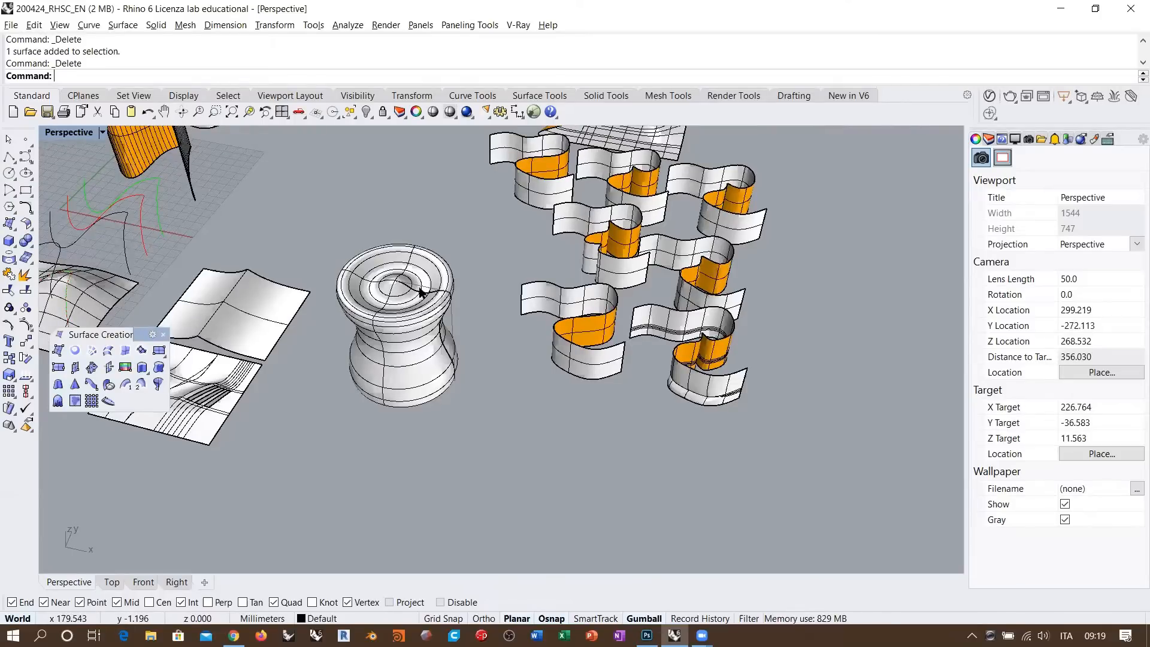
pyautogui.moveTo(467, 315); pyautogui.dragTo(472, 352, button='right')
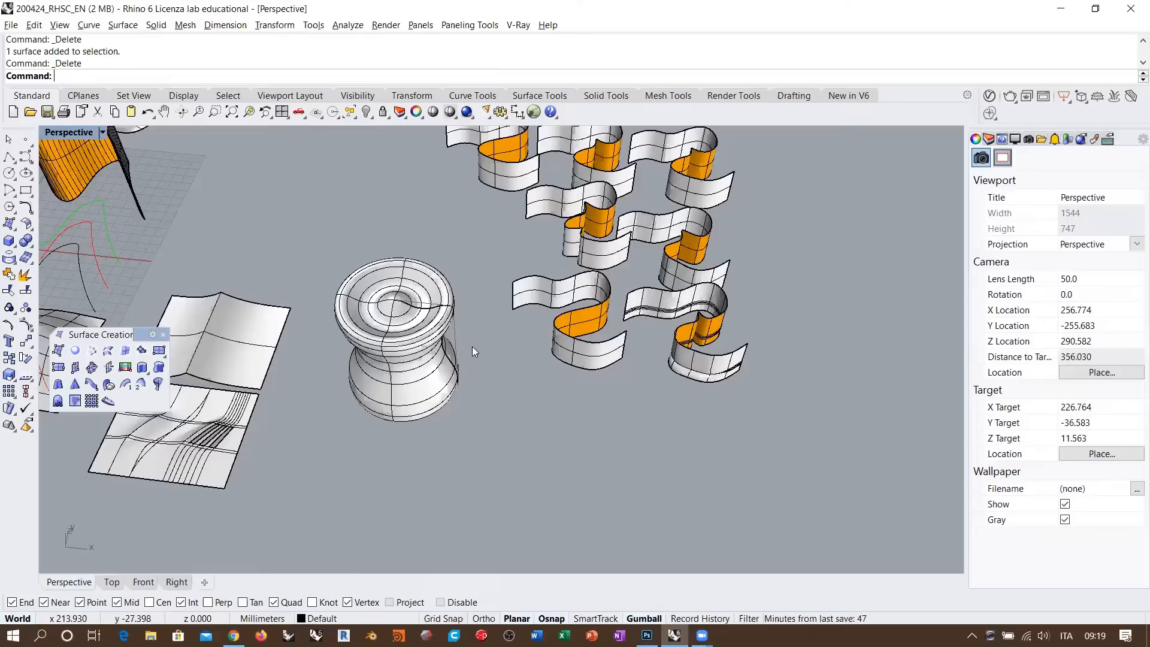
pyautogui.moveTo(452, 362)
pyautogui.mouseDown(button='right')
pyautogui.moveTo(458, 236)
pyautogui.moveTo(450, 342)
pyautogui.moveTo(429, 297)
pyautogui.moveTo(441, 288)
pyautogui.moveTo(593, 251)
pyautogui.moveTo(389, 279)
pyautogui.mouseUp(button='right')
pyautogui.scroll(6, 425, 312)
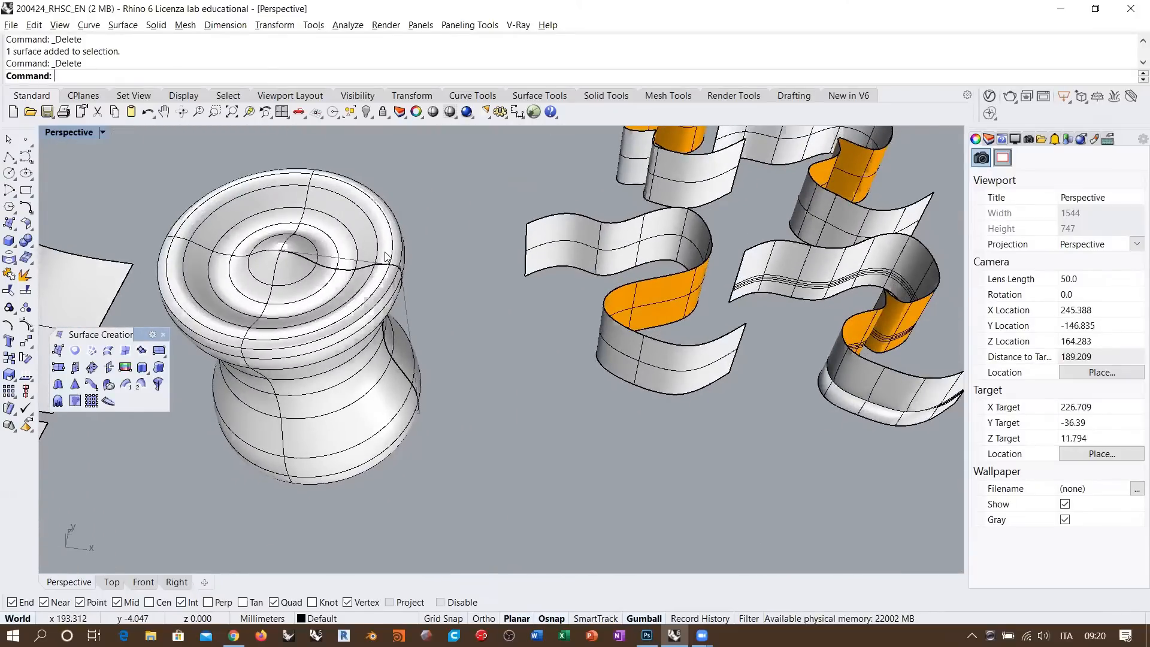
# - Extract one closed U-direction isocurve from the lower body of the revolved surface
pyautogui.moveTo(339, 367); pyautogui.dragTo(311, 223, button='right')
pyautogui.click(344, 350)
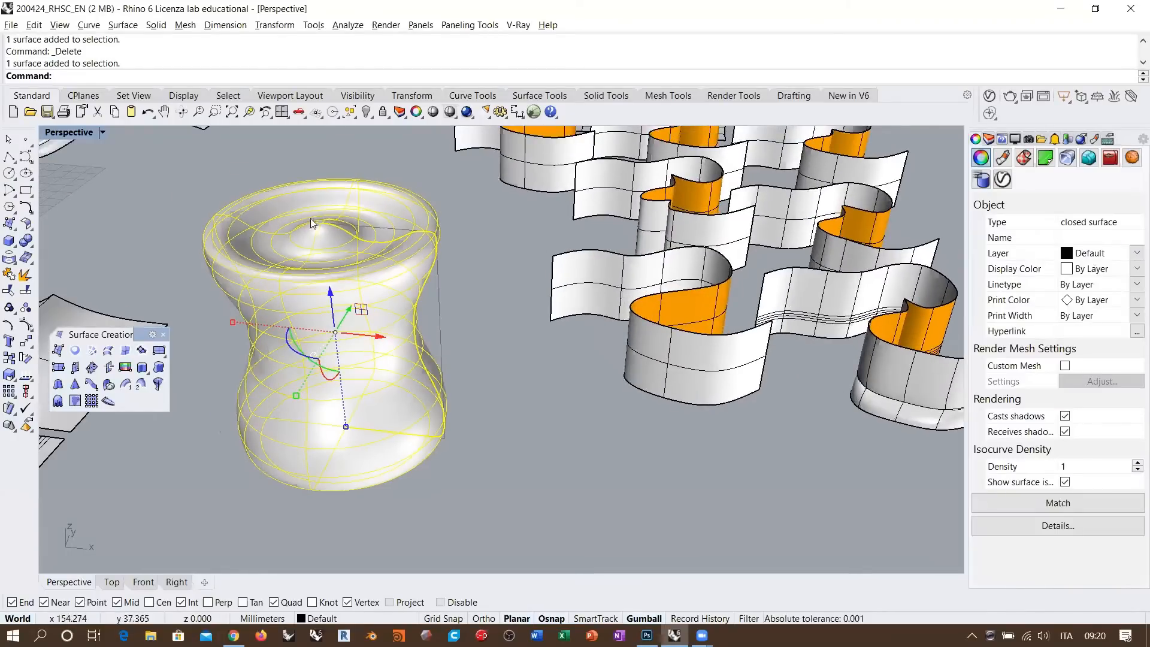
pyautogui.click(10, 258)
pyautogui.click(110, 267)
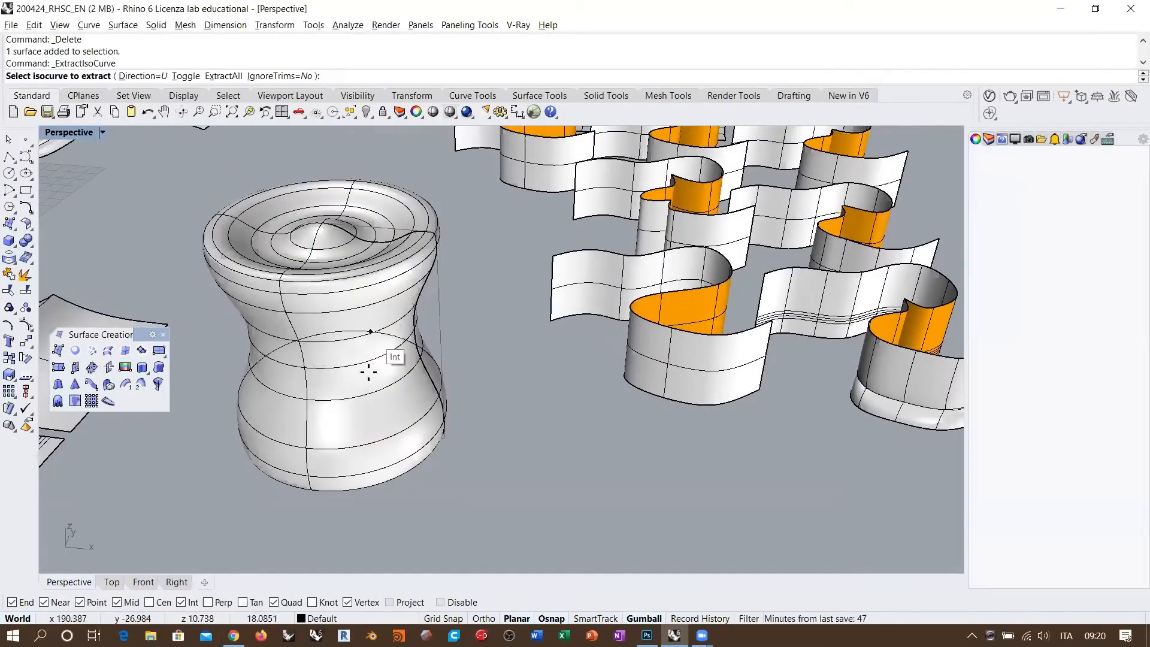
pyautogui.moveTo(380, 367); pyautogui.dragTo(370, 417, button='right')
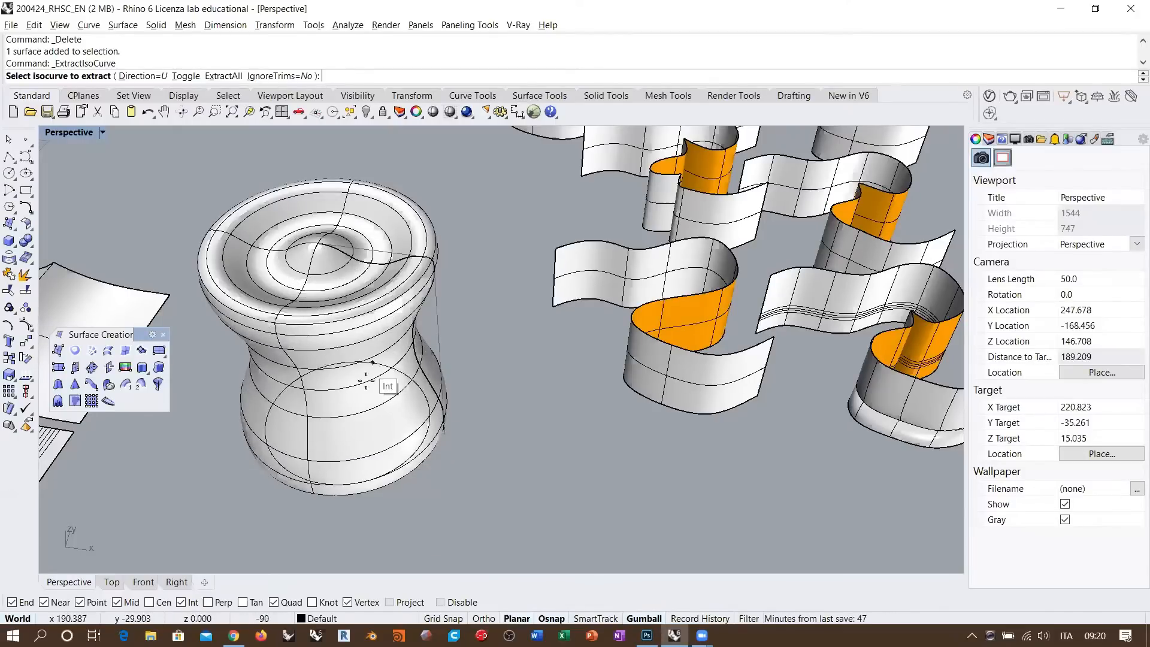
pyautogui.click(382, 425)
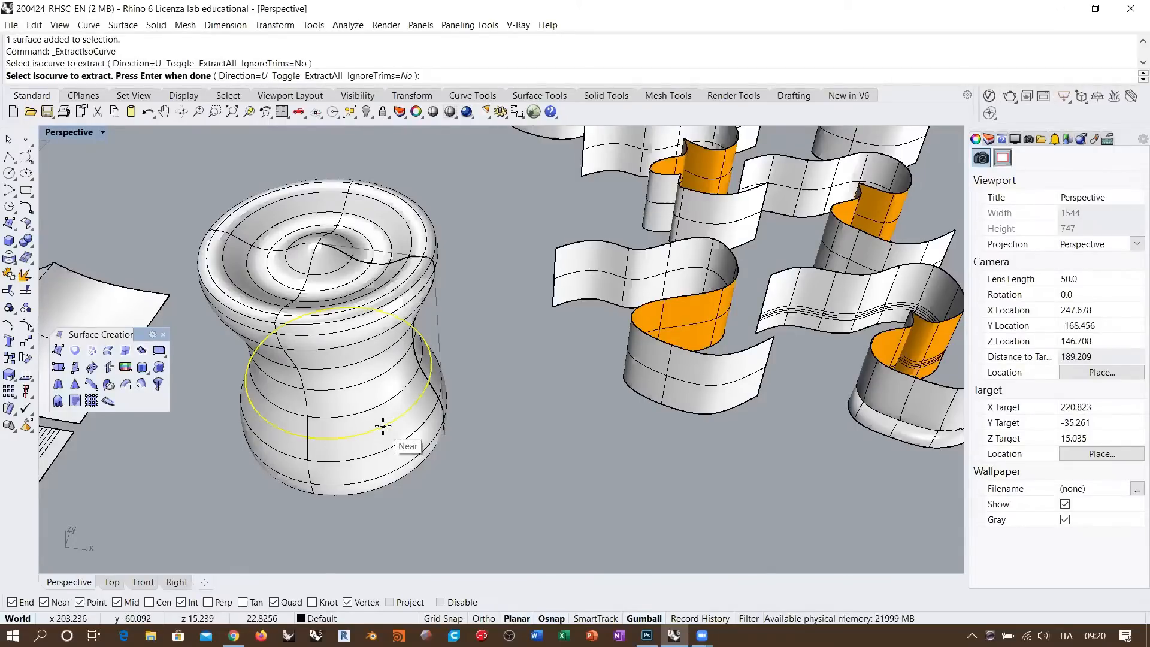
pyautogui.press('Return')
# - Move the extracted closed curve out of the revolved surface to the empty area beside it and deselect it
pyautogui.moveTo(381, 375); pyautogui.dragTo(572, 449)
pyautogui.click(559, 484)
pyautogui.keyDown('shift'); pyautogui.moveTo(501, 374); pyautogui.dragTo(402, 371, button='right'); pyautogui.keyUp('shift')
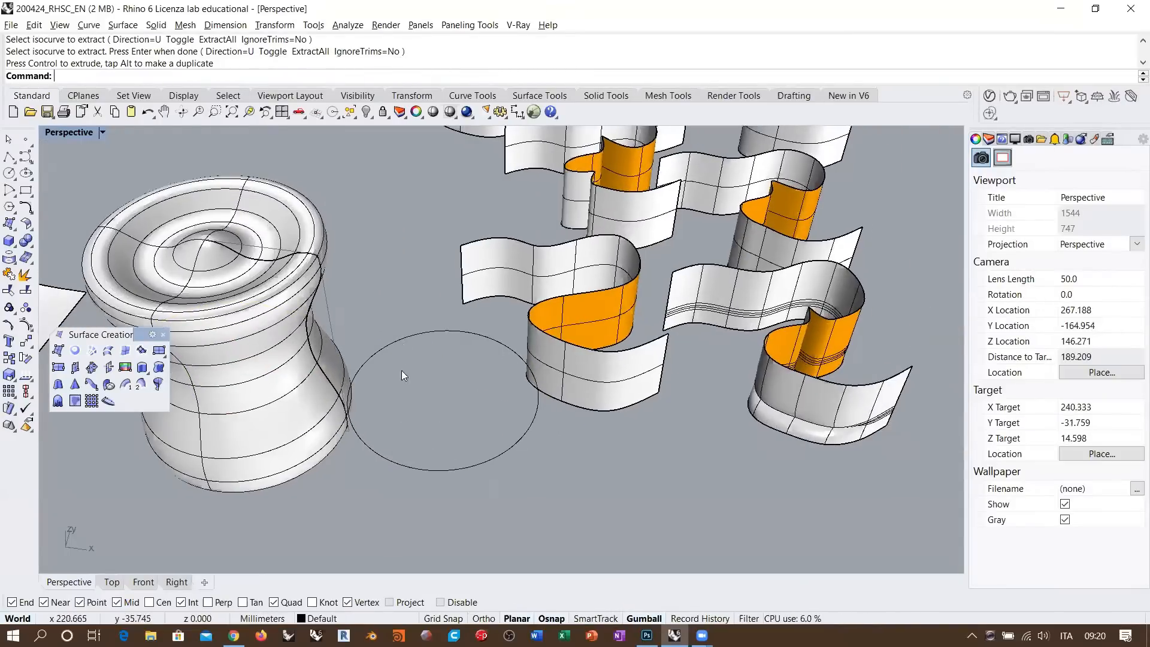
# - Show the closed curve's control points and move the curve farther forward, clear of the surrounding surfaces
pyautogui.click(405, 336)
pyautogui.moveTo(502, 376); pyautogui.dragTo(500, 363, button='right')
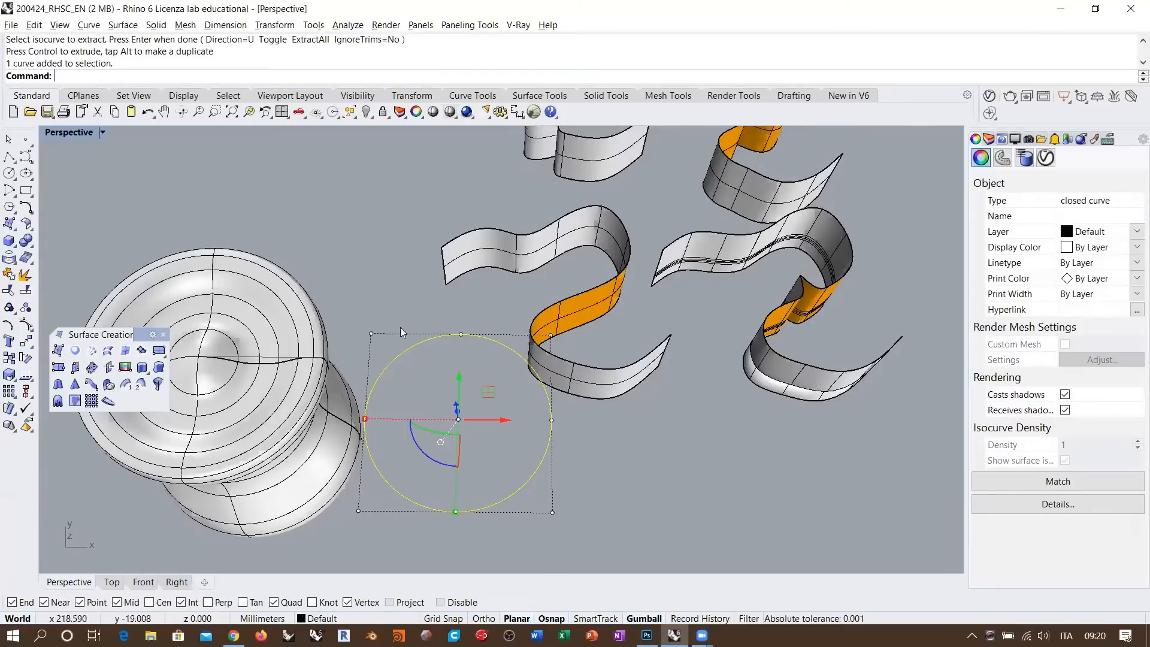
pyautogui.moveTo(467, 487); pyautogui.dragTo(515, 356, button='right')
pyautogui.moveTo(516, 356); pyautogui.dragTo(561, 435)
pyautogui.scroll(3, 535, 377)
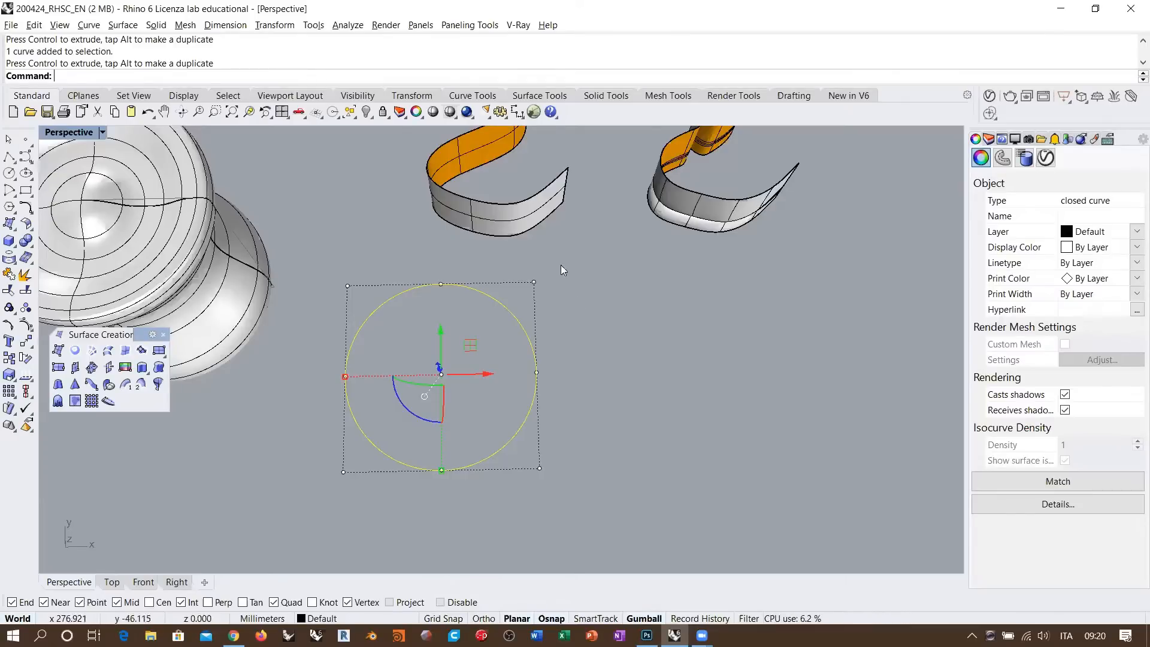
# - Check the weights of all the closed curve's control points together, leaving them unedited
pyautogui.click(27, 324)
pyautogui.moveTo(57, 327); pyautogui.dragTo(189, 206)
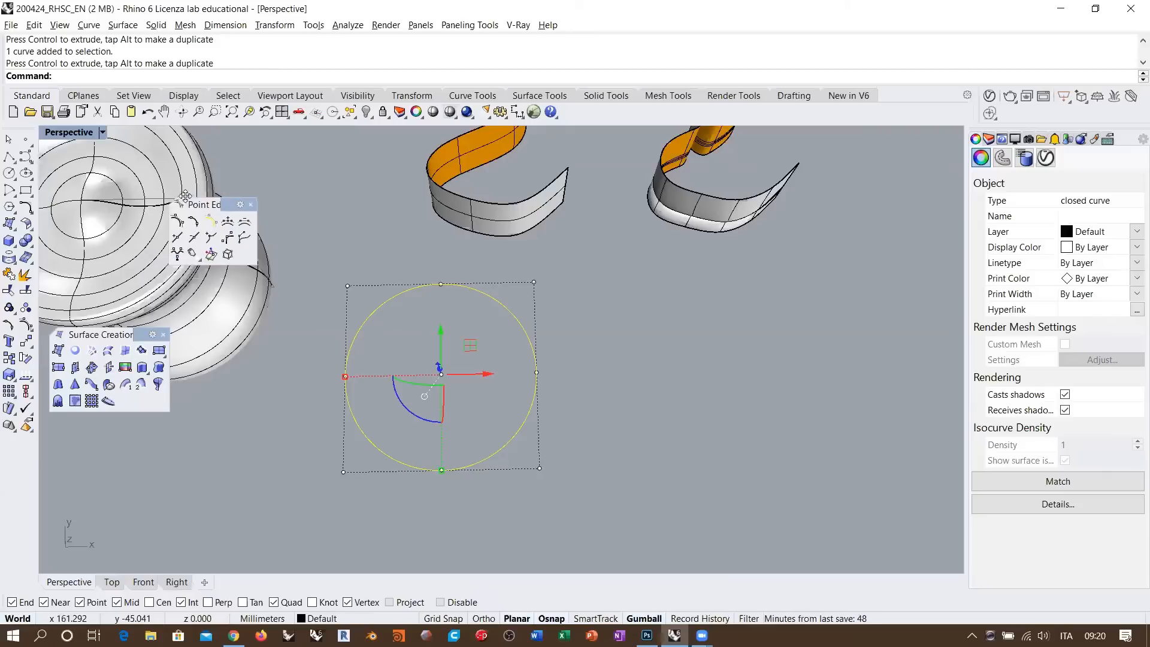
pyautogui.click(177, 254)
pyautogui.moveTo(328, 256); pyautogui.dragTo(578, 313)
pyautogui.moveTo(324, 342); pyautogui.dragTo(576, 395)
pyautogui.moveTo(319, 416); pyautogui.dragTo(587, 497)
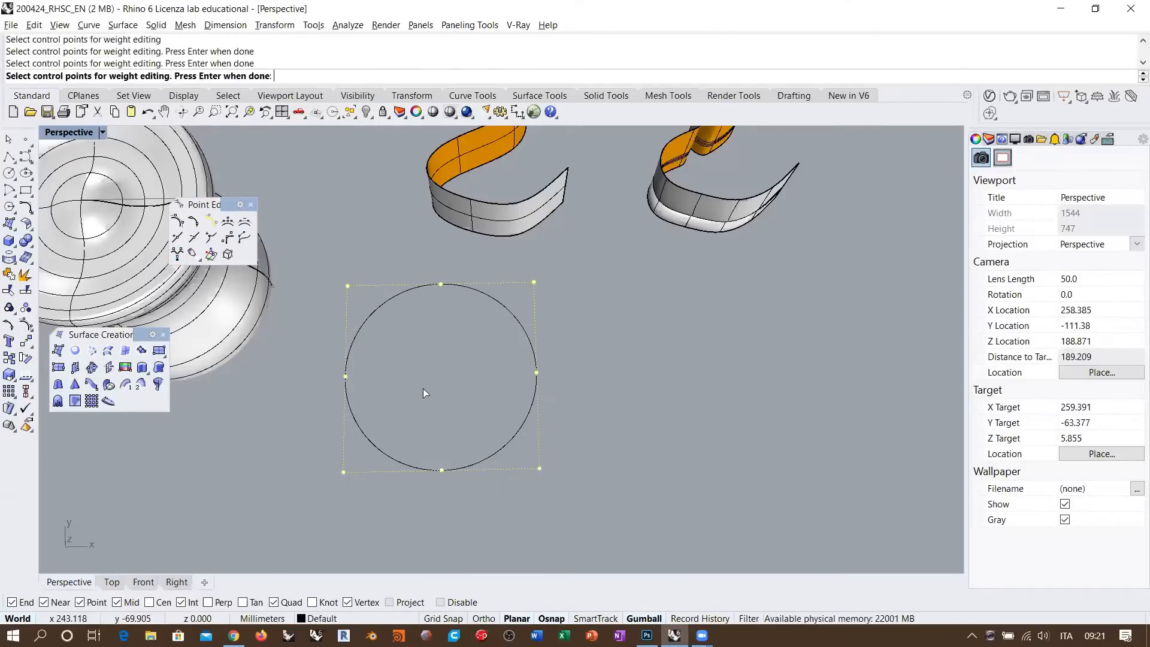
pyautogui.press('Return')
pyautogui.click(768, 363)
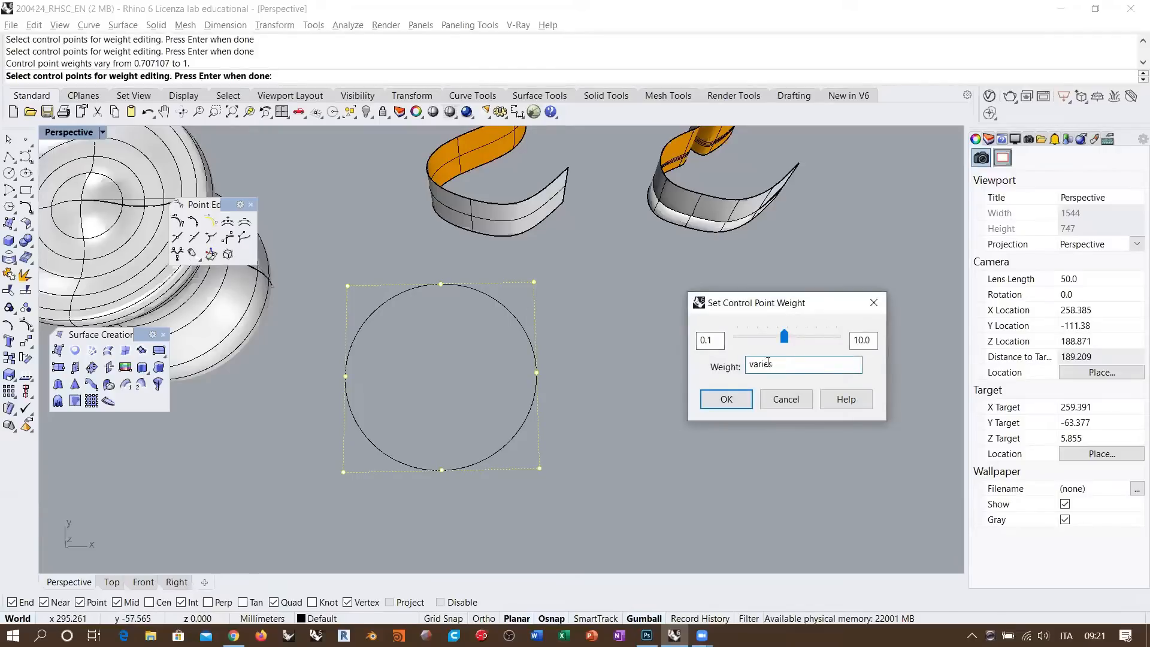
pyautogui.click(773, 398)
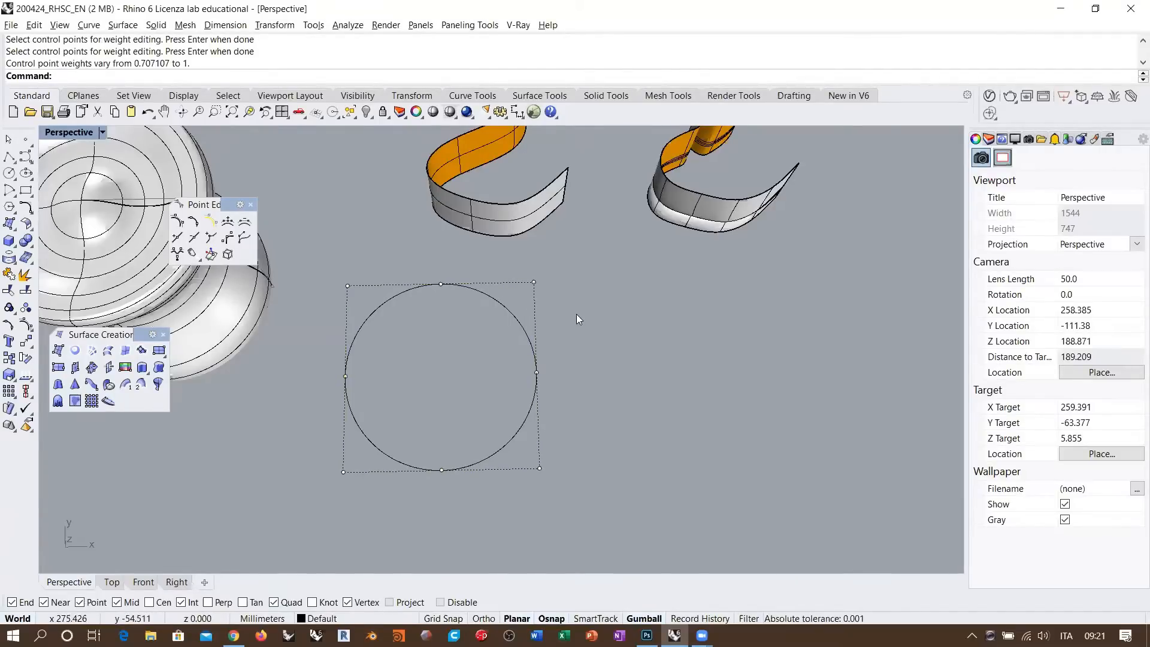
# - Check the individual weights of one corner control point and the adjacent mid-side control point of the closed curve
pyautogui.keyDown('shift'); pyautogui.moveTo(606, 374); pyautogui.dragTo(588, 380, button='right'); pyautogui.keyUp('shift')
pyautogui.moveTo(589, 368); pyautogui.dragTo(588, 379, button='right')
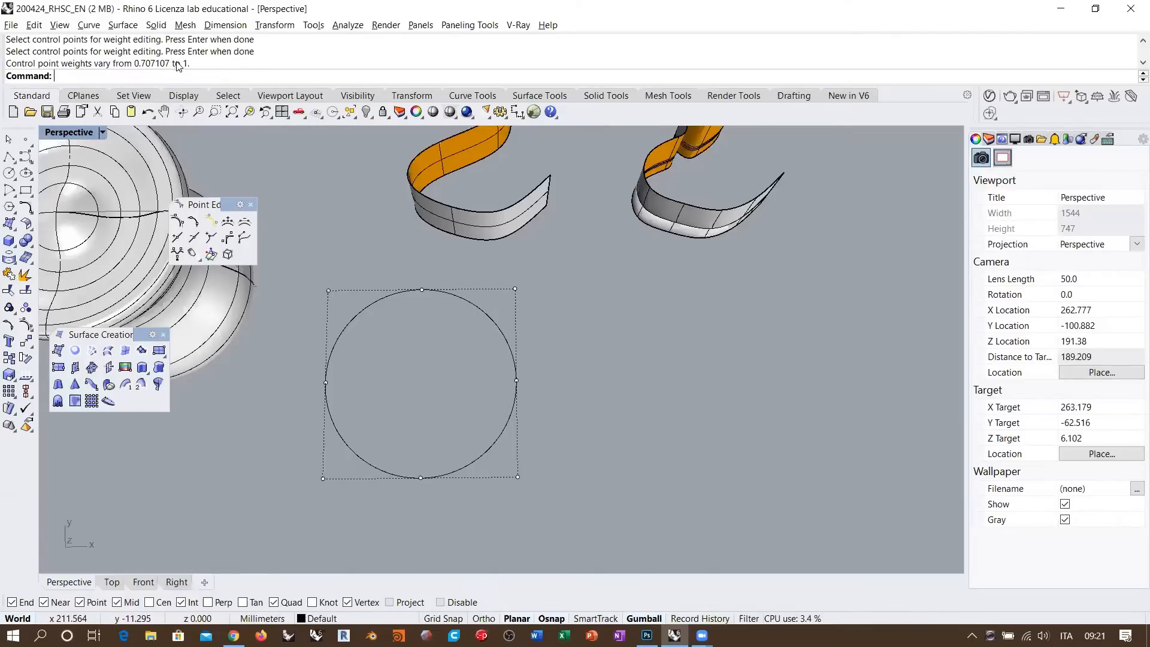
pyautogui.click(515, 289)
pyautogui.press('Return')
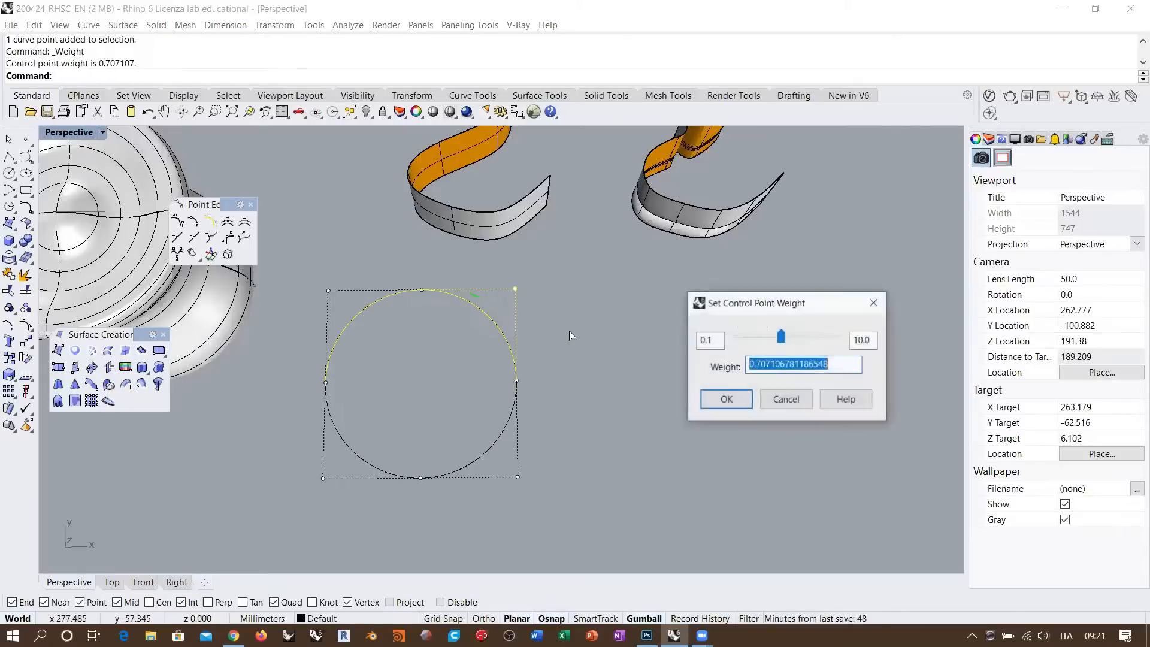
pyautogui.write('1')
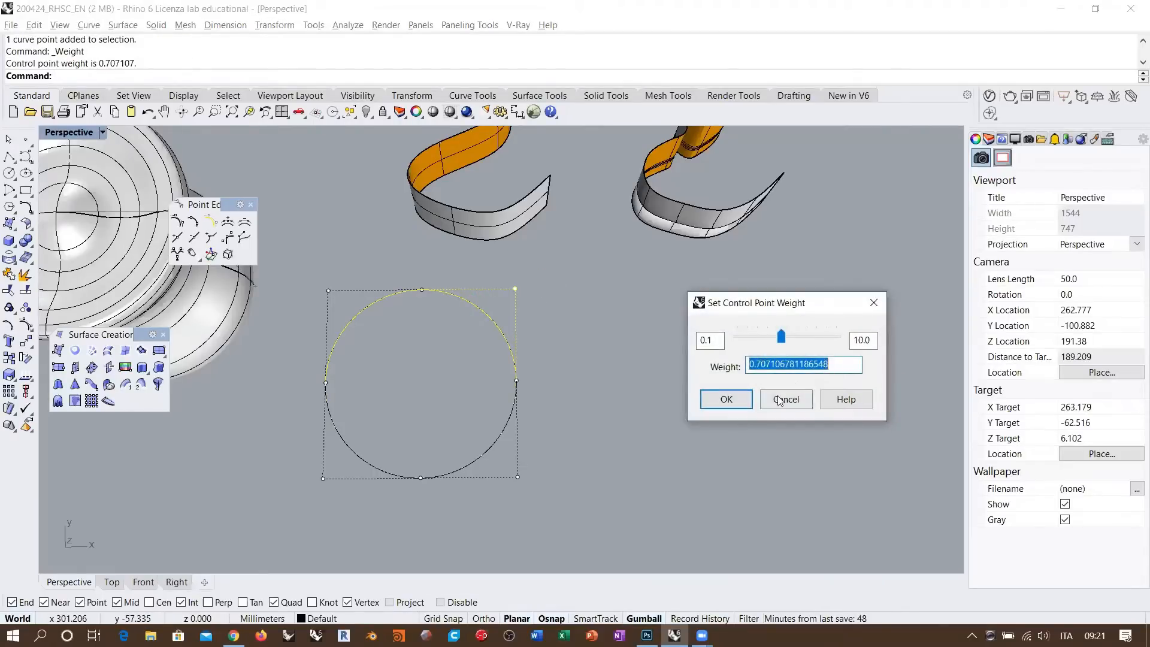
pyautogui.press('Return')
pyautogui.press('Return')
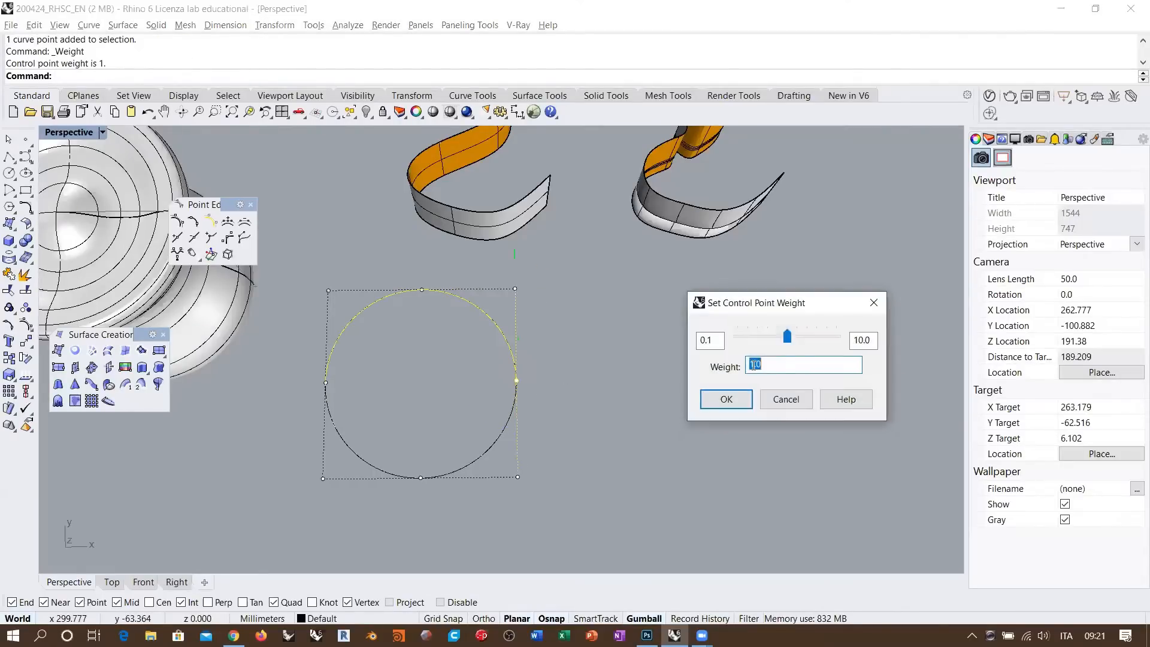
pyautogui.click(787, 399)
# - Delete the extracted closed curve
pyautogui.click(477, 311)
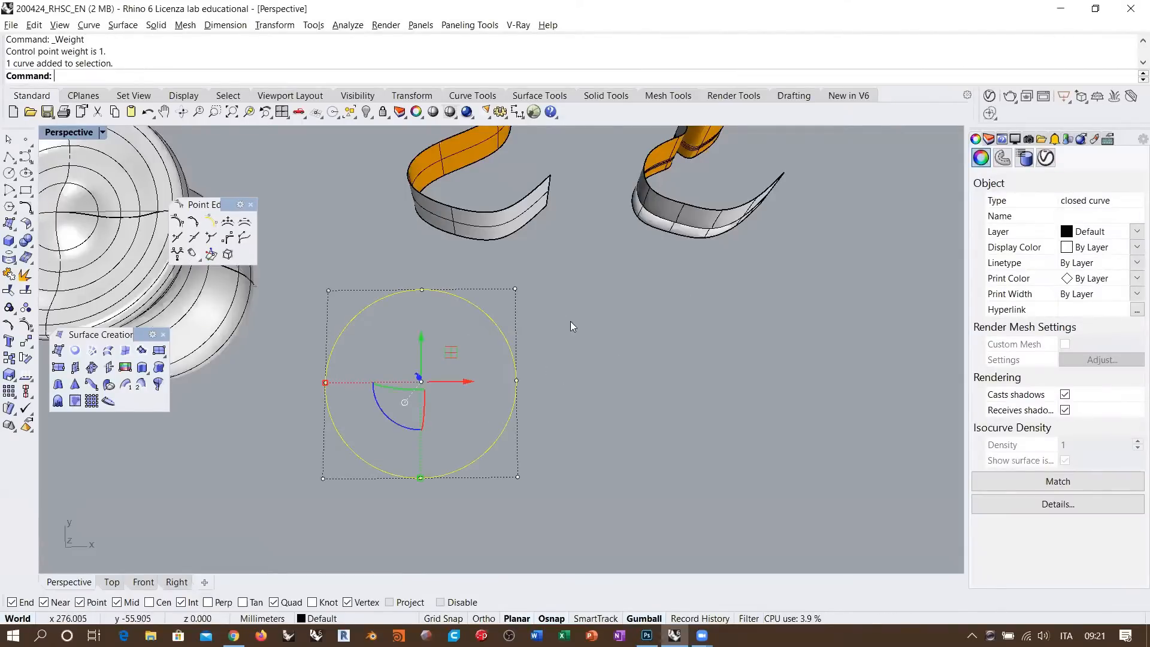
pyautogui.moveTo(505, 372); pyautogui.dragTo(601, 380, button='right')
pyautogui.press('Delete')
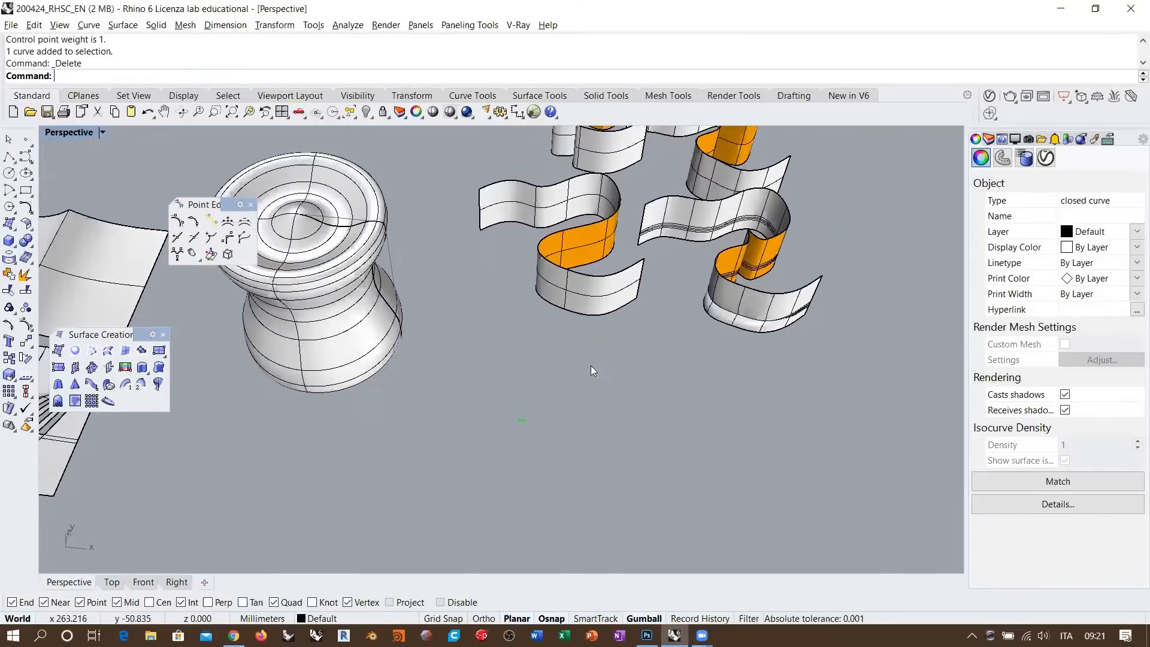
# - Extract one open V-direction isocurve along the front profile of the revolved surface
pyautogui.keyDown('shift'); pyautogui.moveTo(405, 267); pyautogui.dragTo(514, 331, button='right'); pyautogui.keyUp('shift')
pyautogui.scroll(4, 435, 307)
pyautogui.moveTo(435, 307); pyautogui.dragTo(466, 278, button='right')
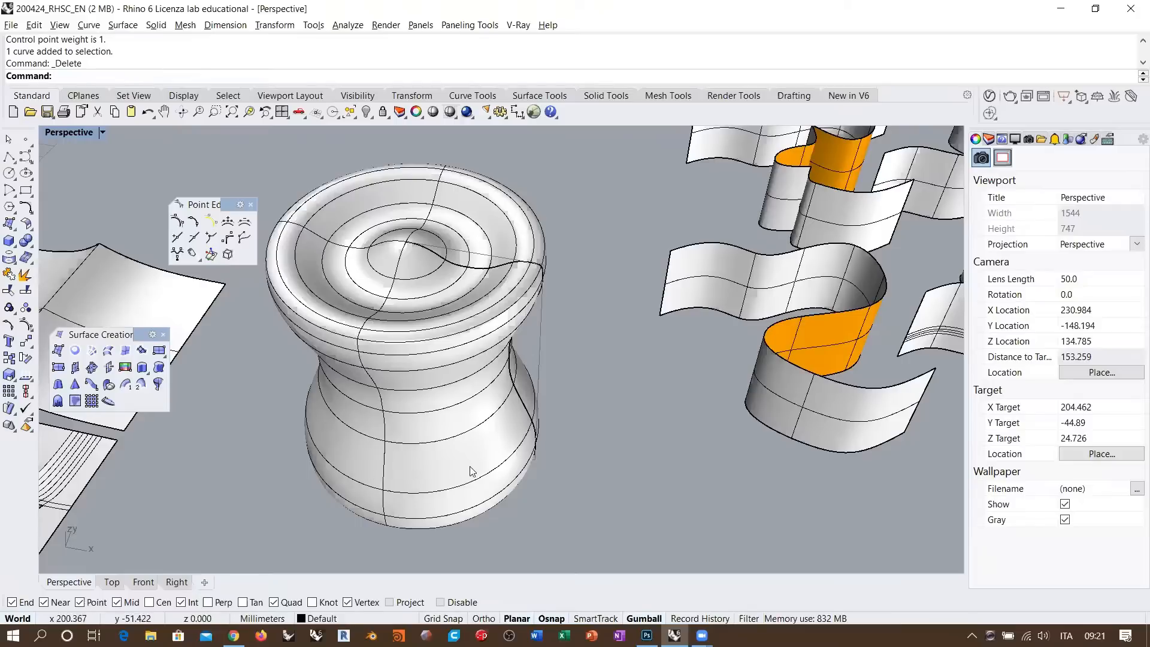
pyautogui.moveTo(451, 449); pyautogui.dragTo(530, 364, button='right')
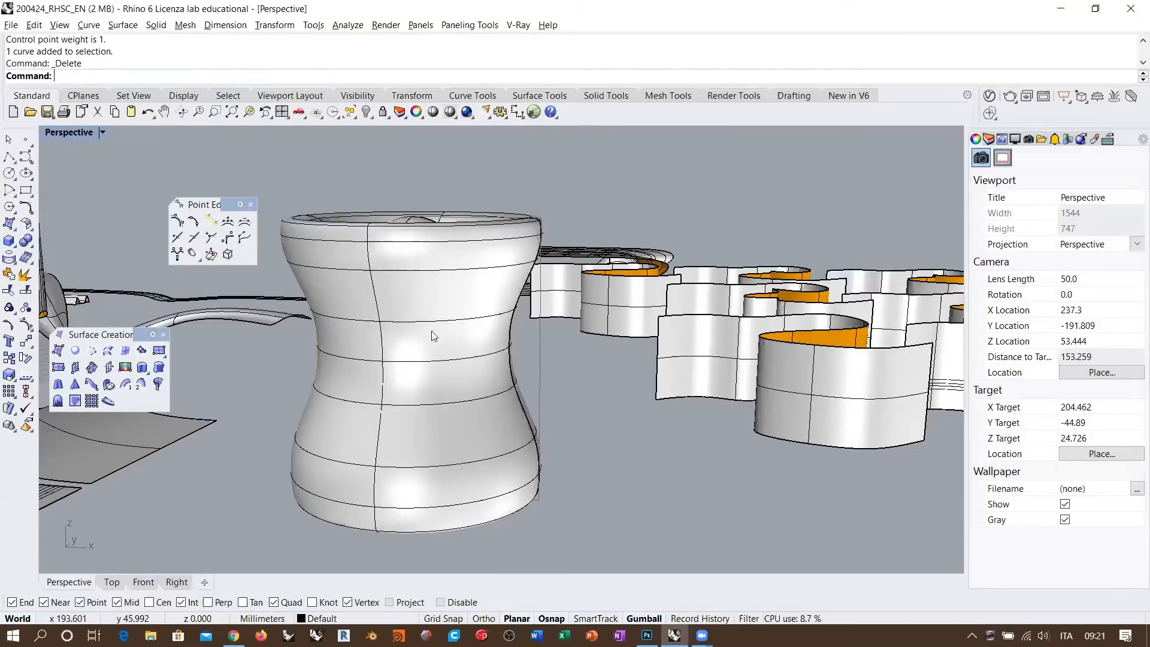
pyautogui.moveTo(433, 332); pyautogui.dragTo(424, 302, button='right')
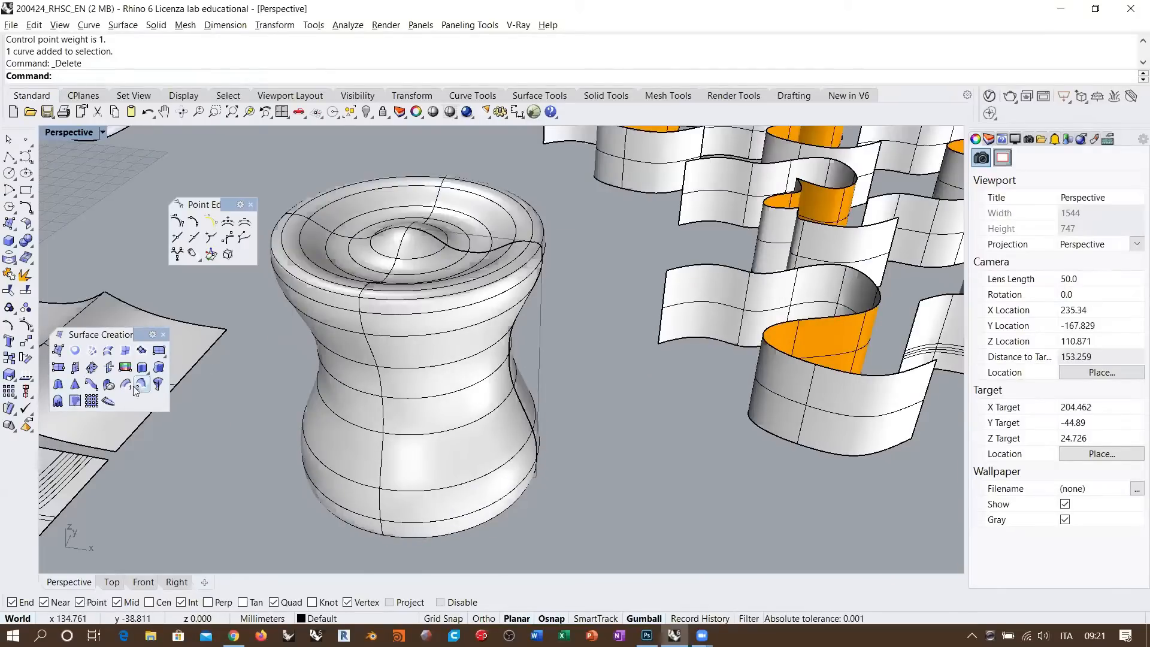
pyautogui.rightClick(263, 61)
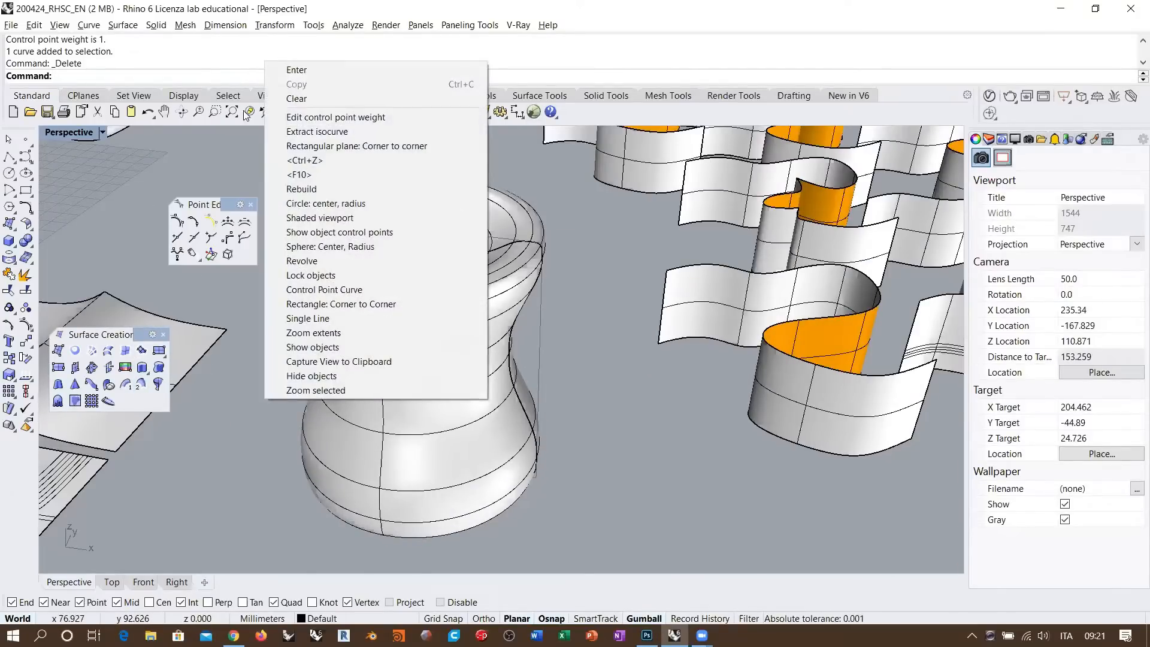
pyautogui.click(316, 132)
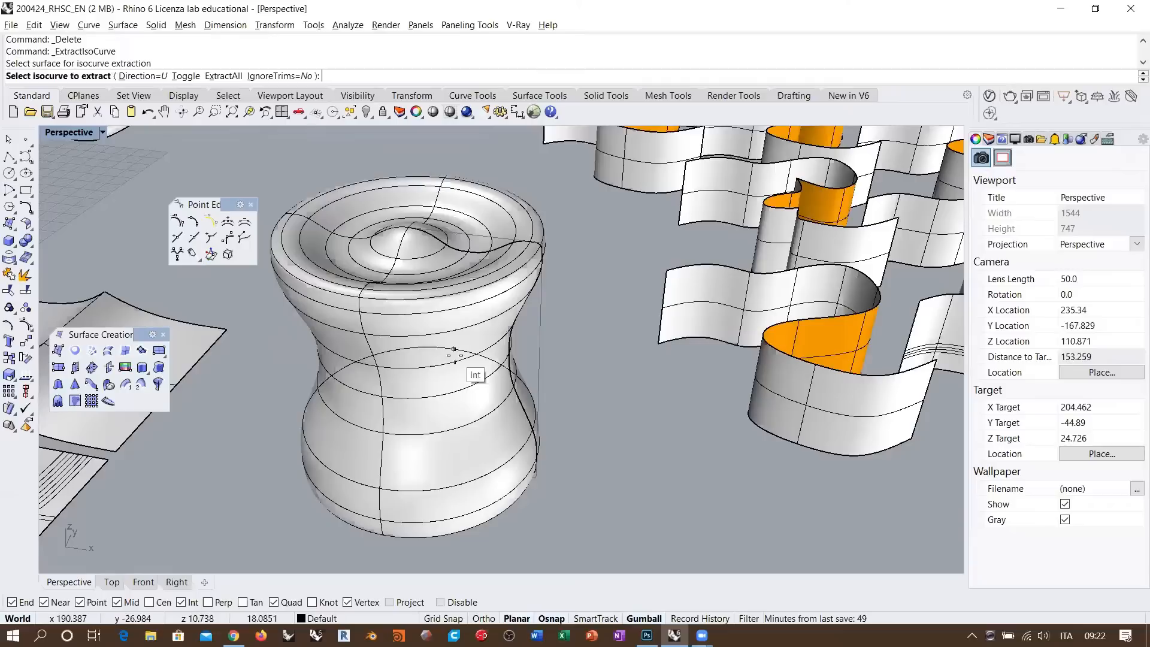
pyautogui.click(186, 76)
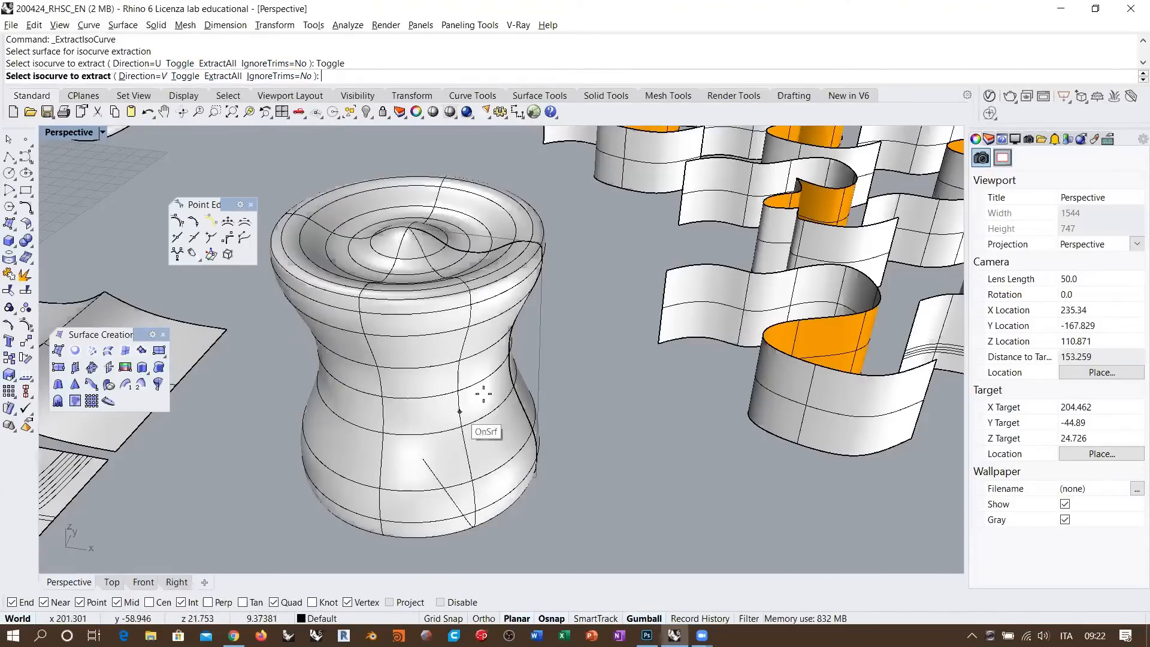
pyautogui.click(441, 406)
pyautogui.scroll(-6, 436, 361)
pyautogui.press('Return')
# - Move the extracted profile curve out beside the revolved surface and deselect it
pyautogui.moveTo(436, 362); pyautogui.dragTo(470, 431, button='right')
pyautogui.moveTo(470, 365); pyautogui.dragTo(569, 408)
pyautogui.moveTo(638, 493); pyautogui.dragTo(658, 444, button='right')
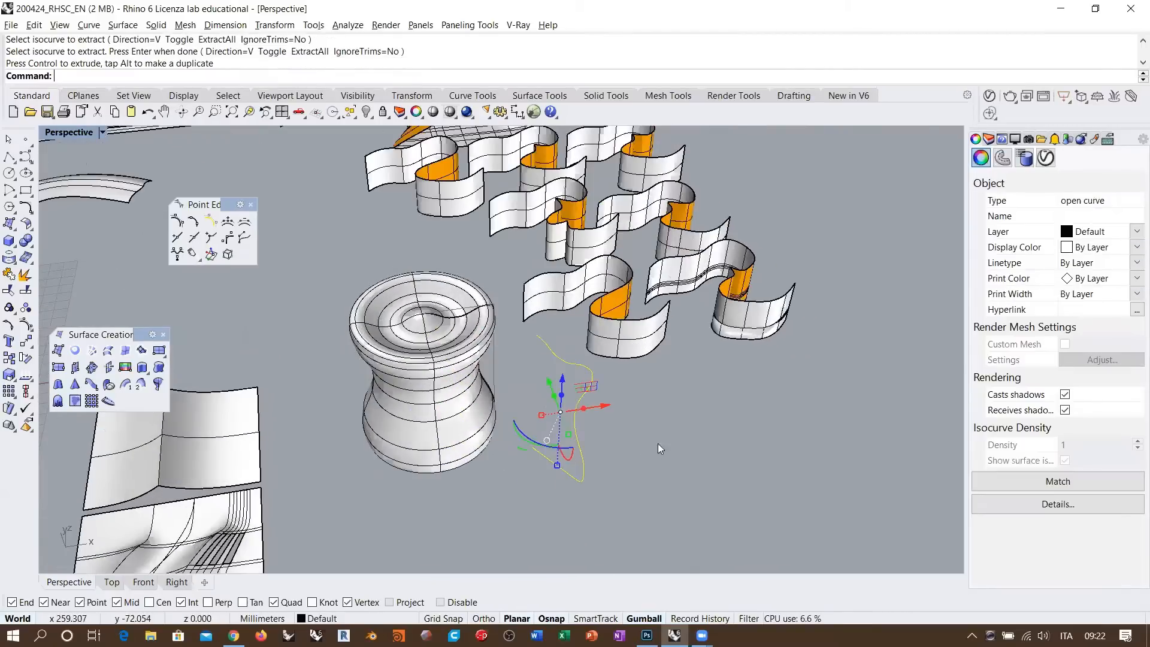
pyautogui.click(656, 442)
# - Show the profile curve's control points, pick out groups of them along its bends, and hide the points again
pyautogui.click(577, 436)
pyautogui.scroll(6, 659, 416)
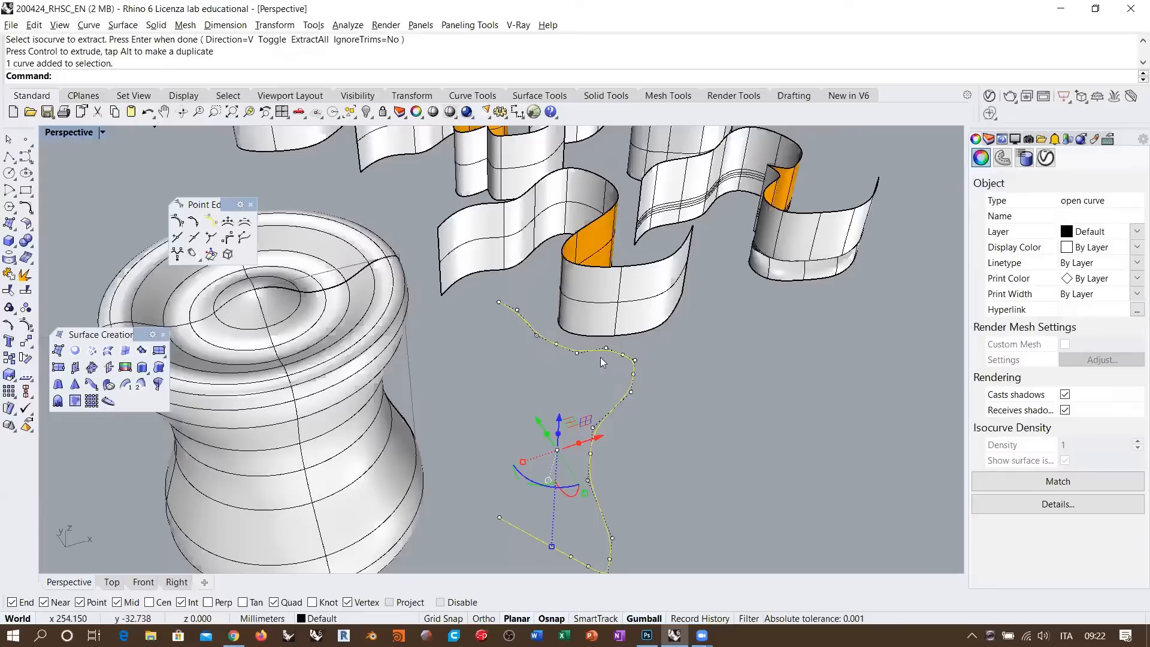
pyautogui.moveTo(446, 262); pyautogui.dragTo(482, 284)
pyautogui.moveTo(482, 337); pyautogui.dragTo(541, 296)
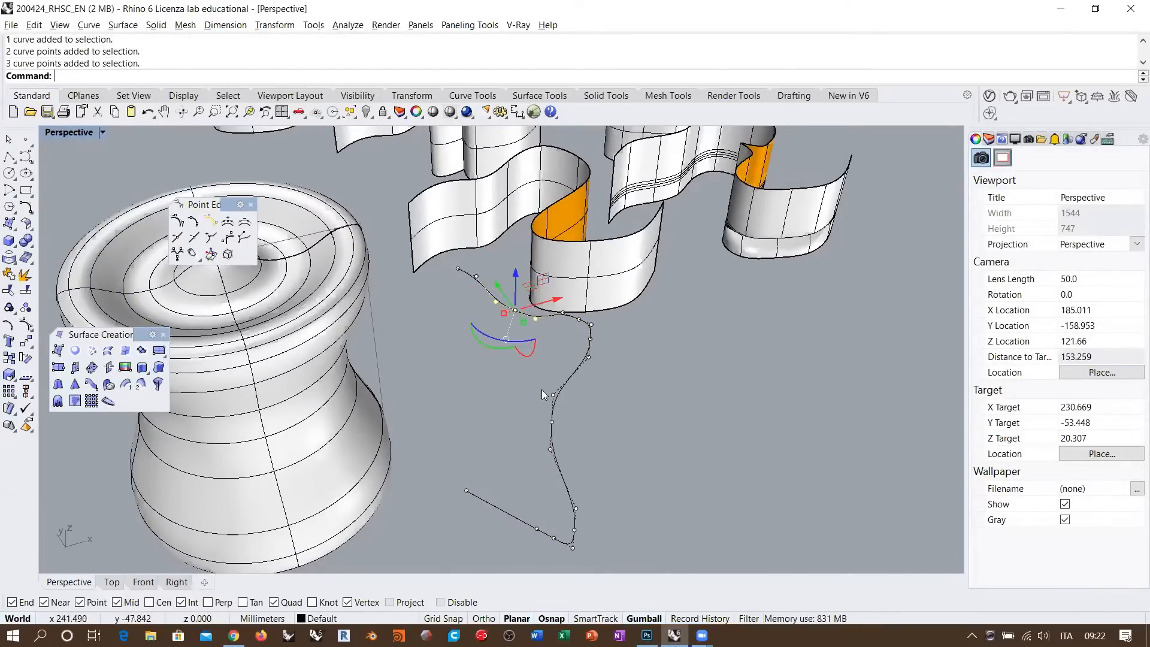
pyautogui.moveTo(545, 385); pyautogui.dragTo(565, 466)
pyautogui.click(668, 472)
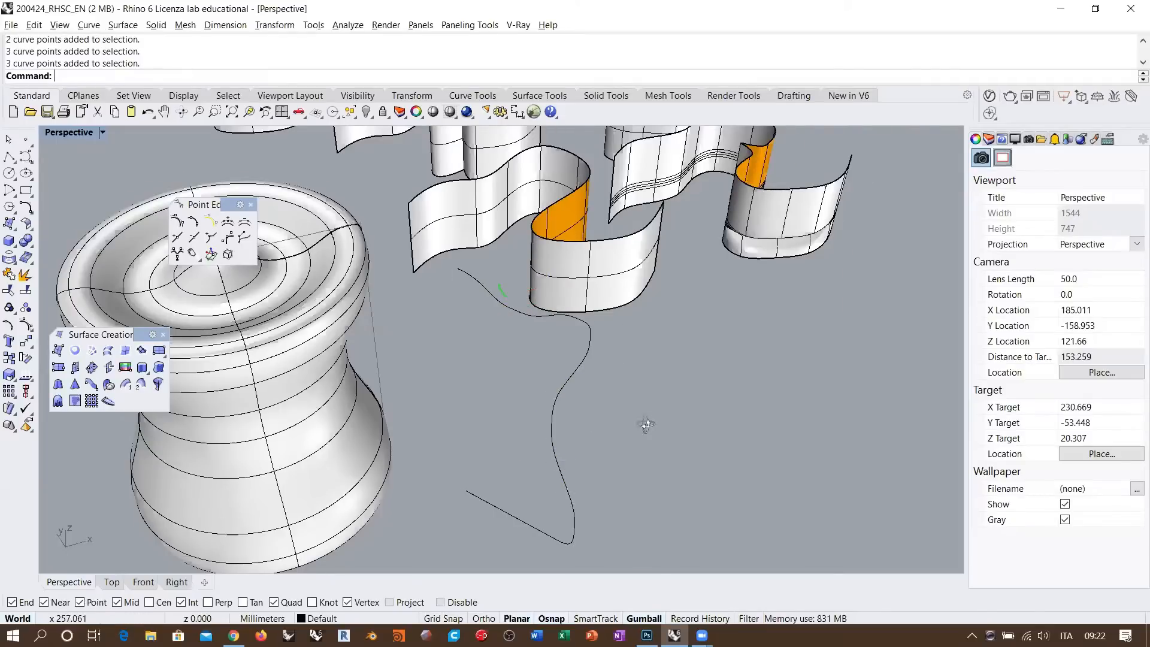
# - Delete the extracted profile curve
pyautogui.moveTo(645, 426); pyautogui.dragTo(554, 376, button='right')
pyautogui.click(543, 366)
pyautogui.press('Delete')
# - Turn on the control points of the revolved surface
pyautogui.scroll(-4, 606, 416)
pyautogui.scroll(4, 466, 373)
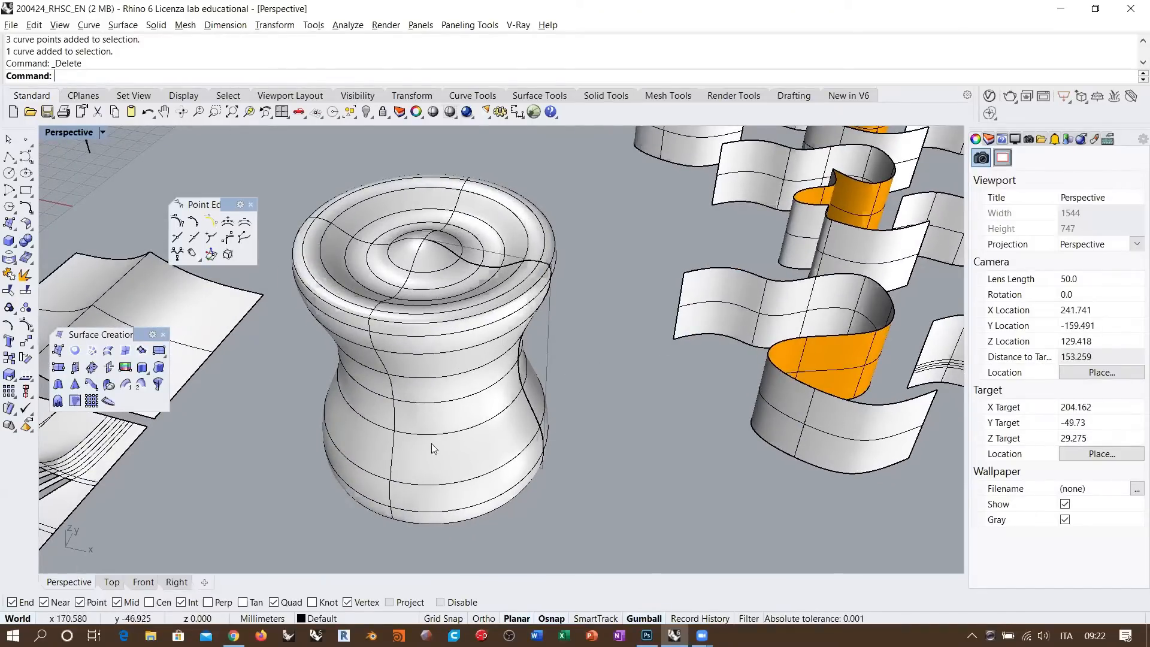
pyautogui.moveTo(434, 448); pyautogui.dragTo(584, 439, button='right')
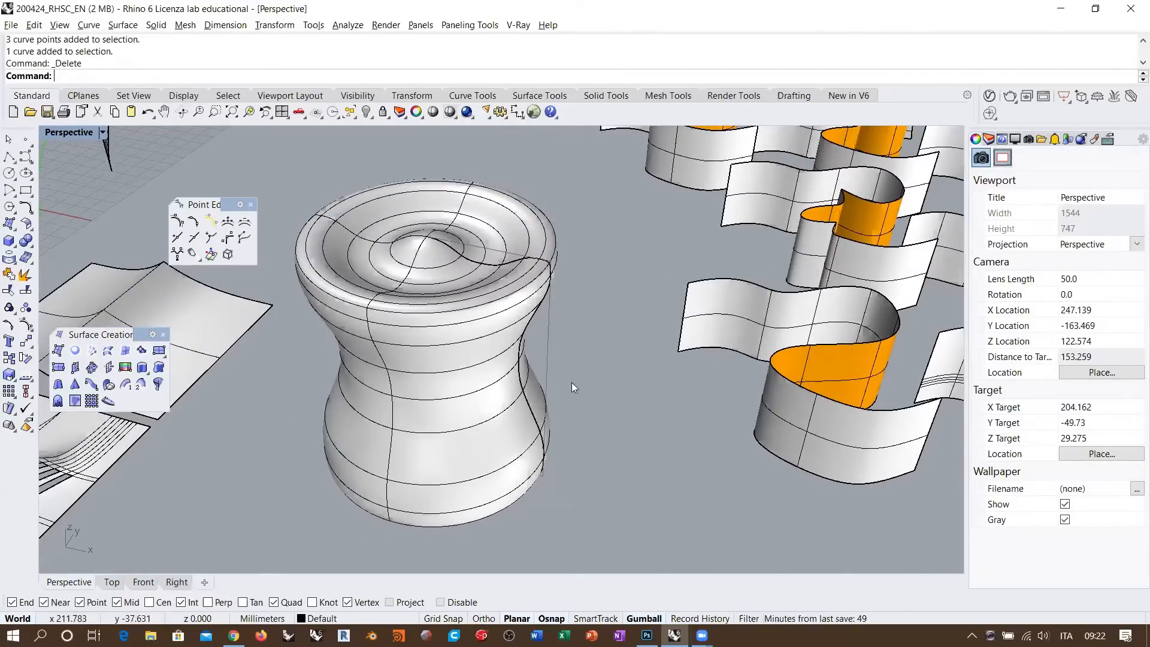
pyautogui.moveTo(520, 415)
pyautogui.mouseDown(button='right')
pyautogui.moveTo(424, 365)
pyautogui.moveTo(510, 391)
pyautogui.moveTo(497, 414)
pyautogui.mouseUp(button='right')
pyautogui.click(478, 400)
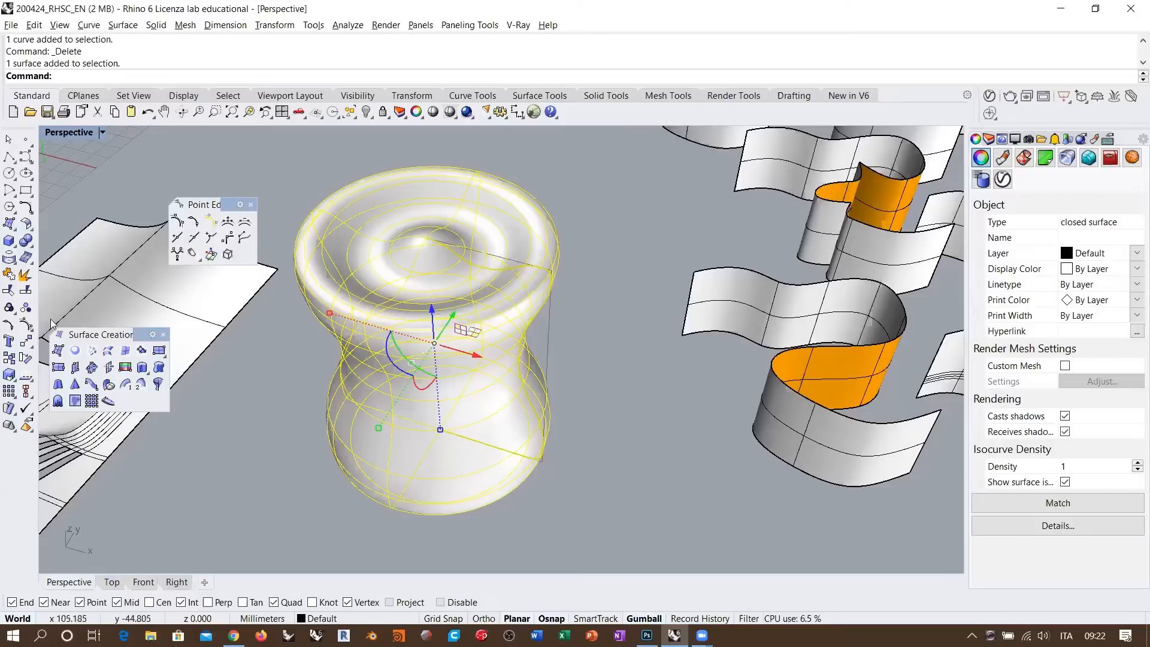
pyautogui.click(26, 326)
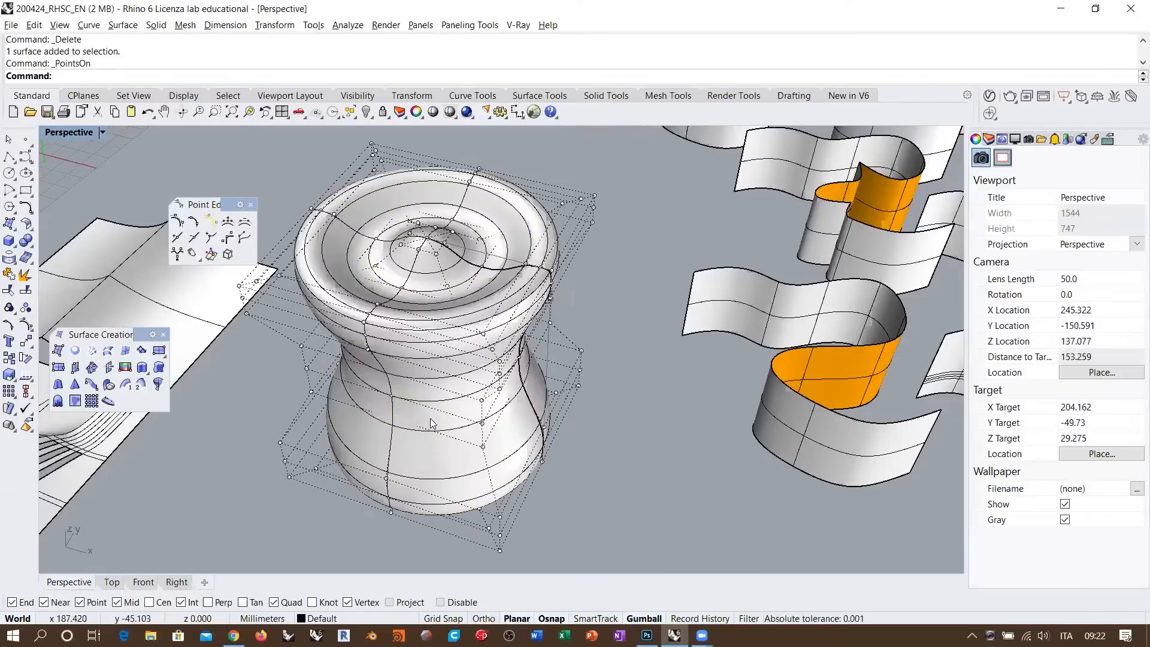
# - Examine the layout of the revolved surface's control points from above and from the side
pyautogui.moveTo(530, 370); pyautogui.dragTo(575, 511, button='right')
pyautogui.scroll(-6, 580, 439)
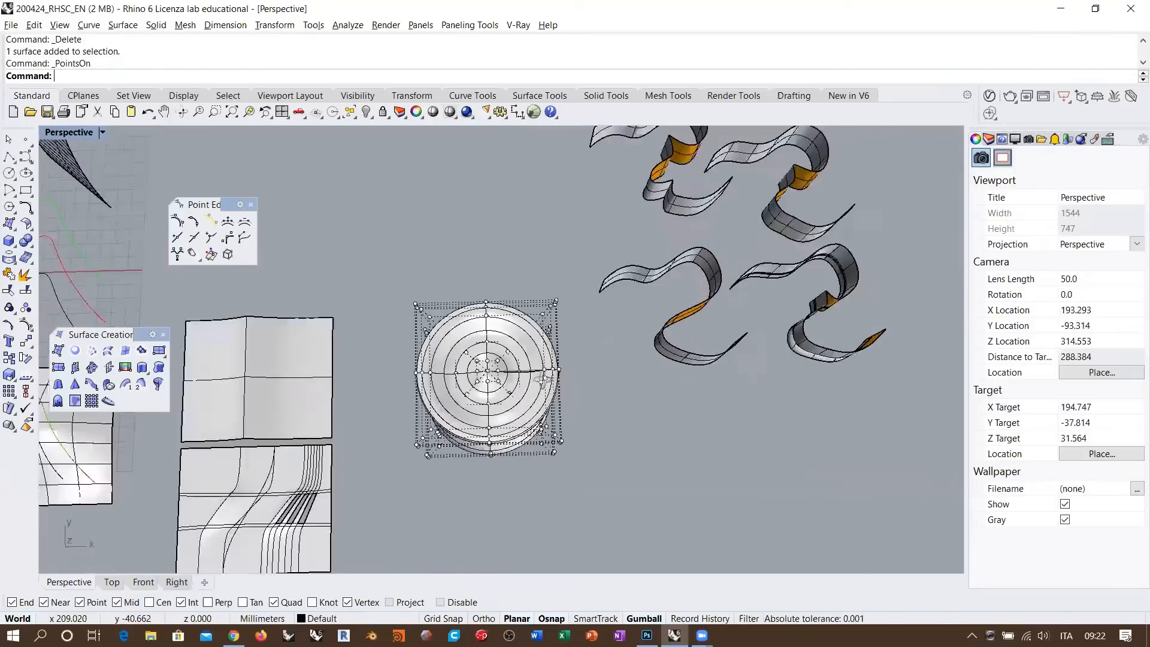
pyautogui.moveTo(543, 338); pyautogui.dragTo(545, 371, button='right')
pyautogui.moveTo(418, 439); pyautogui.dragTo(492, 295, button='right')
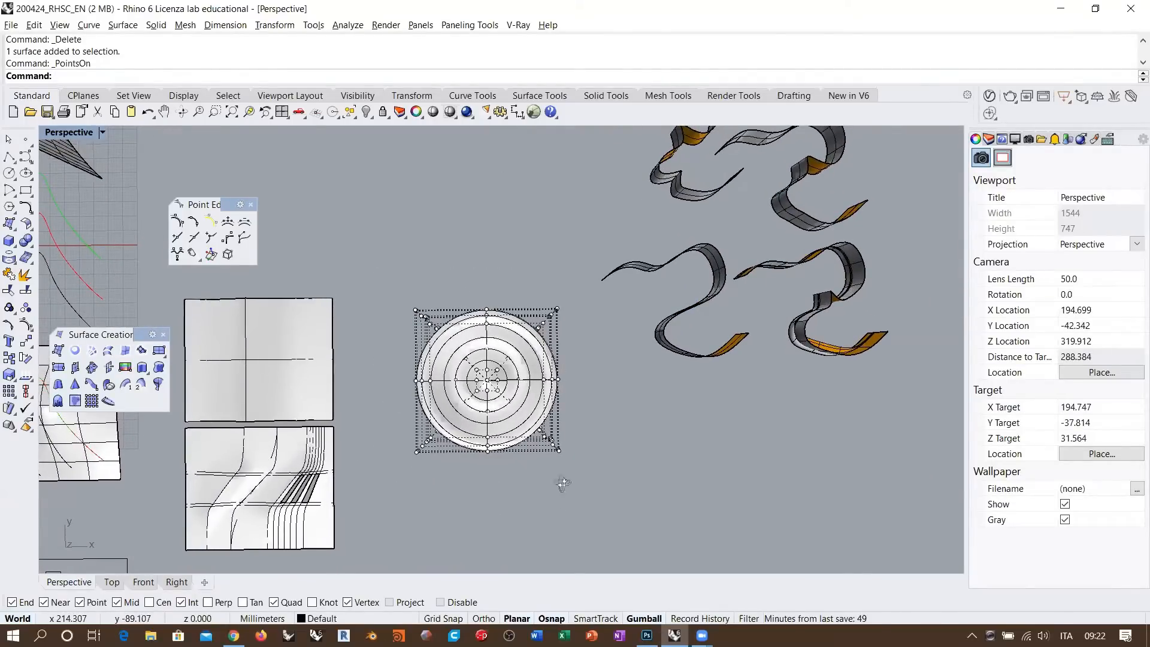
pyautogui.moveTo(563, 483); pyautogui.dragTo(548, 309, button='right')
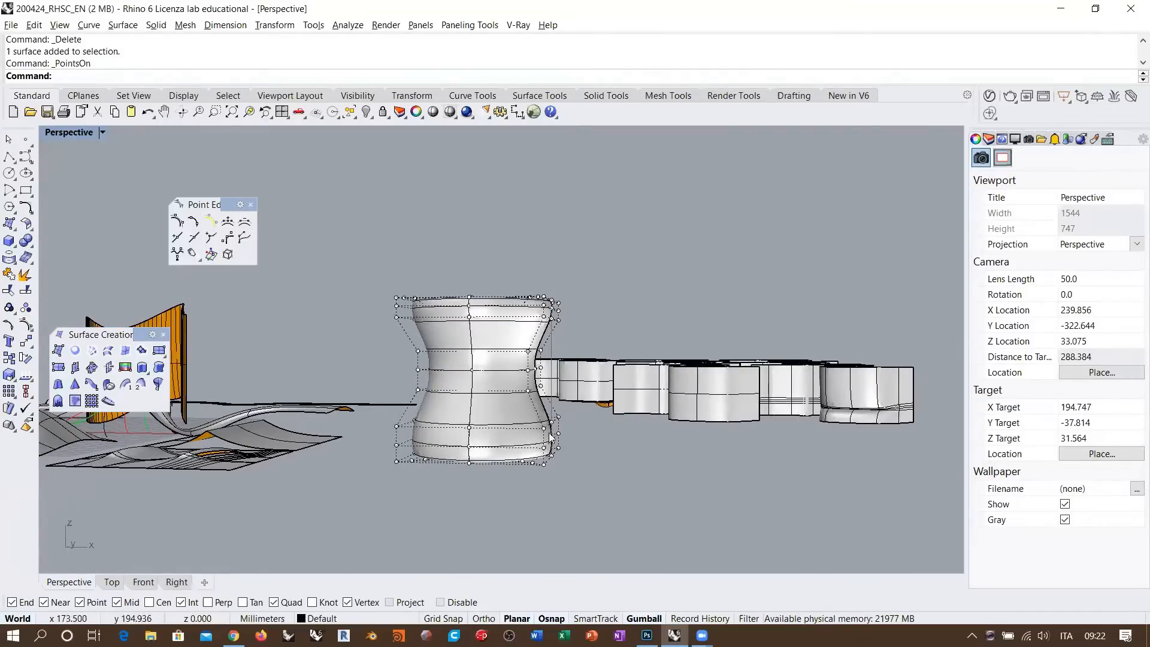
pyautogui.moveTo(556, 305); pyautogui.dragTo(555, 360, button='right')
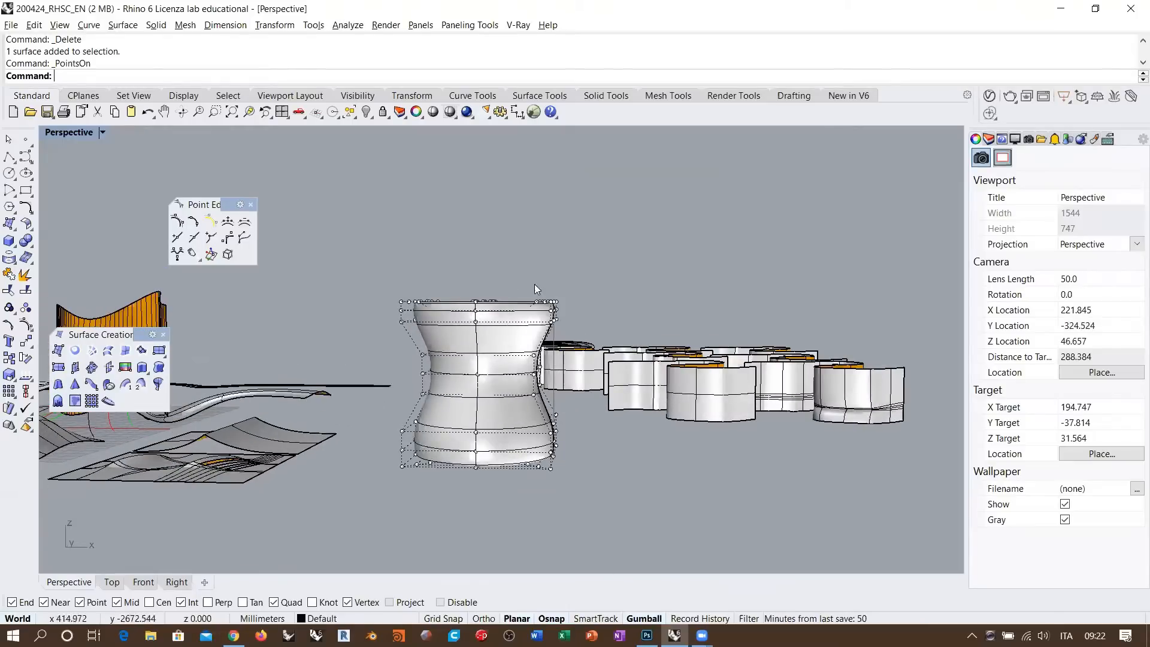
pyautogui.moveTo(551, 463); pyautogui.dragTo(471, 299, button='right')
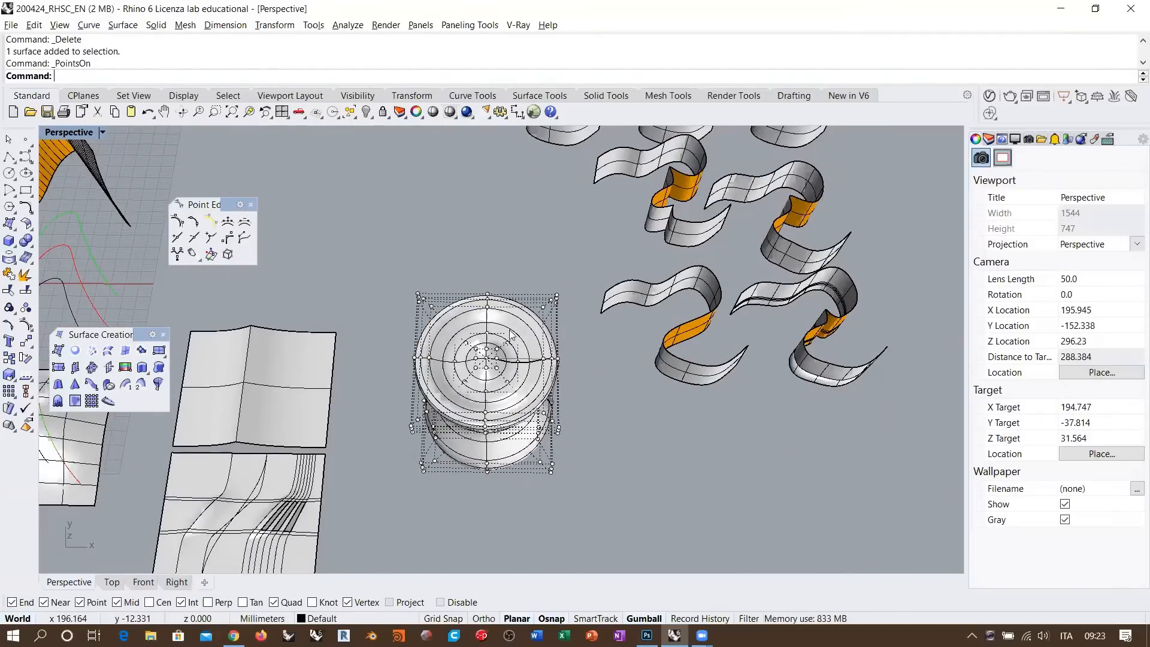
pyautogui.moveTo(596, 400); pyautogui.dragTo(497, 388, button='right')
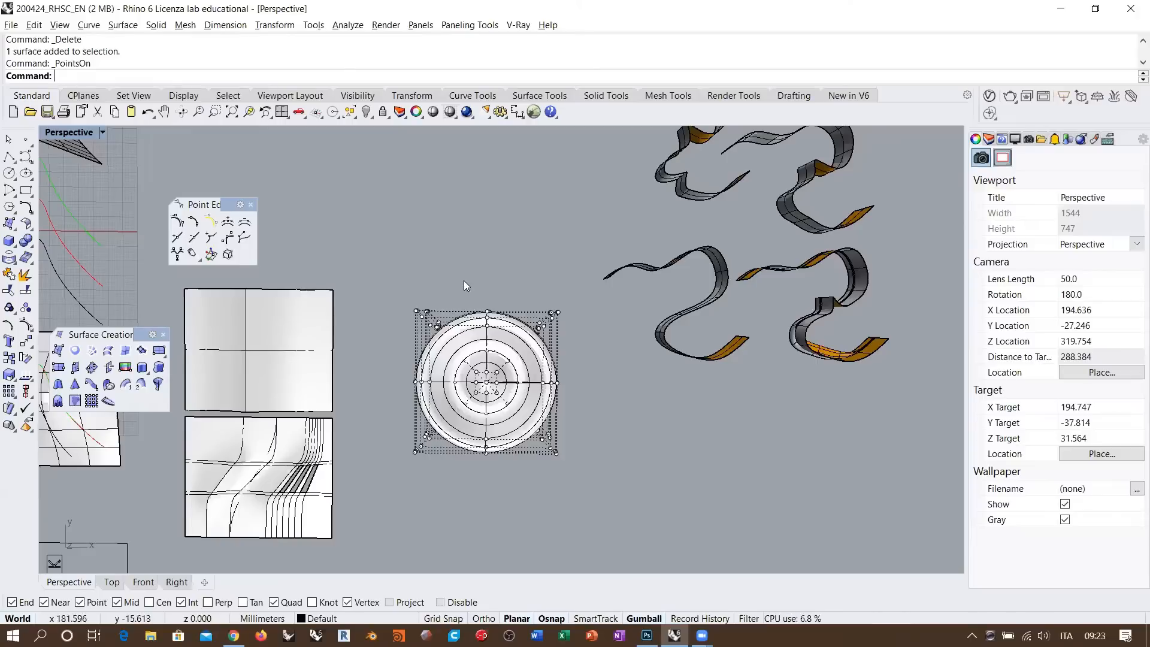
pyautogui.moveTo(471, 302)
pyautogui.mouseDown(button='right')
pyautogui.moveTo(480, 342)
pyautogui.moveTo(477, 306)
pyautogui.mouseUp(button='right')
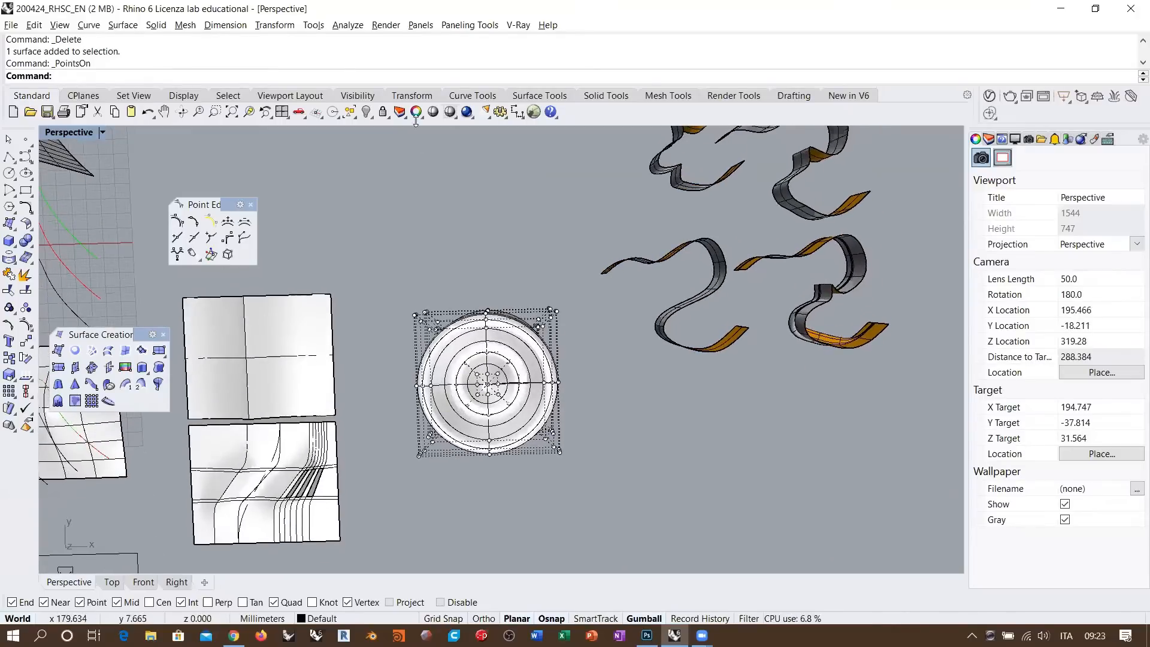
# - In a wireframe Top view, select the control points along the revolved surface's two central axes, scale them inward, and restore the shaded perspective
pyautogui.rightClick(451, 114)
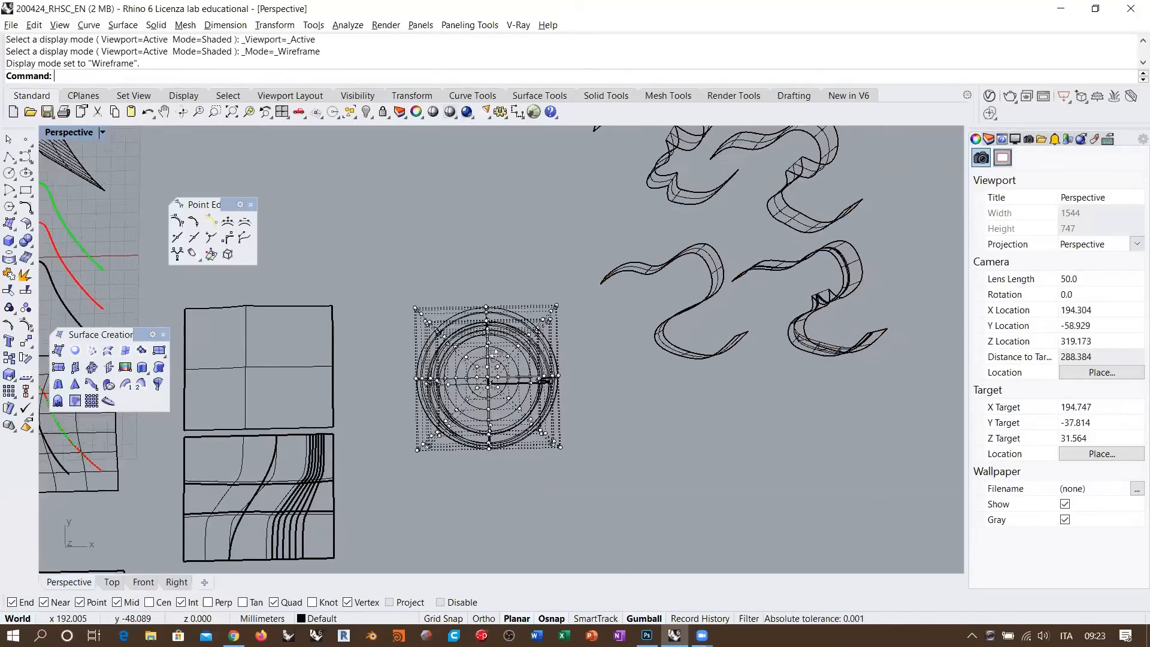
pyautogui.click(112, 581)
pyautogui.scroll(5, 419, 367)
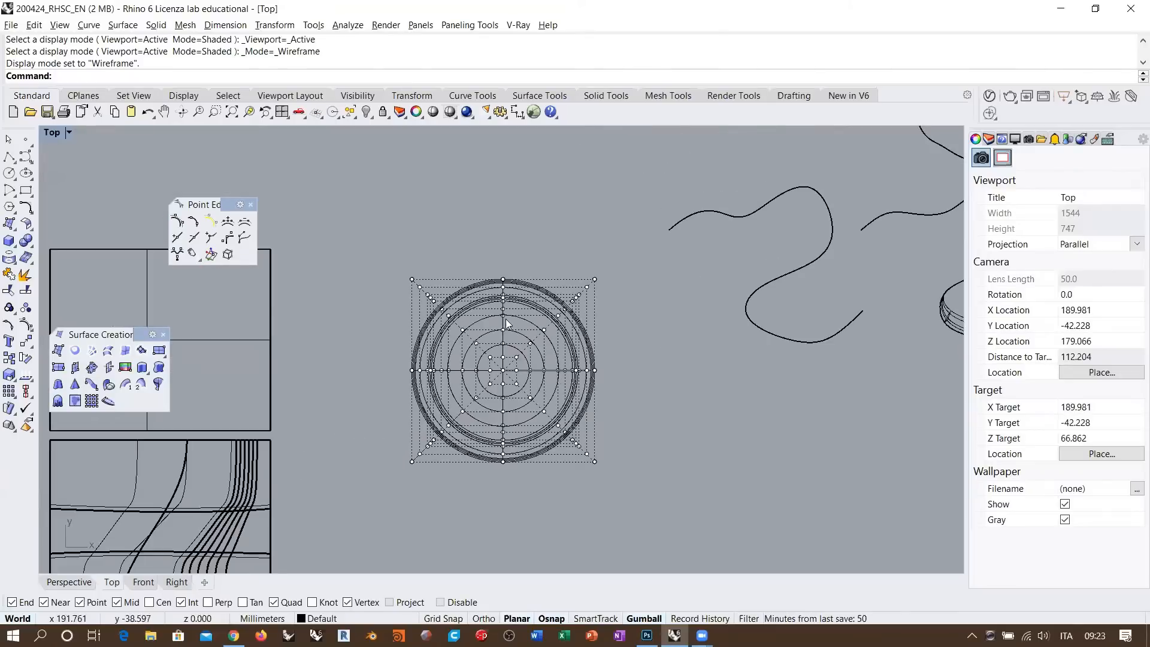
pyautogui.moveTo(498, 254); pyautogui.dragTo(506, 483)
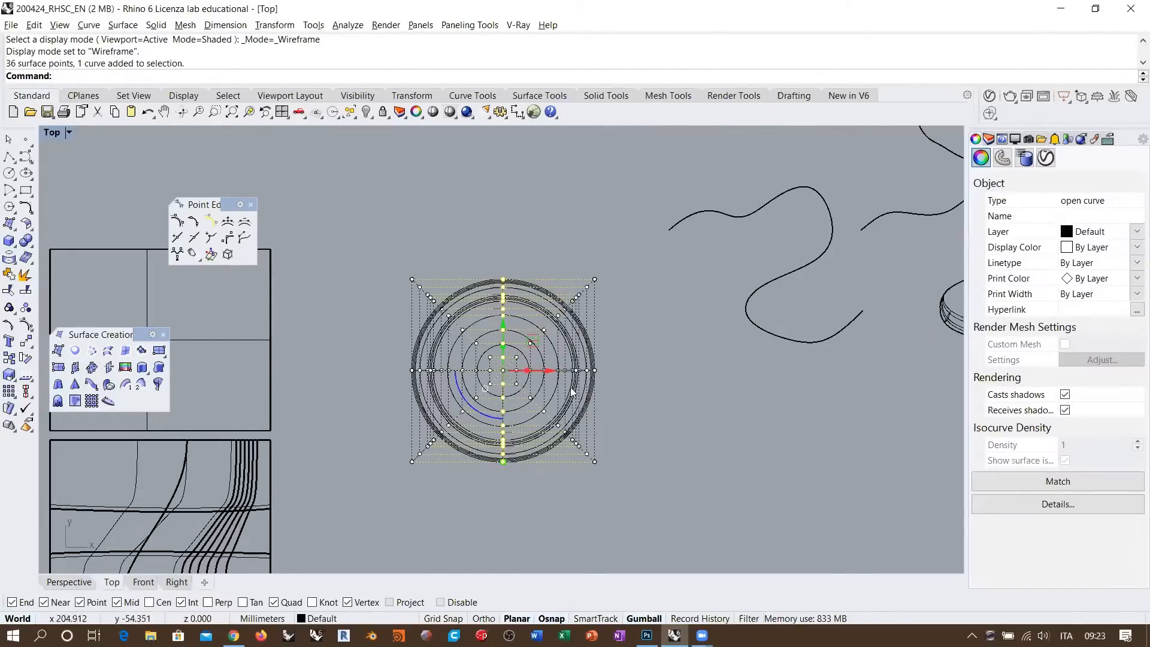
pyautogui.keyDown('shift'); pyautogui.moveTo(460, 374); pyautogui.dragTo(632, 375); pyautogui.keyUp('shift')
pyautogui.click(73, 580)
pyautogui.moveTo(434, 483); pyautogui.dragTo(419, 384, button='right')
pyautogui.keyDown('shift'); pyautogui.moveTo(419, 388); pyautogui.dragTo(450, 388); pyautogui.keyUp('shift')
pyautogui.click(640, 470)
pyautogui.moveTo(640, 470); pyautogui.dragTo(473, 354, button='right')
pyautogui.click(450, 112)
pyautogui.scroll(14, 474, 353)
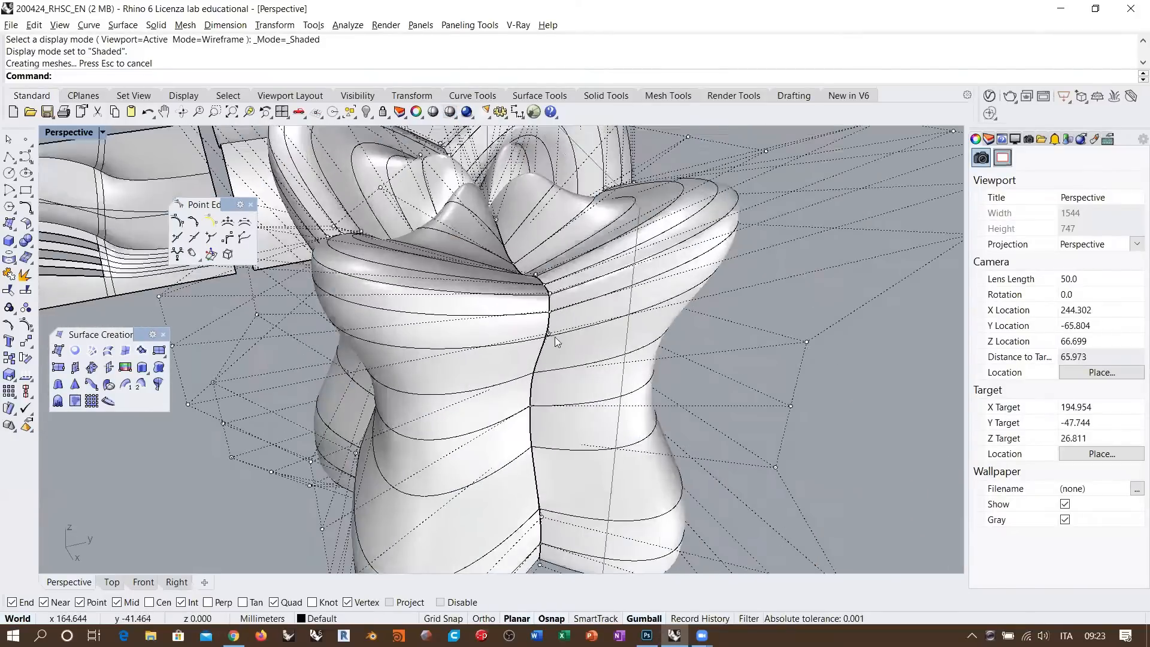
# - Inspect the creases along the folds of the deformed surface, hiding its control points for a clear view
pyautogui.moveTo(557, 340); pyautogui.dragTo(521, 368, button='right')
pyautogui.scroll(-4, 449, 287)
pyautogui.moveTo(521, 368); pyautogui.dragTo(707, 378, button='right')
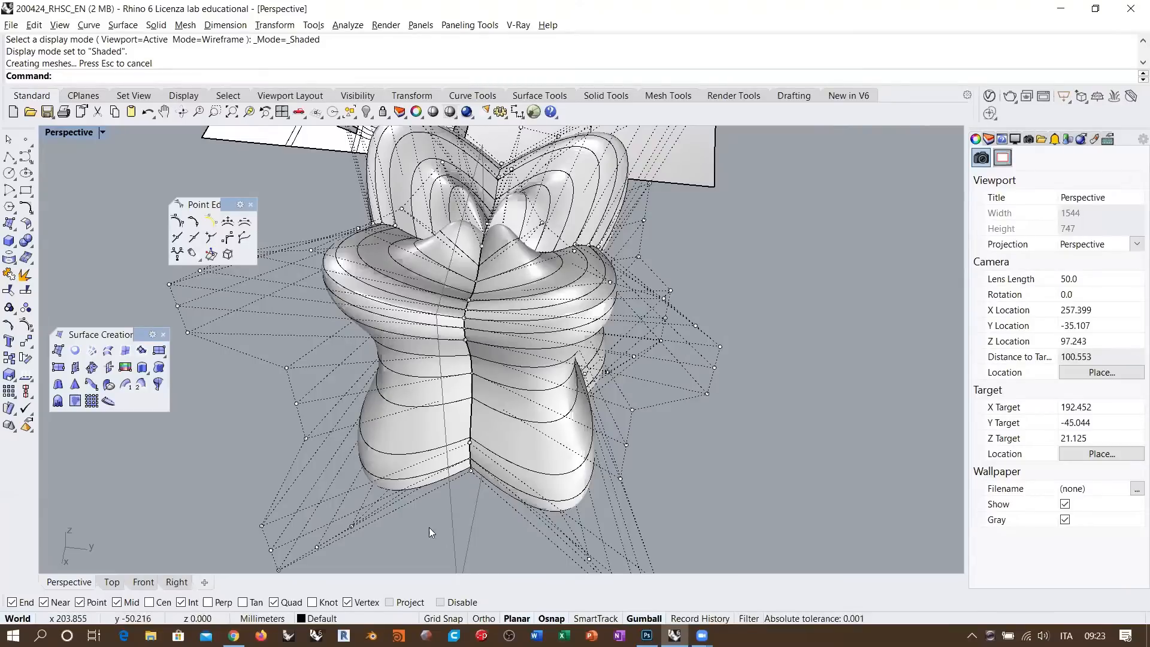
pyautogui.press('Escape')
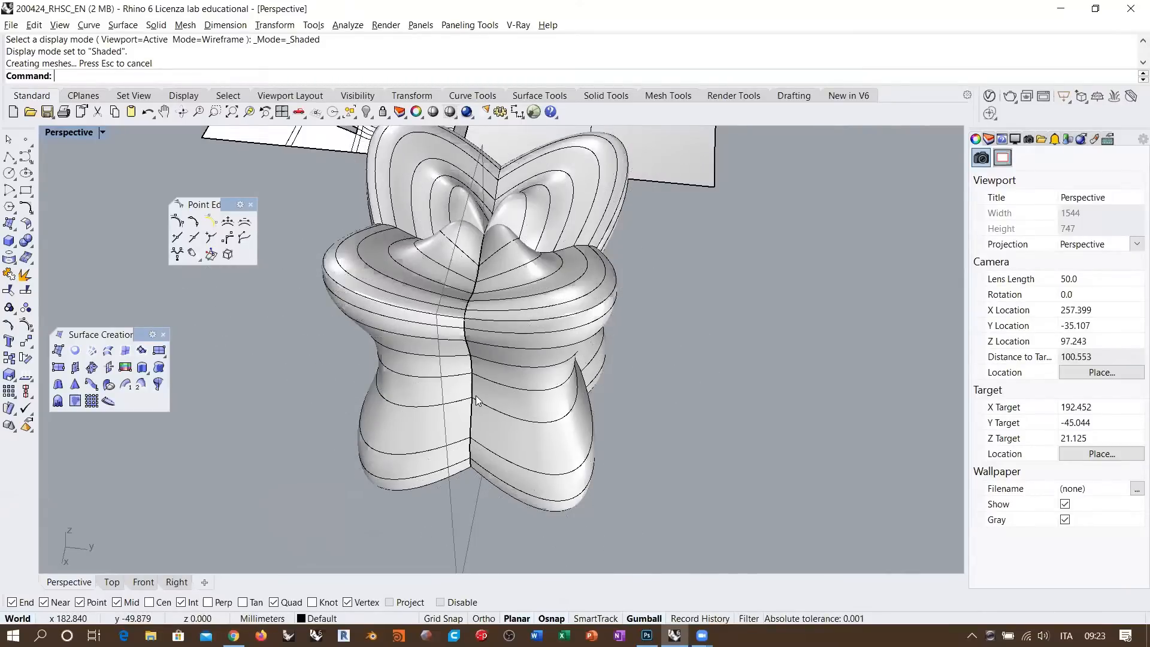
pyautogui.moveTo(384, 355); pyautogui.dragTo(494, 252, button='right')
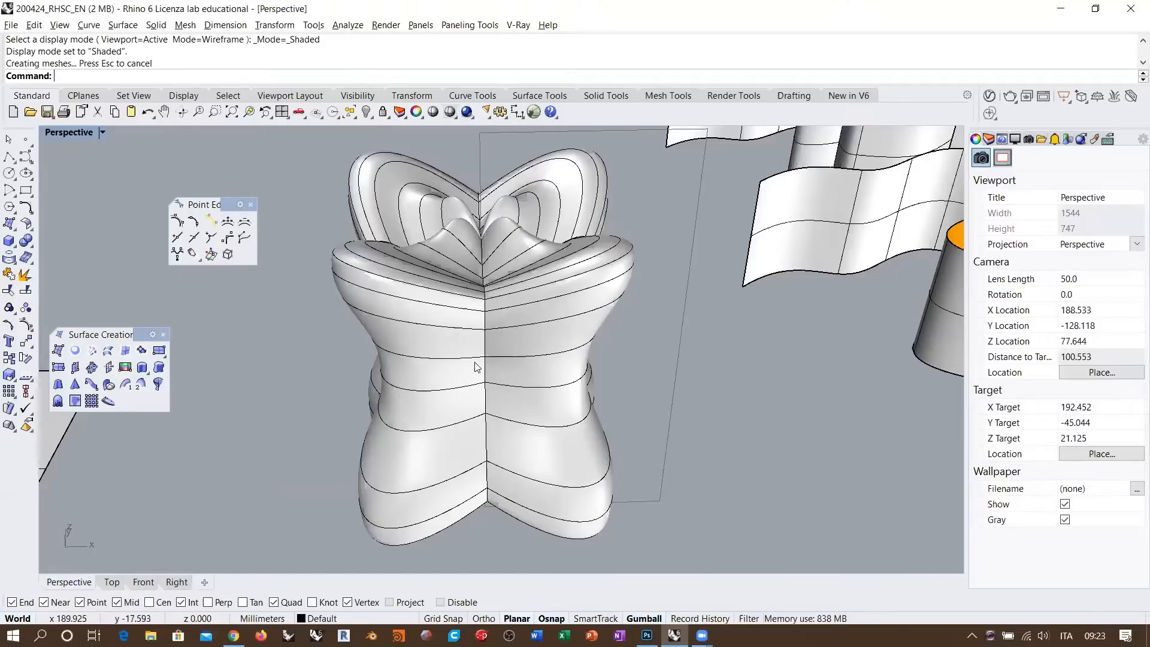
# - Draw a circle by centre and radius on the empty ground beside the deformed surface and select it
pyautogui.scroll(-8, 441, 305)
pyautogui.moveTo(436, 263); pyautogui.dragTo(424, 322, button='right')
pyautogui.keyDown('shift'); pyautogui.moveTo(424, 322); pyautogui.dragTo(354, 293, button='right'); pyautogui.keyUp('shift')
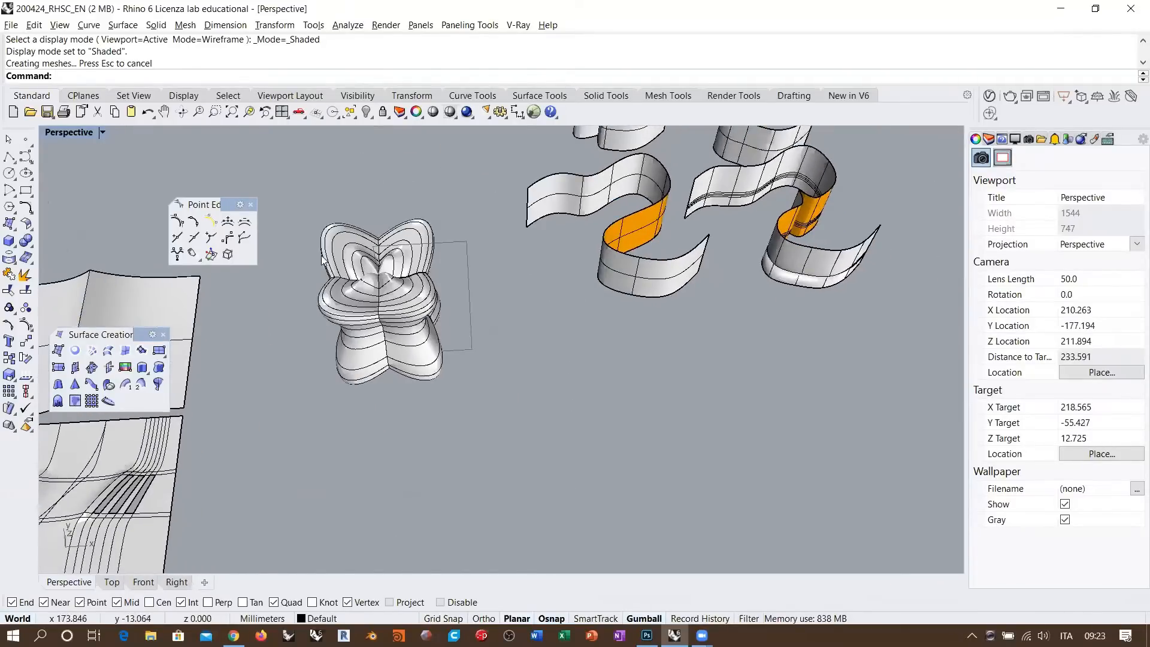
pyautogui.click(8, 173)
pyautogui.click(583, 420)
pyautogui.click(644, 419)
pyautogui.click(572, 476)
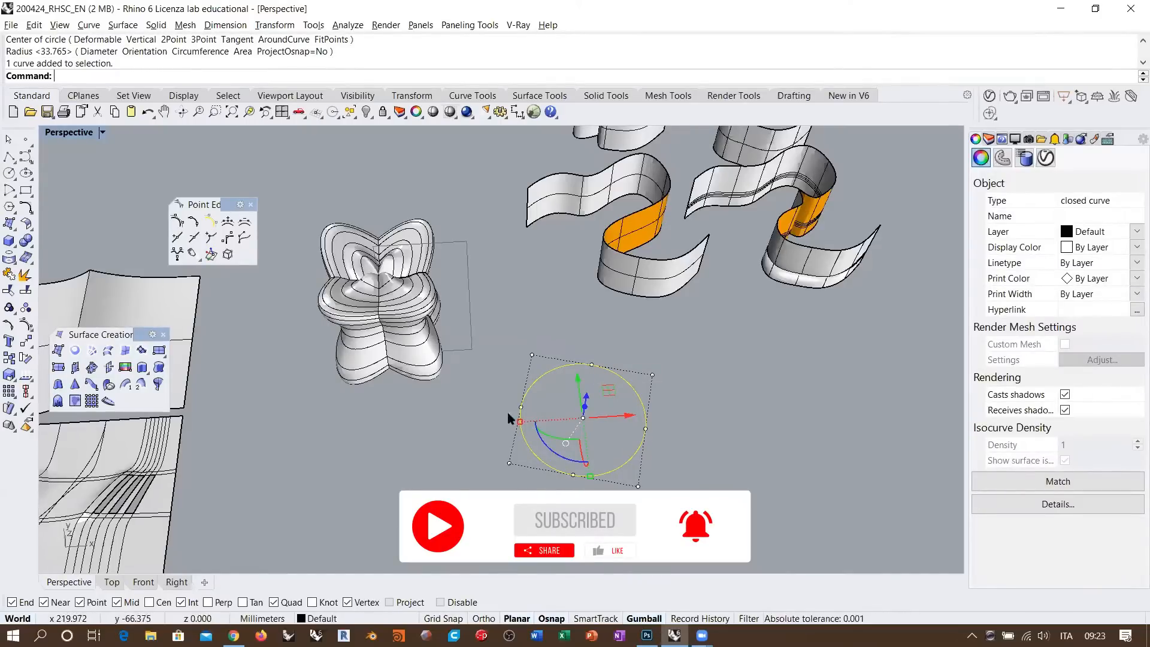
# - Take a closer look at the example circle and delete it
pyautogui.keyDown('shift'); pyautogui.moveTo(429, 385); pyautogui.dragTo(431, 391, button='right'); pyautogui.keyUp('shift')
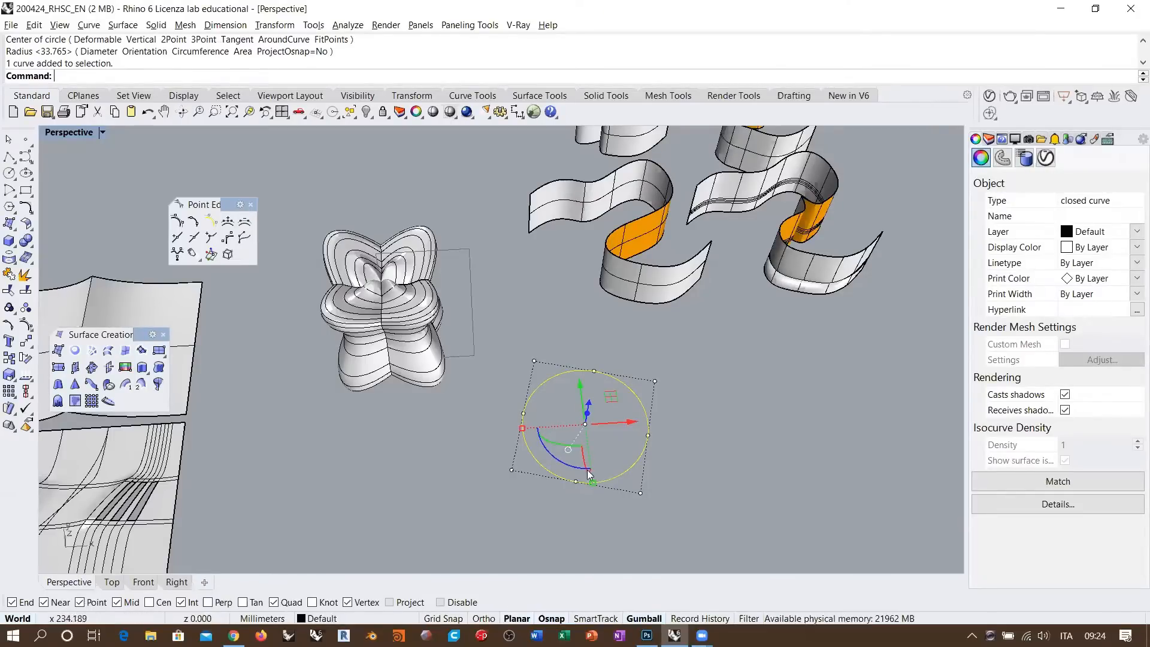
pyautogui.scroll(4, 596, 450)
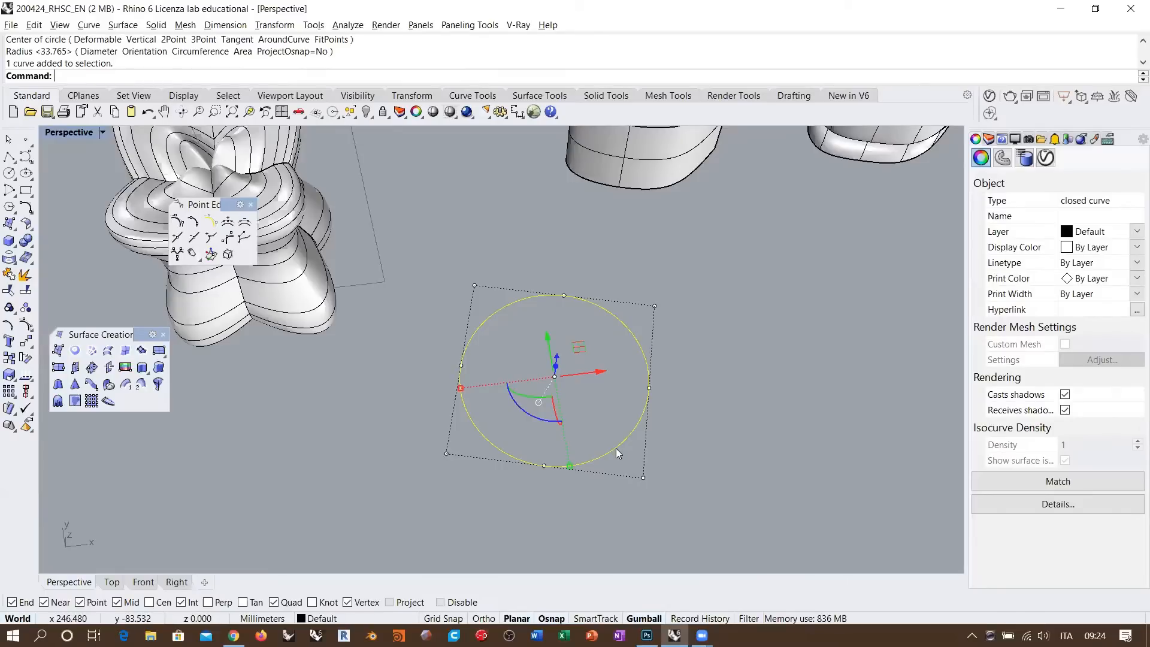
pyautogui.moveTo(631, 457); pyautogui.dragTo(563, 383)
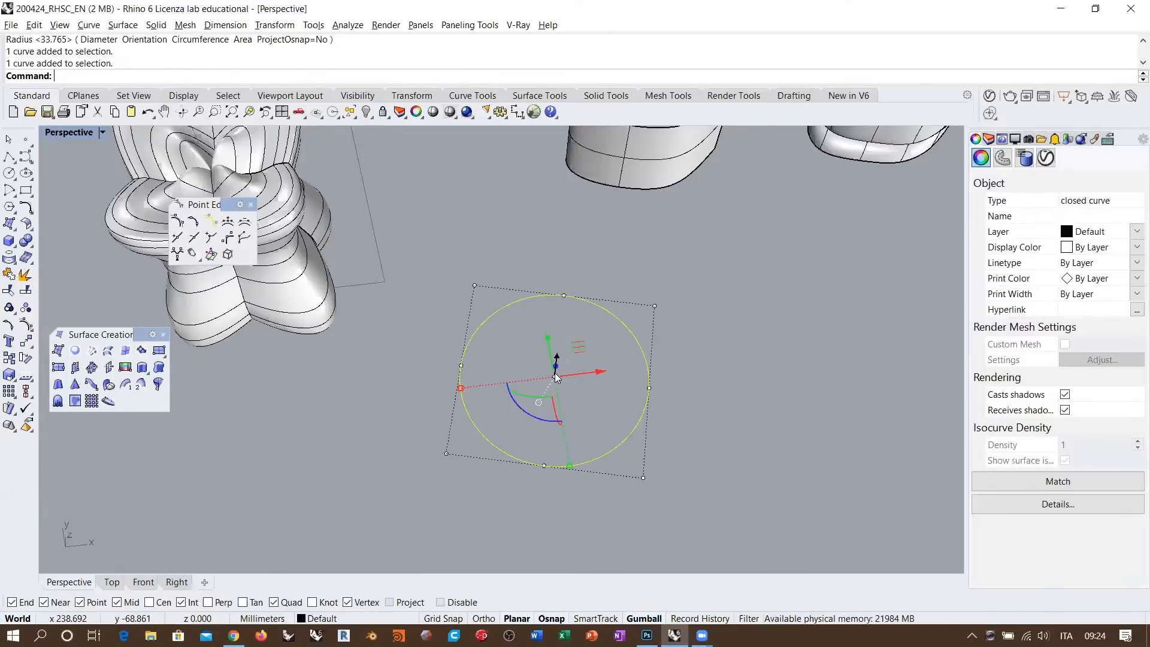
pyautogui.press('Delete')
# - Examine the deformed surface from all sides, comparing its sharp creases with the smooth lobes between them
pyautogui.keyDown('shift'); pyautogui.moveTo(366, 311); pyautogui.dragTo(575, 419, button='right'); pyautogui.keyUp('shift')
pyautogui.scroll(2, 498, 390)
pyautogui.moveTo(503, 383); pyautogui.dragTo(508, 312, button='right')
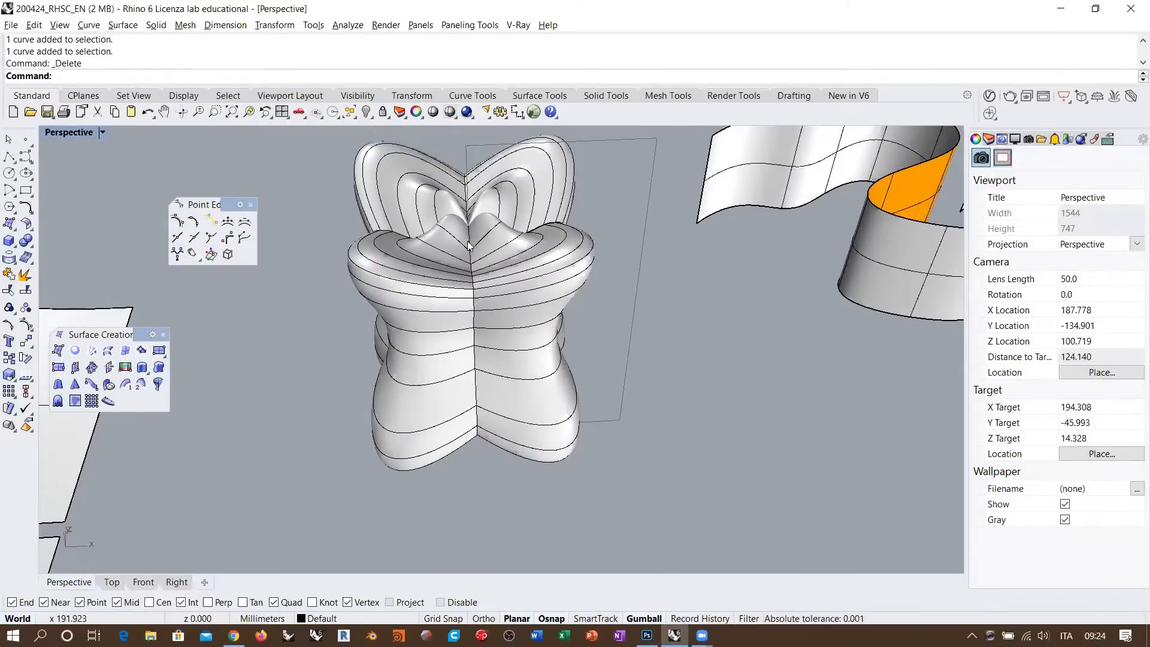
pyautogui.moveTo(487, 398); pyautogui.dragTo(504, 258, button='right')
pyautogui.moveTo(455, 358); pyautogui.dragTo(506, 229, button='right')
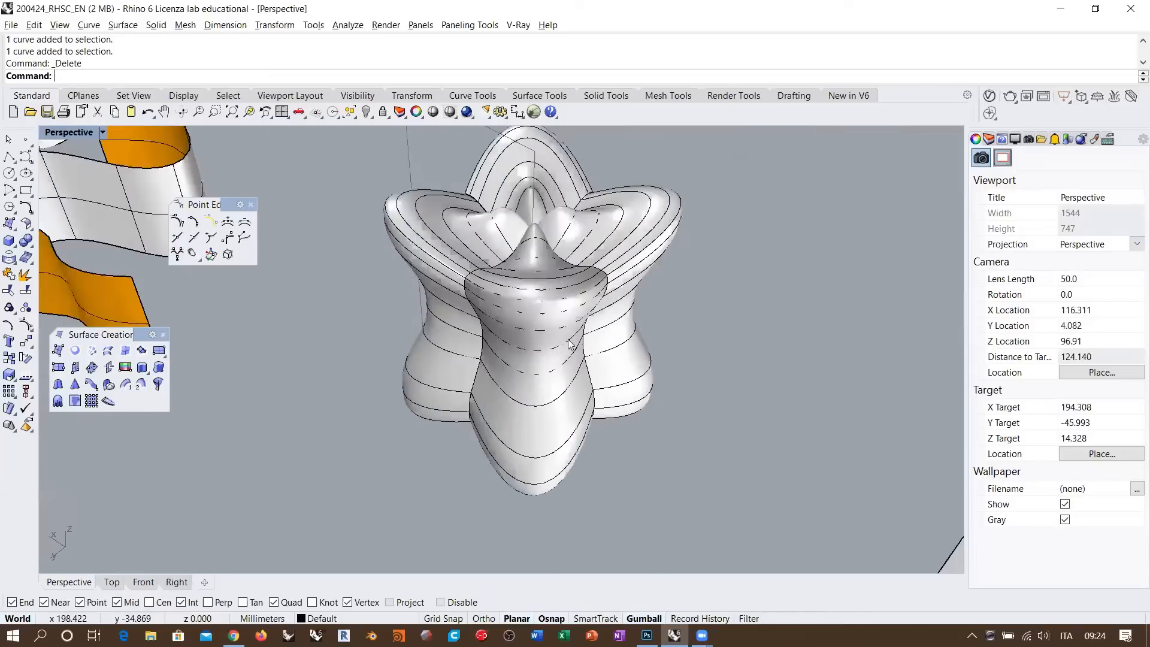
pyautogui.moveTo(684, 328); pyautogui.dragTo(617, 342, button='right')
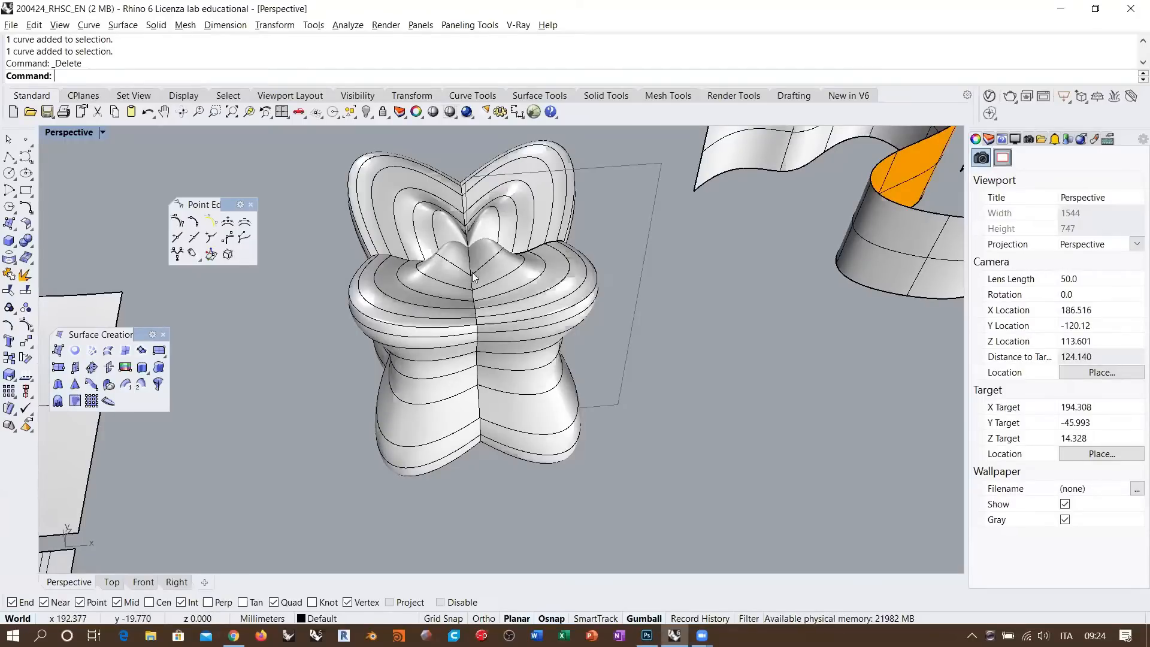
pyautogui.moveTo(484, 420); pyautogui.dragTo(485, 342, button='right')
pyautogui.moveTo(492, 401)
pyautogui.mouseDown(button='right')
pyautogui.moveTo(509, 352)
pyautogui.moveTo(477, 404)
pyautogui.mouseUp(button='right')
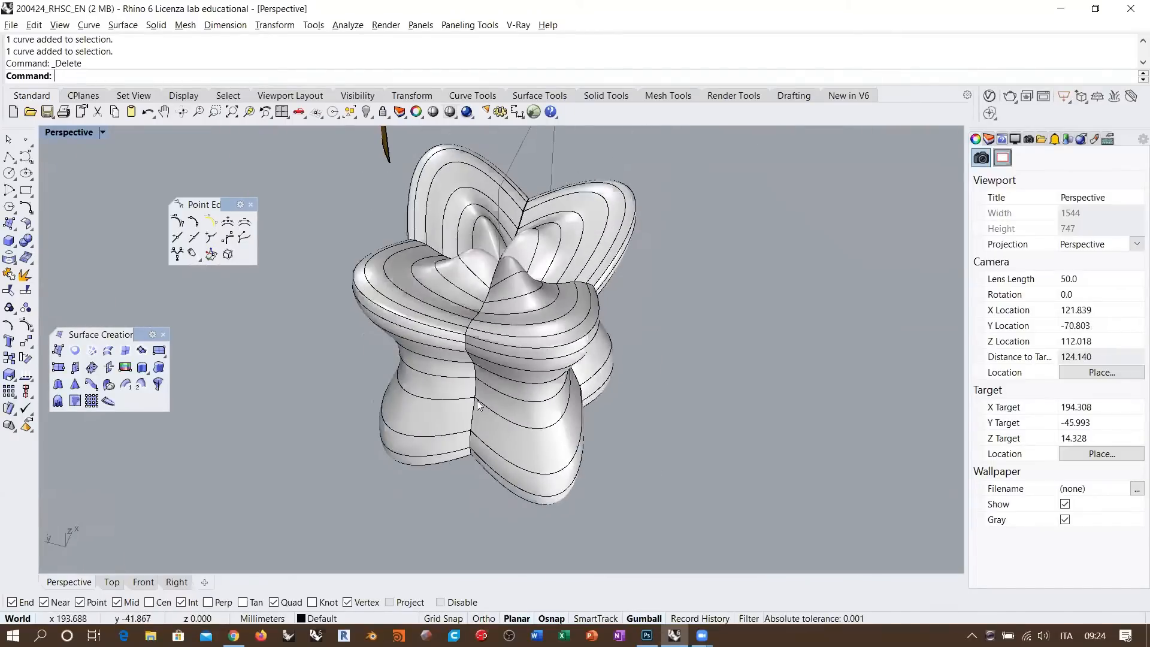
pyautogui.moveTo(628, 355); pyautogui.dragTo(477, 344, button='right')
pyautogui.scroll(-6, 478, 342)
pyautogui.moveTo(553, 336); pyautogui.dragTo(505, 303, button='right')
# - Undo the example circle and the inward scaling of the surface's control points, and hide the points
pyautogui.hotkey('ctrl', 'z')
pyautogui.hotkey('ctrl', 'z')
pyautogui.hotkey('ctrl', 'z')
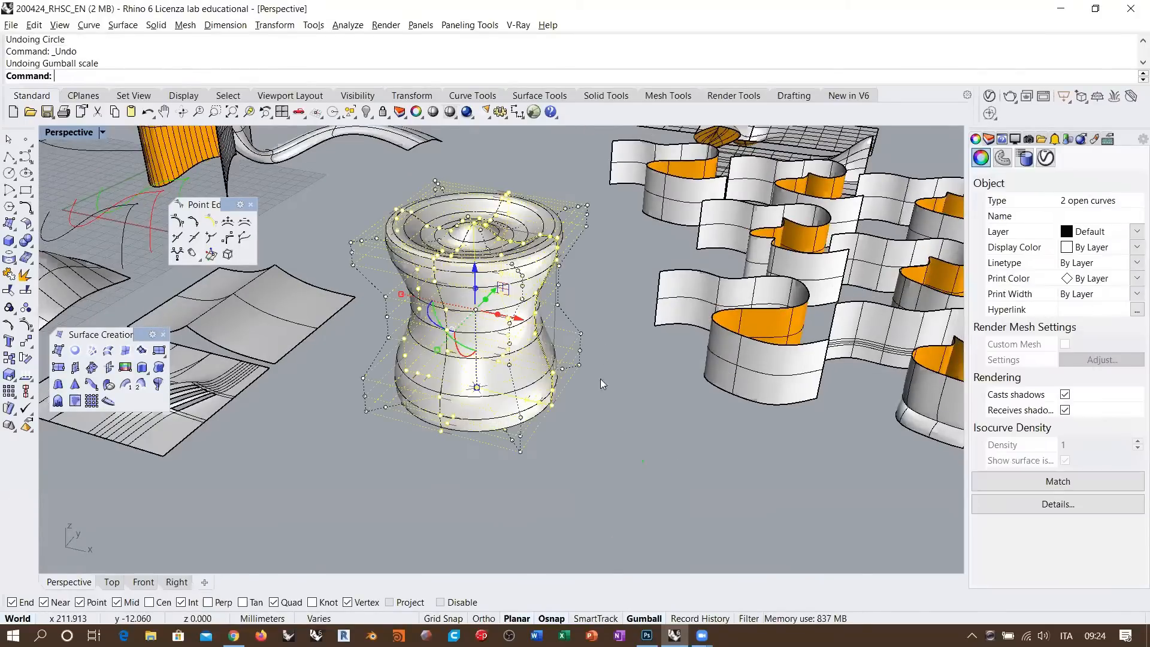
pyautogui.moveTo(565, 342); pyautogui.dragTo(472, 273, button='right')
pyautogui.press('Escape')
pyautogui.keyDown('shift'); pyautogui.moveTo(505, 335); pyautogui.dragTo(490, 375, button='right'); pyautogui.keyUp('shift')
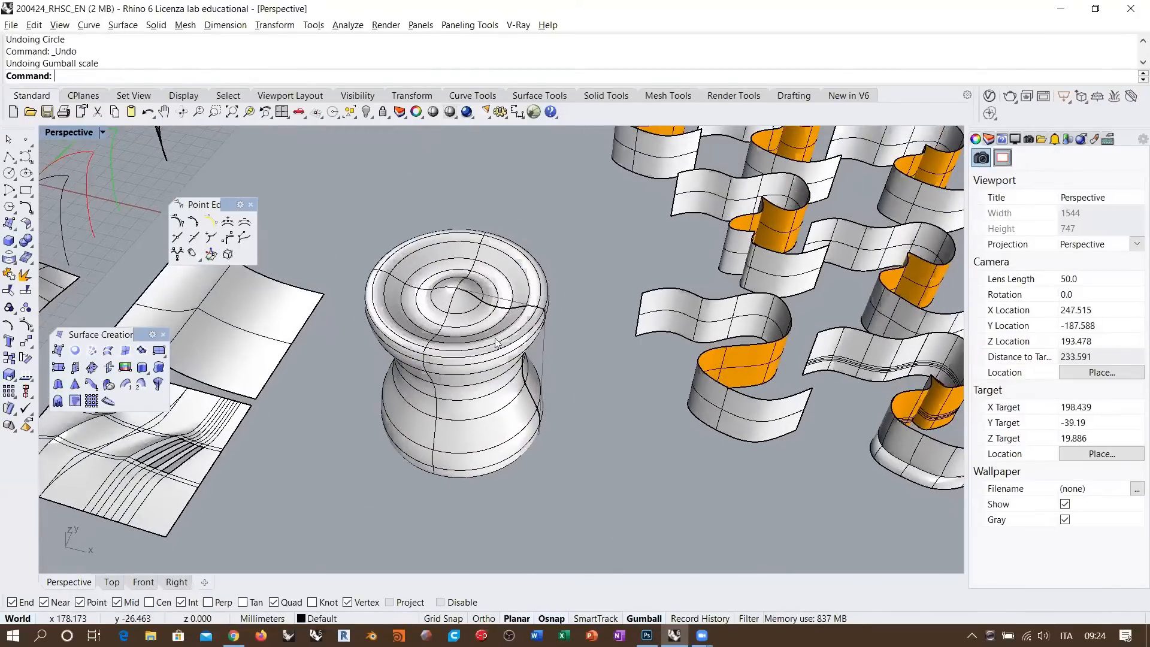
# - Select the restored revolved surface and turn on its control points
pyautogui.scroll(-4, 470, 308)
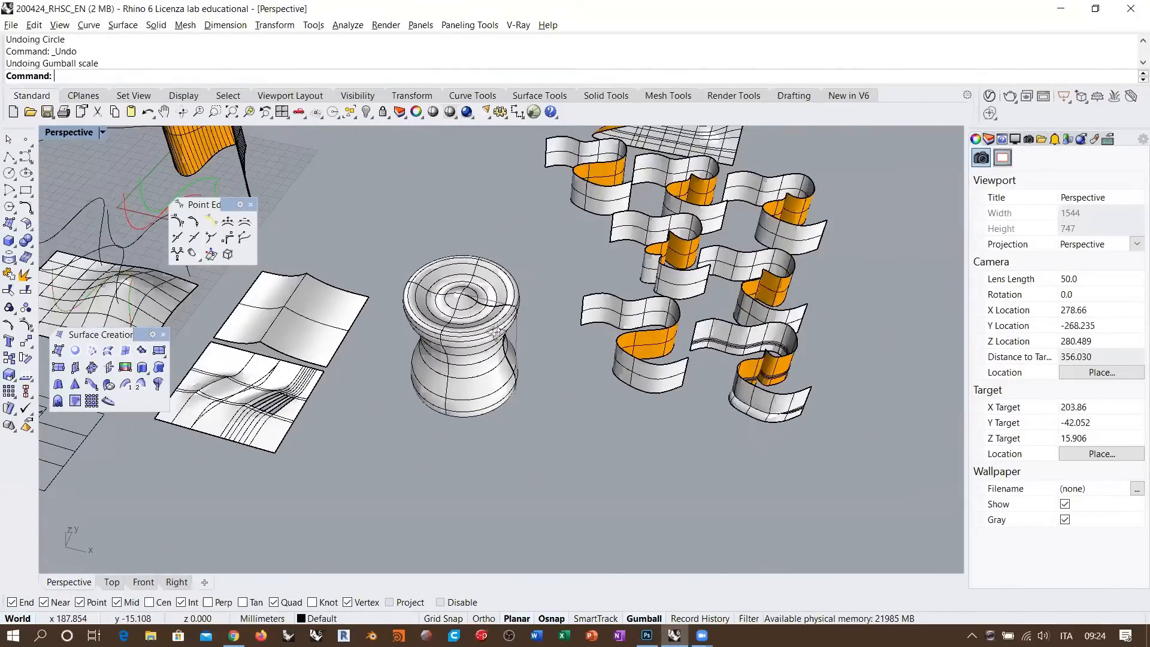
pyautogui.moveTo(488, 324); pyautogui.dragTo(410, 345, button='right')
pyautogui.click(515, 302)
pyautogui.moveTo(525, 376); pyautogui.dragTo(511, 290, button='right')
pyautogui.press('F10')
pyautogui.scroll(8, 521, 332)
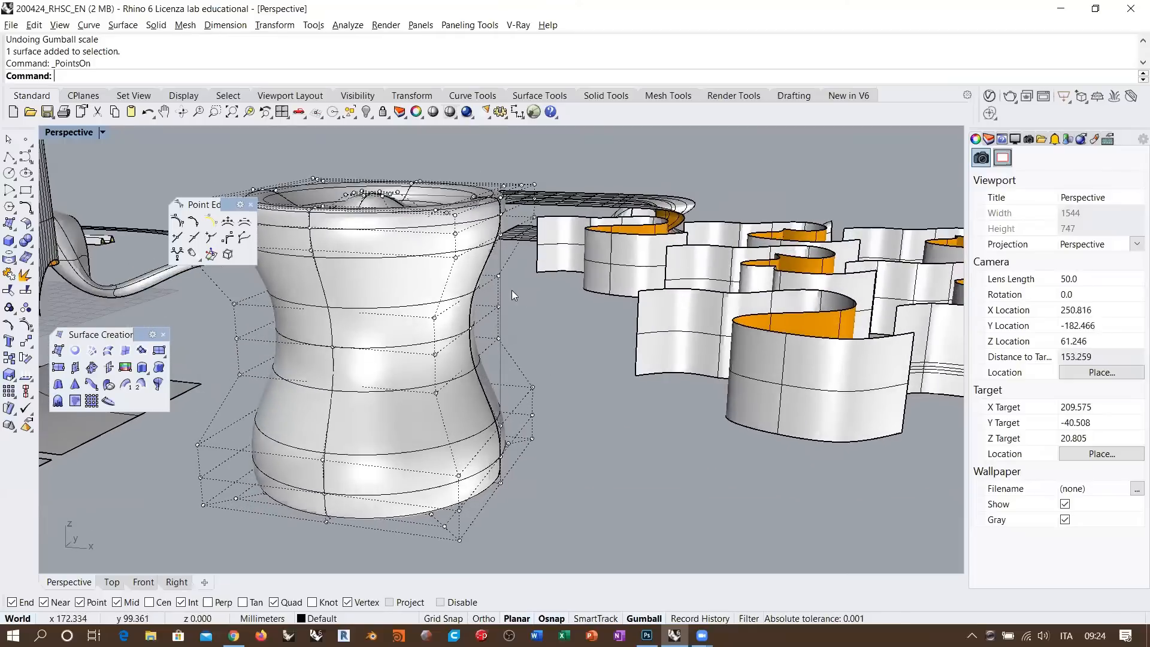
# - Isolate the revolved surface from the other objects and clear the selection
pyautogui.click(411, 269)
pyautogui.middleClick(477, 213)
pyautogui.click(502, 182)
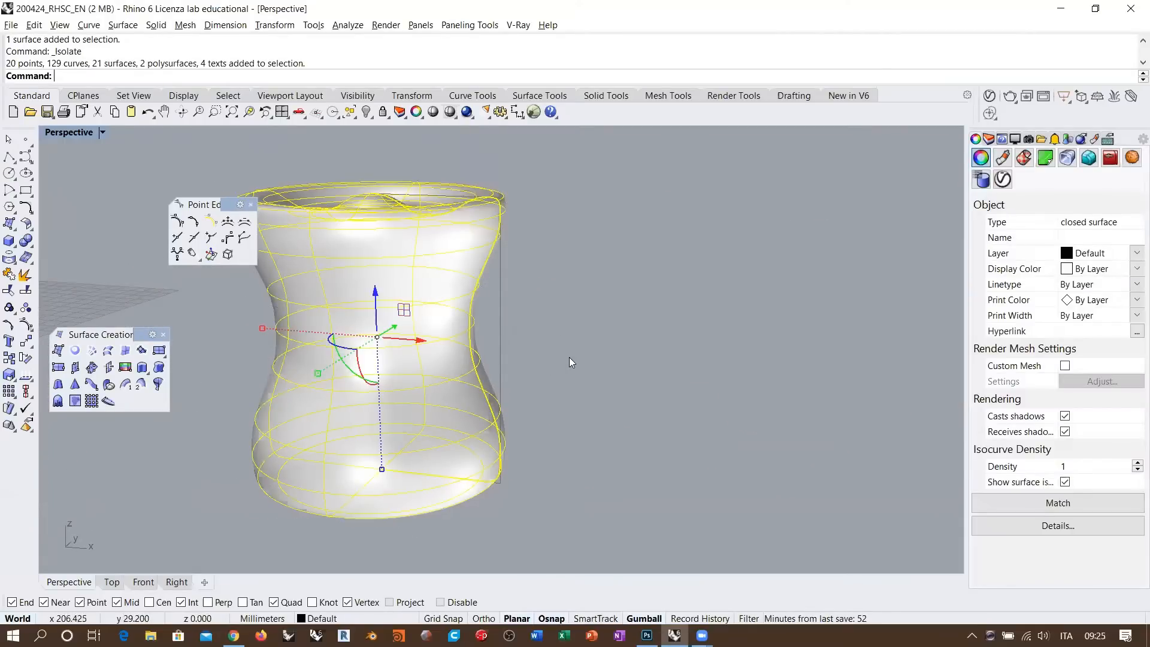
pyautogui.click(569, 357)
pyautogui.moveTo(521, 363); pyautogui.dragTo(584, 330, button='right')
# - Show the isolated surface in the Front view and turn on its control points
pyautogui.click(146, 585)
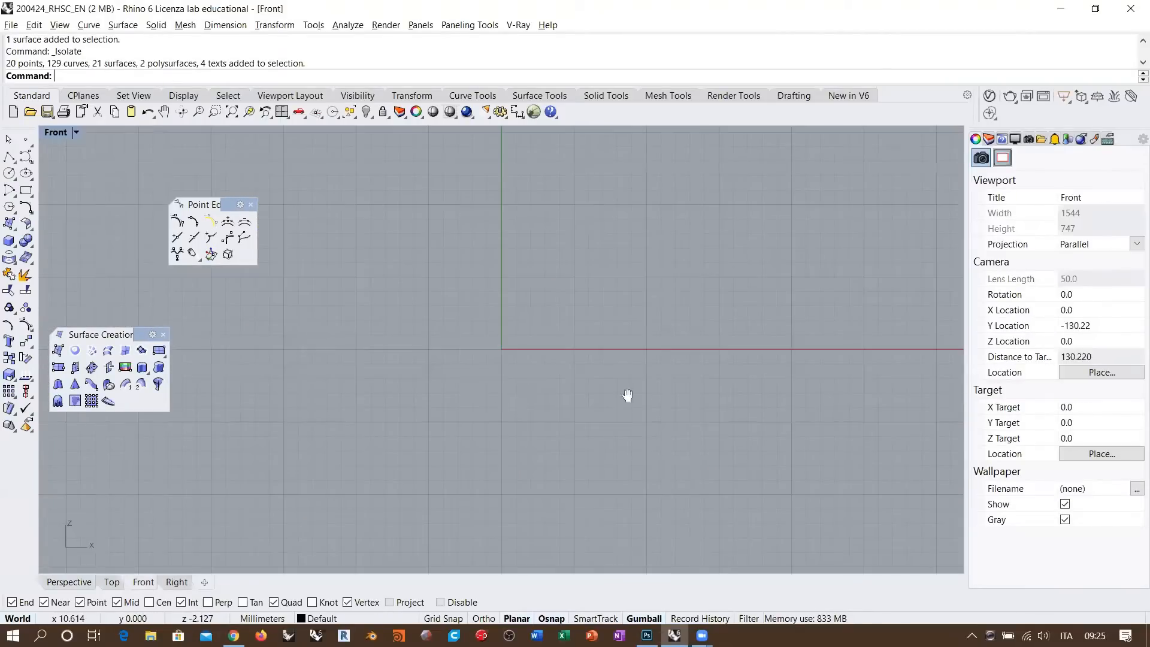
pyautogui.moveTo(626, 395); pyautogui.dragTo(402, 442, button='right')
pyautogui.scroll(-6, 402, 442)
pyautogui.moveTo(588, 398); pyautogui.dragTo(304, 401, button='right')
pyautogui.scroll(8, 708, 361)
pyautogui.click(721, 306)
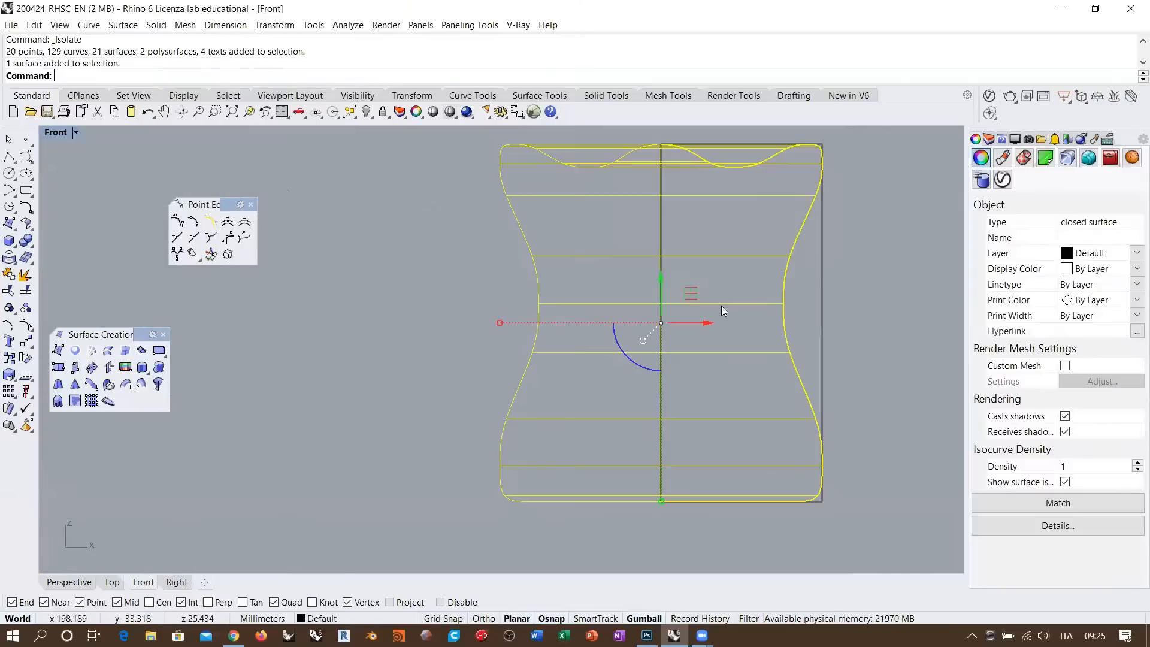
pyautogui.press('F10')
pyautogui.moveTo(767, 368); pyautogui.dragTo(626, 368, button='right')
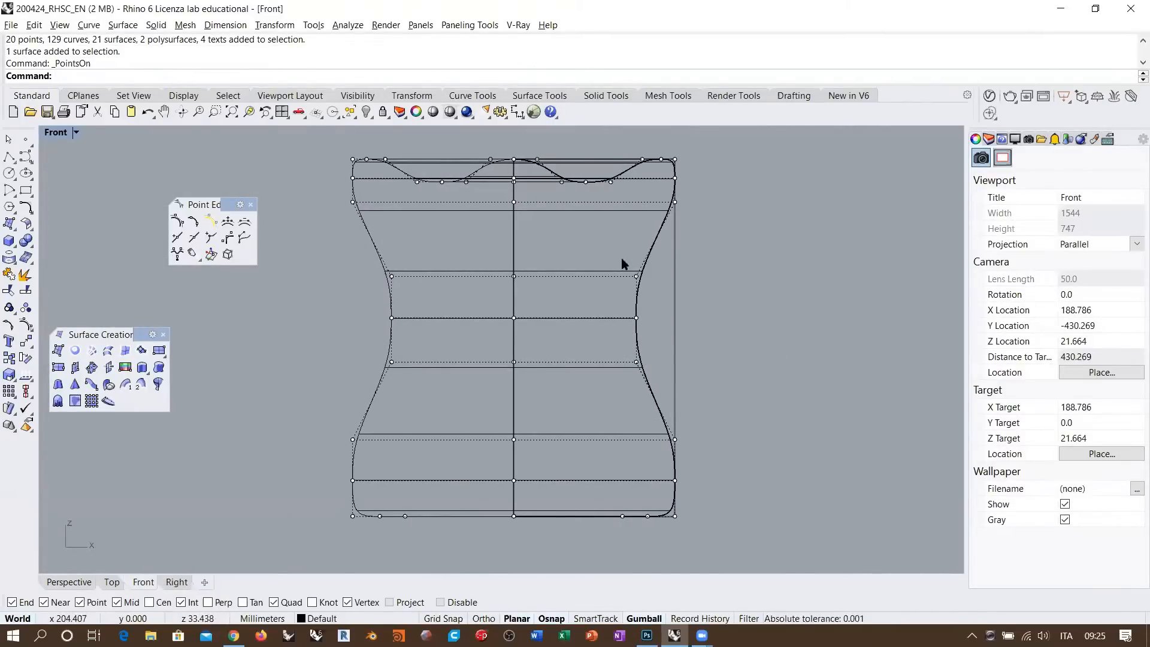
# - Move the control points at the waist on the positive X side inward along X and check the shape in perspective
pyautogui.moveTo(623, 252); pyautogui.dragTo(654, 387)
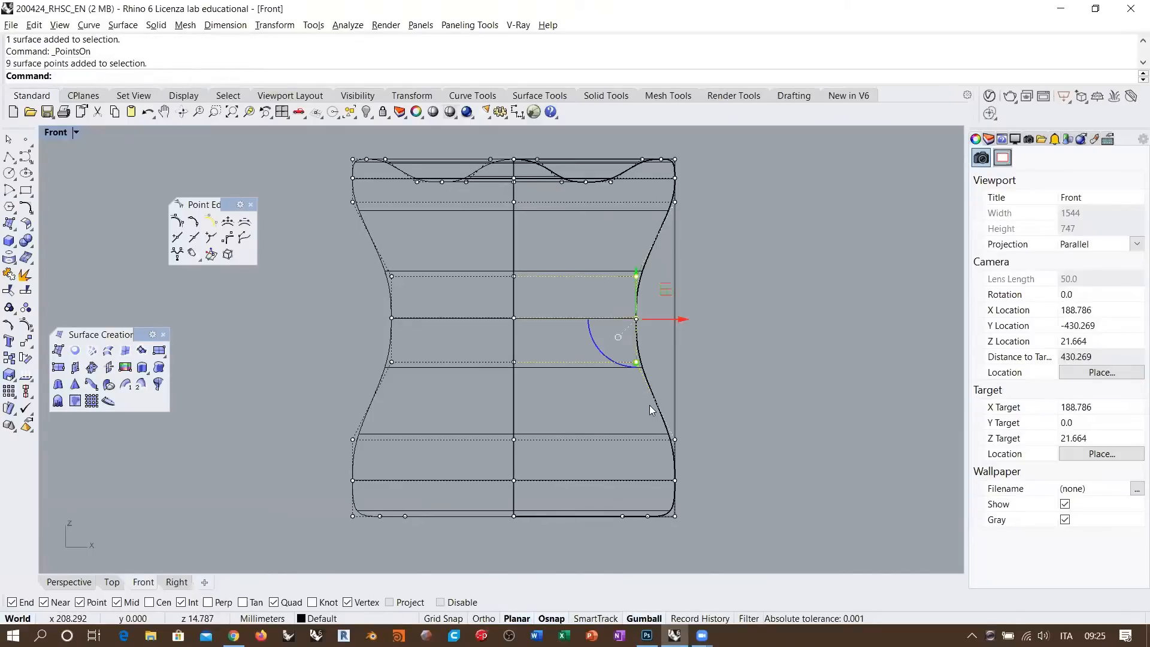
pyautogui.moveTo(674, 319); pyautogui.dragTo(603, 323)
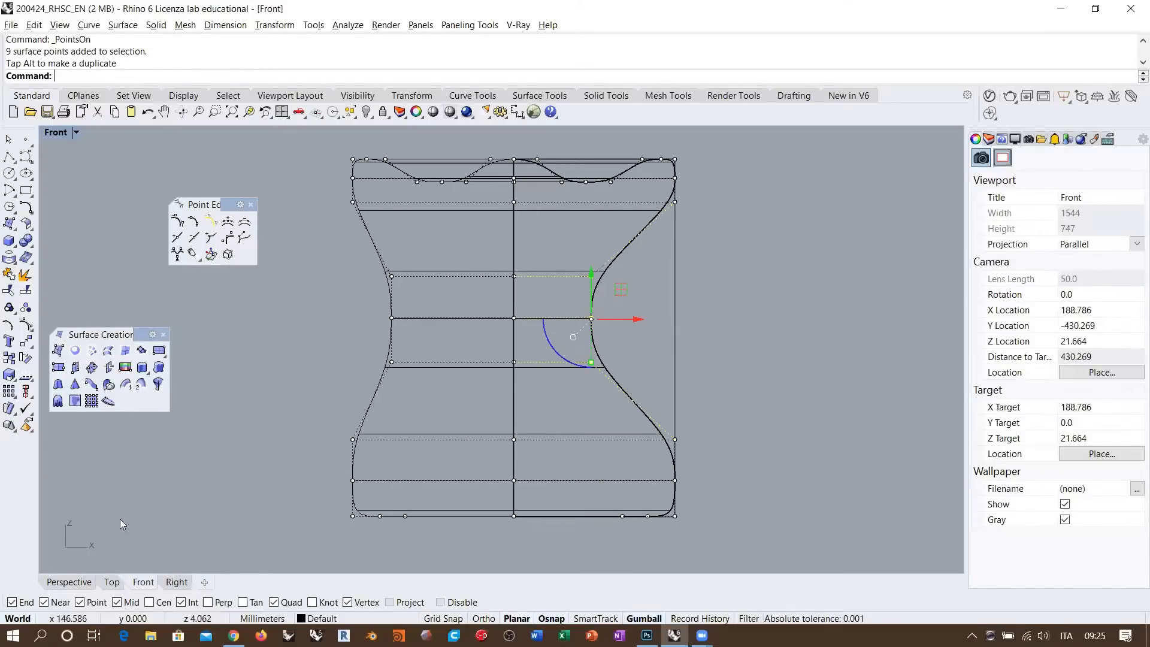
pyautogui.click(69, 582)
pyautogui.moveTo(540, 365); pyautogui.dragTo(576, 317, button='right')
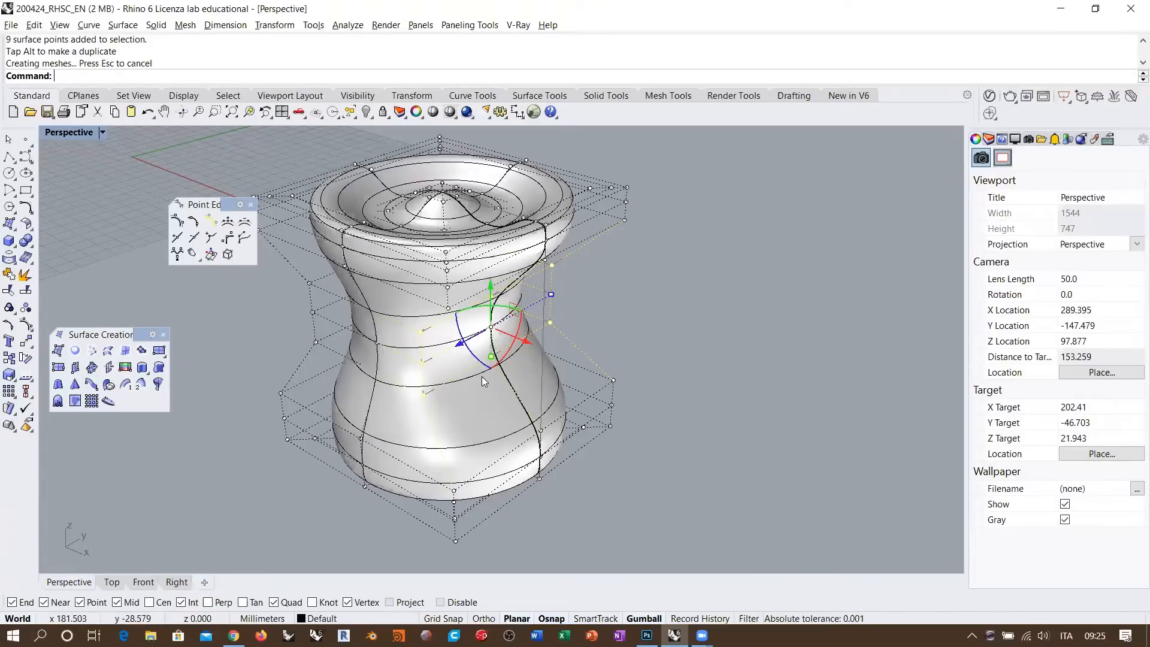
# - Undo the inward move of the waist control points
pyautogui.hotkey('ctrl', 'z')
pyautogui.scroll(-6, 522, 271)
pyautogui.moveTo(455, 318); pyautogui.dragTo(507, 327, button='right')
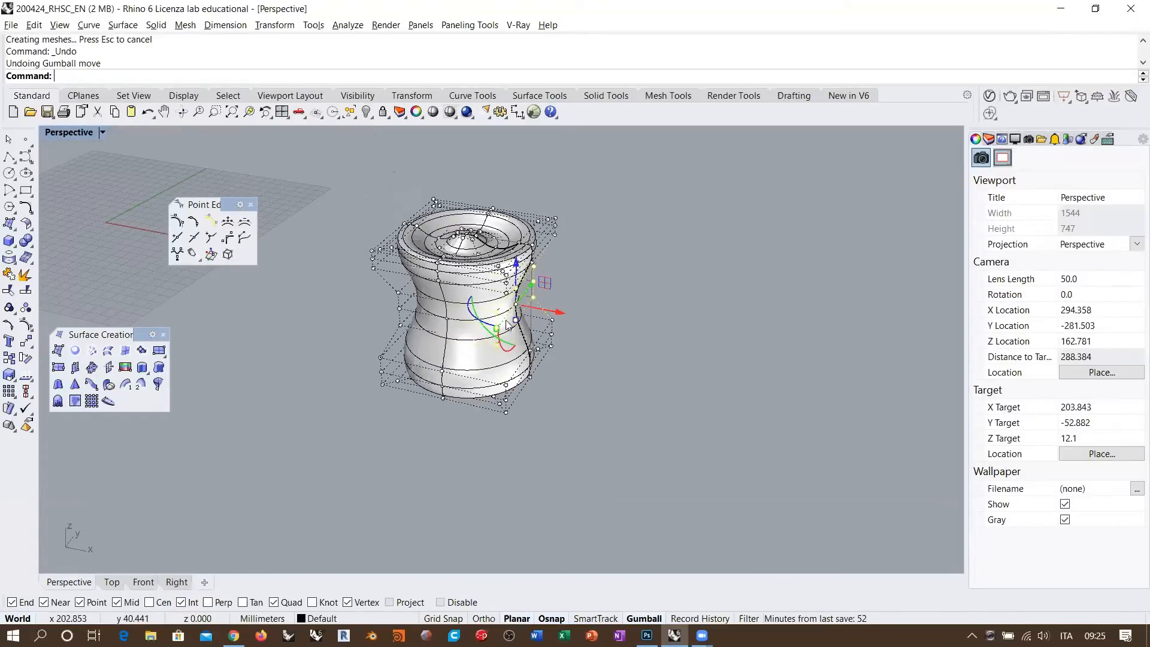
# - Clear the selection and draw a sphere beside the revolved surface on the positive X side
pyautogui.click(597, 385)
pyautogui.keyDown('shift'); pyautogui.moveTo(593, 332); pyautogui.dragTo(528, 293, button='right'); pyautogui.keyUp('shift')
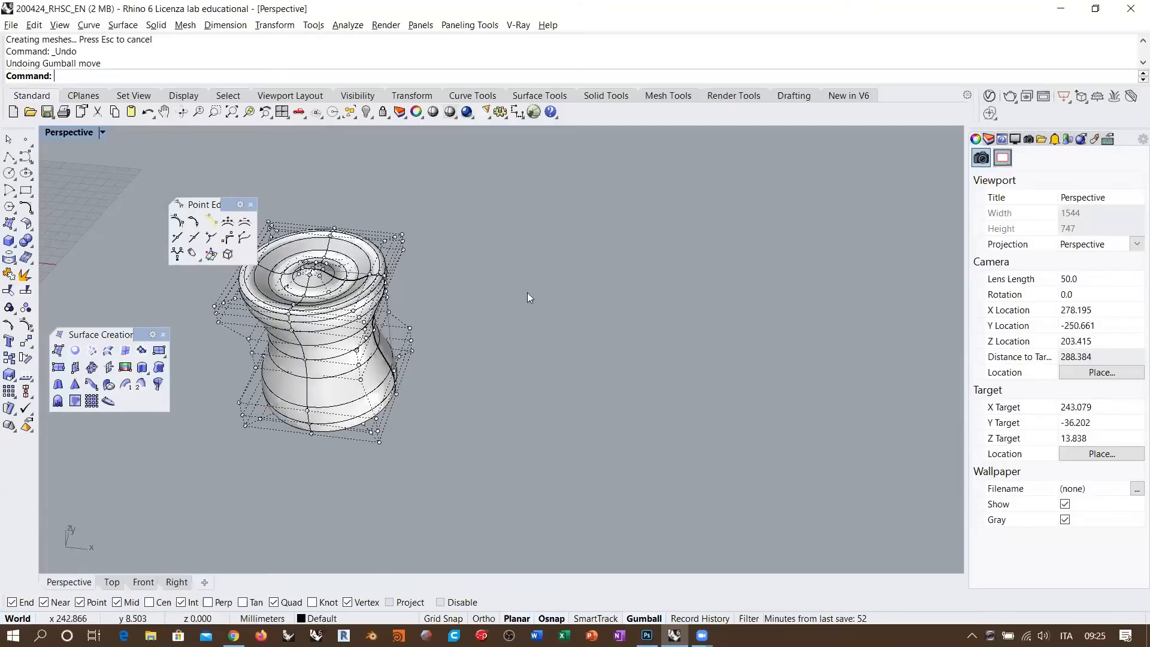
pyautogui.click(9, 241)
pyautogui.click(62, 249)
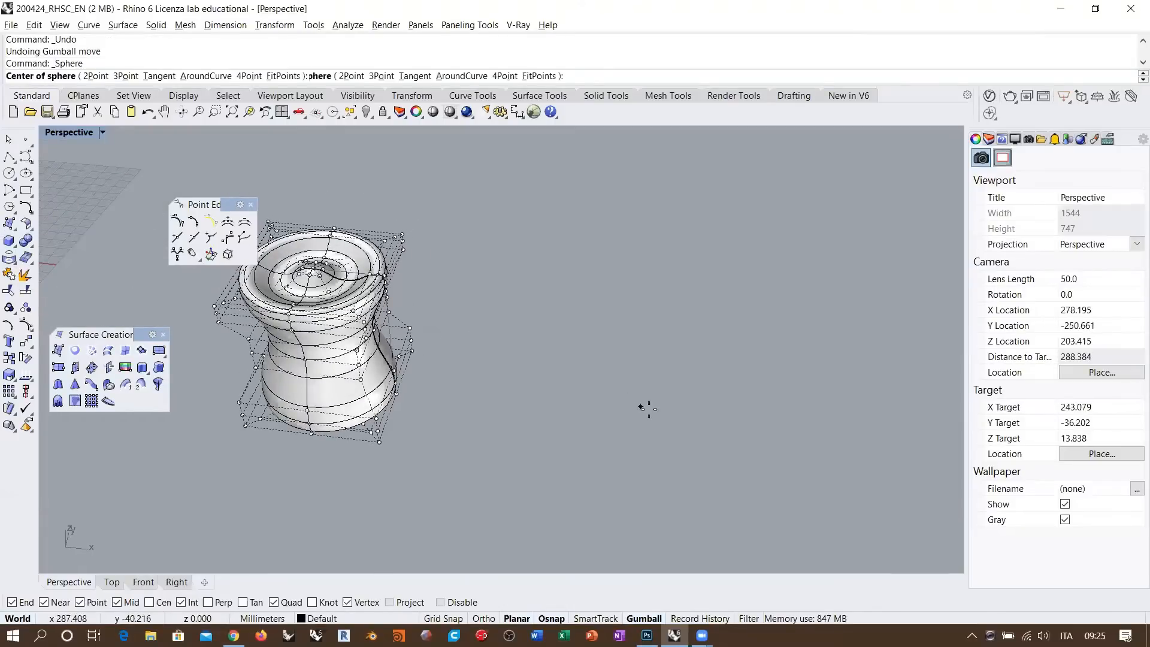
pyautogui.click(598, 398)
pyautogui.click(716, 415)
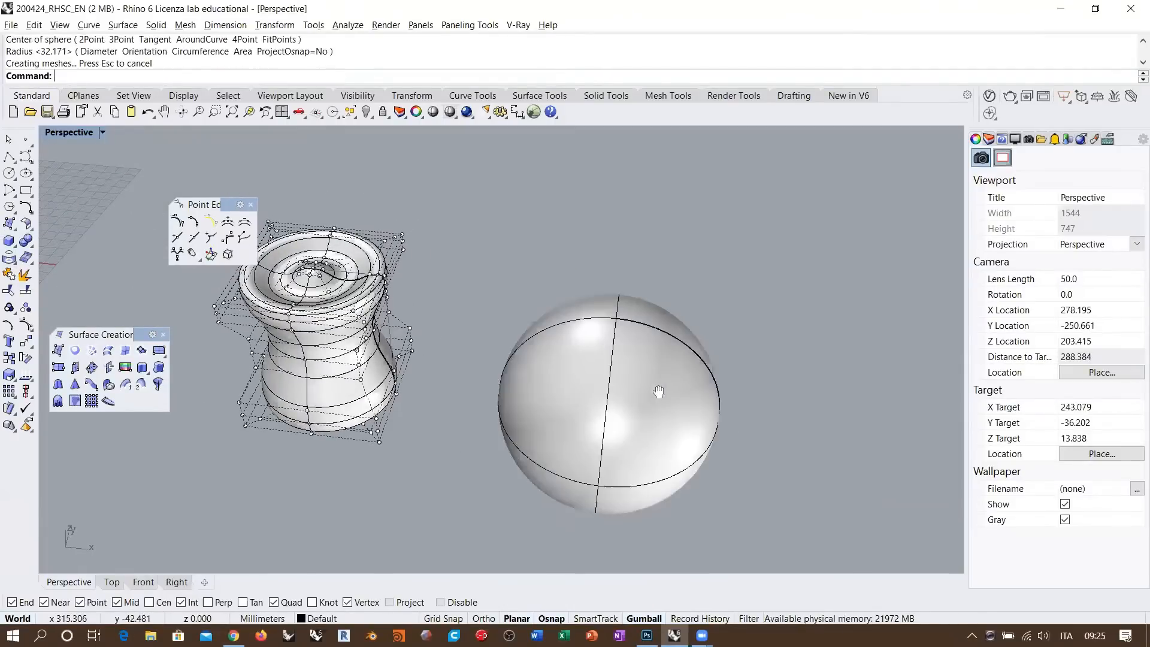
# - Turn on the sphere's control points and inspect its control cage from several angles
pyautogui.moveTo(658, 391); pyautogui.dragTo(586, 341, button='right')
pyautogui.click(586, 342)
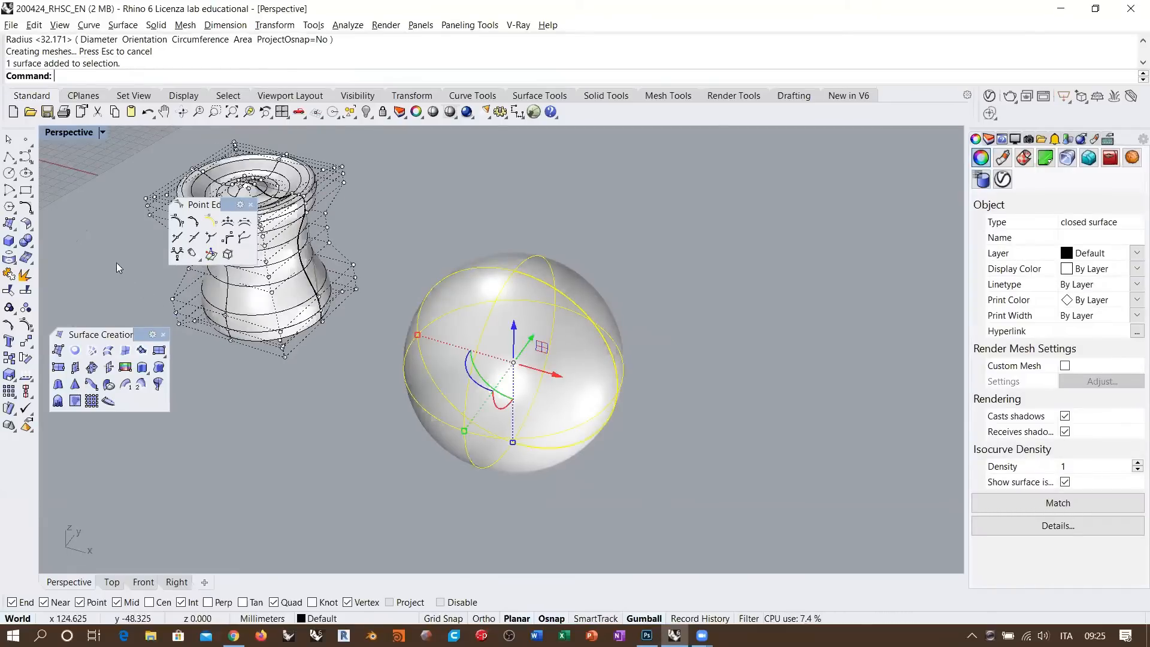
pyautogui.click(26, 307)
pyautogui.press('Escape')
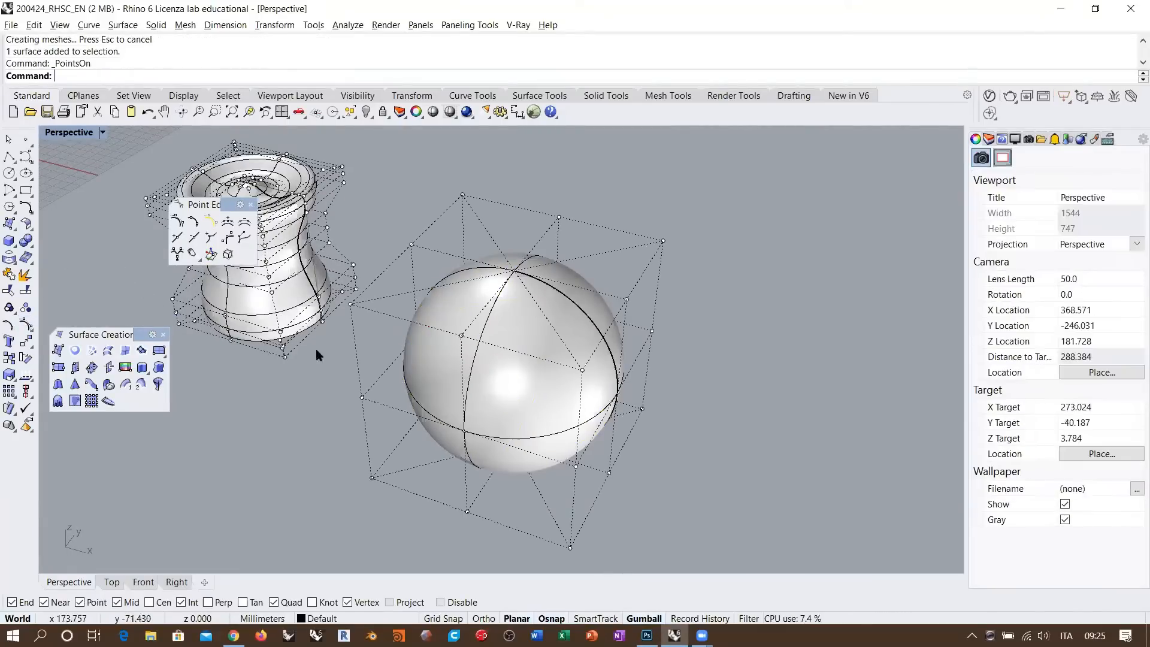
pyautogui.moveTo(617, 359); pyautogui.dragTo(689, 387, button='right')
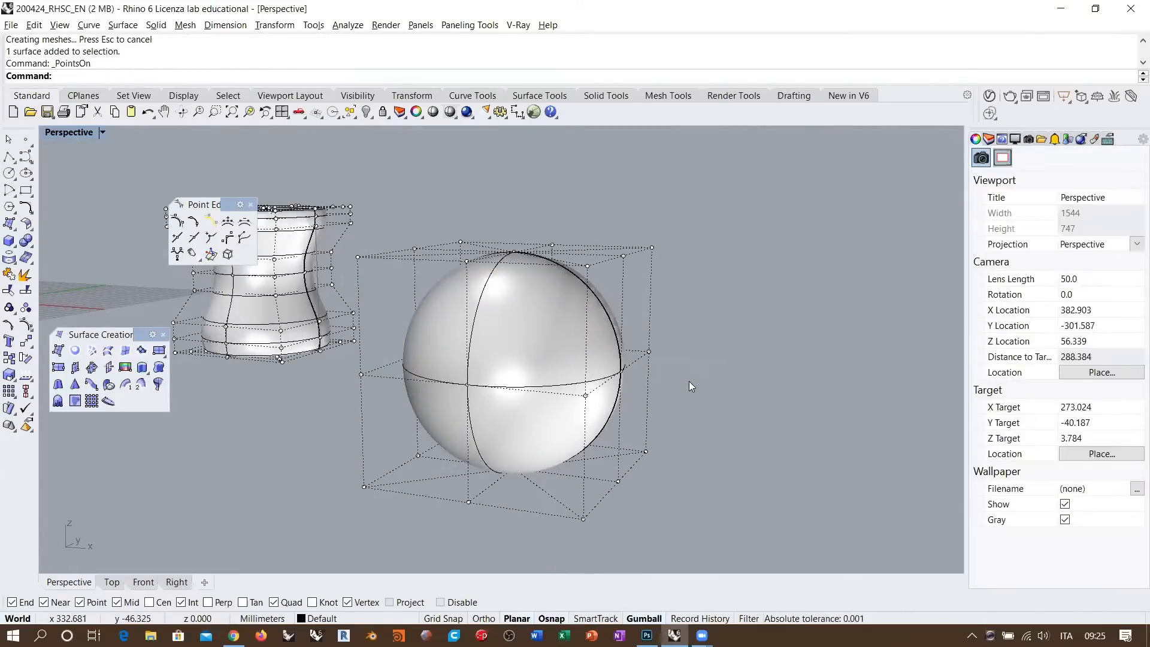
pyautogui.moveTo(574, 346)
pyautogui.mouseDown(button='right')
pyautogui.moveTo(580, 370)
pyautogui.moveTo(572, 357)
pyautogui.mouseUp(button='right')
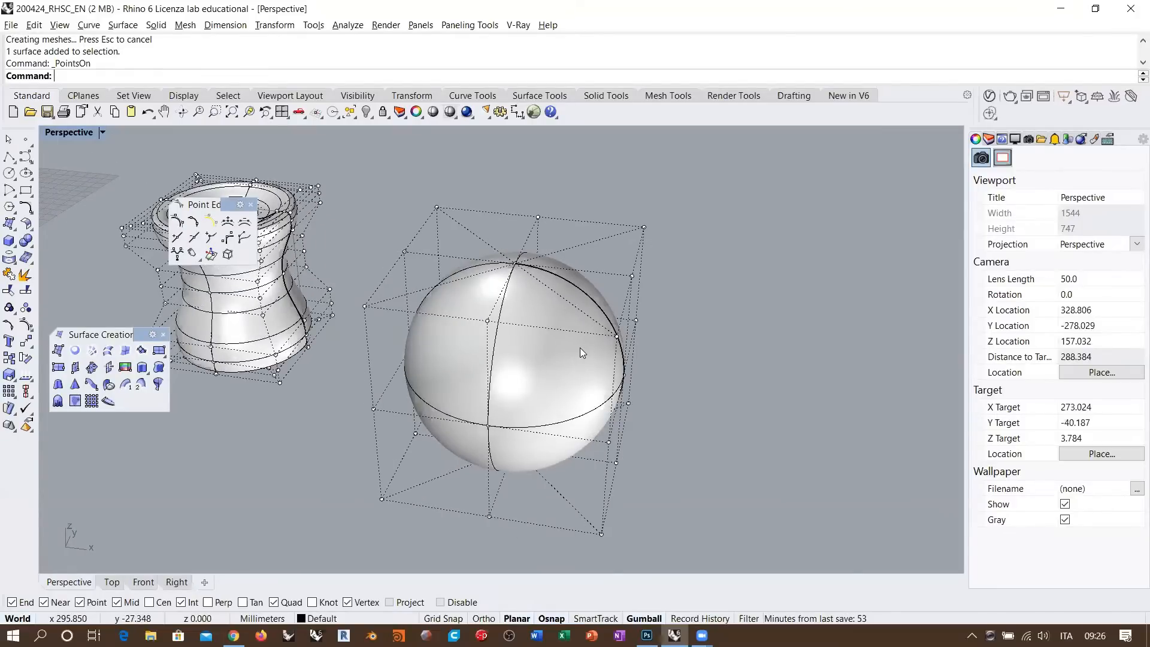
# - Select the nine control points on the sphere's positive X side and move them outward along X to stretch it into an egg shape
pyautogui.scroll(-5, 580, 348)
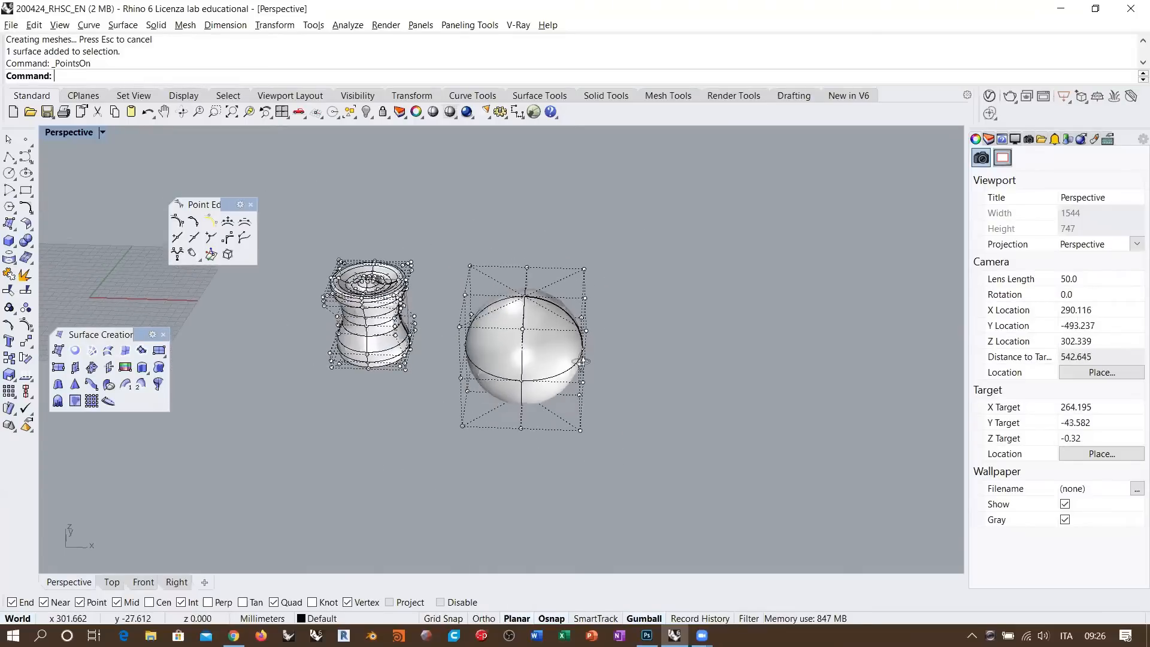
pyautogui.moveTo(560, 240); pyautogui.dragTo(635, 479)
pyautogui.moveTo(575, 360); pyautogui.dragTo(533, 328, button='right')
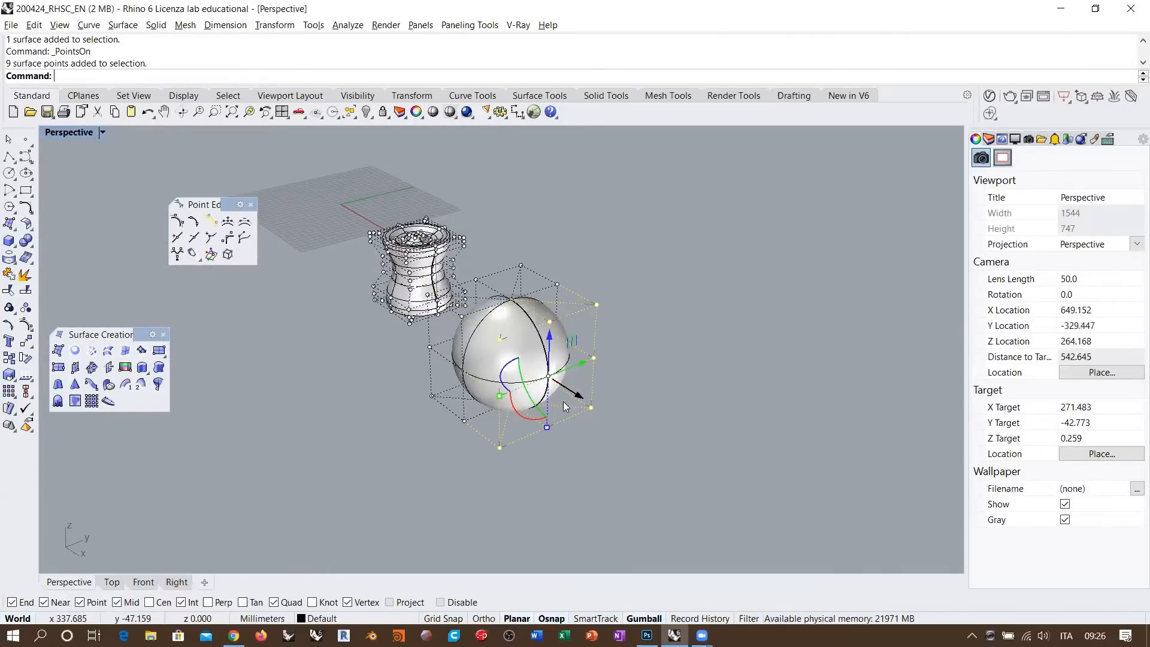
pyautogui.moveTo(566, 400); pyautogui.dragTo(616, 392, button='right')
pyautogui.moveTo(609, 366); pyautogui.dragTo(734, 394)
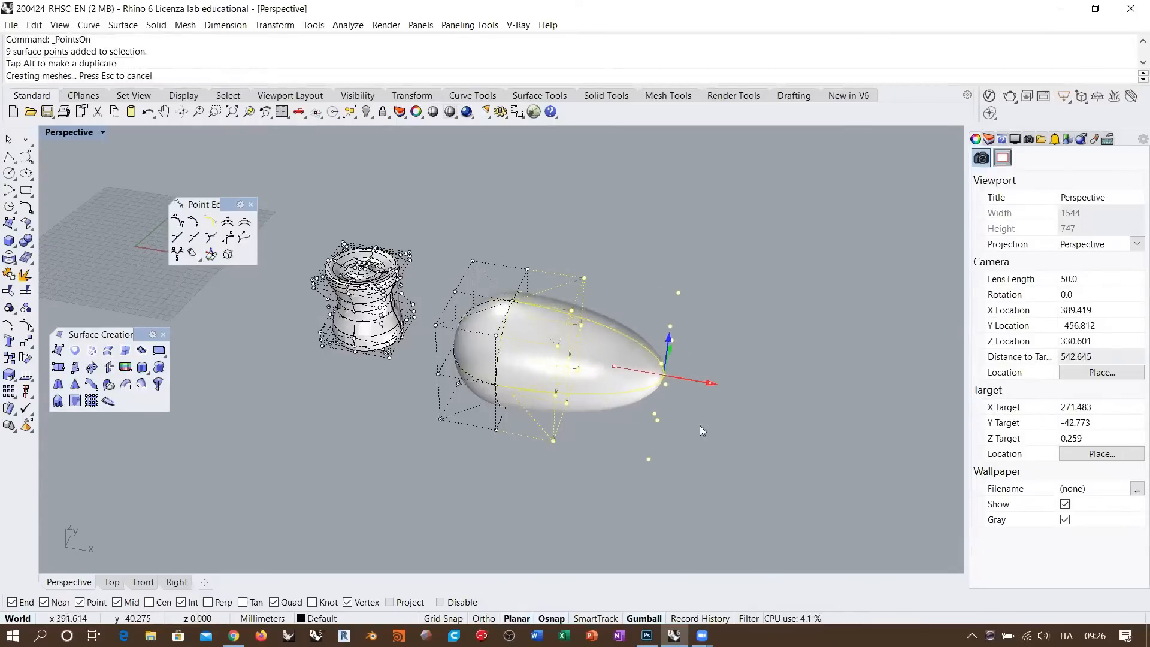
# - Examine the stretched sphere from several angles, comparing the smoothness of its surface near the middle seam and the pulled end
pyautogui.moveTo(618, 340); pyautogui.dragTo(650, 325, button='right')
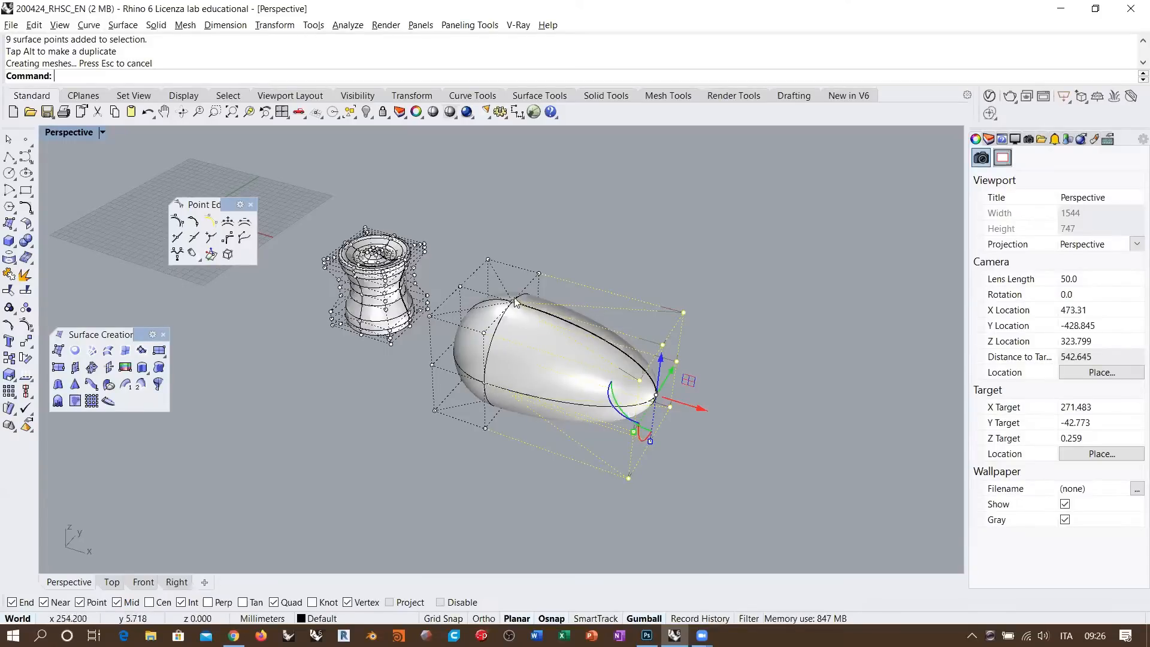
pyautogui.moveTo(501, 324); pyautogui.dragTo(519, 304, button='right')
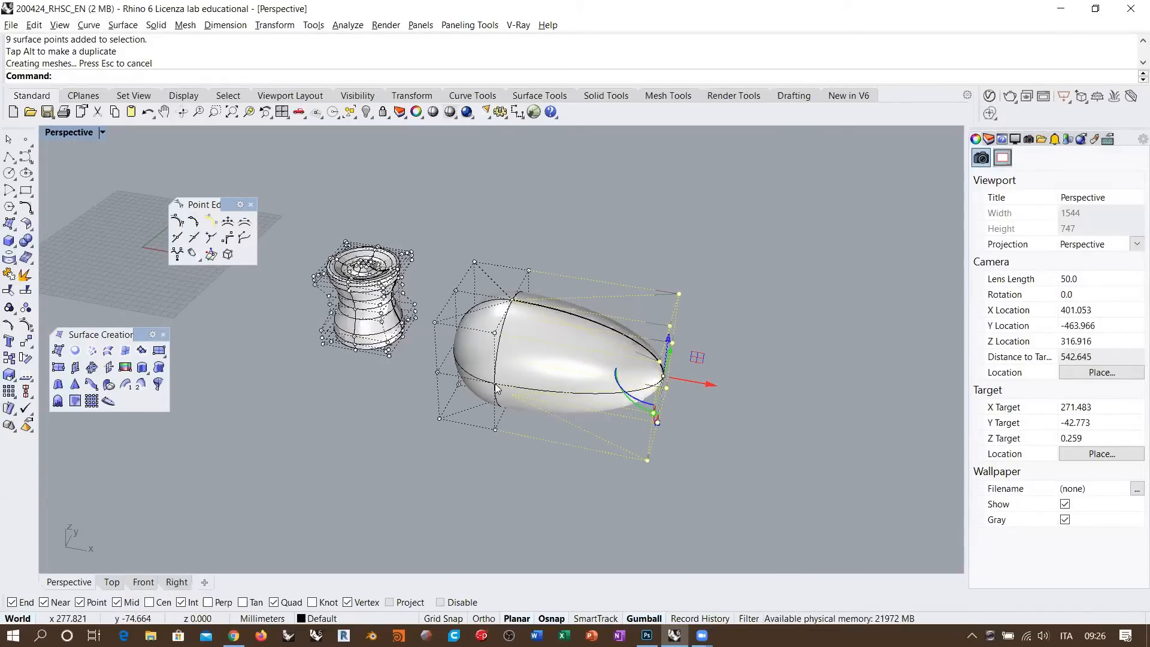
pyautogui.moveTo(634, 416); pyautogui.dragTo(589, 410, button='right')
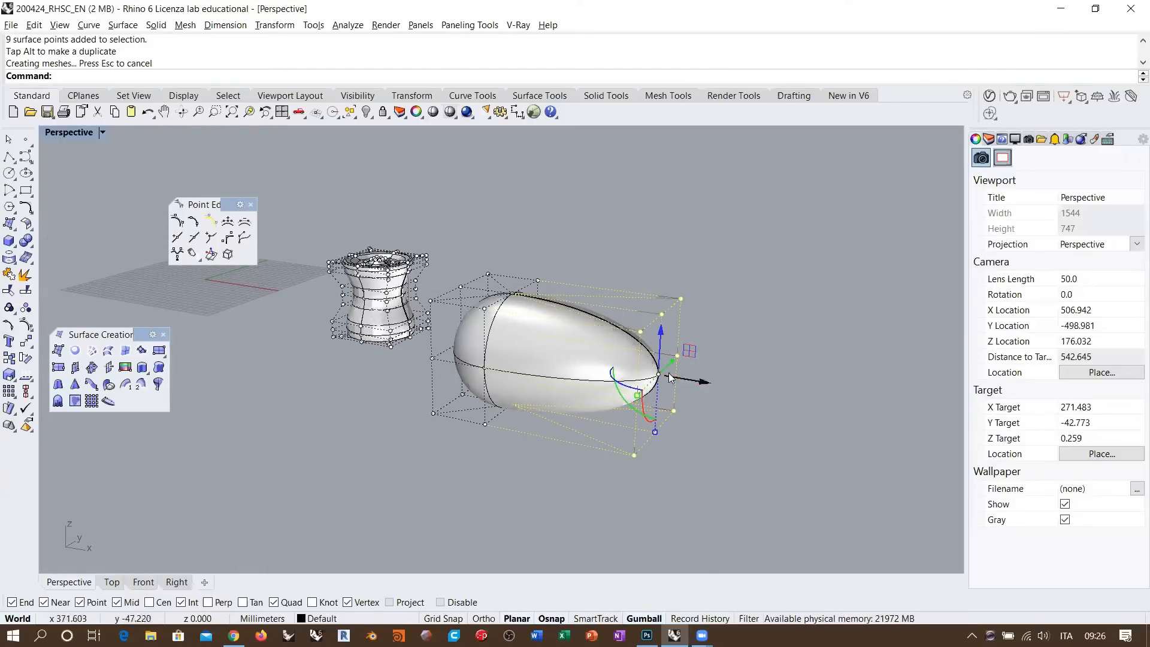
pyautogui.scroll(5, 661, 379)
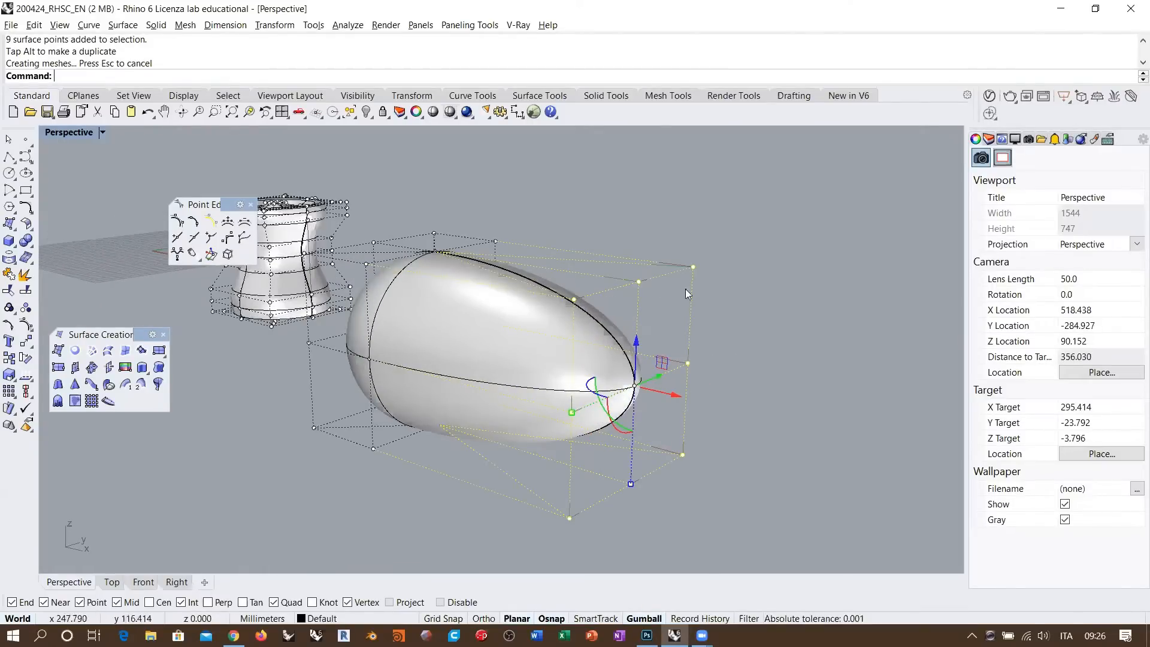
pyautogui.moveTo(617, 397); pyautogui.dragTo(644, 325, button='right')
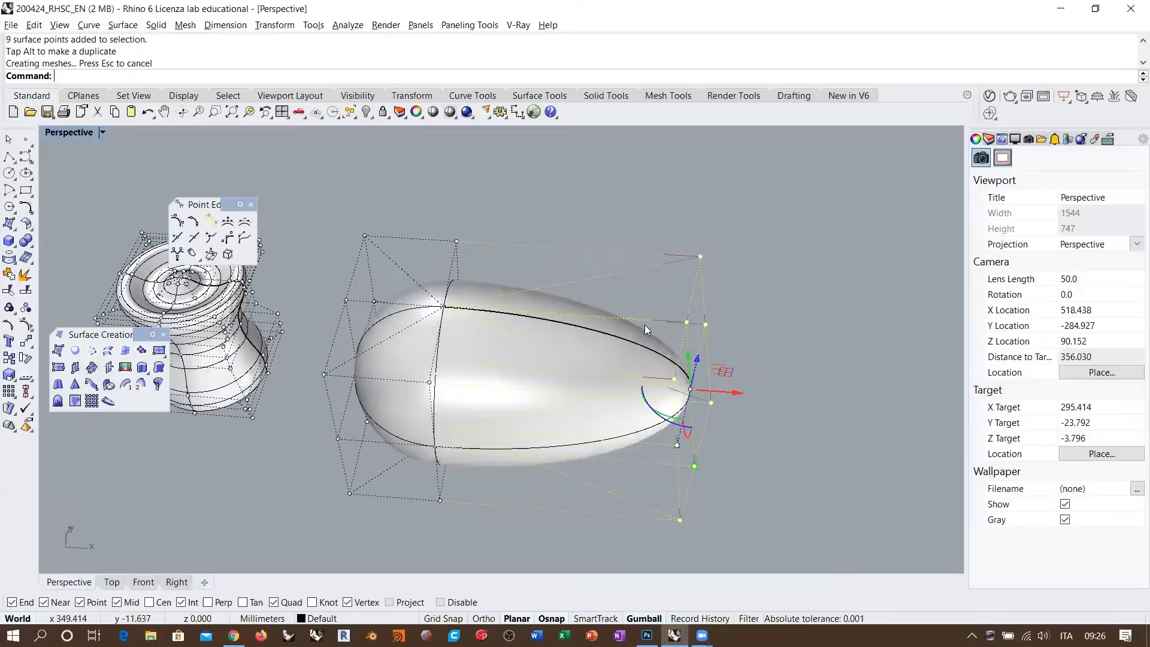
pyautogui.scroll(-8, 645, 325)
pyautogui.scroll(4, 612, 355)
# - Draw an open, wavy degree-3 curve with nine control points in the empty area in front of the stretched sphere
pyautogui.moveTo(564, 387); pyautogui.dragTo(458, 353, button='right')
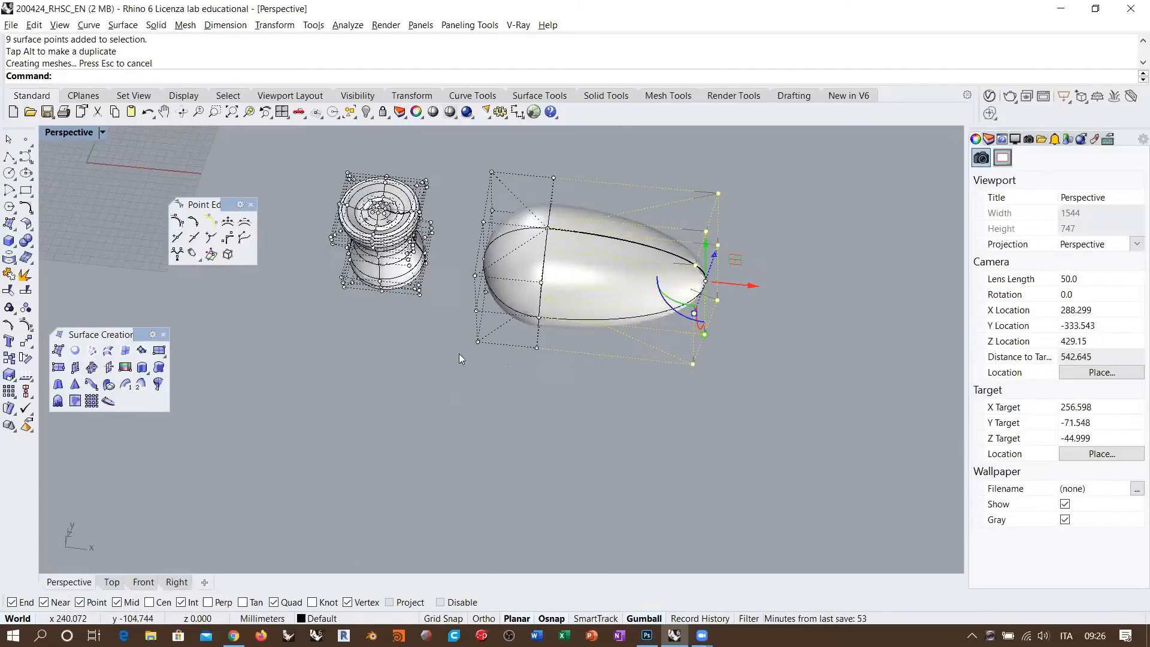
pyautogui.click(26, 157)
pyautogui.click(297, 374)
pyautogui.click(334, 418)
pyautogui.click(364, 514)
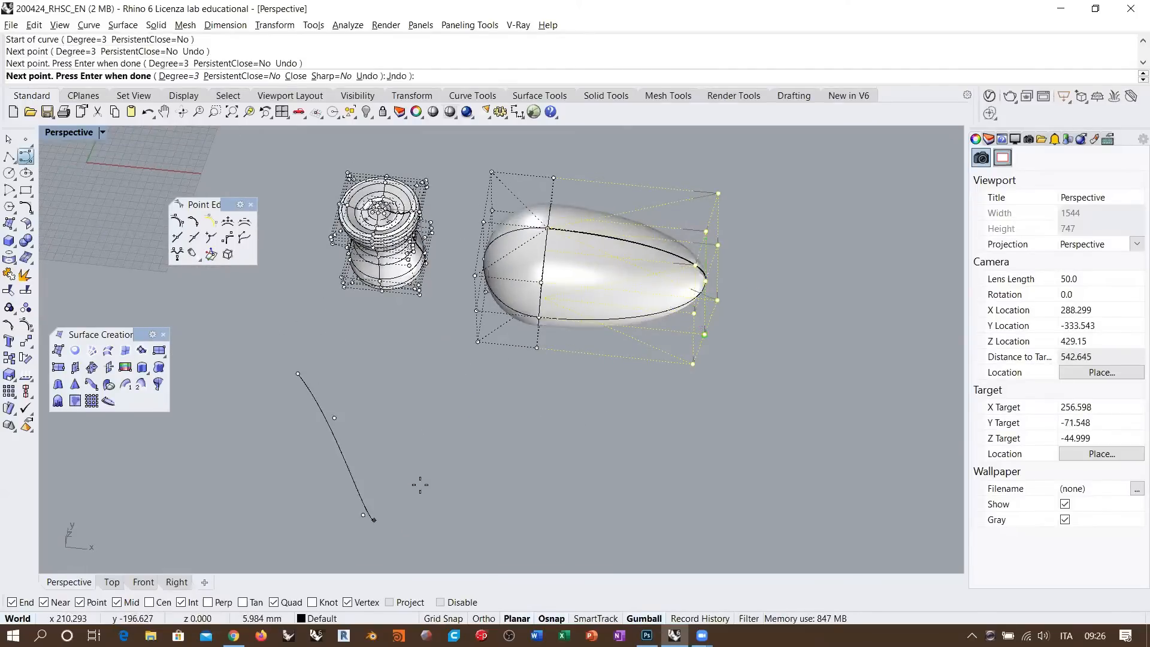
pyautogui.click(431, 449)
pyautogui.click(482, 395)
pyautogui.click(529, 458)
pyautogui.click(602, 476)
pyautogui.click(707, 437)
pyautogui.click(816, 443)
pyautogui.rightClick(816, 443)
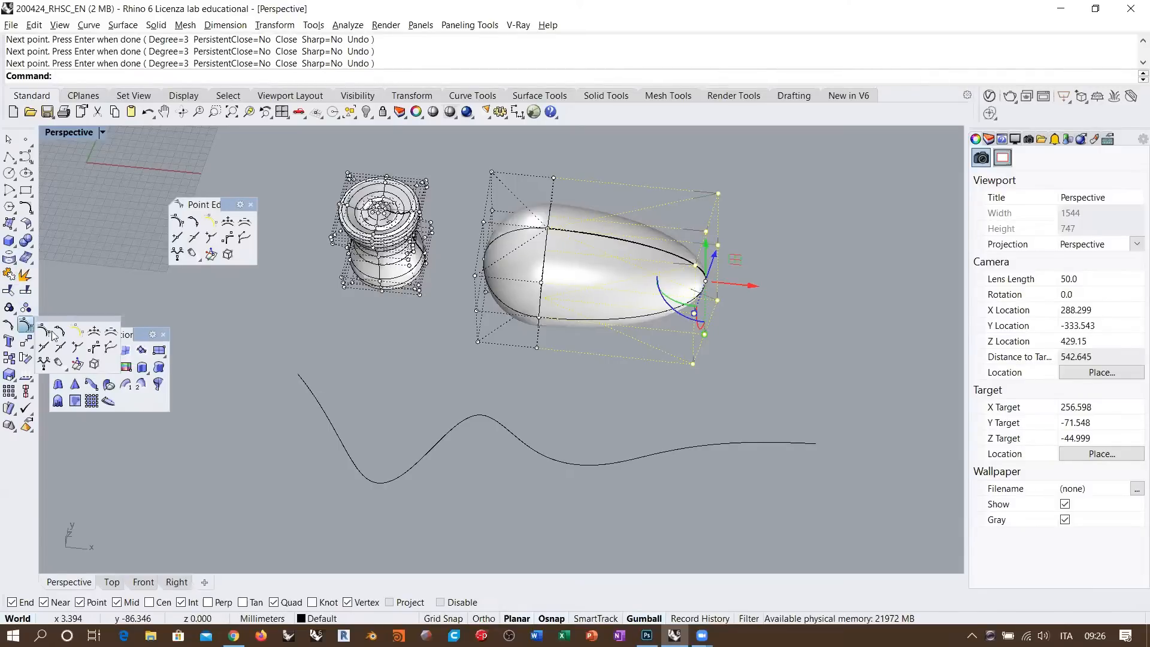
# - Try inserting a kink just past the wavy curve's crest, check the resulting control points, and undo the kink
pyautogui.click(211, 238)
pyautogui.click(524, 441)
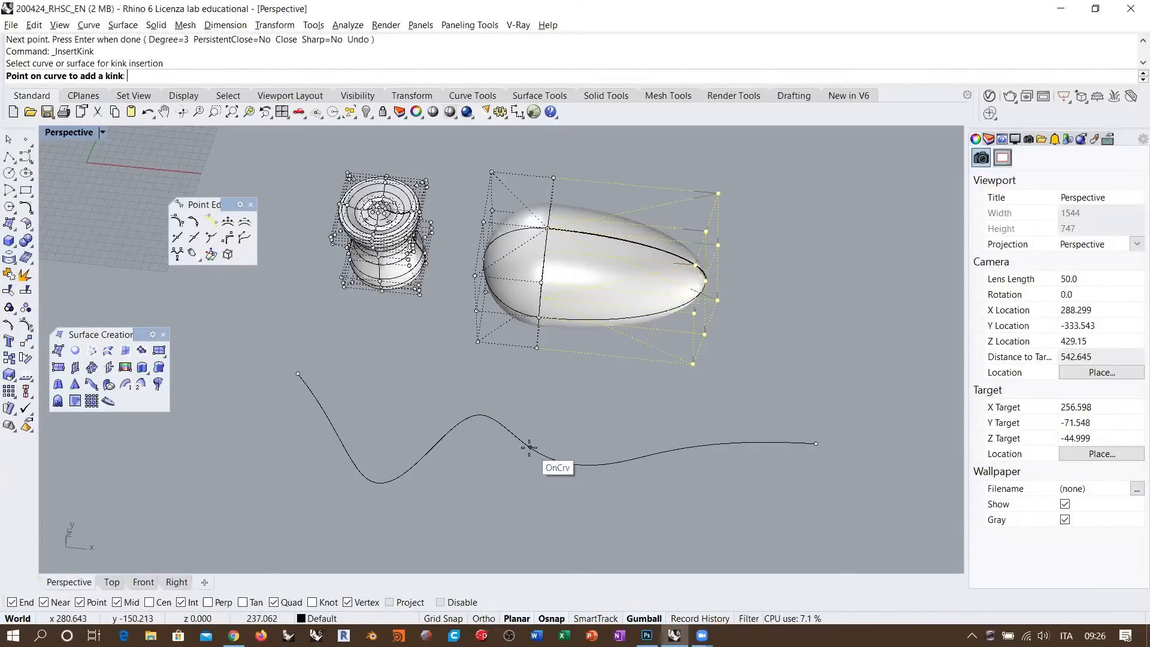
pyautogui.click(530, 447)
pyautogui.rightClick(556, 500)
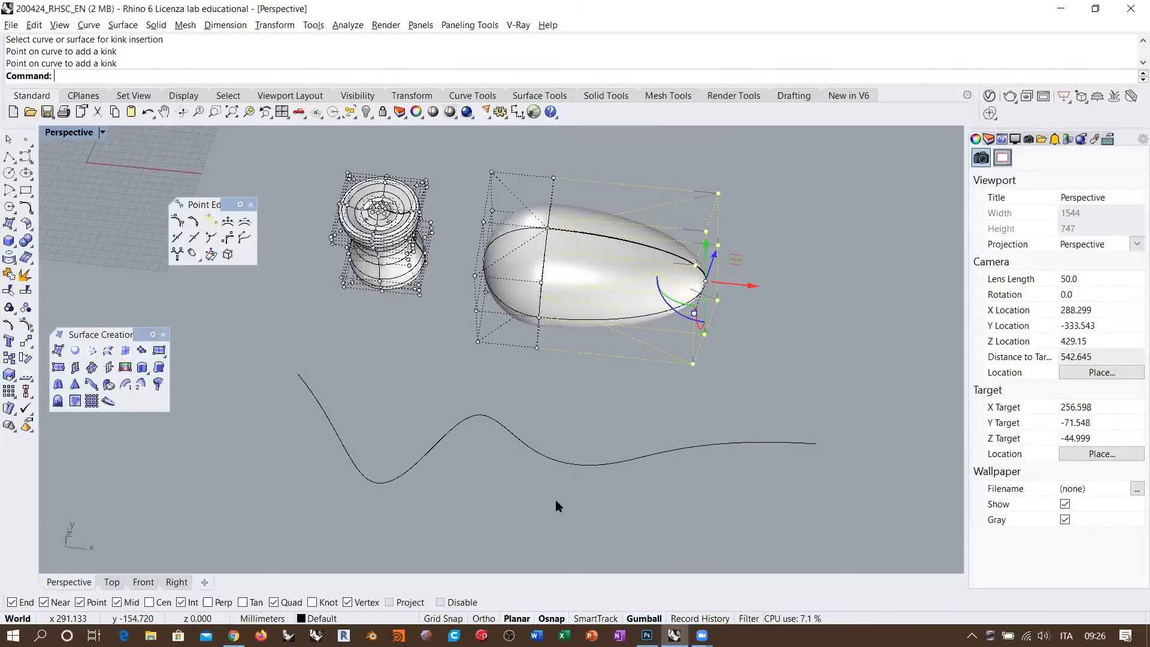
pyautogui.click(542, 460)
pyautogui.scroll(2, 532, 455)
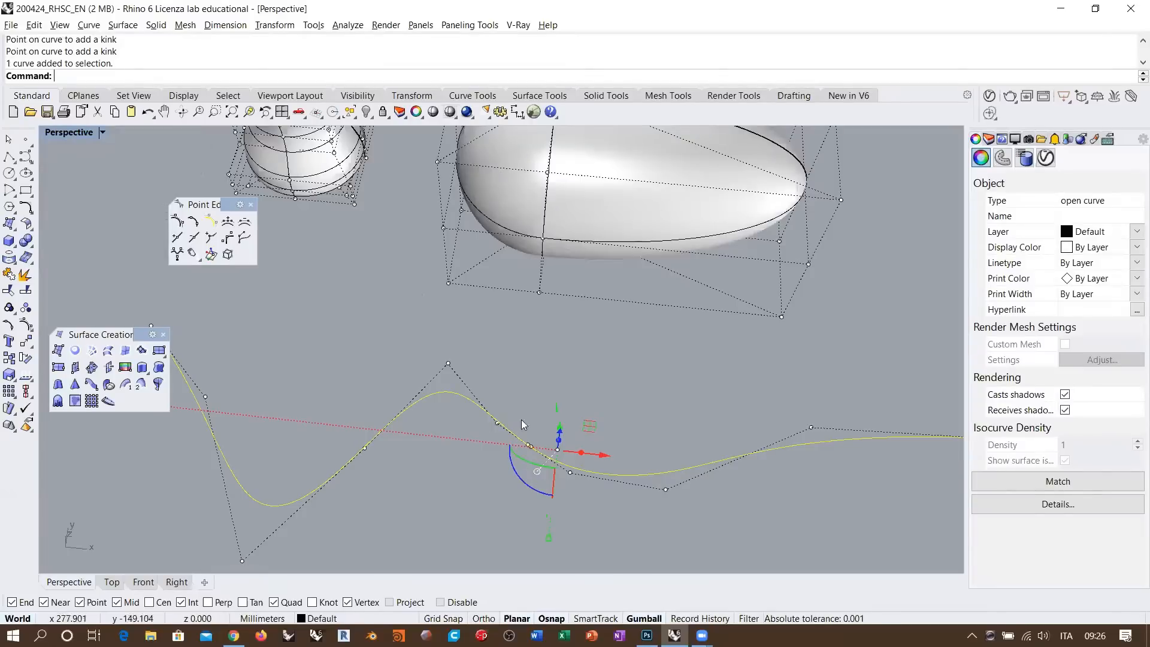
pyautogui.press('Escape')
pyautogui.scroll(-3, 527, 414)
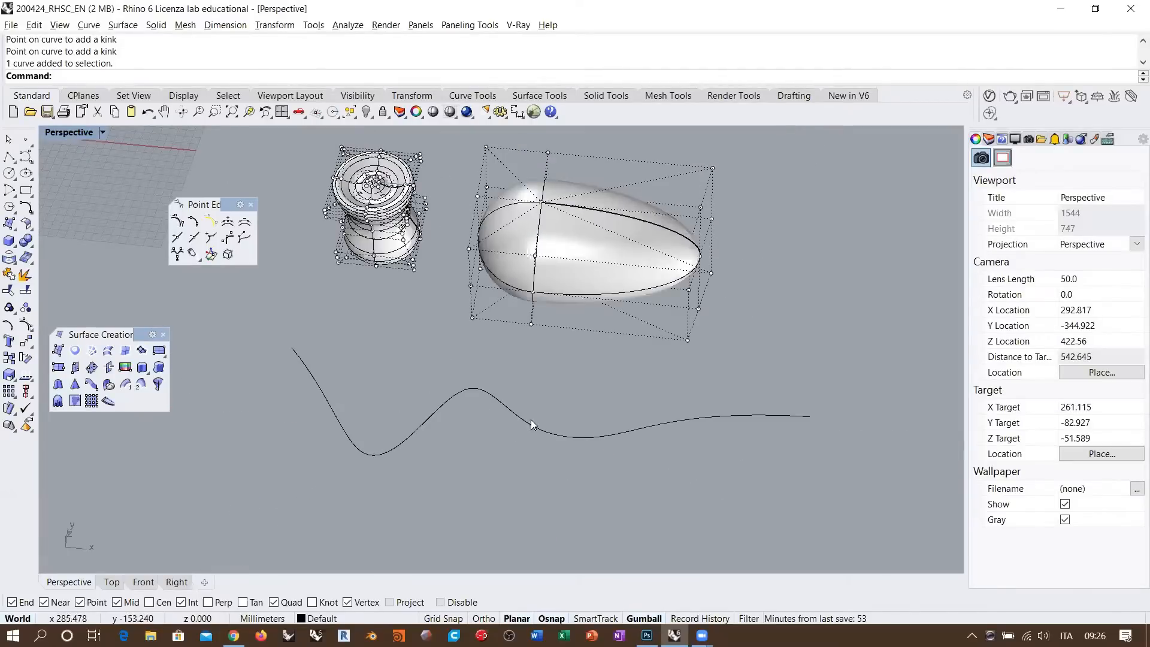
pyautogui.hotkey('ctrl', 'z')
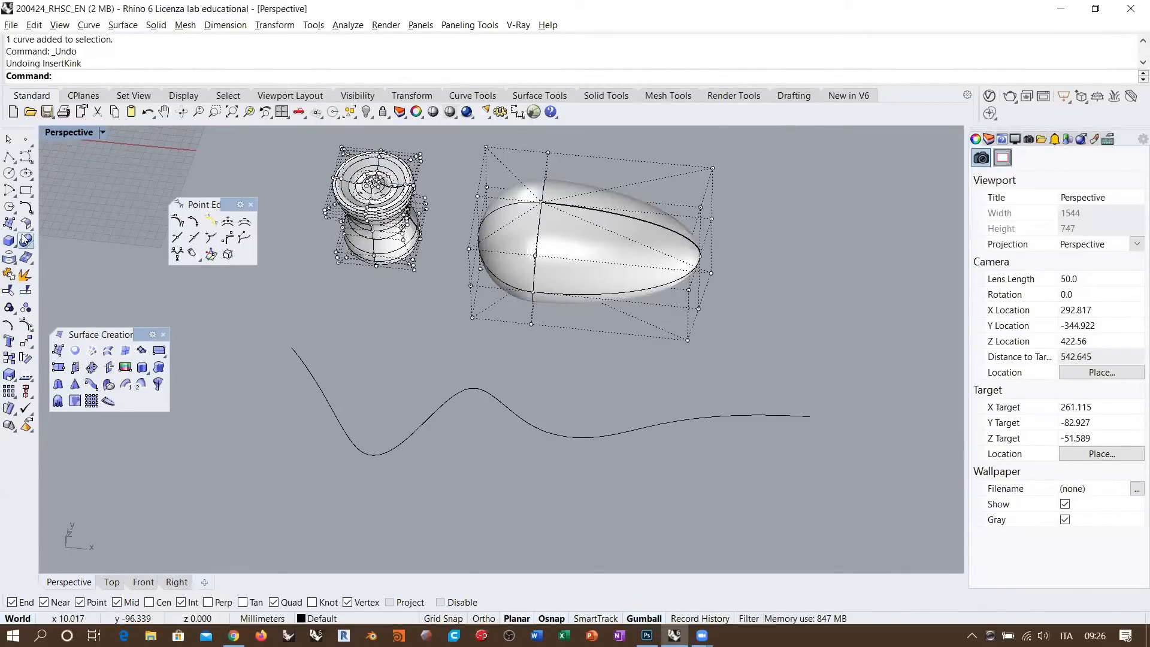
# - Detach the point editing tools beside the curve and start Insert Knot on the wavy curve to display its existing knots
pyautogui.click(24, 326)
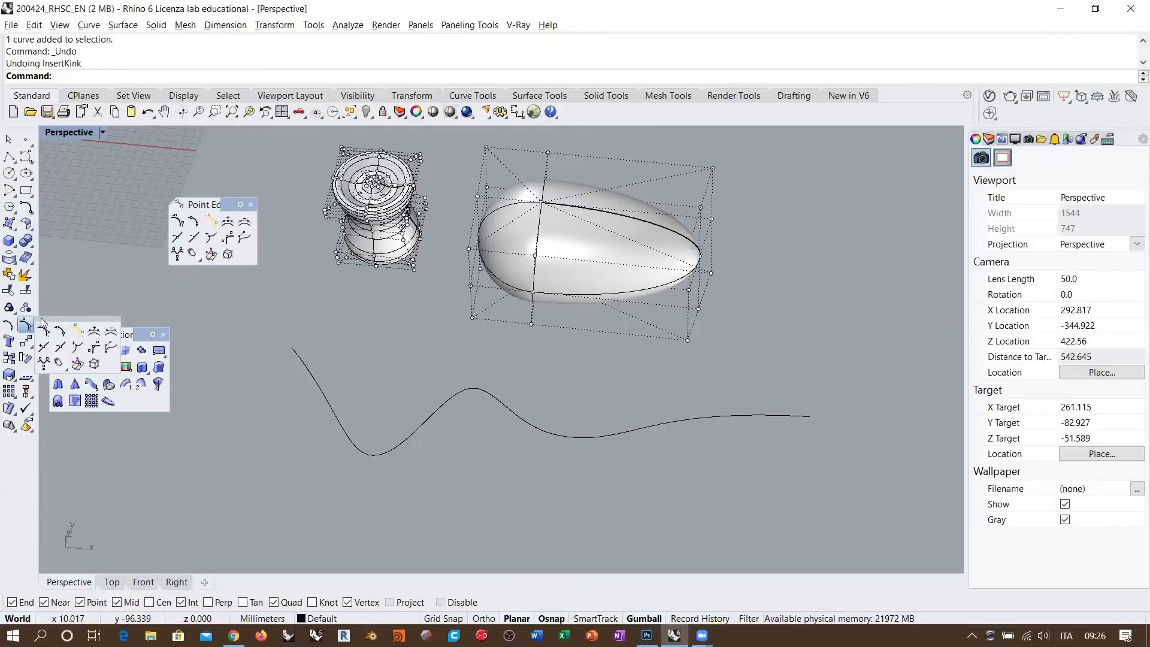
pyautogui.moveTo(44, 319); pyautogui.dragTo(192, 436)
pyautogui.click(187, 471)
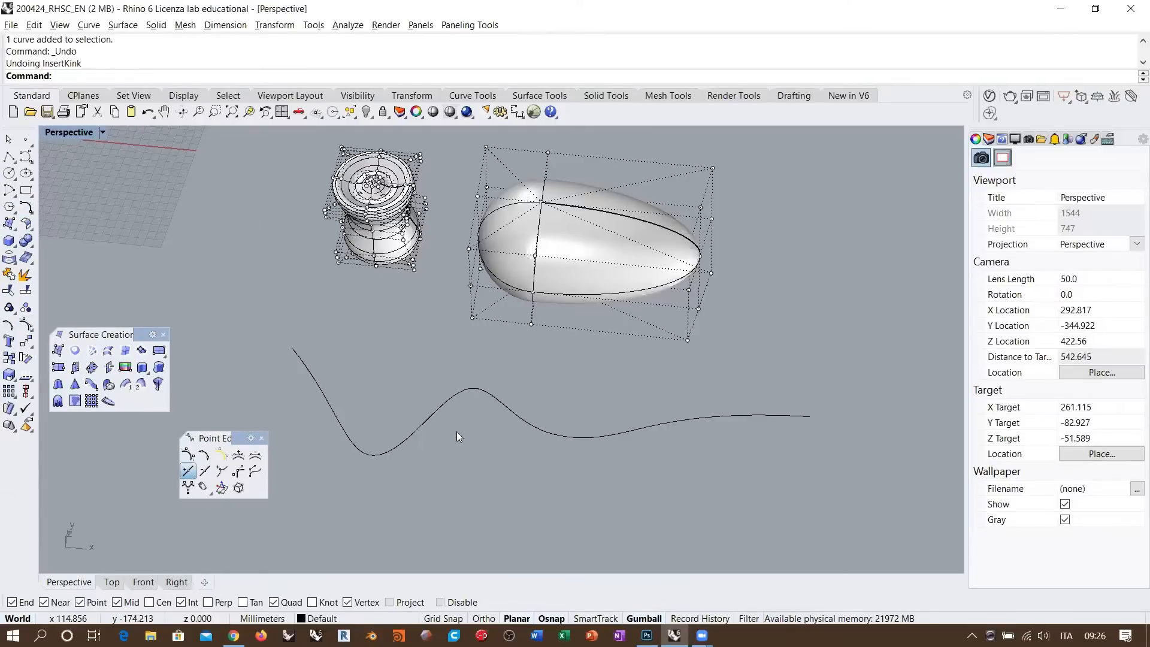
pyautogui.click(449, 402)
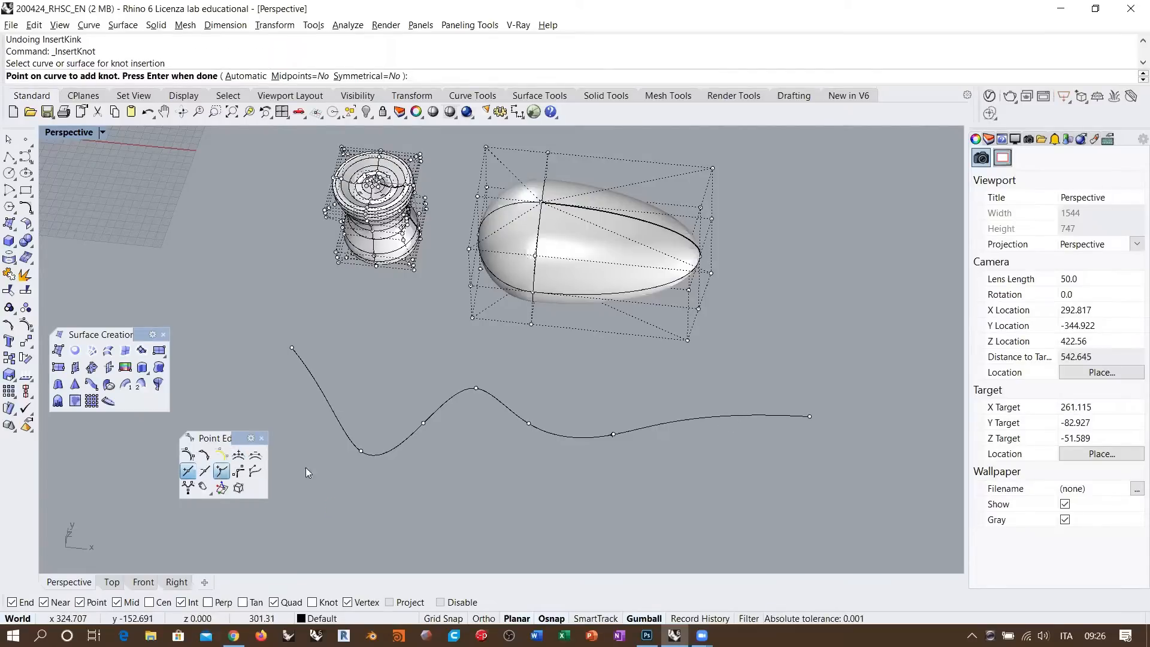
# - Insert a kink on the flatter positive X portion of the wavy curve and select the three control points around it
pyautogui.click(254, 471)
pyautogui.click(702, 416)
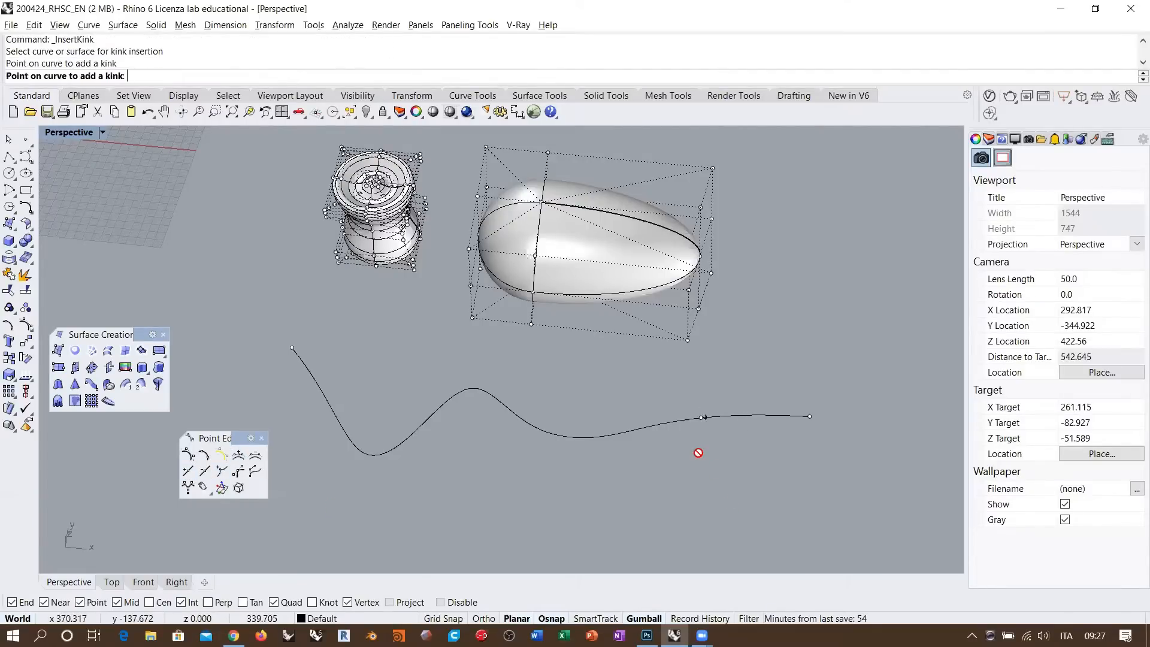
pyautogui.press('Return')
pyautogui.click(659, 423)
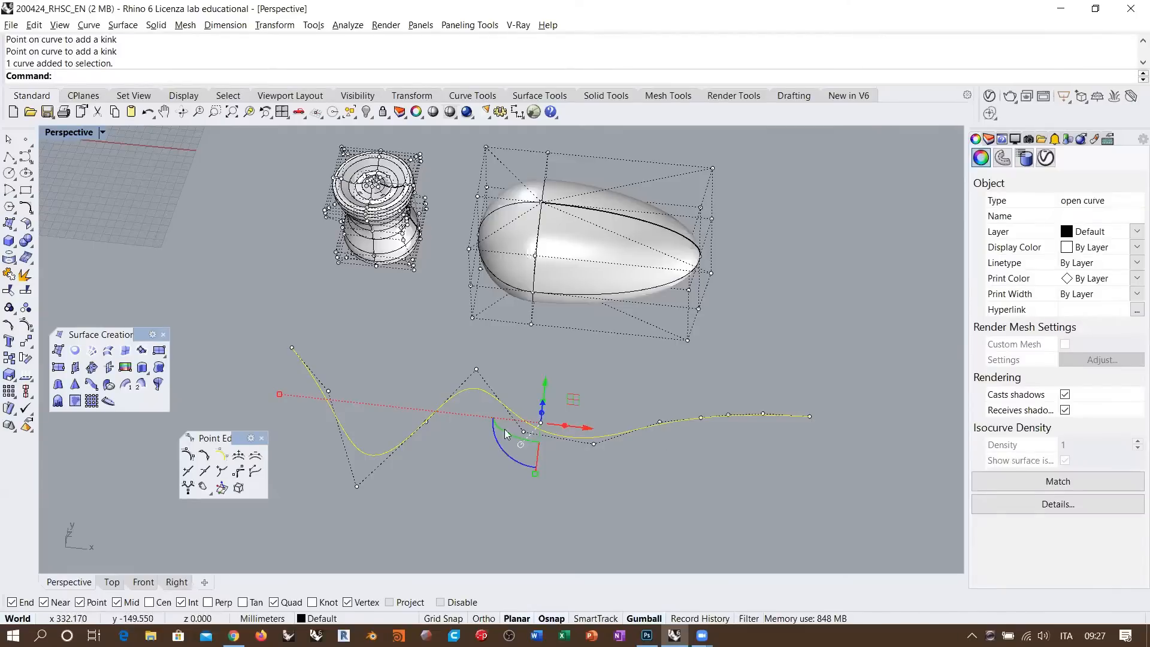
pyautogui.scroll(6, 546, 415)
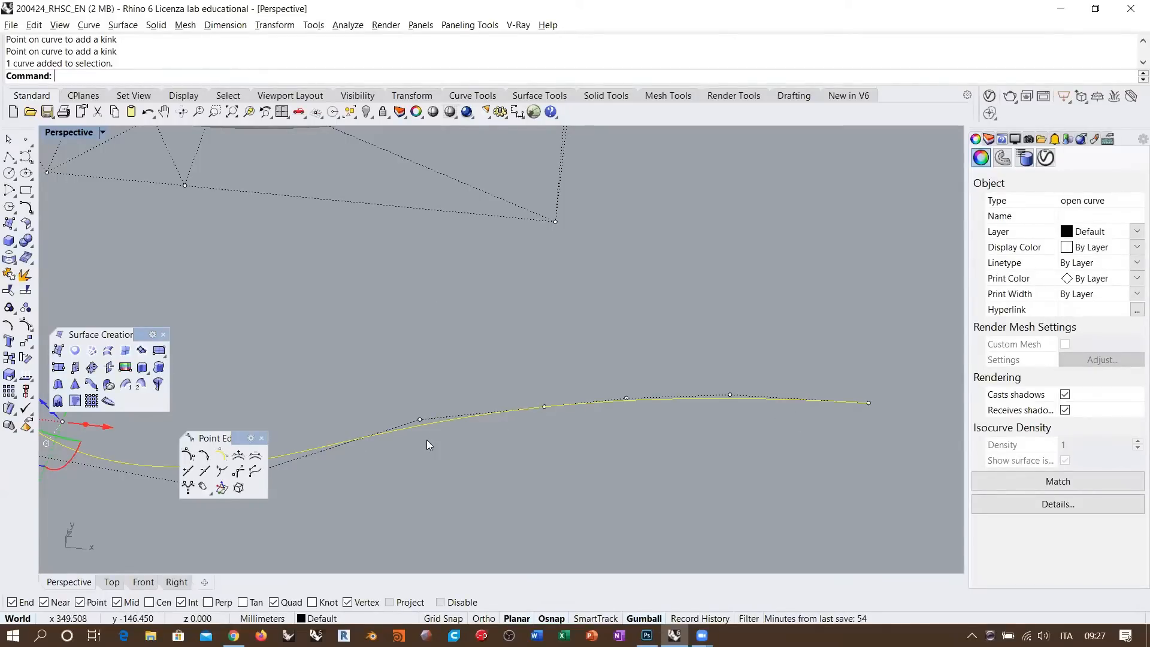
pyautogui.moveTo(411, 454); pyautogui.dragTo(634, 363)
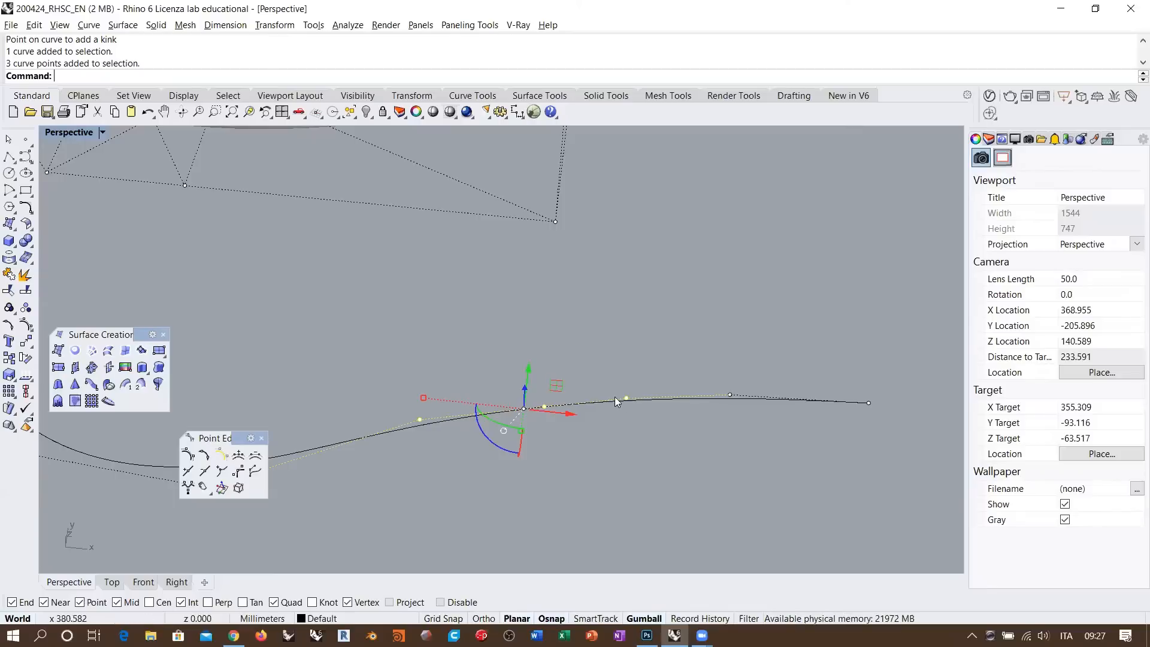
# - Try moving only the control point at the kink to pull the curve into a sharp corner, and undo the move
pyautogui.click(544, 405)
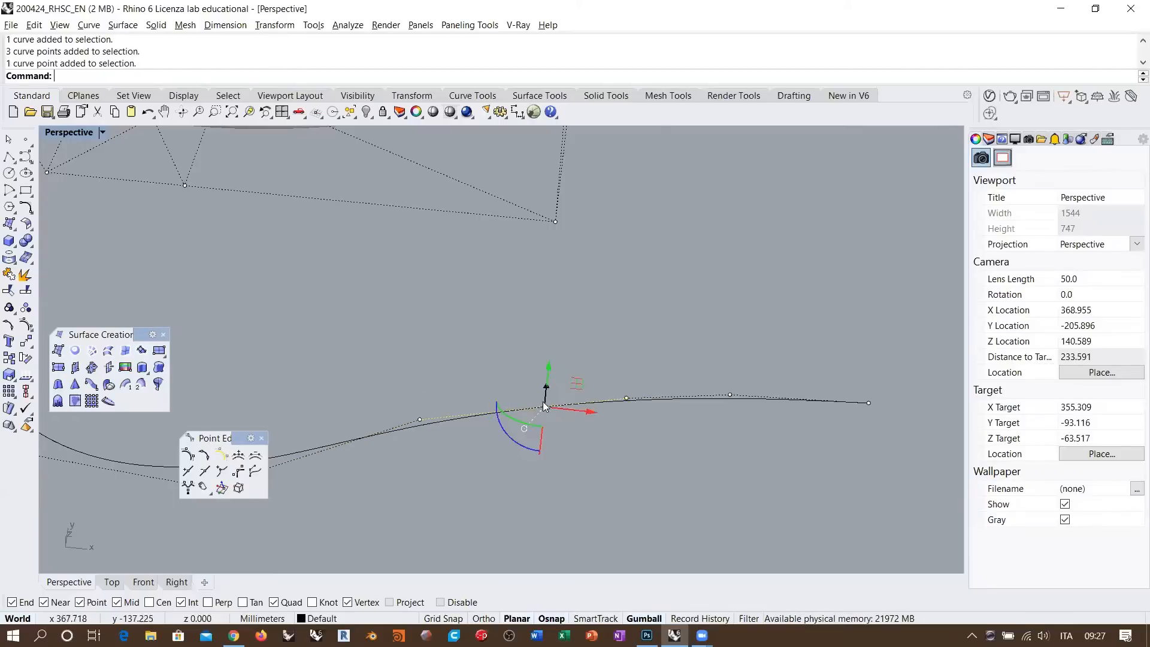
pyautogui.moveTo(543, 401); pyautogui.dragTo(581, 511, button='right')
pyautogui.moveTo(578, 528); pyautogui.dragTo(551, 472)
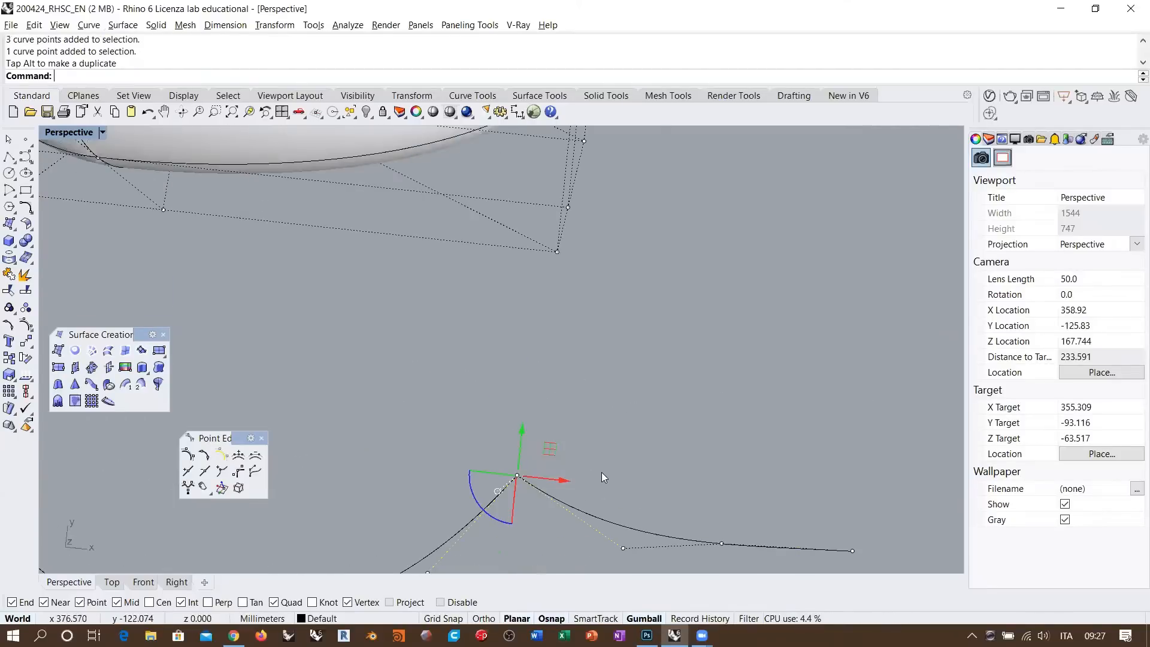
pyautogui.hotkey('ctrl', 'z')
# - Delete the wavy demonstration curve
pyautogui.scroll(-3, 576, 428)
pyautogui.scroll(-2, 544, 478)
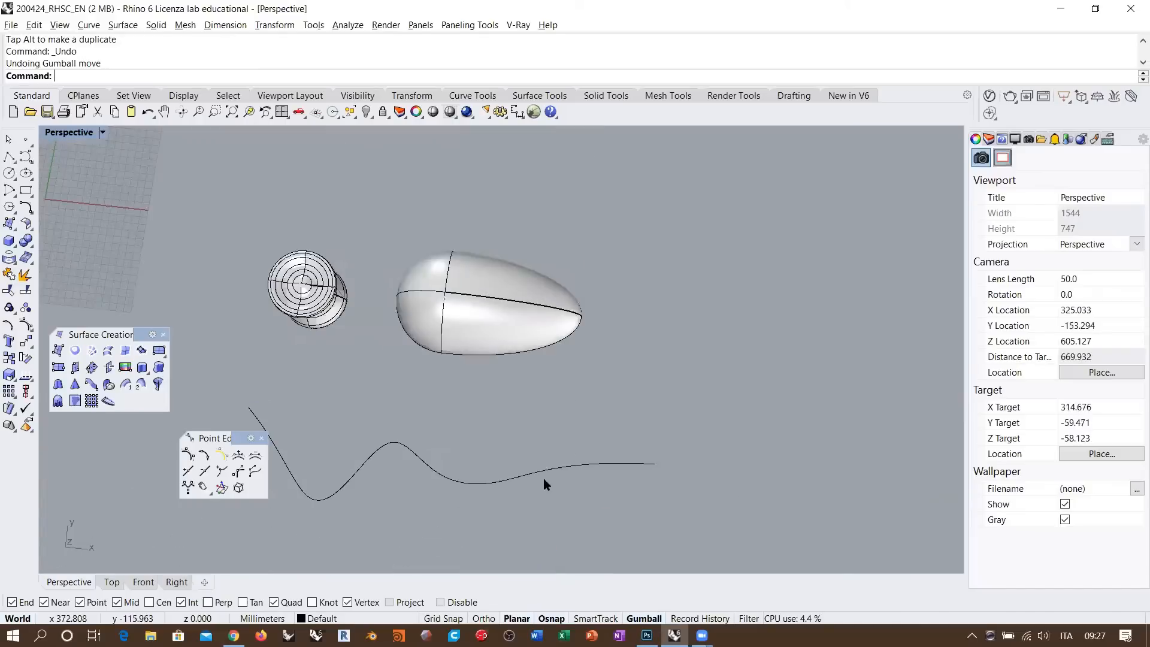
pyautogui.moveTo(558, 474); pyautogui.dragTo(386, 419)
pyautogui.press('Delete')
# - Turn on the egg-shaped surface's control points and select the three points in a row parallel to X along its front
pyautogui.scroll(2, 446, 347)
pyautogui.click(515, 312)
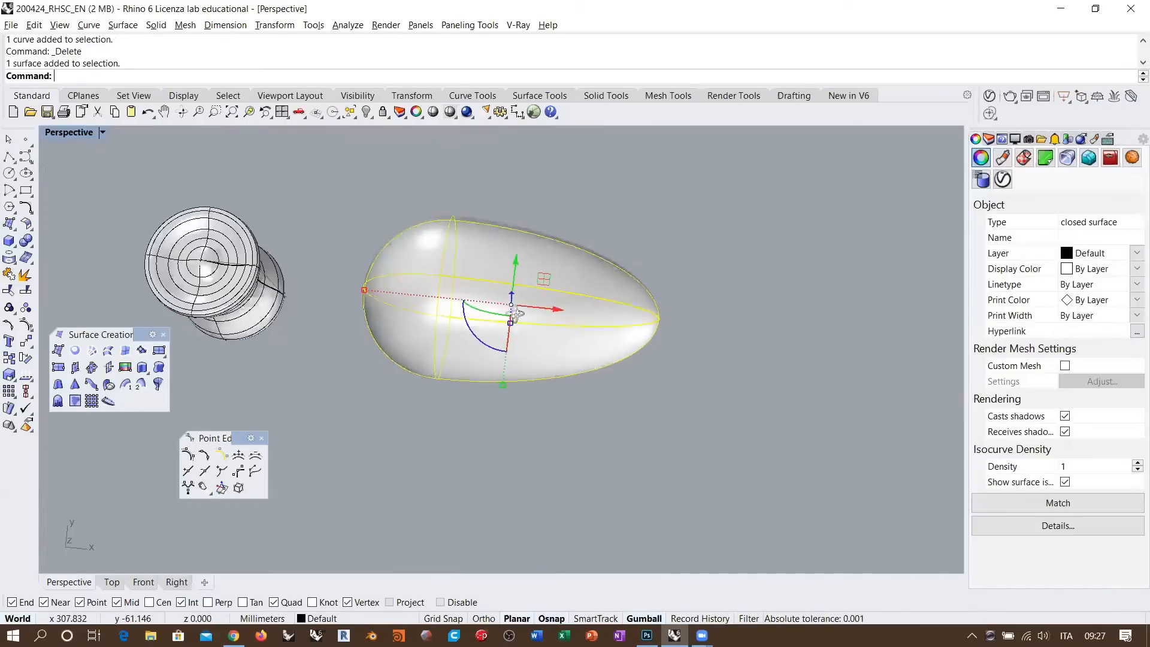
pyautogui.press('F10')
pyautogui.scroll(4, 442, 295)
pyautogui.click(458, 355)
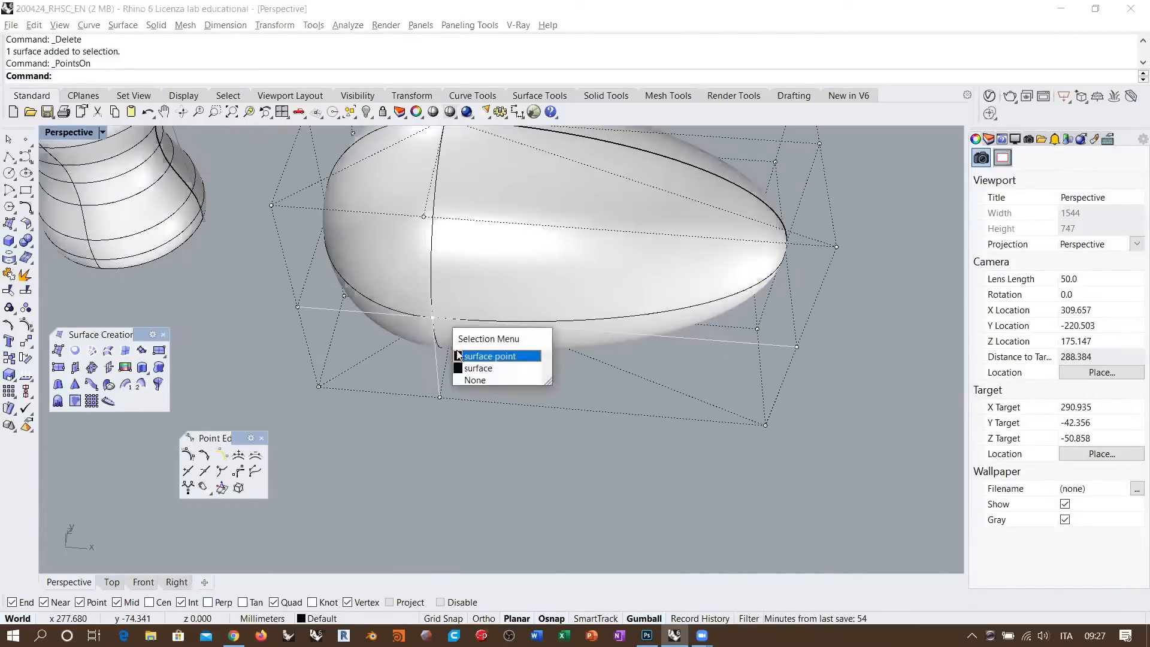
pyautogui.click(458, 355)
pyautogui.keyDown('shift'); pyautogui.moveTo(432, 317); pyautogui.dragTo(406, 368, button='right'); pyautogui.keyUp('shift')
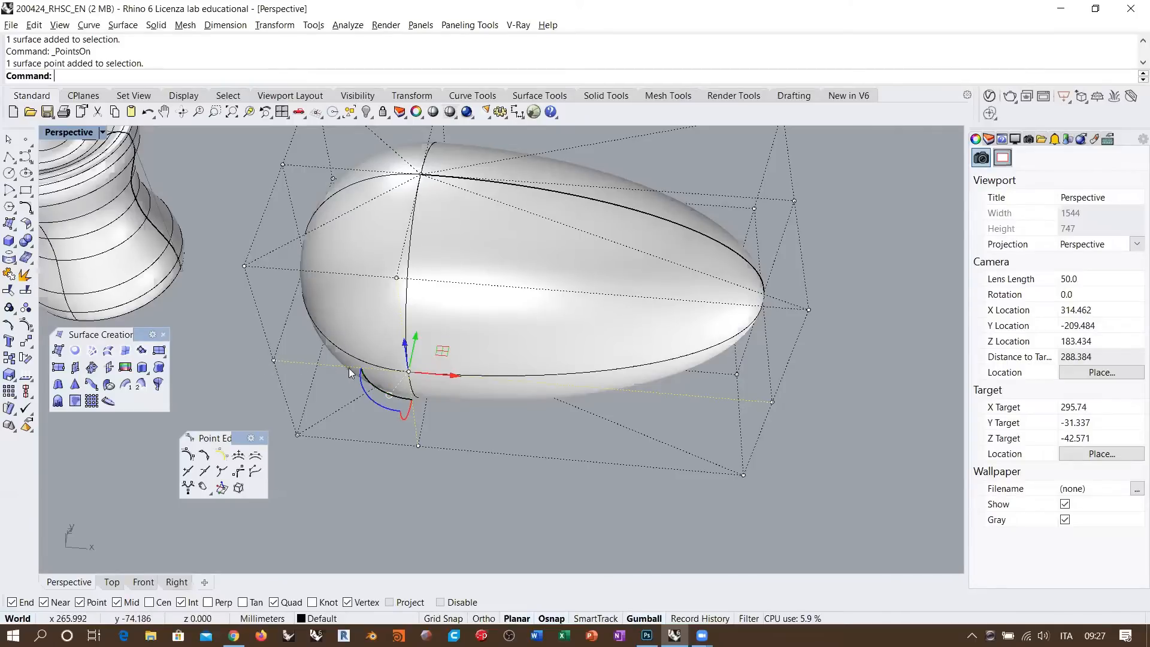
pyautogui.keyDown('shift'); pyautogui.click(273, 360); pyautogui.keyUp('shift')
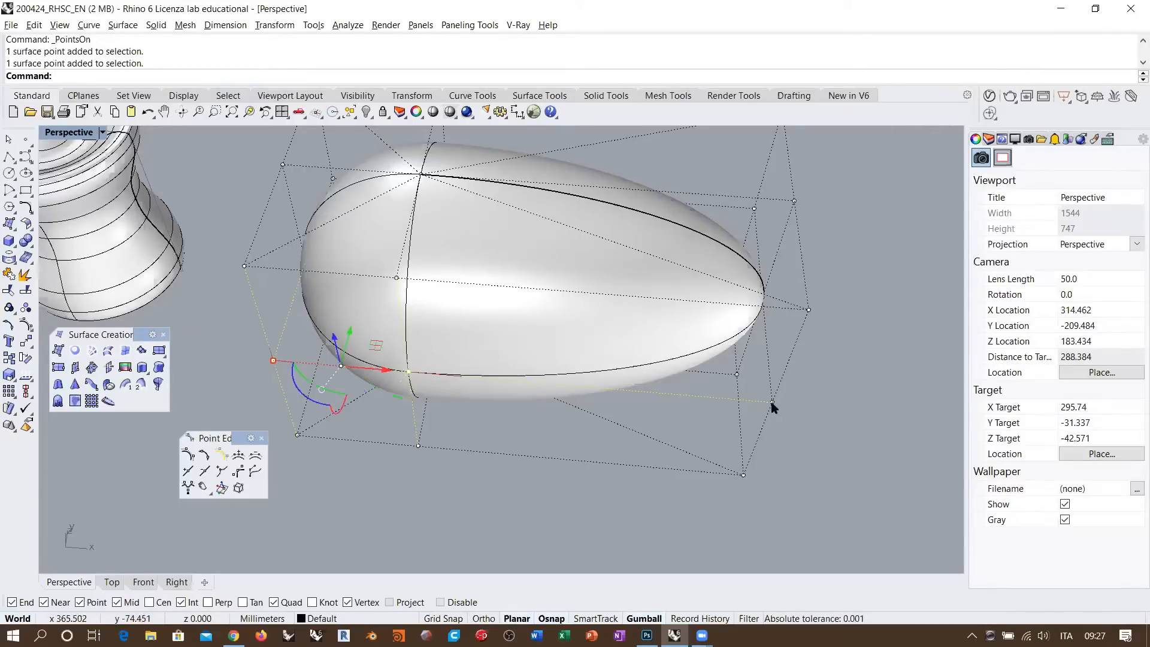
pyautogui.keyDown('shift'); pyautogui.click(773, 402); pyautogui.keyUp('shift')
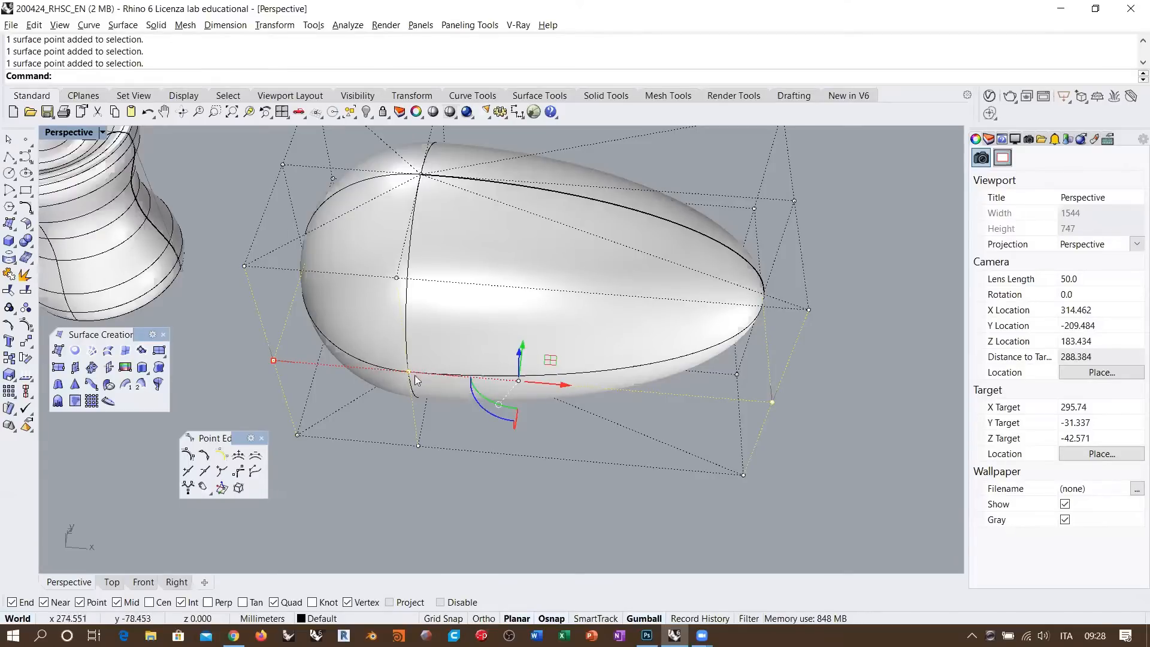
pyautogui.scroll(-4, 360, 387)
pyautogui.click(692, 462)
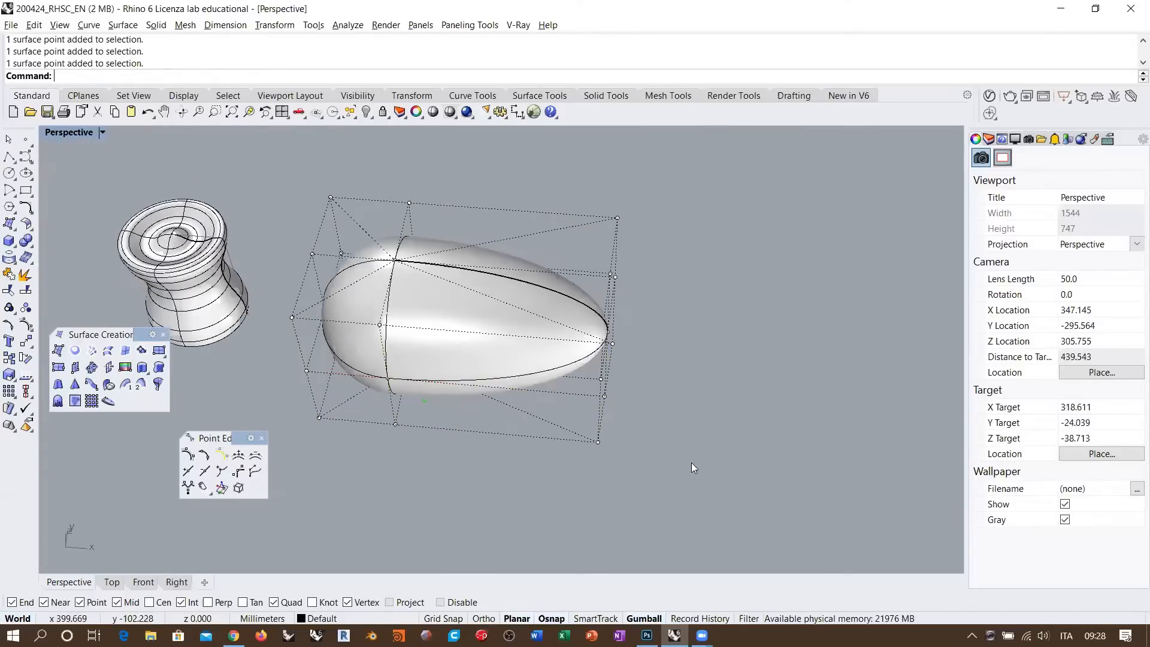
# - Select the nine control points at the egg-shaped surface's pointed end and try moving them together along X
pyautogui.moveTo(691, 463); pyautogui.dragTo(534, 326, button='right')
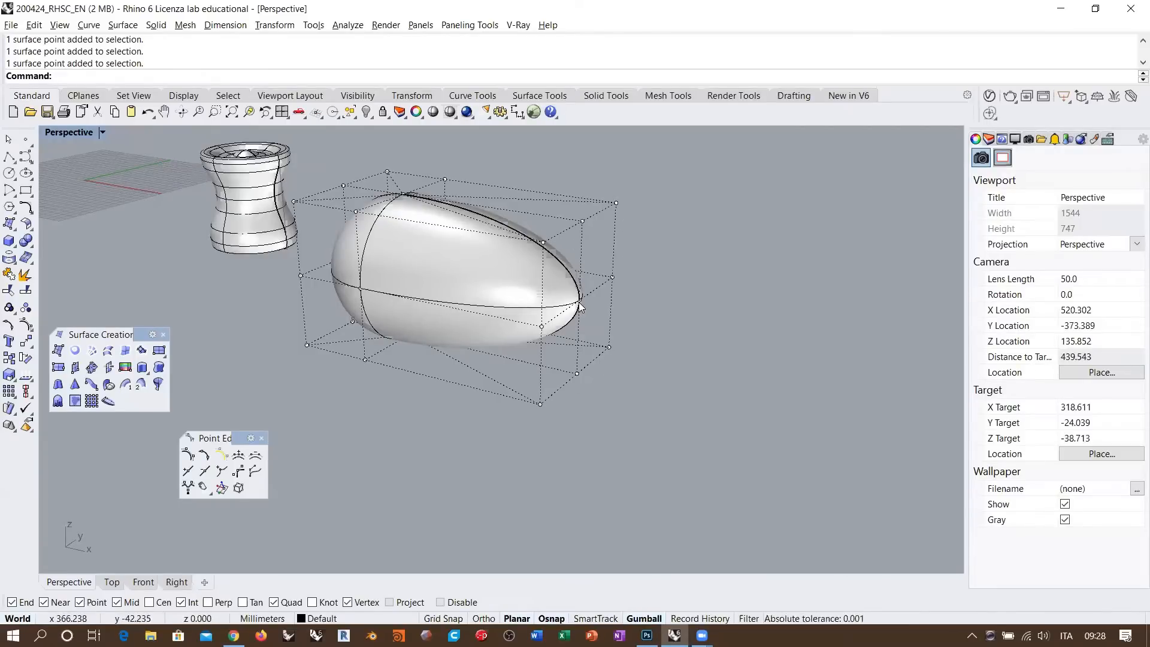
pyautogui.click(596, 308)
pyautogui.moveTo(623, 421); pyautogui.dragTo(638, 383, button='right')
pyautogui.moveTo(581, 432); pyautogui.dragTo(633, 178)
pyautogui.keyDown('shift'); pyautogui.moveTo(660, 263); pyautogui.dragTo(554, 293, button='right'); pyautogui.keyUp('shift')
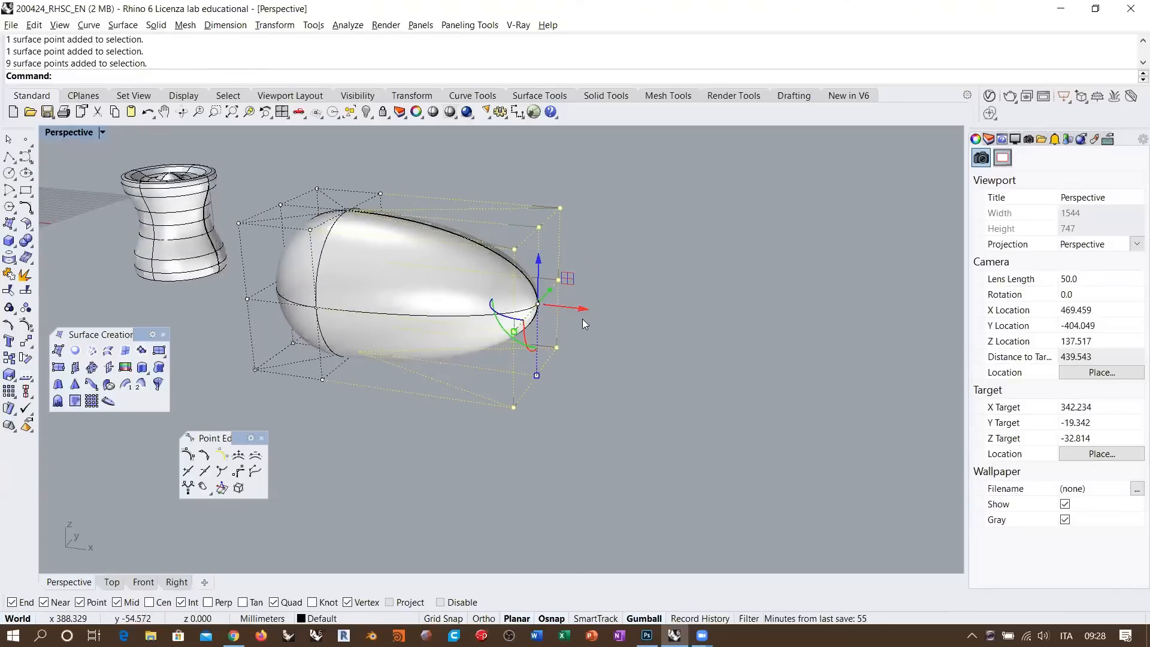
pyautogui.moveTo(581, 307); pyautogui.dragTo(493, 298)
pyautogui.moveTo(569, 327); pyautogui.dragTo(584, 329)
# - Try rotating the nine control points at the positive X end of the surface, and undo the rotation
pyautogui.moveTo(573, 306); pyautogui.dragTo(428, 370, button='right')
pyautogui.moveTo(421, 345); pyautogui.dragTo(419, 389)
pyautogui.moveTo(477, 435); pyautogui.dragTo(386, 370, button='right')
pyautogui.moveTo(378, 331); pyautogui.dragTo(269, 356)
pyautogui.press('Escape')
pyautogui.moveTo(437, 289); pyautogui.dragTo(414, 379, button='right')
pyautogui.hotkey('ctrl', 'z')
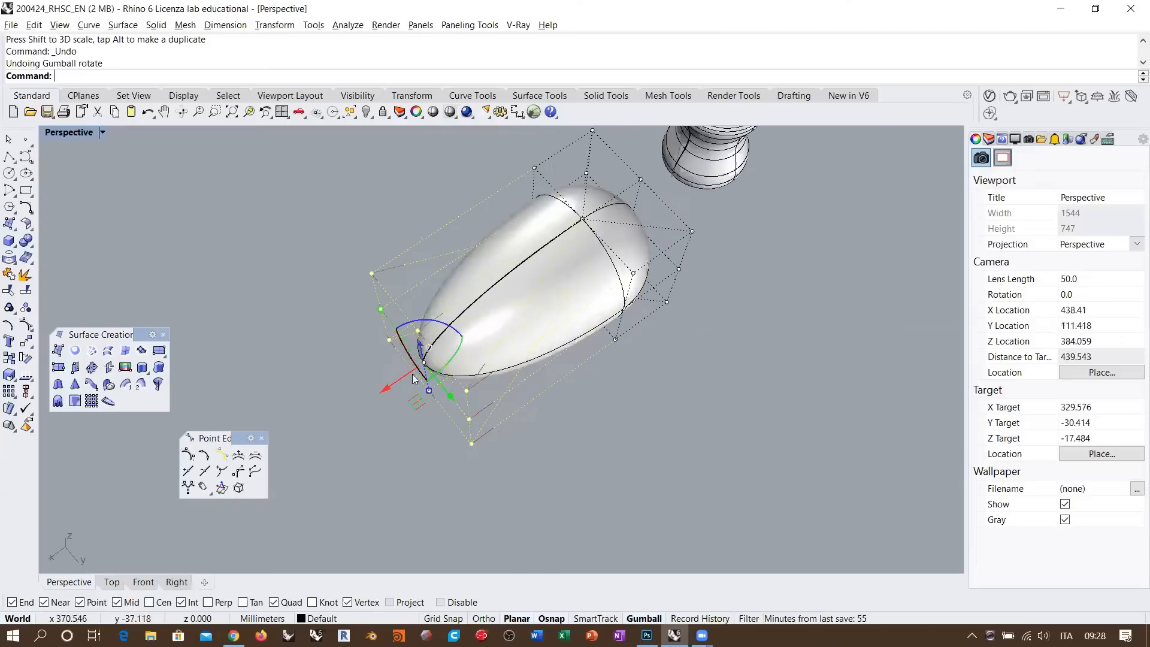
# - Try pushing the nine end points back along X past the middle, and undo the point moves until the surface is a sphere again
pyautogui.moveTo(413, 379); pyautogui.dragTo(608, 289)
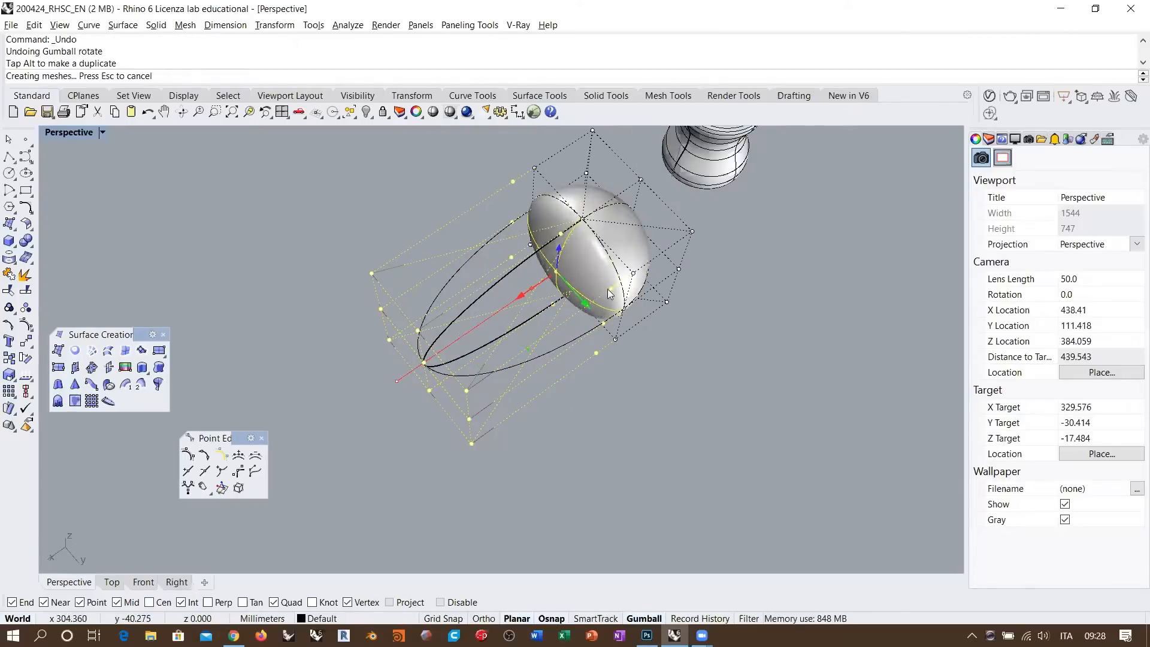
pyautogui.moveTo(608, 289)
pyautogui.mouseDown(button='right')
pyautogui.moveTo(597, 241)
pyautogui.moveTo(599, 284)
pyautogui.mouseUp(button='right')
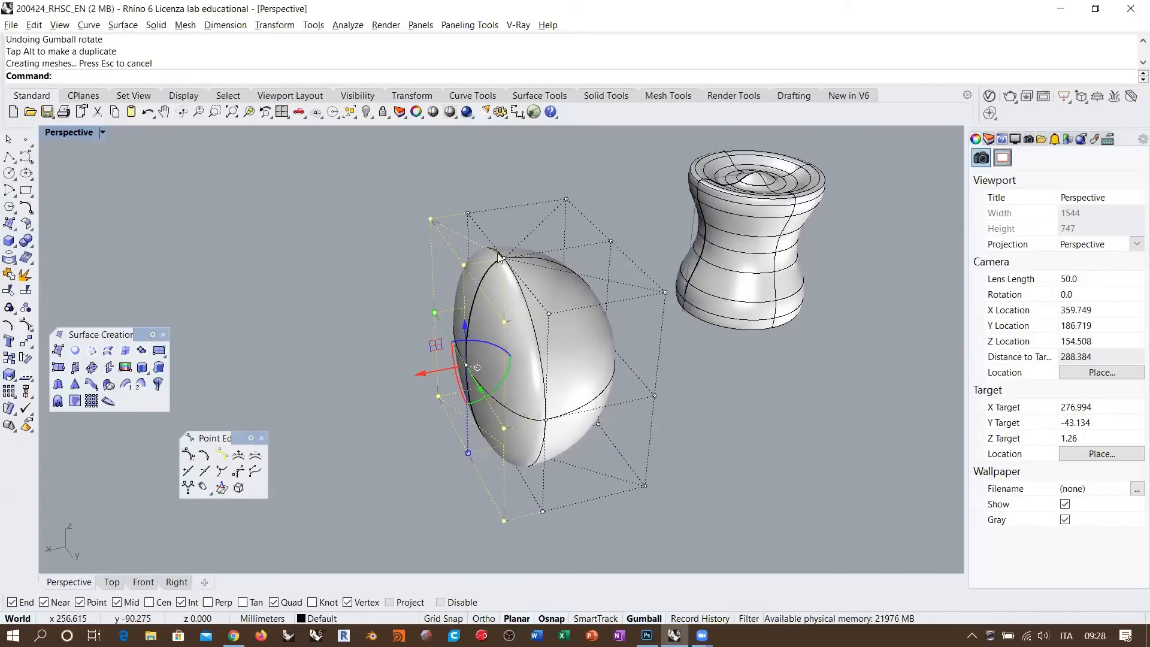
pyautogui.hotkey('ctrl', 'z')
pyautogui.hotkey('ctrl', 'z')
pyautogui.hotkey('ctrl', 'z')
pyautogui.hotkey('ctrl', 'z')
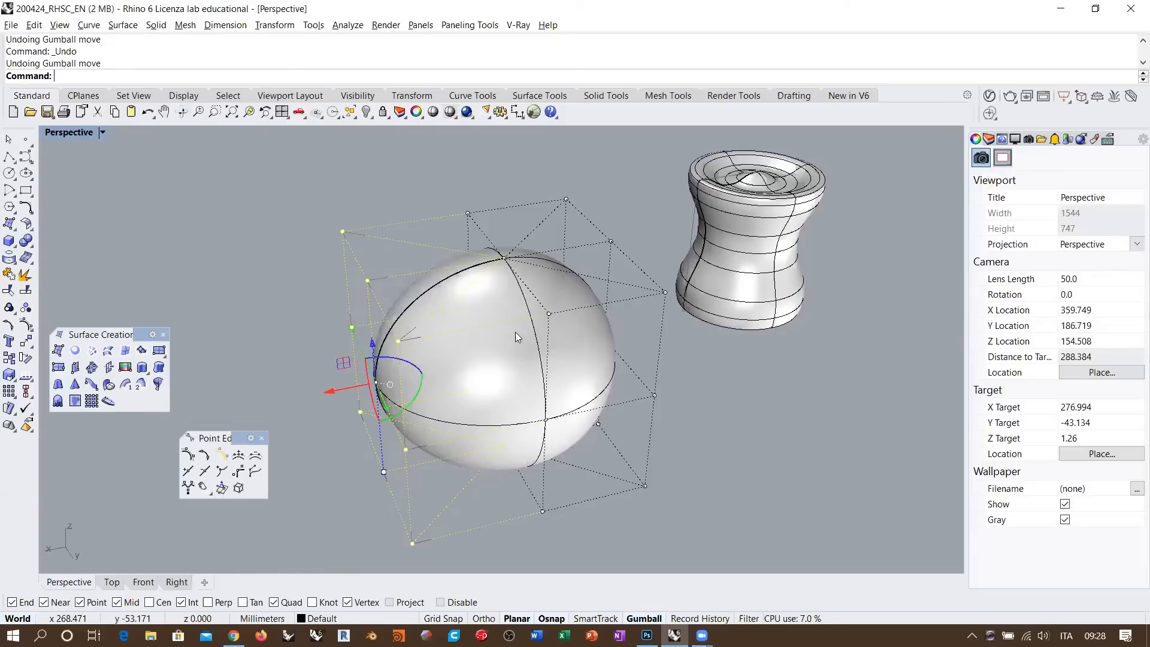
pyautogui.hotkey('ctrl', 'z')
pyautogui.hotkey('ctrl', 'z')
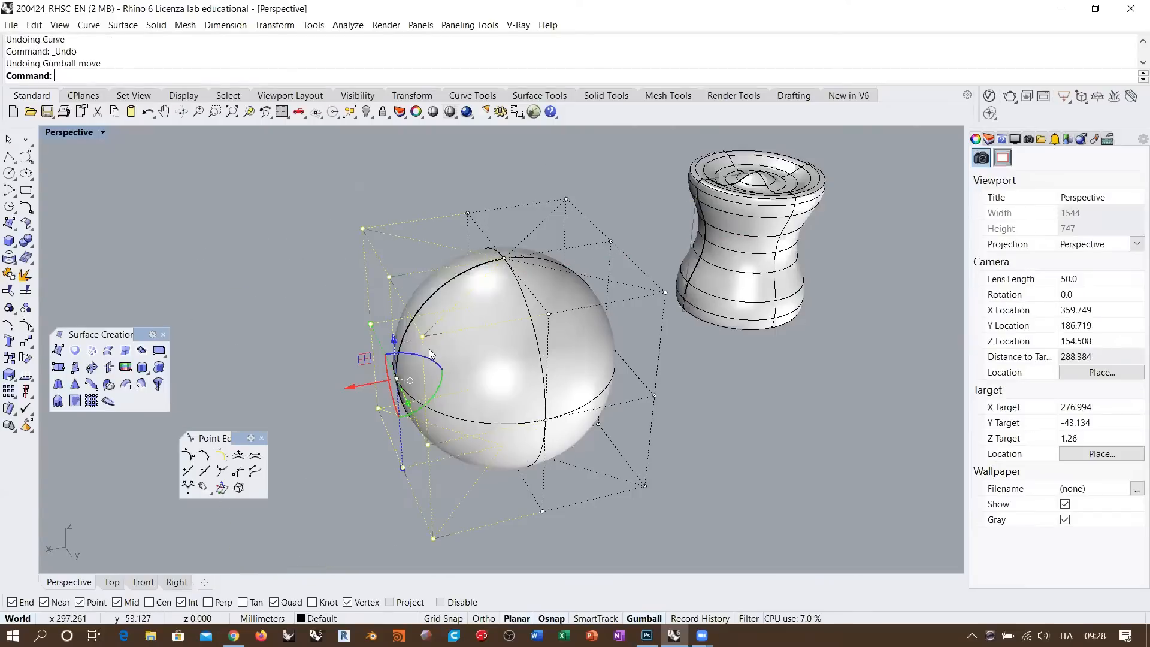
# - Add the nine control points on the sphere's negative X side to the selection and scale both sides along X
pyautogui.moveTo(429, 349); pyautogui.dragTo(419, 252, button='right')
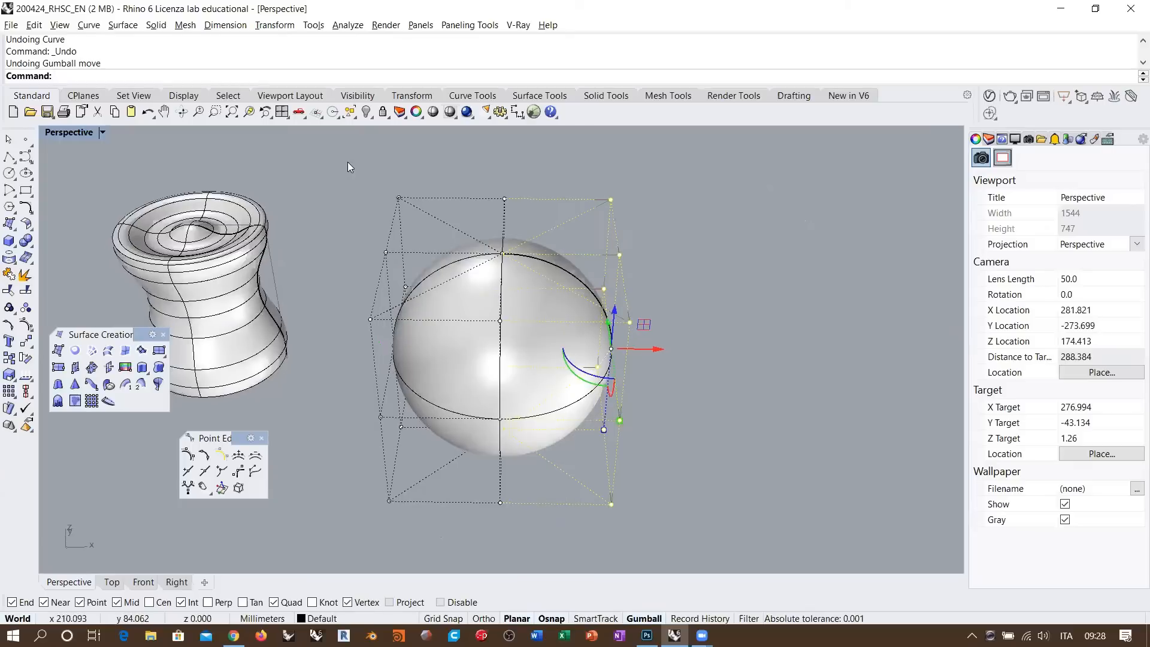
pyautogui.moveTo(347, 162); pyautogui.dragTo(439, 550)
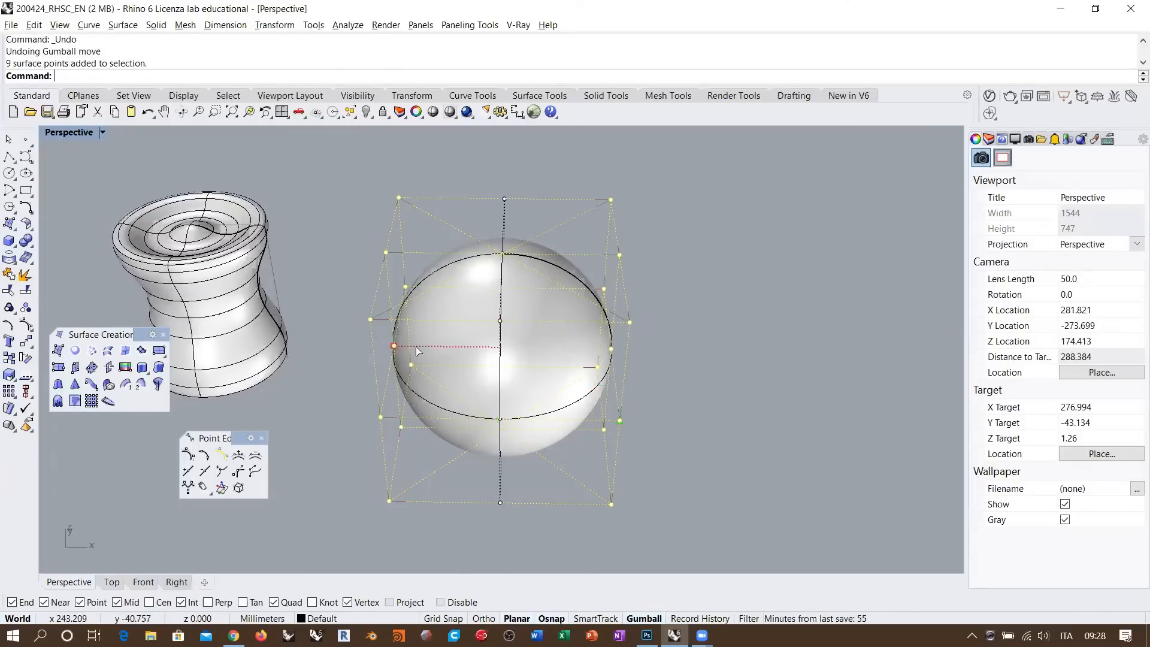
pyautogui.moveTo(419, 348); pyautogui.dragTo(480, 351)
pyautogui.moveTo(479, 351); pyautogui.dragTo(515, 359, button='right')
# - Try moving only the nine negative X control points toward positive X, and undo this move and the previous scaling
pyautogui.moveTo(350, 226); pyautogui.dragTo(421, 490)
pyautogui.moveTo(435, 358); pyautogui.dragTo(547, 358)
pyautogui.moveTo(709, 348); pyautogui.dragTo(754, 349, button='right')
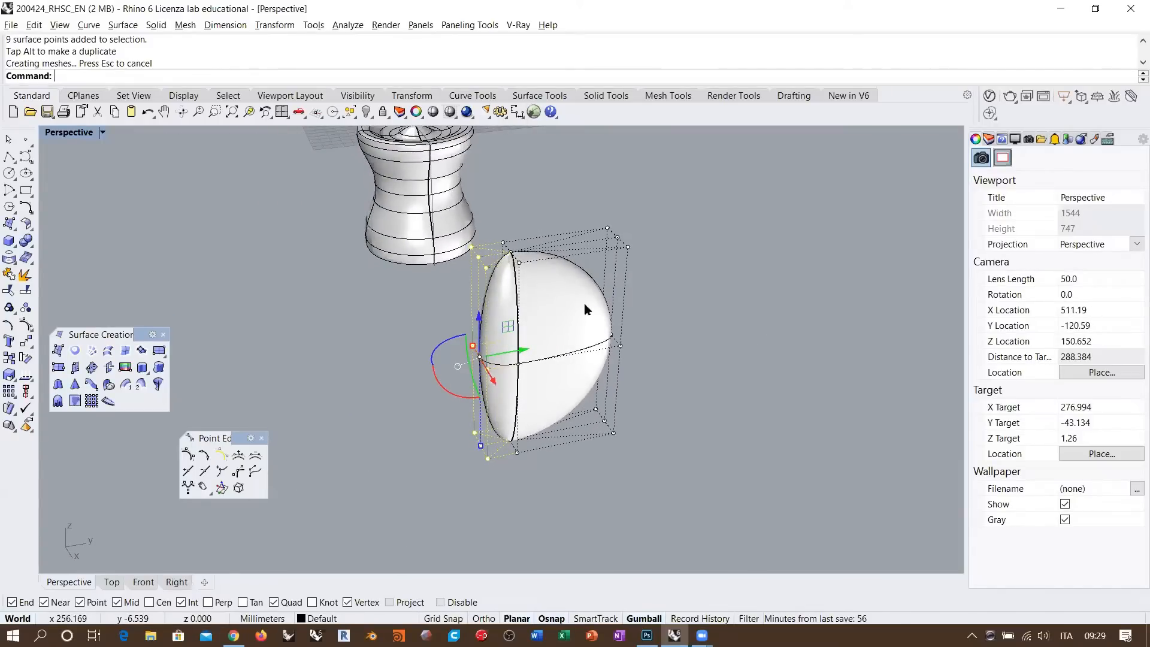
pyautogui.hotkey('ctrl', 'z')
pyautogui.hotkey('ctrl', 'z')
pyautogui.moveTo(593, 318); pyautogui.dragTo(500, 387, button='right')
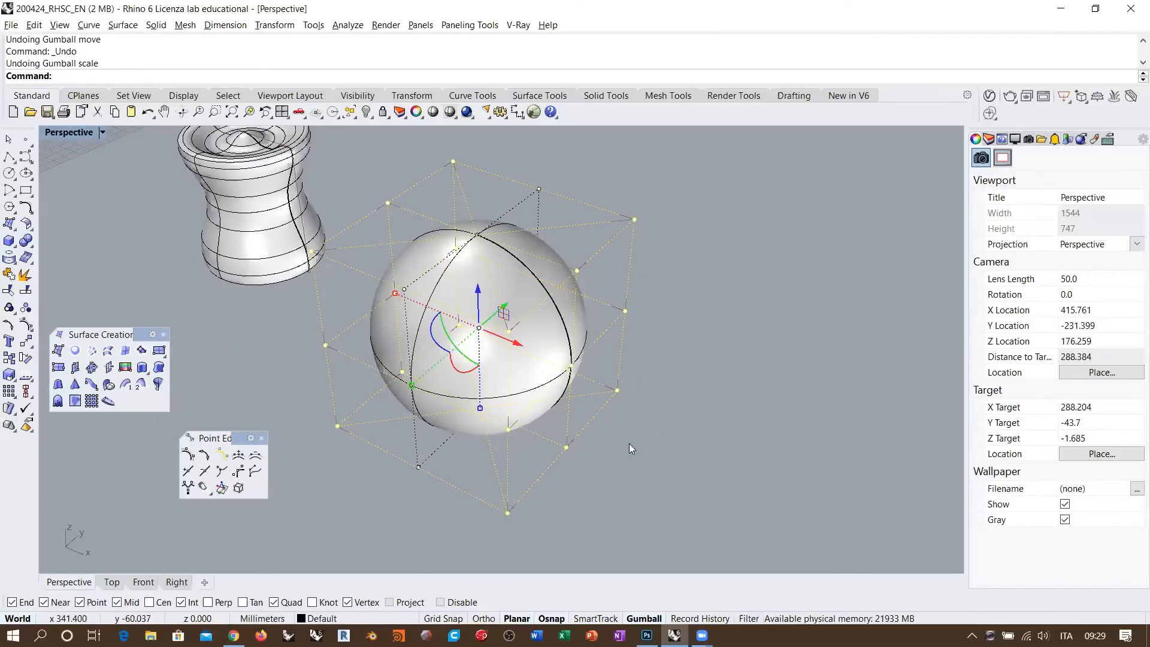
pyautogui.moveTo(609, 348); pyautogui.dragTo(586, 363, button='right')
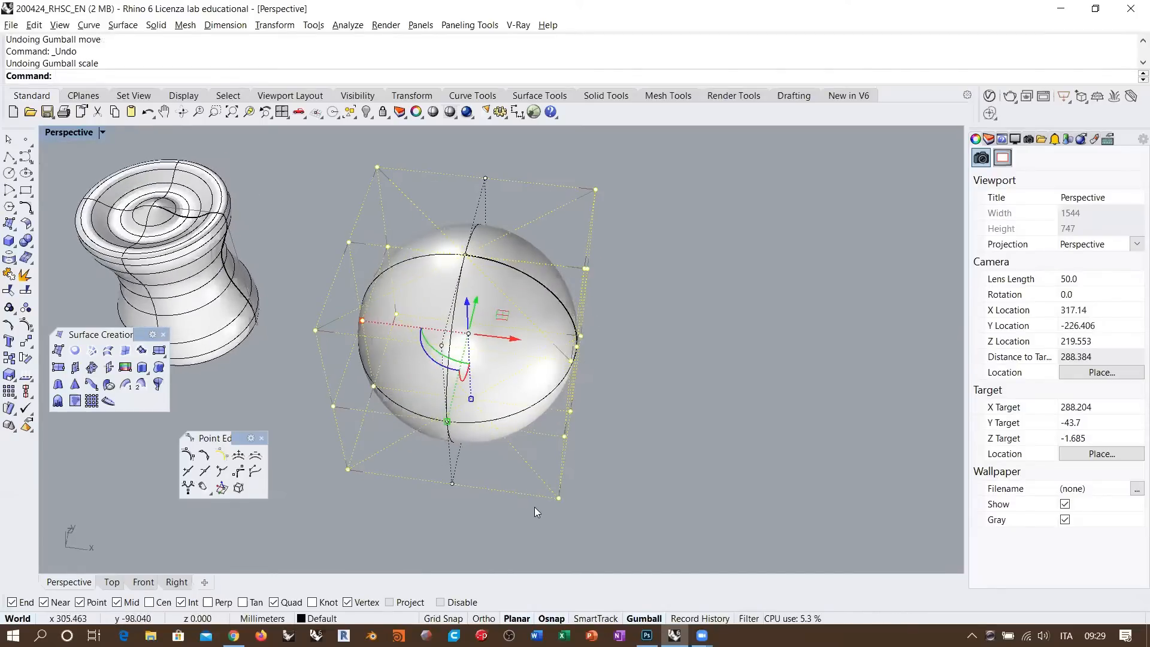
# - Select in turn the nine control points on the sphere's positive X side, upper side and negative X side
pyautogui.moveTo(536, 523); pyautogui.dragTo(659, 174)
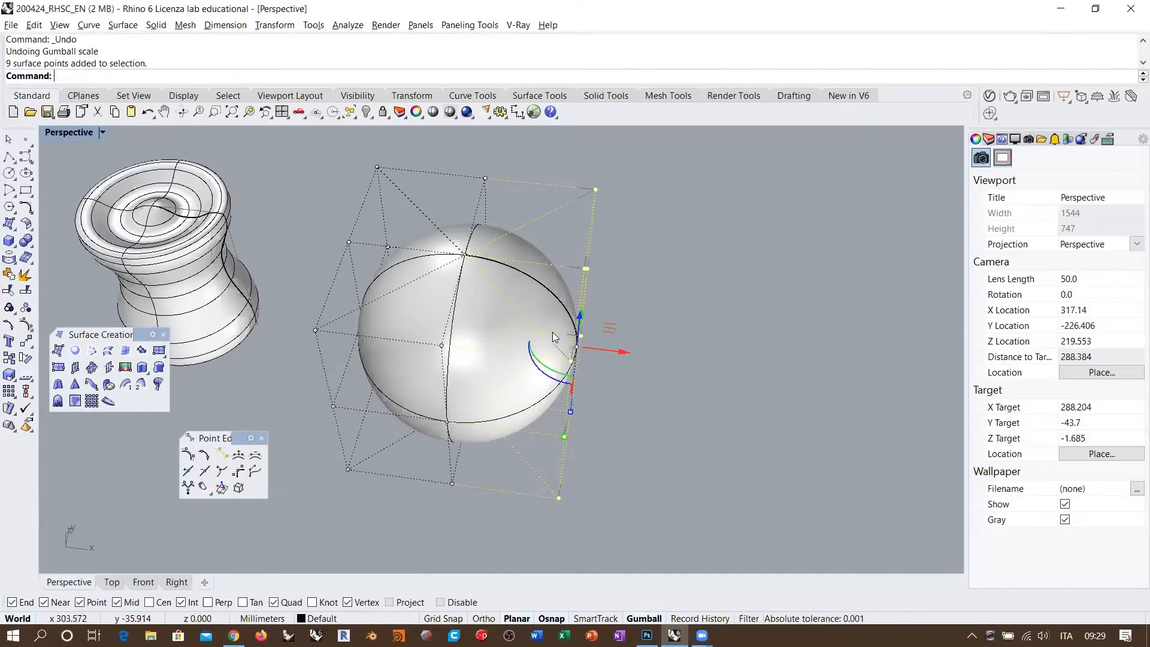
pyautogui.moveTo(552, 332); pyautogui.dragTo(542, 246, button='right')
pyautogui.moveTo(303, 259); pyautogui.dragTo(651, 181)
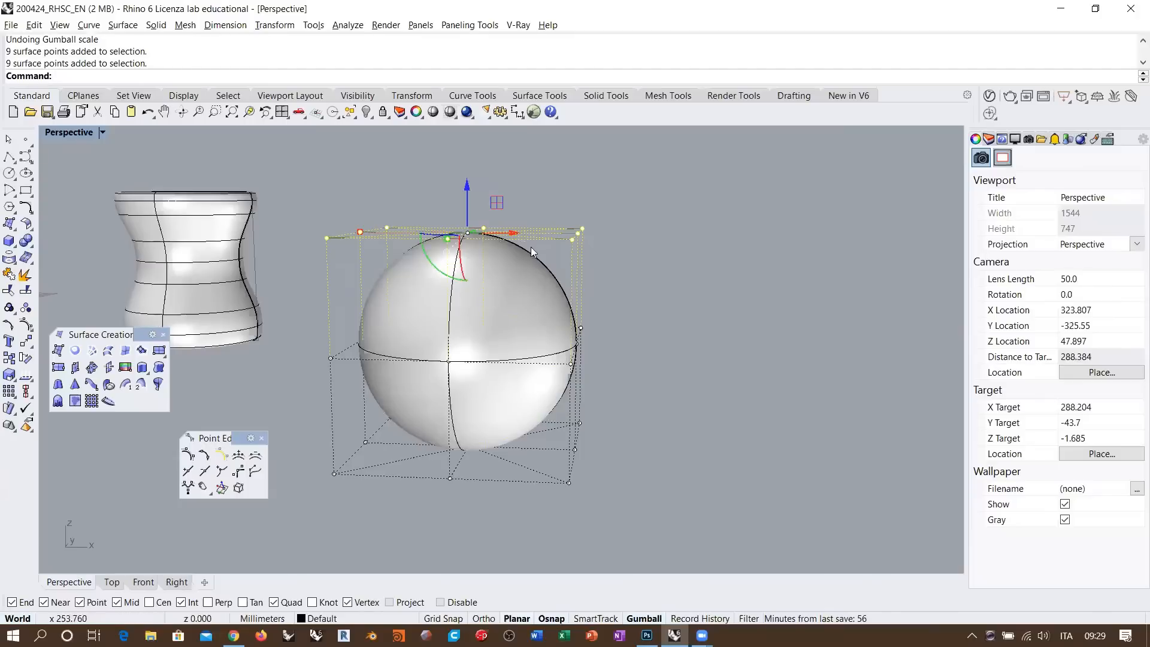
pyautogui.moveTo(531, 247); pyautogui.dragTo(554, 264, button='right')
pyautogui.moveTo(298, 181); pyautogui.dragTo(396, 526)
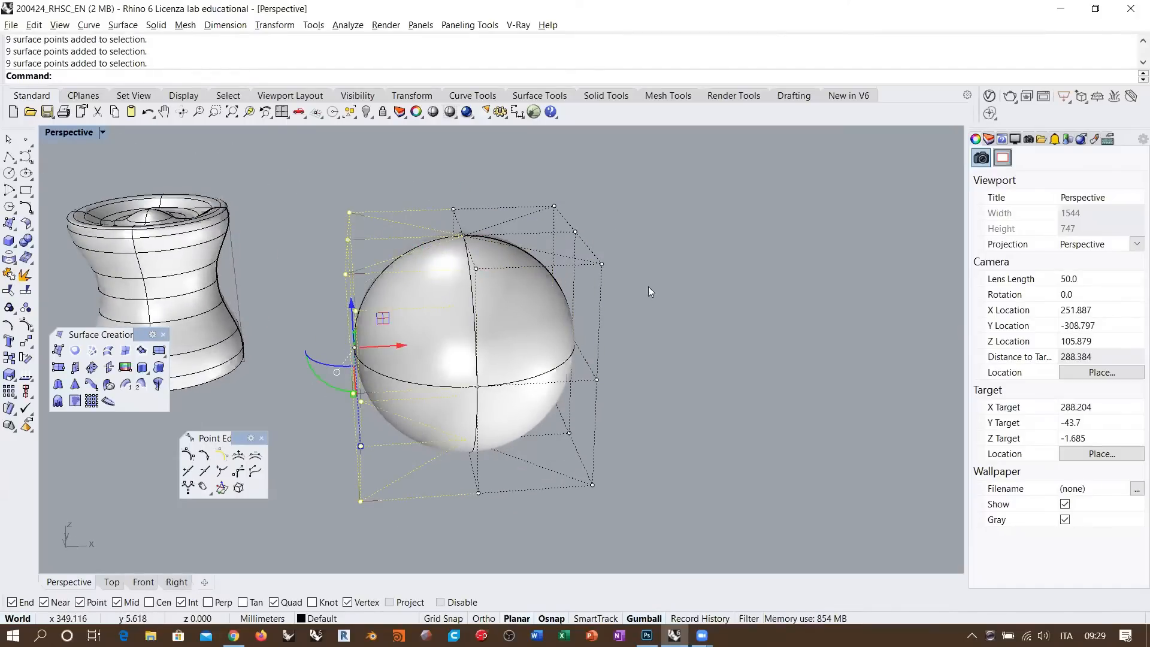
# - Select the nine control points on the sphere's positive X side and rotate them about the vertical axis
pyautogui.moveTo(648, 286); pyautogui.dragTo(552, 299, button='right')
pyautogui.moveTo(611, 407); pyautogui.dragTo(659, 420, button='right')
pyautogui.moveTo(531, 521); pyautogui.dragTo(687, 172)
pyautogui.keyDown('shift'); pyautogui.moveTo(617, 367); pyautogui.dragTo(585, 288, button='right'); pyautogui.keyUp('shift')
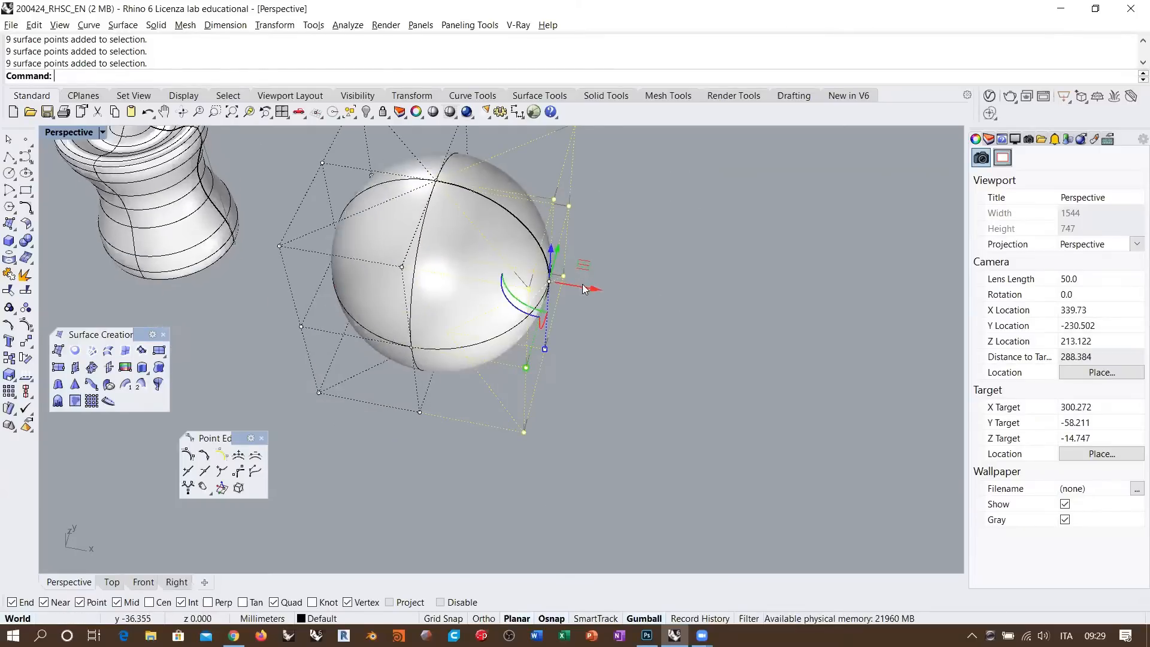
pyautogui.moveTo(584, 288); pyautogui.dragTo(636, 319)
pyautogui.moveTo(636, 319); pyautogui.dragTo(503, 321, button='right')
pyautogui.moveTo(517, 328); pyautogui.dragTo(548, 324)
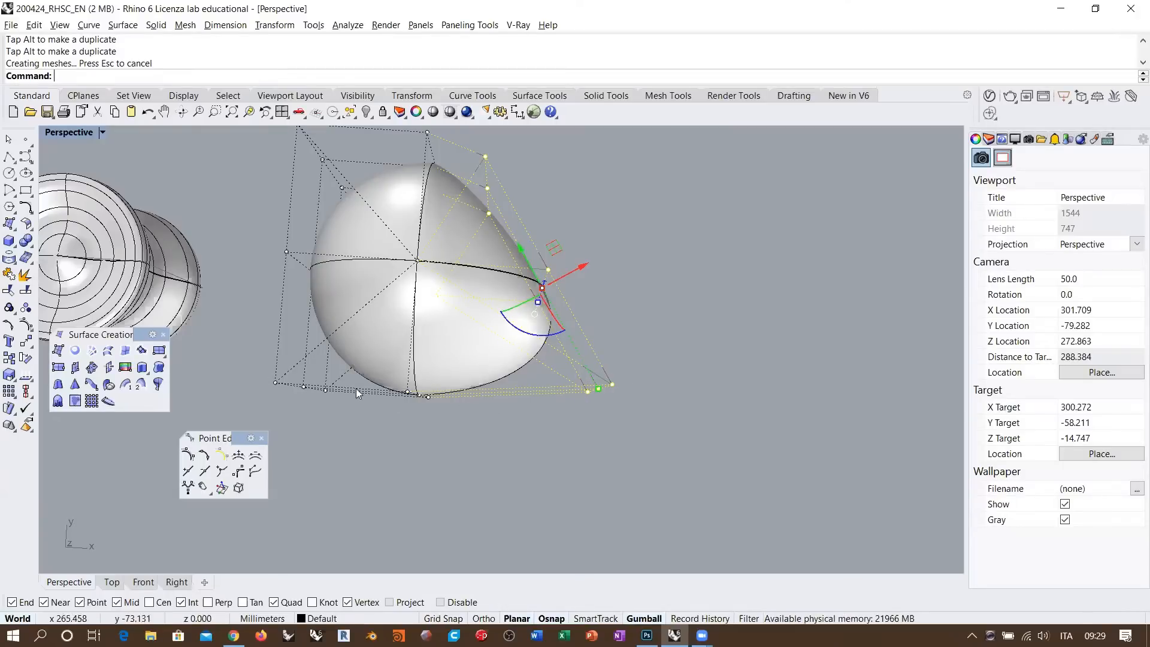
# - Undo the rotation of the sphere's side points after examining the shape, and turn off its control points
pyautogui.moveTo(454, 425); pyautogui.dragTo(431, 238, button='right')
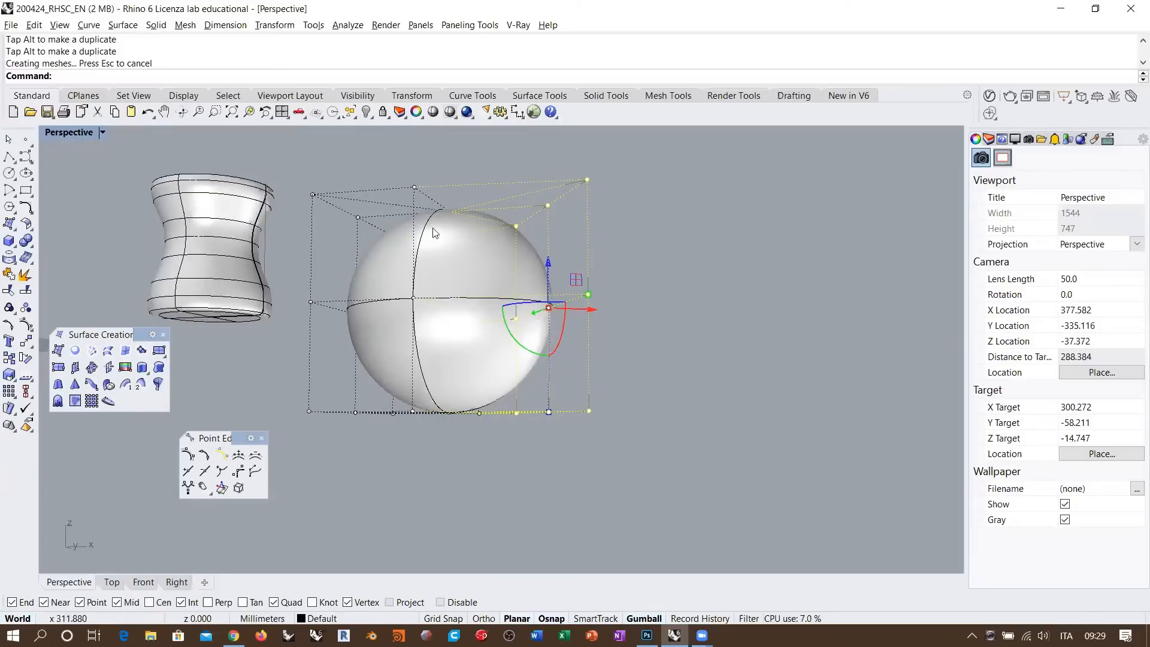
pyautogui.moveTo(429, 344); pyautogui.dragTo(595, 276, button='right')
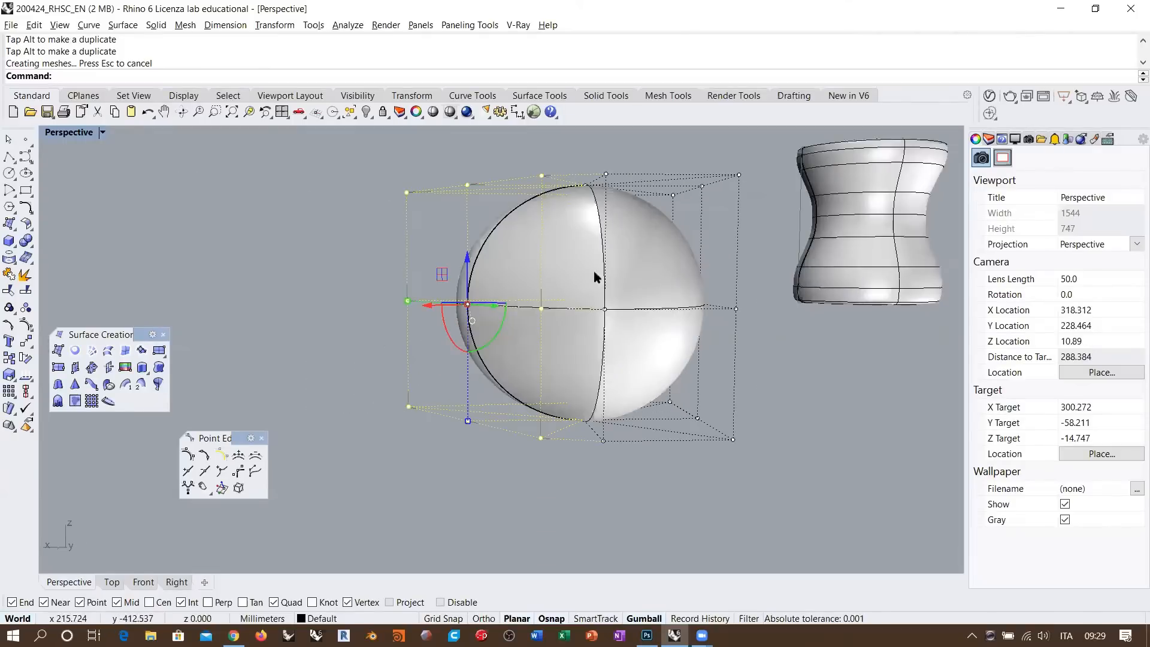
pyautogui.moveTo(602, 225); pyautogui.dragTo(625, 487, button='right')
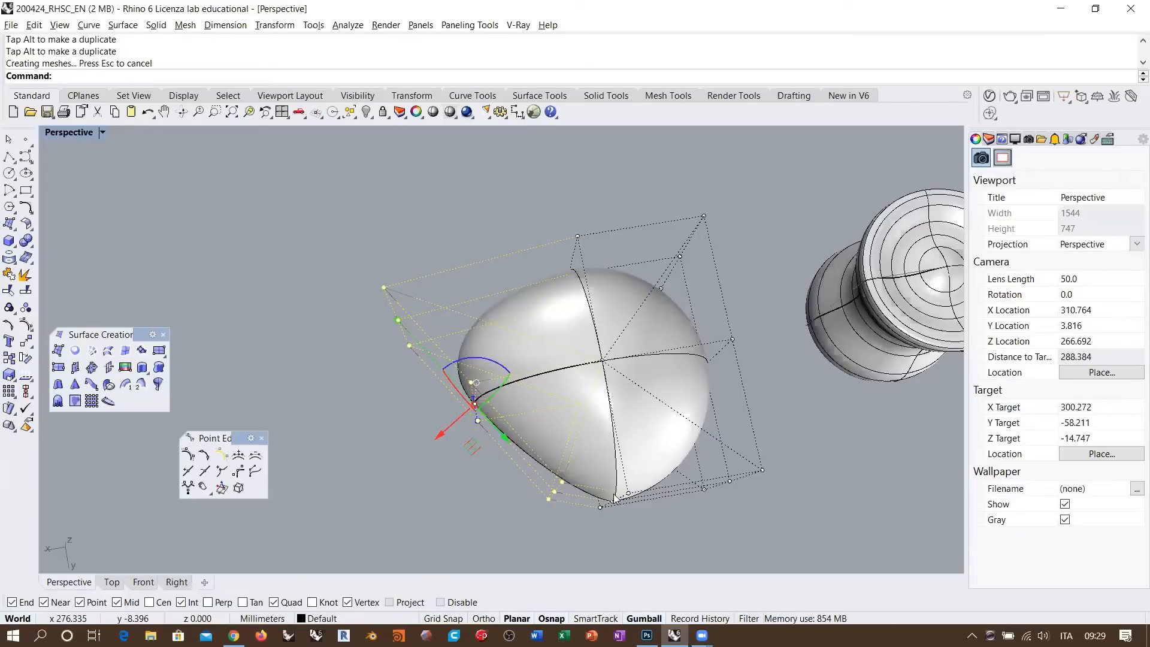
pyautogui.hotkey('ctrl', 'z')
pyautogui.keyDown('shift'); pyautogui.moveTo(614, 498); pyautogui.dragTo(535, 411, button='right'); pyautogui.keyUp('shift')
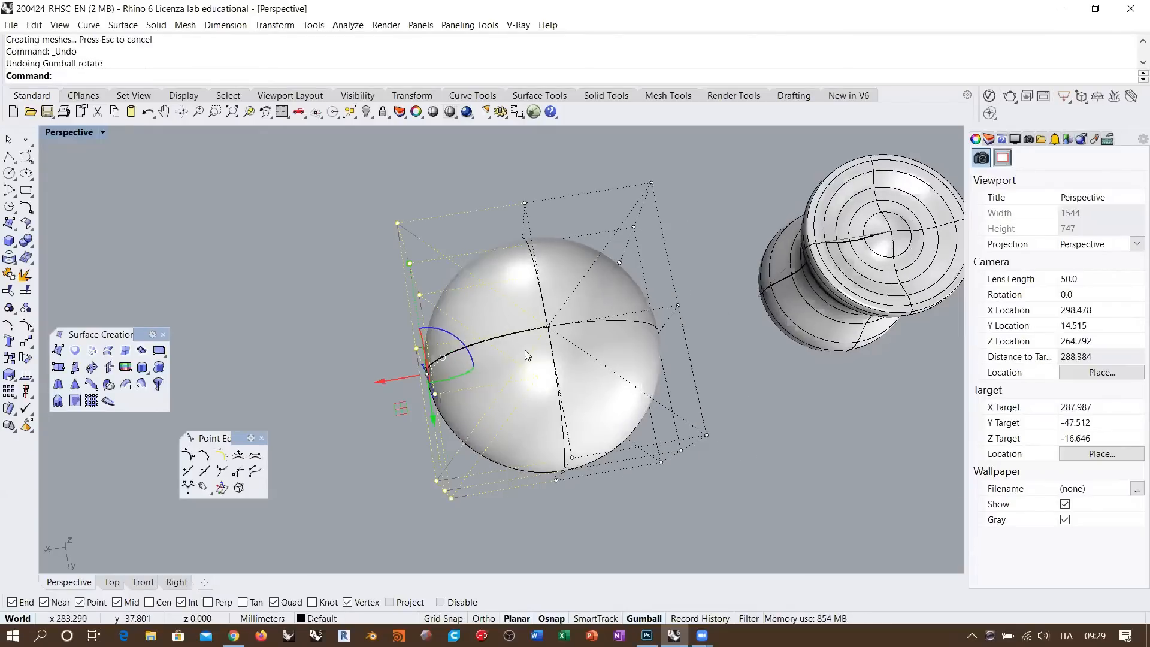
pyautogui.moveTo(525, 367); pyautogui.dragTo(481, 357, button='right')
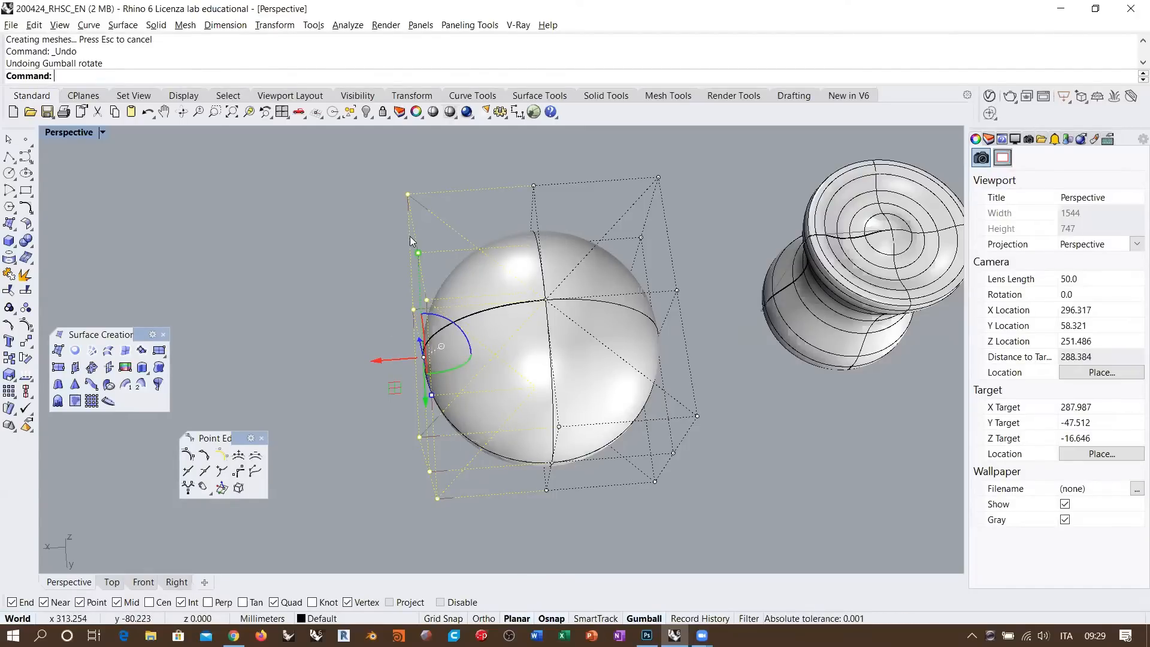
pyautogui.press('Escape')
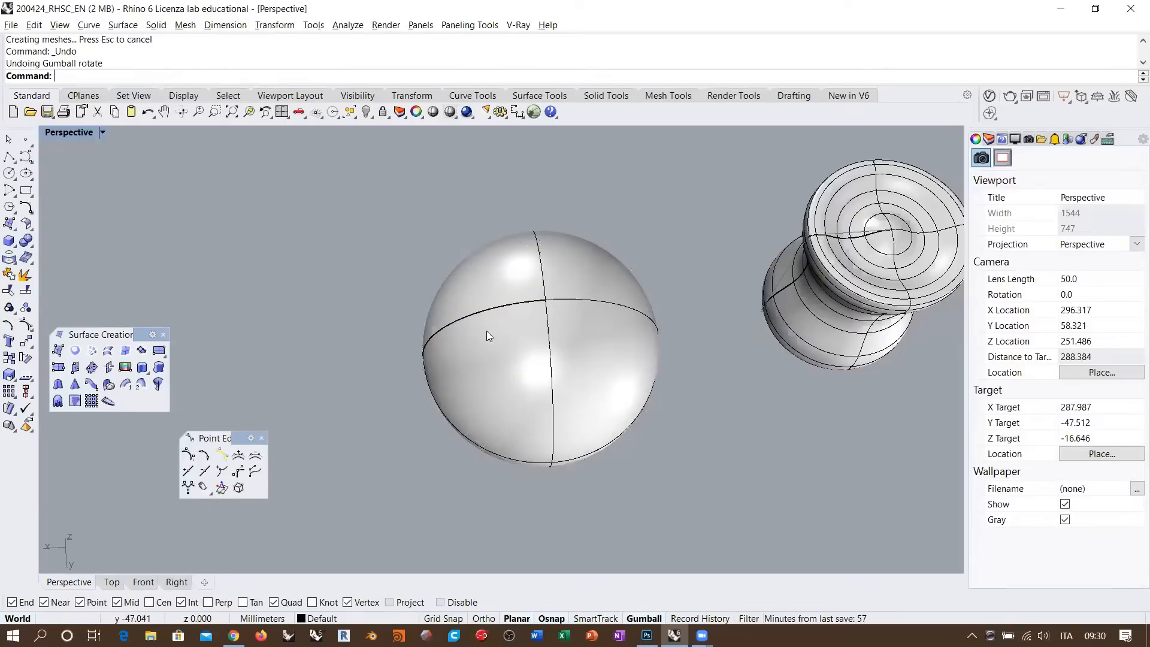
# - Turn on the control points of the revolved form and delete the sphere beside it
pyautogui.click(834, 272)
pyautogui.moveTo(834, 272); pyautogui.dragTo(457, 278, button='right')
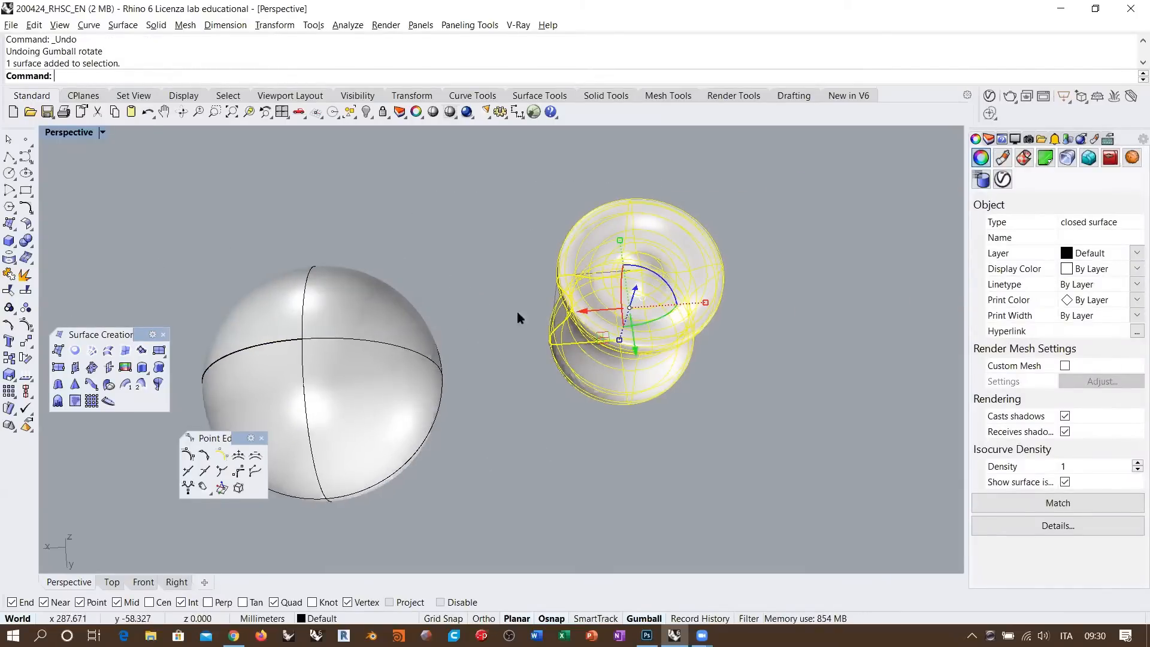
pyautogui.click(26, 294)
pyautogui.moveTo(527, 216); pyautogui.dragTo(652, 300, button='right')
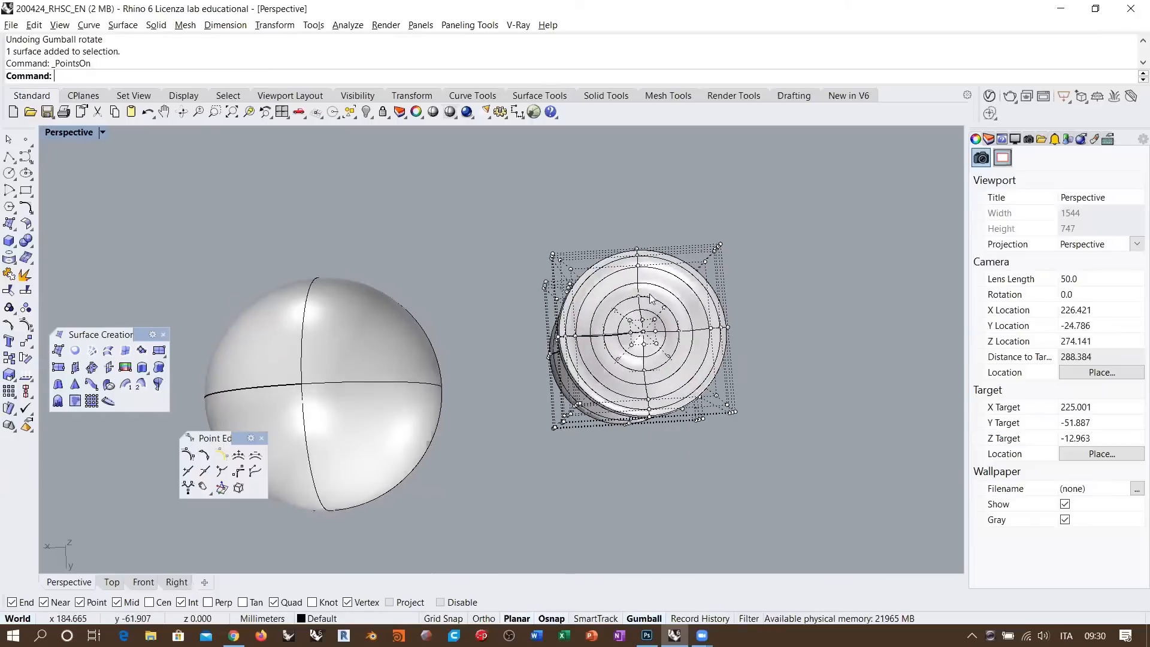
pyautogui.moveTo(640, 371); pyautogui.dragTo(519, 328, button='right')
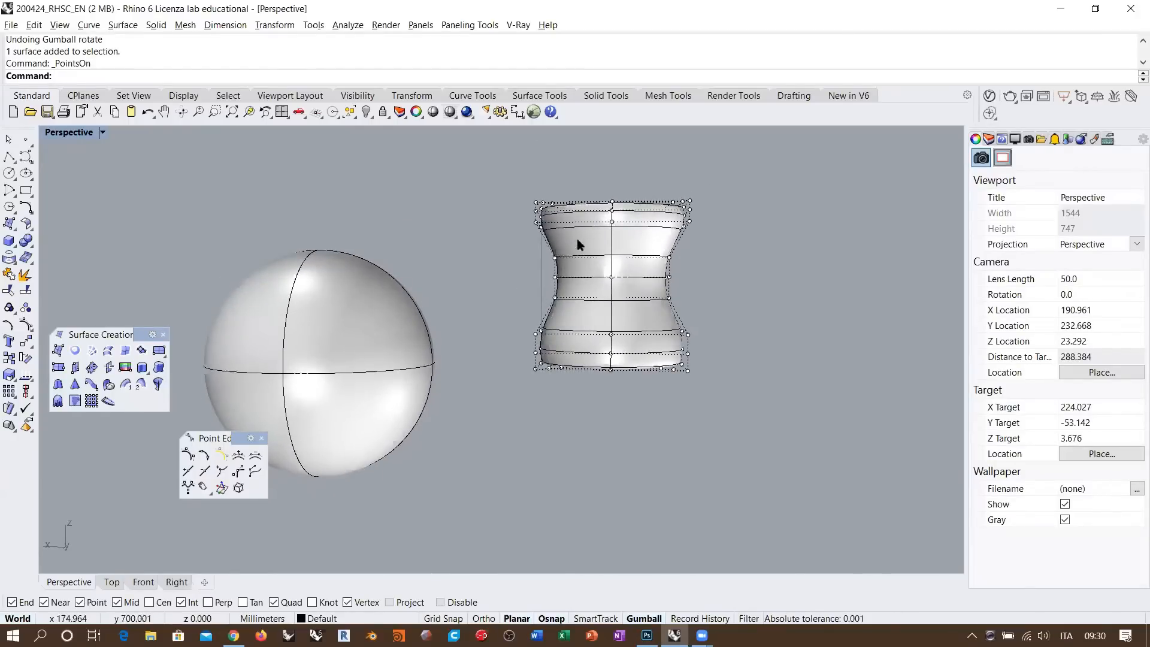
pyautogui.moveTo(570, 293); pyautogui.dragTo(576, 288, button='right')
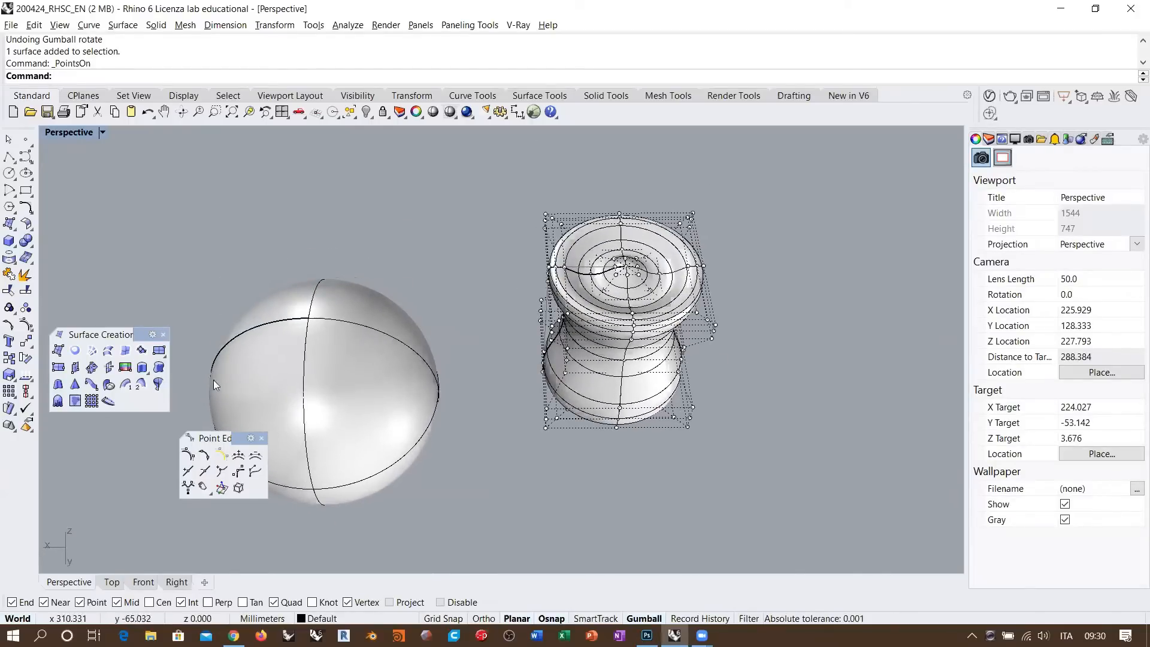
pyautogui.moveTo(572, 291); pyautogui.dragTo(838, 267, button='right')
pyautogui.click(391, 377)
pyautogui.press('Delete')
# - Switch the Perspective view to Wireframe display for a close view of the revolved form's control points
pyautogui.scroll(8, 450, 270)
pyautogui.keyDown('shift'); pyautogui.moveTo(484, 295); pyautogui.dragTo(605, 258, button='right'); pyautogui.keyUp('shift')
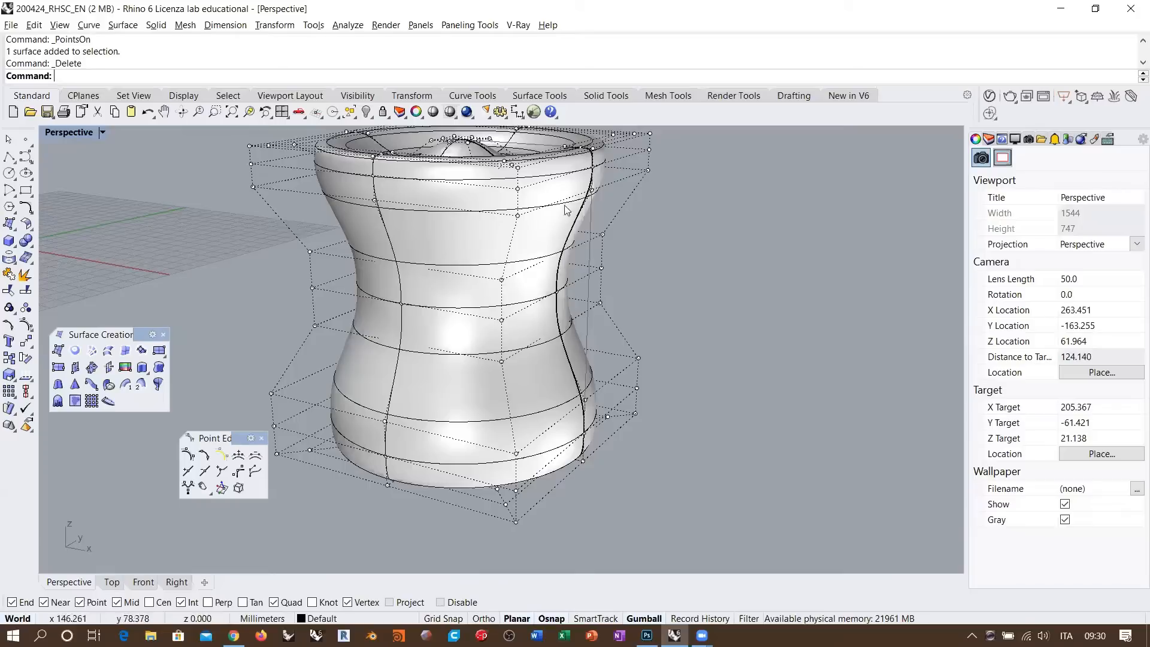
pyautogui.rightClick(446, 113)
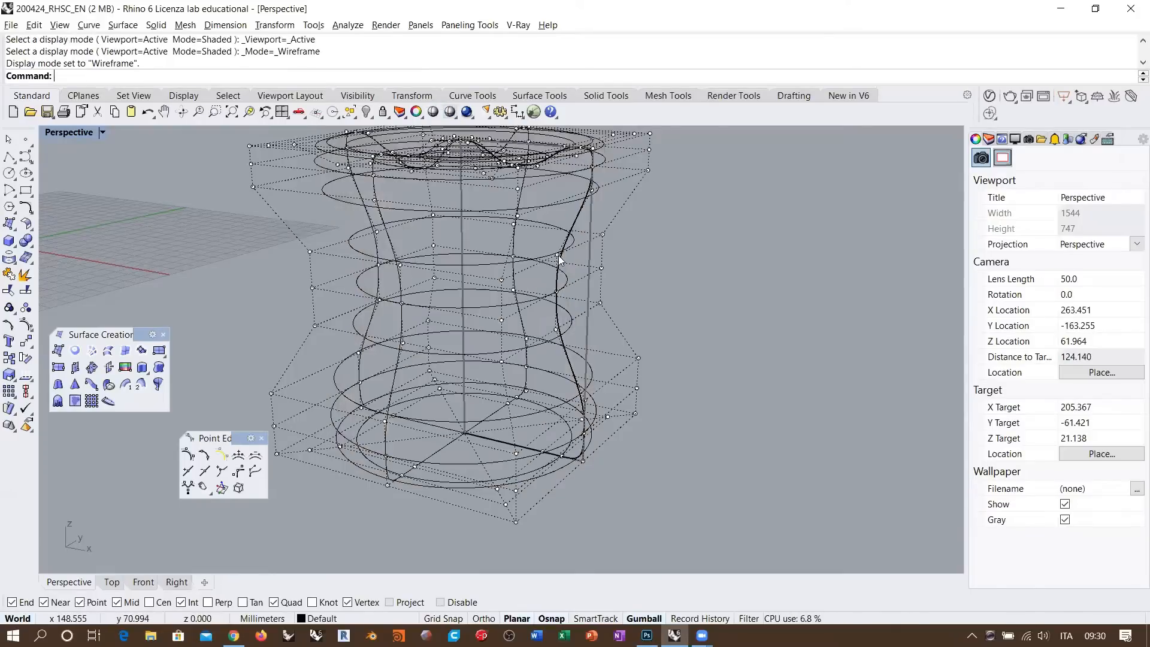
# - Select three waist control points on the revolved form's positive X side and switch the Perspective view to Shaded display
pyautogui.click(556, 255)
pyautogui.keyDown('shift'); pyautogui.click(557, 292); pyautogui.keyUp('shift')
pyautogui.keyDown('shift'); pyautogui.click(556, 331); pyautogui.keyUp('shift')
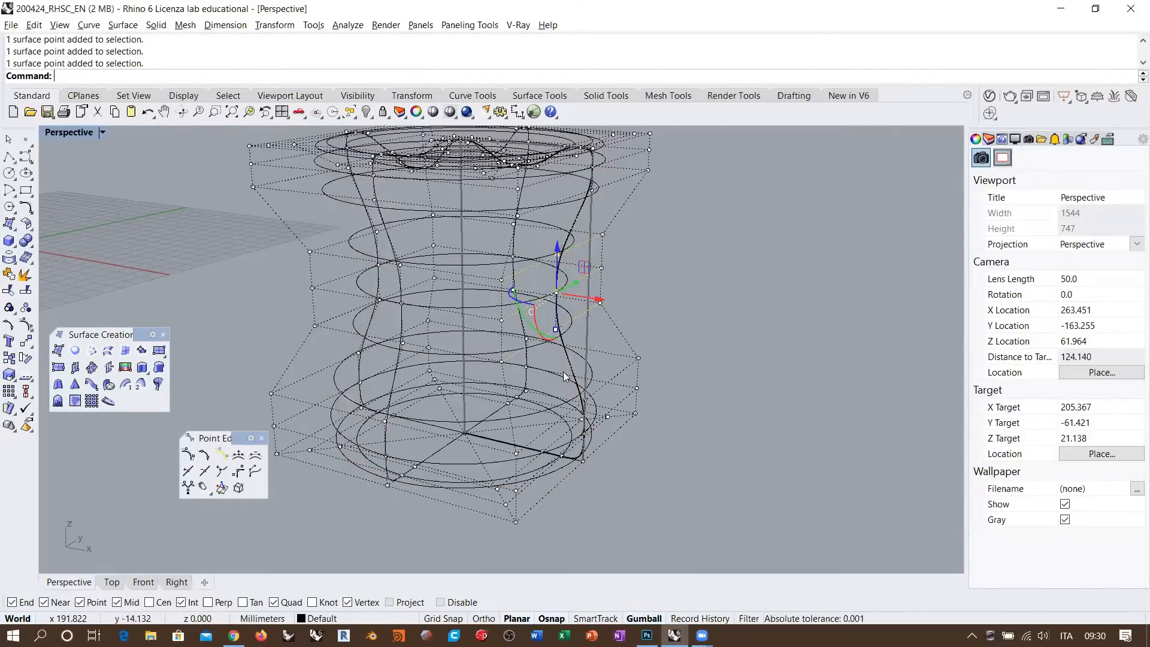
pyautogui.moveTo(594, 323); pyautogui.dragTo(494, 309, button='right')
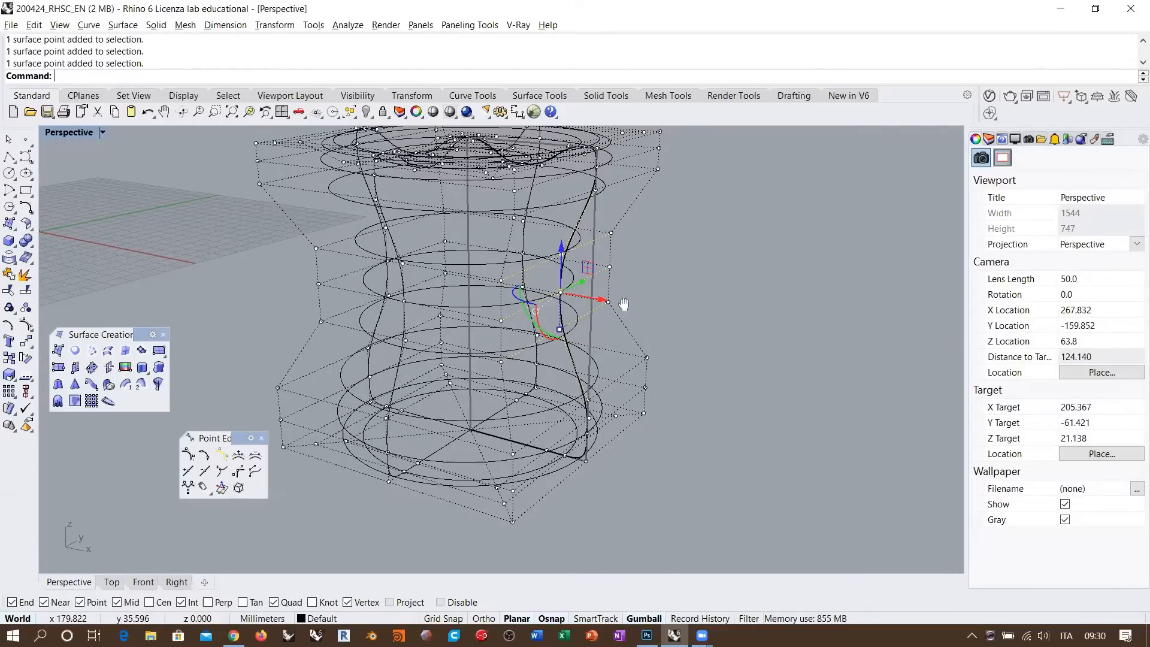
pyautogui.keyDown('shift'); pyautogui.moveTo(621, 300); pyautogui.dragTo(561, 313, button='right'); pyautogui.keyUp('shift')
pyautogui.moveTo(563, 246); pyautogui.dragTo(591, 223, button='right')
pyautogui.click(467, 113)
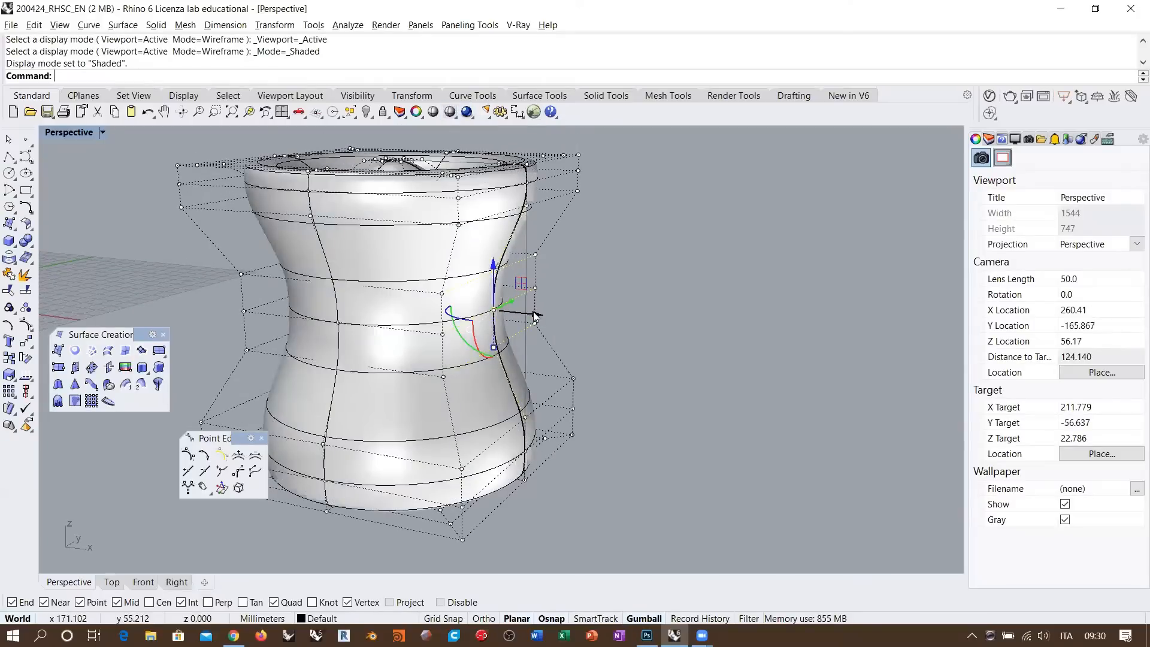
# - Try moving the three selected waist points outward along X, examine the bulge, and undo the move
pyautogui.moveTo(533, 313); pyautogui.dragTo(649, 327)
pyautogui.moveTo(701, 284); pyautogui.dragTo(555, 301, button='right')
pyautogui.hotkey('ctrl', 'z')
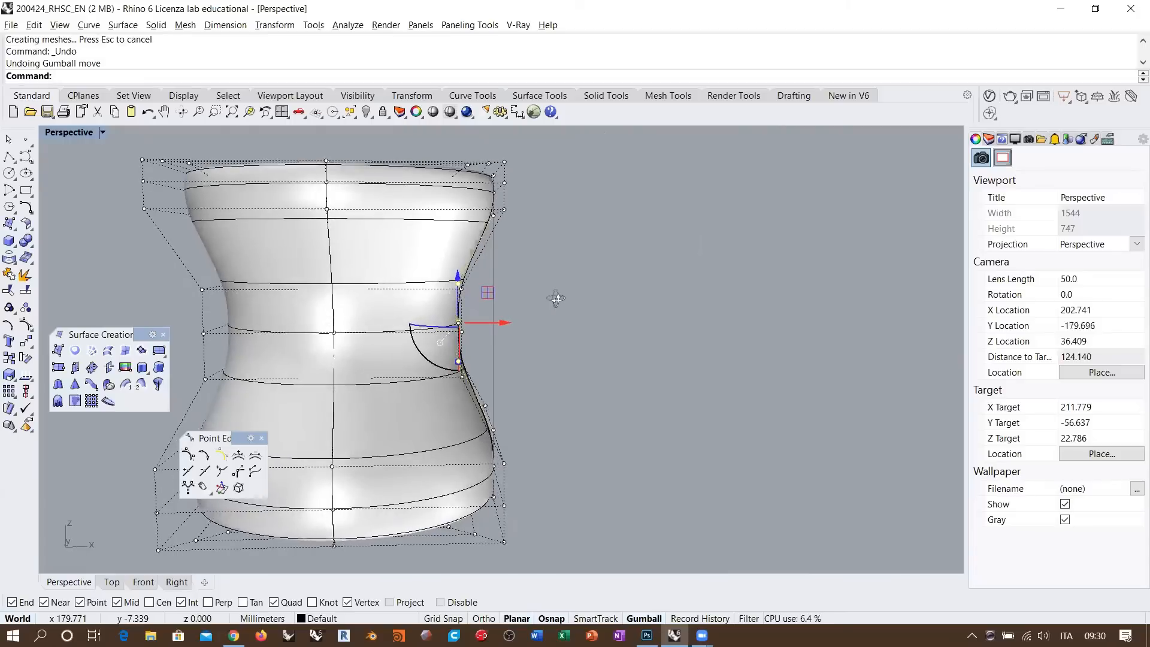
# - Select the nine waist control points on the positive X side in the Front view, move them outward along X, and undo the move
pyautogui.click(146, 583)
pyautogui.moveTo(621, 257); pyautogui.dragTo(661, 385)
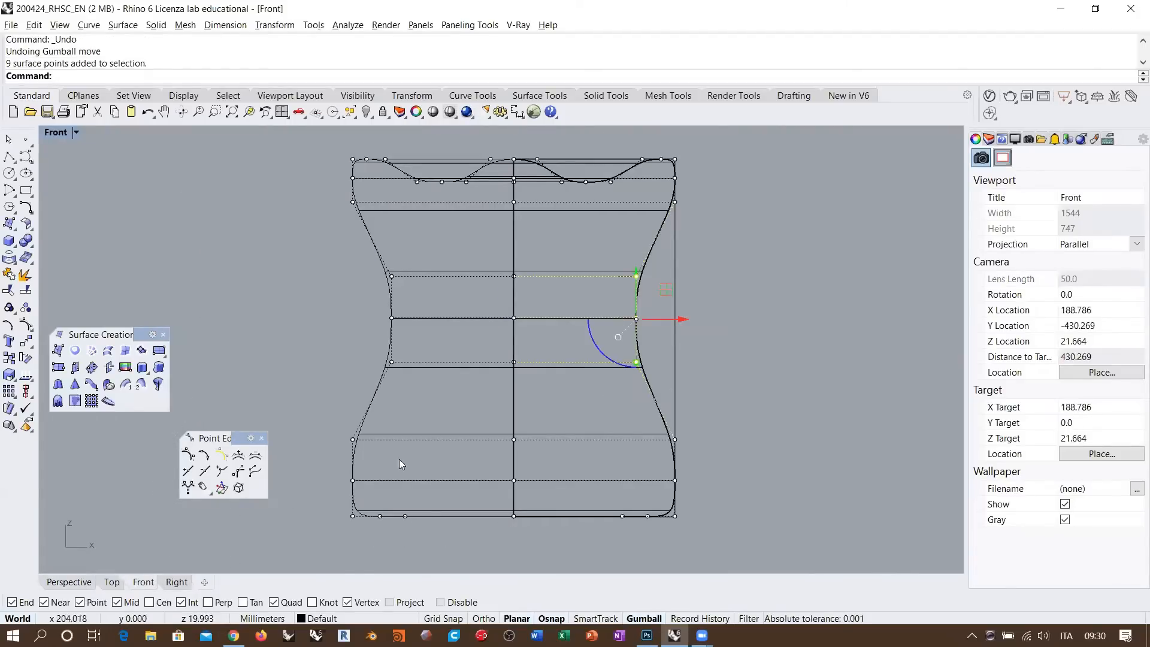
pyautogui.click(69, 582)
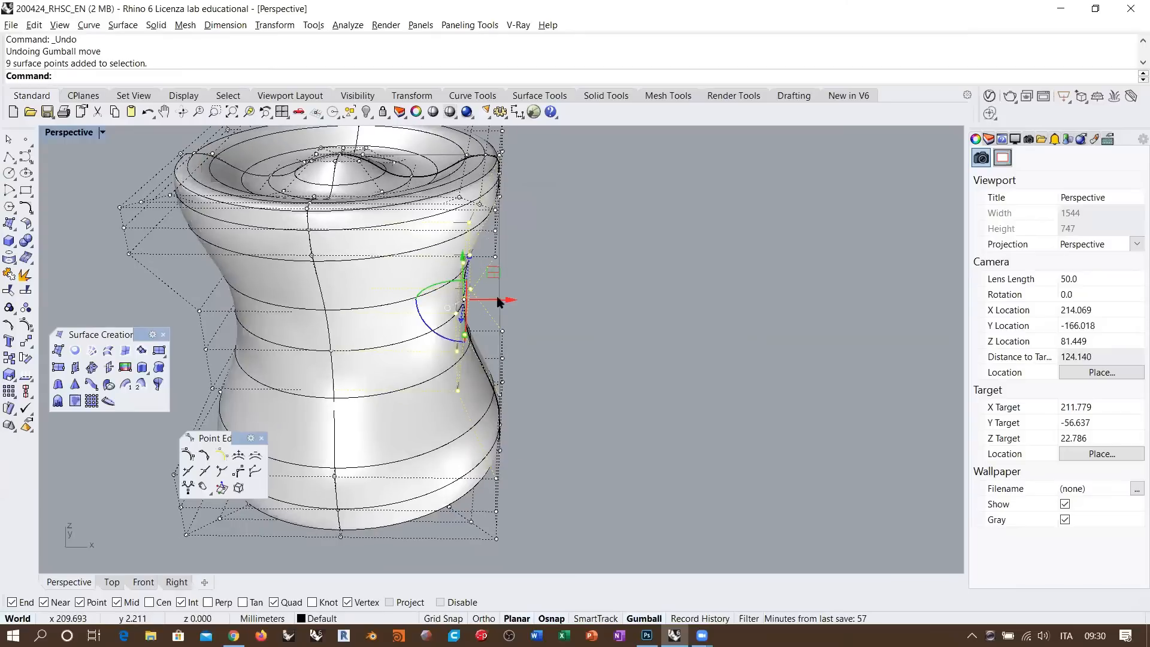
pyautogui.moveTo(535, 300); pyautogui.dragTo(592, 300)
pyautogui.moveTo(686, 329); pyautogui.dragTo(508, 311, button='right')
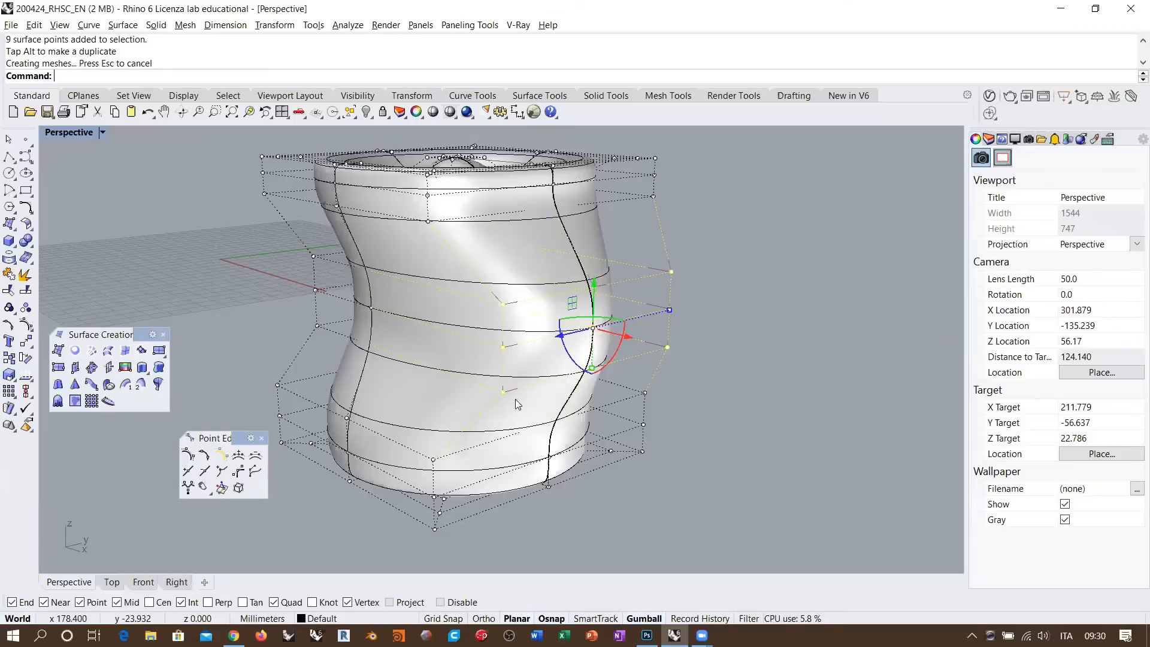
pyautogui.moveTo(520, 392); pyautogui.dragTo(585, 324, button='right')
pyautogui.hotkey('ctrl', 'z')
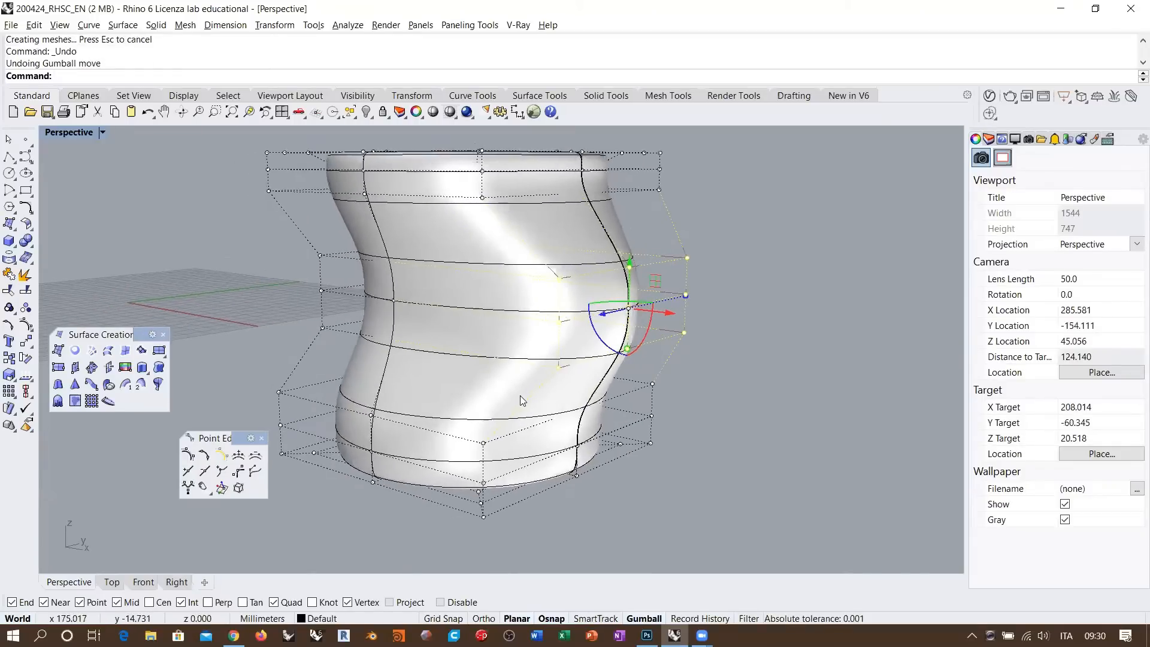
# - Select all 24 waist control points in the Front view, scale them up uniformly around the form, and undo the scaling
pyautogui.click(143, 581)
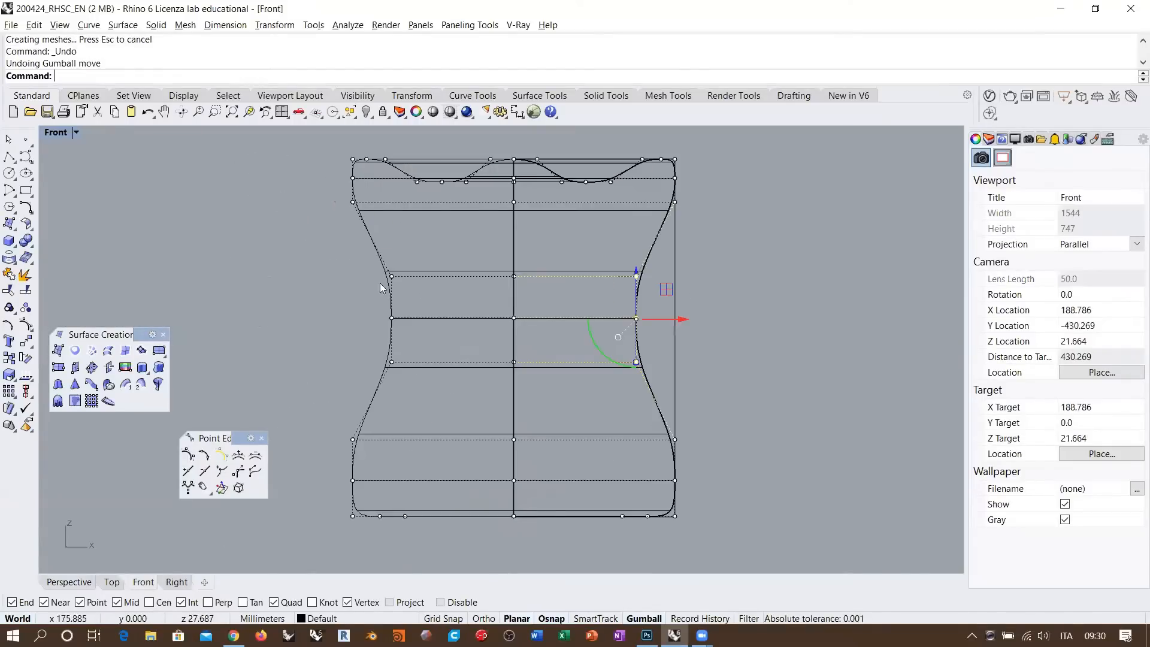
pyautogui.moveTo(327, 257); pyautogui.dragTo(676, 374)
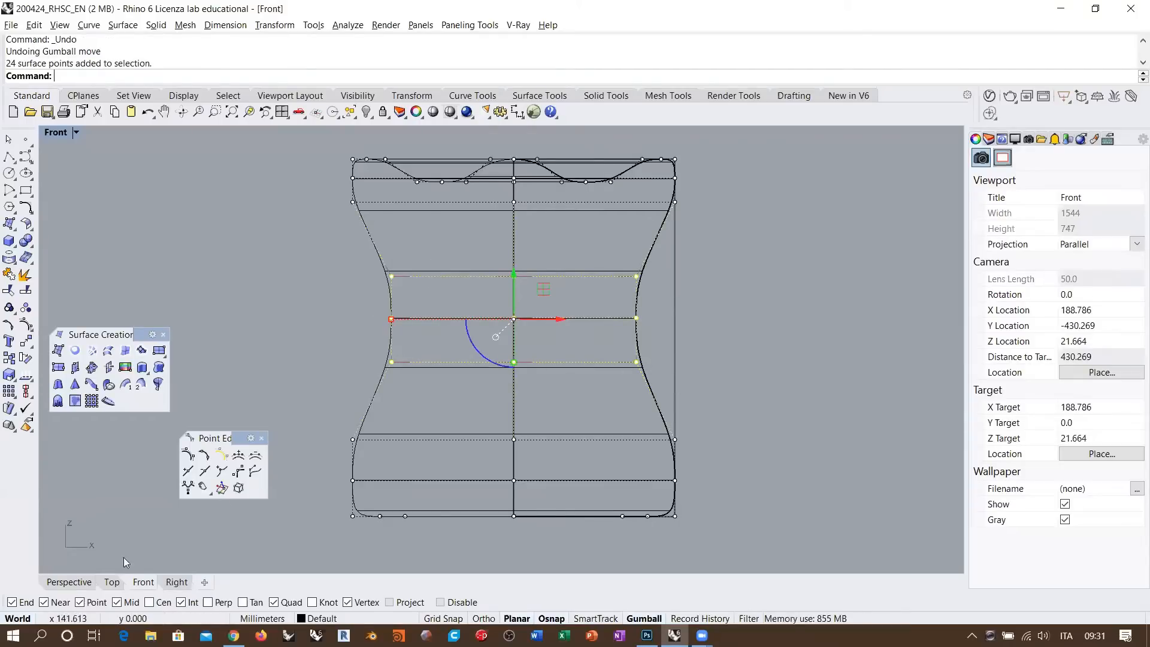
pyautogui.click(69, 582)
pyautogui.moveTo(499, 308); pyautogui.dragTo(383, 287, button='right')
pyautogui.moveTo(381, 282); pyautogui.dragTo(319, 266)
pyautogui.moveTo(604, 333); pyautogui.dragTo(570, 301, button='right')
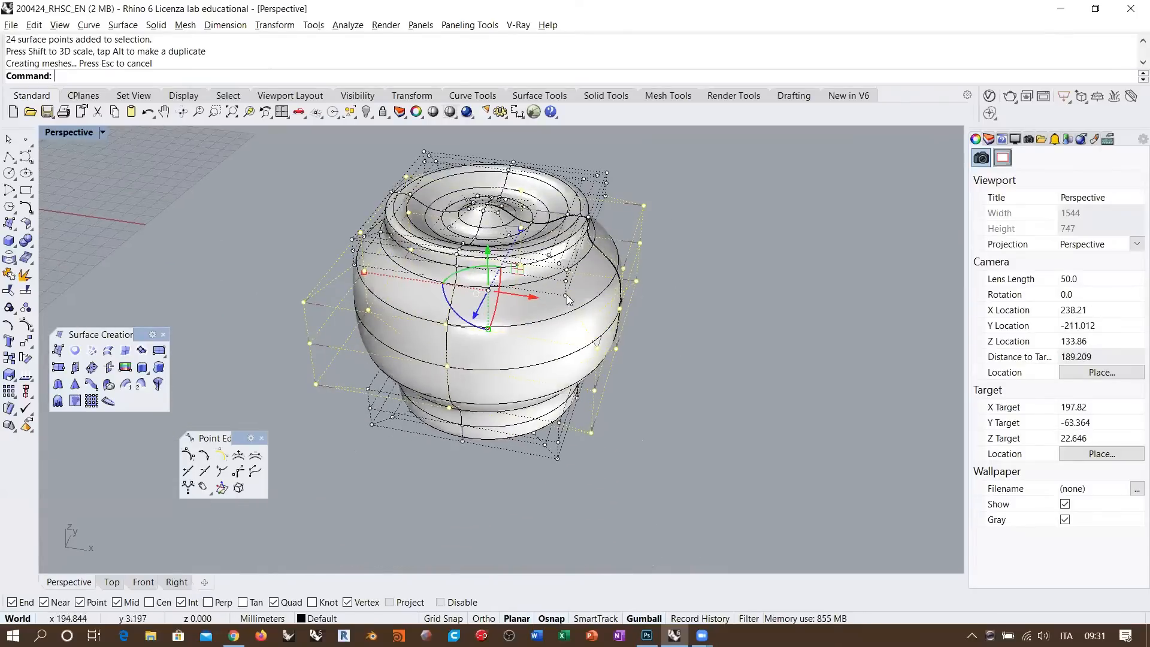
pyautogui.hotkey('ctrl', 'z')
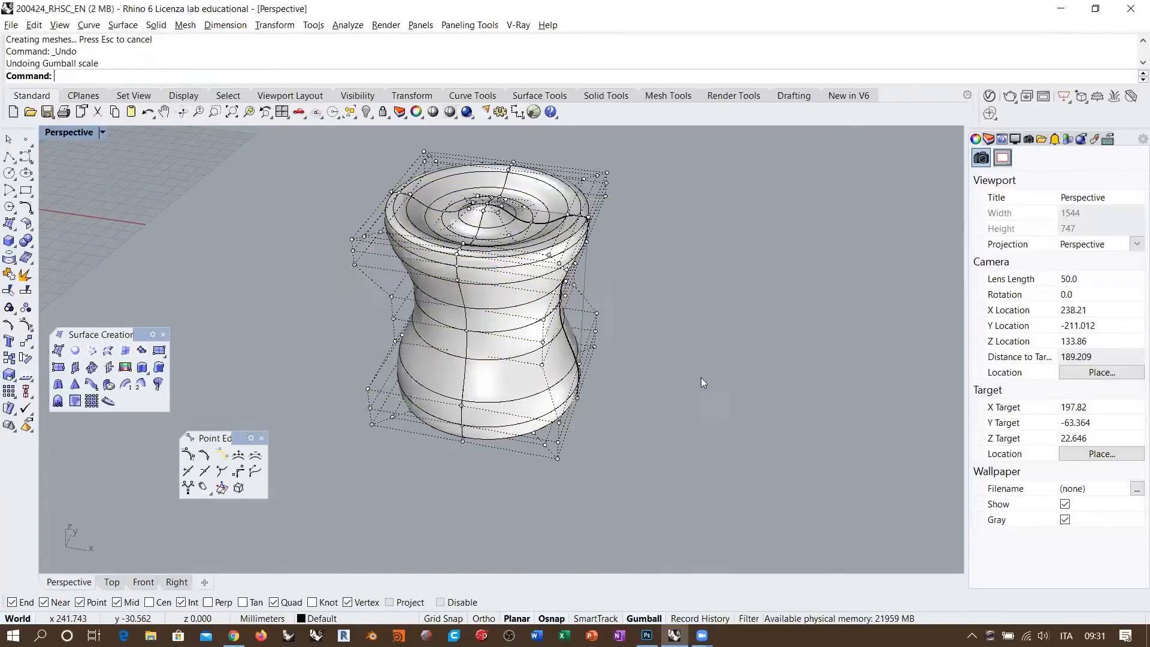
# - Turn off the revolved form's control points and draw a circle with a radius of about 26 mm beside the form
pyautogui.moveTo(701, 378); pyautogui.dragTo(596, 306, button='right')
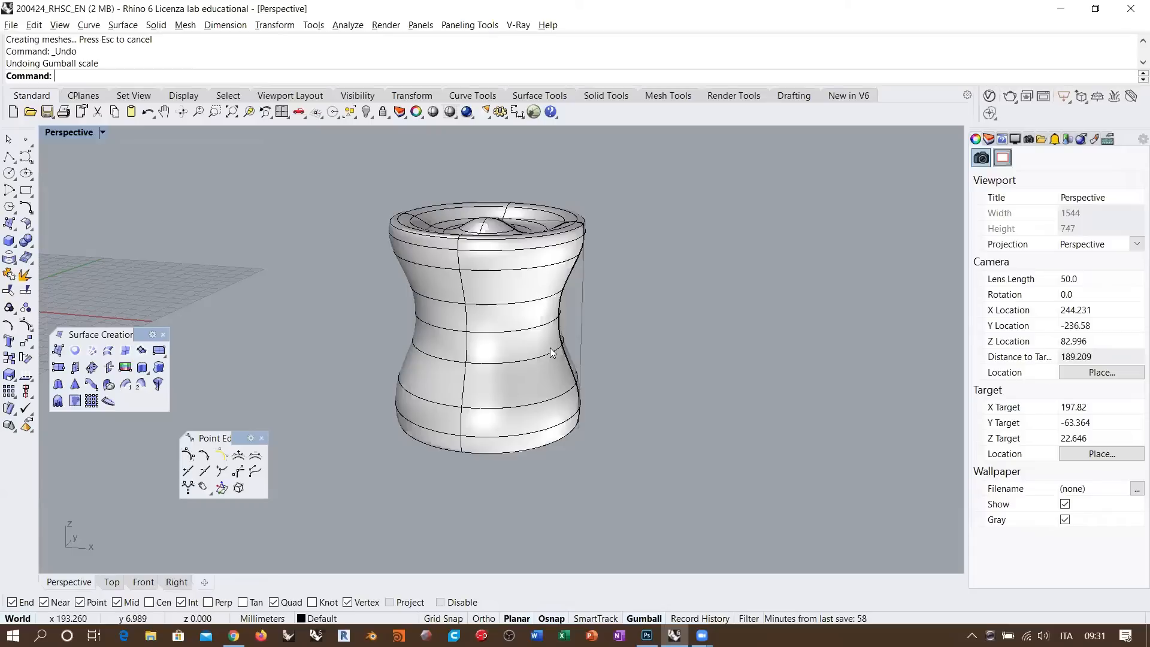
pyautogui.moveTo(511, 374); pyautogui.dragTo(454, 367, button='right')
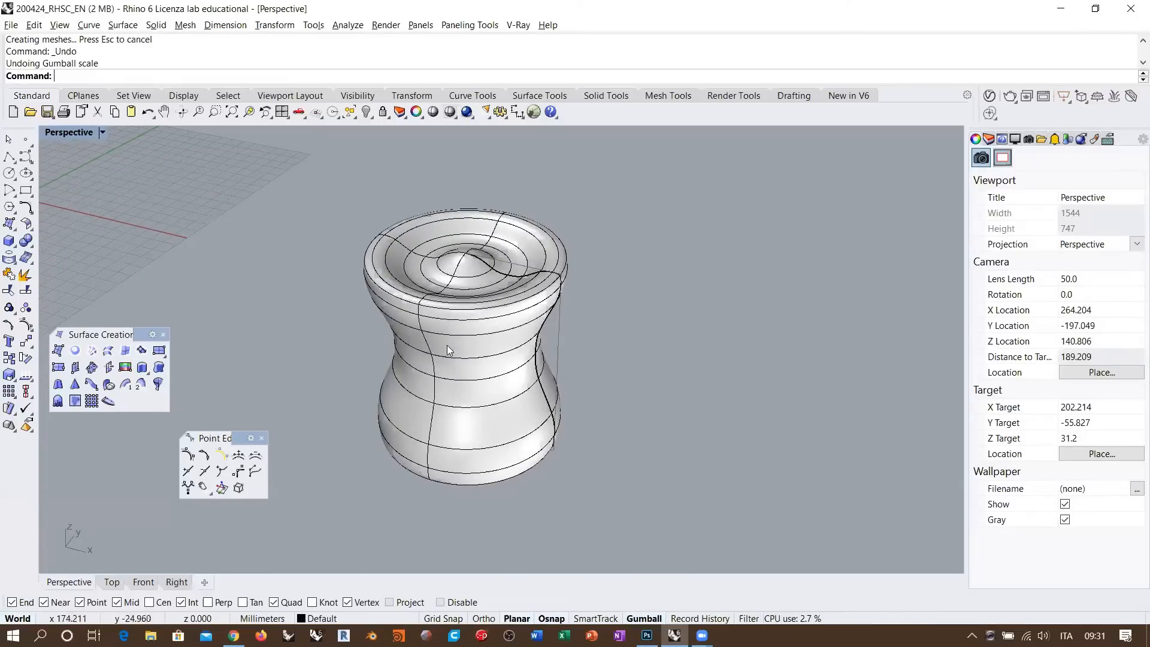
pyautogui.scroll(-4, 401, 327)
pyautogui.moveTo(401, 328)
pyautogui.mouseDown(button='right')
pyautogui.moveTo(483, 362)
pyautogui.moveTo(395, 327)
pyautogui.mouseUp(button='right')
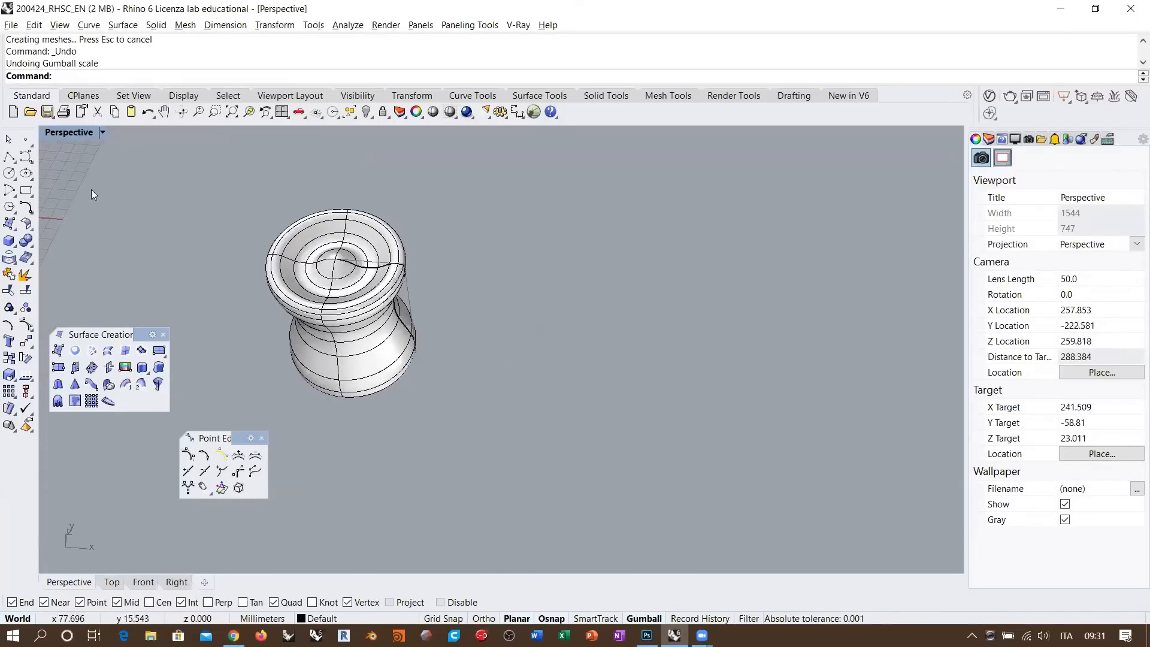
pyautogui.click(10, 173)
pyautogui.click(567, 402)
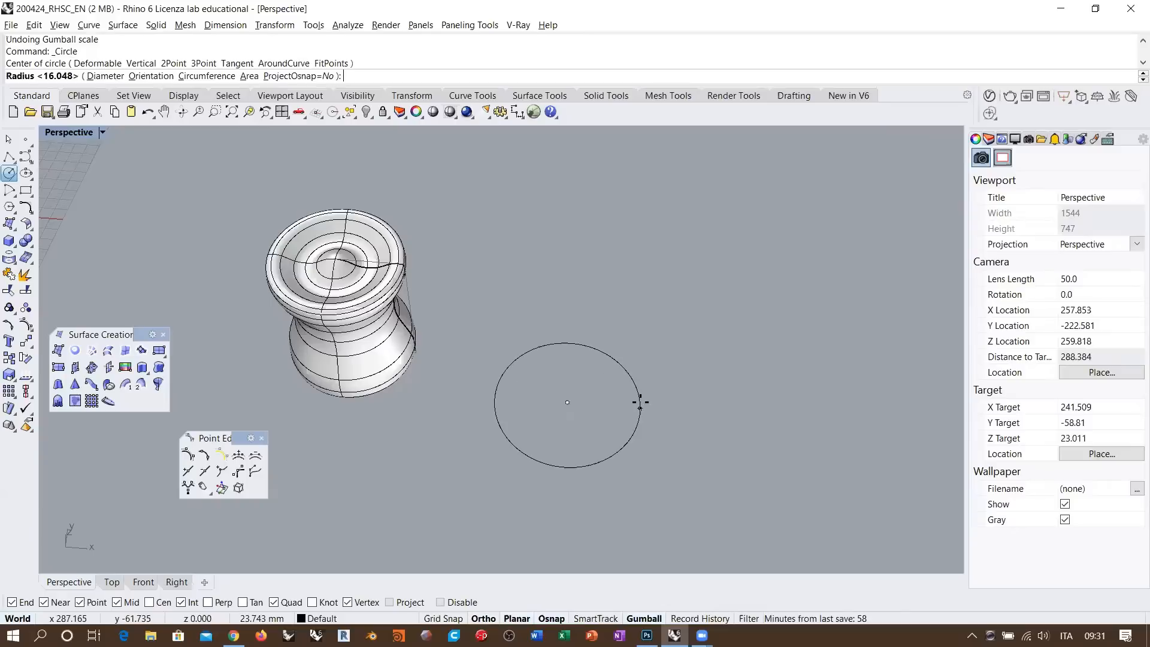
pyautogui.click(647, 405)
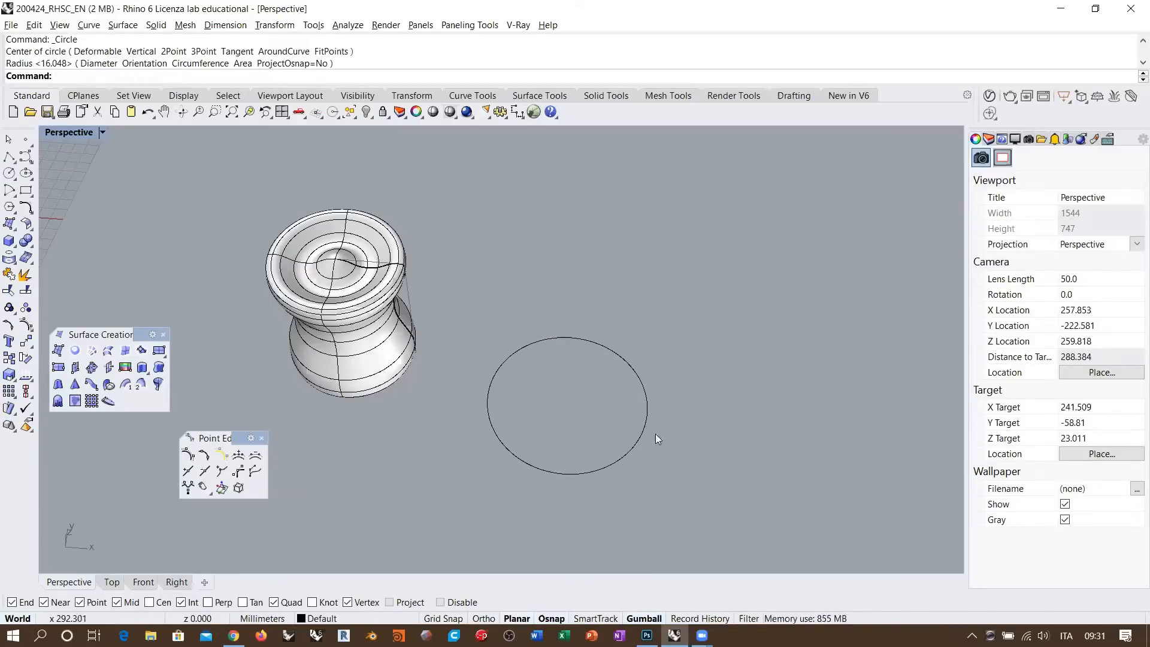
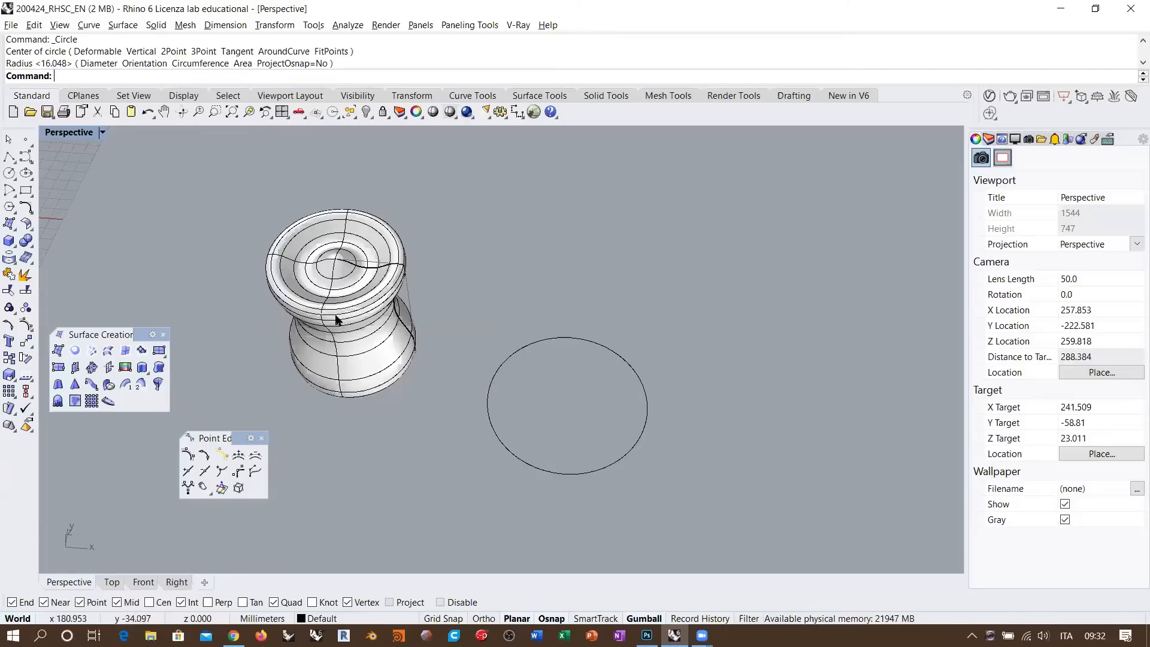
# - Rebuild the circle with a point count of 16 and degree 3, deleting the input
pyautogui.click(566, 339)
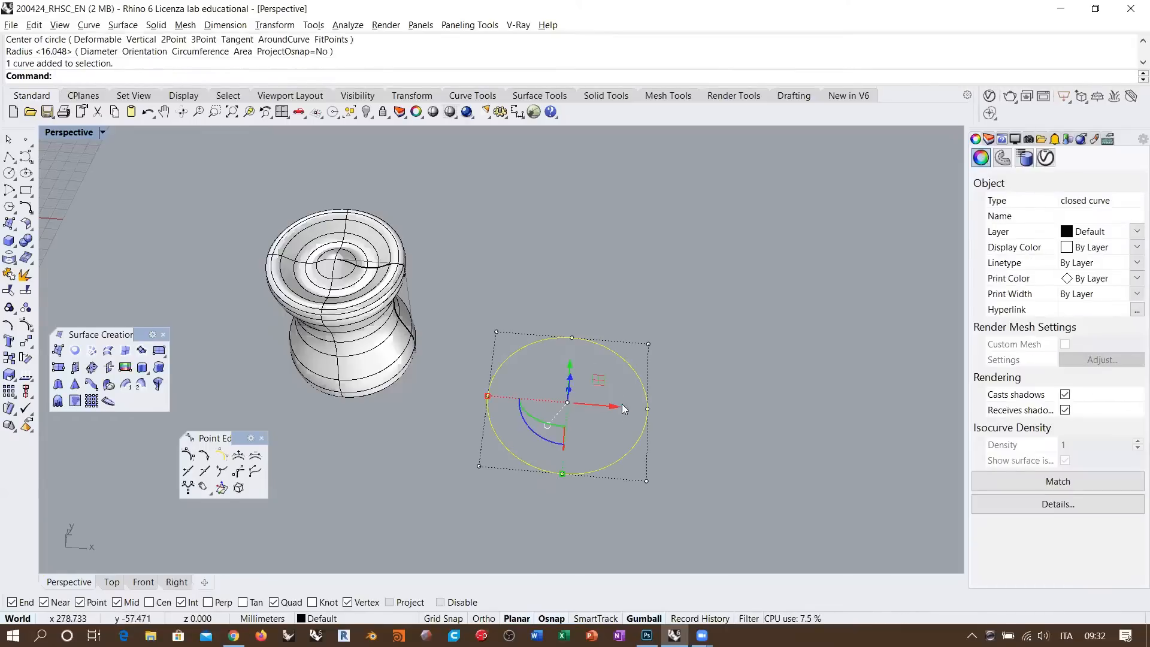
pyautogui.moveTo(626, 413); pyautogui.dragTo(589, 413, button='right')
pyautogui.scroll(5, 584, 407)
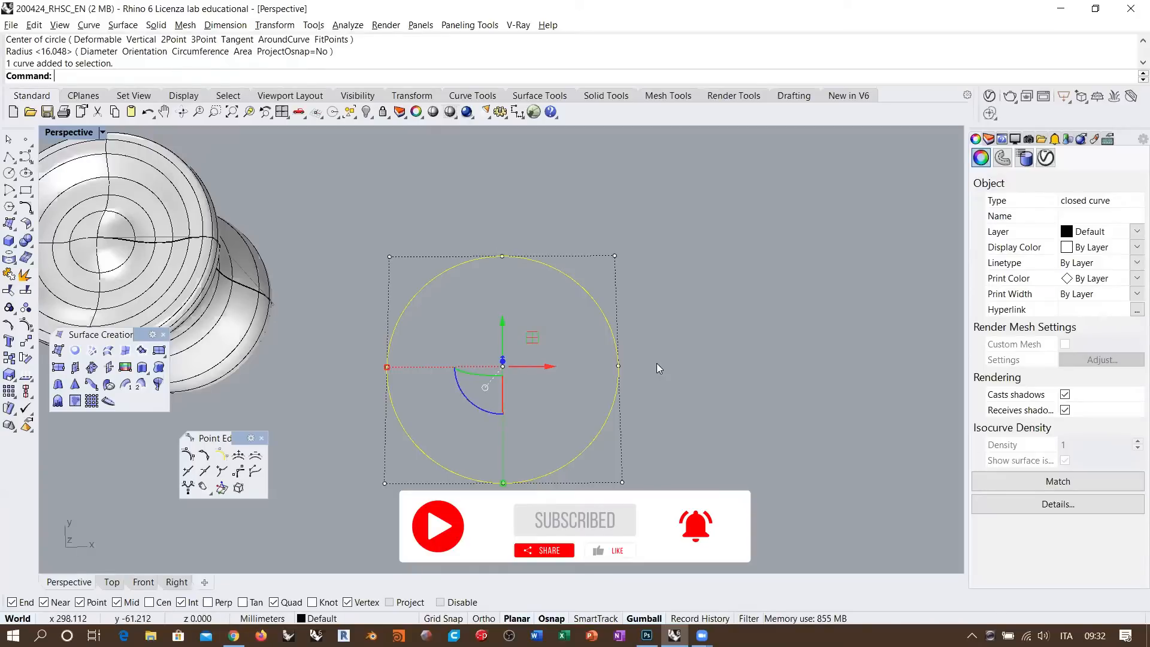
pyautogui.write('Rebuild')
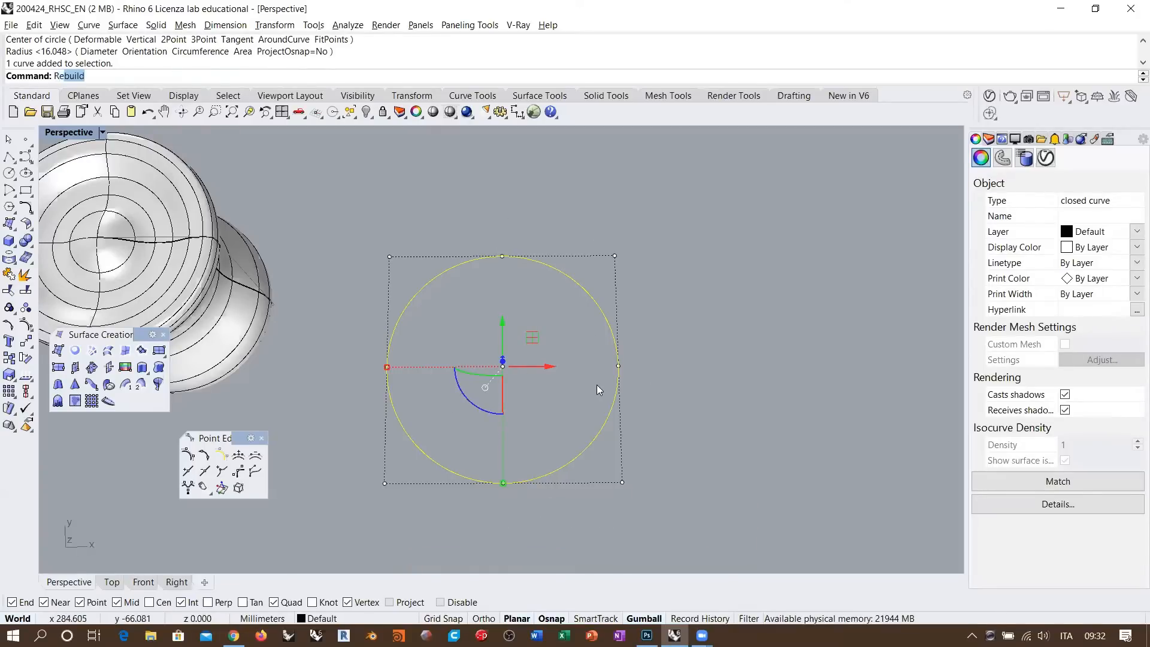
pyautogui.press('Return')
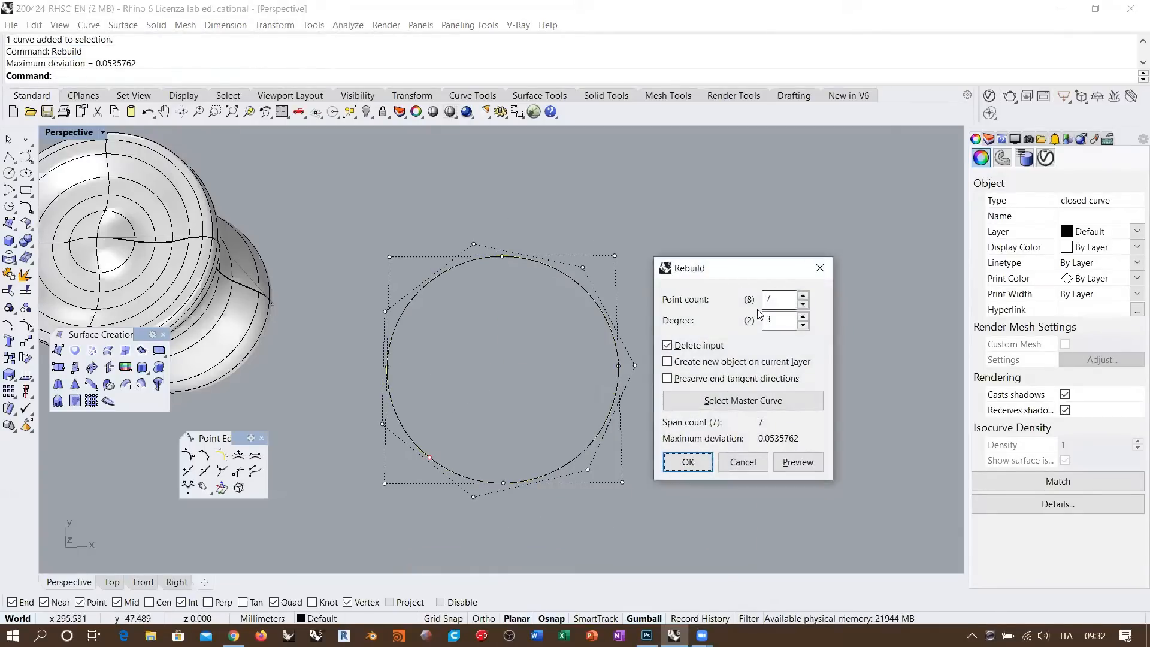
pyautogui.press('Tab')
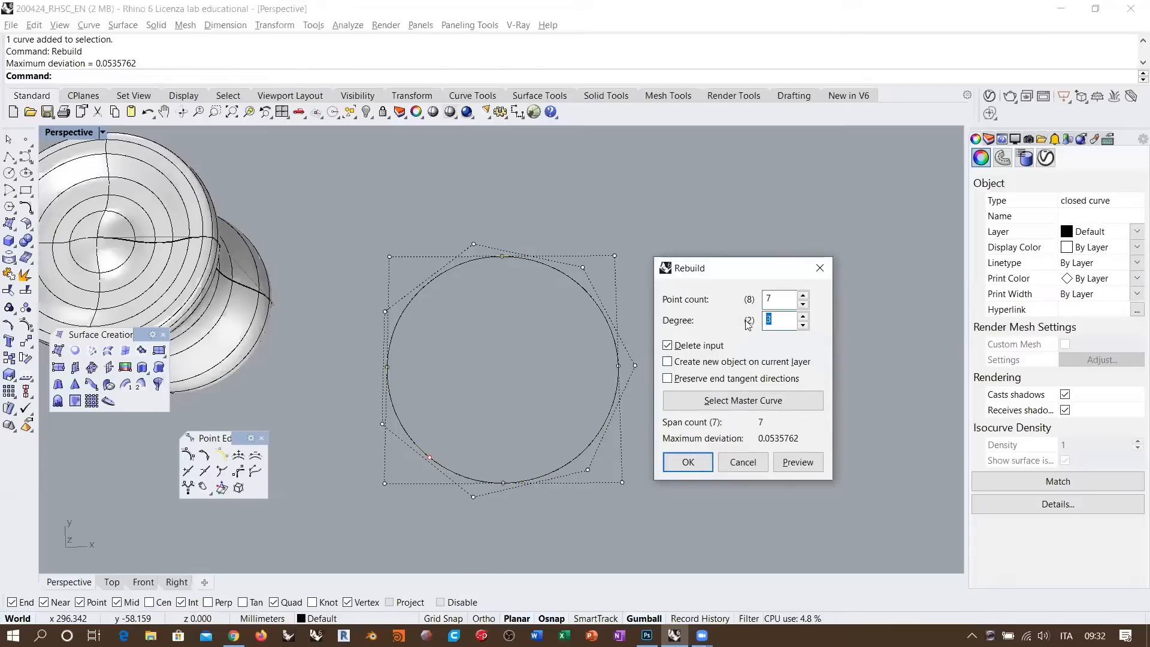
pyautogui.hotkey('shift', 'Tab')
pyautogui.write('16')
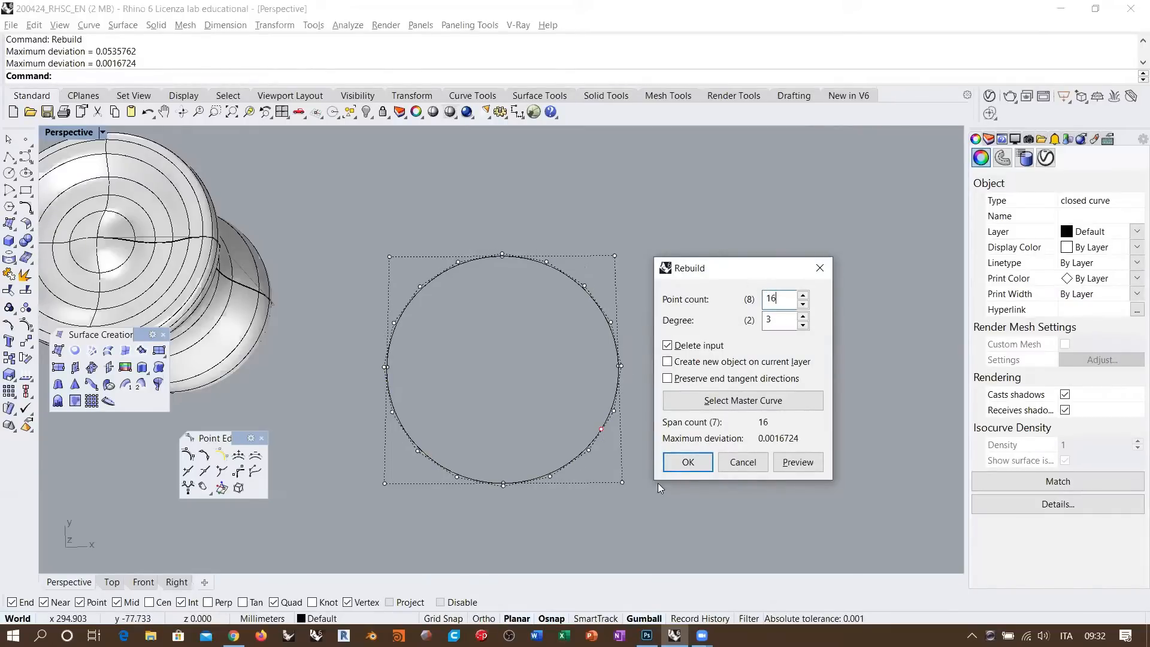
pyautogui.click(688, 462)
pyautogui.moveTo(596, 403); pyautogui.dragTo(582, 326, button='right')
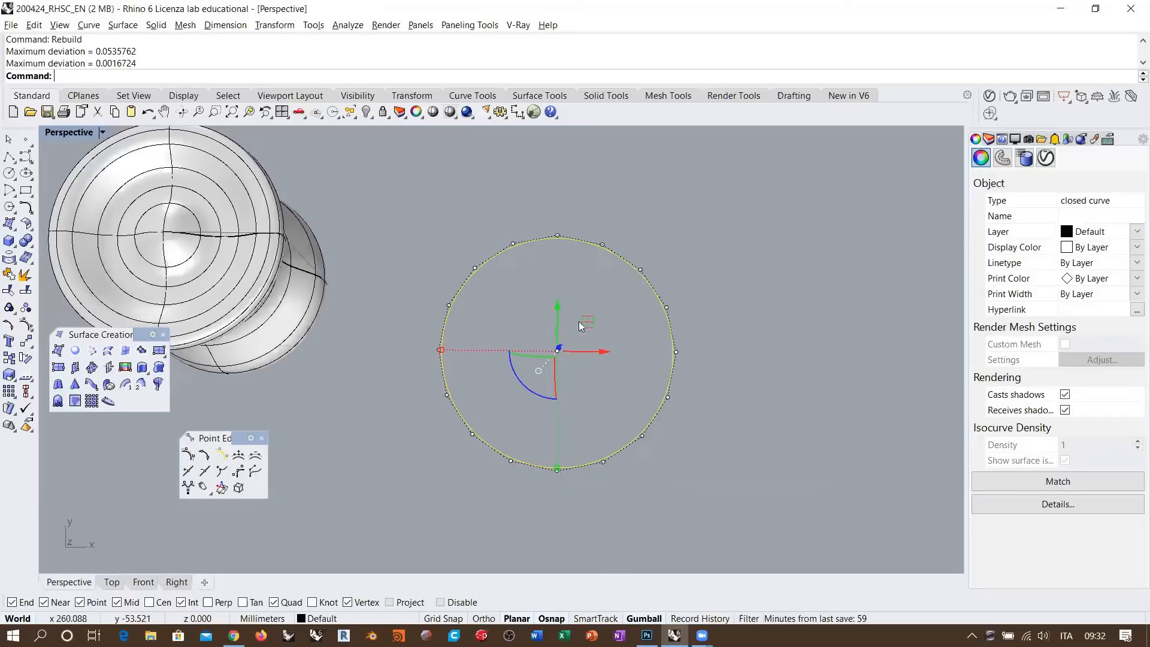
# - Select every second control point of the rebuilt circle in the Top view and scale them outward to about twice their distance from the centre
pyautogui.click(115, 581)
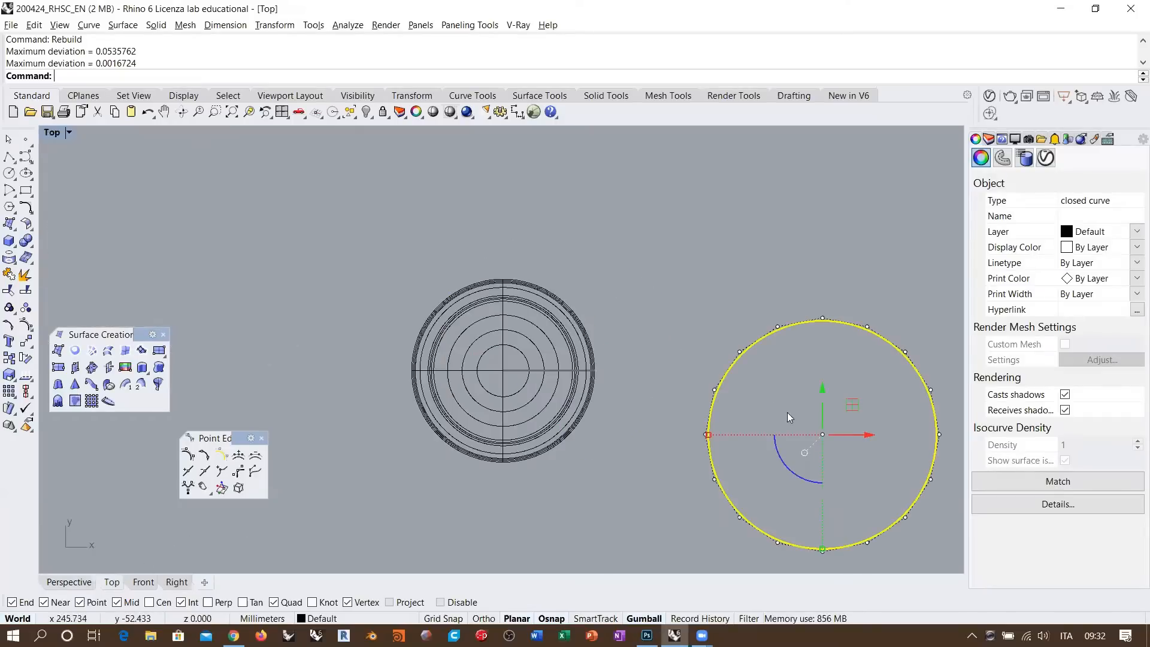
pyautogui.moveTo(856, 418); pyautogui.dragTo(525, 320, button='right')
pyautogui.scroll(2, 525, 320)
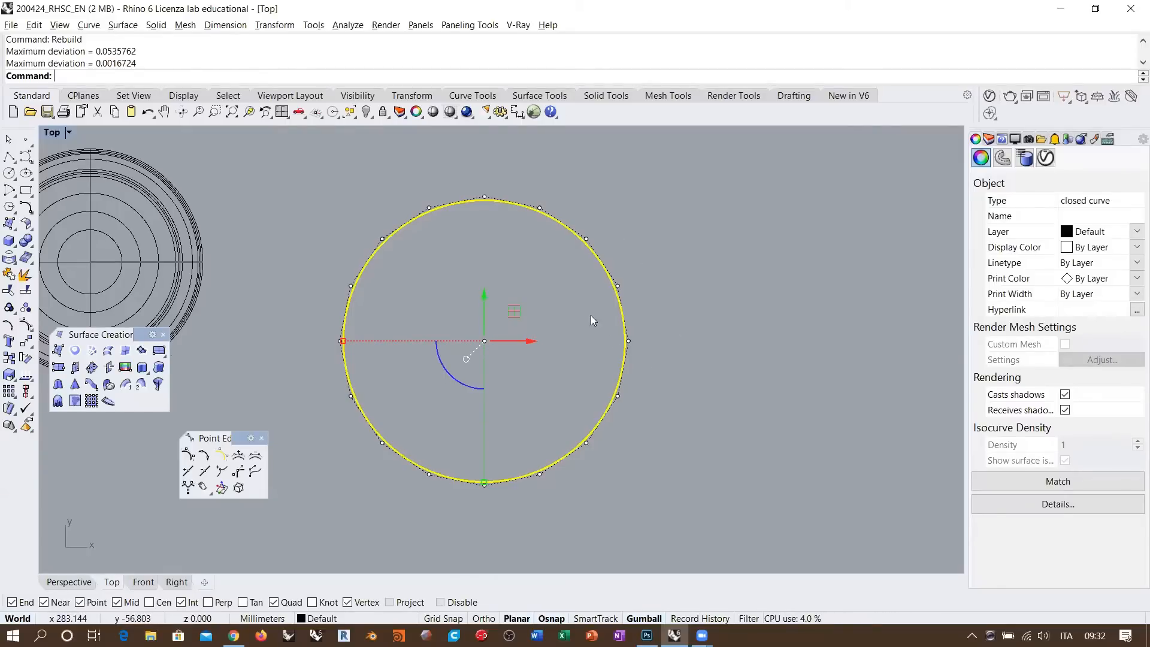
pyautogui.click(629, 341)
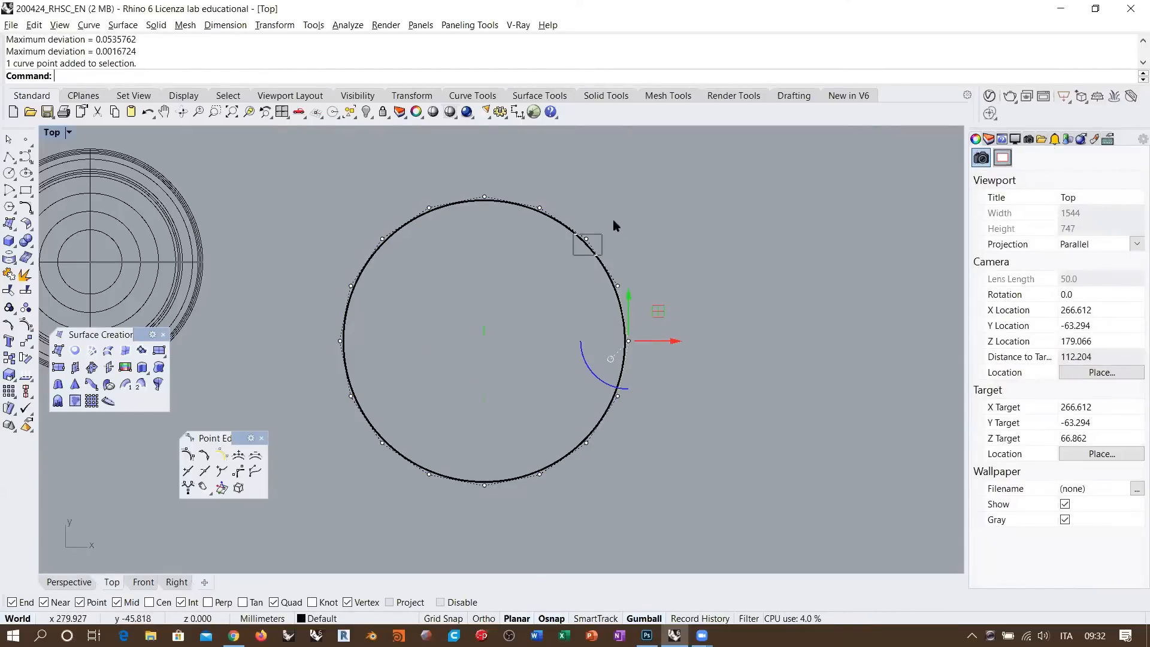
pyautogui.keyDown('shift'); pyautogui.moveTo(613, 219); pyautogui.dragTo(616, 222); pyautogui.keyUp('shift')
pyautogui.keyDown('shift'); pyautogui.moveTo(463, 209); pyautogui.dragTo(498, 174); pyautogui.keyUp('shift')
pyautogui.keyDown('shift'); pyautogui.moveTo(410, 263); pyautogui.dragTo(411, 265); pyautogui.keyUp('shift')
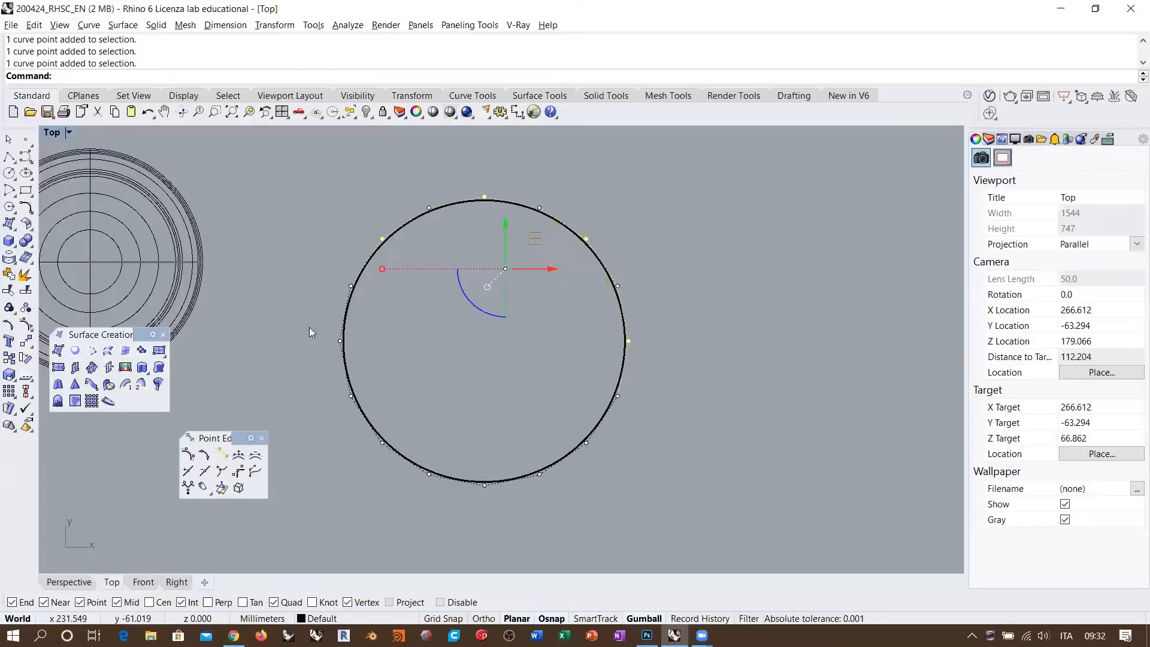
pyautogui.keyDown('shift'); pyautogui.moveTo(311, 325); pyautogui.dragTo(358, 365); pyautogui.keyUp('shift')
pyautogui.keyDown('shift'); pyautogui.moveTo(399, 424); pyautogui.dragTo(402, 422); pyautogui.keyUp('shift')
pyautogui.keyDown('shift'); pyautogui.moveTo(462, 520); pyautogui.dragTo(516, 459); pyautogui.keyUp('shift')
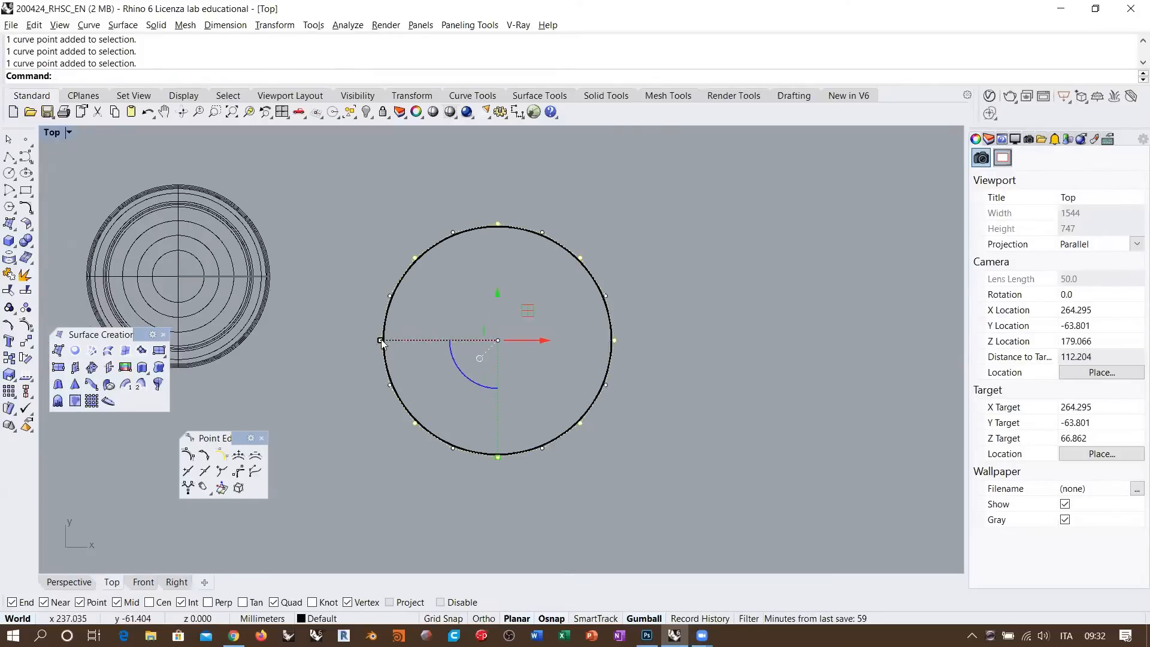
pyautogui.moveTo(380, 341); pyautogui.dragTo(262, 339)
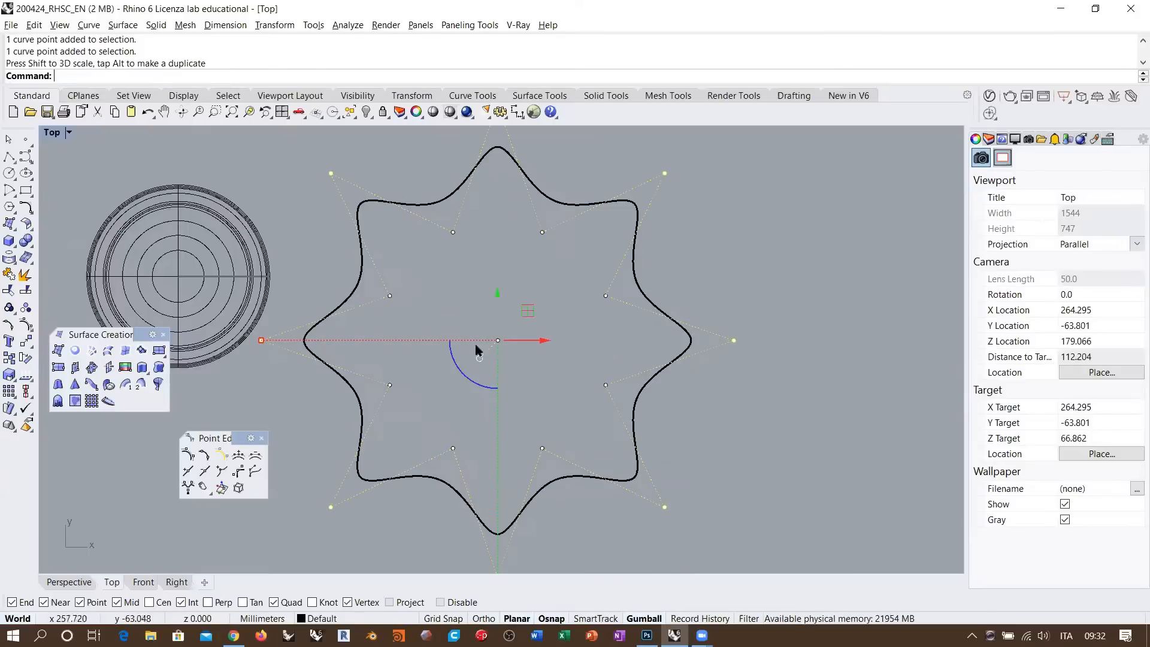
# - Rotate the star's outer control points counterclockwise about its centre and turn off the curve's control points
pyautogui.moveTo(461, 378); pyautogui.dragTo(599, 377)
pyautogui.press('Escape')
pyautogui.press('Escape')
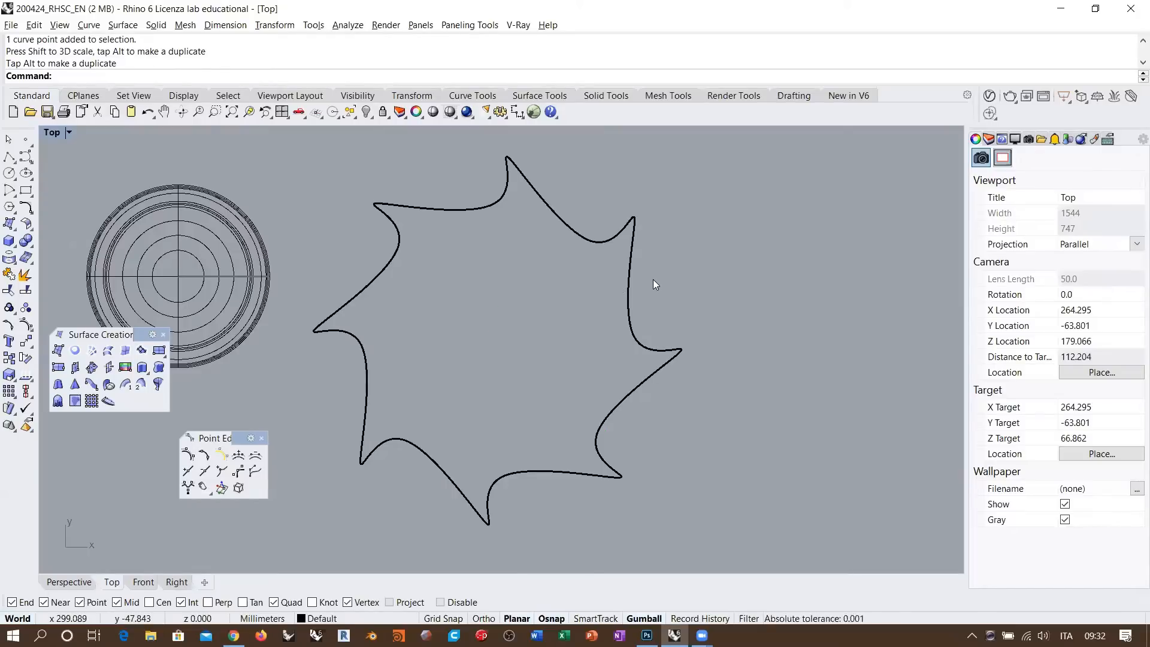
# - Turn on the star curve's control points and select its outer control points in the Top view
pyautogui.click(630, 316)
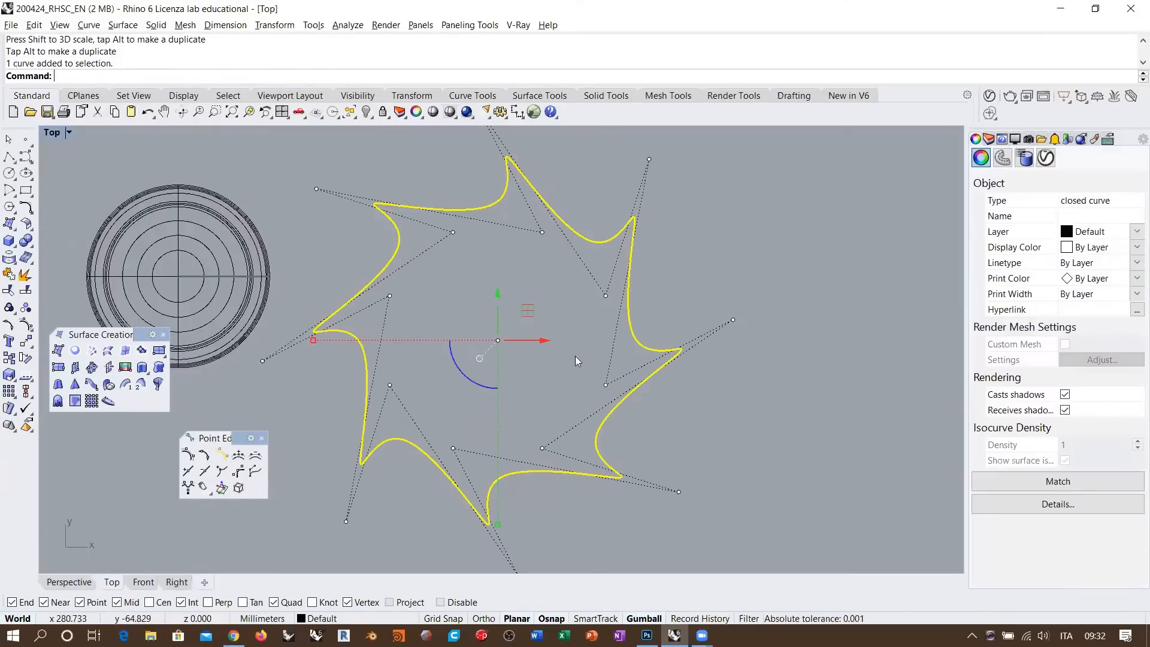
pyautogui.moveTo(245, 384); pyautogui.dragTo(269, 345)
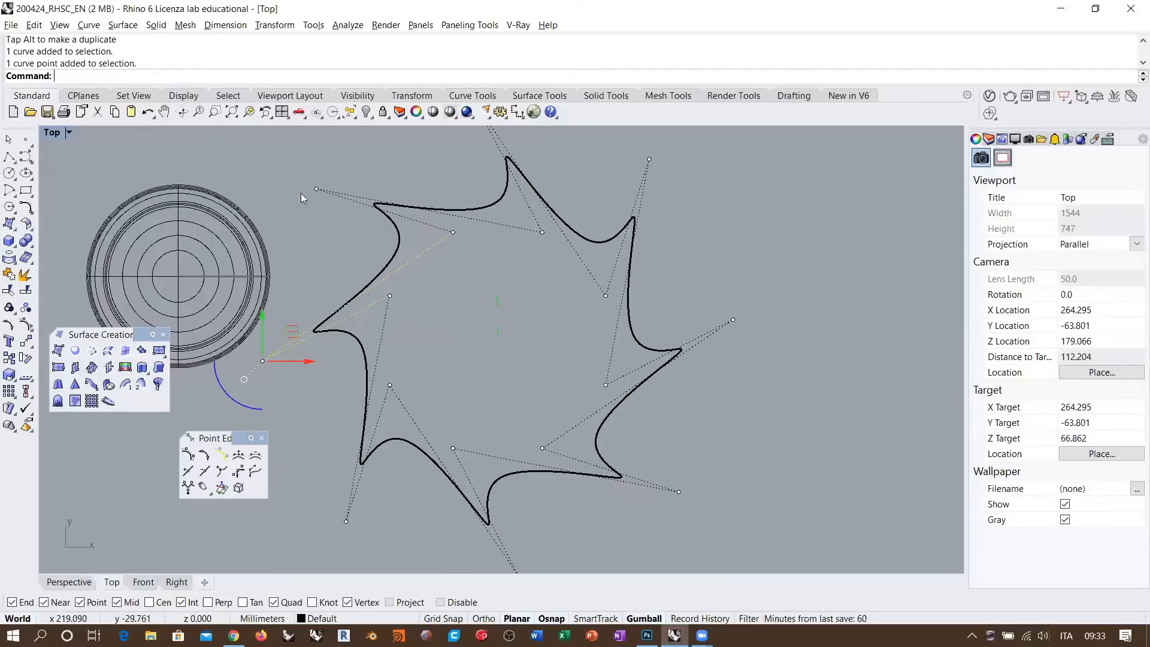
pyautogui.keyDown('shift'); pyautogui.click(317, 189); pyautogui.keyUp('shift')
pyautogui.moveTo(459, 134); pyautogui.dragTo(438, 170, button='right')
pyautogui.keyDown('shift'); pyautogui.click(456, 142); pyautogui.keyUp('shift')
pyautogui.keyDown('shift'); pyautogui.click(627, 195); pyautogui.keyUp('shift')
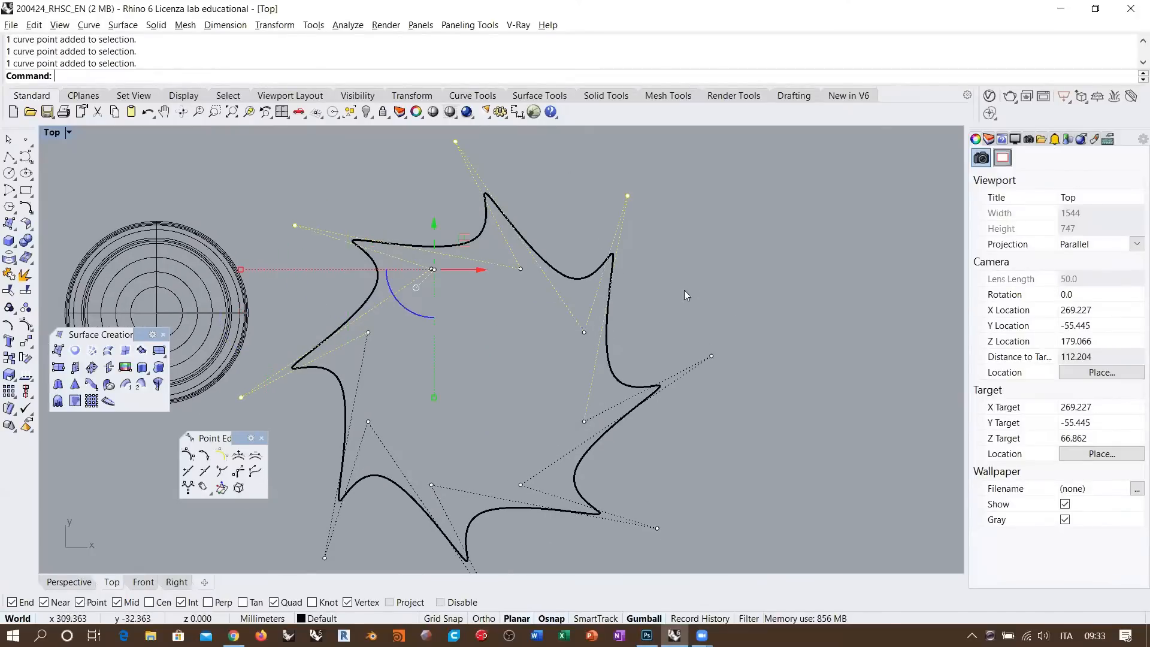
pyautogui.keyDown('shift'); pyautogui.click(711, 355); pyautogui.keyUp('shift')
pyautogui.moveTo(615, 559); pyautogui.dragTo(634, 453, button='right')
pyautogui.keyDown('shift'); pyautogui.click(676, 422); pyautogui.keyUp('shift')
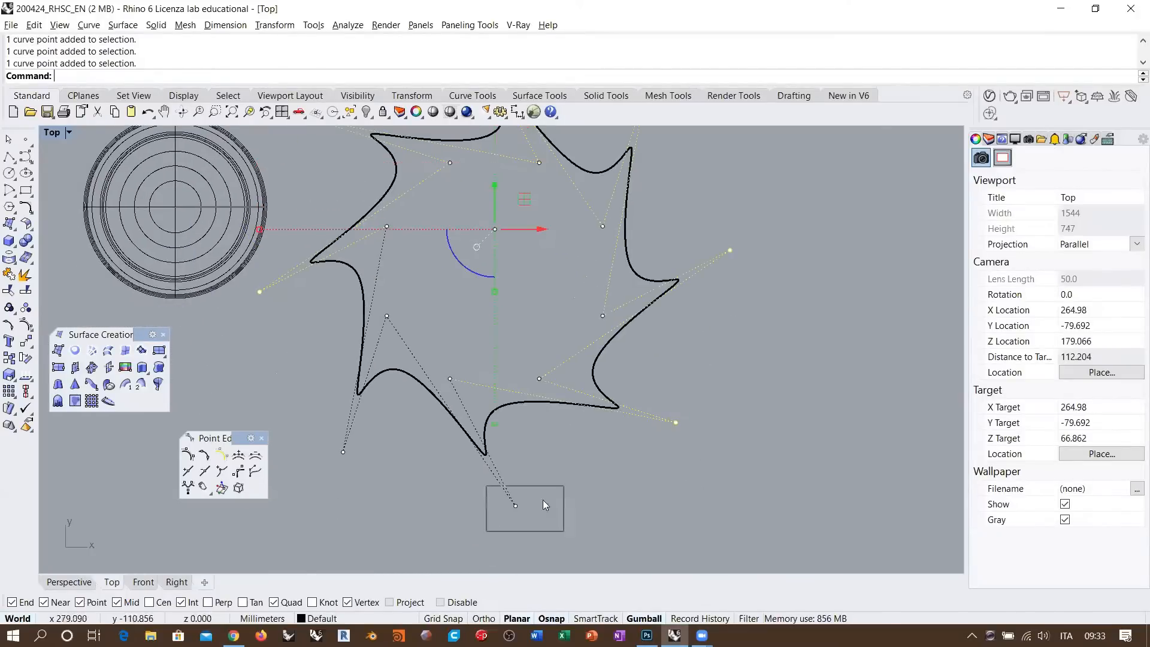
pyautogui.keyDown('shift'); pyautogui.moveTo(543, 499); pyautogui.dragTo(546, 507); pyautogui.keyUp('shift')
# - Raise the star's outer control points vertically in the Perspective view and turn off the curve's control points
pyautogui.click(69, 584)
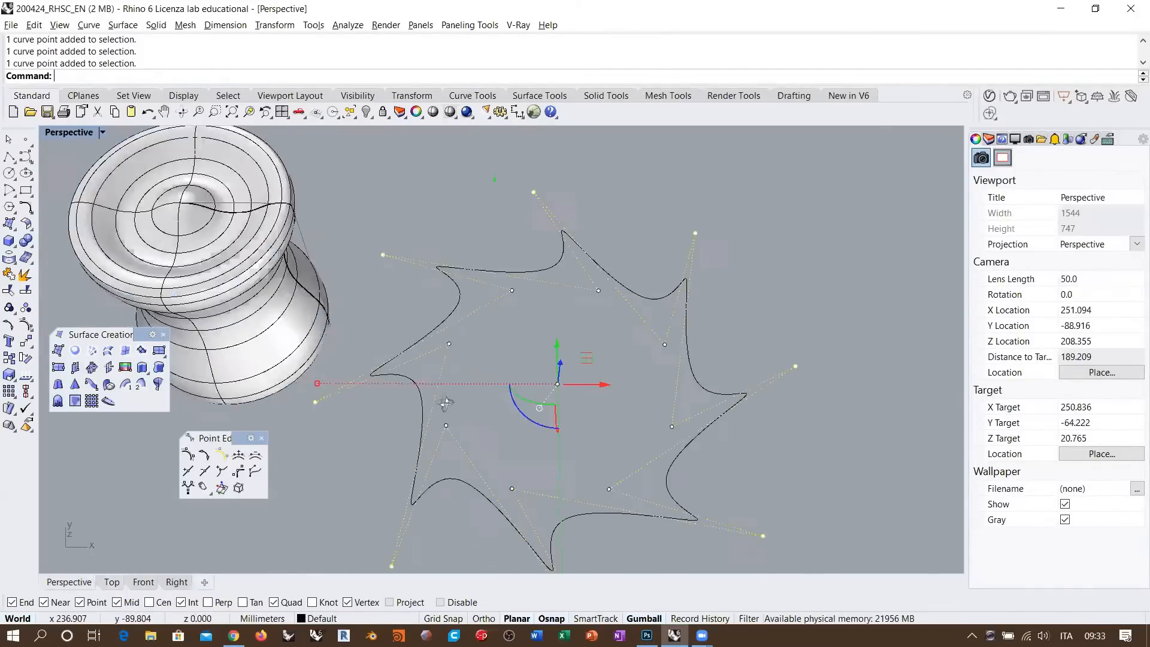
pyautogui.moveTo(444, 406); pyautogui.dragTo(496, 391, button='right')
pyautogui.moveTo(487, 387); pyautogui.dragTo(483, 195)
pyautogui.moveTo(688, 366); pyautogui.dragTo(548, 392, button='right')
pyautogui.scroll(-4, 536, 327)
pyautogui.moveTo(583, 335); pyautogui.dragTo(626, 375, button='right')
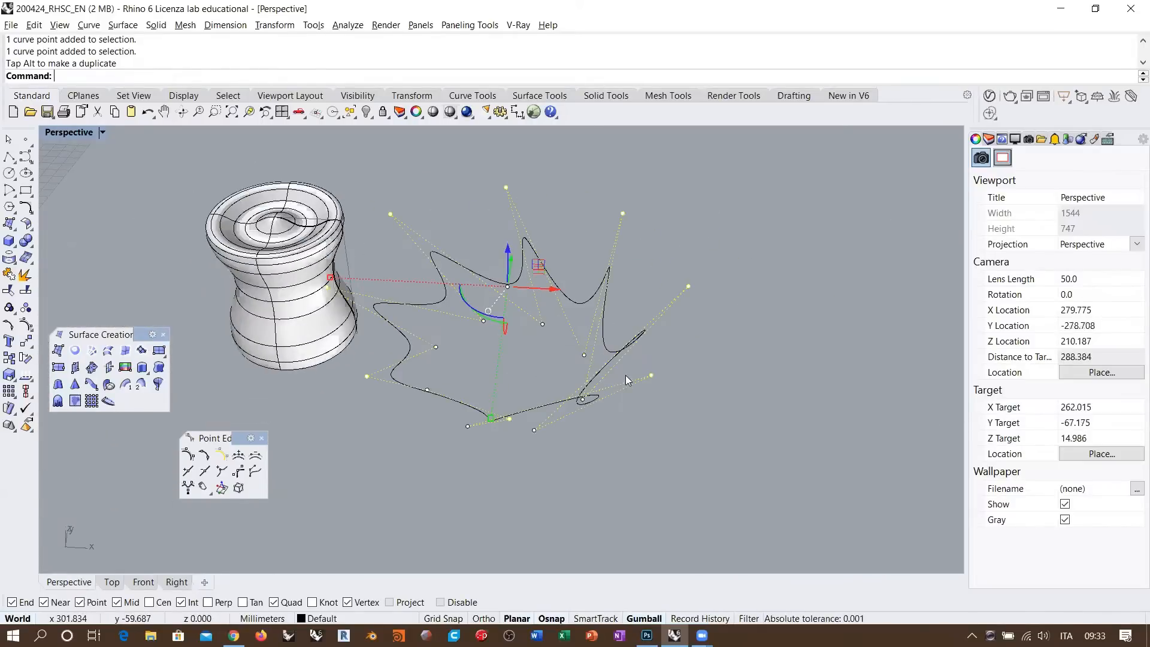
pyautogui.press('Escape')
pyautogui.moveTo(655, 436); pyautogui.dragTo(583, 314, button='right')
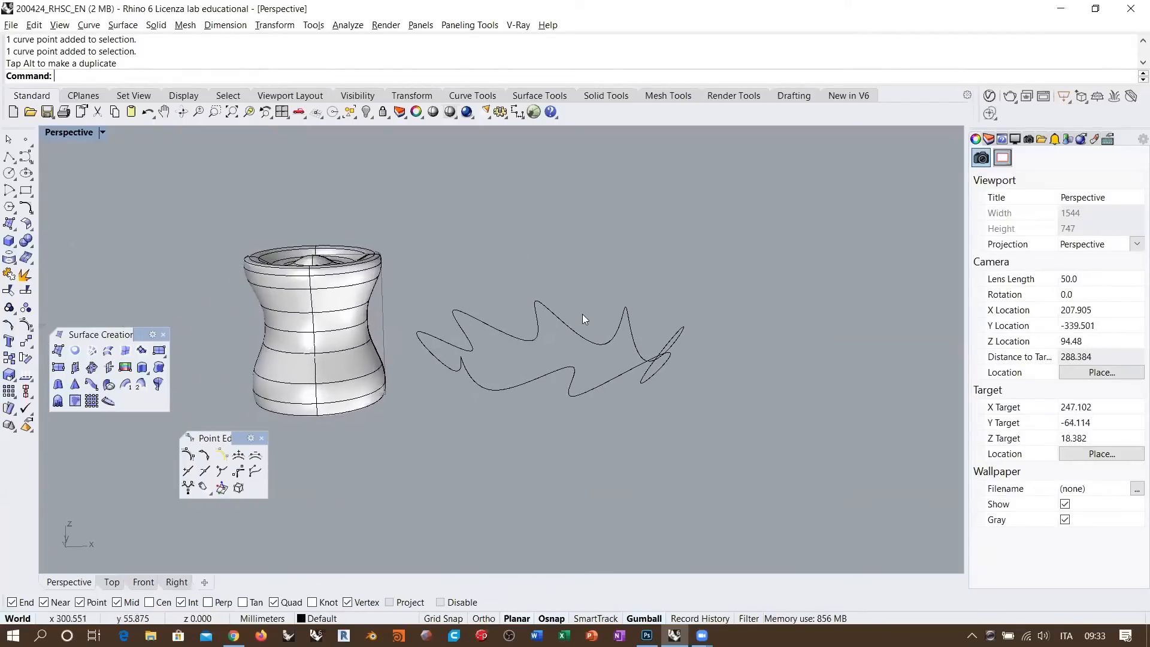
# - Delete the star curve and move the revolved form in the negative Y direction, clear of its original position
pyautogui.click(575, 334)
pyautogui.press('Delete')
pyautogui.moveTo(426, 323); pyautogui.dragTo(456, 342, button='right')
pyautogui.click(355, 326)
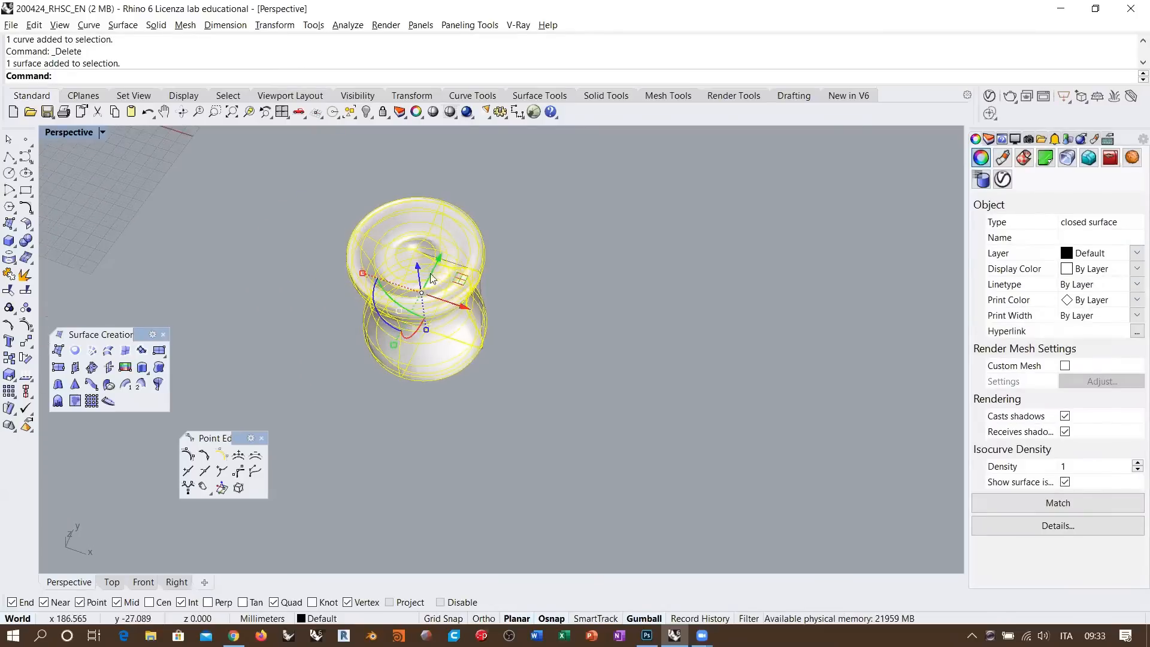
pyautogui.moveTo(433, 277); pyautogui.dragTo(452, 308, button='right')
pyautogui.moveTo(419, 265); pyautogui.dragTo(411, 434)
pyautogui.click(503, 403)
pyautogui.moveTo(502, 403); pyautogui.dragTo(507, 336, button='right')
# - Show all hidden objects and set up a Revolve of the wavy profile curve about the straight vertical line
pyautogui.rightClick(367, 112)
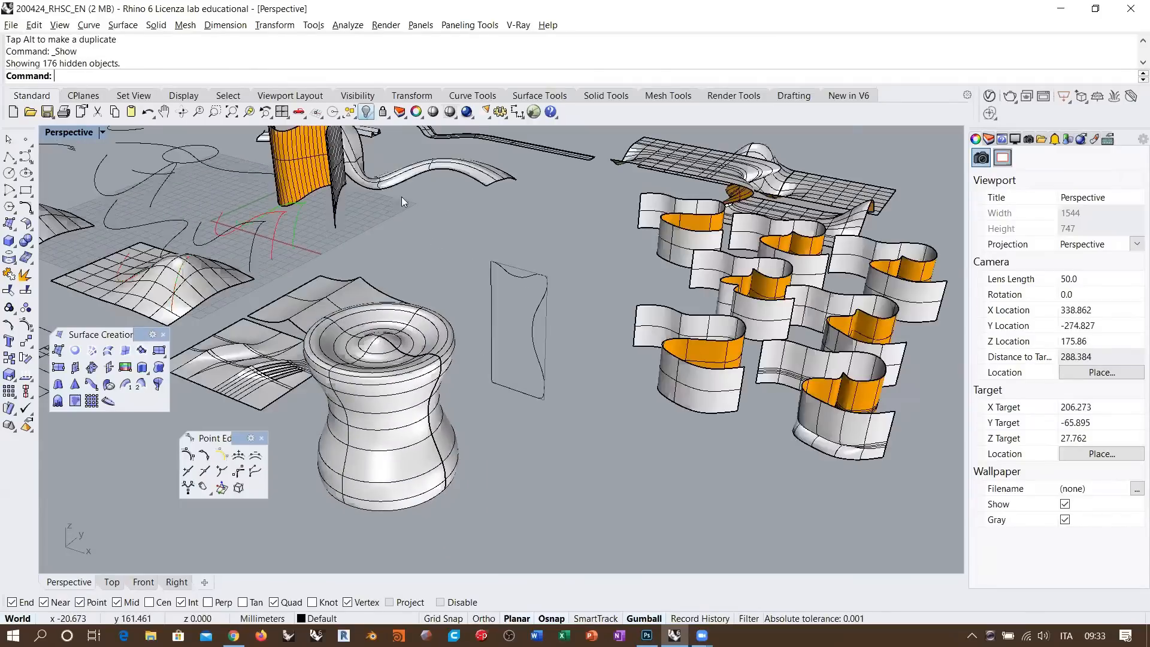
pyautogui.click(532, 325)
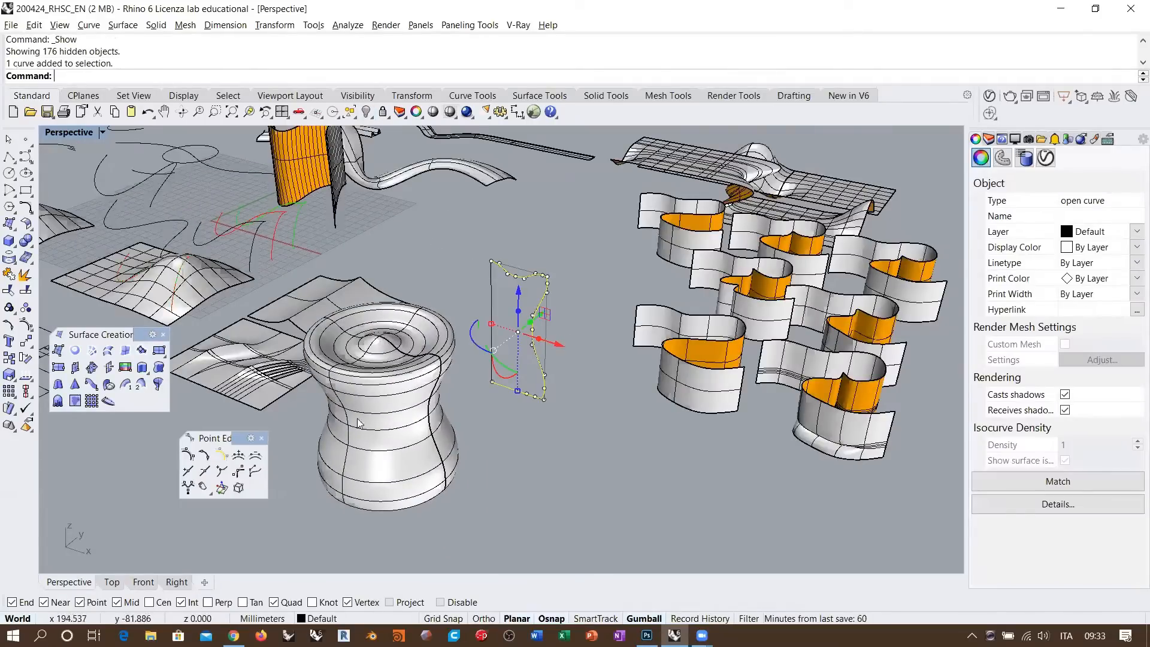
pyautogui.moveTo(516, 271); pyautogui.dragTo(505, 314, button='right')
pyautogui.scroll(9, 516, 299)
pyautogui.click(255, 343)
pyautogui.click(159, 385)
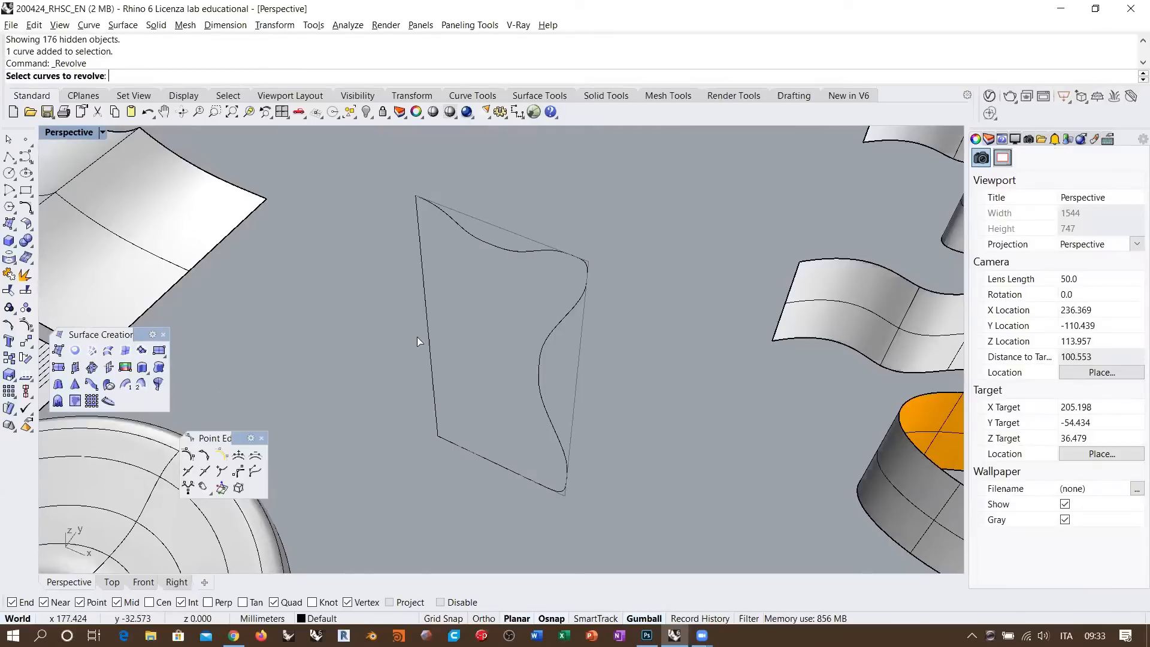
pyautogui.click(563, 318)
pyautogui.press('Return')
pyautogui.click(435, 401)
pyautogui.click(423, 271)
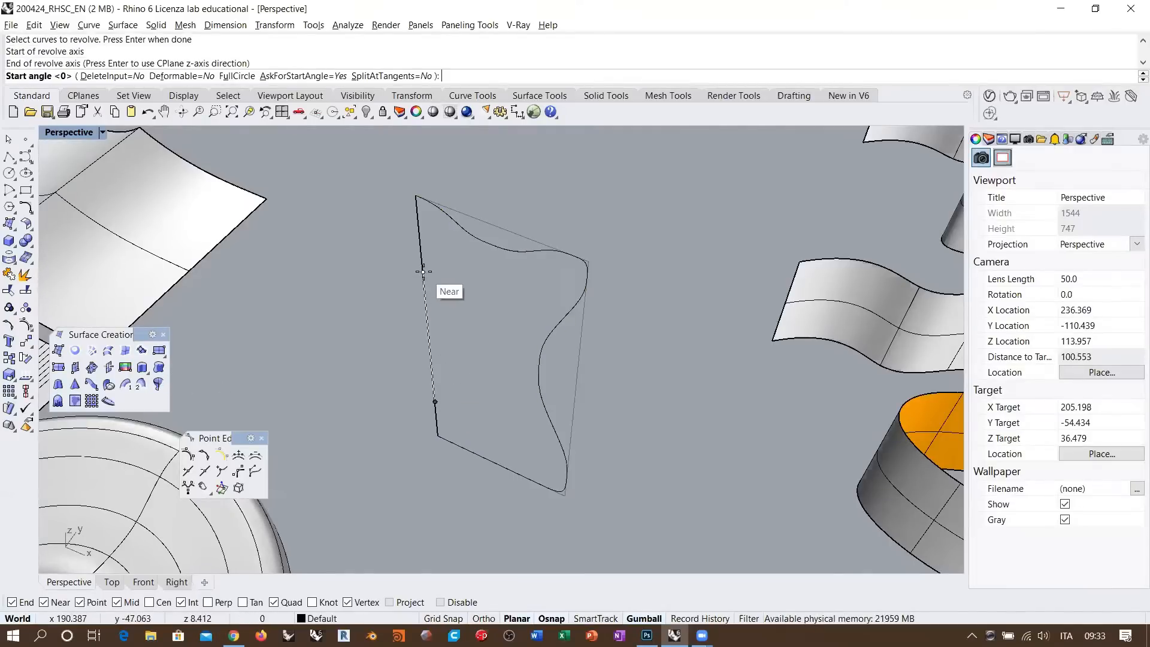
# - Make the revolve deformable with a point count of 32 and complete it as a full circle
pyautogui.click(182, 76)
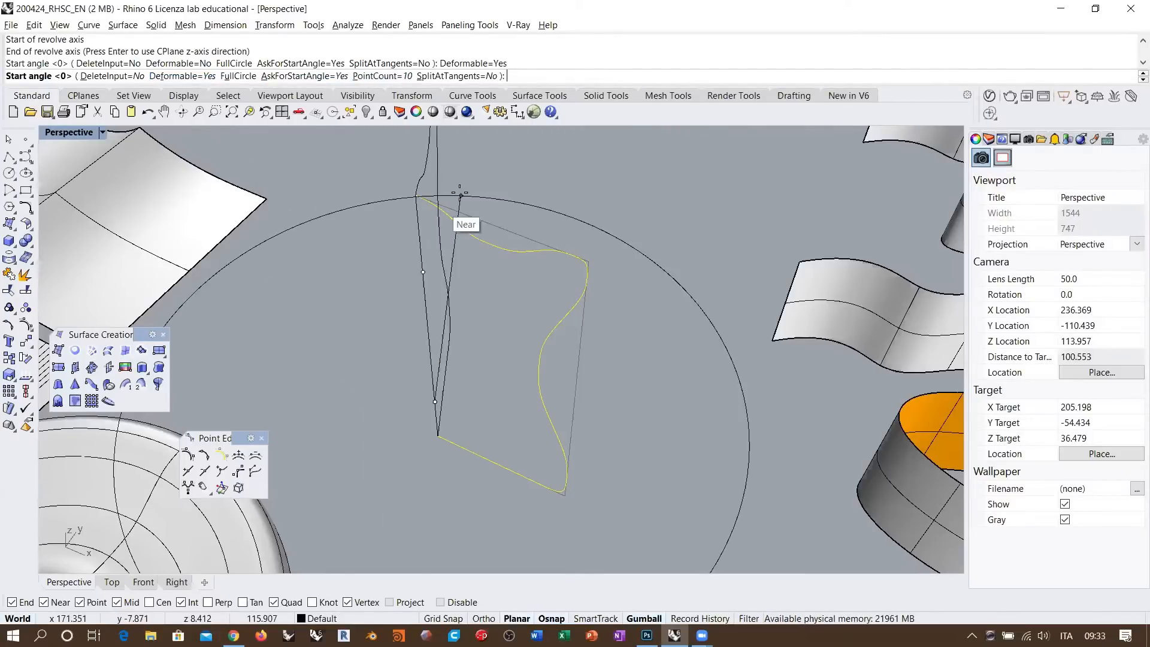
pyautogui.scroll(-10, 459, 196)
pyautogui.moveTo(512, 244); pyautogui.dragTo(510, 219, button='right')
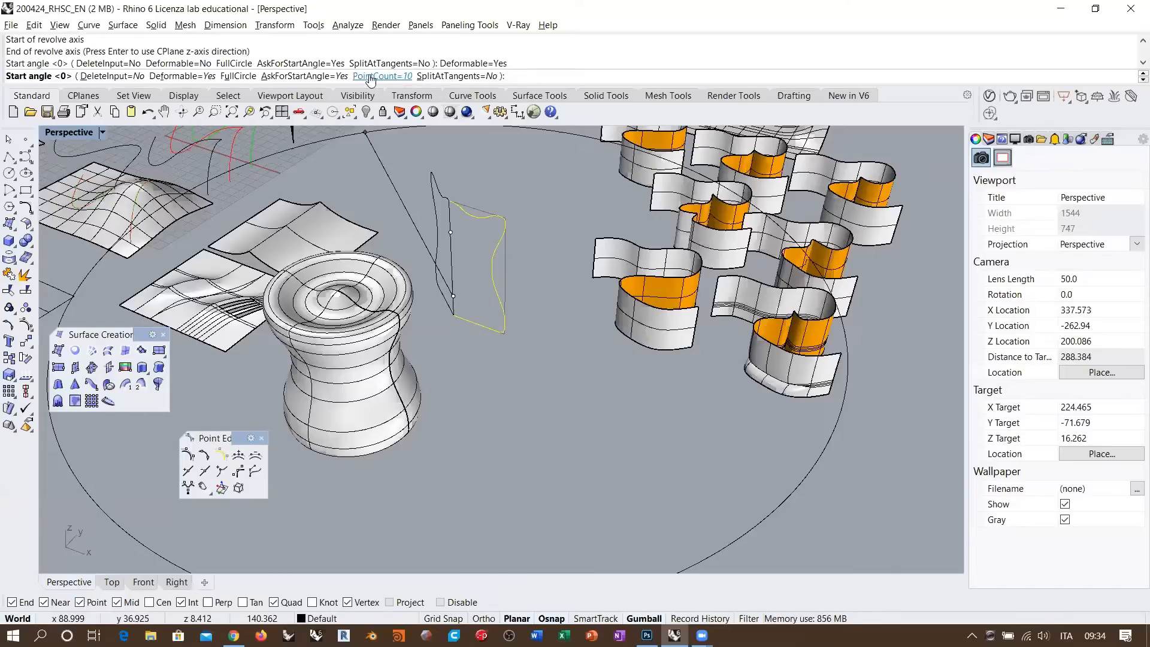
pyautogui.click(388, 76)
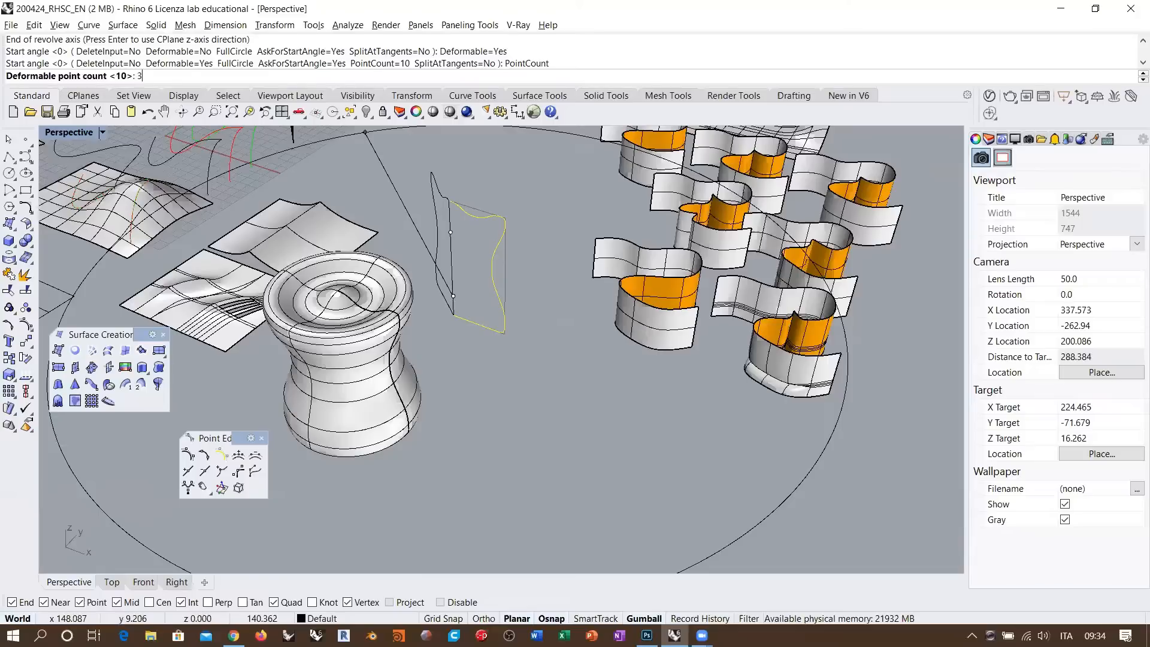
pyautogui.press('Return')
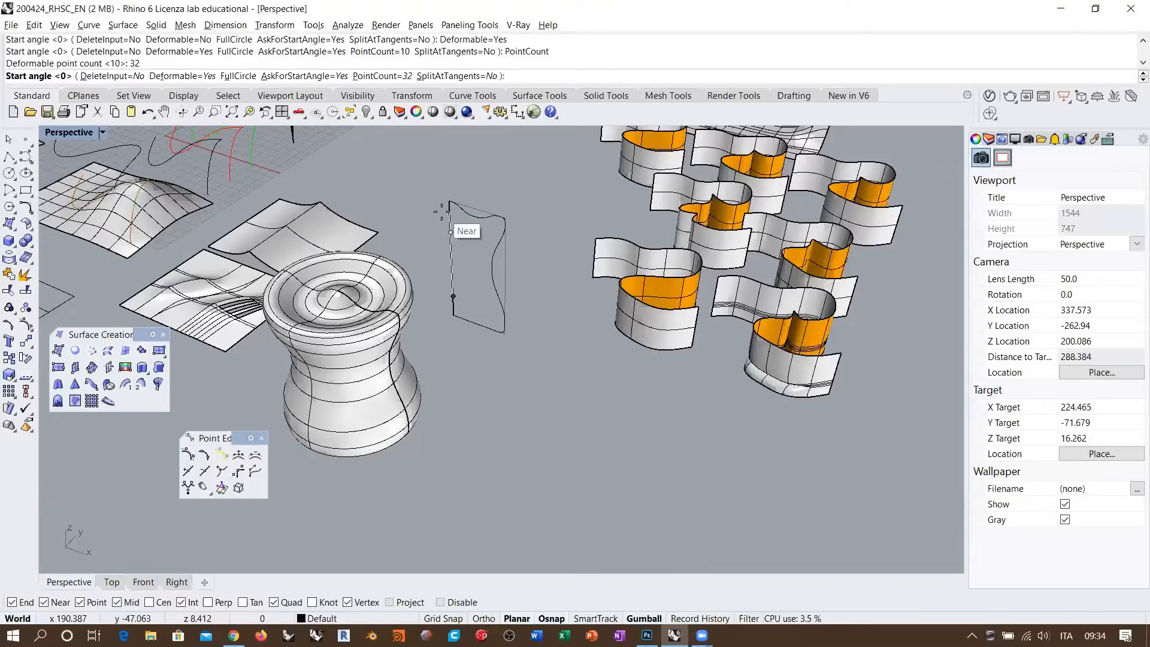
pyautogui.click(239, 76)
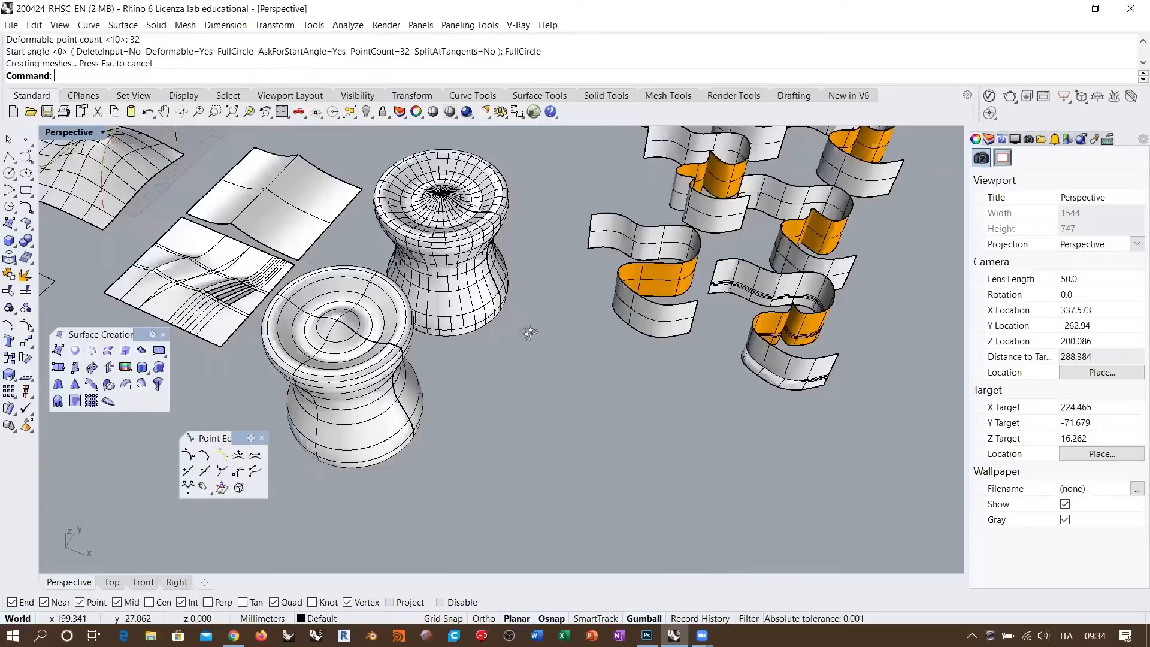
# - Move the new deformable revolved form in the ground plane to stand beside the first revolved form
pyautogui.moveTo(529, 333); pyautogui.dragTo(444, 226, button='right')
pyautogui.click(470, 244)
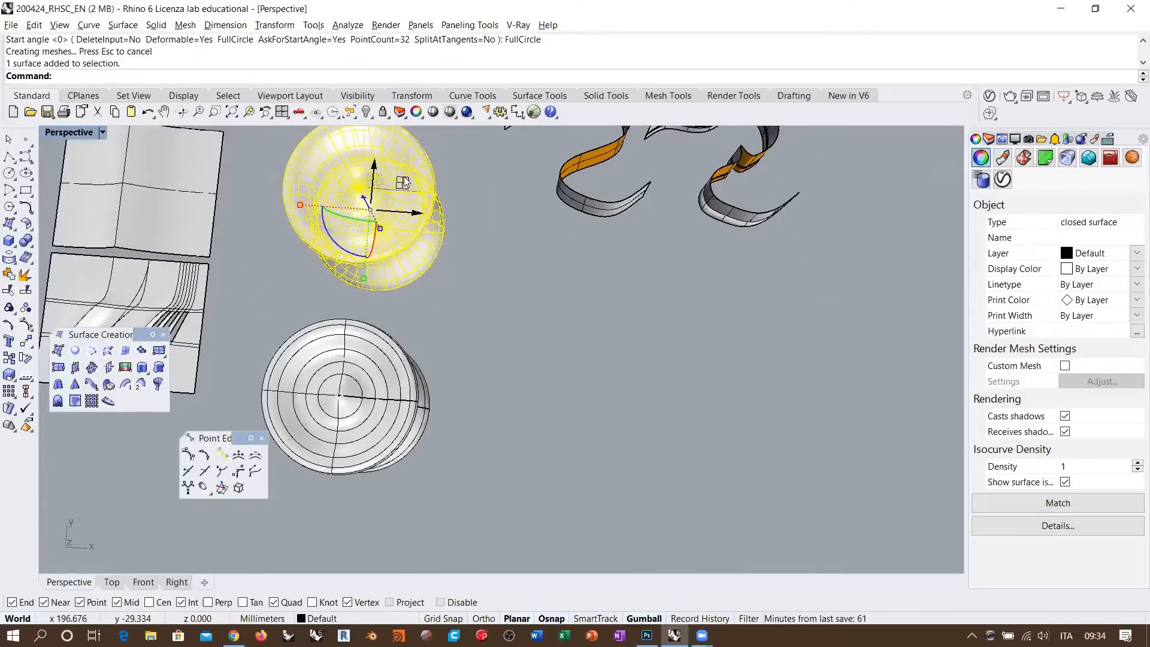
pyautogui.moveTo(404, 183); pyautogui.dragTo(568, 400)
pyautogui.press('Escape')
# - Isolate the two revolved forms to compare their surface structure
pyautogui.moveTo(568, 400); pyautogui.dragTo(534, 339, button='right')
pyautogui.scroll(3, 491, 316)
pyautogui.click(462, 326)
pyautogui.keyDown('shift'); pyautogui.click(386, 326); pyautogui.keyUp('shift')
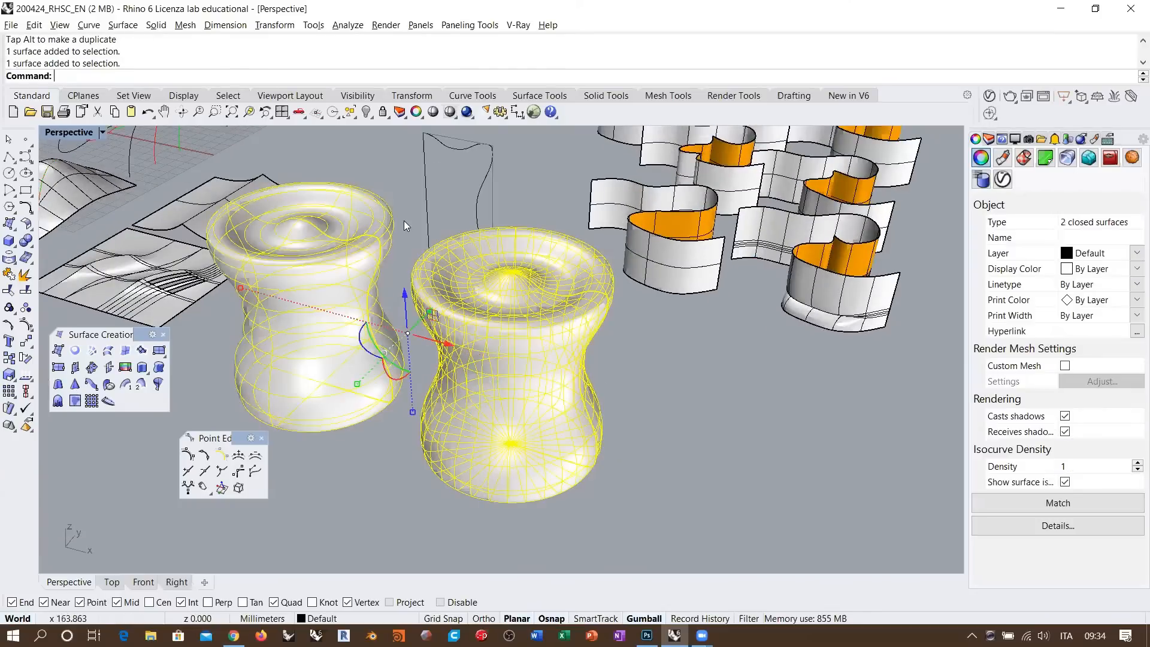
pyautogui.middleClick(404, 221)
pyautogui.click(428, 192)
pyautogui.moveTo(637, 411); pyautogui.dragTo(513, 264, button='right')
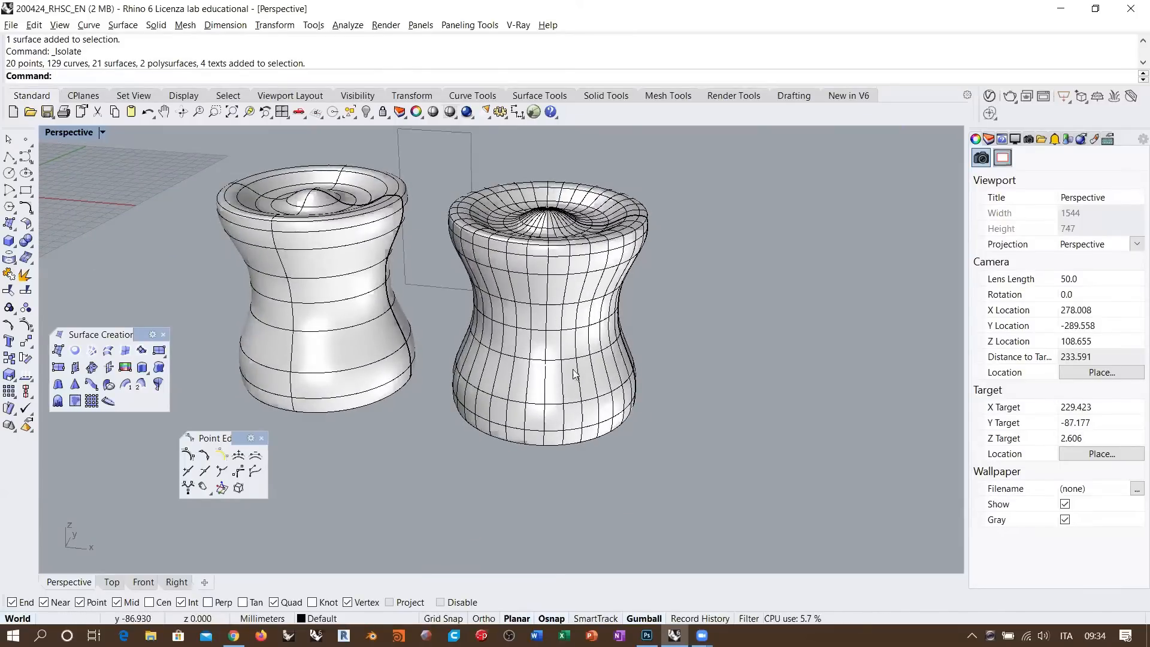
pyautogui.moveTo(591, 297); pyautogui.dragTo(629, 301, button='right')
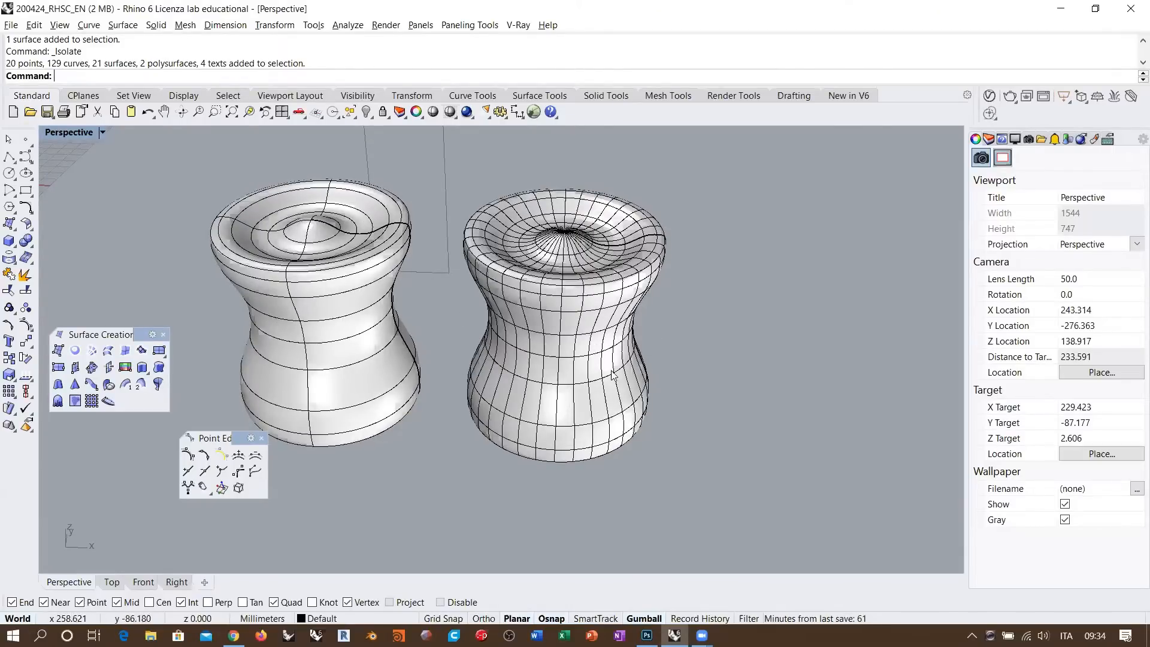
# - Turn on the control points of the deformable revolved form
pyautogui.click(570, 369)
pyautogui.moveTo(570, 368); pyautogui.dragTo(573, 339, button='right')
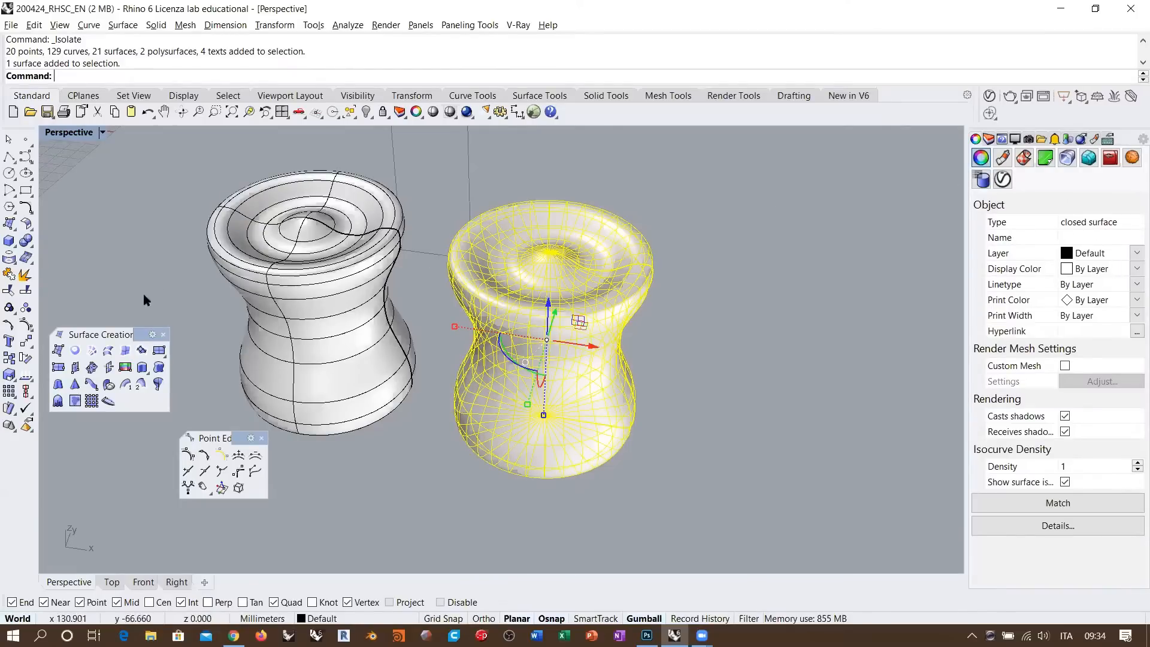
pyautogui.click(26, 323)
pyautogui.moveTo(606, 363); pyautogui.dragTo(629, 286, button='right')
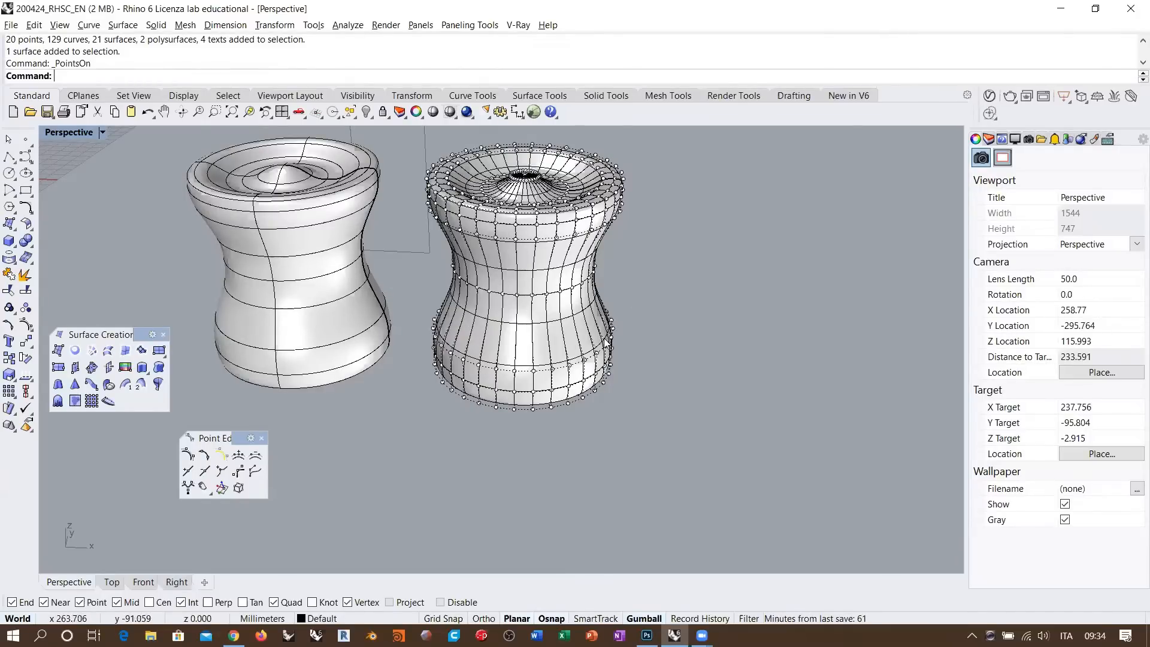
# - Select a control point on the narrow waist of the deformable revolved form
pyautogui.moveTo(556, 300); pyautogui.dragTo(502, 360, button='right')
pyautogui.scroll(4, 546, 316)
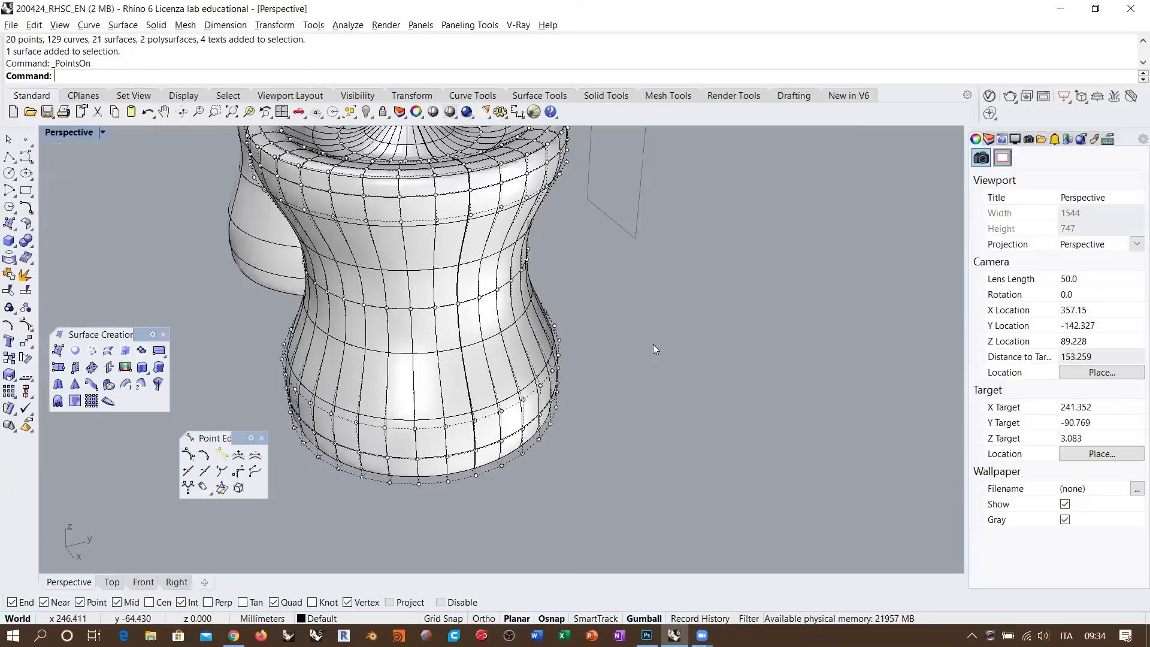
pyautogui.scroll(3, 436, 312)
pyautogui.click(433, 307)
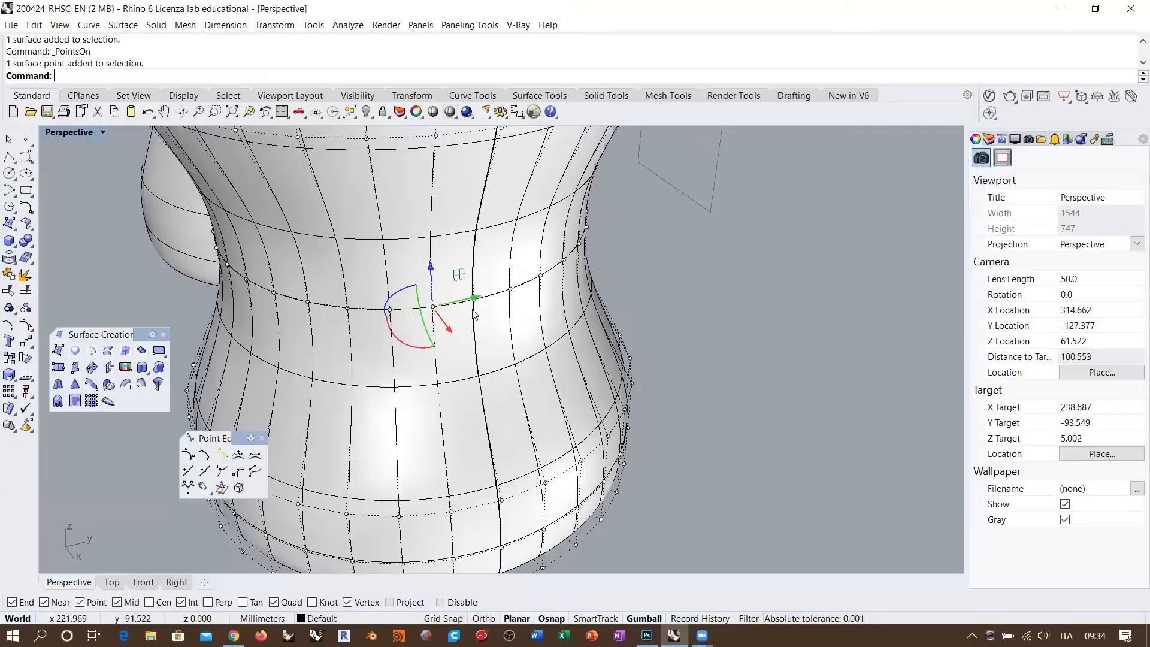
# - Add the adjacent control points along the waist row of the denser knob surface to the selection
pyautogui.scroll(4, 472, 308)
pyautogui.keyDown('shift'); pyautogui.click(476, 292); pyautogui.keyUp('shift')
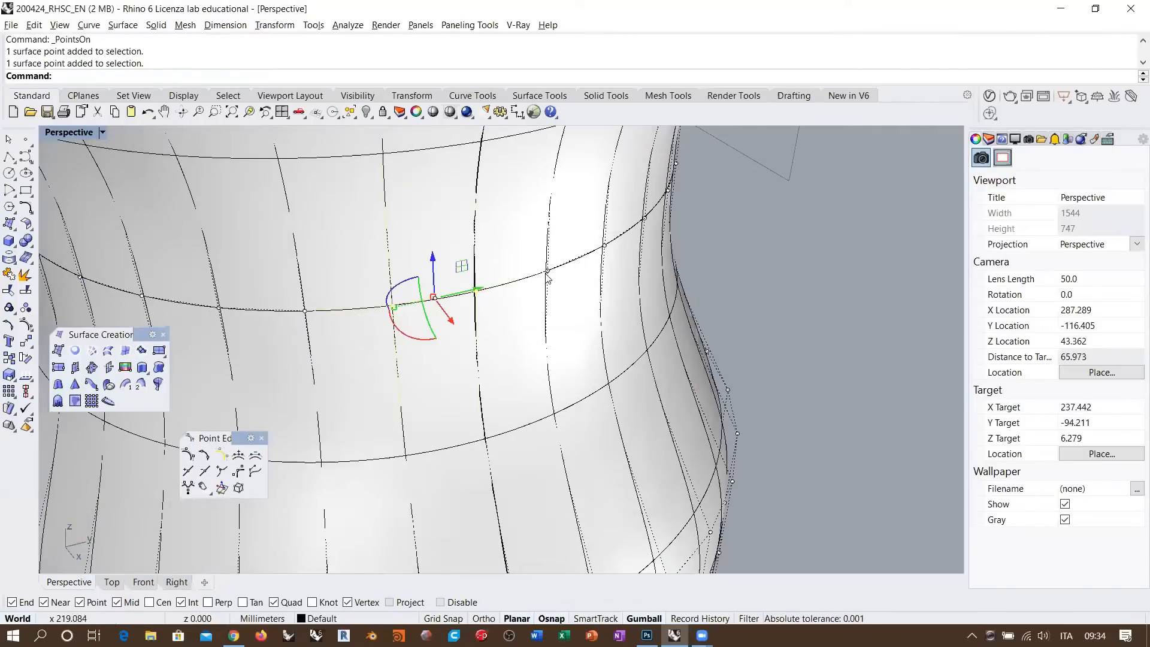
pyautogui.keyDown('shift'); pyautogui.click(548, 272); pyautogui.keyUp('shift')
pyautogui.click(590, 306)
pyautogui.scroll(-5, 544, 323)
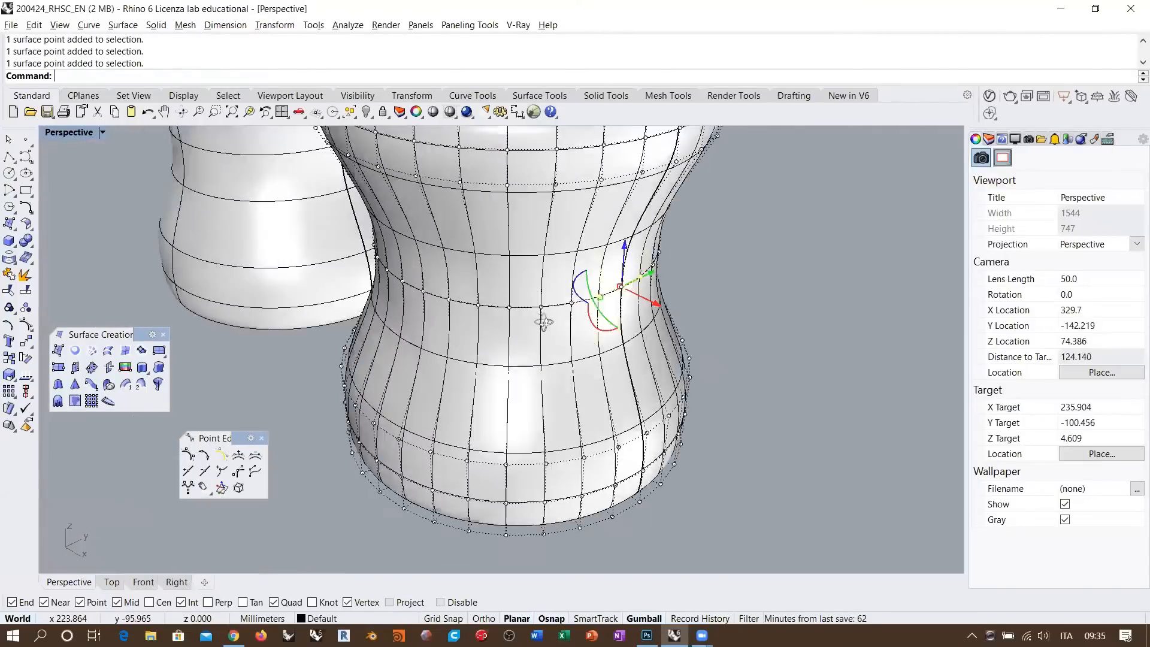
# - Add three adjacent waist control points on the next side of the denser knob, keeping the earlier points selected and the surface itself unselected
pyautogui.scroll(-3, 544, 323)
pyautogui.moveTo(539, 339); pyautogui.dragTo(535, 351, button='right')
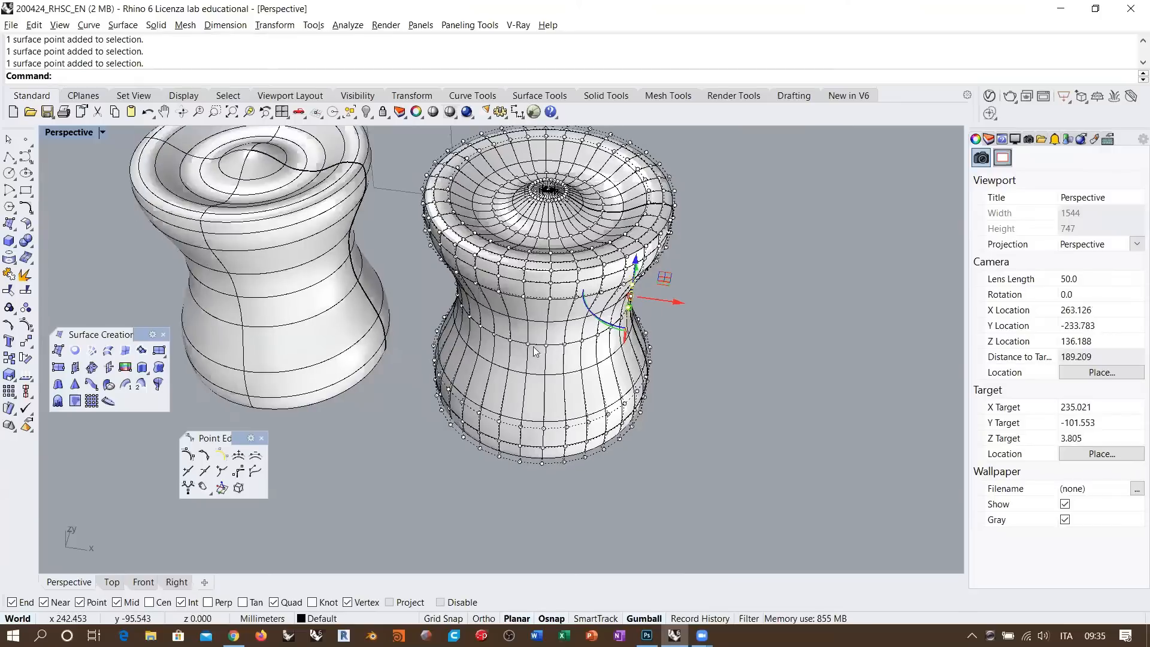
pyautogui.keyDown('shift'); pyautogui.click(528, 344); pyautogui.keyUp('shift')
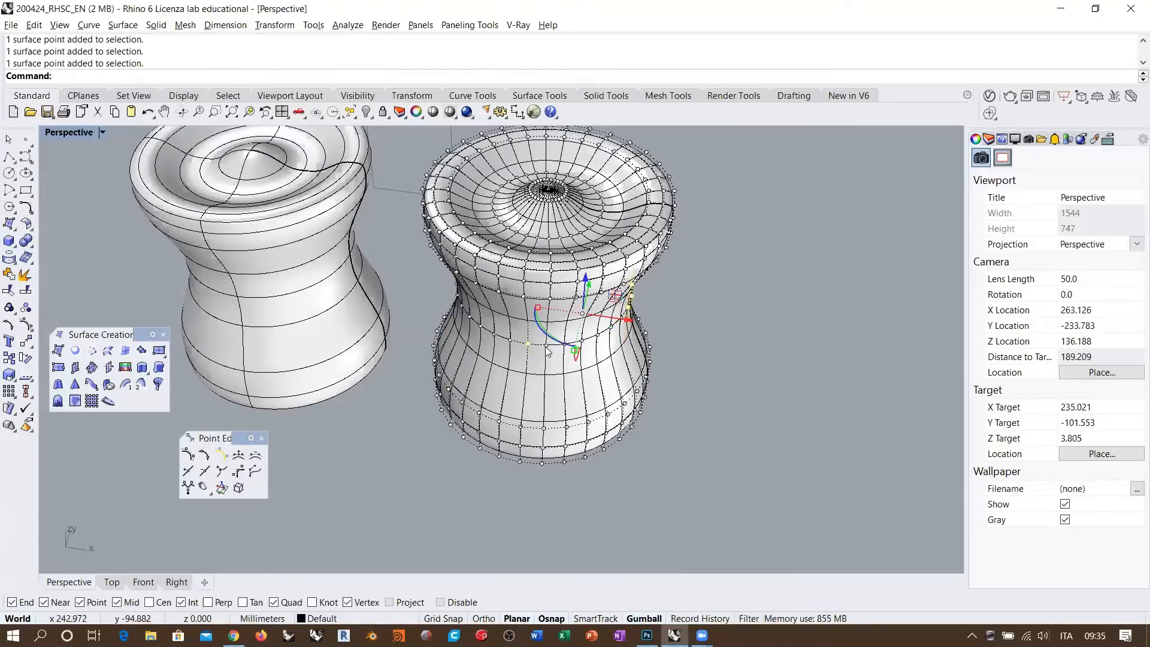
pyautogui.scroll(5, 564, 359)
pyautogui.scroll(-3, 570, 332)
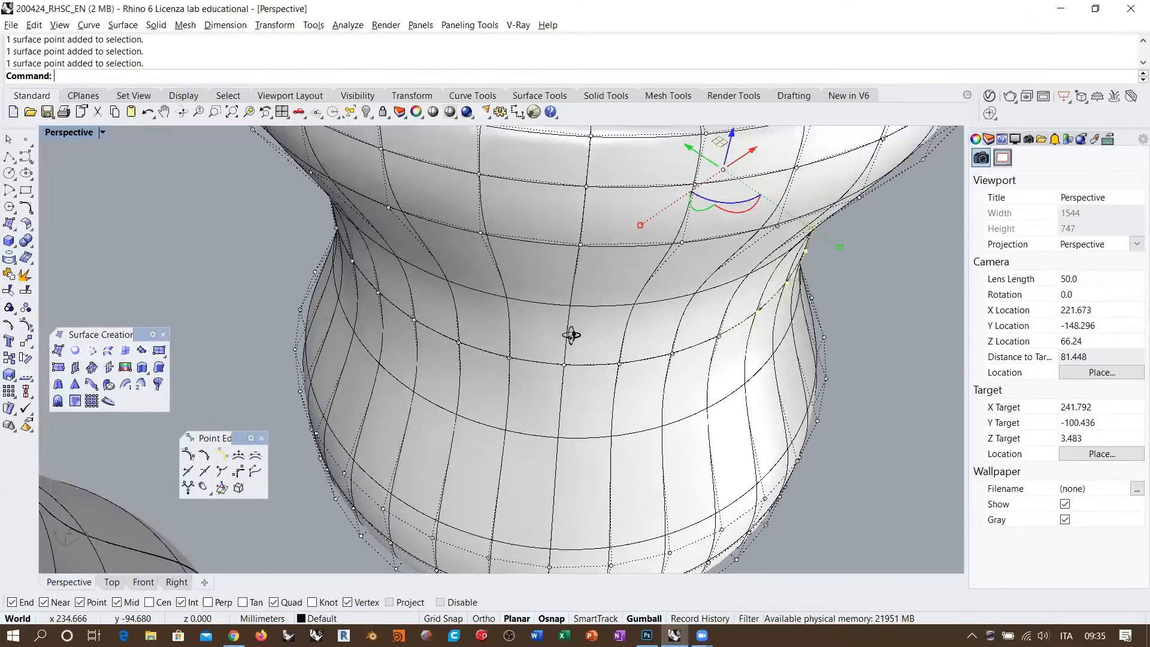
pyautogui.moveTo(570, 332); pyautogui.dragTo(590, 356, button='right')
pyautogui.scroll(6, 542, 373)
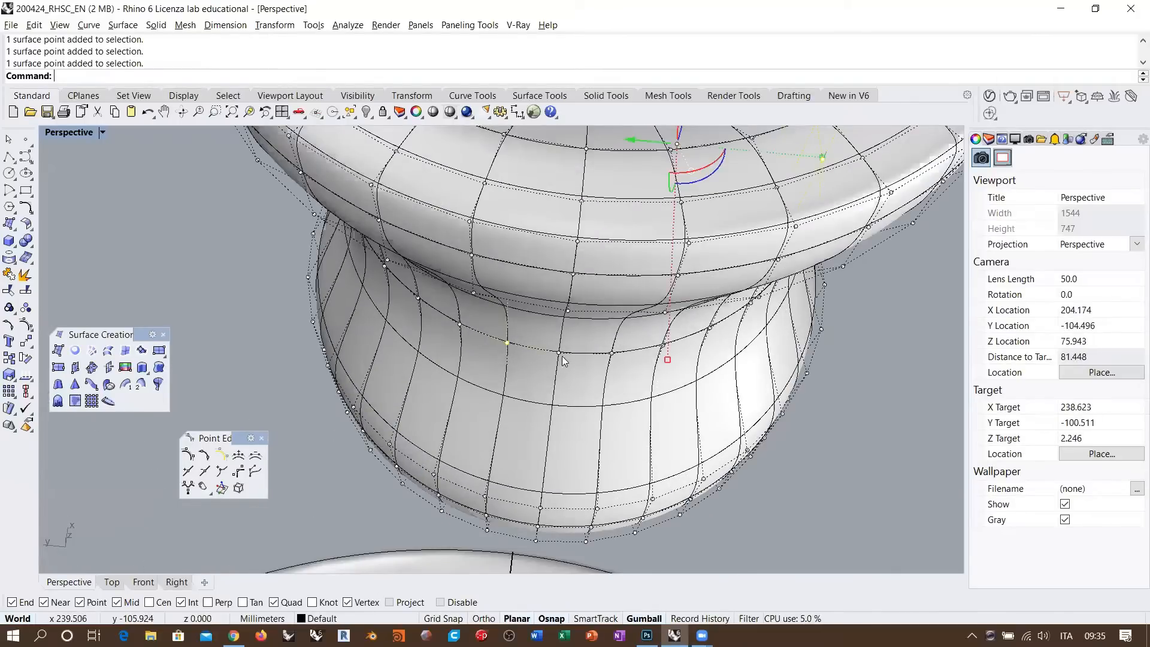
pyautogui.keyDown('shift'); pyautogui.click(561, 354); pyautogui.keyUp('shift')
pyautogui.click(603, 353)
pyautogui.keyDown('shift'); pyautogui.click(559, 355); pyautogui.keyUp('shift')
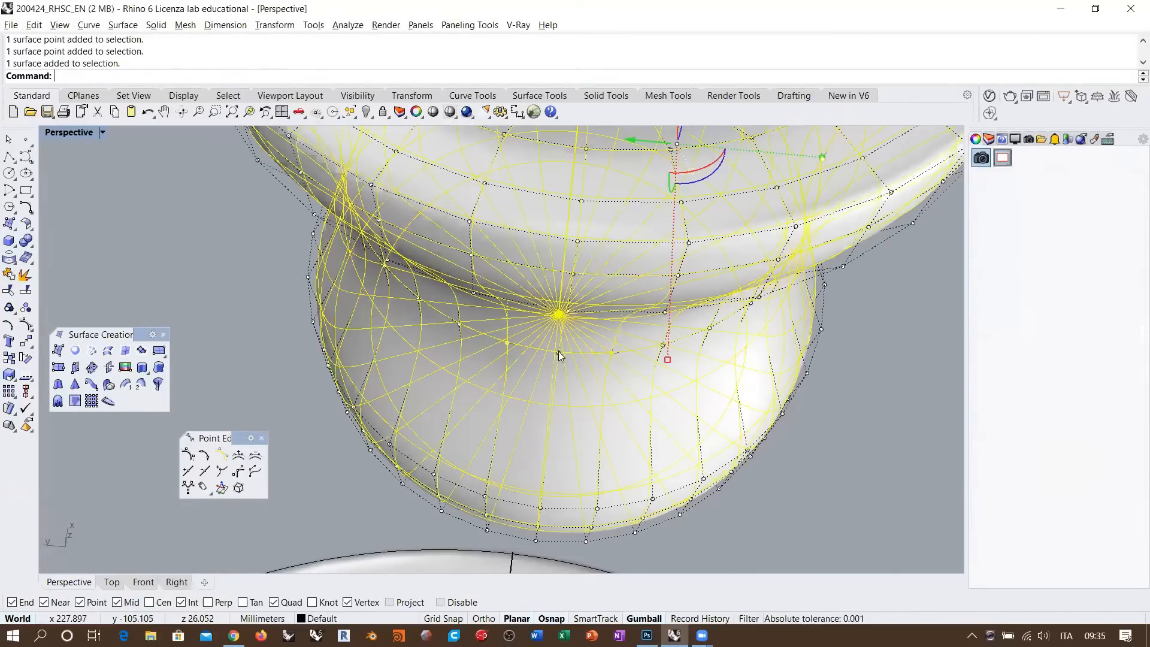
pyautogui.keyDown('shift'); pyautogui.click(558, 353); pyautogui.keyUp('shift')
pyautogui.keyDown('ctrl'); pyautogui.click(430, 358); pyautogui.keyUp('ctrl')
# - Add three adjacent waist control points on the remaining side of the denser knob, completing four groups around it
pyautogui.moveTo(430, 359); pyautogui.dragTo(508, 365, button='right')
pyautogui.scroll(-6, 576, 379)
pyautogui.scroll(4, 507, 364)
pyautogui.keyDown('shift'); pyautogui.click(478, 349); pyautogui.keyUp('shift')
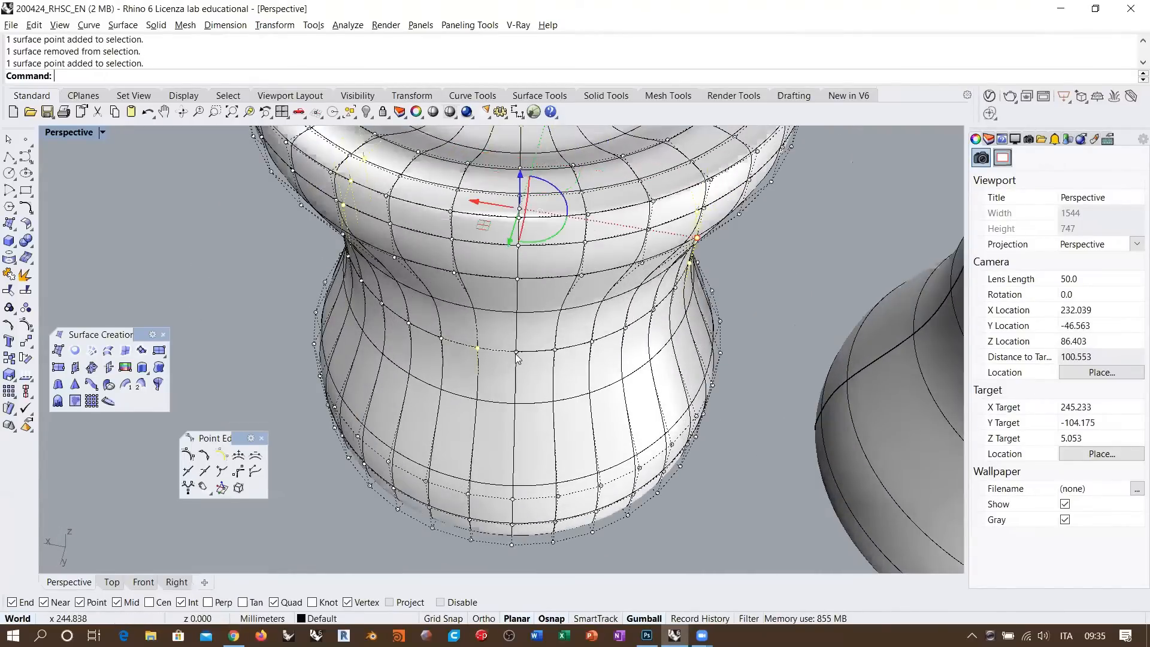
pyautogui.keyDown('shift'); pyautogui.click(516, 353); pyautogui.keyUp('shift')
pyautogui.click(566, 390)
pyautogui.keyDown('shift'); pyautogui.click(556, 352); pyautogui.keyUp('shift')
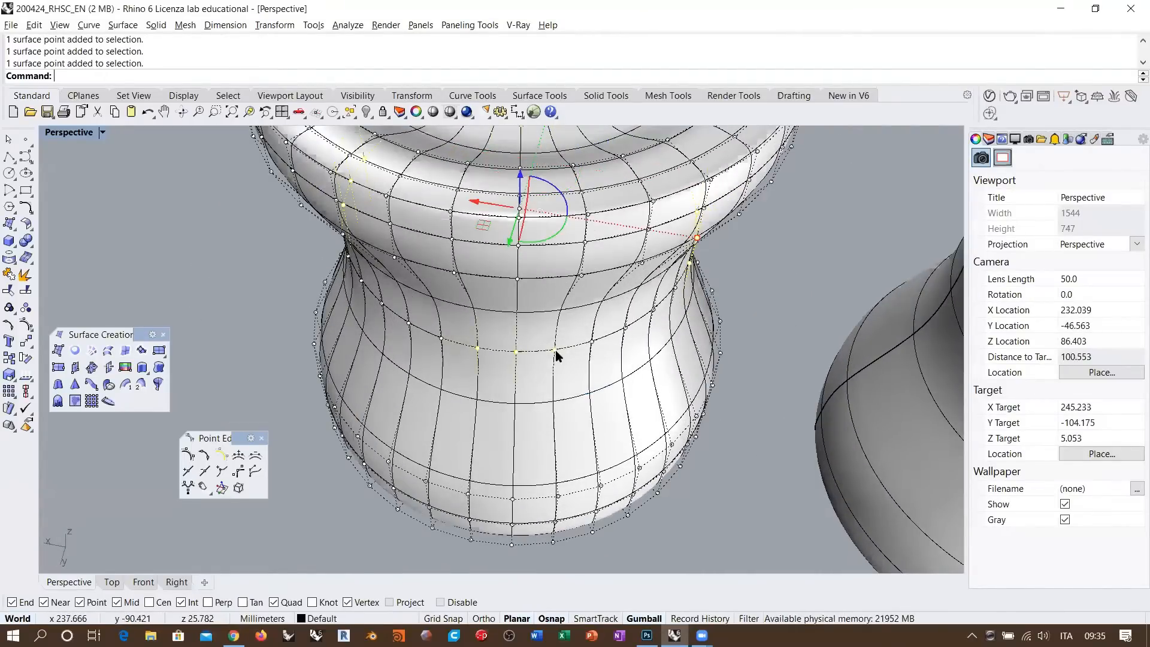
# - Scale the four groups of waist points outward from the knob's axis and raise them vertically
pyautogui.moveTo(557, 356); pyautogui.dragTo(429, 297, button='right')
pyautogui.keyDown('shift'); pyautogui.moveTo(429, 297); pyautogui.dragTo(346, 310); pyautogui.keyUp('shift')
pyautogui.moveTo(345, 310); pyautogui.dragTo(509, 269, button='right')
pyautogui.moveTo(505, 242); pyautogui.dragTo(500, 192)
# - Rotate the selected waist points about the knob's vertical axis to twist the protrusions
pyautogui.moveTo(689, 264); pyautogui.dragTo(475, 339, button='right')
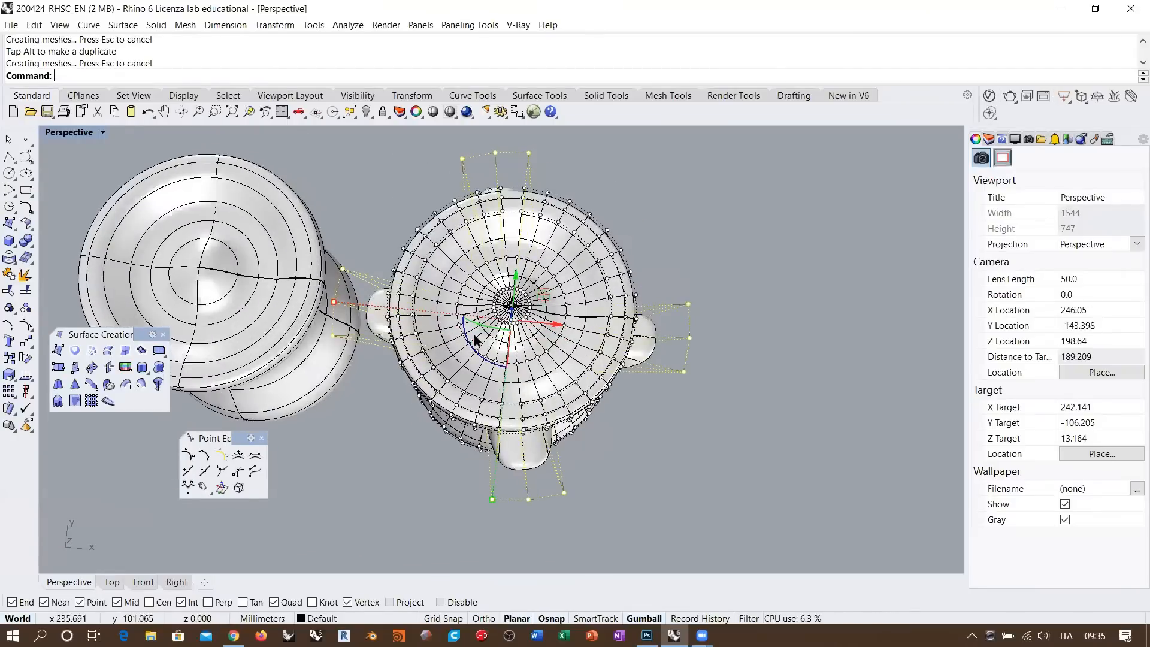
pyautogui.moveTo(470, 345); pyautogui.dragTo(486, 360)
pyautogui.moveTo(486, 360); pyautogui.dragTo(358, 313, button='right')
pyautogui.moveTo(527, 321); pyautogui.dragTo(593, 324, button='right')
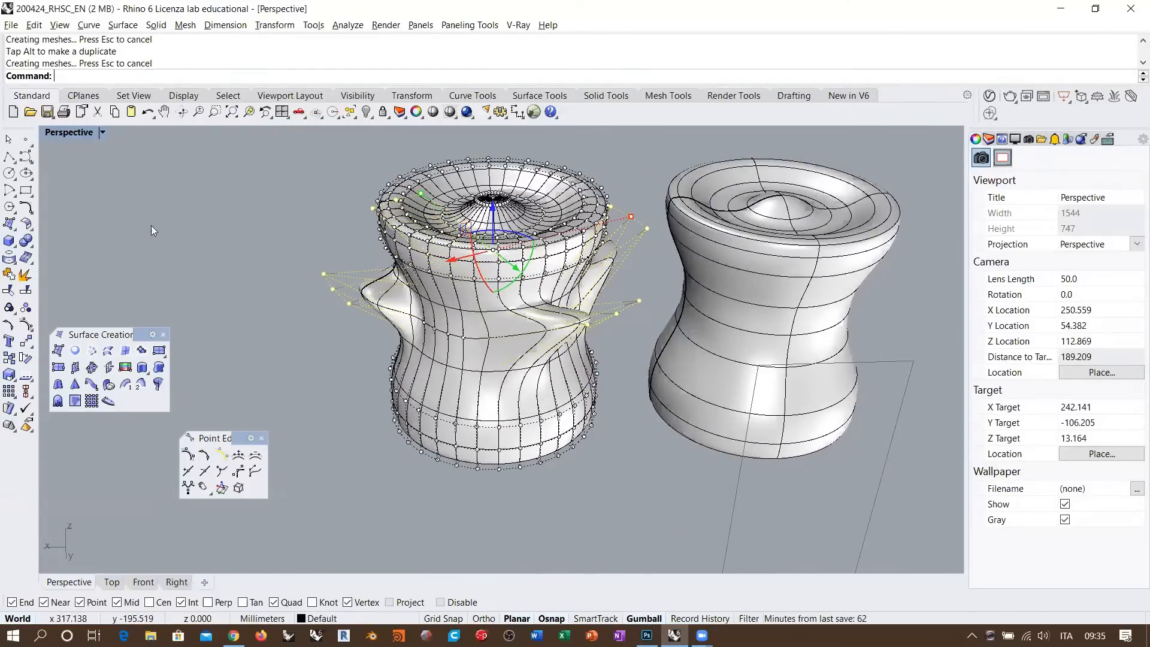
# - Undo the rotation, move and scaling of the knob's waist control points
pyautogui.moveTo(139, 336); pyautogui.dragTo(144, 171)
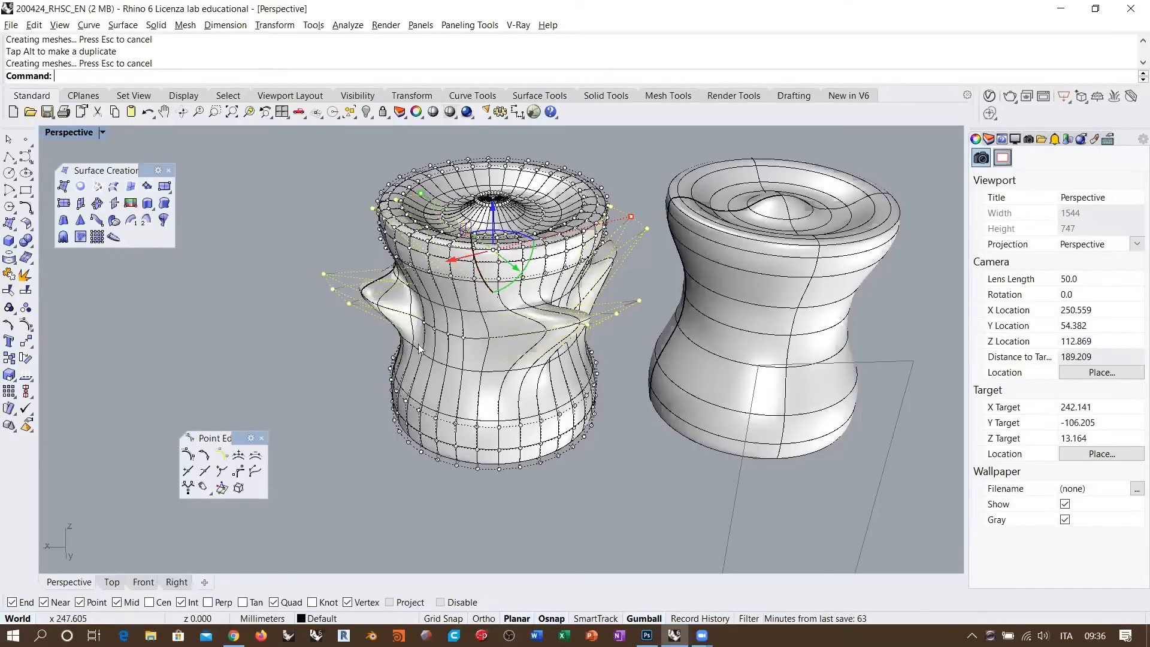
pyautogui.moveTo(412, 341); pyautogui.dragTo(711, 407, button='right')
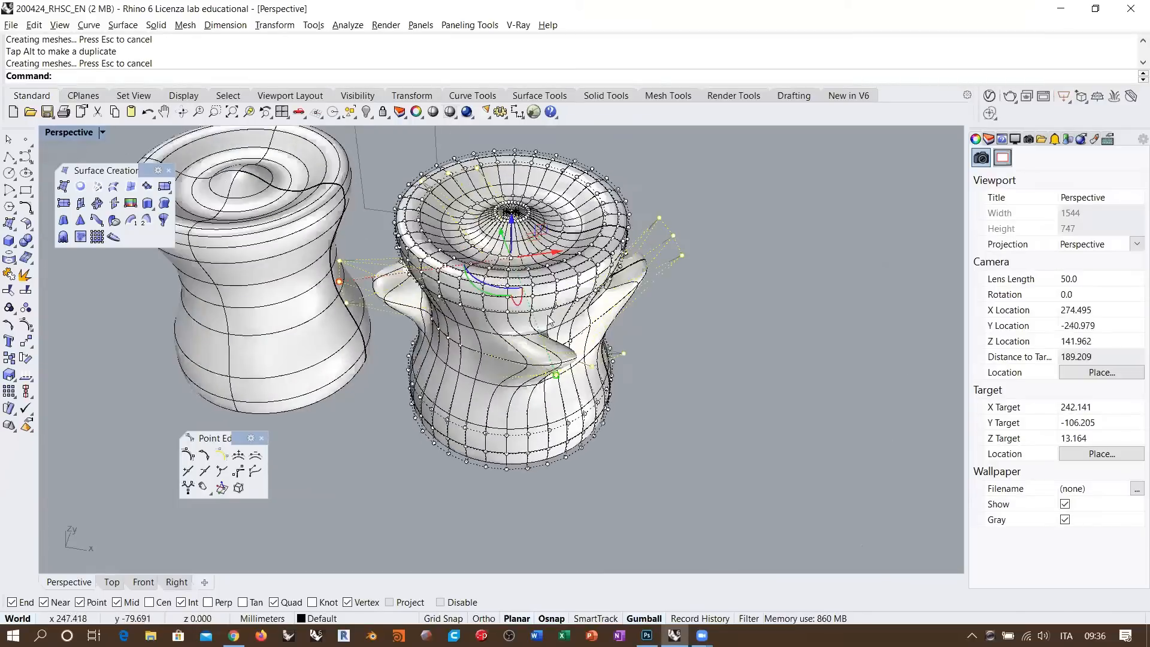
pyautogui.scroll(-6, 552, 318)
pyautogui.moveTo(564, 319); pyautogui.dragTo(620, 340, button='right')
pyautogui.hotkey('ctrl', 'z')
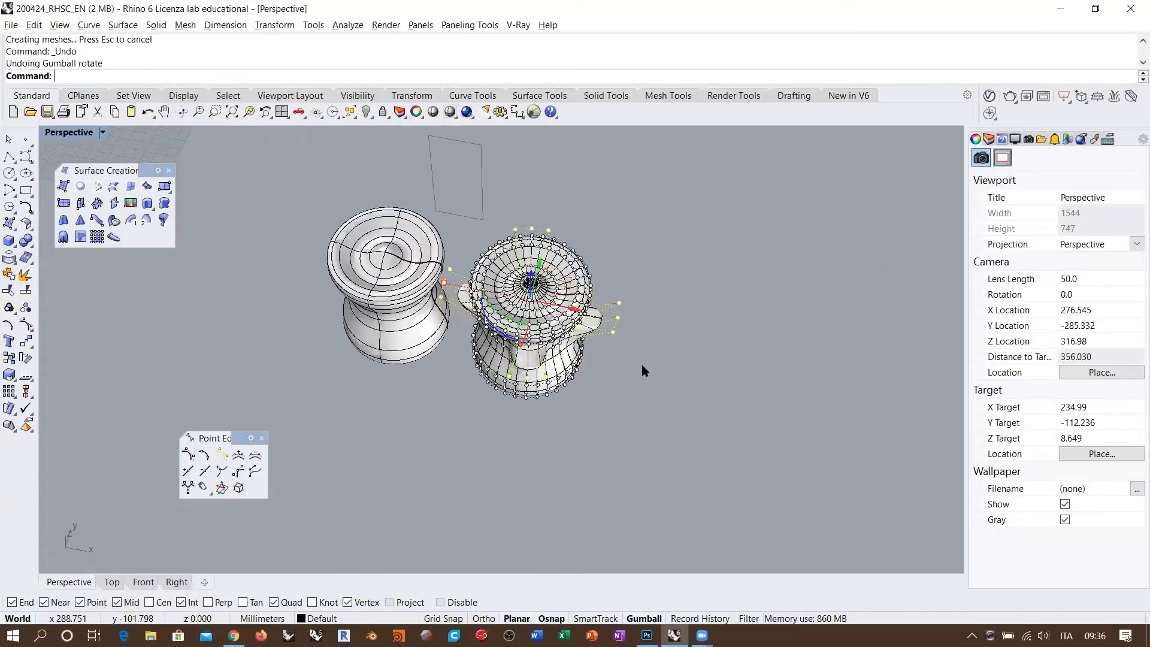
pyautogui.hotkey('ctrl', 'z')
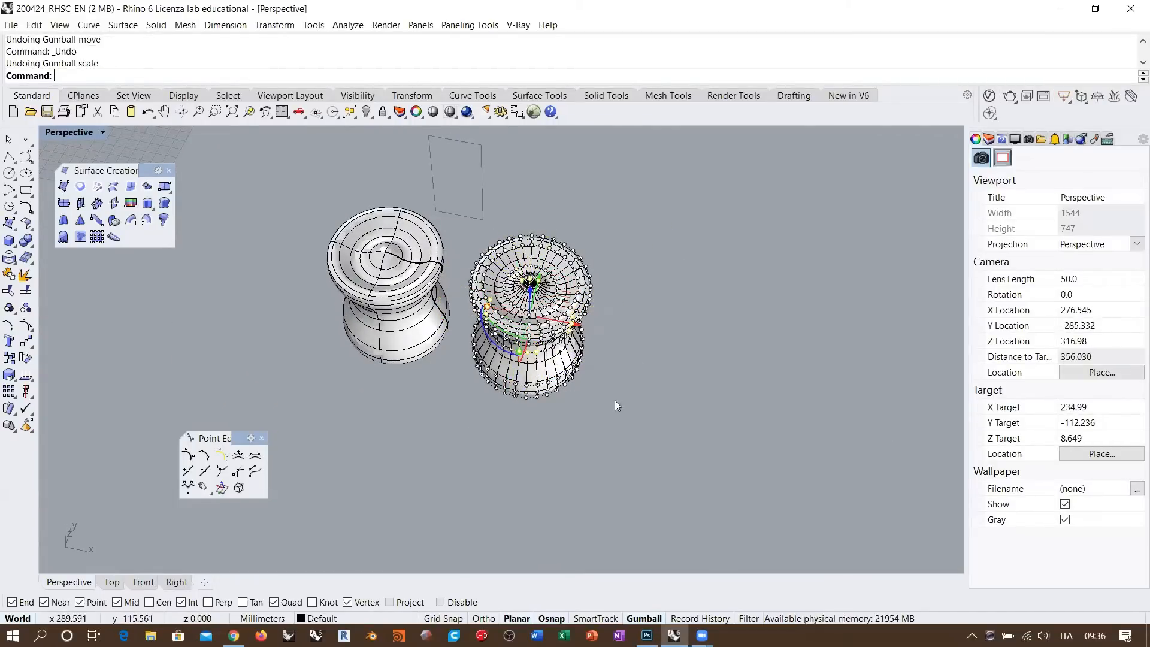
# - Turn off the denser knob's control points and move the knob along X closer to the original one
pyautogui.press('Escape')
pyautogui.press('Escape')
pyautogui.scroll(5, 455, 284)
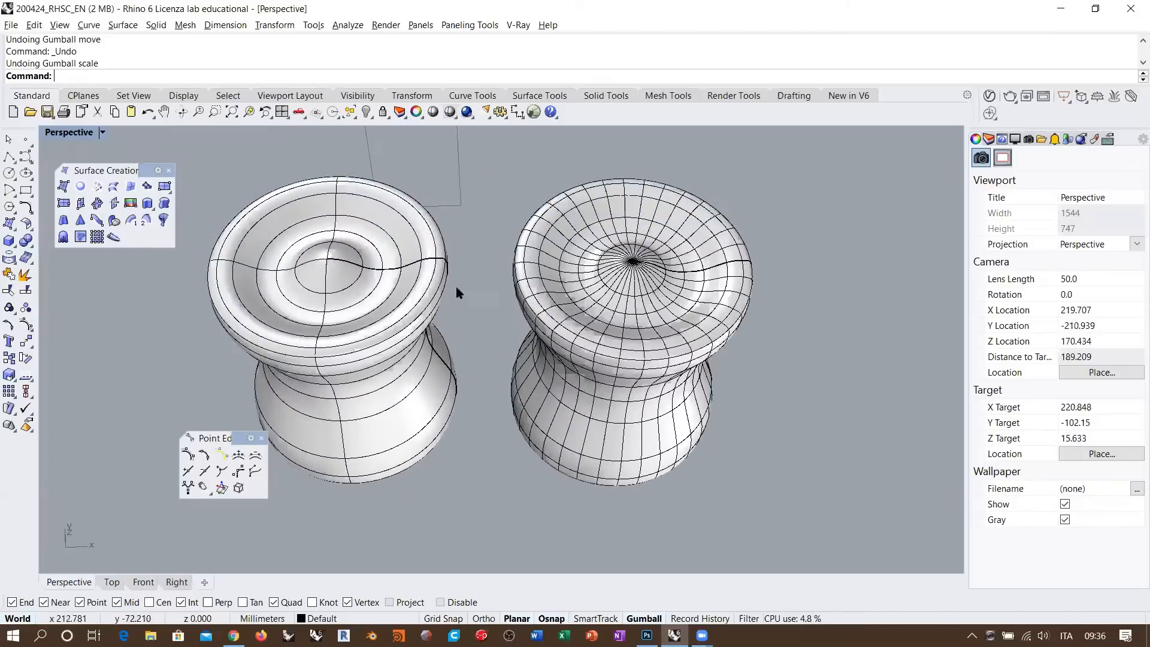
pyautogui.scroll(-5, 457, 292)
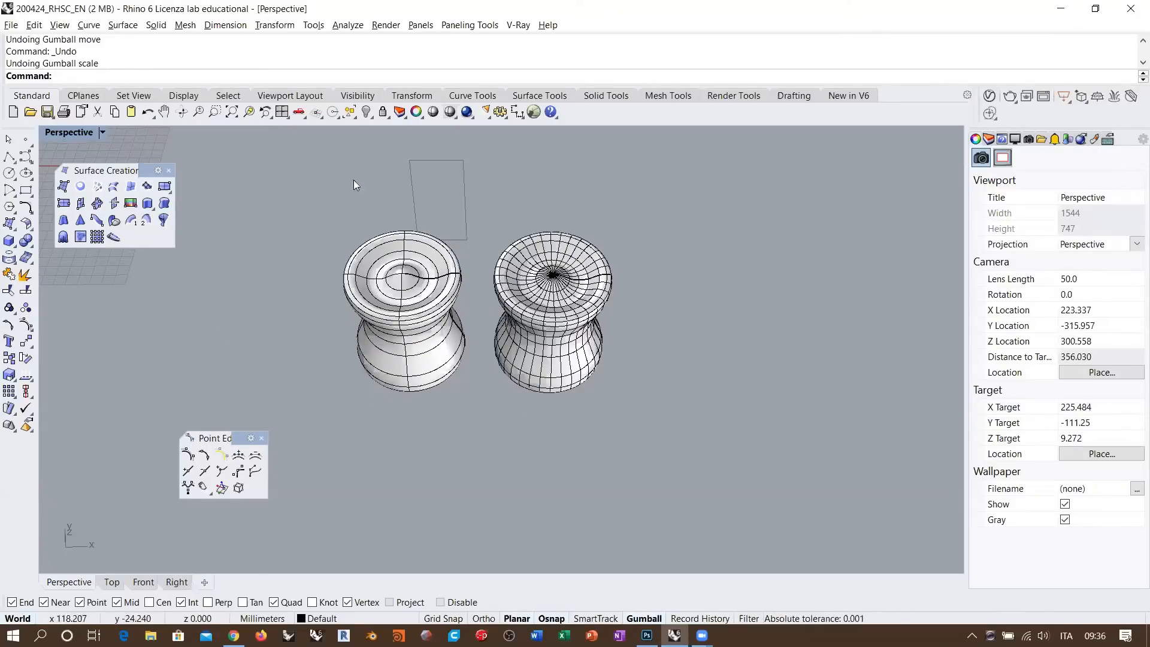
pyautogui.keyDown('shift'); pyautogui.moveTo(558, 294); pyautogui.dragTo(513, 311, button='right'); pyautogui.keyUp('shift')
pyautogui.click(513, 343)
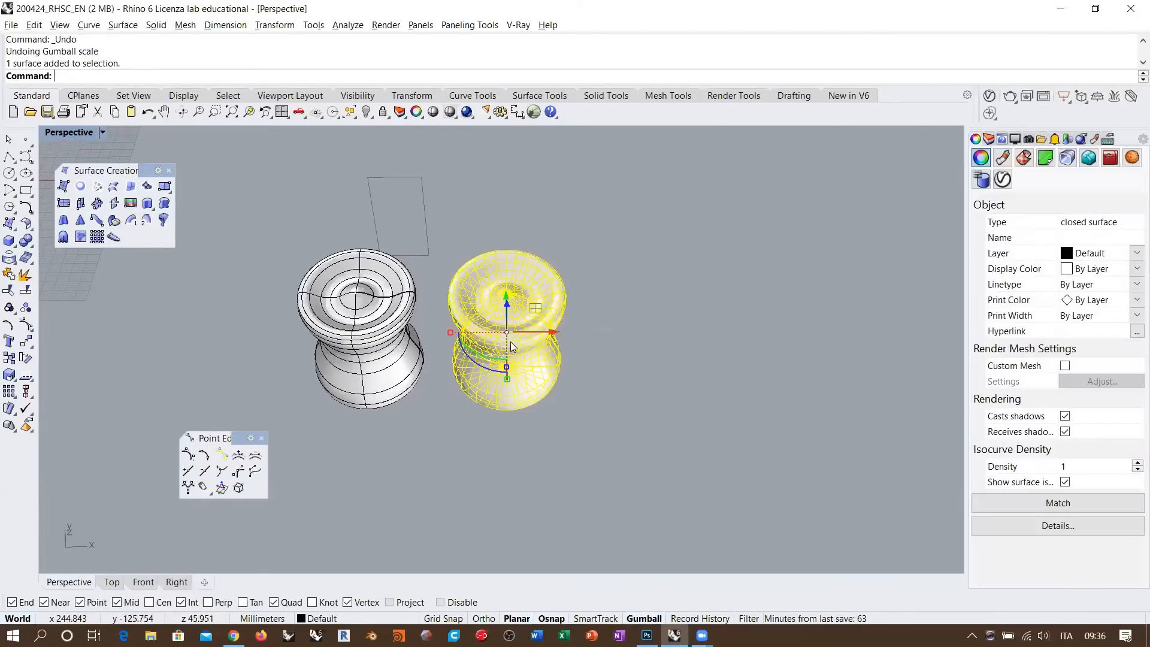
pyautogui.moveTo(545, 333); pyautogui.dragTo(526, 333)
pyautogui.click(618, 372)
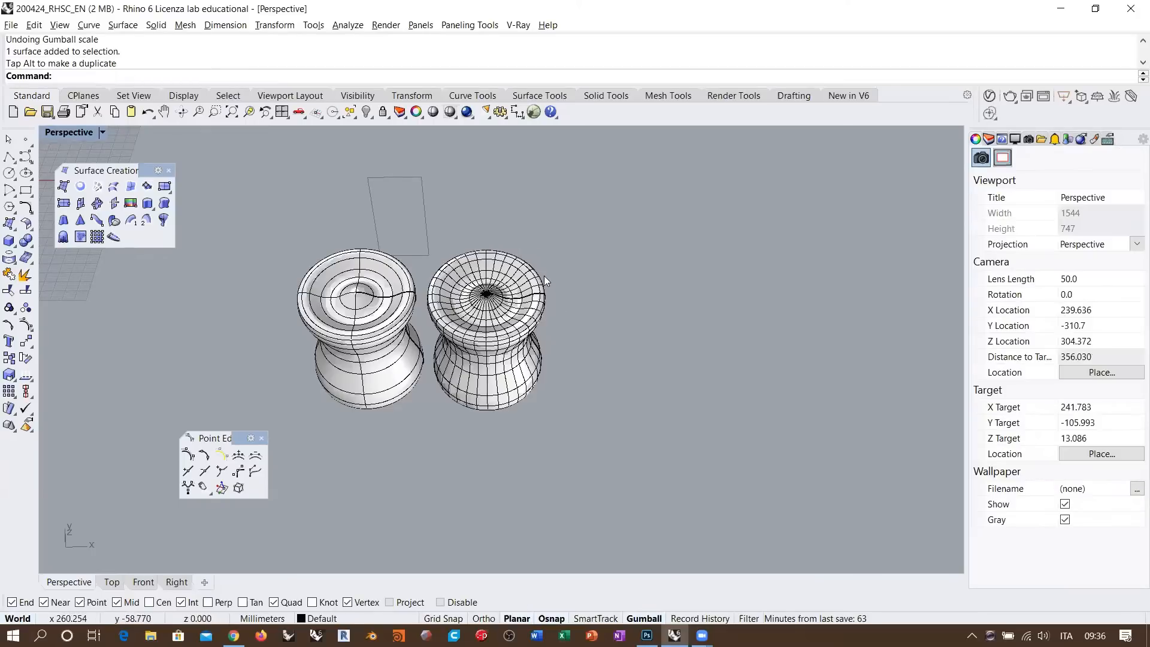
# - Show all hidden objects in the model
pyautogui.keyDown('shift'); pyautogui.moveTo(544, 276); pyautogui.dragTo(552, 302, button='right'); pyautogui.keyUp('shift')
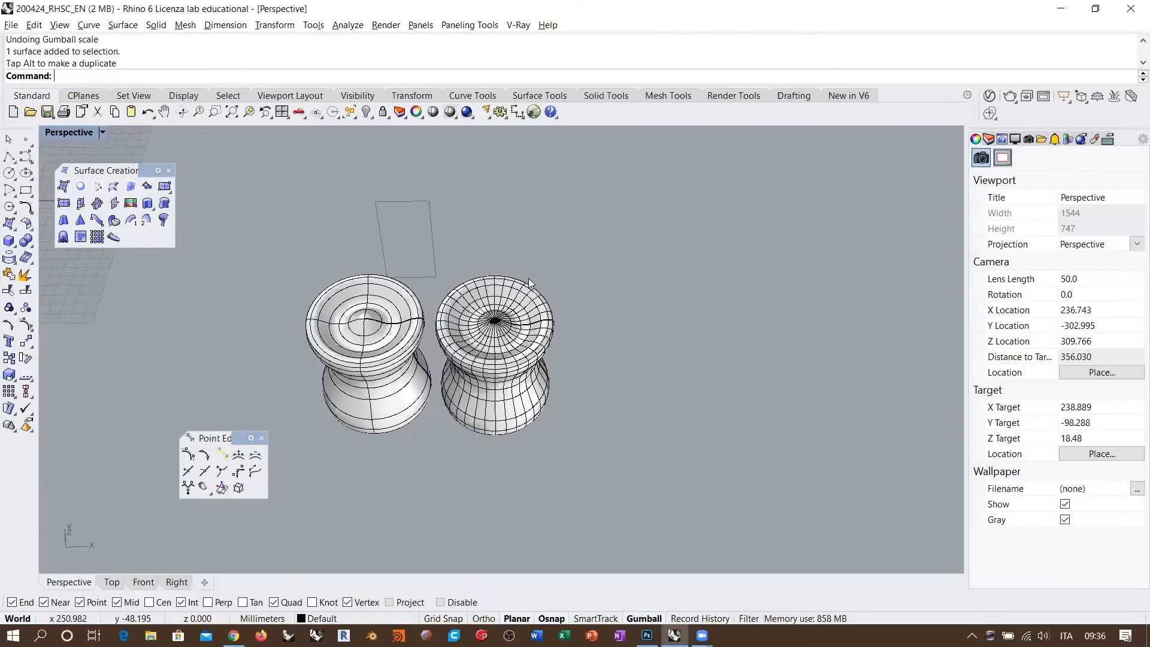
pyautogui.click(374, 119)
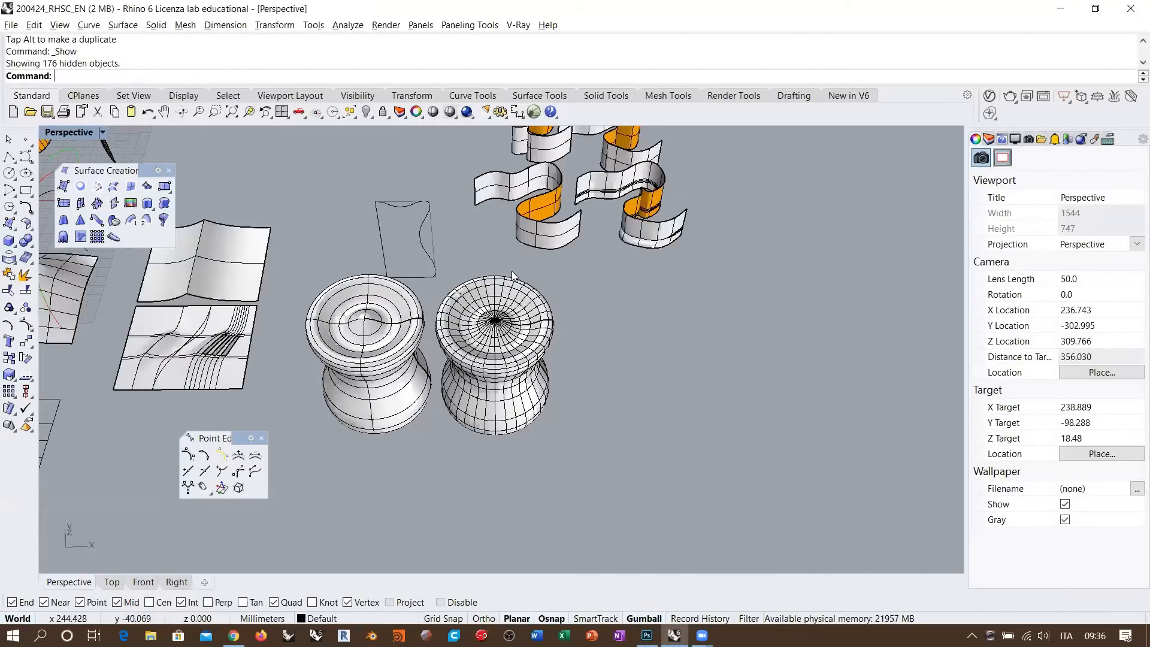
pyautogui.moveTo(514, 276); pyautogui.dragTo(510, 340, button='right')
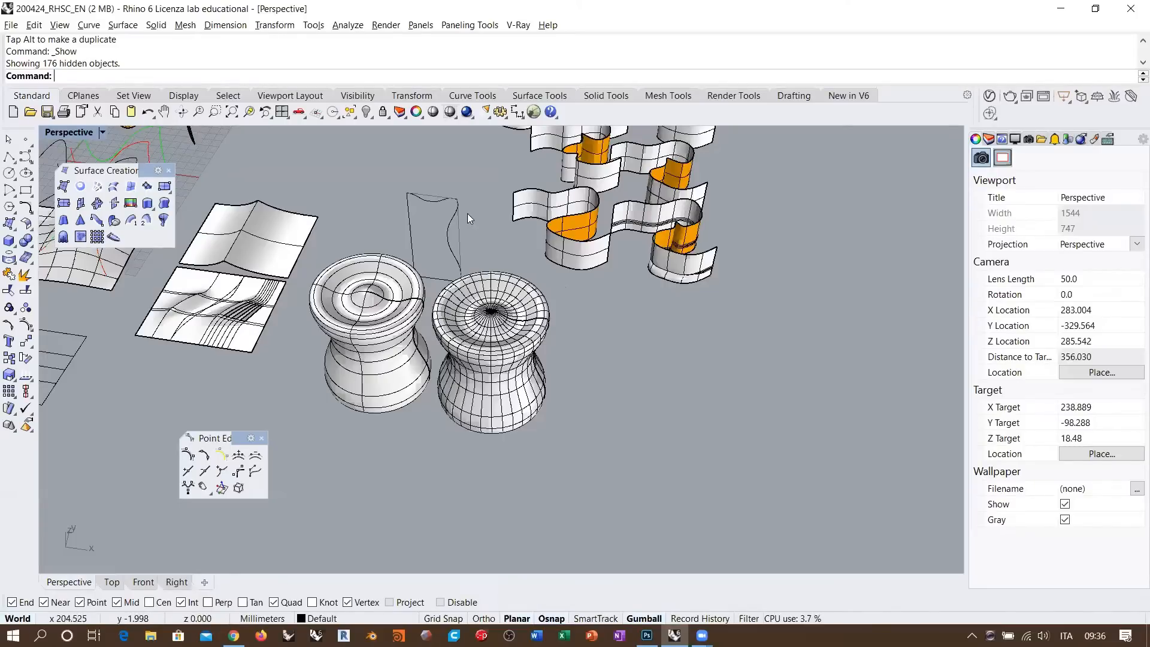
pyautogui.keyDown('shift'); pyautogui.moveTo(481, 332); pyautogui.dragTo(442, 345, button='right'); pyautogui.keyUp('shift')
pyautogui.moveTo(456, 313); pyautogui.dragTo(472, 332, button='right')
# - Hide the wavy open profile curve drawn inside the reference rectangle
pyautogui.scroll(5, 354, 211)
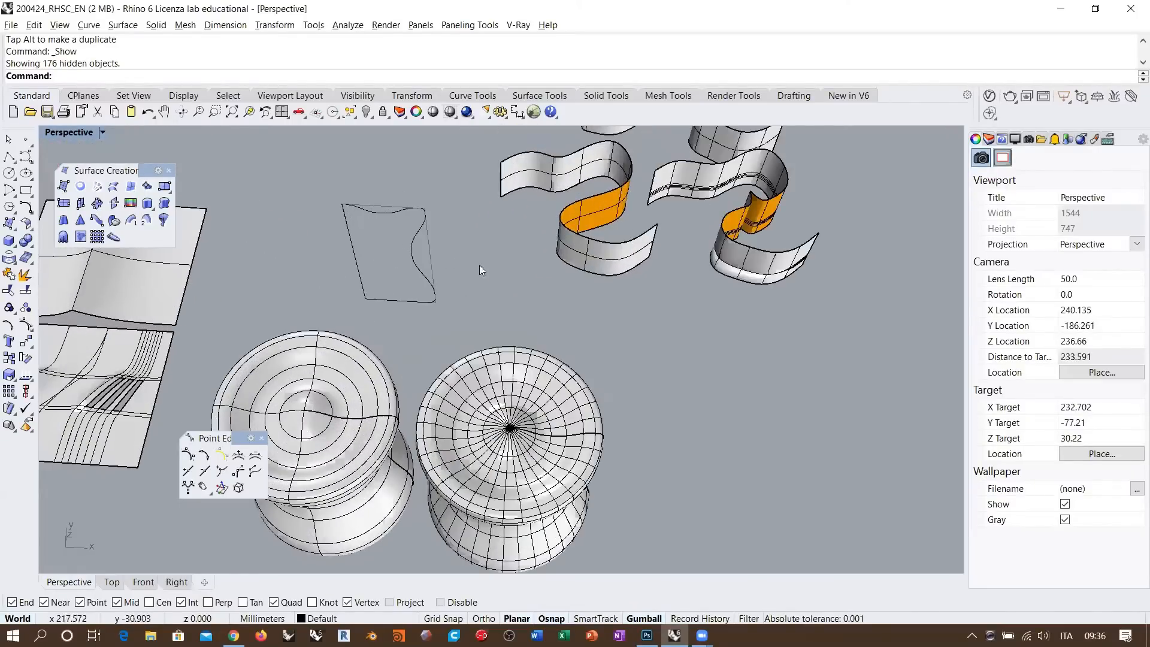
pyautogui.scroll(6, 432, 254)
pyautogui.keyDown('shift'); pyautogui.moveTo(446, 269); pyautogui.dragTo(506, 304, button='right'); pyautogui.keyUp('shift')
pyautogui.scroll(4, 505, 341)
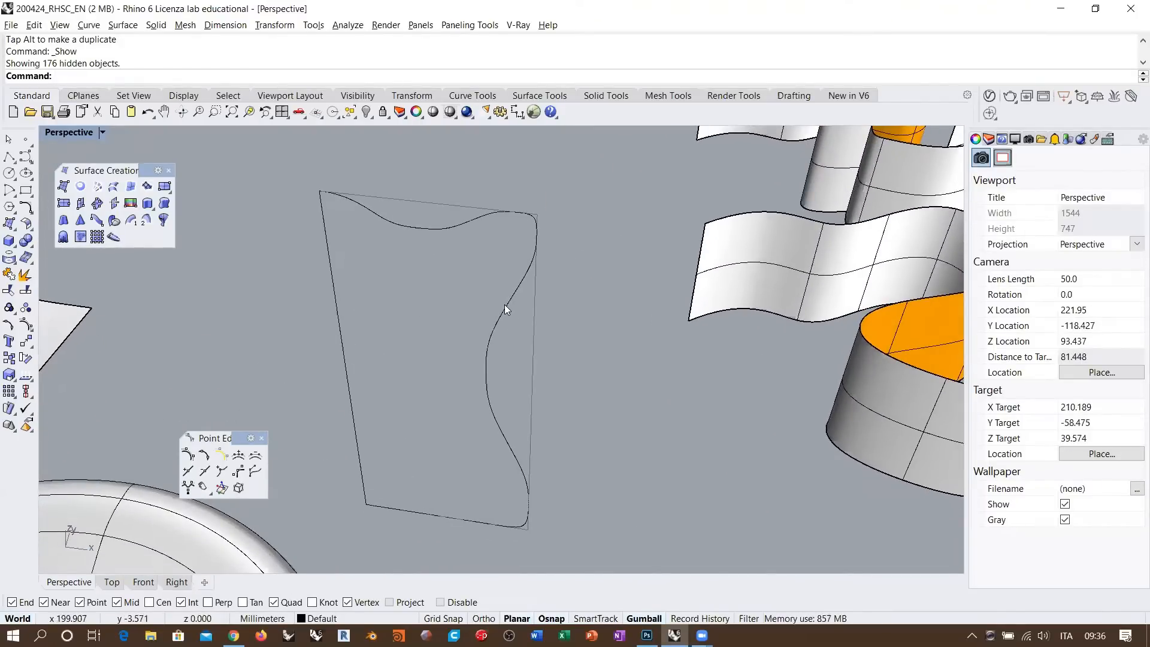
pyautogui.click(505, 308)
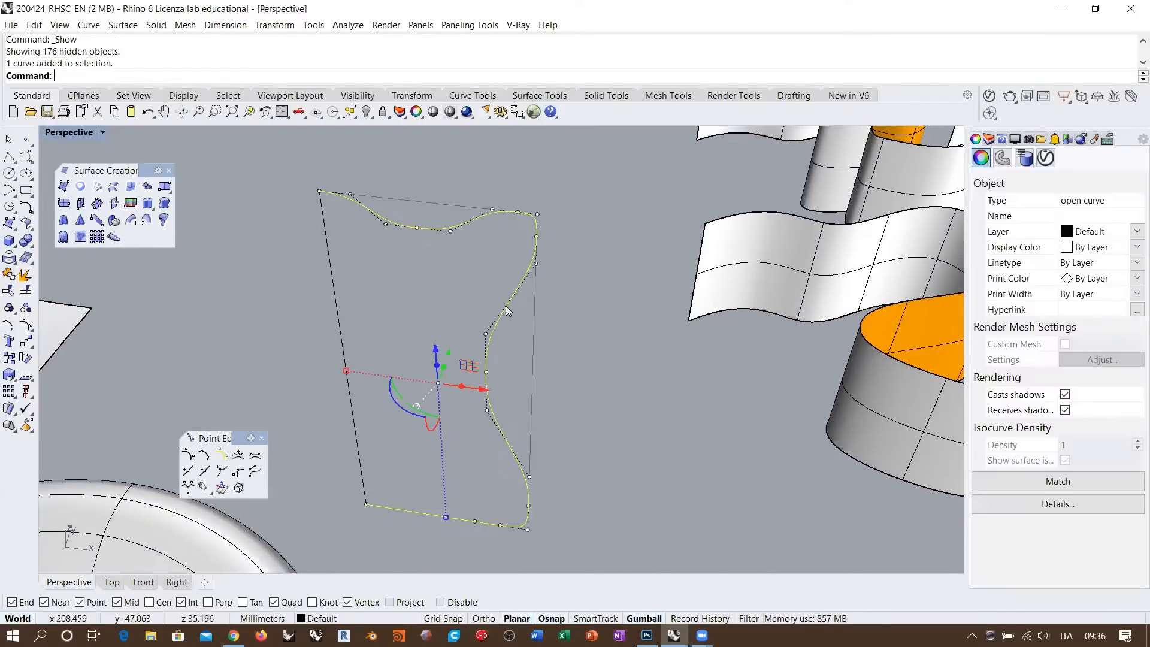
pyautogui.click(365, 114)
# - Unlock the locked reference rectangle and select it
pyautogui.keyDown('shift'); pyautogui.moveTo(492, 324); pyautogui.dragTo(454, 301, button='right'); pyautogui.keyUp('shift')
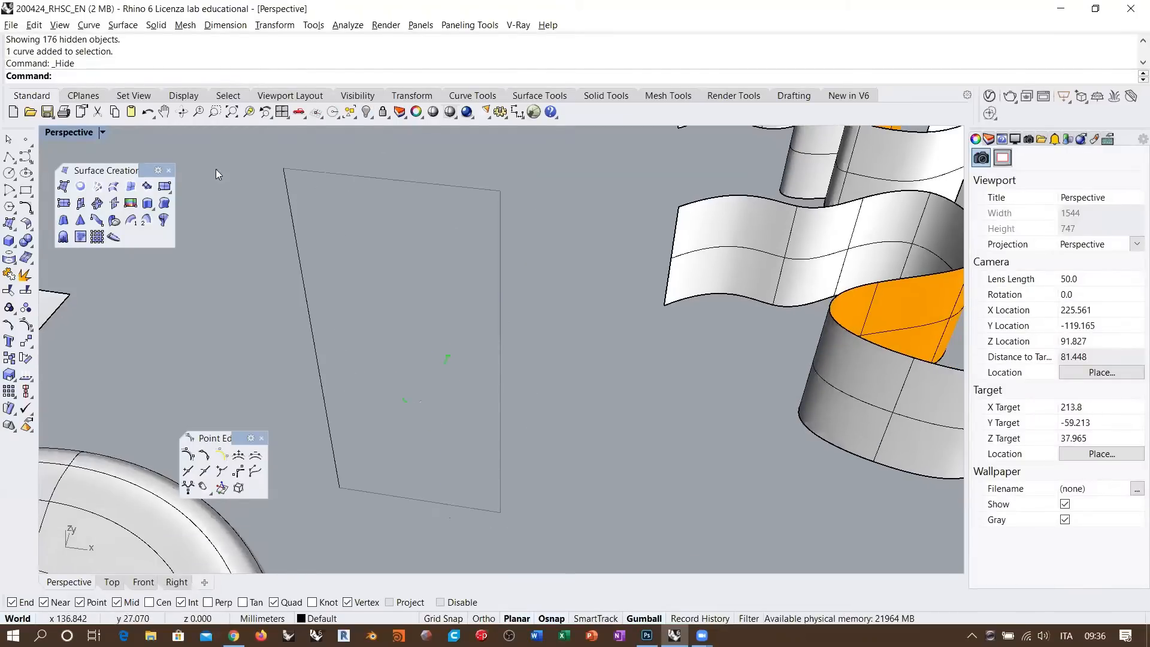
pyautogui.rightClick(383, 113)
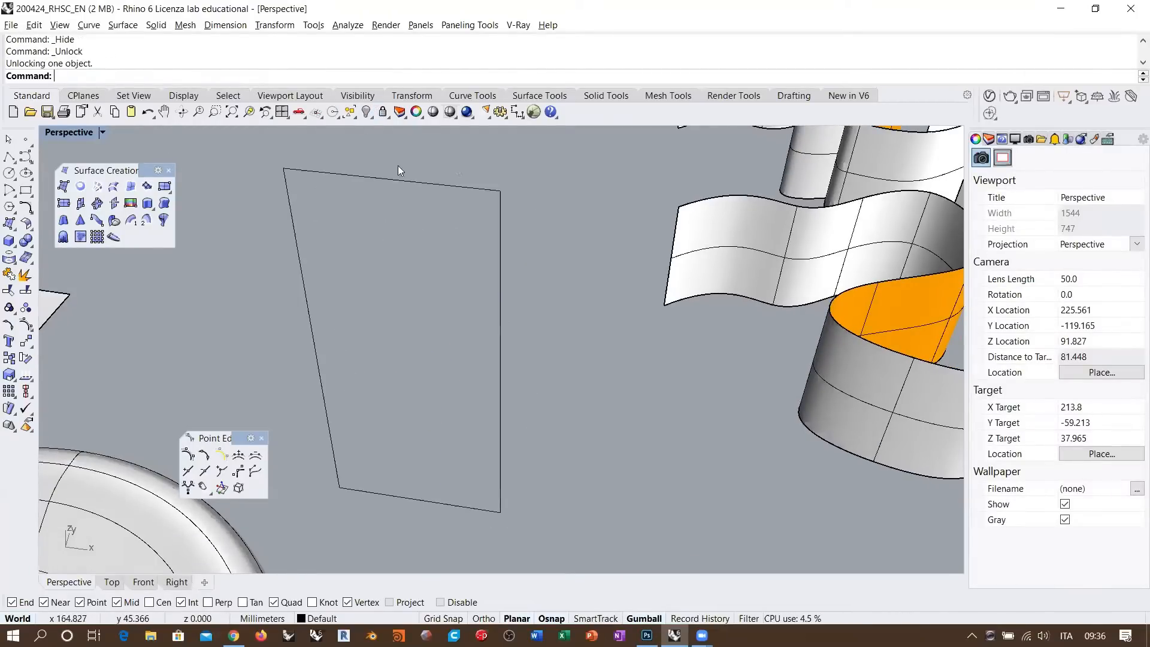
pyautogui.click(462, 188)
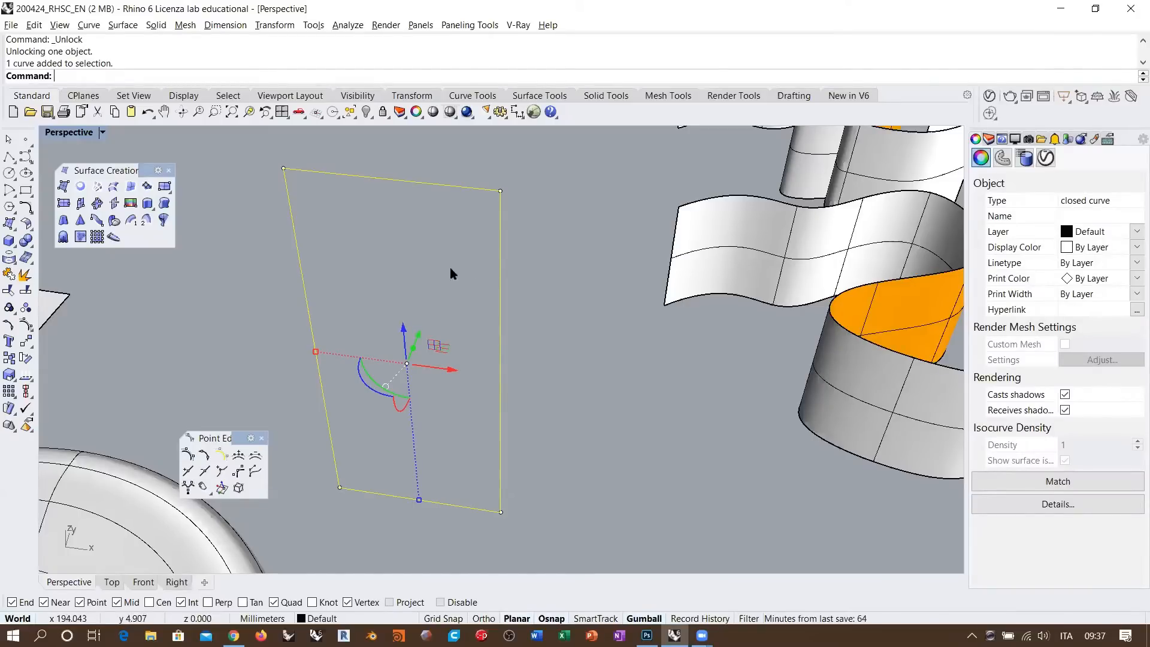
# - In the Front view, offset the reference rectangle inward by about 0.9 mm using the ThroughPoint option
pyautogui.click(135, 585)
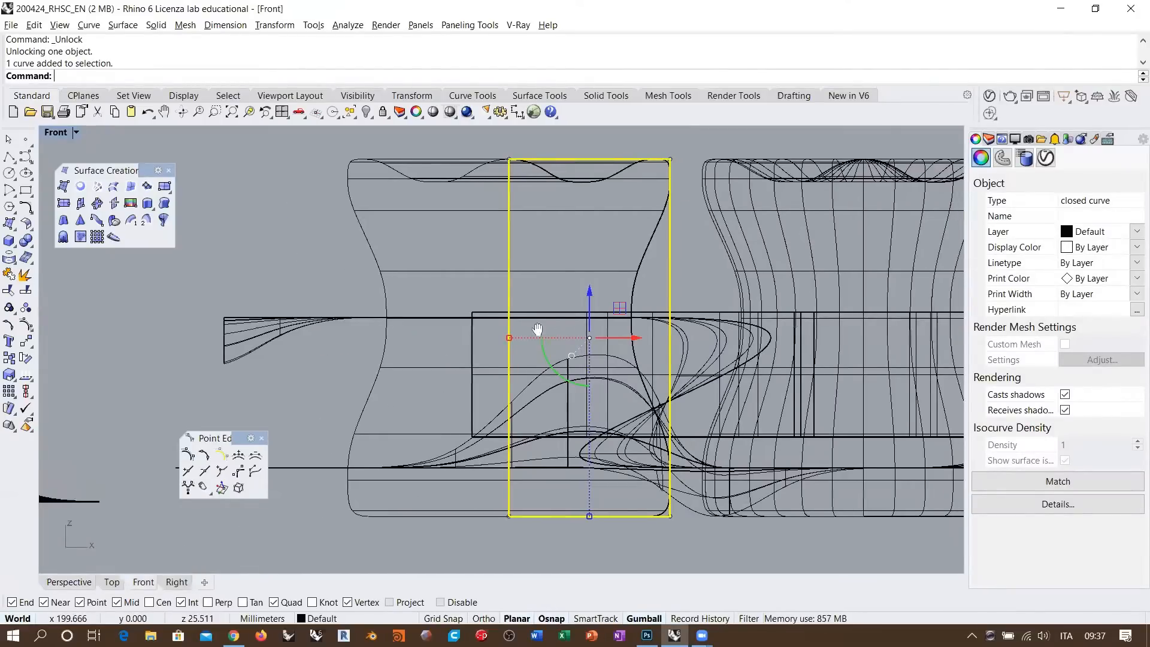
pyautogui.write('Offset')
pyautogui.press('Return')
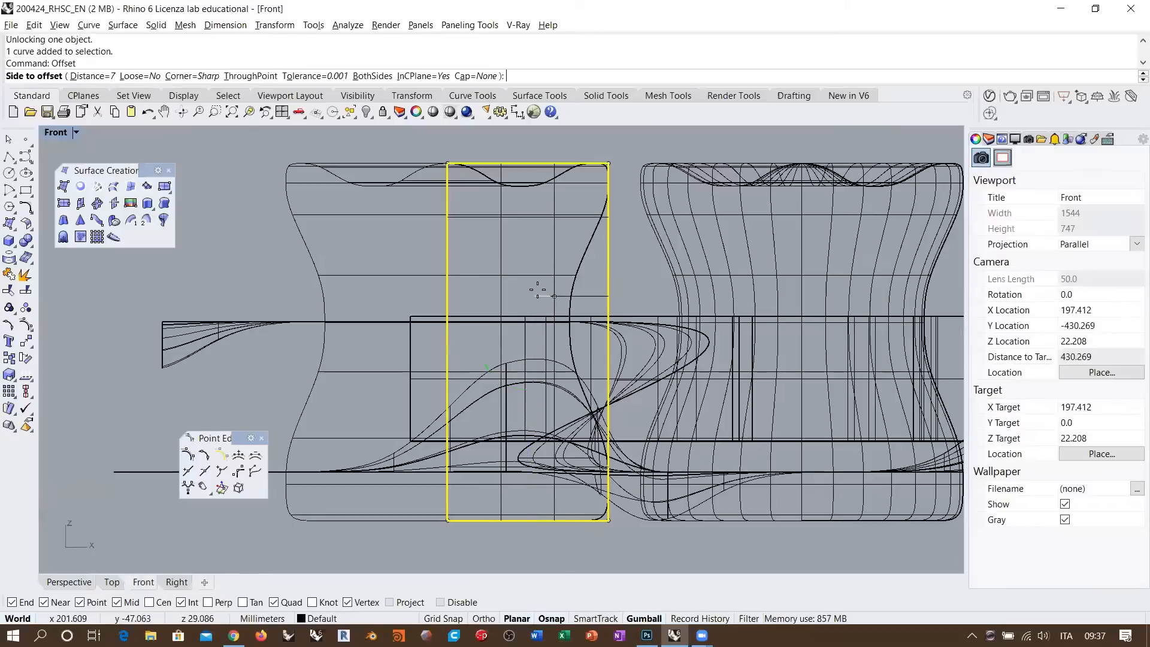
pyautogui.write('t')
pyautogui.press('Return')
pyautogui.scroll(6, 599, 286)
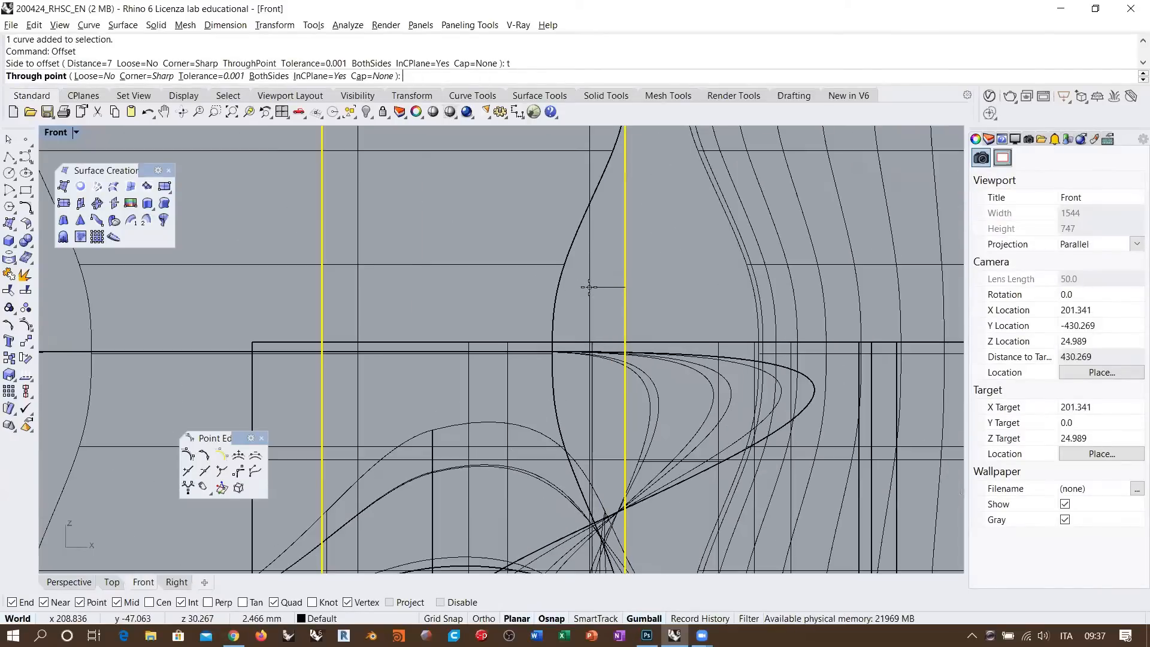
pyautogui.scroll(2, 611, 289)
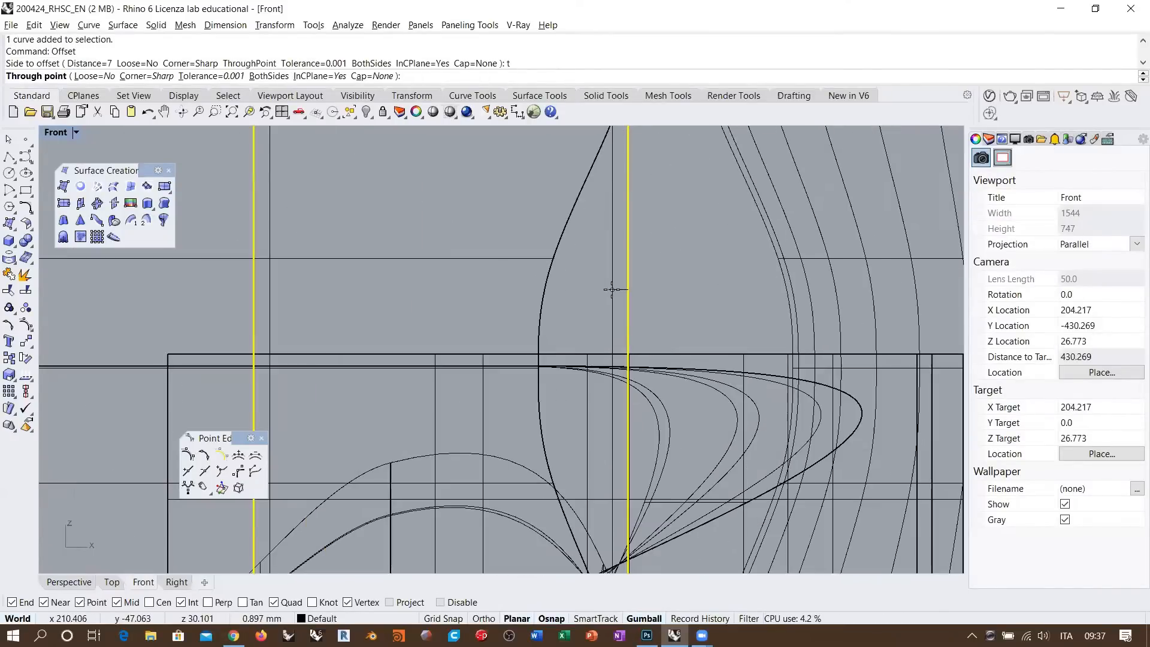
pyautogui.click(613, 290)
pyautogui.scroll(-4, 587, 307)
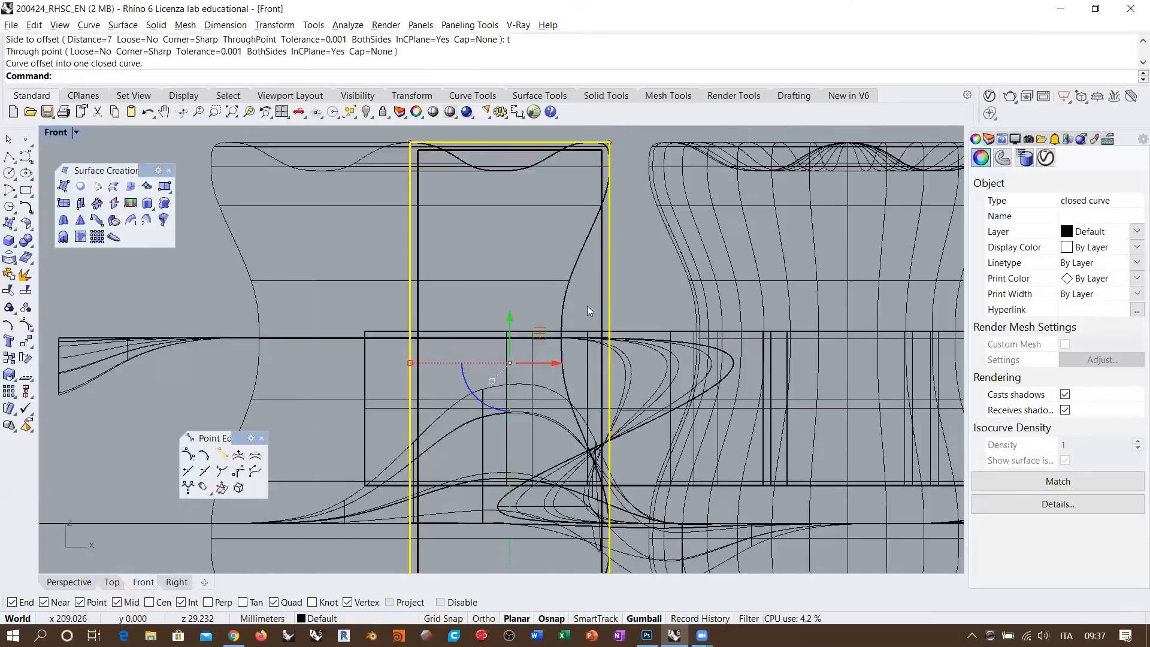
pyautogui.scroll(-2, 587, 306)
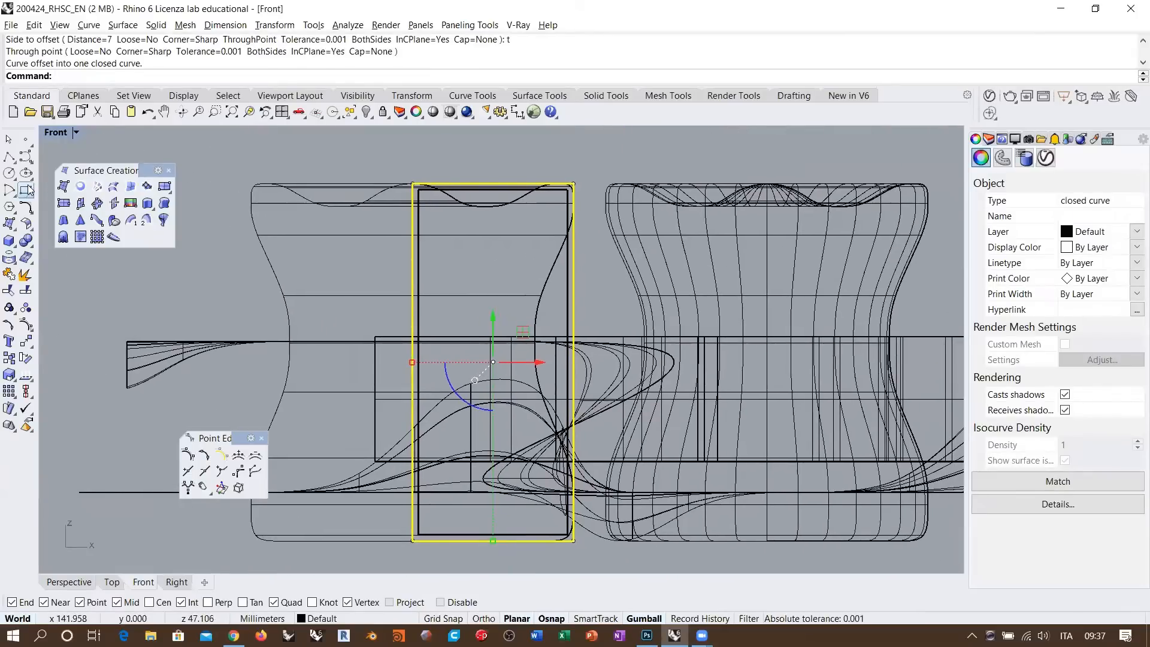
pyautogui.click(26, 341)
pyautogui.scroll(3, 395, 211)
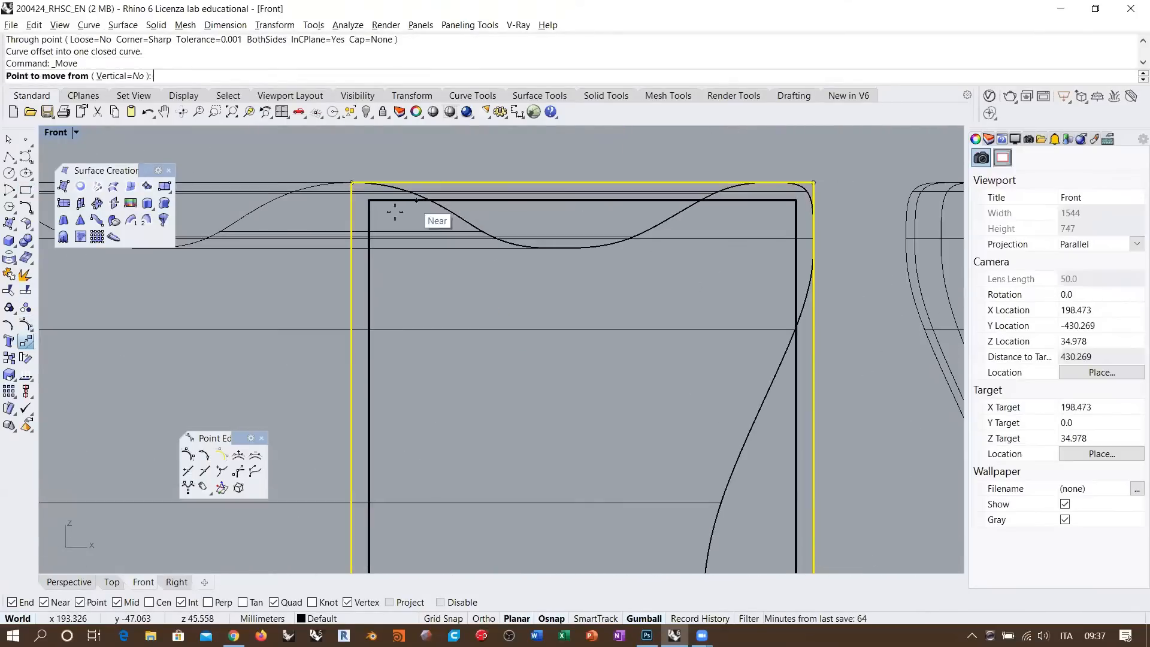
pyautogui.click(69, 582)
pyautogui.scroll(3, 295, 187)
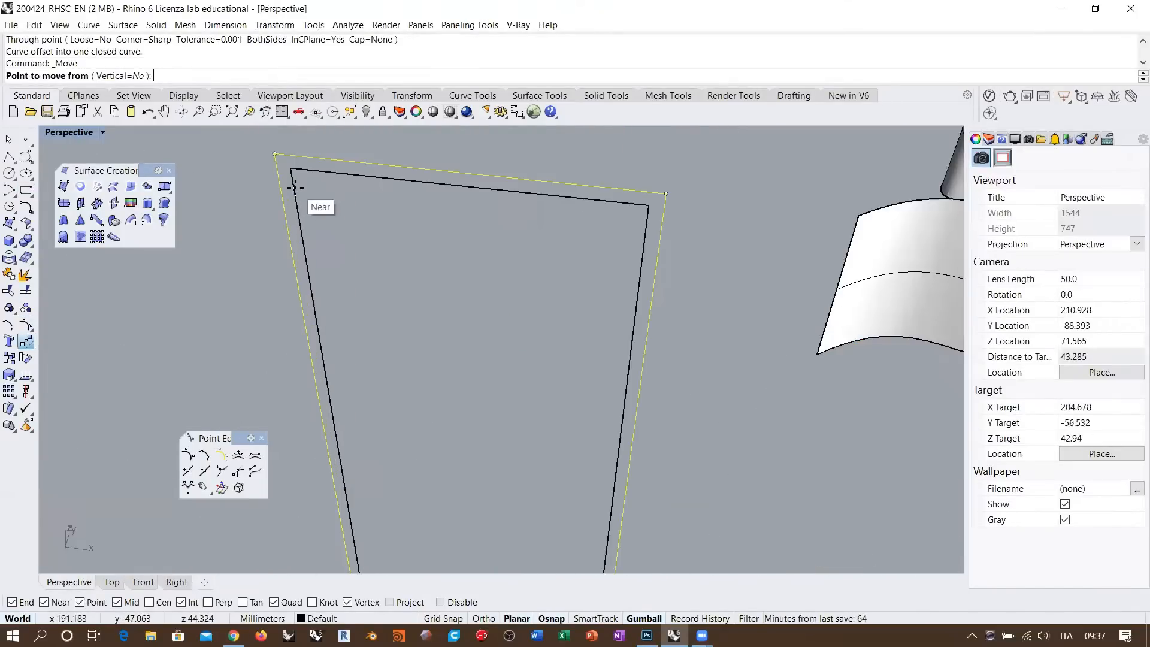
pyautogui.press('Escape')
pyautogui.press('Escape')
# - Move the inner offset rectangle so its upper corner on the axis side meets the matching corner of the outer rectangle
pyautogui.click(302, 172)
pyautogui.rightClick(293, 174)
pyautogui.click(290, 168)
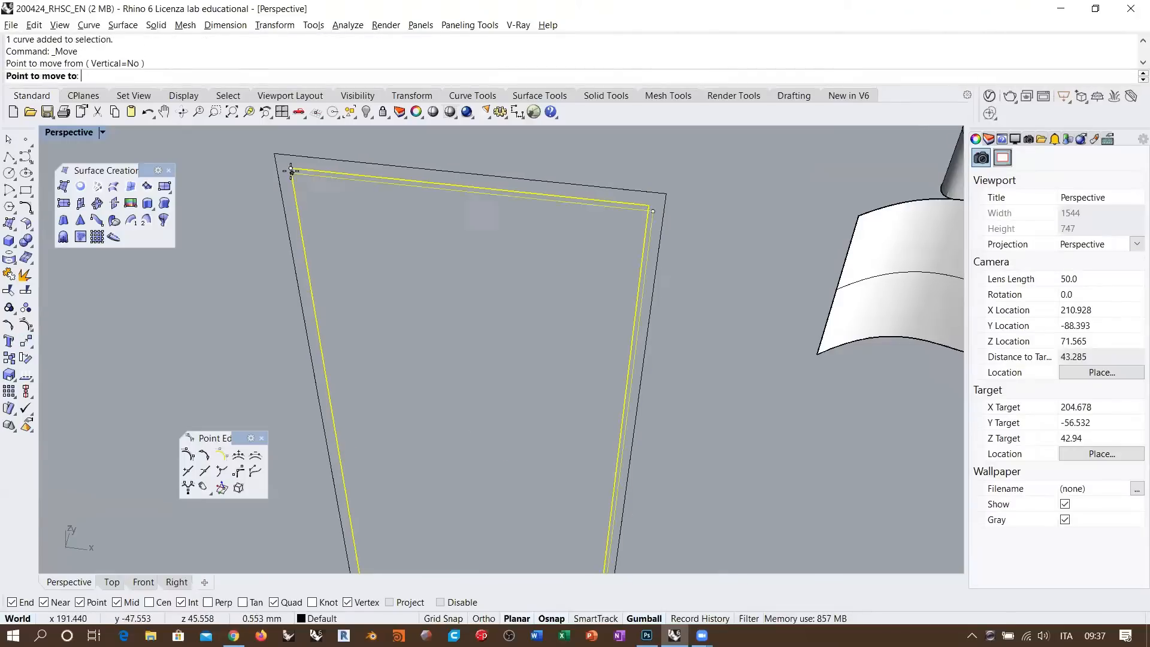
pyautogui.click(281, 160)
pyautogui.scroll(-1, 741, 315)
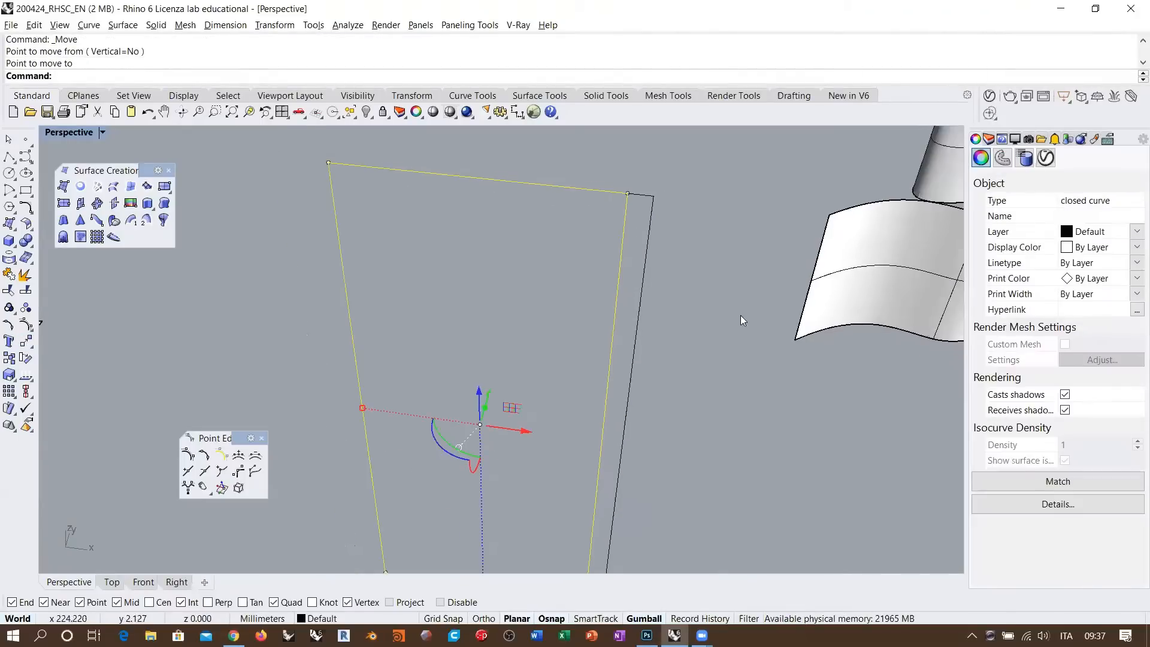
pyautogui.click(741, 315)
pyautogui.moveTo(741, 315); pyautogui.dragTo(616, 351, button='right')
pyautogui.scroll(-8, 610, 289)
pyautogui.scroll(6, 616, 351)
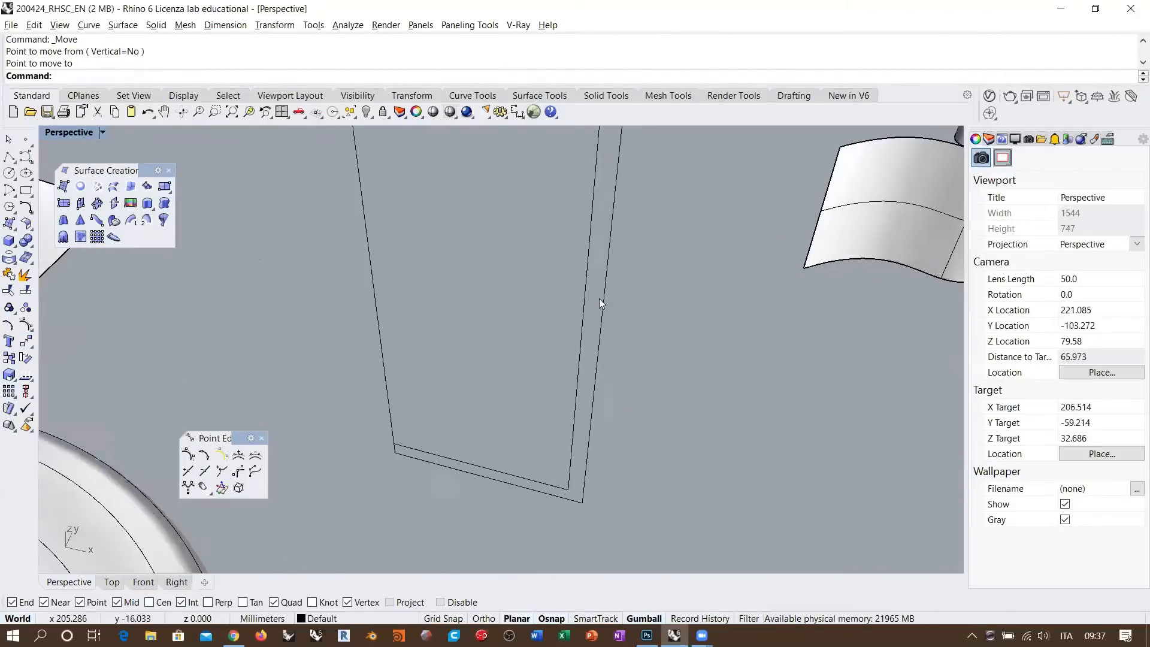
pyautogui.keyDown('shift'); pyautogui.moveTo(600, 298); pyautogui.dragTo(538, 334, button='right'); pyautogui.keyUp('shift')
pyautogui.scroll(-2, 517, 324)
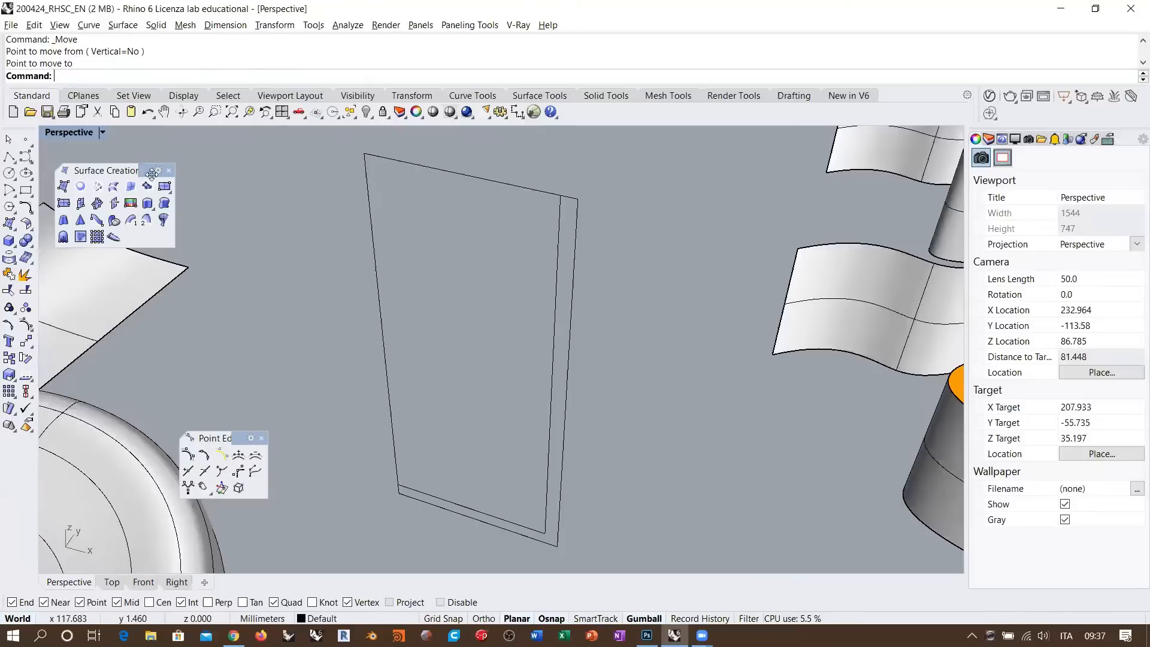
pyautogui.click(26, 157)
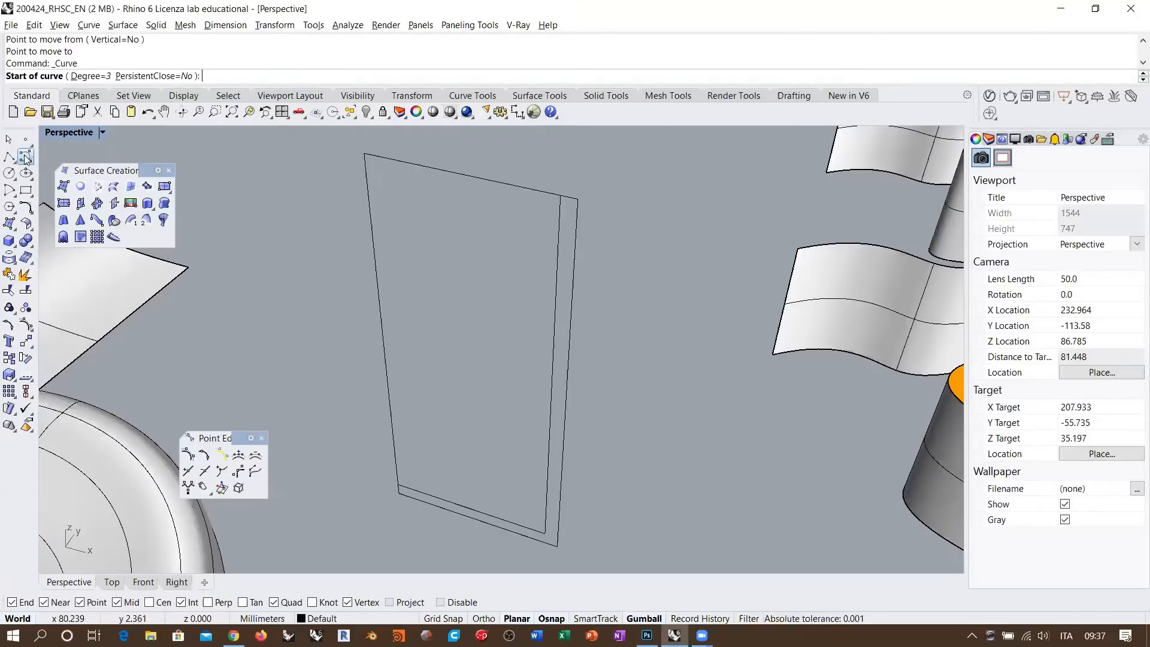
pyautogui.press('Escape')
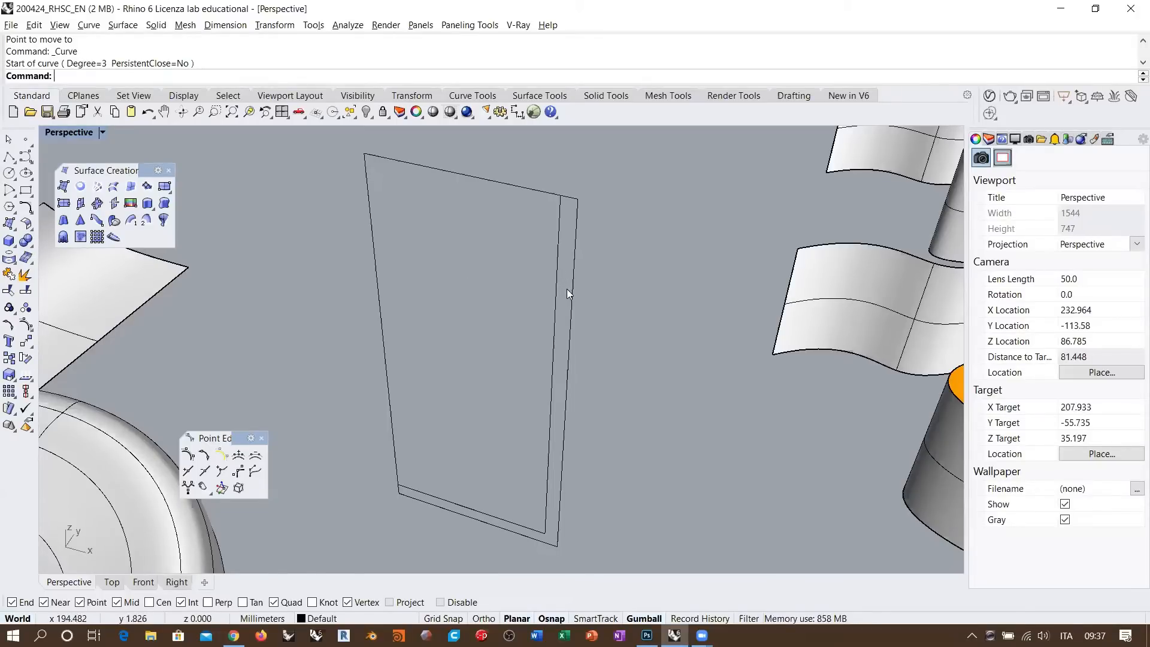
# - In the Front view, run a curve boolean on both rectangles, keeping the inputs, to extract the L-shaped region between them as a closed curve
pyautogui.click(144, 582)
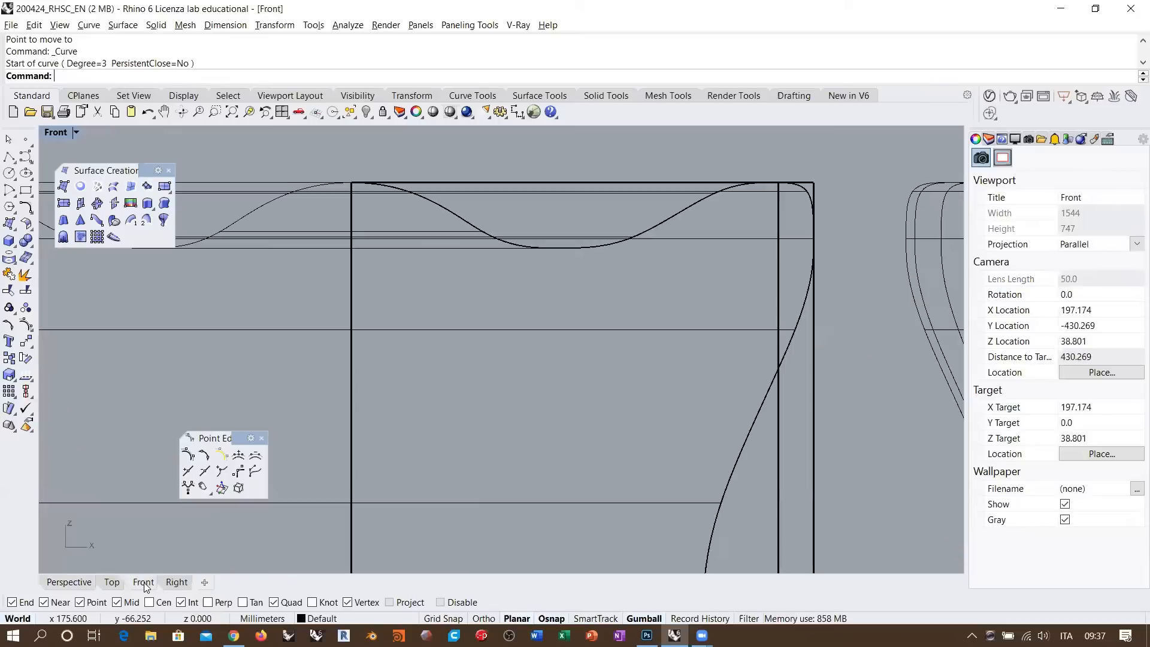
pyautogui.scroll(-4, 581, 318)
pyautogui.scroll(4, 647, 376)
pyautogui.click(623, 354)
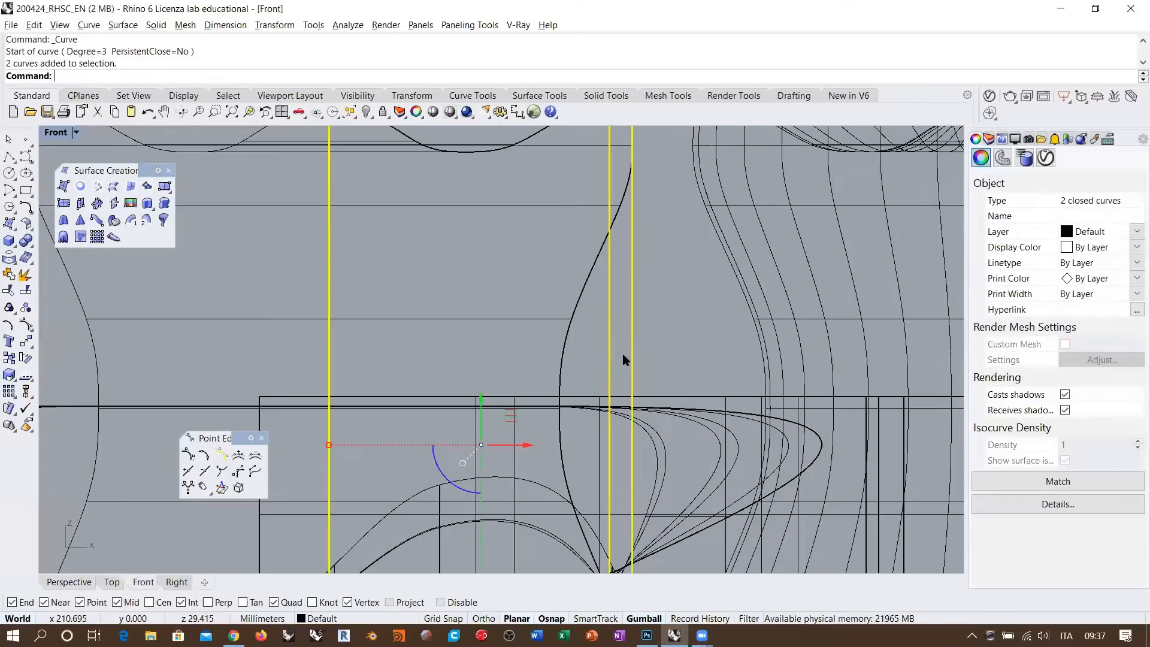
pyautogui.click(28, 212)
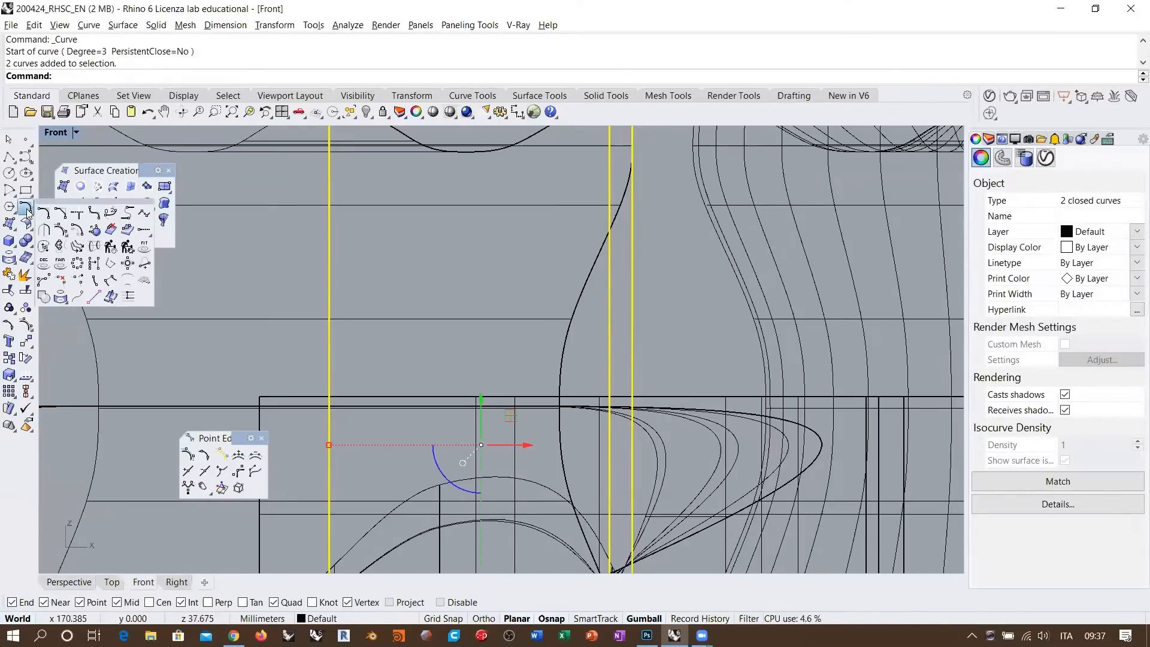
pyautogui.click(42, 298)
pyautogui.scroll(-3, 619, 292)
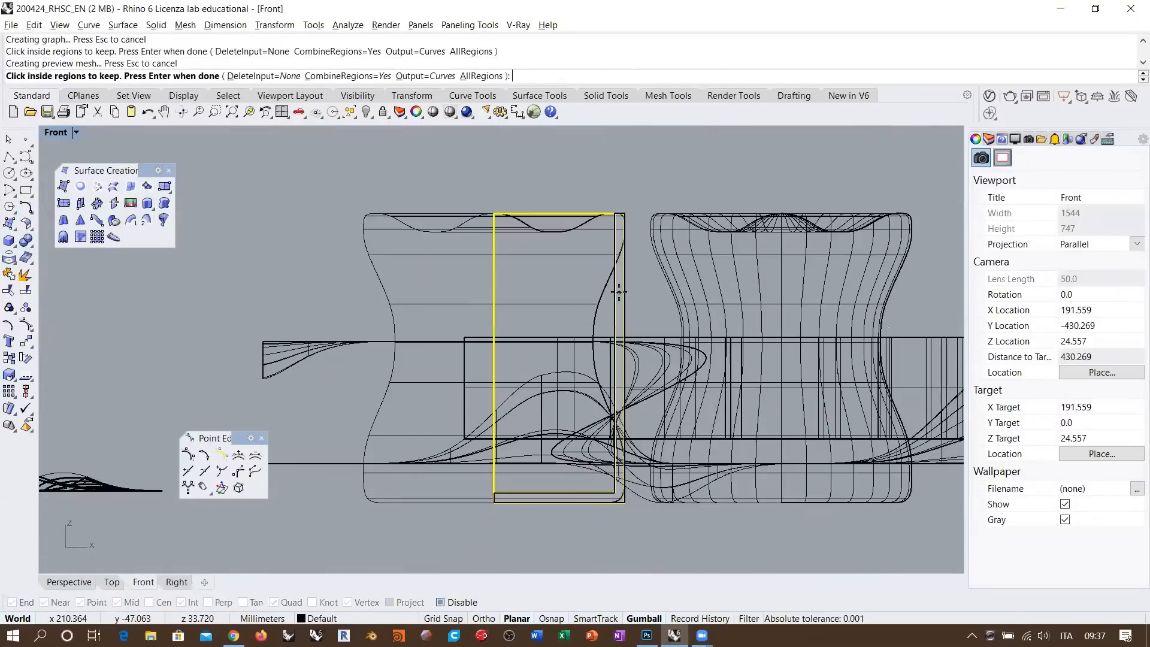
pyautogui.click(619, 292)
pyautogui.press('Return')
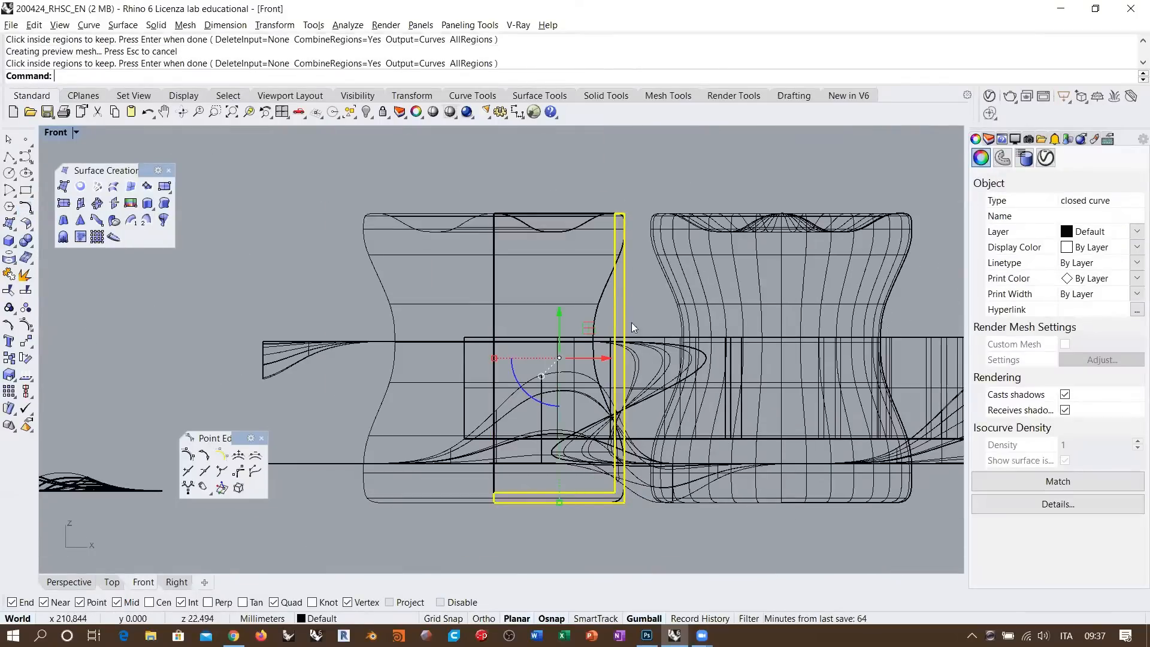
# - In the Perspective view, hide the two source rectangles behind the L-shaped outline
pyautogui.scroll(8, 624, 216)
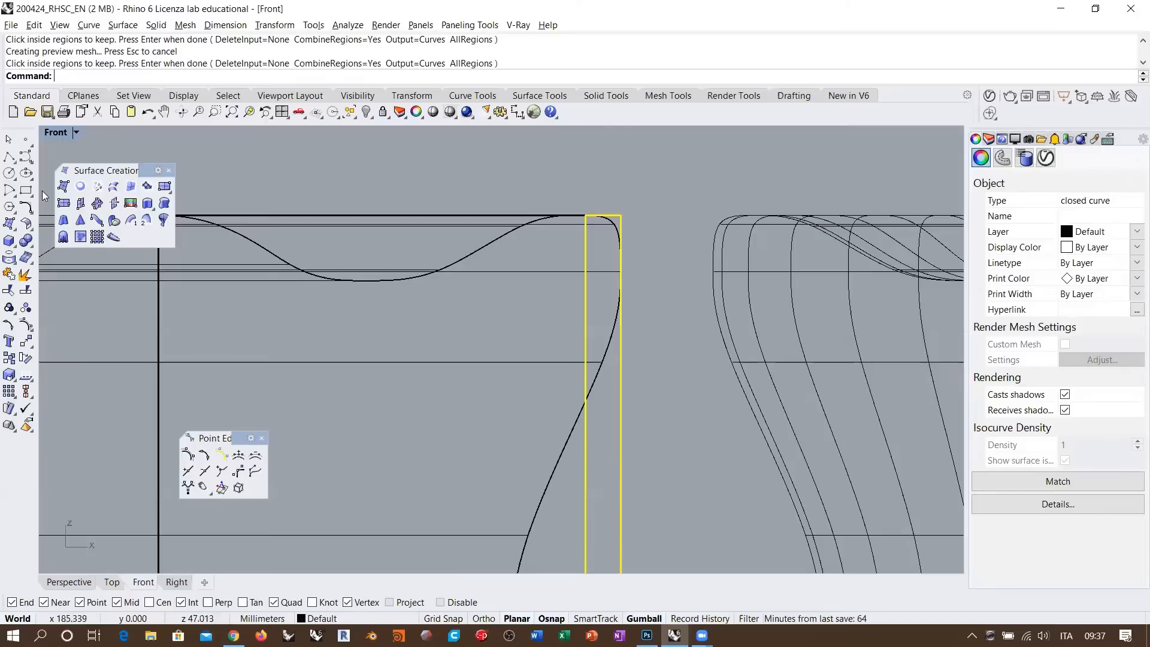
pyautogui.click(26, 207)
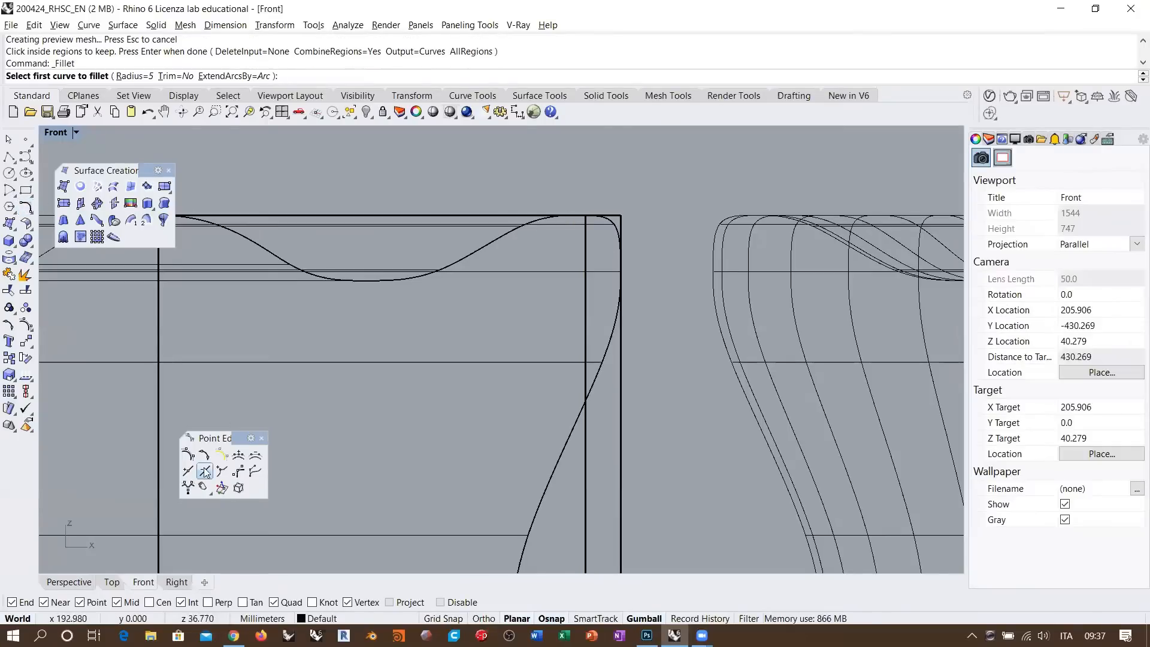
pyautogui.click(74, 582)
pyautogui.moveTo(592, 262); pyautogui.dragTo(552, 205, button='right')
pyautogui.press('Escape')
pyautogui.moveTo(552, 205); pyautogui.dragTo(455, 168)
pyautogui.click(366, 112)
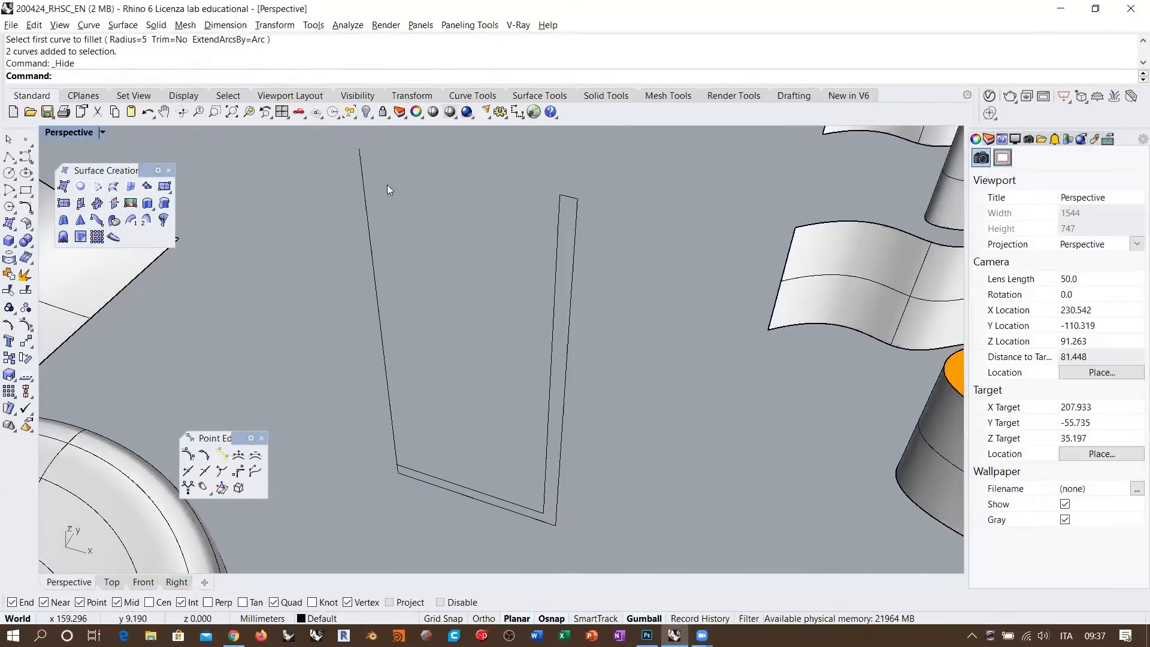
# - Explode the L-shaped outline and delete its short end segment lying on the vertical axis line
pyautogui.click(447, 479)
pyautogui.click(25, 274)
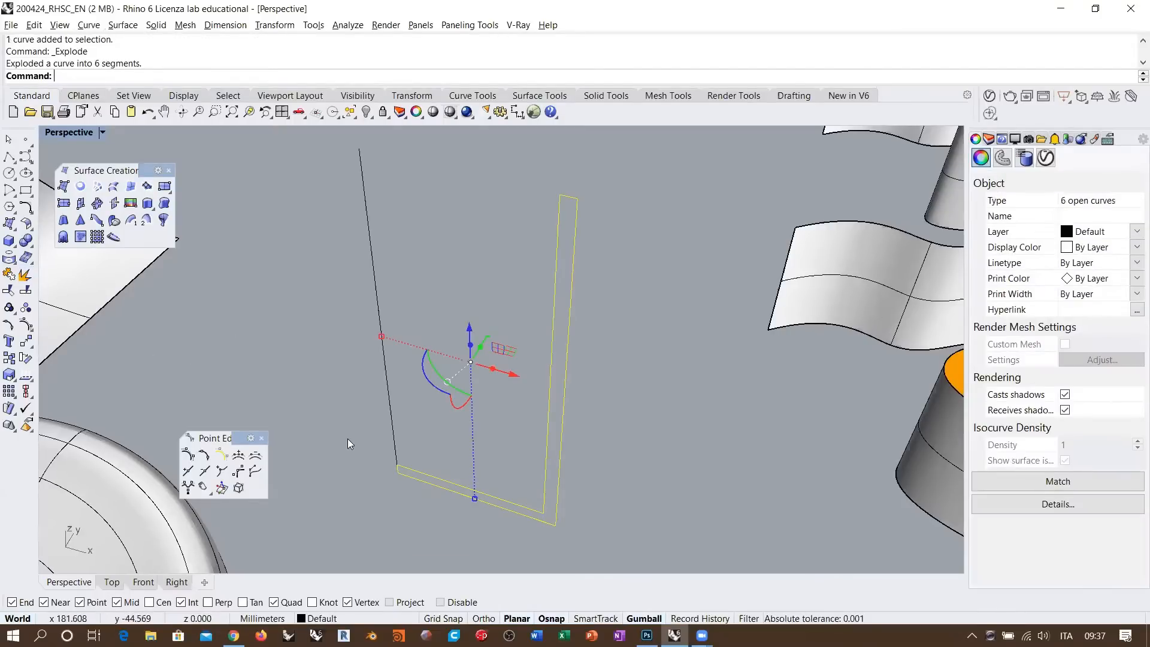
pyautogui.click(420, 477)
pyautogui.press('Delete')
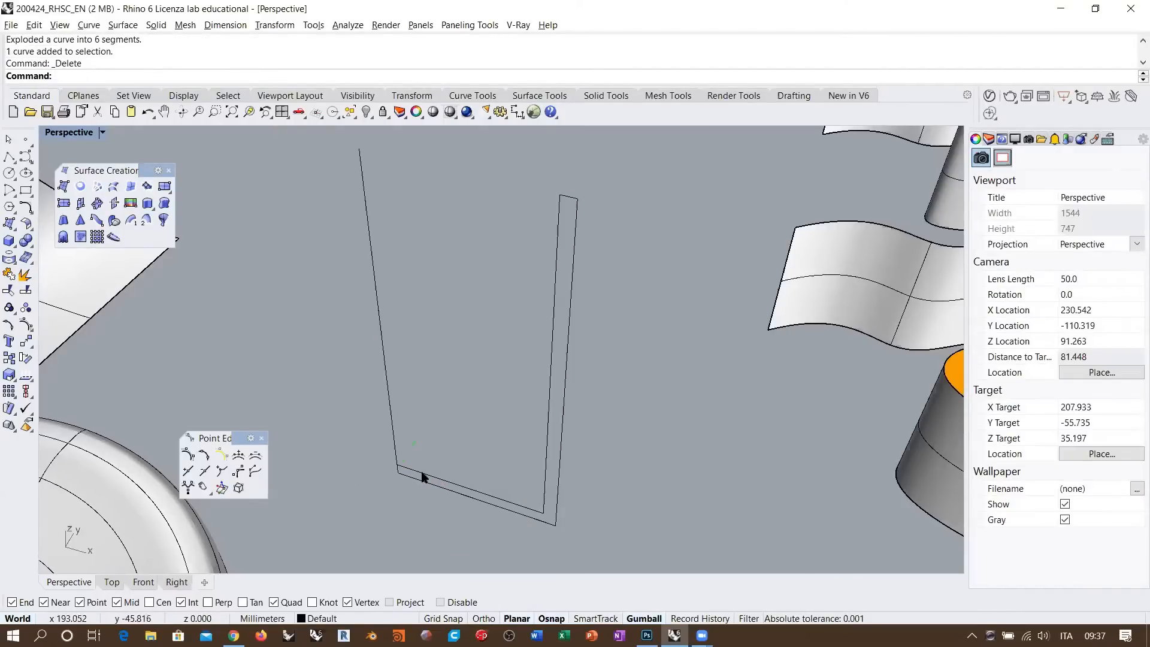
# - Join the remaining segments of the L-shaped outline into one open profile curve
pyautogui.click(423, 473)
pyautogui.moveTo(586, 540); pyautogui.dragTo(518, 171)
pyautogui.hotkey('ctrl', 'j')
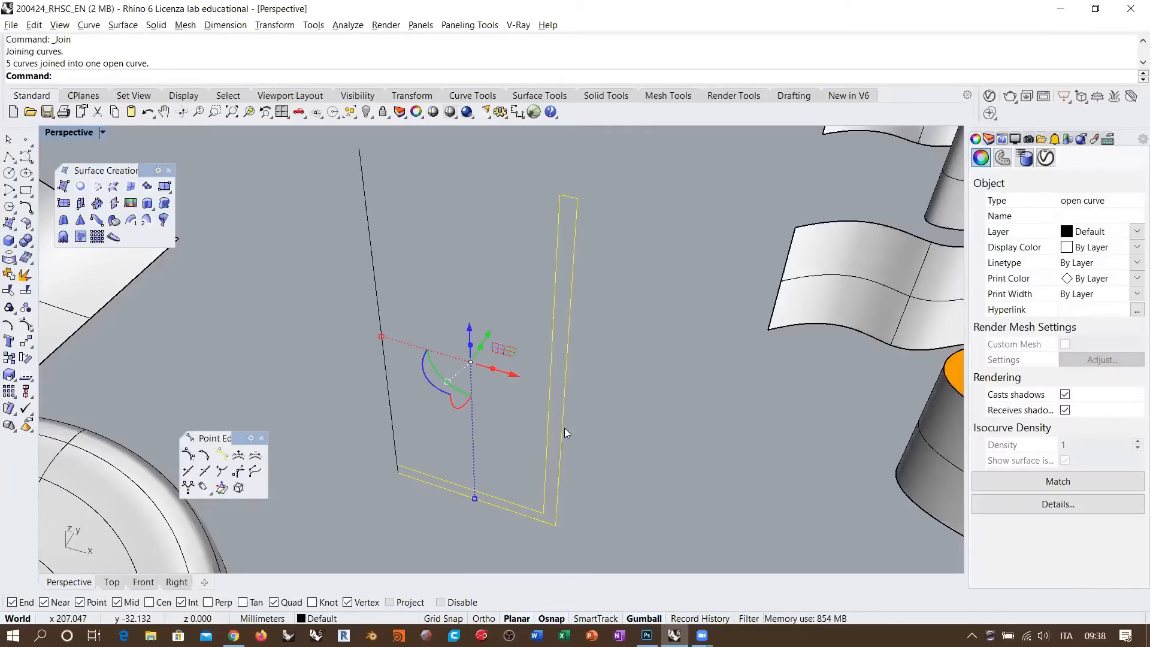
# - Try to fillet all corners of the open profile curve with a radius of 1 mm
pyautogui.click(25, 206)
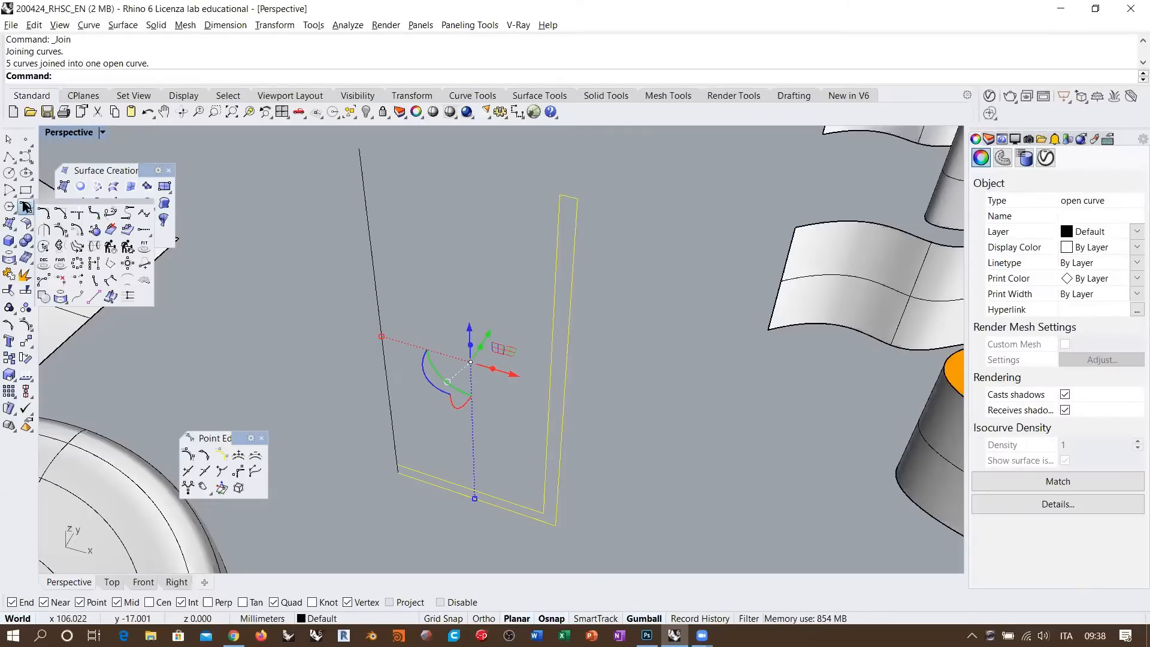
pyautogui.click(94, 212)
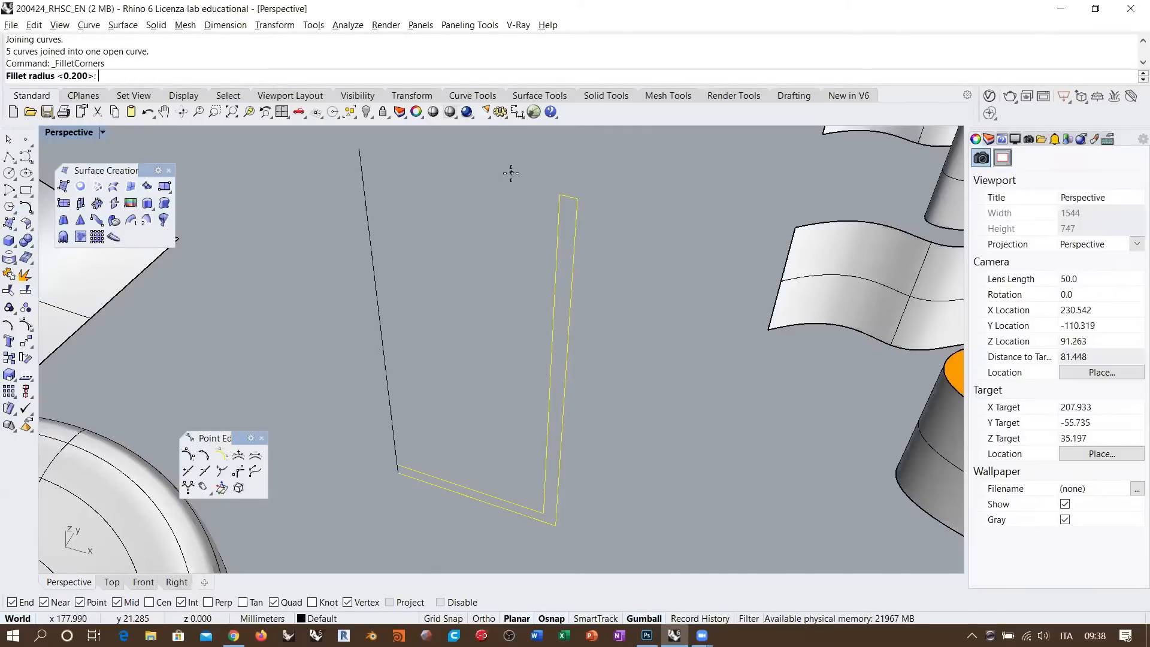
pyautogui.write('1')
pyautogui.press('Return')
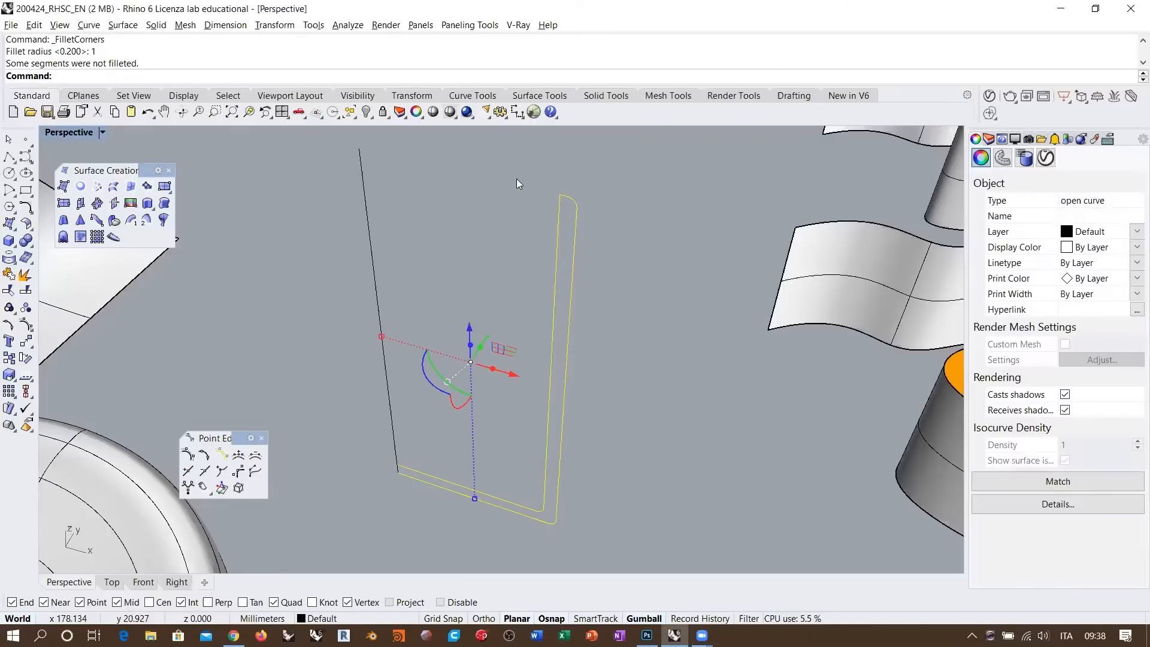
pyautogui.hotkey('ctrl', 'z')
# - Try to shift the upper inner corner point of the open profile curve
pyautogui.scroll(4, 599, 198)
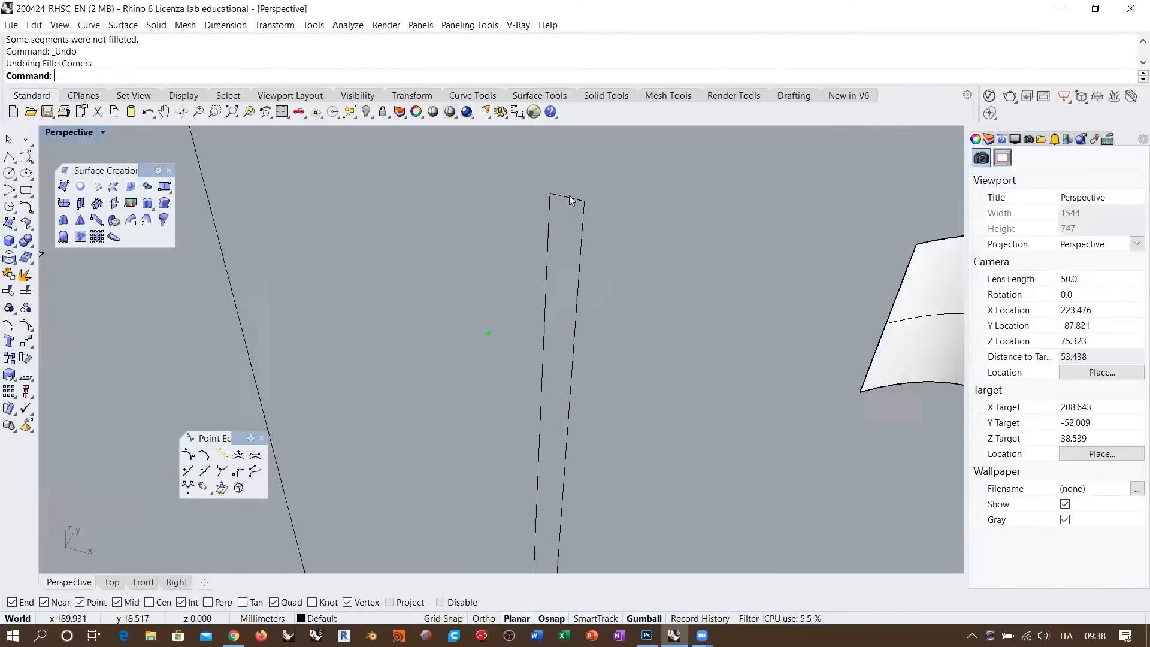
pyautogui.scroll(5, 548, 193)
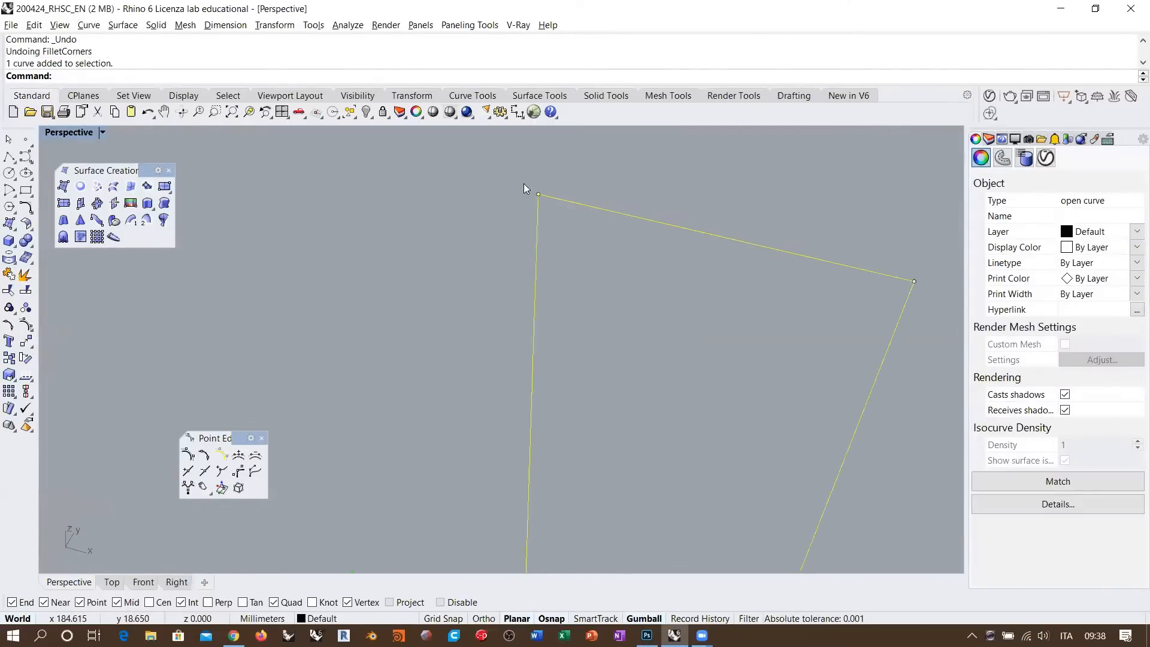
pyautogui.click(544, 201)
pyautogui.moveTo(543, 207); pyautogui.dragTo(481, 198)
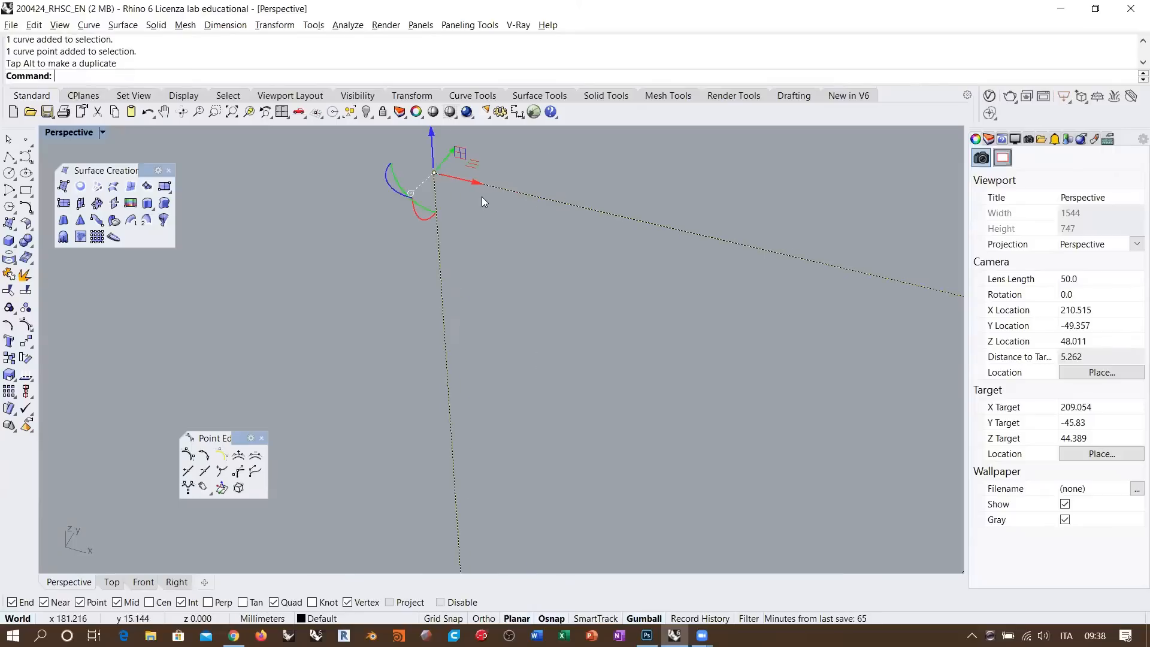
pyautogui.hotkey('ctrl', 'z')
pyautogui.scroll(-5, 565, 191)
pyautogui.scroll(-7, 632, 275)
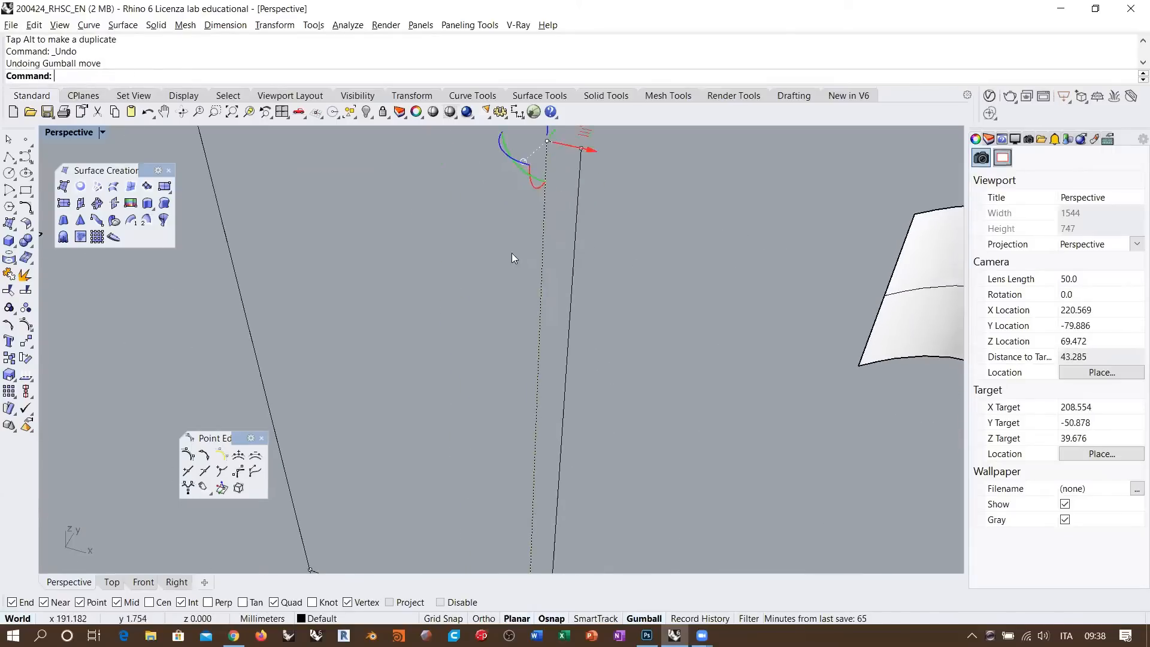
# - In the Front view, fillet all corners of the open L-shaped profile with a radius of 0.5 mm
pyautogui.click(144, 582)
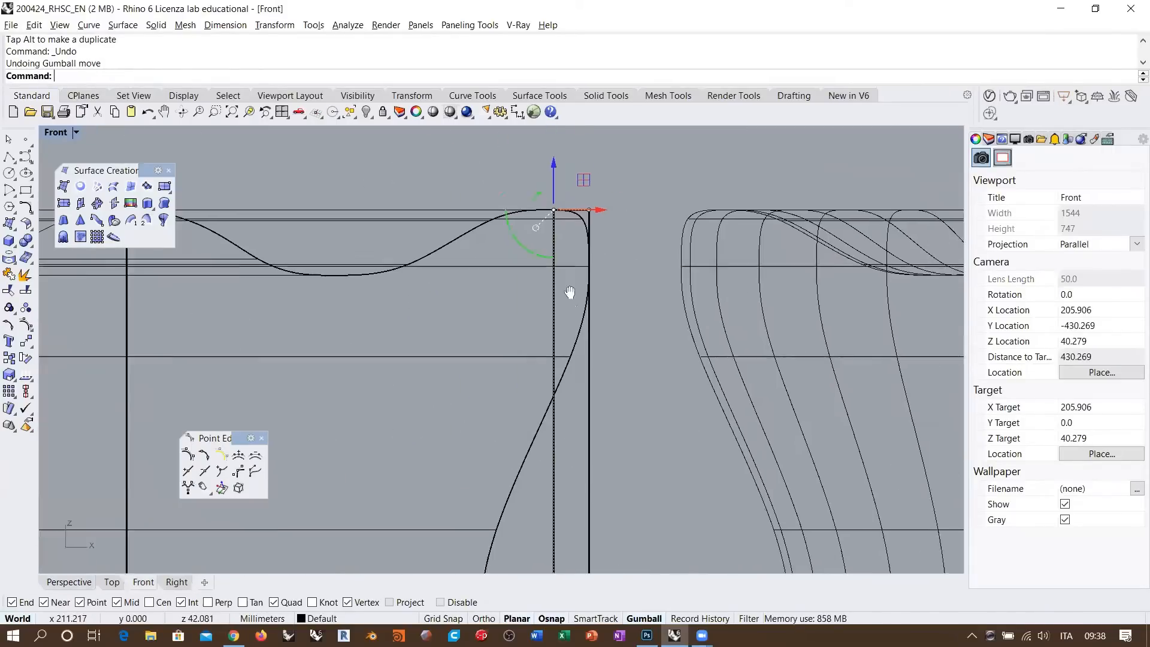
pyautogui.scroll(-5, 563, 291)
pyautogui.click(556, 294)
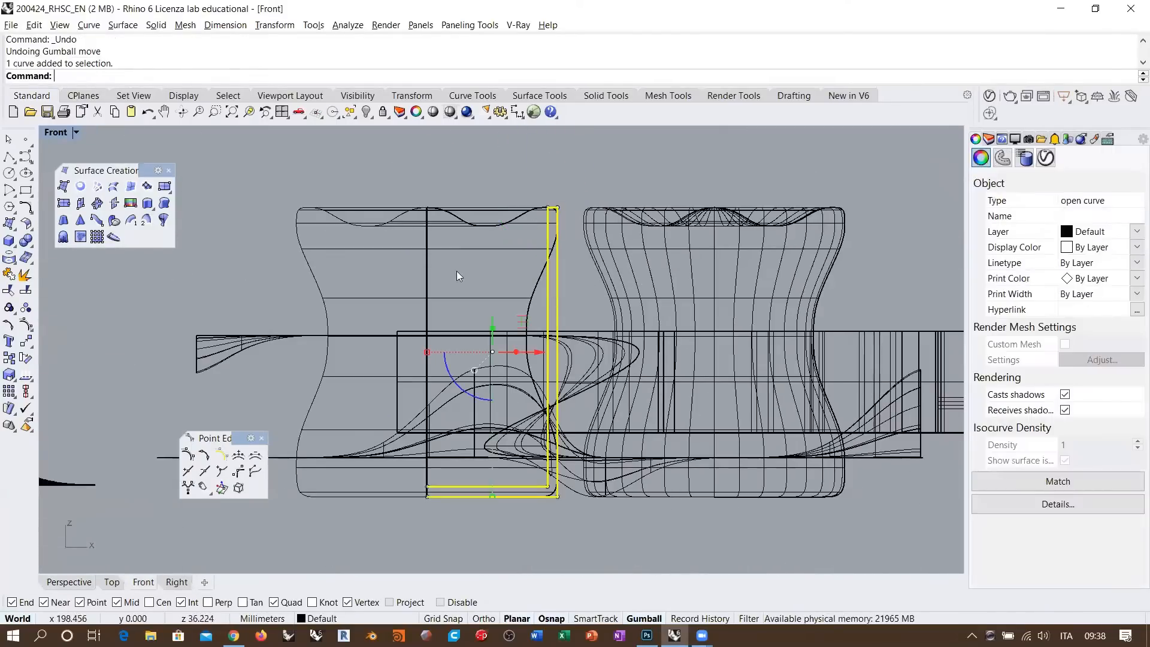
pyautogui.click(33, 210)
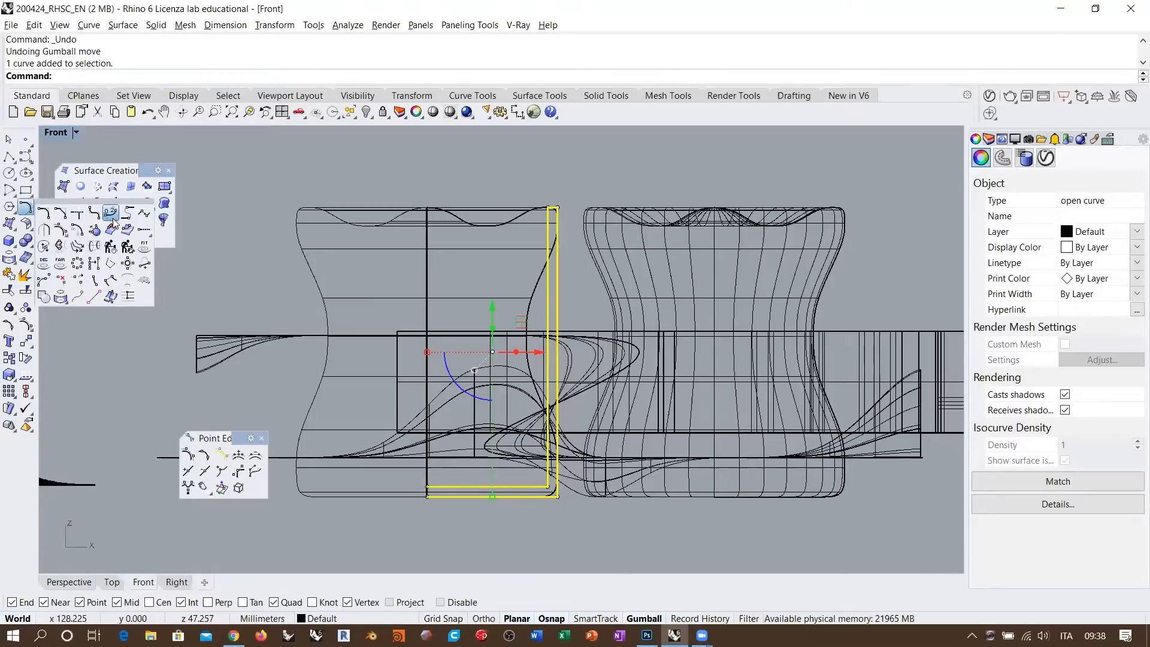
pyautogui.click(94, 215)
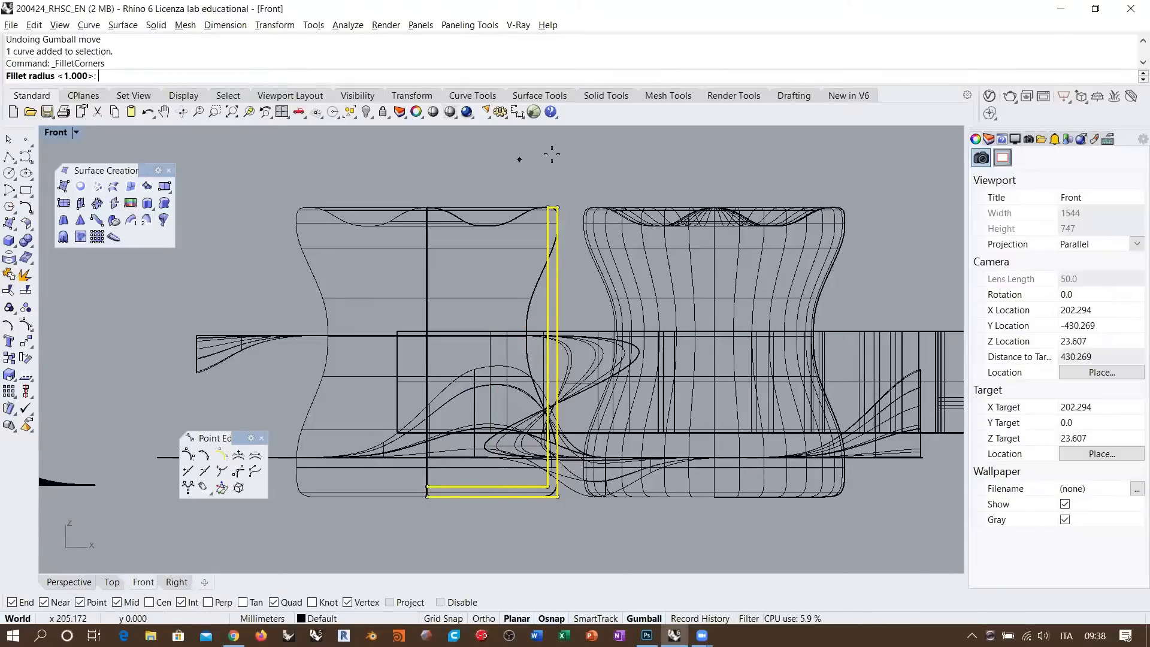
pyautogui.scroll(4, 560, 198)
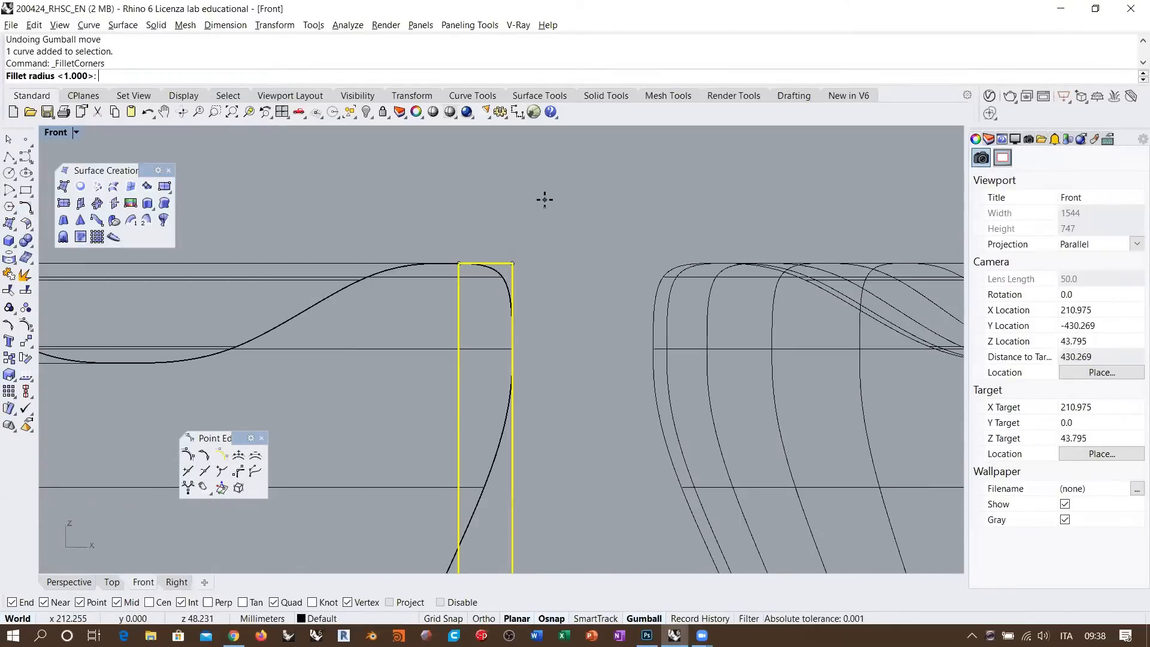
pyautogui.press('Return')
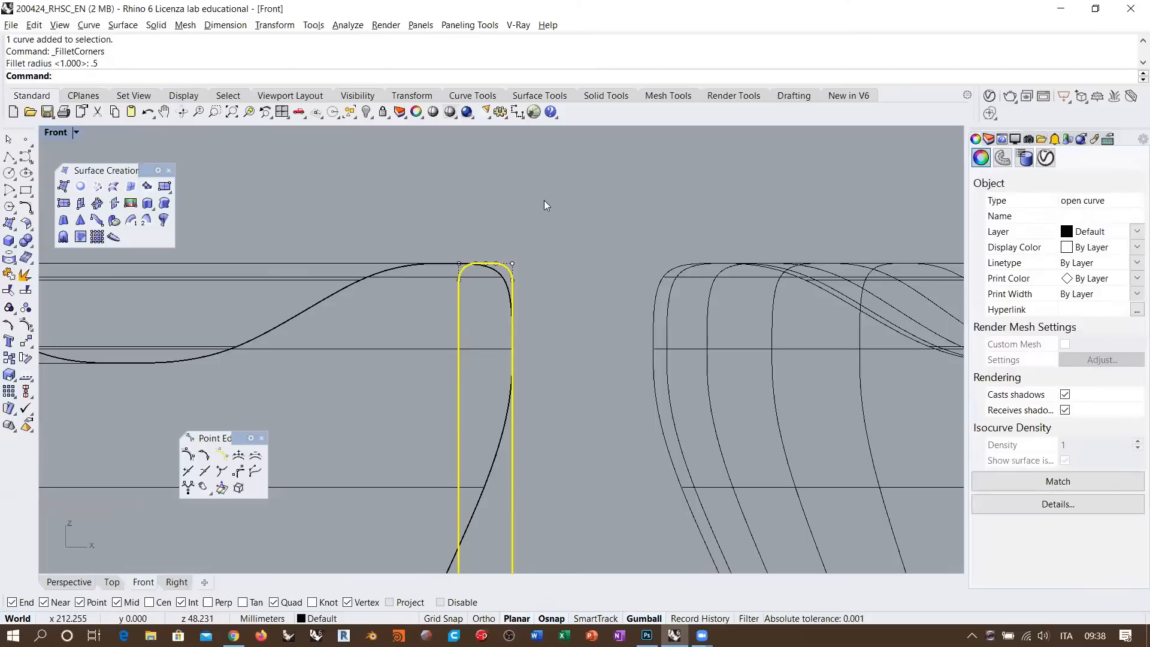
# - In the Perspective view, revolve the filleted L-shaped profile 360 degrees around the vertical axis line with Deformable set to No
pyautogui.scroll(-5, 544, 202)
pyautogui.moveTo(556, 288); pyautogui.dragTo(555, 283, button='right')
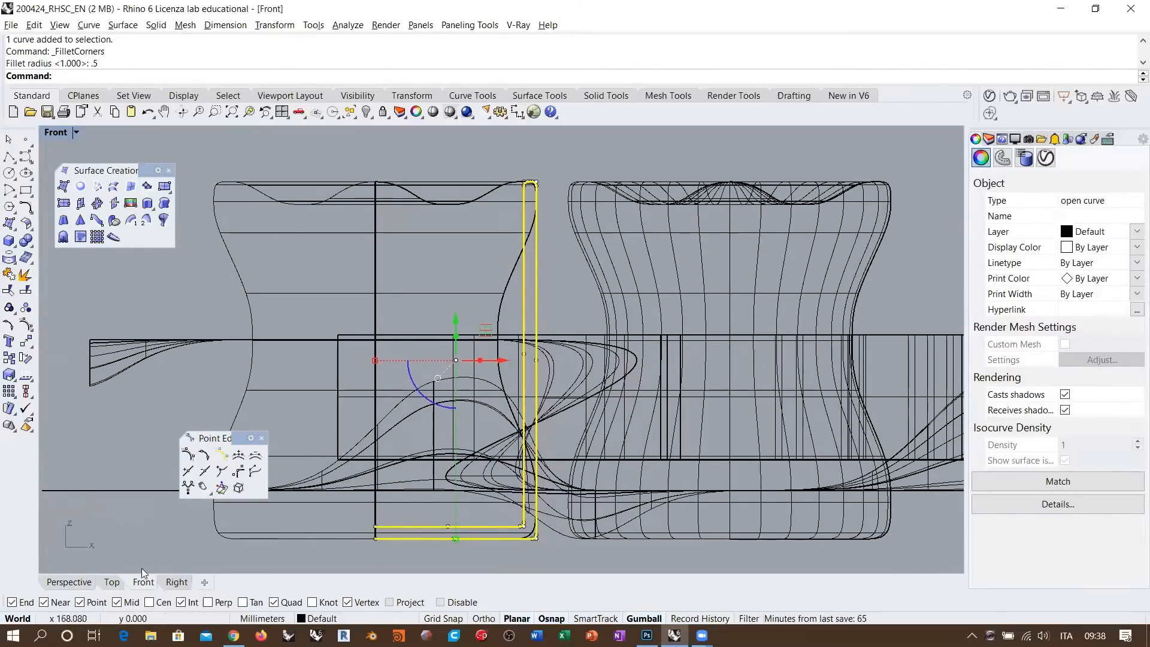
pyautogui.click(72, 582)
pyautogui.moveTo(539, 336)
pyautogui.mouseDown(button='right')
pyautogui.moveTo(512, 255)
pyautogui.moveTo(503, 282)
pyautogui.moveTo(531, 255)
pyautogui.mouseUp(button='right')
pyautogui.click(563, 213)
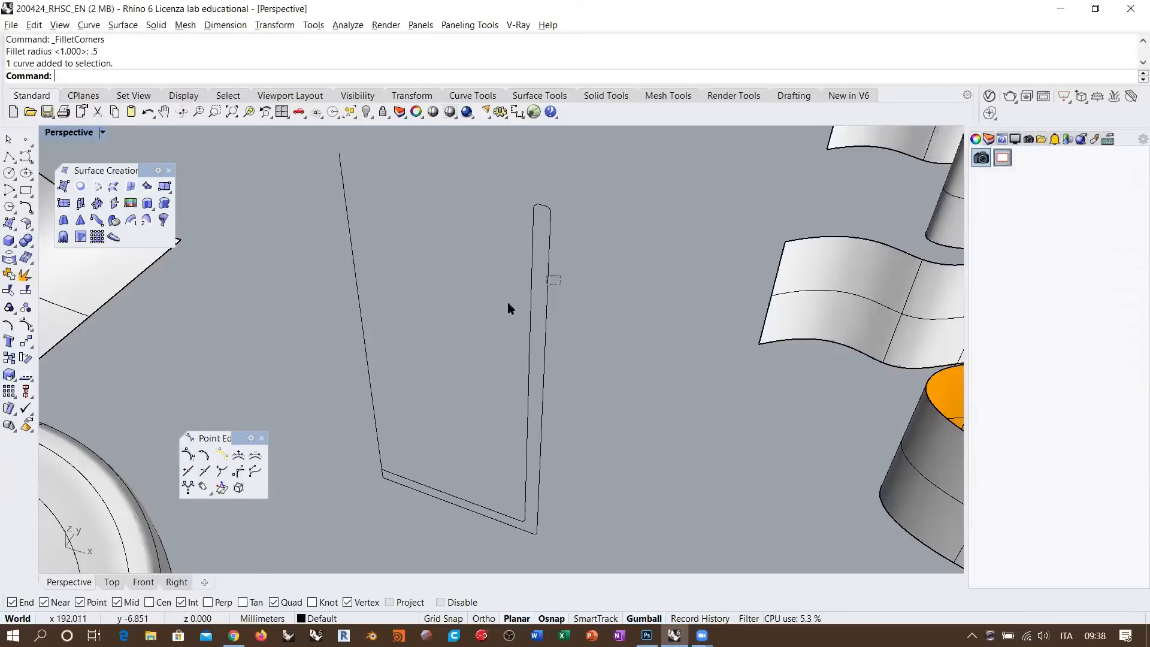
pyautogui.click(531, 302)
pyautogui.click(164, 220)
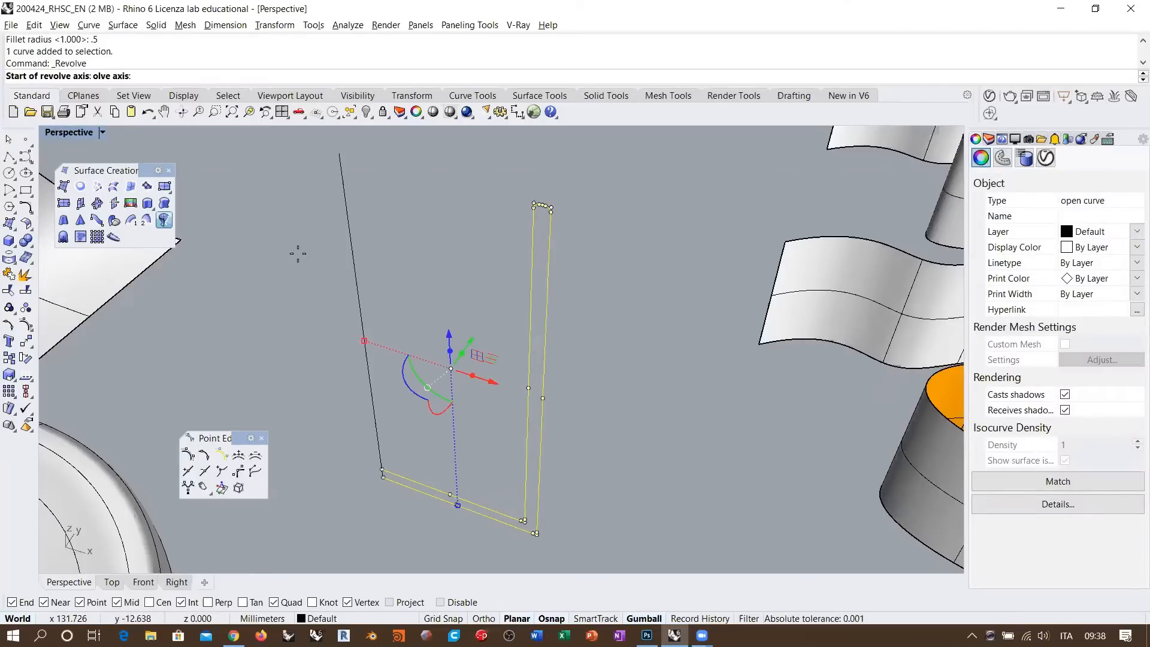
pyautogui.click(371, 379)
pyautogui.click(355, 271)
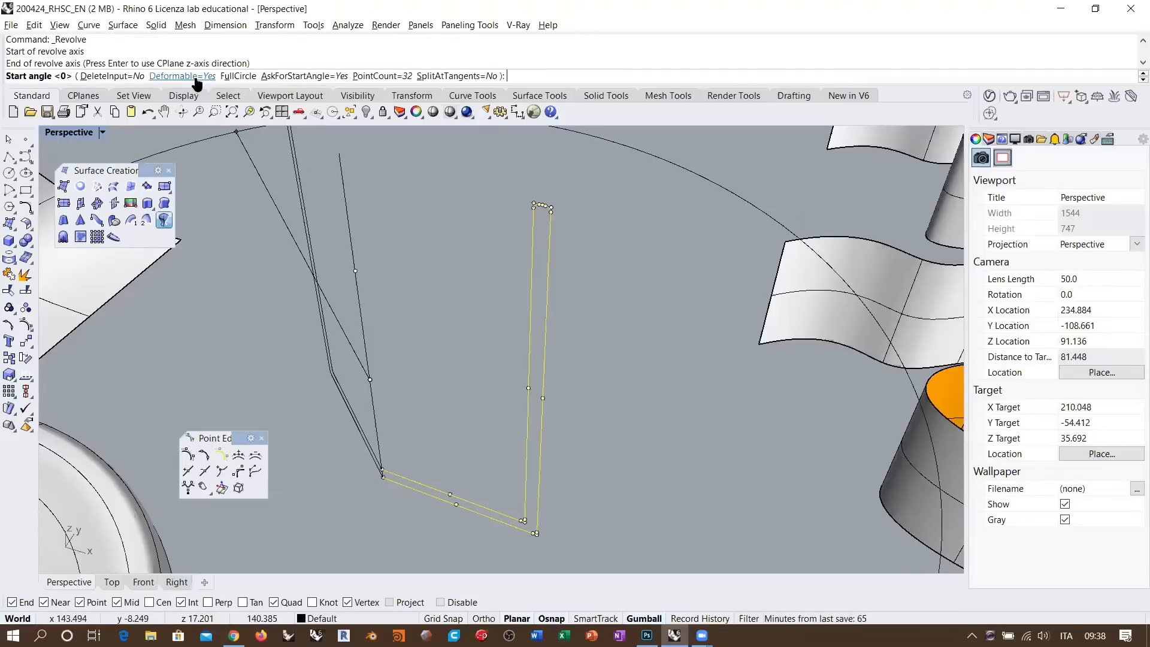
pyautogui.click(180, 77)
pyautogui.click(458, 283)
pyautogui.click(463, 266)
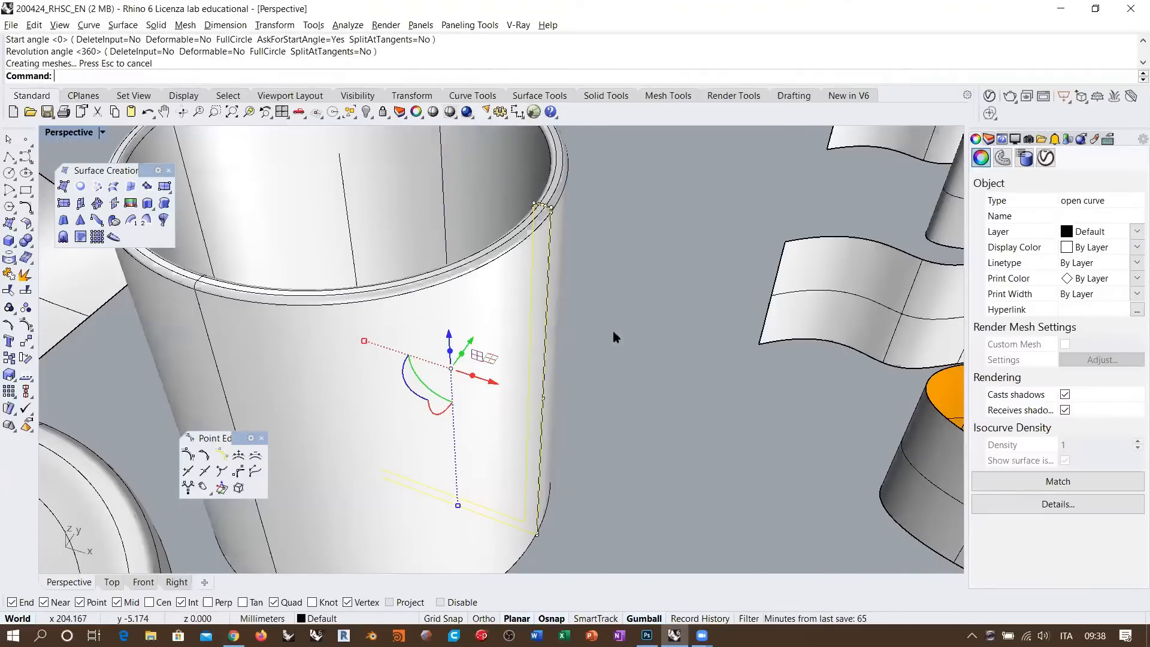
pyautogui.click(613, 330)
# - Examine the rounded rim of the revolved cup up close and check the object type of the surface
pyautogui.scroll(-6, 532, 287)
pyautogui.moveTo(542, 317); pyautogui.dragTo(493, 318, button='right')
pyautogui.scroll(12, 584, 252)
pyautogui.scroll(4, 570, 324)
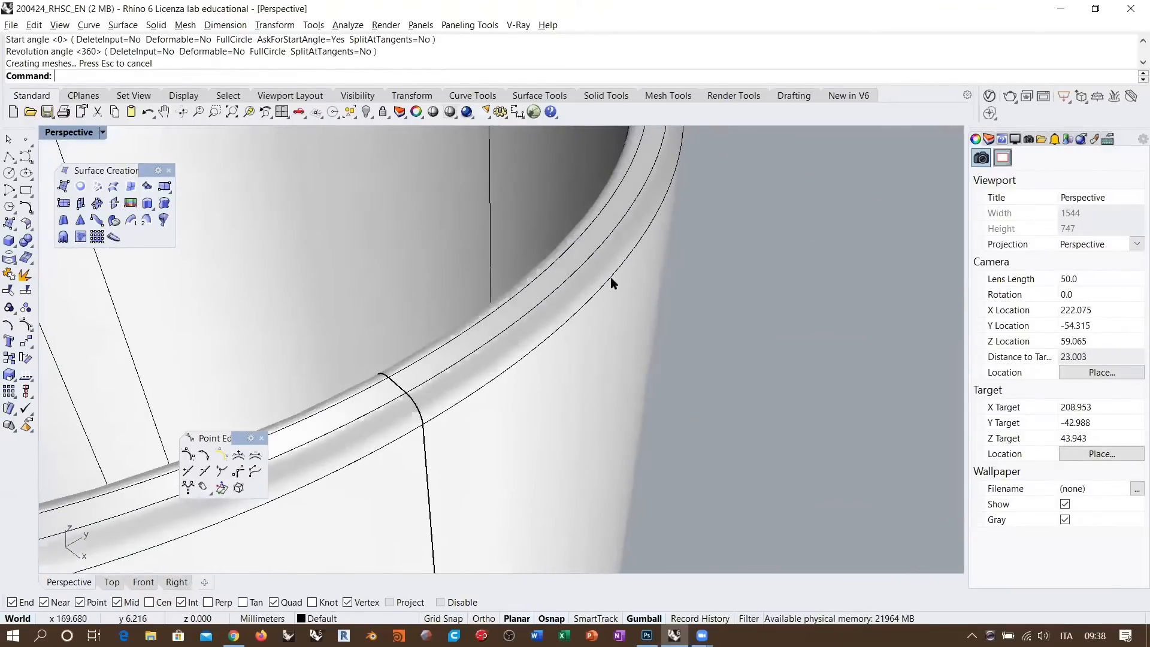
pyautogui.scroll(-3, 597, 293)
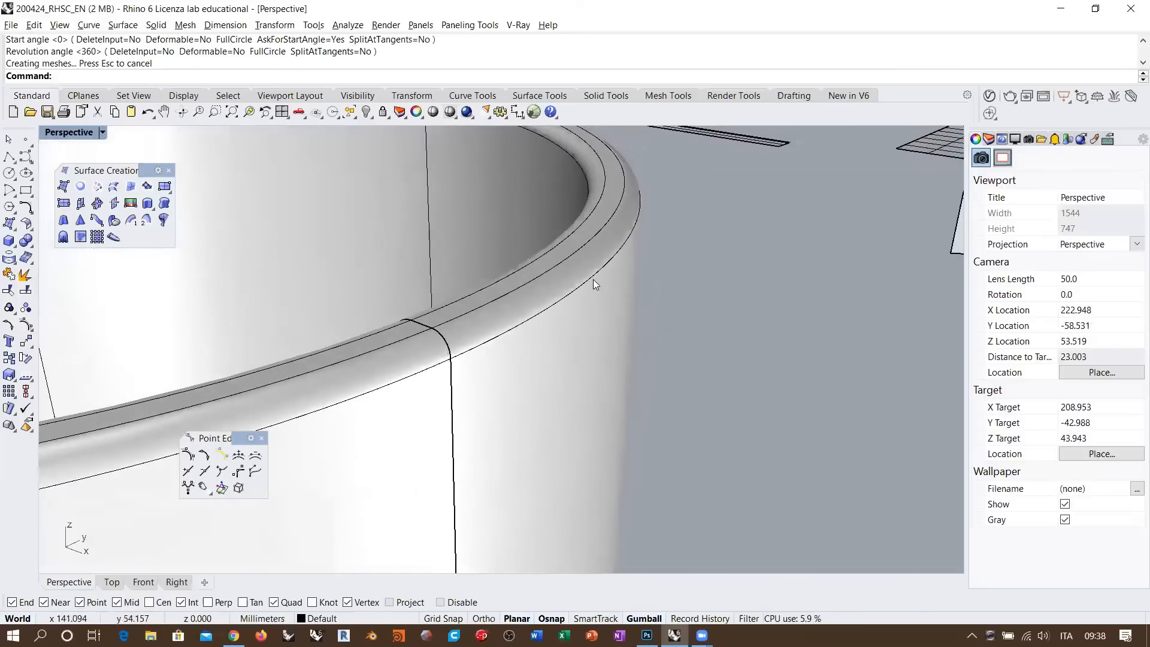
pyautogui.click(631, 255)
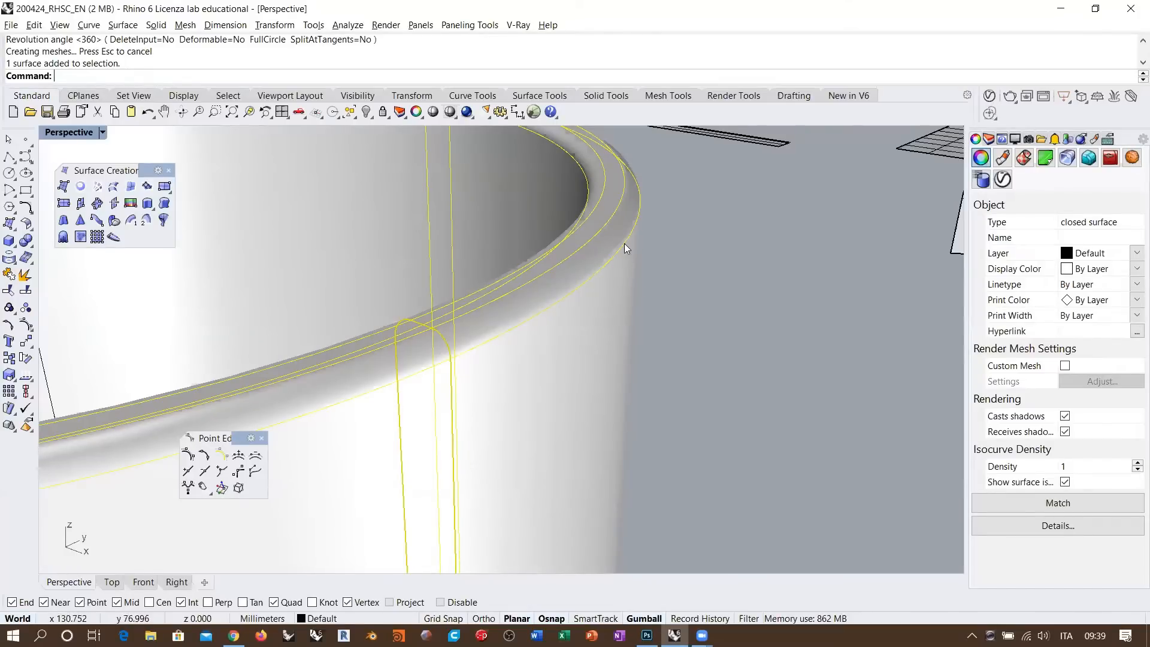
pyautogui.scroll(-3, 582, 281)
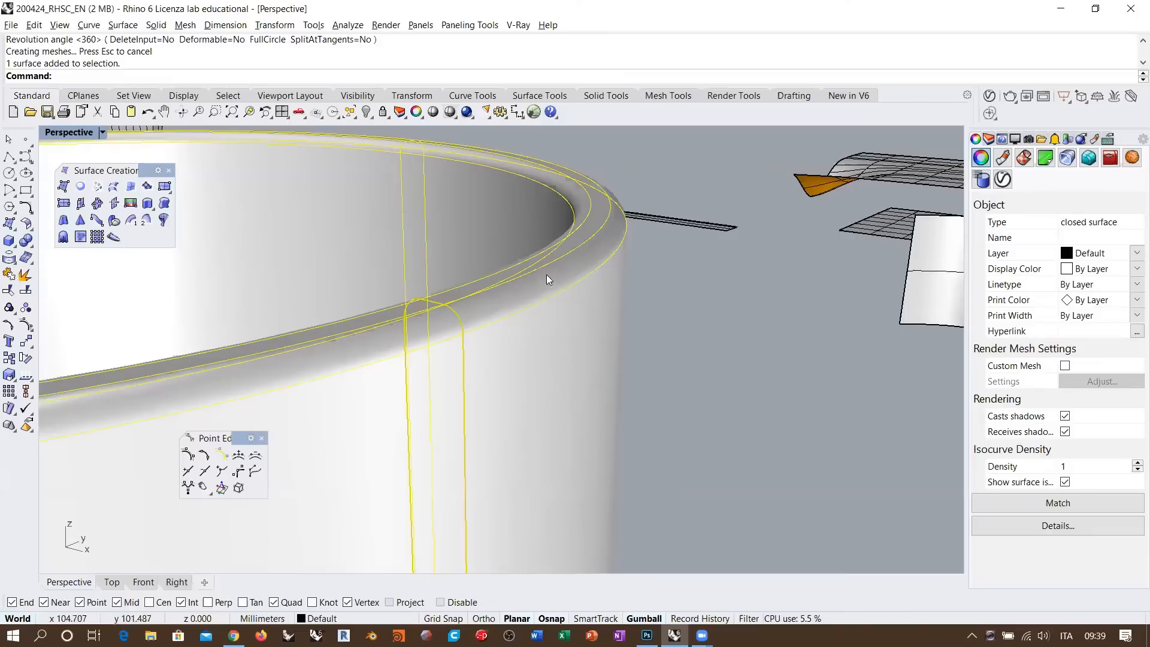
pyautogui.scroll(-5, 545, 274)
pyautogui.moveTo(546, 275); pyautogui.dragTo(555, 308, button='right')
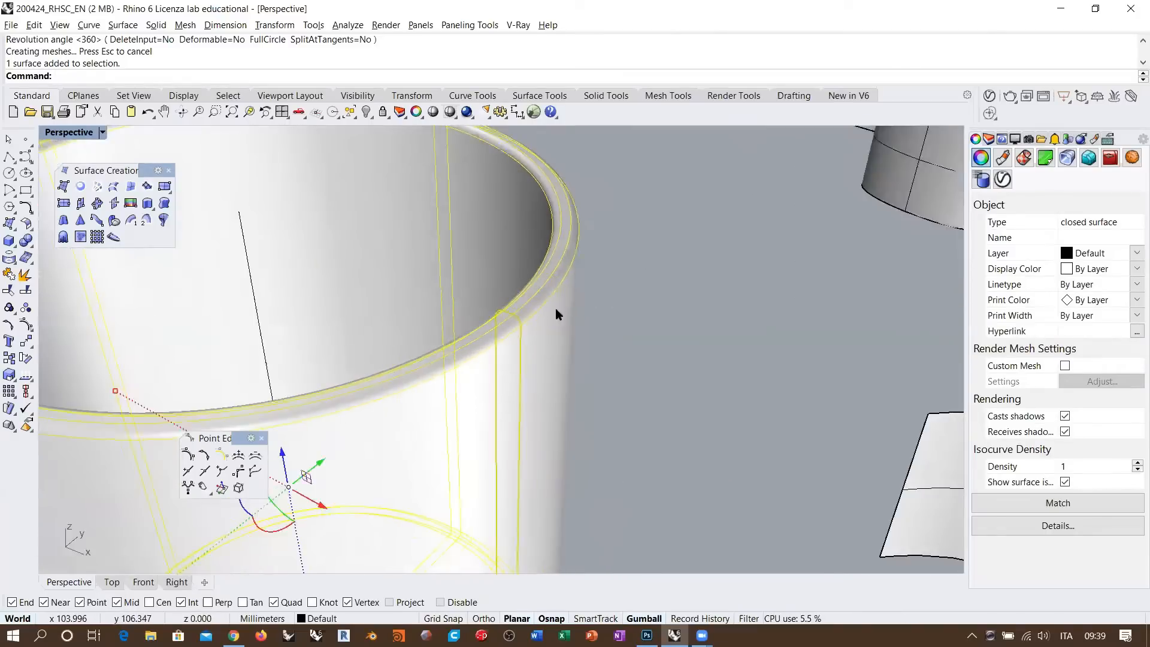
pyautogui.scroll(-6, 547, 292)
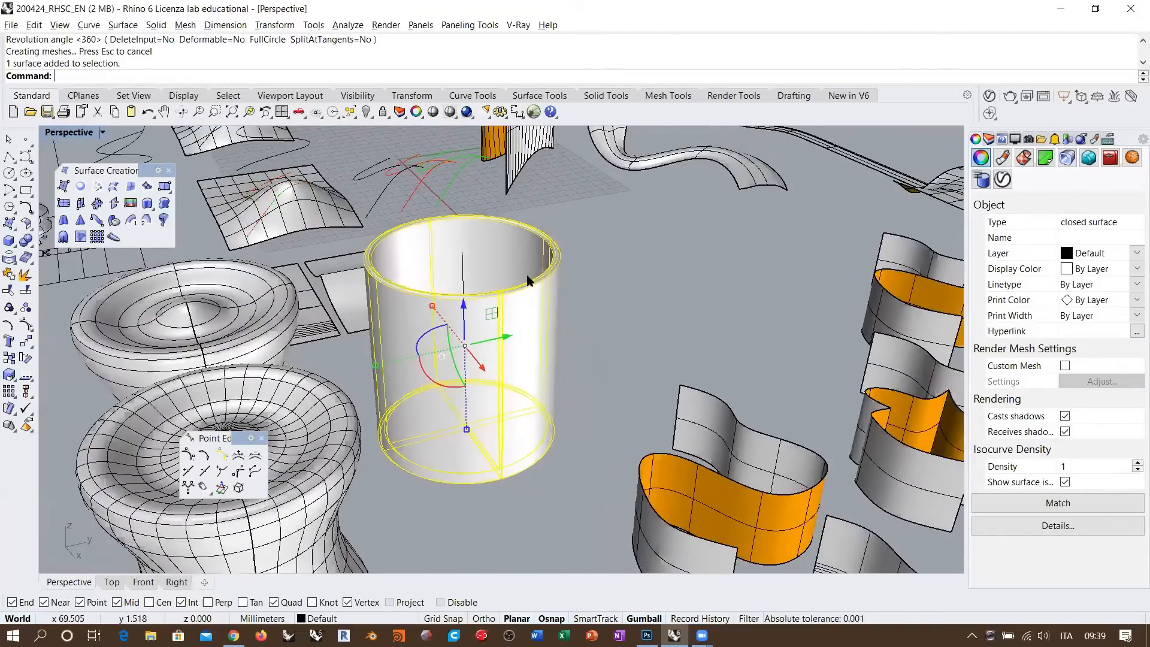
pyautogui.click(585, 262)
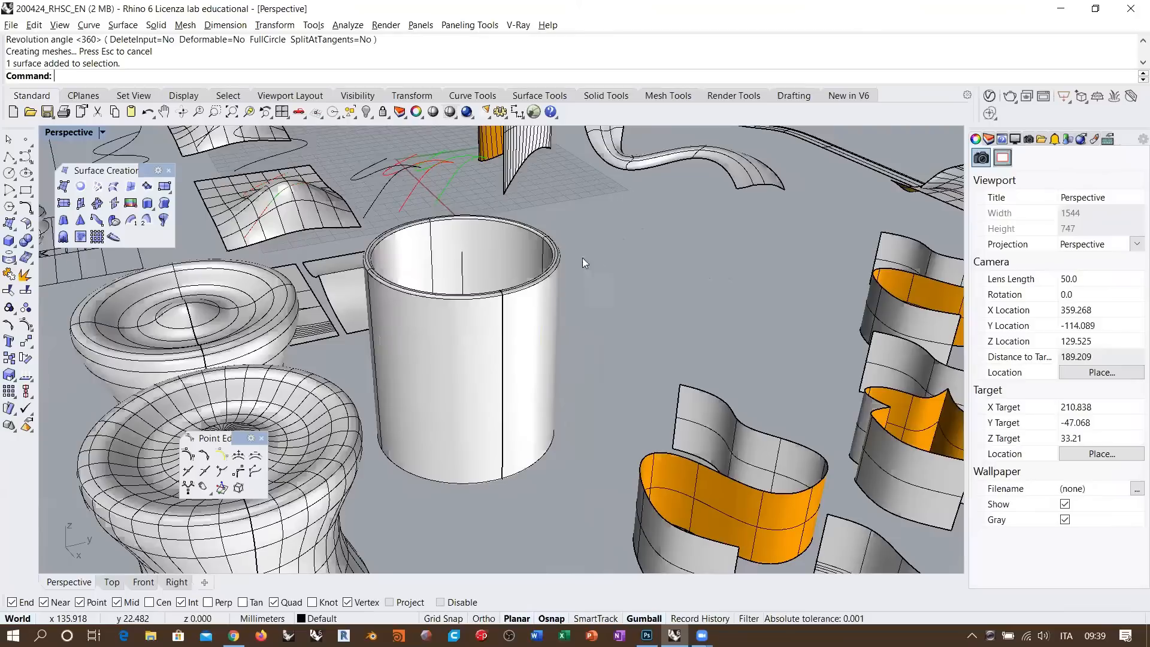
pyautogui.click(531, 298)
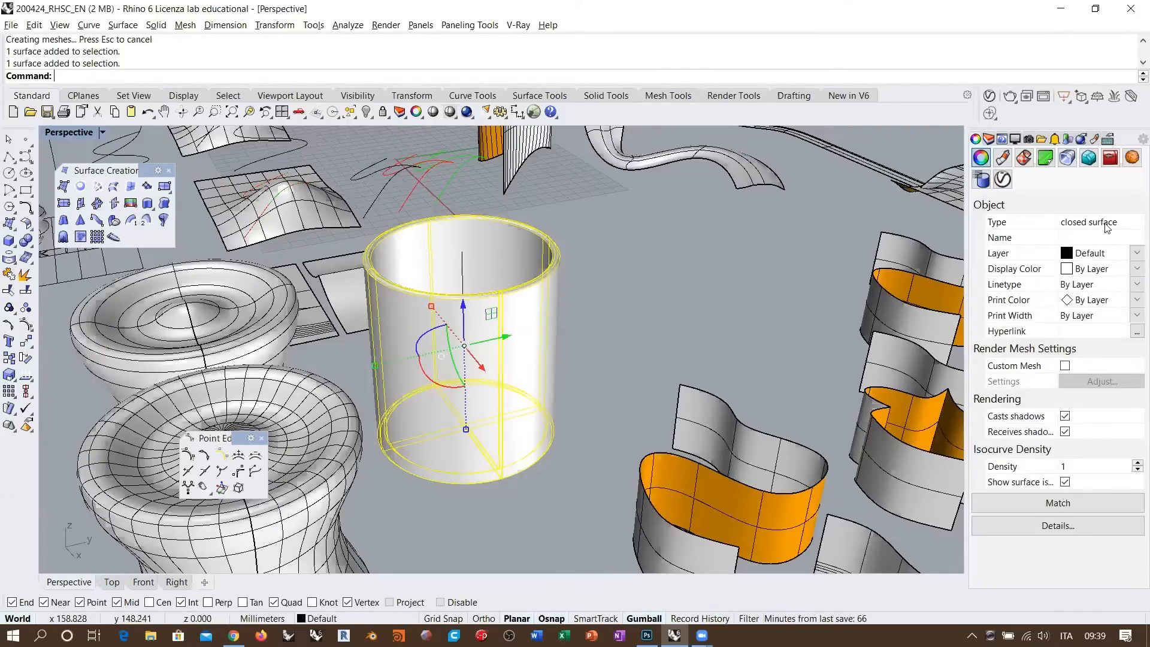
pyautogui.moveTo(427, 346); pyautogui.dragTo(469, 319, button='right')
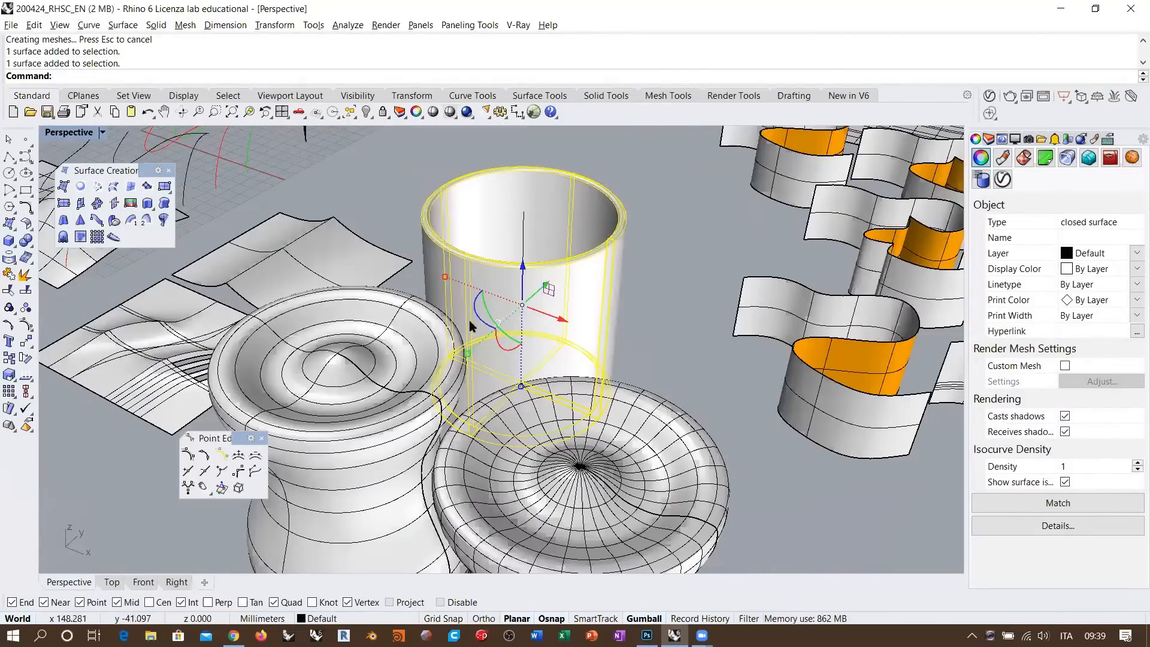
# - Turn on the control points of the revolved knob that has the sparse isocurves
pyautogui.scroll(-3, 469, 320)
pyautogui.click(411, 390)
pyautogui.scroll(4, 399, 338)
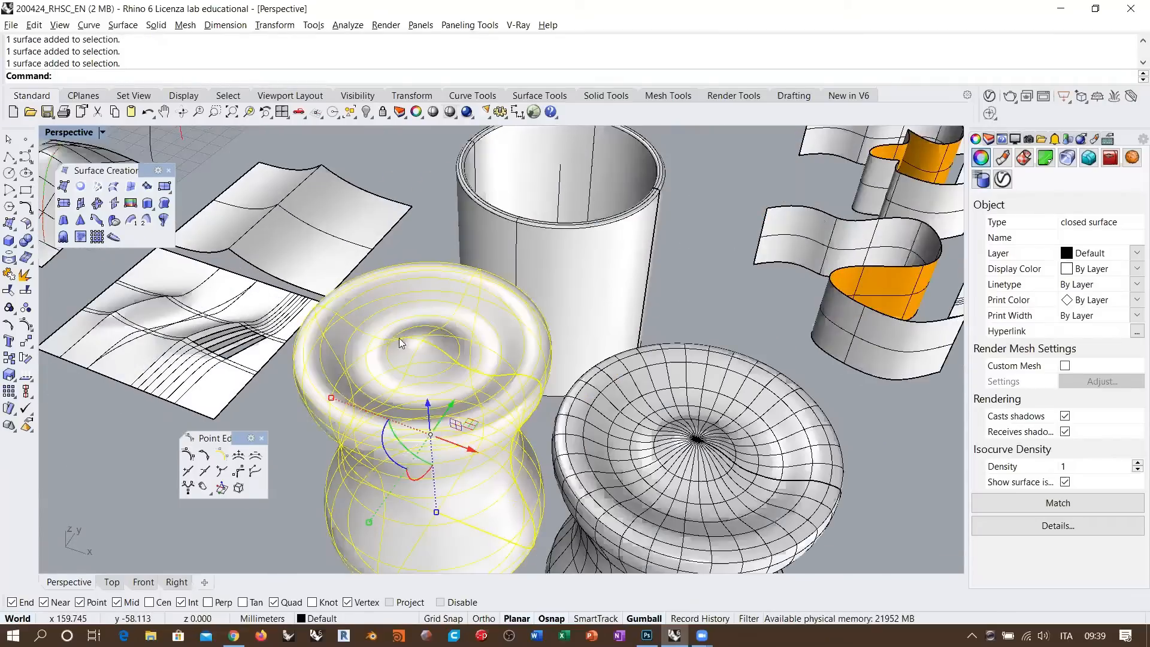
pyautogui.press('F10')
pyautogui.moveTo(413, 335); pyautogui.dragTo(441, 439, button='right')
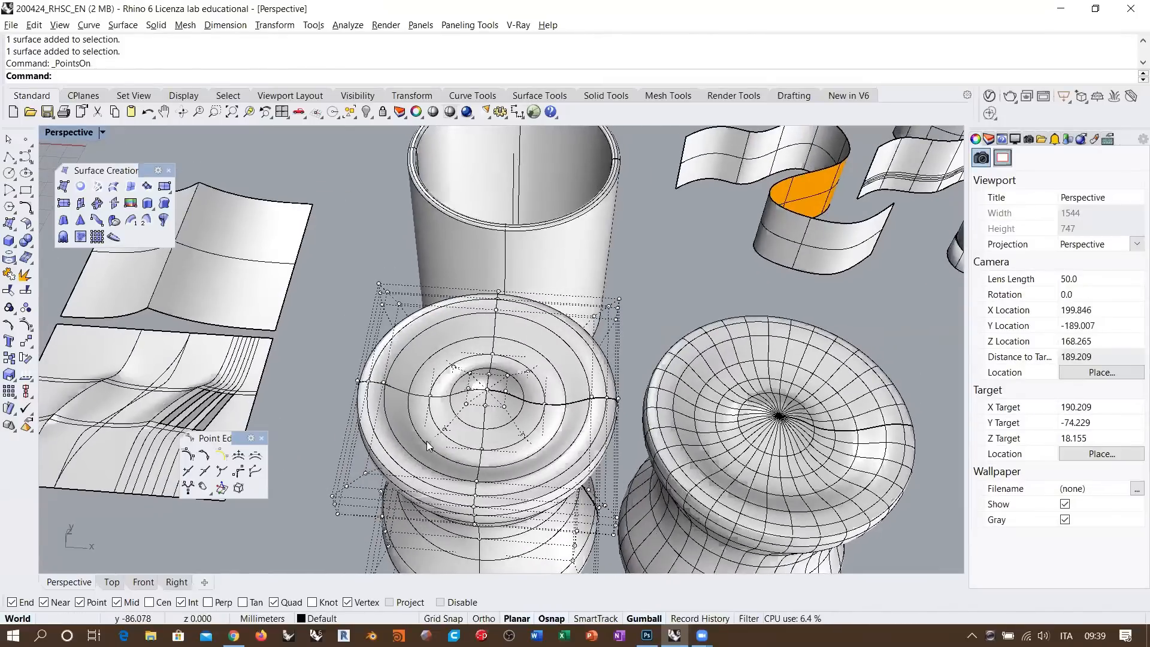
# - Select three control points around the centre of the knob's upper face and extend the selection along the U direction
pyautogui.click(483, 445)
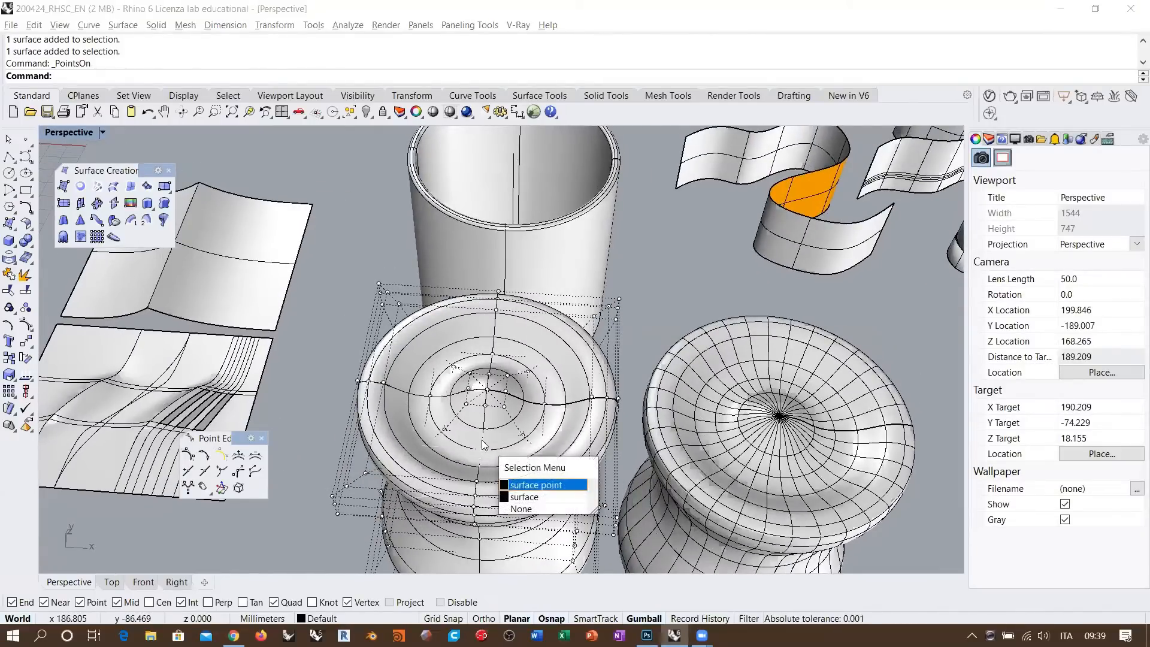
pyautogui.click(516, 484)
pyautogui.scroll(2, 503, 435)
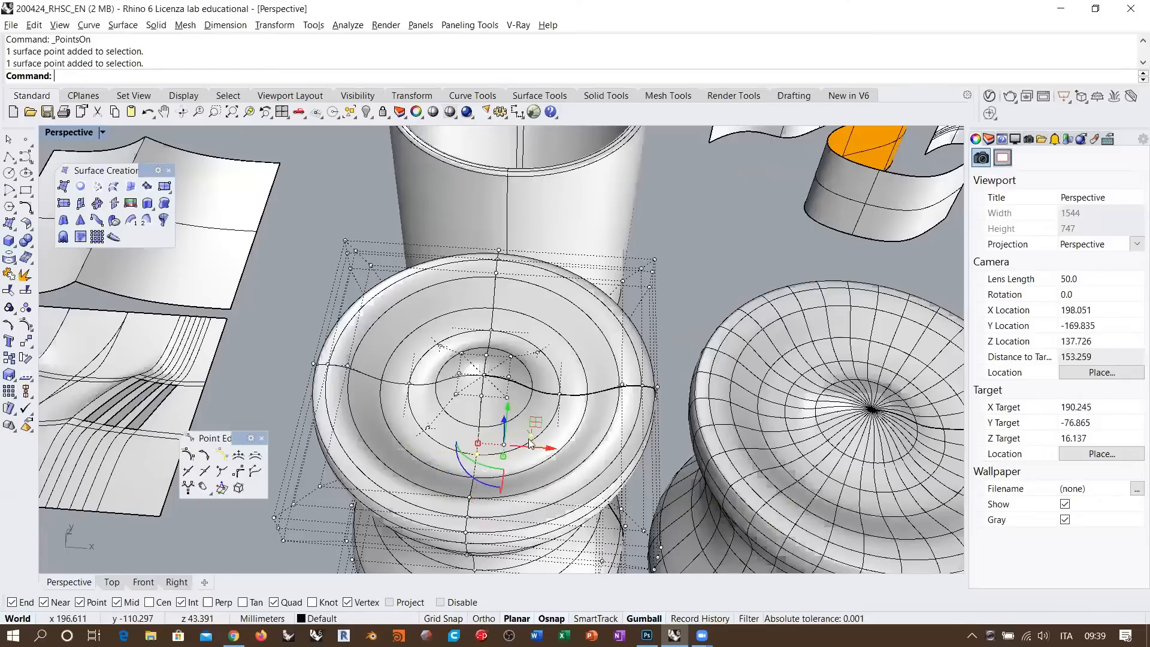
pyautogui.keyDown('shift'); pyautogui.click(507, 398); pyautogui.keyUp('shift')
pyautogui.keyDown('shift'); pyautogui.click(484, 375); pyautogui.keyUp('shift')
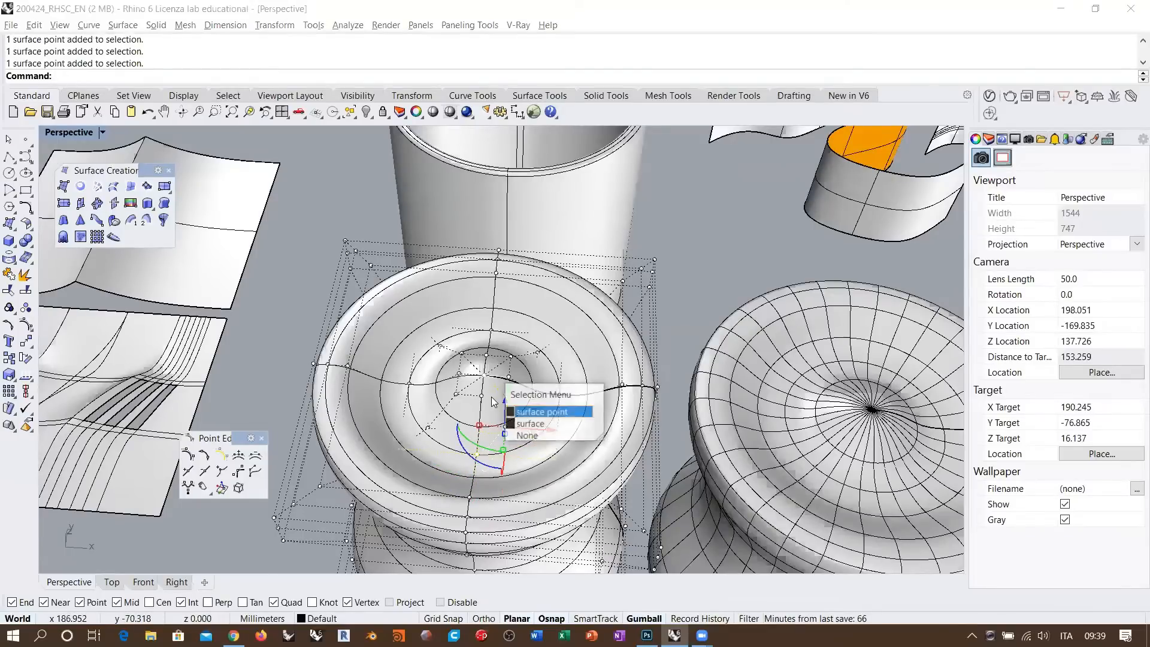
pyautogui.click(525, 413)
pyautogui.middleClick(345, 223)
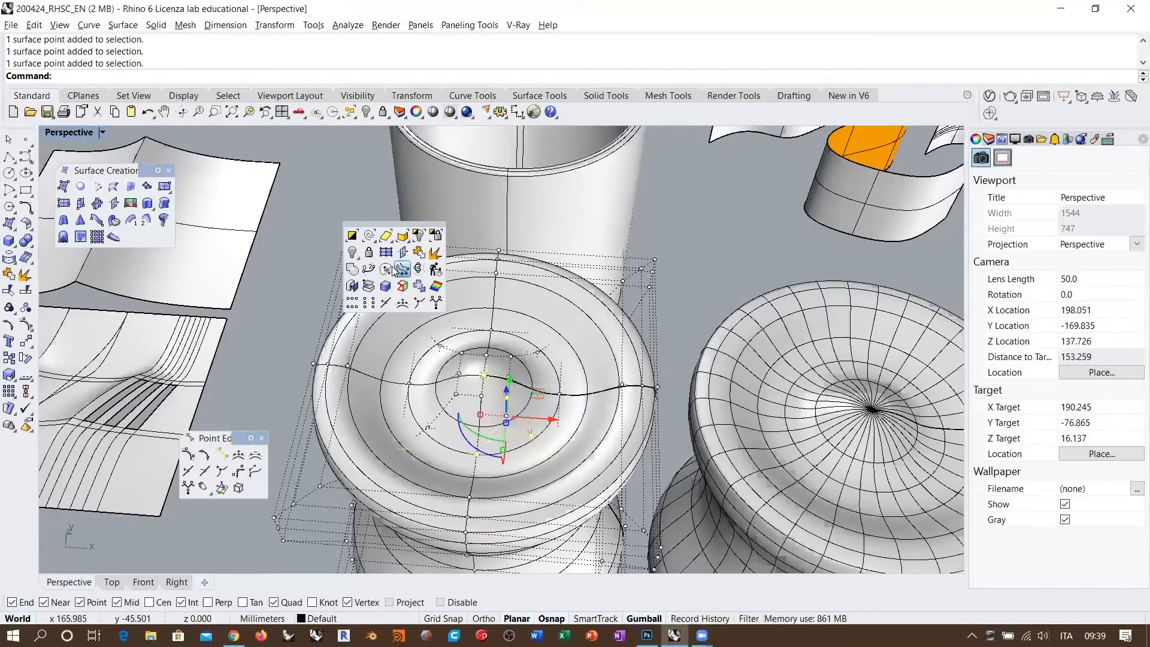
pyautogui.click(352, 302)
# - Try to hollow out the knob by moving the selected inner control point rings straight down, and undo the move
pyautogui.moveTo(565, 429); pyautogui.dragTo(502, 344, button='right')
pyautogui.scroll(-6, 496, 334)
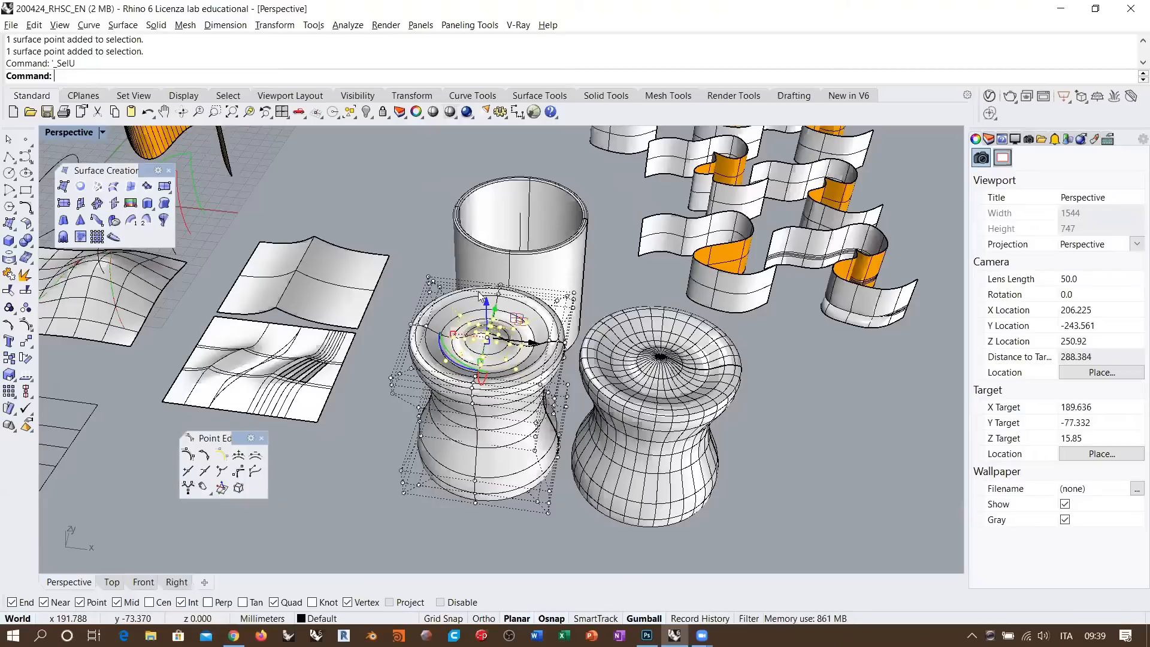
pyautogui.moveTo(478, 291); pyautogui.dragTo(481, 275, button='right')
pyautogui.moveTo(483, 284); pyautogui.dragTo(482, 366)
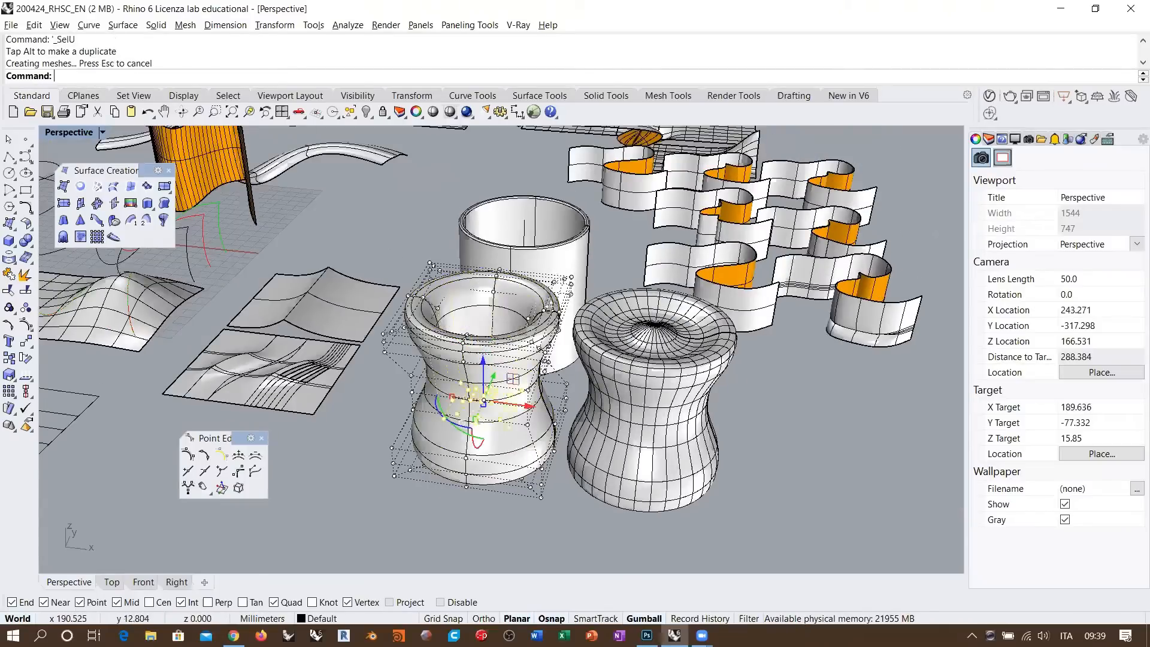
pyautogui.moveTo(553, 281); pyautogui.dragTo(513, 285, button='right')
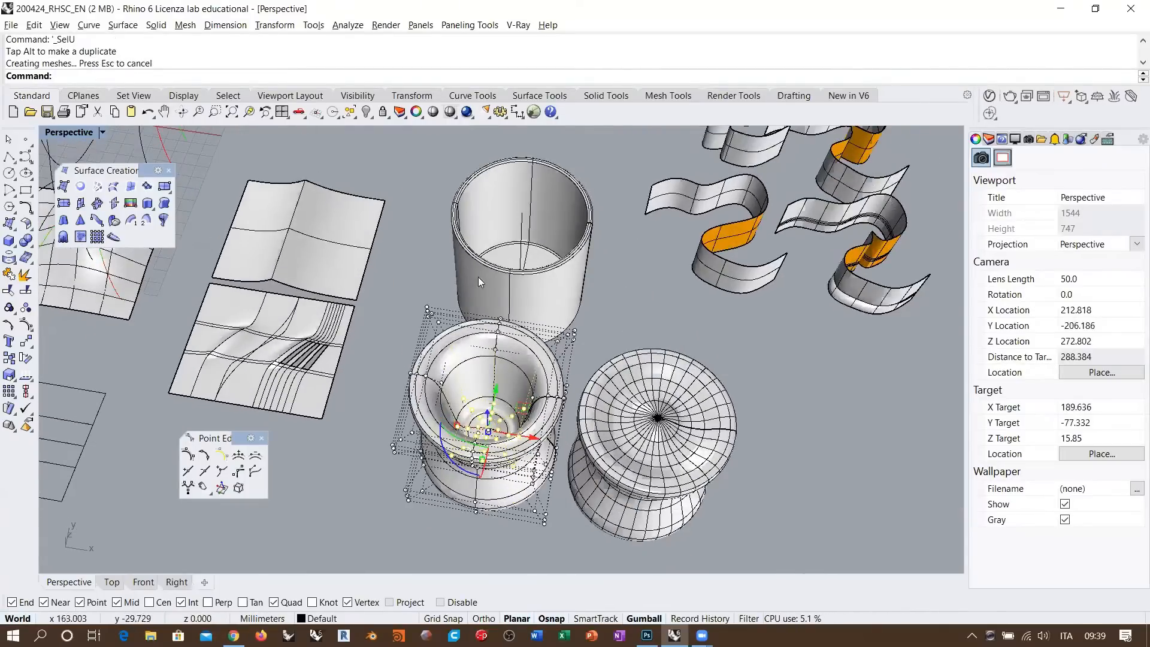
pyautogui.moveTo(566, 353); pyautogui.dragTo(564, 315, button='right')
pyautogui.hotkey('ctrl', 'z')
# - Turn on the control points of the revolved cup surface
pyautogui.scroll(5, 606, 296)
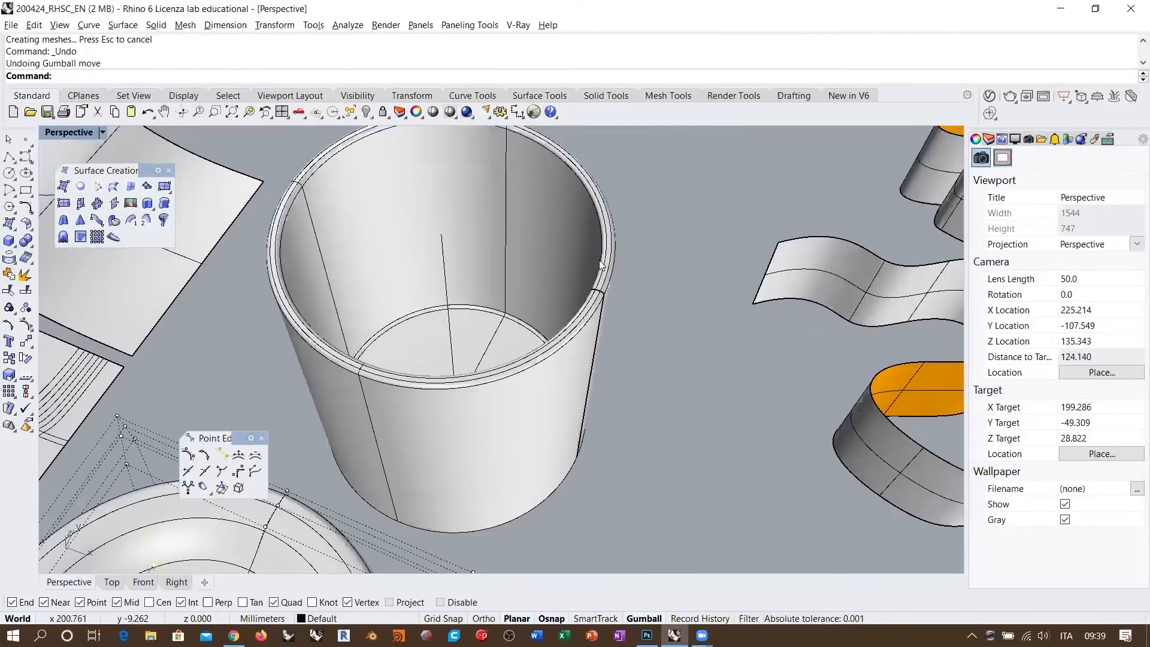
pyautogui.click(599, 264)
pyautogui.click(674, 326)
pyautogui.click(604, 269)
pyautogui.moveTo(684, 359); pyautogui.dragTo(587, 274, button='right')
pyautogui.press('F10')
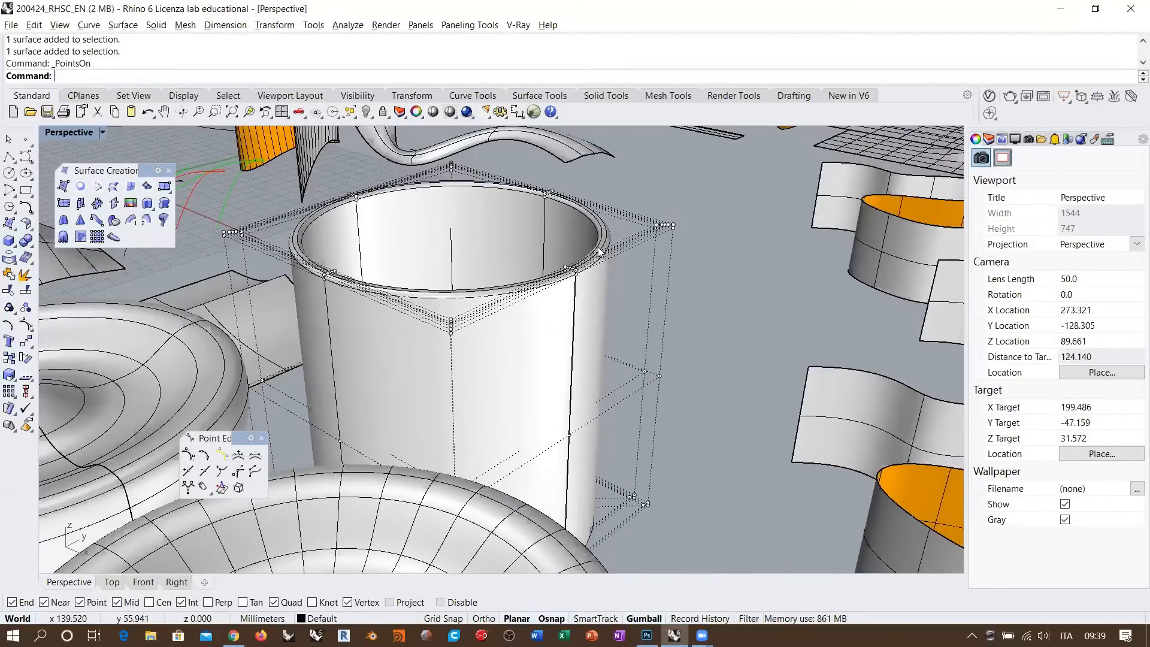
pyautogui.moveTo(653, 253); pyautogui.dragTo(696, 247, button='right')
pyautogui.scroll(4, 692, 251)
pyautogui.scroll(6, 589, 279)
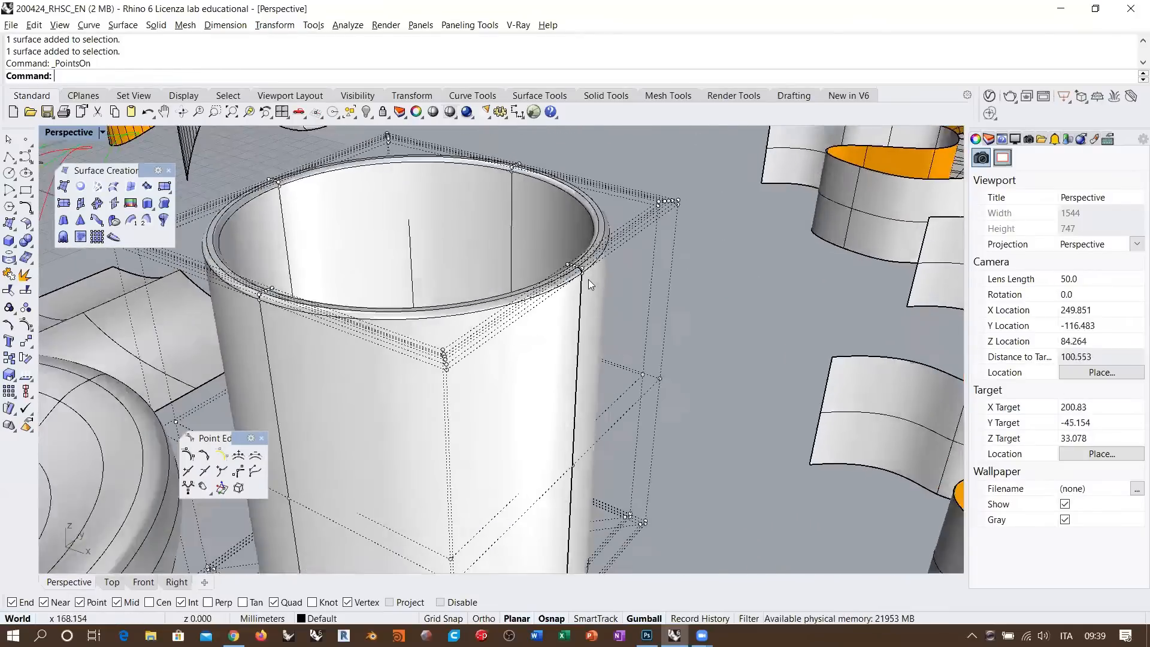
# - Select a control point on the cup's outer rim edge and extend the selection to its full ring in U
pyautogui.click(570, 273)
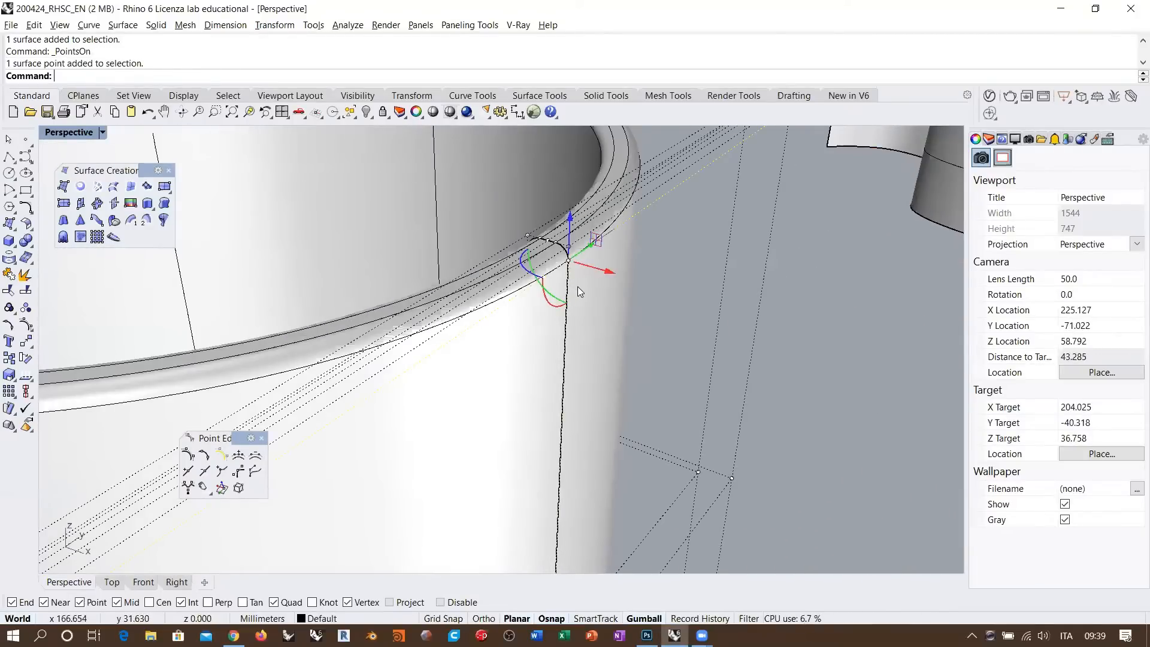
pyautogui.scroll(-5, 609, 286)
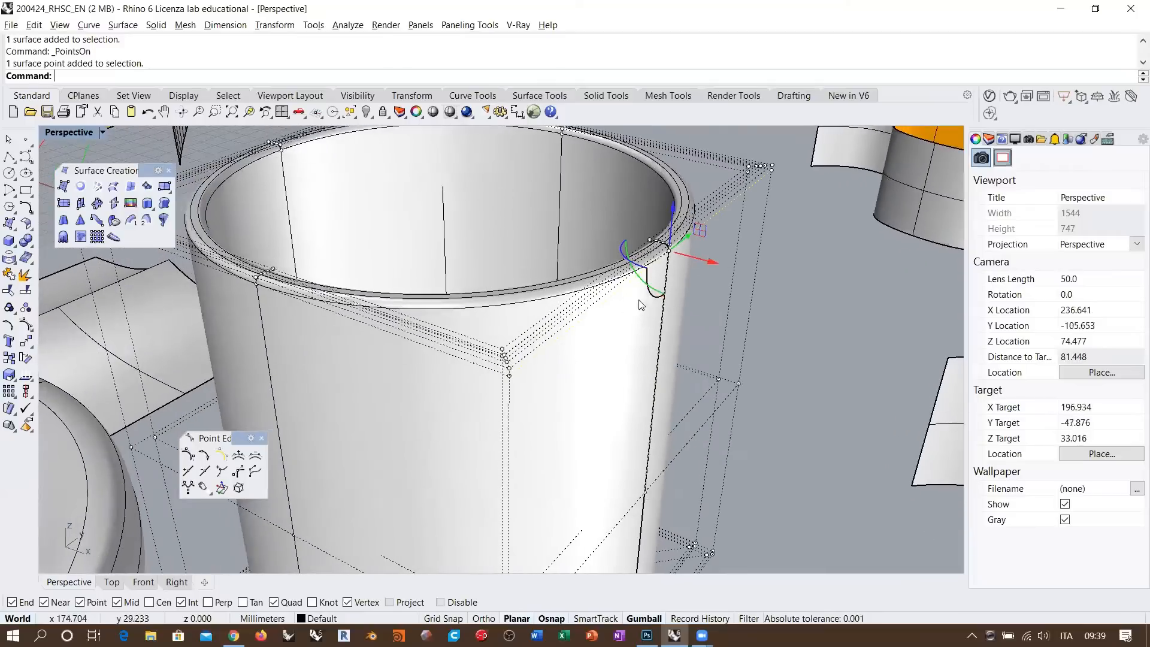
pyautogui.moveTo(634, 312); pyautogui.dragTo(246, 250, button='right')
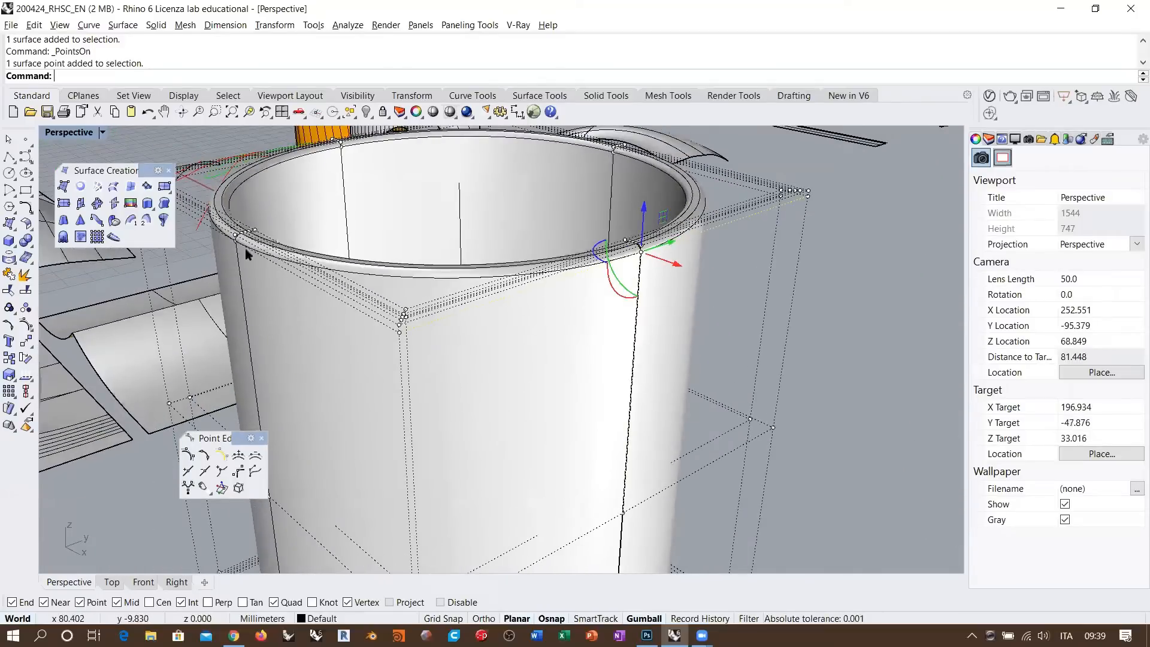
pyautogui.middleClick(470, 231)
pyautogui.click(427, 269)
pyautogui.moveTo(426, 269); pyautogui.dragTo(668, 300, button='right')
# - Try to flare the cup's rim by scaling the selected control point ring outward, and undo the scaling
pyautogui.scroll(-4, 668, 300)
pyautogui.keyDown('shift'); pyautogui.moveTo(344, 245); pyautogui.dragTo(282, 244); pyautogui.keyUp('shift')
pyautogui.click(241, 287)
pyautogui.moveTo(241, 286); pyautogui.dragTo(314, 247, button='right')
pyautogui.scroll(8, 307, 236)
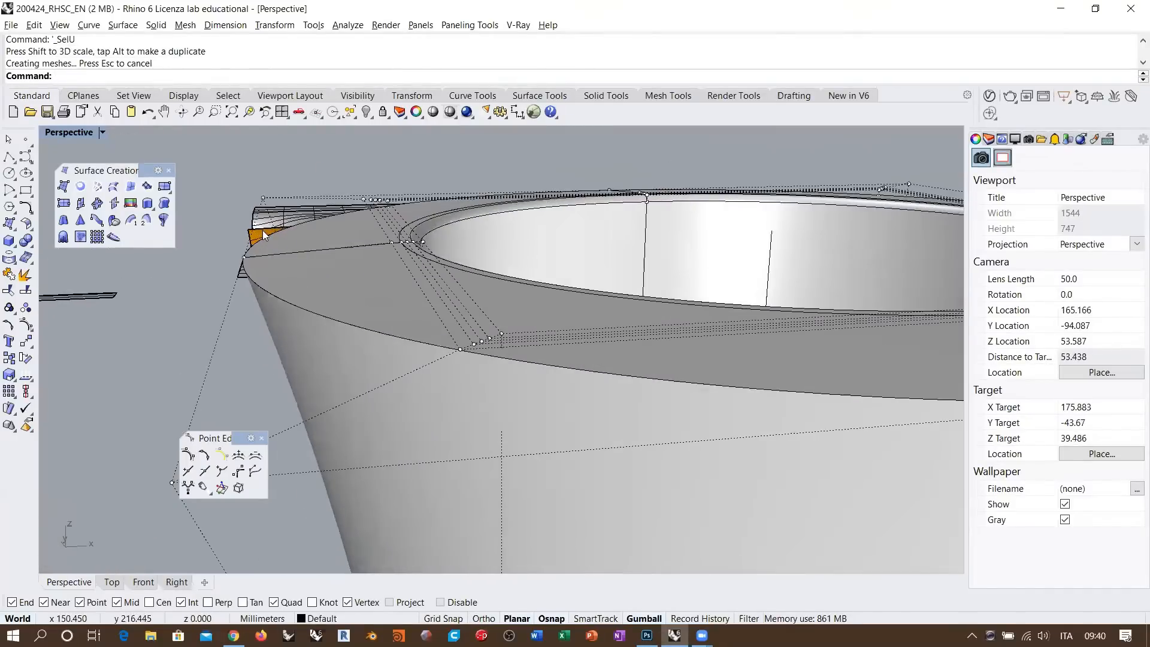
pyautogui.scroll(-5, 529, 312)
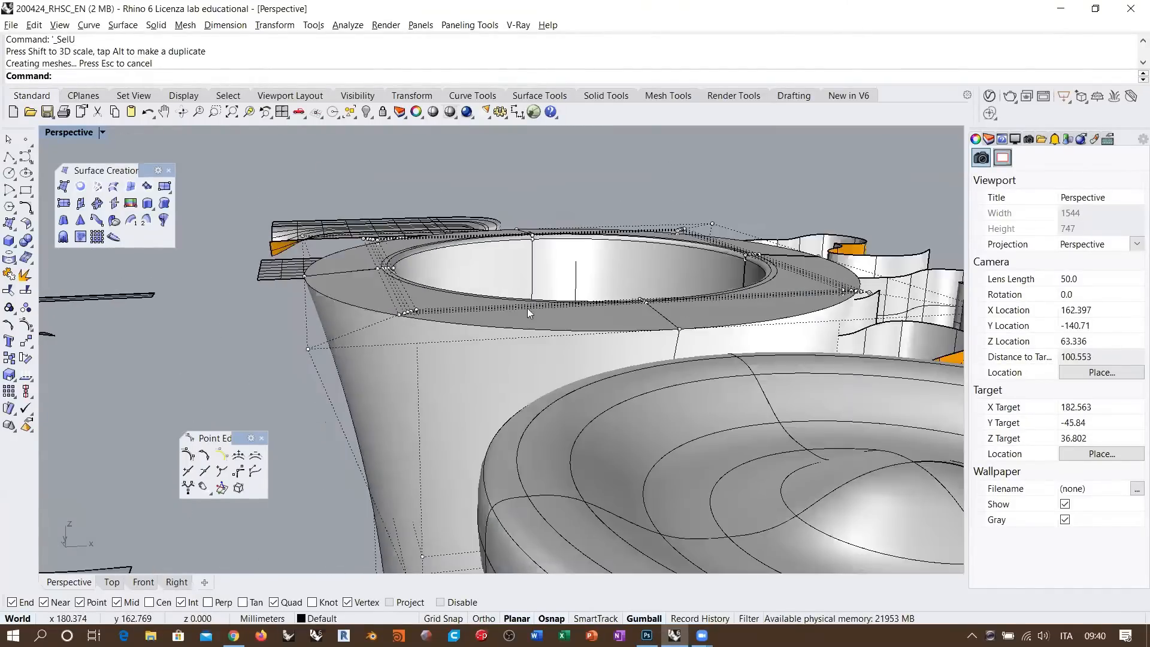
pyautogui.moveTo(527, 309); pyautogui.dragTo(484, 294, button='right')
pyautogui.scroll(-8, 519, 294)
pyautogui.moveTo(538, 320); pyautogui.dragTo(482, 366, button='right')
pyautogui.hotkey('ctrl', 'z')
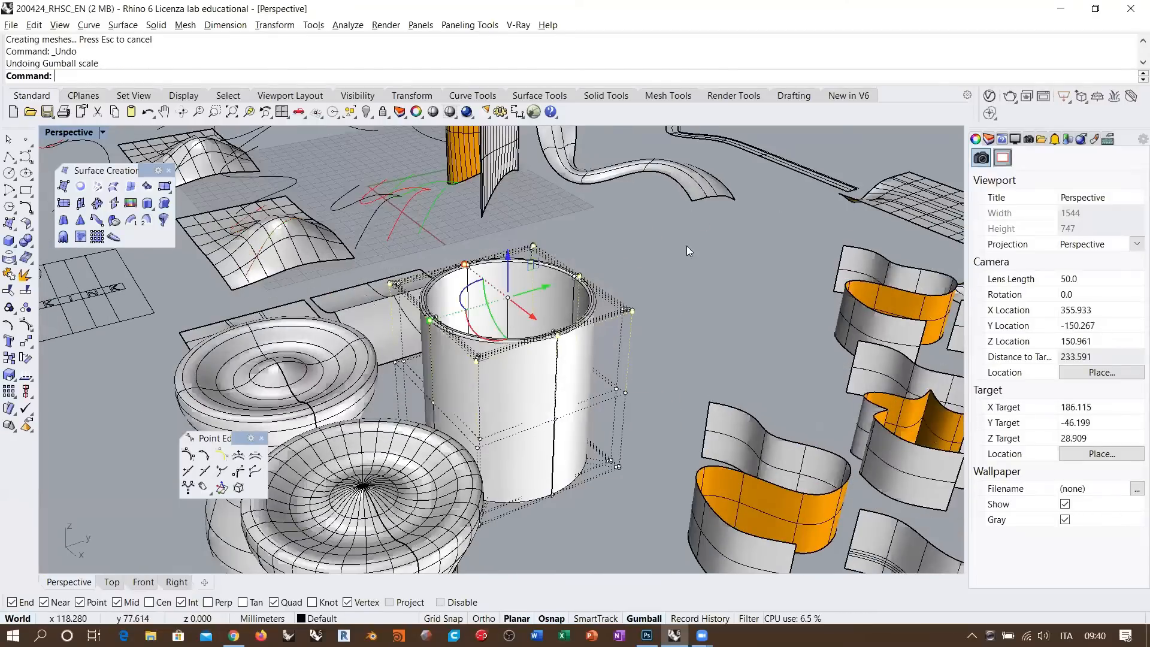
# - Turn off the control points and delete the revolved cup surface
pyautogui.press('Escape')
pyautogui.click(567, 361)
pyautogui.press('Delete')
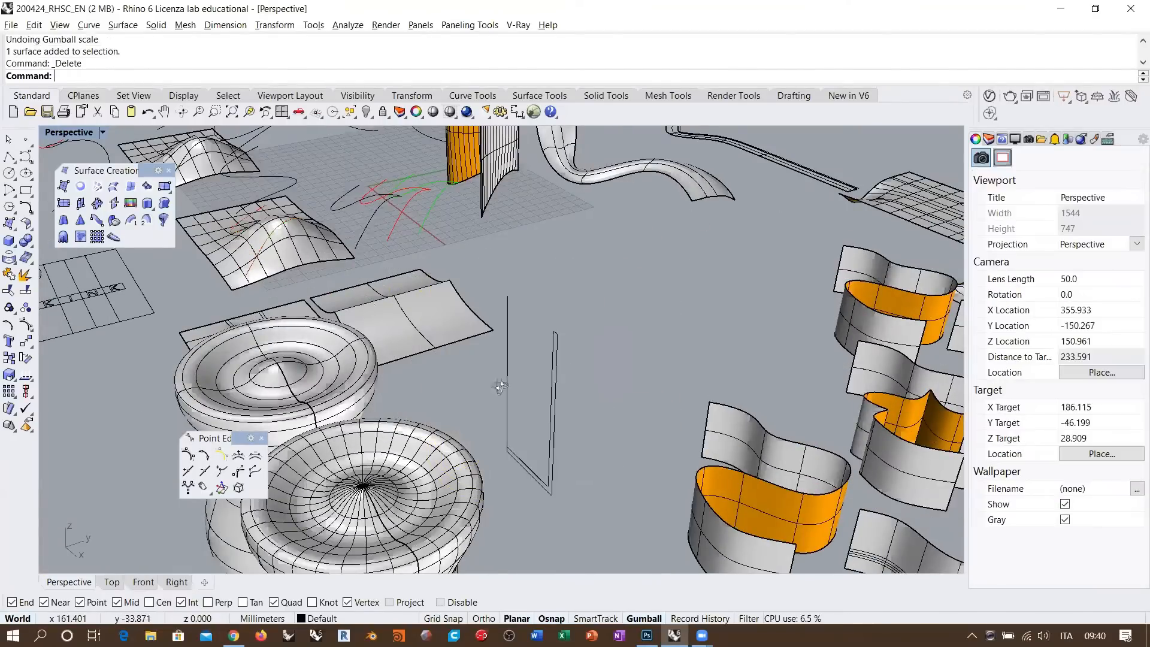
# - Delete the filleted L-shaped profile curve and show the hidden objects
pyautogui.scroll(5, 559, 433)
pyautogui.click(618, 314)
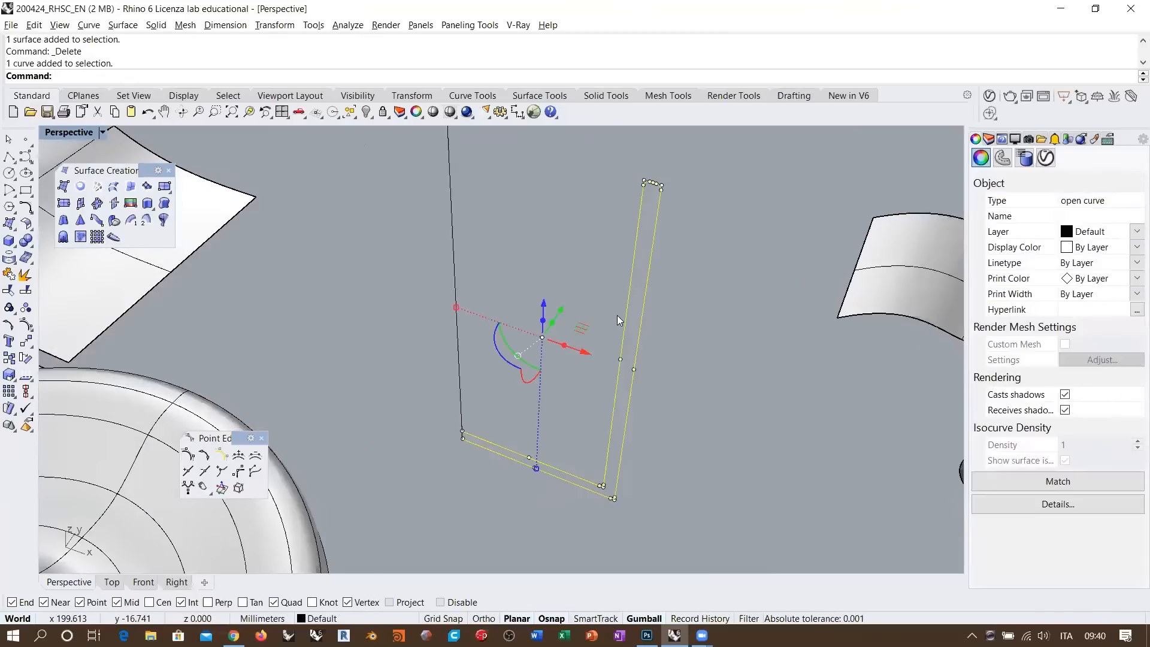
pyautogui.press('Delete')
pyautogui.click(371, 116)
pyautogui.scroll(2, 572, 298)
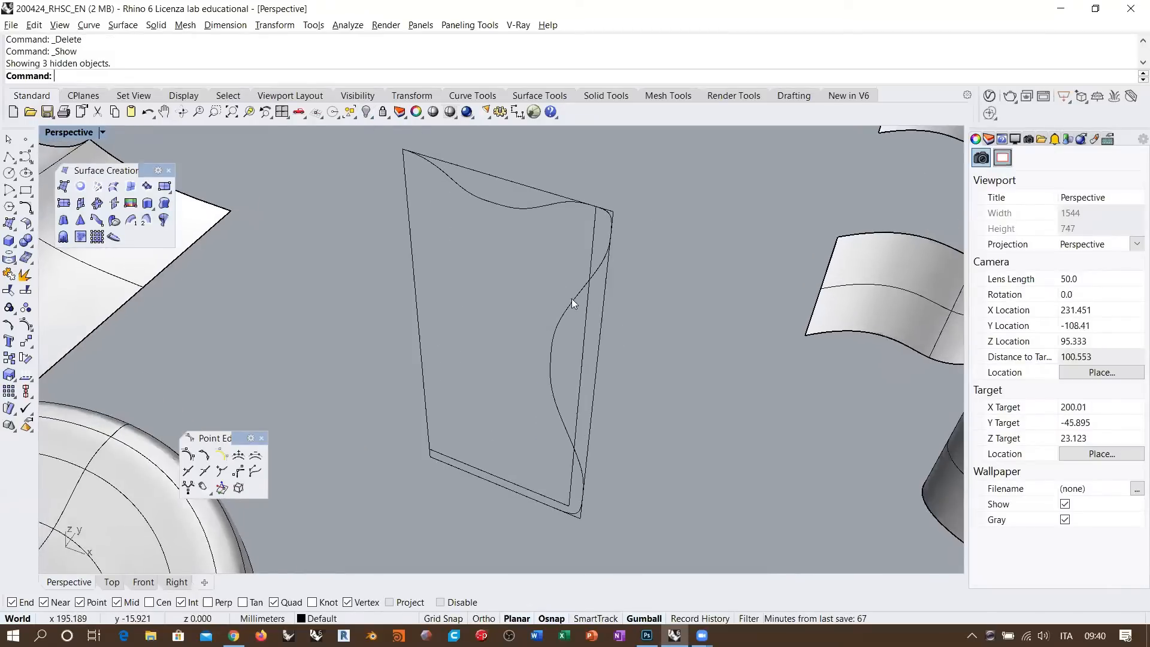
# - Select the wavy freeform curve running along the rectangular construction curves and hide it
pyautogui.click(586, 315)
pyautogui.keyDown('shift'); pyautogui.click(601, 321); pyautogui.keyUp('shift')
pyautogui.click(625, 225)
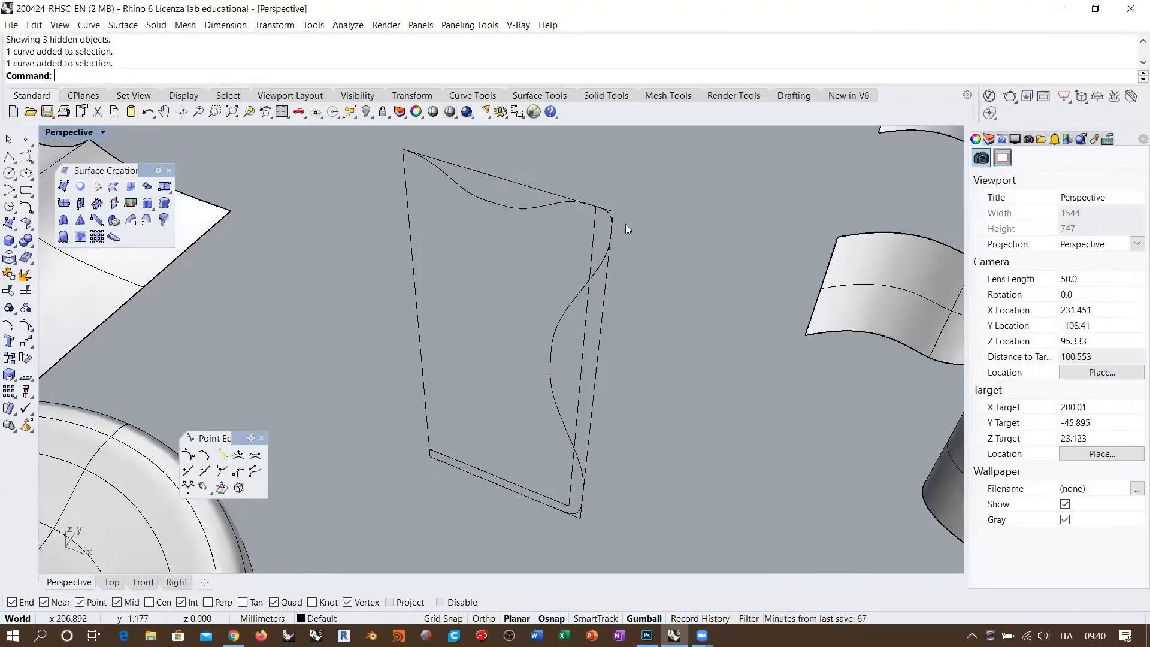
pyautogui.click(571, 304)
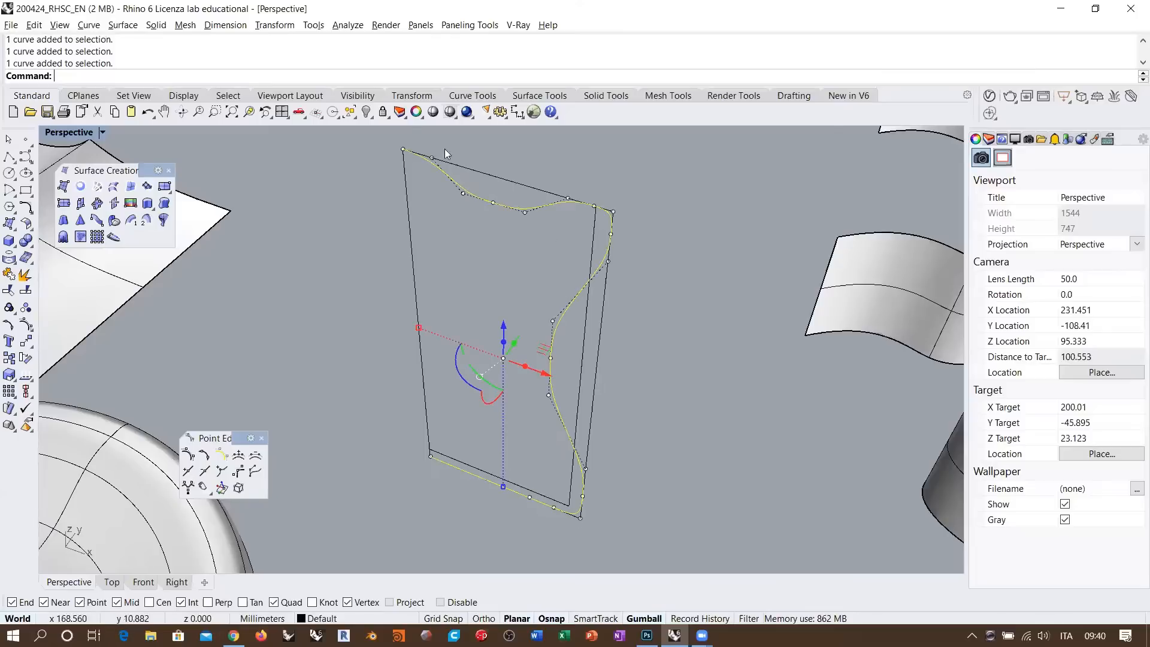
pyautogui.click(366, 112)
# - Select the two closed rectangular construction curves and isolate them from the rest of the model
pyautogui.keyDown('shift'); pyautogui.moveTo(601, 313); pyautogui.dragTo(547, 284, button='right'); pyautogui.keyUp('shift')
pyautogui.moveTo(547, 284); pyautogui.dragTo(479, 255)
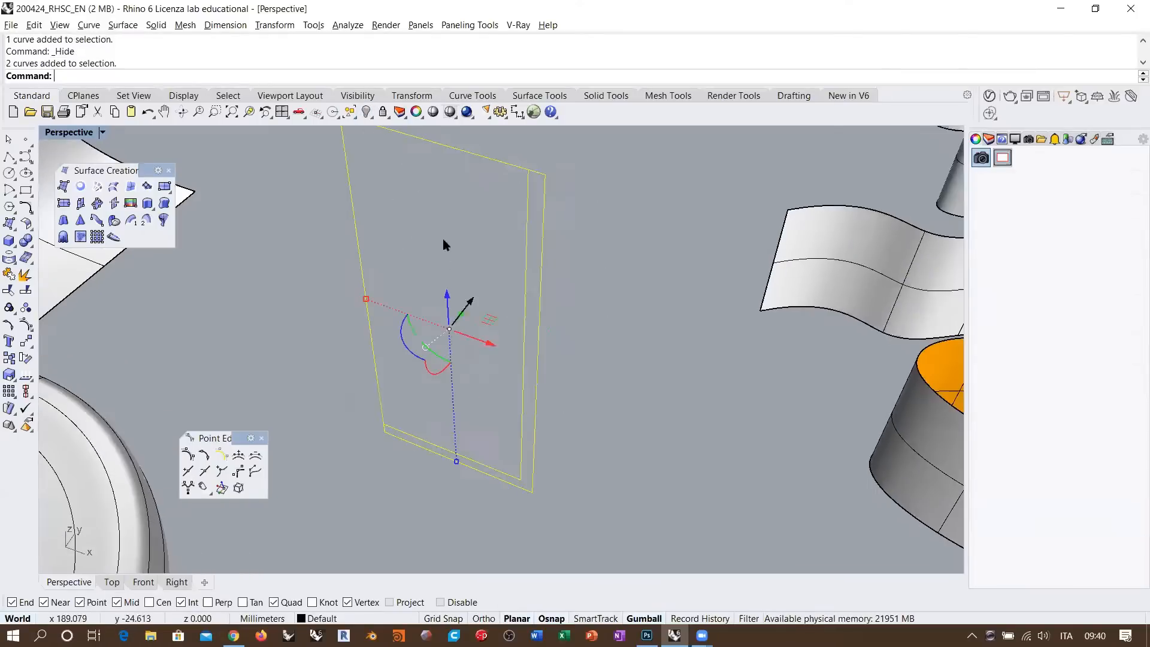
pyautogui.middleClick(411, 175)
pyautogui.click(430, 149)
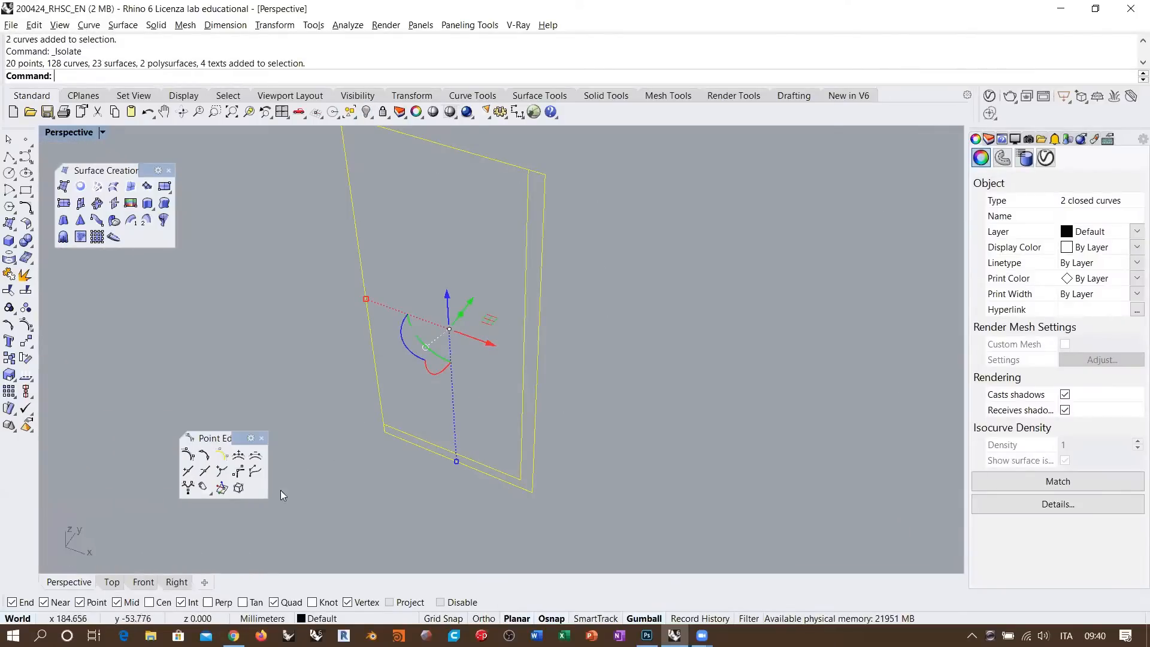
# - In the Front view, start a degree-3 control-point curve from the outer rectangle's lower-left corner, placing three points around its lower-right corner
pyautogui.click(143, 582)
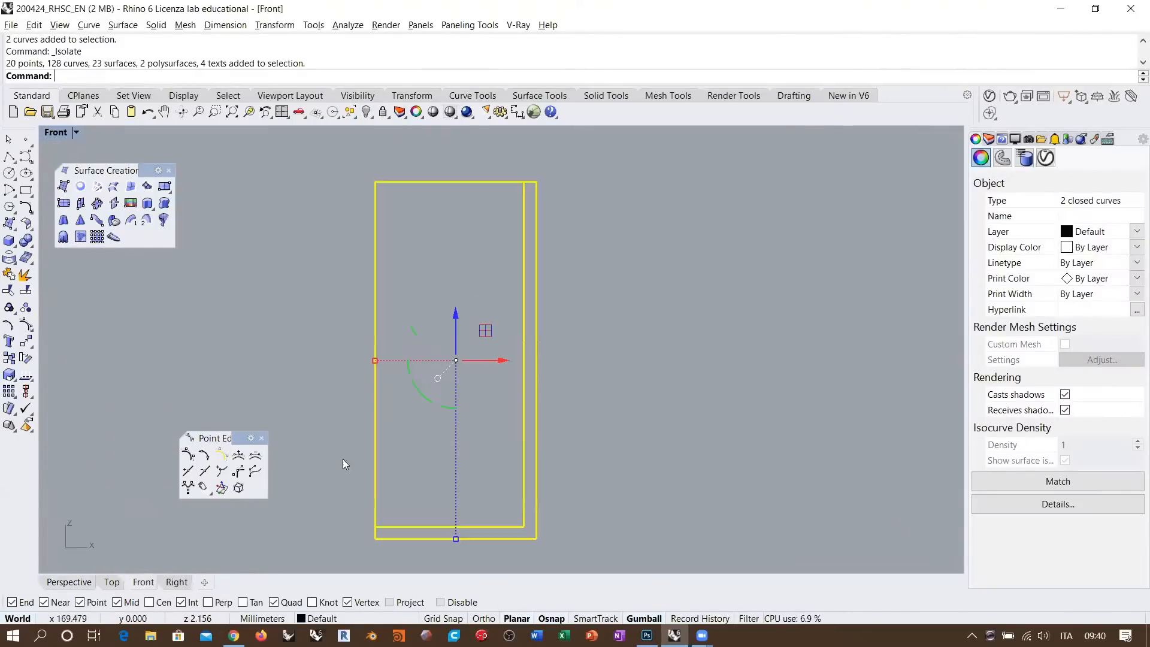
pyautogui.moveTo(629, 441); pyautogui.dragTo(591, 390, button='right')
pyautogui.click(244, 236)
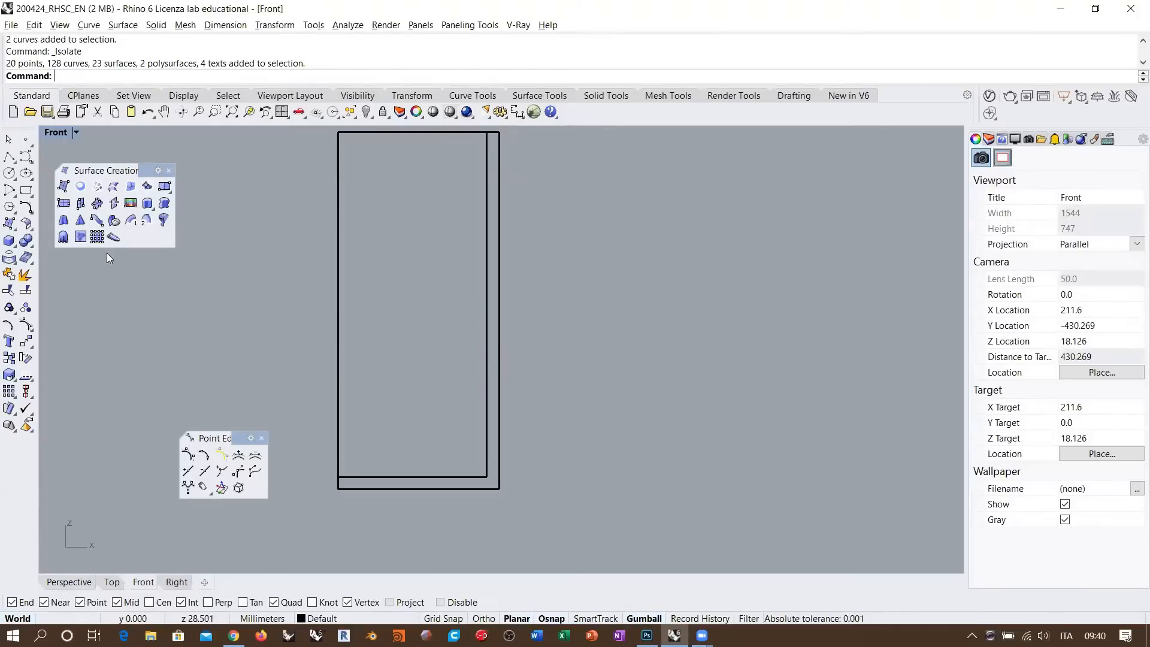
pyautogui.click(26, 157)
pyautogui.scroll(5, 379, 479)
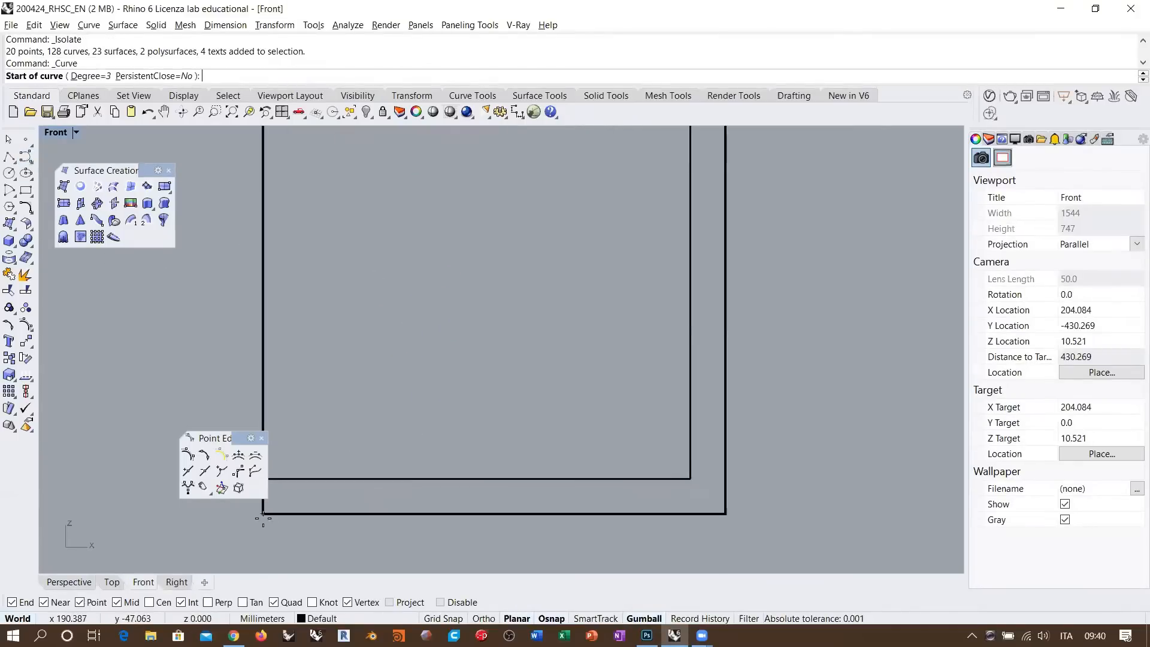
pyautogui.click(263, 514)
pyautogui.moveTo(571, 539); pyautogui.dragTo(570, 559, button='right')
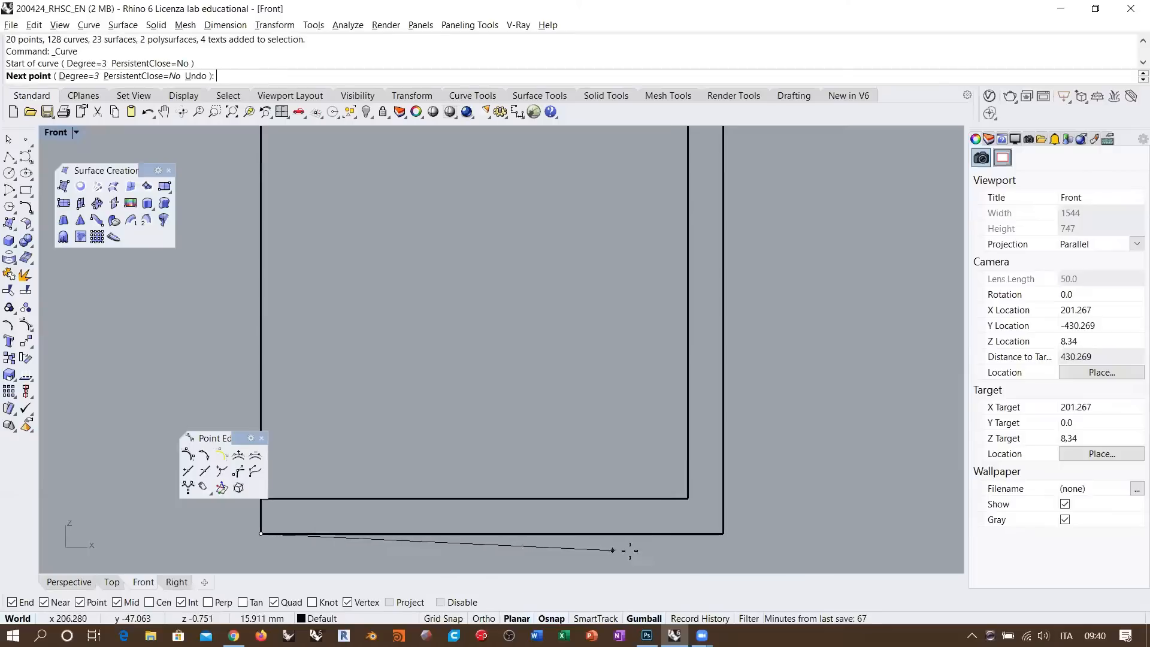
pyautogui.moveTo(657, 557); pyautogui.dragTo(616, 542, button='right')
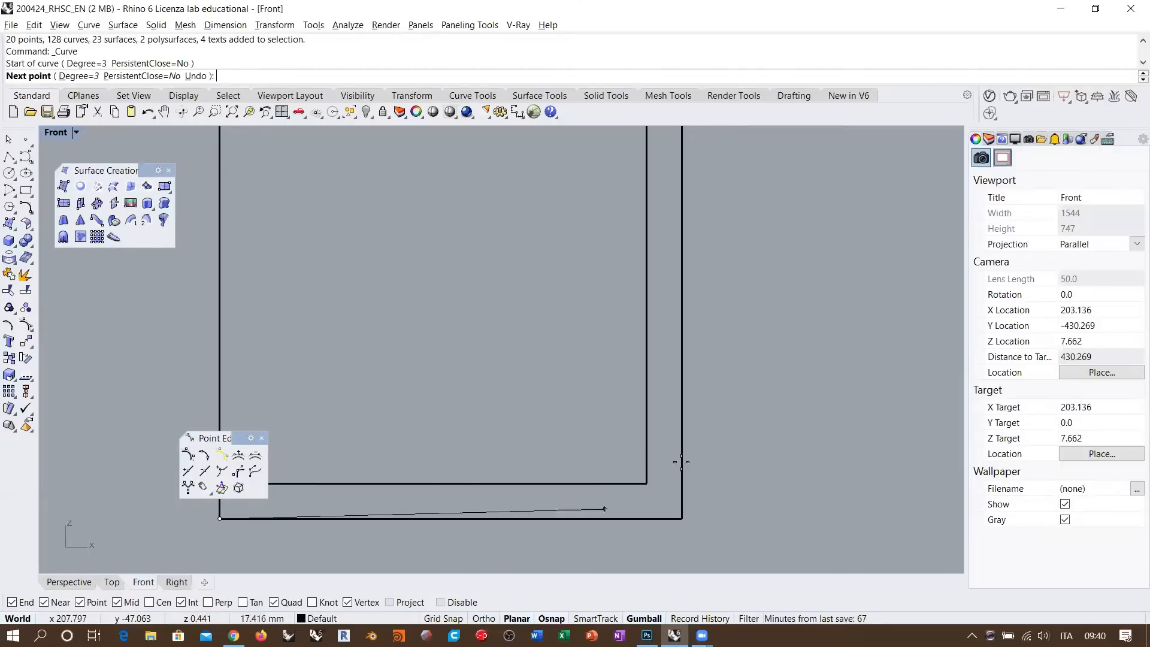
pyautogui.click(646, 519)
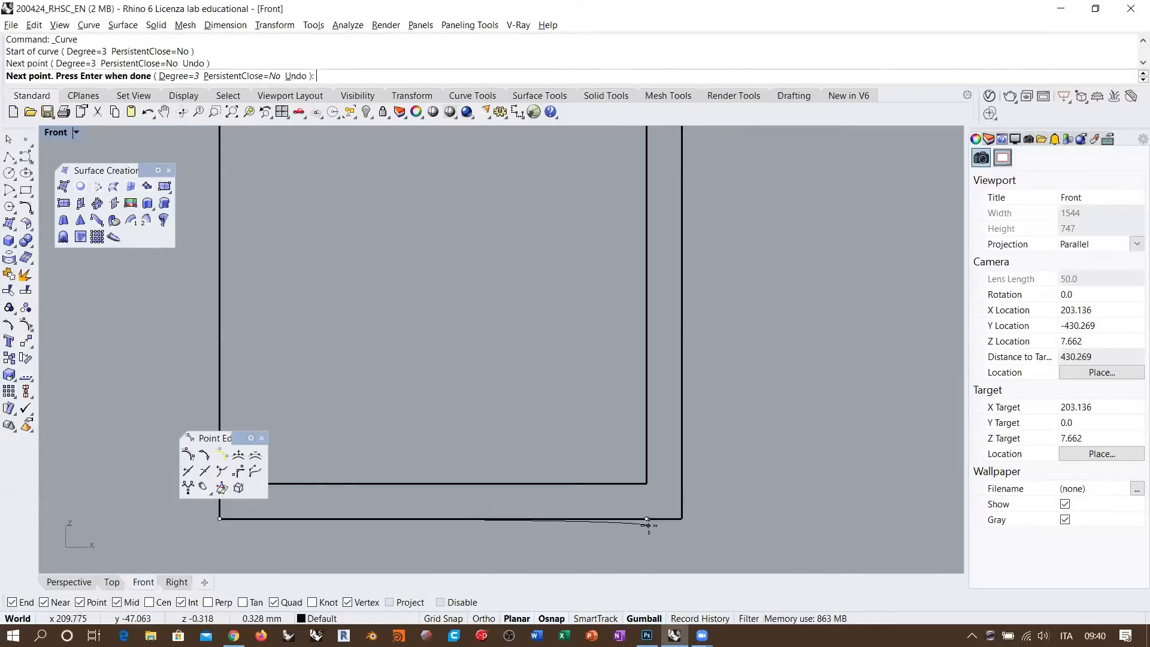
pyautogui.click(682, 518)
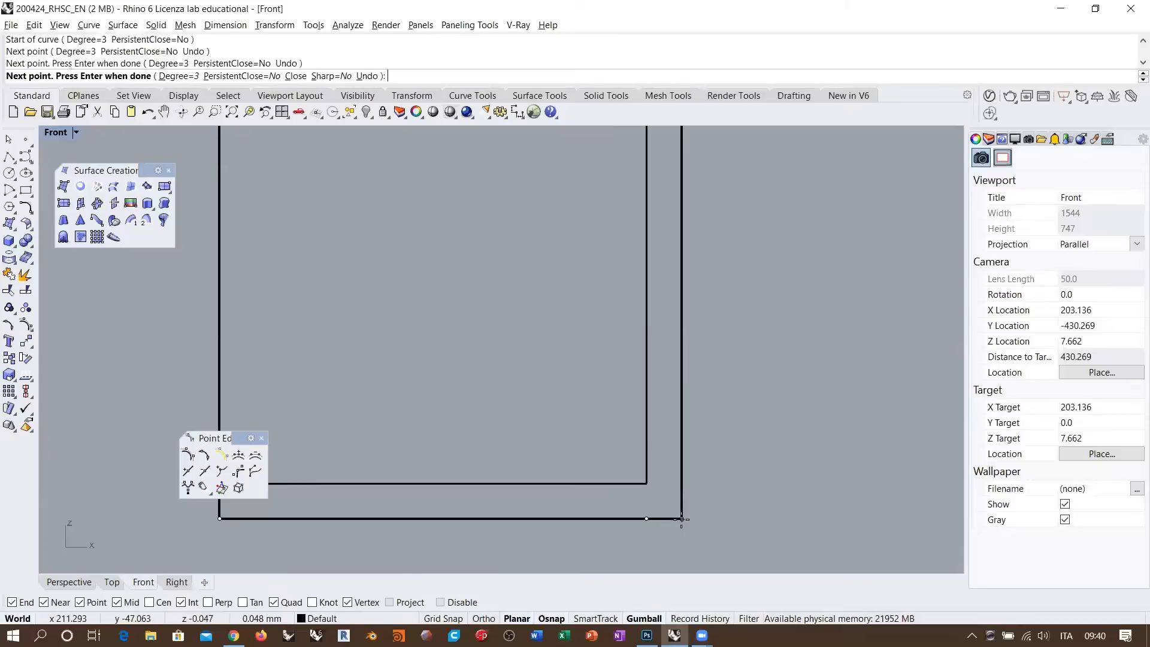
pyautogui.click(680, 482)
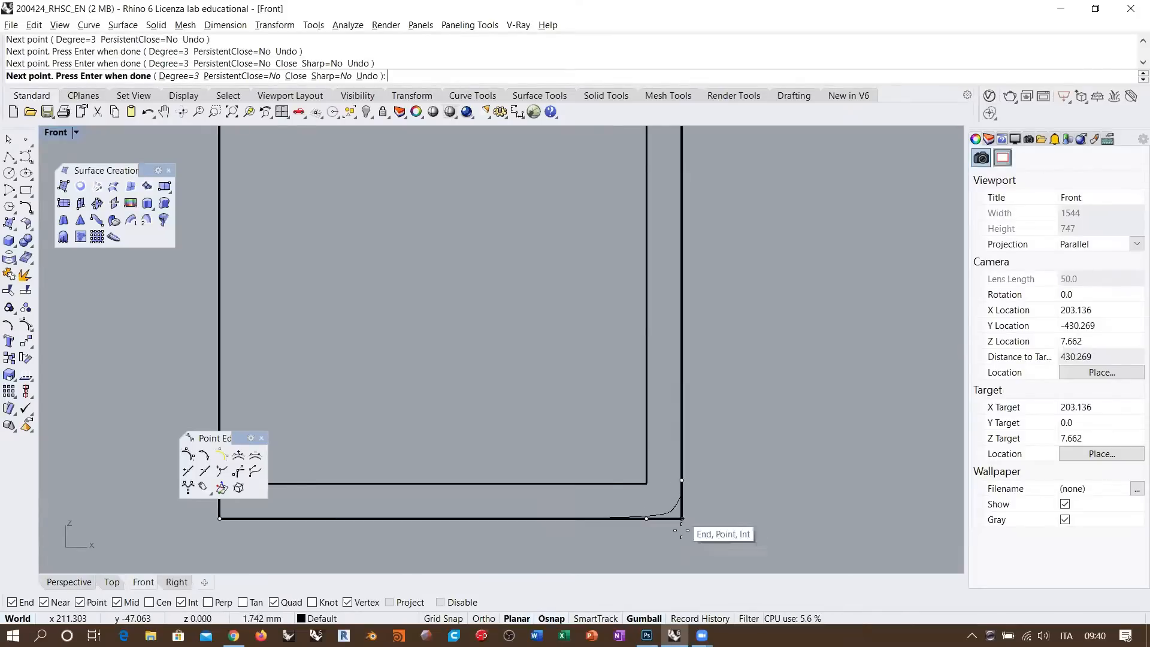
# - Continue the control-point curve up to the rim, placing points around the upper corners of the gap between the outer and inner rectangles
pyautogui.scroll(-5, 672, 524)
pyautogui.scroll(4, 668, 210)
pyautogui.scroll(3, 668, 210)
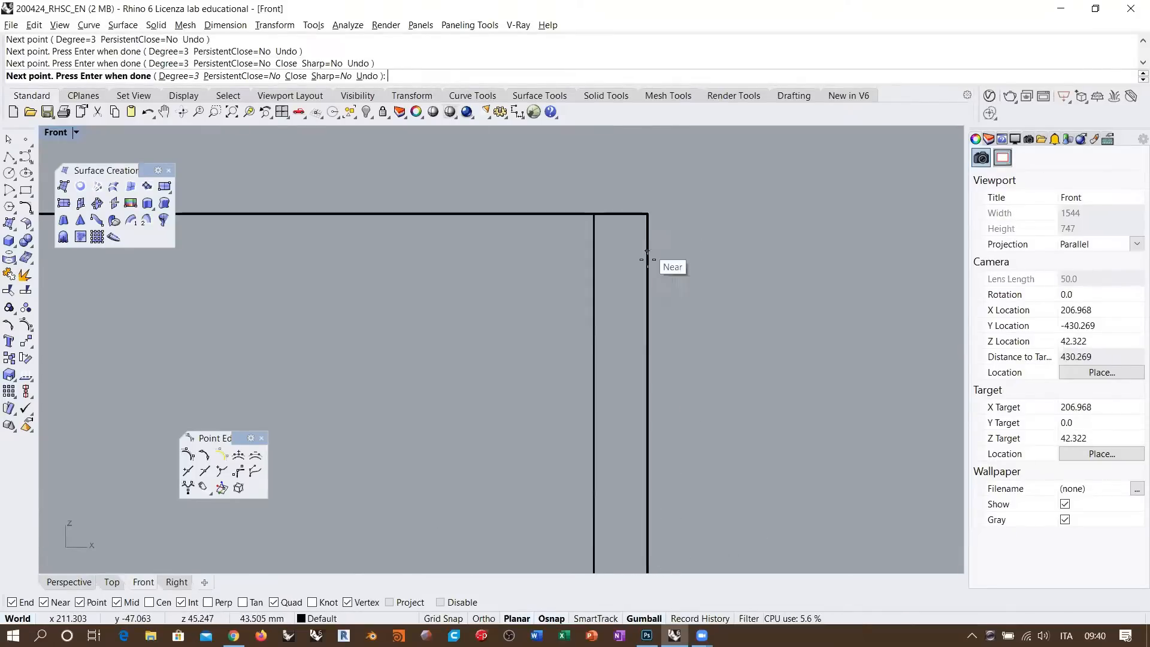
pyautogui.click(659, 230)
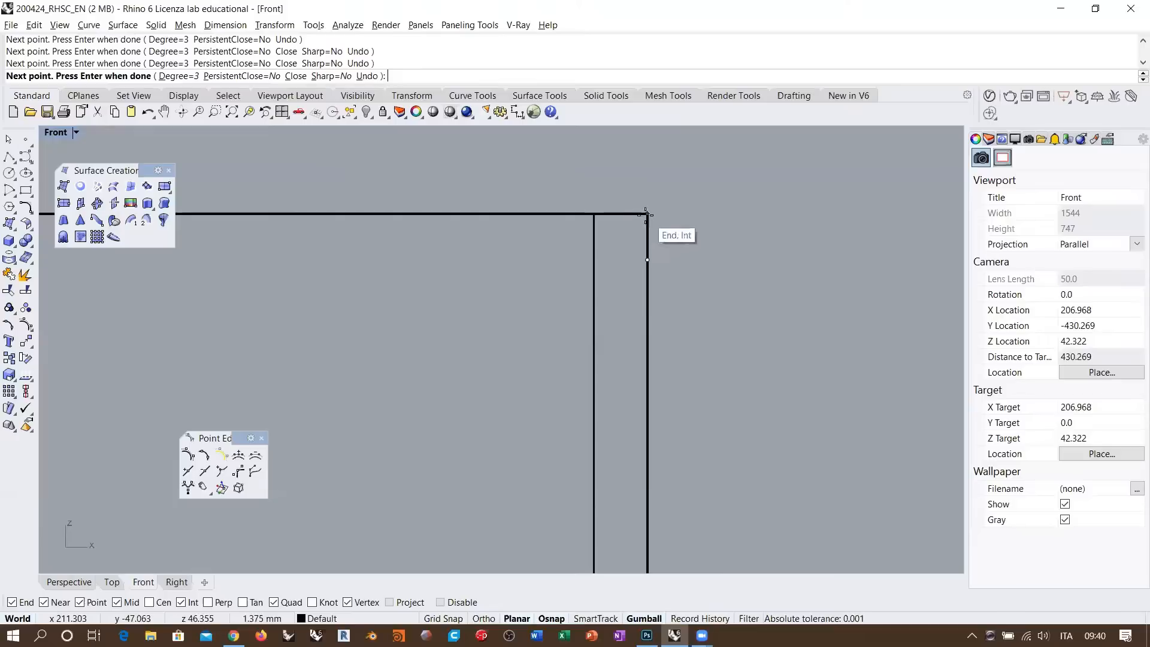
pyautogui.click(647, 215)
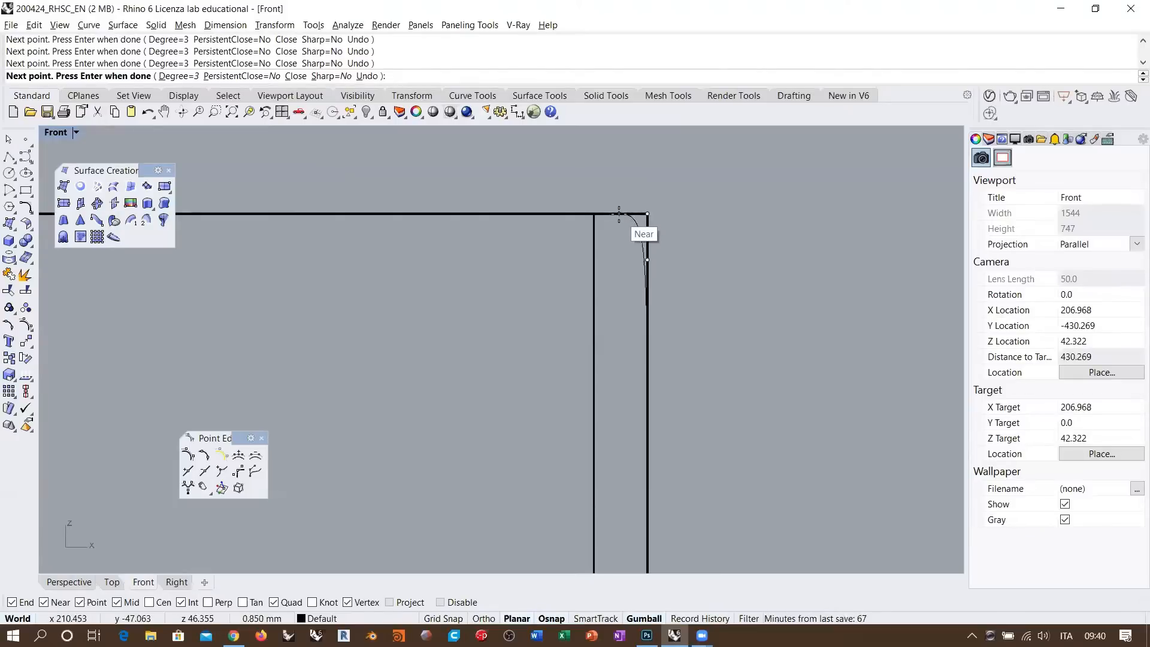
pyautogui.click(620, 214)
pyautogui.click(594, 213)
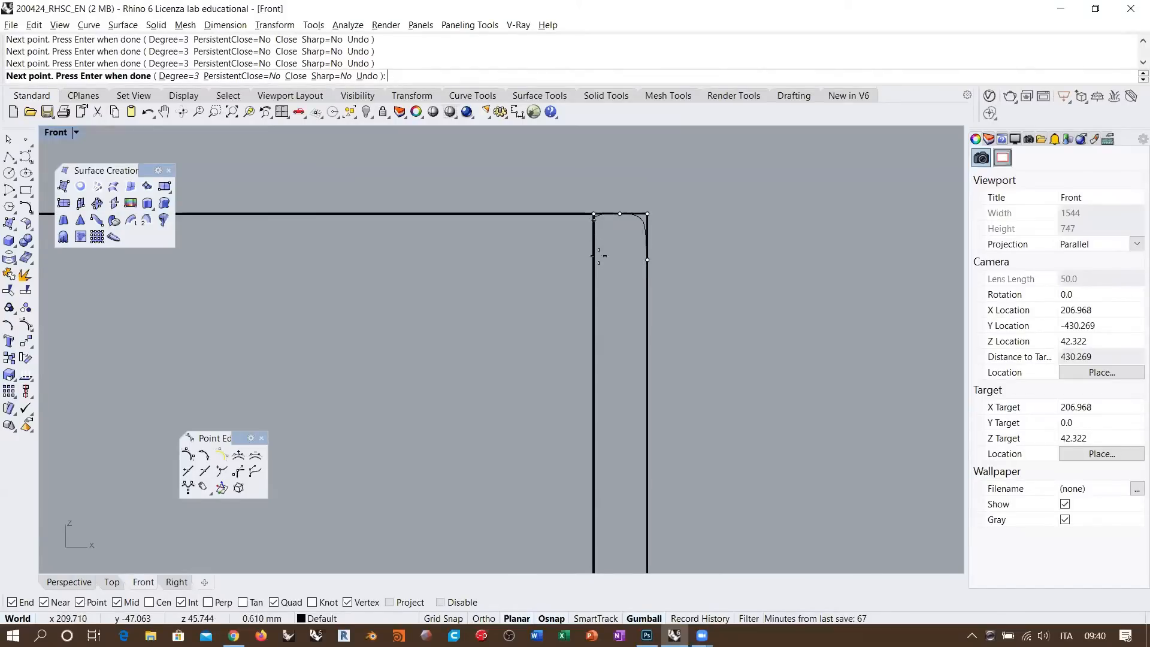
pyautogui.click(594, 257)
# - Place curve points around the inner rectangle's lower-right corner, and finish the curve at its lower-left corner
pyautogui.scroll(-8, 597, 256)
pyautogui.moveTo(616, 321); pyautogui.dragTo(640, 143, button='right')
pyautogui.moveTo(650, 419); pyautogui.dragTo(683, 235, button='right')
pyautogui.scroll(8, 642, 497)
pyautogui.moveTo(648, 504); pyautogui.dragTo(658, 424, button='right')
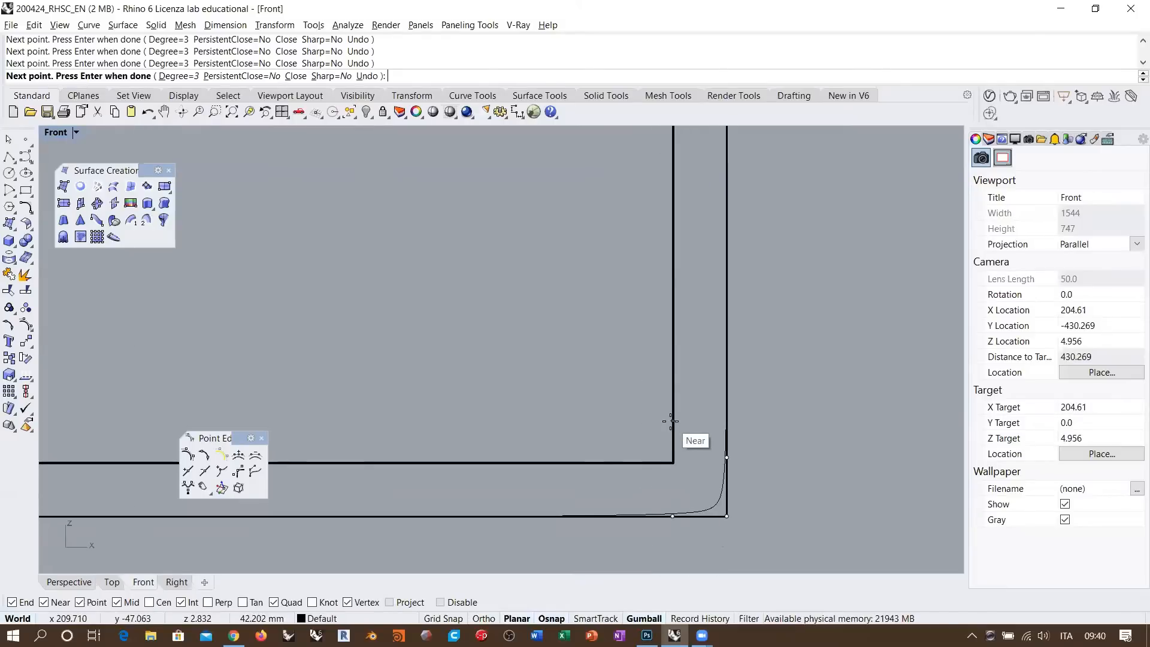
pyautogui.click(671, 421)
pyautogui.click(673, 462)
pyautogui.click(623, 462)
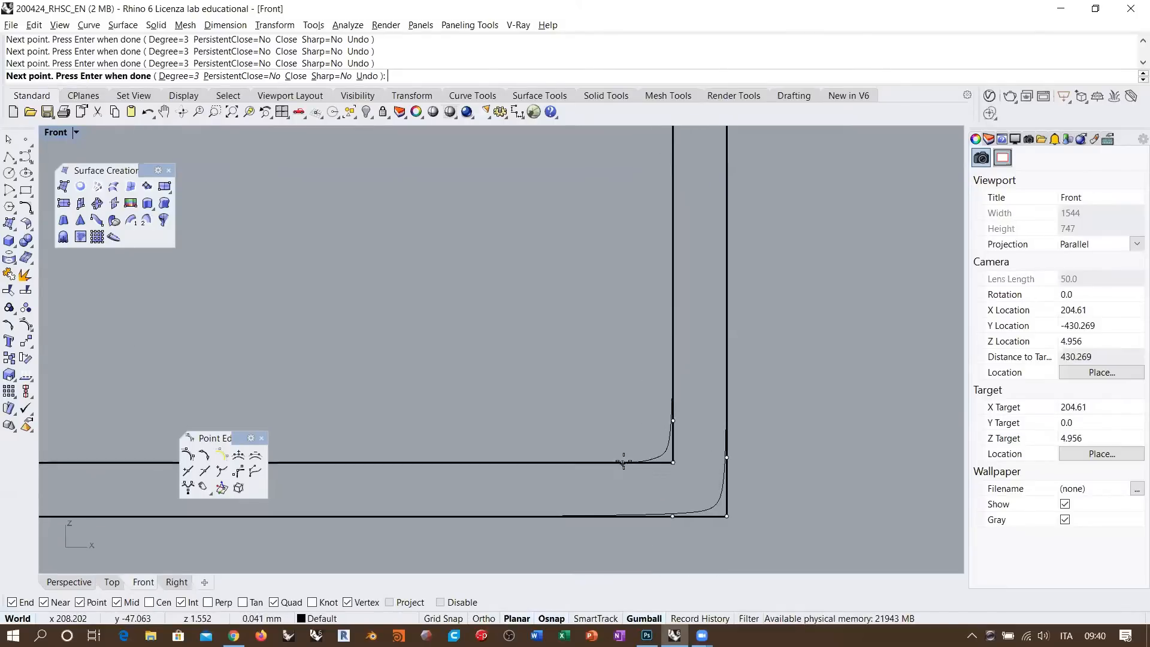
pyautogui.scroll(-10, 624, 462)
pyautogui.keyDown('shift'); pyautogui.moveTo(536, 461); pyautogui.dragTo(556, 461, button='right'); pyautogui.keyUp('shift')
pyautogui.scroll(5, 530, 462)
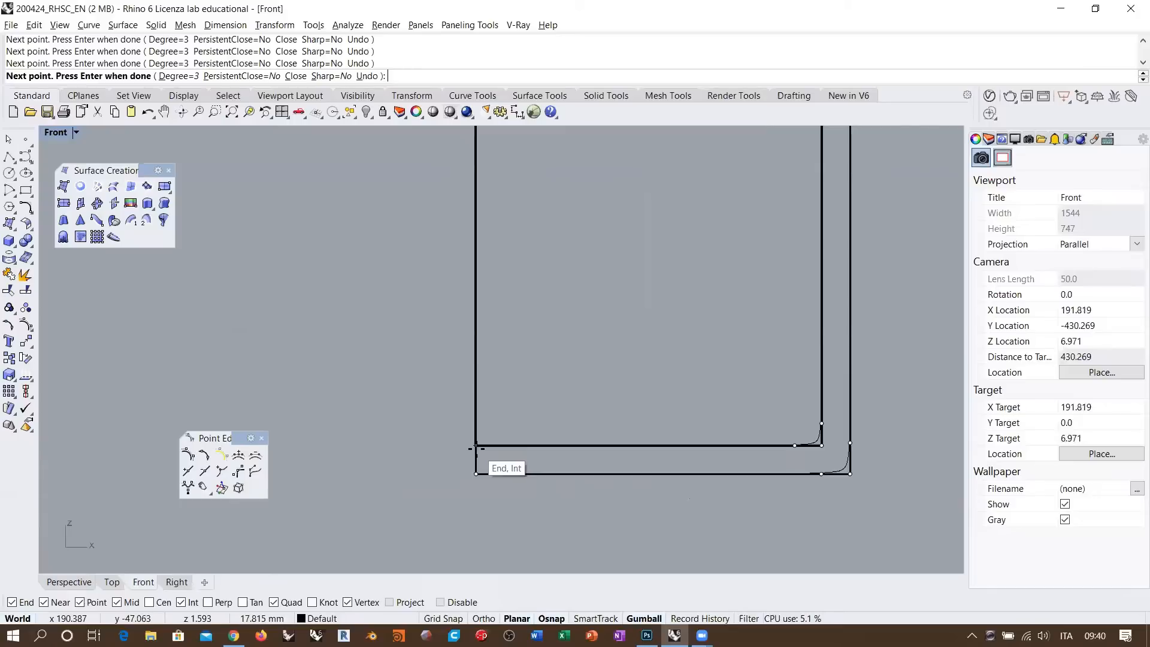
pyautogui.click(476, 446)
pyautogui.press('Return')
# - Select the new profile curve to check its rounded corners, and move the Point Edit toolbar beneath the Surface Creation toolbar
pyautogui.click(842, 453)
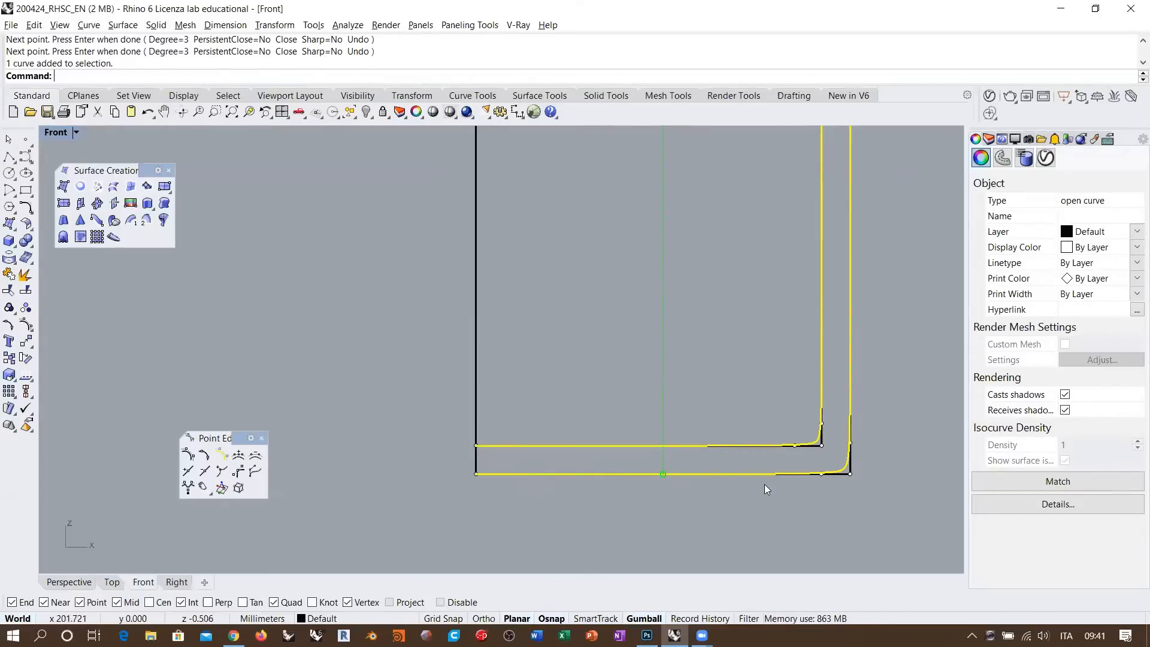
pyautogui.scroll(4, 847, 477)
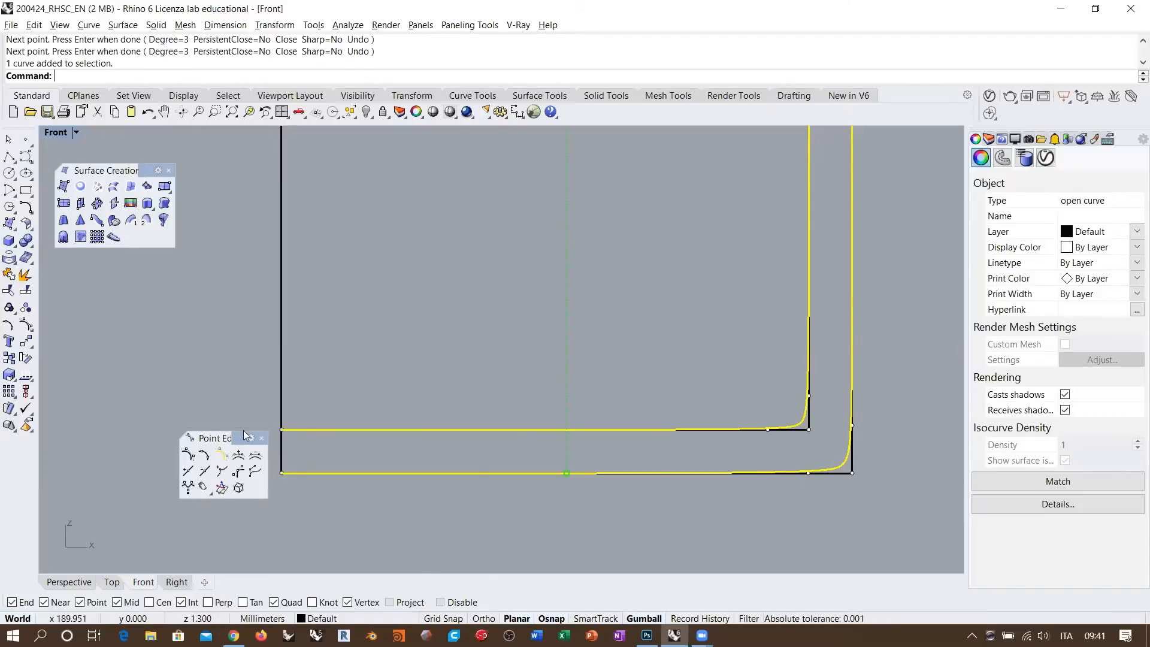
pyautogui.moveTo(221, 418); pyautogui.dragTo(96, 241)
pyautogui.moveTo(345, 490); pyautogui.dragTo(319, 533, button='right')
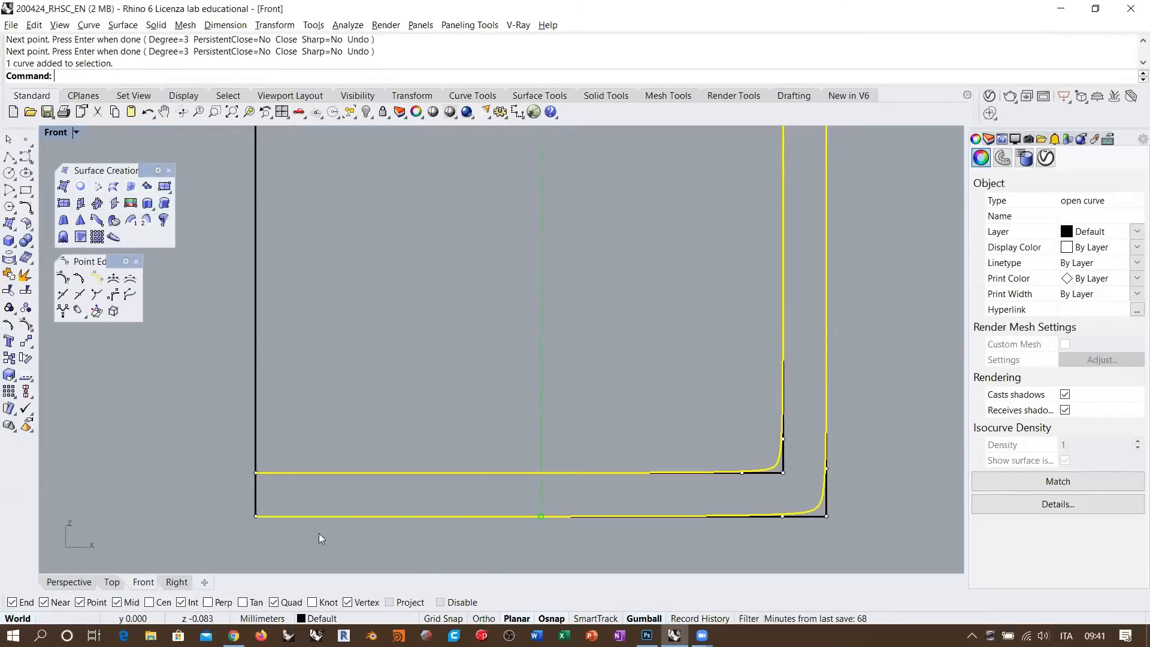
# - In the Perspective view, isolate the selected profile curve by locking the two rectangular construction curves, and clear the selection
pyautogui.click(77, 584)
pyautogui.moveTo(596, 470); pyautogui.dragTo(563, 339, button='right')
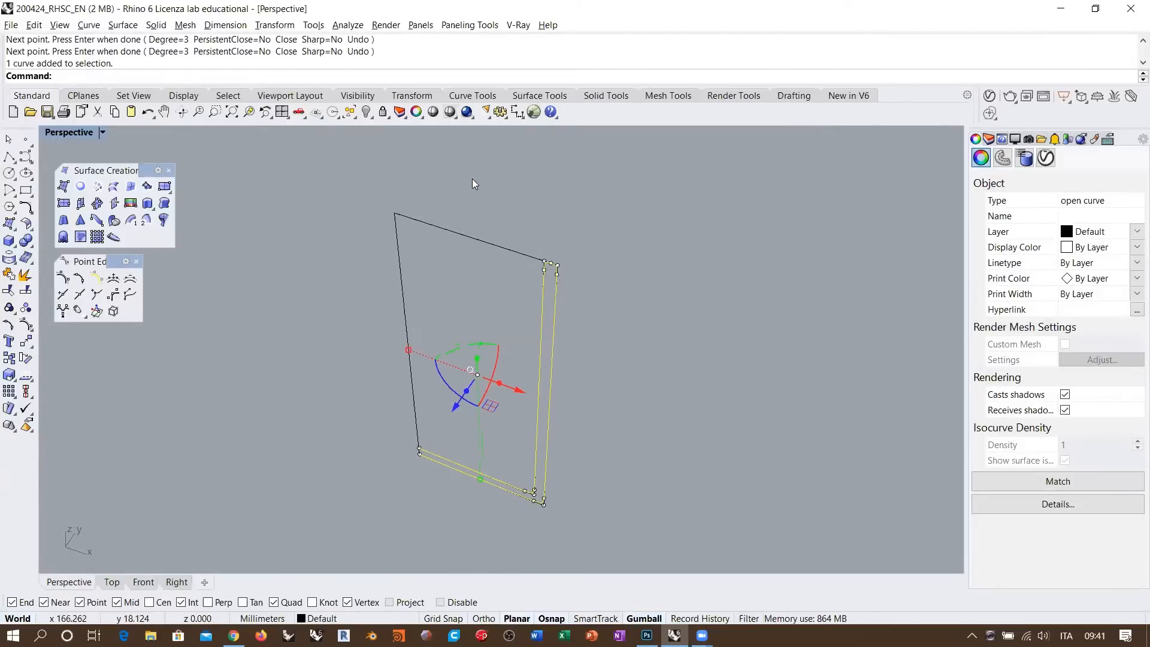
pyautogui.middleClick(409, 177)
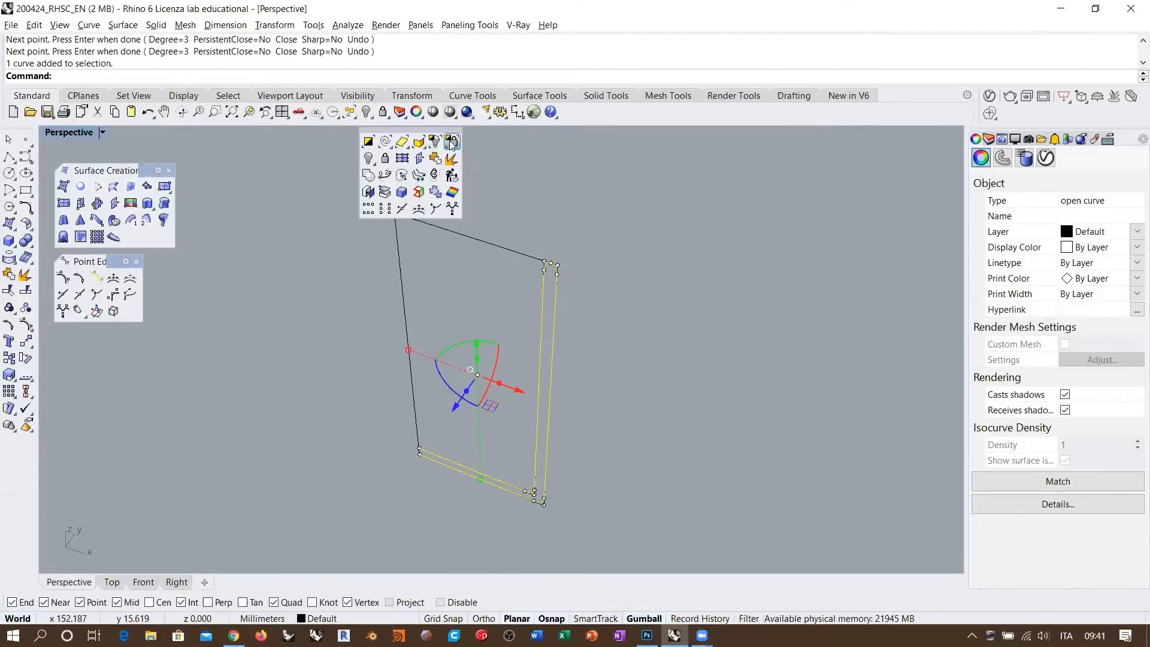
pyautogui.click(446, 144)
pyautogui.press('Escape')
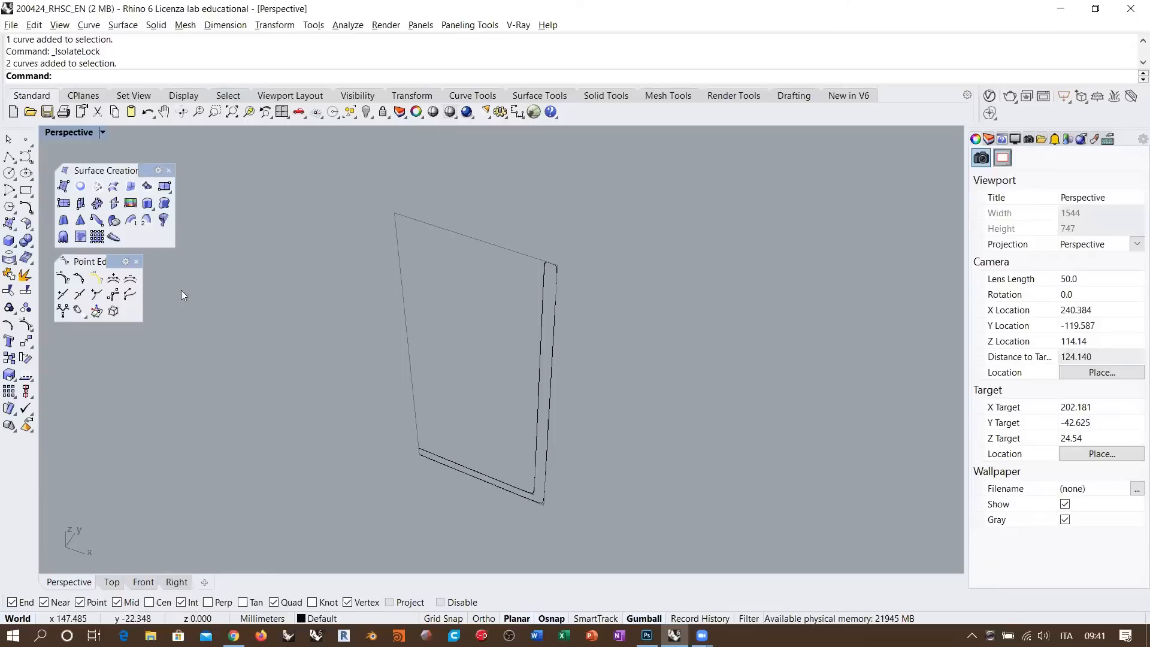
# - Revolve the profile curve 360 degrees around the left vertical edge of the locked rectangles to create a thin-walled cup
pyautogui.click(163, 221)
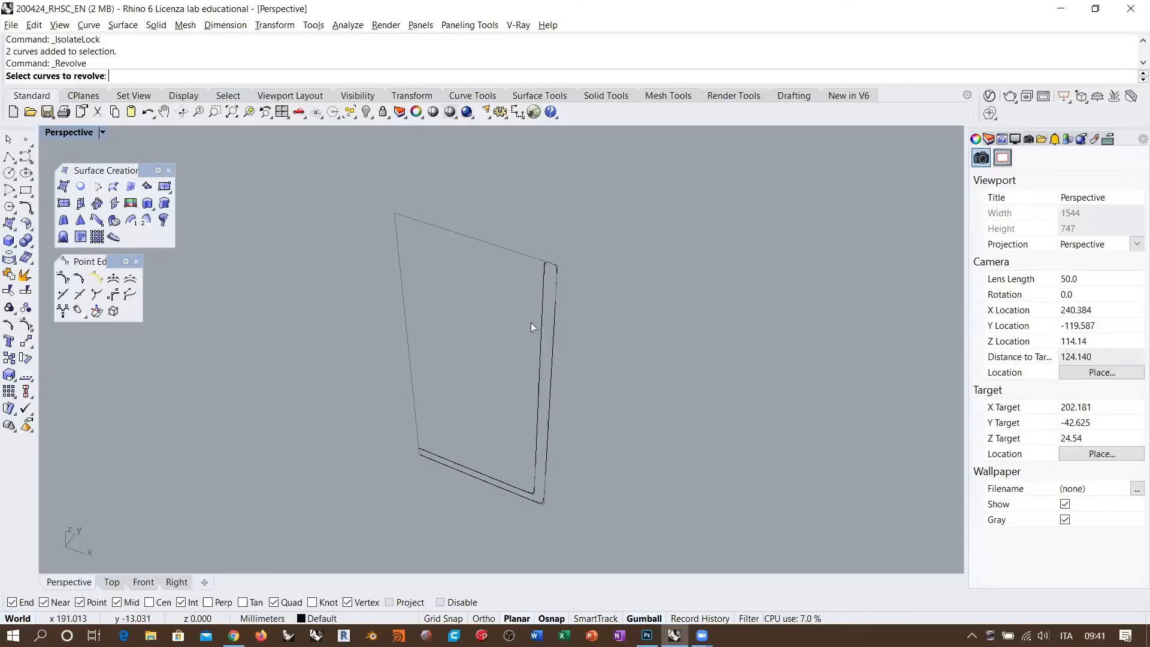
pyautogui.click(555, 333)
pyautogui.press('Return')
pyautogui.click(413, 394)
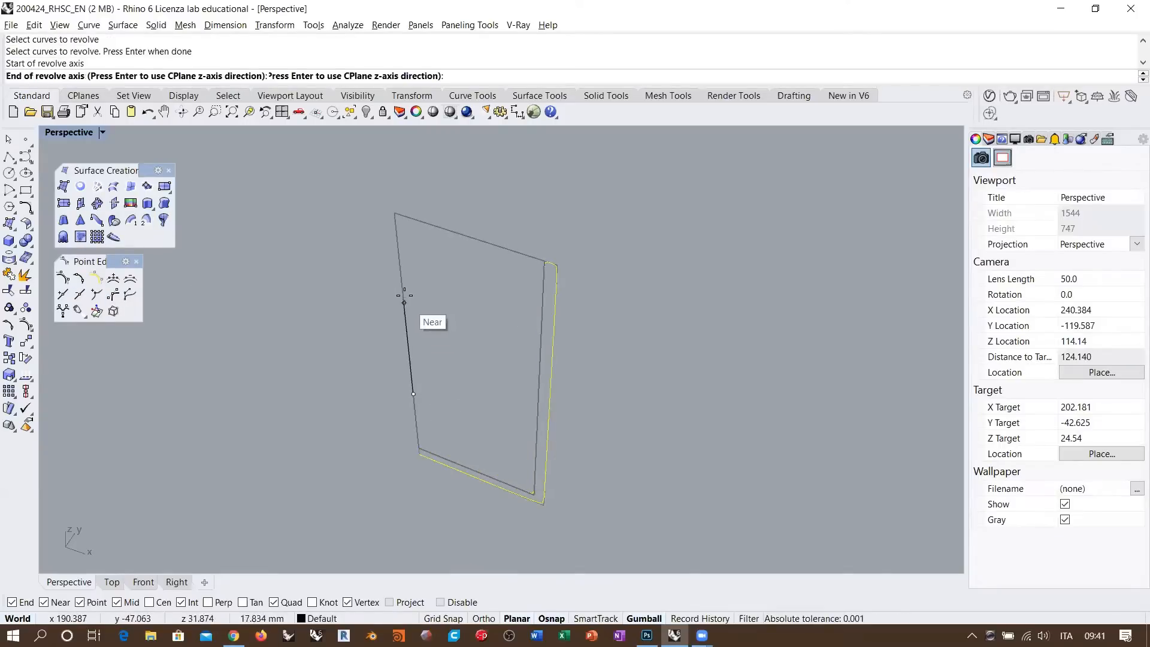
pyautogui.click(403, 295)
pyautogui.press('Return')
pyautogui.press('Return')
pyautogui.press('Return')
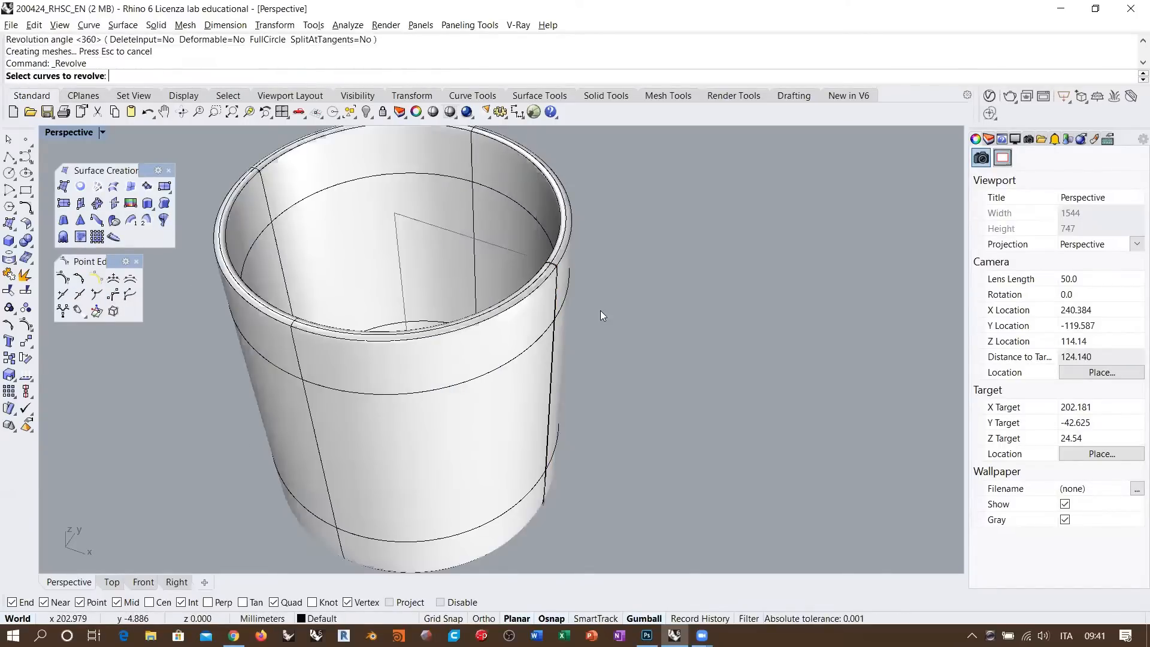
pyautogui.press('Return')
# - Examine the revolved cup's rounded rim, walls and base from several sides
pyautogui.moveTo(538, 307); pyautogui.dragTo(545, 327, button='right')
pyautogui.click(551, 328)
pyautogui.click(765, 321)
pyautogui.moveTo(563, 236); pyautogui.dragTo(488, 336, button='right')
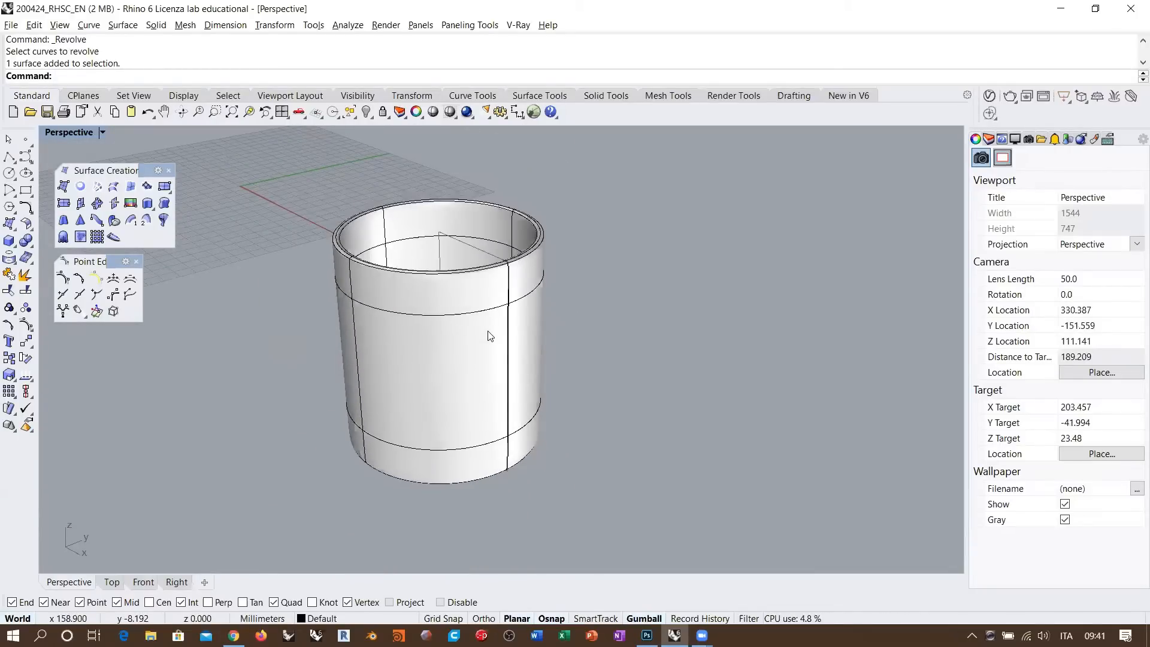
pyautogui.moveTo(485, 296); pyautogui.dragTo(527, 261, button='right')
pyautogui.scroll(4, 527, 261)
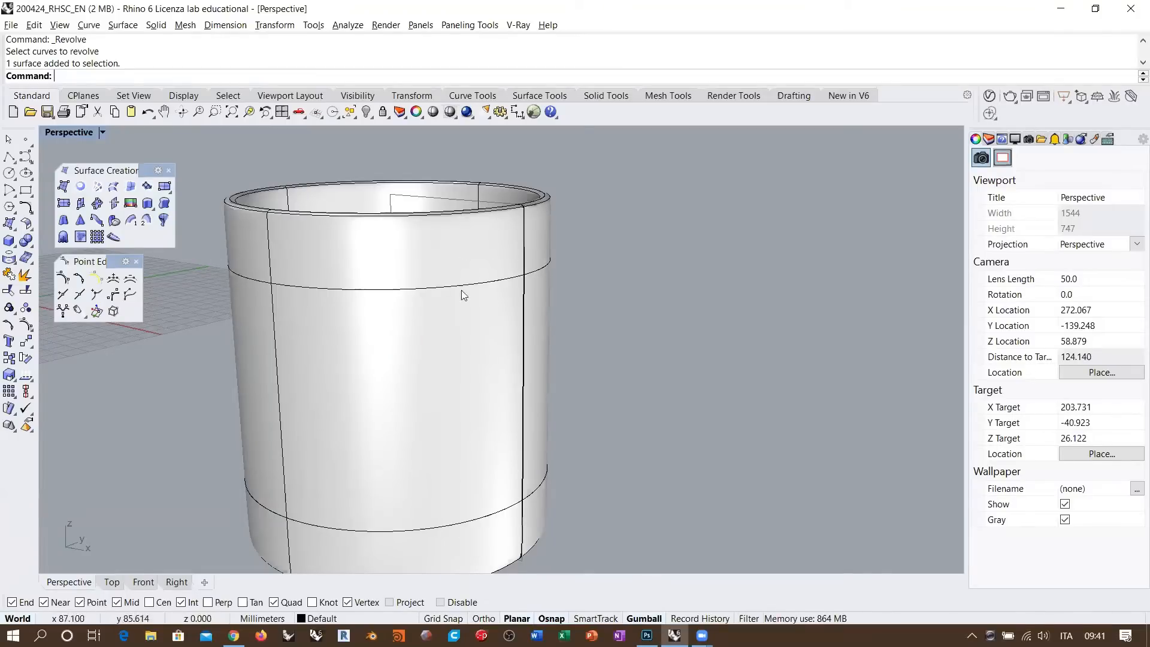
pyautogui.moveTo(435, 383); pyautogui.dragTo(565, 308, button='right')
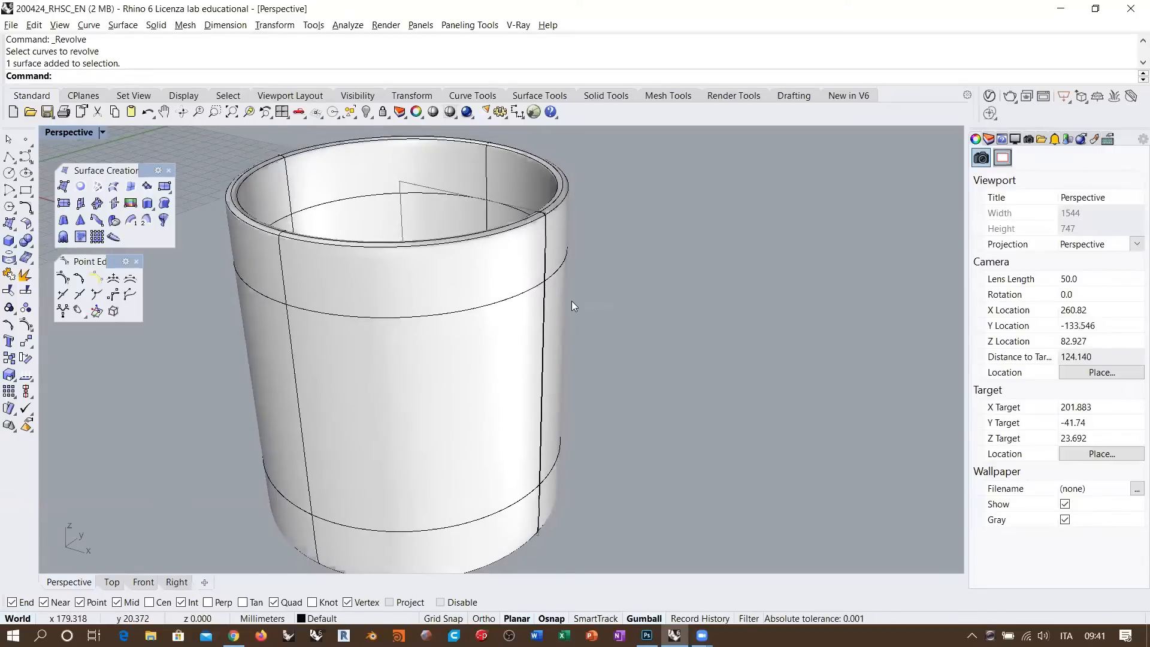
# - Move the revolved cup along the X axis until it stands clear of its profile curve, and deselect it
pyautogui.click(410, 333)
pyautogui.scroll(-5, 419, 342)
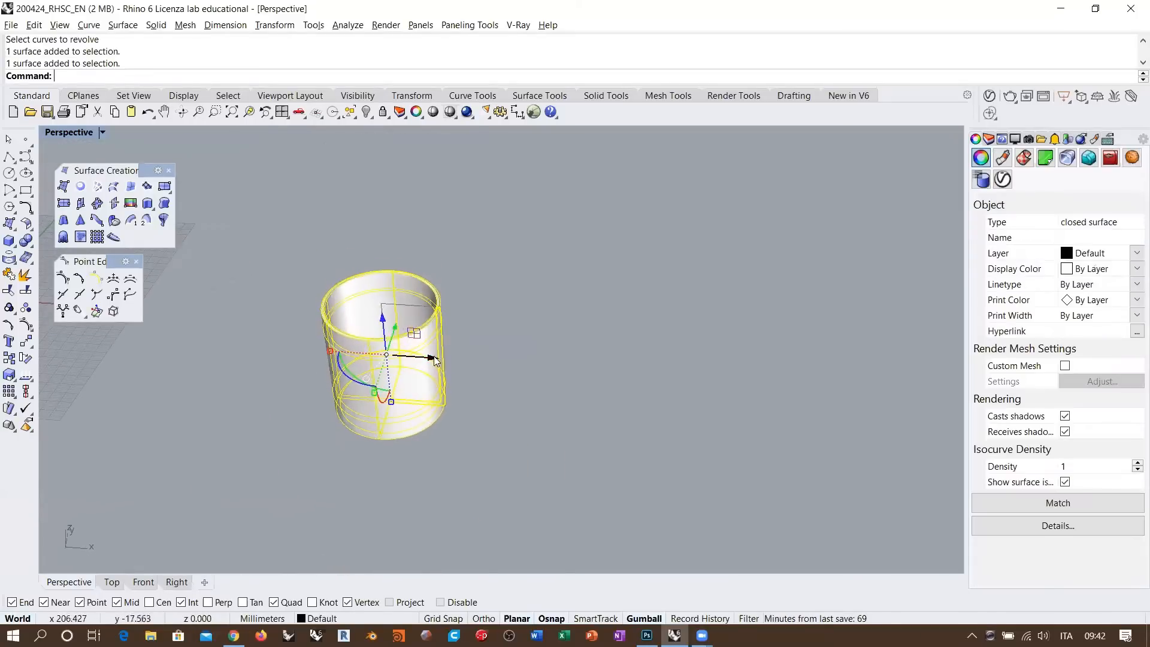
pyautogui.moveTo(435, 360); pyautogui.dragTo(587, 361)
pyautogui.press('Escape')
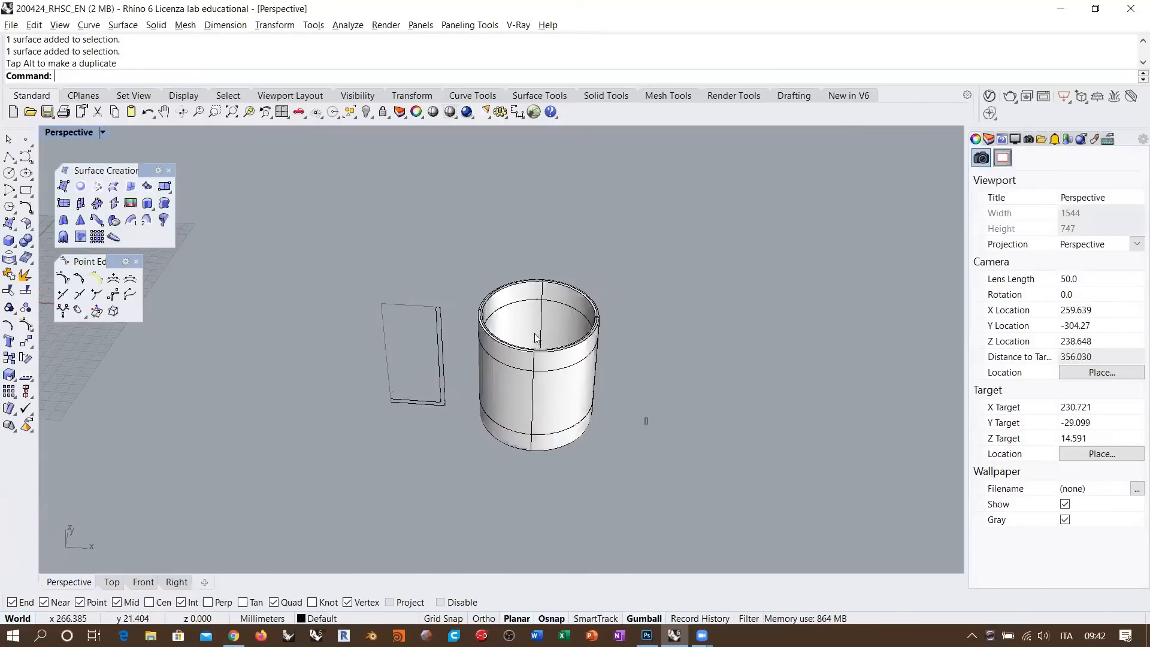
# - Duplicate the cup's profile curve along the negative X axis, clear of the original, and deselect the copy
pyautogui.scroll(5, 434, 331)
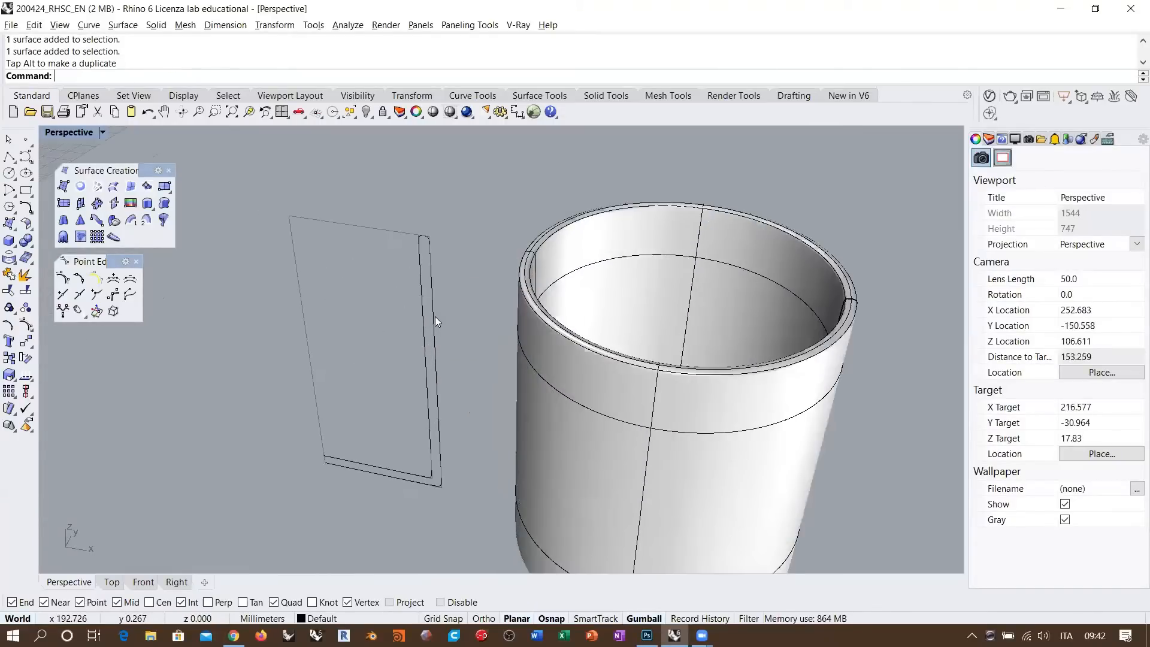
pyautogui.click(435, 317)
pyautogui.keyDown('shift'); pyautogui.moveTo(466, 303); pyautogui.dragTo(461, 330, button='right'); pyautogui.keyUp('shift')
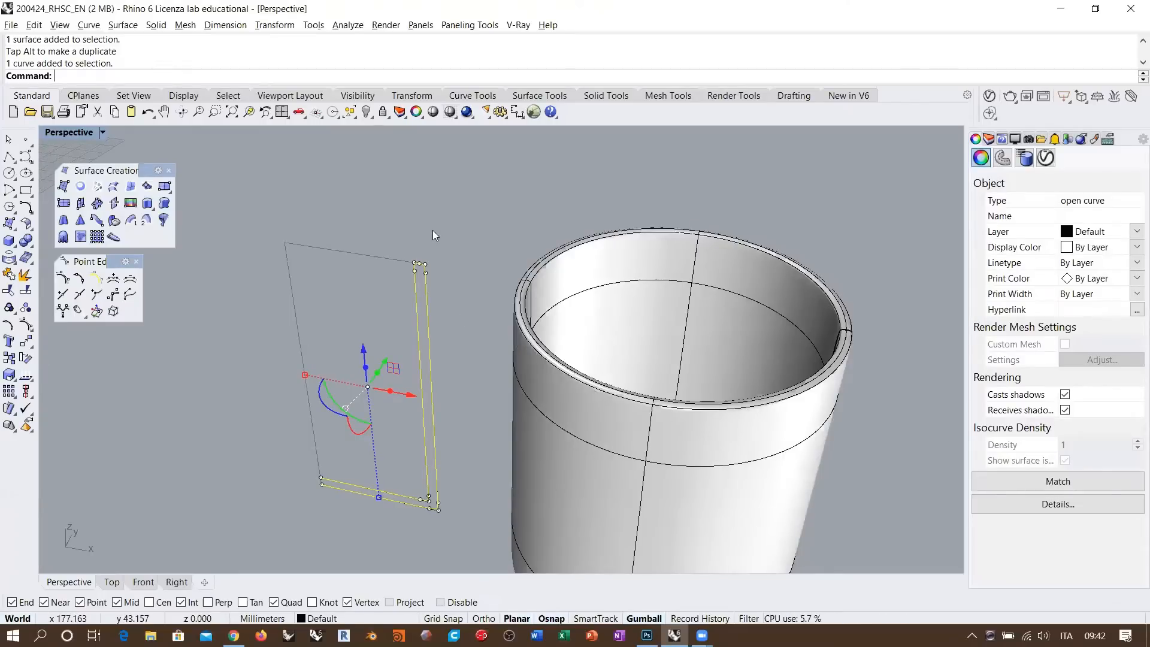
pyautogui.scroll(-4, 491, 257)
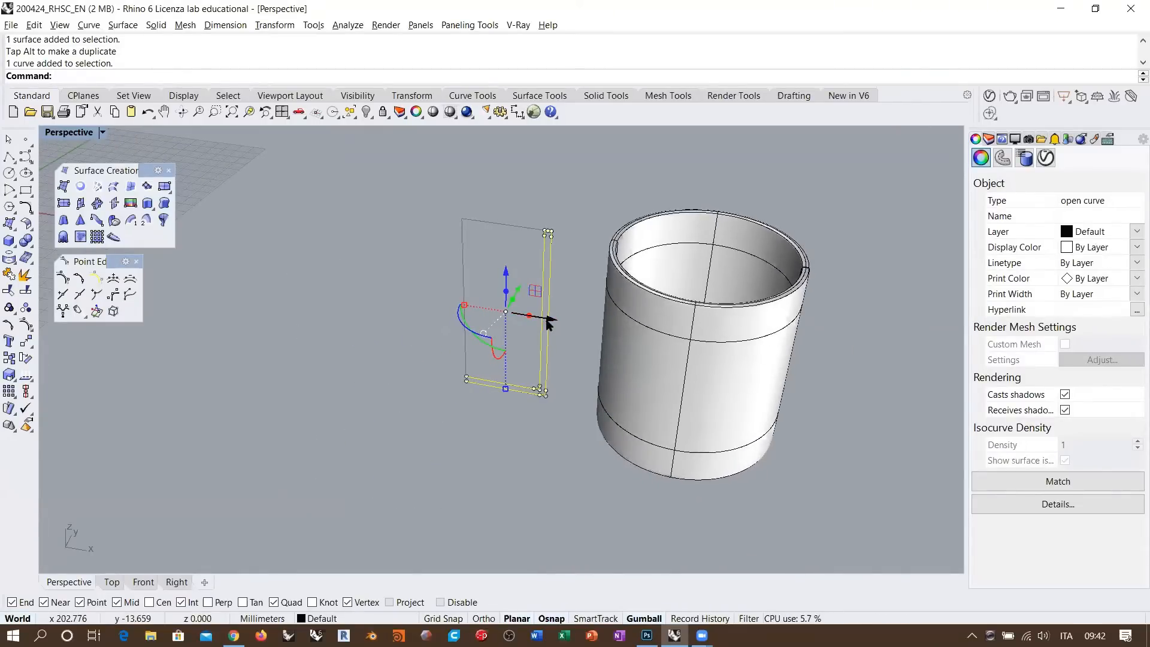
pyautogui.keyDown('alt'); pyautogui.moveTo(545, 320); pyautogui.dragTo(416, 296); pyautogui.keyUp('alt')
pyautogui.click(445, 437)
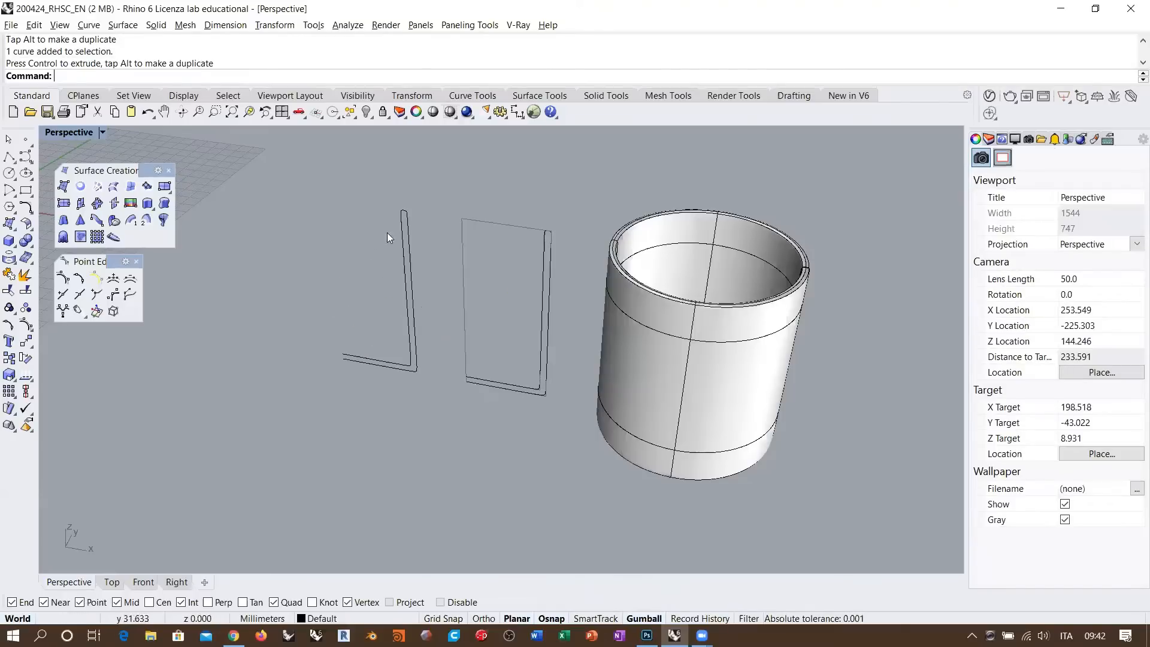
# - Insert four control points close together along the upper part of the original profile curve's outer wall line
pyautogui.scroll(5, 538, 262)
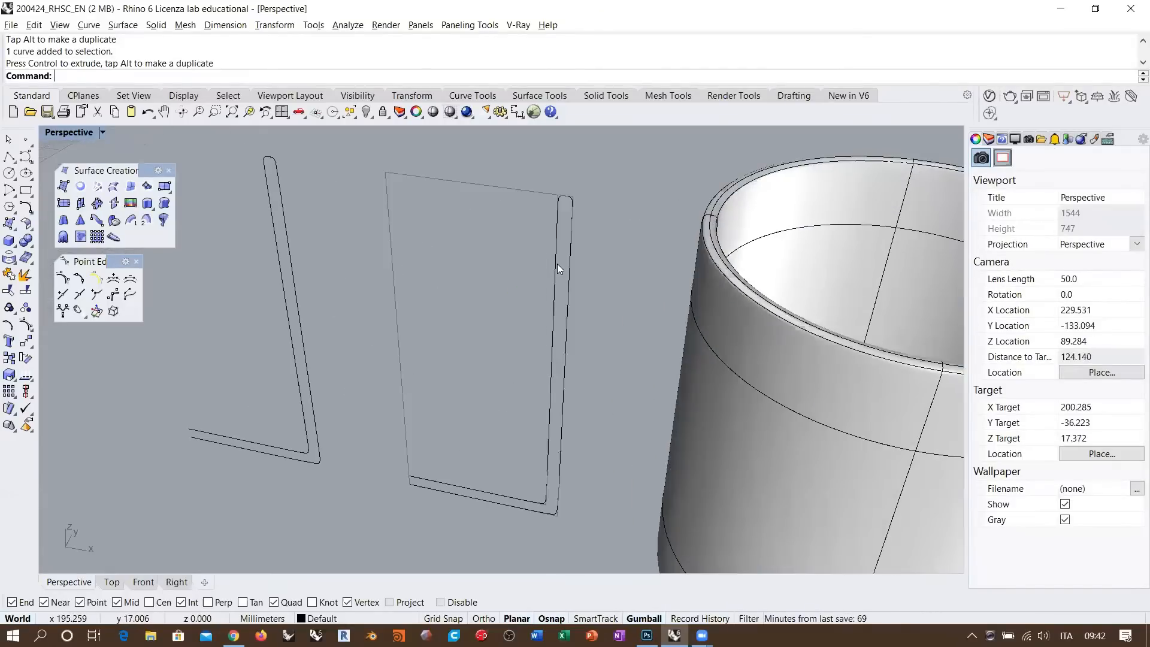
pyautogui.click(558, 269)
pyautogui.scroll(5, 558, 269)
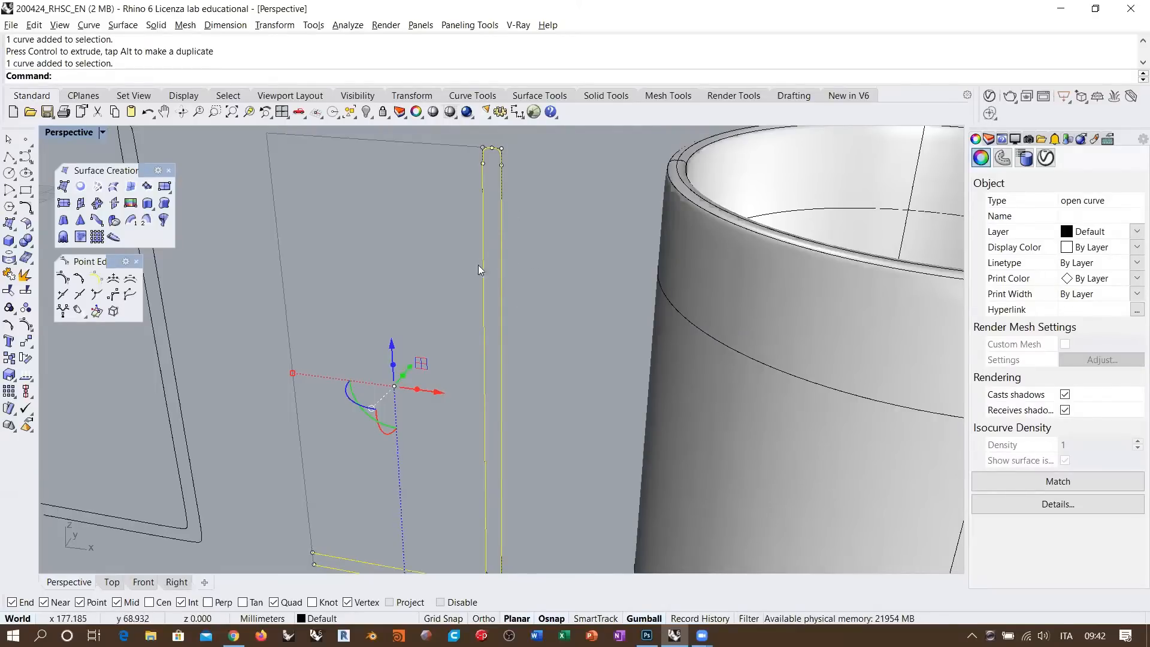
pyautogui.scroll(3, 482, 240)
pyautogui.scroll(-2, 479, 229)
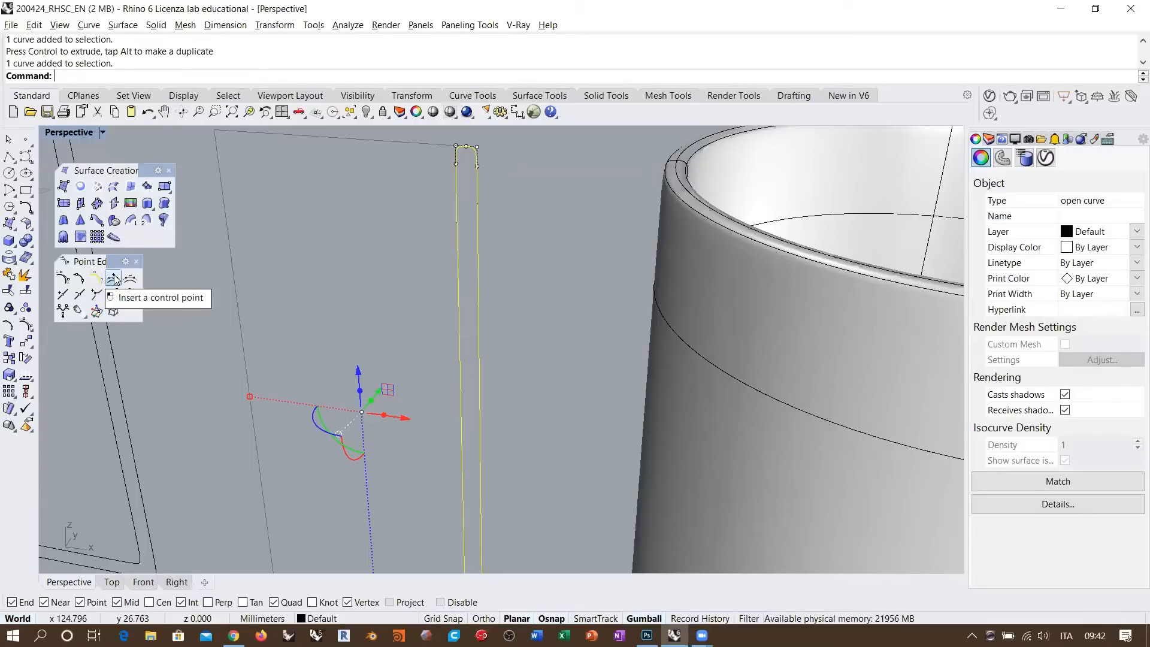
pyautogui.scroll(-5, 461, 179)
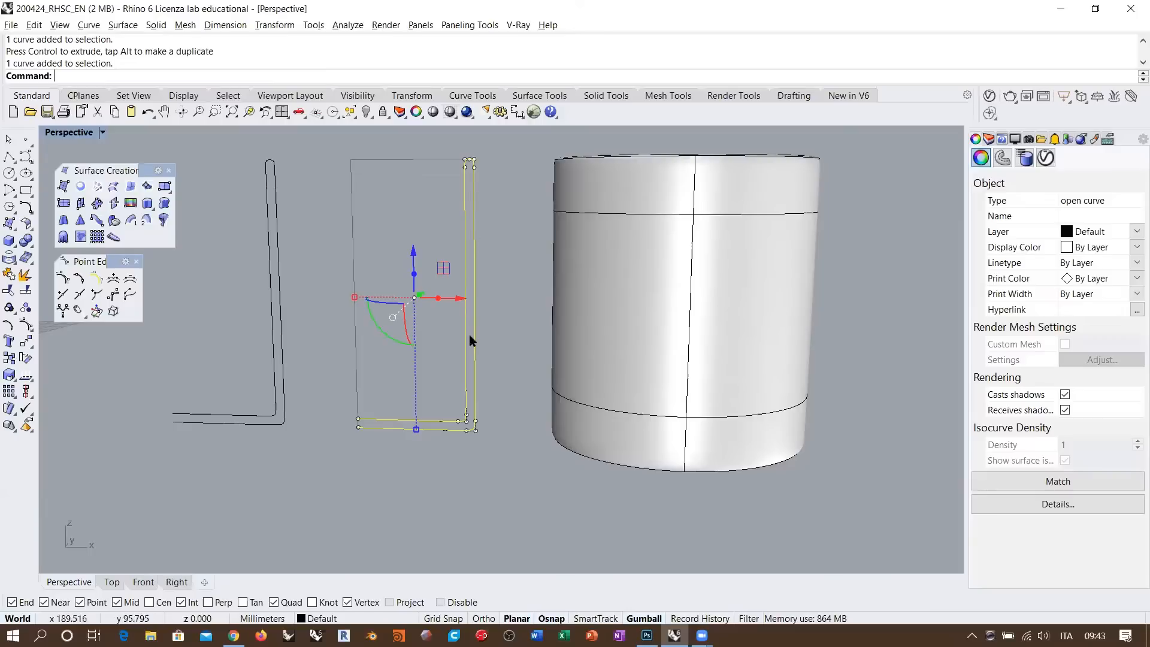
pyautogui.scroll(5, 476, 202)
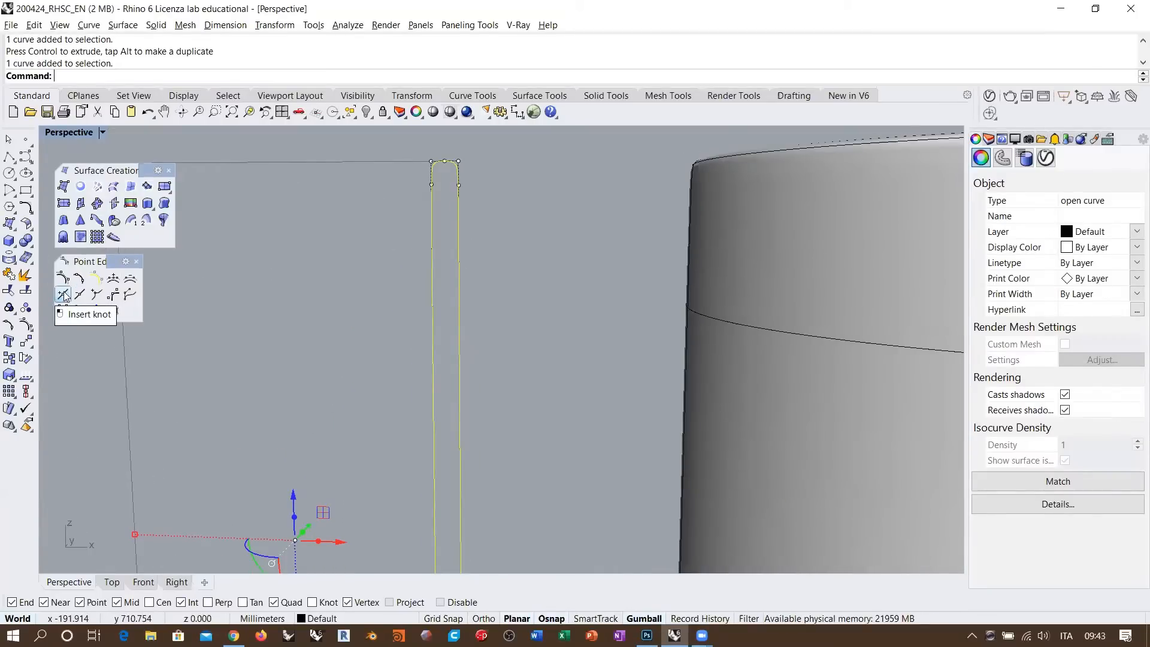
pyautogui.click(113, 280)
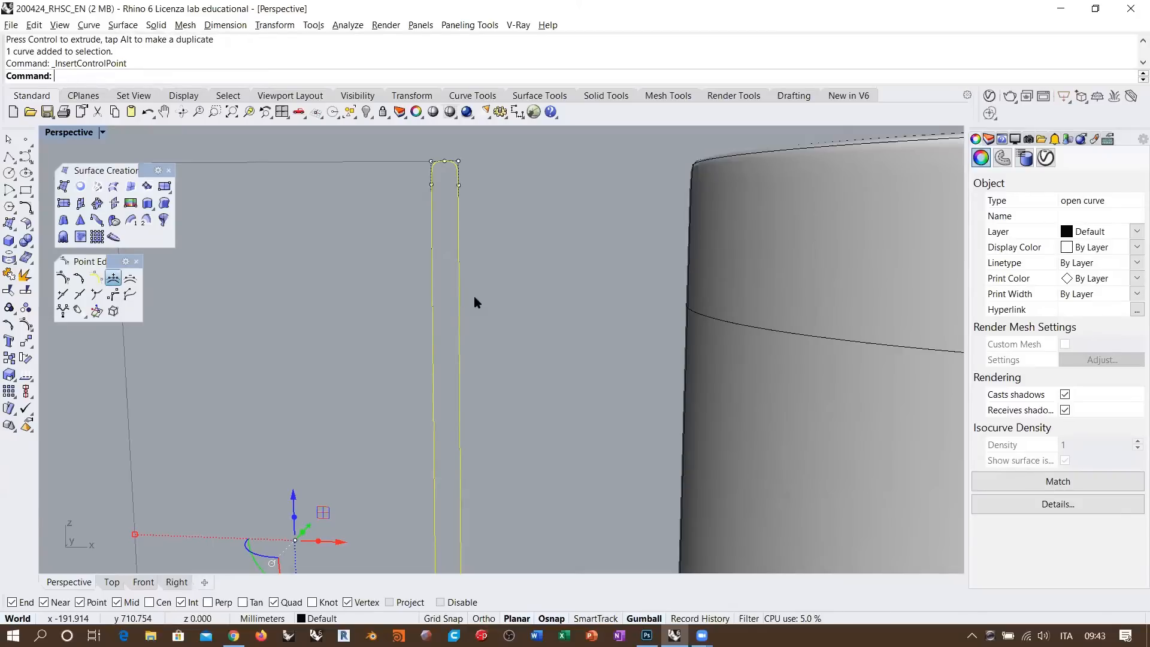
pyautogui.keyDown('shift'); pyautogui.moveTo(413, 262); pyautogui.dragTo(408, 267, button='right'); pyautogui.keyUp('shift')
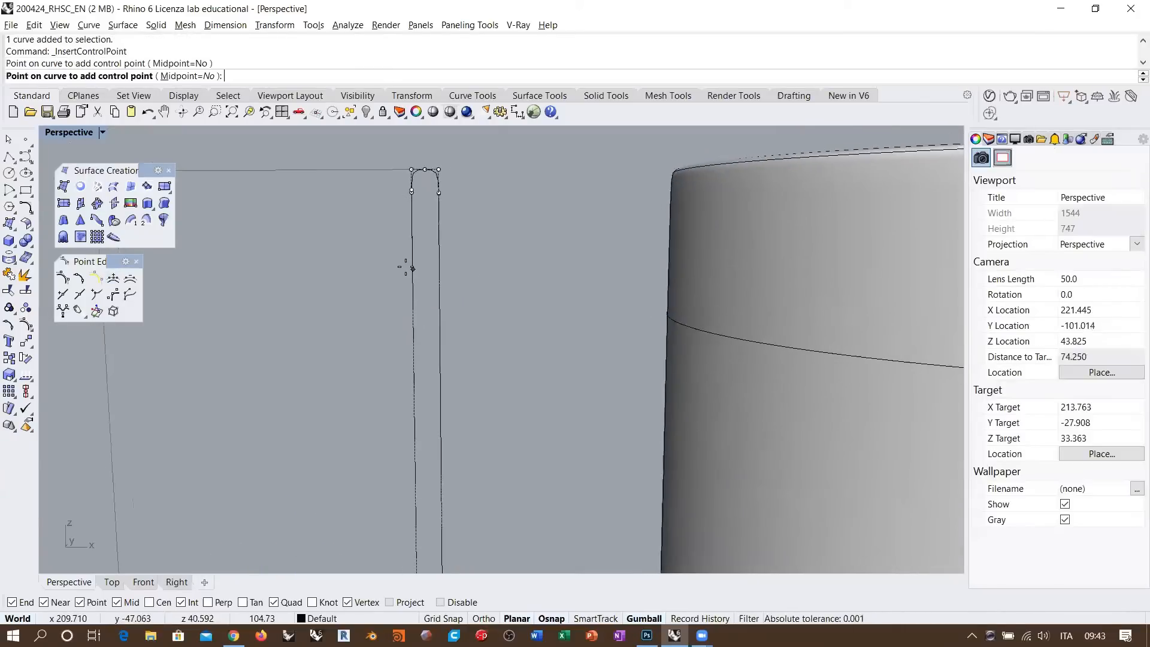
pyautogui.click(440, 312)
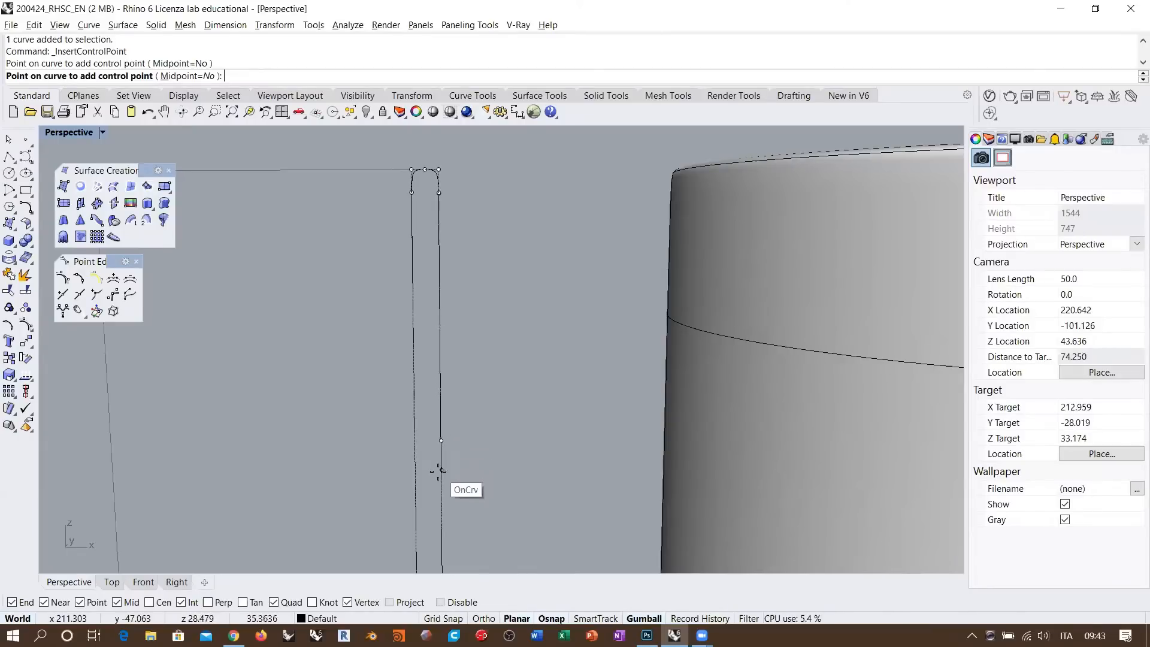
pyautogui.click(430, 350)
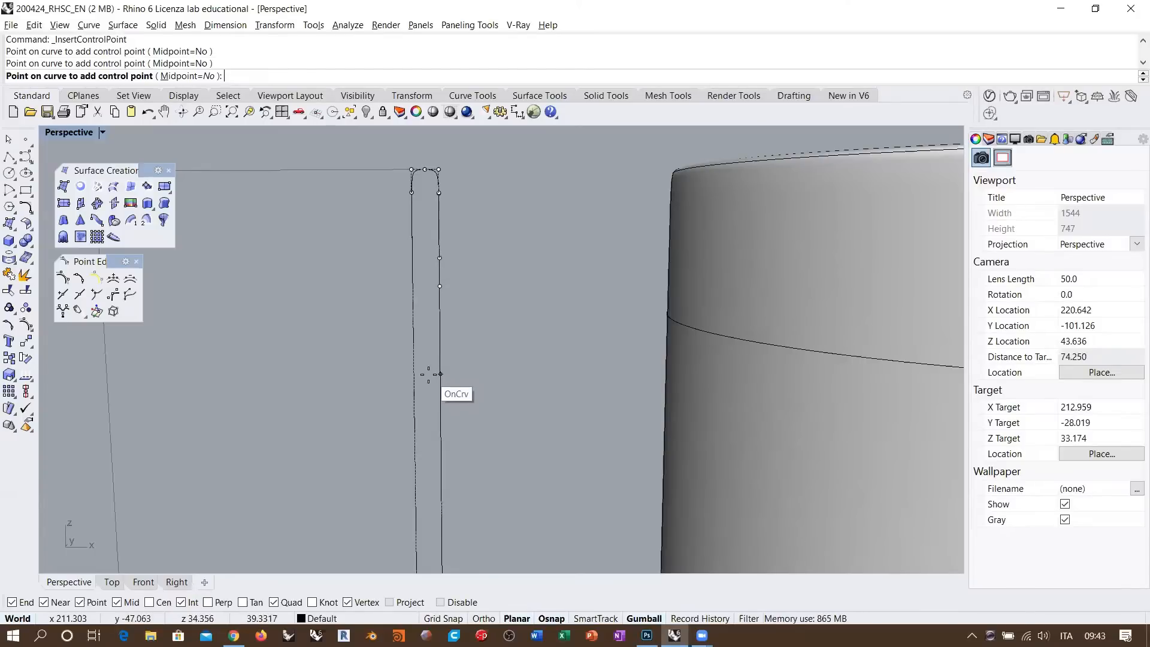
pyautogui.click(429, 379)
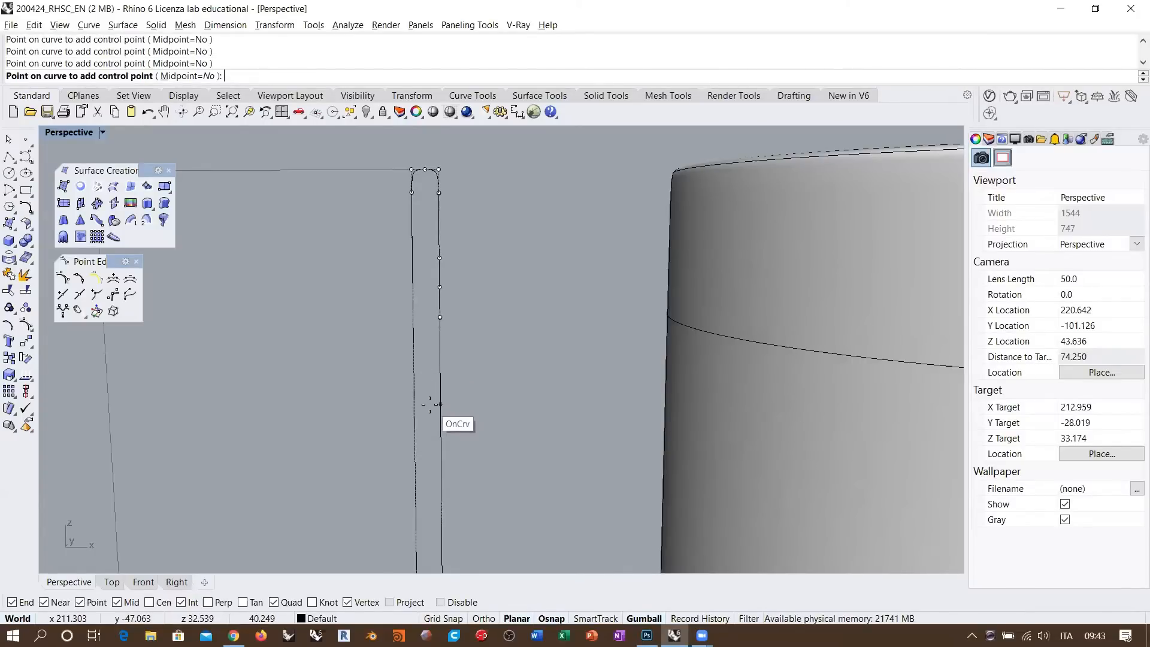
pyautogui.click(430, 410)
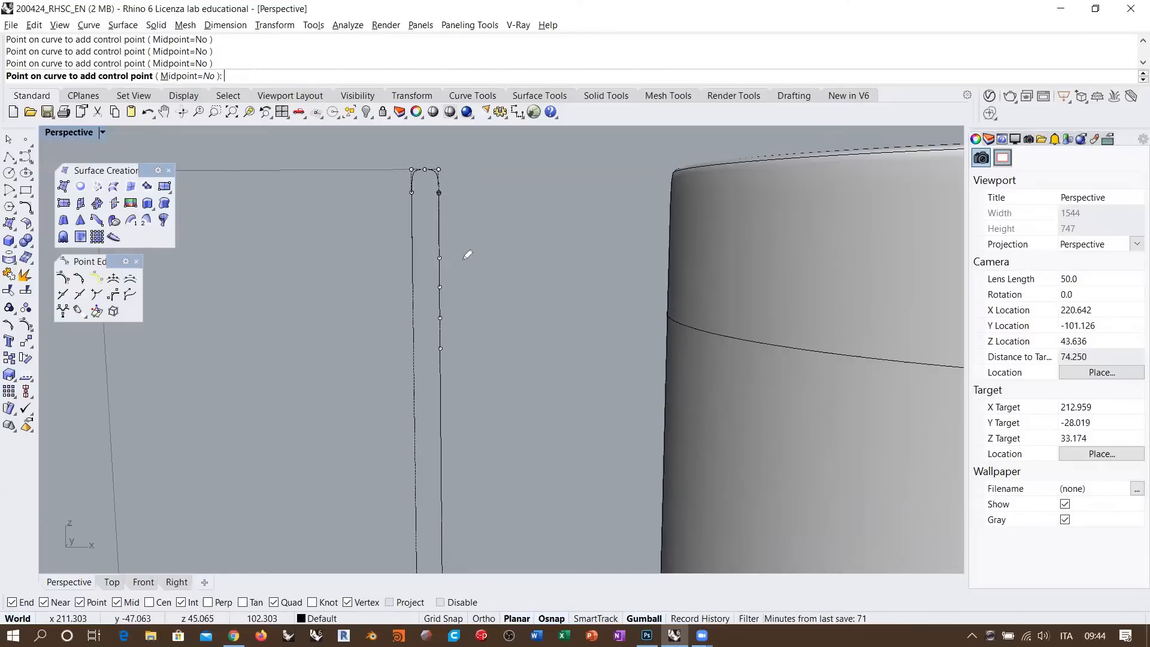
pyautogui.moveTo(463, 258); pyautogui.dragTo(476, 324)
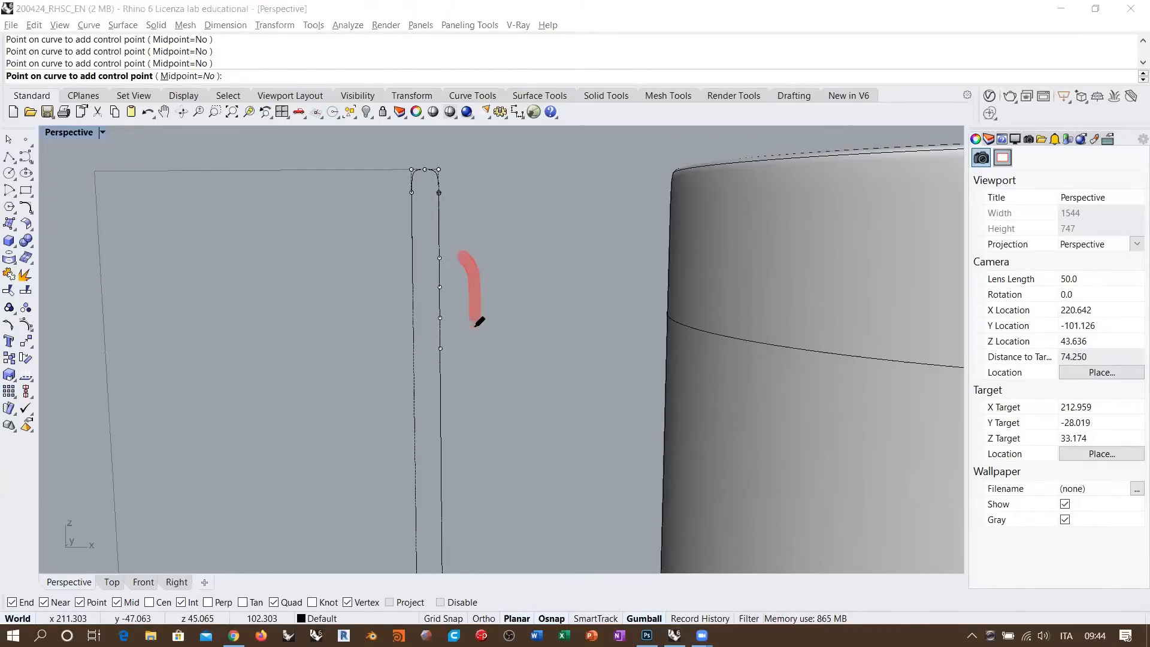
pyautogui.click(490, 280)
pyautogui.click(490, 295)
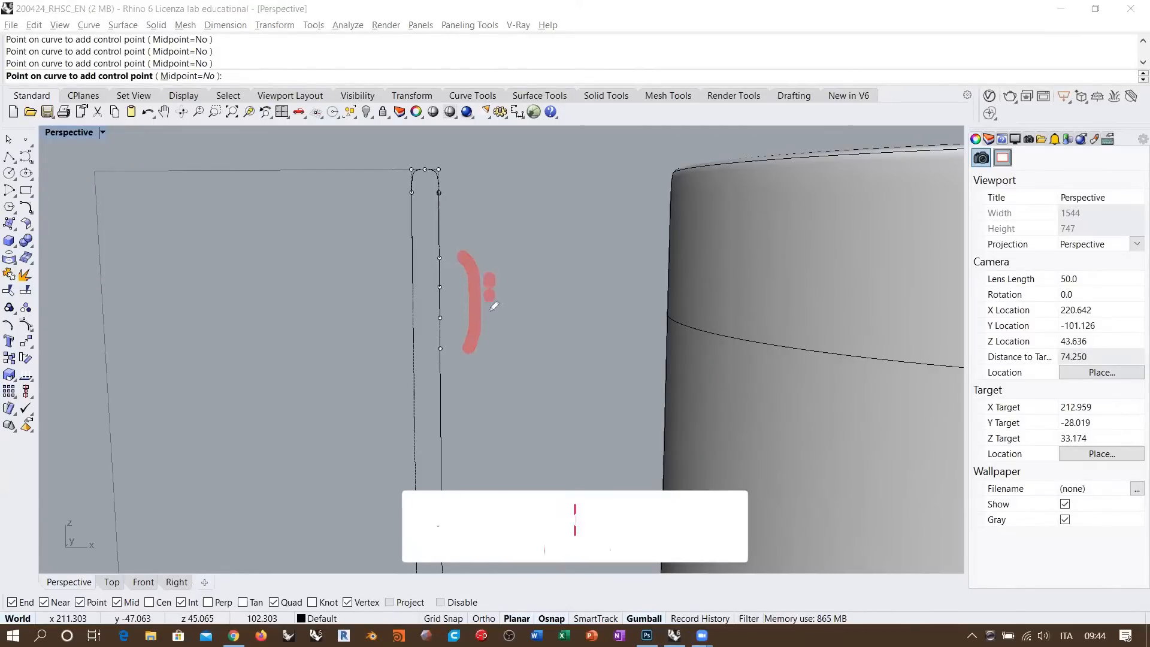
pyautogui.click(490, 322)
pyautogui.click(490, 335)
pyautogui.click(490, 340)
pyautogui.click(487, 307)
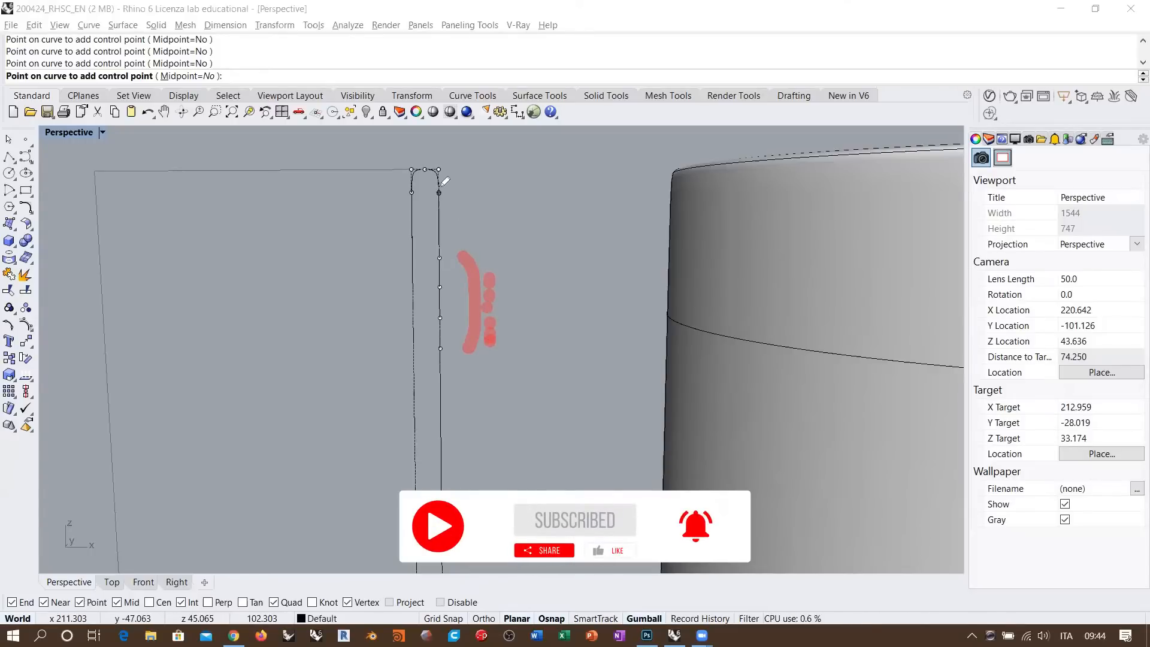
pyautogui.moveTo(438, 172)
pyautogui.mouseDown()
pyautogui.moveTo(471, 265)
pyautogui.moveTo(441, 213)
pyautogui.mouseUp()
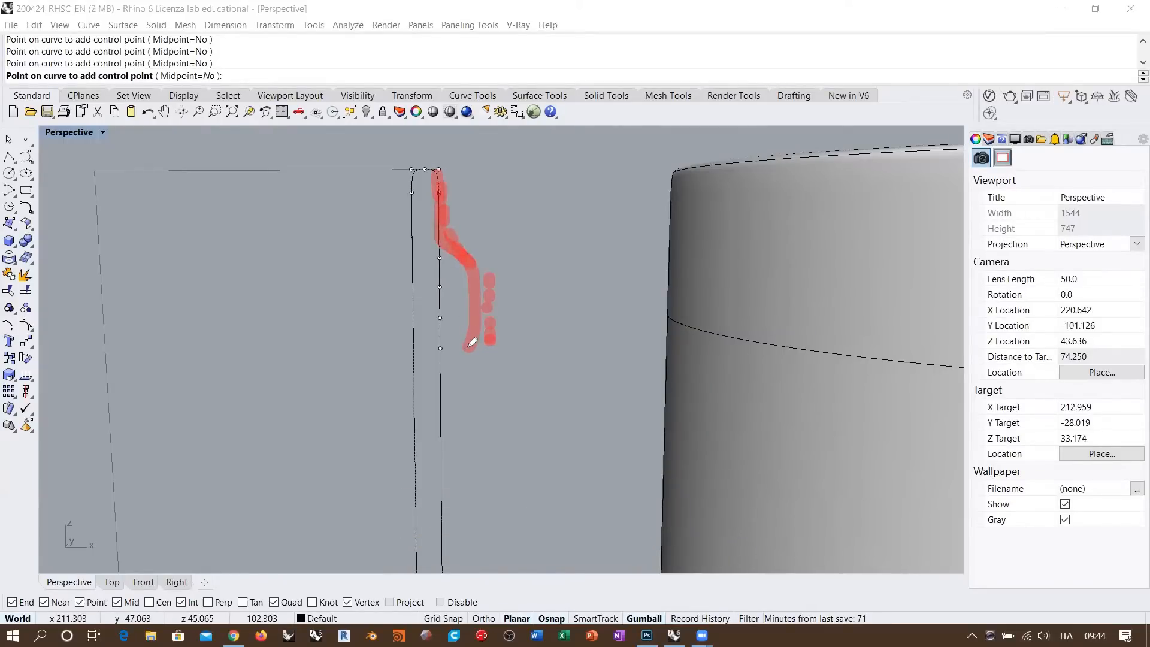
pyautogui.moveTo(473, 341)
pyautogui.mouseDown()
pyautogui.moveTo(441, 408)
pyautogui.moveTo(443, 444)
pyautogui.mouseUp()
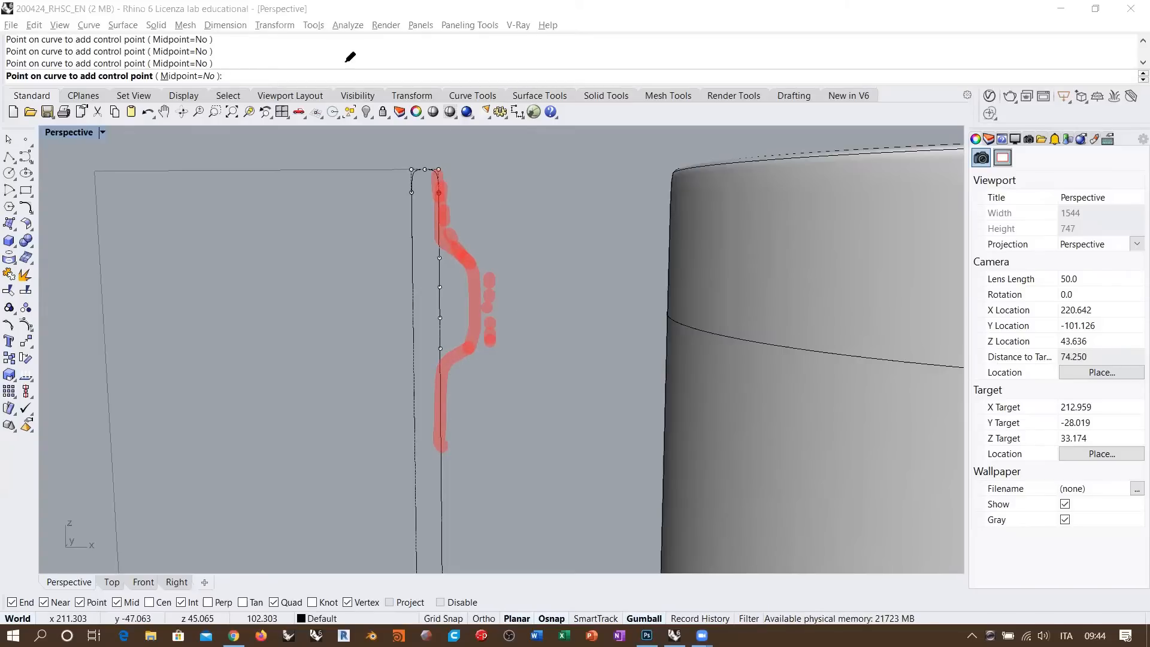
pyautogui.click(554, 40)
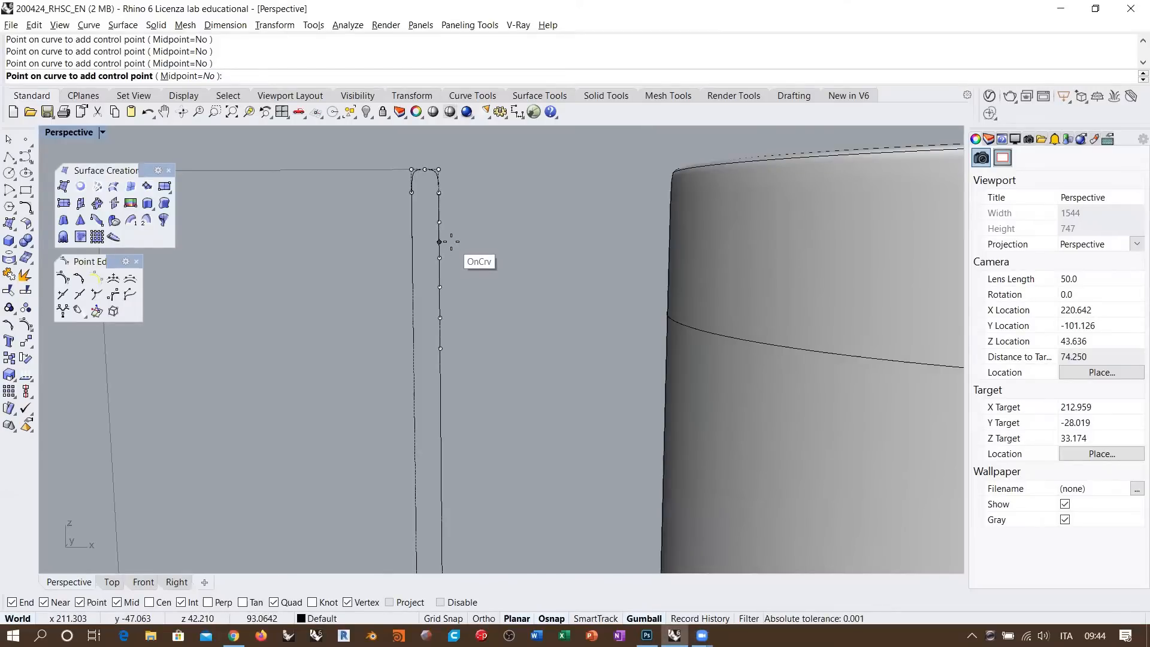
# - Add two more control points above and two below the inserted group on the outer wall line, and finish the insertion
pyautogui.click(441, 413)
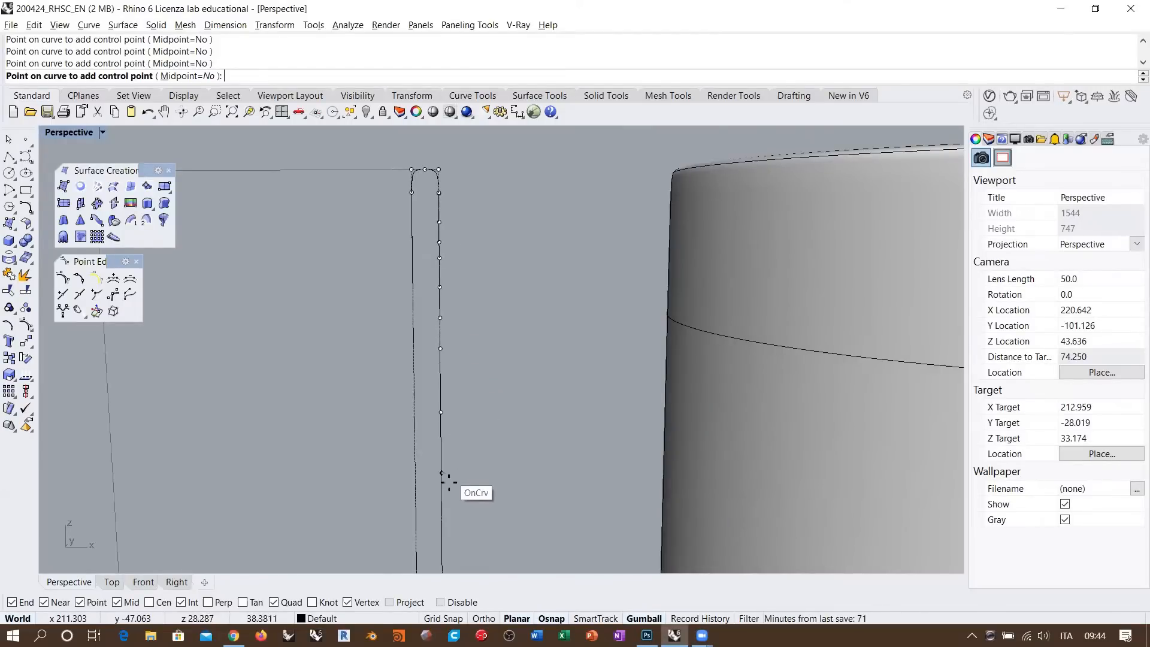
pyautogui.click(452, 450)
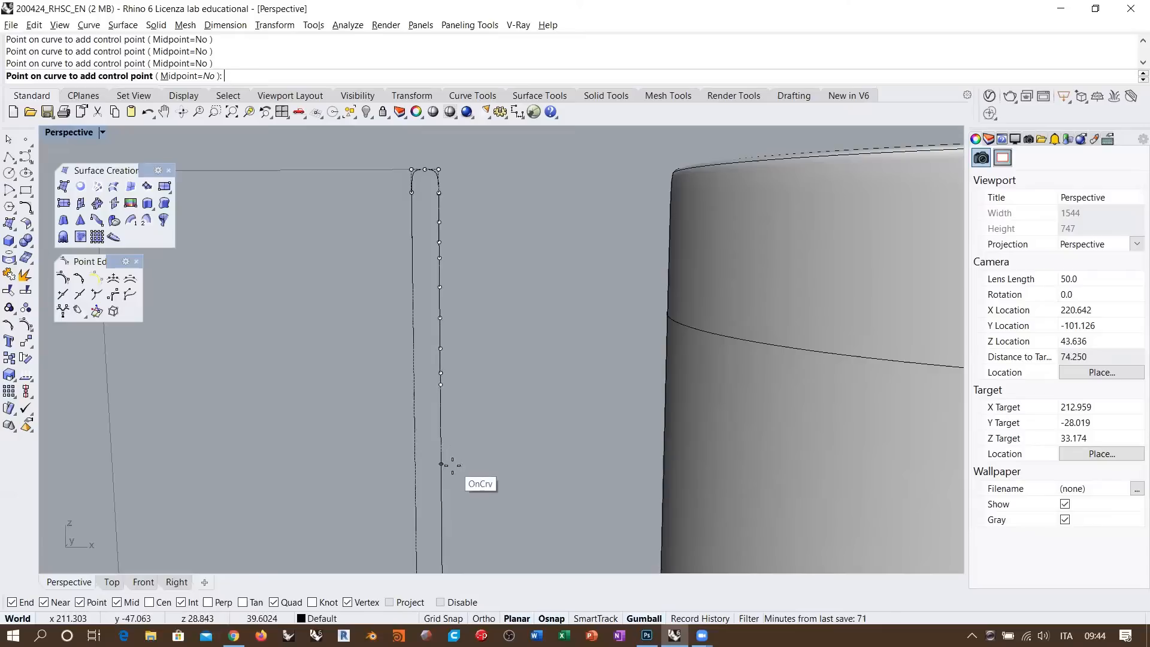
pyautogui.click(452, 468)
pyautogui.scroll(-5, 475, 295)
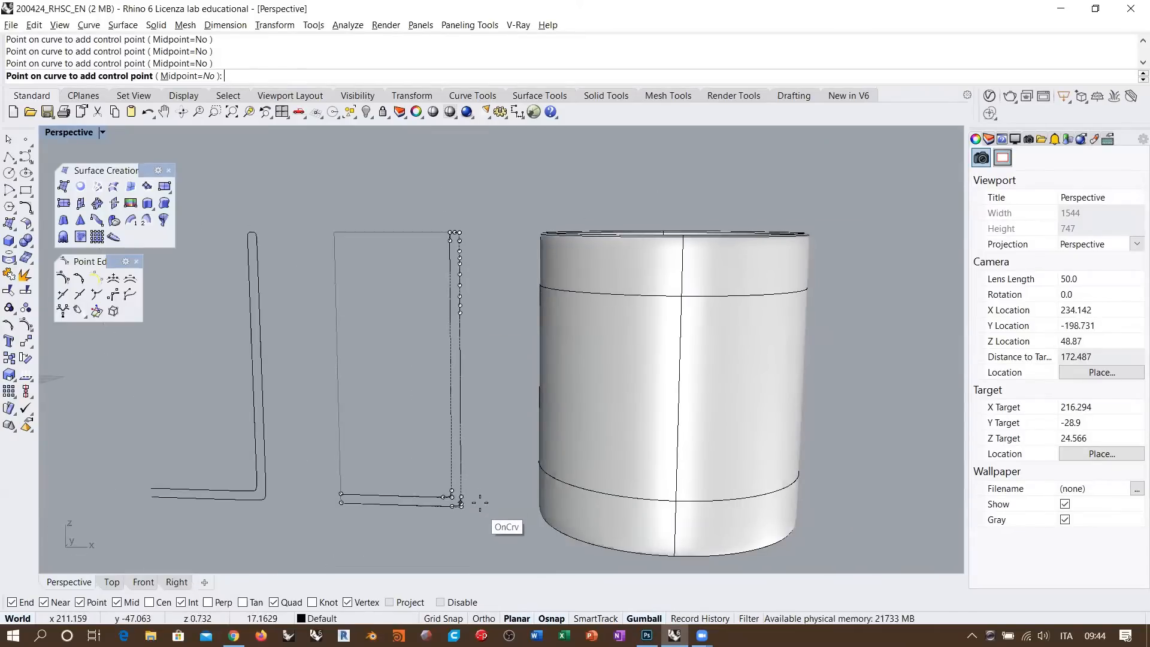
pyautogui.press('Return')
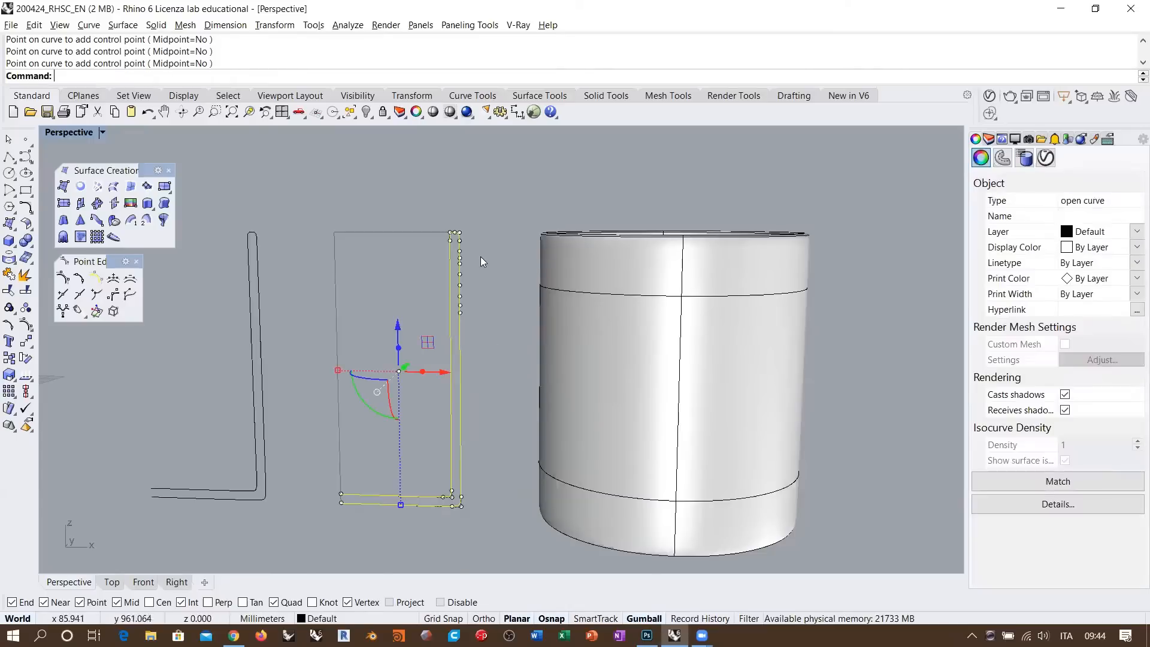
# - Try to bulge the outer wall by moving its five middle inserted control points outward along X, and undo the move
pyautogui.scroll(6, 477, 257)
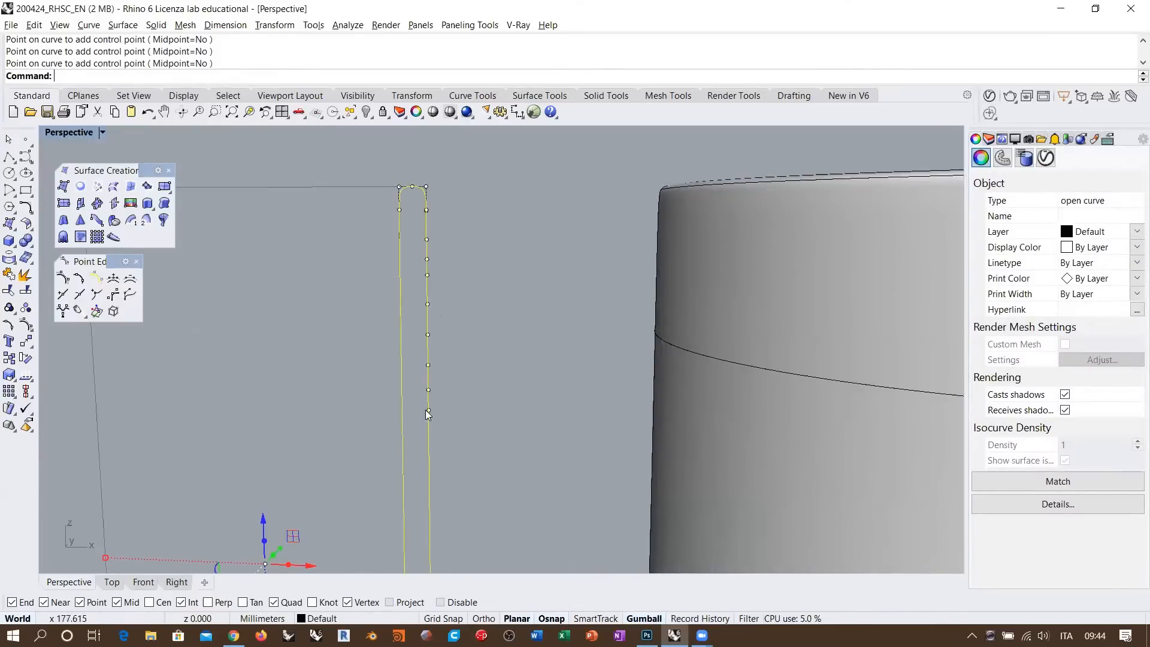
pyautogui.moveTo(416, 370); pyautogui.dragTo(447, 264)
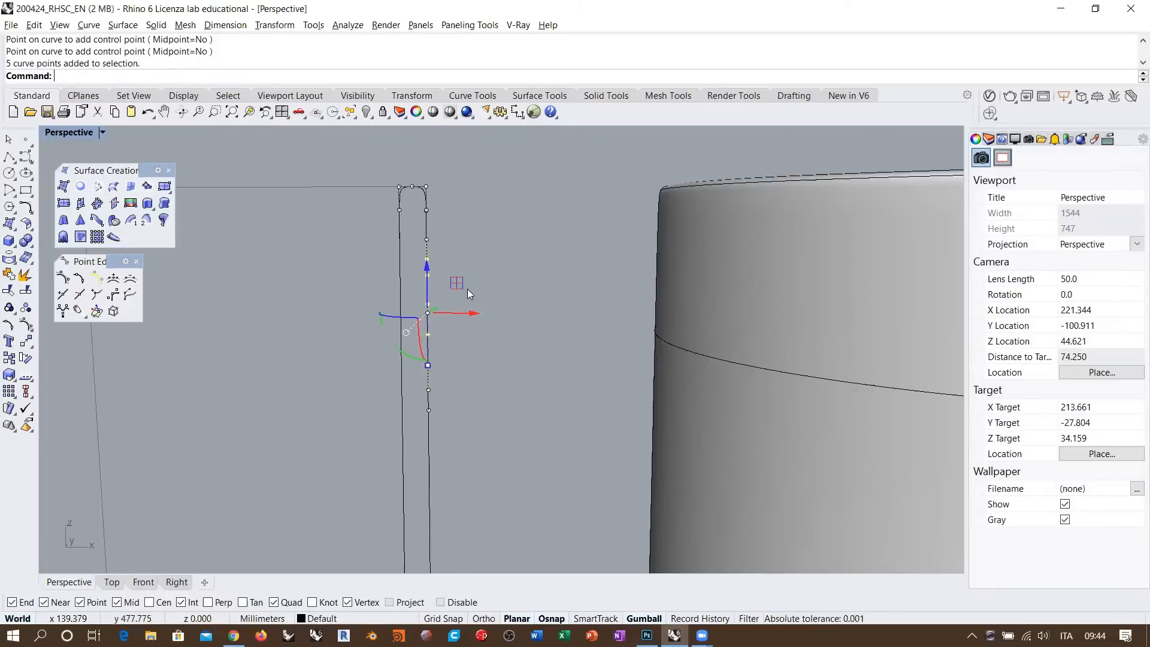
pyautogui.moveTo(468, 313); pyautogui.dragTo(495, 313)
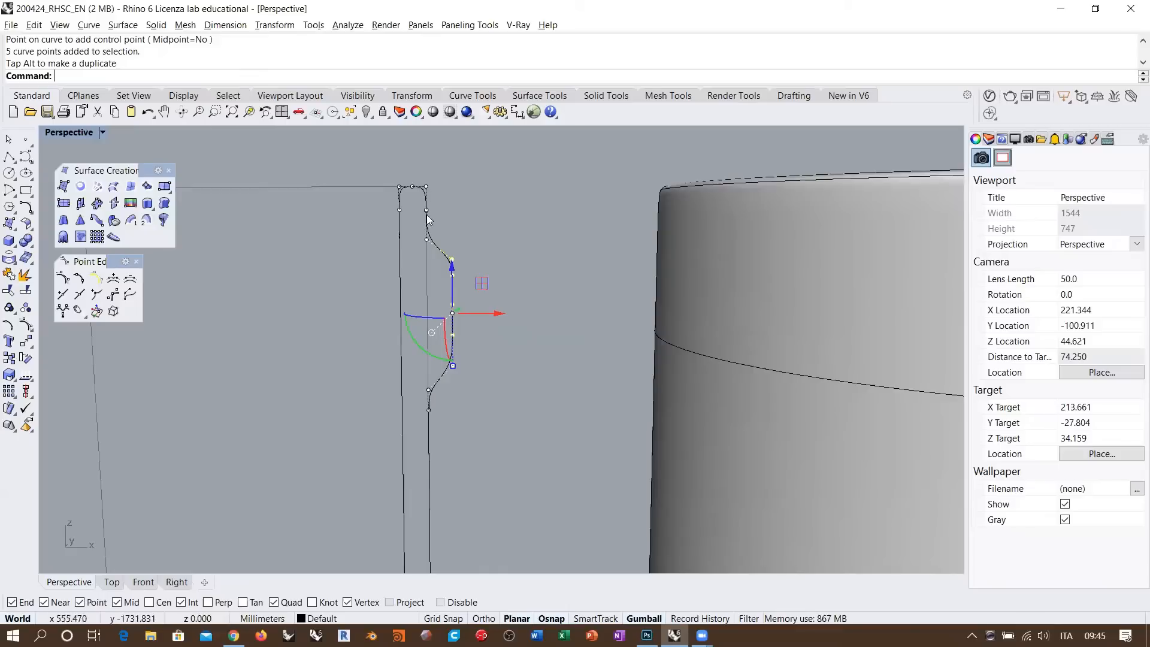
pyautogui.click(503, 248)
pyautogui.click(455, 351)
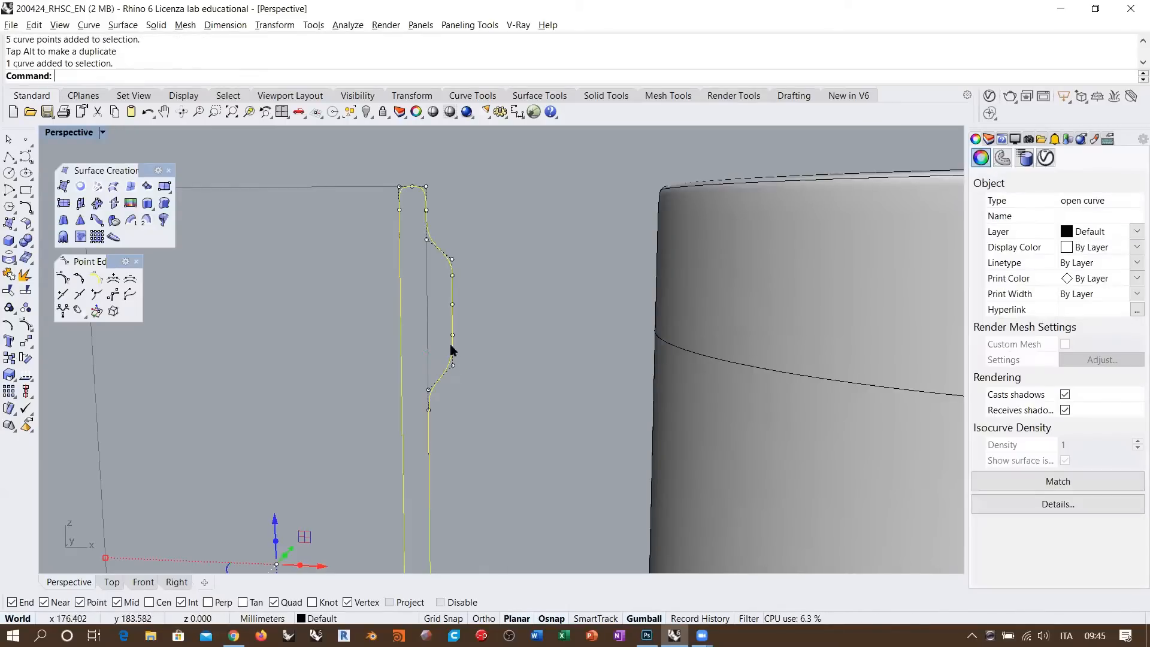
pyautogui.hotkey('ctrl', 'z')
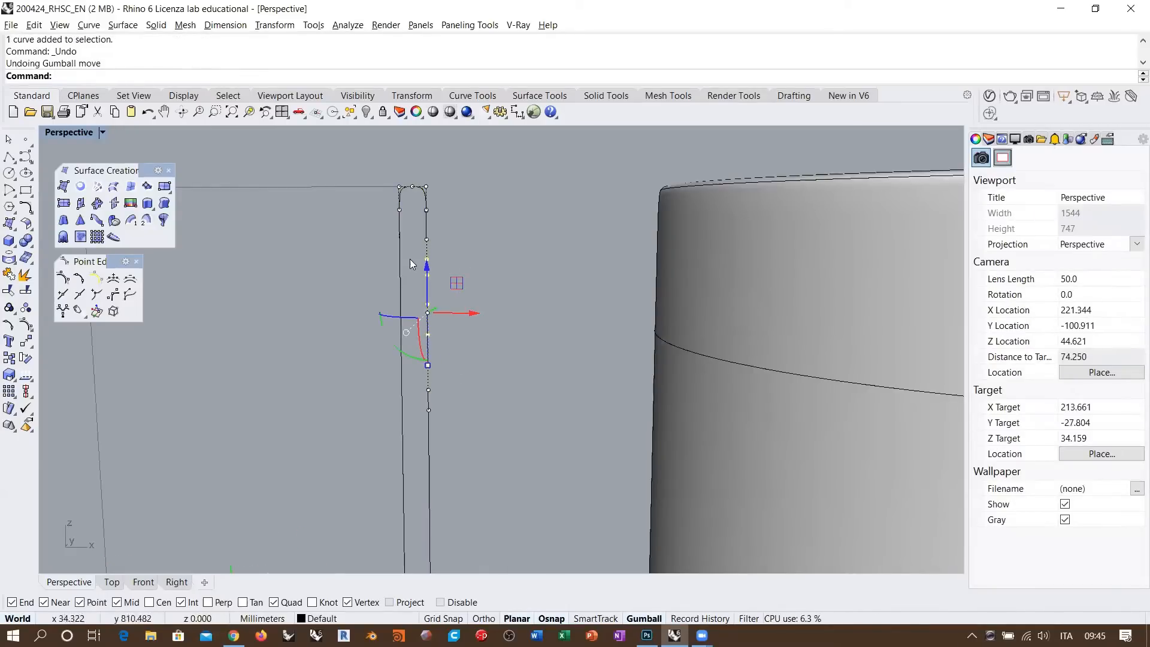
# - Remove the uppermost point from the selection and move the remaining four outer-wall control points outward along X to form a bulge
pyautogui.keyDown('ctrl'); pyautogui.click(427, 259); pyautogui.keyUp('ctrl')
pyautogui.moveTo(461, 324); pyautogui.dragTo(485, 324)
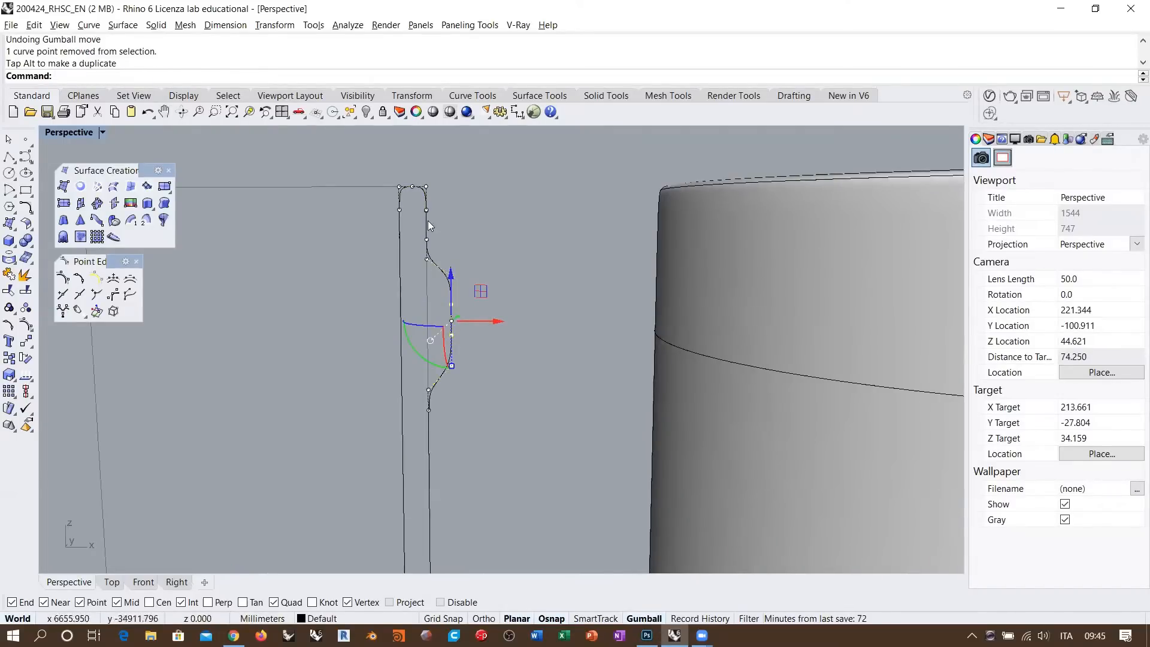
# - Shorten the bulge by scaling its eight control points along the Z axis, and turn off the curve's control points
pyautogui.scroll(-2, 460, 223)
pyautogui.keyDown('shift'); pyautogui.moveTo(466, 374); pyautogui.dragTo(455, 236, button='right'); pyautogui.keyUp('shift')
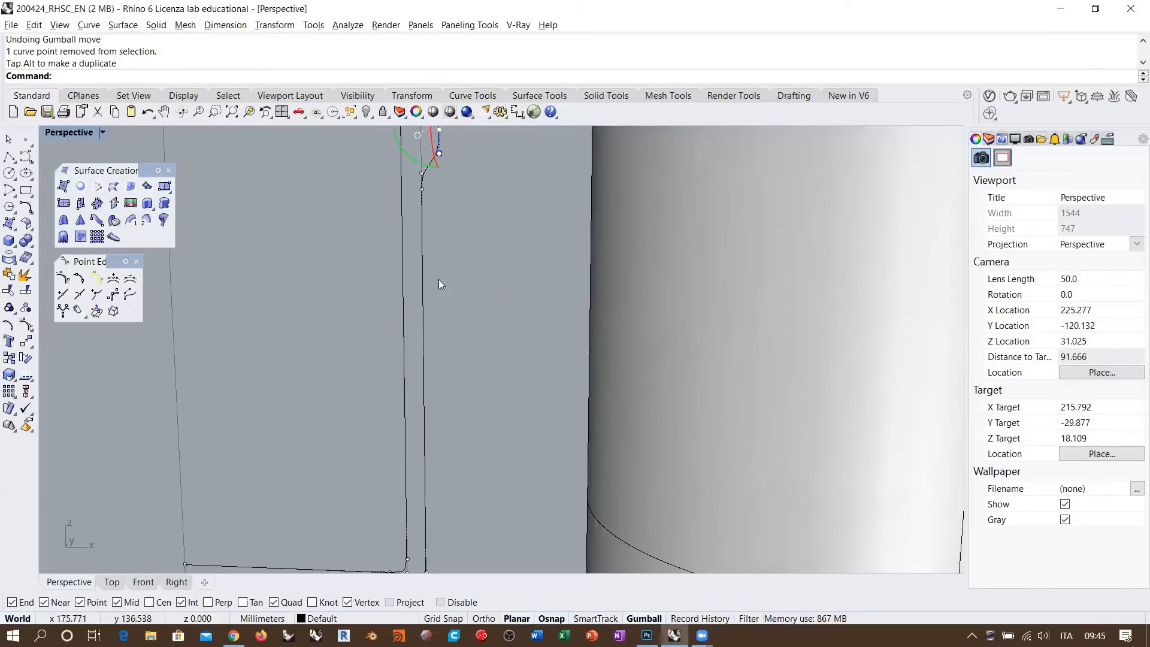
pyautogui.scroll(-2, 438, 284)
pyautogui.scroll(3, 472, 294)
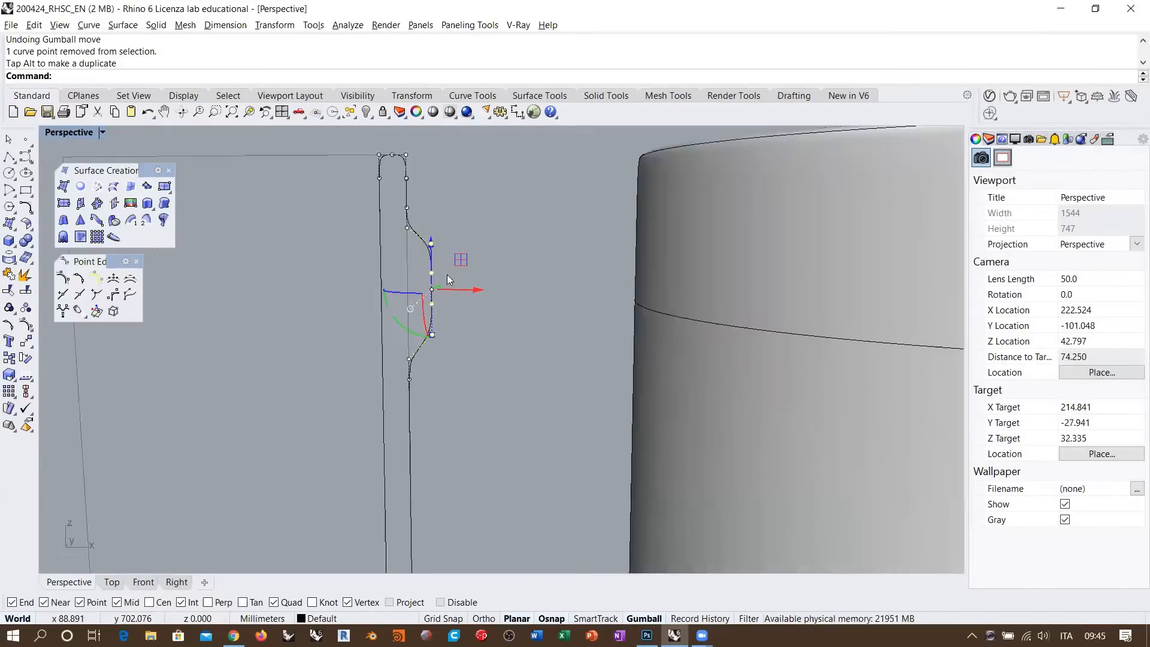
pyautogui.moveTo(462, 325); pyautogui.dragTo(384, 213, button='right')
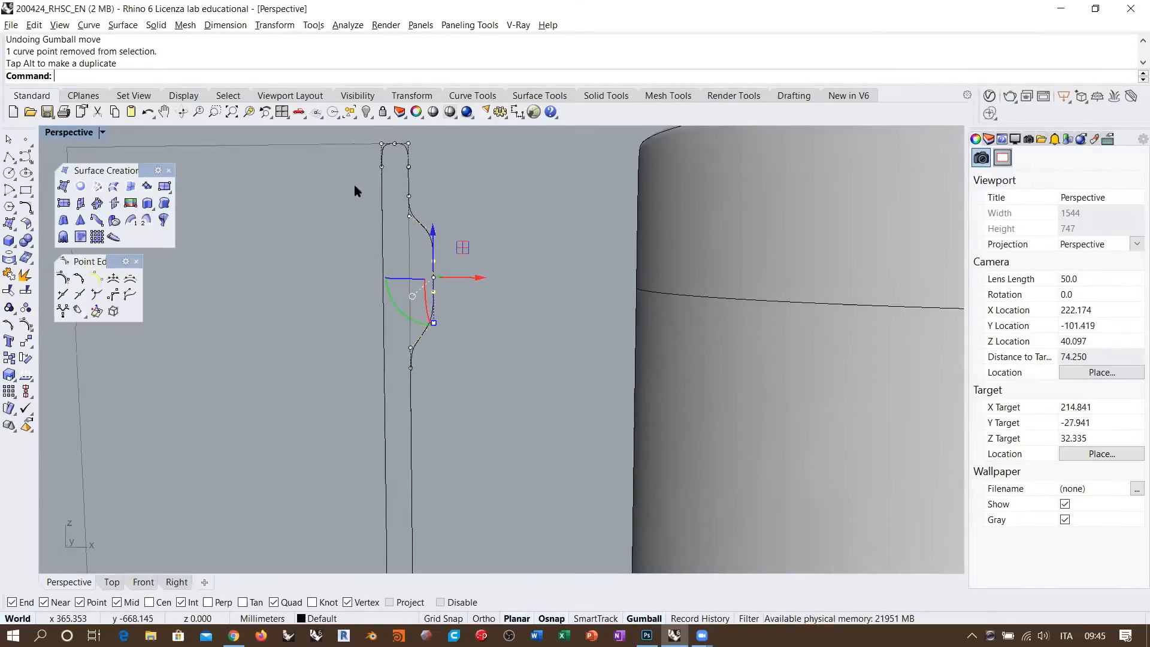
pyautogui.moveTo(354, 185); pyautogui.dragTo(423, 333)
pyautogui.press('Escape')
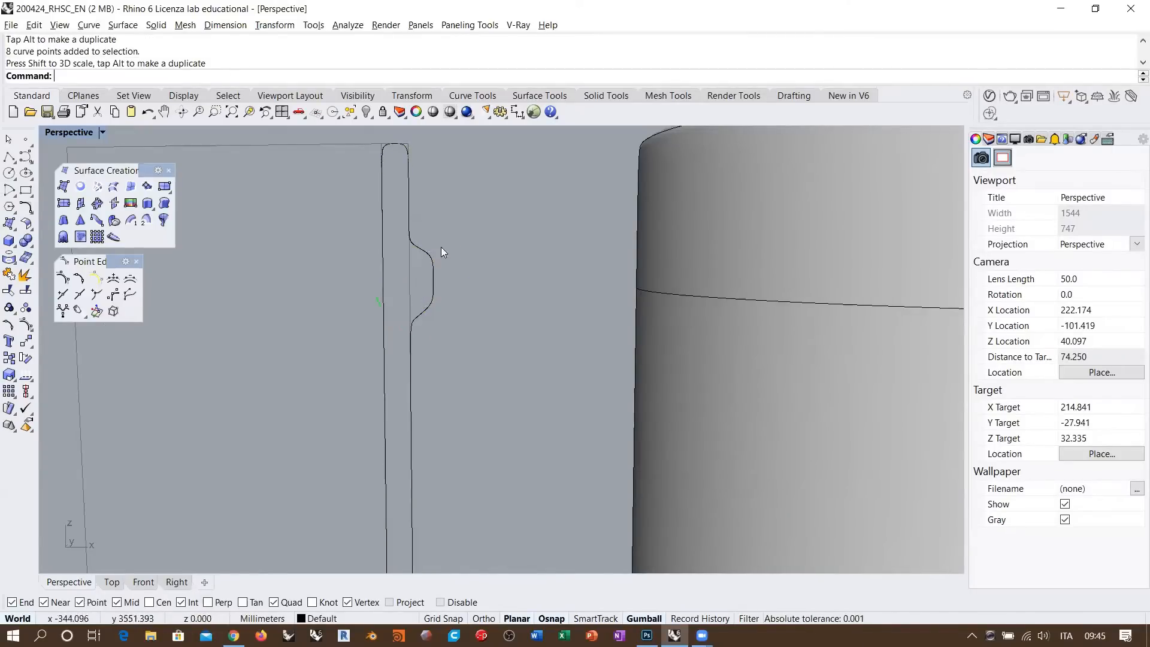
# - Revolve the bulged profile curve a full 360 degrees about the thin vertical axis line
pyautogui.scroll(-5, 420, 228)
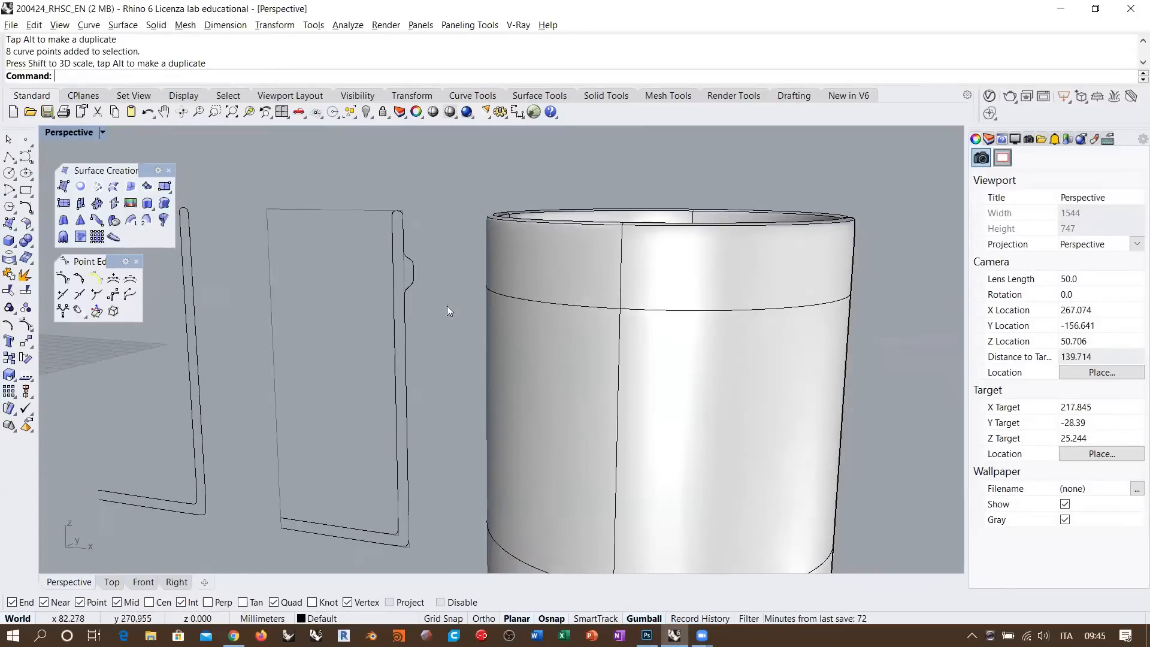
pyautogui.keyDown('shift'); pyautogui.moveTo(437, 333); pyautogui.dragTo(471, 316, button='right'); pyautogui.keyUp('shift')
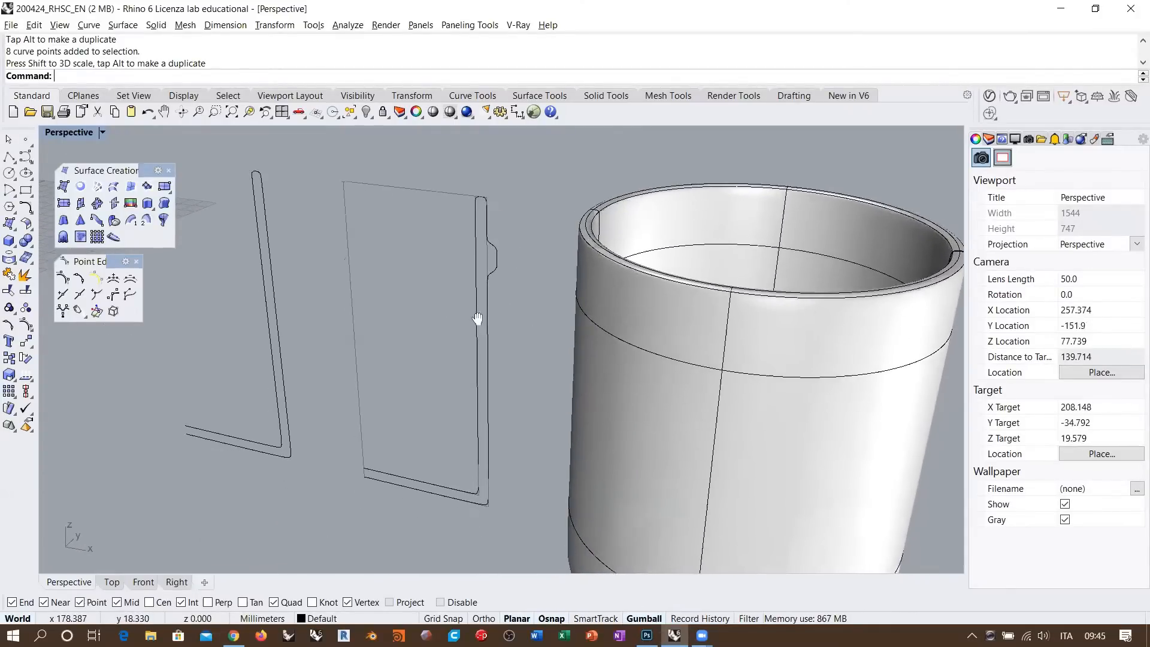
pyautogui.scroll(2, 468, 287)
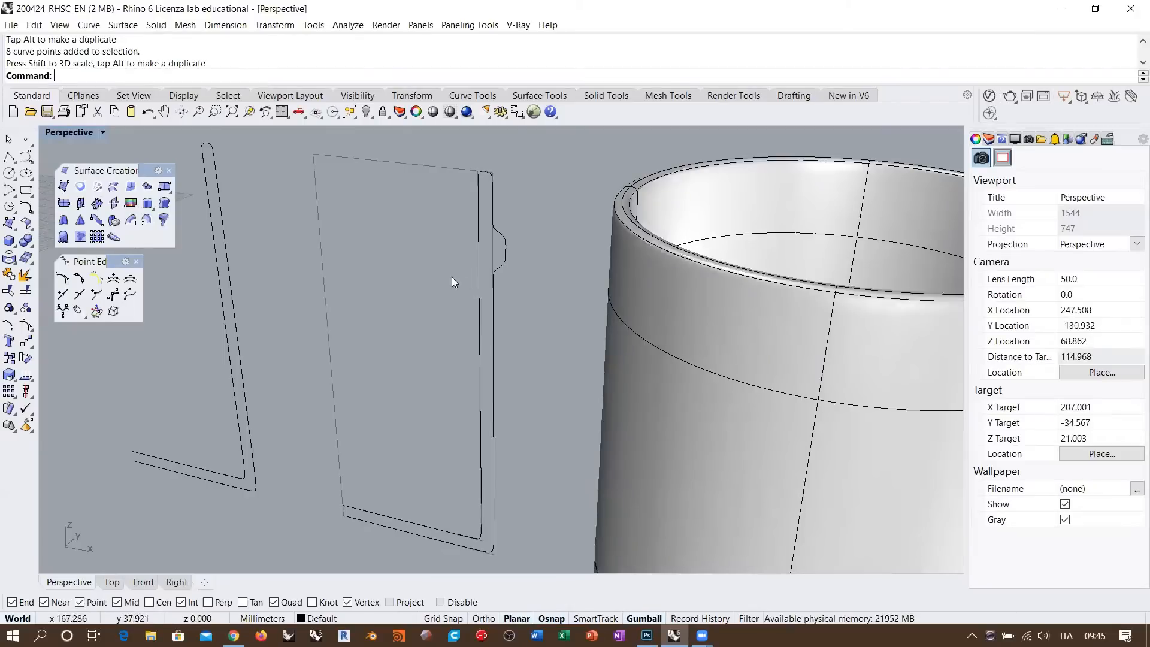
pyautogui.click(164, 221)
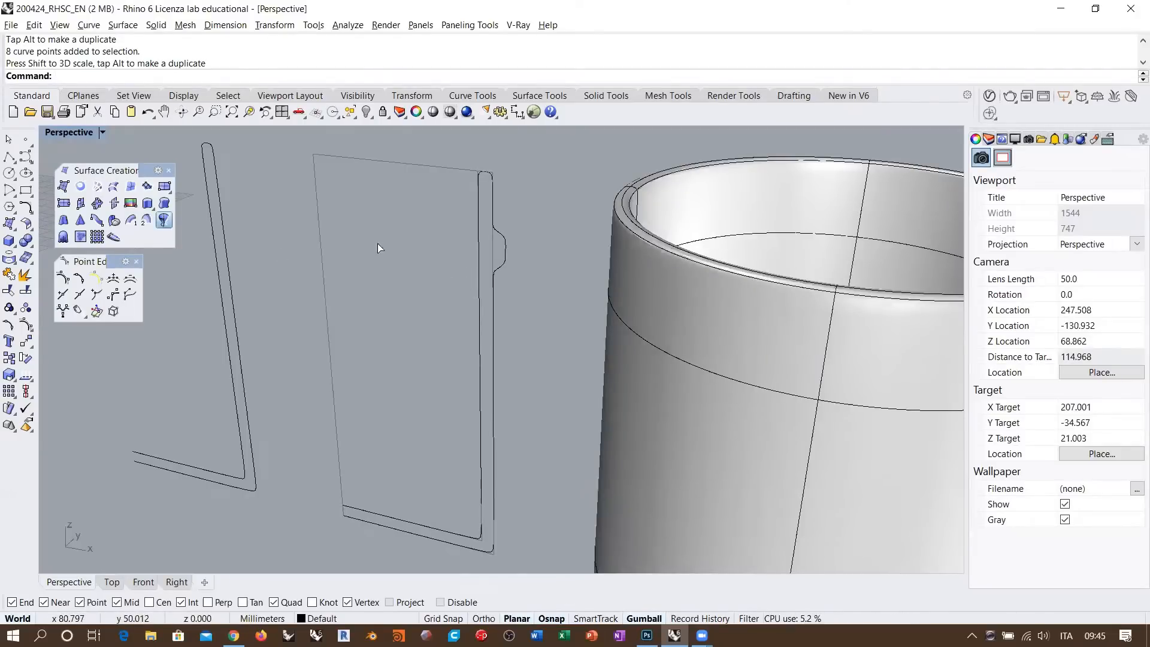
pyautogui.click(501, 244)
pyautogui.rightClick(401, 293)
pyautogui.click(342, 400)
pyautogui.click(321, 275)
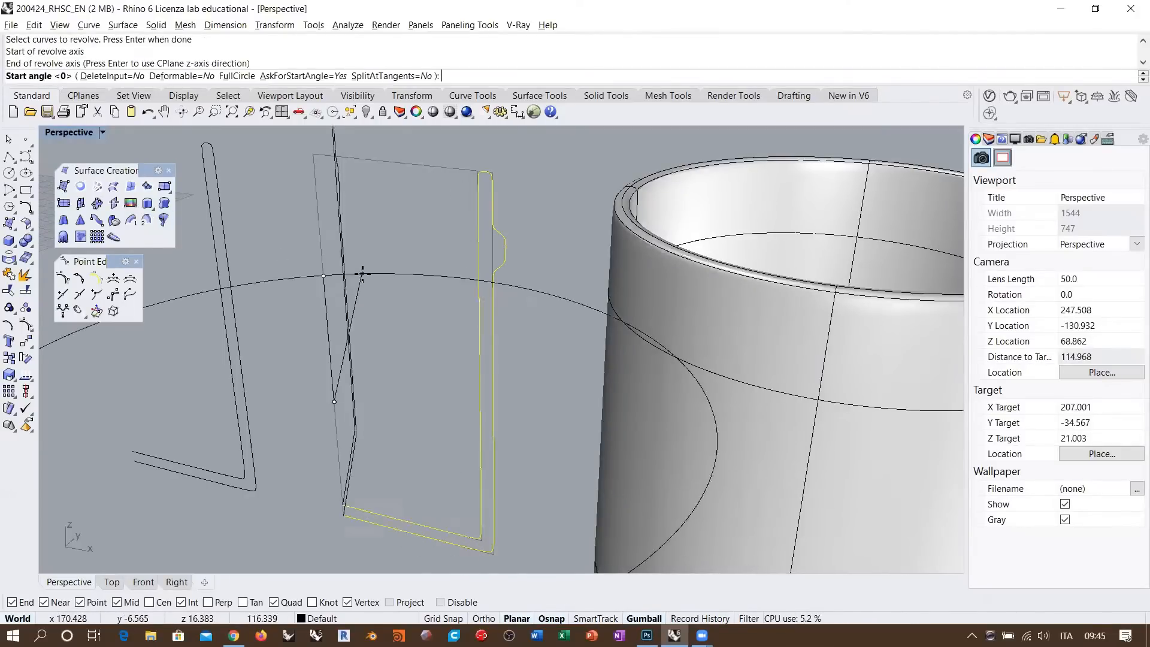
pyautogui.press('Return')
pyautogui.press('Return')
# - Move the revolved cup with the raised band out of its profile, to the far side of the plain cup
pyautogui.scroll(-6, 514, 281)
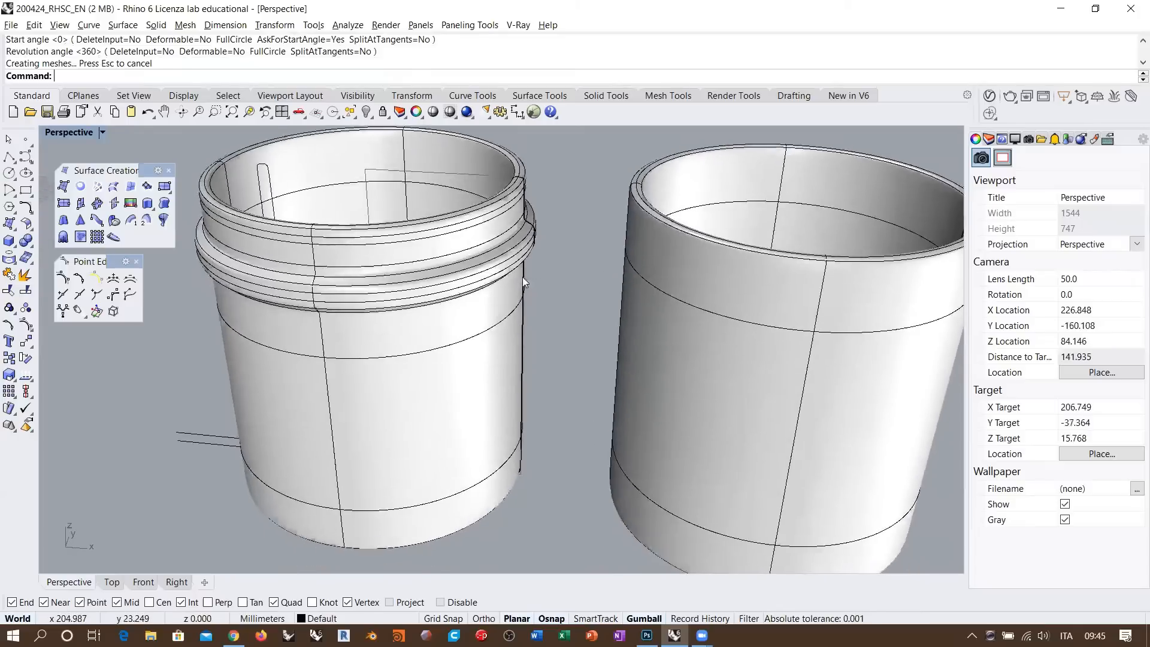
pyautogui.click(422, 293)
pyautogui.moveTo(425, 293); pyautogui.dragTo(748, 313)
pyautogui.press('Escape')
pyautogui.keyDown('shift'); pyautogui.moveTo(666, 392); pyautogui.dragTo(604, 394, button='right'); pyautogui.keyUp('shift')
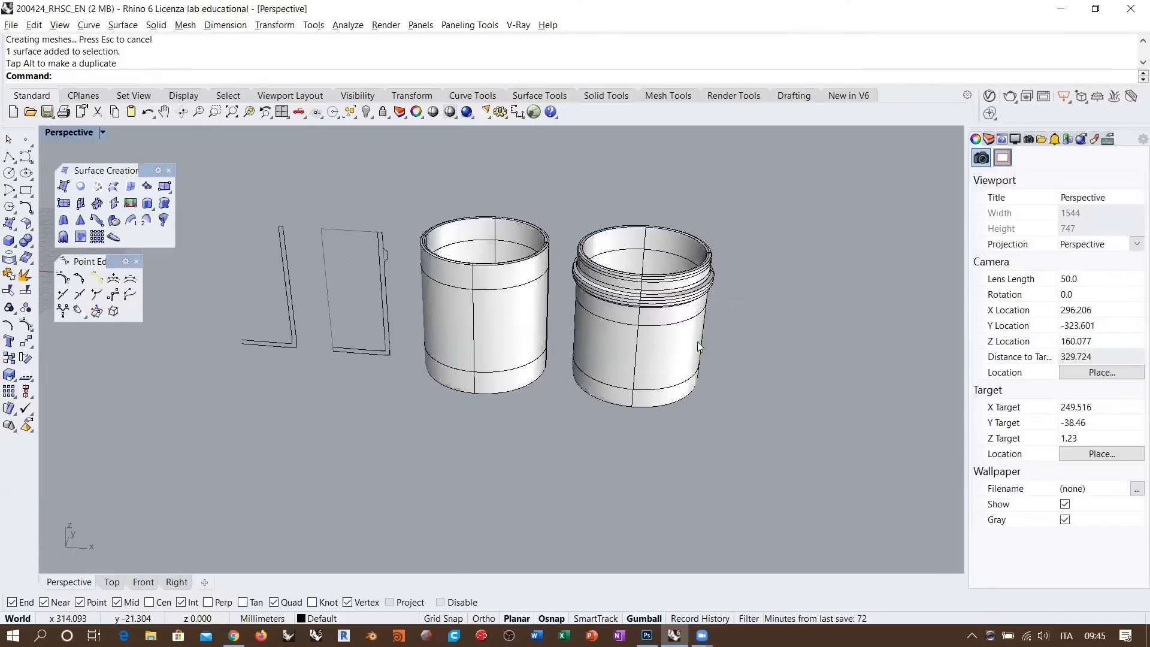
pyautogui.moveTo(697, 342); pyautogui.dragTo(656, 260, button='right')
pyautogui.scroll(4, 689, 329)
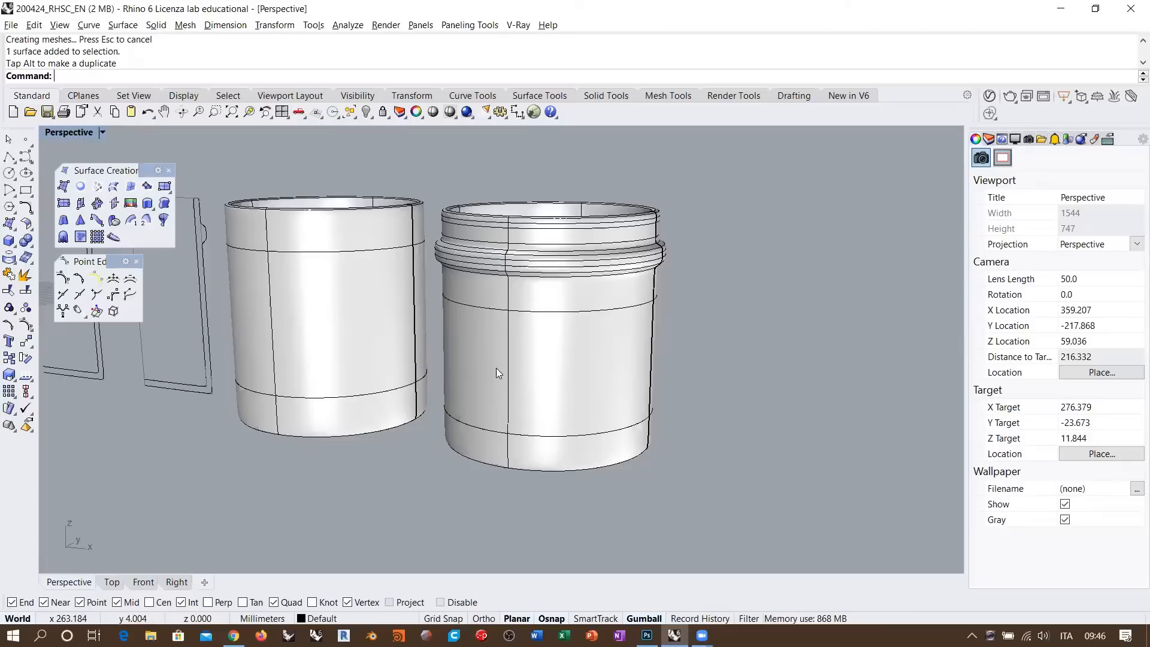
# - Move the separate plain profile curve along X, farther away from the bulged profile, to make room
pyautogui.moveTo(485, 357); pyautogui.dragTo(475, 324, button='right')
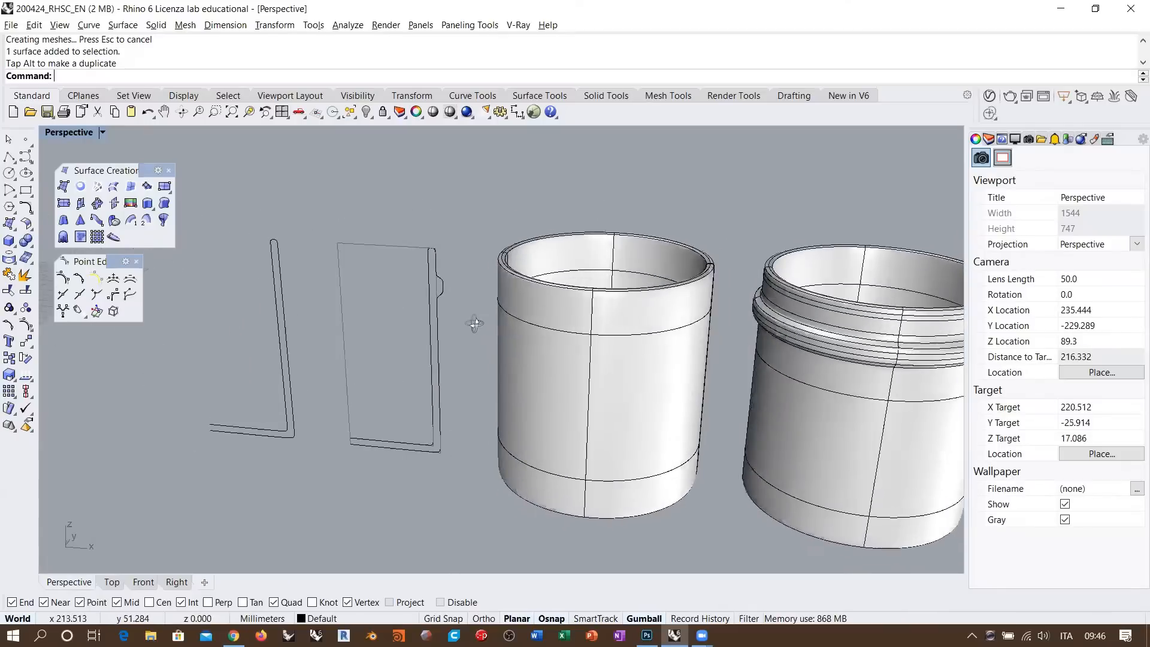
pyautogui.moveTo(395, 300); pyautogui.dragTo(513, 314, button='right')
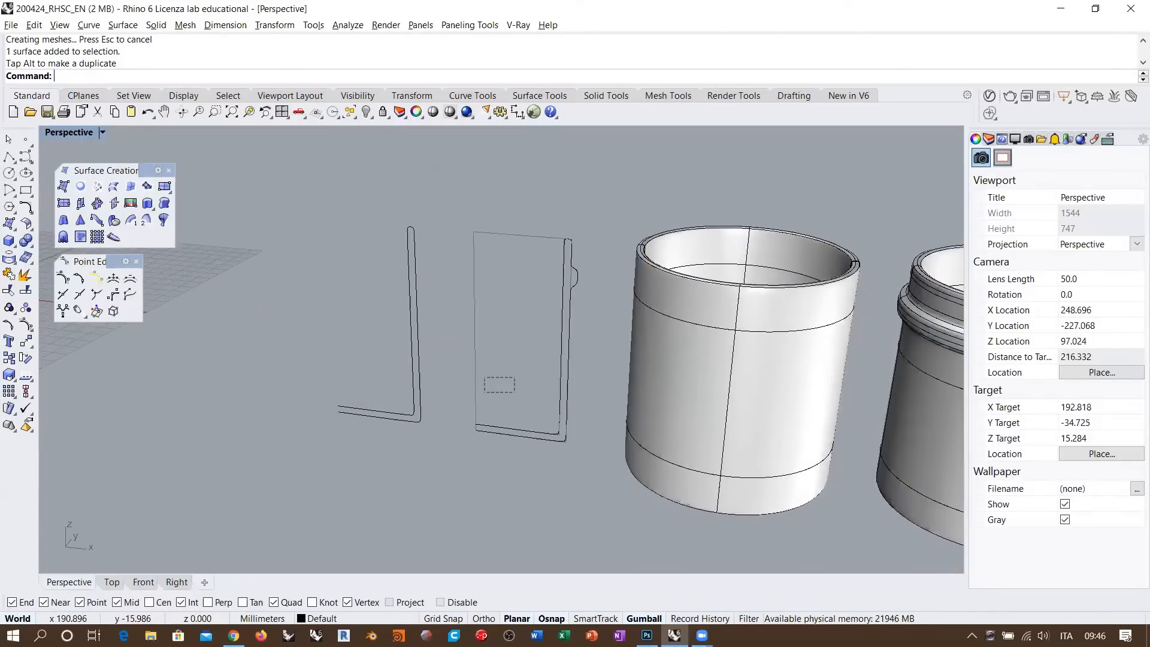
pyautogui.moveTo(484, 393); pyautogui.dragTo(389, 443)
pyautogui.click(433, 221)
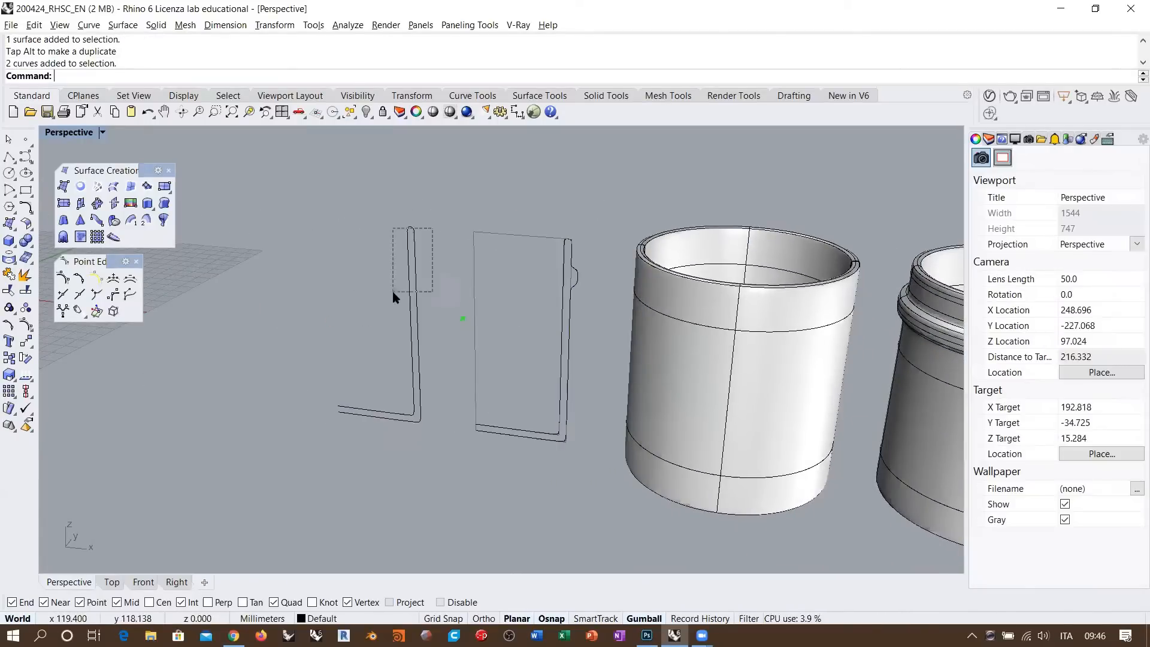
pyautogui.click(414, 323)
pyautogui.moveTo(395, 336); pyautogui.dragTo(282, 328)
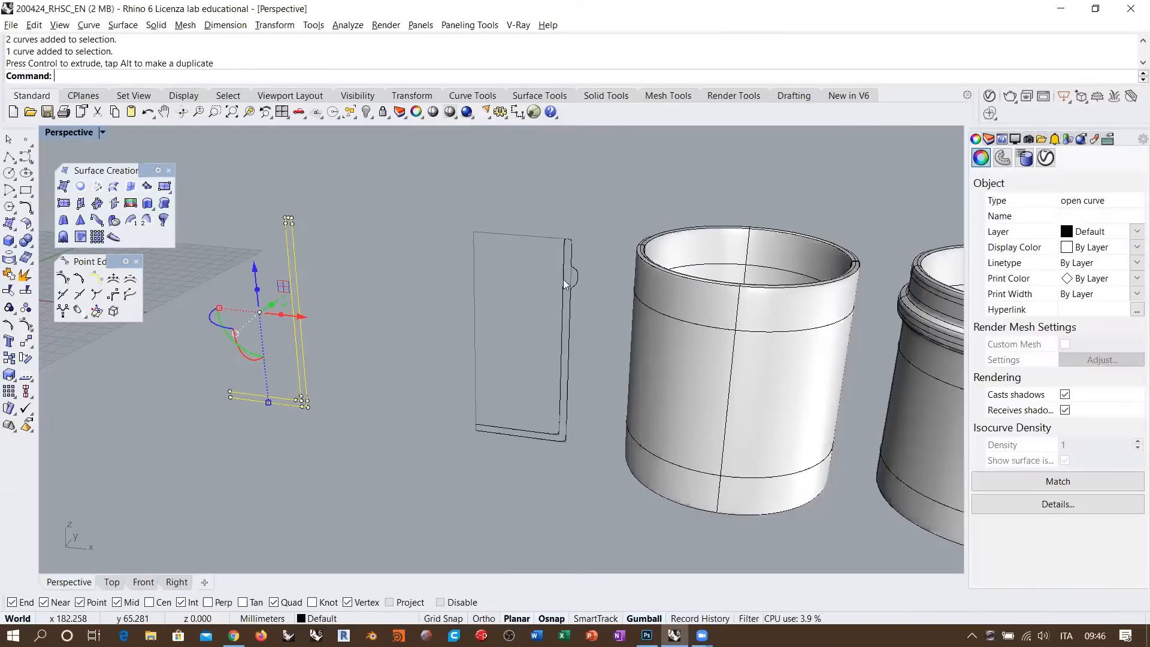
# - Duplicate the bulged profile curve along X into the space beside the plain profile
pyautogui.click(572, 325)
pyautogui.moveTo(568, 345); pyautogui.dragTo(417, 341)
pyautogui.press('alt')
# - Select the four outermost control points of the bulge on the original profile next to the axis line
pyautogui.click(526, 451)
pyautogui.scroll(10, 585, 275)
pyautogui.click(554, 297)
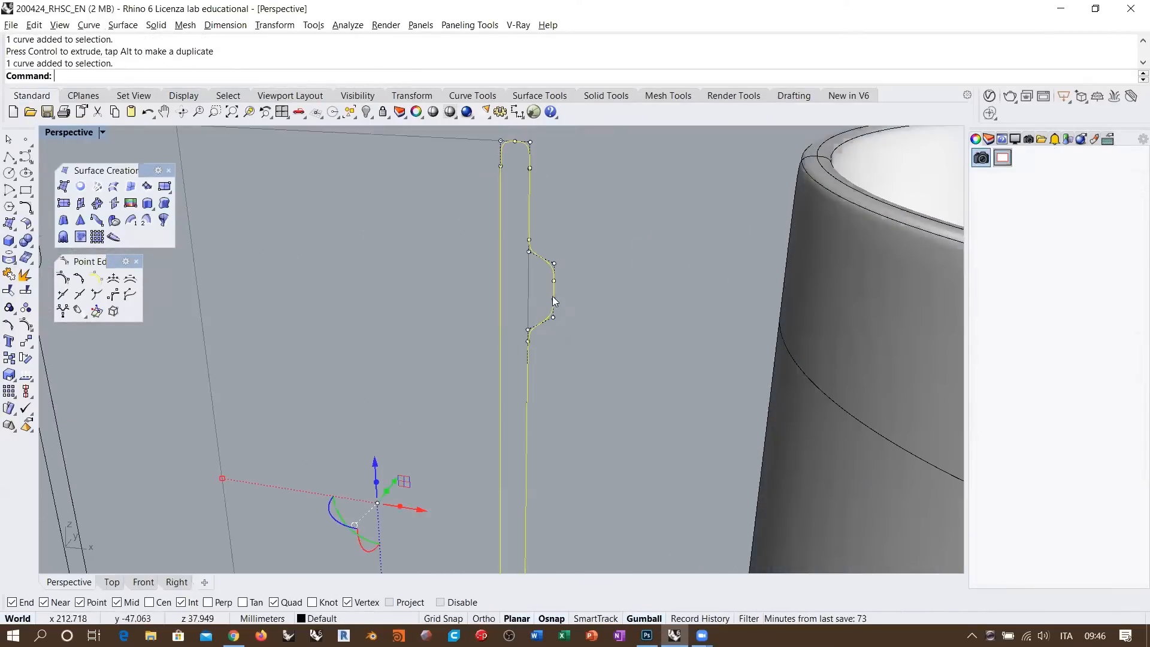
pyautogui.moveTo(543, 234); pyautogui.dragTo(568, 336)
pyautogui.scroll(5, 544, 283)
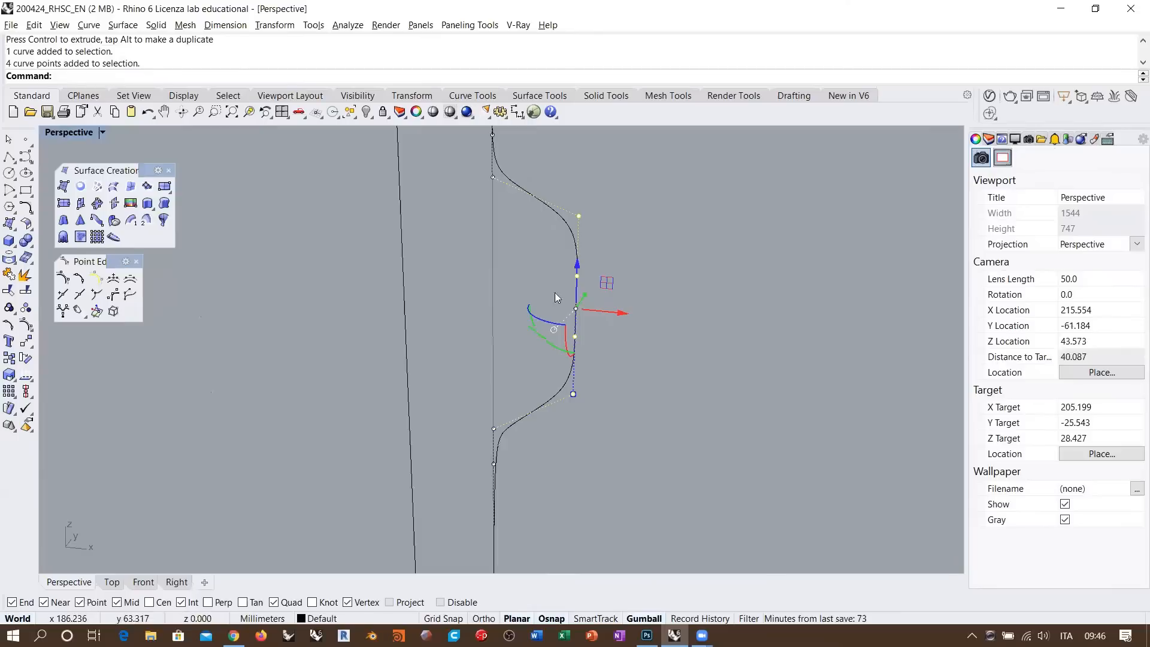
pyautogui.click(26, 340)
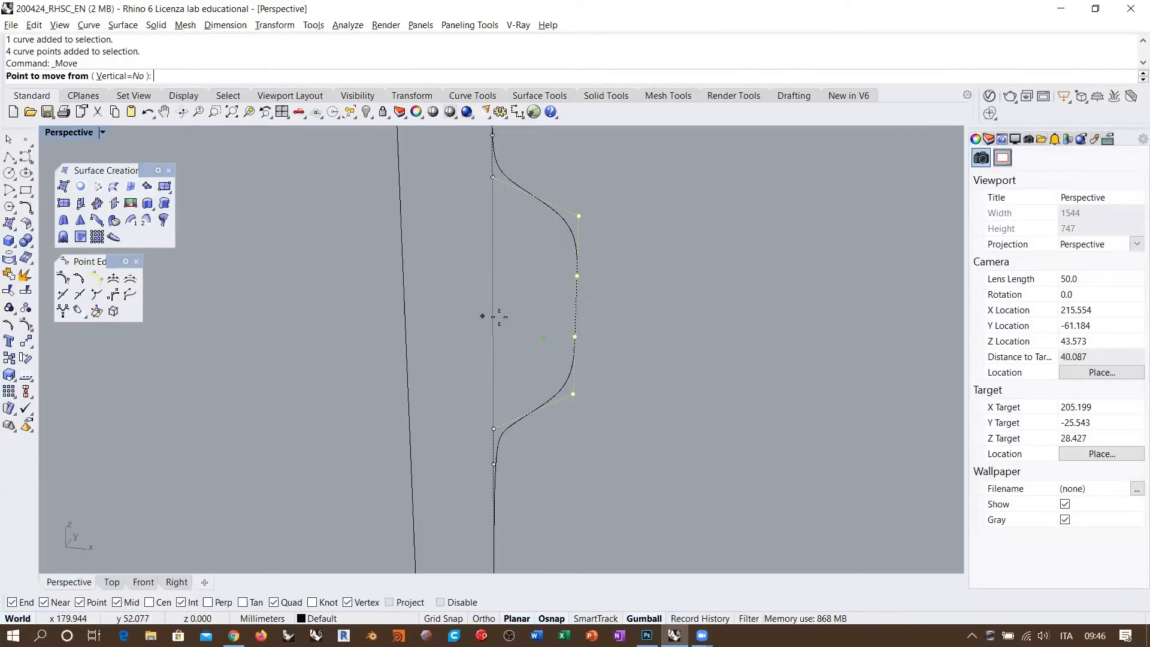
pyautogui.click(572, 336)
pyautogui.press('Escape')
# - Move the four bulge points back onto the straight outer wall using the Perp snap, and turn off the control points
pyautogui.rightClick(574, 337)
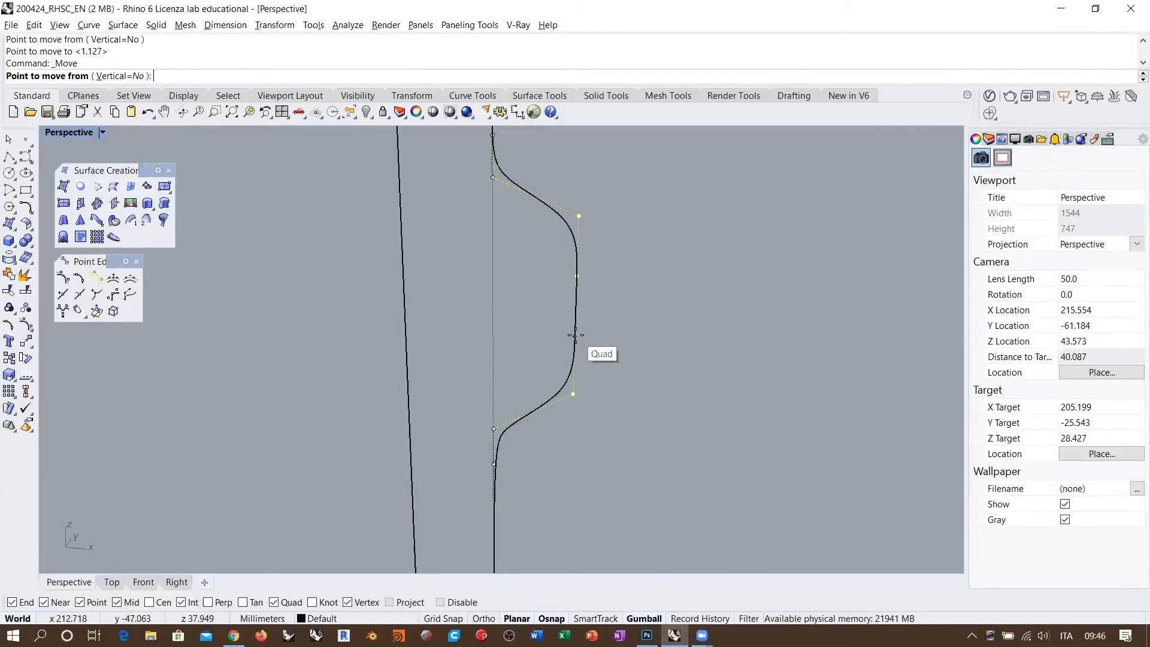
pyautogui.click(574, 394)
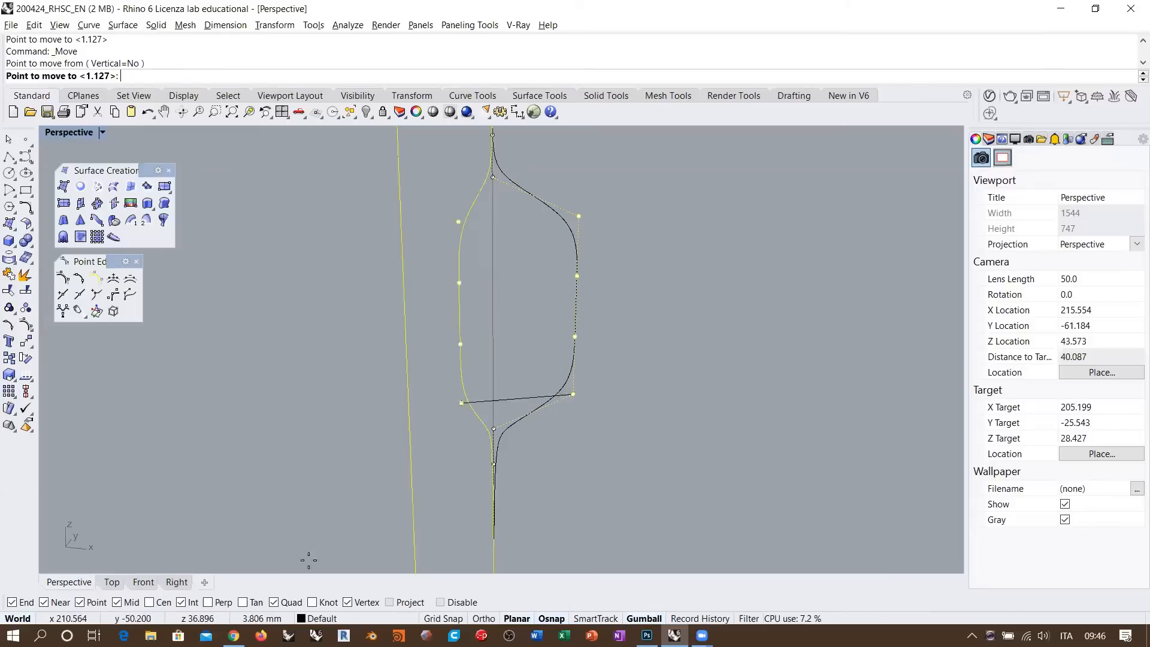
pyautogui.click(222, 602)
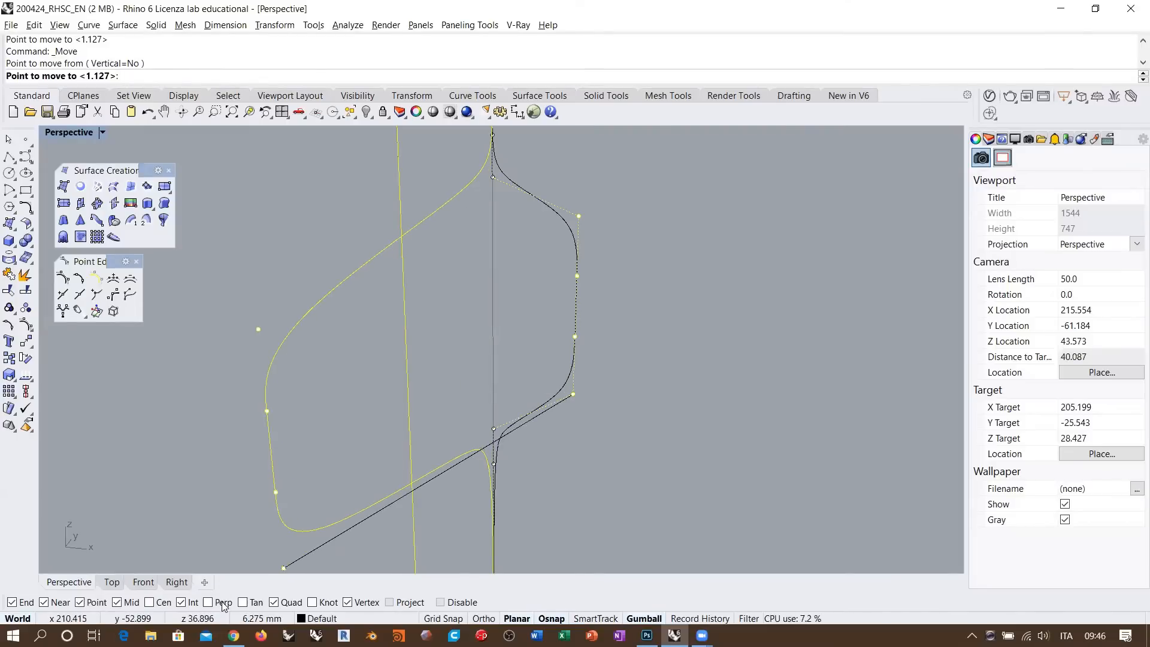
pyautogui.click(493, 388)
pyautogui.scroll(-5, 530, 312)
pyautogui.scroll(-3, 523, 308)
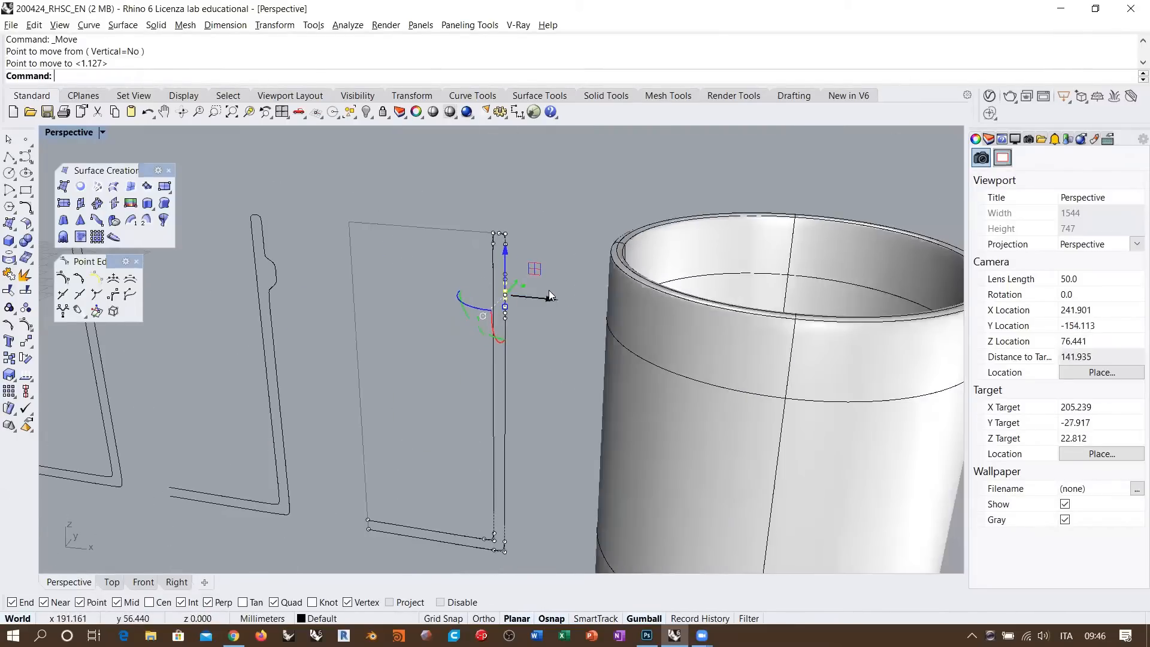
pyautogui.press('Escape')
# - Revolve the flattened profile curve, with its inserted control points, a full 360 degrees about the vertical axis line
pyautogui.scroll(-3, 419, 284)
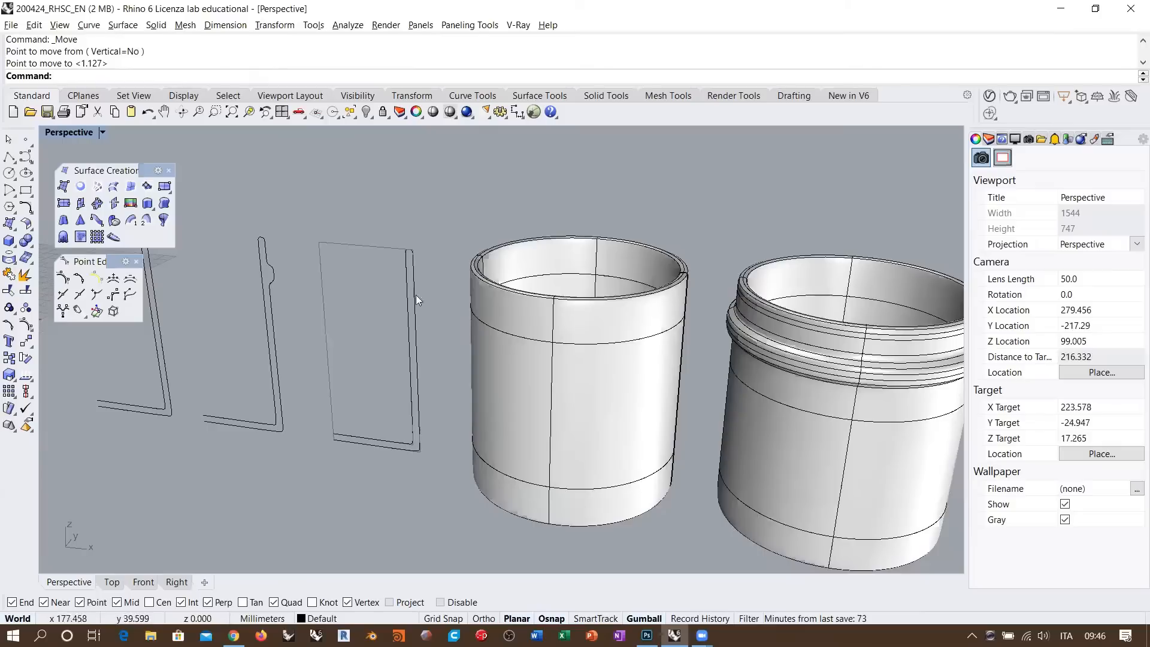
pyautogui.moveTo(413, 321)
pyautogui.keyDown('shift'); pyautogui.mouseDown(button='right')
pyautogui.moveTo(360, 318)
pyautogui.moveTo(421, 321)
pyautogui.mouseUp(button='right'); pyautogui.keyUp('shift')
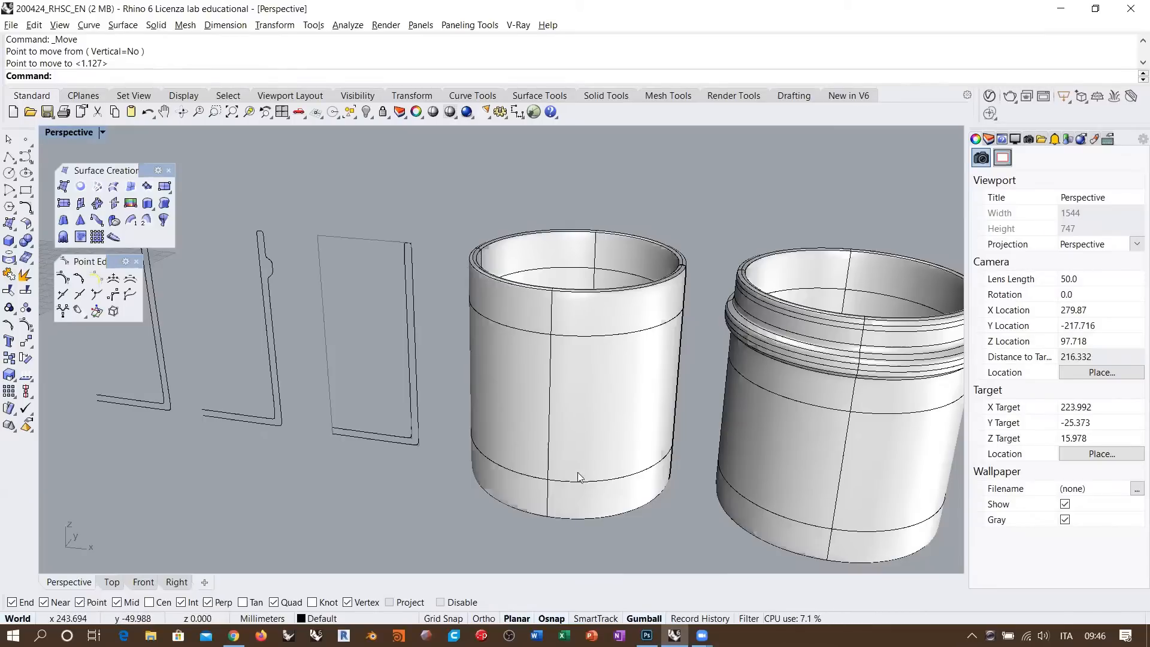
pyautogui.click(408, 327)
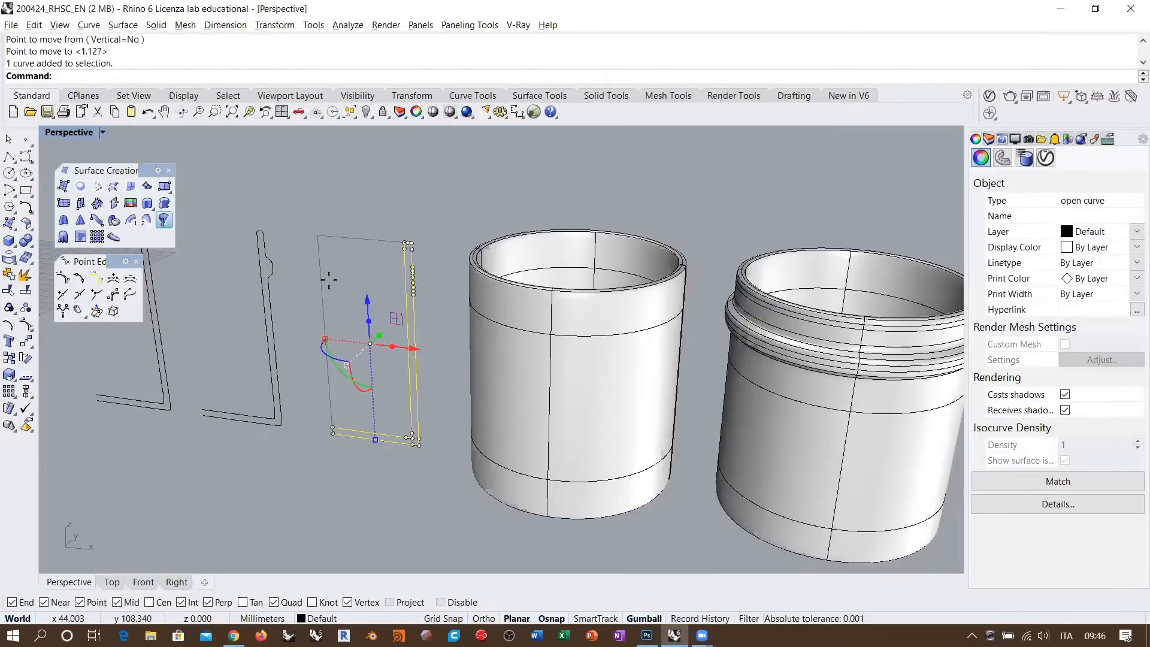
pyautogui.rightClick(329, 280)
pyautogui.click(328, 364)
pyautogui.click(322, 292)
pyautogui.rightClick(356, 293)
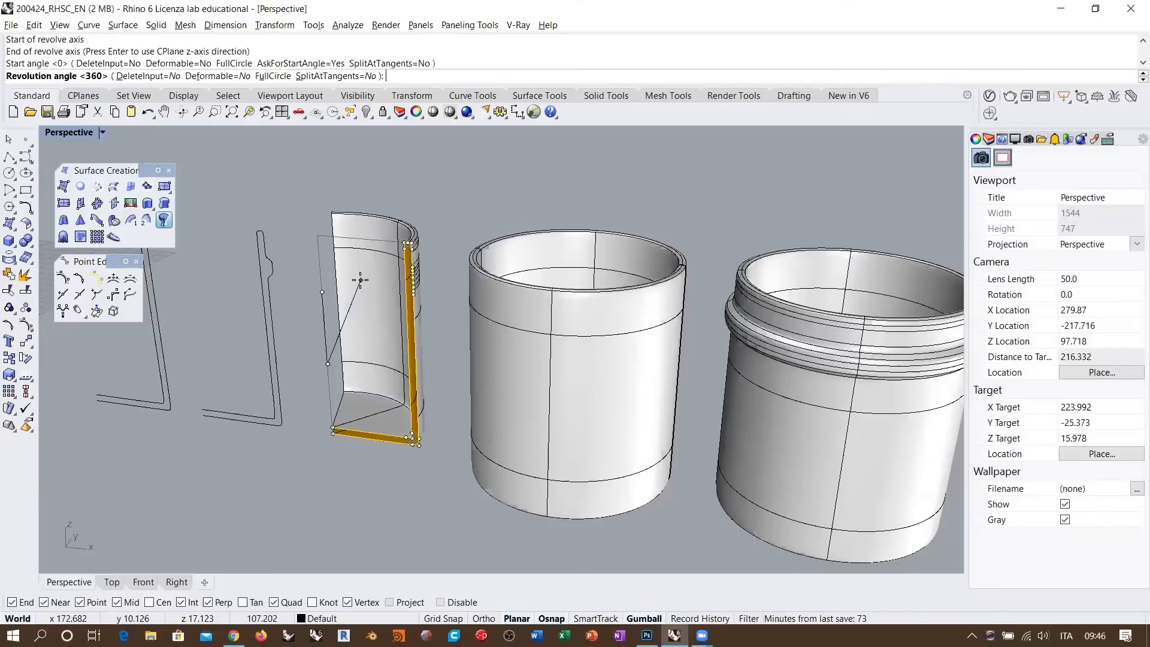
pyautogui.rightClick(360, 280)
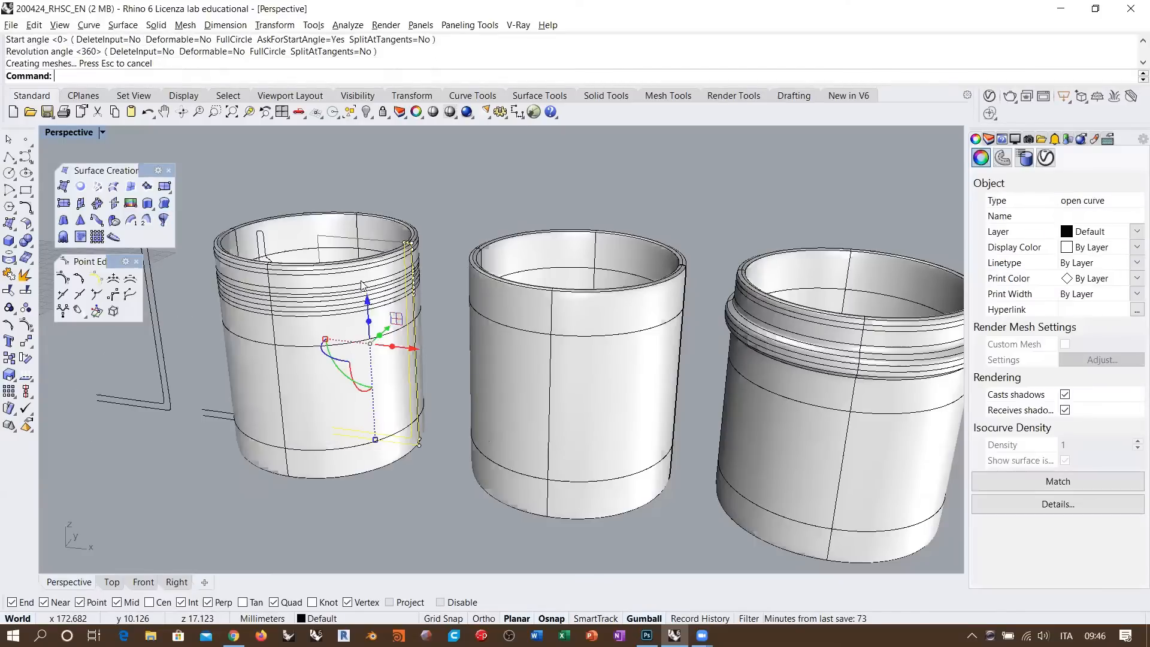
# - Move the newly revolved straight-walled cup beyond the banded cup, at the end of the row
pyautogui.click(317, 311)
pyautogui.scroll(-3, 360, 277)
pyautogui.moveTo(338, 315); pyautogui.dragTo(825, 383)
pyautogui.press('Escape')
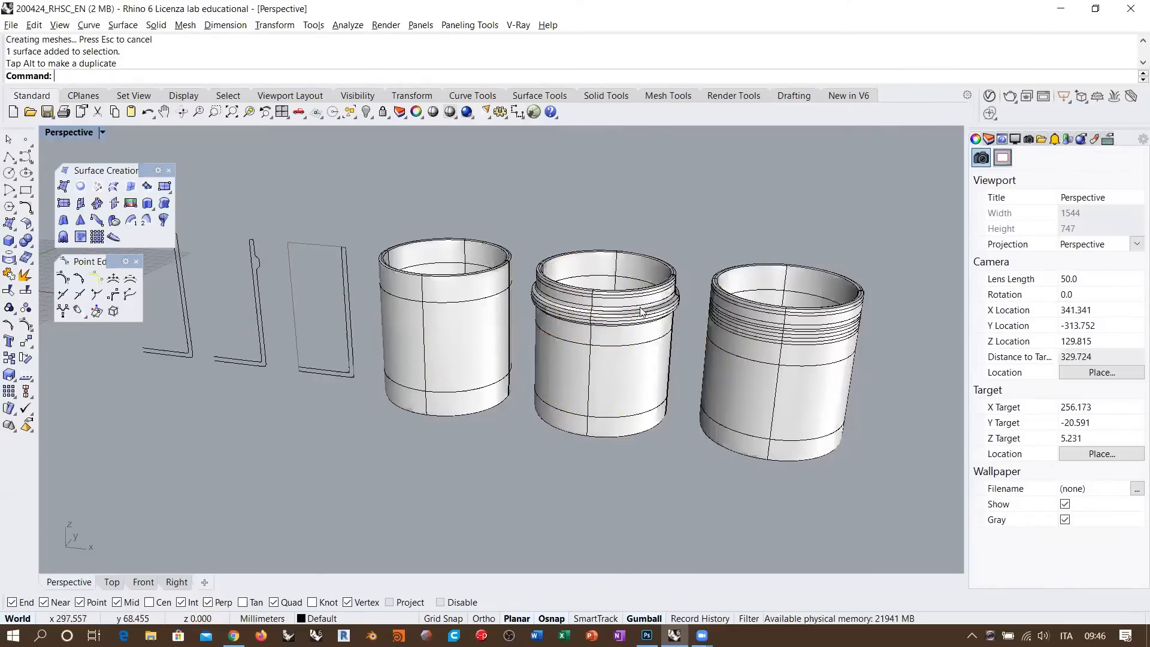
# - Turn on the surface control points of the newly revolved straight-walled cup
pyautogui.scroll(5, 646, 310)
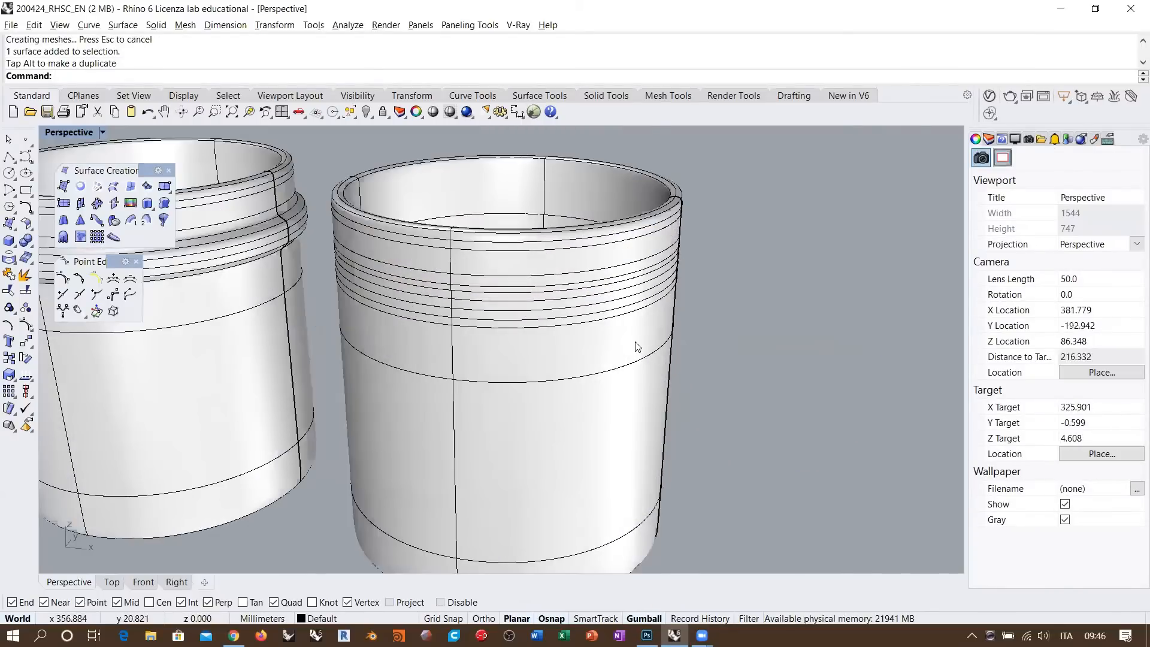
pyautogui.click(637, 346)
pyautogui.press('F10')
pyautogui.moveTo(636, 347); pyautogui.dragTo(678, 310, button='right')
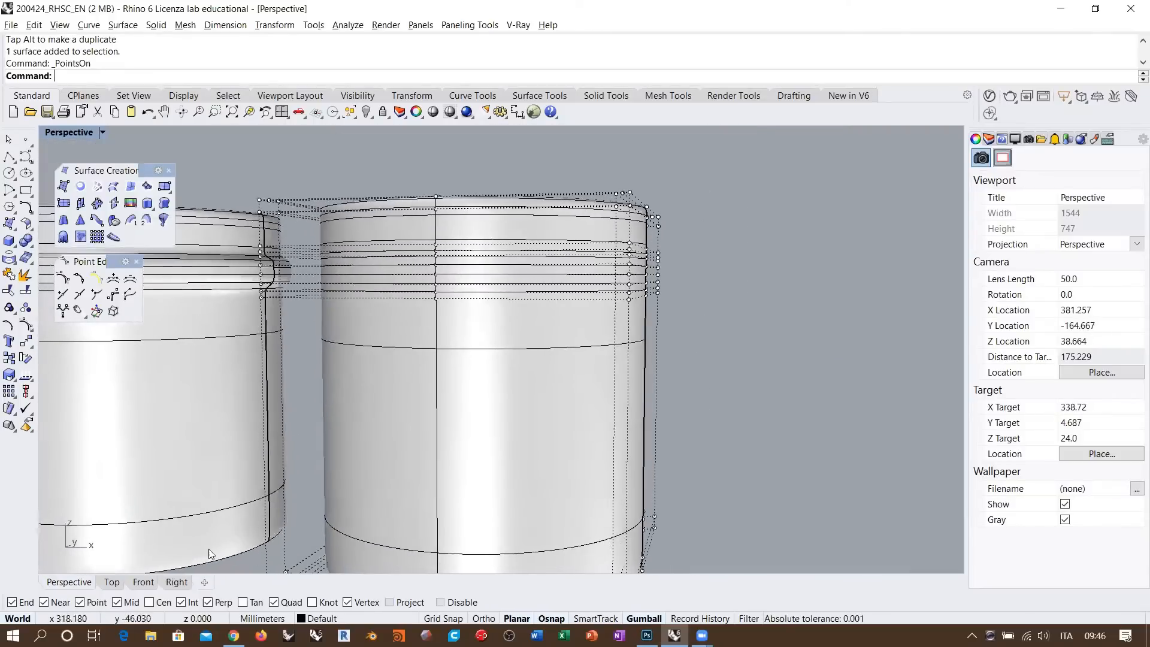
# - In the Front view, select the four middle rows of inserted control points around the cup's upper outer wall
pyautogui.click(141, 580)
pyautogui.scroll(-14, 336, 352)
pyautogui.scroll(-2, 543, 274)
pyautogui.moveTo(544, 274); pyautogui.dragTo(301, 372, button='right')
pyautogui.scroll(-2, 934, 294)
pyautogui.moveTo(934, 295); pyautogui.dragTo(537, 334, button='right')
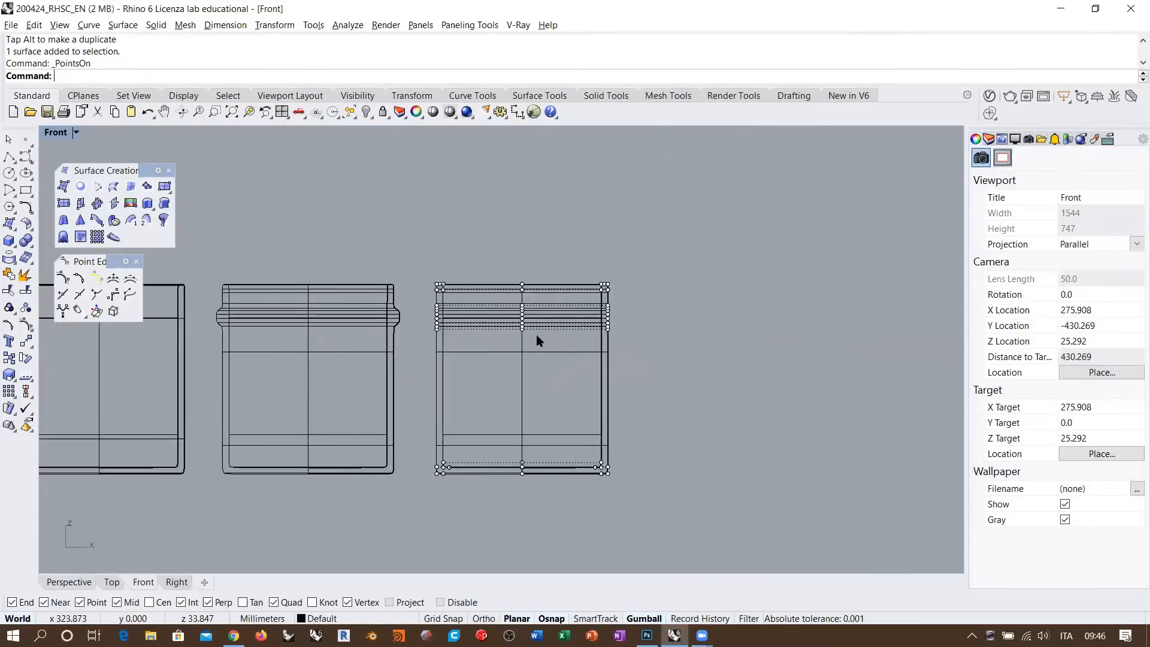
pyautogui.scroll(10, 584, 341)
pyautogui.moveTo(335, 304); pyautogui.dragTo(426, 336, button='right')
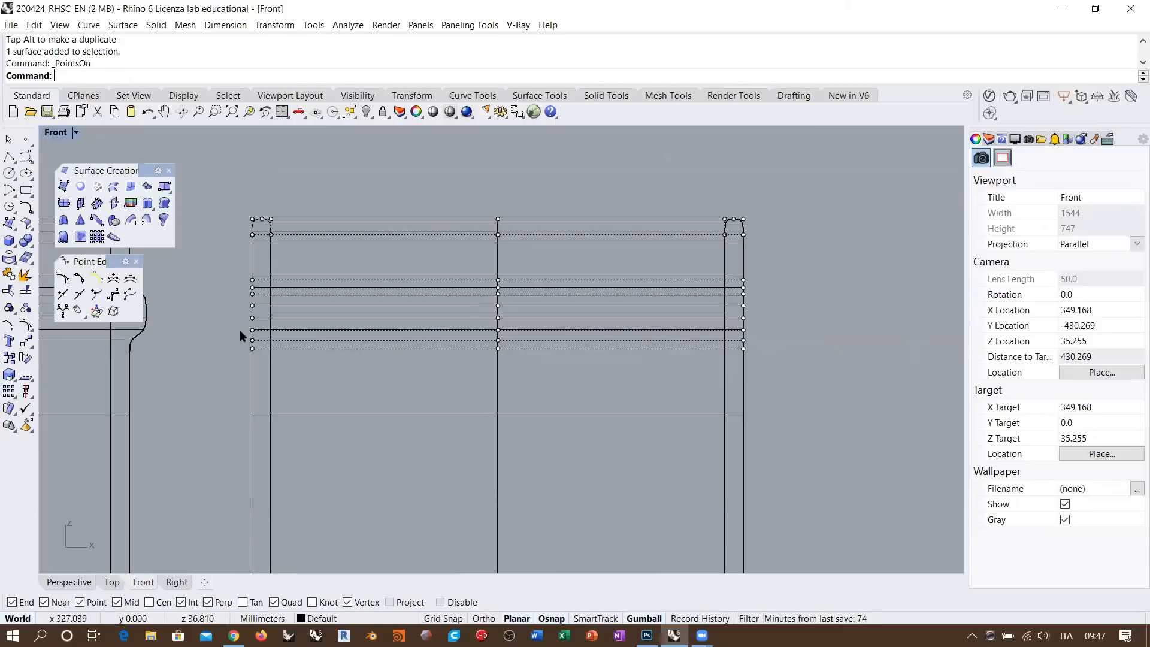
pyautogui.moveTo(288, 305); pyautogui.dragTo(783, 292)
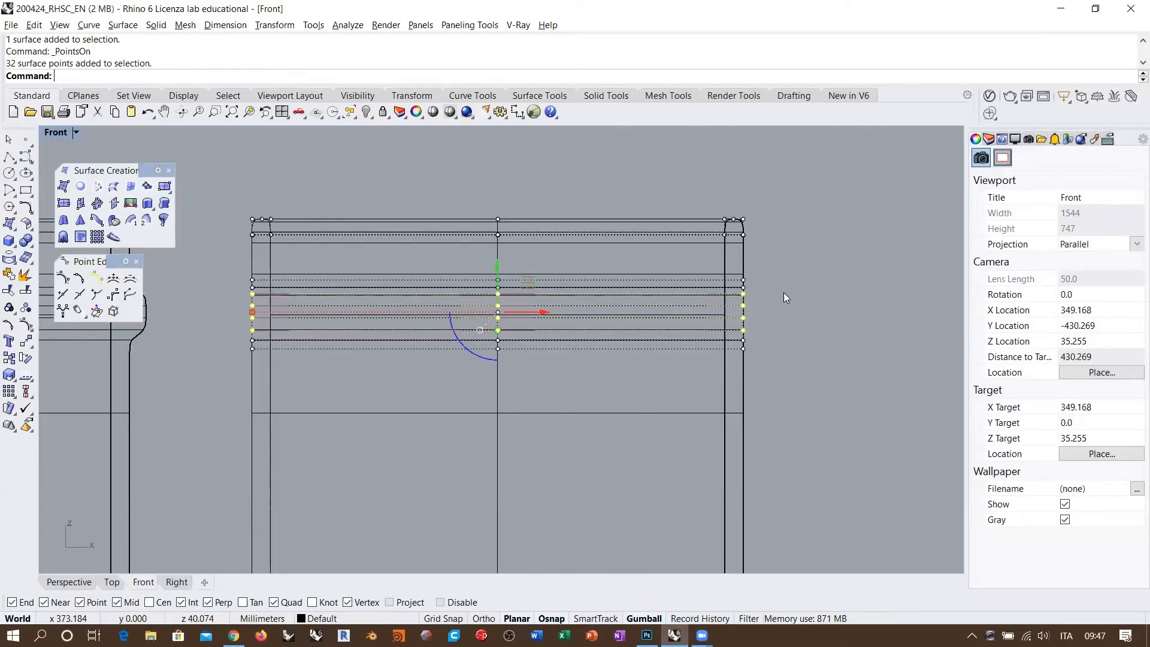
# - Try to form a raised band by scaling the selected control points outward in 3D, and undo the scaling
pyautogui.click(69, 581)
pyautogui.scroll(5, 304, 437)
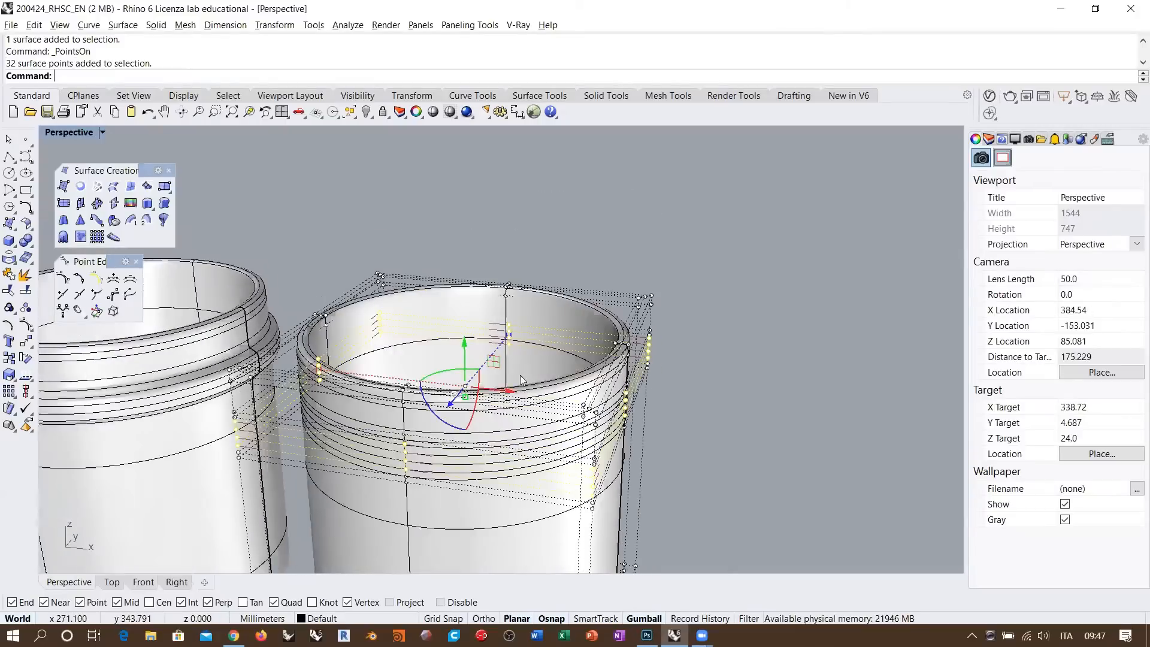
pyautogui.keyDown('shift'); pyautogui.moveTo(358, 319); pyautogui.dragTo(343, 316); pyautogui.keyUp('shift')
pyautogui.scroll(-3, 562, 253)
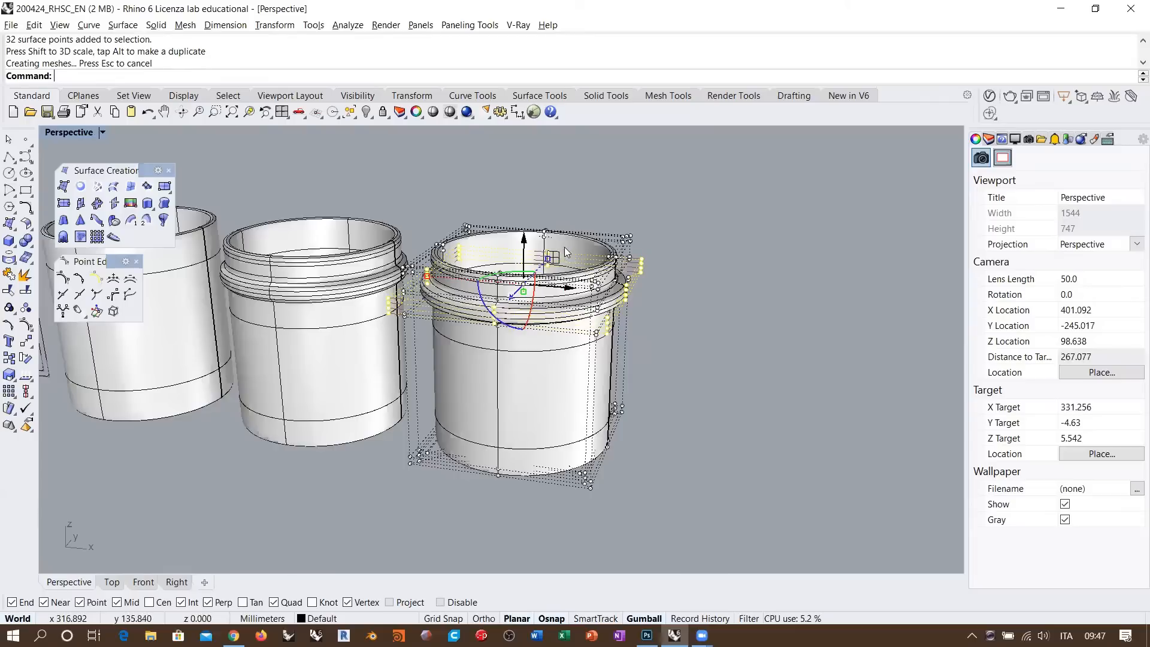
pyautogui.hotkey('ctrl', 'z')
pyautogui.moveTo(636, 298)
pyautogui.mouseDown(button='right')
pyautogui.moveTo(627, 324)
pyautogui.moveTo(621, 313)
pyautogui.mouseUp(button='right')
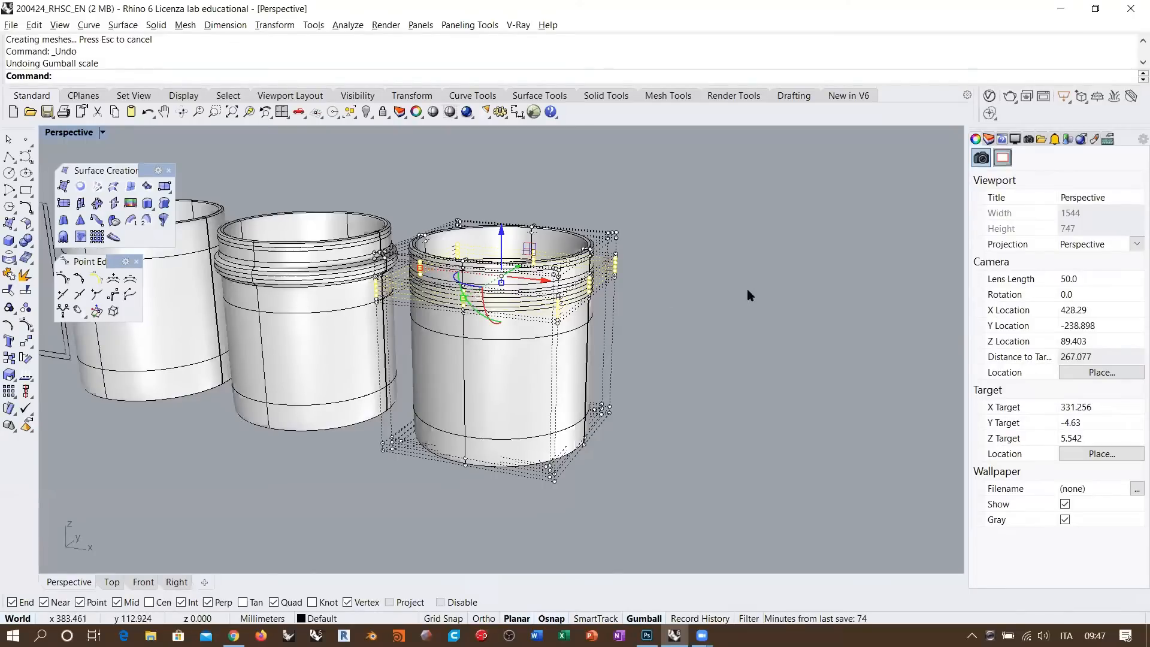
pyautogui.moveTo(627, 332); pyautogui.dragTo(633, 254, button='right')
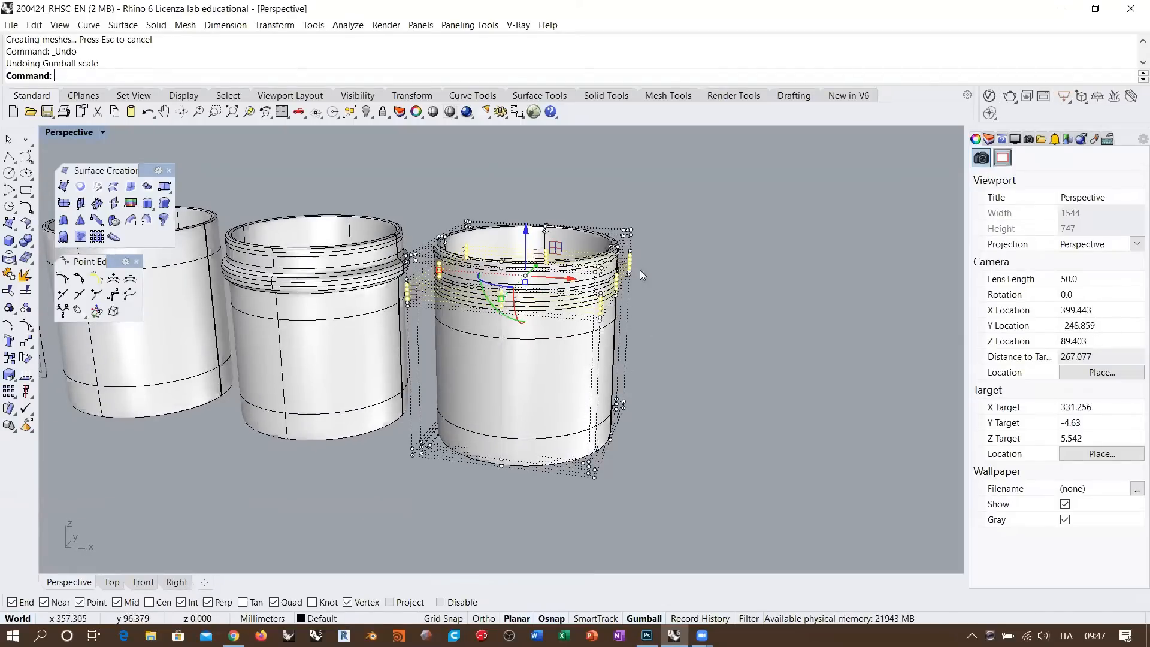
pyautogui.moveTo(633, 324); pyautogui.dragTo(605, 342, button='right')
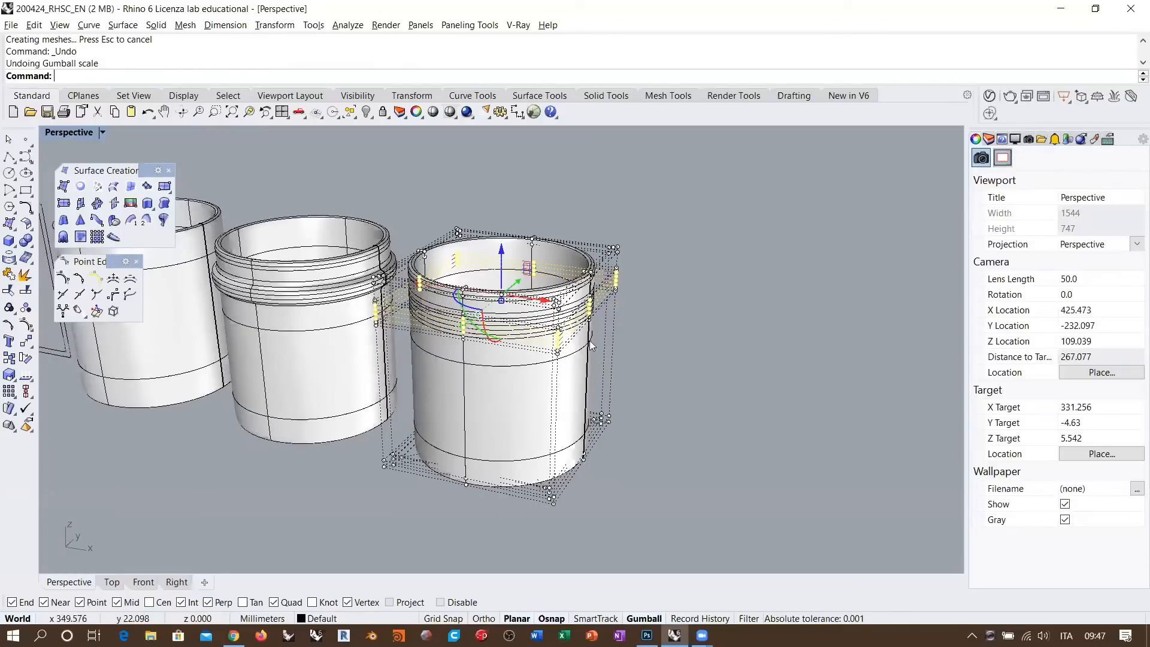
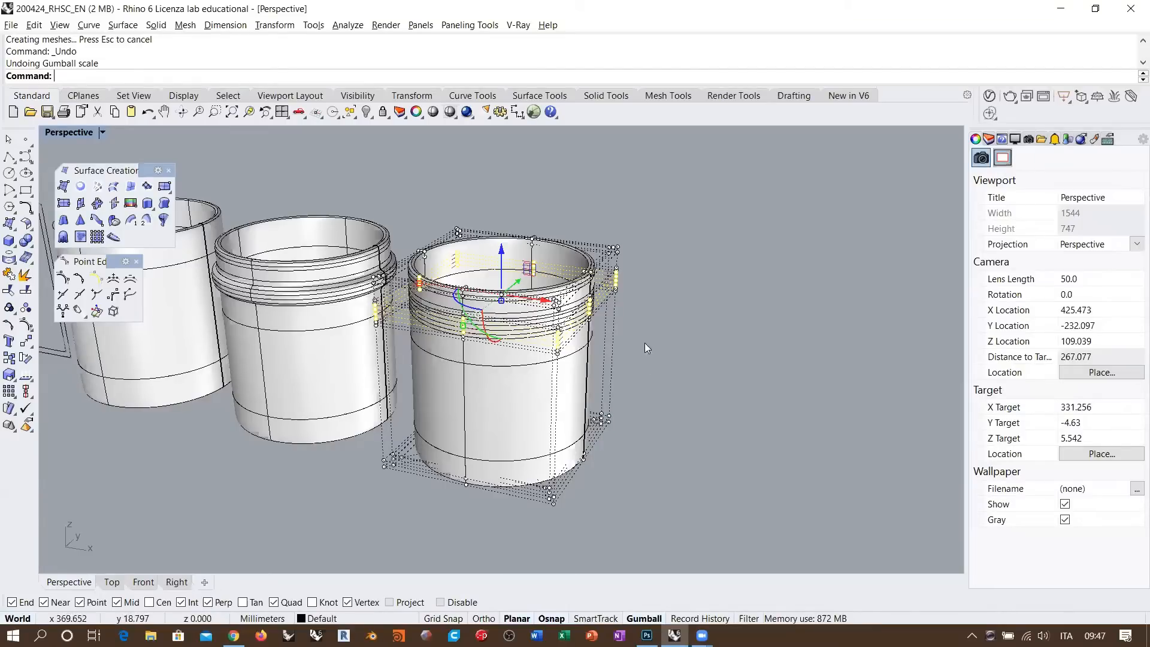
# - Deselect the upper-wall control points on one side of the end cup and try moving the remaining ones outward along X
pyautogui.keyDown('shift'); pyautogui.moveTo(503, 340); pyautogui.dragTo(593, 352, button='right'); pyautogui.keyUp('shift')
pyautogui.scroll(-2, 593, 352)
pyautogui.moveTo(390, 352); pyautogui.dragTo(494, 363, button='right')
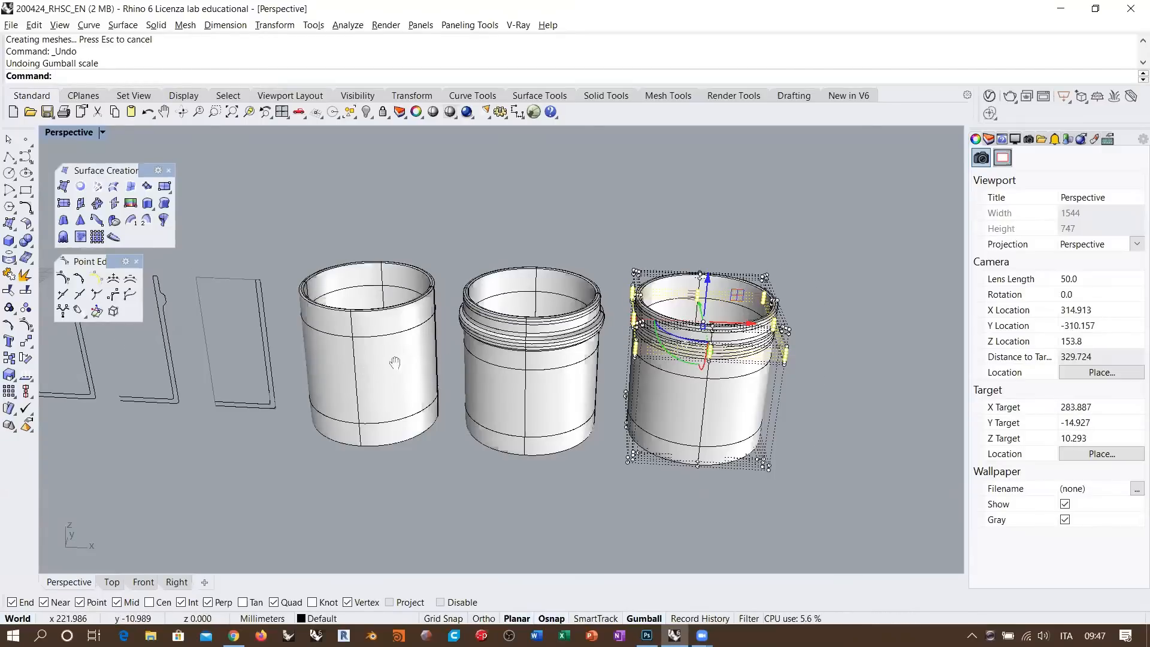
pyautogui.keyDown('shift'); pyautogui.moveTo(395, 362); pyautogui.dragTo(483, 360, button='right'); pyautogui.keyUp('shift')
pyautogui.scroll(4, 705, 333)
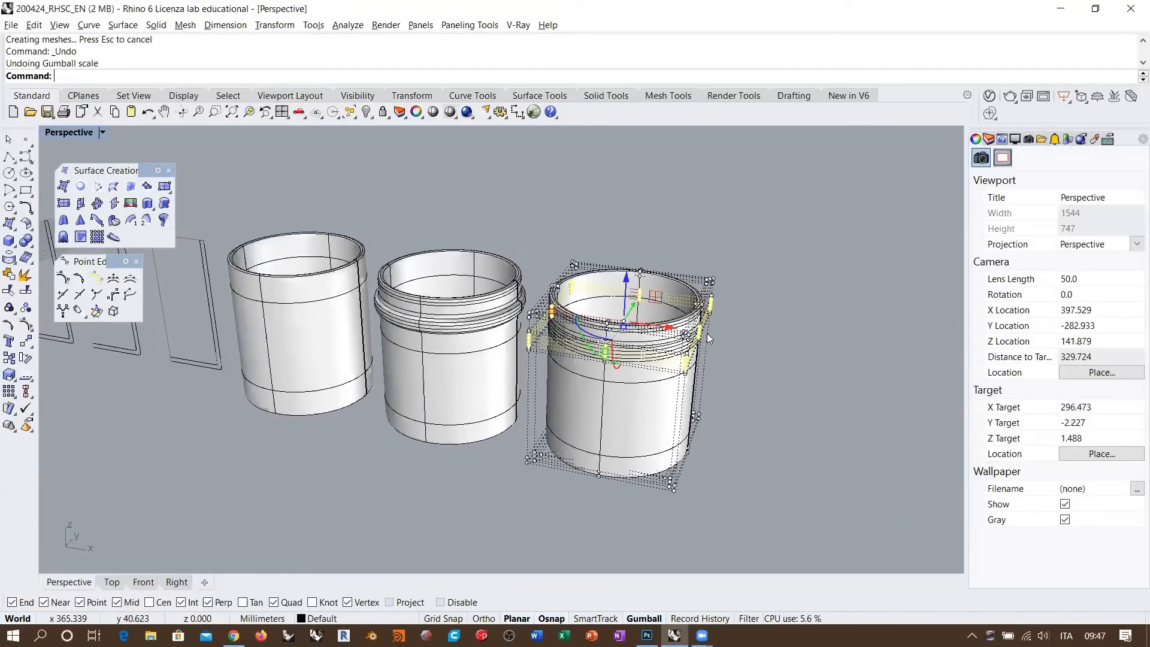
pyautogui.keyDown('ctrl'); pyautogui.moveTo(479, 188); pyautogui.dragTo(657, 378); pyautogui.keyUp('ctrl')
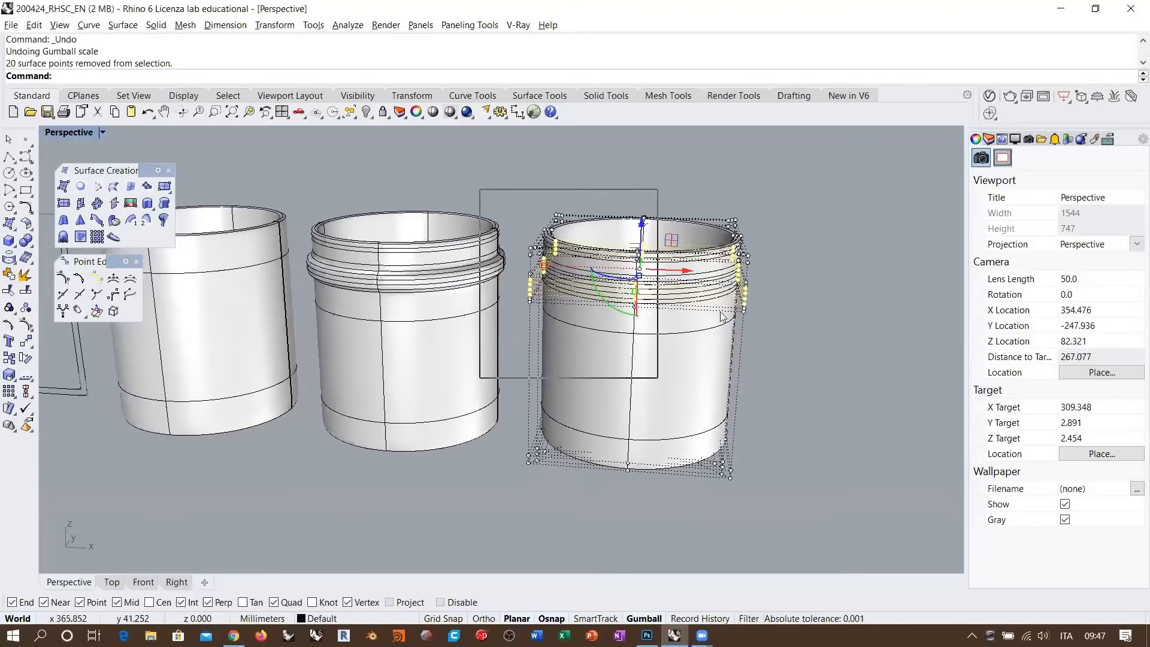
pyautogui.moveTo(723, 309); pyautogui.dragTo(675, 313, button='right')
pyautogui.moveTo(652, 301); pyautogui.dragTo(668, 303)
pyautogui.click(766, 395)
# - Try to shape a local lip by selecting the outermost control points on the bulging side and scaling them
pyautogui.moveTo(627, 321); pyautogui.dragTo(736, 347, button='right')
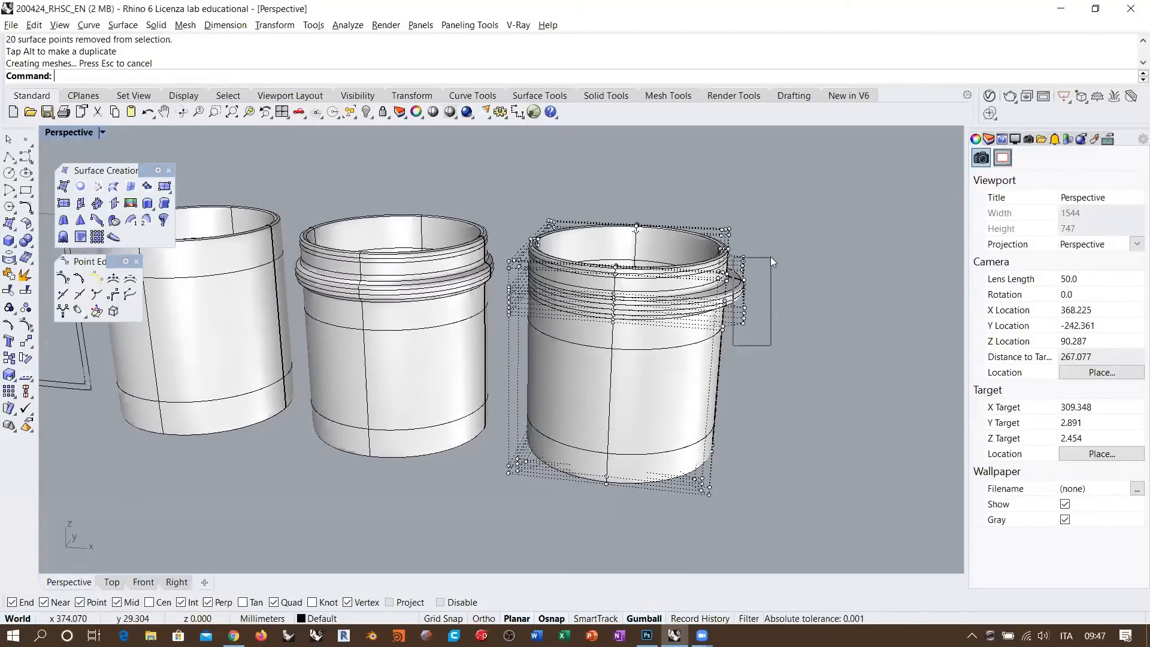
pyautogui.moveTo(772, 261); pyautogui.dragTo(774, 260)
pyautogui.moveTo(774, 259); pyautogui.dragTo(489, 390, button='right')
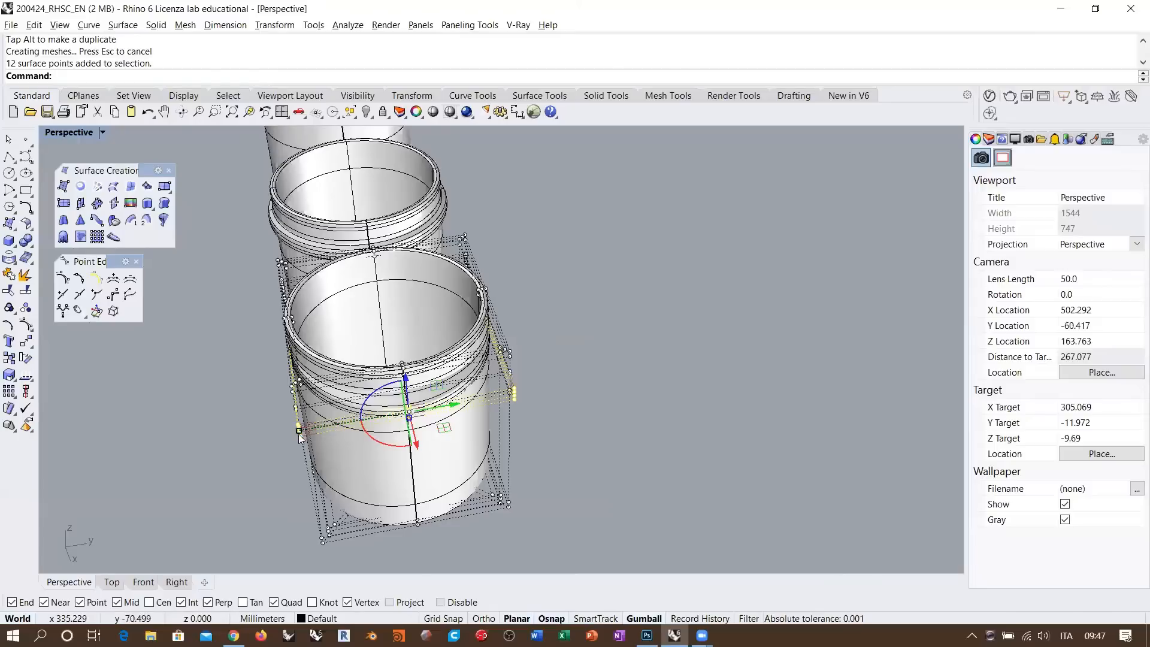
pyautogui.keyDown('shift'); pyautogui.moveTo(298, 431); pyautogui.dragTo(328, 447); pyautogui.keyUp('shift')
pyautogui.moveTo(363, 462); pyautogui.dragTo(534, 315, button='right')
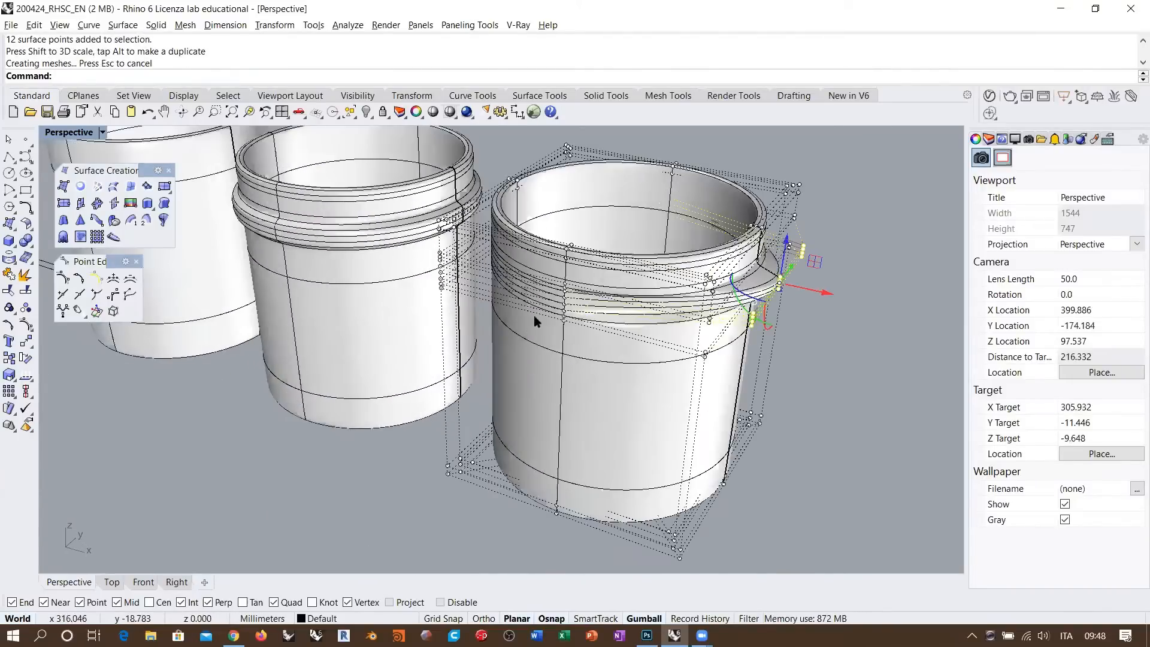
pyautogui.scroll(2, 533, 315)
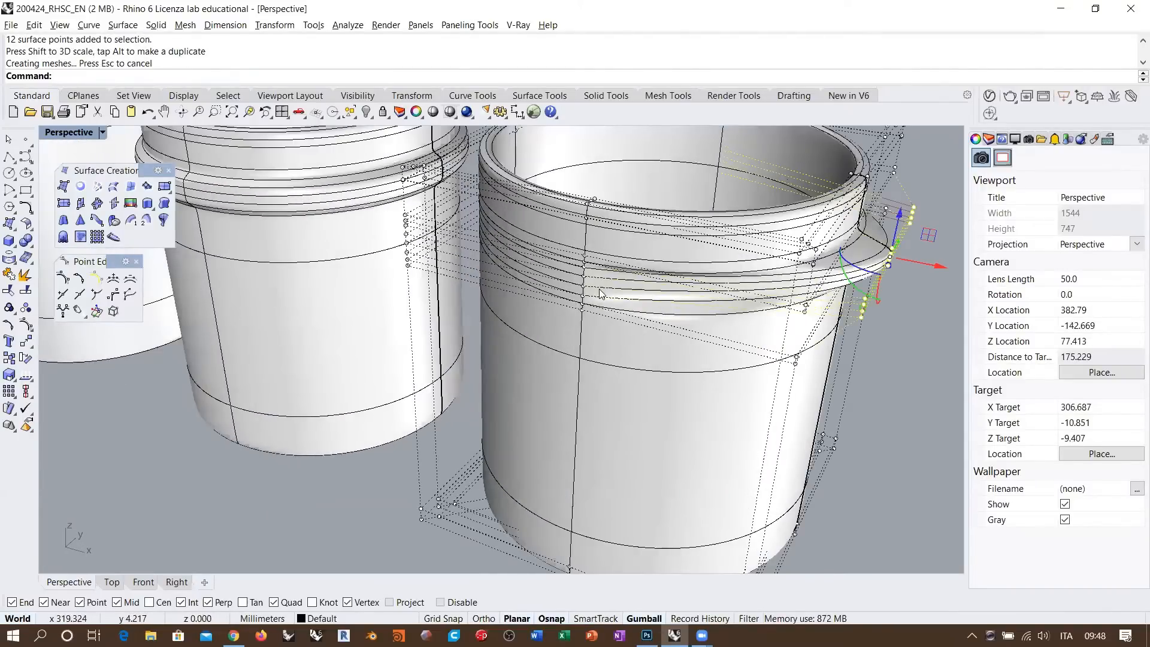
pyautogui.moveTo(601, 293); pyautogui.dragTo(599, 321, button='right')
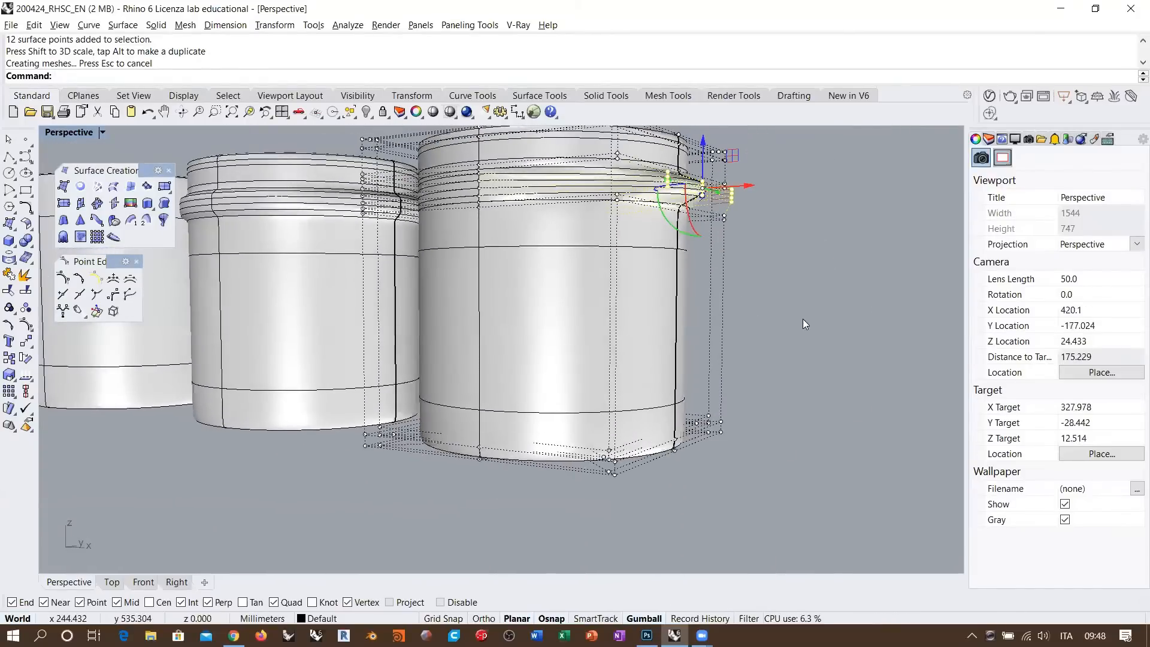
pyautogui.press('Escape')
pyautogui.keyDown('shift'); pyautogui.moveTo(667, 258); pyautogui.dragTo(642, 329, button='right'); pyautogui.keyUp('shift')
pyautogui.press('Escape')
pyautogui.moveTo(551, 271); pyautogui.dragTo(462, 376, button='right')
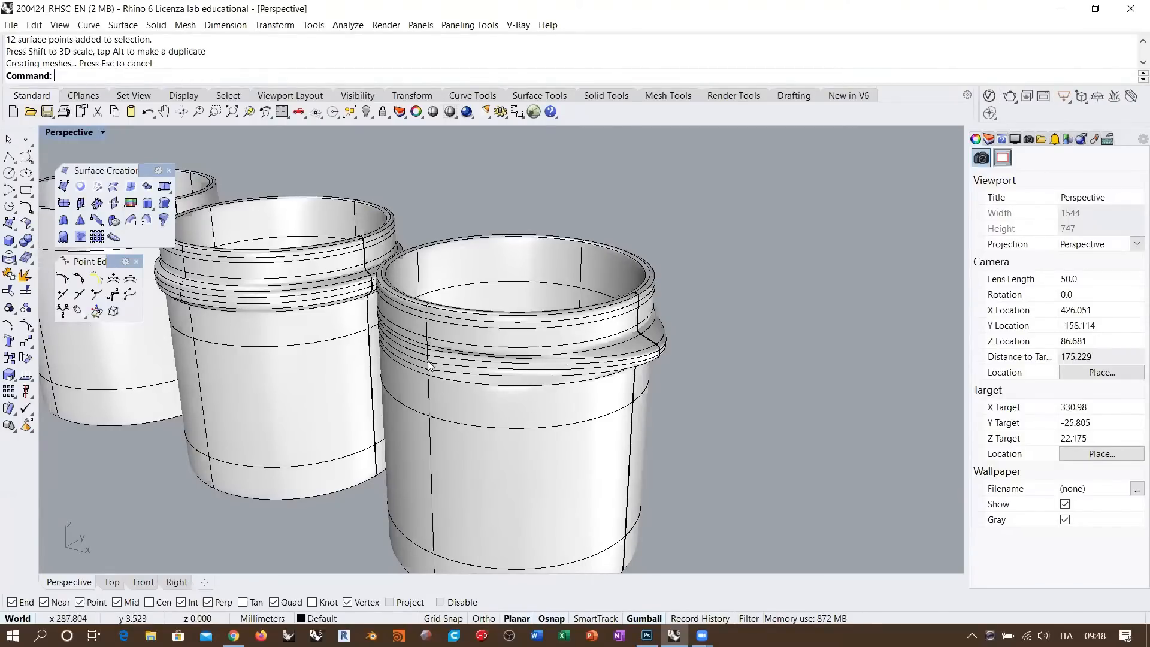
pyautogui.moveTo(439, 360); pyautogui.dragTo(573, 301, button='right')
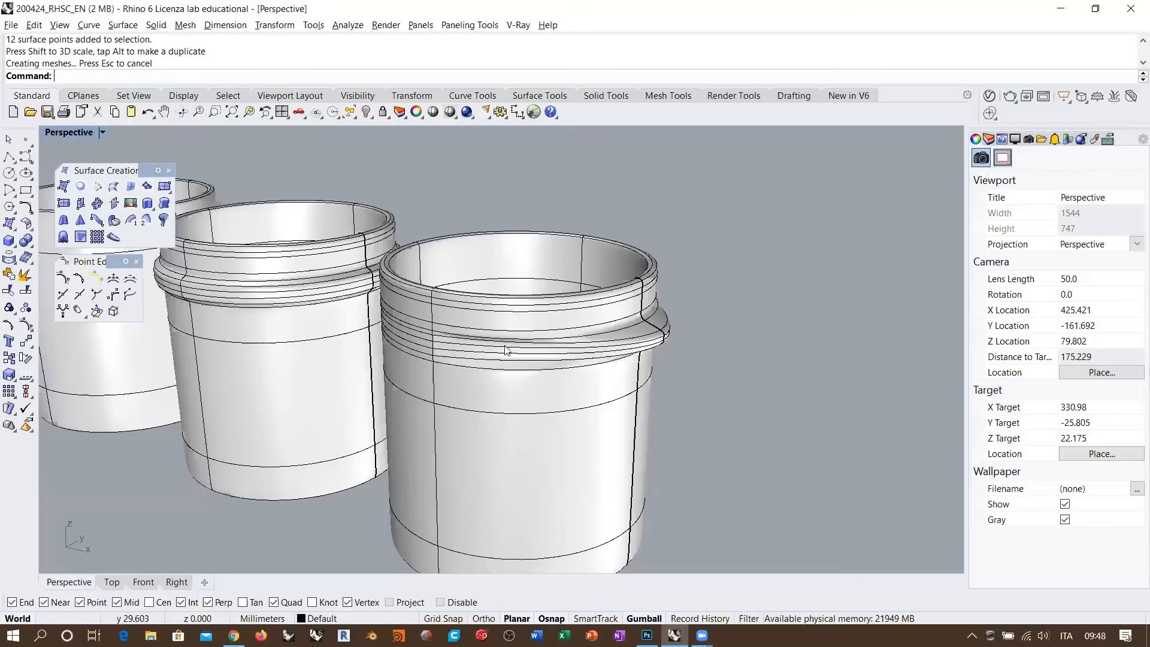
# - Undo the control point scaling and the outward move on the end cup
pyautogui.hotkey('ctrl', 'z')
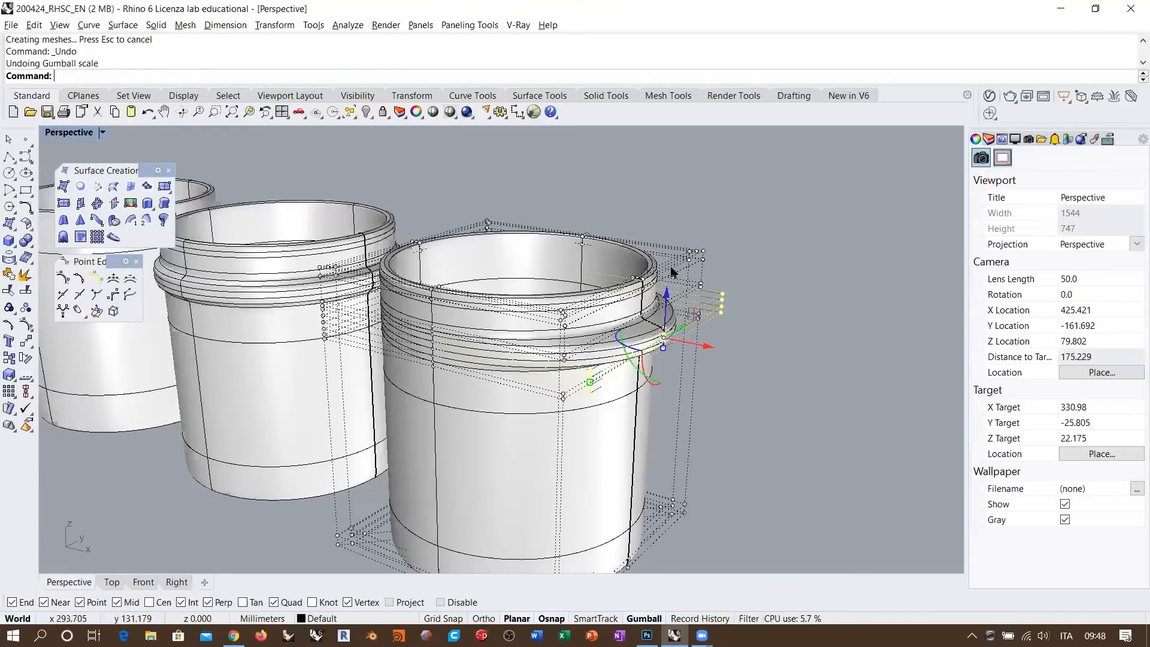
pyautogui.scroll(-4, 671, 268)
pyautogui.moveTo(679, 314); pyautogui.dragTo(745, 356, button='right')
pyautogui.click(742, 317)
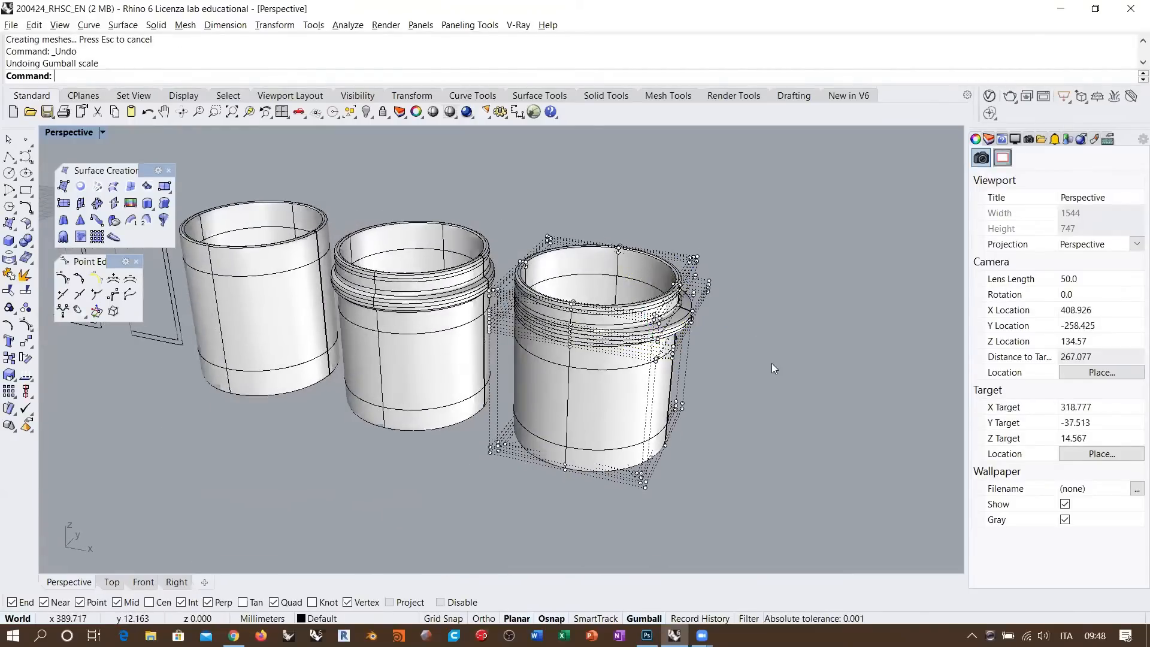
pyautogui.hotkey('ctrl', 'z')
pyautogui.moveTo(616, 366); pyautogui.dragTo(661, 302, button='right')
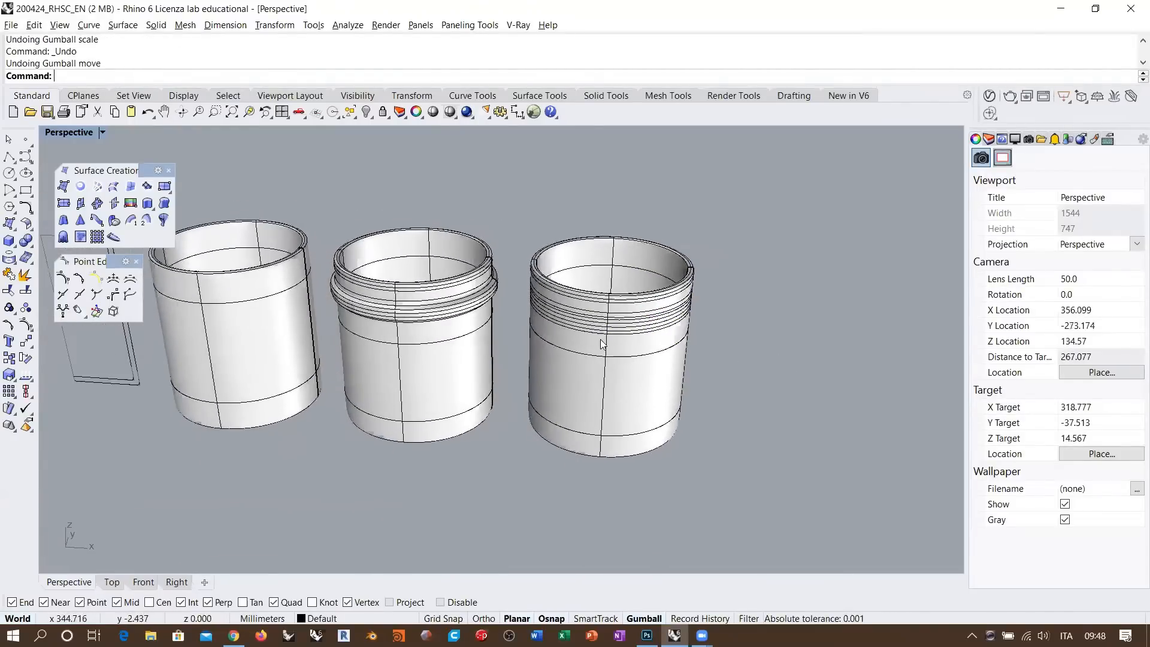
# - Move the cup with the inserted rows behind the banded cup to free the end of the row
pyautogui.scroll(-2, 601, 340)
pyautogui.moveTo(601, 339); pyautogui.dragTo(620, 411, button='right')
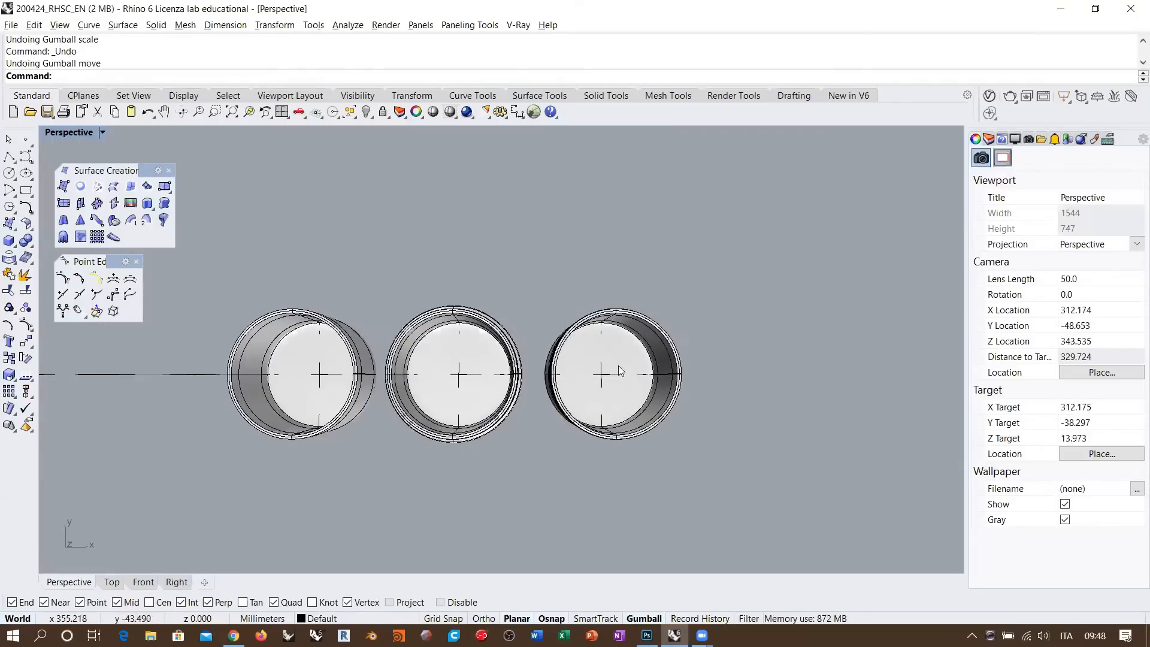
pyautogui.moveTo(619, 371); pyautogui.dragTo(474, 230)
pyautogui.click(588, 290)
pyautogui.moveTo(516, 403); pyautogui.dragTo(273, 301, button='right')
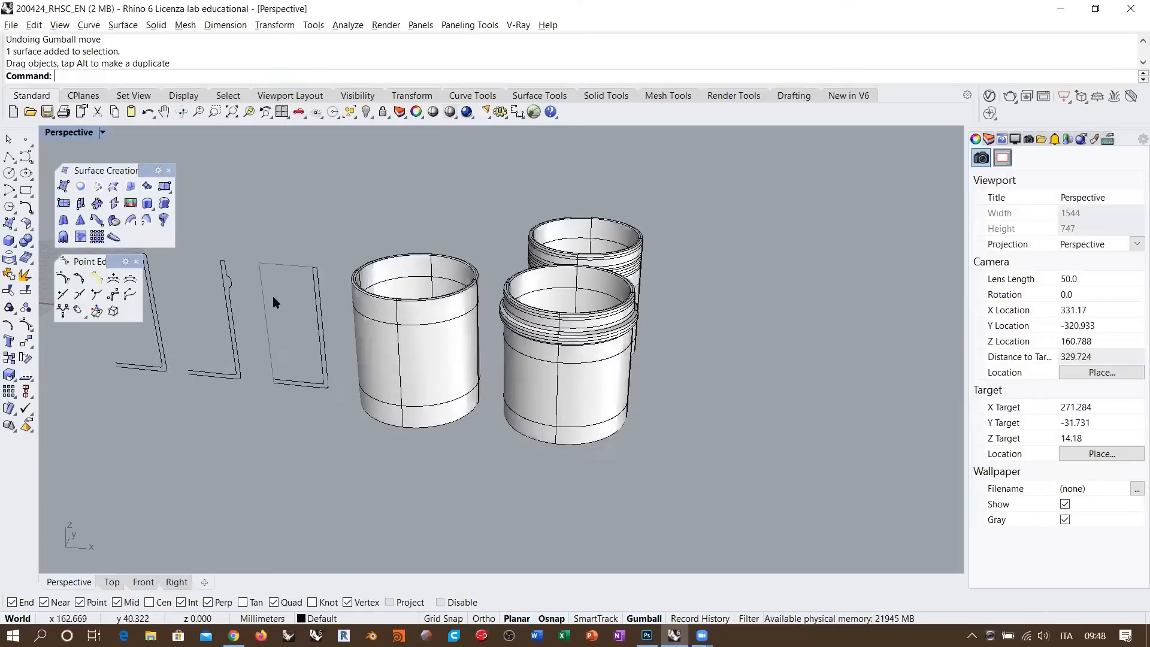
# - Move the profile curve out of the construction rectangle and place it beside the first plain profile
pyautogui.scroll(5, 272, 296)
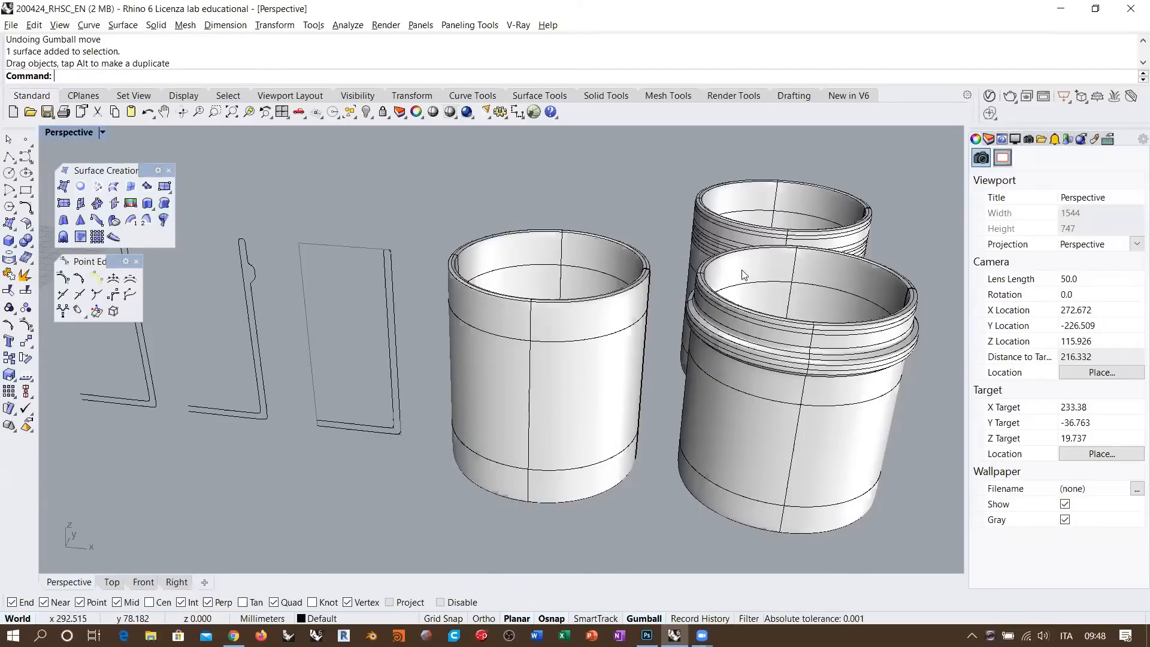
pyautogui.keyDown('shift'); pyautogui.moveTo(640, 337); pyautogui.dragTo(512, 340, button='right'); pyautogui.keyUp('shift')
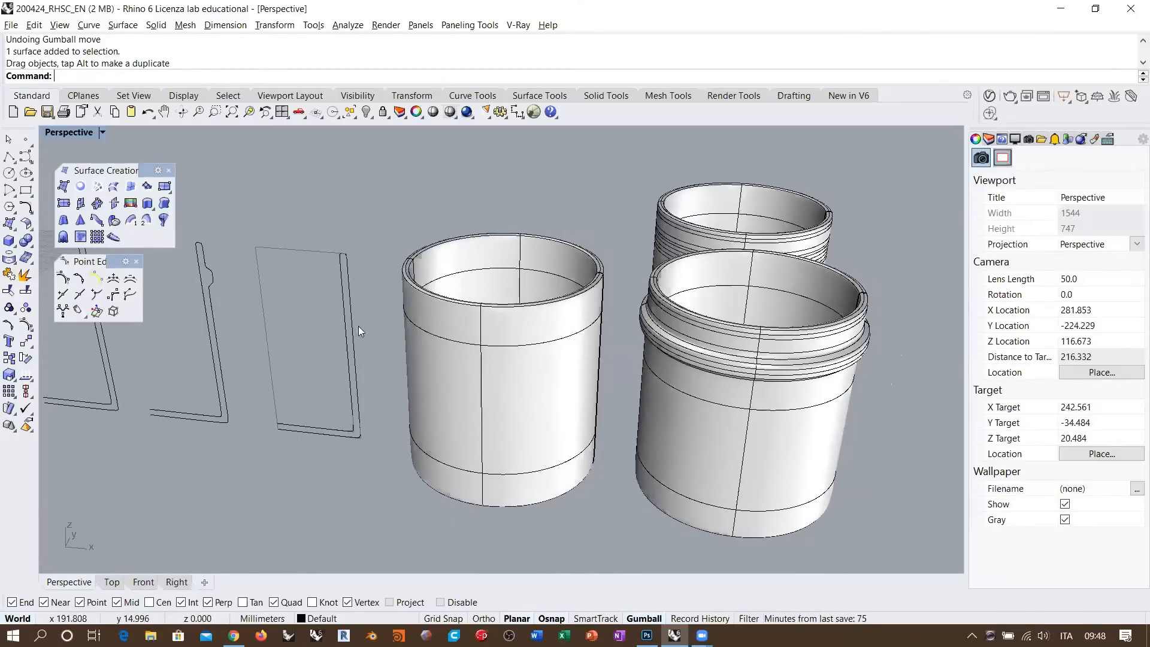
pyautogui.keyDown('shift'); pyautogui.moveTo(369, 331); pyautogui.dragTo(517, 331, button='right'); pyautogui.keyUp('shift')
pyautogui.scroll(-2, 509, 324)
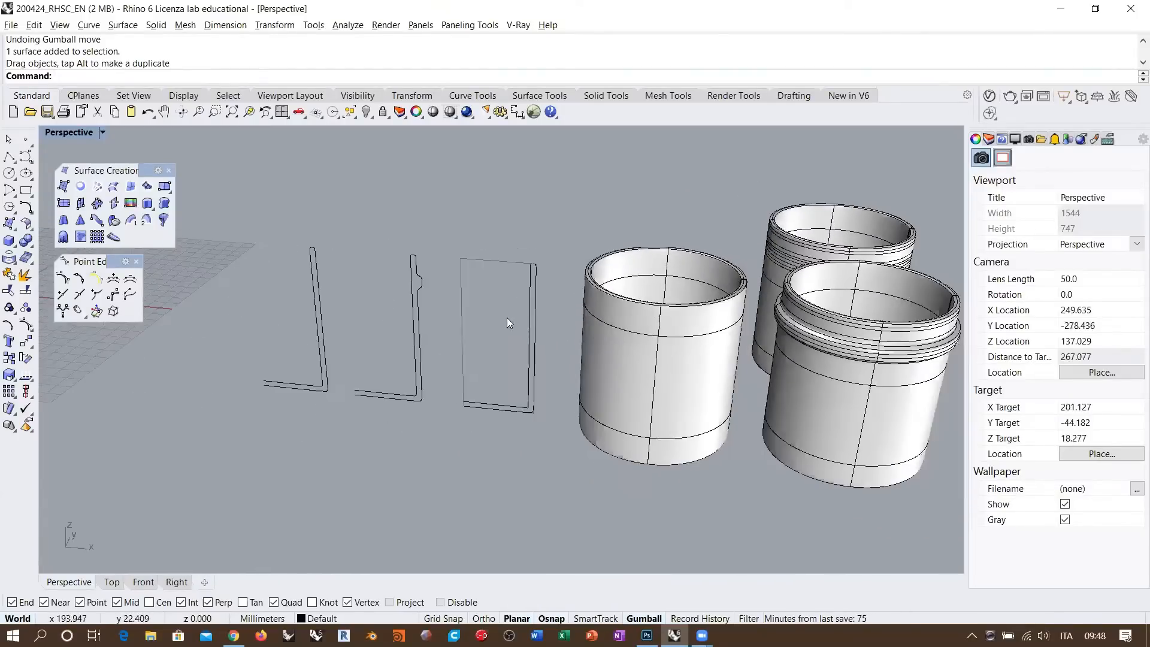
pyautogui.click(530, 328)
pyautogui.moveTo(542, 342); pyautogui.dragTo(311, 343)
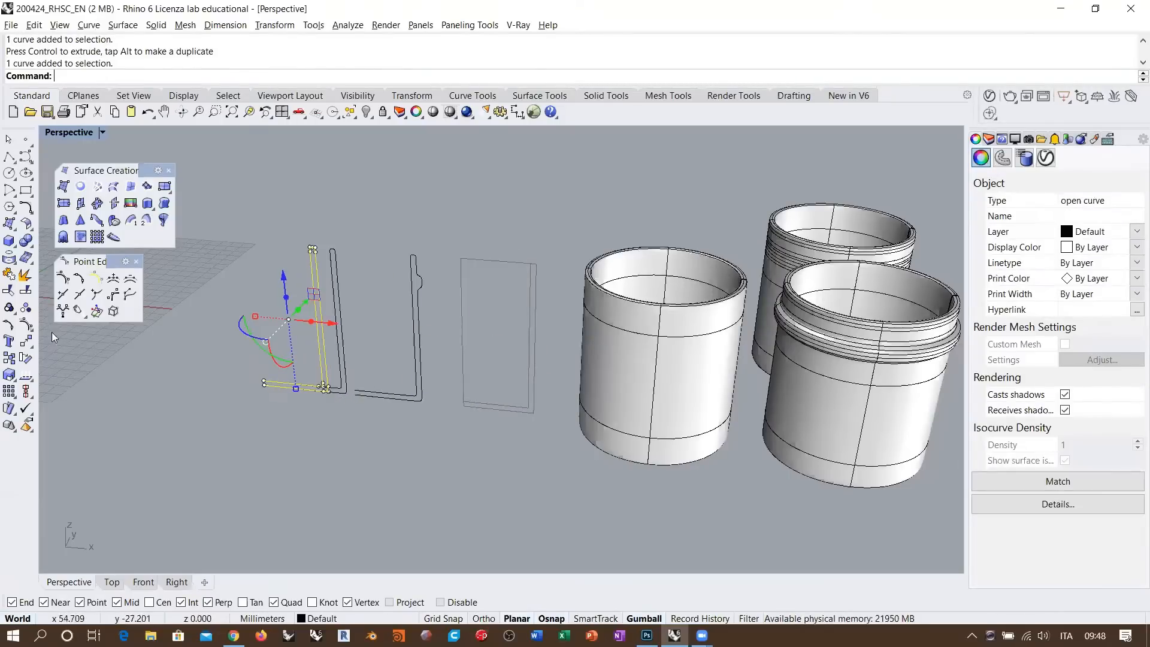
# - Move the first plain profile from the inner end of its base onto the construction rectangle's lower inner corner
pyautogui.click(26, 341)
pyautogui.click(265, 383)
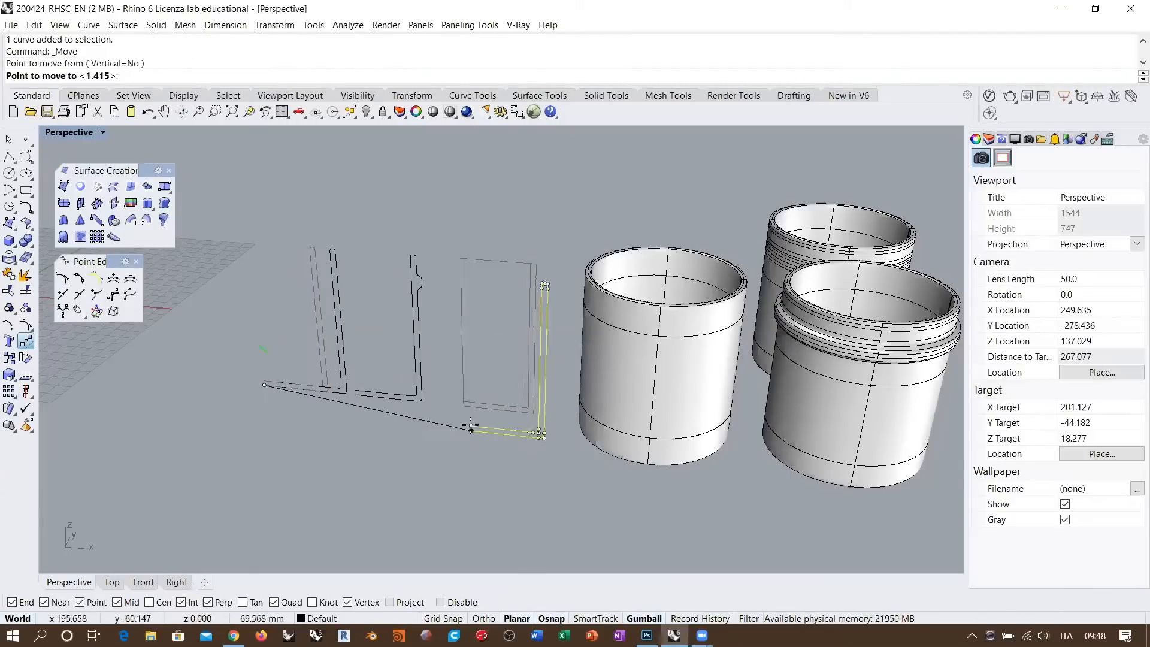
pyautogui.click(459, 407)
pyautogui.moveTo(459, 410); pyautogui.dragTo(372, 340, button='right')
pyautogui.click(403, 460)
# - Revolve the plain profile fully around the construction rectangle's vertical inner side to create a new cup
pyautogui.click(370, 334)
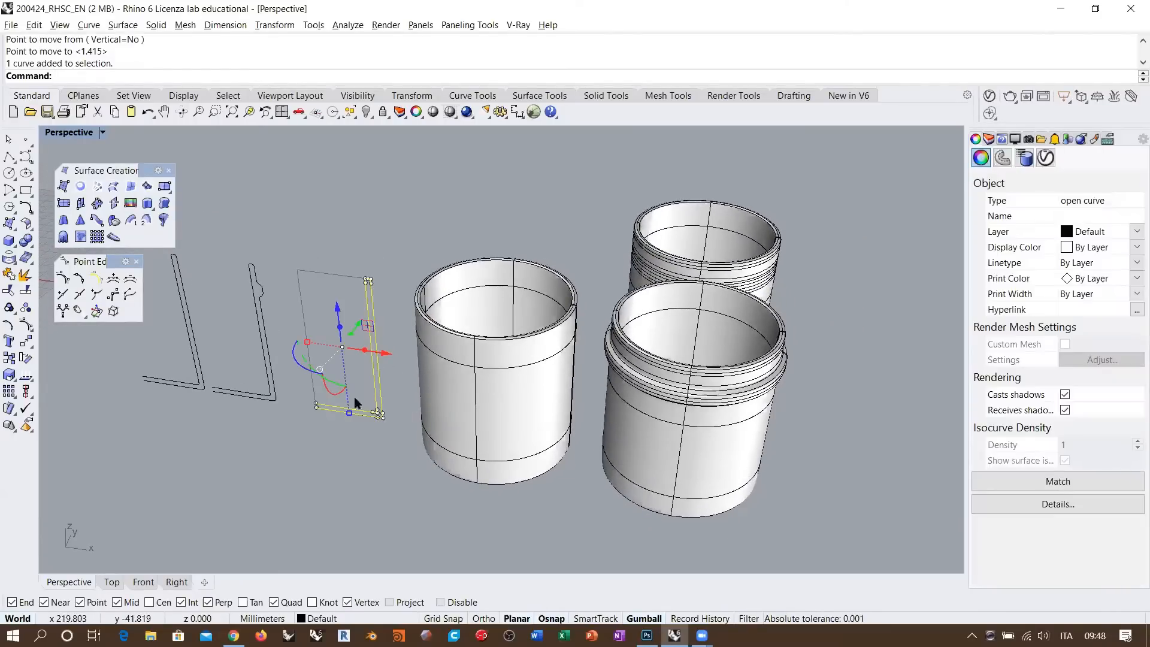
pyautogui.scroll(4, 359, 384)
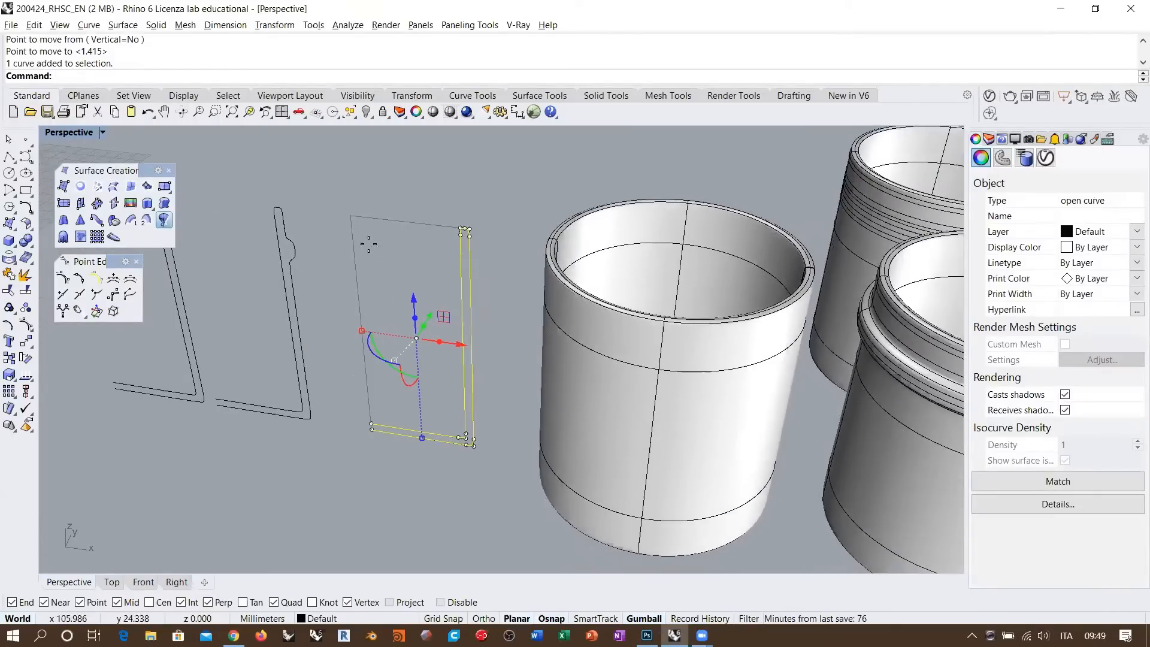
pyautogui.click(364, 354)
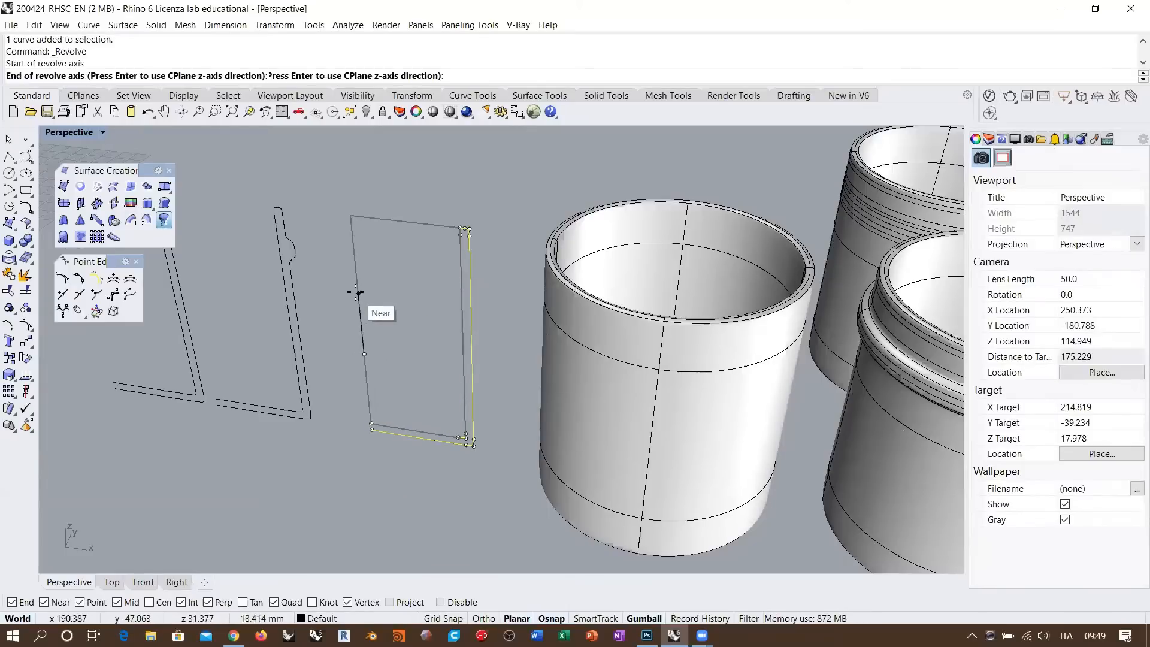
pyautogui.click(358, 293)
pyautogui.press('Return')
pyautogui.press('Return')
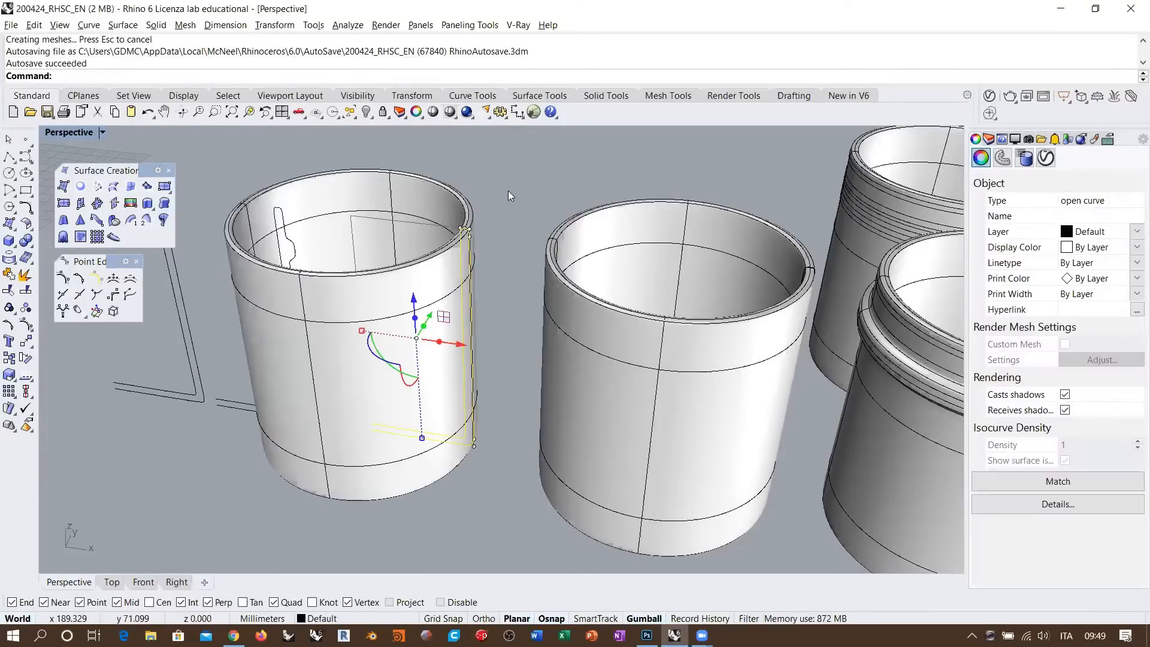
pyautogui.press('Escape')
# - Move the two remaining profile curves together along X, clear of the newly revolved cup
pyautogui.scroll(-4, 486, 288)
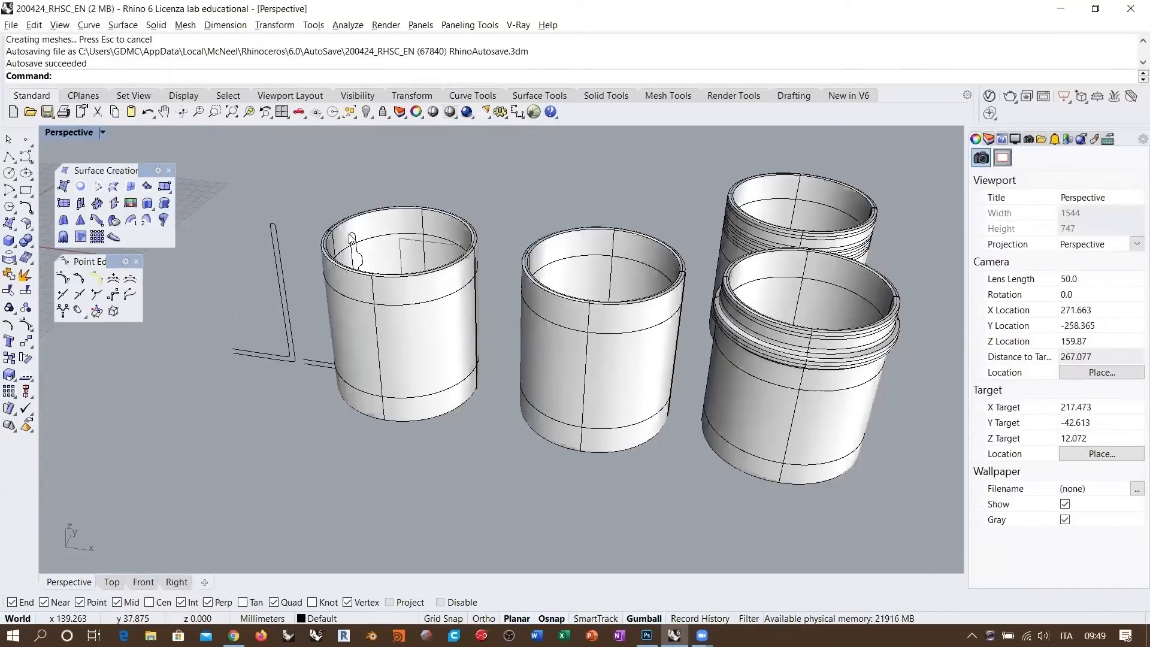
pyautogui.click(361, 259)
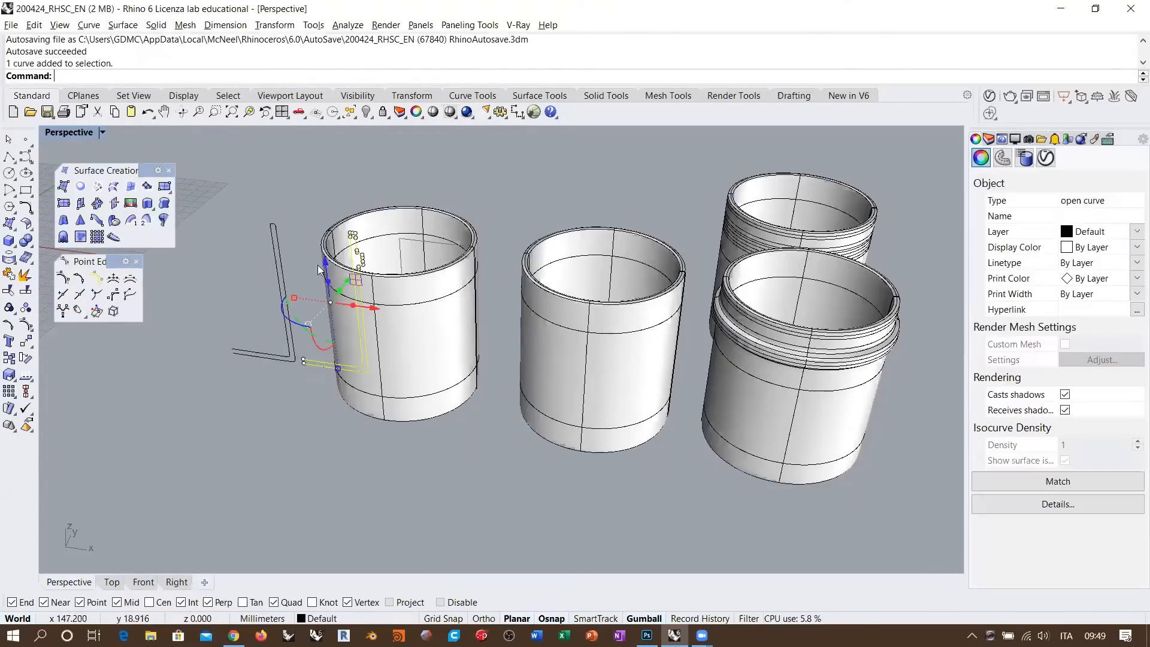
pyautogui.keyDown('shift'); pyautogui.click(277, 248); pyautogui.keyUp('shift')
pyautogui.moveTo(331, 300); pyautogui.dragTo(277, 296)
pyautogui.press('Escape')
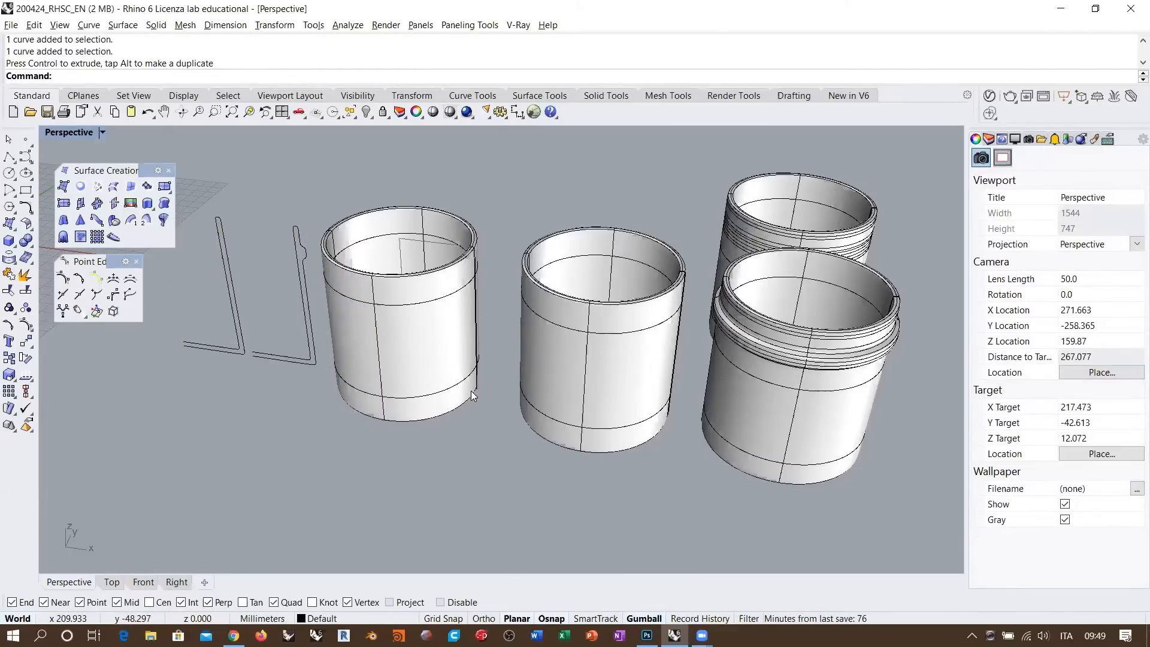
# - Move the newly revolved plain cup along X past the banded cup, to the end of the front row
pyautogui.moveTo(472, 392); pyautogui.dragTo(354, 319, button='right')
pyautogui.click(321, 331)
pyautogui.scroll(-4, 286, 283)
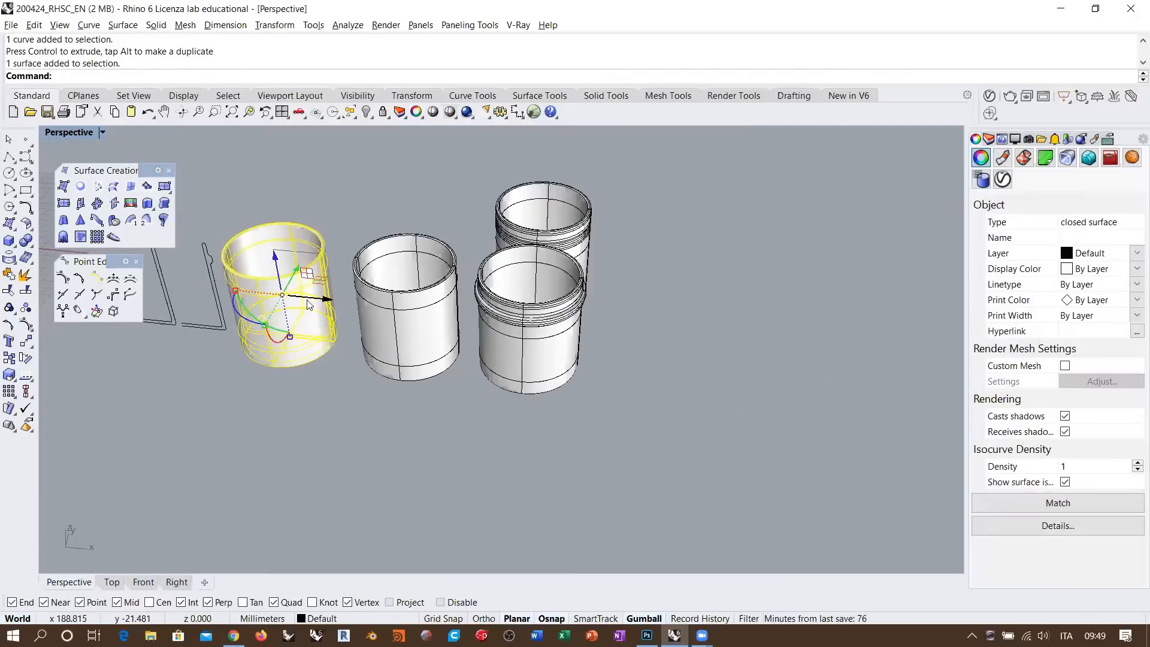
pyautogui.moveTo(308, 301); pyautogui.dragTo(698, 349)
pyautogui.click(733, 404)
# - Turn on the surface control points of the plain cup at the end of the front row
pyautogui.moveTo(733, 403); pyautogui.dragTo(581, 343, button='right')
pyautogui.scroll(4, 675, 380)
pyautogui.keyDown('shift'); pyautogui.moveTo(502, 295); pyautogui.dragTo(497, 322, button='right'); pyautogui.keyUp('shift')
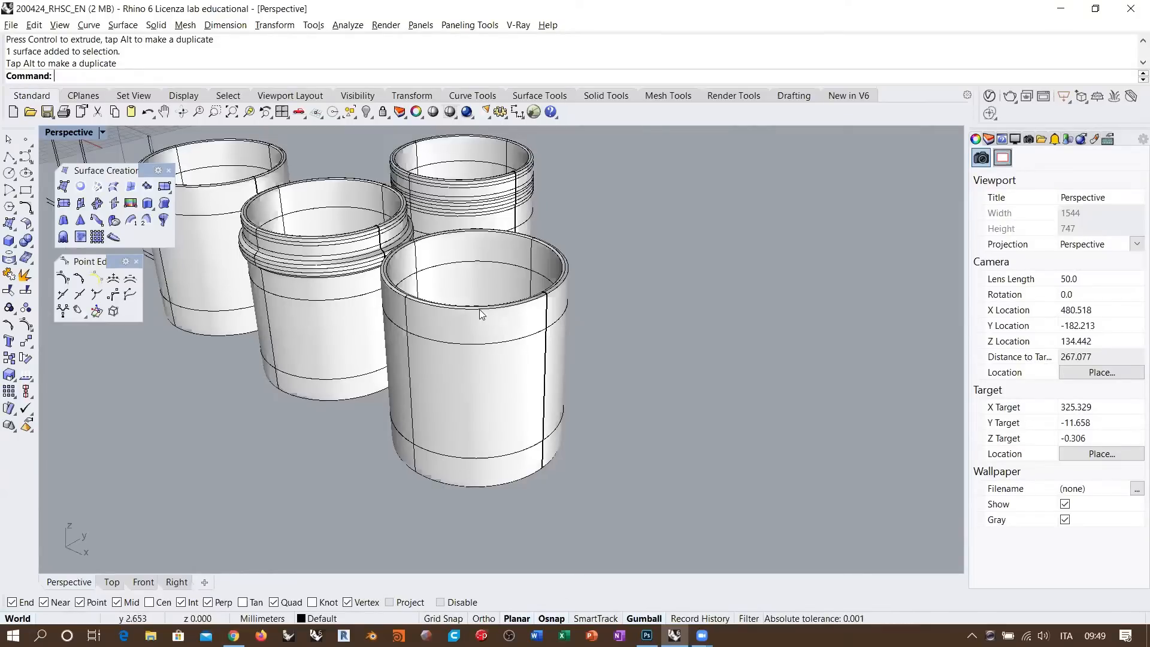
pyautogui.moveTo(497, 346); pyautogui.dragTo(435, 307, button='right')
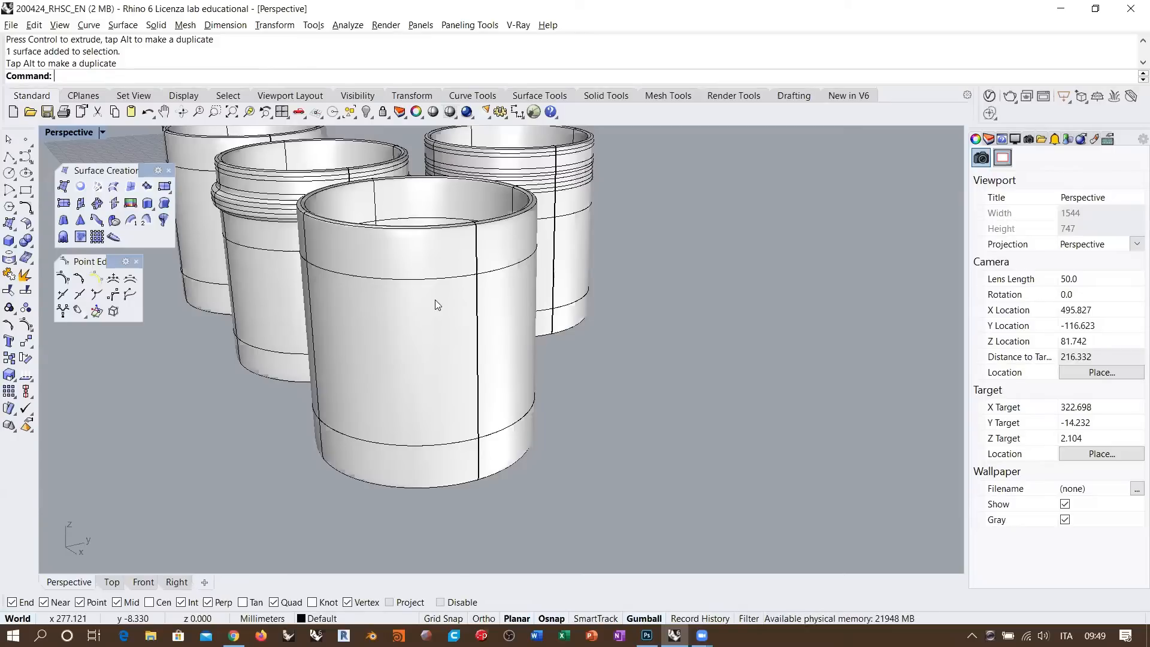
pyautogui.click(435, 301)
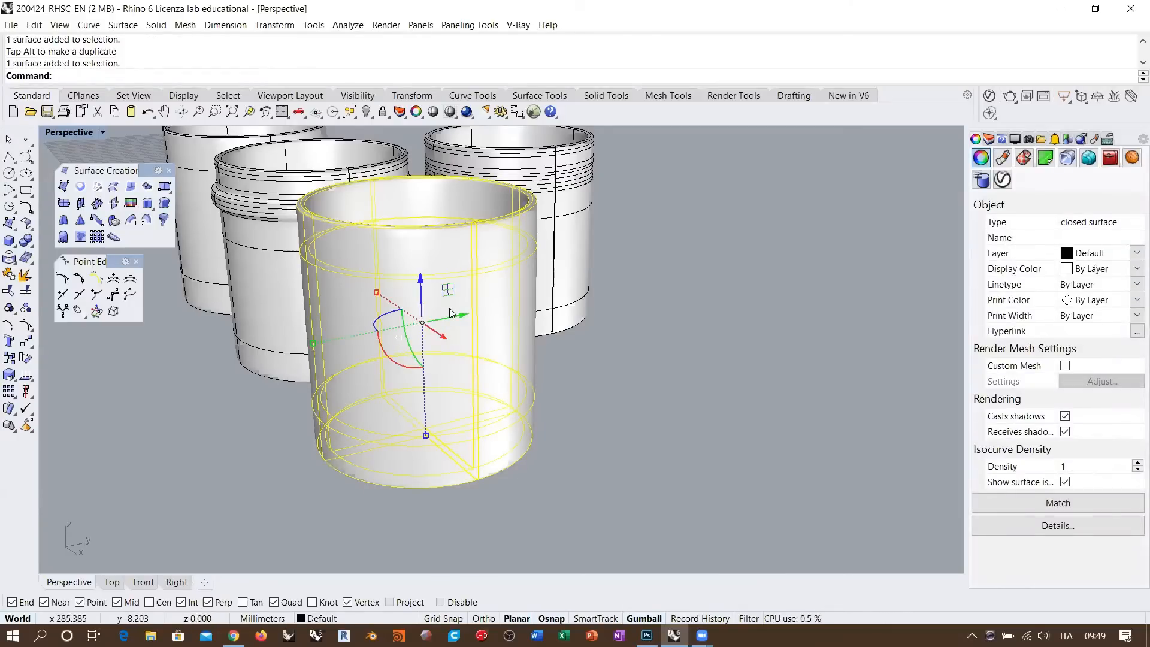
pyautogui.press('F10')
pyautogui.moveTo(449, 308); pyautogui.dragTo(656, 255, button='right')
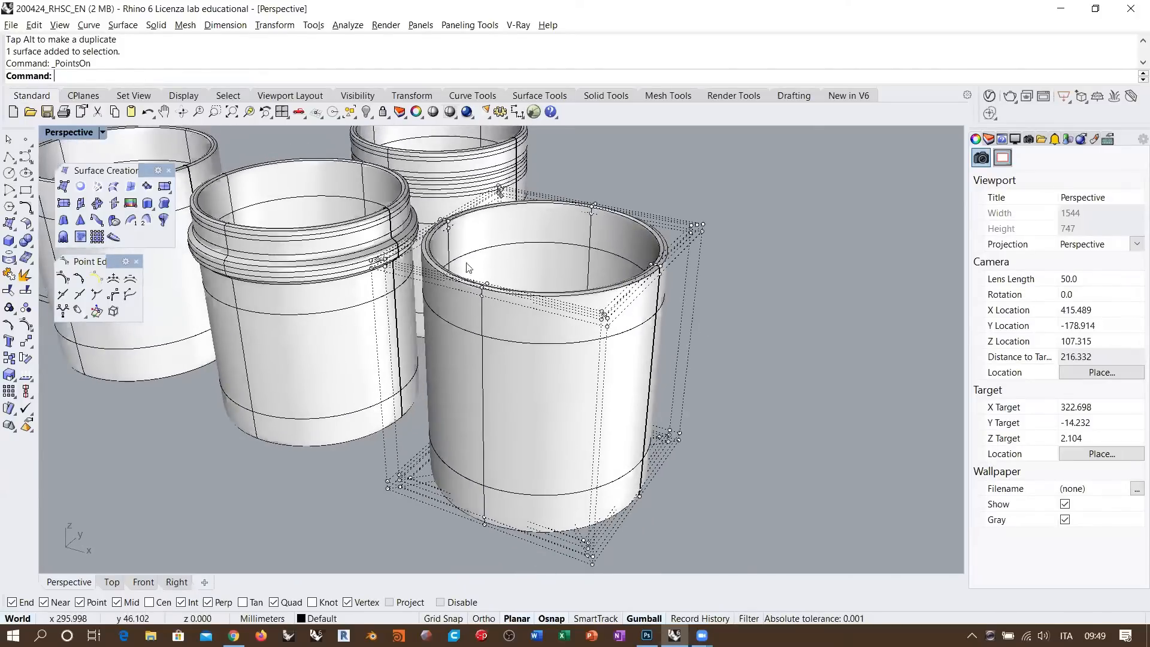
pyautogui.moveTo(665, 303); pyautogui.dragTo(612, 286, button='right')
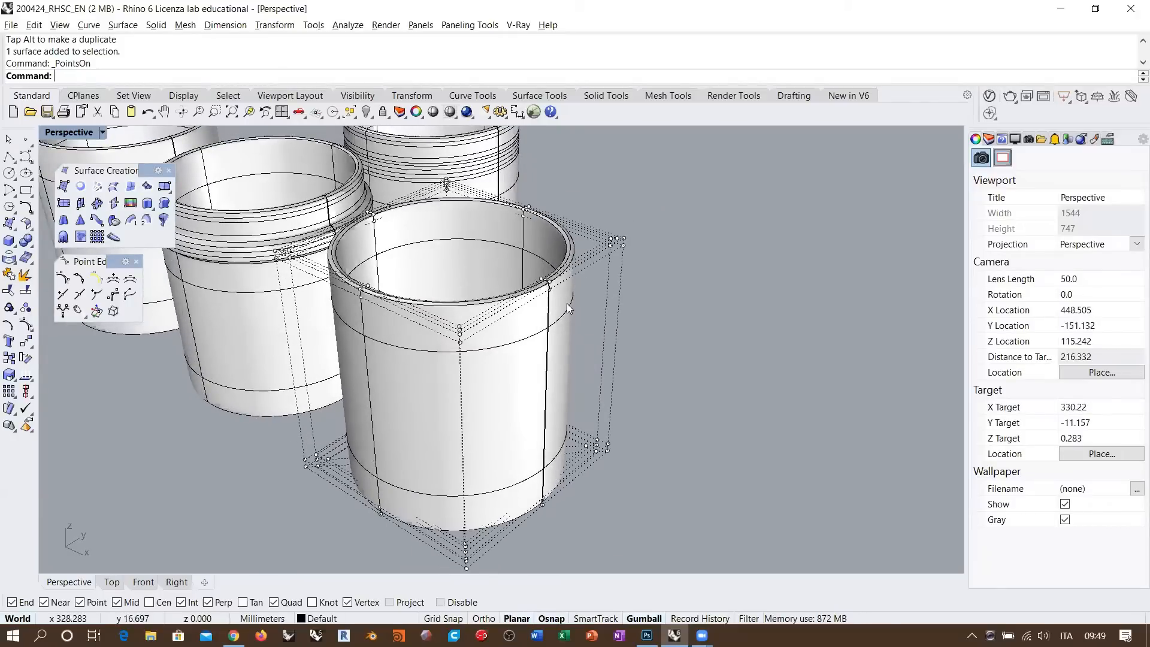
pyautogui.moveTo(610, 340); pyautogui.dragTo(527, 304, button='right')
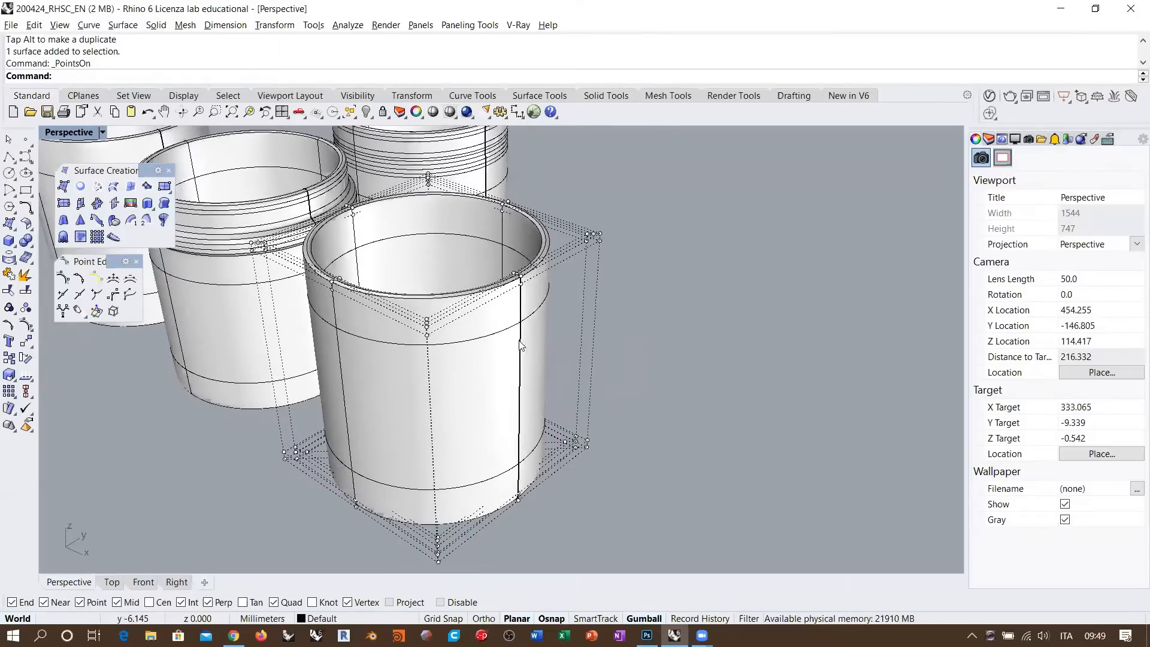
# - Start Insert Knot on the plain cup in the U direction and add a knot ring on the outer wall just below the rim
pyautogui.moveTo(555, 378); pyautogui.dragTo(484, 395, button='right')
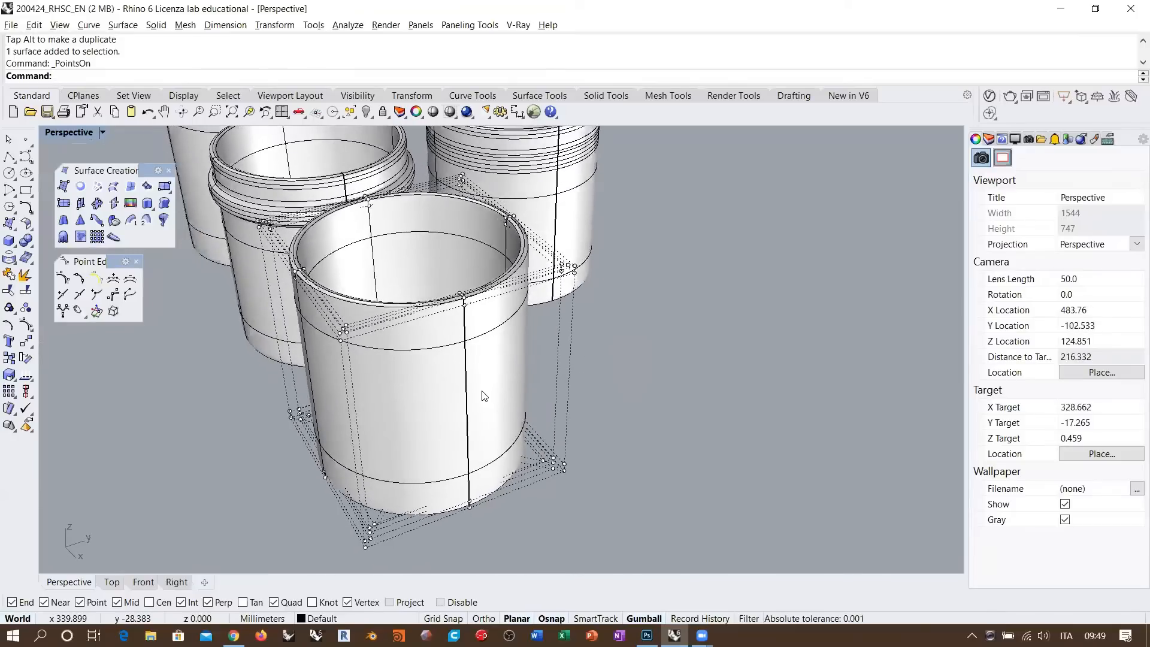
pyautogui.click(458, 361)
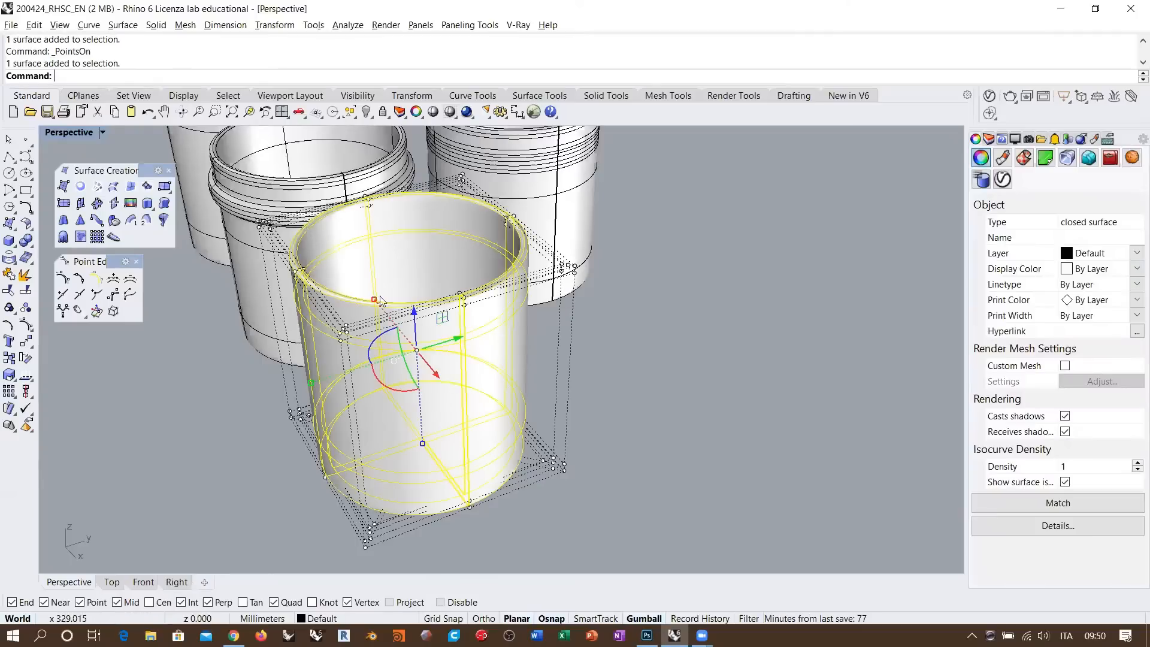
pyautogui.click(63, 295)
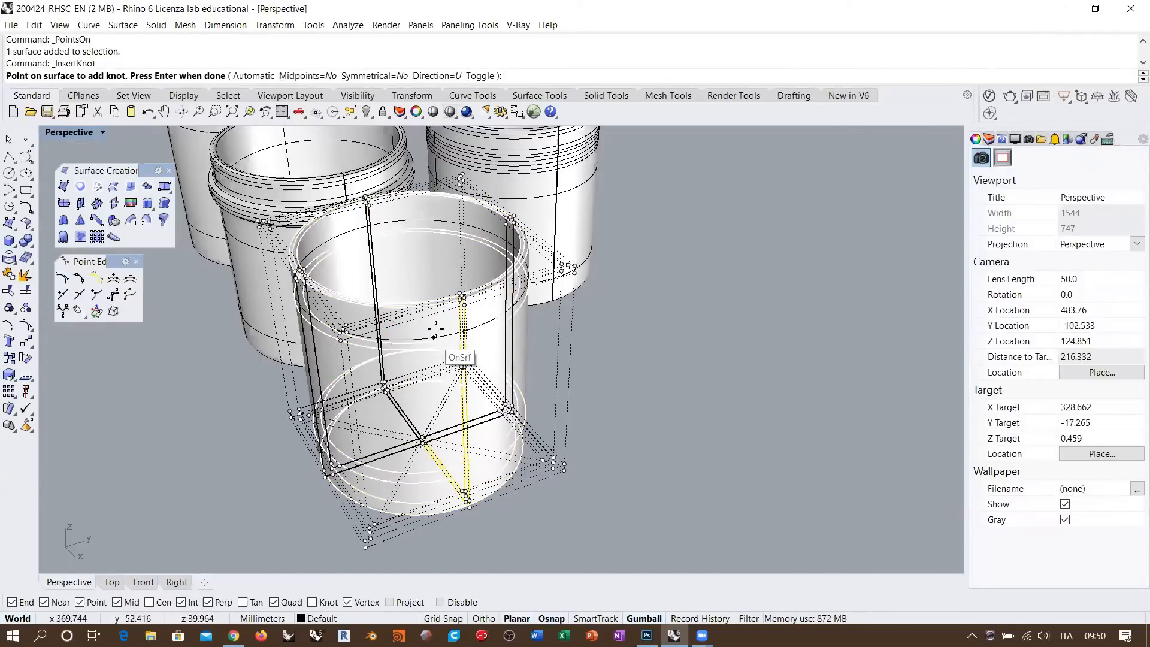
pyautogui.moveTo(435, 329); pyautogui.dragTo(588, 327, button='right')
pyautogui.scroll(4, 627, 255)
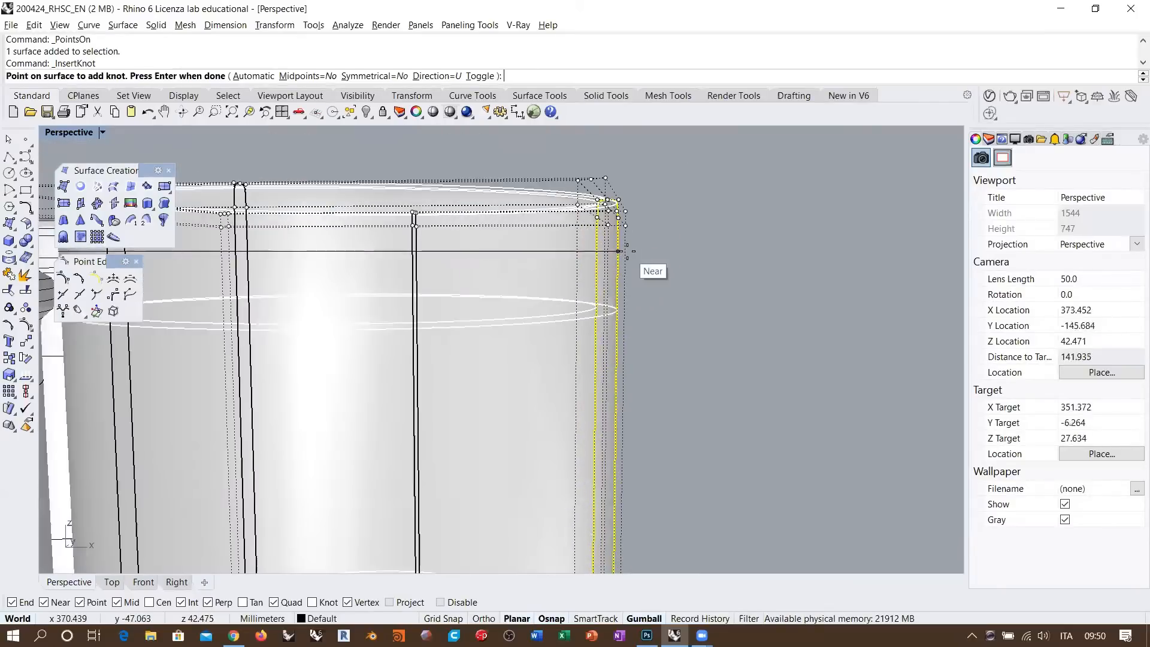
pyautogui.moveTo(625, 255); pyautogui.dragTo(631, 280, button='right')
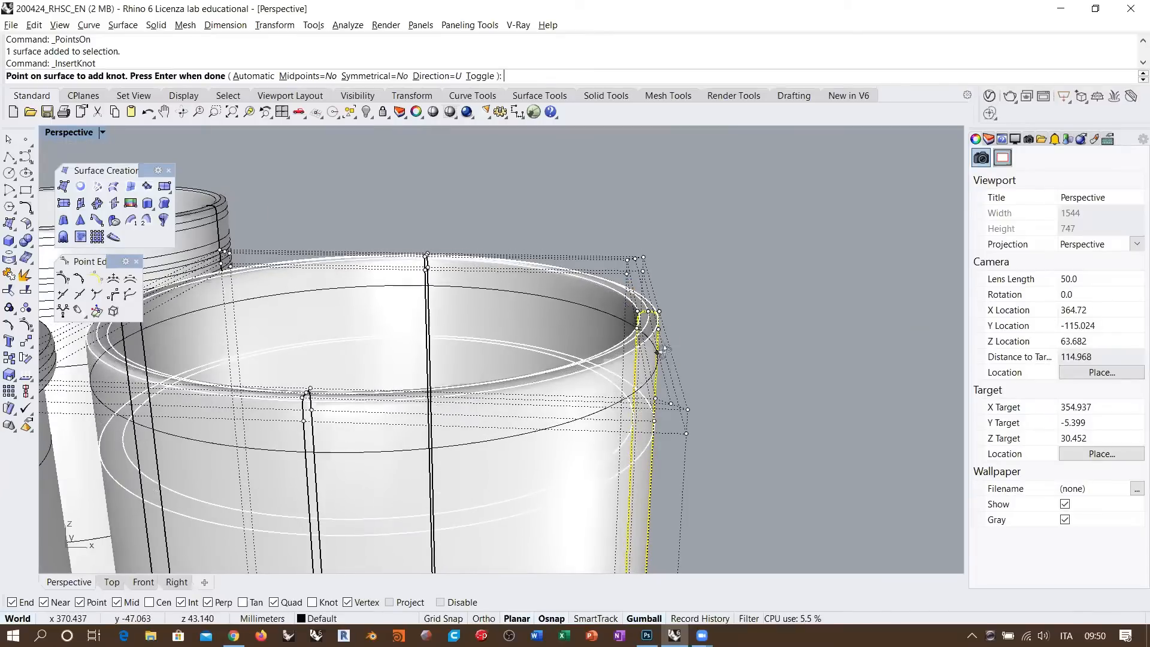
pyautogui.moveTo(663, 348); pyautogui.dragTo(644, 339, button='right')
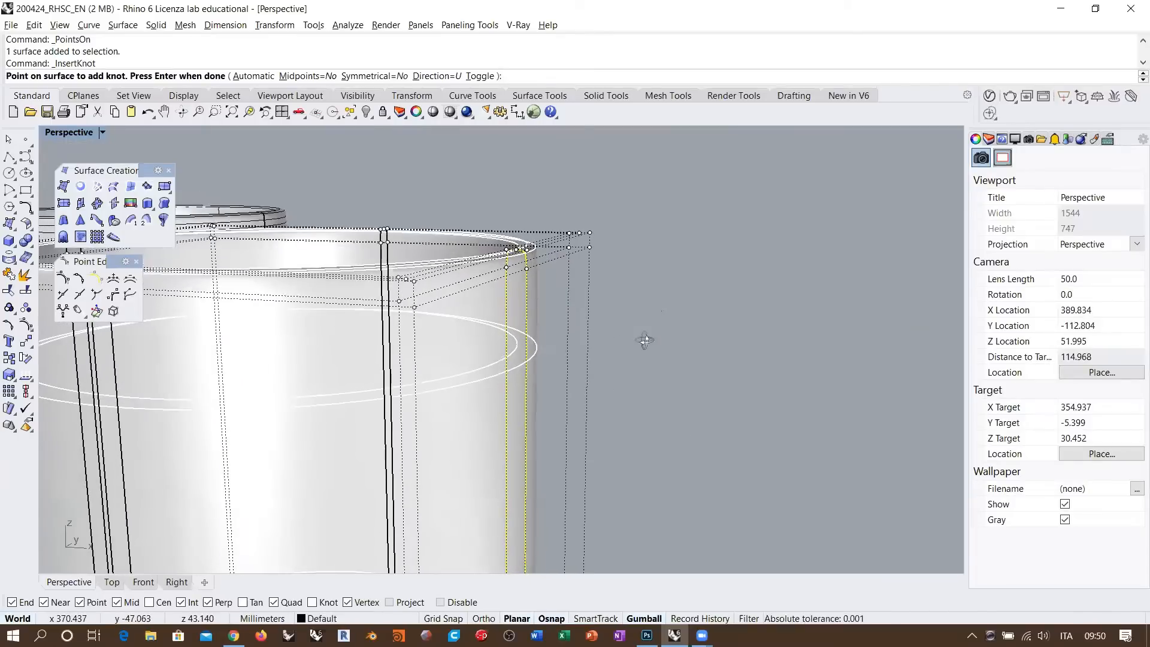
pyautogui.click(527, 299)
# - Add further U-direction knot rings below the rim, alternating between the cup's inner and outer walls
pyautogui.moveTo(542, 317); pyautogui.dragTo(605, 318, button='right')
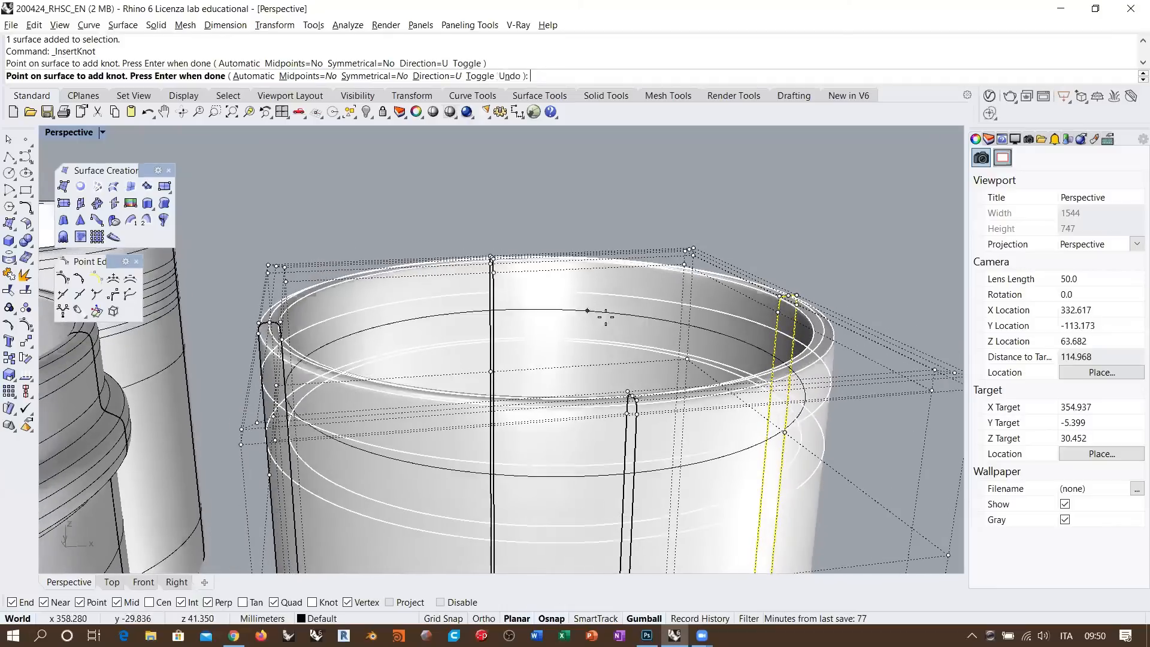
pyautogui.click(774, 340)
pyautogui.moveTo(774, 340); pyautogui.dragTo(697, 321, button='right')
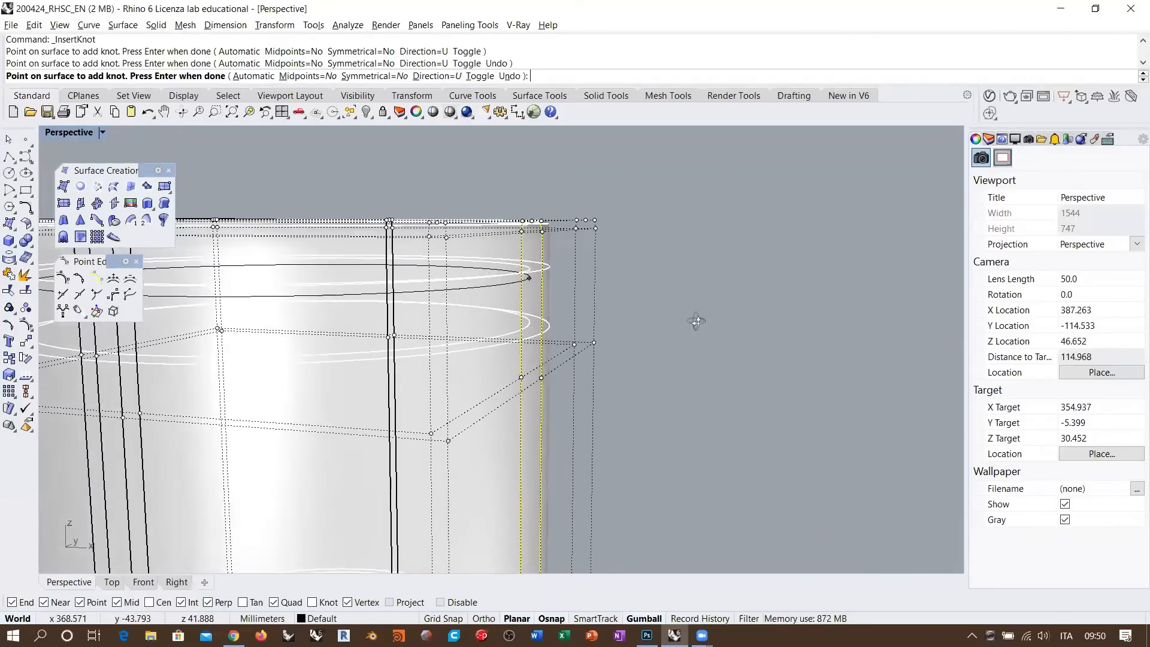
pyautogui.click(556, 320)
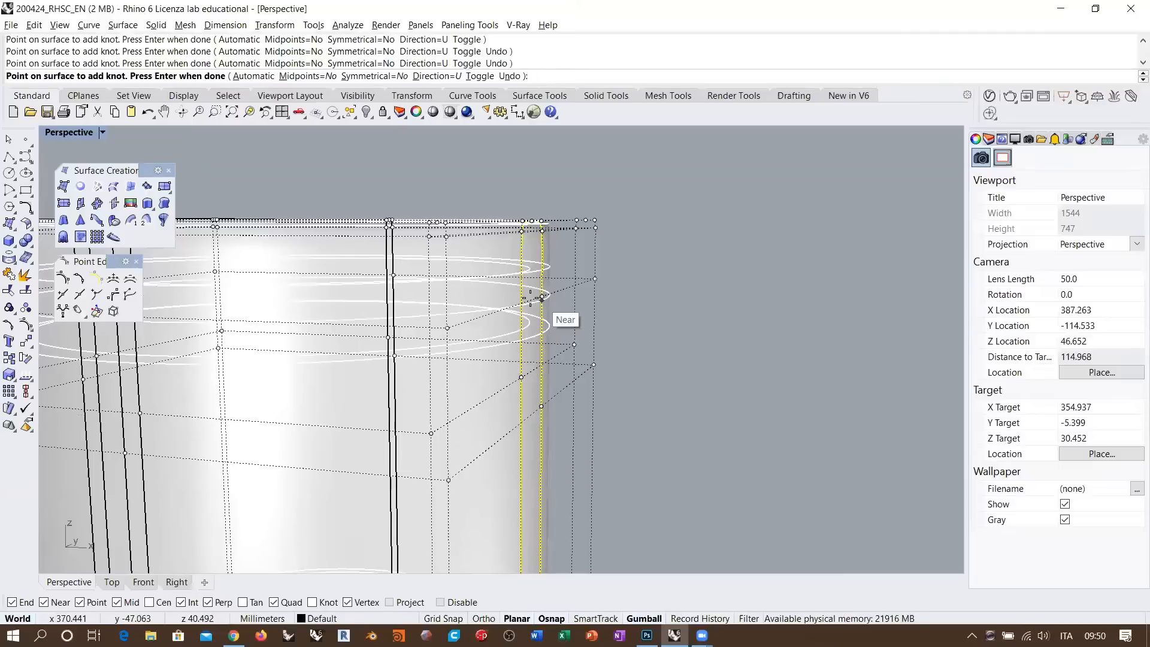
pyautogui.click(521, 296)
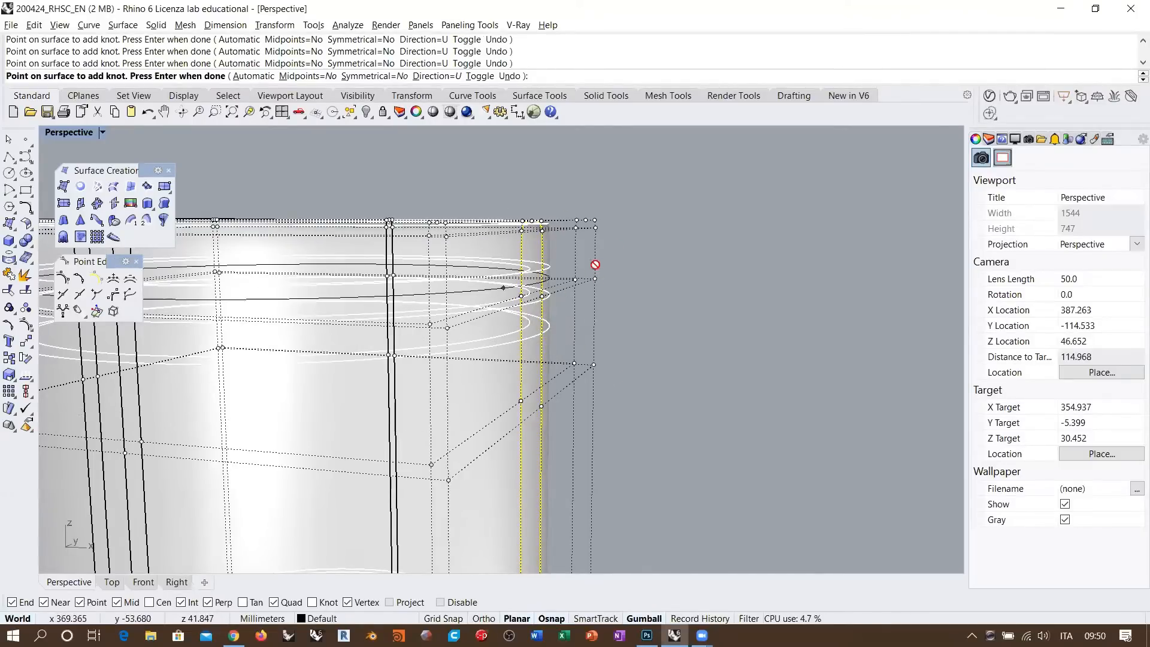
# - Switch knot insertion to the V direction with Symmetrical set to Yes
pyautogui.scroll(-5, 506, 329)
pyautogui.moveTo(506, 328); pyautogui.dragTo(308, 174, button='right')
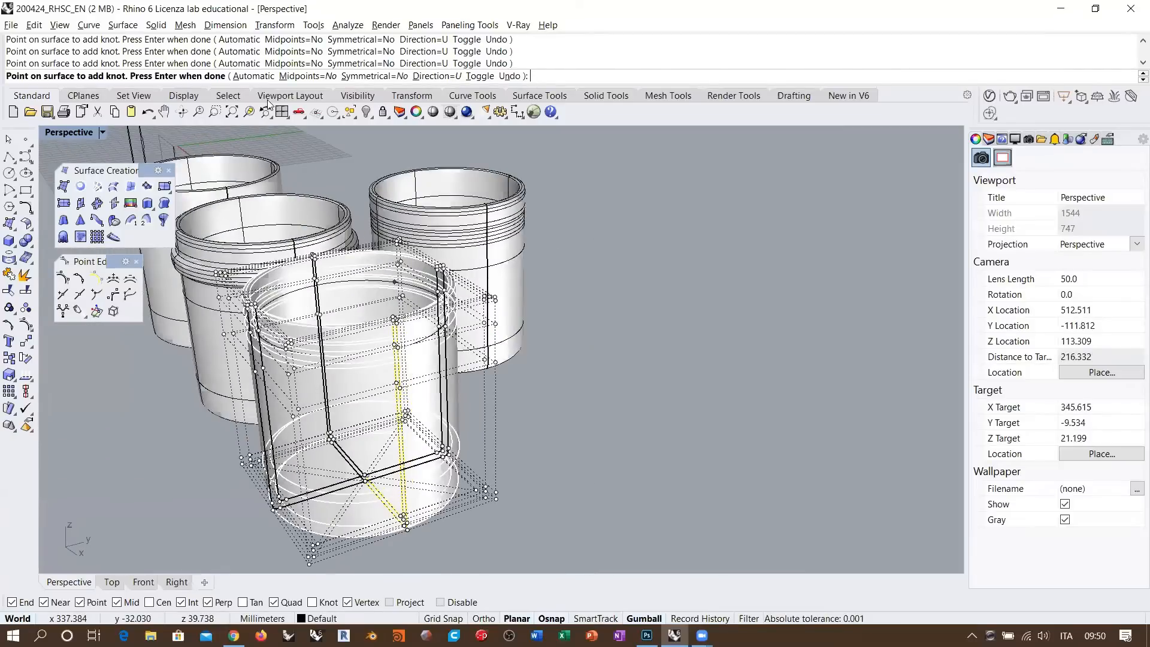
pyautogui.click(480, 76)
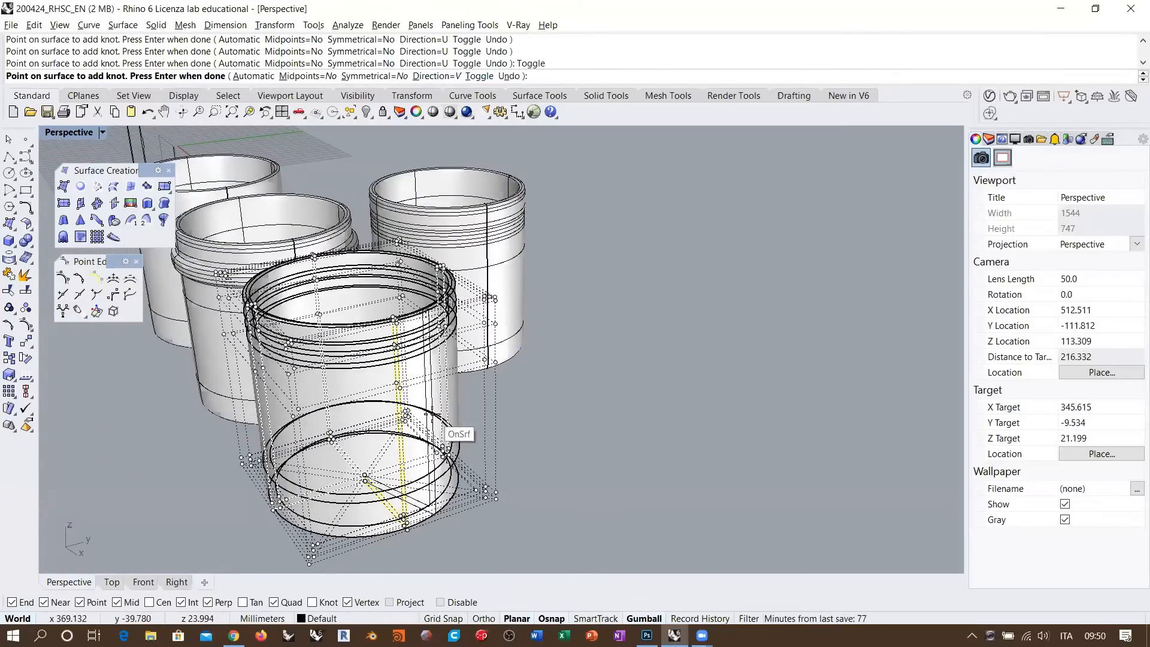
pyautogui.keyDown('shift'); pyautogui.moveTo(371, 486); pyautogui.dragTo(376, 455, button='right'); pyautogui.keyUp('shift')
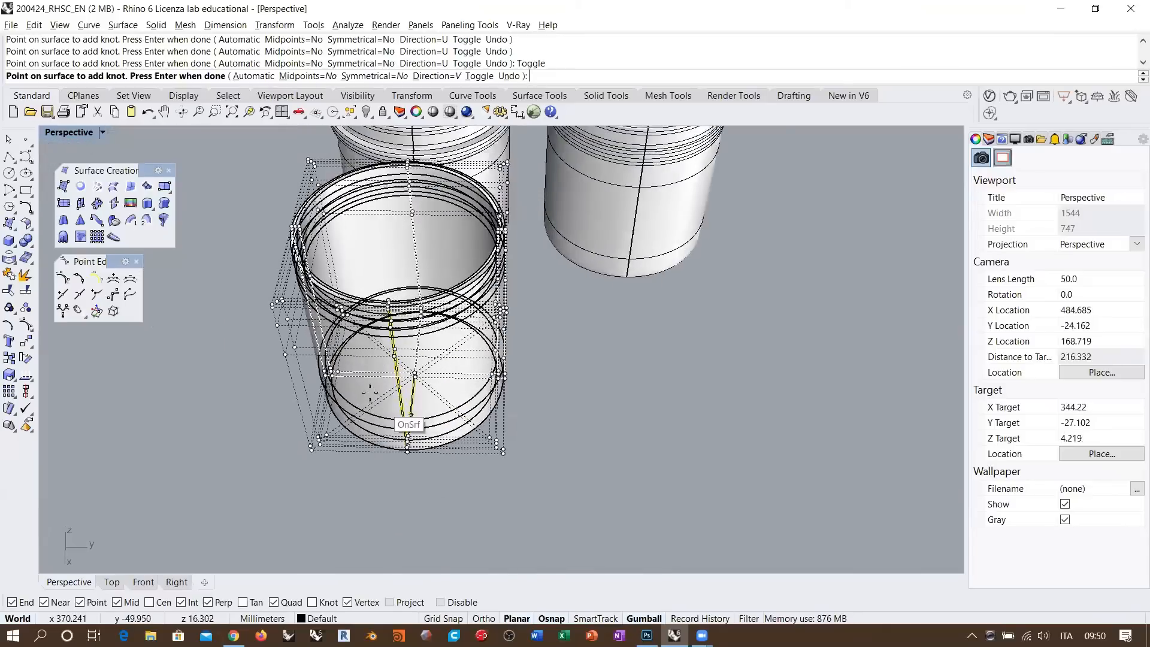
pyautogui.scroll(2, 376, 400)
pyautogui.click(375, 76)
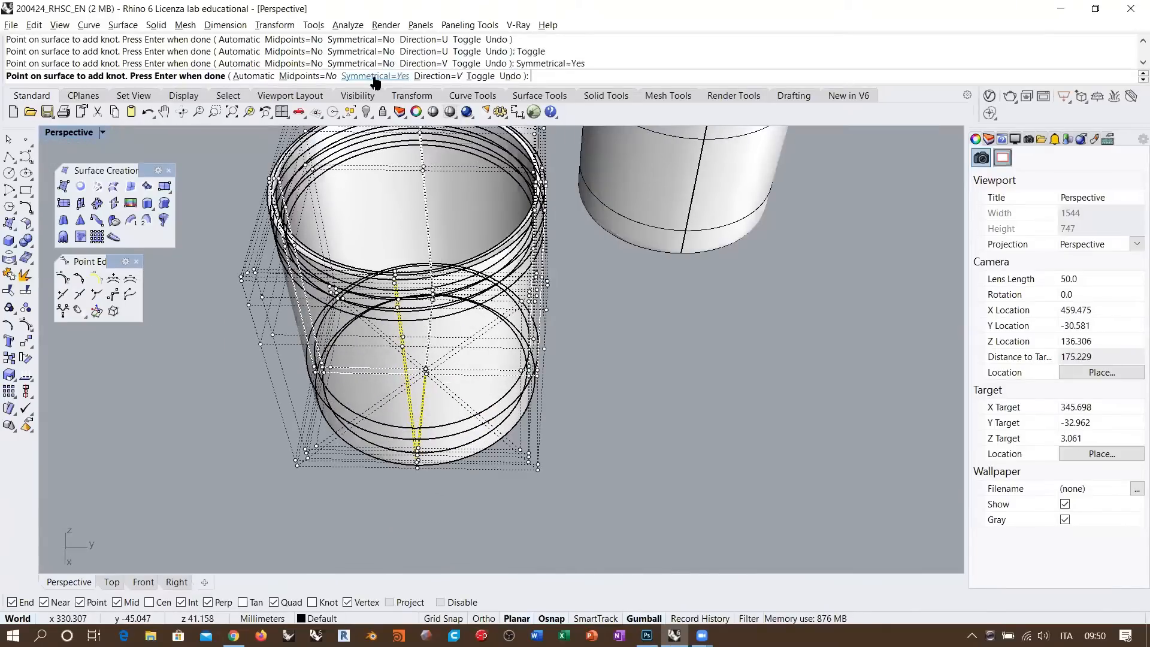
pyautogui.moveTo(447, 460); pyautogui.dragTo(495, 501, button='right')
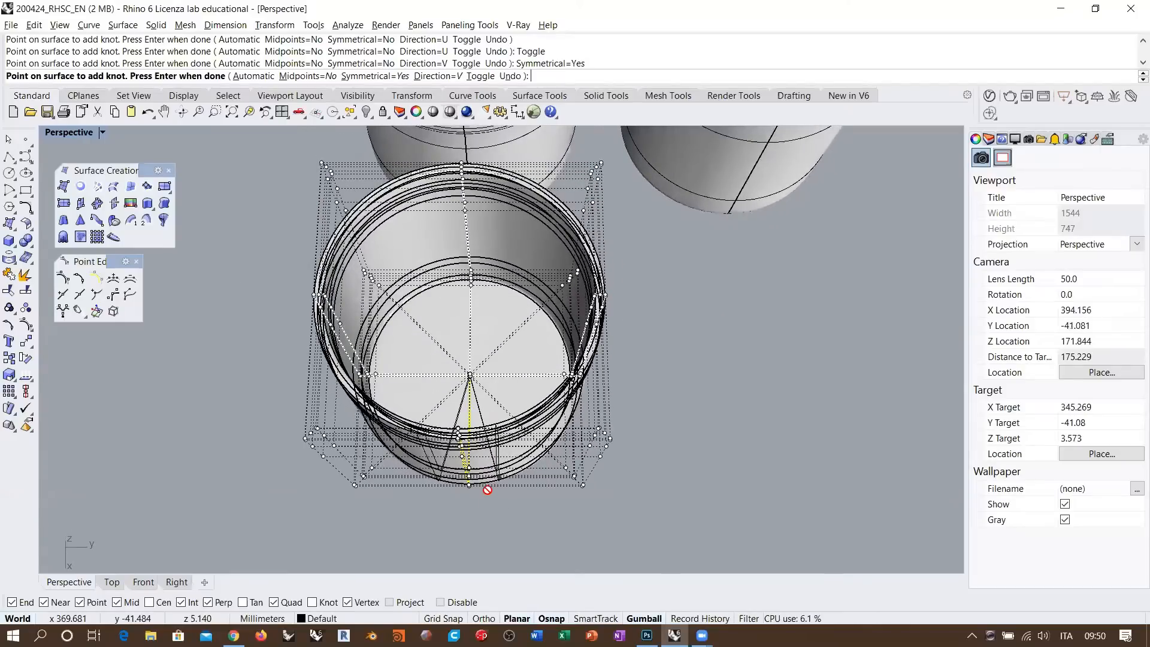
# - Insert closely spaced pairs of vertical V-direction knots on both sides of the cup's seam and finish the knot insertion
pyautogui.scroll(2, 468, 452)
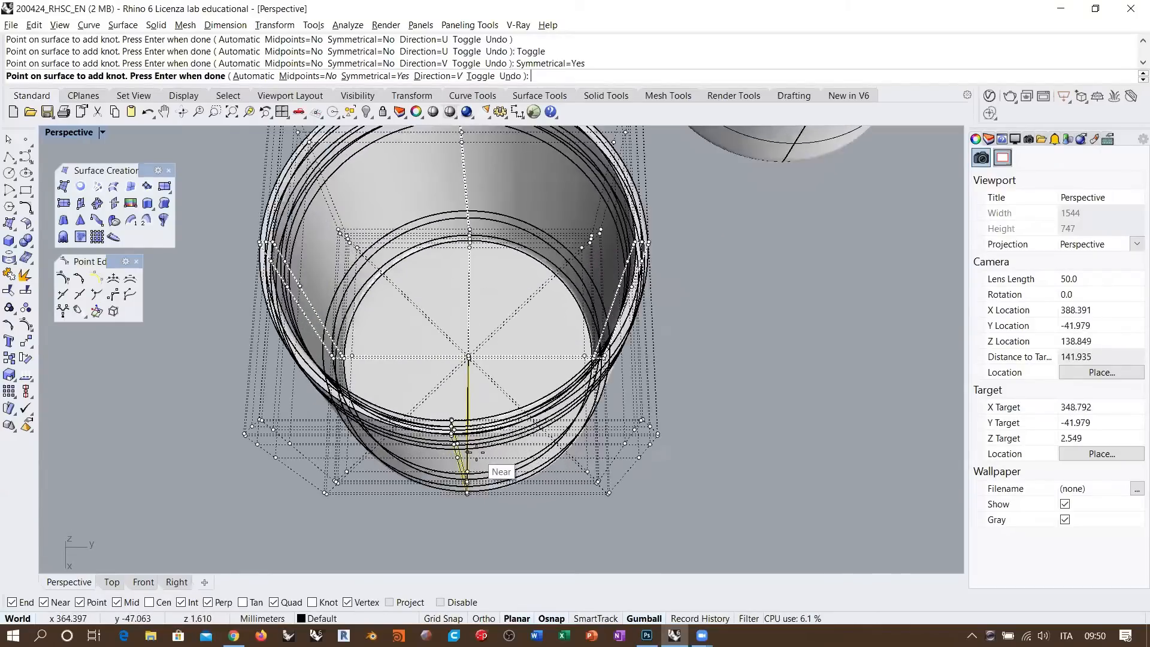
pyautogui.scroll(2, 469, 453)
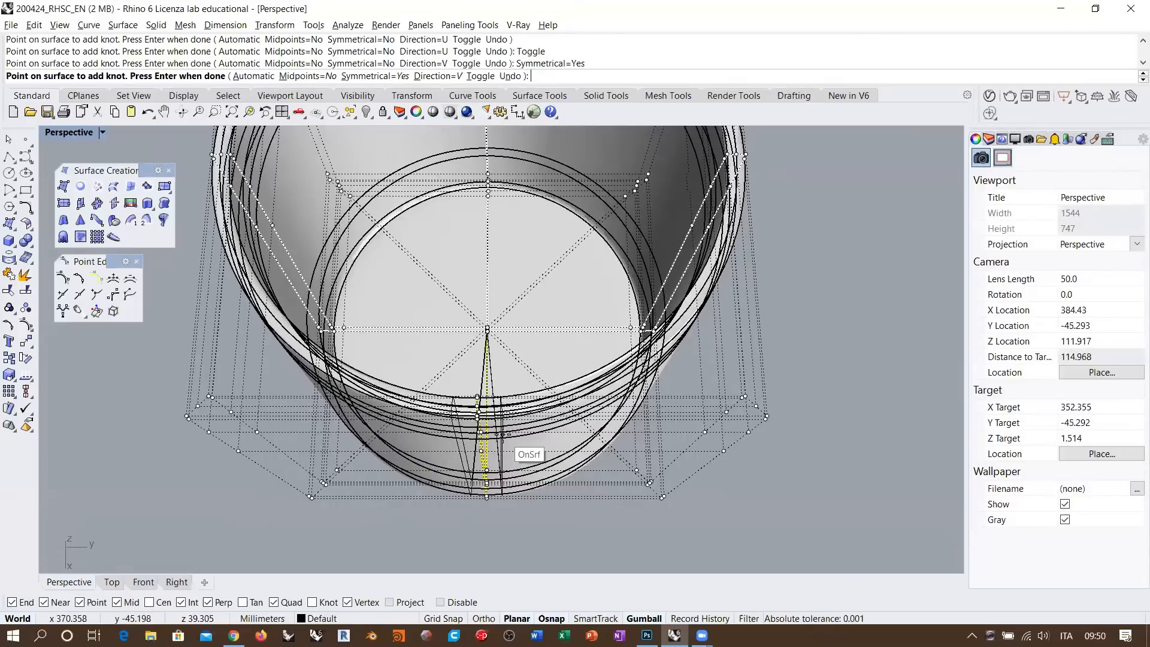
pyautogui.click(509, 434)
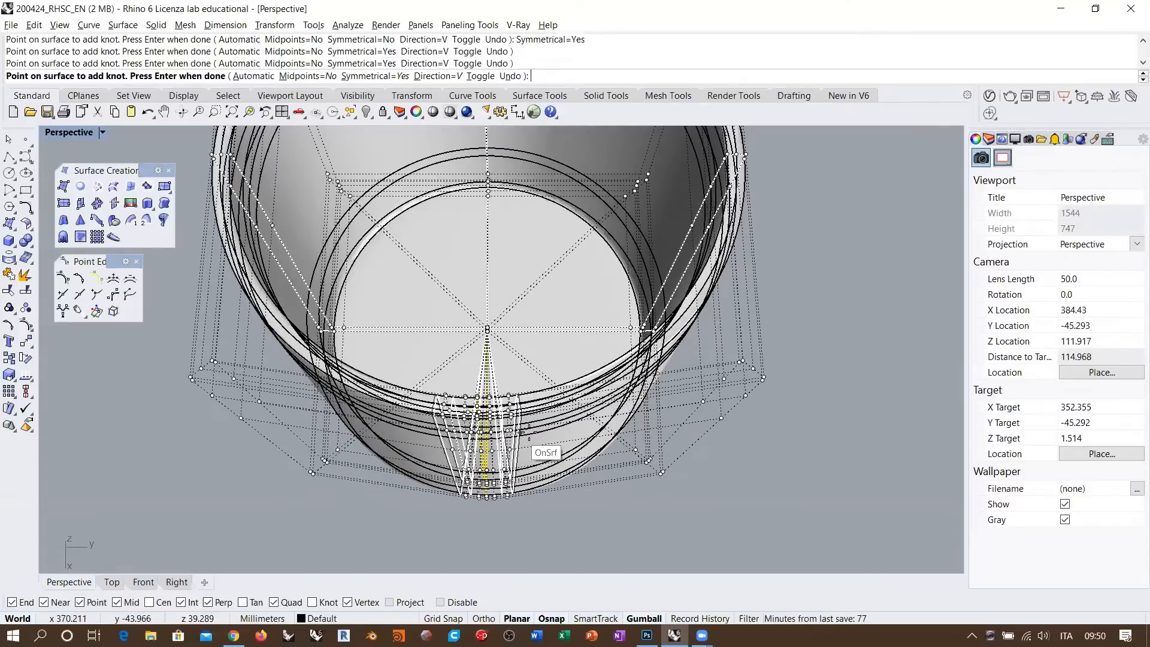
pyautogui.click(532, 431)
pyautogui.click(535, 428)
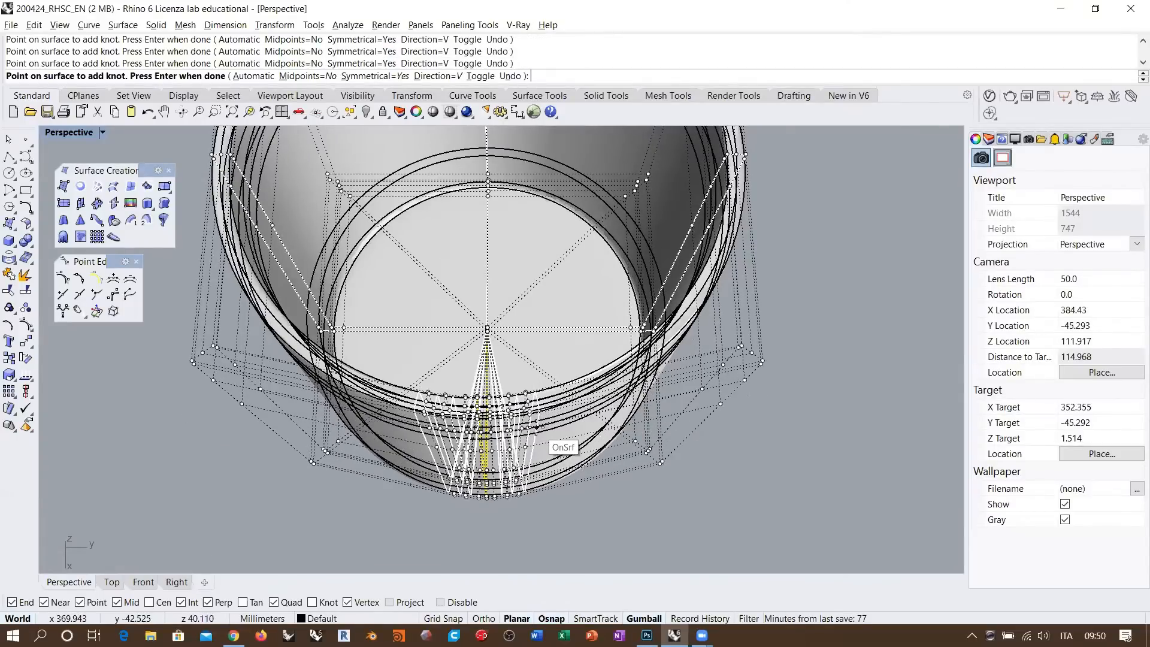
pyautogui.rightClick(589, 417)
# - Preview rebuilding the cup's surface with point counts of 8 and degree 3 in both directions, without applying it
pyautogui.scroll(-4, 551, 406)
pyautogui.moveTo(552, 406); pyautogui.dragTo(646, 401, button='right')
pyautogui.click(646, 401)
pyautogui.keyDown('shift'); pyautogui.moveTo(606, 342); pyautogui.dragTo(606, 394, button='right'); pyautogui.keyUp('shift')
pyautogui.moveTo(590, 312); pyautogui.dragTo(601, 381, button='right')
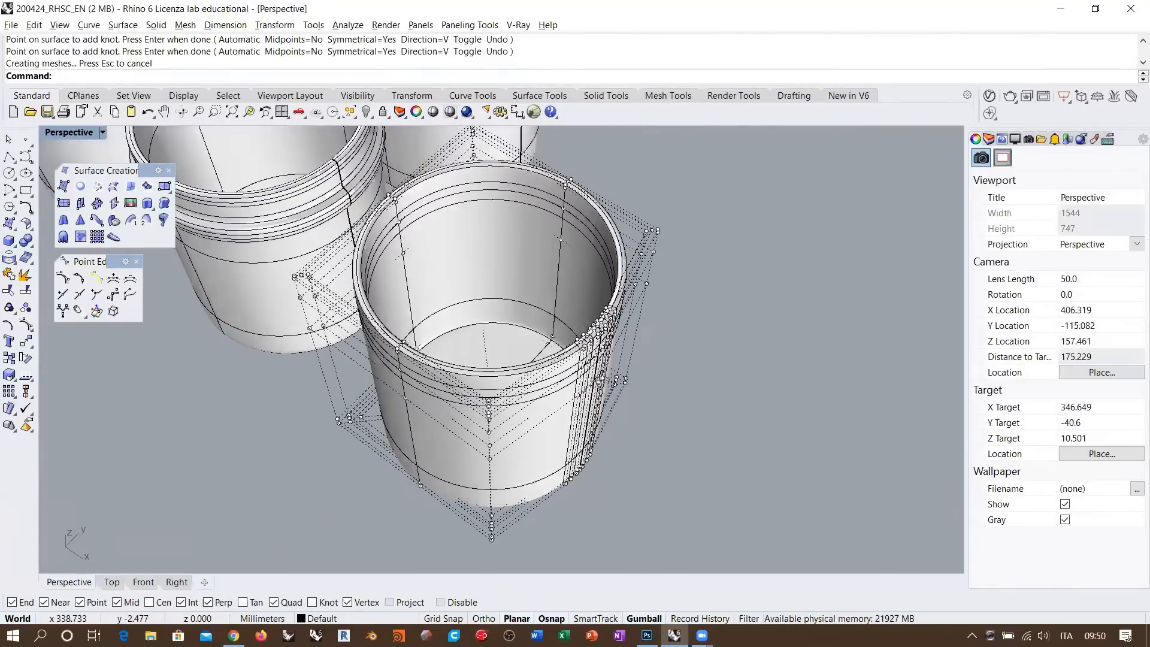
pyautogui.click(607, 253)
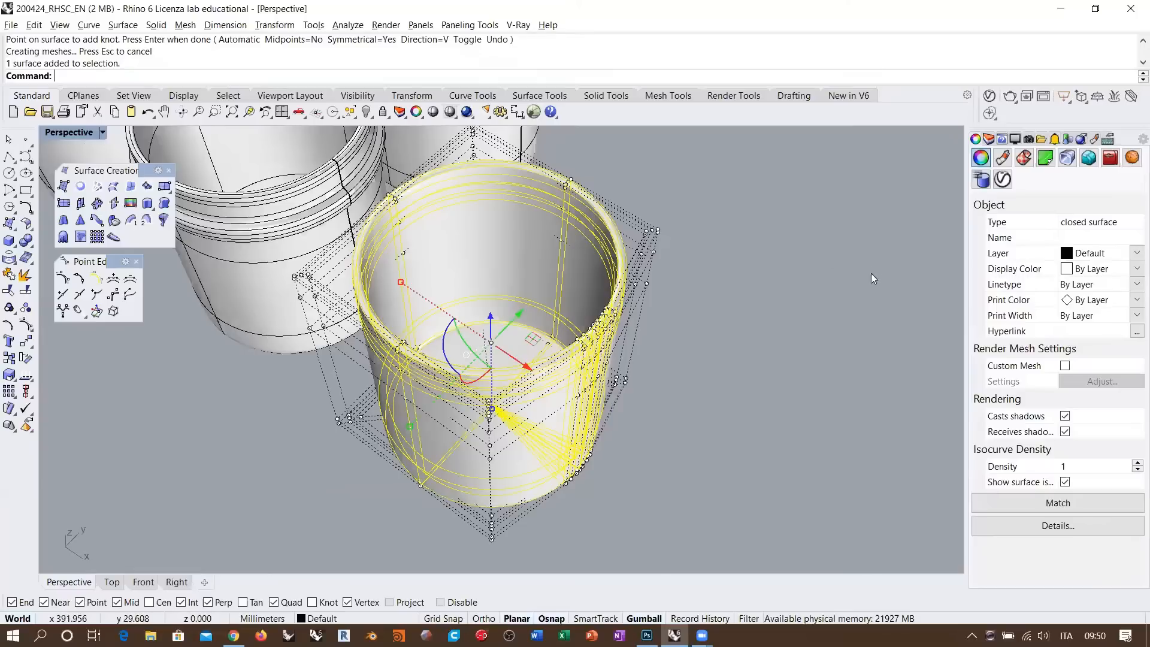
pyautogui.write('Rebuild')
pyautogui.press('Return')
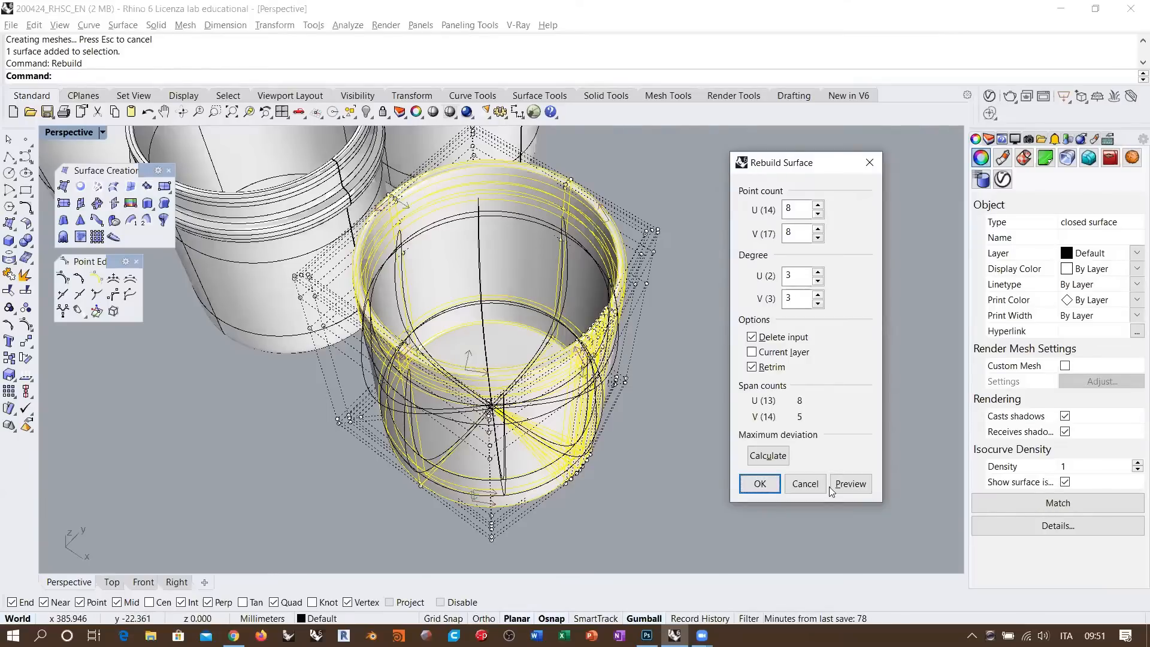
pyautogui.click(808, 484)
# - Try pulling the full V row of control points along the cup's seam outward along X, and undo the move
pyautogui.moveTo(665, 395); pyautogui.dragTo(545, 262, button='right')
pyautogui.click(706, 400)
pyautogui.scroll(8, 507, 303)
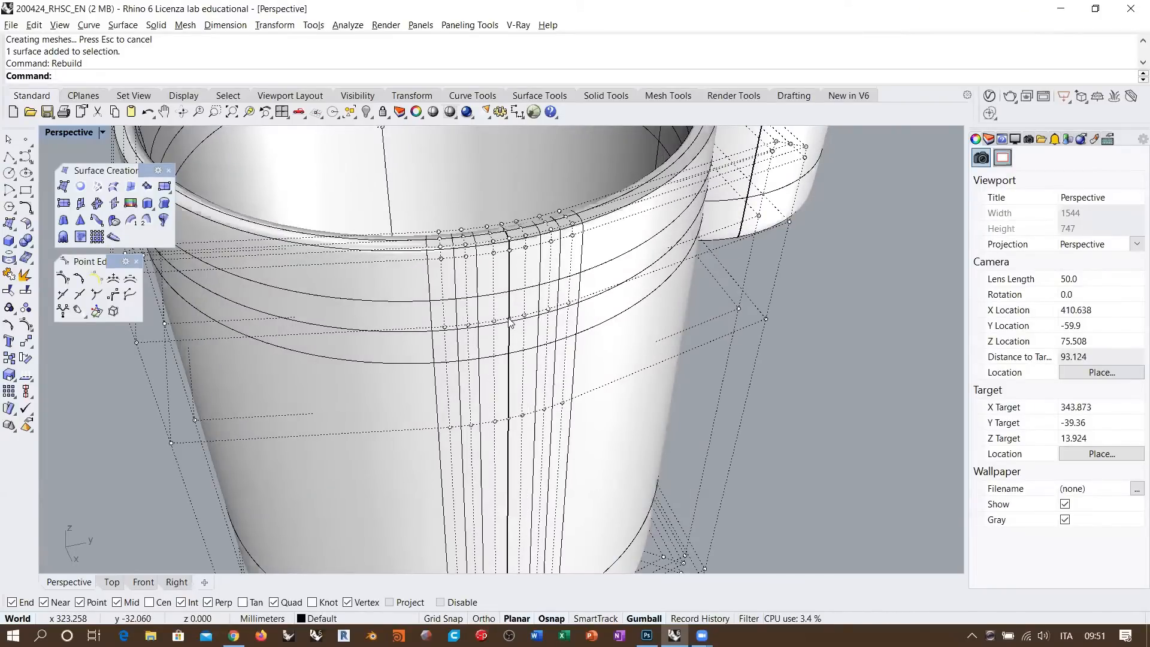
pyautogui.click(509, 319)
pyautogui.click(552, 357)
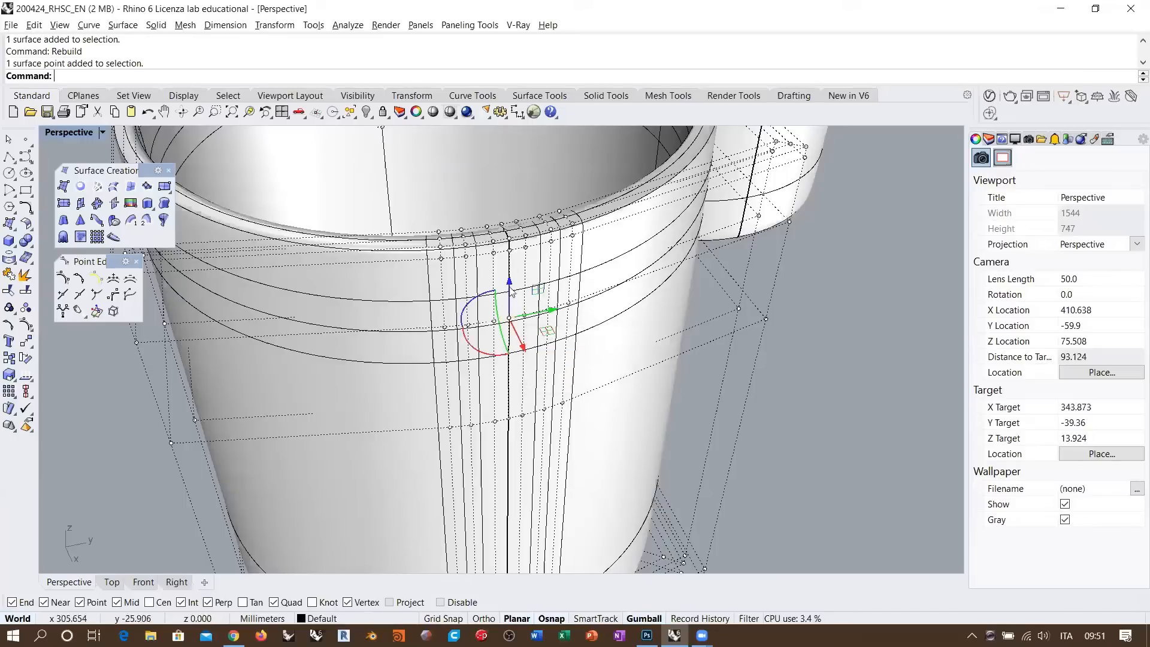
pyautogui.middleClick(586, 277)
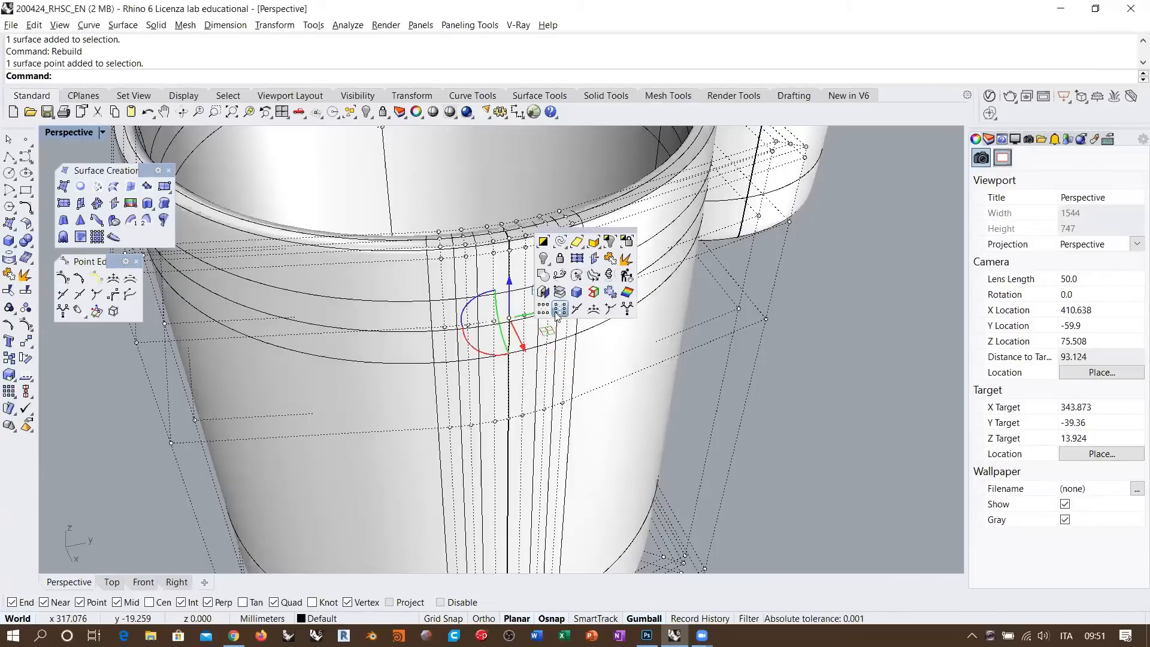
pyautogui.moveTo(557, 315); pyautogui.dragTo(677, 323, button='right')
pyautogui.scroll(-4, 623, 332)
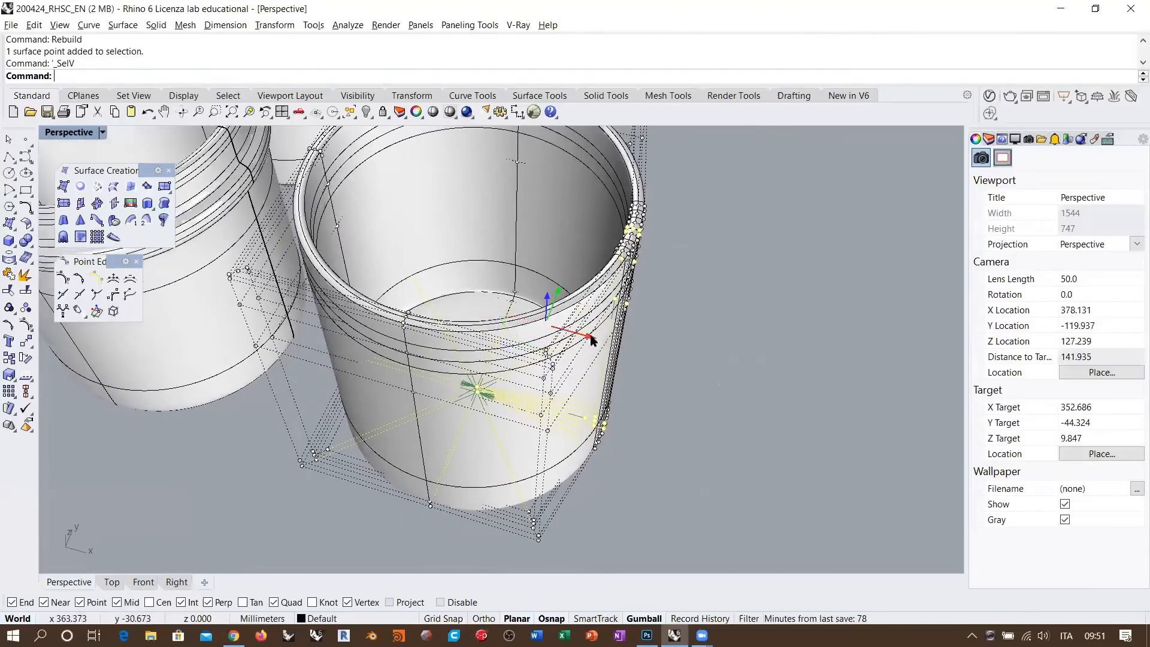
pyautogui.moveTo(590, 336); pyautogui.dragTo(631, 347)
pyautogui.click(767, 371)
pyautogui.moveTo(767, 371); pyautogui.dragTo(640, 319, button='right')
pyautogui.scroll(4, 623, 287)
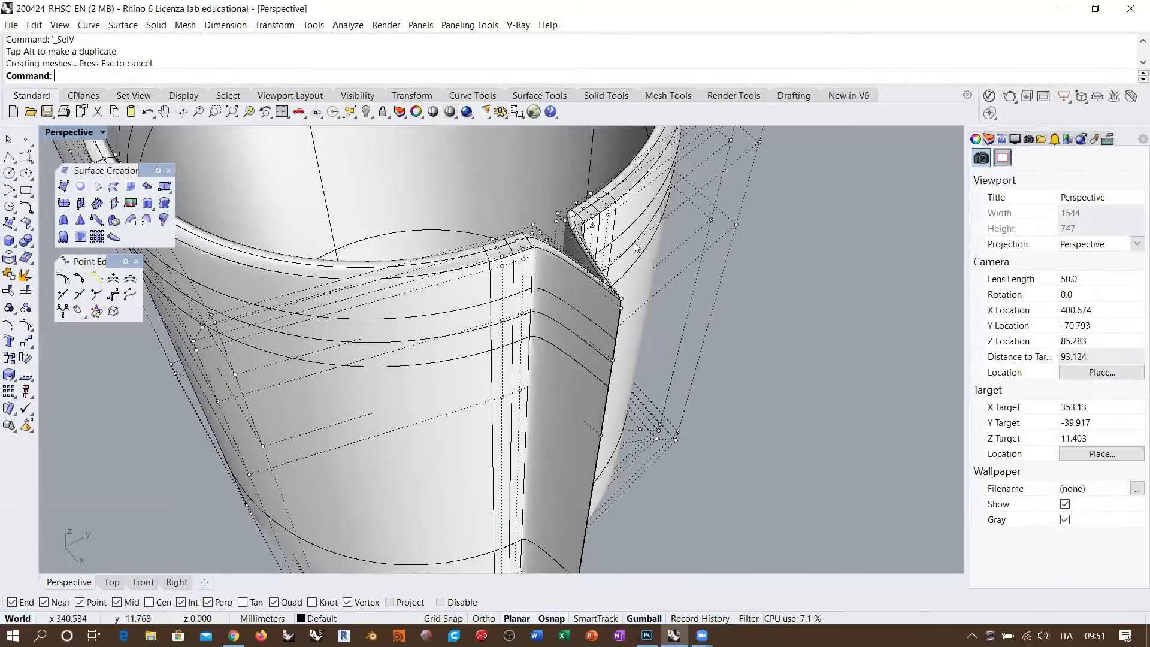
pyautogui.hotkey('ctrl', 'z')
# - Try pulling only the outer control points around the seam just below the rim outward along X, and undo the move
pyautogui.moveTo(588, 276); pyautogui.dragTo(429, 319, button='right')
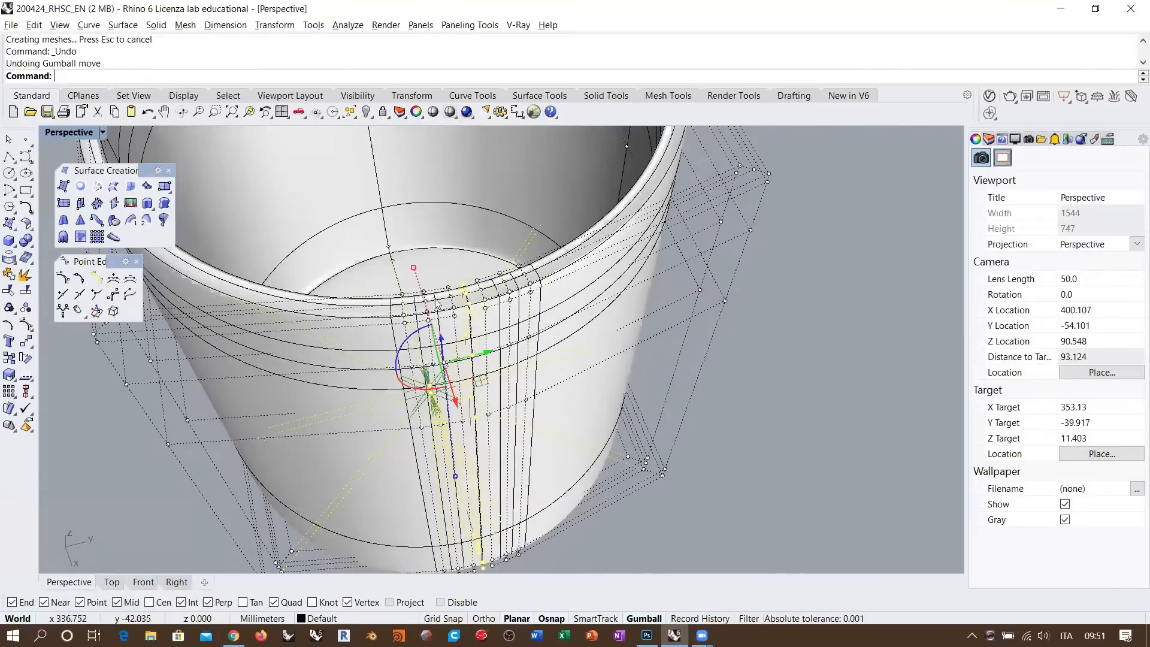
pyautogui.scroll(2, 429, 319)
pyautogui.click(465, 317)
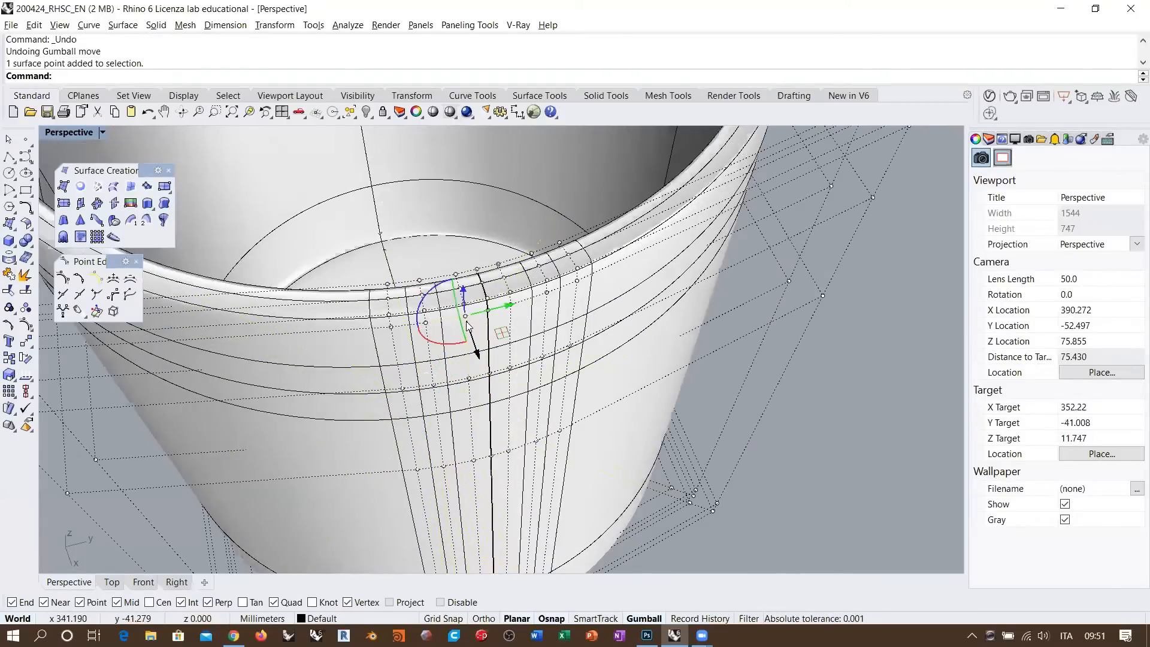
pyautogui.keyDown('shift'); pyautogui.click(425, 324); pyautogui.keyUp('shift')
pyautogui.keyDown('shift'); pyautogui.click(391, 330); pyautogui.keyUp('shift')
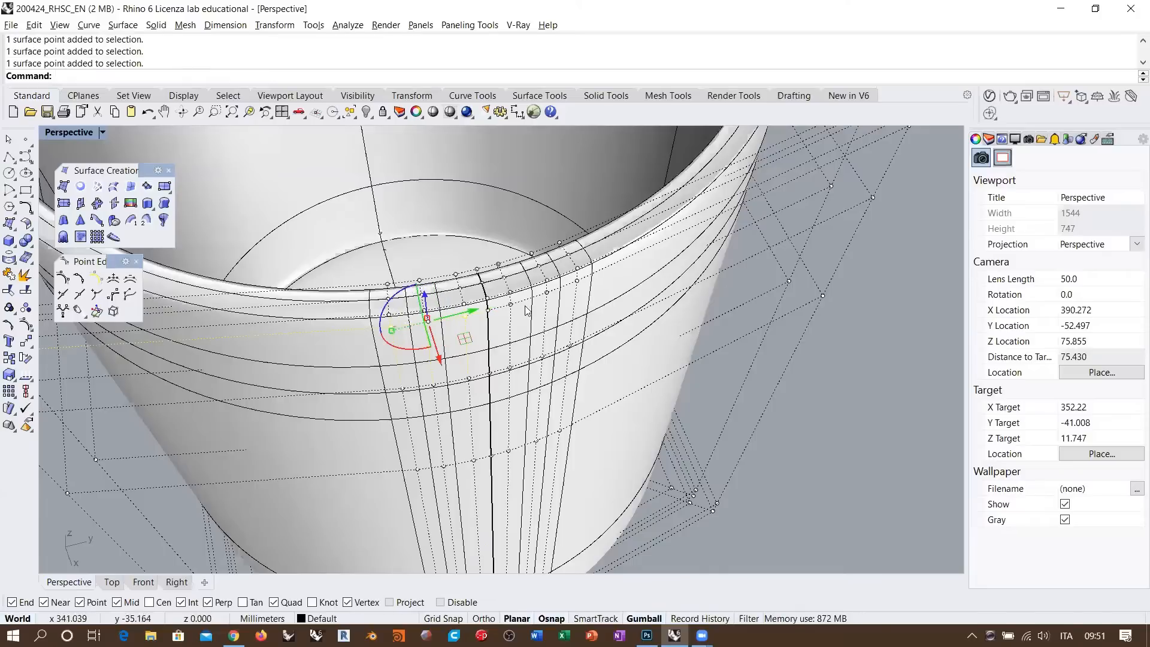
pyautogui.moveTo(579, 290); pyautogui.dragTo(774, 237, button='right')
pyautogui.moveTo(790, 229); pyautogui.dragTo(866, 332)
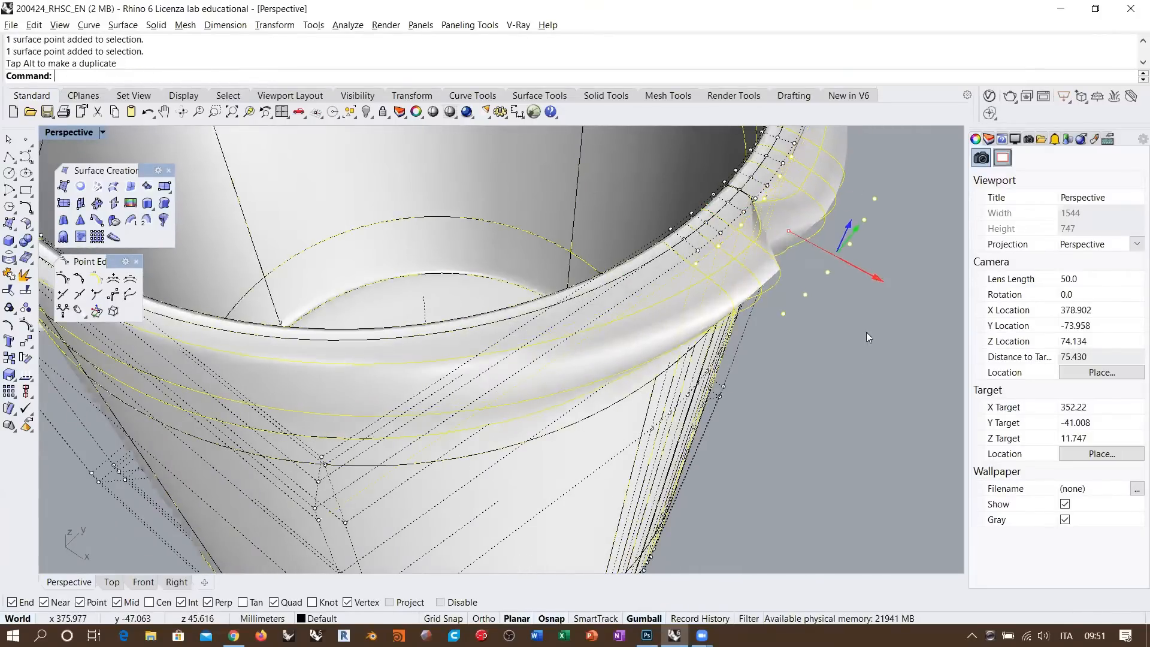
pyautogui.moveTo(866, 332); pyautogui.dragTo(713, 360, button='right')
pyautogui.keyDown('shift'); pyautogui.moveTo(713, 360); pyautogui.dragTo(756, 486, button='right'); pyautogui.keyUp('shift')
pyautogui.moveTo(665, 326); pyautogui.dragTo(617, 310, button='right')
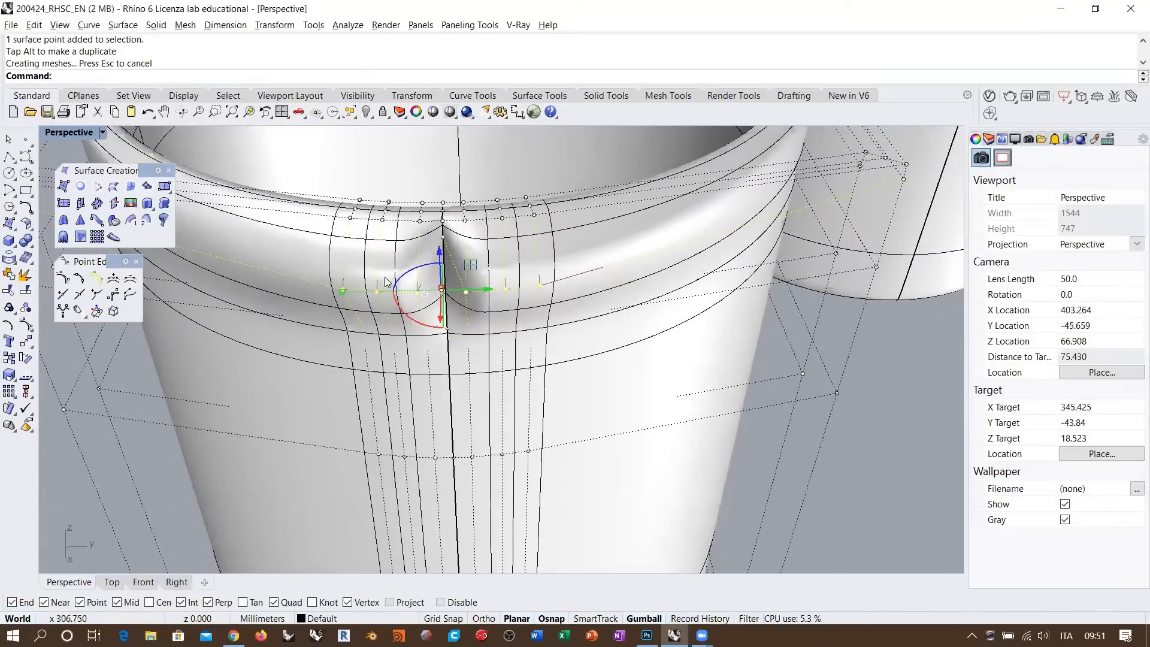
pyautogui.moveTo(387, 283); pyautogui.dragTo(488, 274, button='right')
pyautogui.scroll(-2, 588, 249)
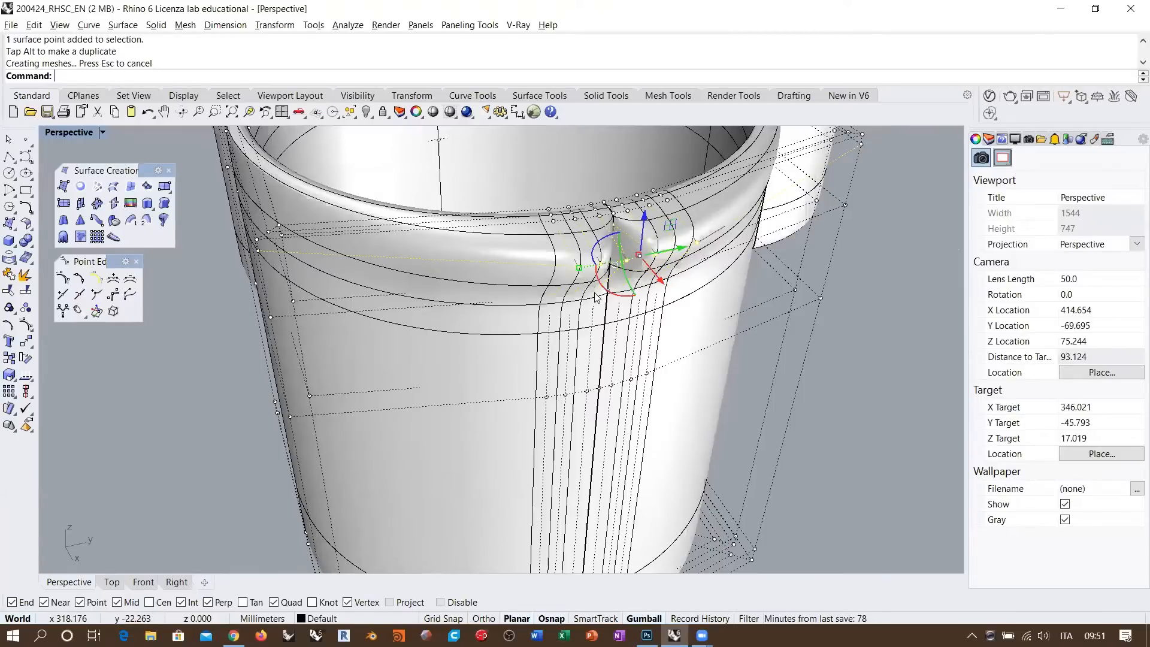
pyautogui.hotkey('ctrl', 'z')
# - Try picking the inner and outer control points at the seam below the rim one at a time
pyautogui.keyDown('shift'); pyautogui.moveTo(699, 321); pyautogui.dragTo(613, 318, button='right'); pyautogui.keyUp('shift')
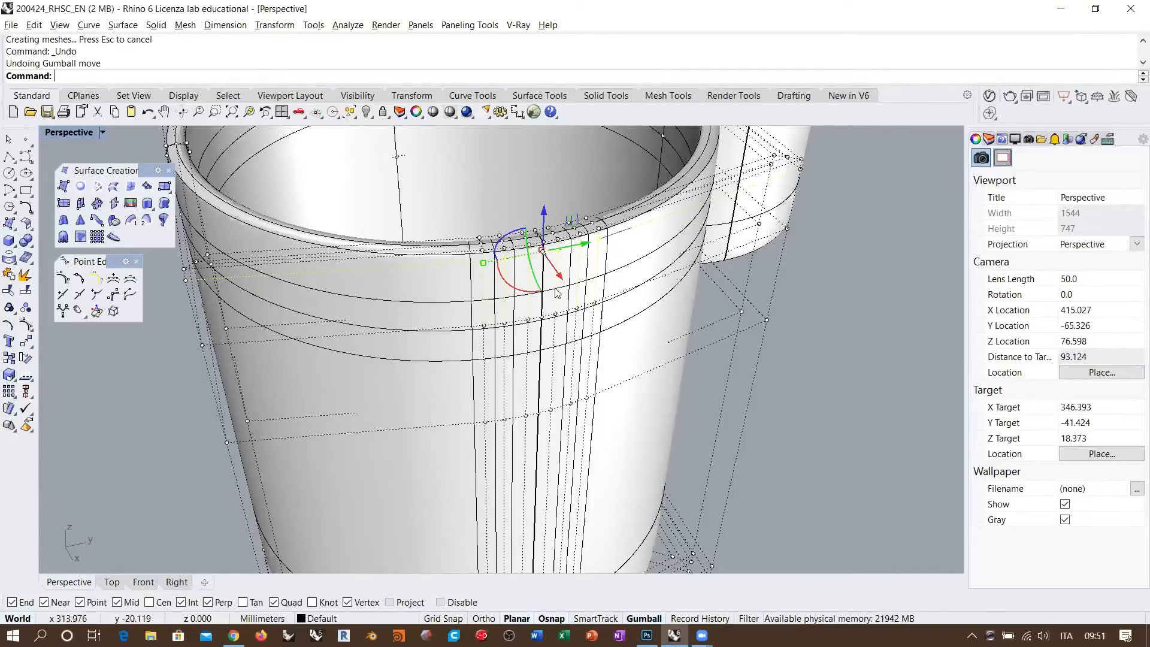
pyautogui.moveTo(556, 293); pyautogui.dragTo(826, 239, button='right')
pyautogui.keyDown('shift'); pyautogui.moveTo(644, 351); pyautogui.dragTo(633, 460, button='right'); pyautogui.keyUp('shift')
pyautogui.click(714, 224)
pyautogui.scroll(2, 629, 290)
pyautogui.moveTo(618, 288); pyautogui.dragTo(620, 339, button='right')
pyautogui.scroll(2, 632, 297)
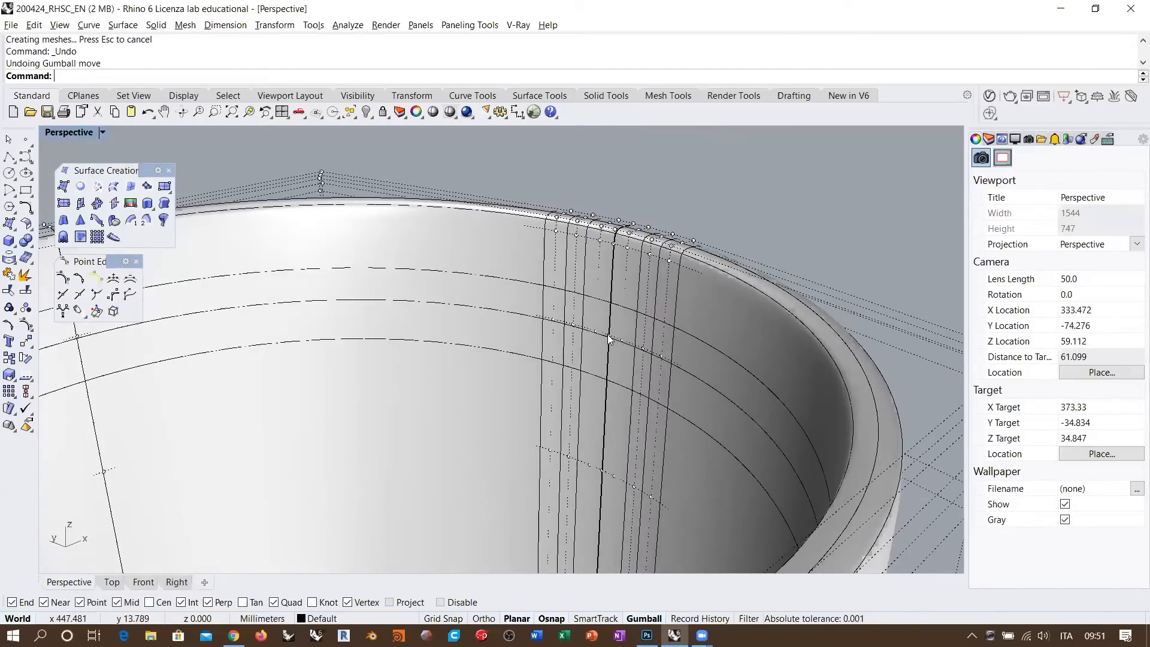
pyautogui.click(608, 335)
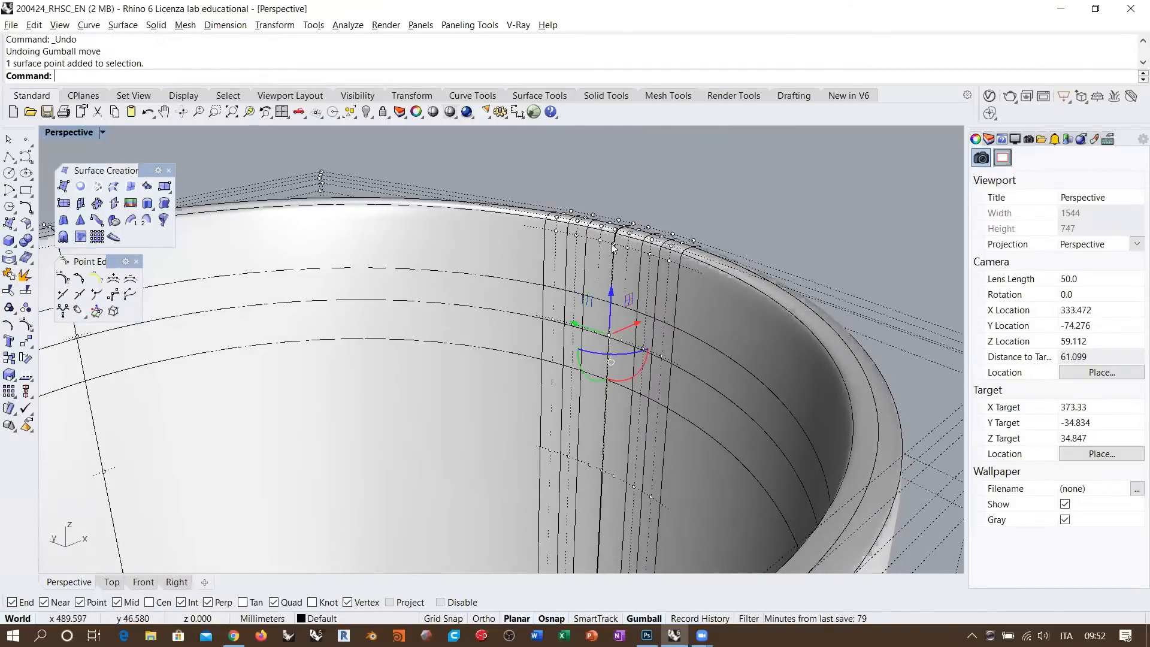
pyautogui.moveTo(609, 376); pyautogui.dragTo(526, 300, button='right')
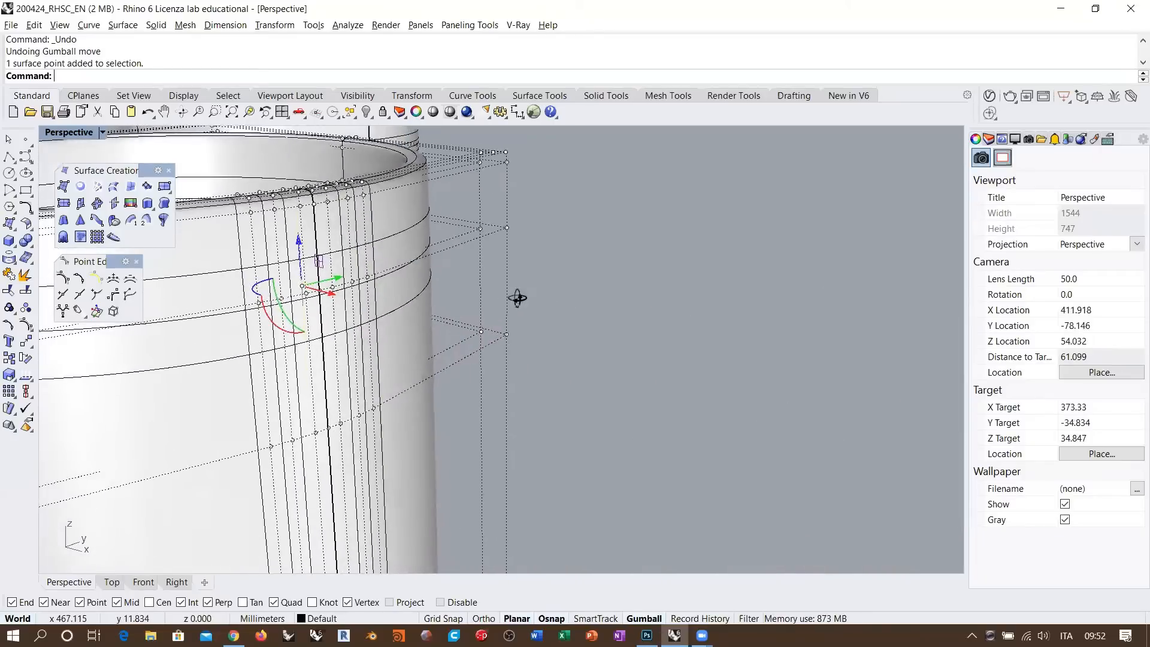
pyautogui.scroll(6, 302, 282)
pyautogui.keyDown('shift'); pyautogui.click(331, 287); pyautogui.keyUp('shift')
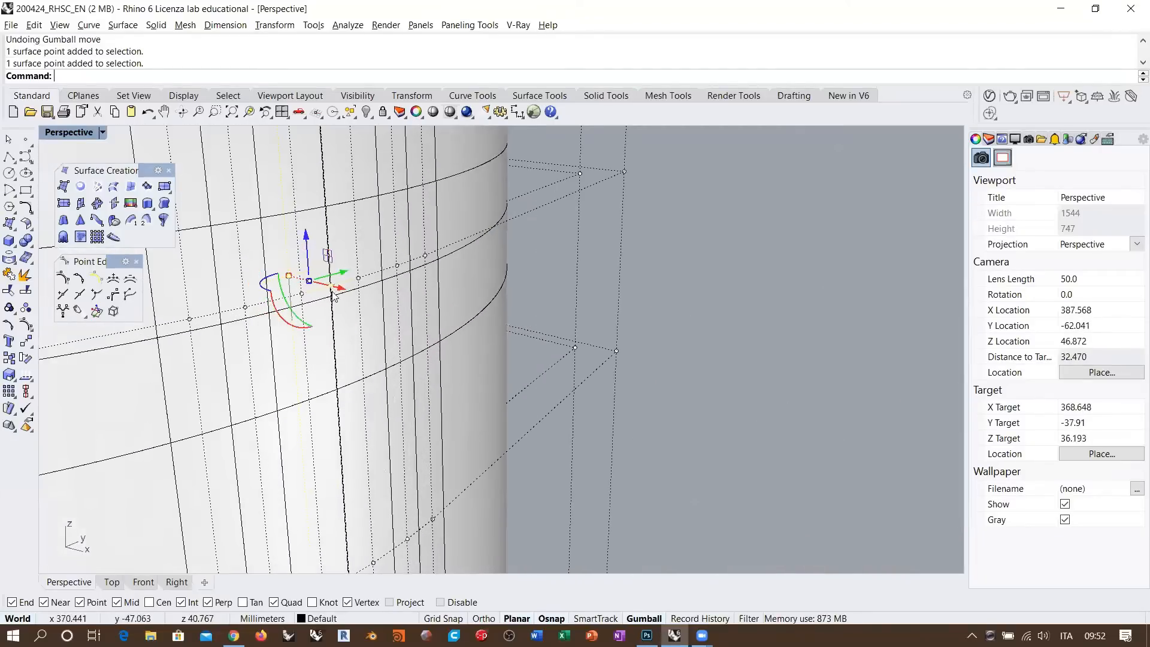
pyautogui.scroll(-6, 459, 354)
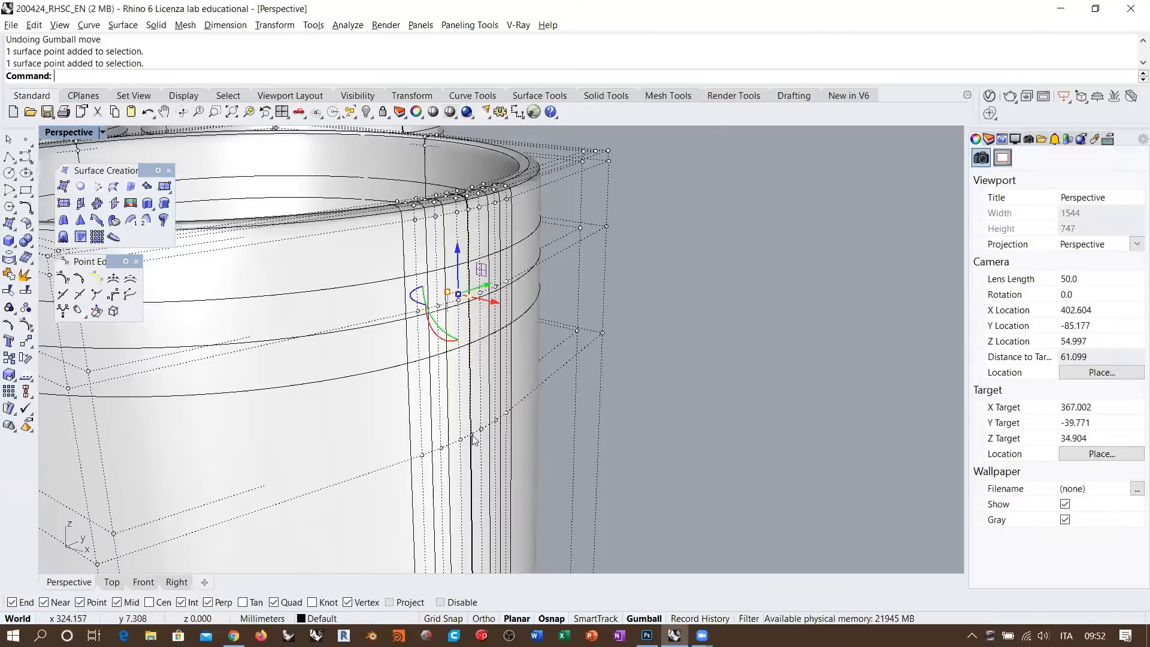
pyautogui.moveTo(470, 440); pyautogui.dragTo(613, 415, button='right')
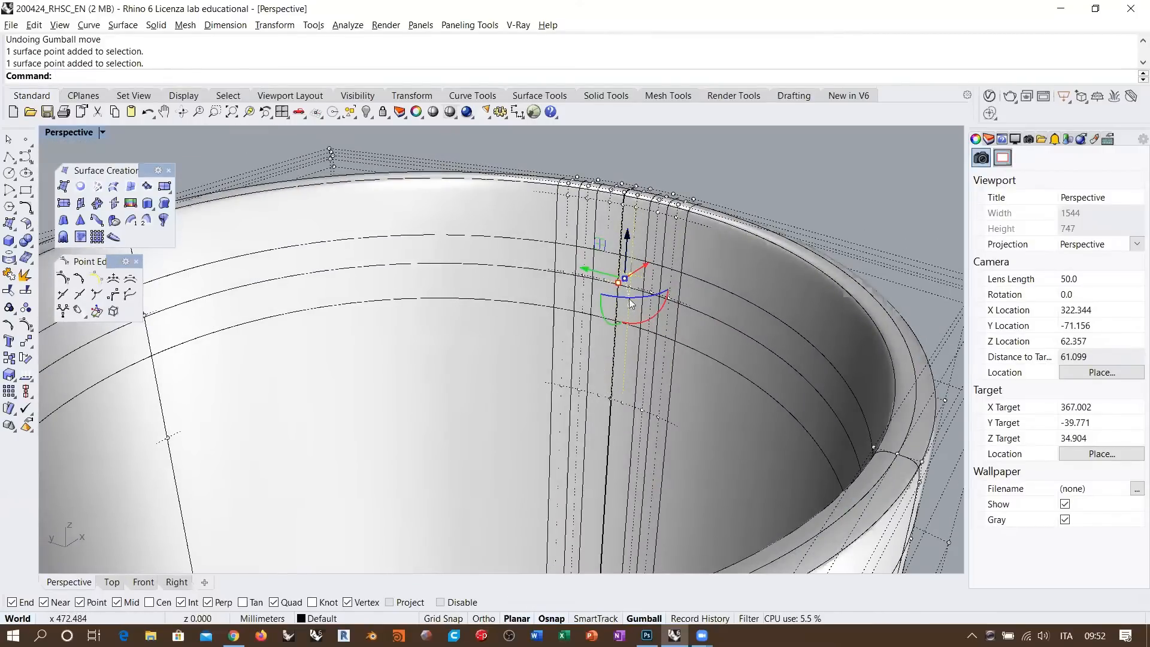
# - Switch to wireframe display and window-select the three central columns of control points at the seam, from the rim to just below it
pyautogui.moveTo(630, 304); pyautogui.dragTo(629, 222, button='right')
pyautogui.rightClick(451, 112)
pyautogui.moveTo(602, 310); pyautogui.dragTo(642, 280, button='right')
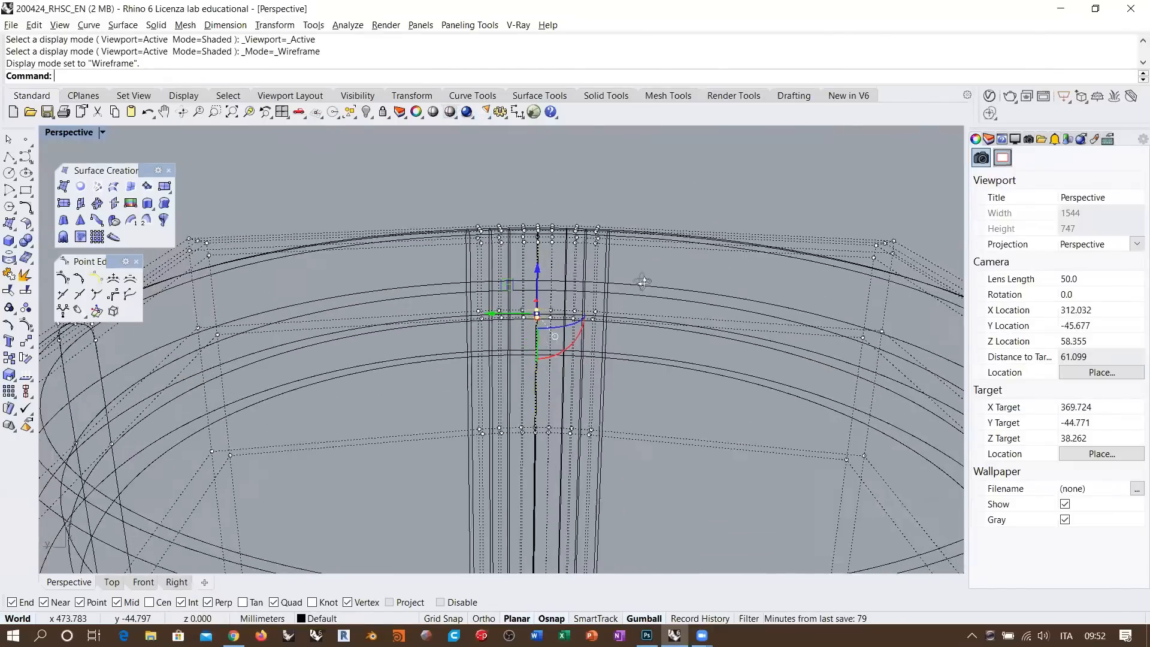
pyautogui.scroll(4, 551, 252)
pyautogui.moveTo(535, 251); pyautogui.dragTo(533, 234, button='right')
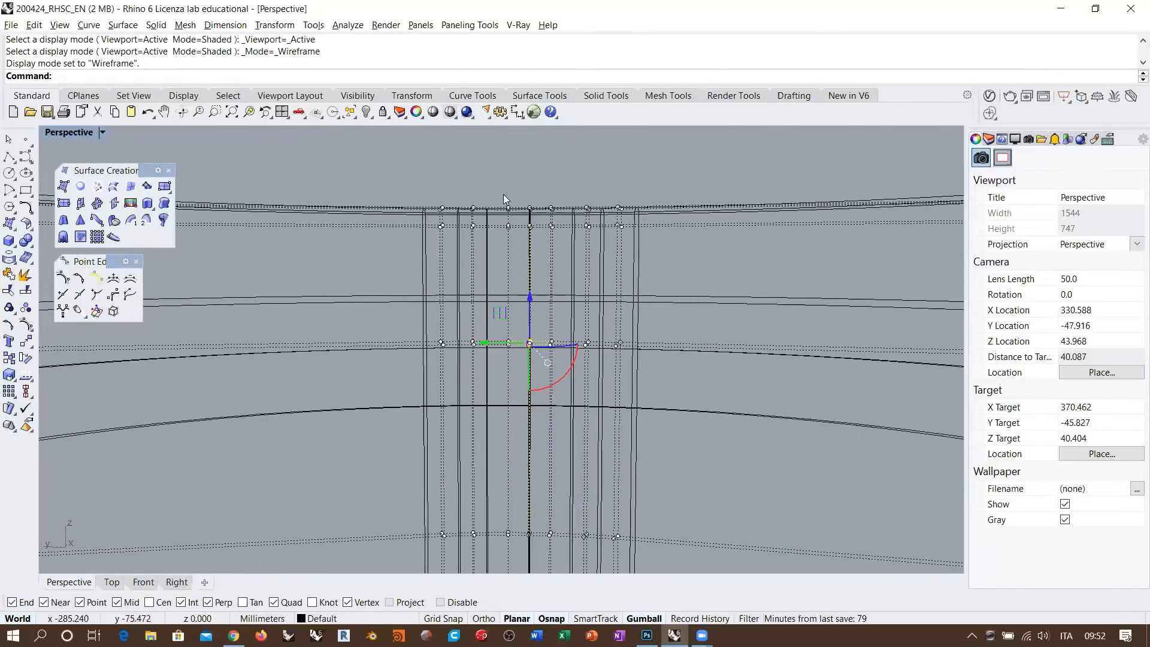
pyautogui.moveTo(494, 185); pyautogui.dragTo(567, 371)
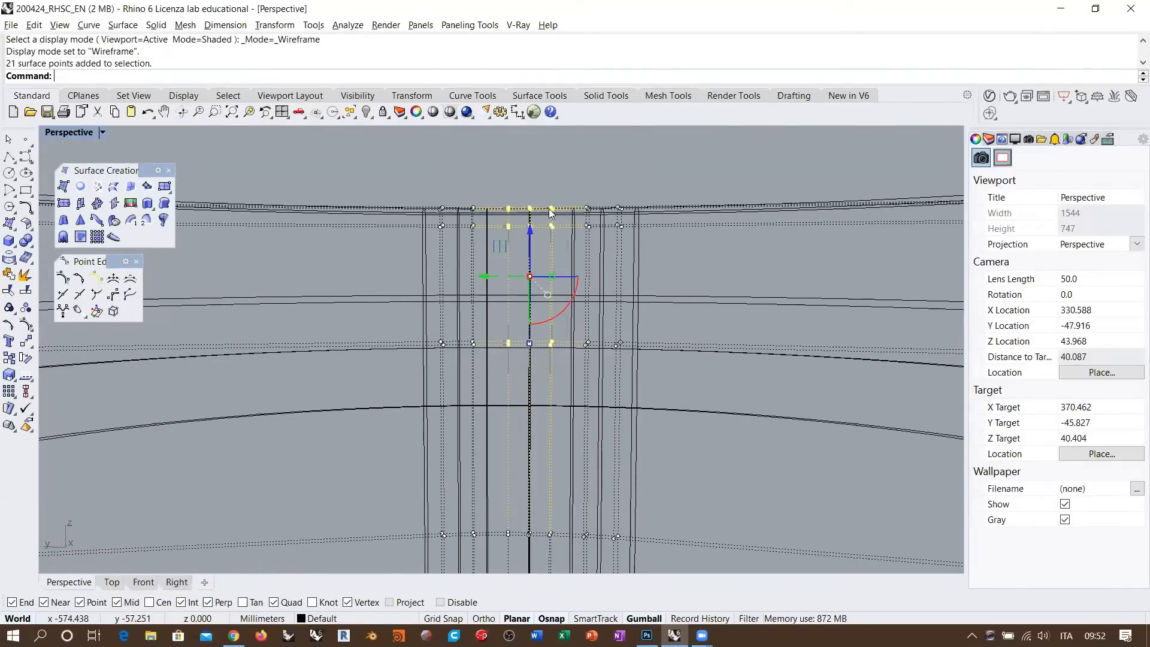
# - Pull the selected seam control points outward along X to form a pouring spout, and return to shaded display
pyautogui.moveTo(693, 269); pyautogui.dragTo(513, 324, button='right')
pyautogui.moveTo(514, 321); pyautogui.dragTo(606, 334)
pyautogui.scroll(-6, 607, 268)
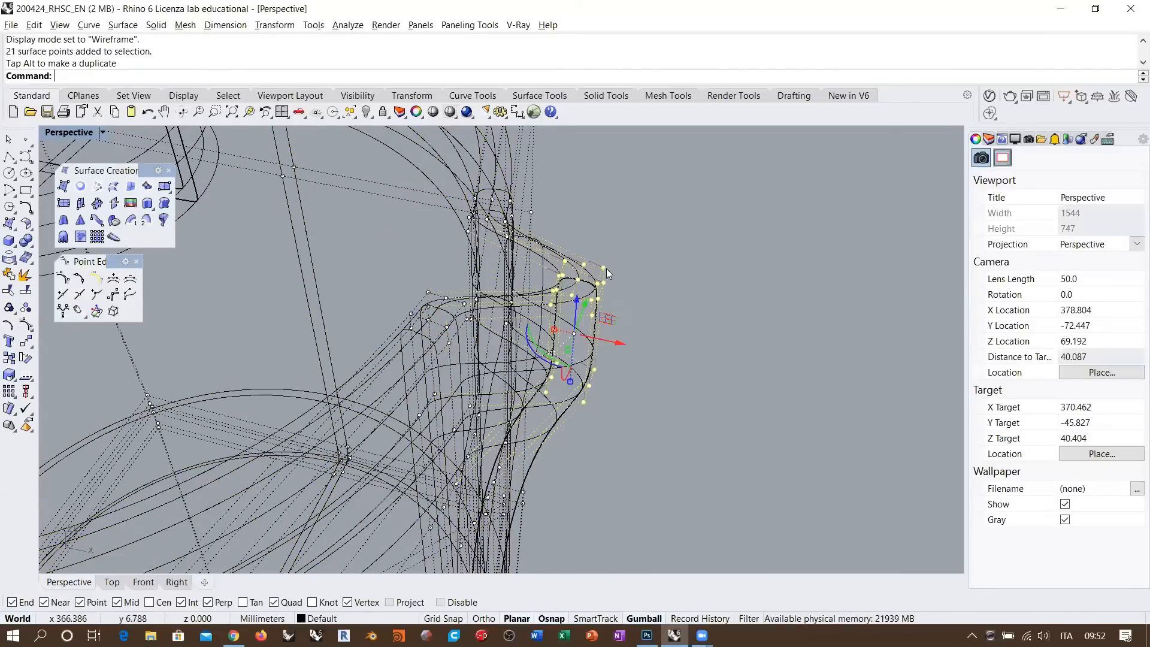
pyautogui.click(449, 112)
pyautogui.moveTo(676, 316)
pyautogui.mouseDown(button='right')
pyautogui.moveTo(602, 329)
pyautogui.moveTo(535, 378)
pyautogui.moveTo(535, 410)
pyautogui.moveTo(602, 312)
pyautogui.moveTo(662, 259)
pyautogui.mouseUp(button='right')
pyautogui.keyDown('shift'); pyautogui.moveTo(621, 317); pyautogui.dragTo(619, 234, button='right'); pyautogui.keyUp('shift')
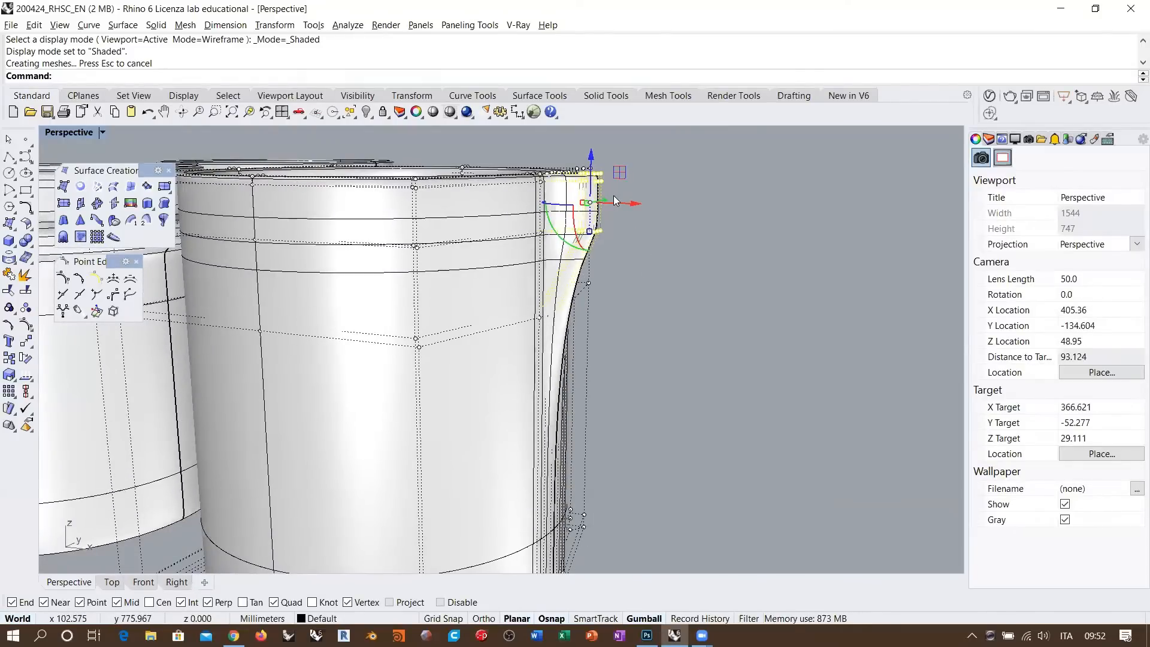
# - Examine the spout from outside, inside and above, checking its blend into the rim and wall
pyautogui.moveTo(600, 223); pyautogui.dragTo(514, 273, button='right')
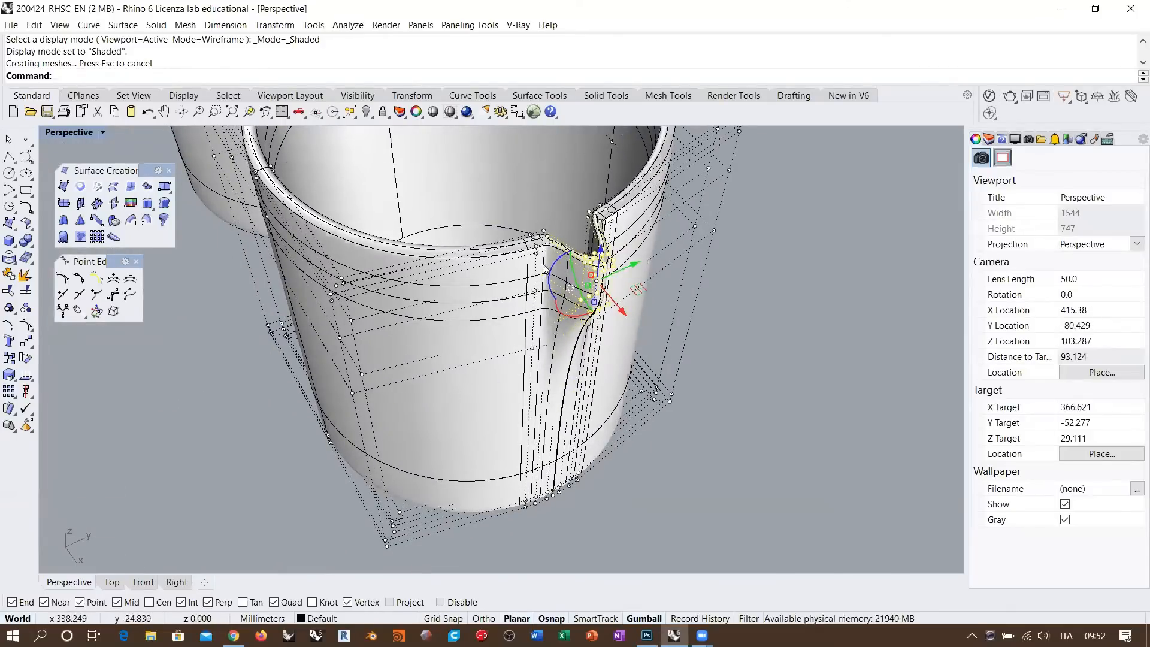
pyautogui.moveTo(530, 289); pyautogui.dragTo(448, 220, button='right')
pyautogui.moveTo(640, 338); pyautogui.dragTo(832, 248, button='right')
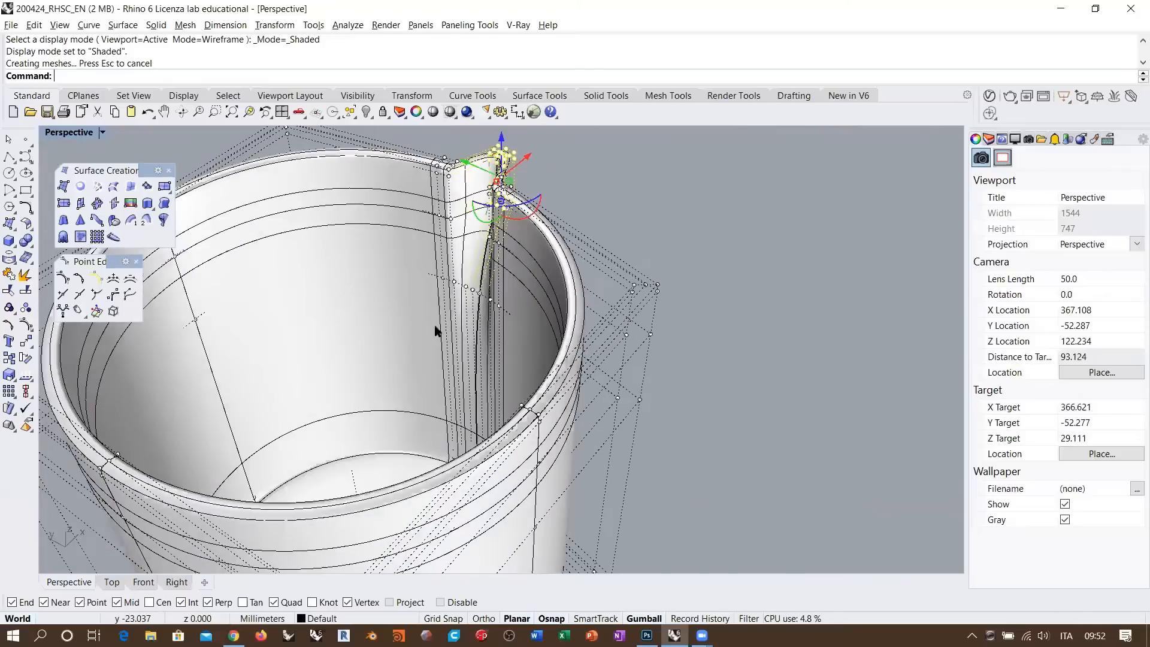
pyautogui.scroll(6, 436, 332)
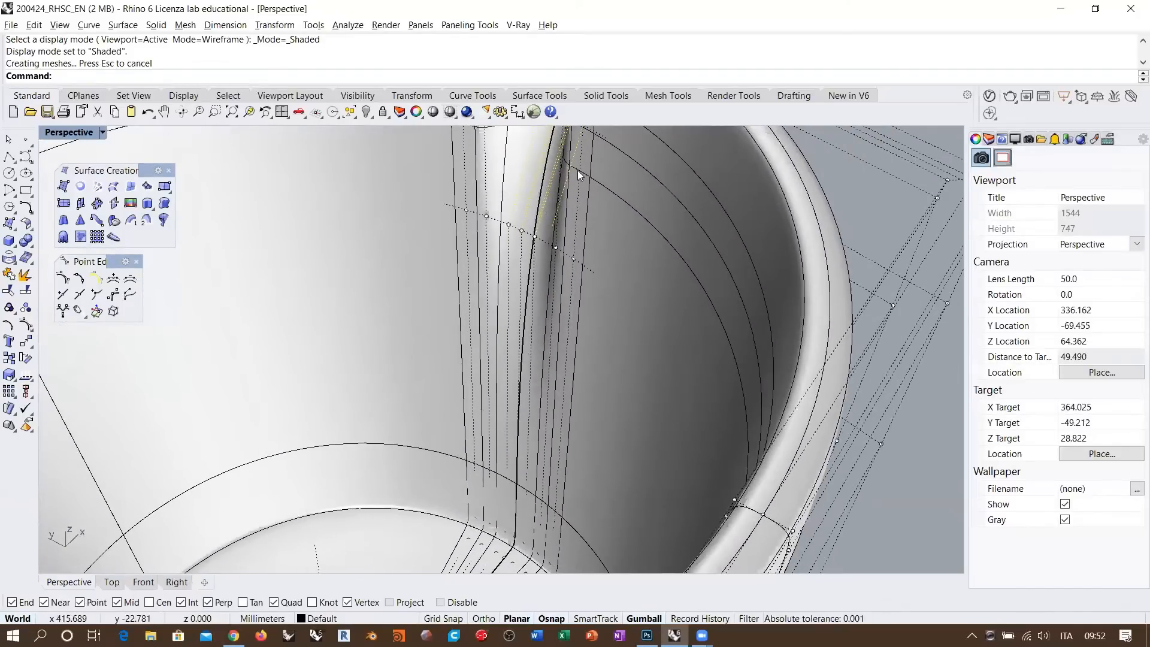
pyautogui.keyDown('shift'); pyautogui.moveTo(585, 256); pyautogui.dragTo(538, 387, button='right'); pyautogui.keyUp('shift')
pyautogui.moveTo(565, 381); pyautogui.dragTo(562, 374, button='right')
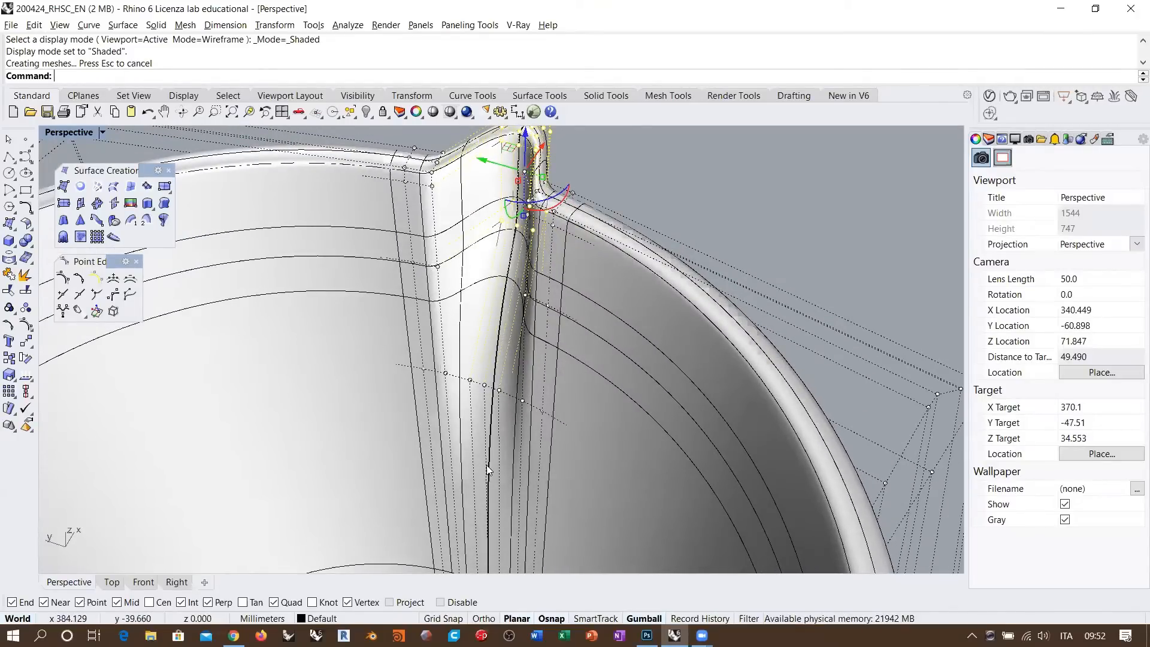
pyautogui.moveTo(511, 327); pyautogui.dragTo(622, 315, button='right')
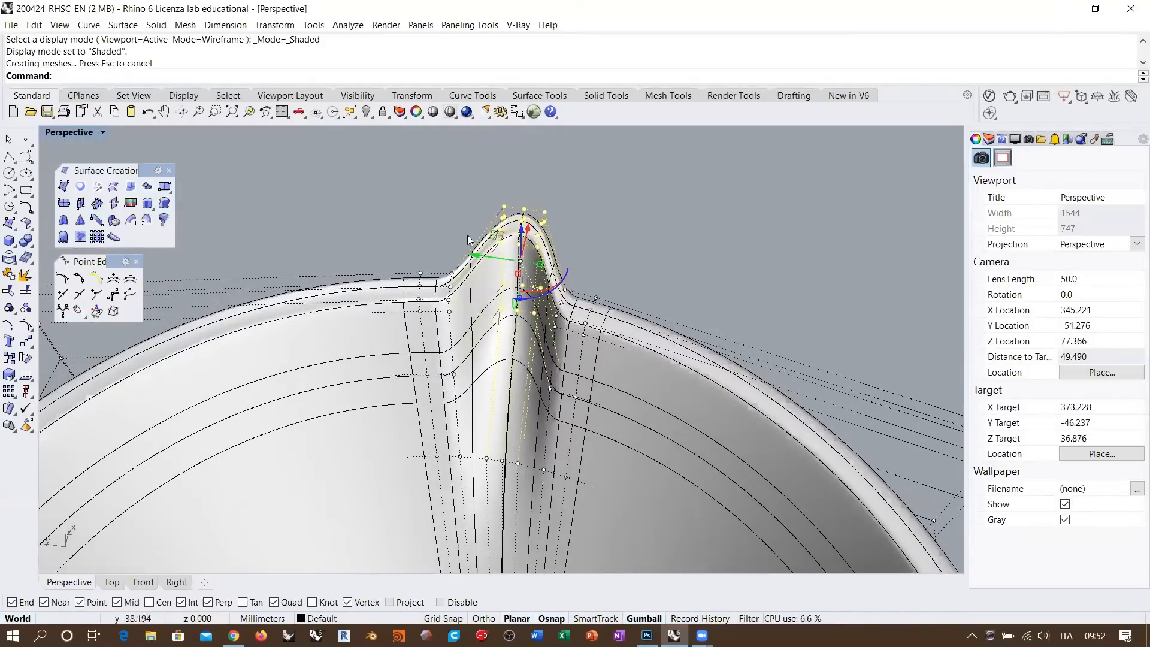
pyautogui.moveTo(575, 295); pyautogui.dragTo(603, 293, button='right')
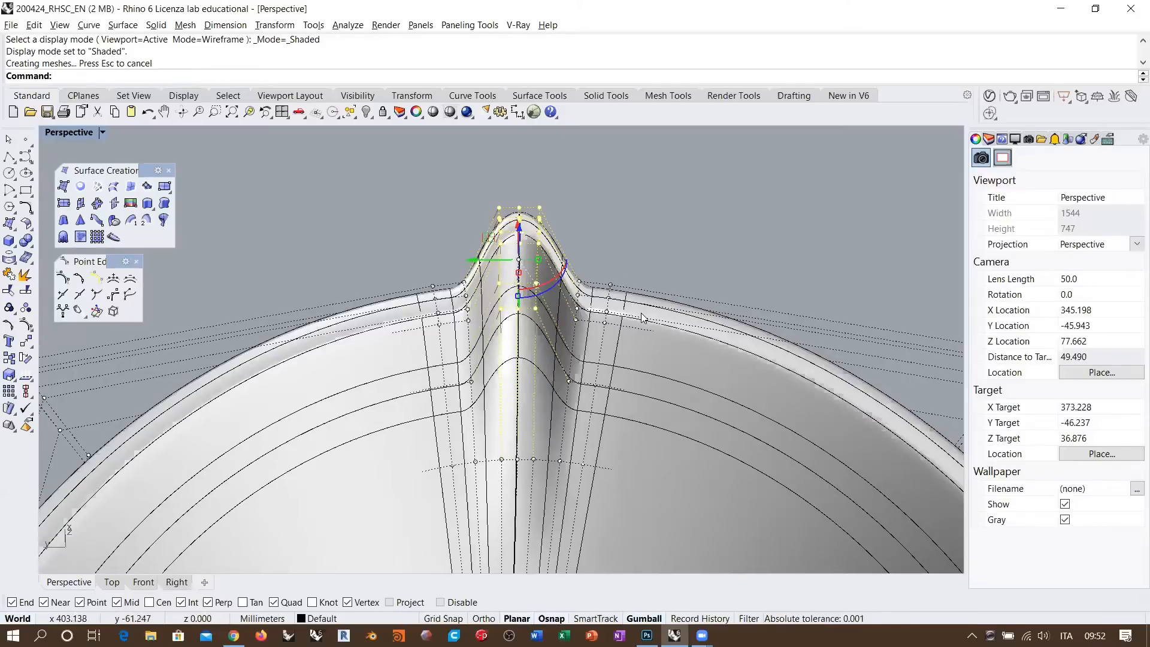
pyautogui.scroll(-5, 693, 338)
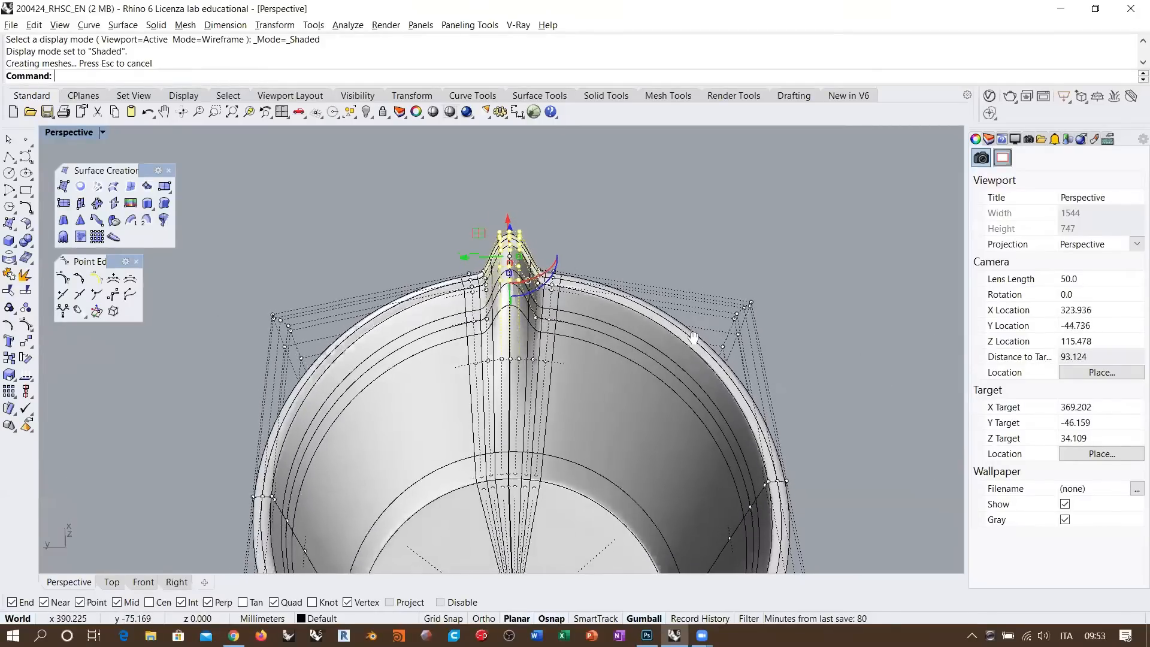
pyautogui.scroll(-3, 693, 338)
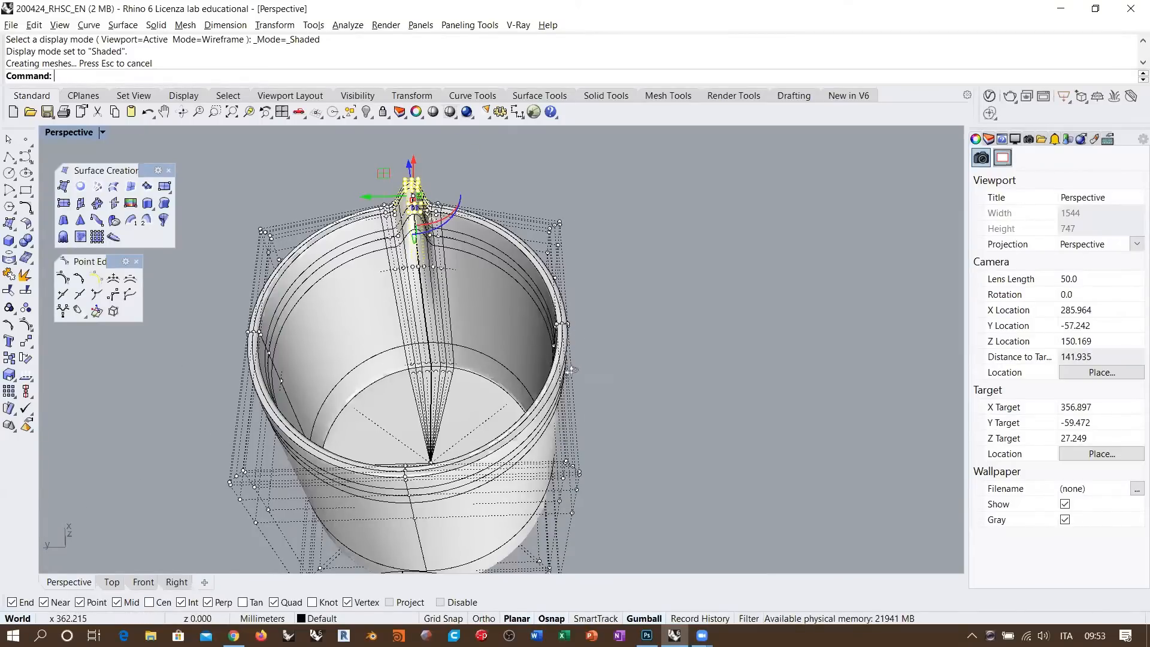
pyautogui.moveTo(566, 368); pyautogui.dragTo(354, 319, button='right')
pyautogui.scroll(10, 629, 299)
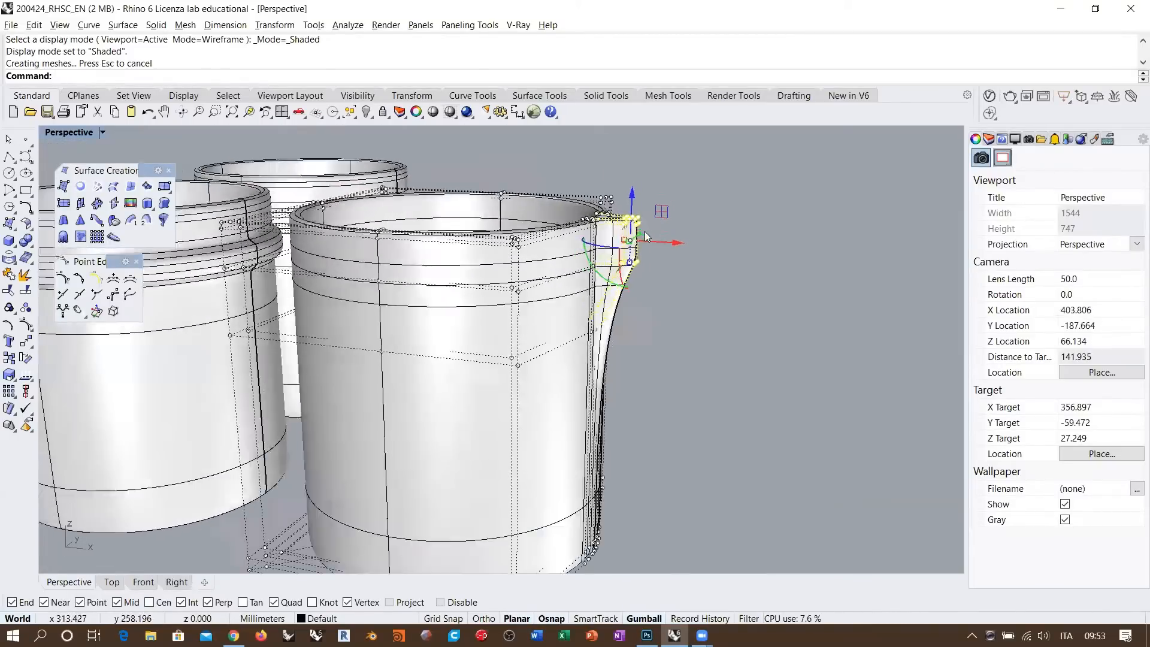
# - Move the spout's selected tip control points again to refine its shape, and inspect the lip
pyautogui.moveTo(573, 294); pyautogui.dragTo(542, 277)
pyautogui.moveTo(679, 261); pyautogui.dragTo(583, 283, button='right')
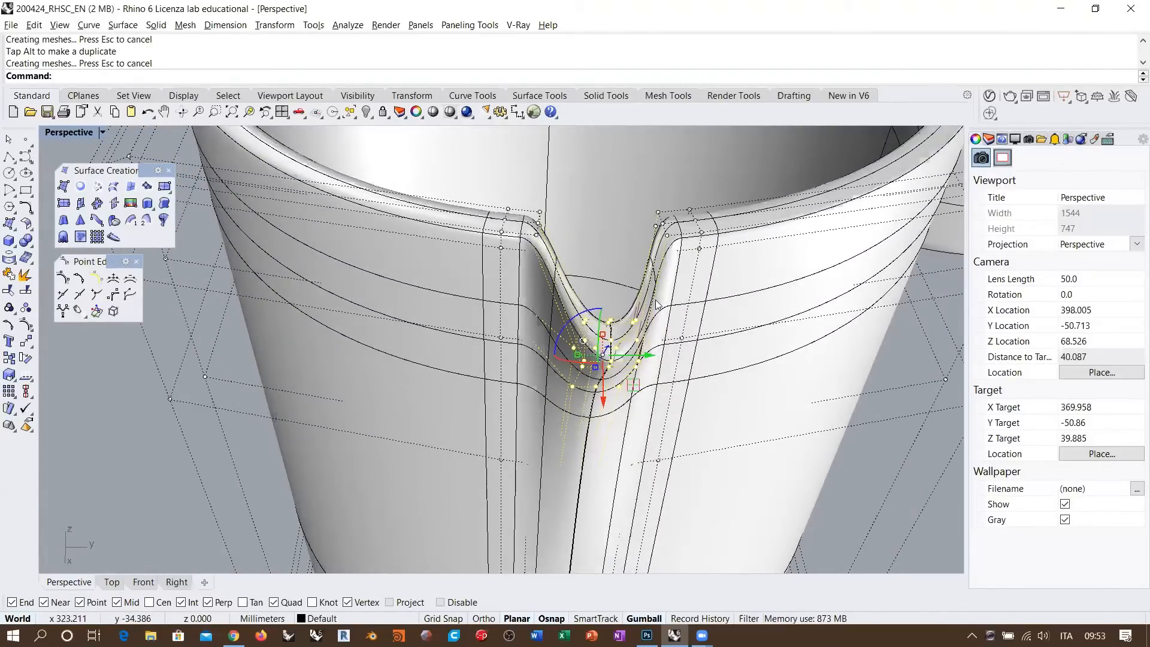
pyautogui.scroll(-4, 623, 305)
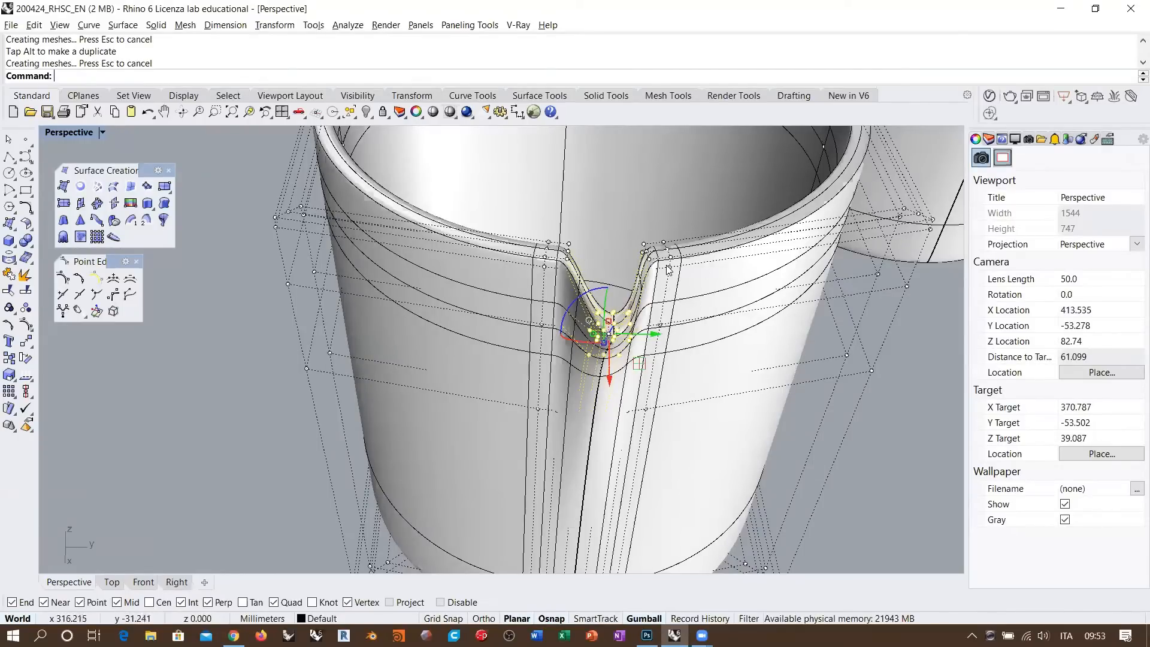
pyautogui.moveTo(679, 288); pyautogui.dragTo(479, 149, button='right')
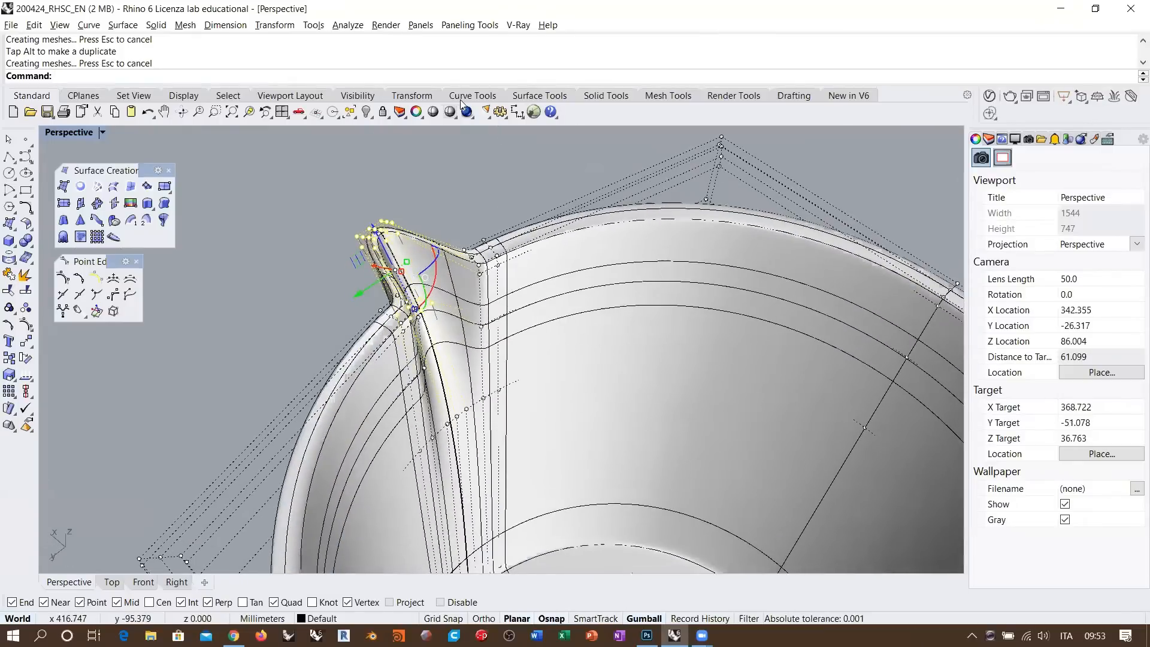
# - In wireframe display, select the upper control points flanking the spout on both sides, leaving out its central columns
pyautogui.click(450, 111)
pyautogui.moveTo(623, 341); pyautogui.dragTo(509, 230, button='right')
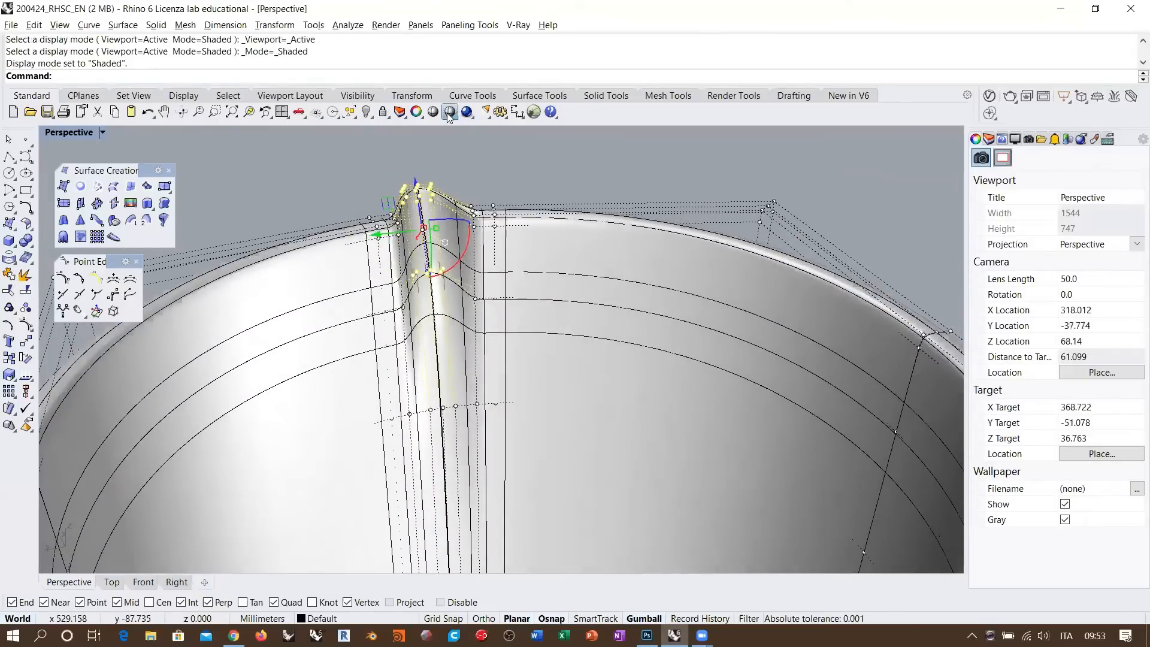
pyautogui.rightClick(448, 114)
pyautogui.keyDown('shift'); pyautogui.moveTo(474, 185); pyautogui.dragTo(521, 194, button='right'); pyautogui.keyUp('shift')
pyautogui.click(503, 190)
pyautogui.moveTo(504, 183); pyautogui.dragTo(562, 322)
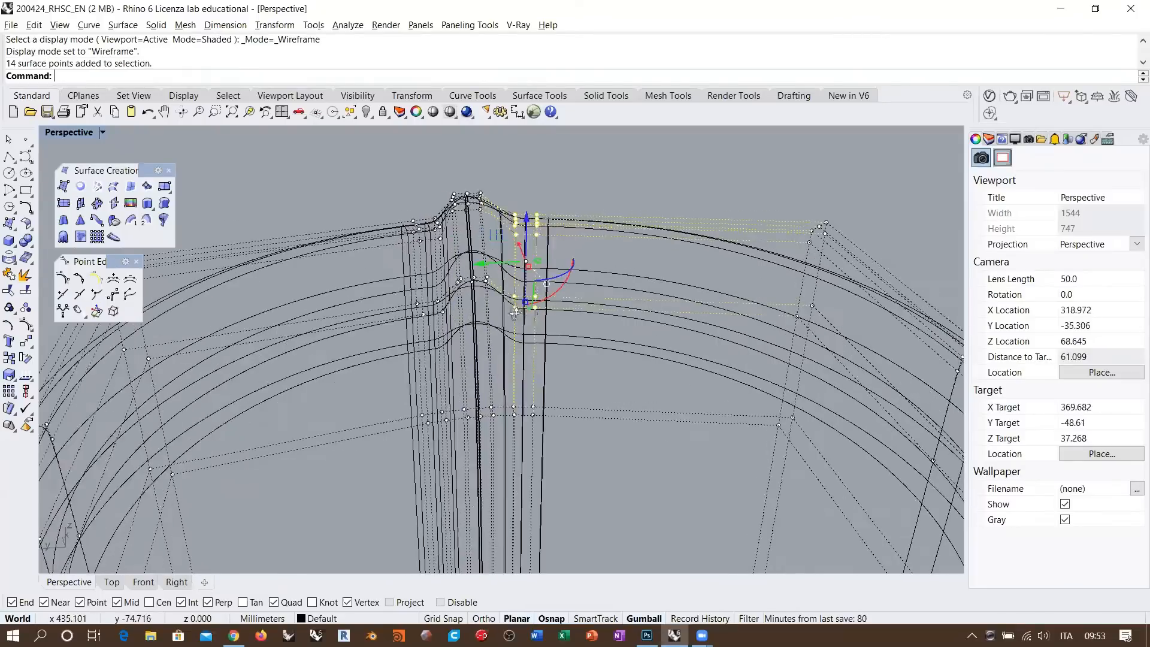
pyautogui.moveTo(514, 314); pyautogui.dragTo(420, 270, button='right')
pyautogui.keyDown('shift'); pyautogui.moveTo(378, 195); pyautogui.dragTo(456, 328); pyautogui.keyUp('shift')
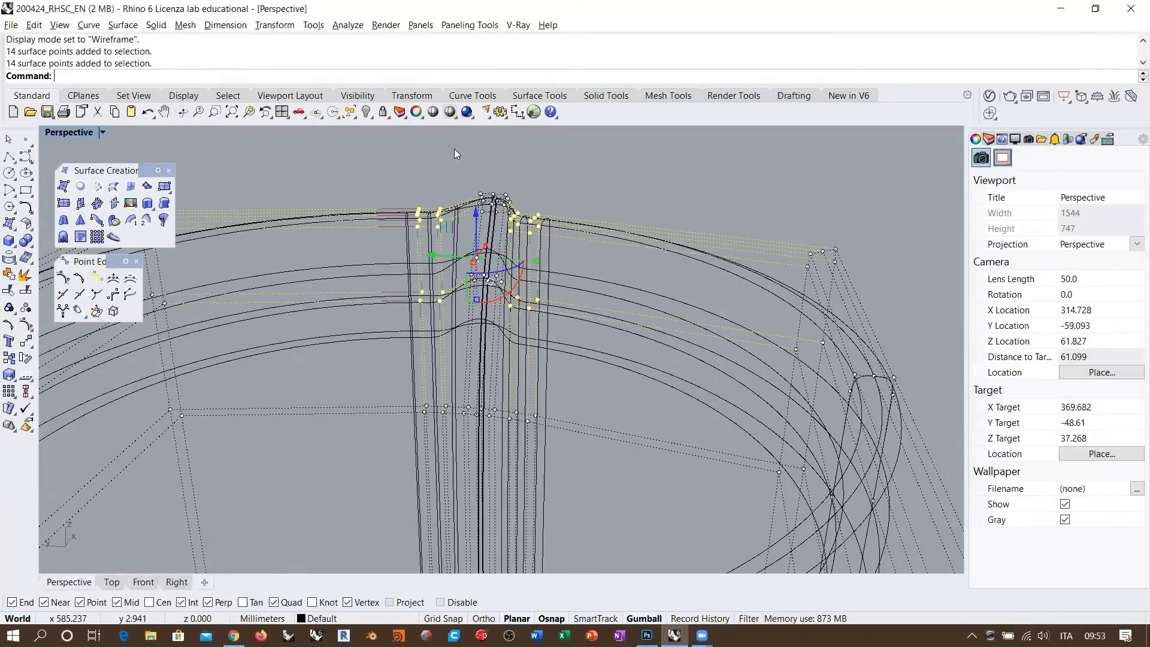
# - Return to shaded display, scale the flanking points outward along Y to widen the spout's base, and turn off the control points
pyautogui.click(450, 112)
pyautogui.moveTo(539, 335); pyautogui.dragTo(519, 318, button='right')
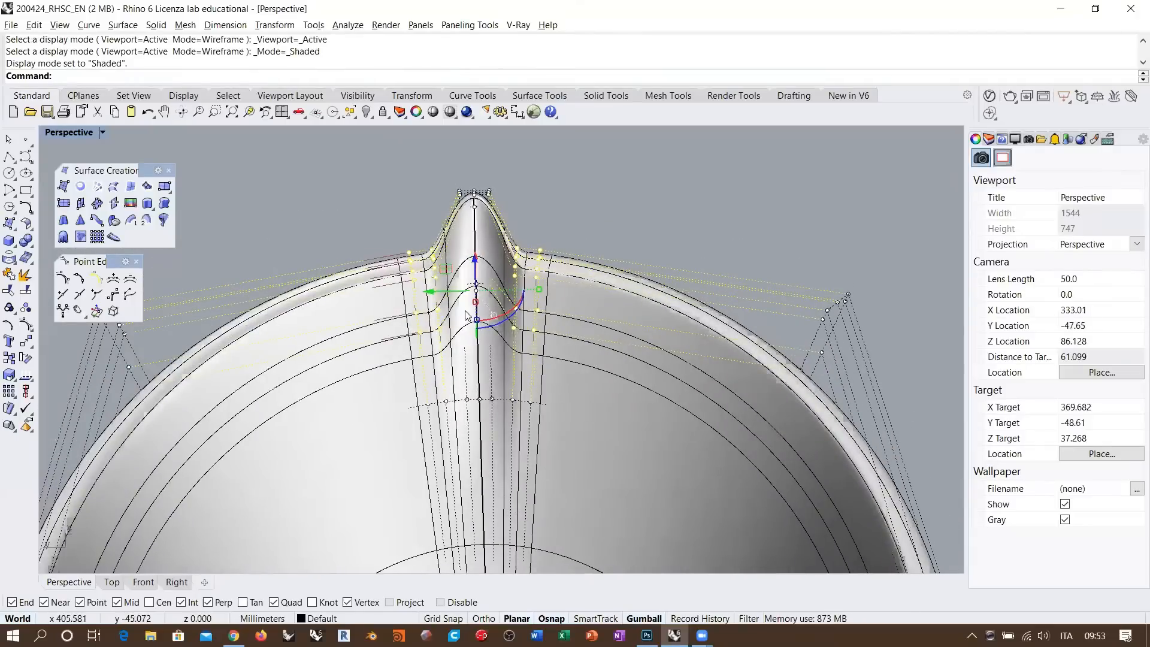
pyautogui.moveTo(540, 294); pyautogui.dragTo(600, 294)
pyautogui.moveTo(600, 295); pyautogui.dragTo(427, 314, button='right')
pyautogui.moveTo(533, 335); pyautogui.dragTo(420, 270, button='right')
pyautogui.scroll(-8, 619, 331)
pyautogui.moveTo(590, 305); pyautogui.dragTo(503, 331, button='right')
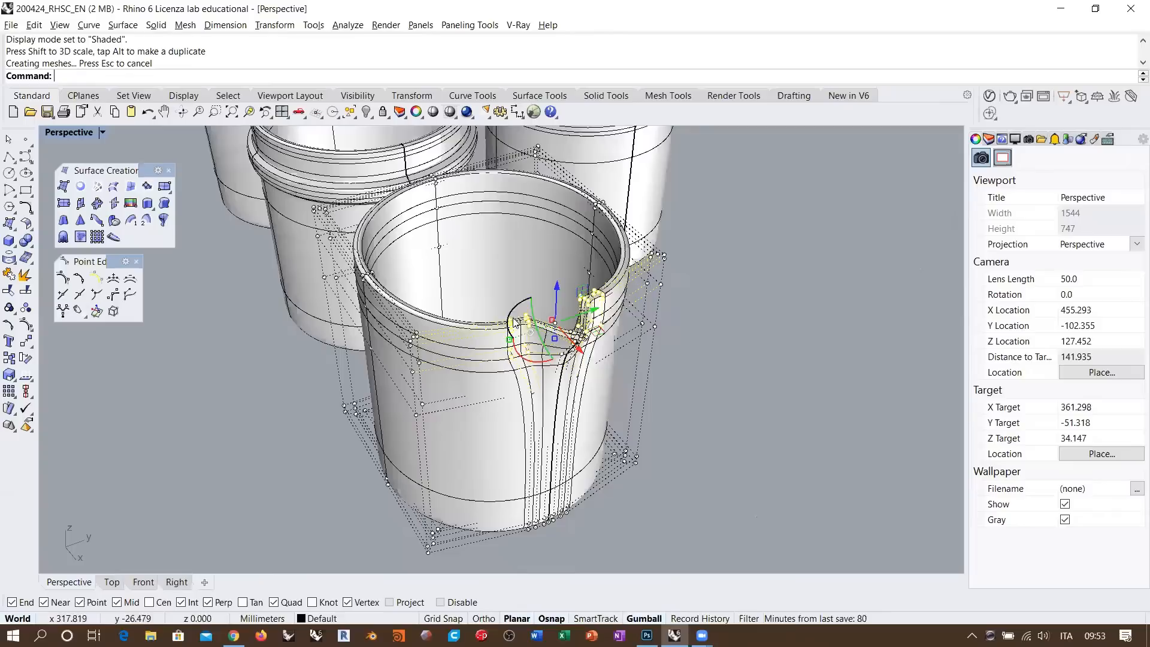
pyautogui.press('Escape')
pyautogui.press('Escape')
# - Review the four cups together and compare them with the profile curves they were revolved from
pyautogui.scroll(-6, 574, 329)
pyautogui.moveTo(574, 329)
pyautogui.mouseDown(button='right')
pyautogui.moveTo(657, 308)
pyautogui.moveTo(609, 326)
pyautogui.moveTo(616, 345)
pyautogui.moveTo(655, 363)
pyautogui.moveTo(616, 380)
pyautogui.moveTo(522, 324)
pyautogui.moveTo(566, 330)
pyautogui.mouseUp(button='right')
pyautogui.keyDown('shift'); pyautogui.moveTo(403, 303); pyautogui.dragTo(479, 324, button='right'); pyautogui.keyUp('shift')
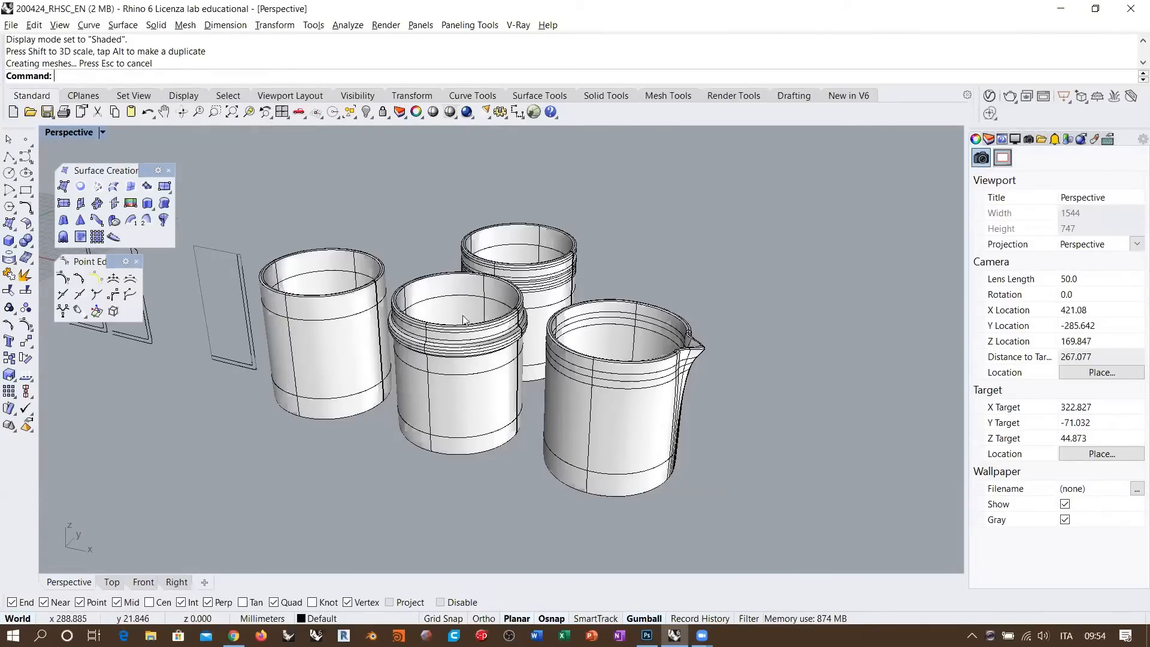
pyautogui.moveTo(451, 346); pyautogui.dragTo(631, 391, button='right')
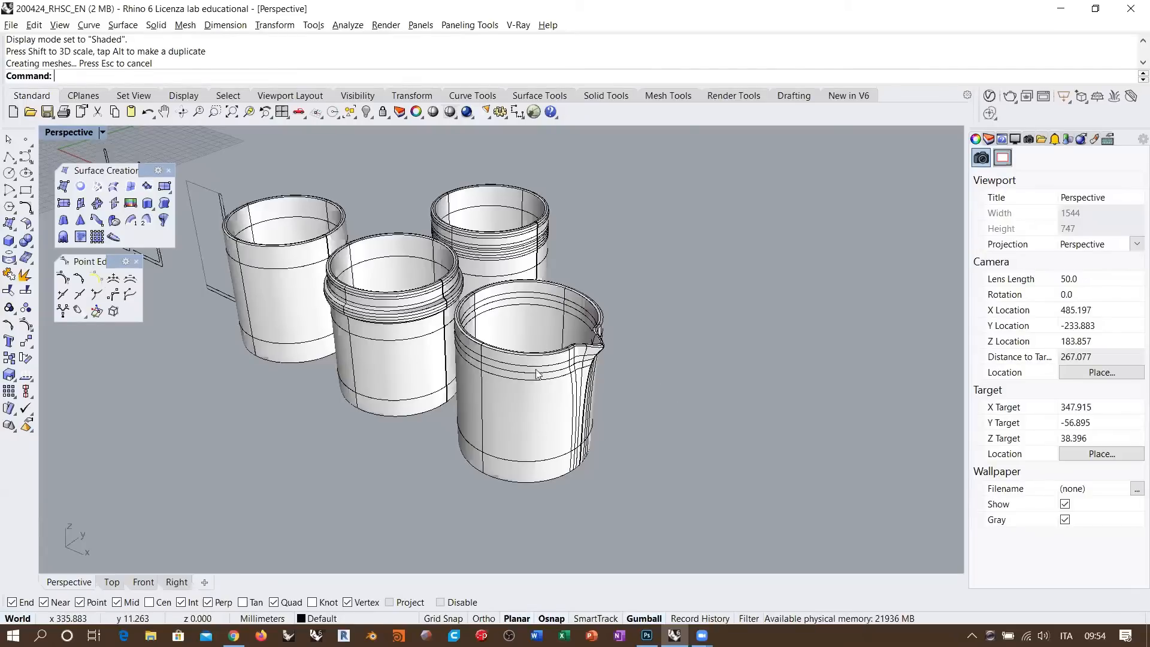
pyautogui.moveTo(548, 410); pyautogui.dragTo(465, 342, button='right')
pyautogui.keyDown('shift'); pyautogui.moveTo(337, 311); pyautogui.dragTo(420, 346, button='right'); pyautogui.keyUp('shift')
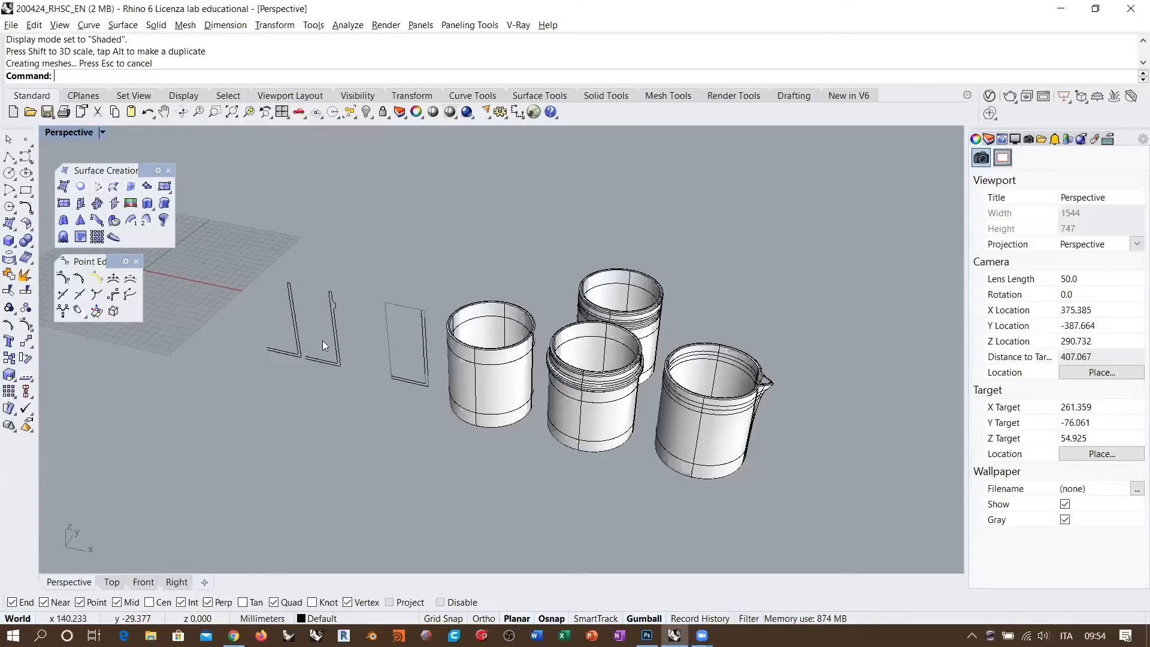
pyautogui.moveTo(281, 339); pyautogui.dragTo(371, 336)
pyautogui.click(421, 403)
pyautogui.scroll(5, 420, 404)
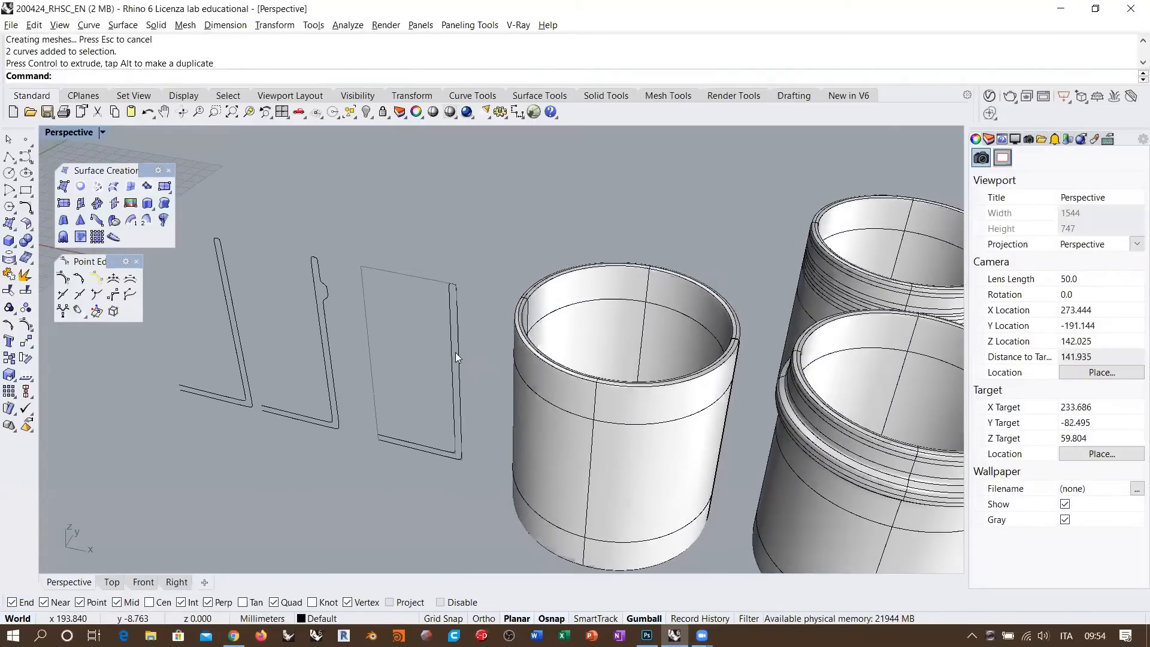
pyautogui.scroll(-2, 427, 341)
# - Duplicate the plain cup along X, placing the copy beyond the cup with the spout
pyautogui.click(428, 356)
pyautogui.scroll(-3, 443, 344)
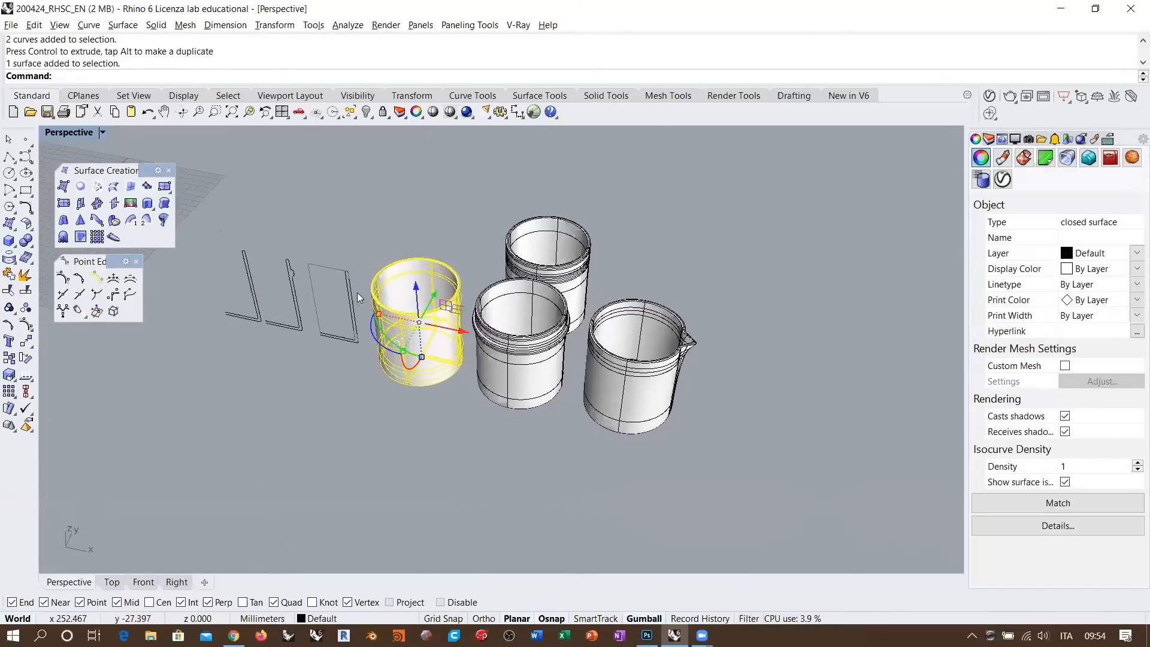
pyautogui.moveTo(459, 331); pyautogui.dragTo(799, 409)
pyautogui.scroll(5, 665, 377)
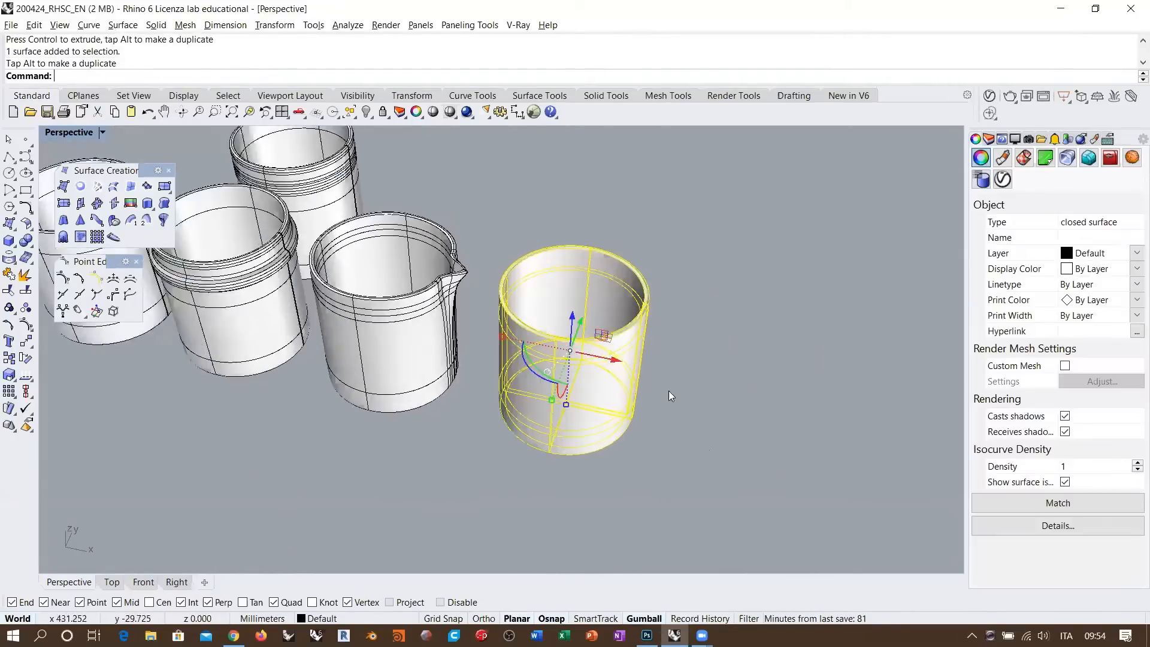
# - Try rebuilding the copied cup with 8 points in both U and V at degree 3, and undo the rebuild
pyautogui.write('rebuild')
pyautogui.press('Return')
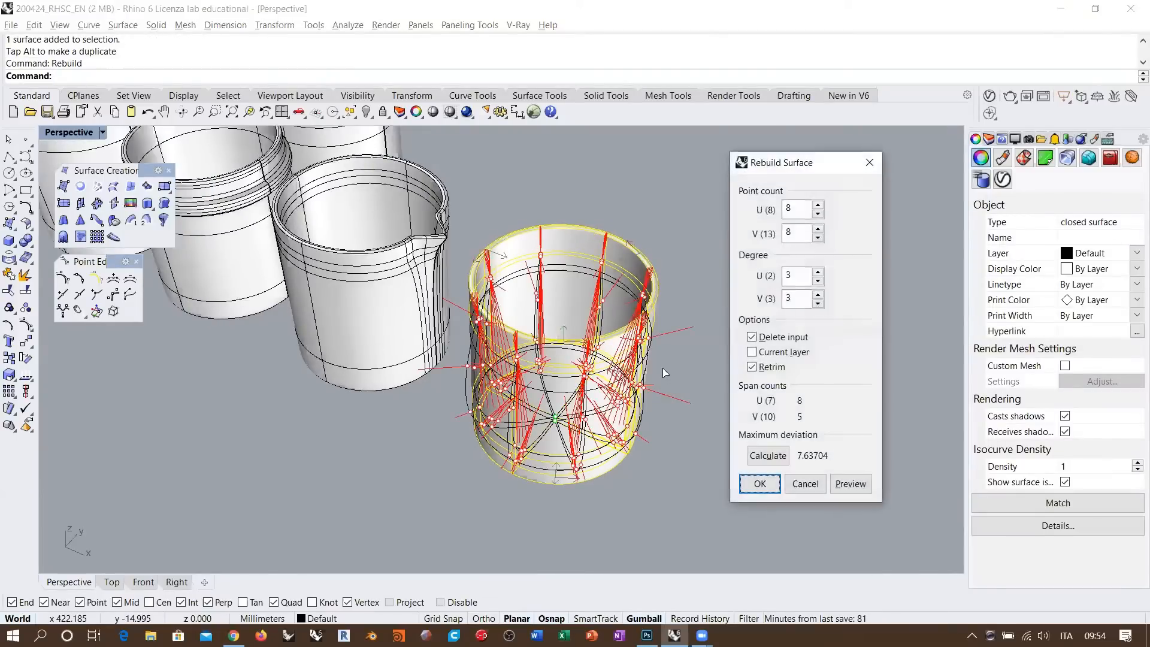
pyautogui.moveTo(662, 368); pyautogui.dragTo(631, 402, button='right')
pyautogui.scroll(6, 511, 339)
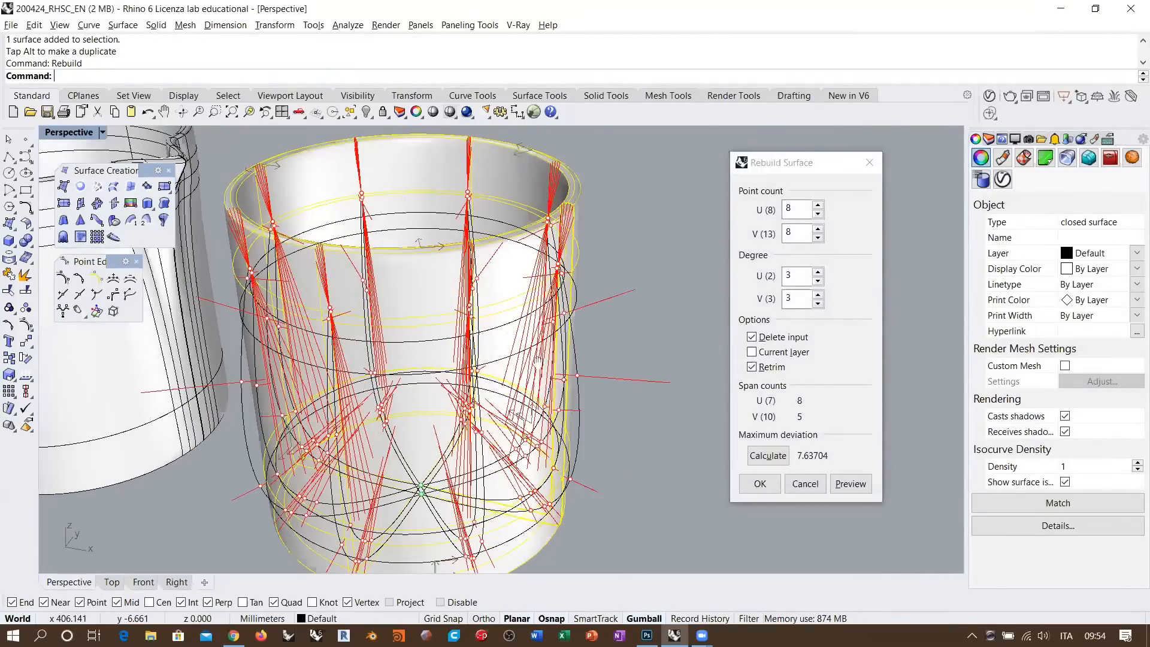
pyautogui.moveTo(533, 357); pyautogui.dragTo(572, 247, button='right')
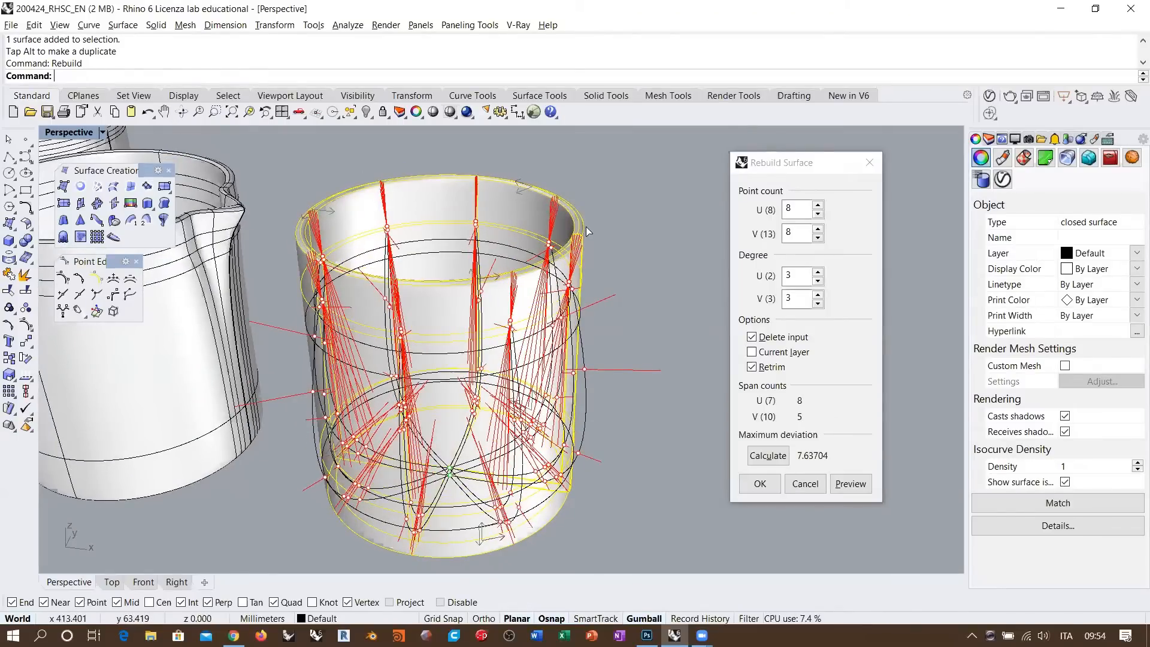
pyautogui.press('Return')
pyautogui.scroll(3, 586, 227)
pyautogui.hotkey('ctrl', 'z')
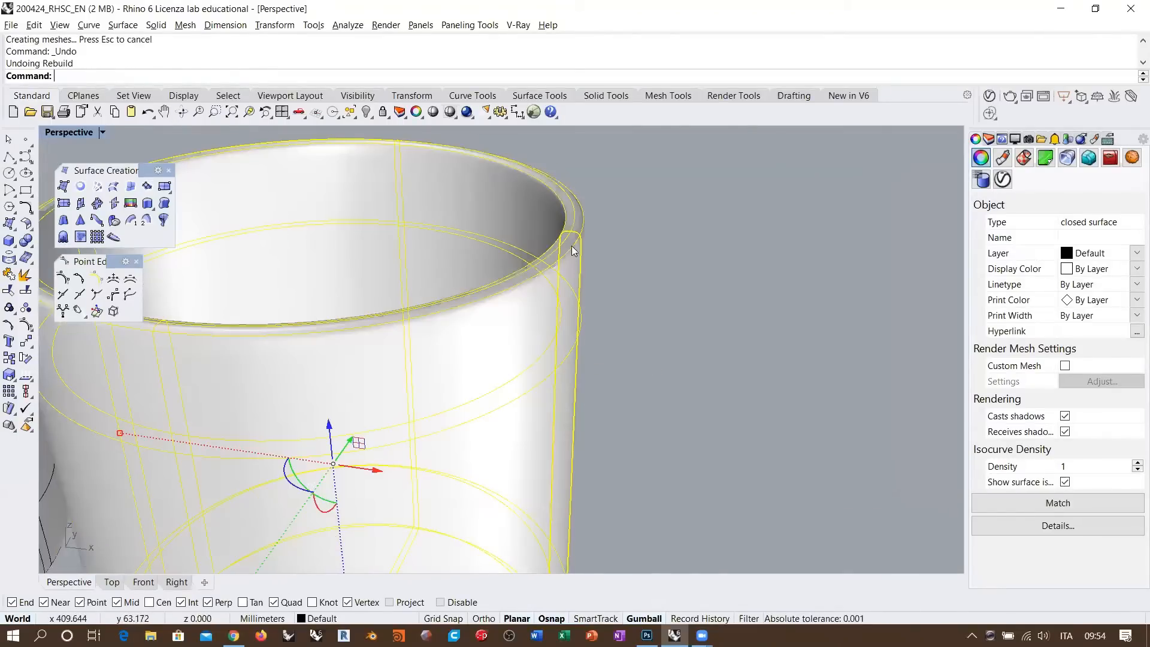
pyautogui.moveTo(571, 246); pyautogui.dragTo(569, 219, button='right')
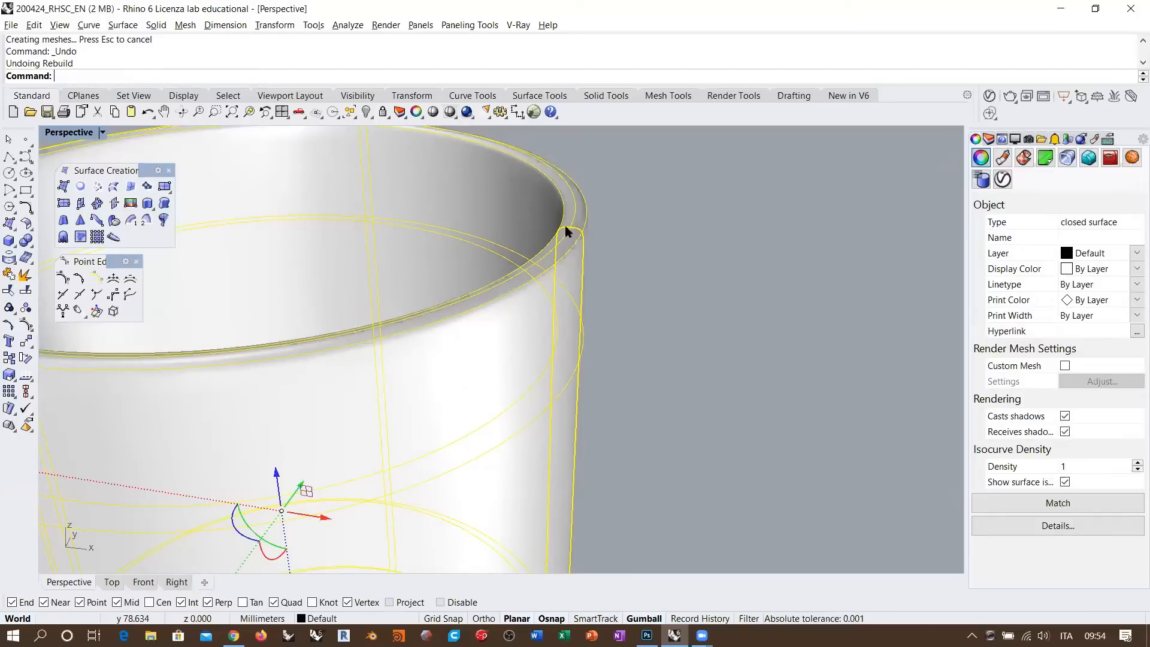
pyautogui.scroll(-5, 579, 309)
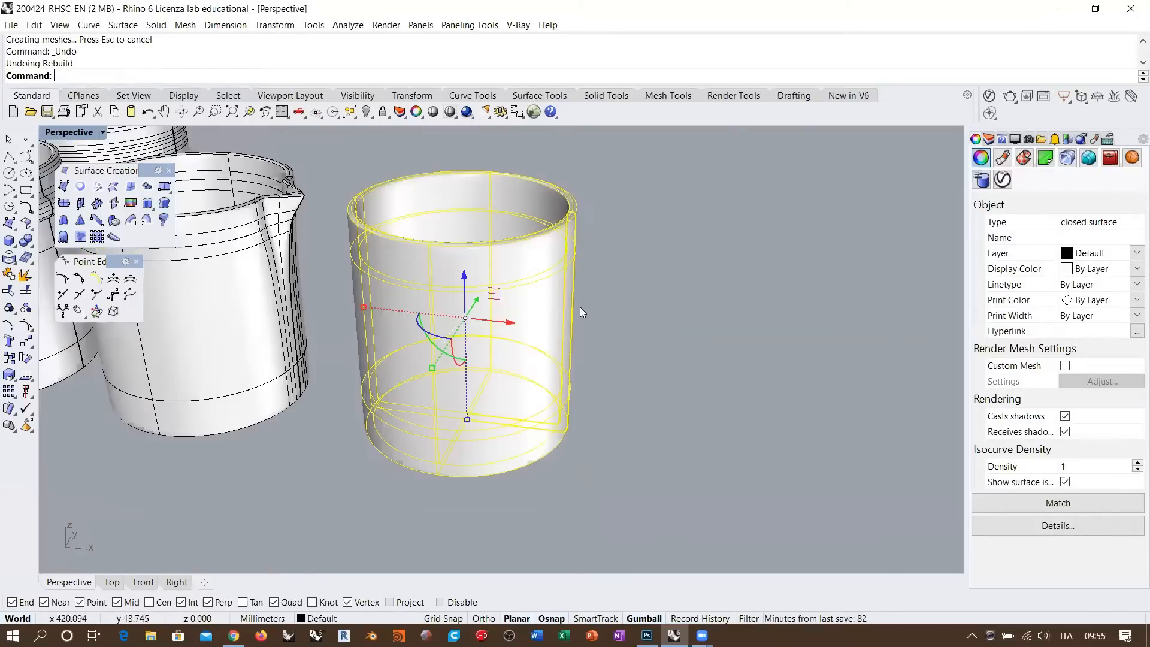
pyautogui.moveTo(580, 308); pyautogui.dragTo(552, 438, button='right')
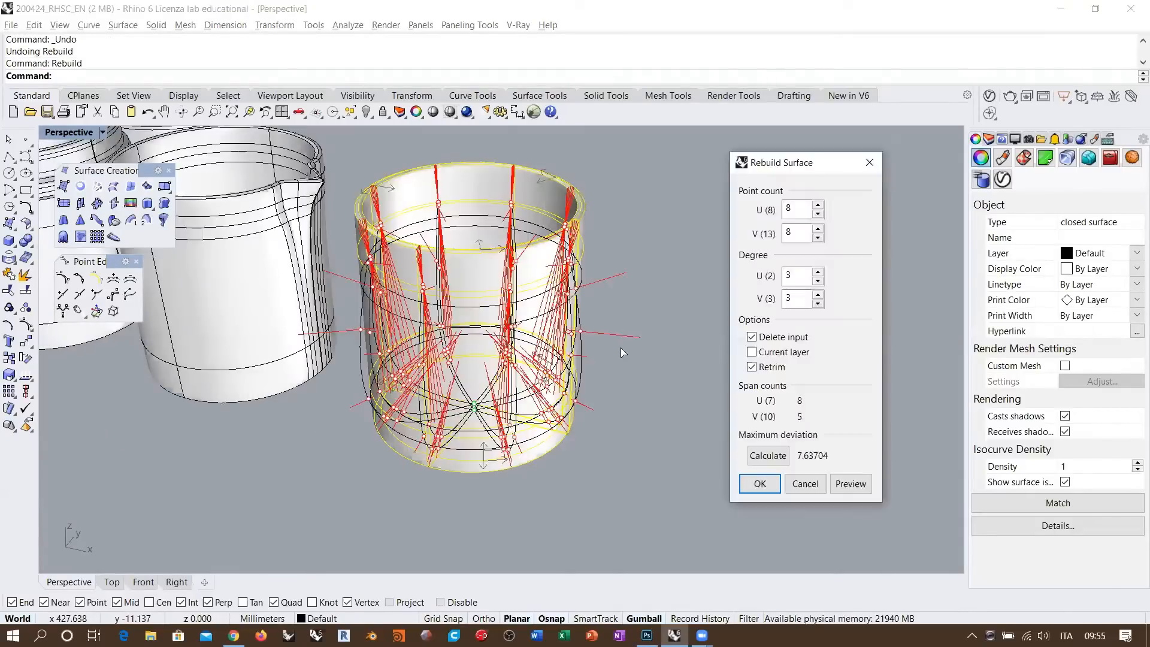
pyautogui.click(806, 483)
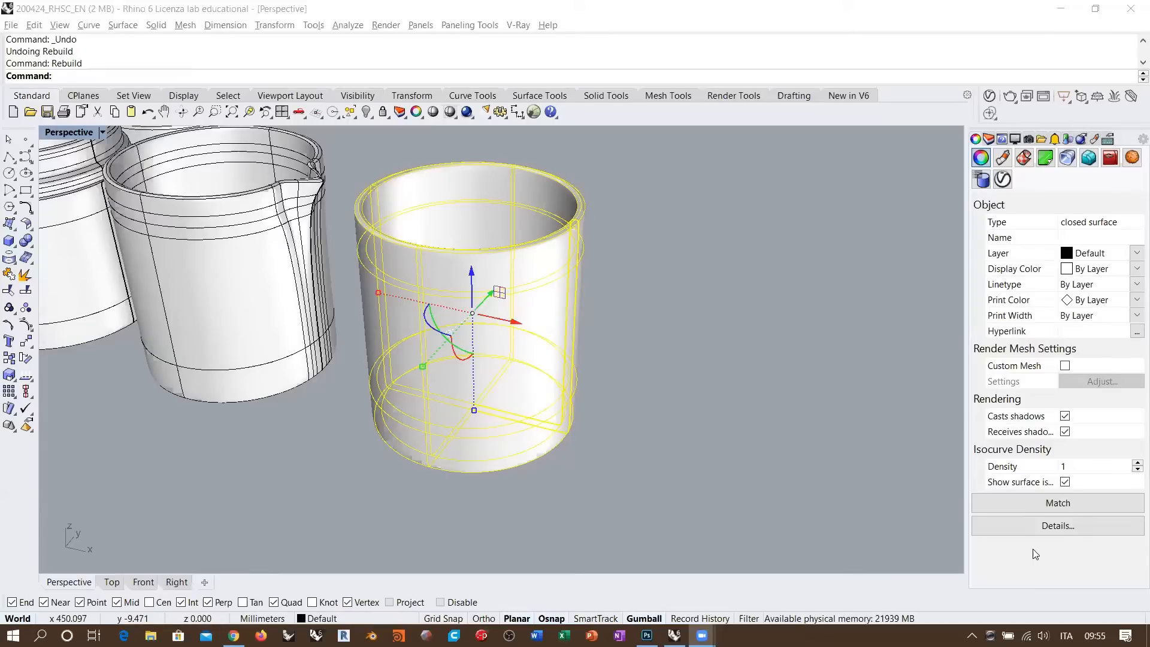
# - Start a surface rebuild of the copied cup and examine its preview with 8 by 8 points, degree 3
pyautogui.moveTo(511, 355)
pyautogui.mouseDown(button='right')
pyautogui.moveTo(559, 325)
pyautogui.moveTo(506, 326)
pyautogui.moveTo(526, 367)
pyautogui.mouseUp(button='right')
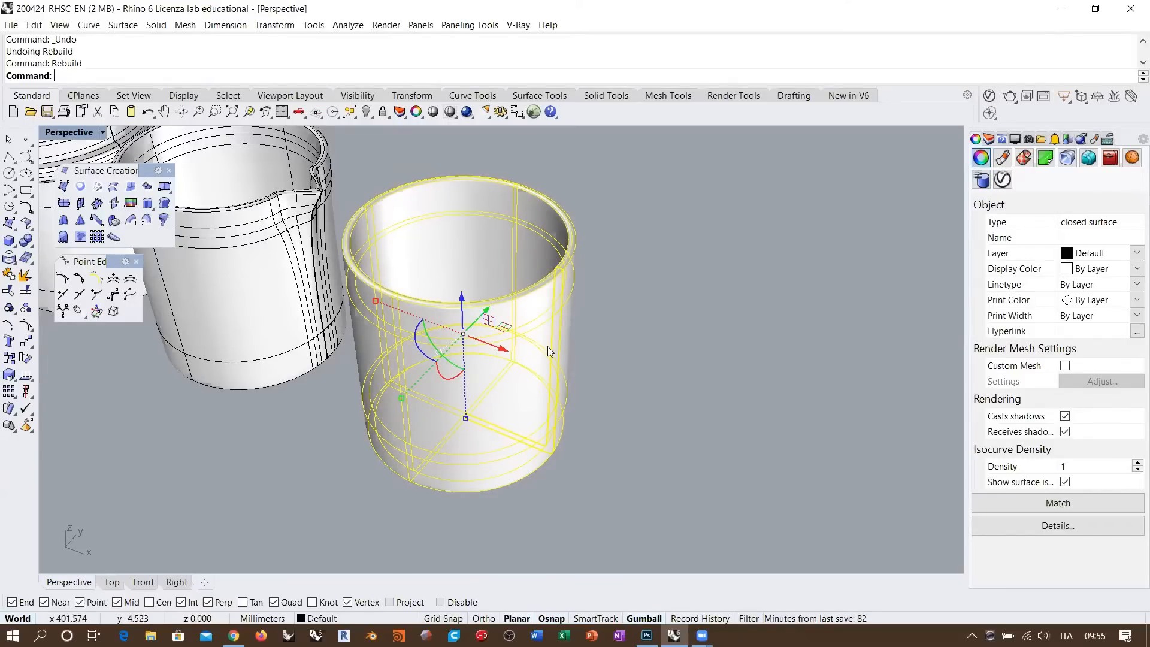
pyautogui.moveTo(547, 346); pyautogui.dragTo(577, 306, button='right')
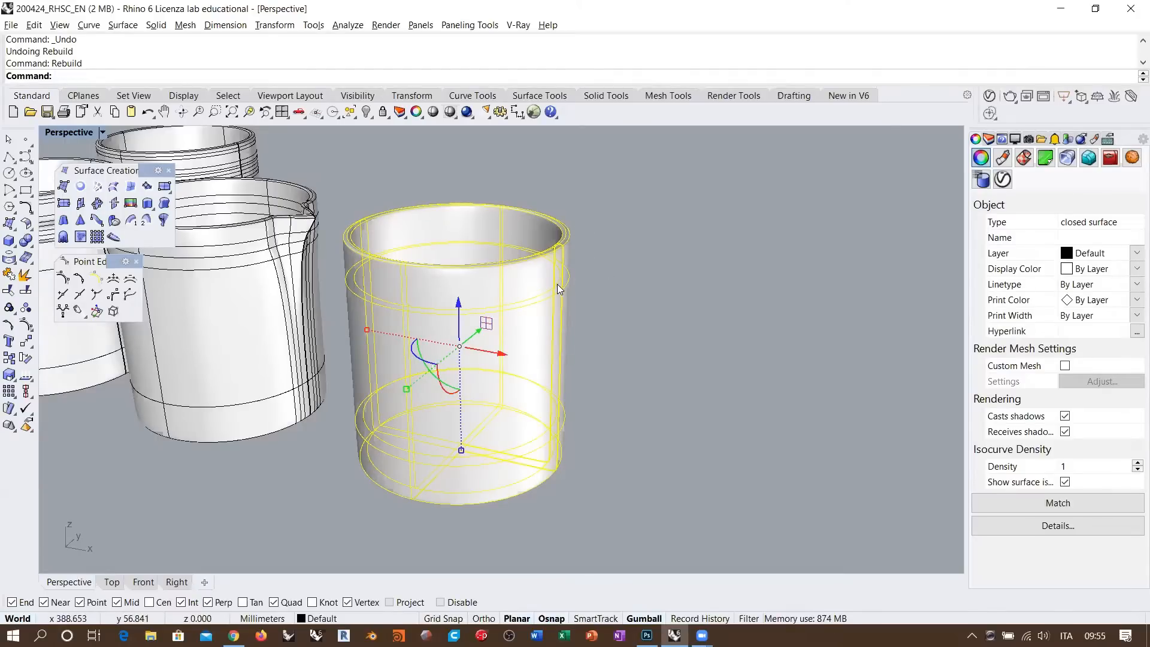
pyautogui.press('Return')
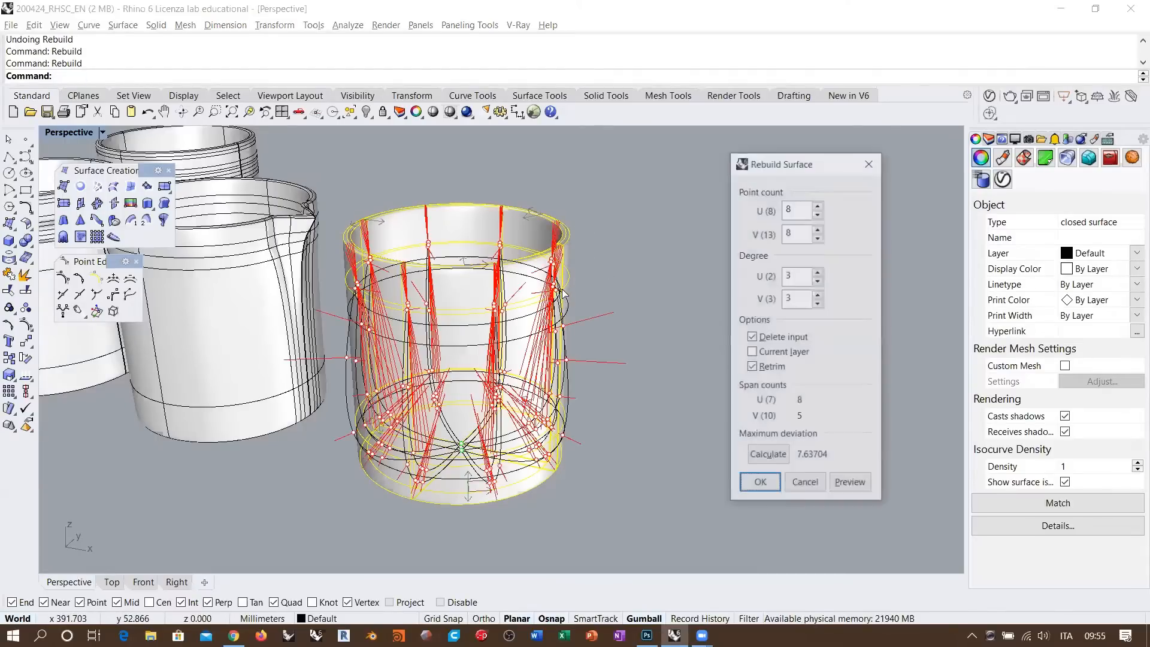
pyautogui.moveTo(549, 309); pyautogui.dragTo(562, 246, button='right')
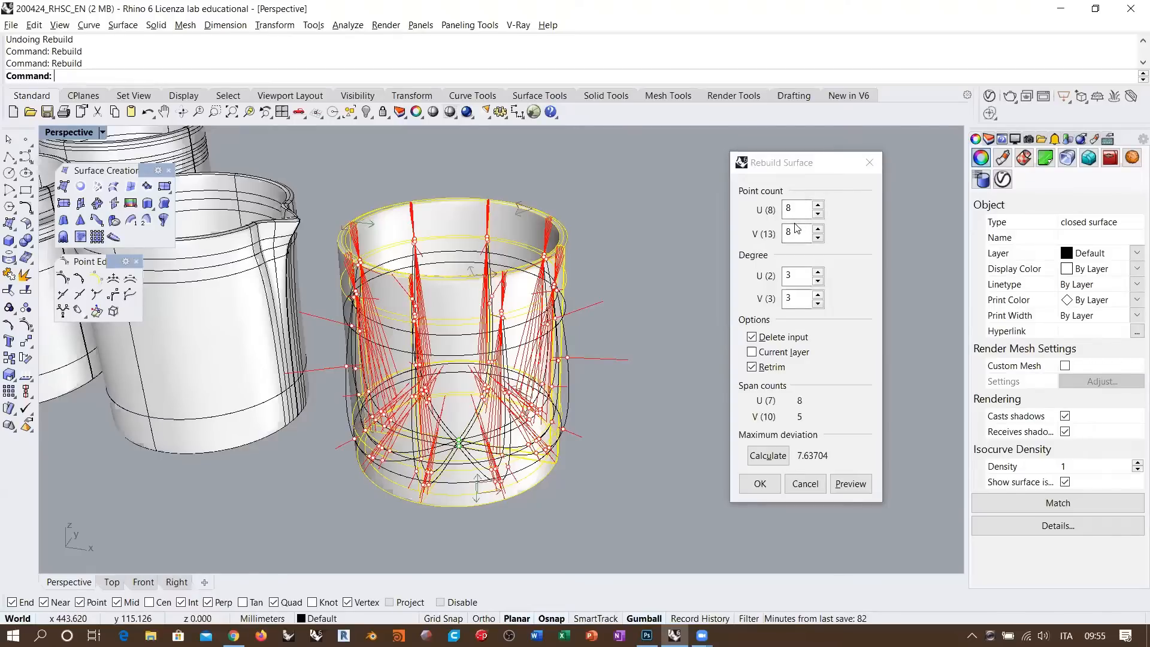
pyautogui.moveTo(653, 389); pyautogui.dragTo(624, 412, button='right')
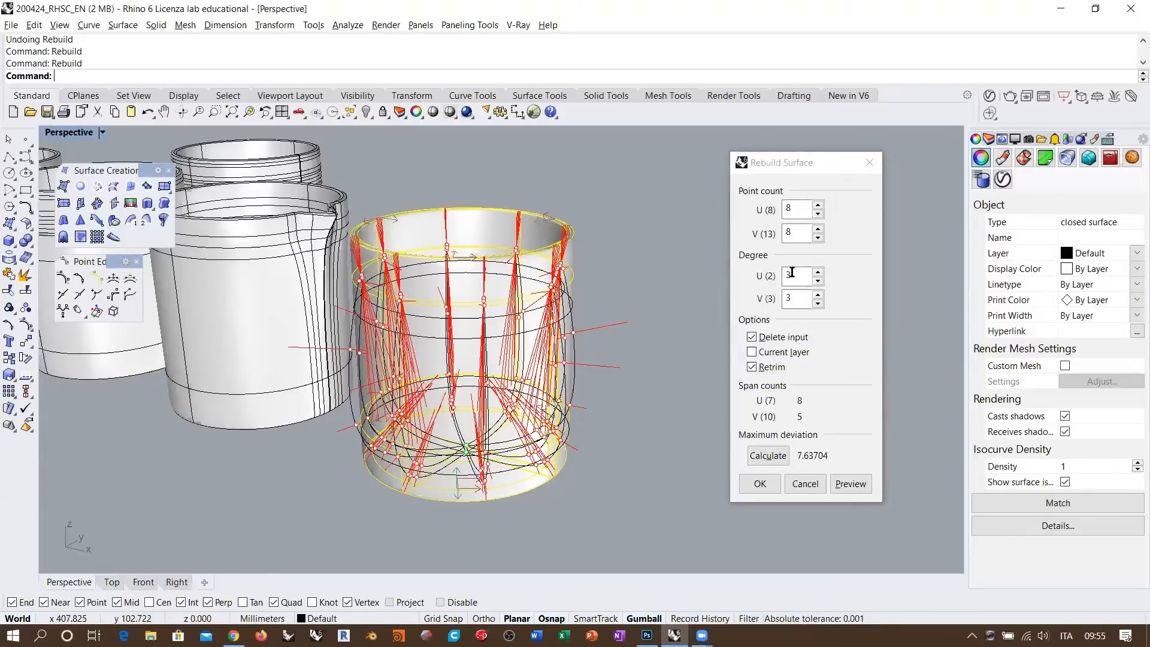
pyautogui.click(792, 272)
pyautogui.moveTo(495, 287); pyautogui.dragTo(539, 277, button='right')
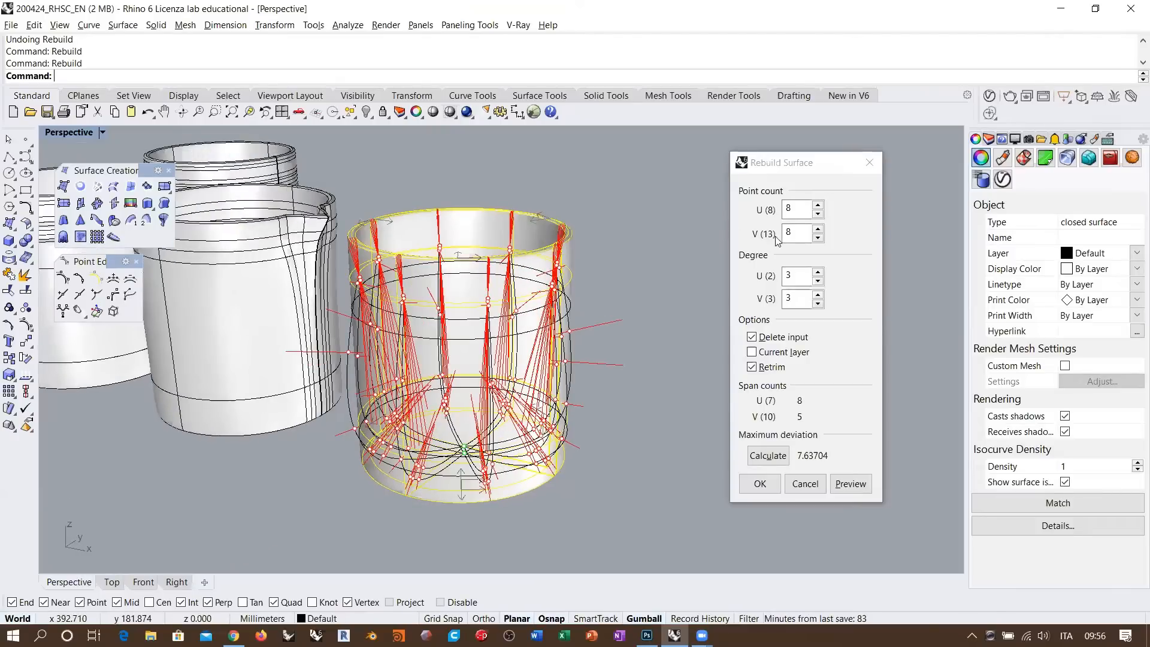
# - Raise the rebuild's V point count to 13 and compare the preview with the cup's original shape from the side
pyautogui.click(791, 233)
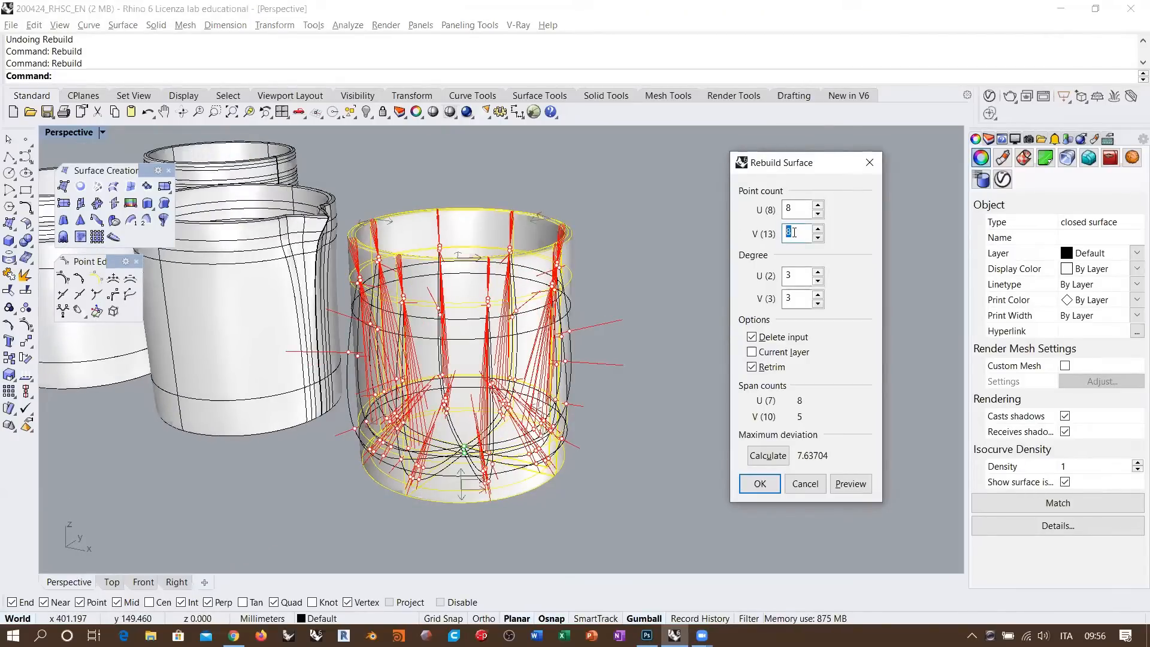
pyautogui.write('13')
pyautogui.press('Tab')
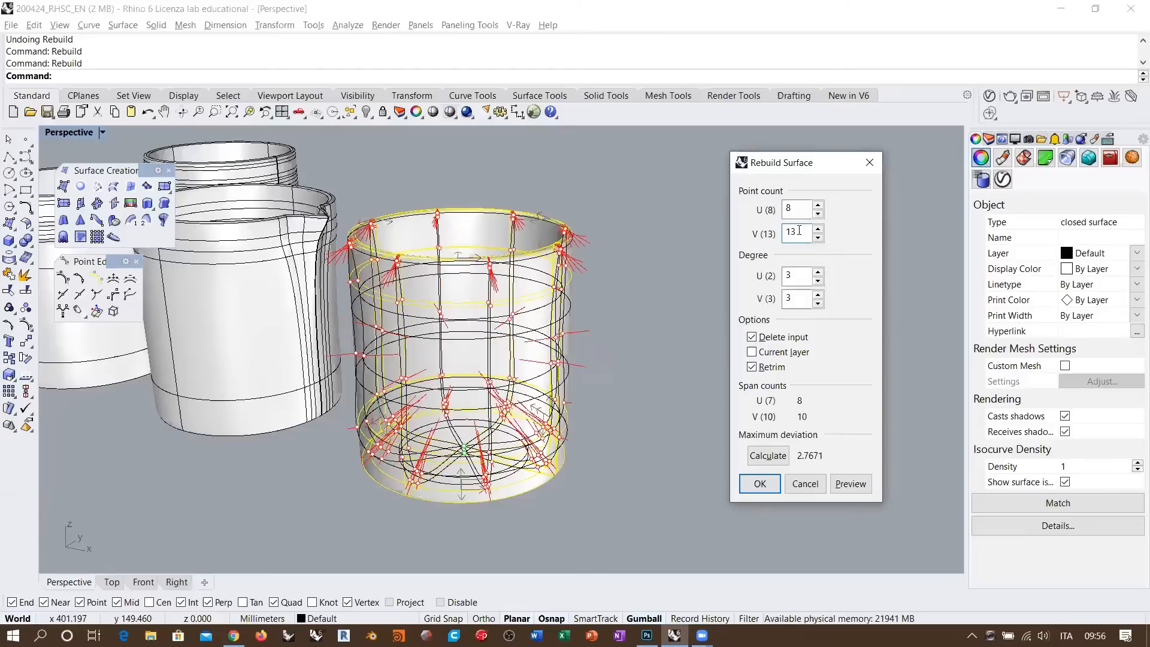
pyautogui.moveTo(552, 327); pyautogui.dragTo(593, 309, button='right')
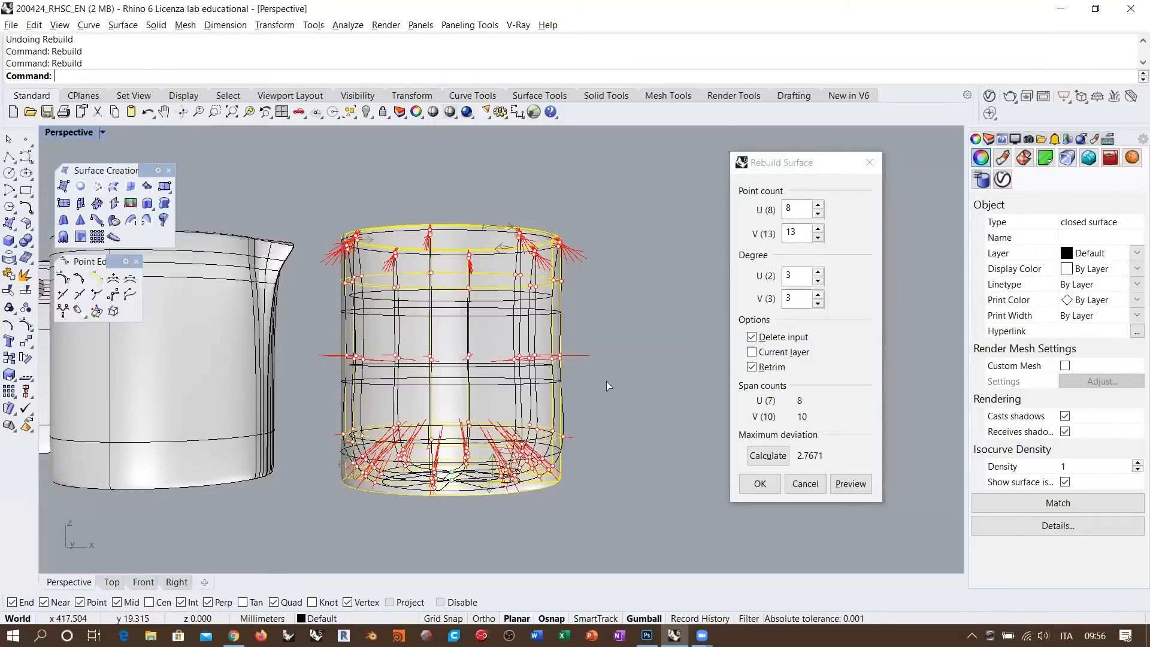
# - Increase the rebuild's V point count to 50 and inspect how the preview follows the rim's rounded edge
pyautogui.moveTo(805, 233); pyautogui.dragTo(725, 241)
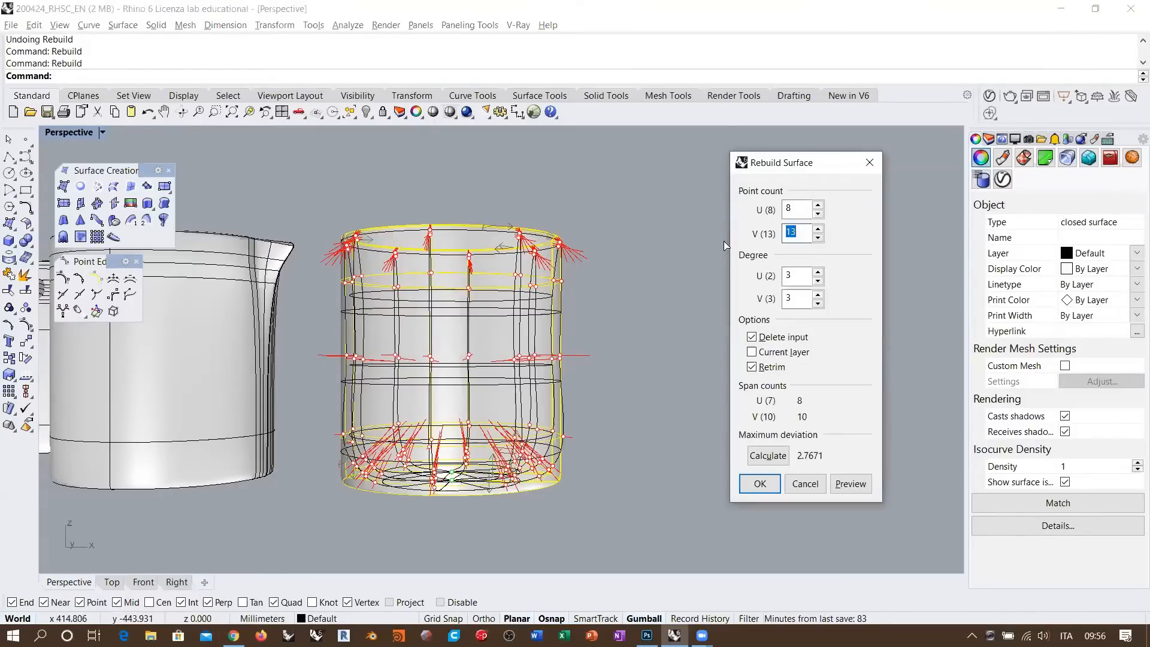
pyautogui.write('50')
pyautogui.click(794, 209)
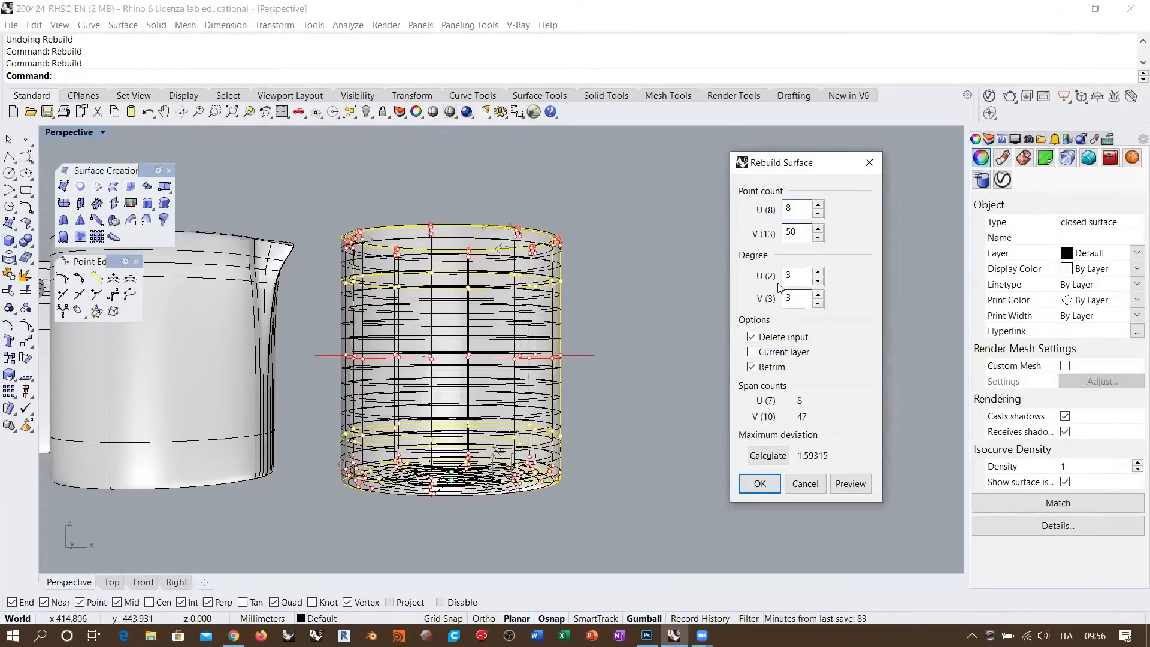
pyautogui.moveTo(601, 318); pyautogui.dragTo(563, 344, button='right')
pyautogui.scroll(4, 562, 263)
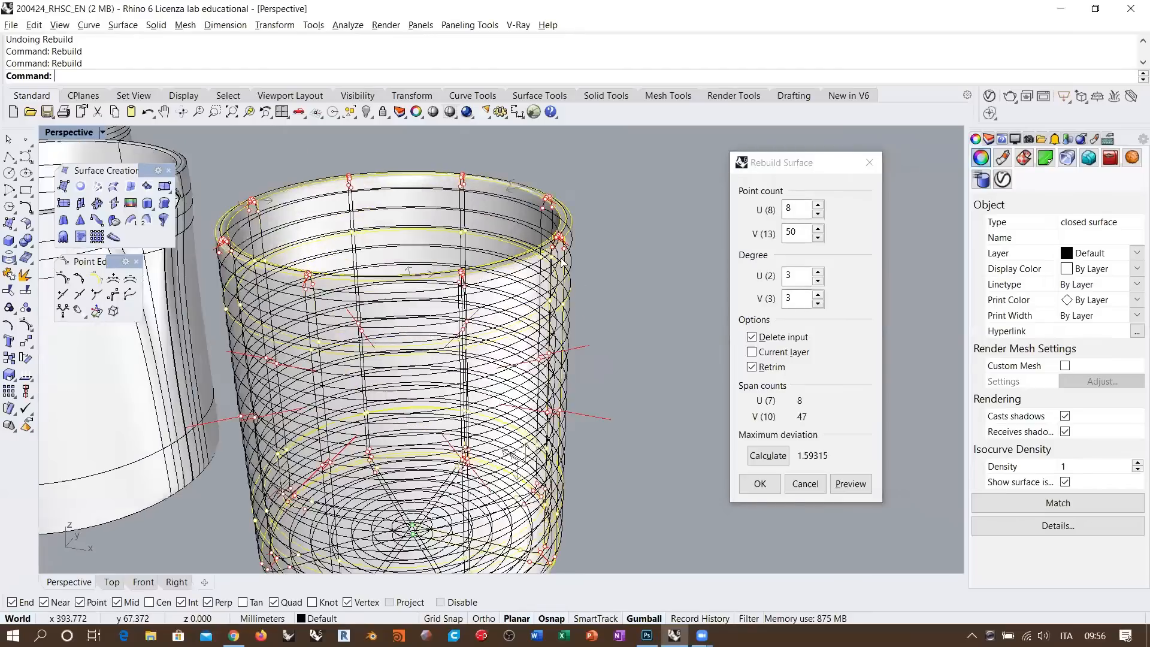
pyautogui.scroll(8, 563, 263)
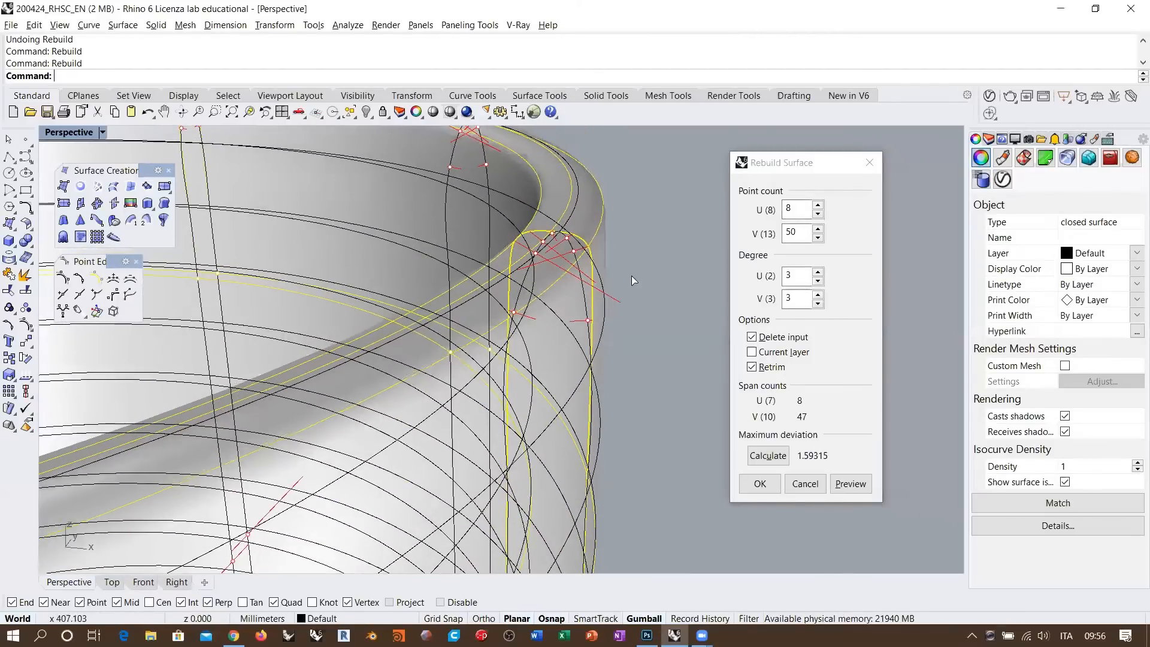
pyautogui.moveTo(629, 236); pyautogui.dragTo(632, 242, button='right')
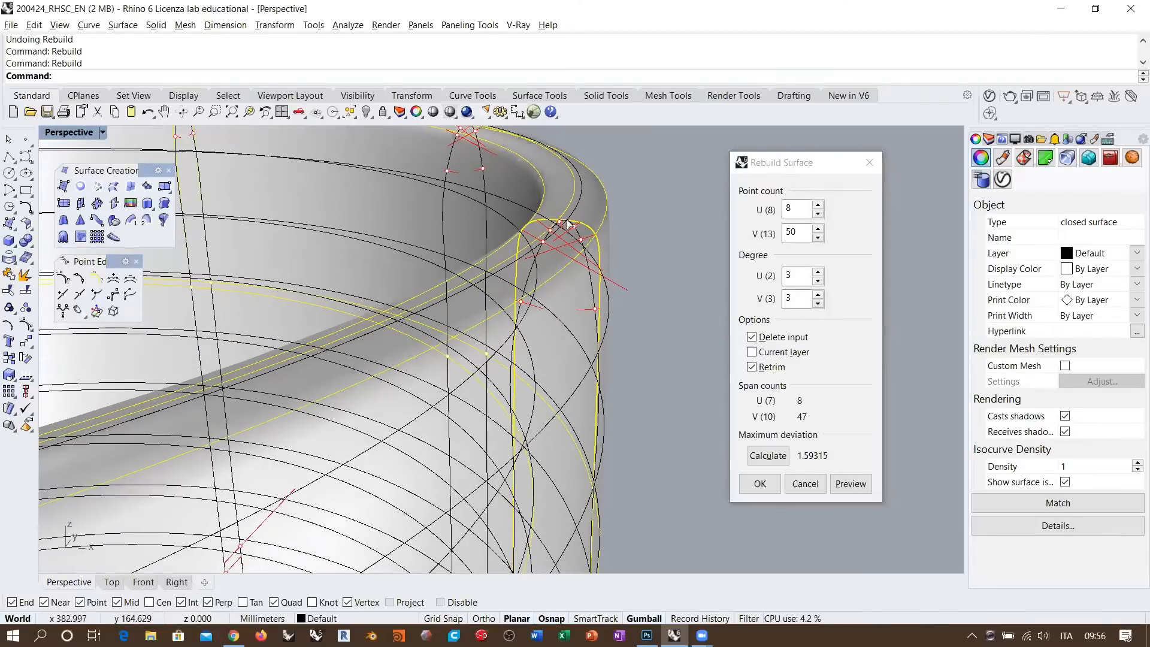
# - Set the rebuild's V point count to 100 while keeping 8 points in U
pyautogui.moveTo(802, 233); pyautogui.dragTo(727, 232)
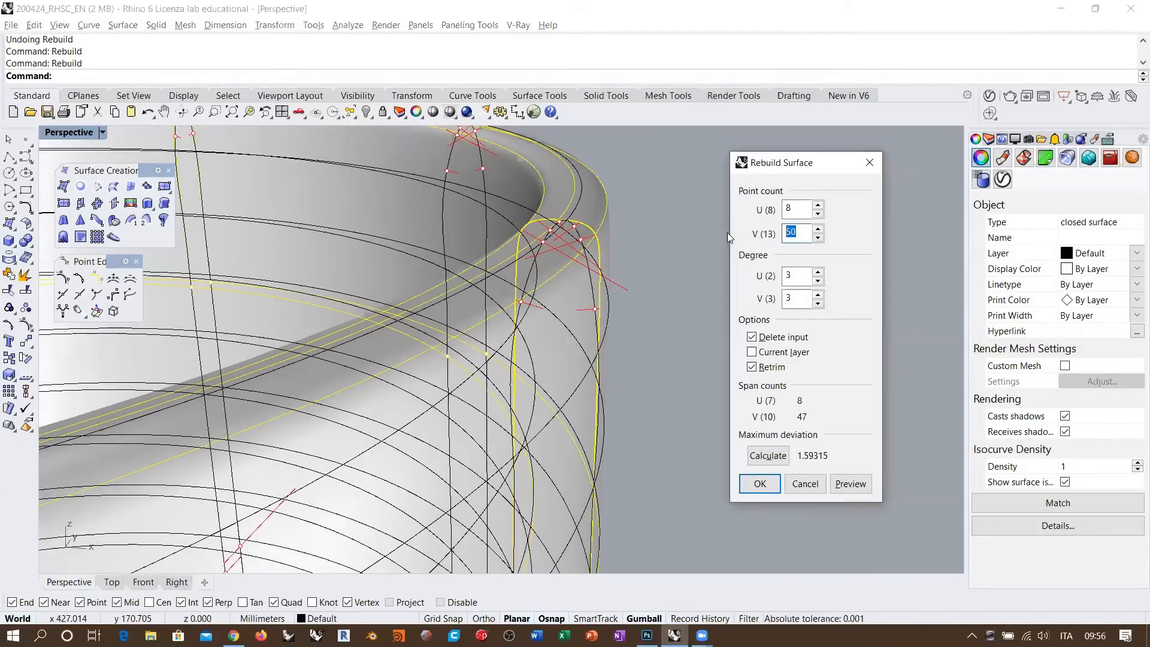
pyautogui.write('100')
pyautogui.click(788, 208)
pyautogui.press('Tab')
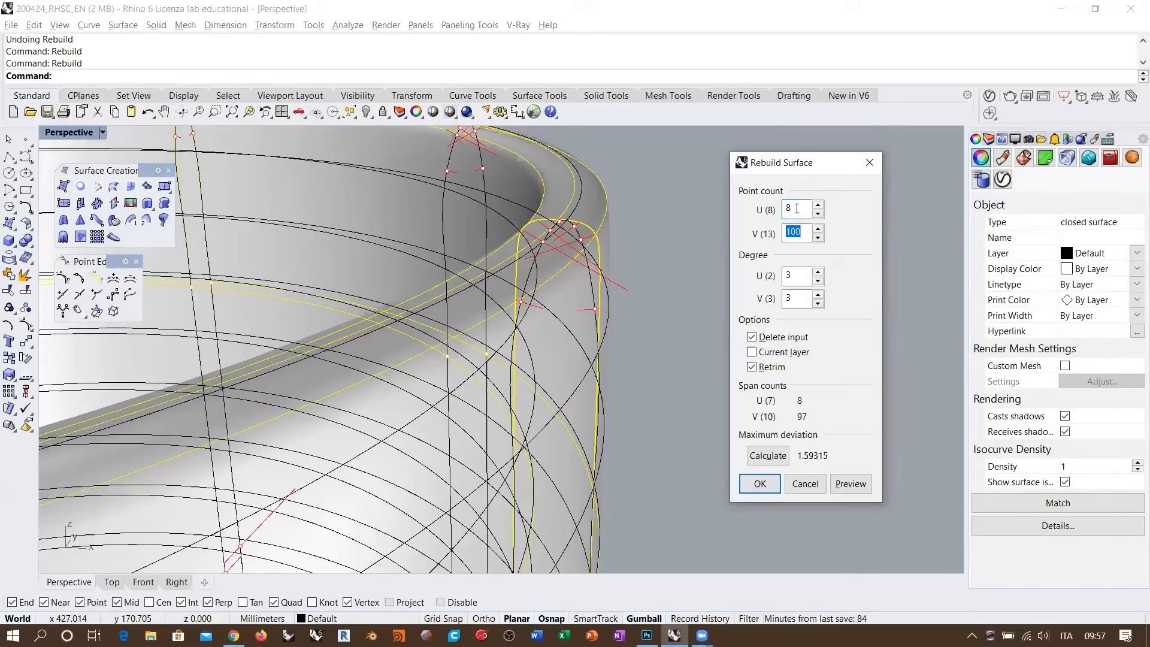
# - Preview the surface rebuild with 8 U and 100 V points and inspect the cup's rim and body
pyautogui.scroll(-5, 593, 254)
pyautogui.moveTo(588, 248); pyautogui.dragTo(585, 293, button='right')
pyautogui.click(849, 485)
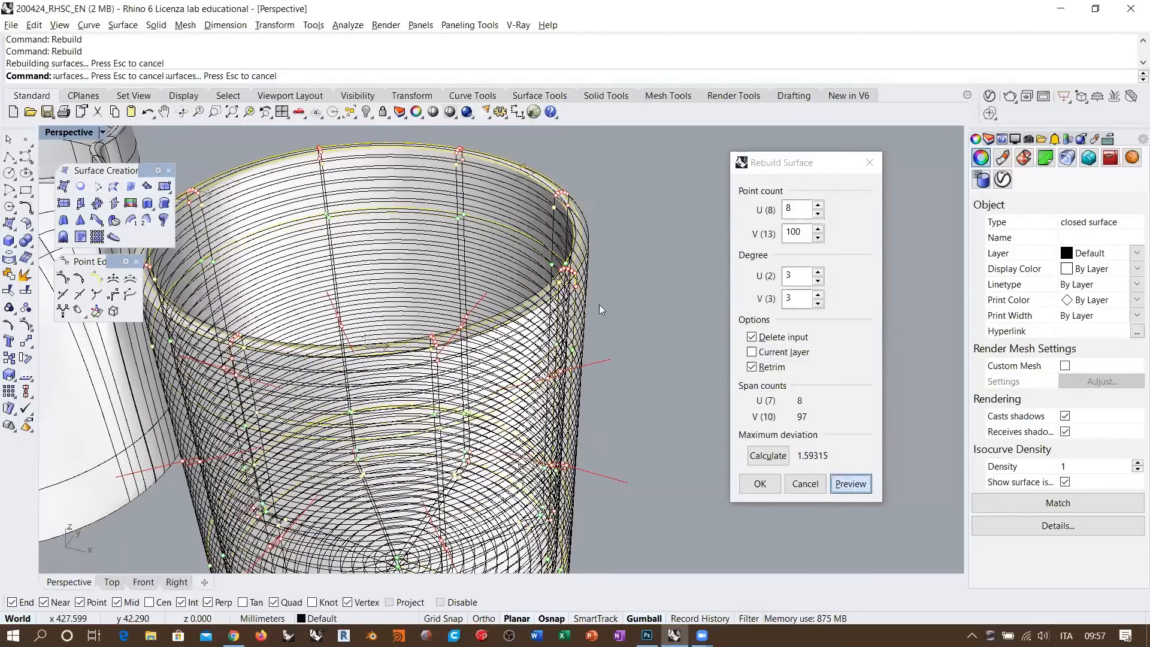
pyautogui.scroll(5, 599, 305)
pyautogui.moveTo(561, 238); pyautogui.dragTo(500, 165, button='right')
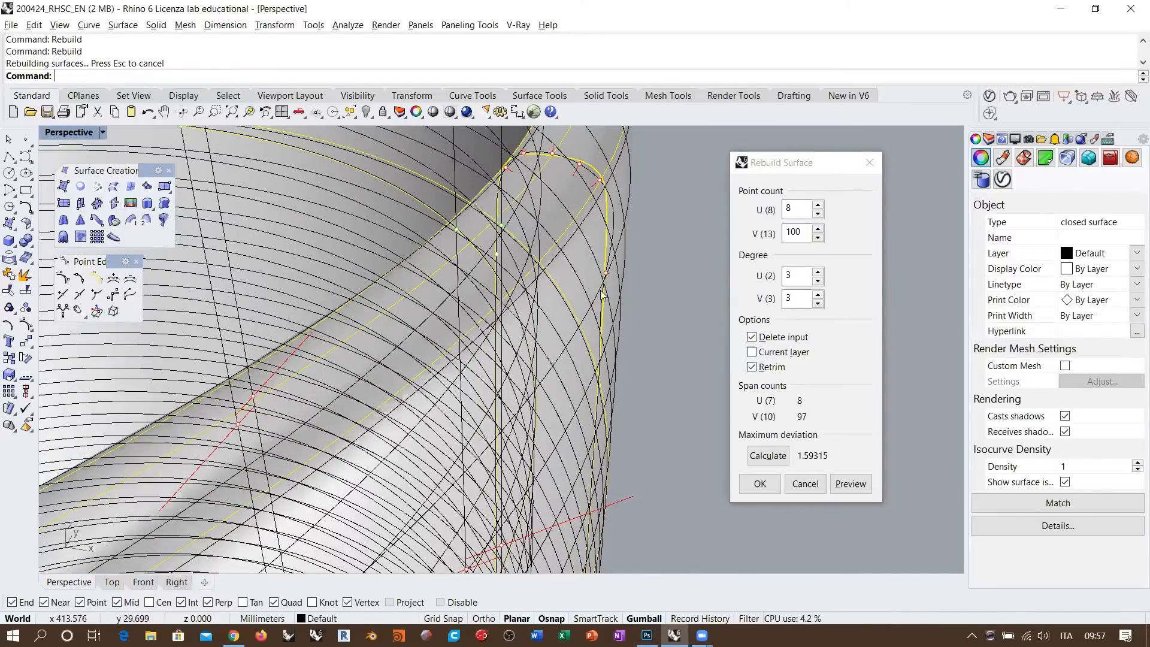
pyautogui.moveTo(596, 202)
pyautogui.mouseDown(button='right')
pyautogui.moveTo(599, 220)
pyautogui.moveTo(604, 209)
pyautogui.mouseUp(button='right')
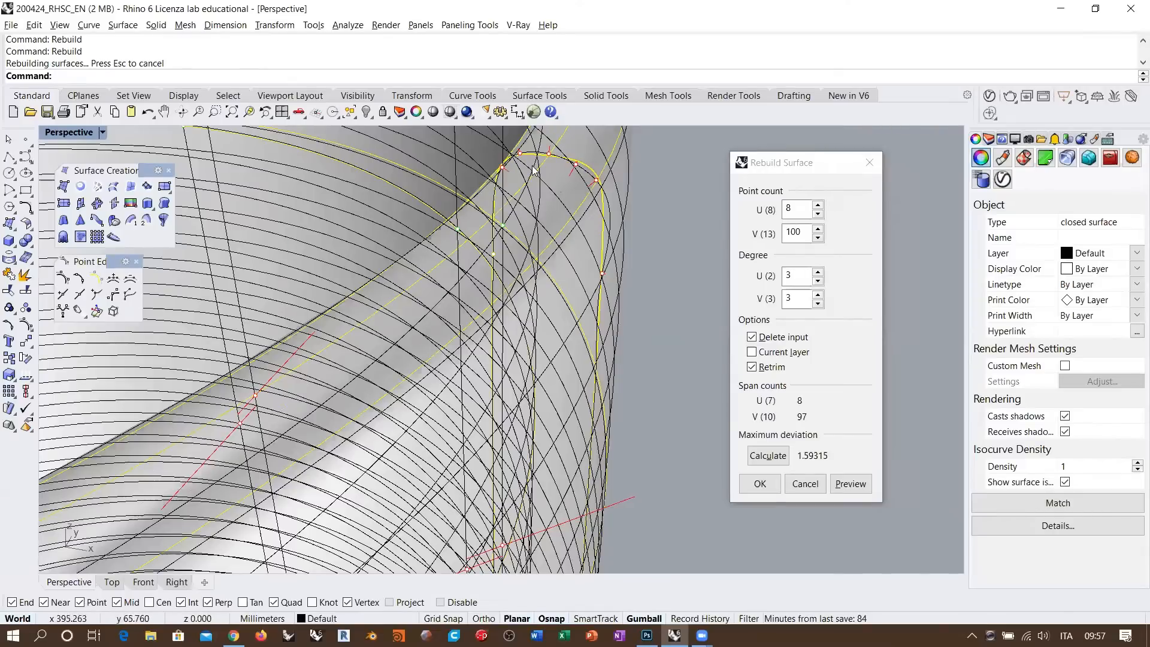
pyautogui.click(757, 220)
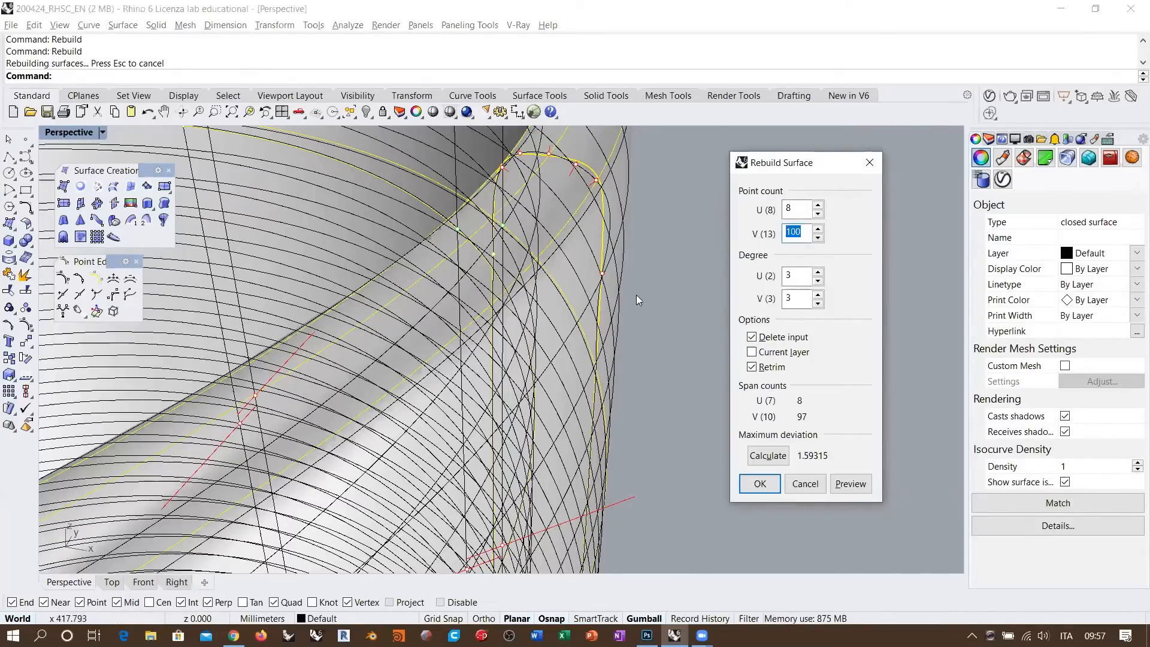
pyautogui.scroll(-8, 636, 295)
pyautogui.moveTo(583, 252)
pyautogui.mouseDown(button='right')
pyautogui.moveTo(560, 251)
pyautogui.moveTo(586, 249)
pyautogui.mouseUp(button='right')
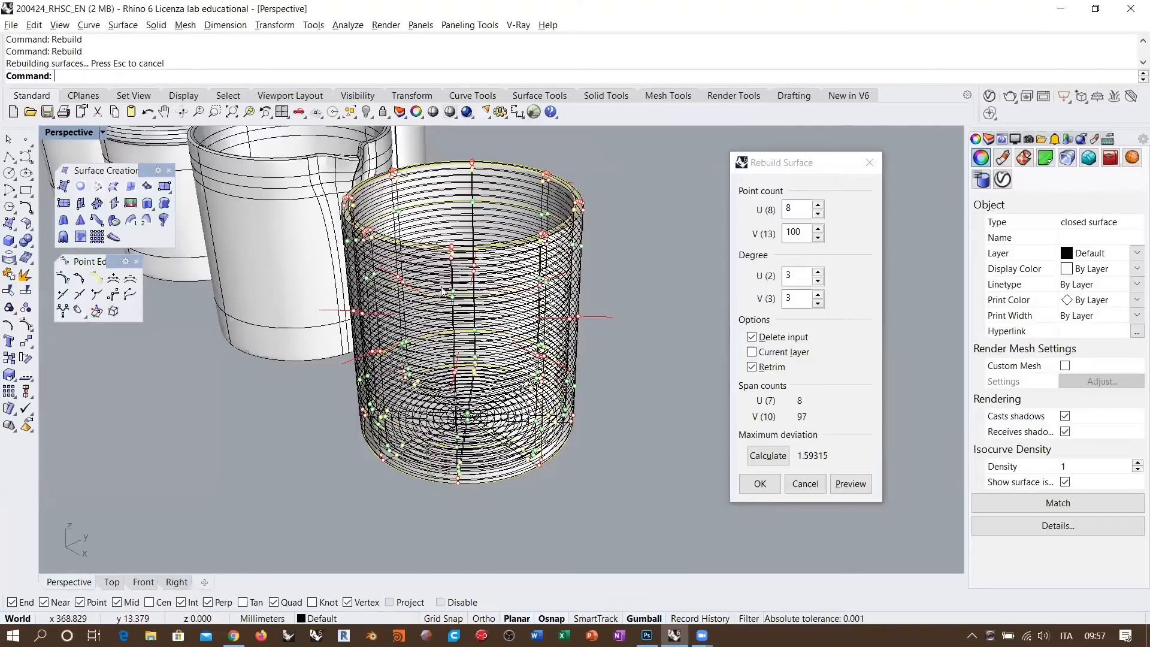
# - Examine the previewed rebuild from the top view, comparing the cup's outer rim with the original surface edge
pyautogui.click(113, 584)
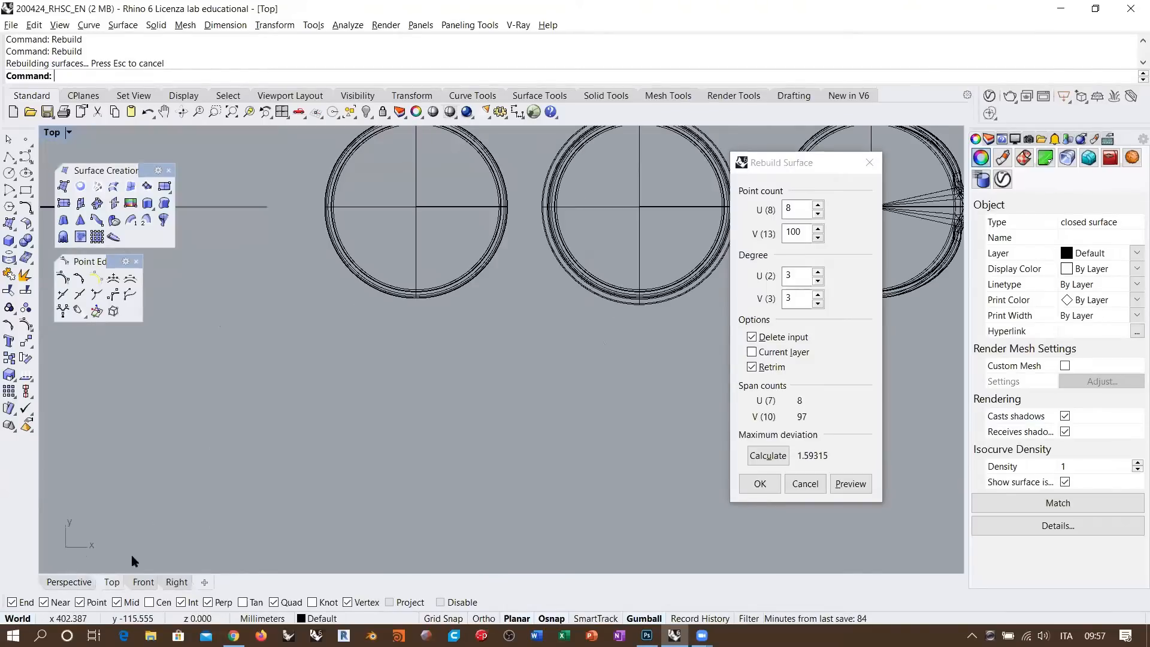
pyautogui.moveTo(441, 267); pyautogui.dragTo(120, 329, button='right')
pyautogui.moveTo(585, 294); pyautogui.dragTo(272, 318, button='right')
pyautogui.scroll(8, 538, 284)
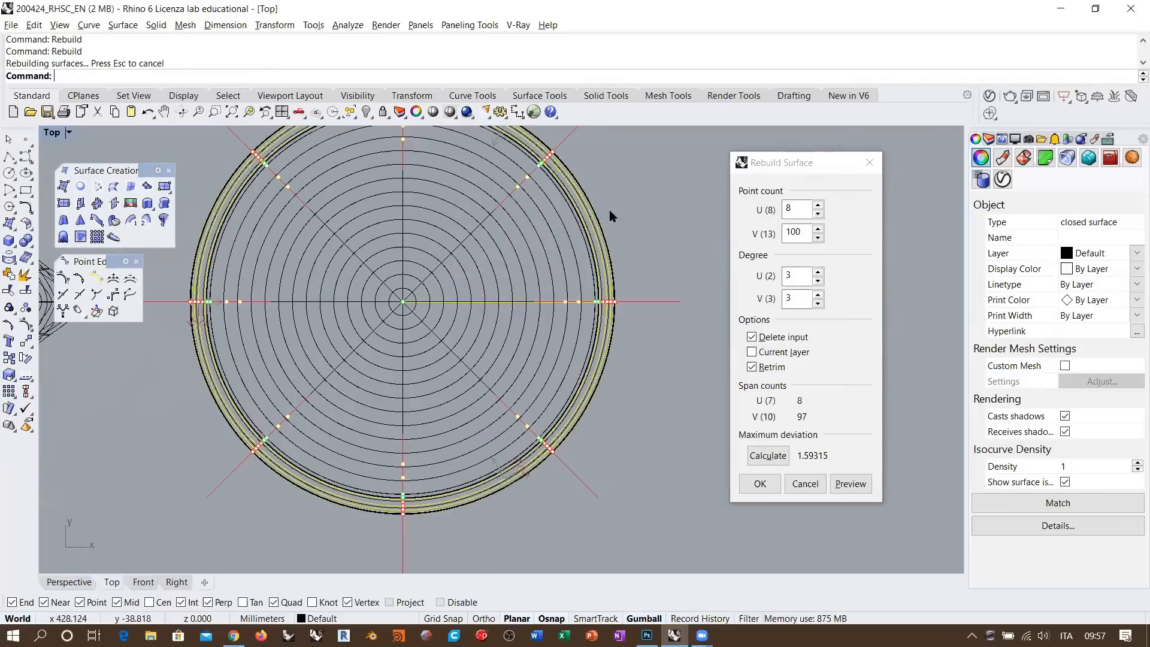
pyautogui.scroll(5, 569, 206)
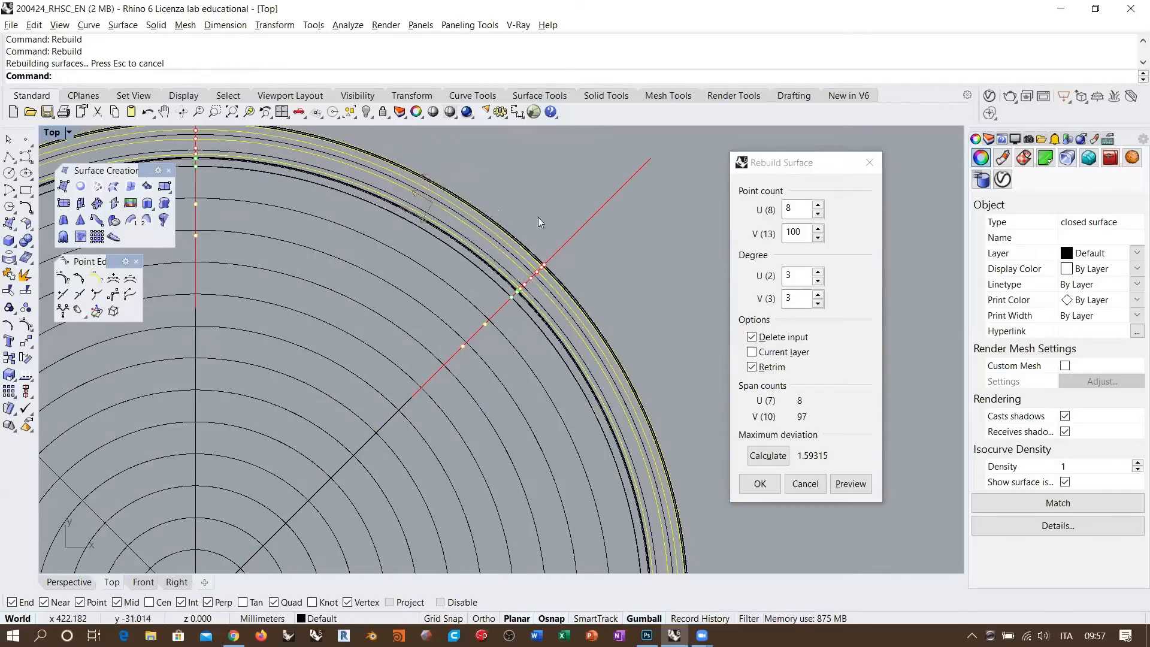
pyautogui.scroll(6, 538, 217)
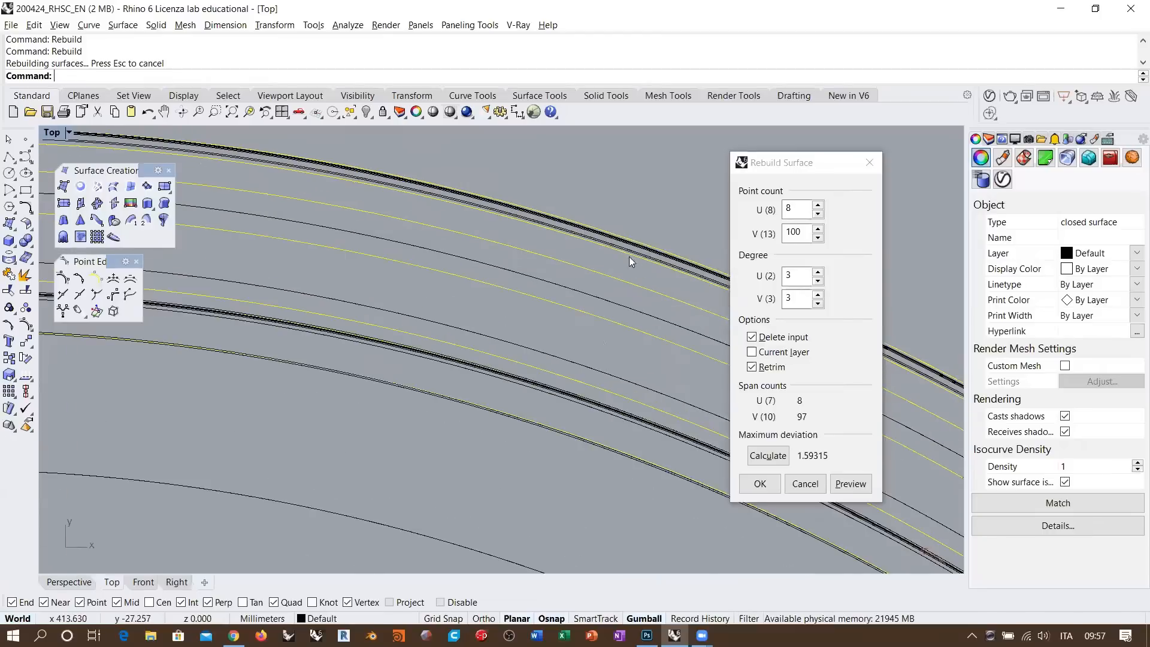
pyautogui.scroll(3, 539, 222)
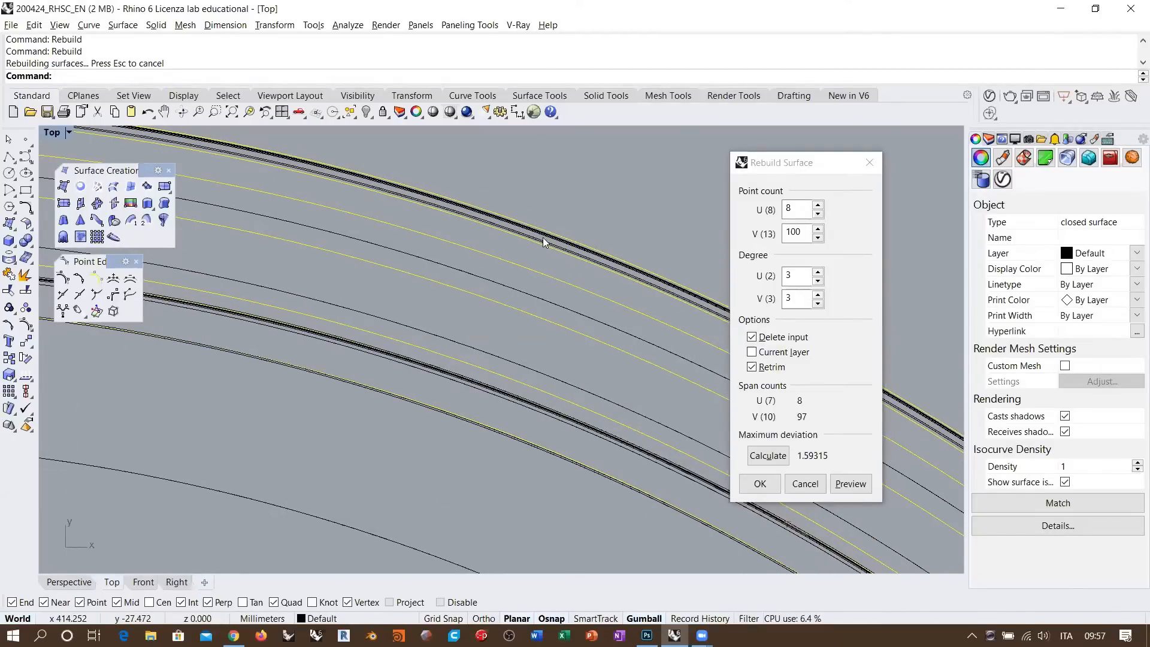
# - Set the rebuild's U point count to 16 and preview how closely the surface follows the original rim
pyautogui.write('1')
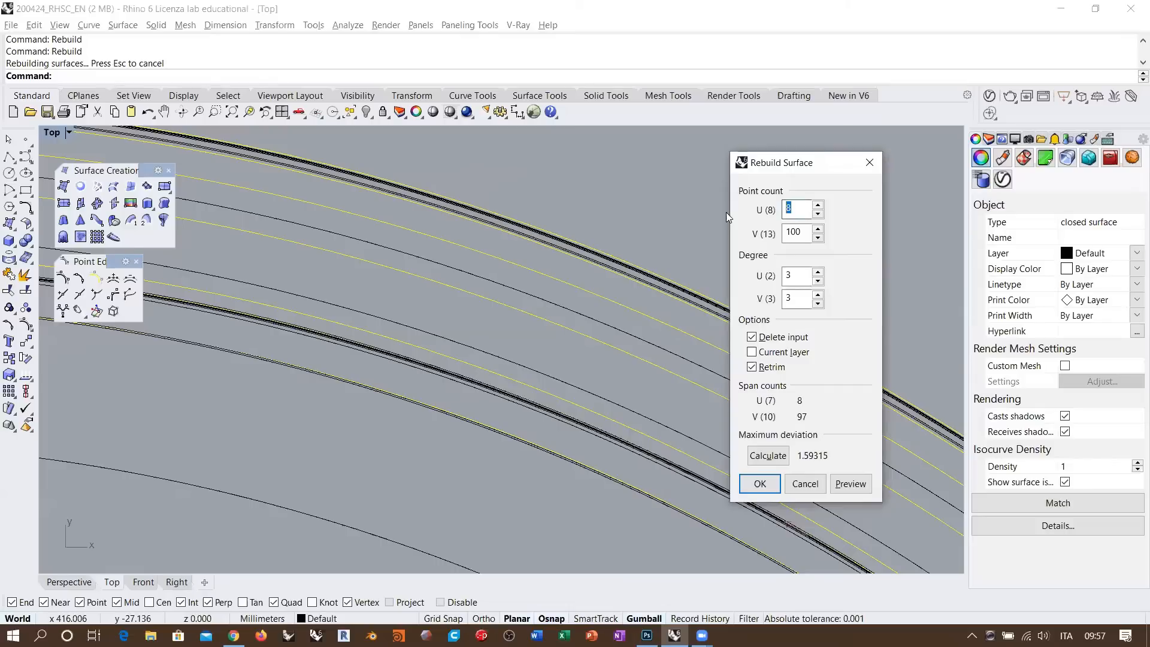
pyautogui.write('6')
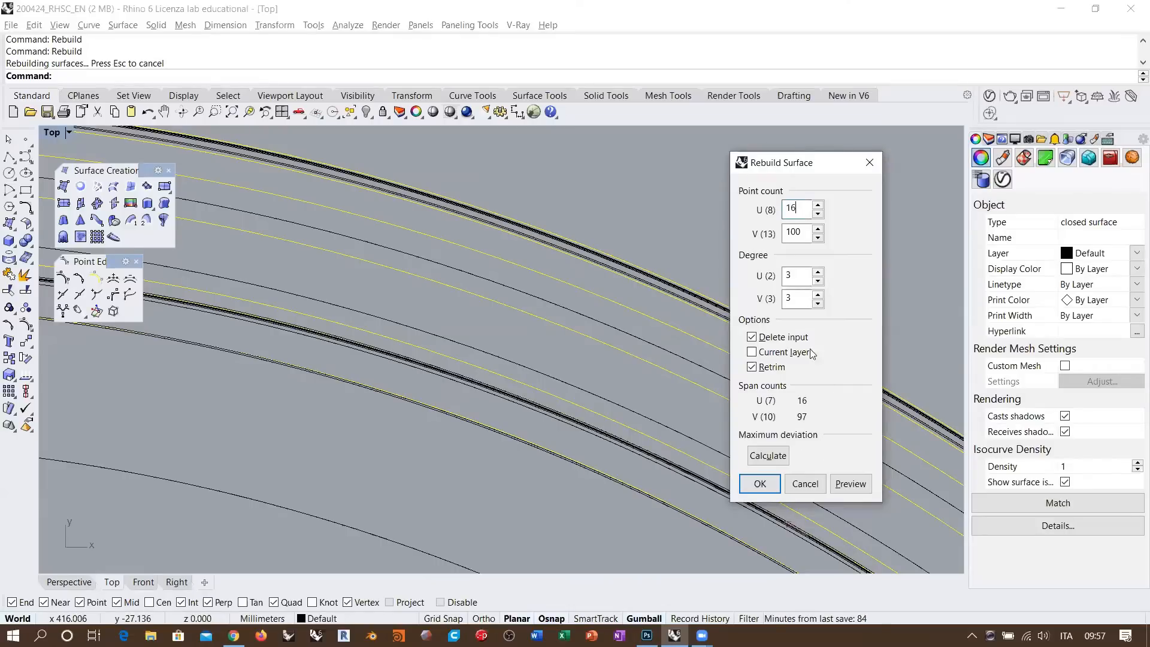
pyautogui.press('Tab')
pyautogui.click(849, 483)
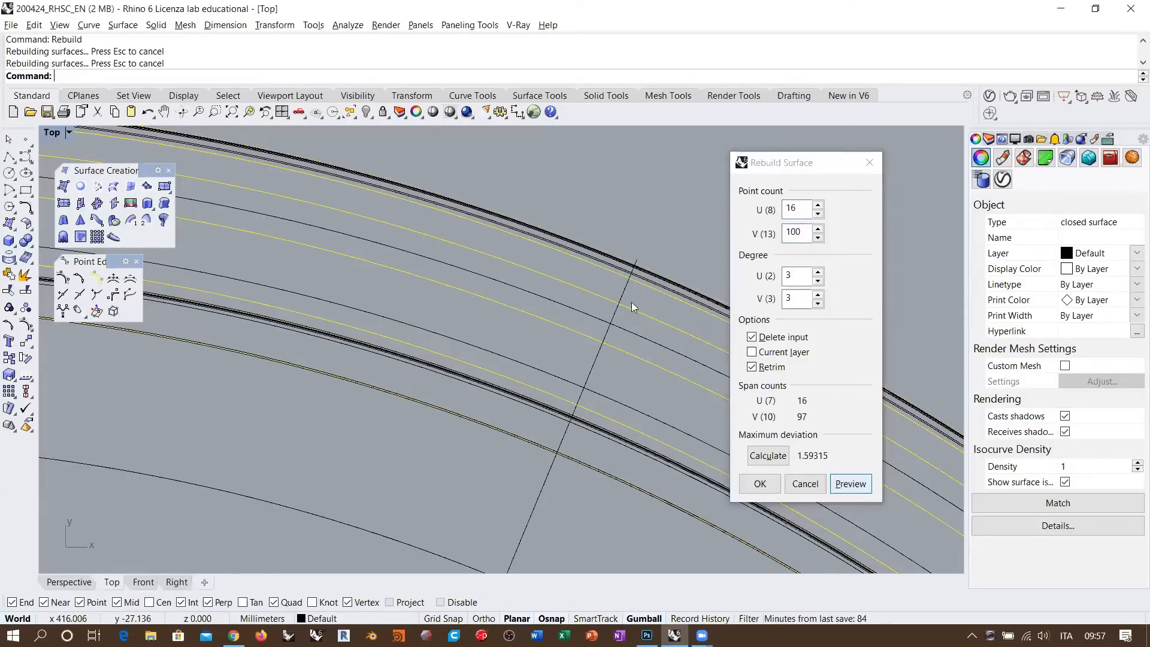
pyautogui.scroll(2, 505, 172)
pyautogui.keyDown('ctrl'); pyautogui.moveTo(505, 172); pyautogui.dragTo(505, 146, button='right'); pyautogui.keyUp('ctrl')
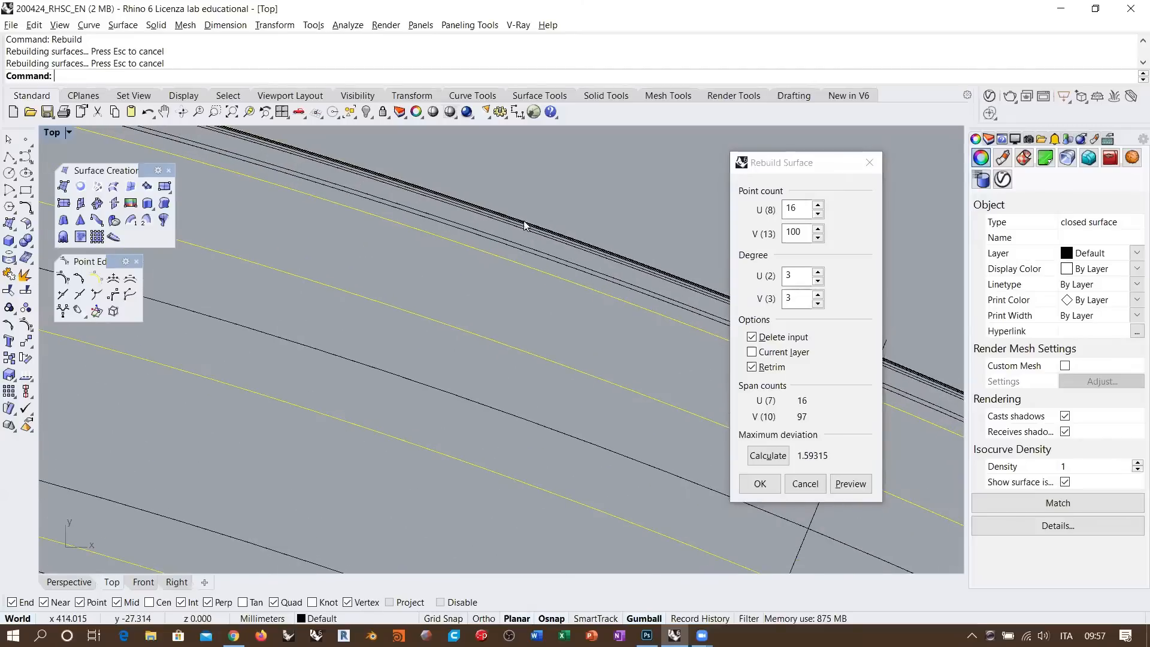
pyautogui.keyDown('ctrl'); pyautogui.moveTo(516, 212); pyautogui.dragTo(477, 280, button='right'); pyautogui.keyUp('ctrl')
pyautogui.scroll(-6, 478, 283)
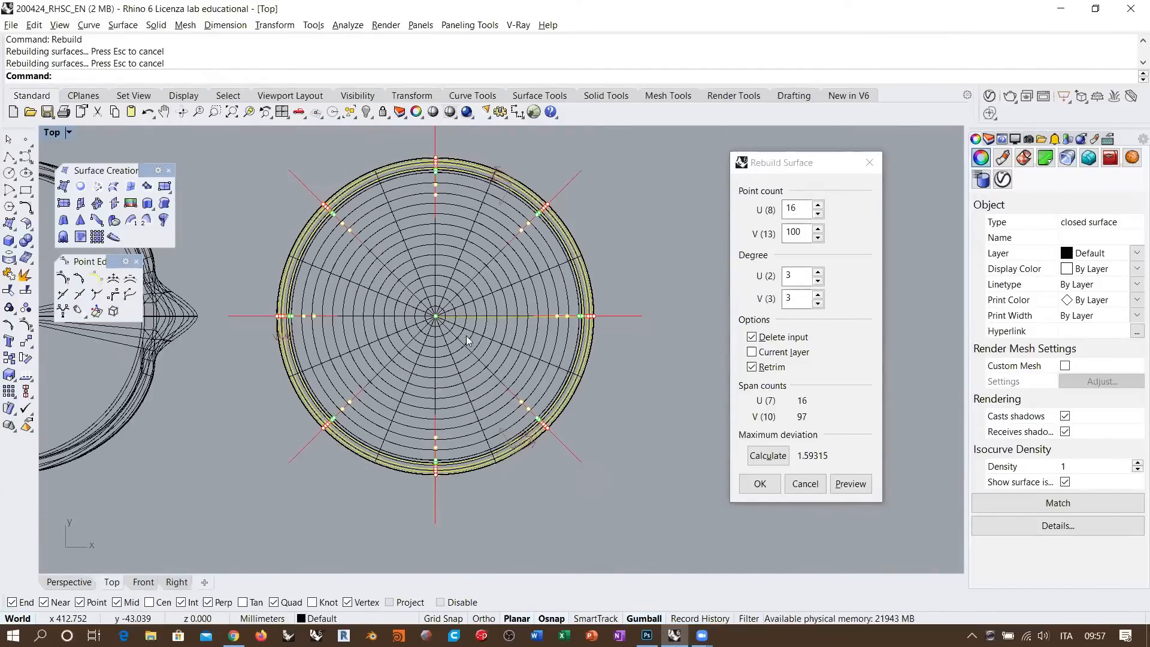
# - Apply the rebuild with 16 U and 100 V points, degree 3, to the cup surface
pyautogui.click(69, 582)
pyautogui.moveTo(503, 293); pyautogui.dragTo(473, 268, button='right')
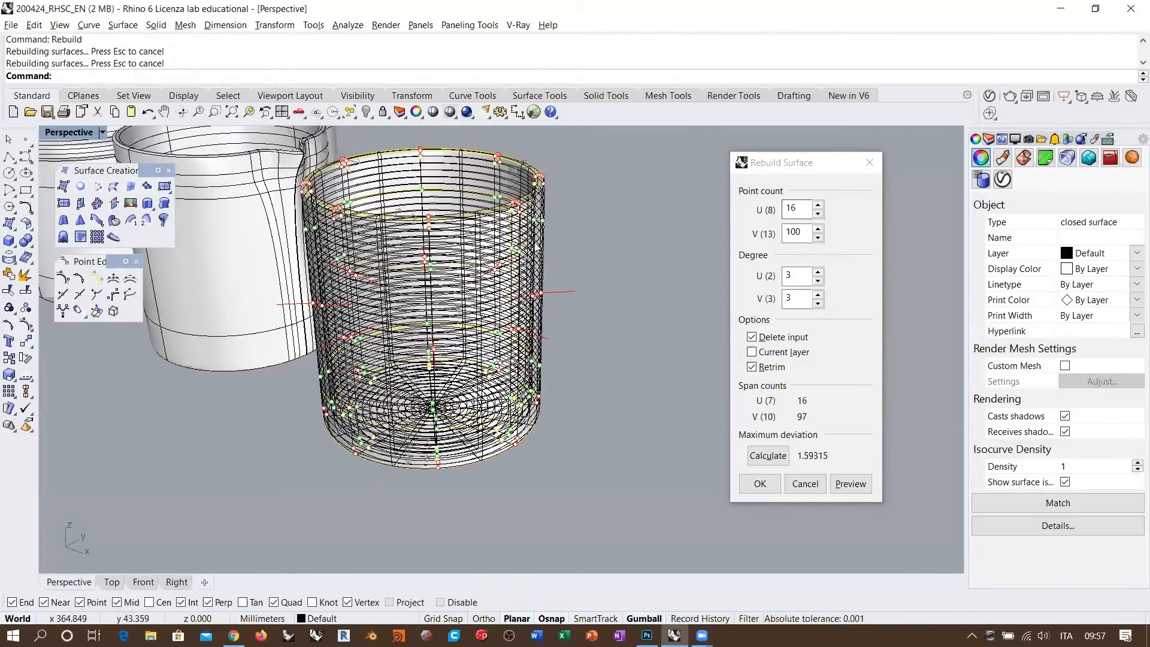
pyautogui.click(760, 484)
pyautogui.moveTo(661, 325); pyautogui.dragTo(516, 331, button='right')
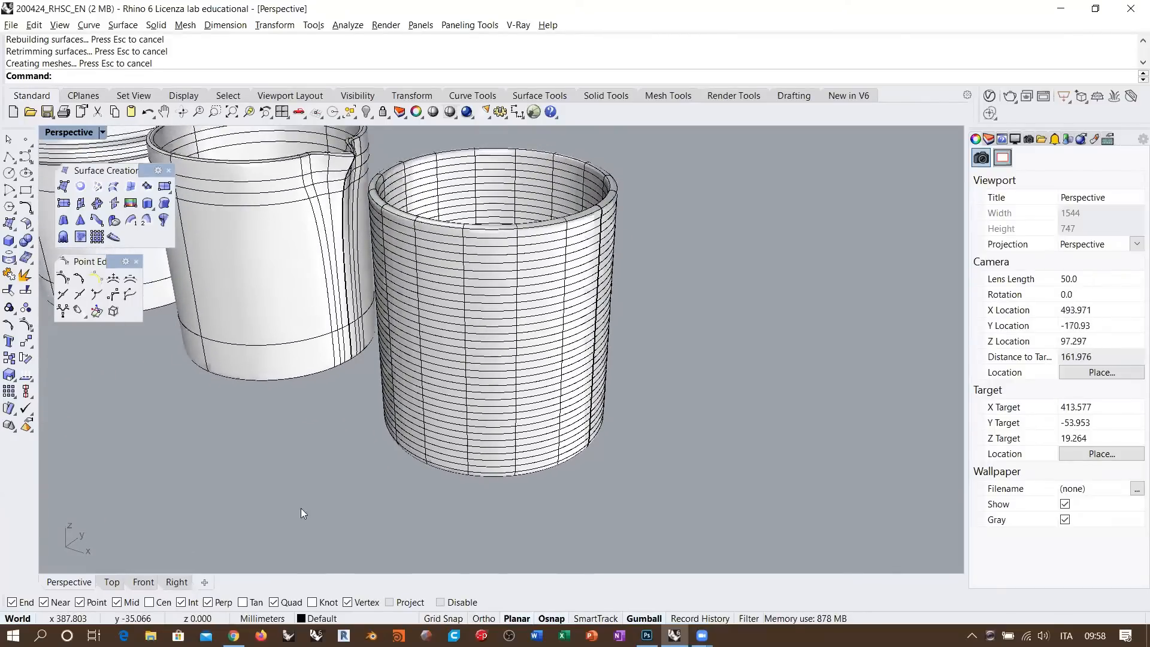
# - Turn on the rebuilt cup surface's control points and show its rim profile in the front view
pyautogui.click(142, 581)
pyautogui.moveTo(738, 242); pyautogui.dragTo(568, 252, button='right')
pyautogui.scroll(-8, 470, 248)
pyautogui.scroll(10, 569, 255)
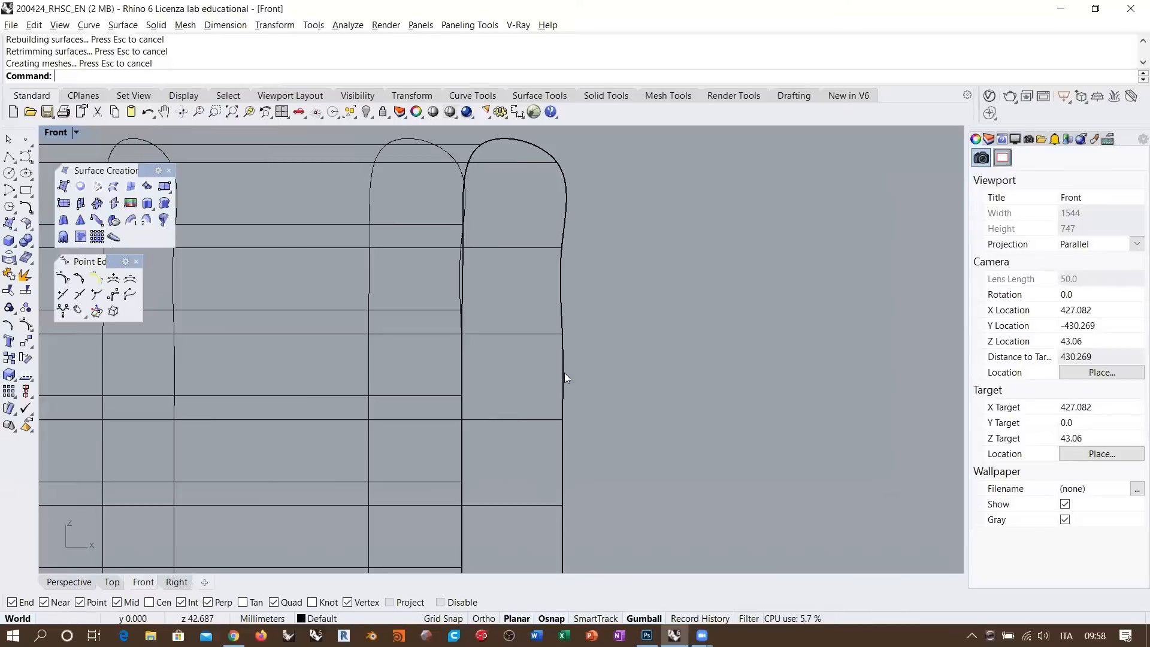
pyautogui.click(566, 204)
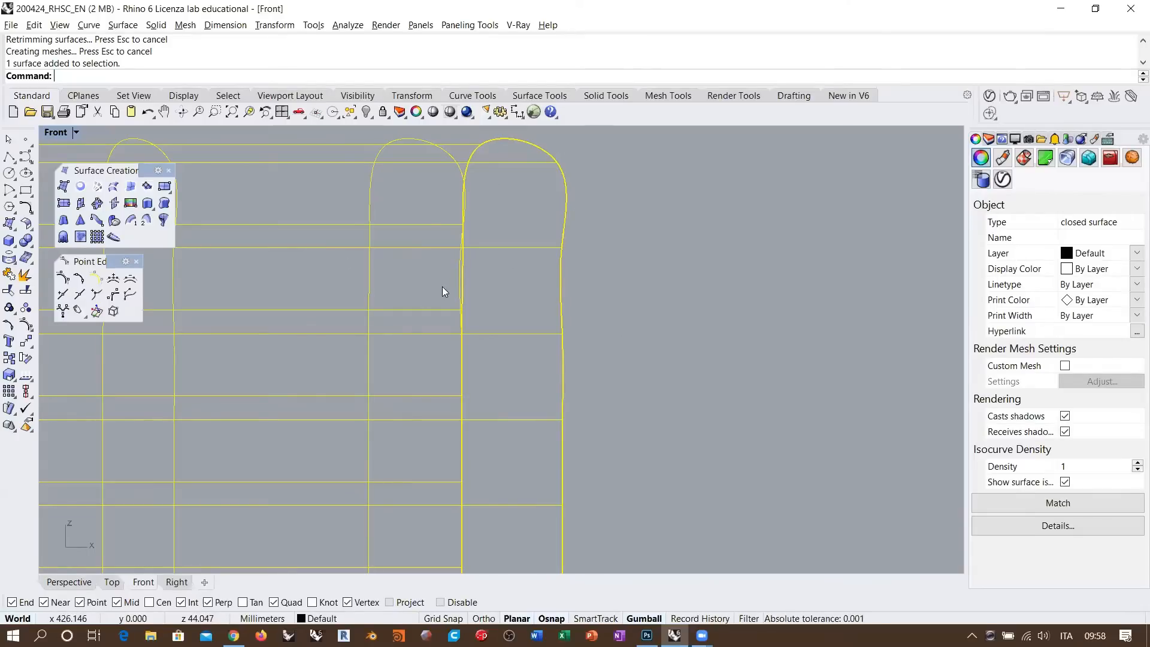
pyautogui.click(26, 324)
pyautogui.moveTo(658, 309); pyautogui.dragTo(623, 323, button='right')
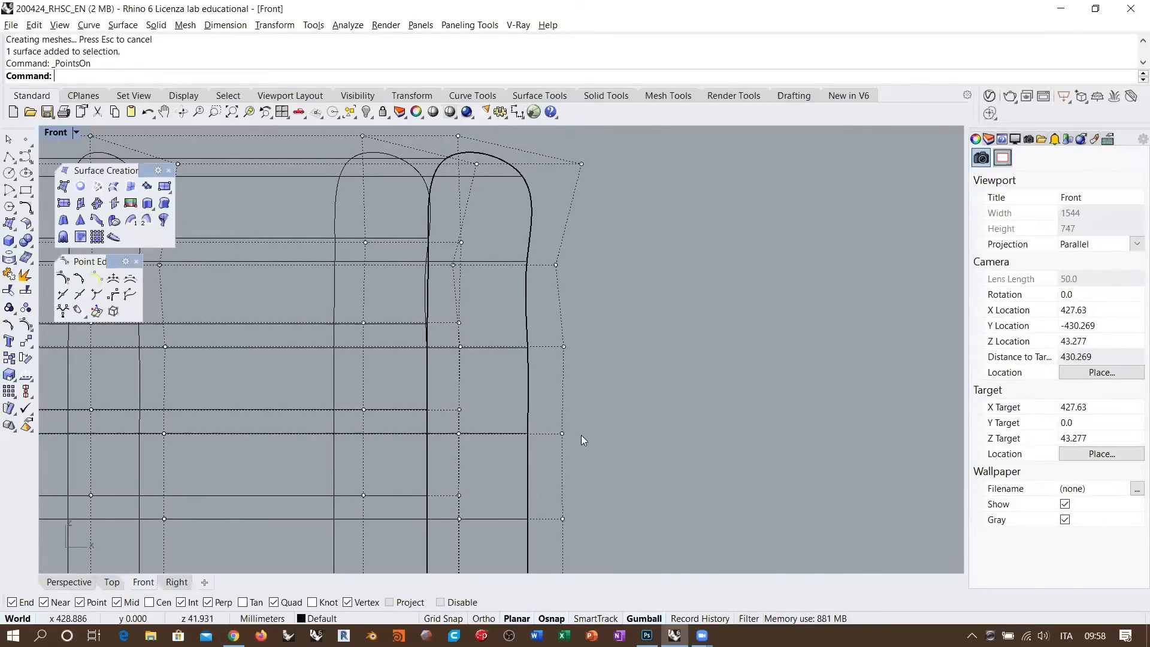
pyautogui.scroll(-6, 540, 244)
pyautogui.moveTo(571, 423); pyautogui.dragTo(548, 295, button='right')
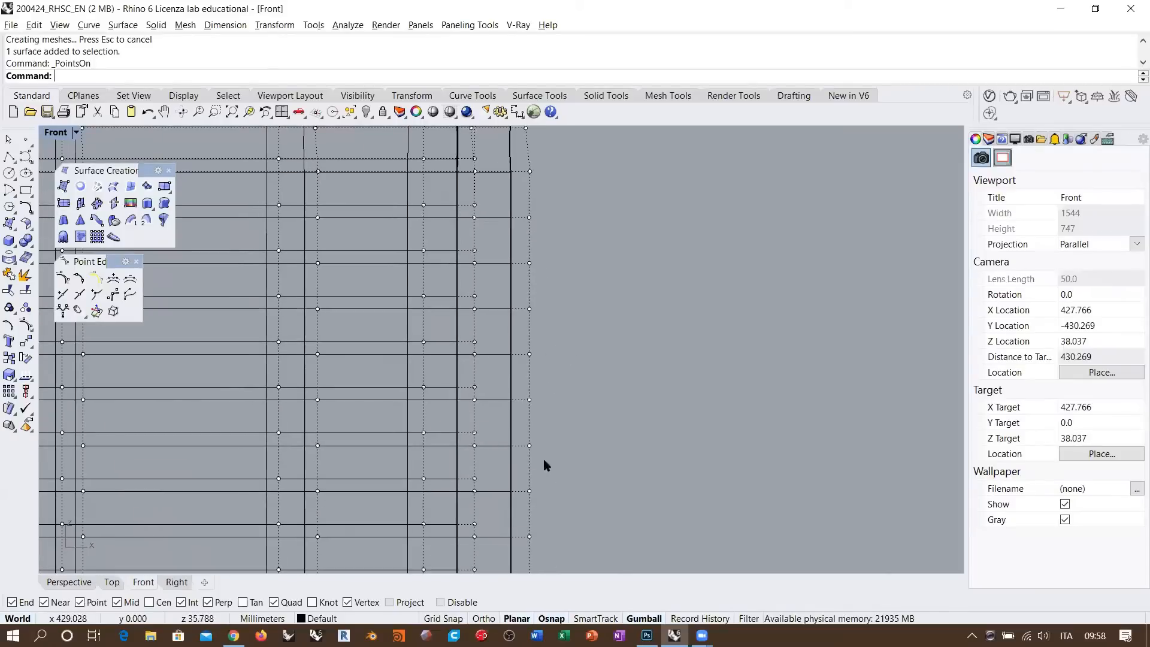
pyautogui.moveTo(539, 226); pyautogui.dragTo(531, 314, button='right')
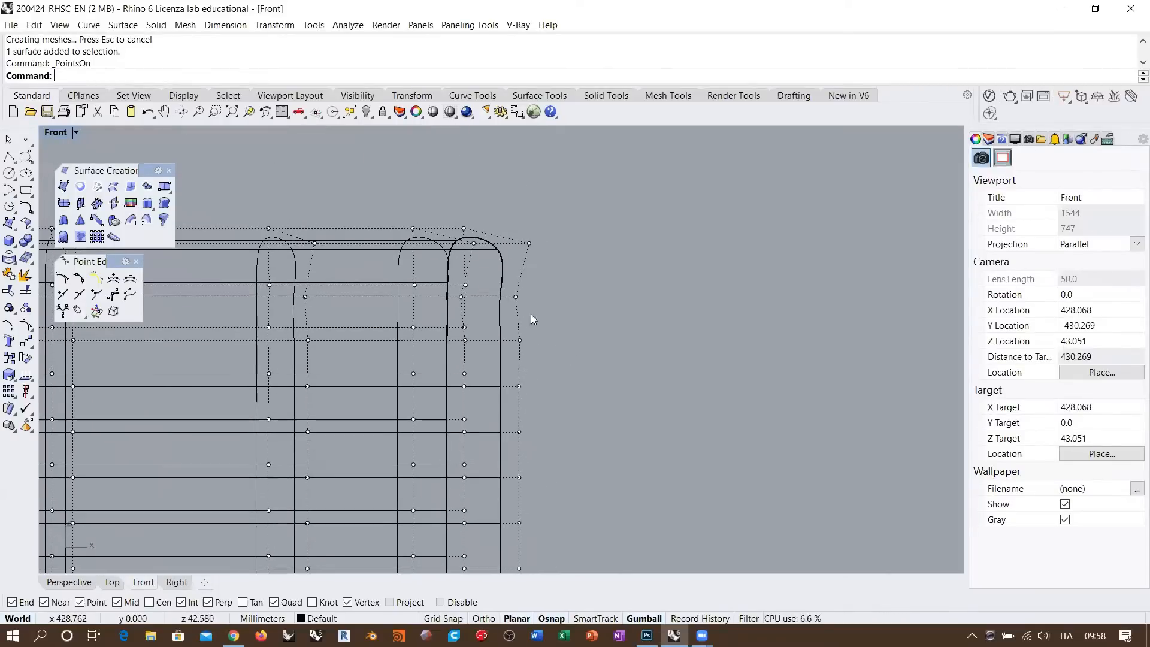
# - Align the three outermost control points near the cup's rim with the points below, setting only world X
pyautogui.moveTo(502, 222); pyautogui.dragTo(571, 339)
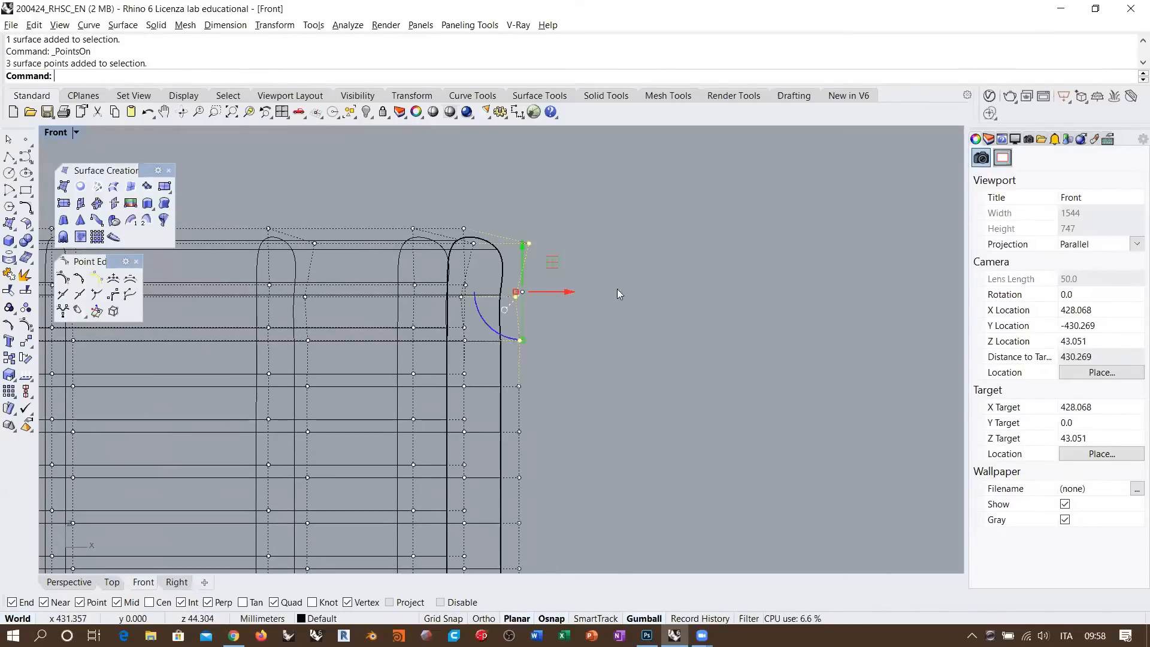
pyautogui.click(26, 341)
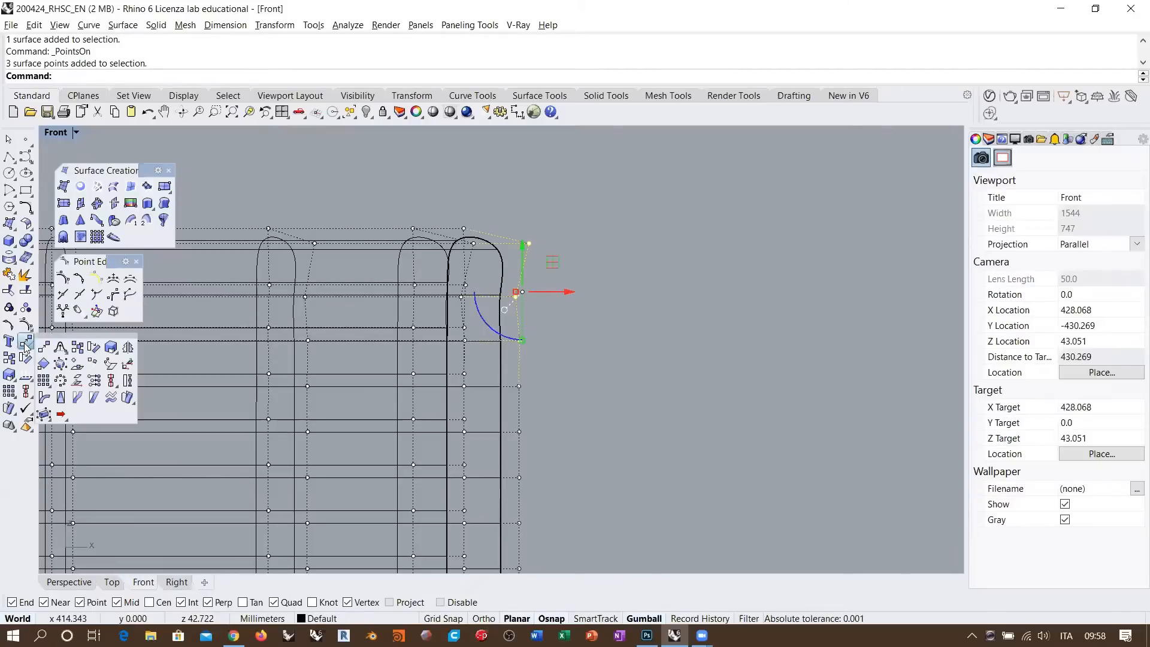
pyautogui.click(94, 381)
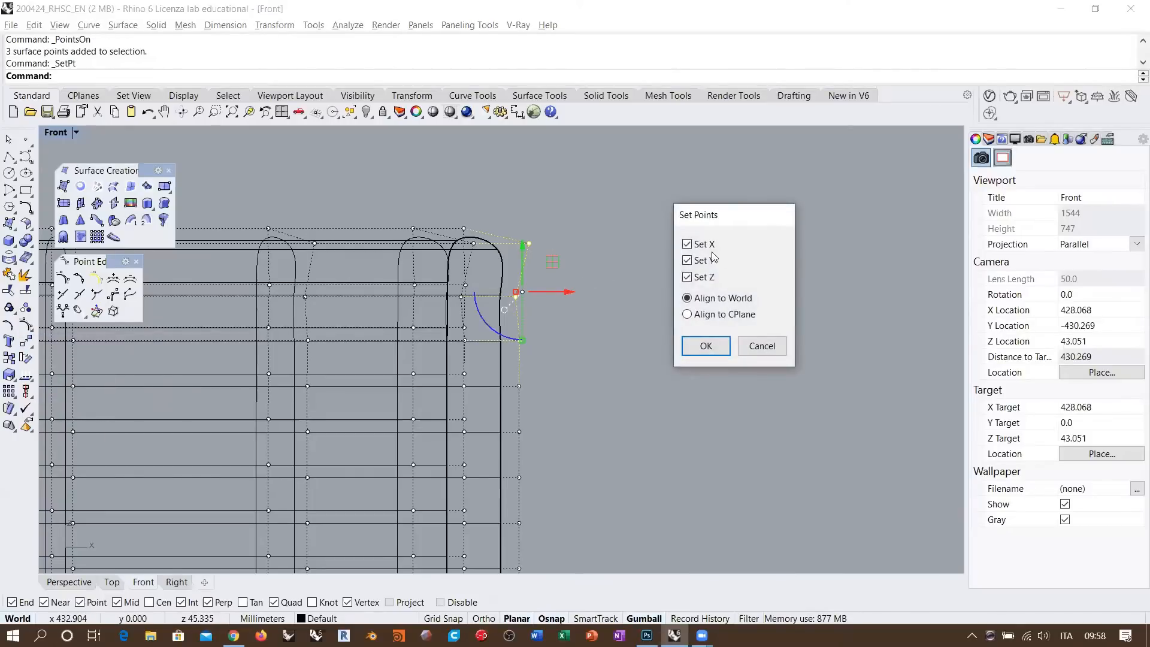
pyautogui.click(687, 261)
pyautogui.click(687, 277)
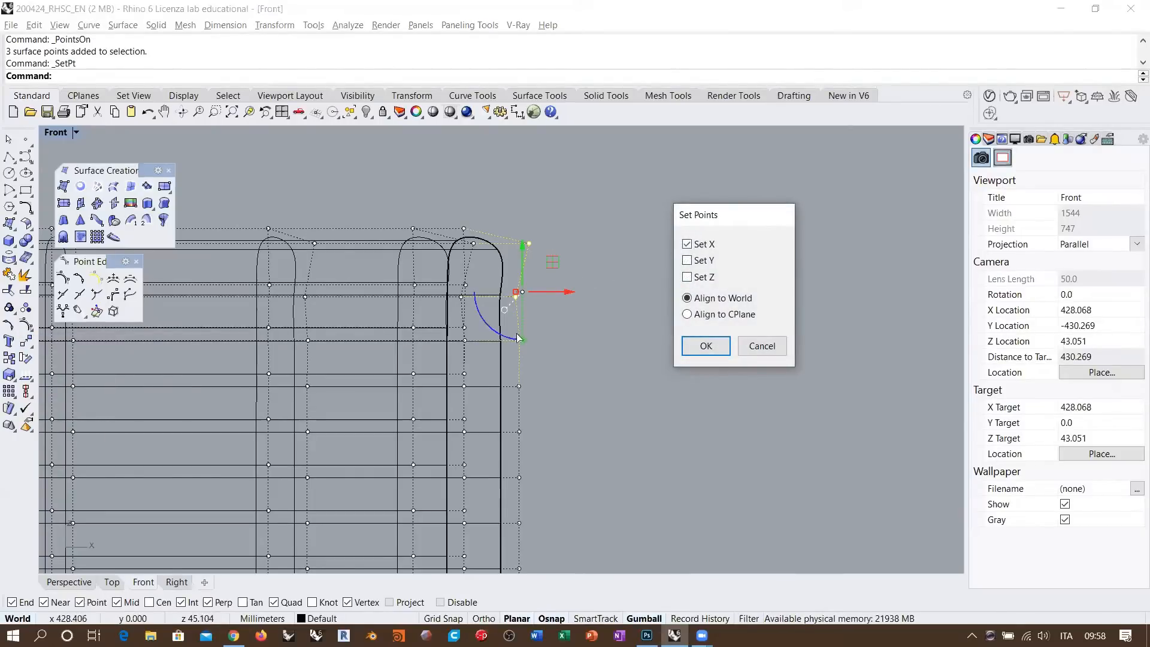
pyautogui.click(689, 342)
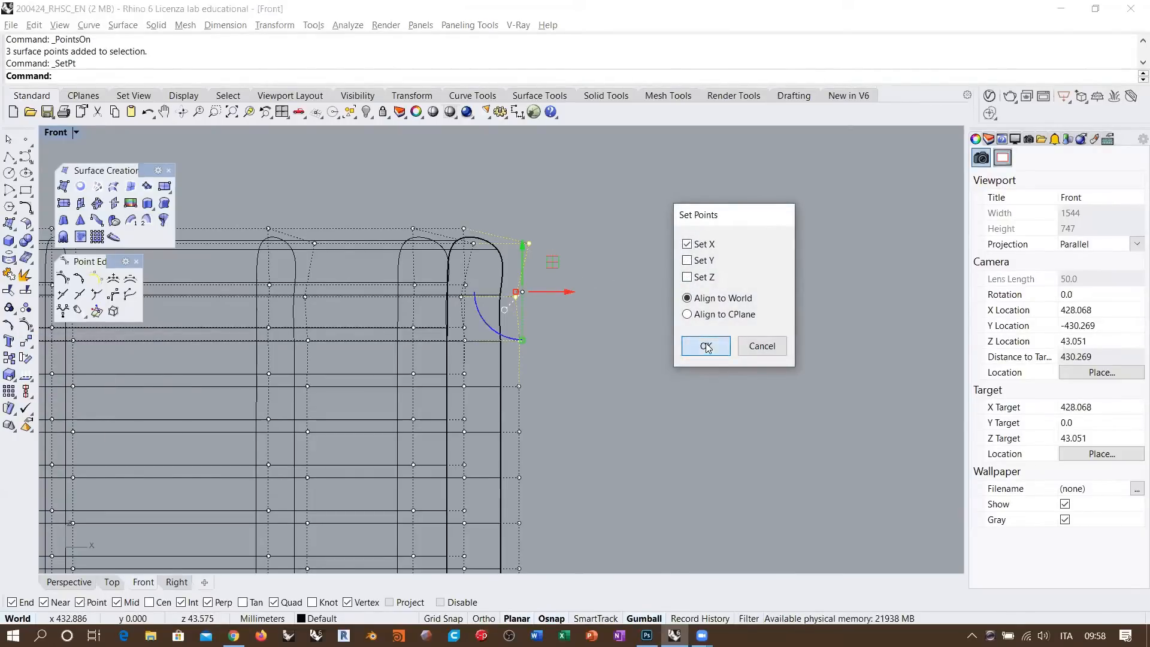
pyautogui.click(519, 431)
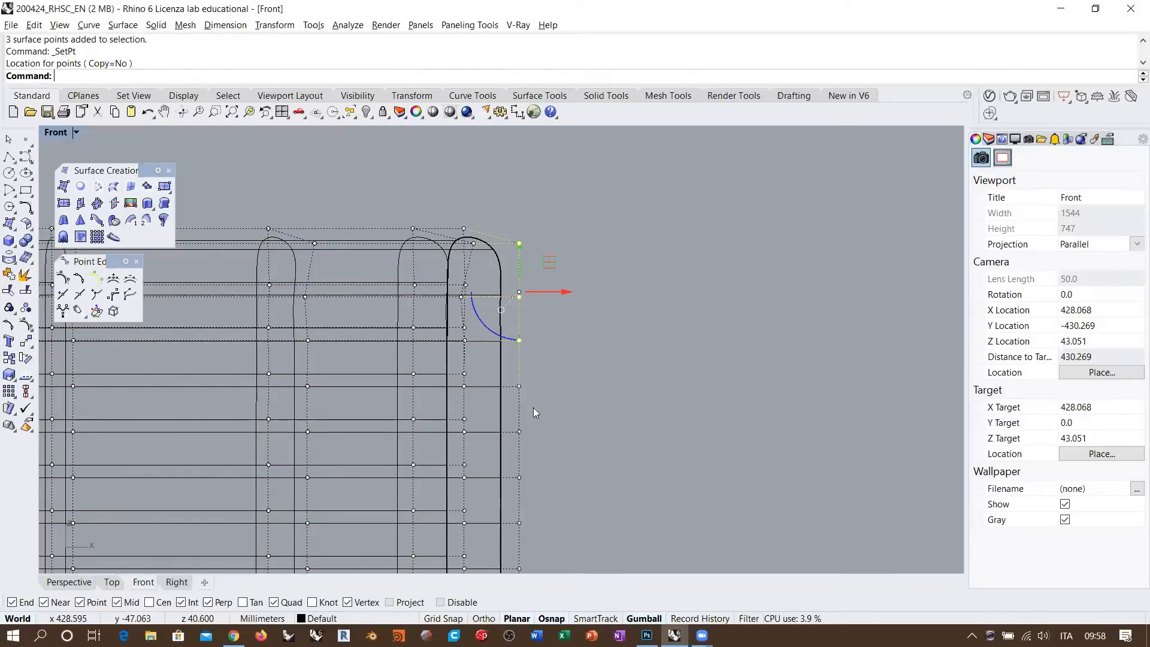
pyautogui.click(559, 364)
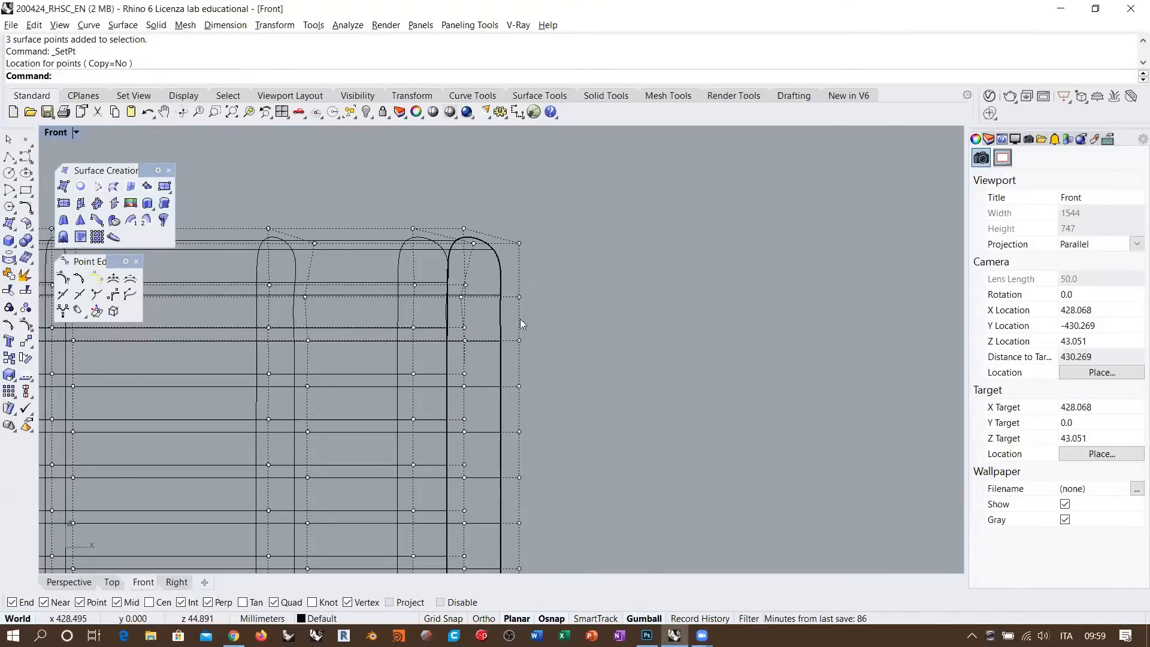
# - Inspect the cup's rim around the aligned control points in the perspective view
pyautogui.click(75, 583)
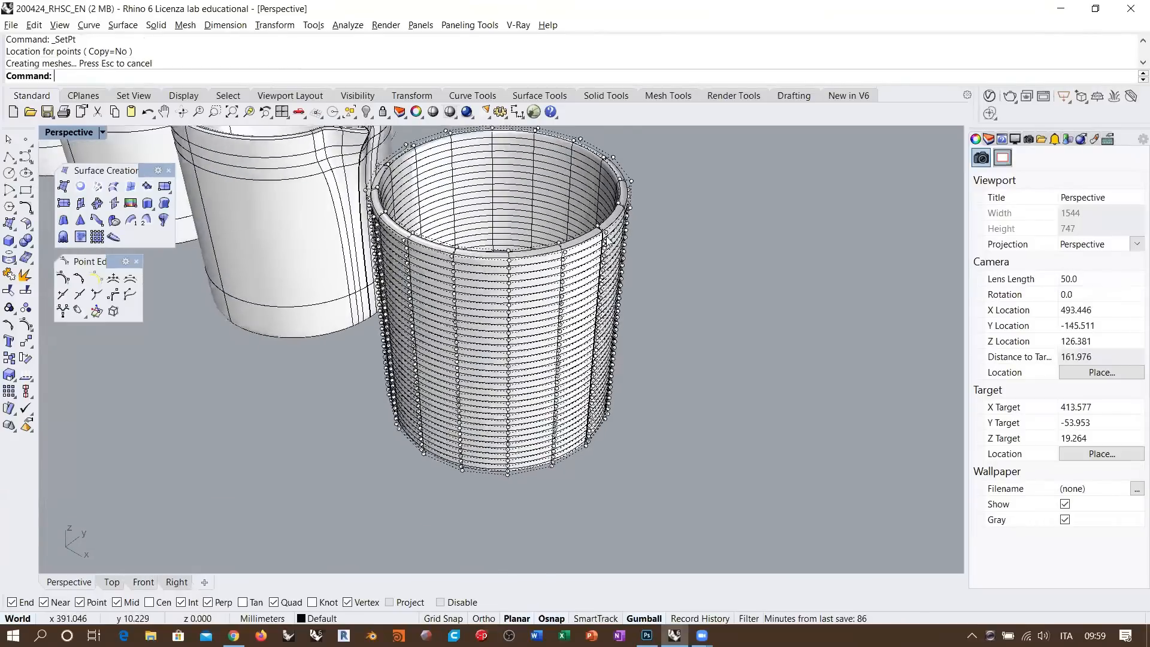
pyautogui.scroll(10, 607, 240)
pyautogui.keyDown('shift'); pyautogui.moveTo(591, 312); pyautogui.dragTo(540, 356, button='right'); pyautogui.keyUp('shift')
pyautogui.moveTo(622, 300); pyautogui.dragTo(644, 280, button='right')
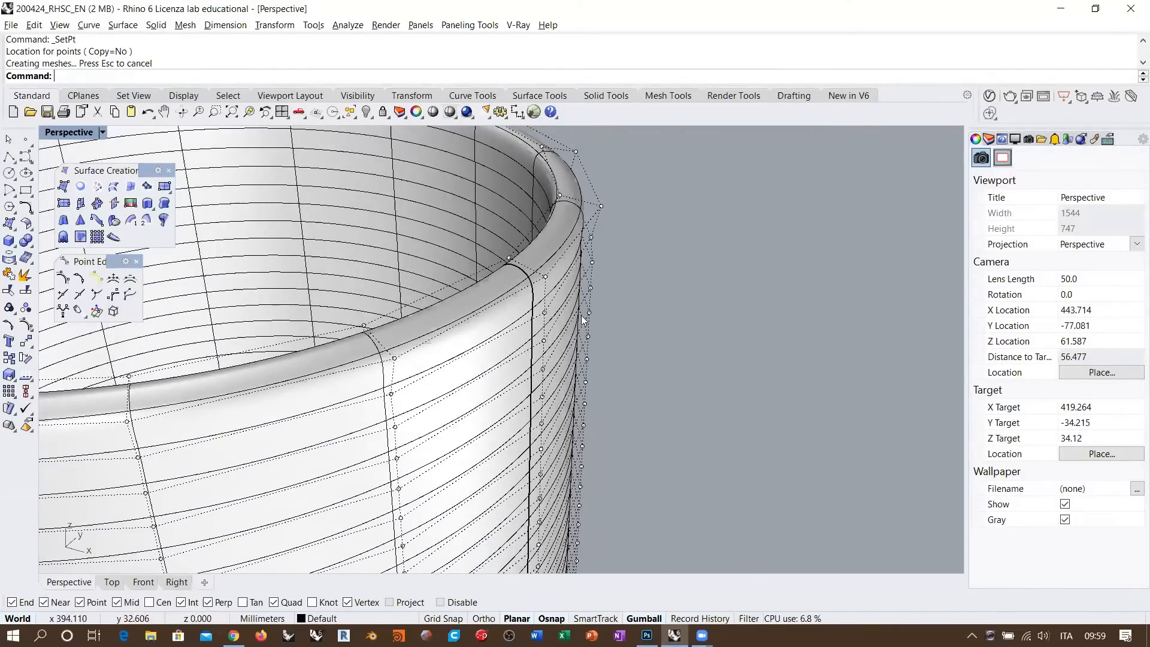
pyautogui.scroll(-6, 637, 271)
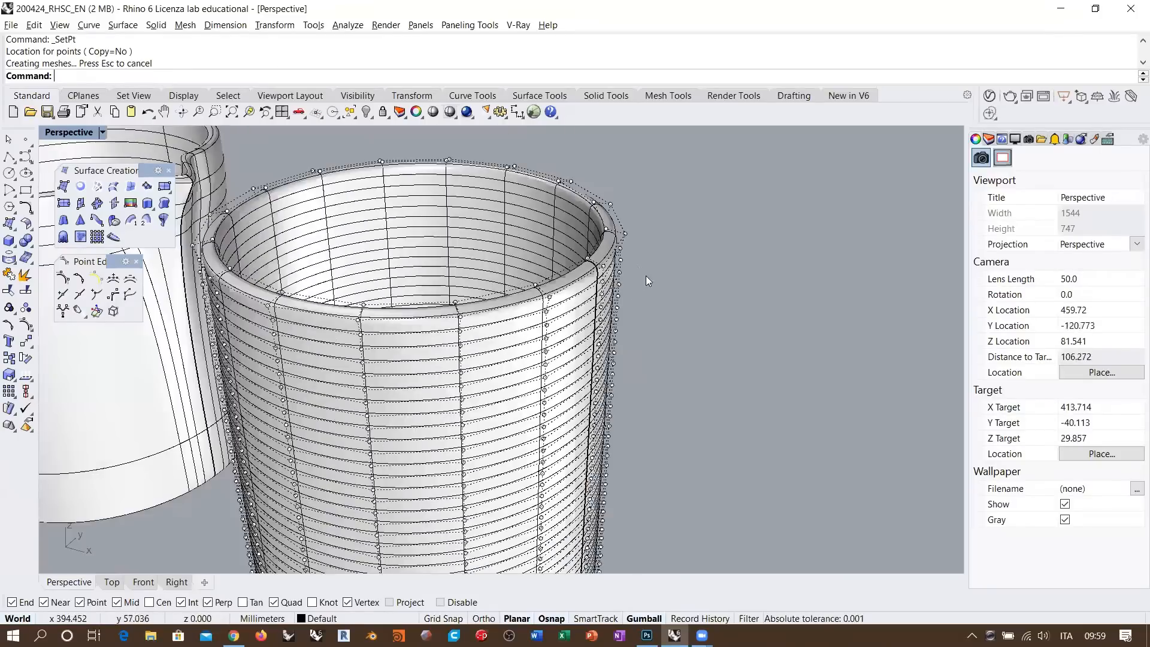
pyautogui.moveTo(646, 276); pyautogui.dragTo(667, 250, button='right')
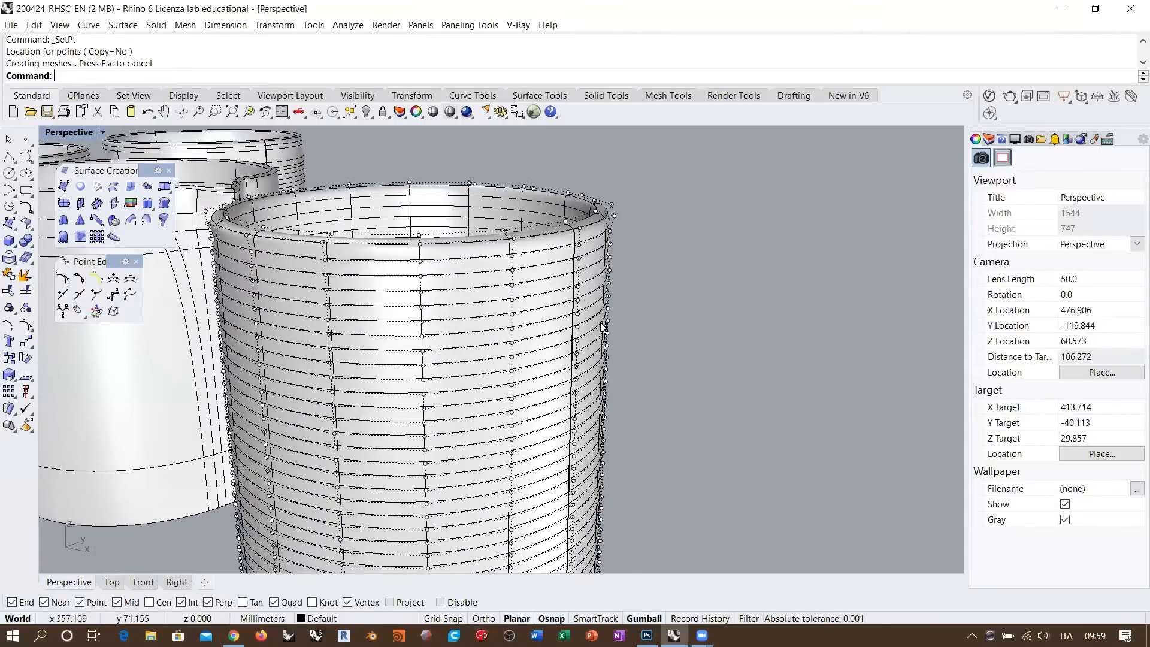
# - Undo the X alignment of the rim control points
pyautogui.hotkey('ctrl', 'z')
pyautogui.click(683, 261)
pyautogui.moveTo(613, 269); pyautogui.dragTo(616, 323, button='right')
pyautogui.scroll(-6, 611, 271)
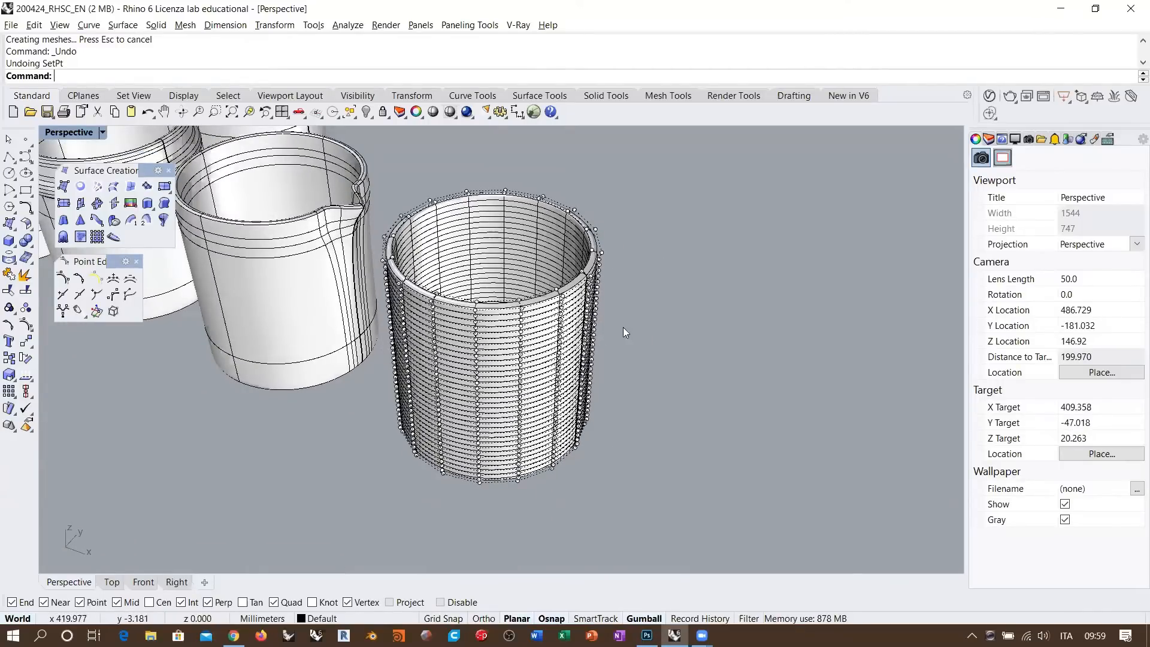
pyautogui.moveTo(623, 332); pyautogui.dragTo(572, 300, button='right')
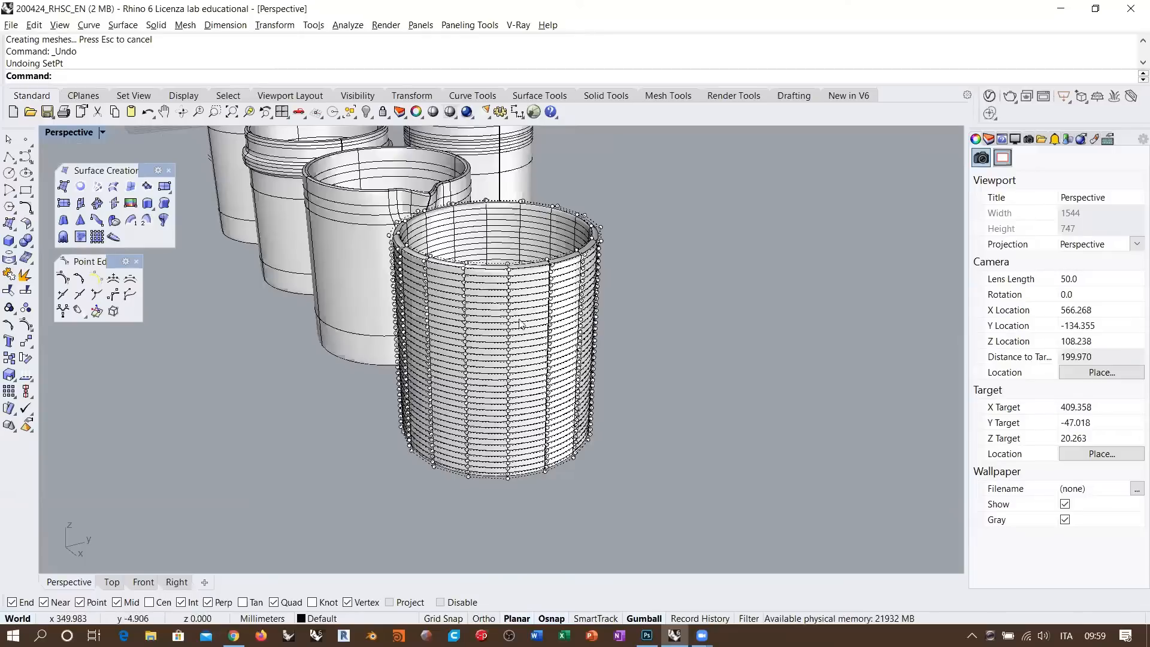
# - Select a vertical group of control points at the cup's rim in wireframe display and examine it in shaded display
pyautogui.moveTo(429, 359); pyautogui.dragTo(519, 180, button='right')
pyautogui.click(450, 113)
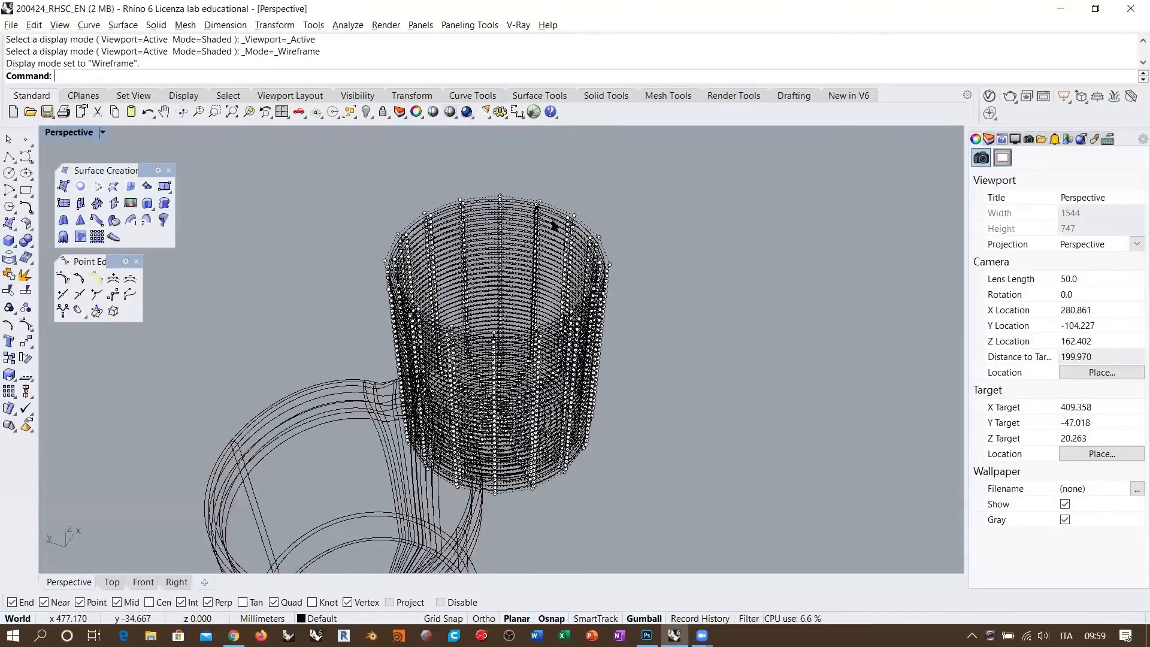
pyautogui.scroll(6, 572, 233)
pyautogui.moveTo(573, 233); pyautogui.dragTo(518, 170, button='right')
pyautogui.moveTo(517, 169); pyautogui.dragTo(560, 252)
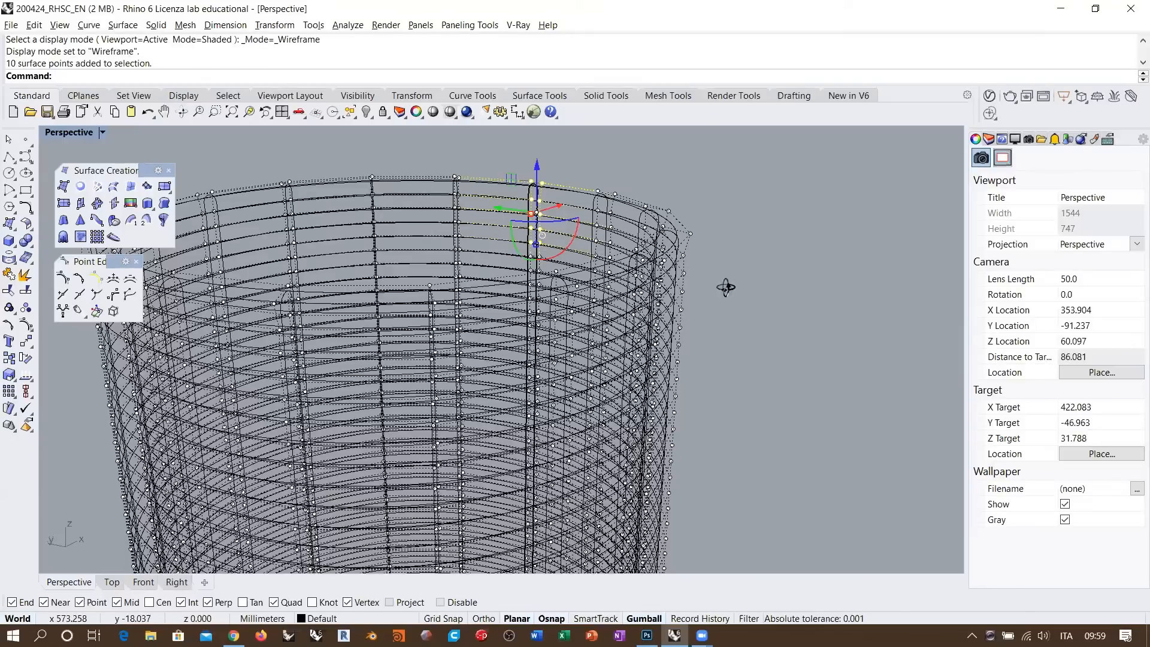
pyautogui.moveTo(723, 286)
pyautogui.mouseDown(button='right')
pyautogui.moveTo(532, 273)
pyautogui.moveTo(581, 277)
pyautogui.moveTo(687, 358)
pyautogui.moveTo(530, 177)
pyautogui.mouseUp(button='right')
pyautogui.hotkey('ctrl', 'alt', 's')
pyautogui.moveTo(608, 272); pyautogui.dragTo(513, 291, button='right')
pyautogui.scroll(-6, 551, 344)
pyautogui.scroll(-4, 513, 291)
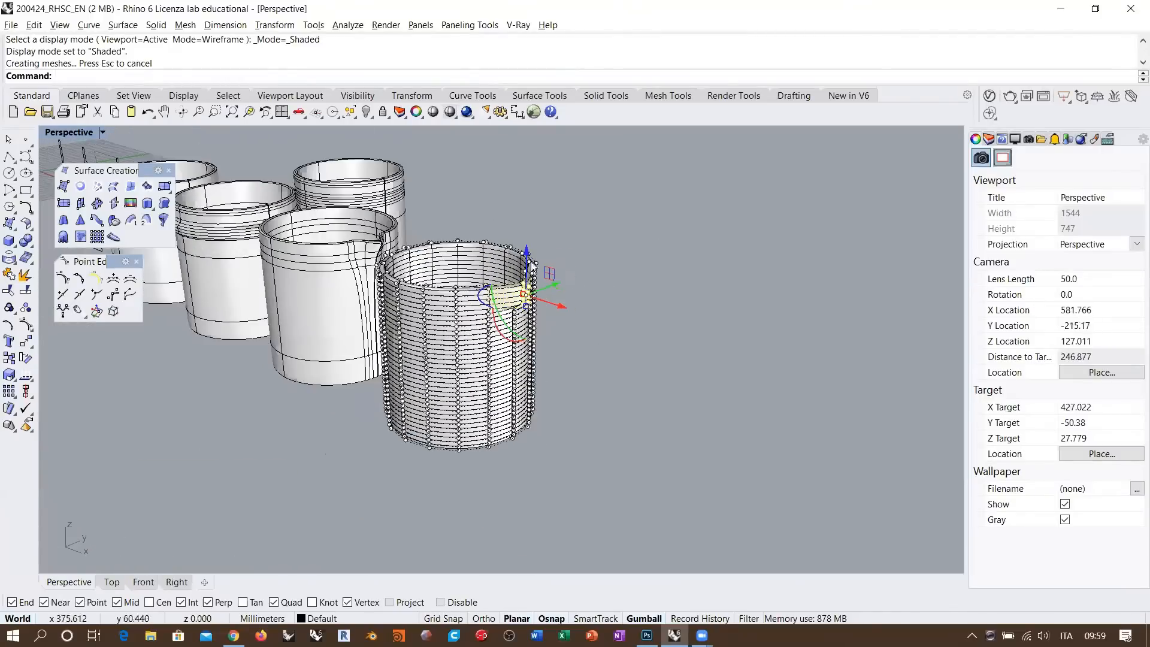
# - Turn off the rebuilt cup's control points and move the cup along X closer to the neighbouring cup
pyautogui.moveTo(495, 423); pyautogui.dragTo(570, 375, button='right')
pyautogui.press('Escape')
pyautogui.press('Escape')
pyautogui.scroll(-4, 627, 335)
pyautogui.moveTo(629, 324); pyautogui.dragTo(633, 398, button='right')
pyautogui.click(633, 400)
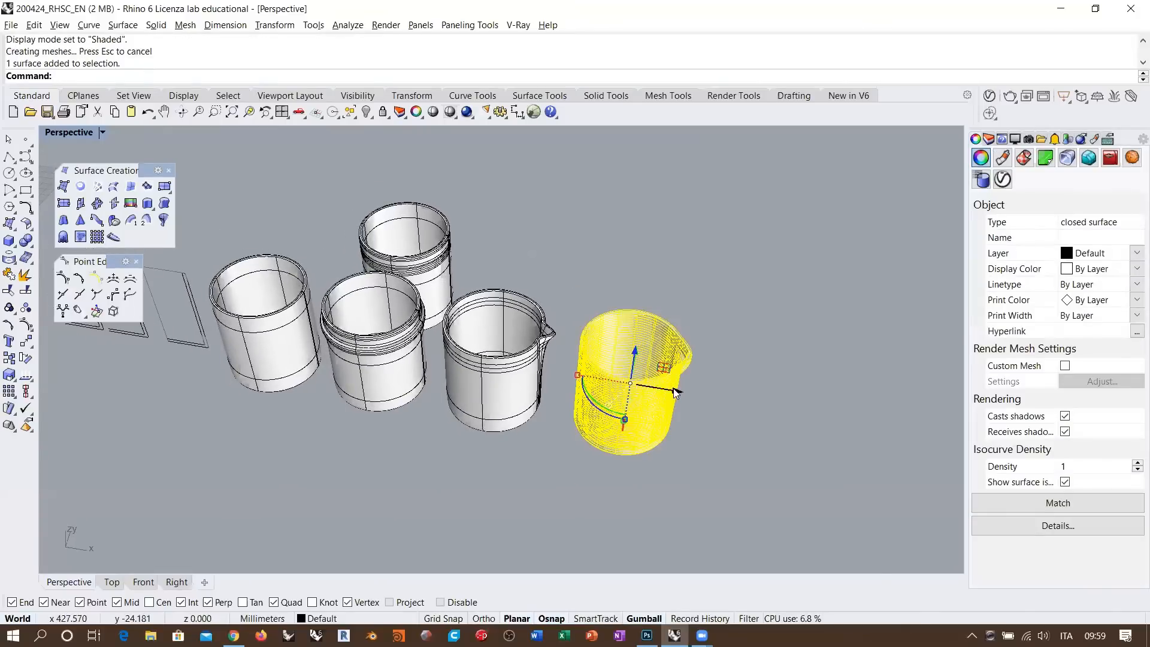
pyautogui.moveTo(668, 389); pyautogui.dragTo(653, 386)
pyautogui.click(546, 371)
# - Examine the row of cups and the three section profiles beside them, including the closed profile with its vertical axis line
pyautogui.moveTo(546, 372); pyautogui.dragTo(571, 397, button='right')
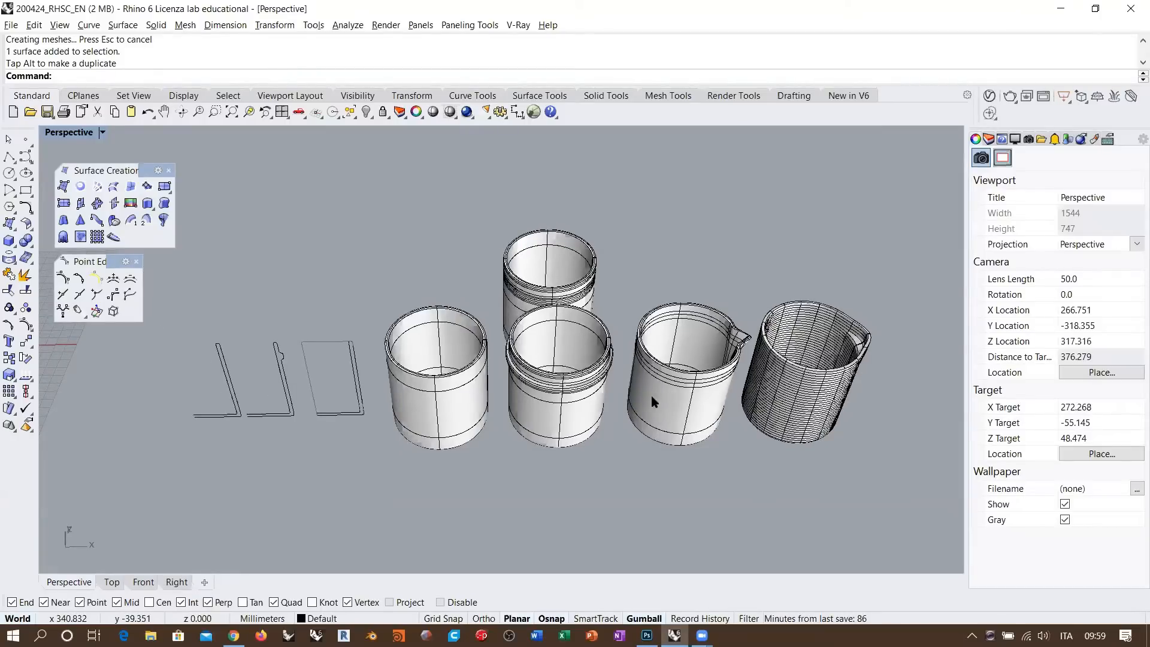
pyautogui.moveTo(652, 401); pyautogui.dragTo(584, 350, button='right')
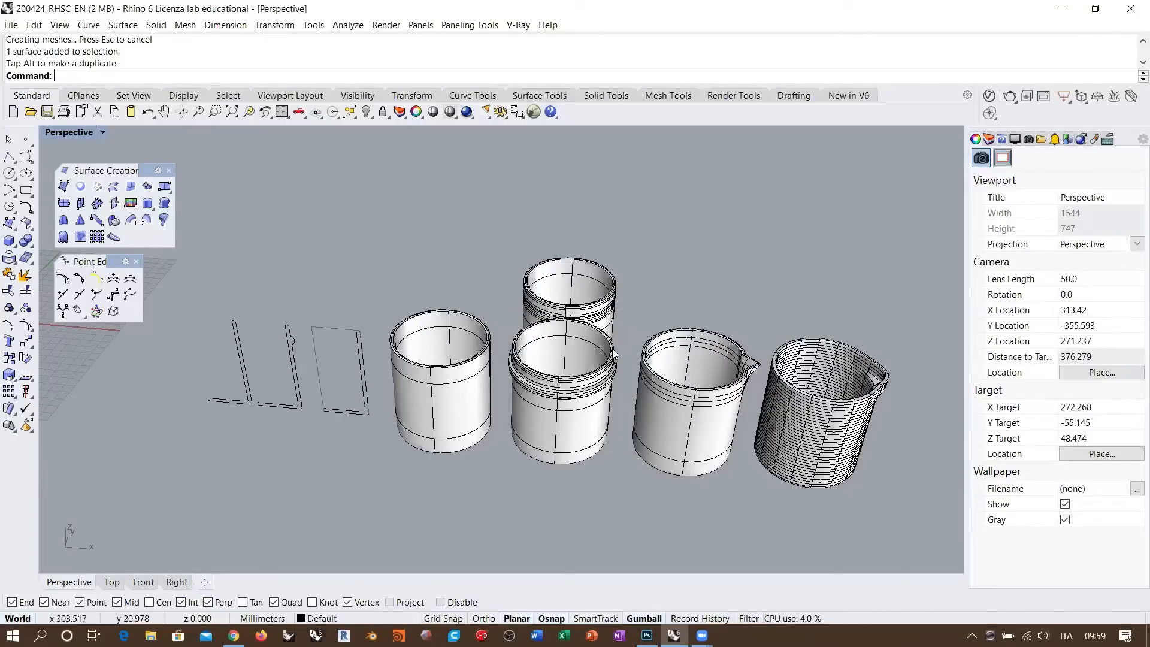
pyautogui.keyDown('shift'); pyautogui.moveTo(379, 380); pyautogui.dragTo(516, 357, button='right'); pyautogui.keyUp('shift')
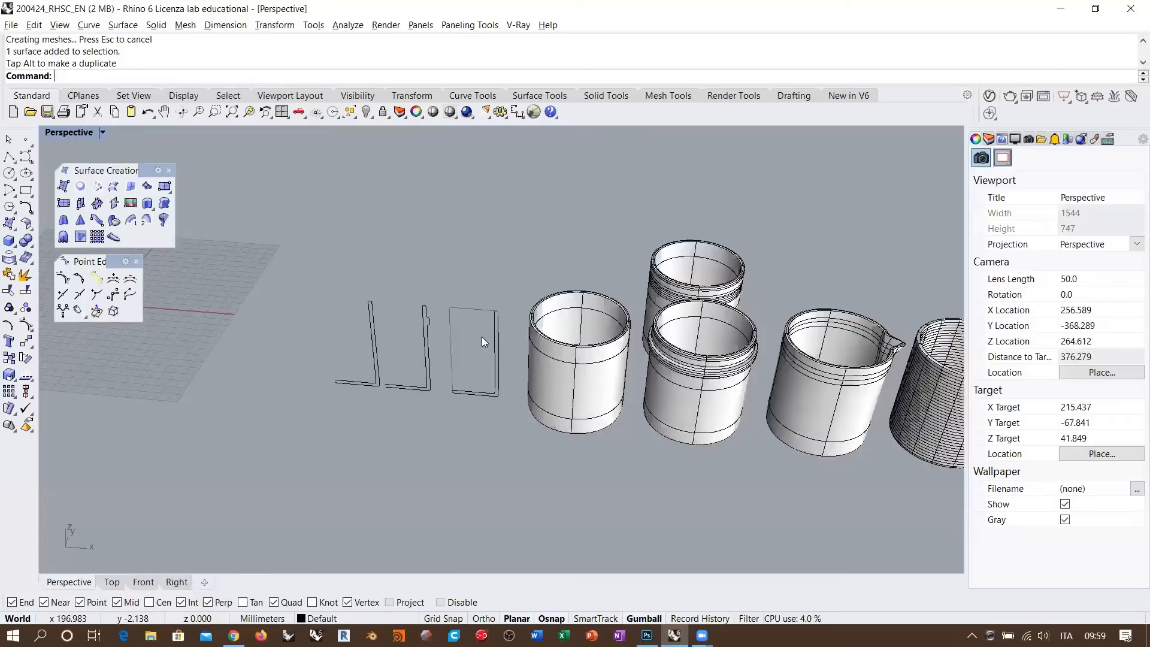
pyautogui.scroll(6, 482, 336)
pyautogui.moveTo(543, 356)
pyautogui.keyDown('shift'); pyautogui.mouseDown(button='right')
pyautogui.moveTo(520, 334)
pyautogui.moveTo(537, 334)
pyautogui.mouseUp(button='right'); pyautogui.keyUp('shift')
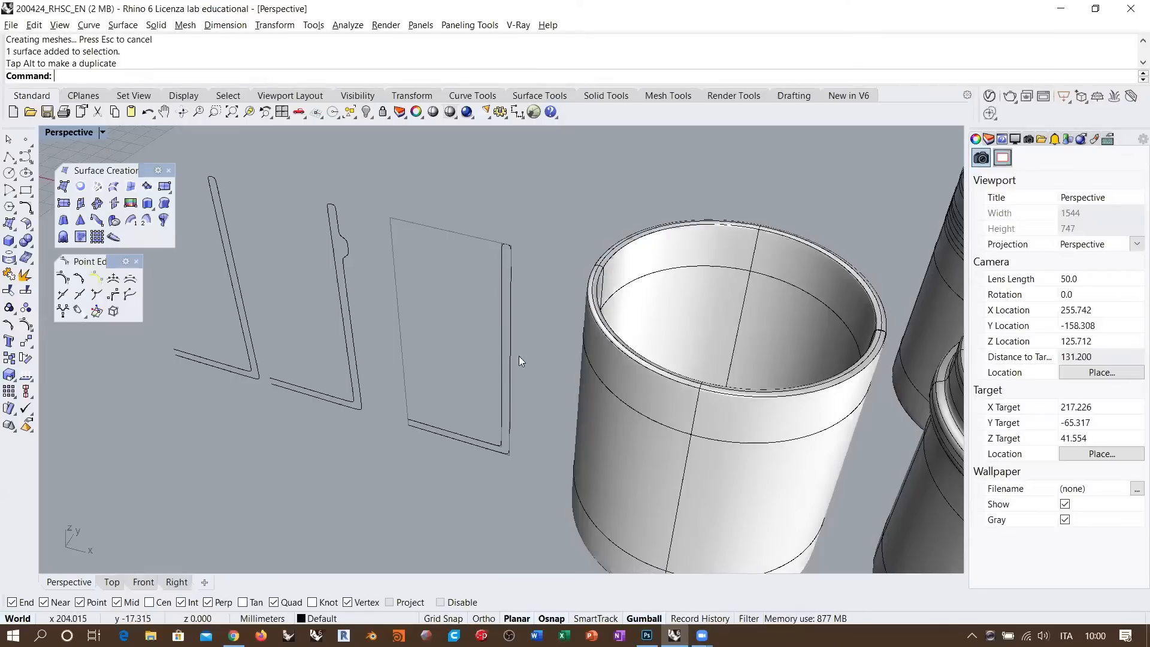
pyautogui.scroll(3, 519, 356)
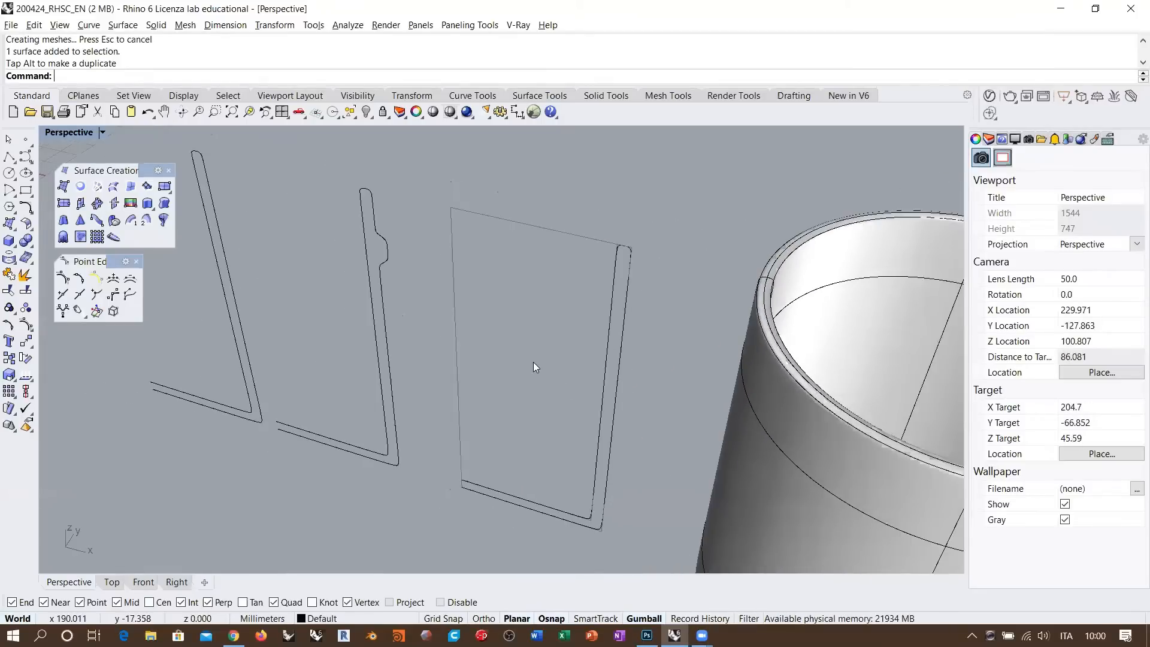
pyautogui.scroll(-2, 535, 367)
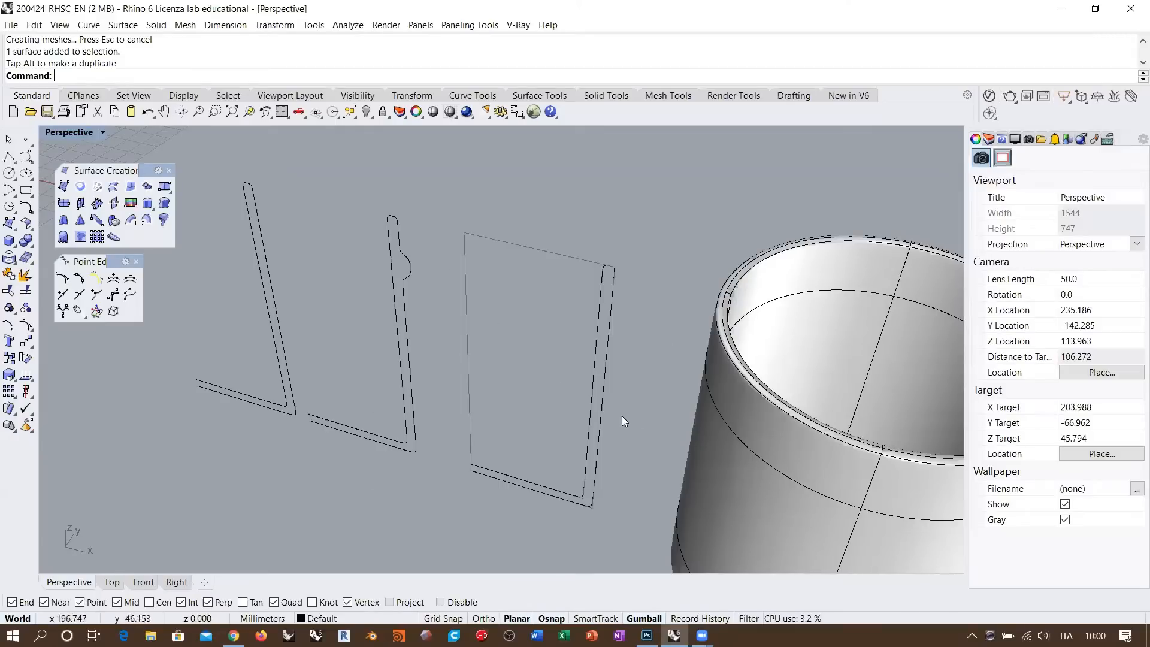
pyautogui.keyDown('shift'); pyautogui.moveTo(550, 417); pyautogui.dragTo(518, 405, button='right'); pyautogui.keyUp('shift')
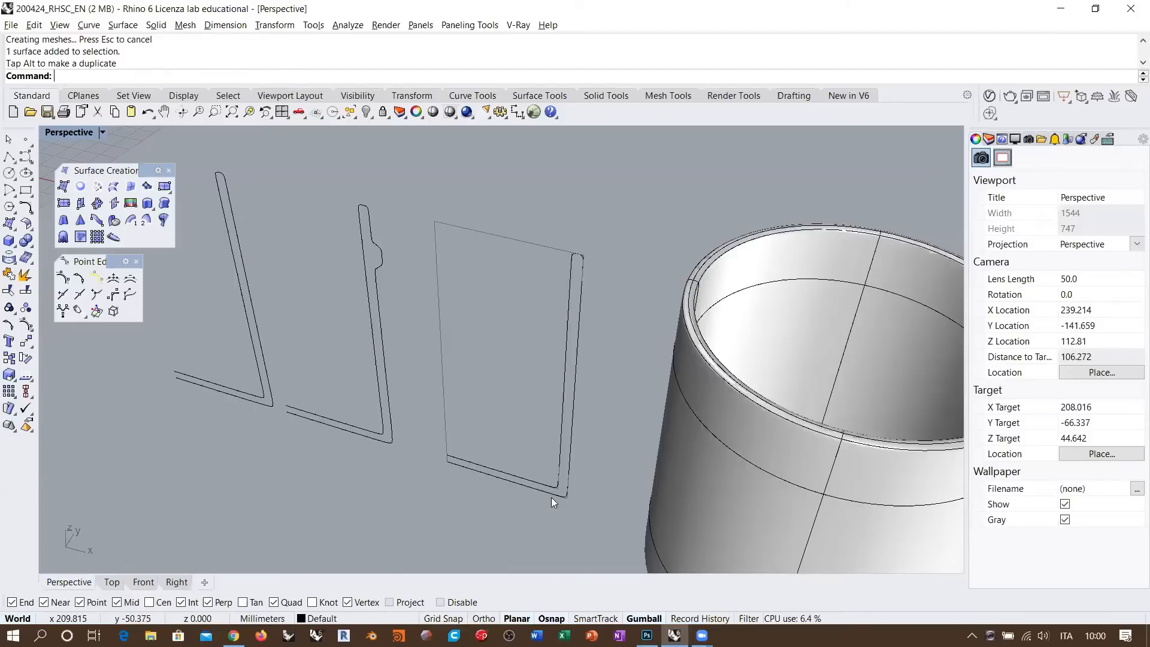
pyautogui.click(567, 389)
pyautogui.click(461, 526)
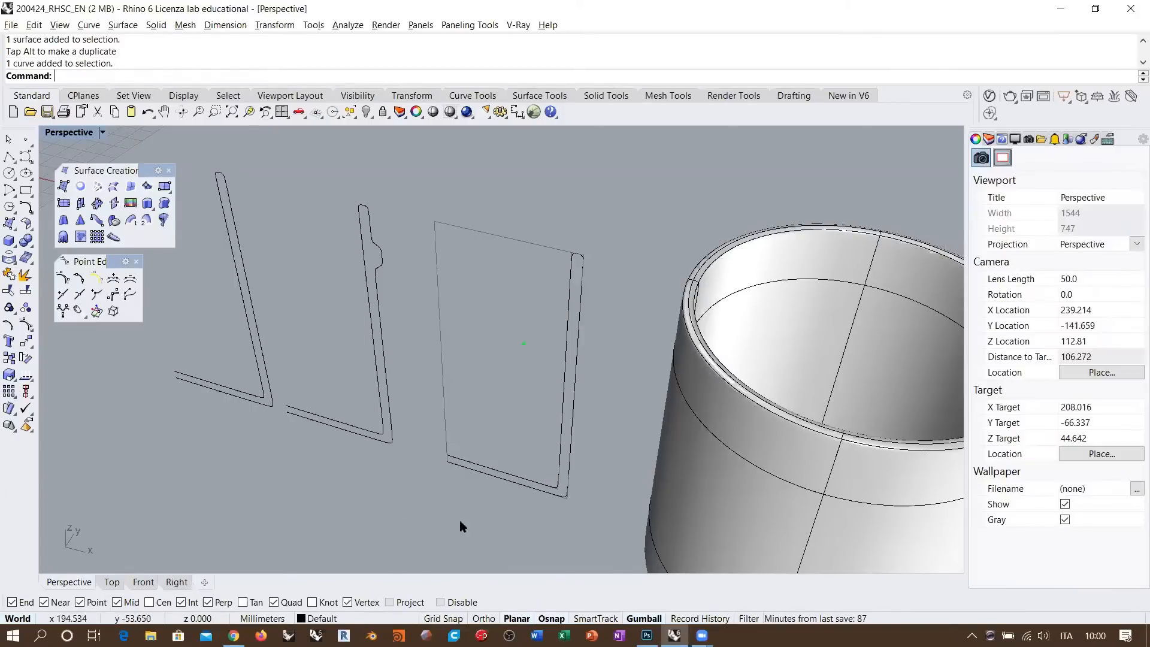
# - Draw a six-sided inscribed polygon centred on the base of the profile's axis, with one corner at the profile's outer bottom corner
pyautogui.click(9, 206)
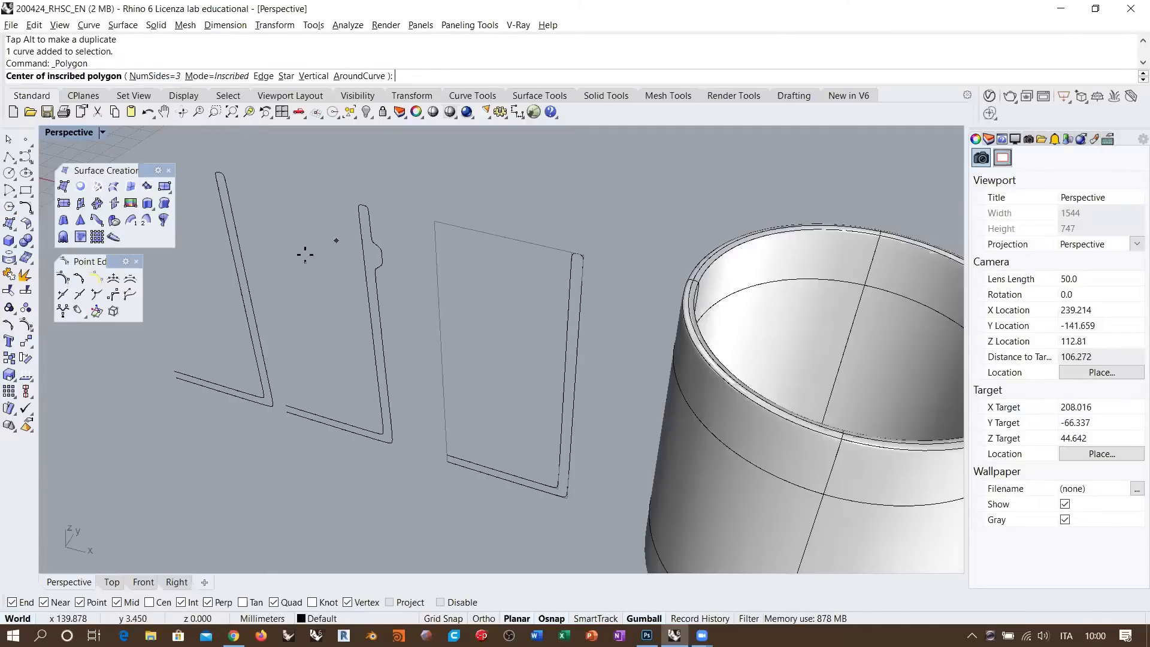
pyautogui.click(154, 76)
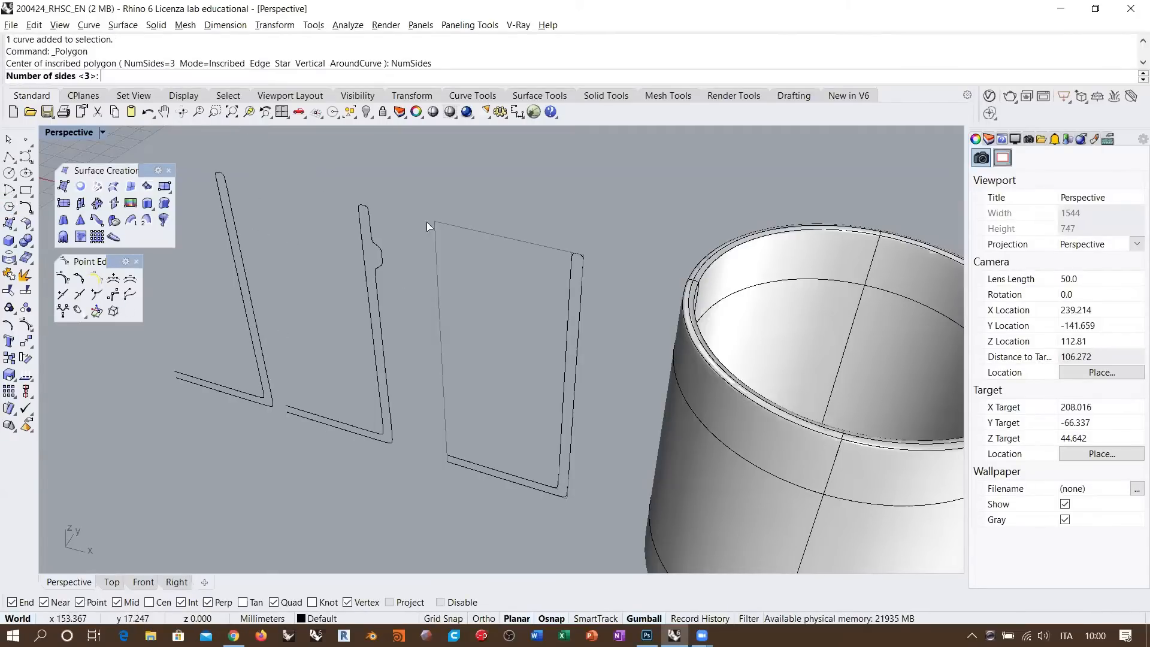
pyautogui.write('6')
pyautogui.press('Return')
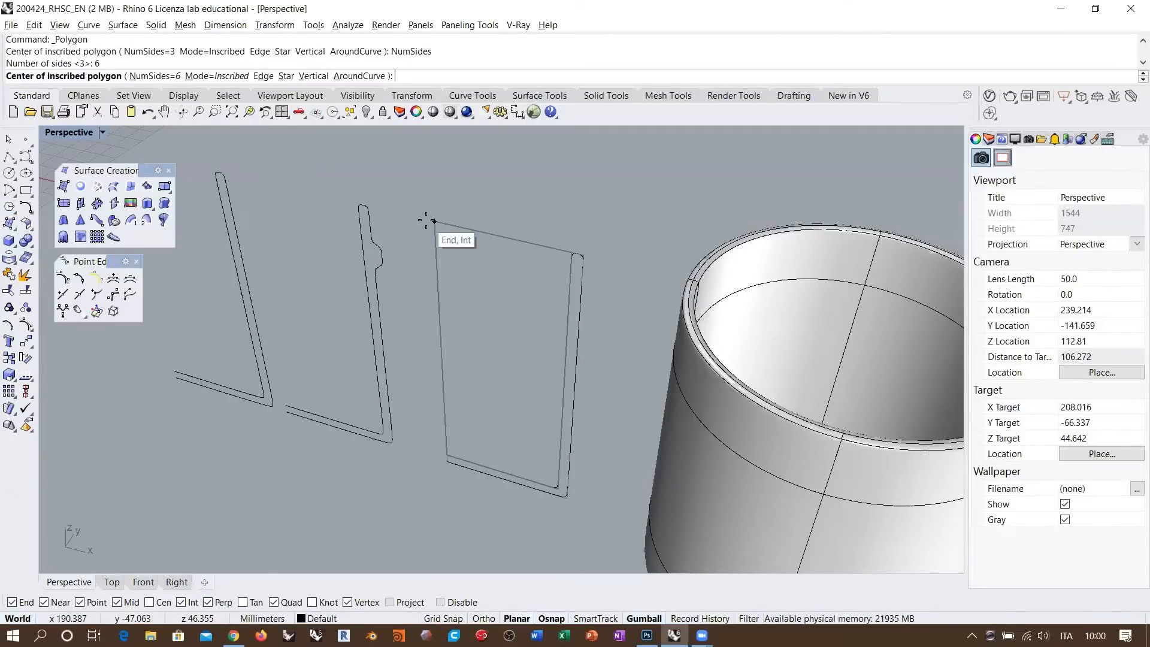
pyautogui.click(439, 470)
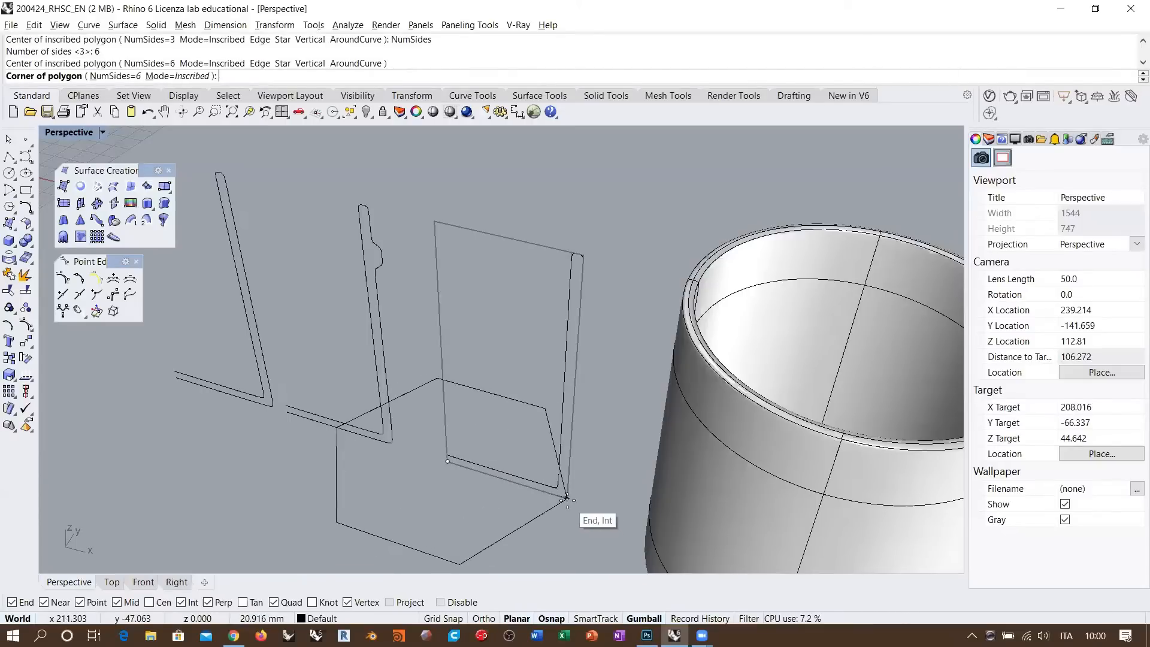
pyautogui.click(567, 498)
# - Rail-revolve the cup profile along the hexagon around the vertical axis line
pyautogui.scroll(3, 564, 506)
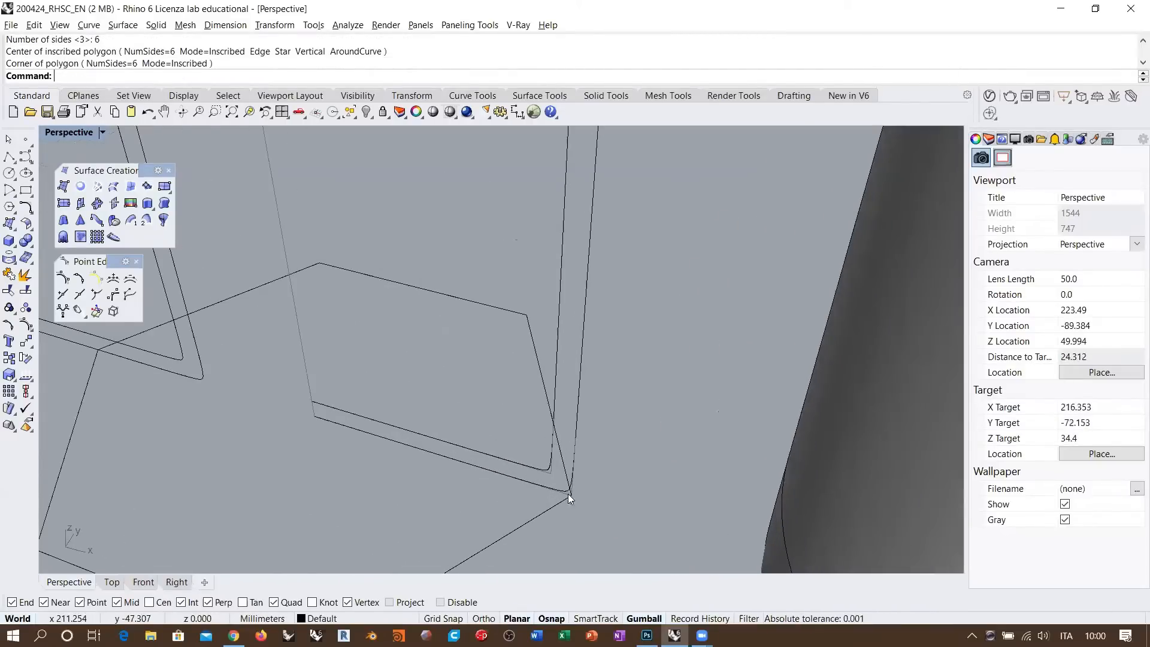
pyautogui.scroll(-3, 567, 494)
pyautogui.keyDown('shift'); pyautogui.moveTo(495, 476); pyautogui.dragTo(473, 486, button='right'); pyautogui.keyUp('shift')
pyautogui.rightClick(160, 220)
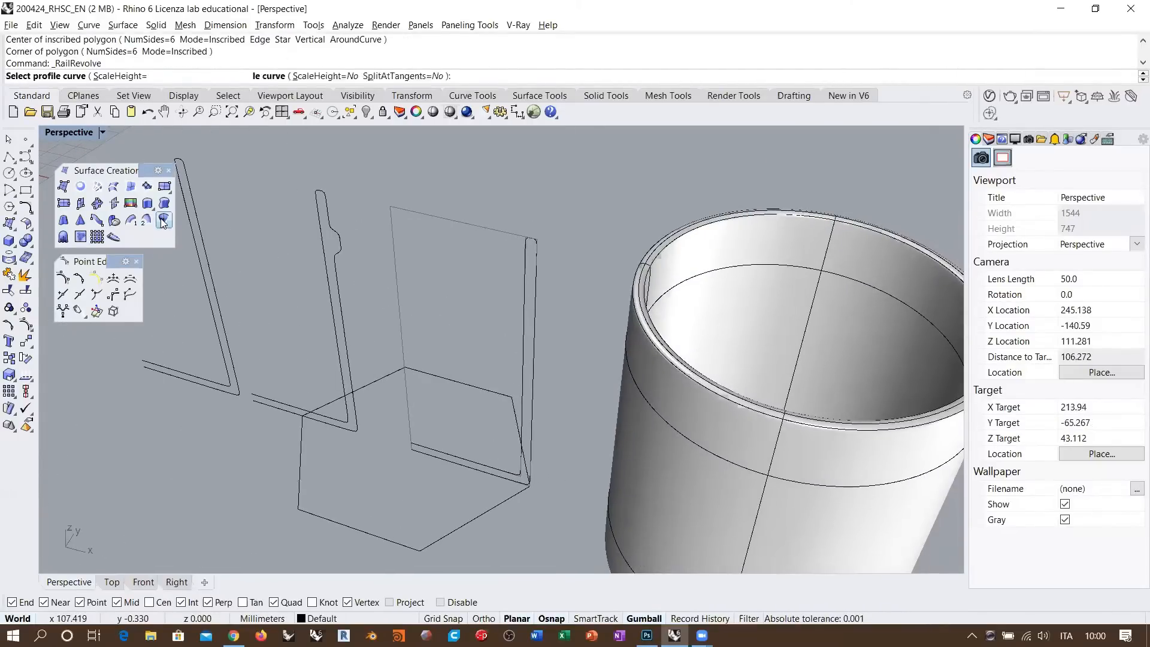
pyautogui.click(523, 334)
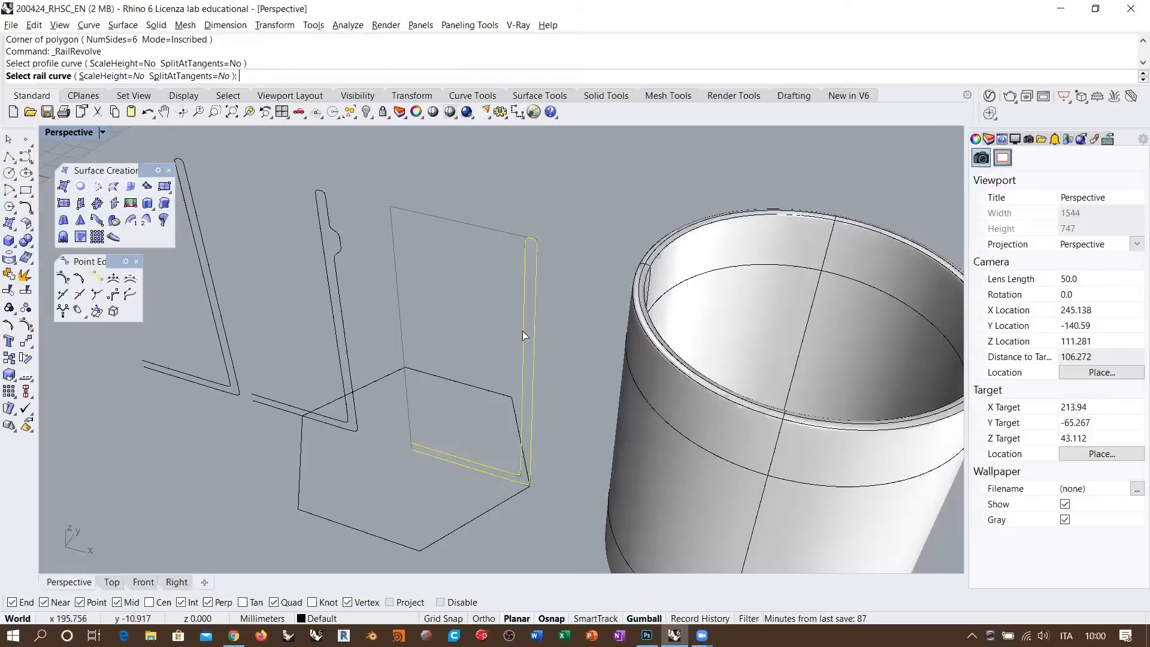
pyautogui.click(513, 413)
pyautogui.click(411, 405)
pyautogui.click(399, 309)
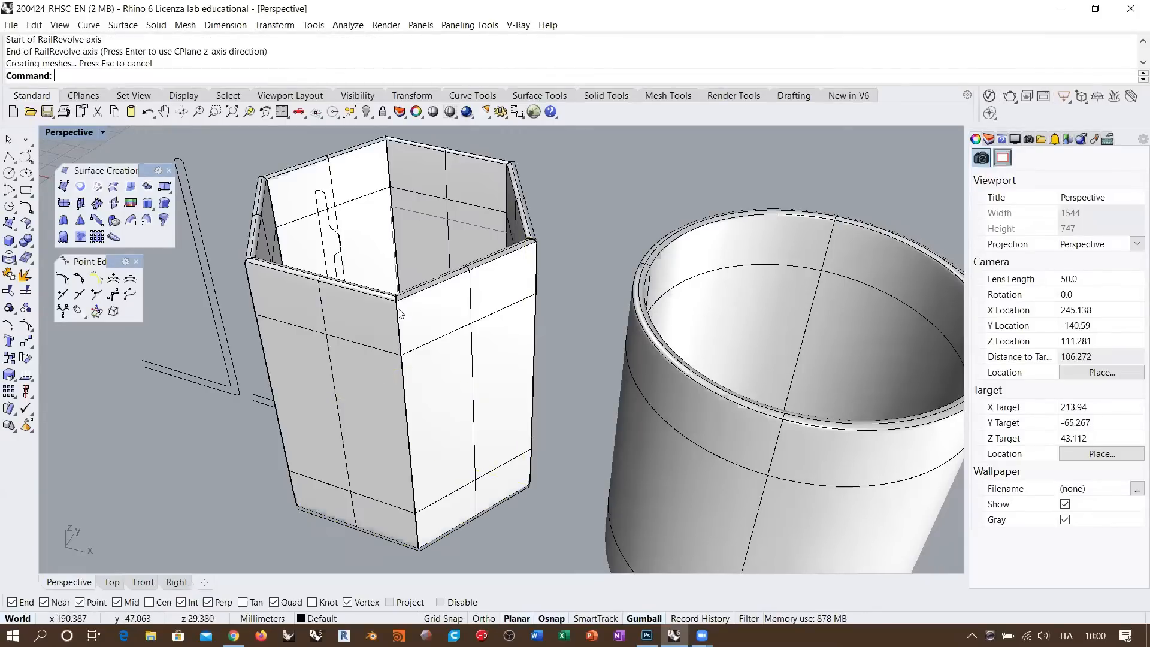
# - Inspect the shape and object type of the hexagonal cup
pyautogui.scroll(-6, 497, 314)
pyautogui.moveTo(493, 344)
pyautogui.mouseDown(button='right')
pyautogui.moveTo(606, 316)
pyautogui.moveTo(537, 380)
pyautogui.moveTo(480, 333)
pyautogui.mouseUp(button='right')
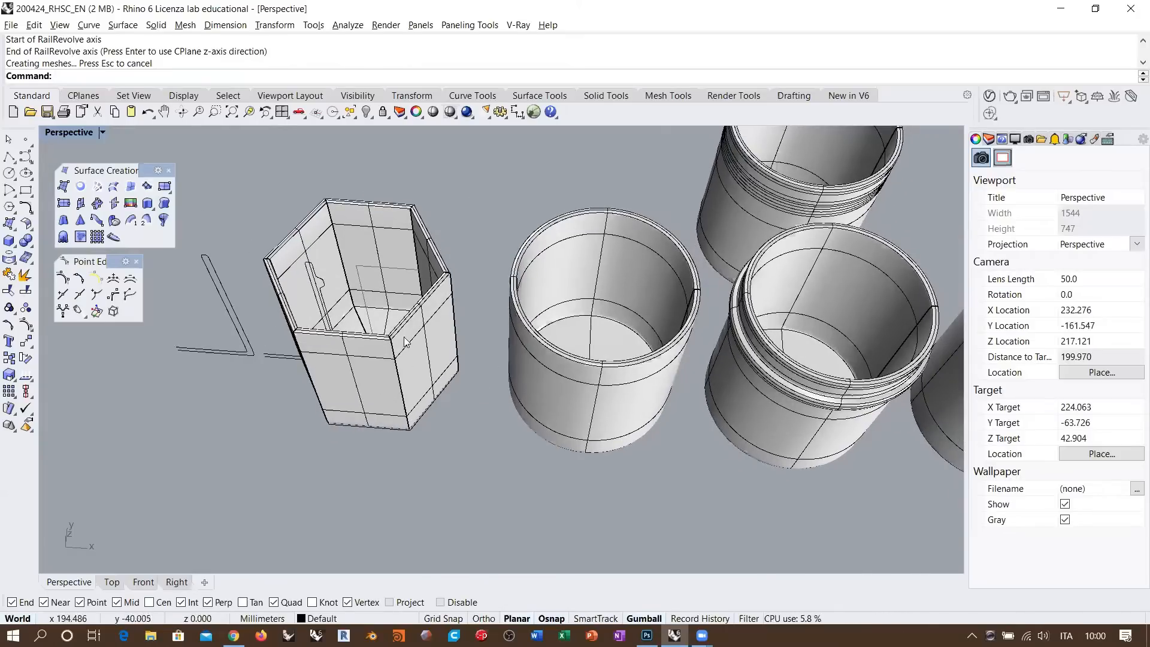
pyautogui.click(388, 247)
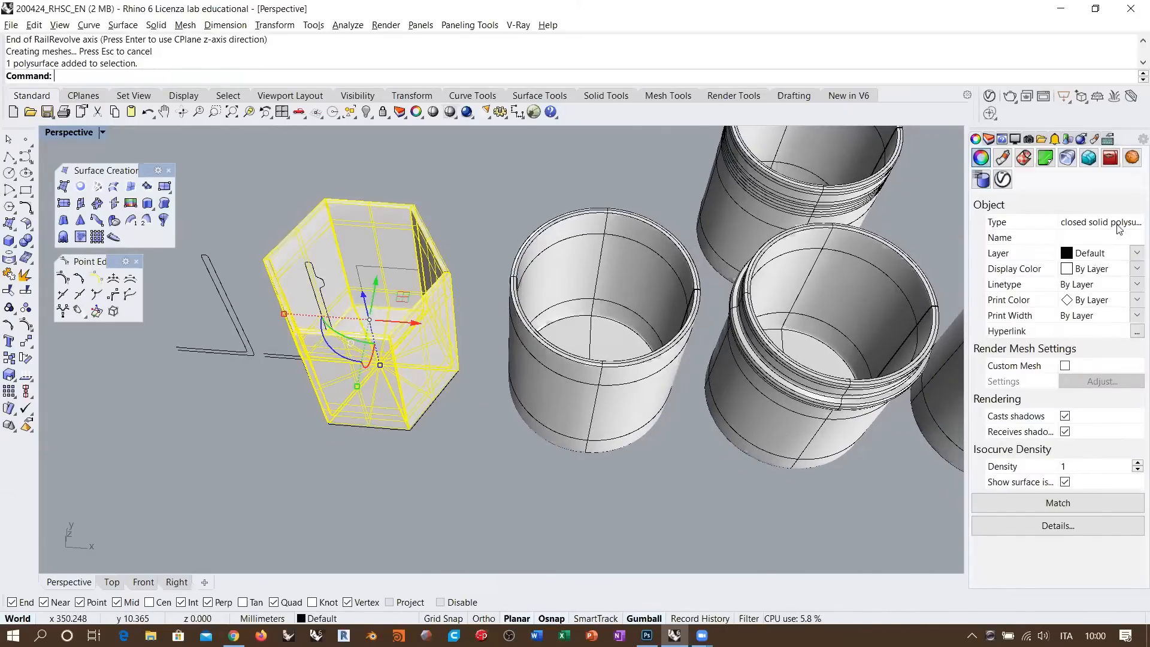
pyautogui.click(457, 454)
pyautogui.click(431, 406)
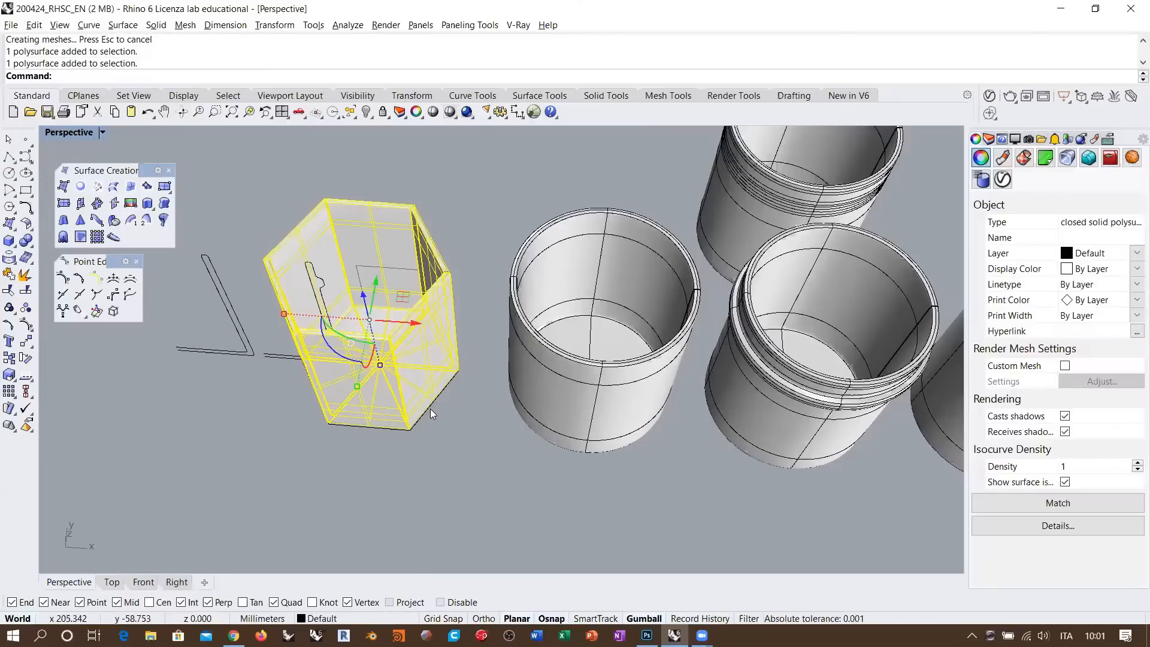
# - Delete the hexagonal cup, keeping its profile and the hexagon curve
pyautogui.scroll(5, 448, 399)
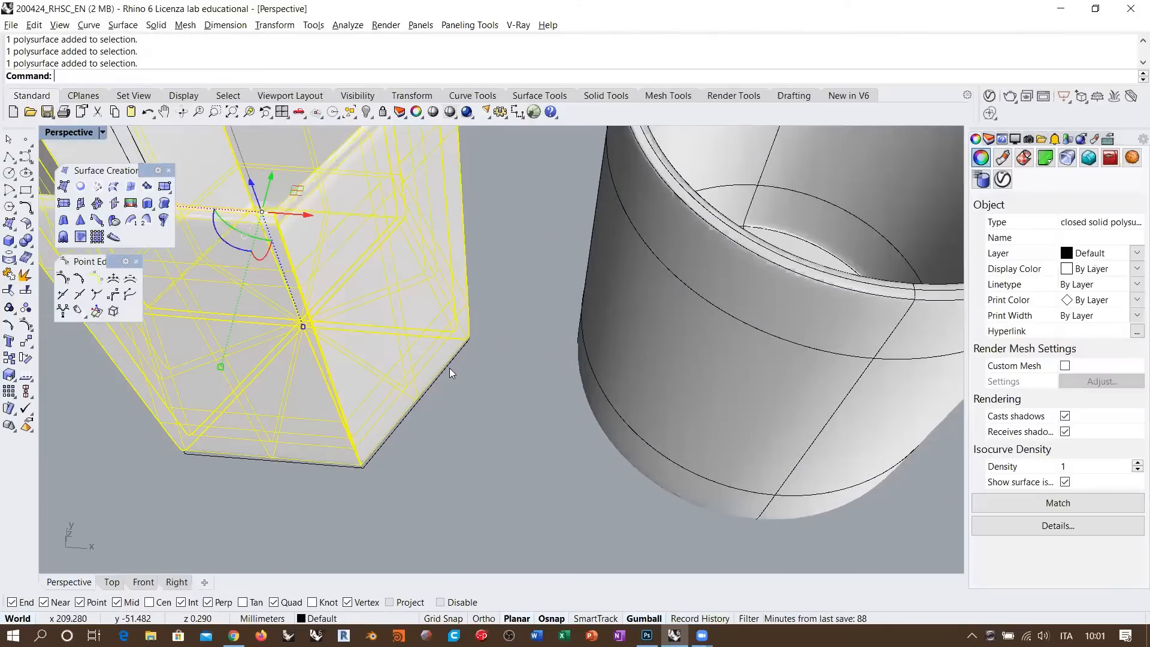
pyautogui.click(450, 367)
pyautogui.scroll(3, 473, 384)
pyautogui.click(391, 364)
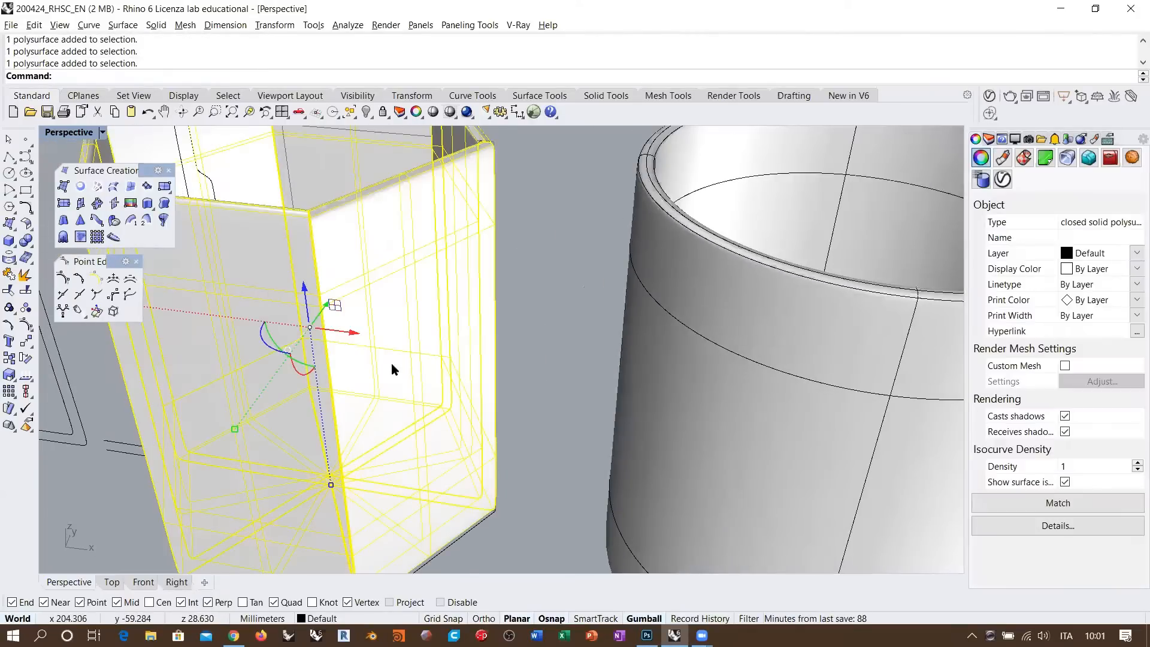
pyautogui.press('Delete')
# - Enable the Center object snap and draw a straight polyline from the hexagon's centre outward past the corner at the profile
pyautogui.scroll(-5, 478, 430)
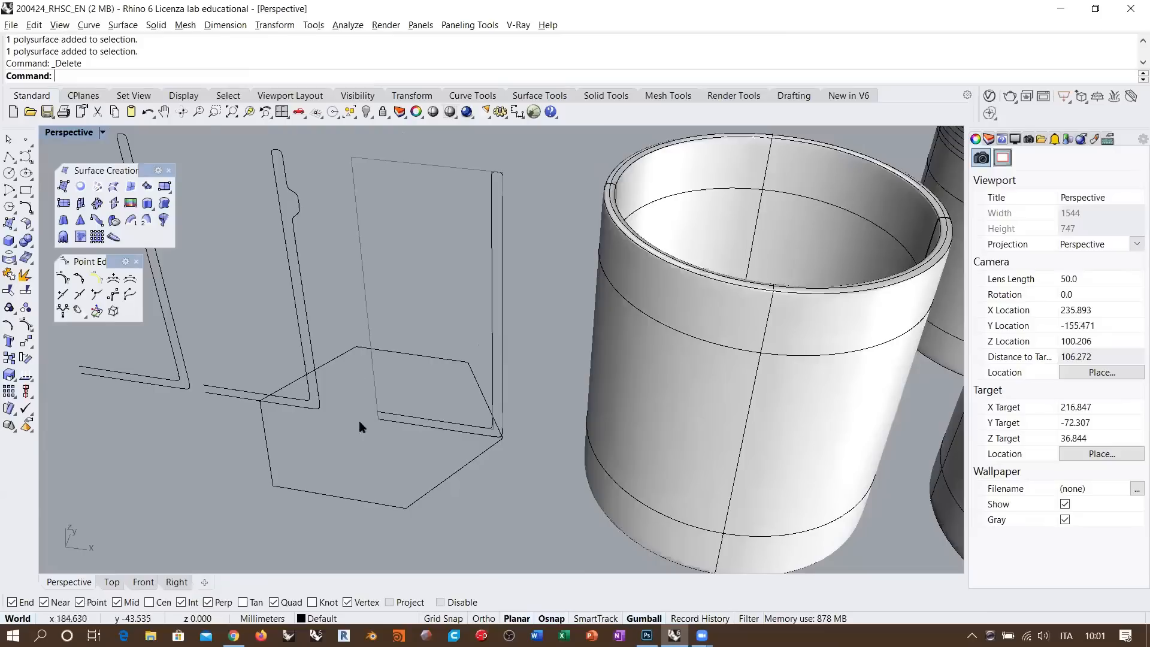
pyautogui.click(476, 456)
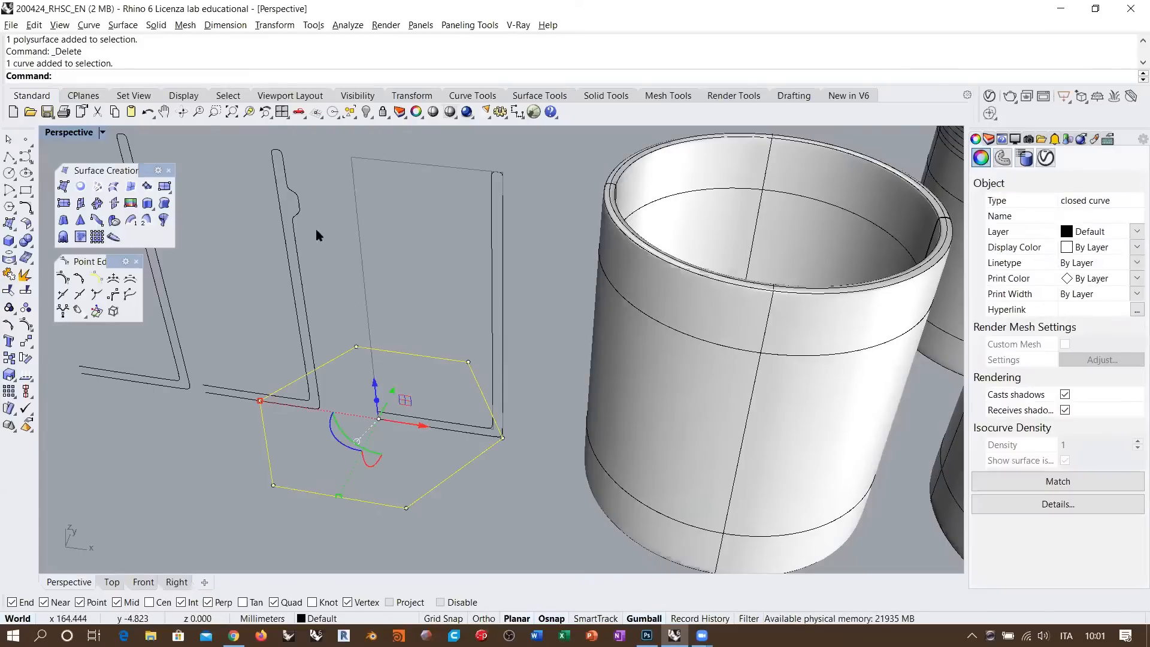
pyautogui.scroll(4, 406, 343)
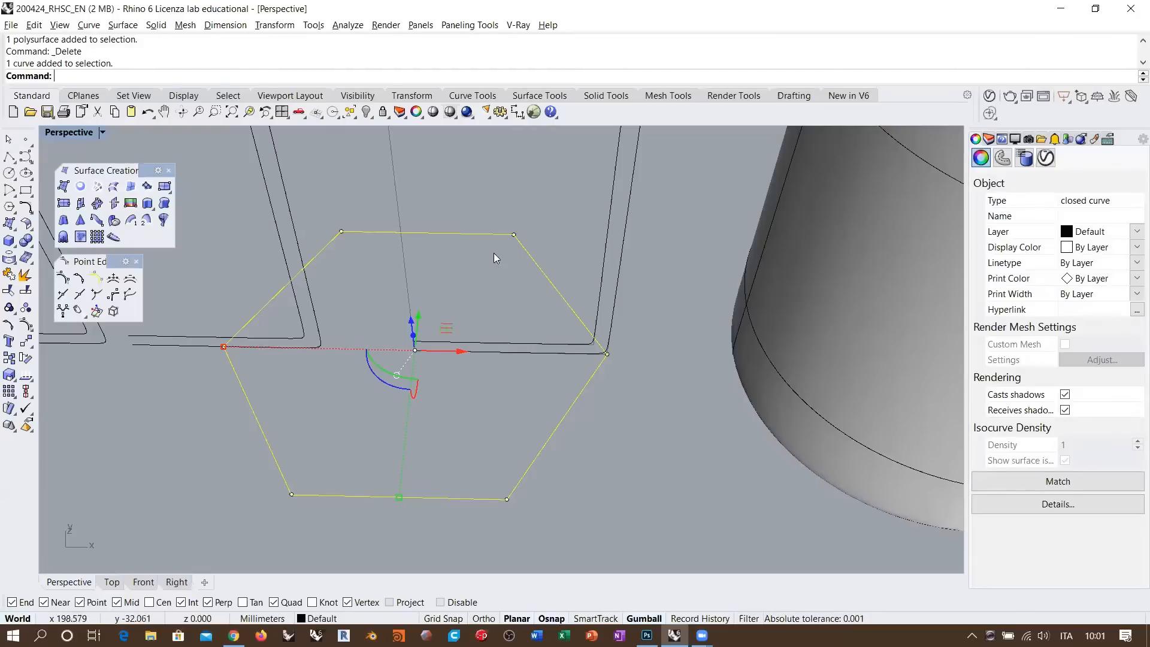
pyautogui.click(26, 156)
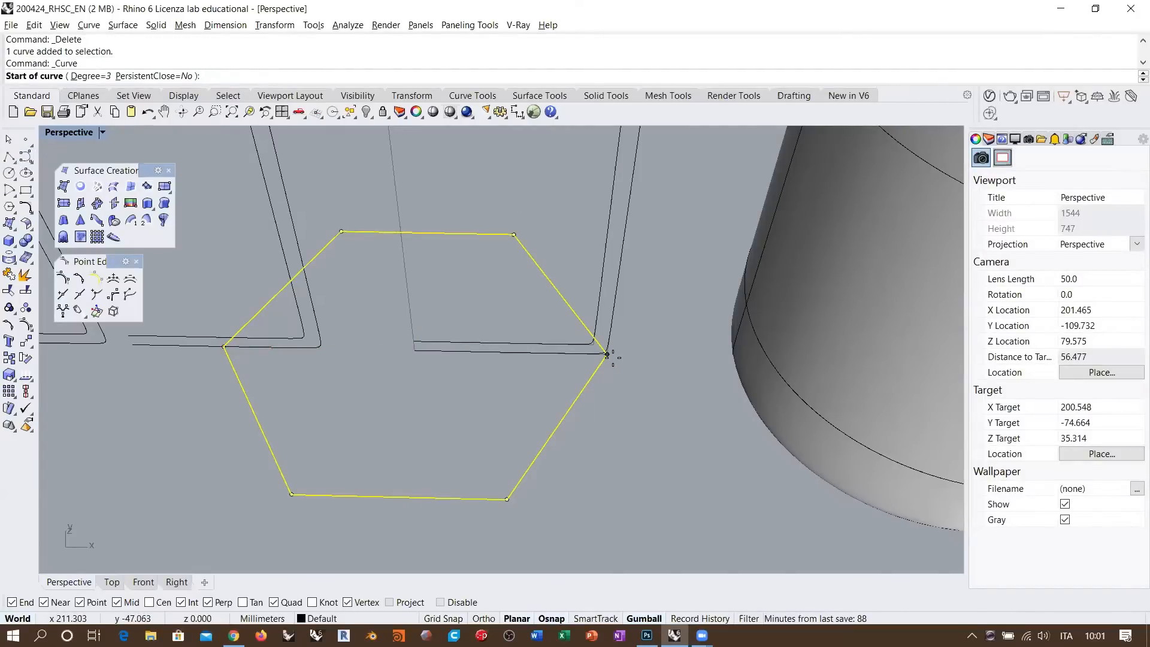
pyautogui.press('Escape')
pyautogui.click(9, 156)
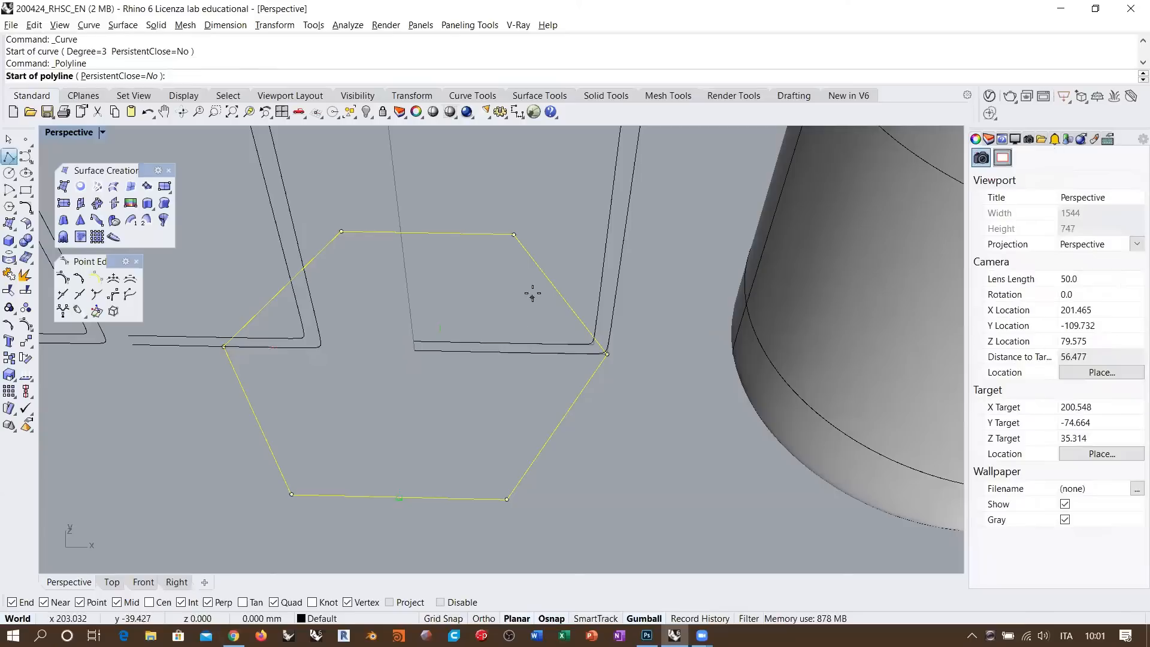
pyautogui.click(163, 603)
pyautogui.click(607, 355)
pyautogui.click(689, 357)
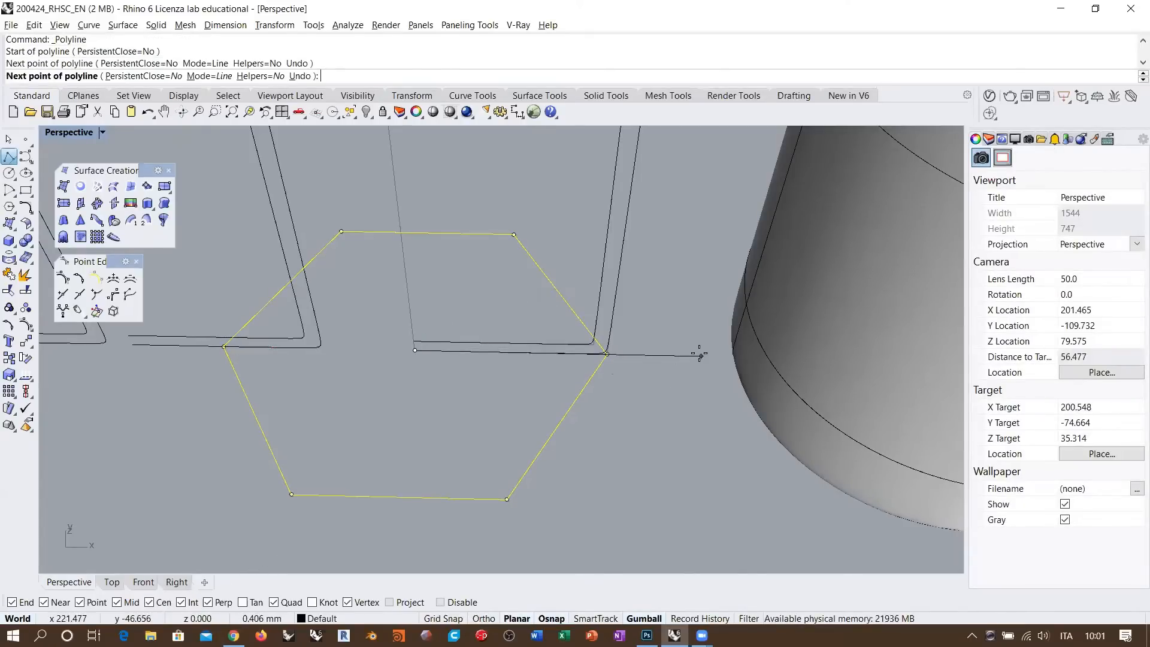
pyautogui.press('Return')
# - Finish the straight line beyond the hexagon's corner and polar-array it around the hexagon's centre with 24 items over 360 degrees
pyautogui.click(667, 357)
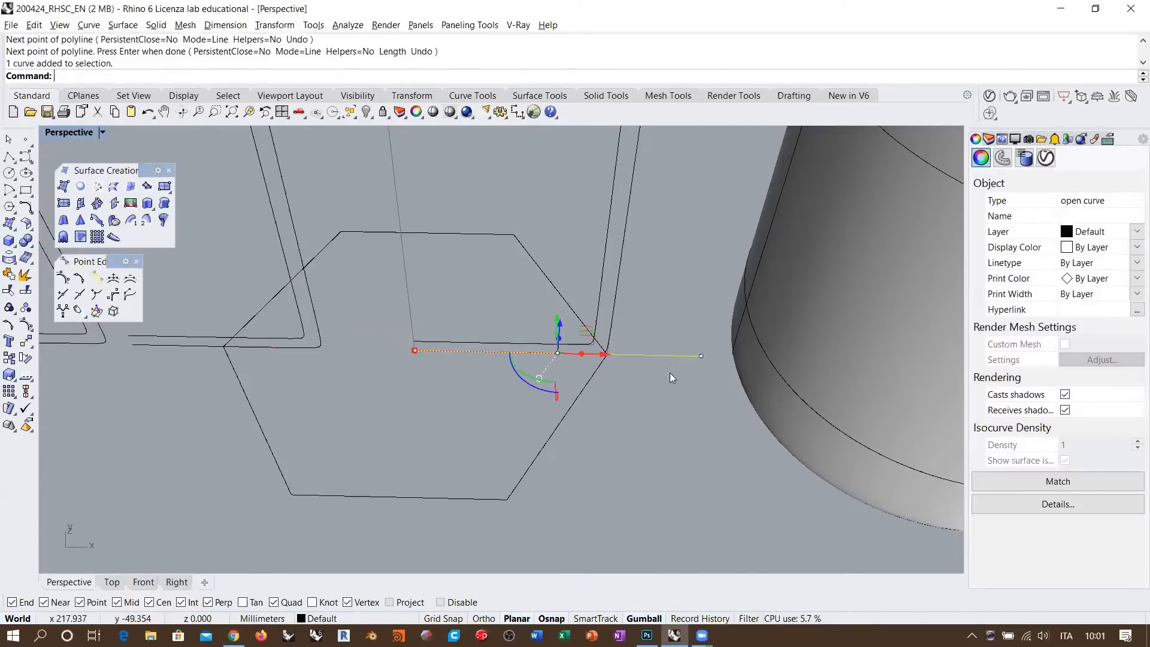
pyautogui.write('Array')
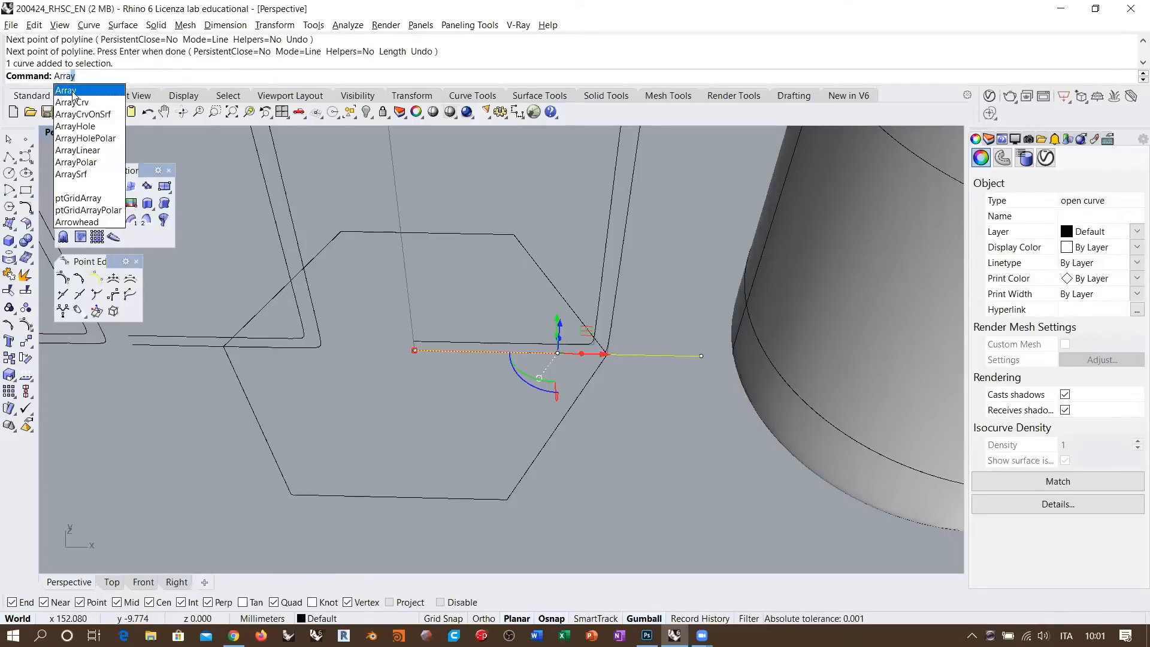
pyautogui.press('Down')
pyautogui.press('Down')
pyautogui.press('Down')
pyautogui.press('Down')
pyautogui.press('Down')
pyautogui.press('Return')
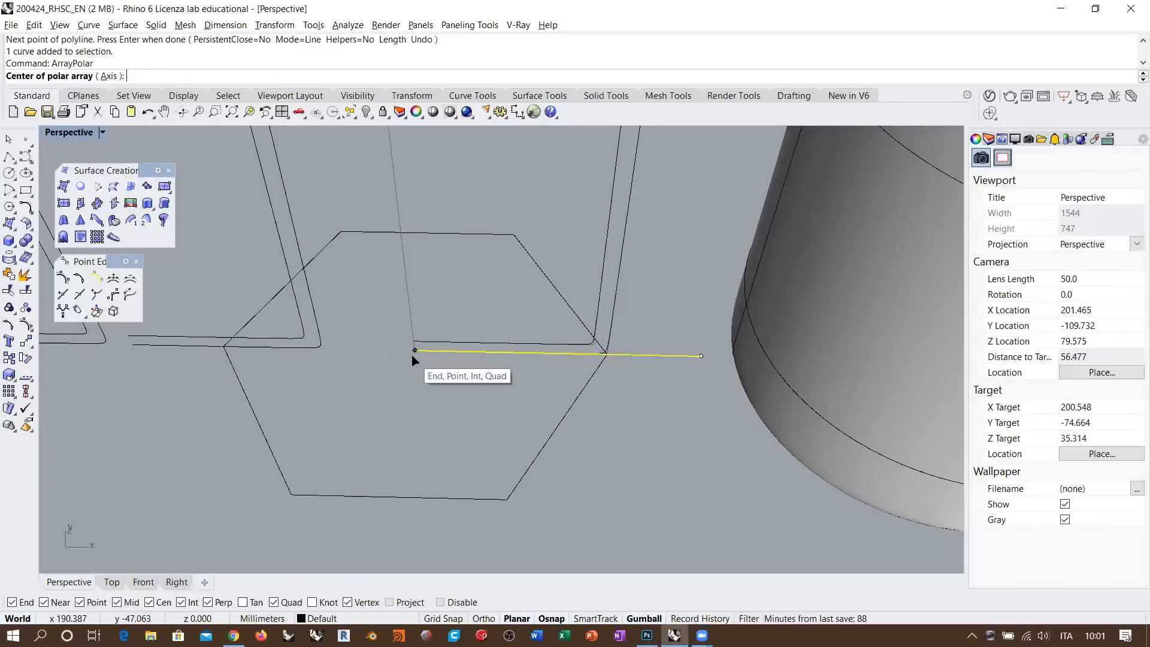
pyautogui.click(410, 358)
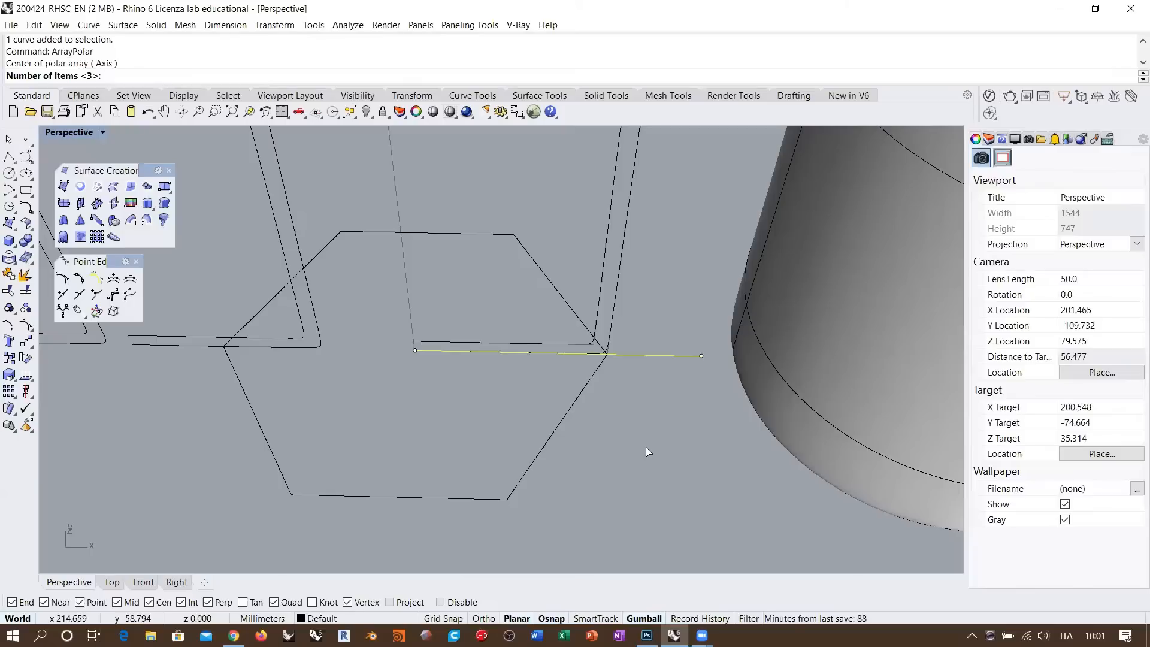
pyautogui.write('24')
pyautogui.press('Return')
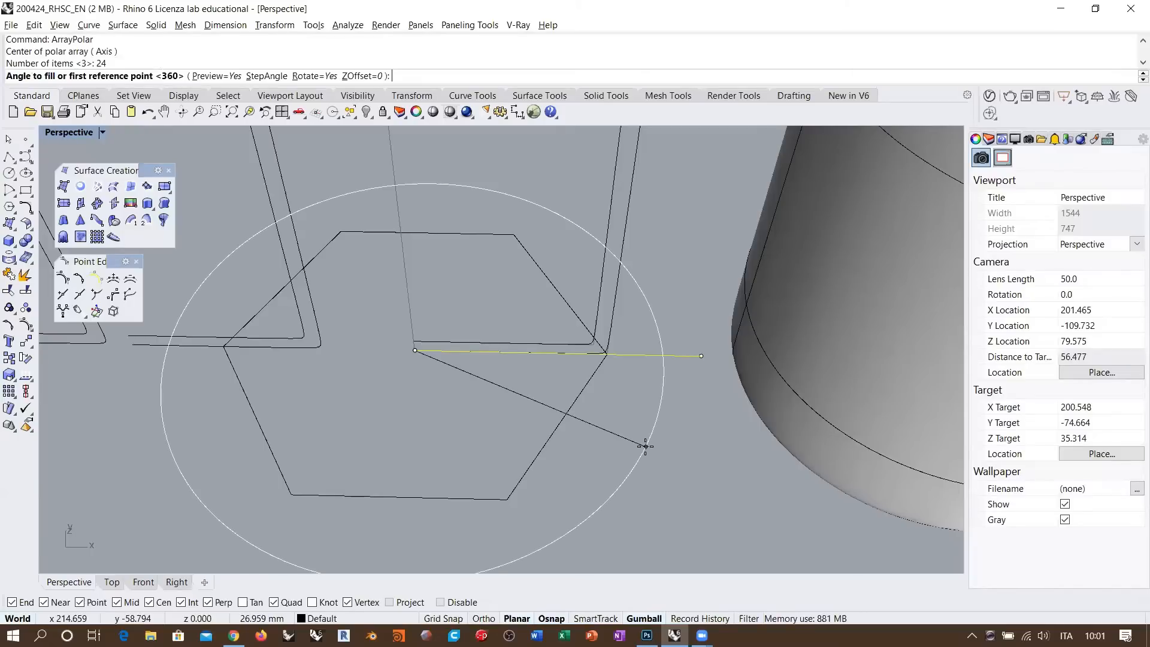
pyautogui.press('Return')
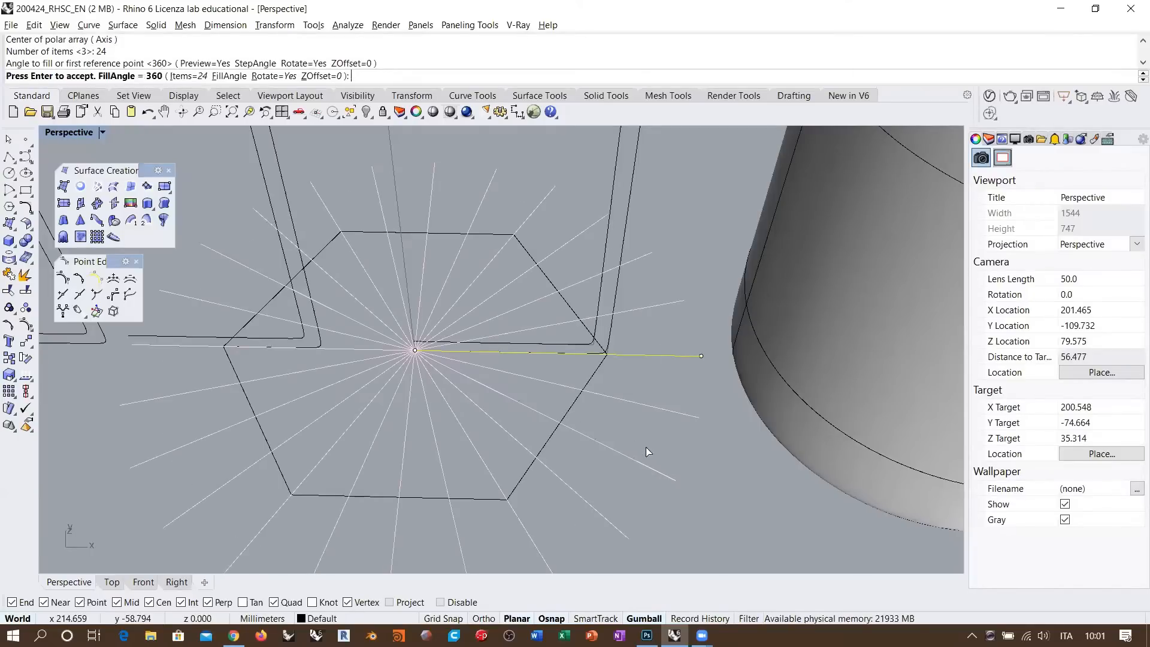
pyautogui.press('Return')
pyautogui.click(686, 261)
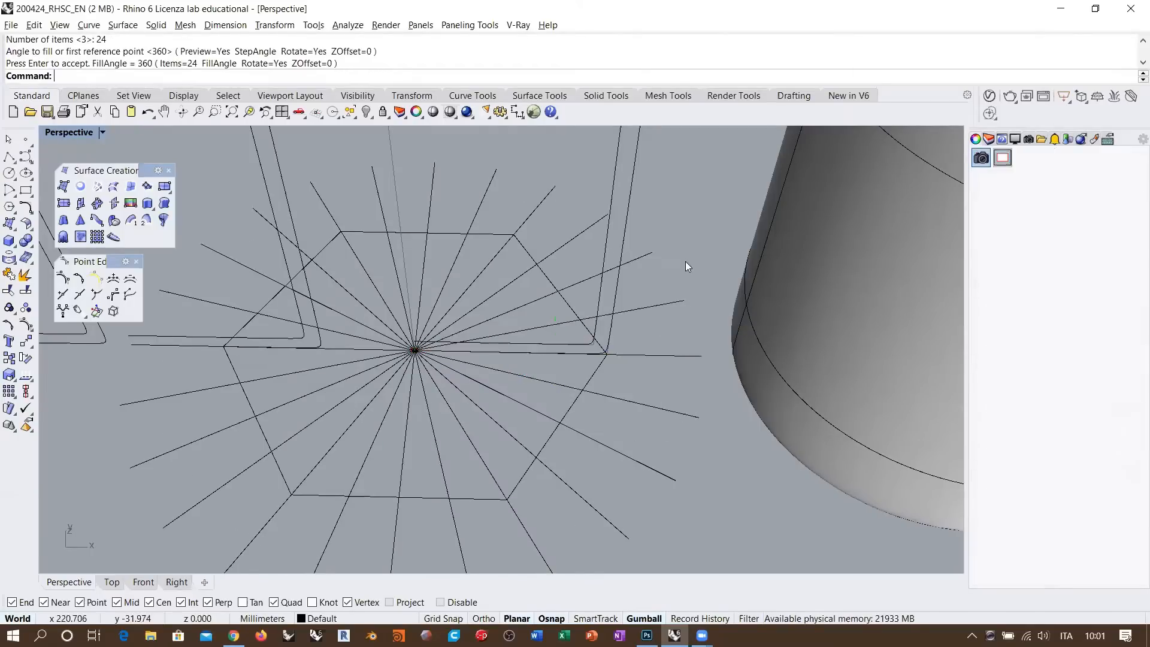
# - With Center snap disabled, draw a closed degree-3 control-point curve using every intersection of the radial lines with the hexagon, starting at the profile's corner
pyautogui.moveTo(558, 337); pyautogui.dragTo(570, 344, button='right')
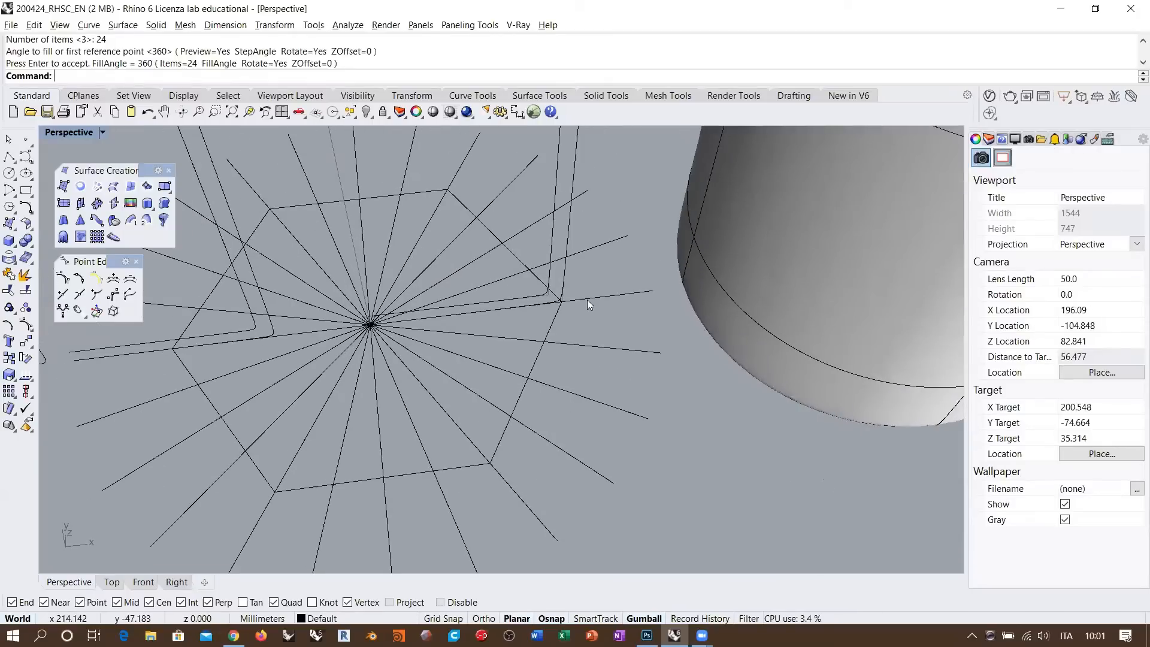
pyautogui.moveTo(587, 297); pyautogui.dragTo(561, 305, button='right')
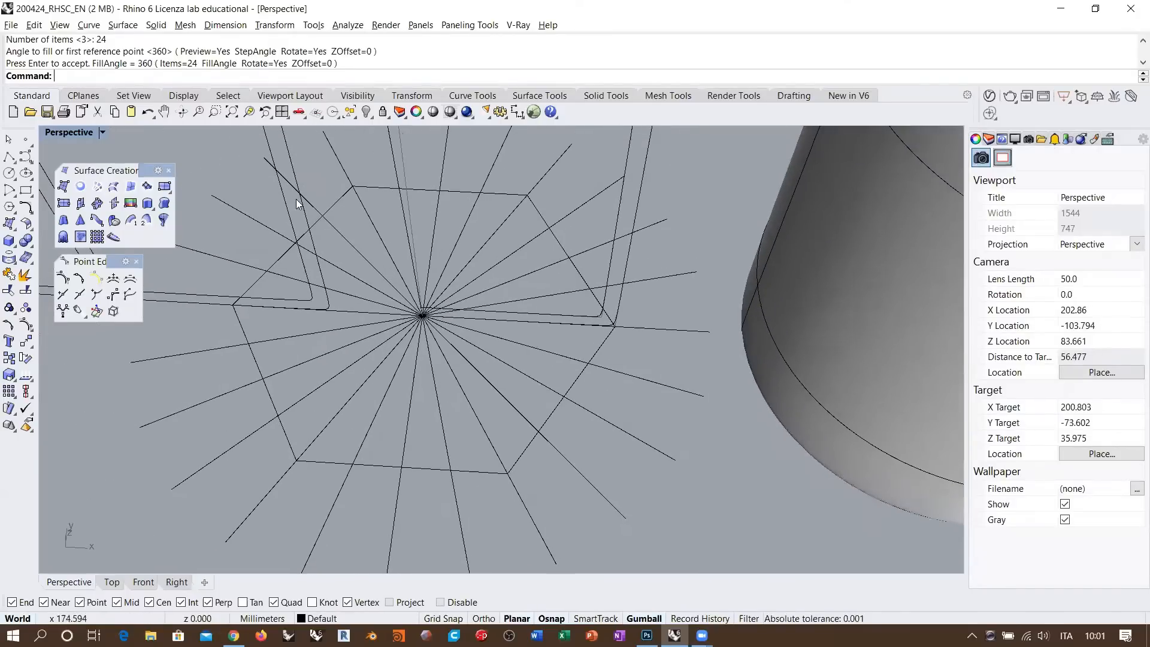
pyautogui.click(25, 156)
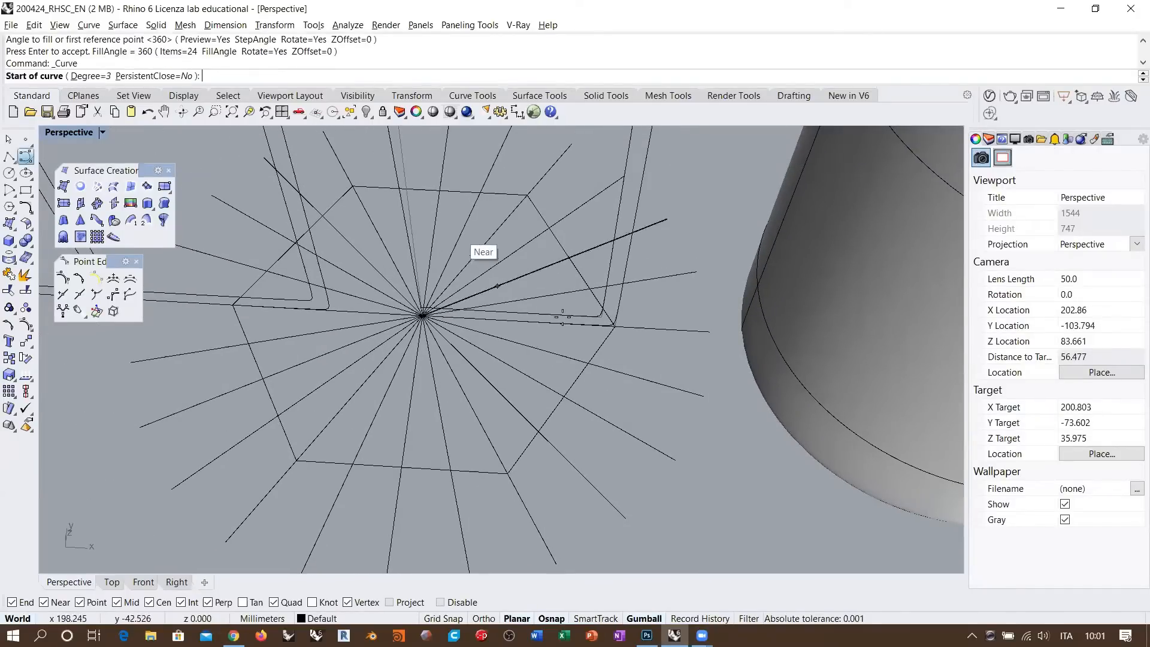
pyautogui.click(616, 326)
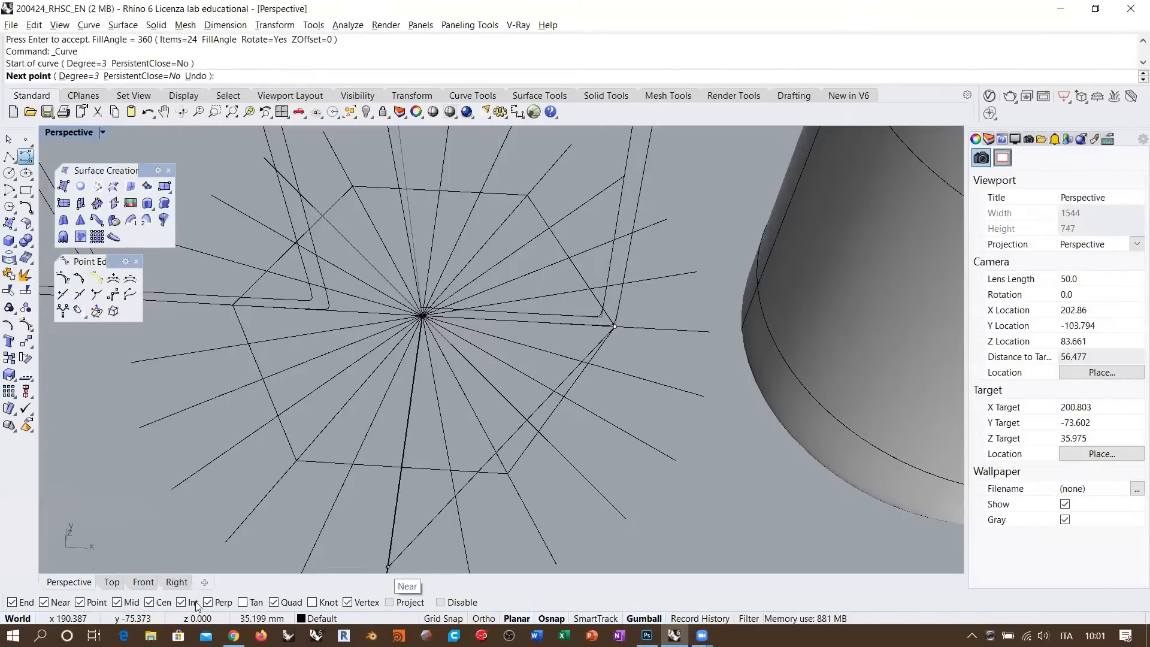
pyautogui.click(150, 602)
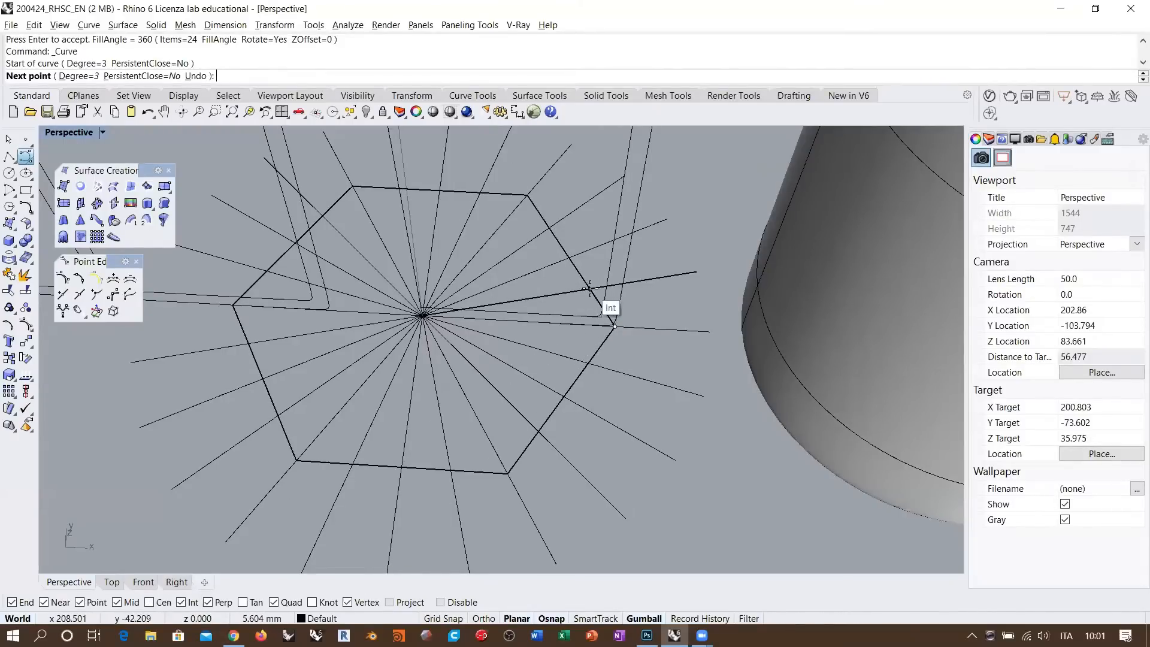
pyautogui.click(605, 308)
pyautogui.click(569, 258)
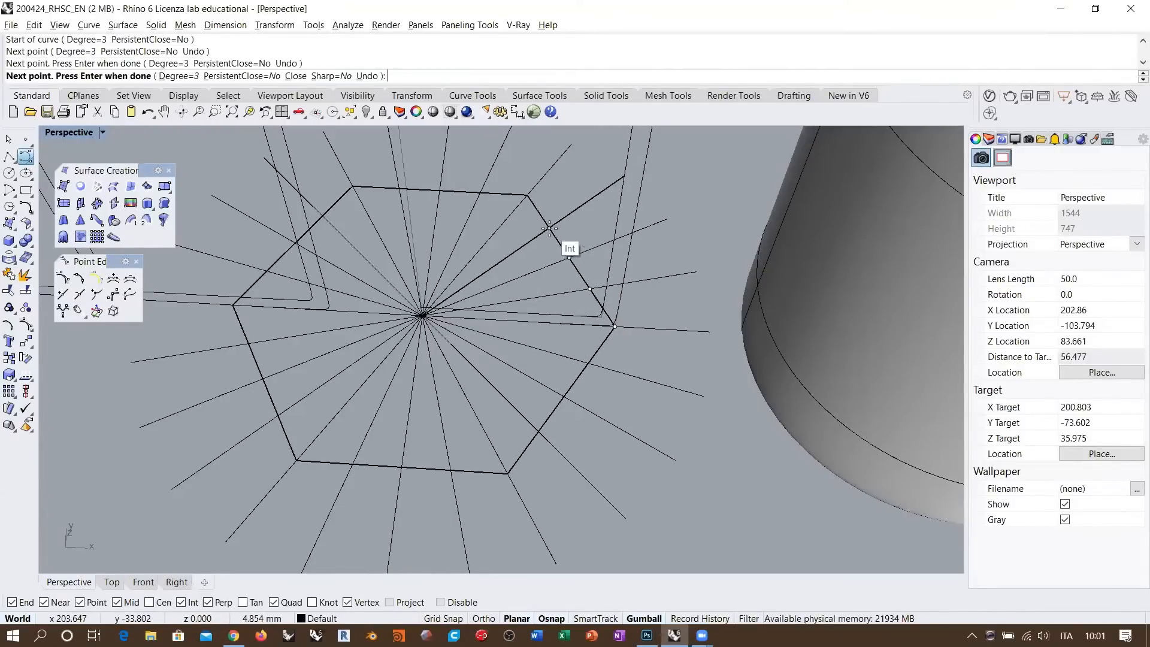
pyautogui.click(549, 228)
pyautogui.click(527, 195)
pyautogui.click(481, 192)
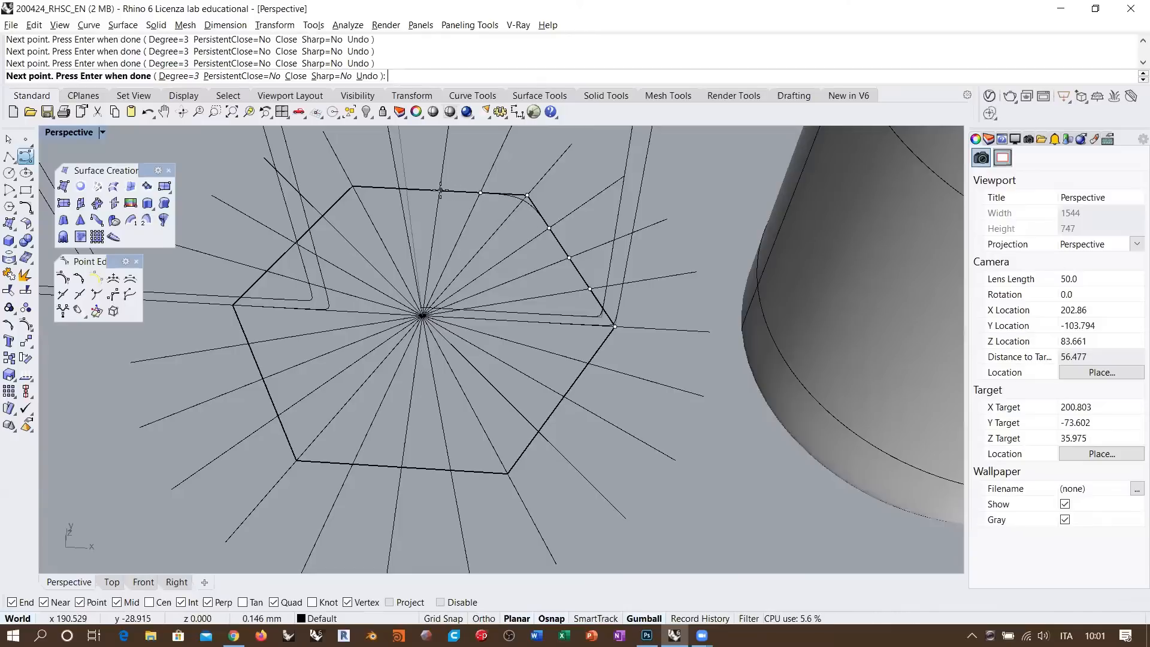
pyautogui.click(440, 190)
pyautogui.click(399, 189)
pyautogui.click(352, 186)
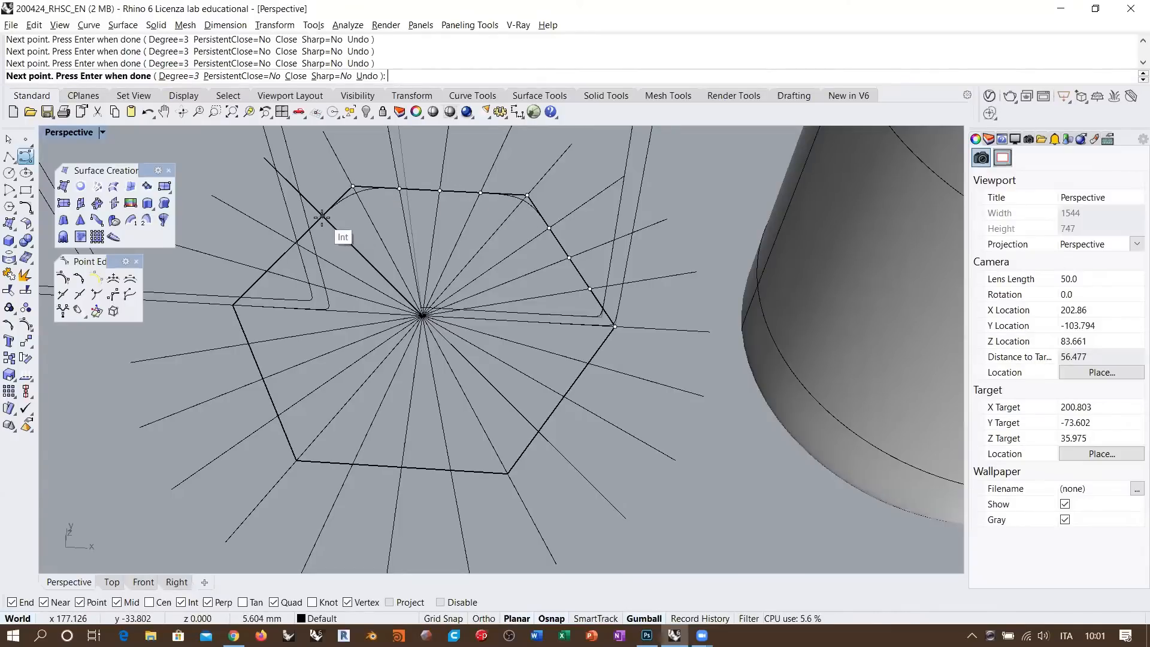
pyautogui.click(322, 216)
pyautogui.click(294, 243)
pyautogui.click(267, 271)
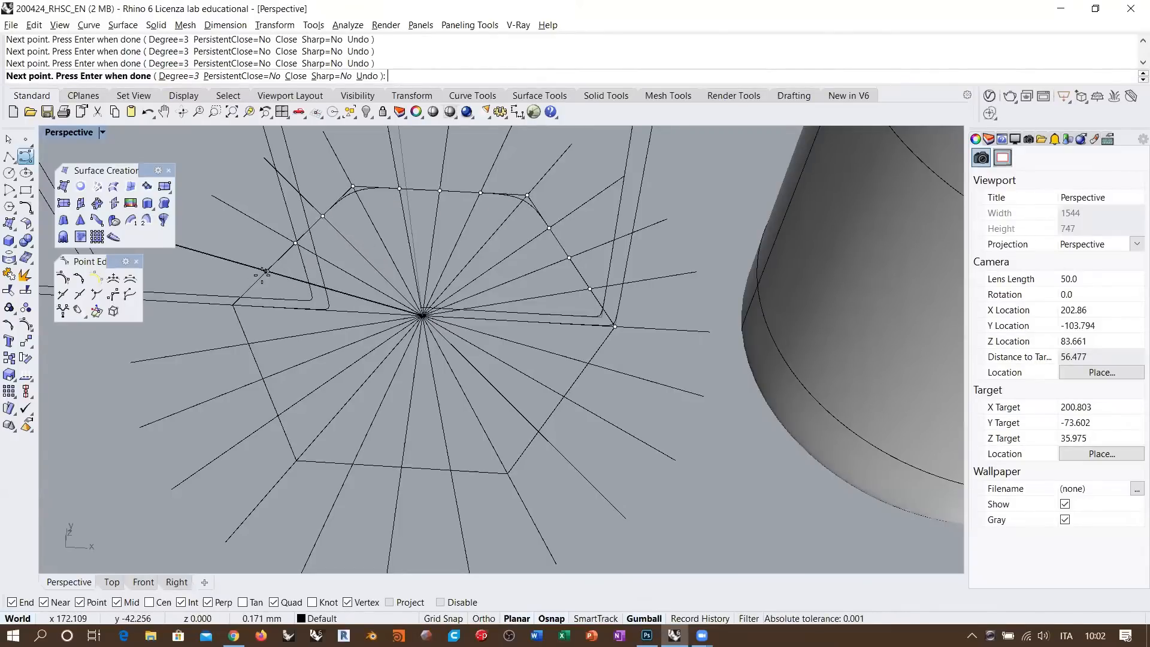
pyautogui.click(233, 305)
pyautogui.click(249, 343)
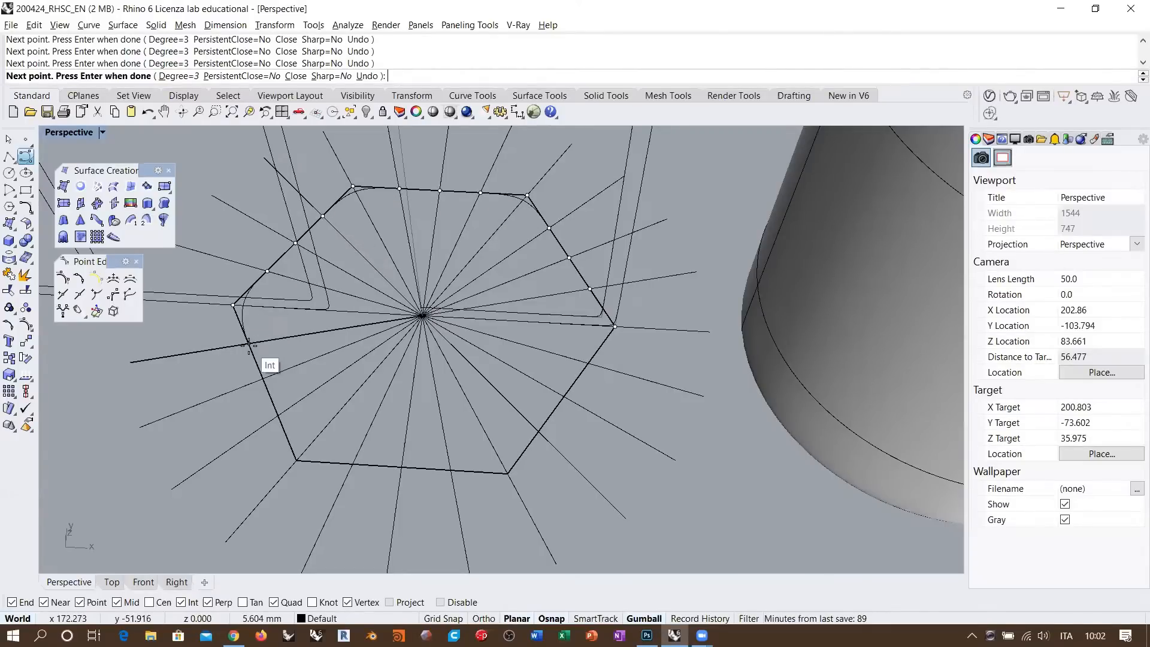
pyautogui.click(263, 378)
pyautogui.click(278, 415)
pyautogui.click(297, 460)
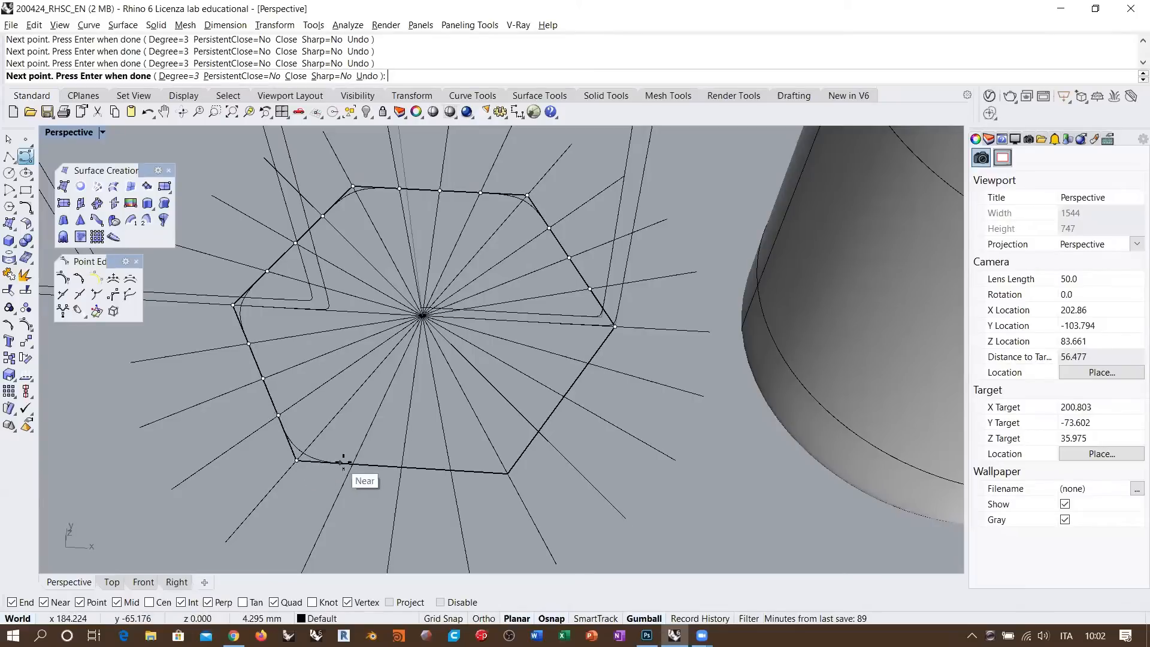
pyautogui.click(353, 464)
pyautogui.click(402, 466)
pyautogui.click(451, 470)
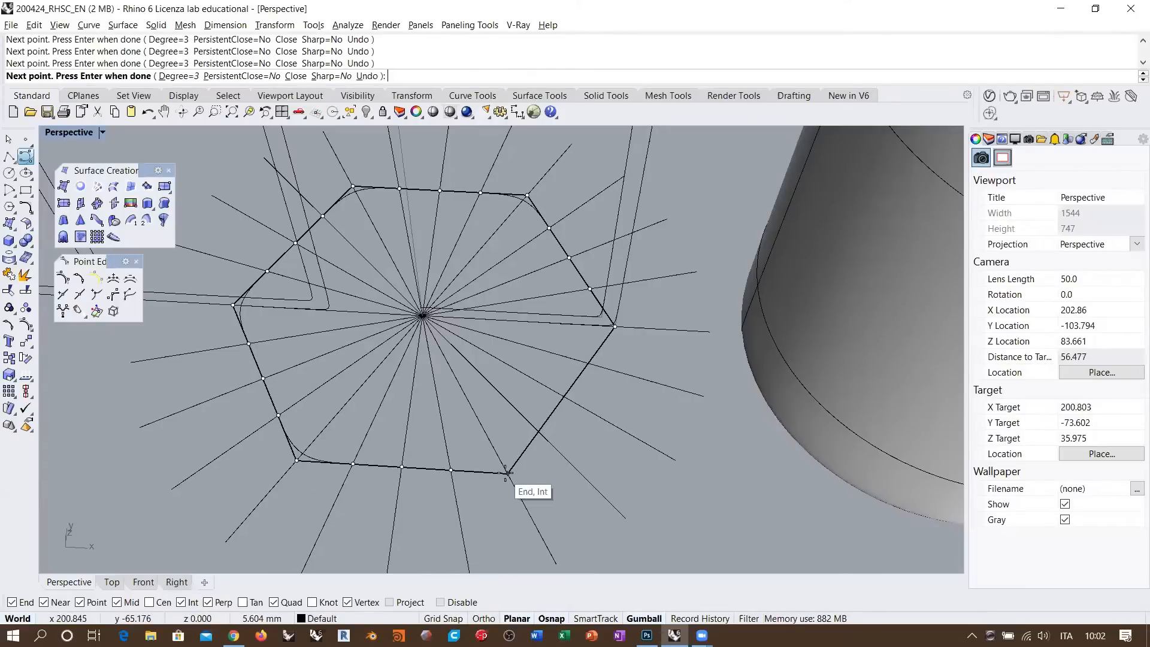
pyautogui.click(507, 474)
pyautogui.click(538, 431)
pyautogui.click(564, 396)
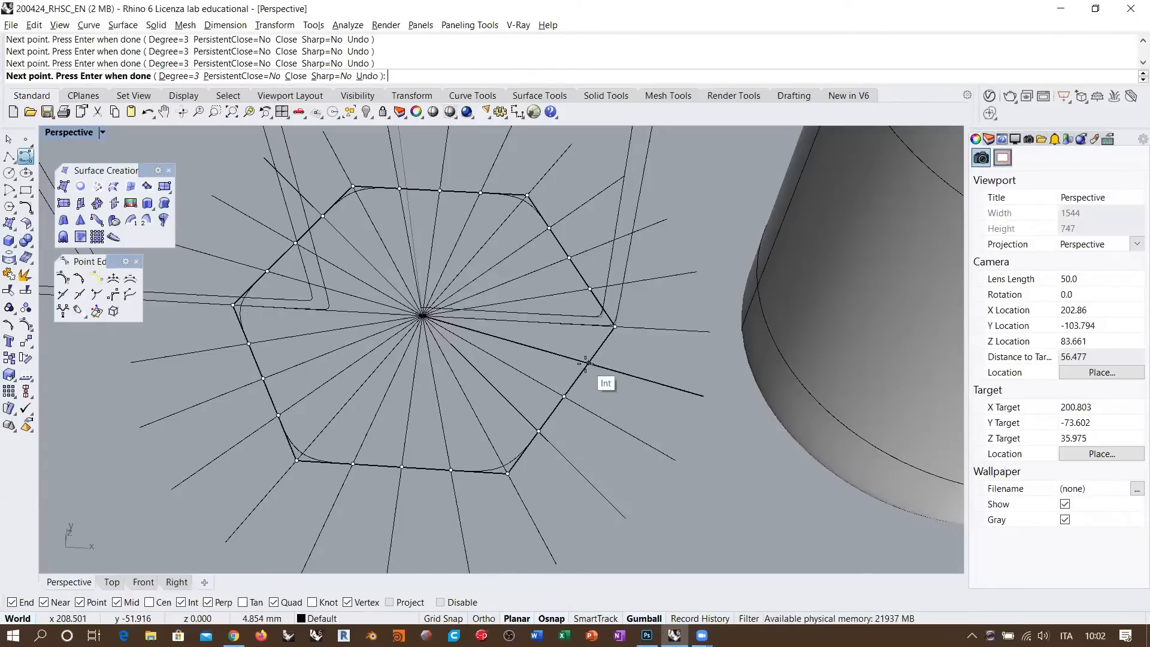
pyautogui.click(588, 363)
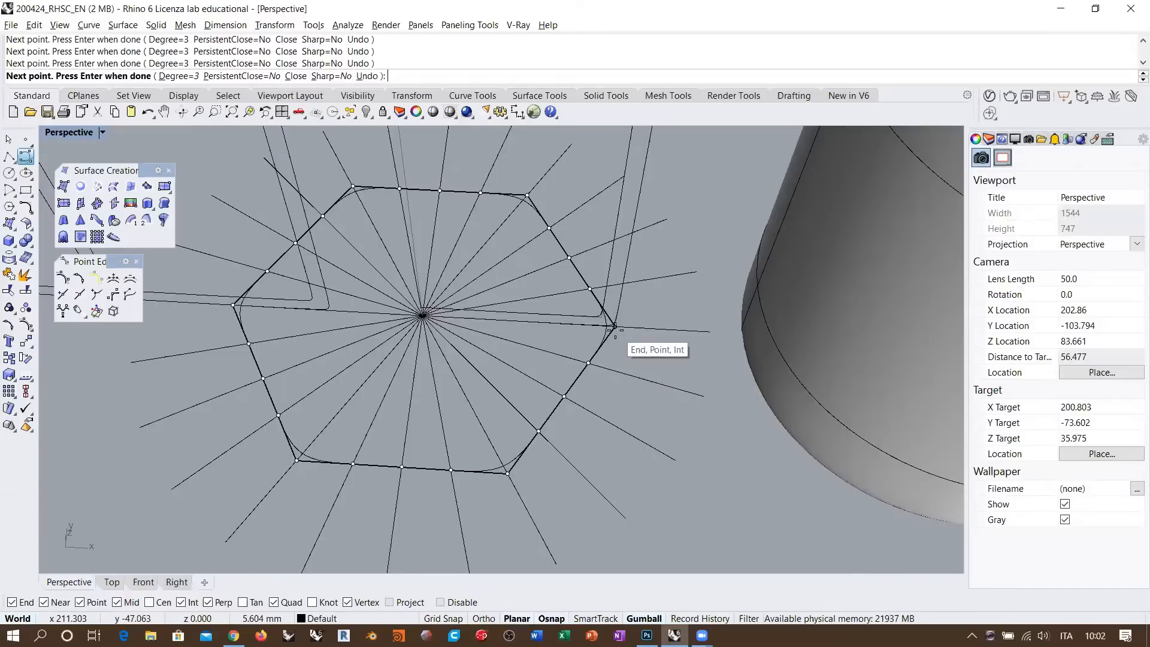
pyautogui.click(614, 326)
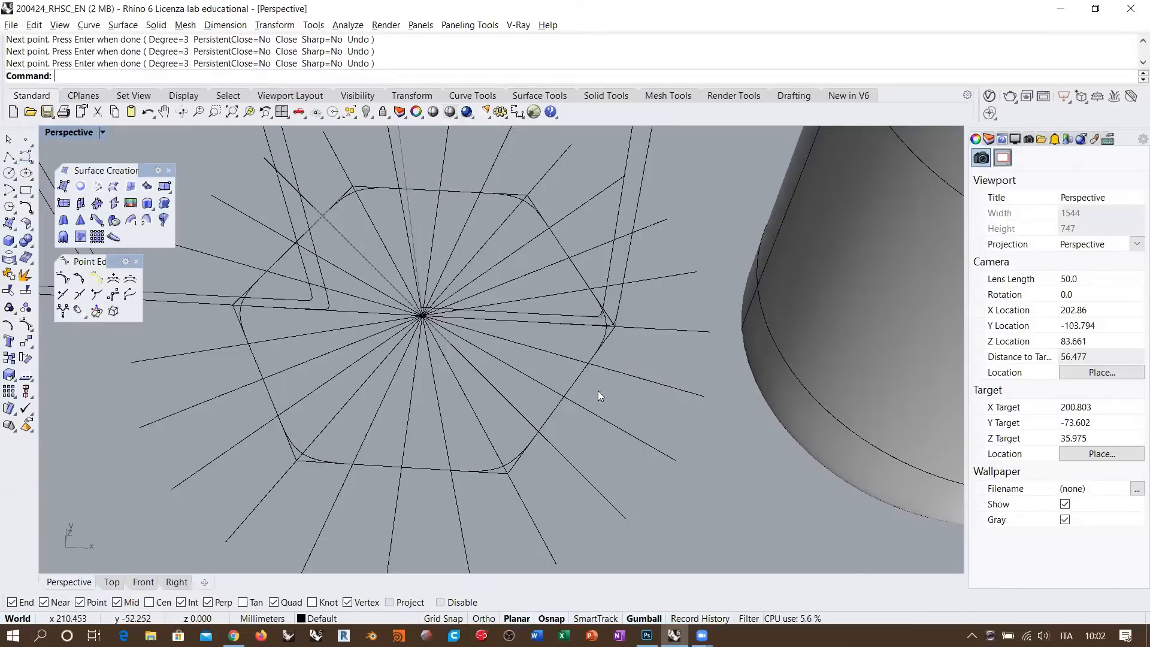
# - Rail-revolve the cup profile along the new rounded hexagonal curve around the vertical axis line
pyautogui.click(513, 202)
pyautogui.moveTo(551, 321); pyautogui.dragTo(544, 397, button='right')
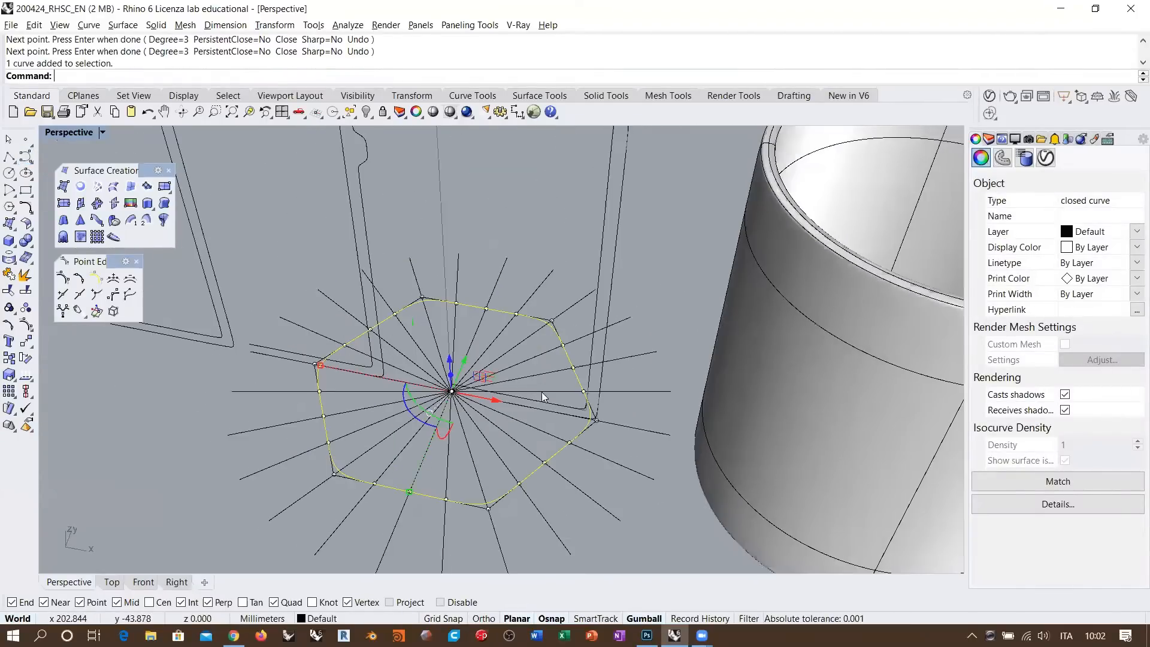
pyautogui.click(497, 219)
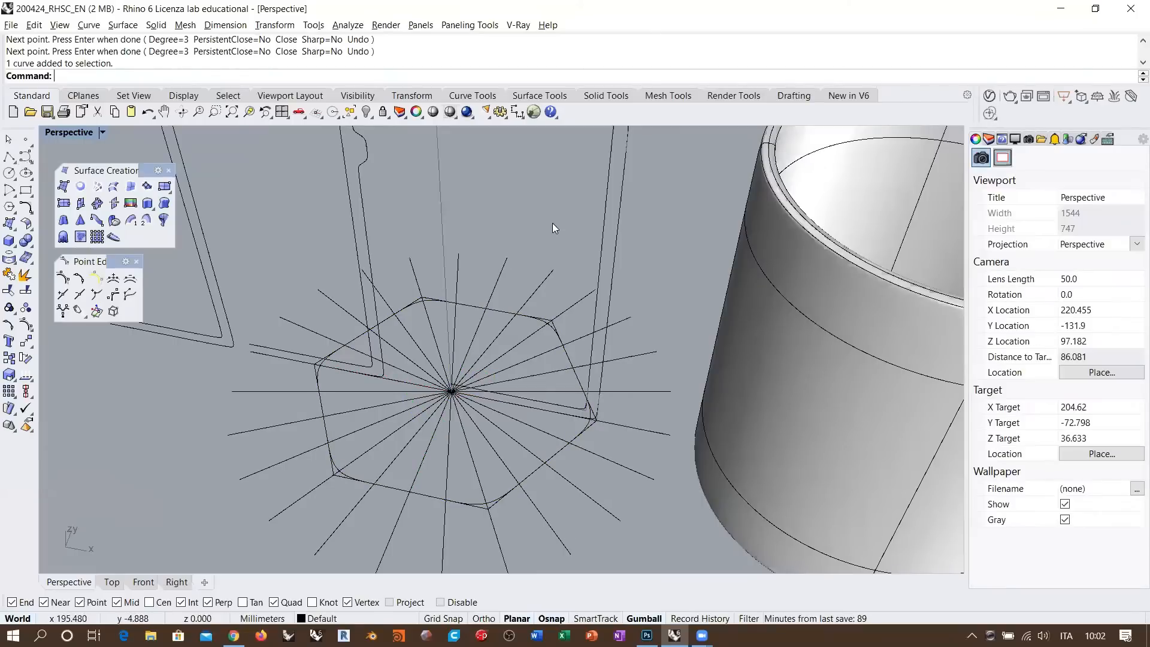
pyautogui.click(599, 270)
pyautogui.keyDown('shift'); pyautogui.click(505, 507); pyautogui.keyUp('shift')
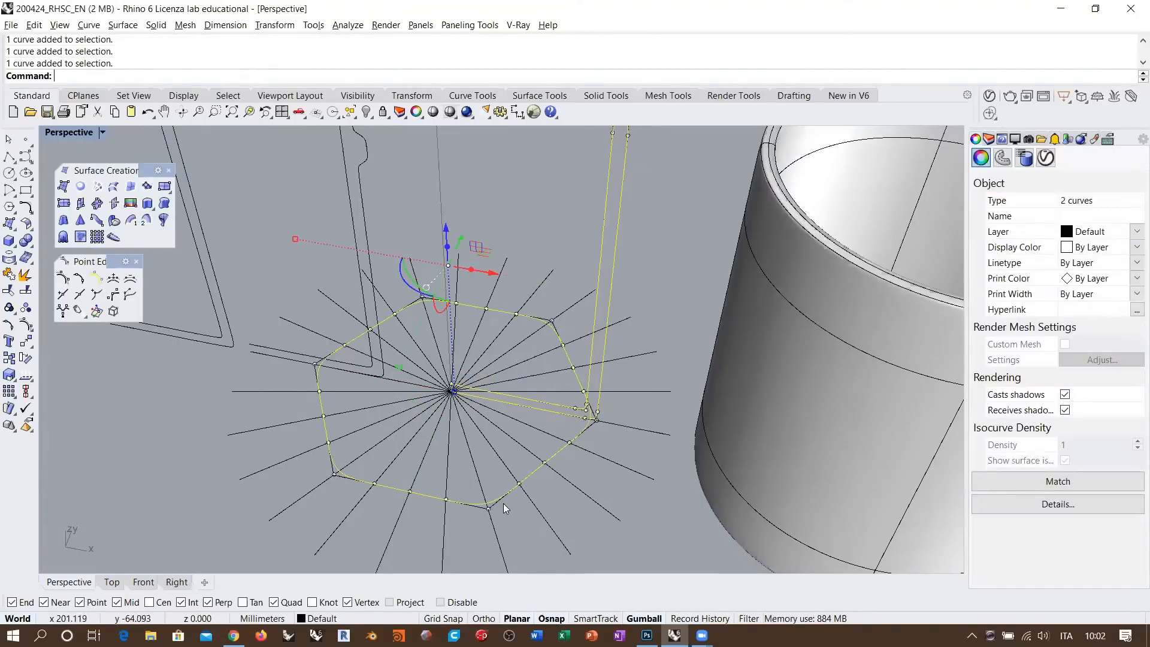
pyautogui.click(538, 209)
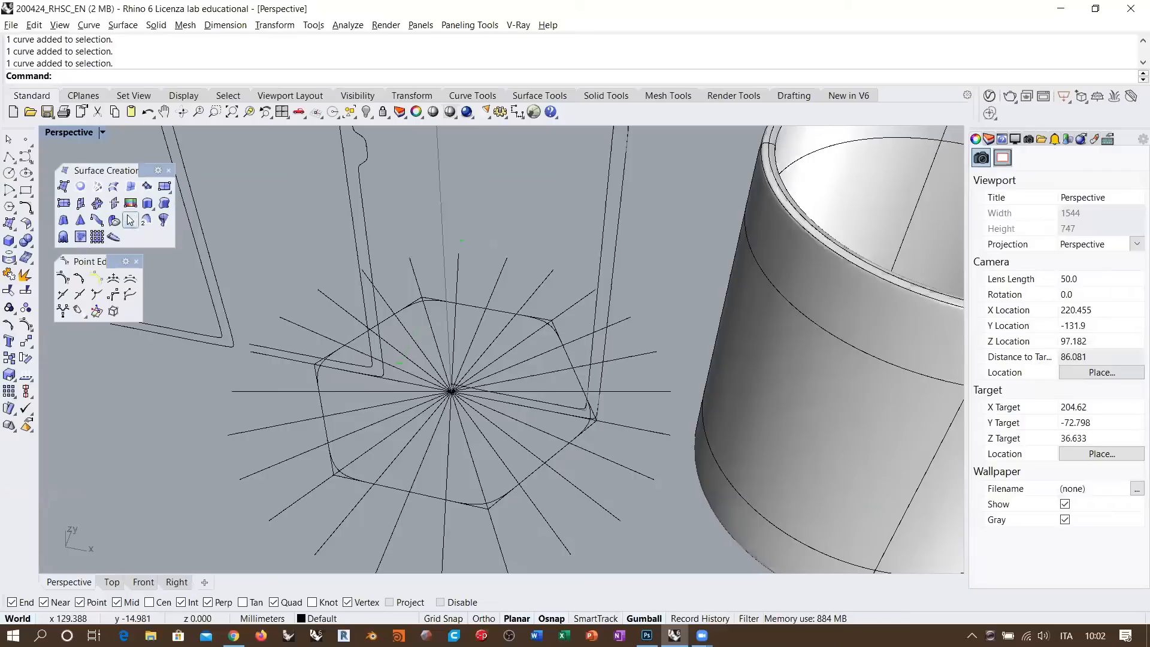
pyautogui.click(163, 221)
pyautogui.click(589, 322)
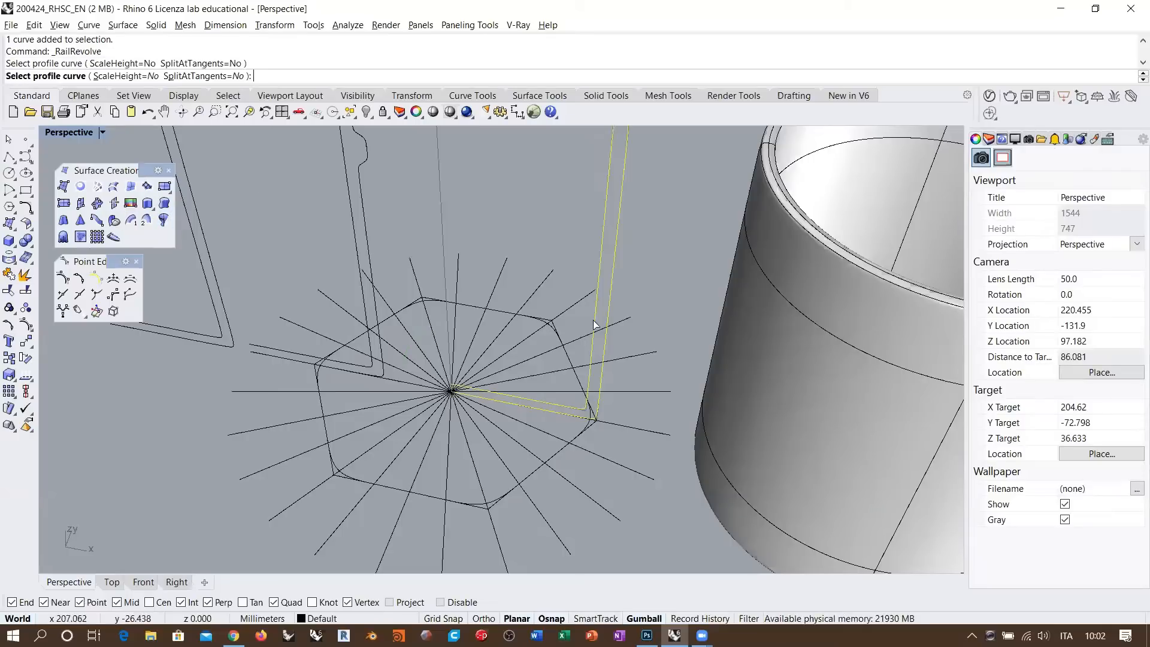
pyautogui.click(543, 321)
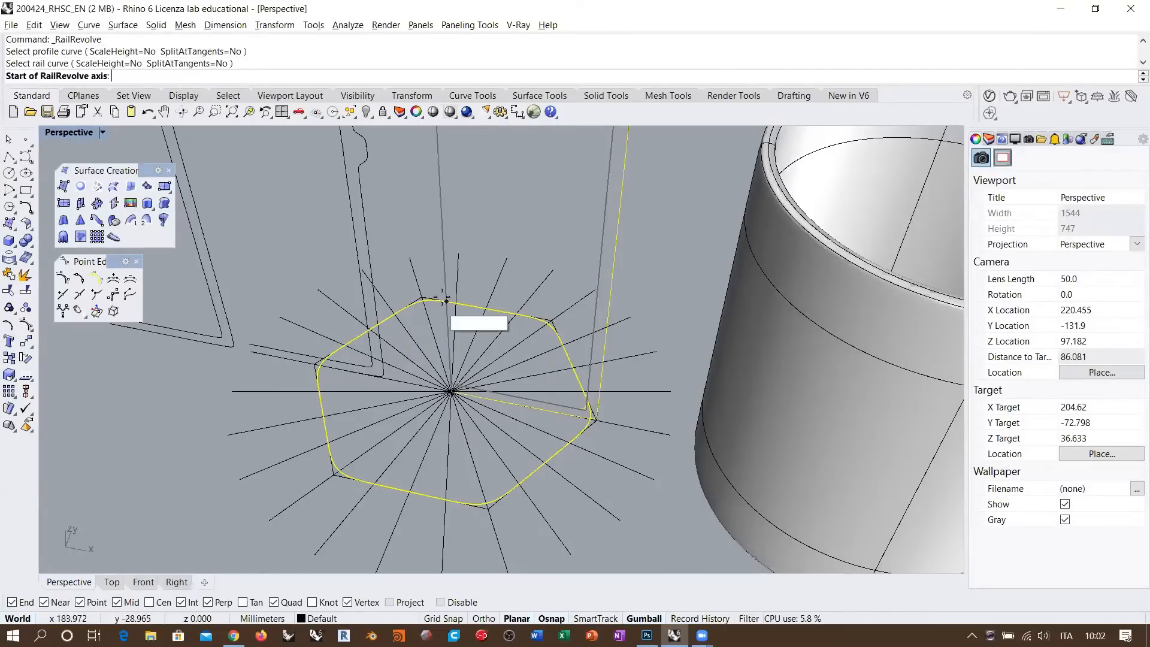
pyautogui.click(444, 260)
pyautogui.click(431, 162)
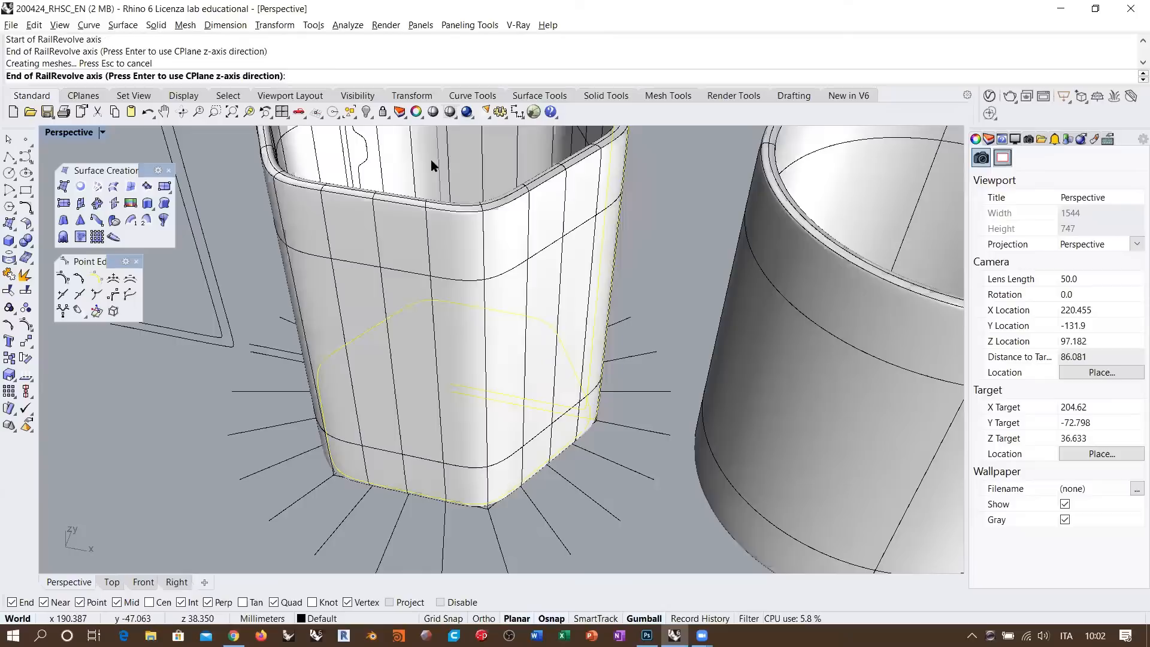
# - Examine the rounded hexagonal cup's shape and object type, and compare it with the neighbouring cups
pyautogui.scroll(-5, 491, 370)
pyautogui.moveTo(491, 370); pyautogui.dragTo(511, 290, button='right')
pyautogui.click(511, 290)
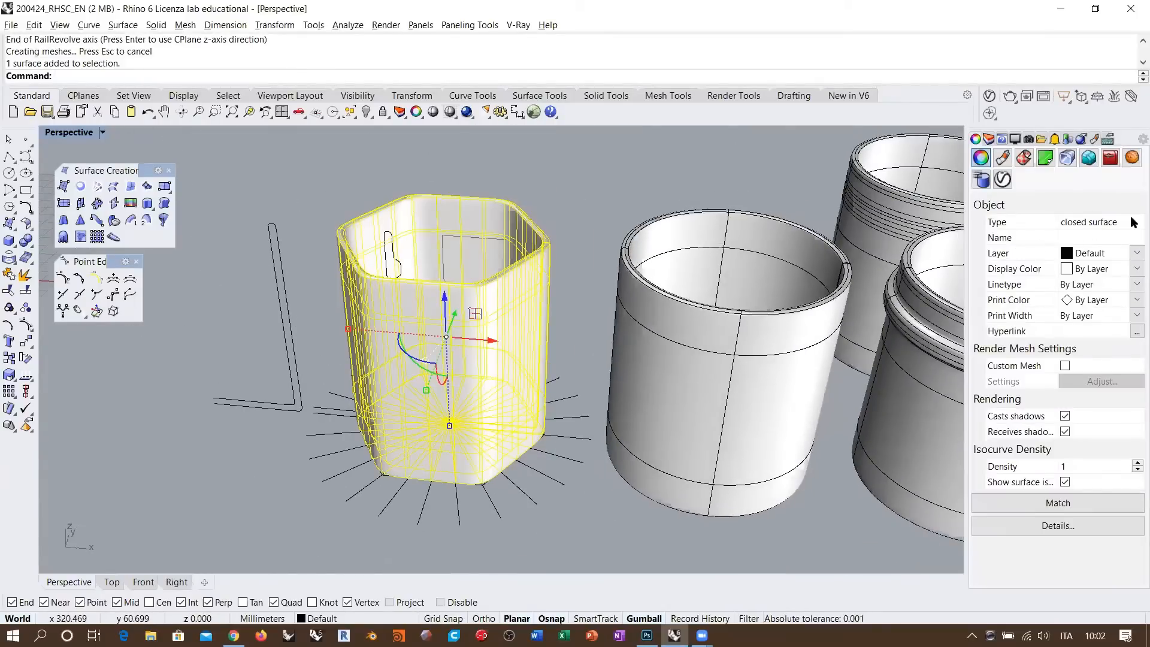
pyautogui.press('Escape')
pyautogui.moveTo(542, 219); pyautogui.dragTo(466, 353, button='right')
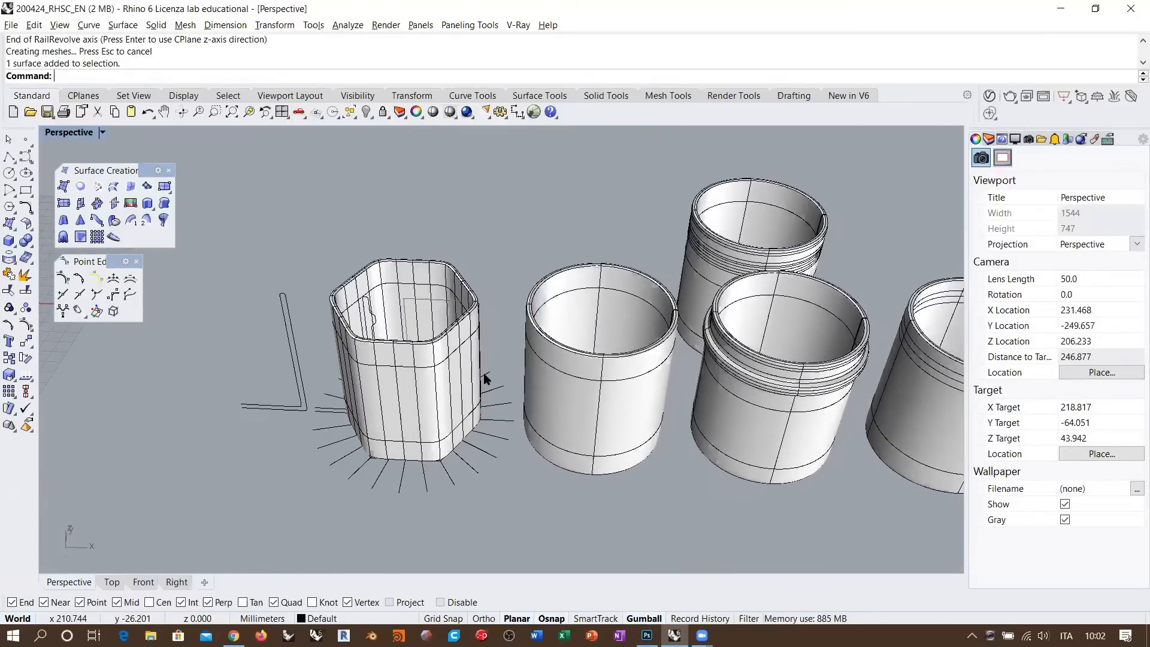
pyautogui.moveTo(476, 411); pyautogui.dragTo(466, 413, button='right')
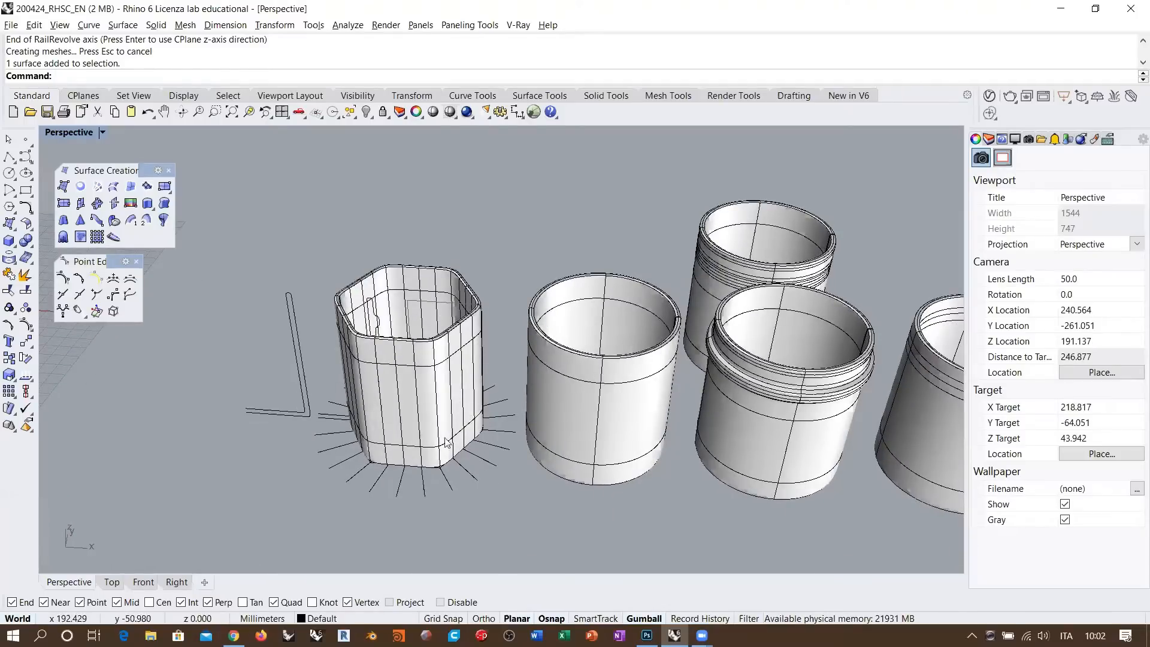
pyautogui.moveTo(445, 443); pyautogui.dragTo(488, 470, button='right')
pyautogui.keyDown('shift'); pyautogui.moveTo(486, 392); pyautogui.dragTo(384, 396, button='right'); pyautogui.keyUp('shift')
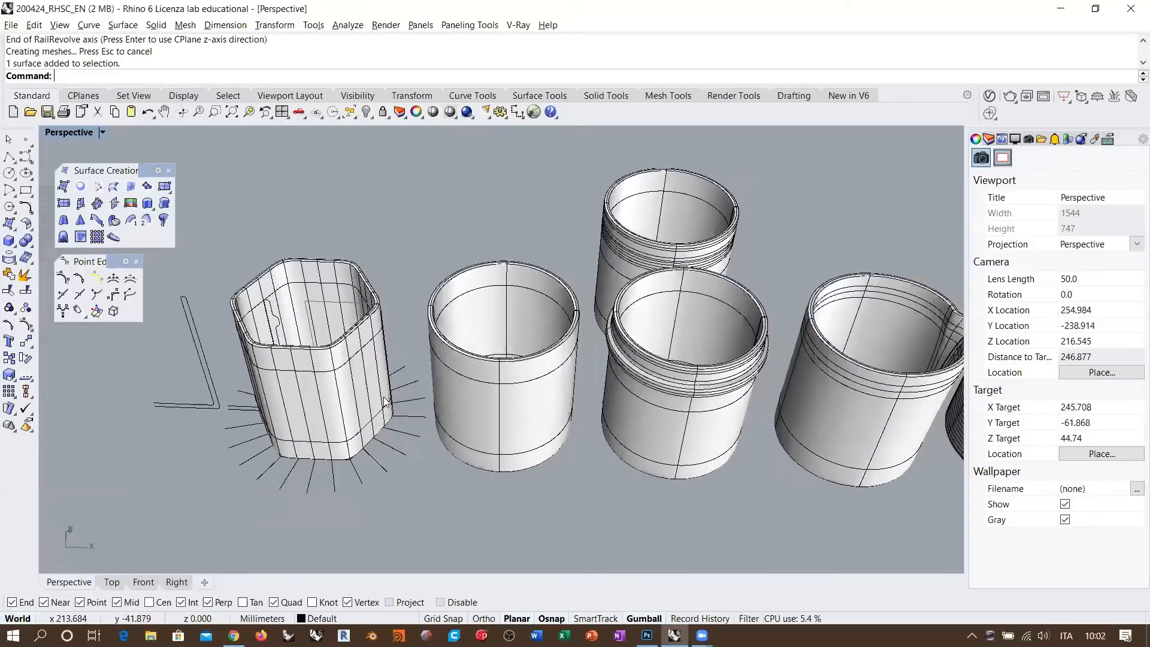
pyautogui.scroll(-4, 409, 332)
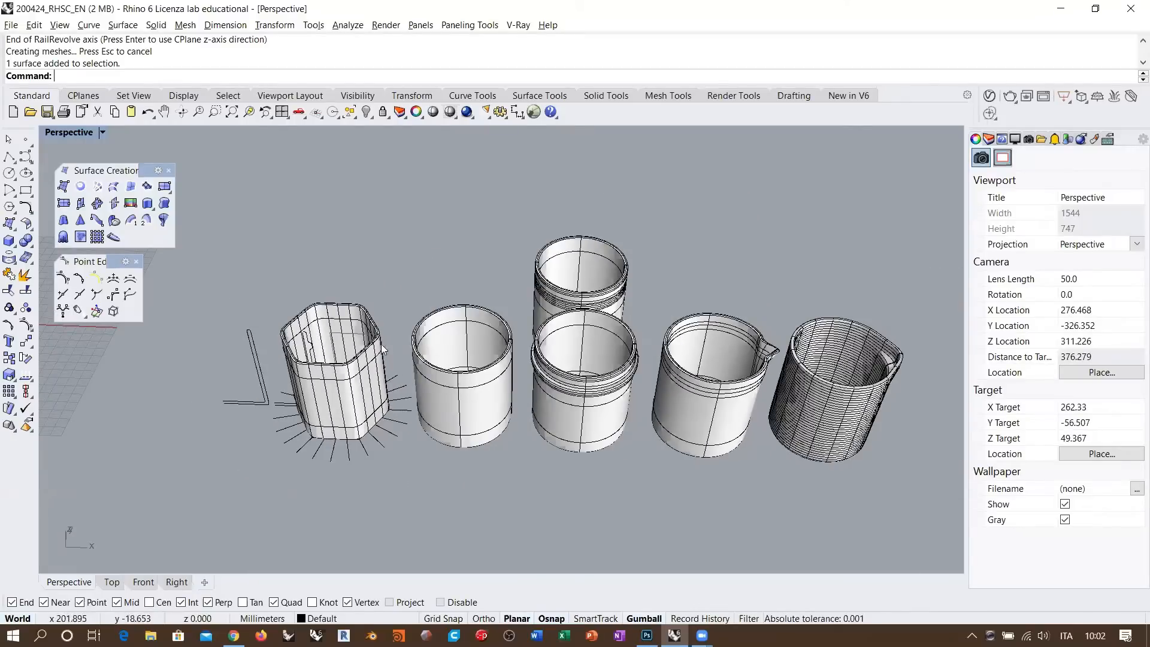
pyautogui.scroll(2, 348, 407)
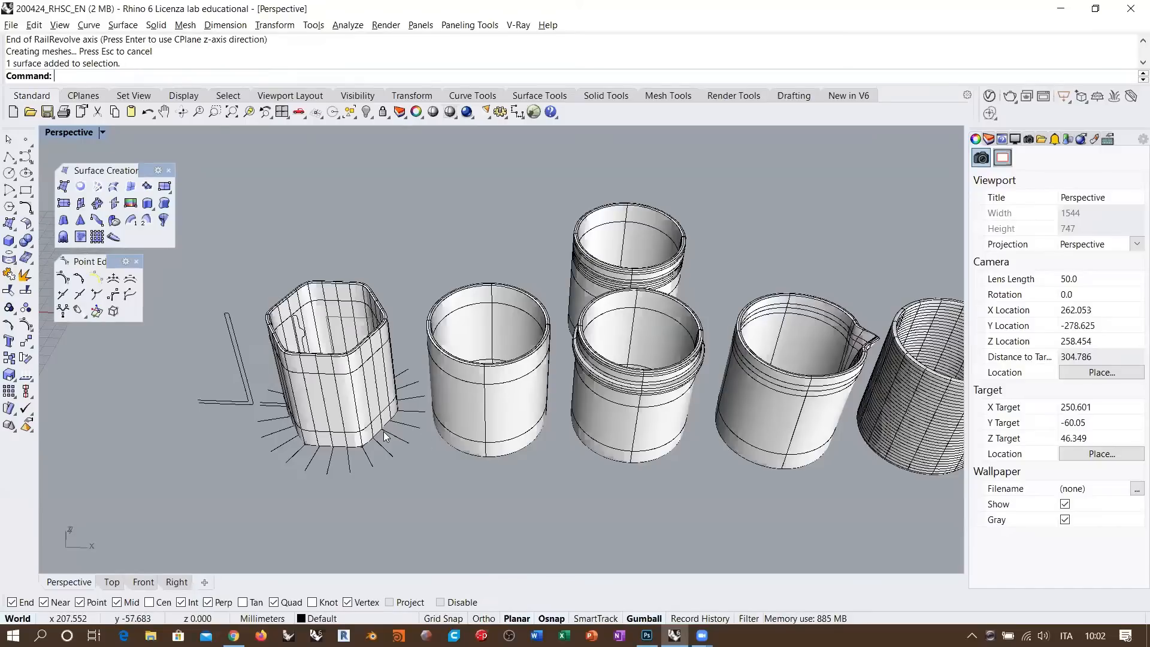
# - Move the rounded hexagonal cup off the radial guide lines to the far end of the cup row, beyond the ribbed cup
pyautogui.scroll(-4, 392, 362)
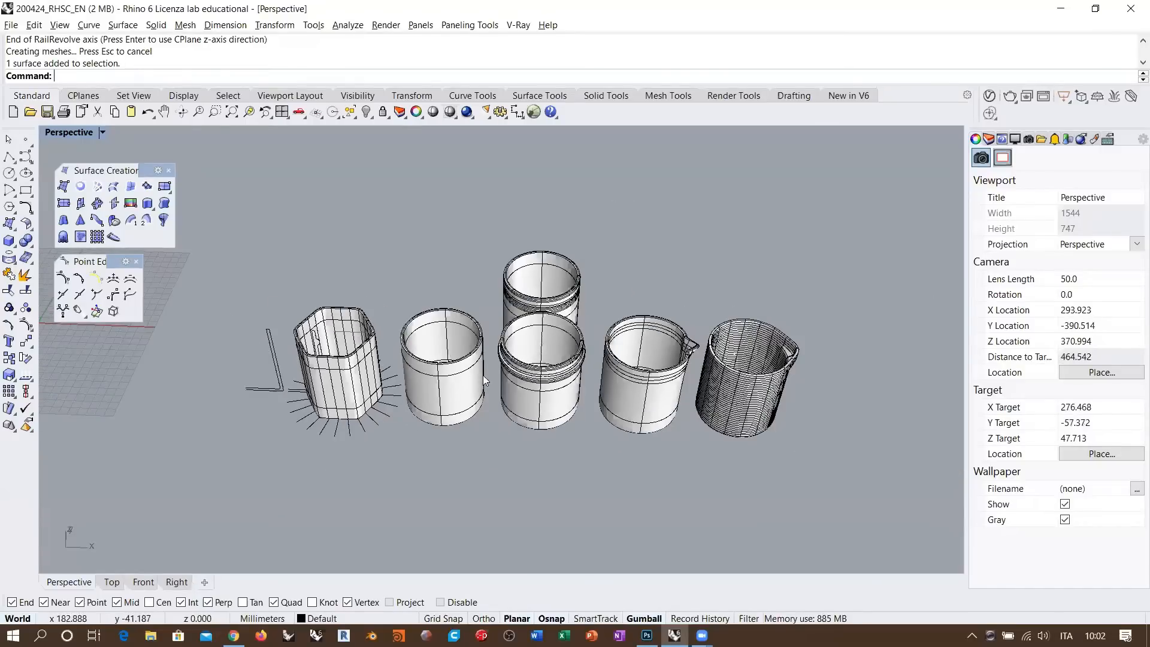
pyautogui.keyDown('shift'); pyautogui.moveTo(470, 397); pyautogui.dragTo(506, 388, button='right'); pyautogui.keyUp('shift')
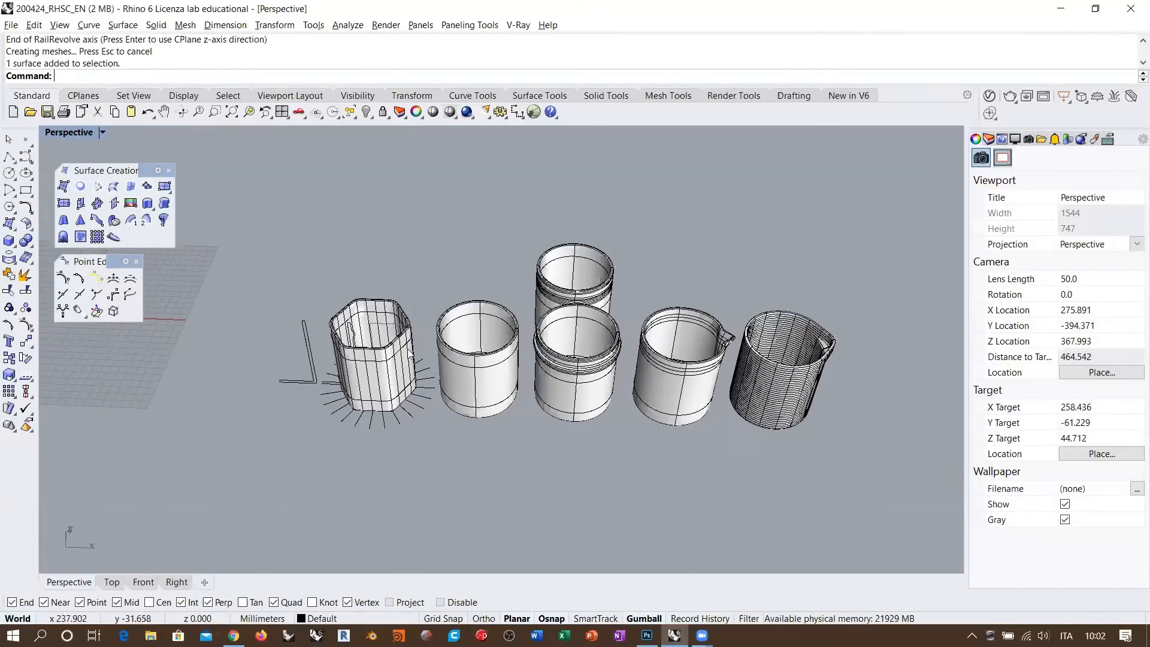
pyautogui.click(374, 311)
pyautogui.scroll(-6, 294, 370)
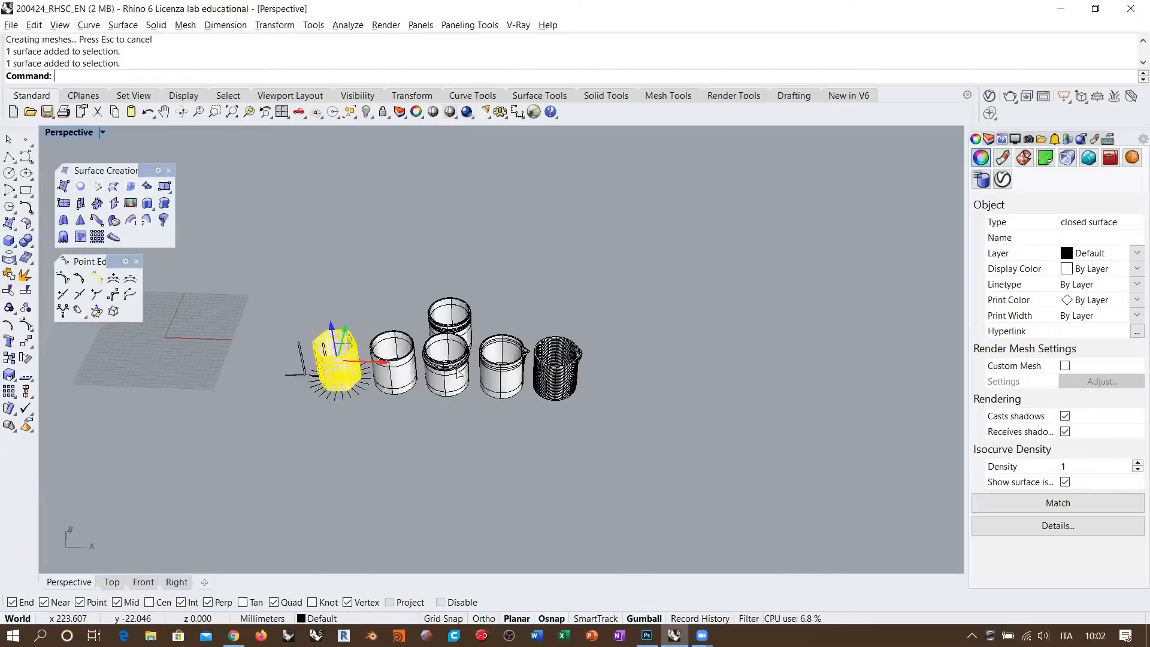
pyautogui.moveTo(372, 359); pyautogui.dragTo(649, 389)
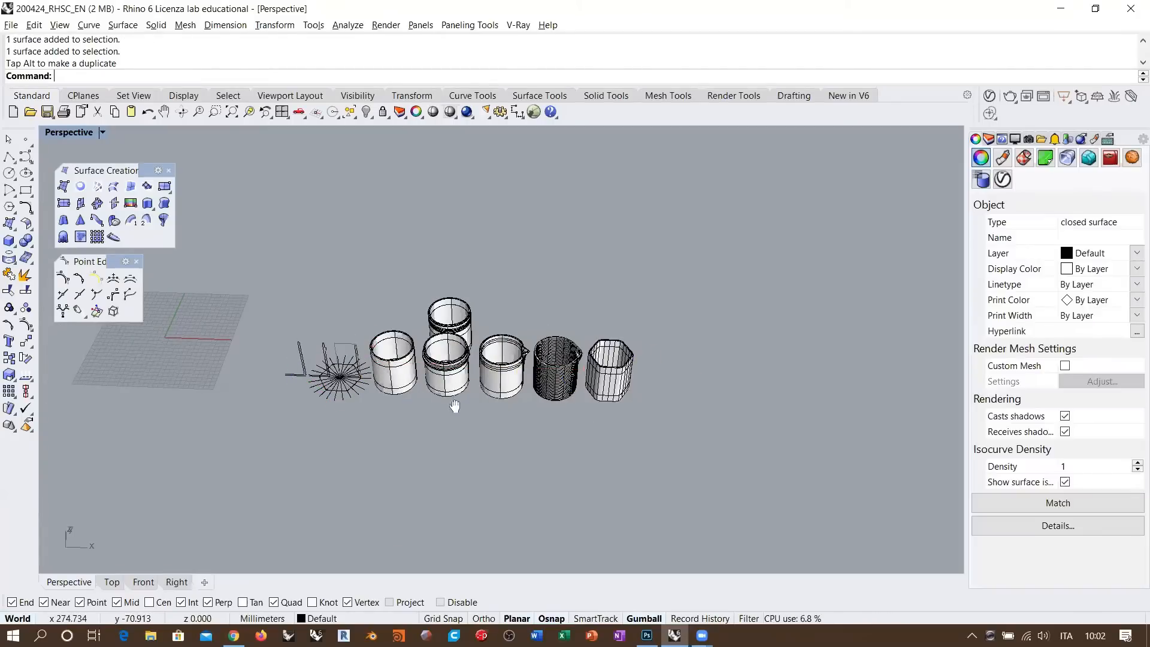
pyautogui.press('Escape')
pyautogui.scroll(4, 537, 383)
pyautogui.moveTo(551, 395); pyautogui.dragTo(504, 318, button='right')
pyautogui.scroll(3, 504, 321)
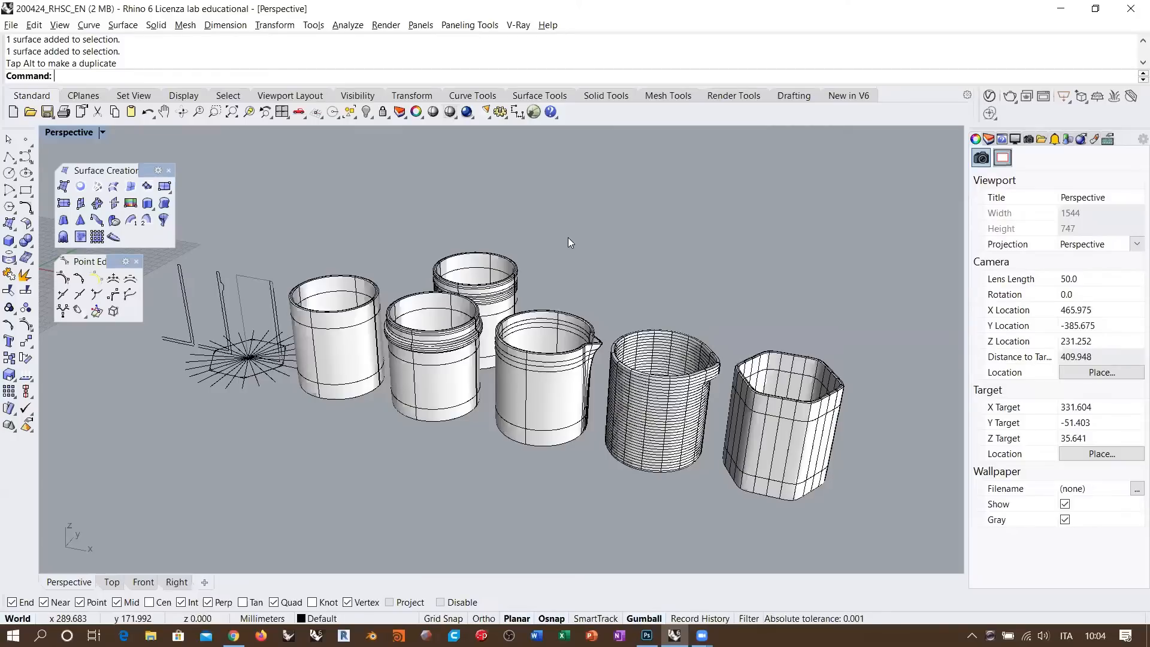
# - Draw an open degree-2 control-point curve with nine points, waving across the empty area in front of the cups
pyautogui.moveTo(567, 238); pyautogui.dragTo(455, 339, button='right')
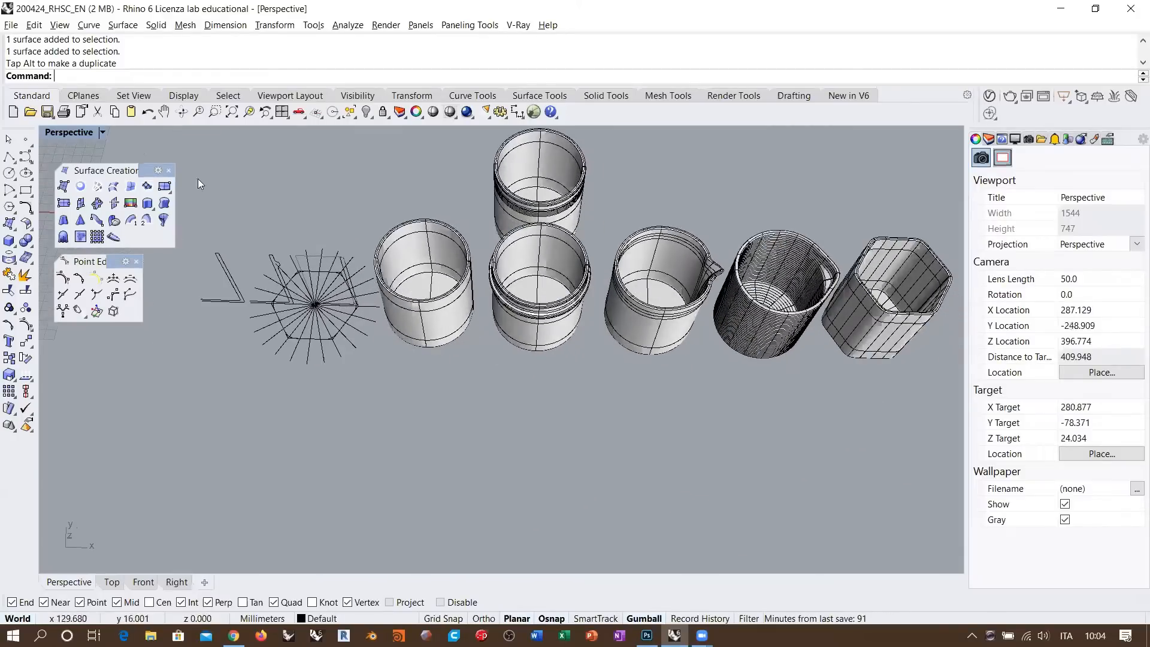
pyautogui.click(25, 156)
pyautogui.click(89, 77)
pyautogui.write('2')
pyautogui.press('Return')
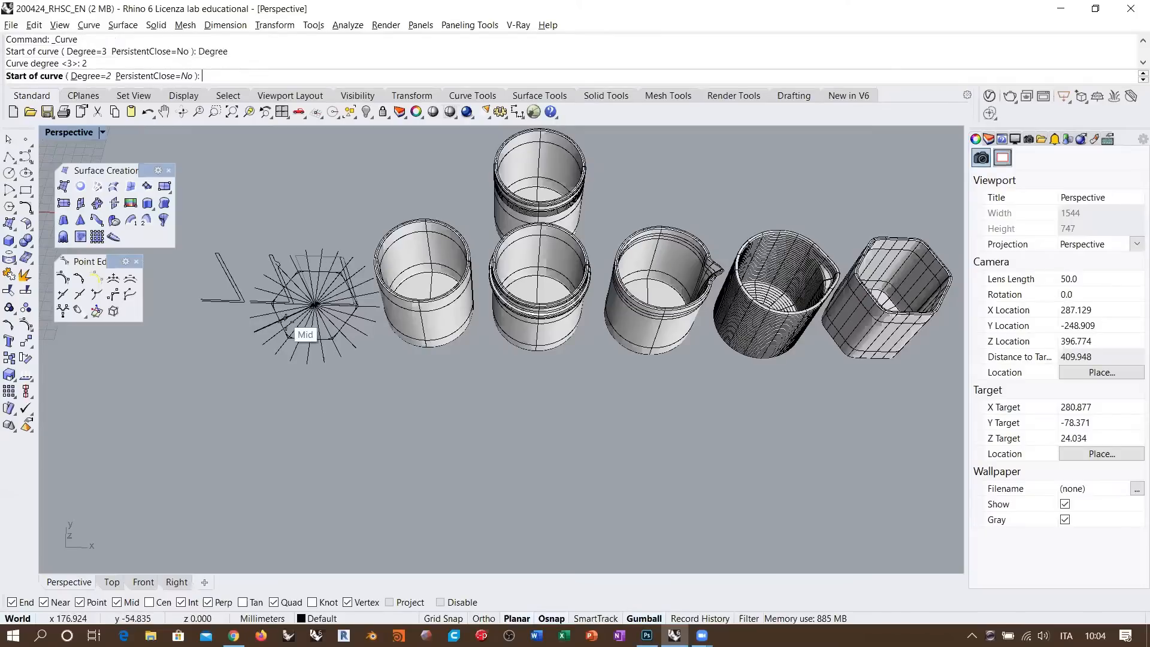
pyautogui.click(332, 429)
pyautogui.click(391, 503)
pyautogui.click(469, 406)
pyautogui.click(561, 379)
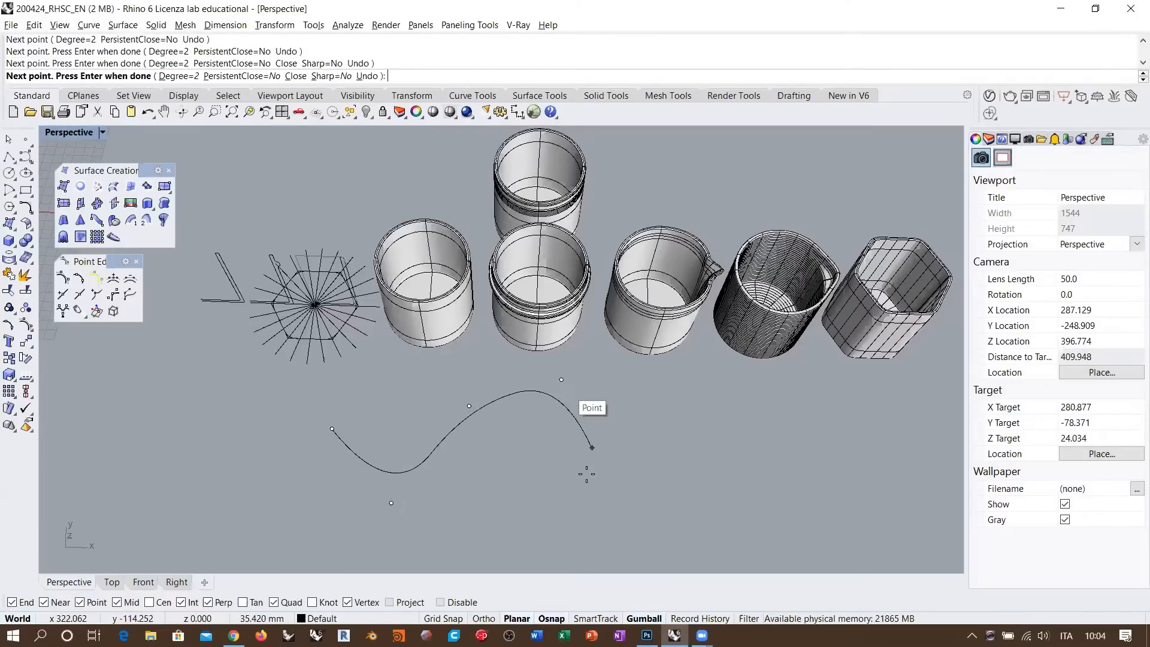
pyautogui.click(587, 487)
pyautogui.click(697, 512)
pyautogui.click(776, 432)
pyautogui.click(842, 473)
pyautogui.click(886, 529)
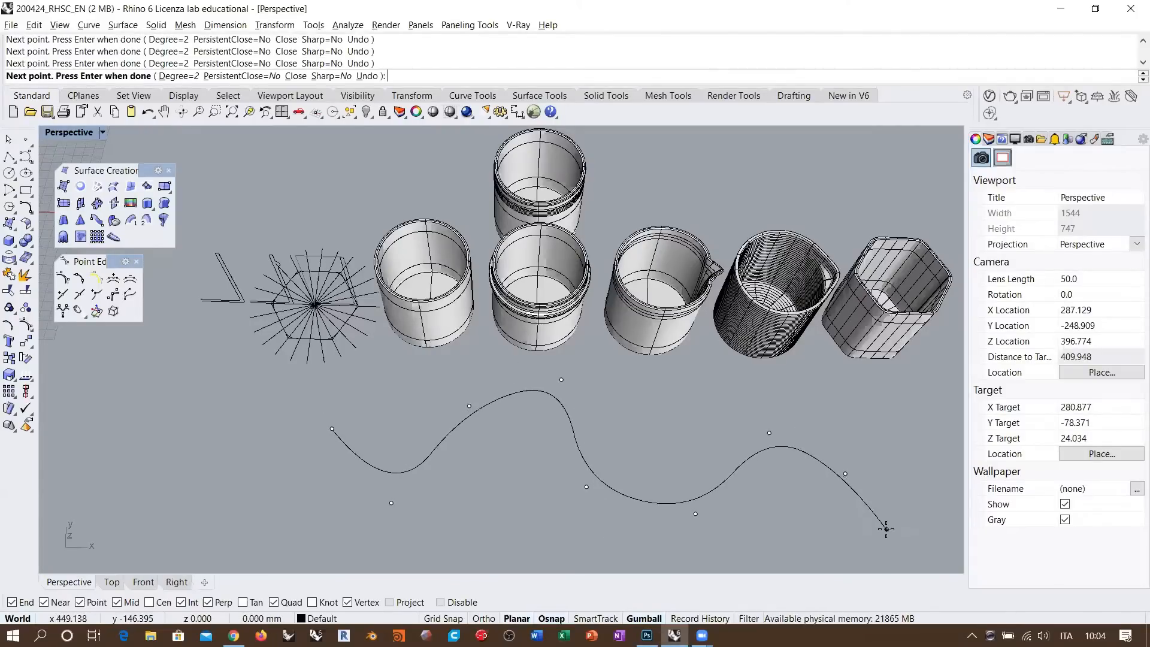
pyautogui.press('Return')
# - Move the degree-2 curve's third control point onto the line between its two neighbouring points
pyautogui.click(786, 449)
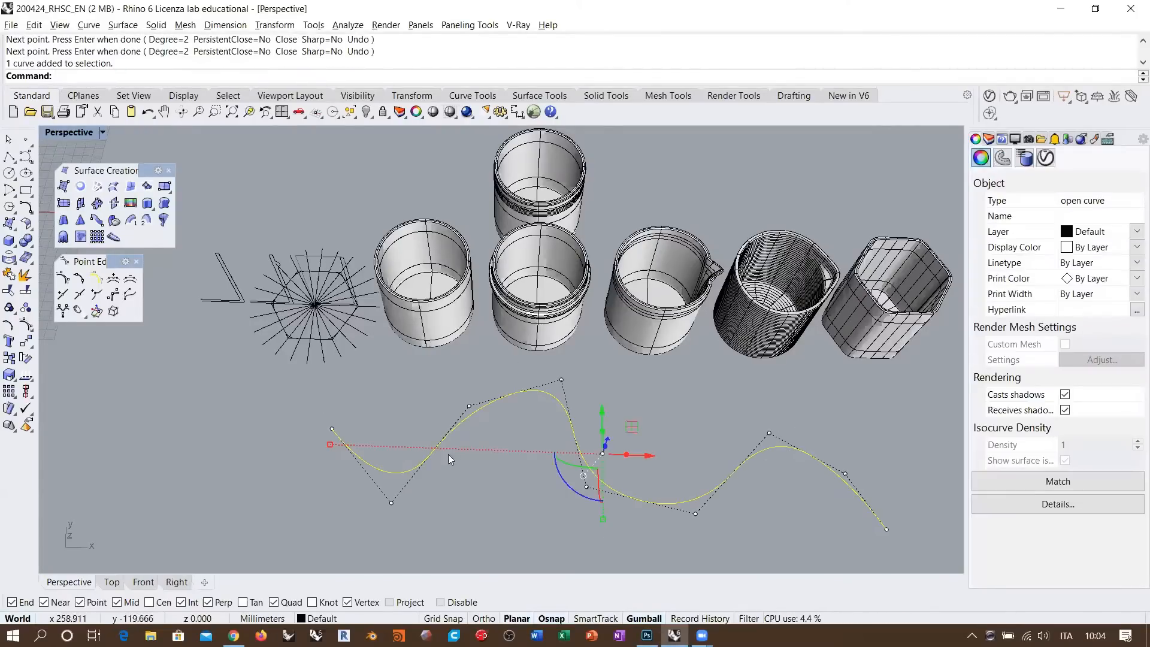
pyautogui.click(469, 406)
pyautogui.moveTo(498, 379); pyautogui.dragTo(518, 464)
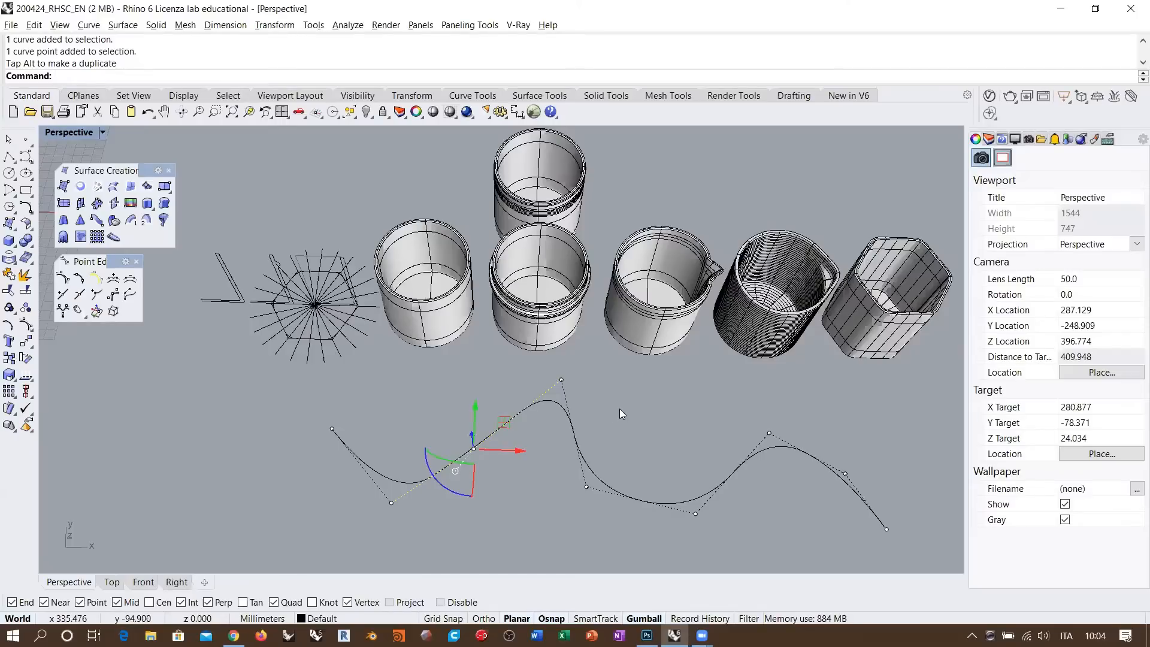
pyautogui.press('Escape')
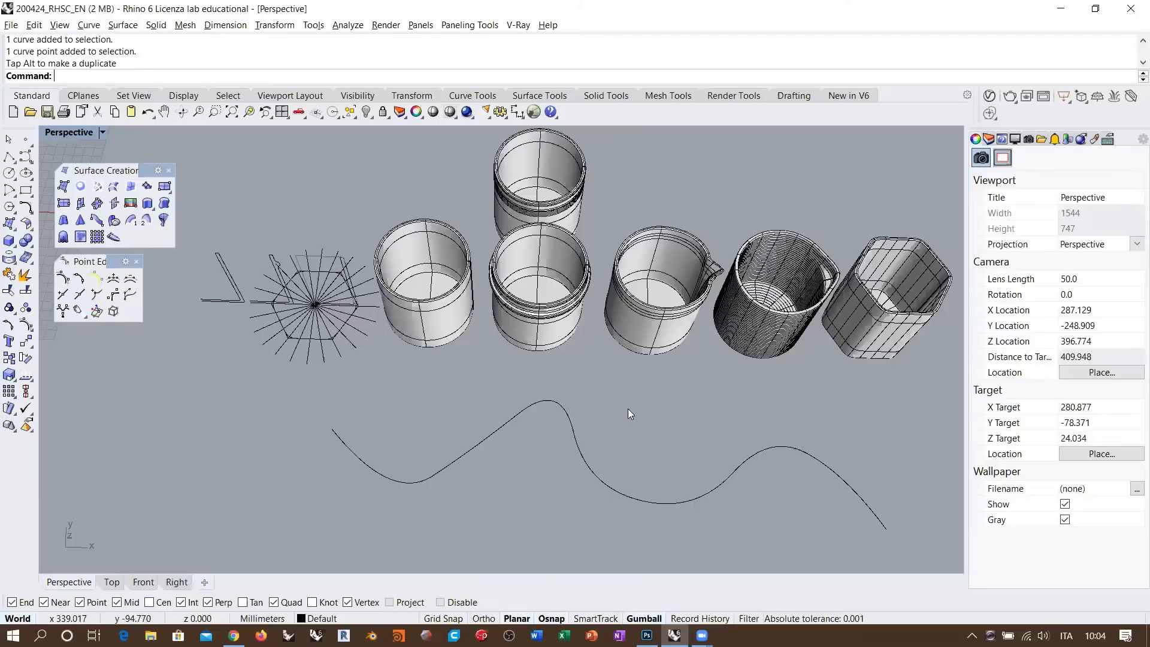
# - Switch to File Explorer and browse on drive E: to 01. LAVORI IN CORSO, LIBRO RHINO 6 AVANZATO, IMMAGINI, HR
pyautogui.rightClick(150, 635)
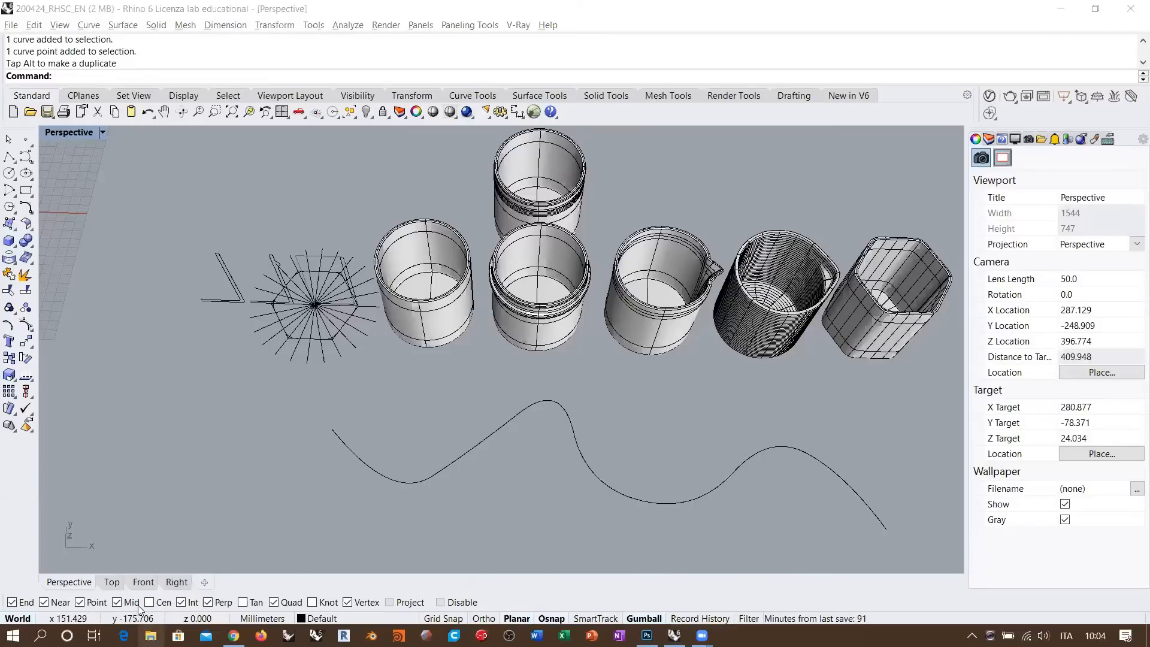
pyautogui.click(134, 581)
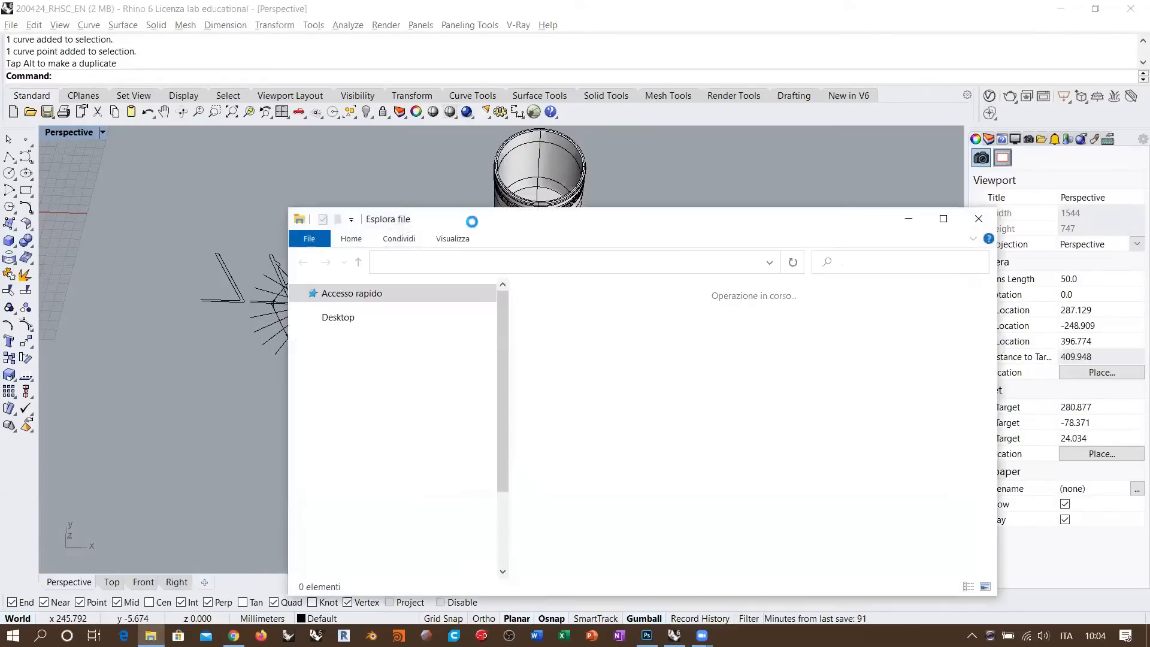
pyautogui.moveTo(419, 219); pyautogui.dragTo(218, 115)
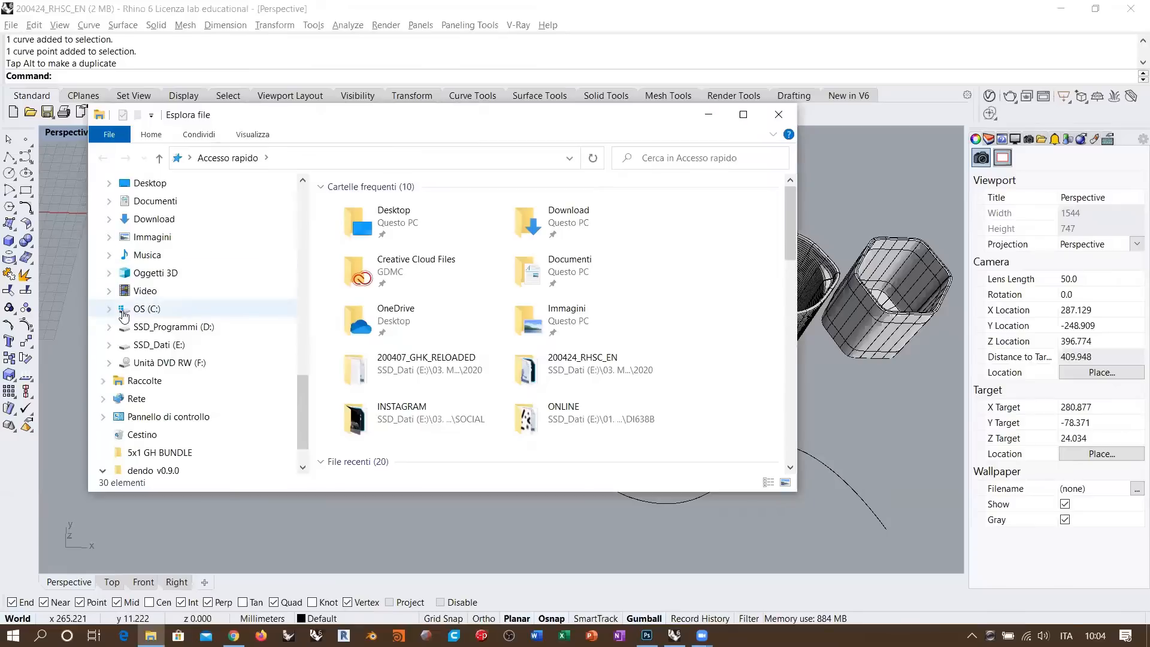
pyautogui.click(110, 344)
pyautogui.click(111, 274)
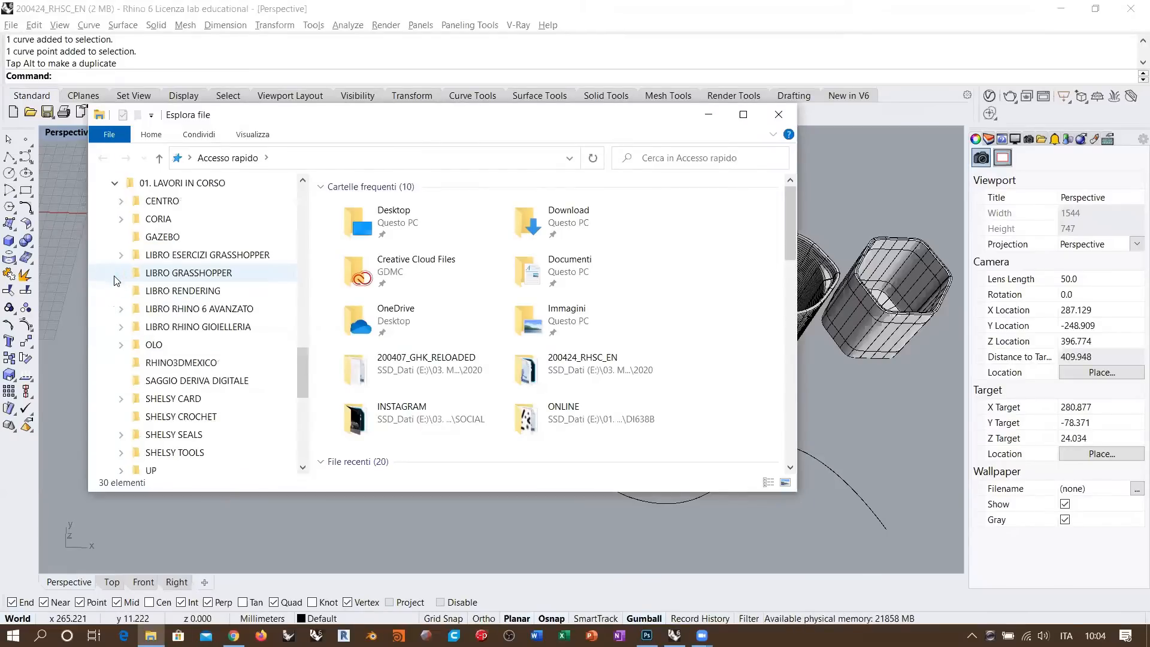
pyautogui.click(122, 309)
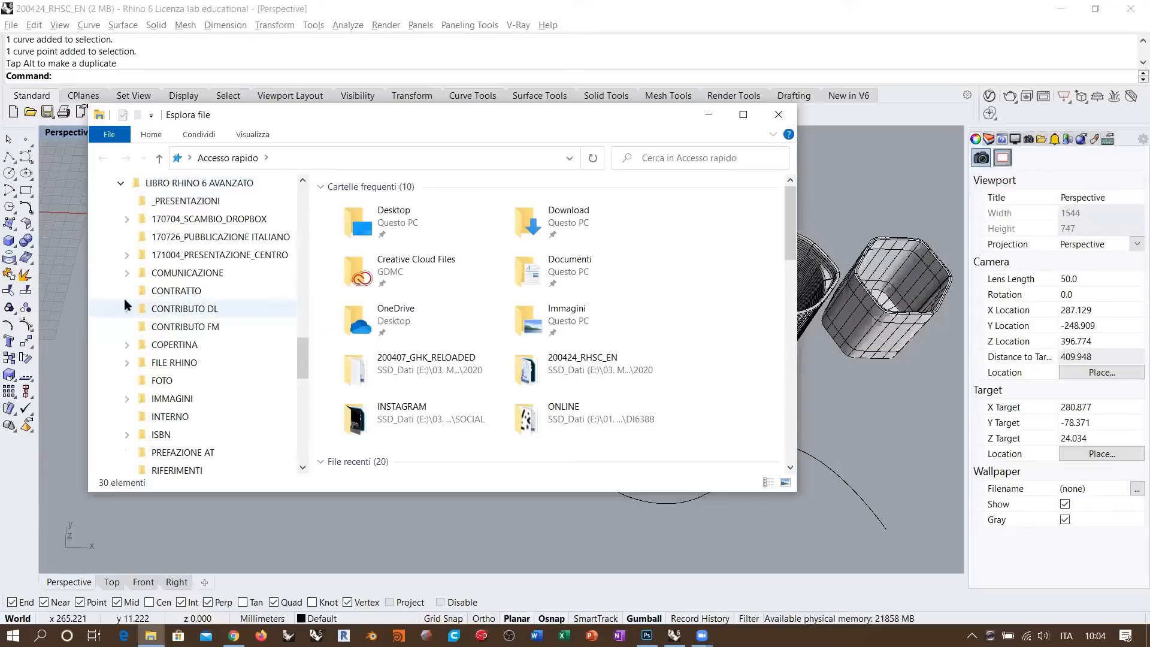
pyautogui.click(127, 398)
pyautogui.click(144, 344)
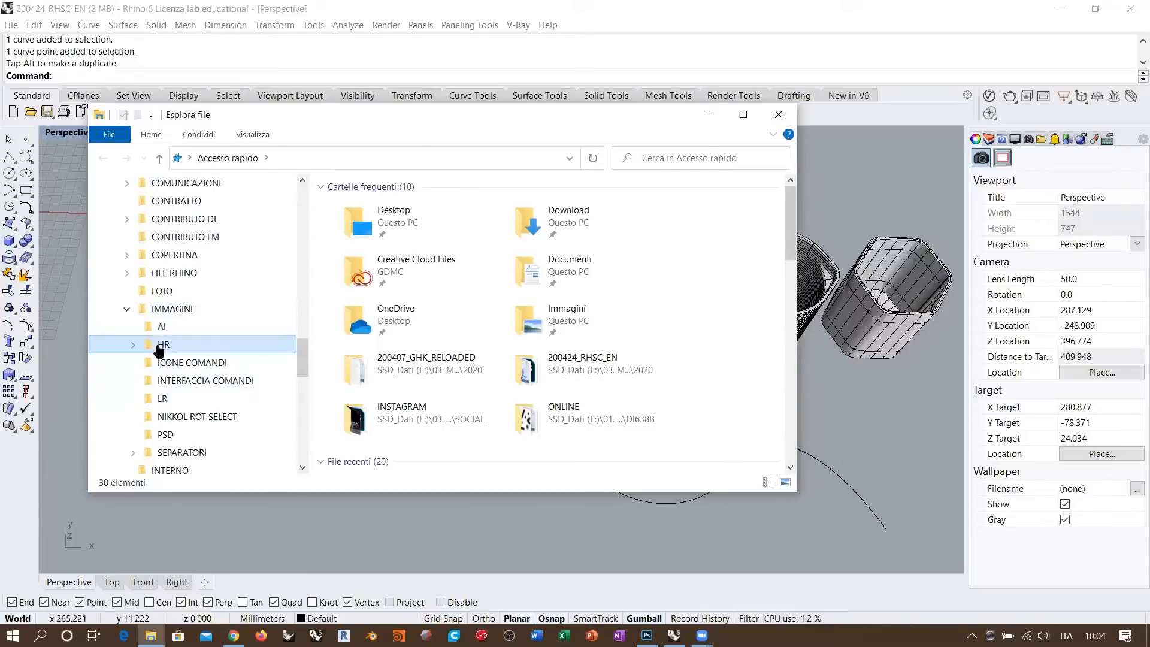
# - Maximise the HR image folder, find the curve illustrations numbered 02 and open one for viewing
pyautogui.doubleClick(651, 119)
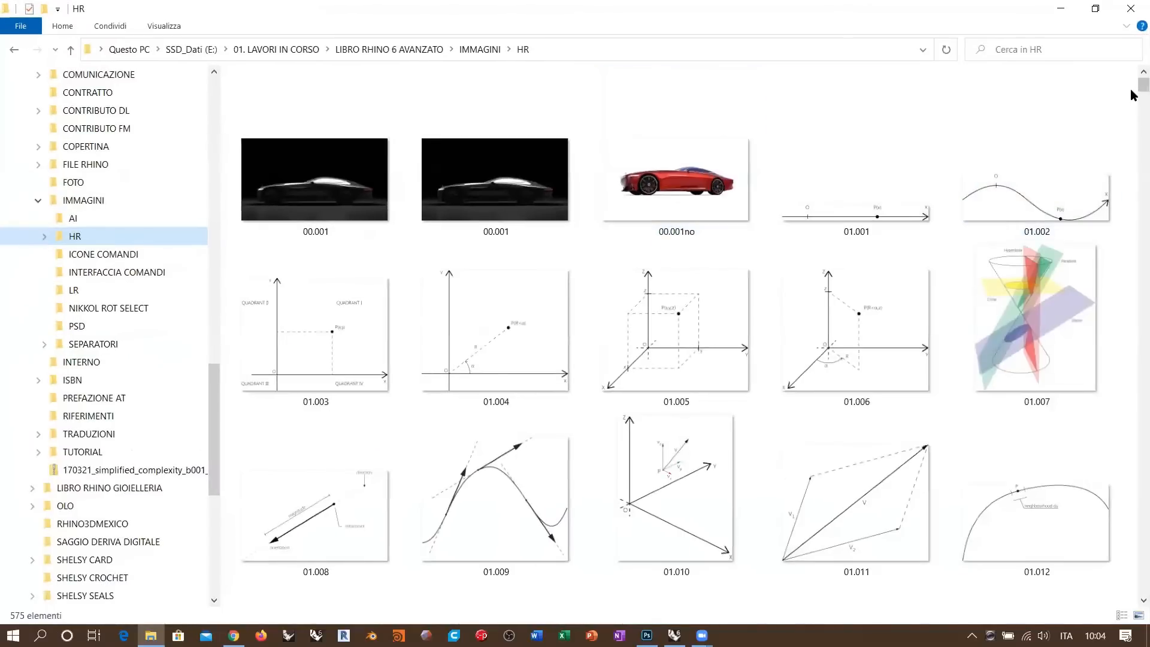
pyautogui.scroll(-5, 1133, 105)
pyautogui.moveTo(1132, 105); pyautogui.dragTo(1132, 147)
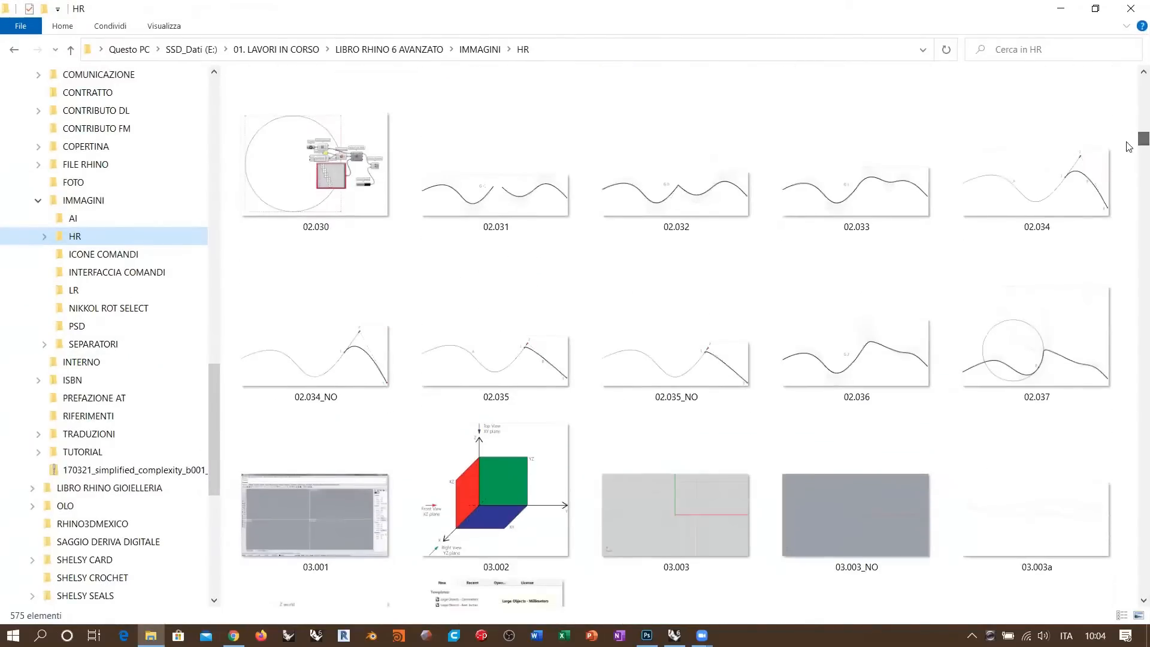
pyautogui.doubleClick(313, 172)
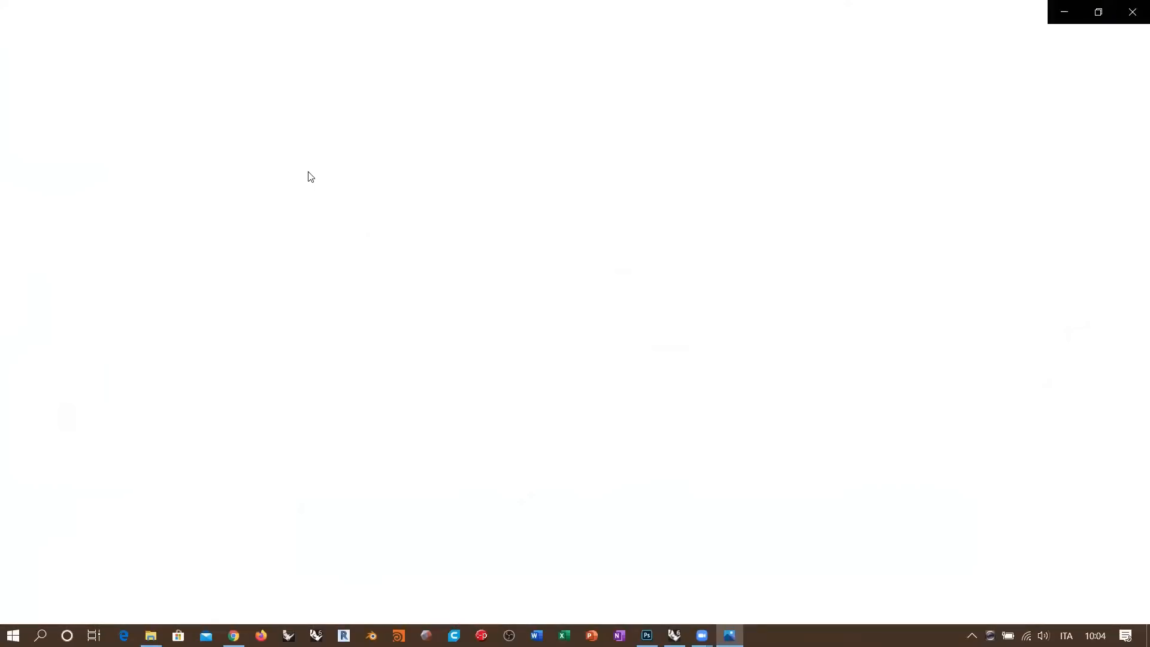
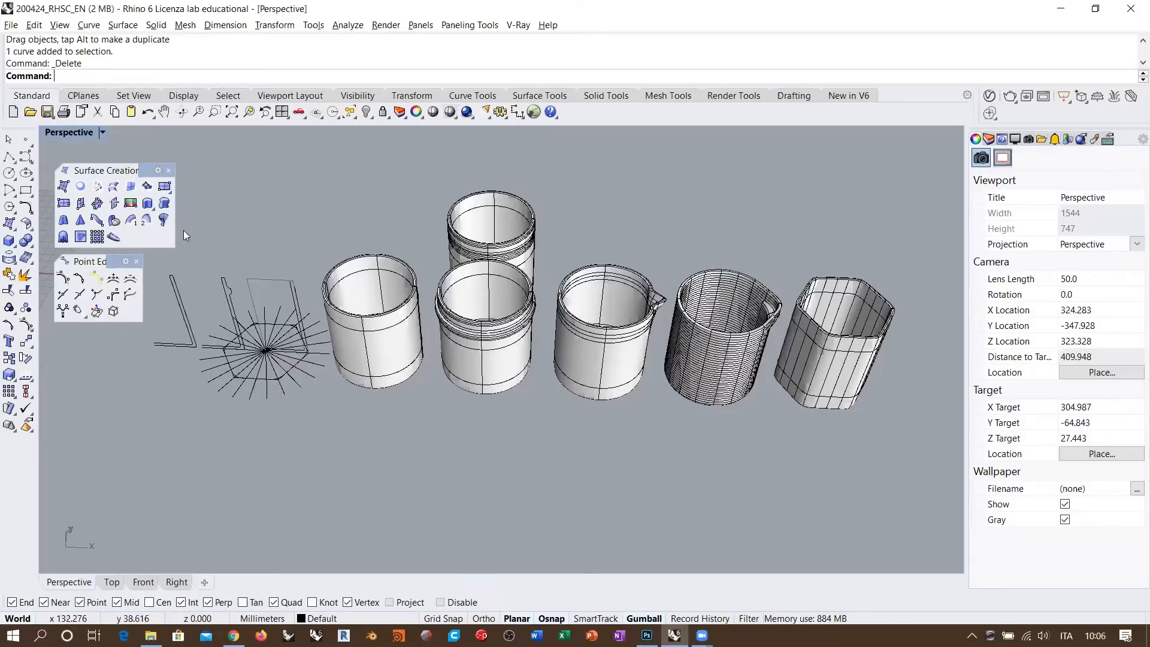
# - Draw an open zigzag polyline with eight vertices in the empty area in front of the cups
pyautogui.click(26, 156)
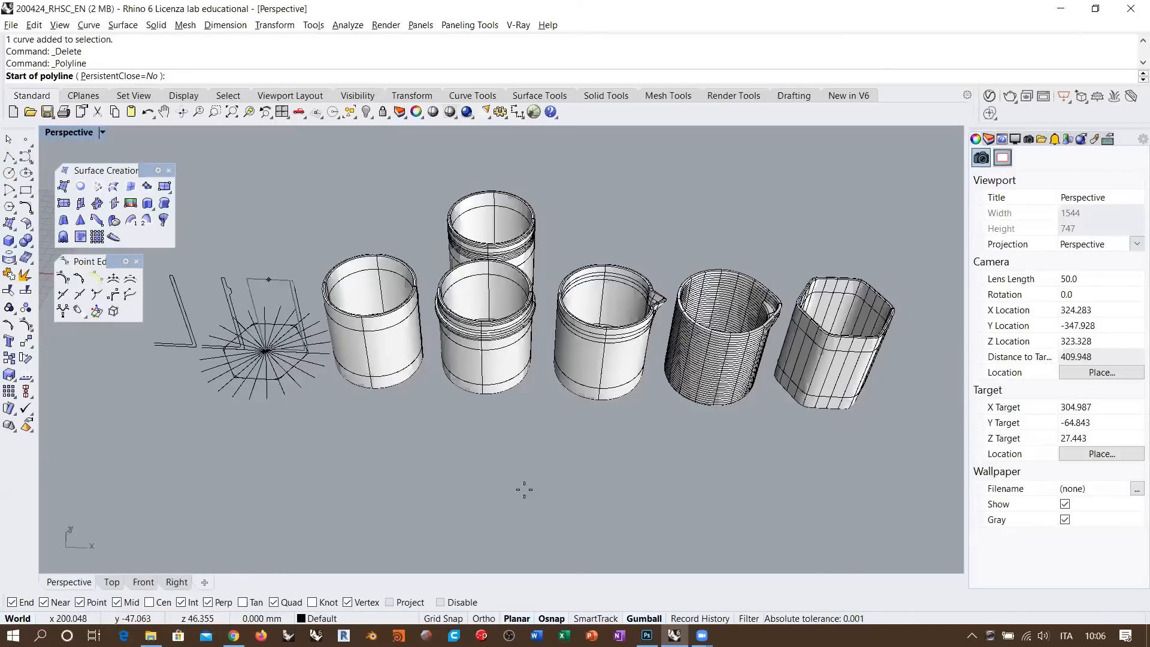
pyautogui.click(336, 435)
pyautogui.click(371, 505)
pyautogui.click(500, 475)
pyautogui.click(497, 424)
pyautogui.click(615, 433)
pyautogui.click(589, 510)
pyautogui.click(689, 544)
pyautogui.click(794, 486)
pyautogui.press('Return')
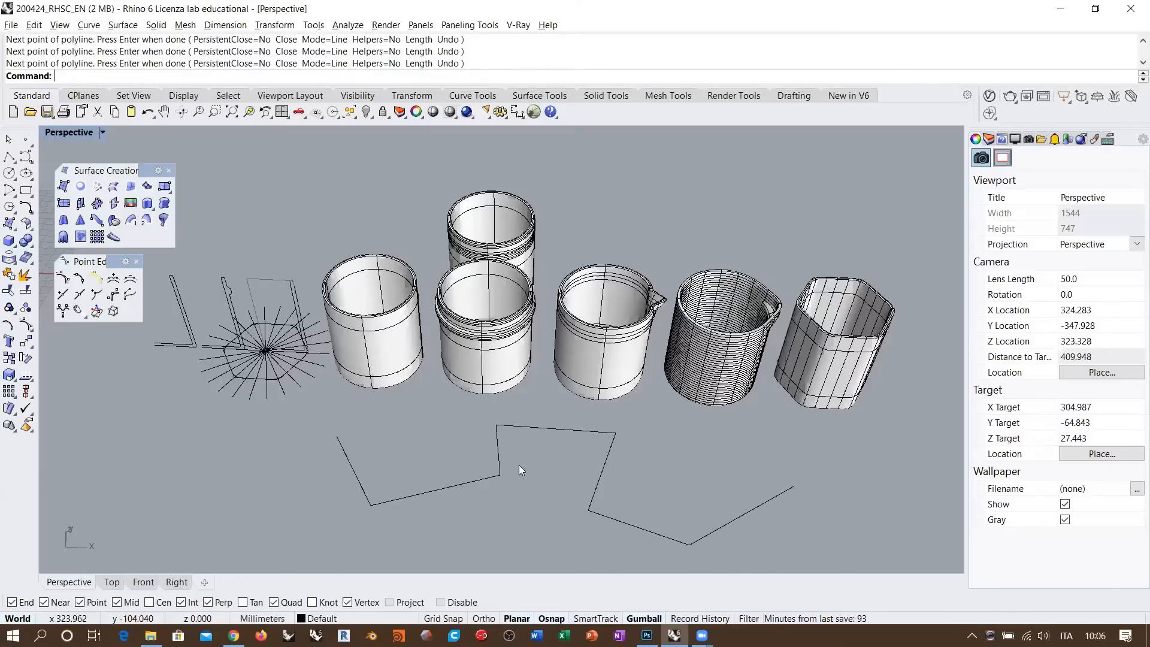
# - Examine the polyline's control points at its corners, and delete the polyline
pyautogui.click(481, 478)
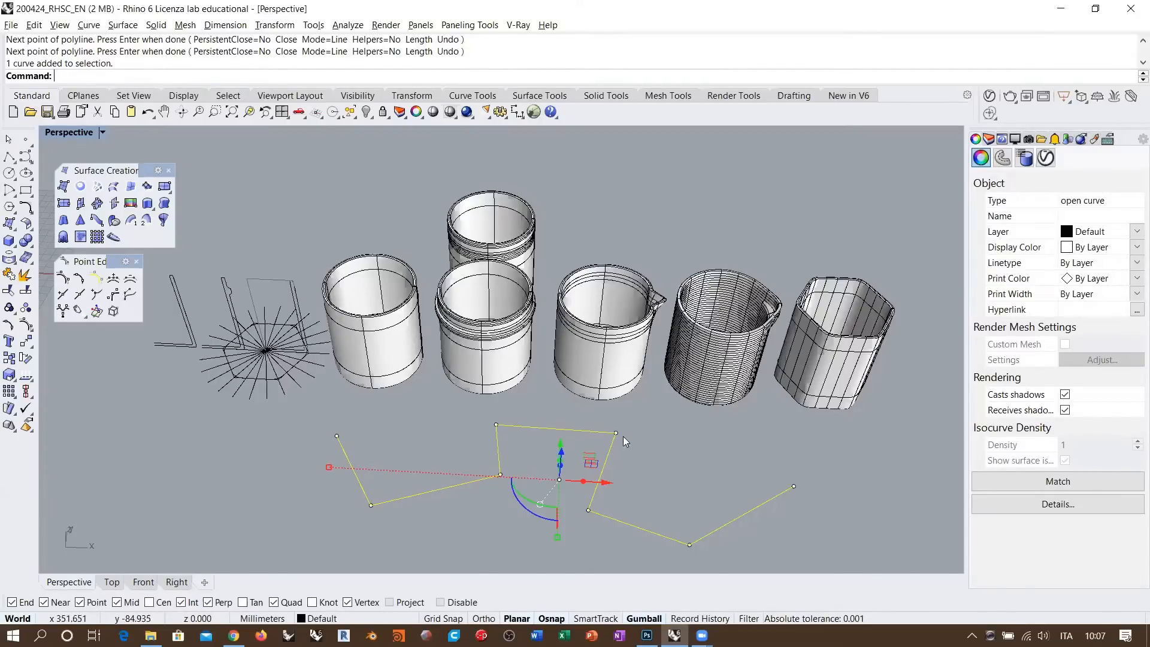
pyautogui.click(677, 446)
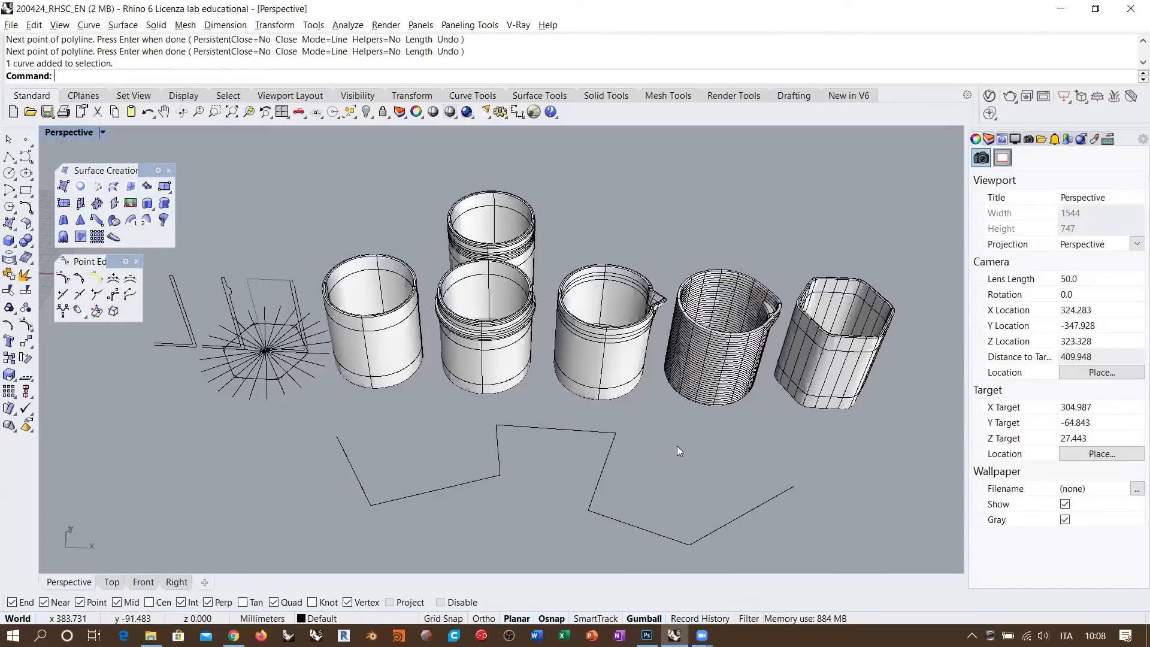
pyautogui.click(612, 454)
pyautogui.click(687, 447)
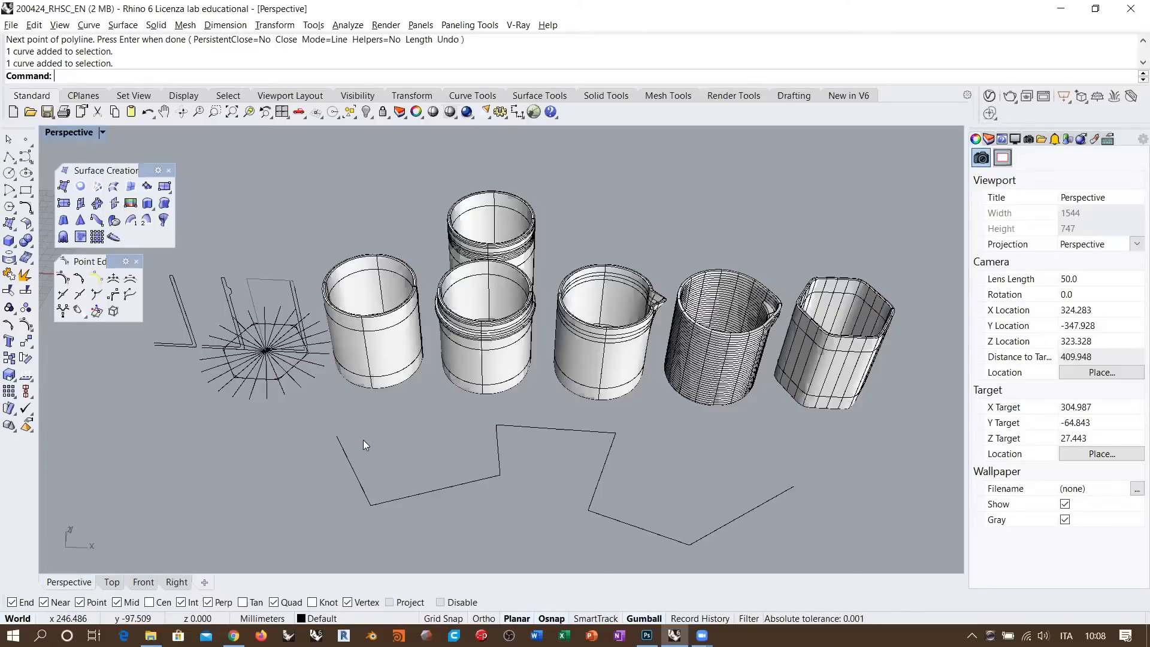
pyautogui.click(373, 504)
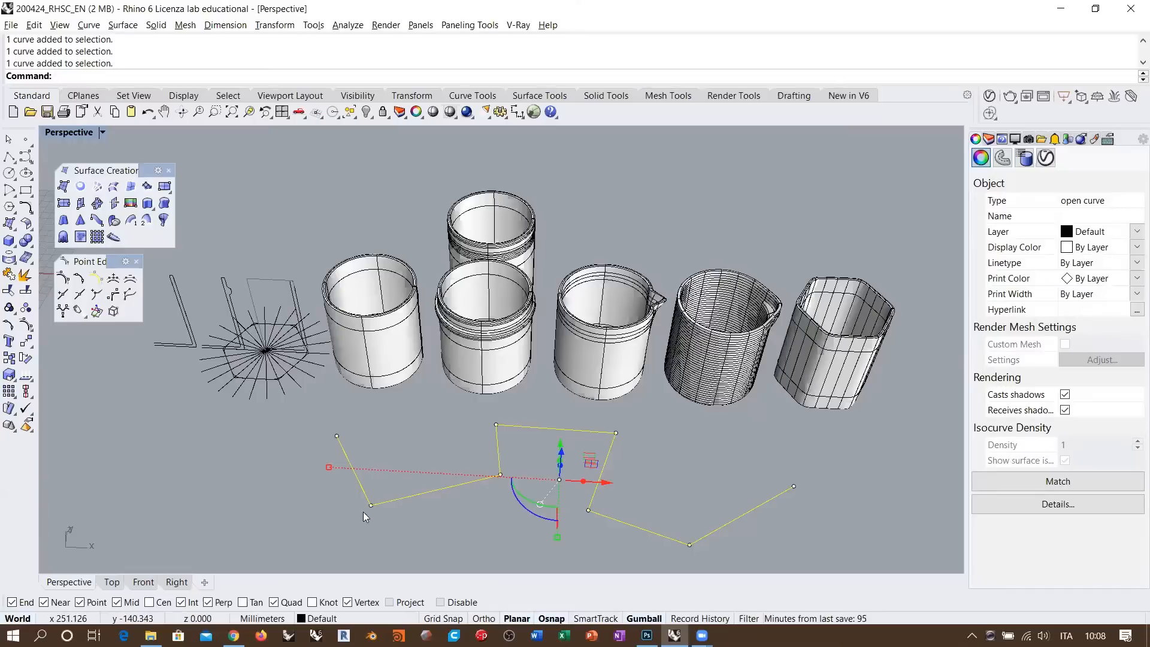
pyautogui.click(372, 505)
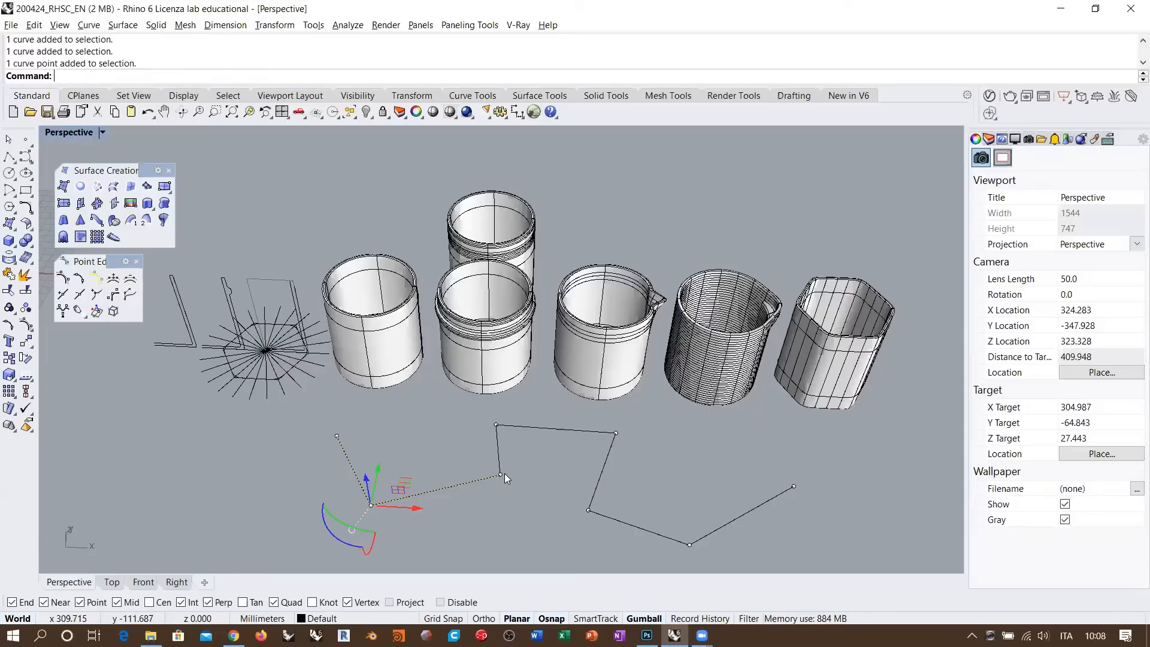
pyautogui.press('Escape')
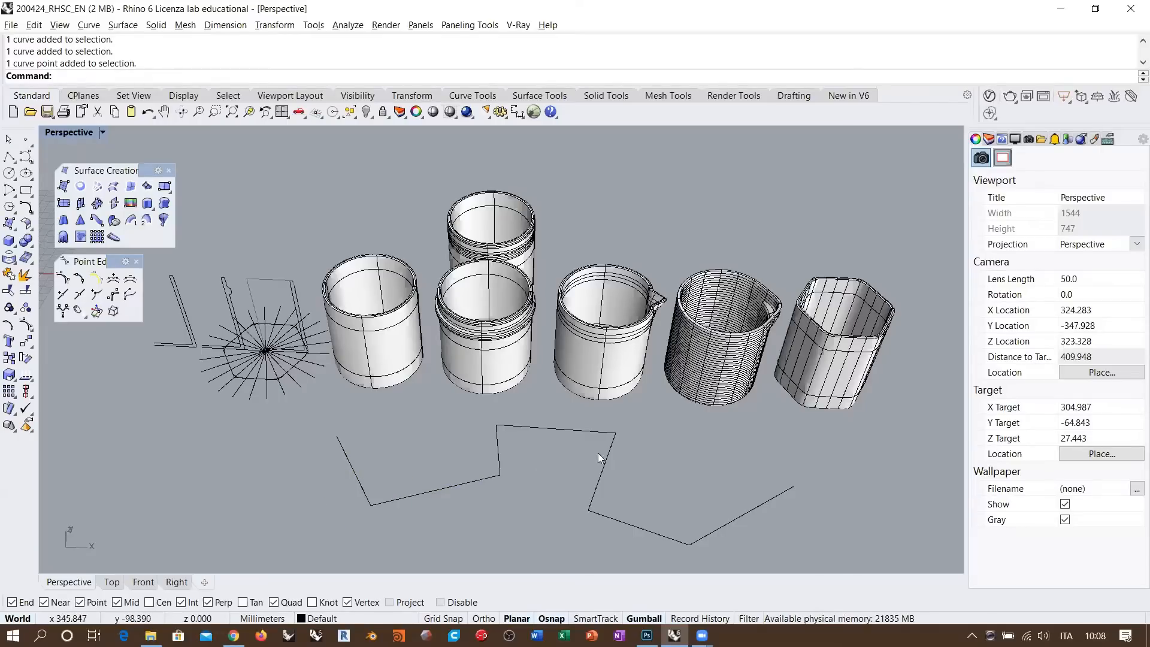
pyautogui.click(423, 513)
pyautogui.press('Delete')
# - Draw an open degree-3 control-point curve with nine points, waving across the empty area in front of the cups
pyautogui.moveTo(614, 411); pyautogui.dragTo(582, 419, button='right')
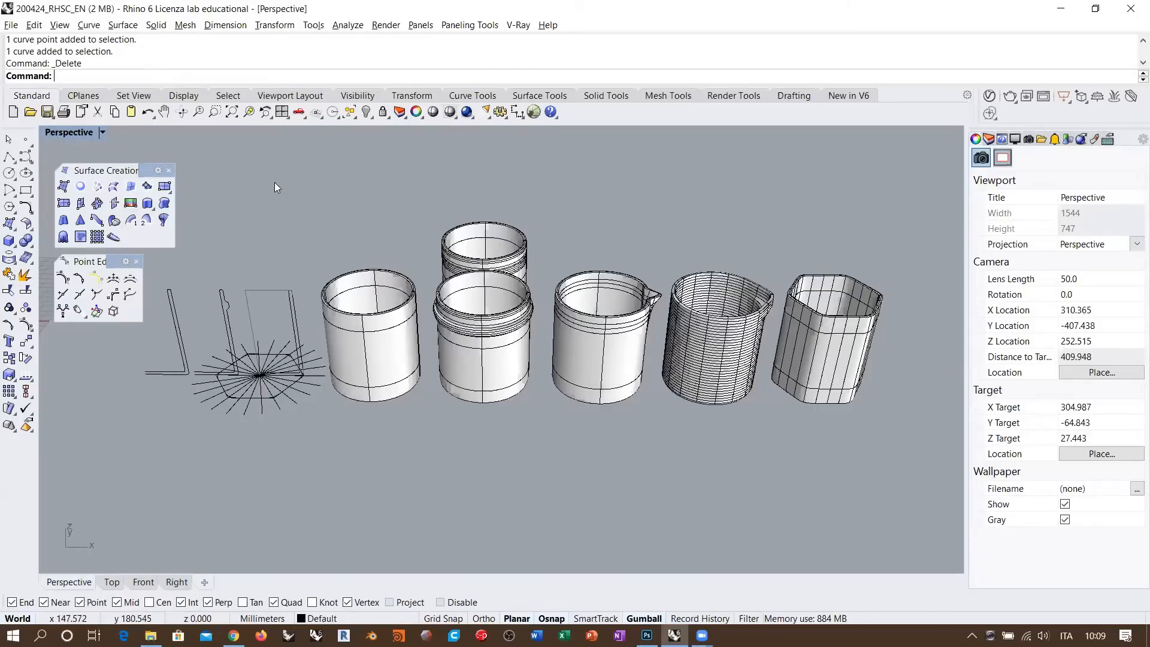
pyautogui.click(26, 156)
pyautogui.write('3')
pyautogui.press('Return')
pyautogui.click(269, 476)
pyautogui.click(345, 538)
pyautogui.click(424, 483)
pyautogui.click(497, 438)
pyautogui.click(512, 495)
pyautogui.click(557, 531)
pyautogui.click(637, 506)
pyautogui.click(727, 498)
pyautogui.click(804, 517)
pyautogui.press('Return')
# - Examine the degree-3 curve's control polygon, selecting its seven interior control points and reselecting the whole curve
pyautogui.moveTo(606, 429); pyautogui.dragTo(588, 363, button='right')
pyautogui.click(556, 427)
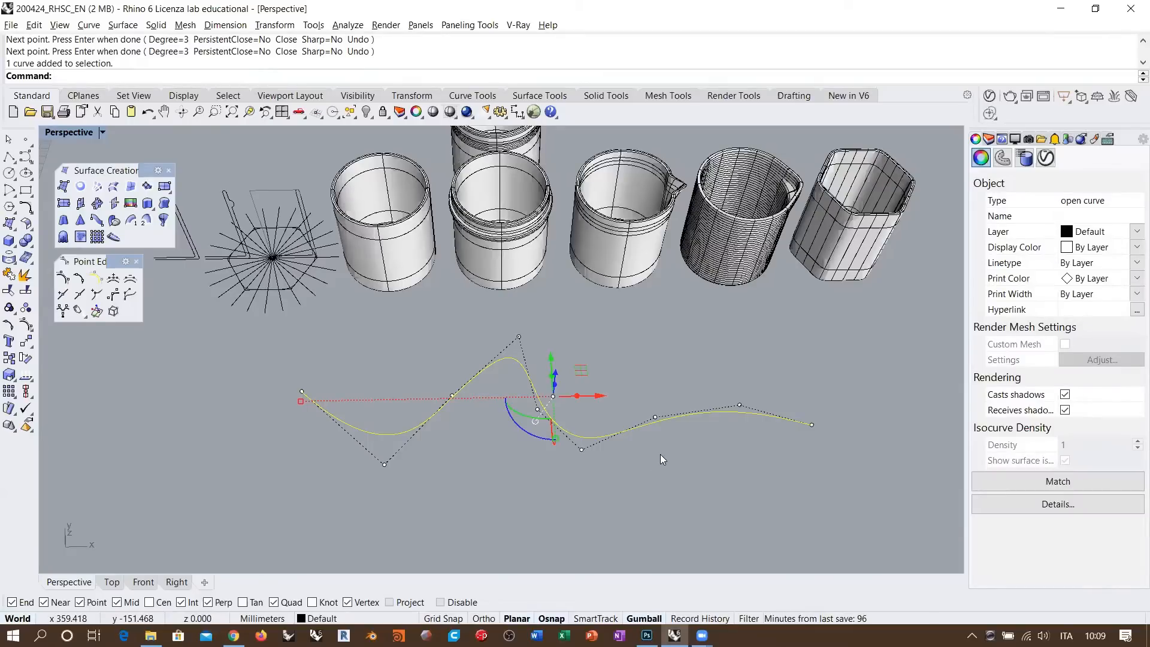
pyautogui.moveTo(366, 488); pyautogui.dragTo(781, 329)
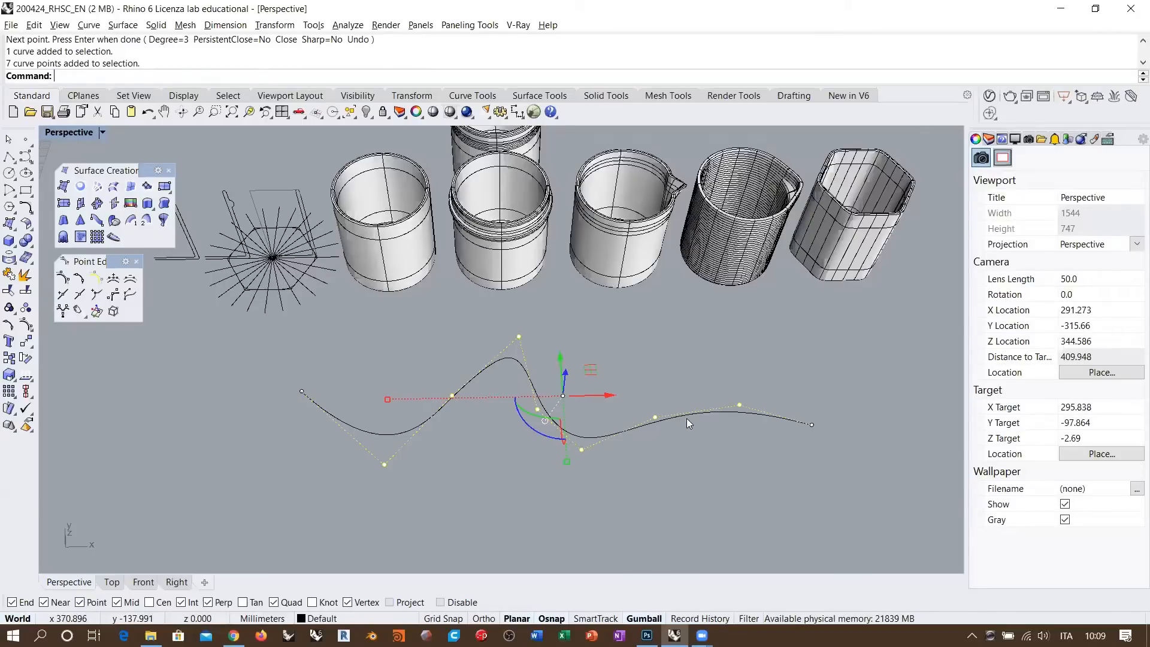
pyautogui.press('Escape')
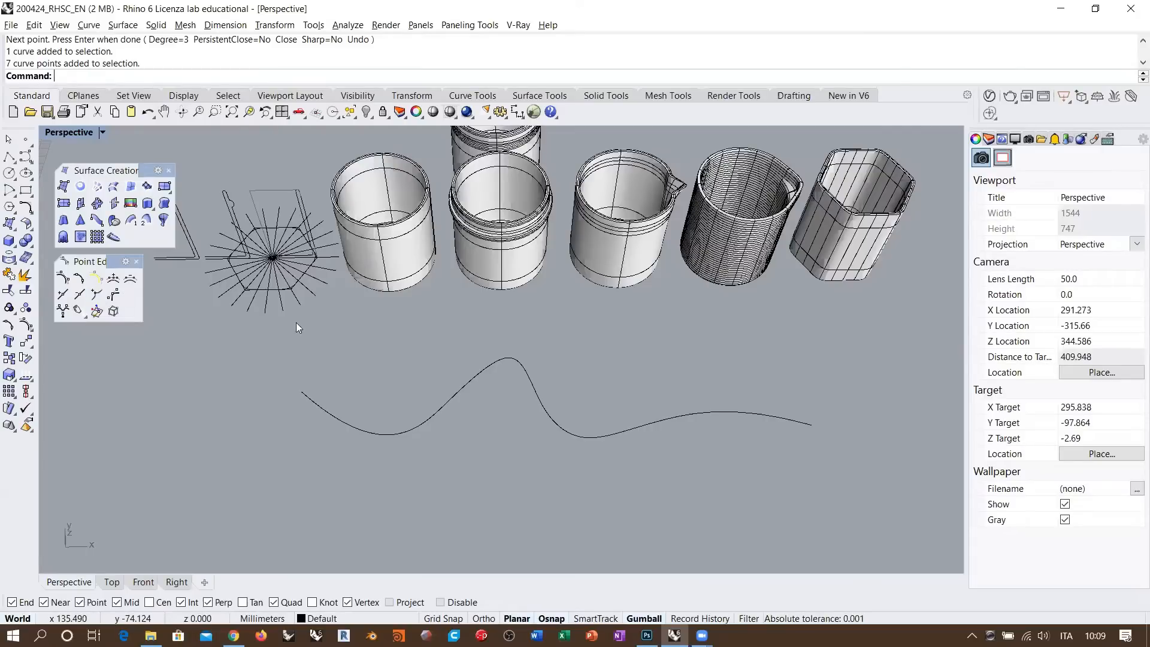
pyautogui.moveTo(577, 374)
pyautogui.mouseDown()
pyautogui.moveTo(476, 434)
pyautogui.moveTo(483, 467)
pyautogui.mouseUp()
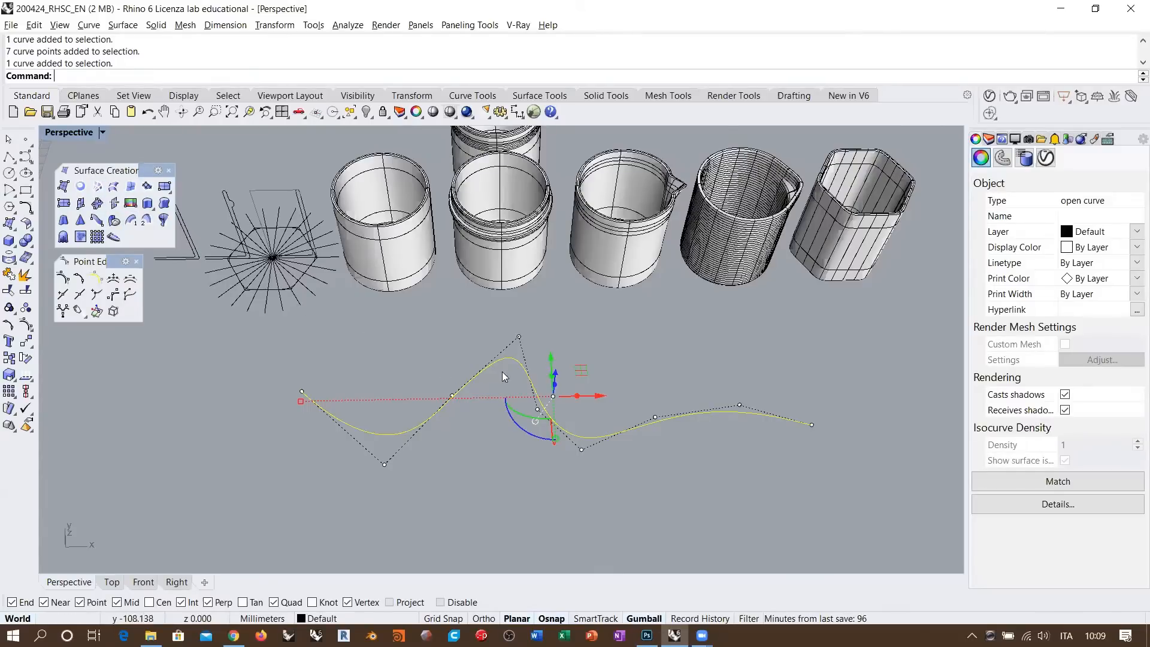
# - Delete the degree-3 curve, and compare the two overlapping hexagonal curves inside the radial lines by selecting each and clearing the selection
pyautogui.moveTo(384, 346); pyautogui.dragTo(359, 320, button='right')
pyautogui.press('Delete')
pyautogui.scroll(10, 307, 274)
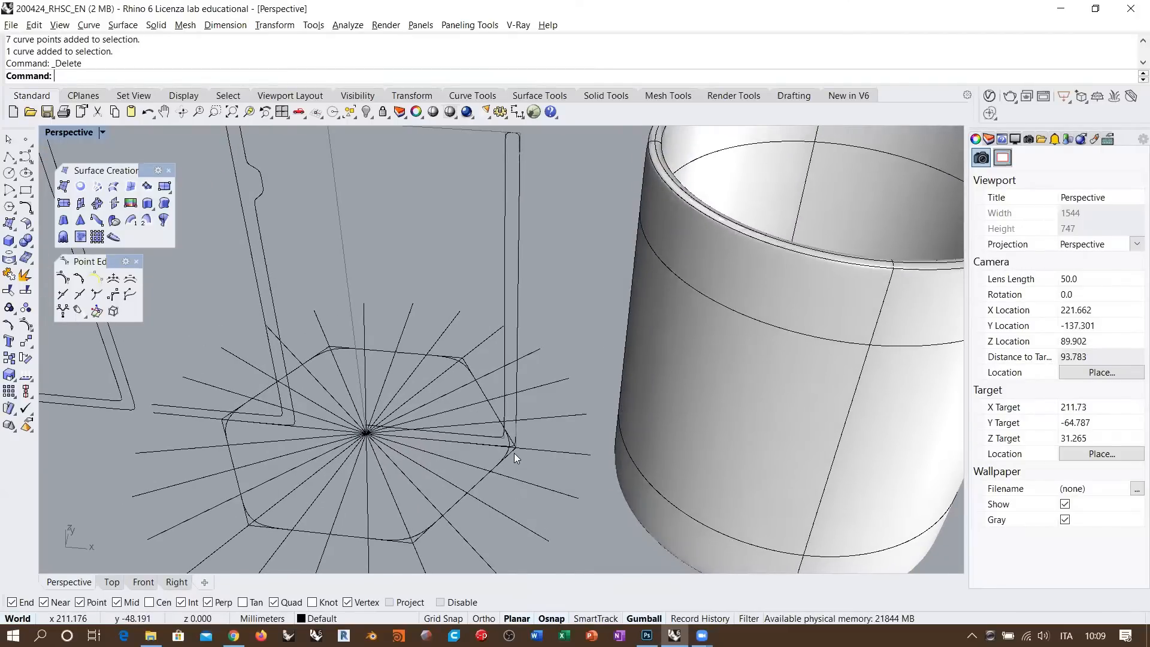
pyautogui.click(514, 453)
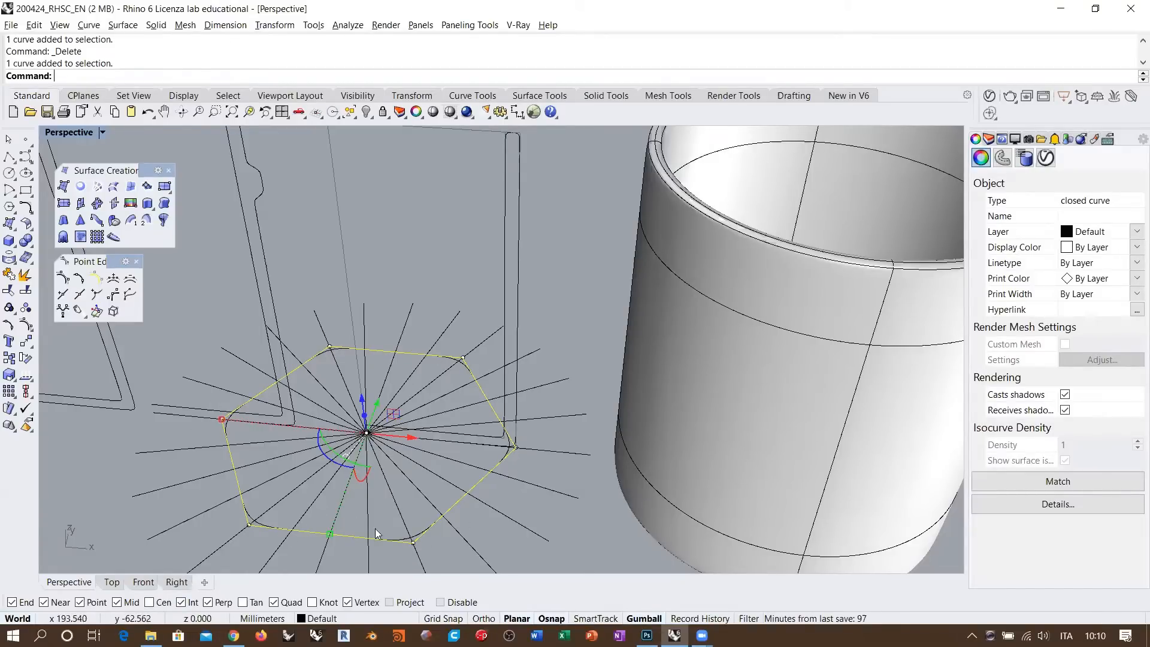
pyautogui.click(401, 540)
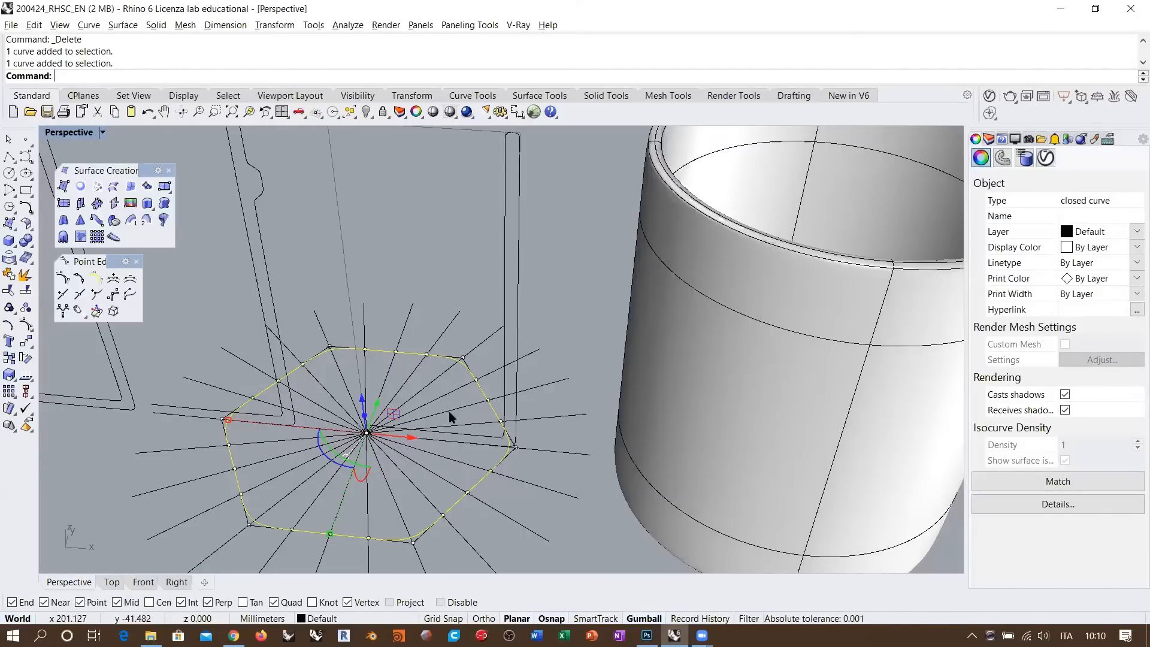
pyautogui.scroll(-3, 429, 427)
pyautogui.click(397, 298)
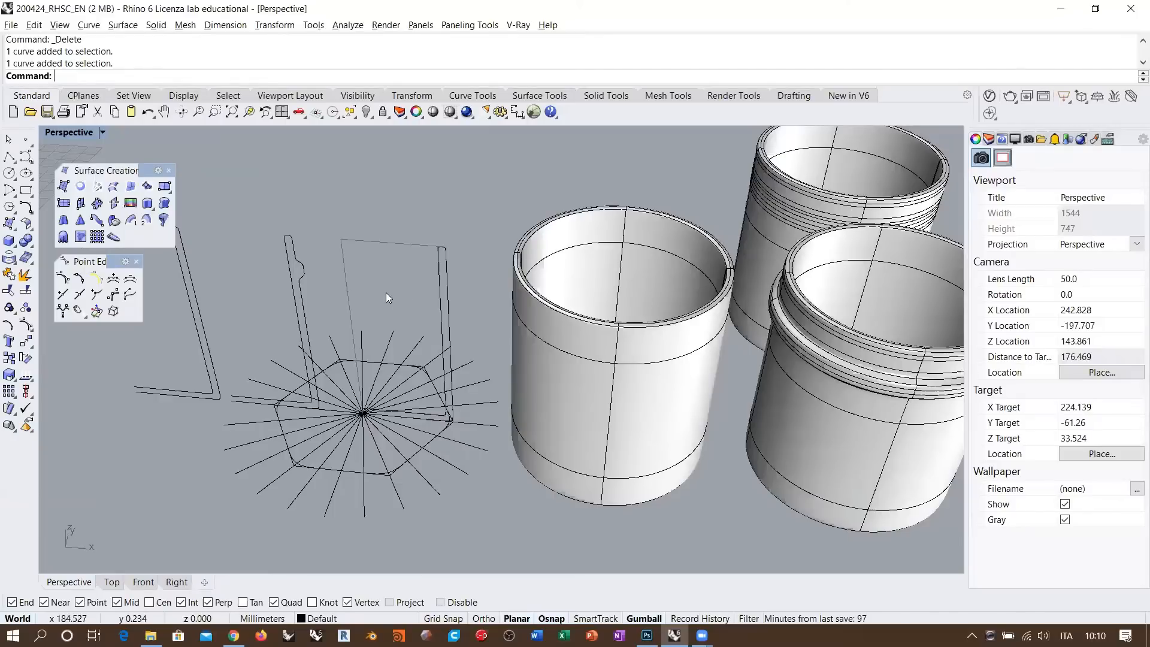
pyautogui.scroll(-6, 386, 292)
pyautogui.keyDown('shift'); pyautogui.moveTo(662, 339); pyautogui.dragTo(599, 342, button='right'); pyautogui.keyUp('shift')
pyautogui.moveTo(598, 342)
pyautogui.mouseDown(button='right')
pyautogui.moveTo(595, 364)
pyautogui.moveTo(588, 354)
pyautogui.moveTo(575, 364)
pyautogui.moveTo(576, 311)
pyautogui.moveTo(597, 320)
pyautogui.mouseUp(button='right')
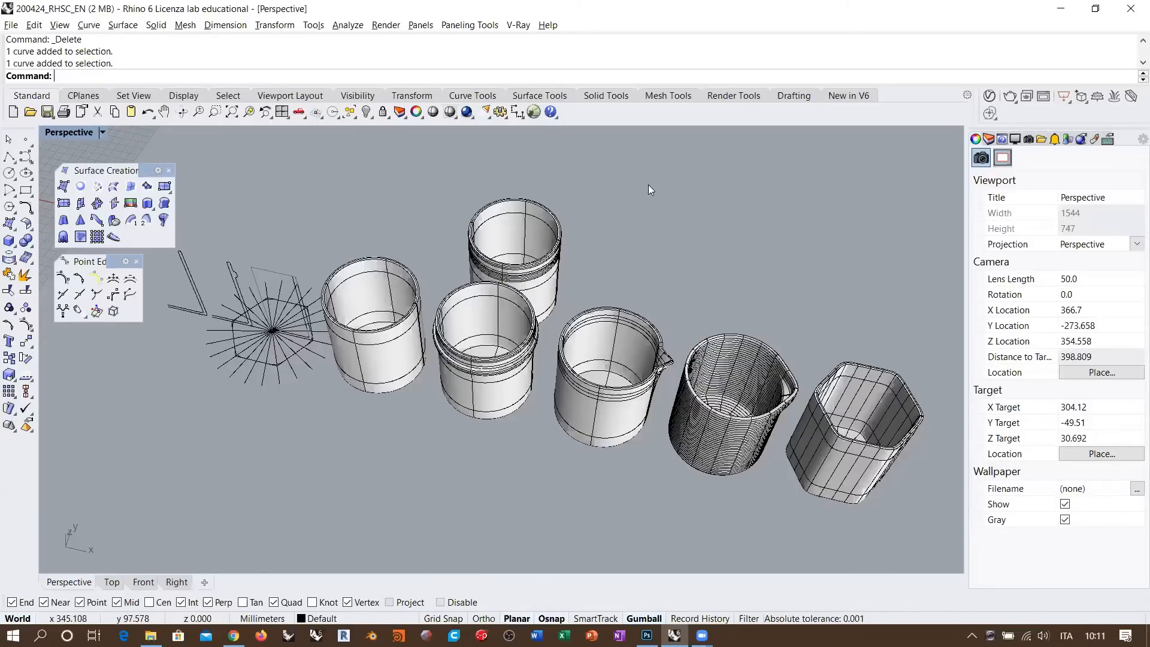
pyautogui.moveTo(603, 271); pyautogui.dragTo(617, 262, button='right')
pyautogui.scroll(-2, 542, 283)
pyautogui.moveTo(543, 288); pyautogui.dragTo(609, 296, button='right')
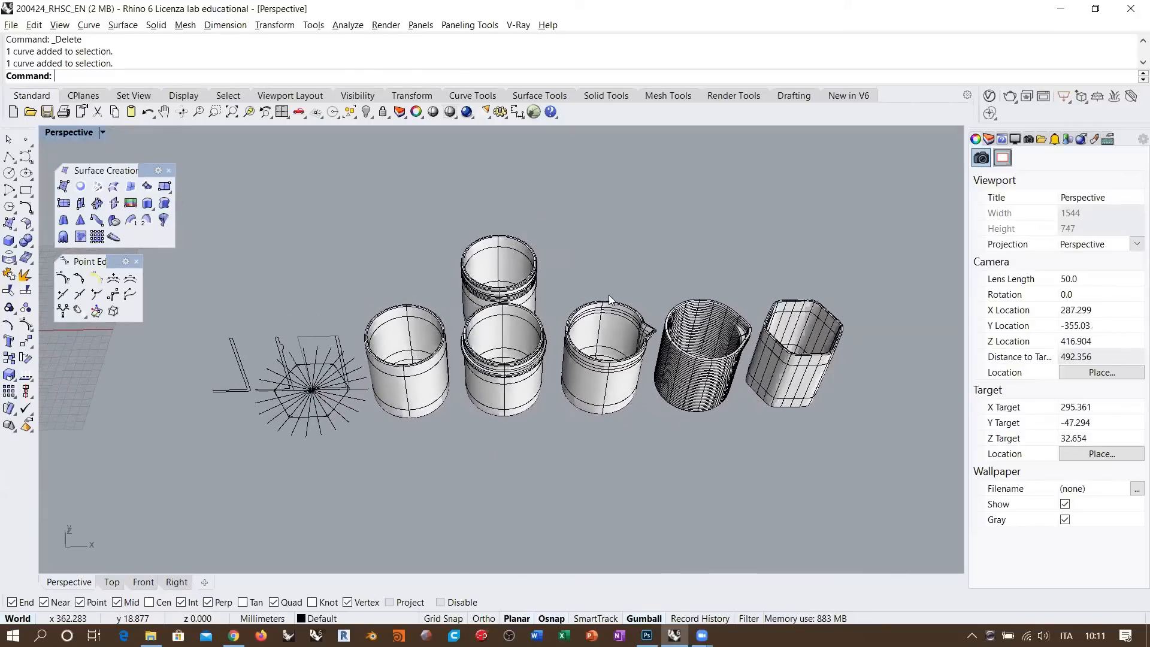
pyautogui.scroll(3, 609, 295)
pyautogui.scroll(1, 635, 254)
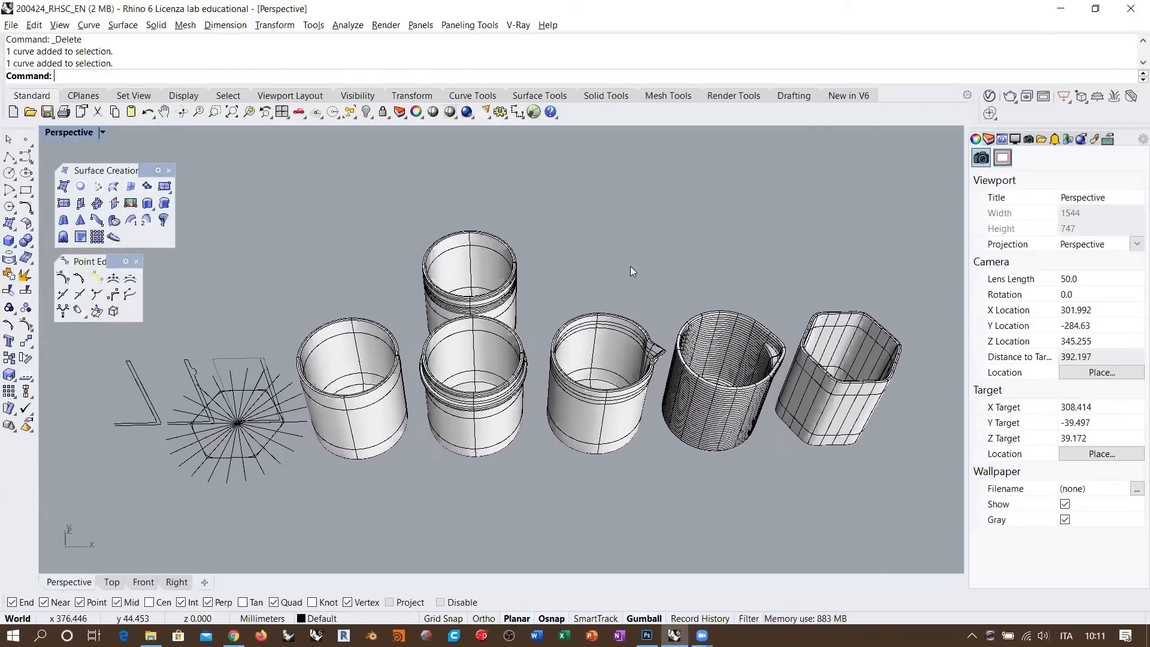
pyautogui.moveTo(649, 272)
pyautogui.mouseDown(button='right')
pyautogui.moveTo(654, 264)
pyautogui.moveTo(647, 276)
pyautogui.mouseUp(button='right')
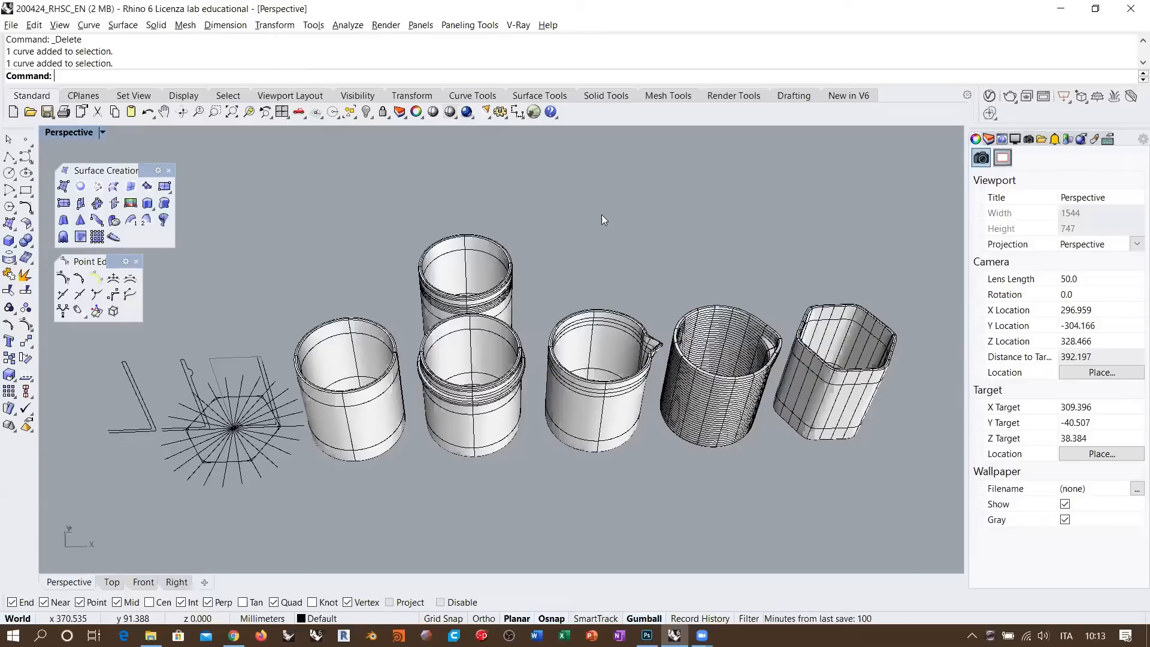
pyautogui.moveTo(655, 284)
pyautogui.mouseDown(button='right')
pyautogui.moveTo(653, 295)
pyautogui.moveTo(656, 271)
pyautogui.mouseUp(button='right')
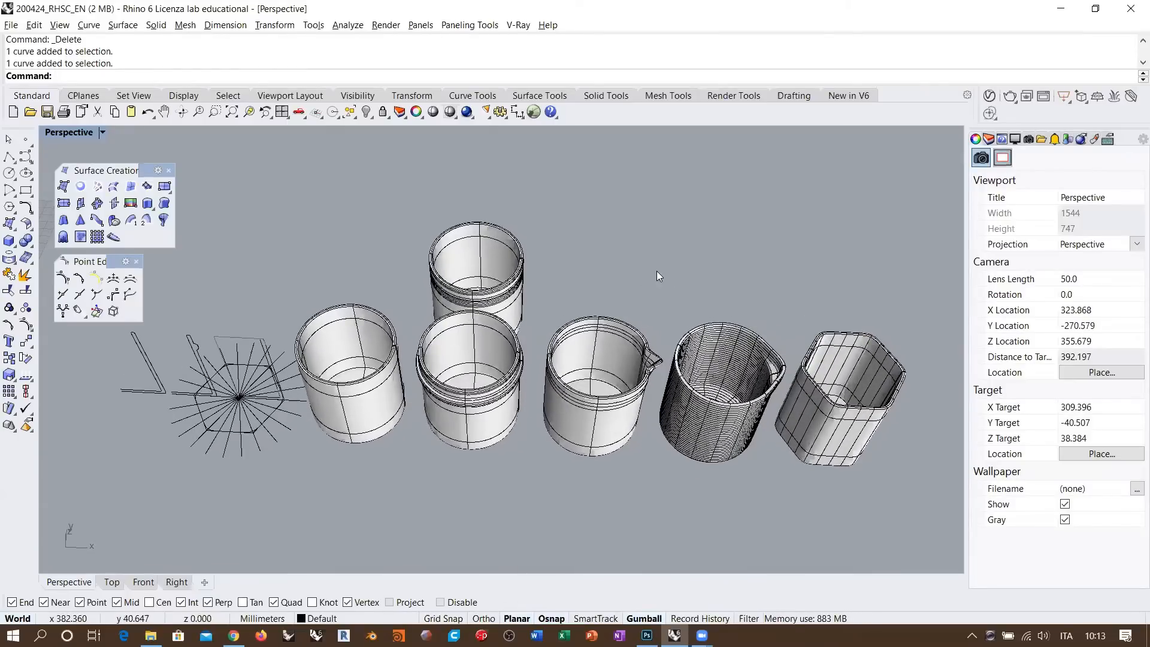
pyautogui.keyDown('shift'); pyautogui.moveTo(657, 271); pyautogui.dragTo(657, 284, button='right'); pyautogui.keyUp('shift')
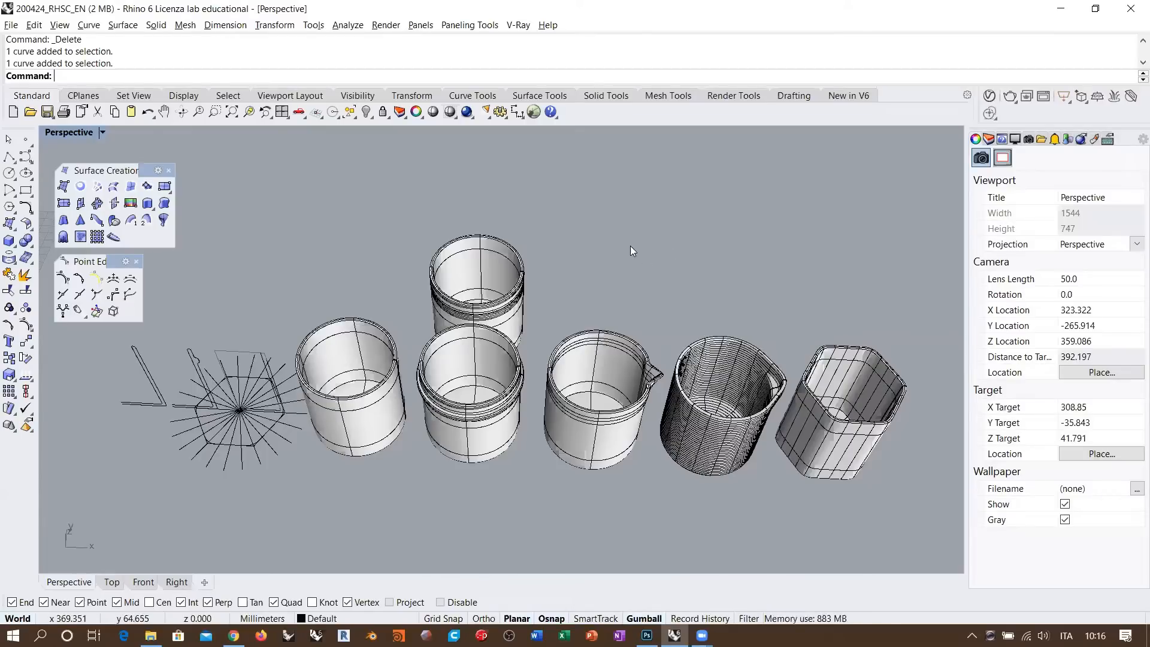
pyautogui.scroll(-6, 549, 262)
pyautogui.moveTo(586, 310); pyautogui.dragTo(549, 313, button='right')
pyautogui.scroll(4, 530, 313)
pyautogui.scroll(2, 547, 317)
pyautogui.moveTo(632, 312); pyautogui.dragTo(604, 330, button='right')
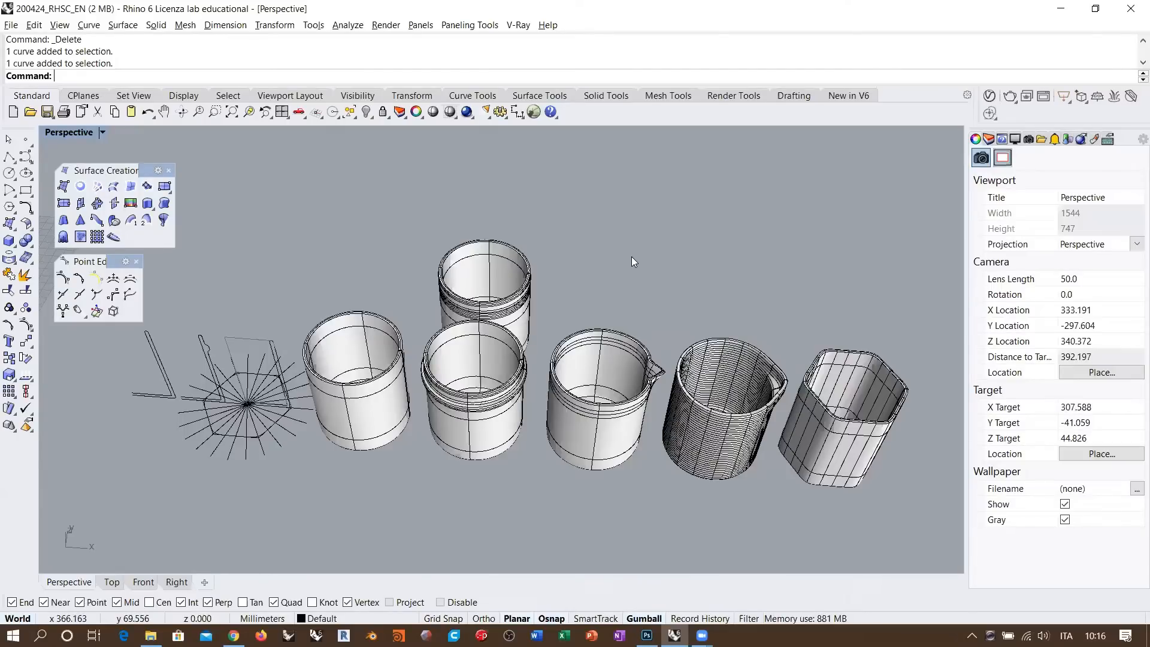
# - Group all the cup variants together with their profile, radial and hexagonal construction curves
pyautogui.moveTo(633, 258); pyautogui.dragTo(563, 355, button='right')
pyautogui.scroll(-4, 613, 352)
pyautogui.moveTo(628, 313); pyautogui.dragTo(625, 356, button='right')
pyautogui.moveTo(803, 422); pyautogui.dragTo(306, 269)
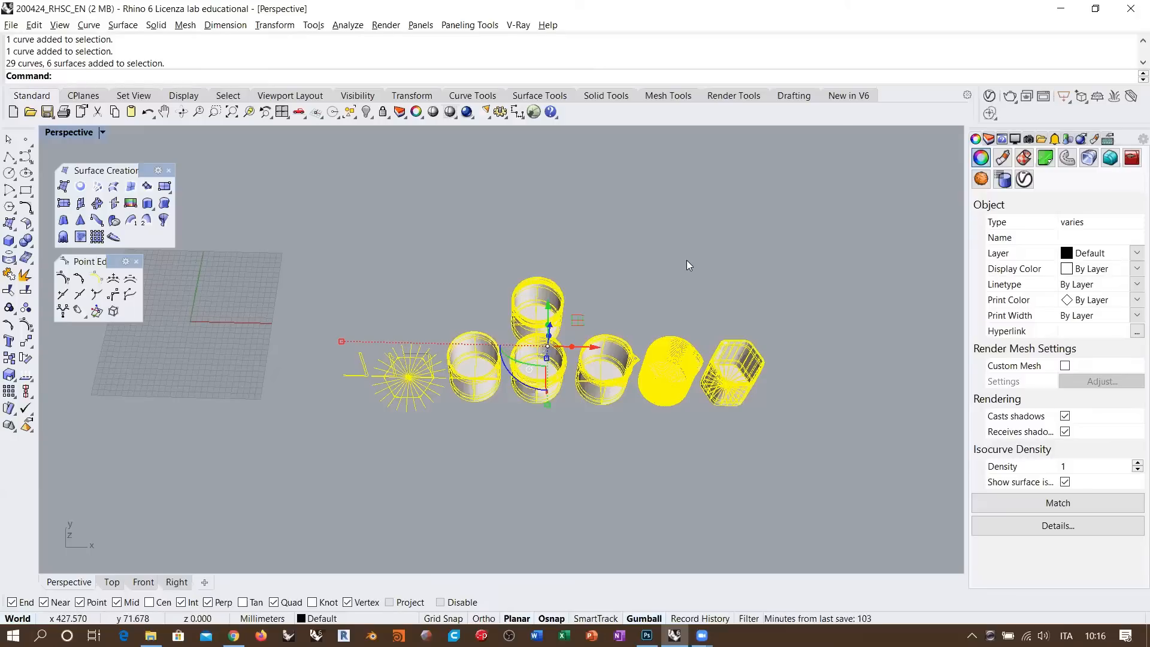
pyautogui.hotkey('ctrl', 'g')
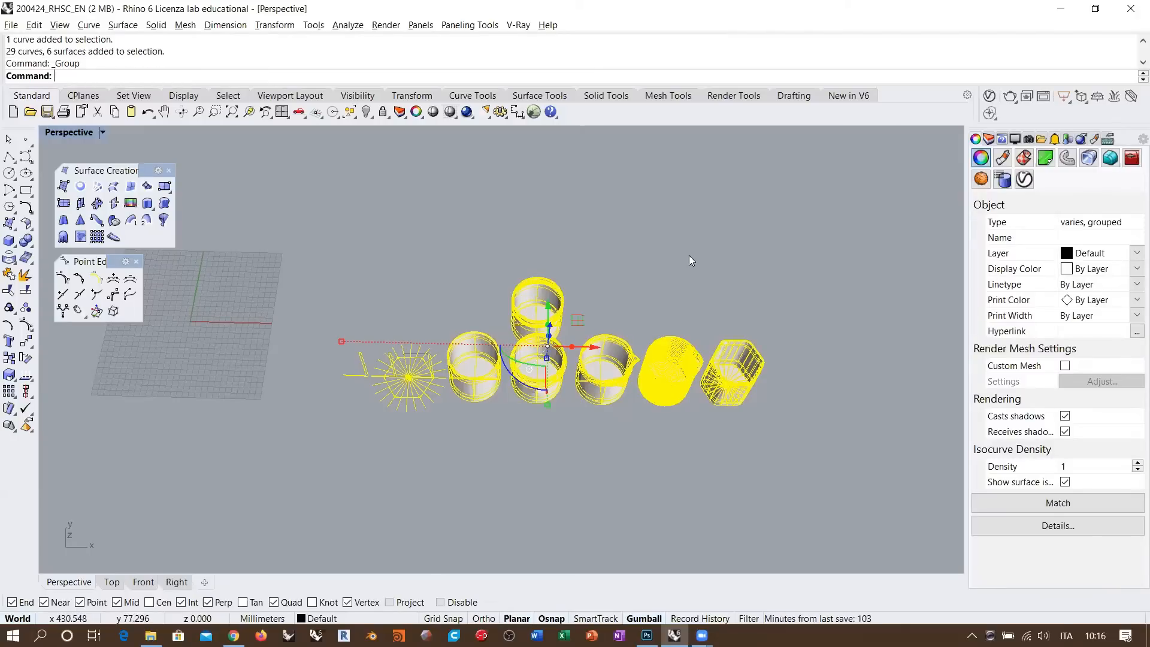
pyautogui.click(681, 249)
# - Show all hidden objects and move the grouped cups into the free area in front of the other surface examples
pyautogui.click(366, 111)
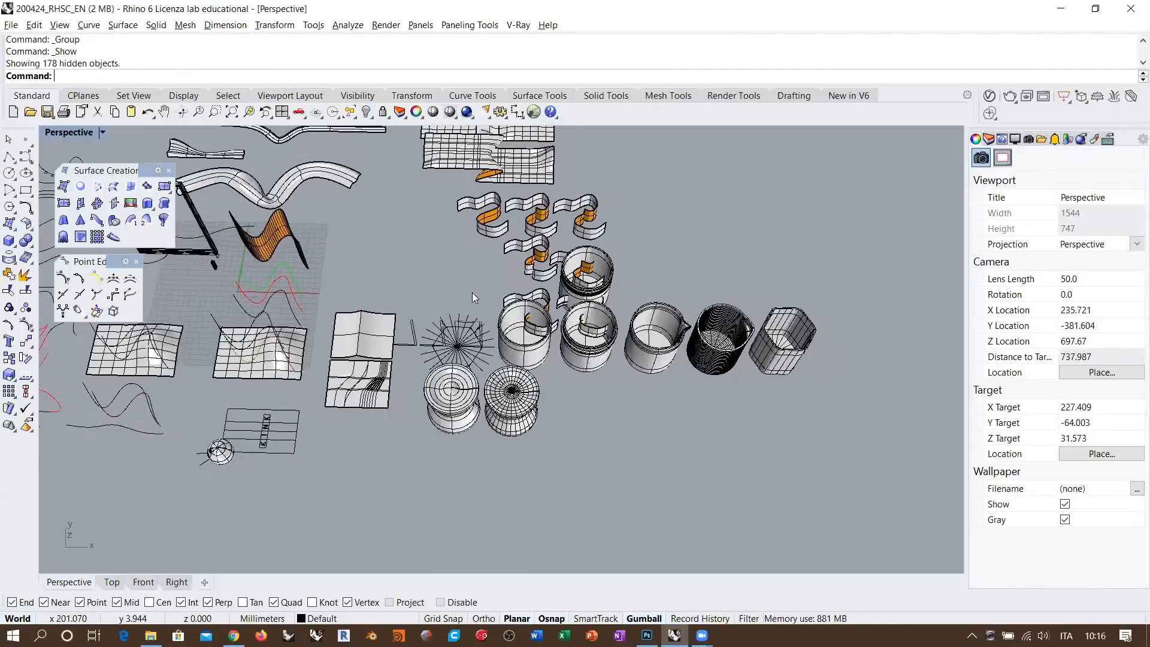
pyautogui.scroll(-5, 472, 298)
pyautogui.moveTo(573, 324); pyautogui.dragTo(465, 422)
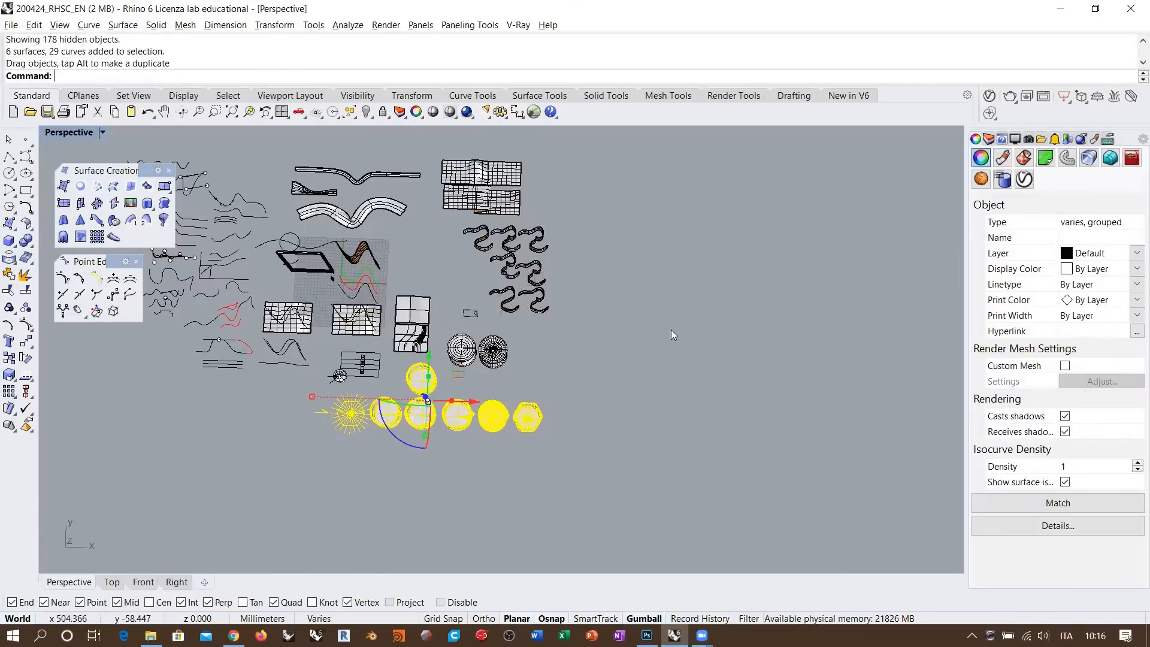
pyautogui.moveTo(516, 363); pyautogui.dragTo(508, 374, button='right')
pyautogui.moveTo(461, 377); pyautogui.dragTo(452, 377)
pyautogui.click(634, 373)
# - Look over the complete collection of curve and surface examples together with the repositioned cups
pyautogui.keyDown('shift'); pyautogui.moveTo(521, 355); pyautogui.dragTo(686, 381, button='right'); pyautogui.keyUp('shift')
pyautogui.scroll(2, 484, 315)
pyautogui.moveTo(484, 315); pyautogui.dragTo(486, 279, button='right')
pyautogui.keyDown('shift'); pyautogui.moveTo(539, 311); pyautogui.dragTo(542, 329, button='right'); pyautogui.keyUp('shift')
pyautogui.moveTo(591, 360); pyautogui.dragTo(624, 303, button='right')
pyautogui.scroll(3, 567, 321)
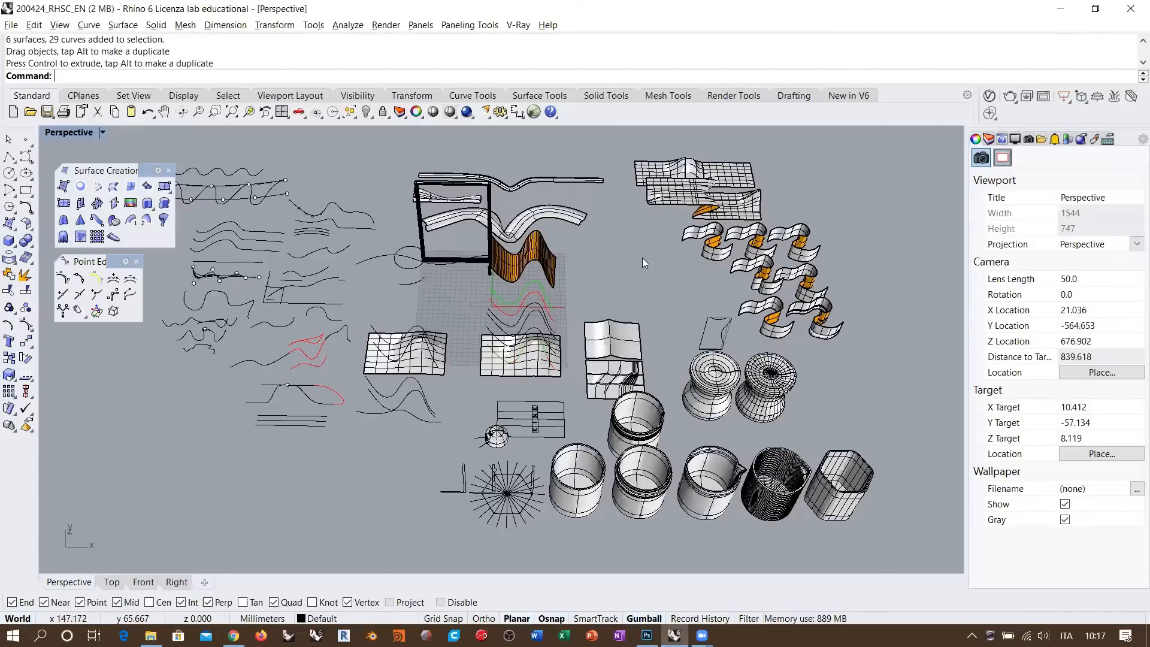
pyautogui.scroll(3, 494, 279)
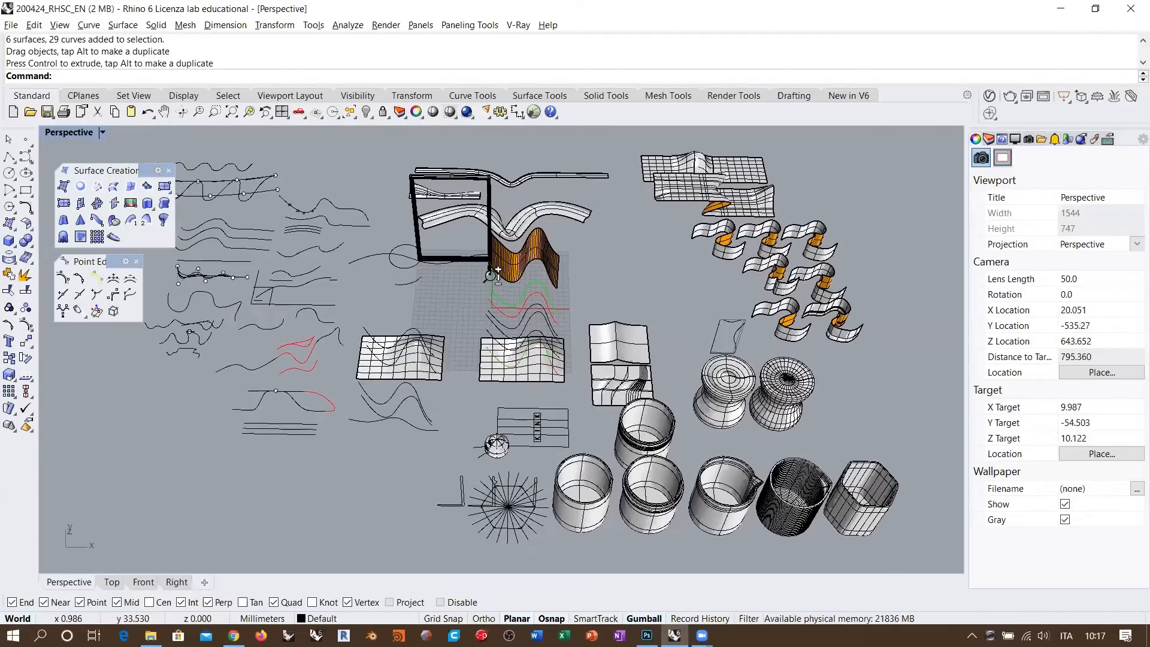
pyautogui.scroll(1, 492, 274)
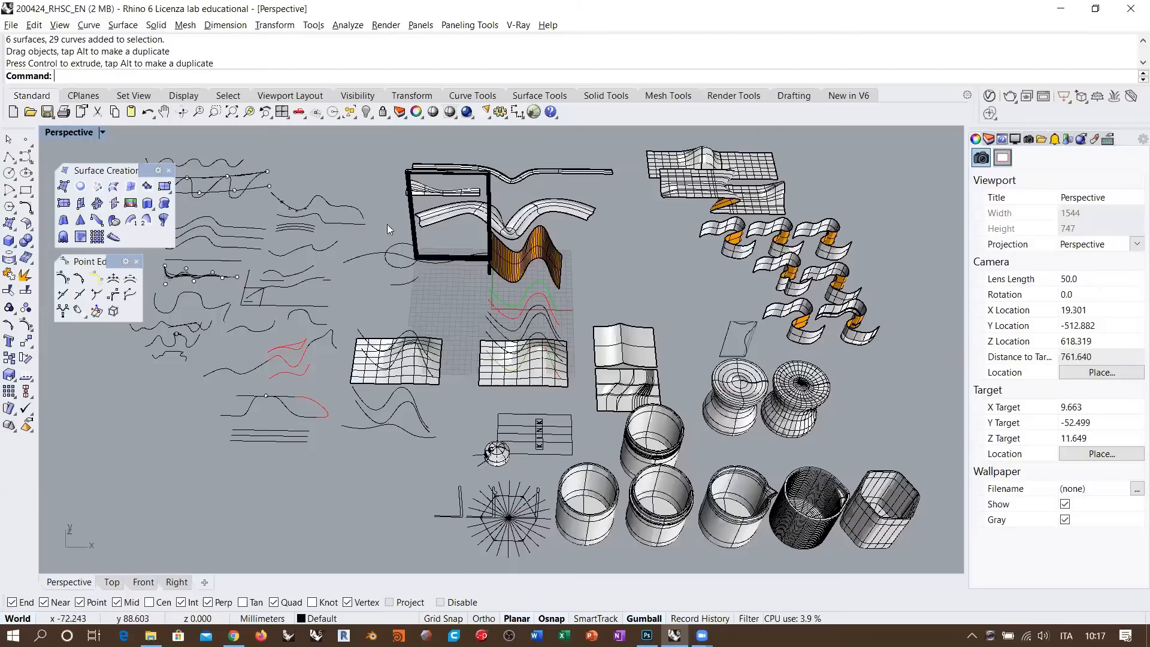
pyautogui.keyDown('shift'); pyautogui.moveTo(579, 290); pyautogui.dragTo(580, 288, button='right'); pyautogui.keyUp('shift')
pyautogui.moveTo(640, 263)
pyautogui.mouseDown(button='right')
pyautogui.moveTo(627, 275)
pyautogui.moveTo(631, 260)
pyautogui.mouseUp(button='right')
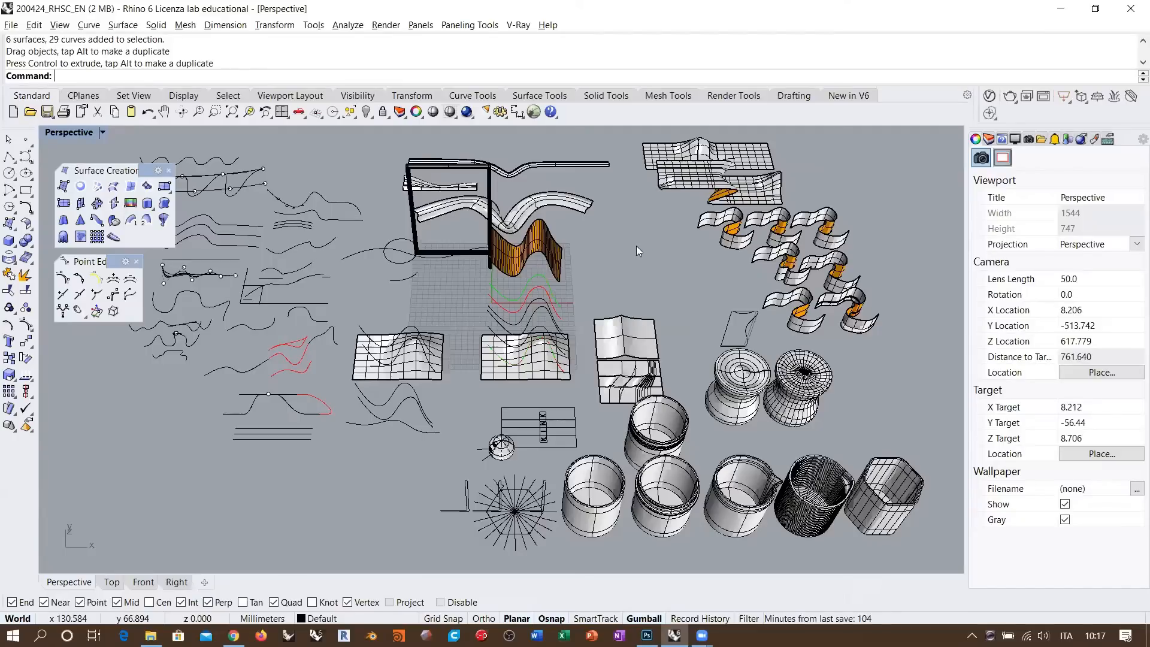
pyautogui.scroll(-5, 622, 296)
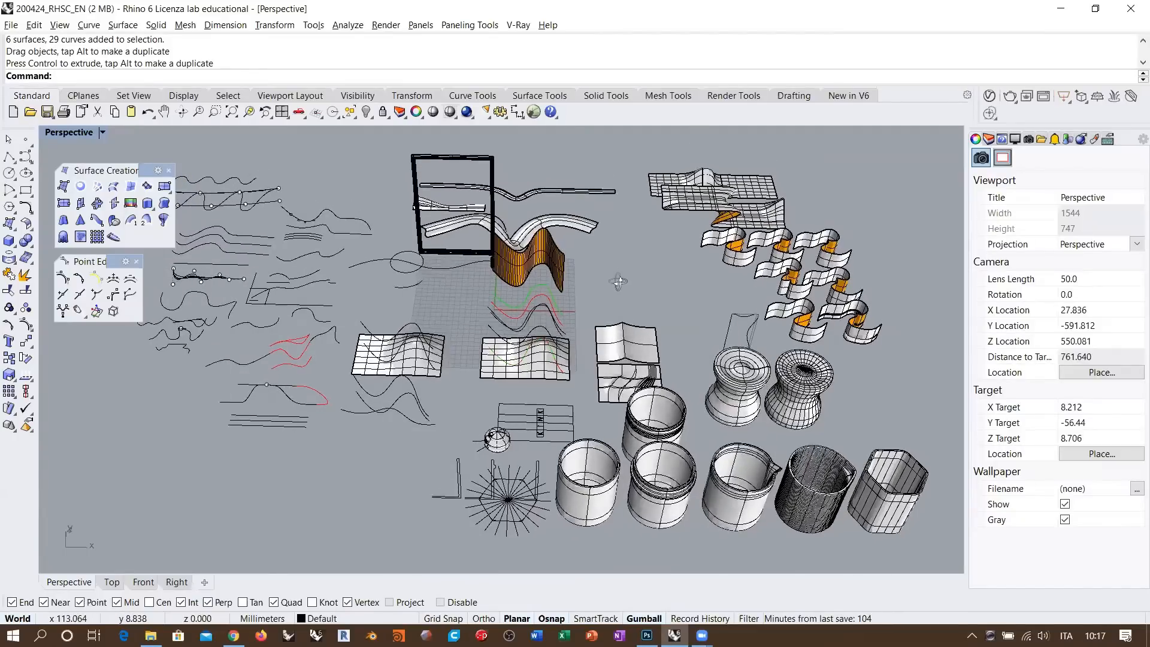
pyautogui.keyDown('shift'); pyautogui.moveTo(594, 294); pyautogui.dragTo(410, 339, button='right'); pyautogui.keyUp('shift')
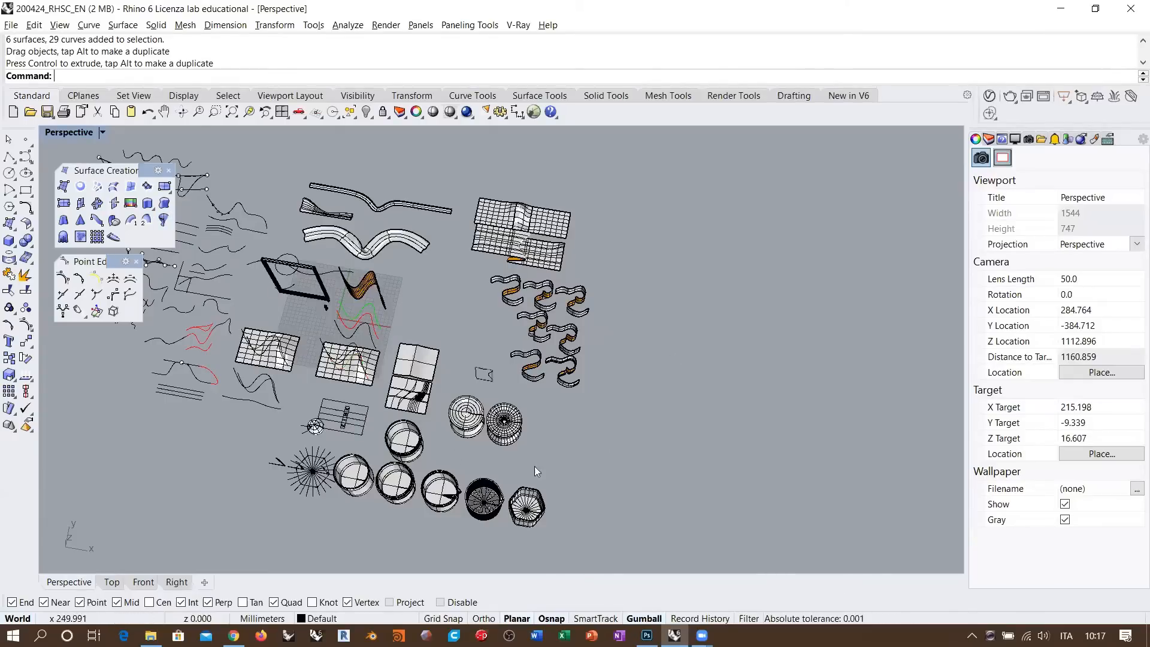
pyautogui.moveTo(418, 497); pyautogui.dragTo(428, 451, button='right')
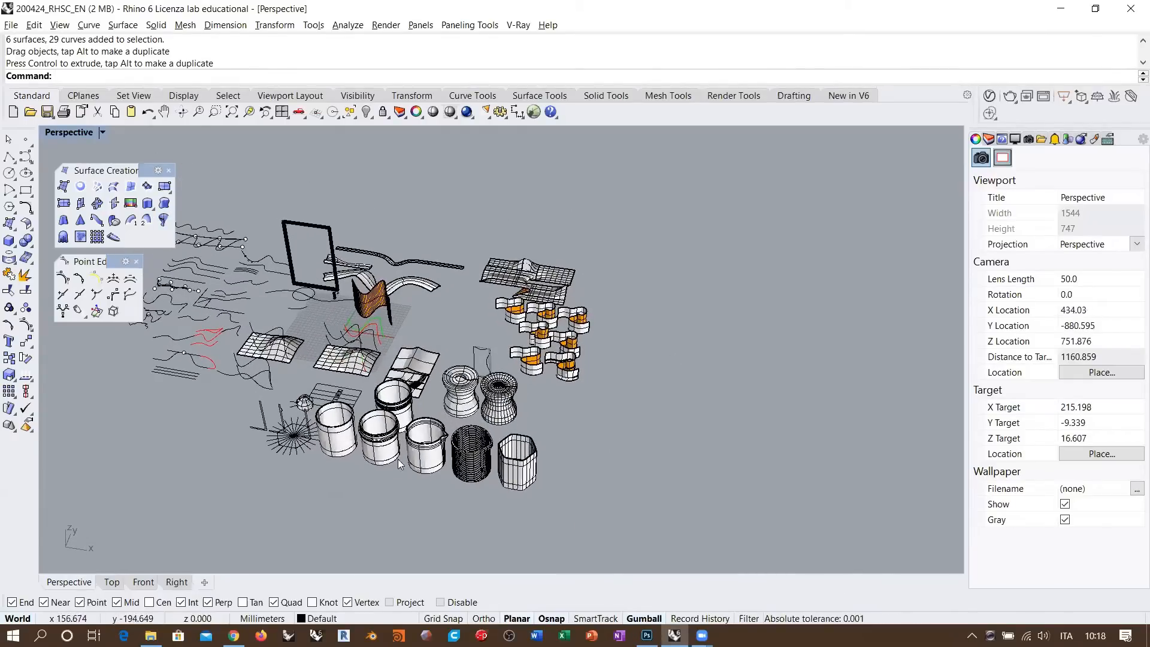
pyautogui.moveTo(425, 392); pyautogui.dragTo(422, 409, button='right')
pyautogui.scroll(4, 421, 409)
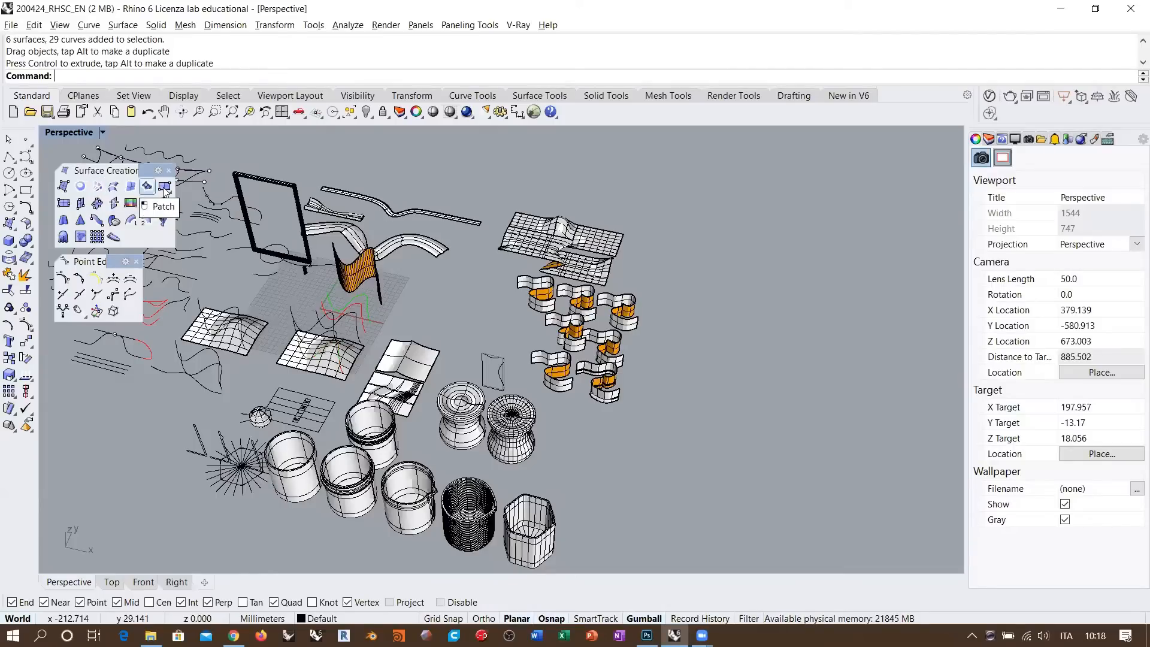
pyautogui.scroll(-2, 469, 312)
pyautogui.keyDown('shift'); pyautogui.moveTo(469, 311); pyautogui.dragTo(400, 343, button='right'); pyautogui.keyUp('shift')
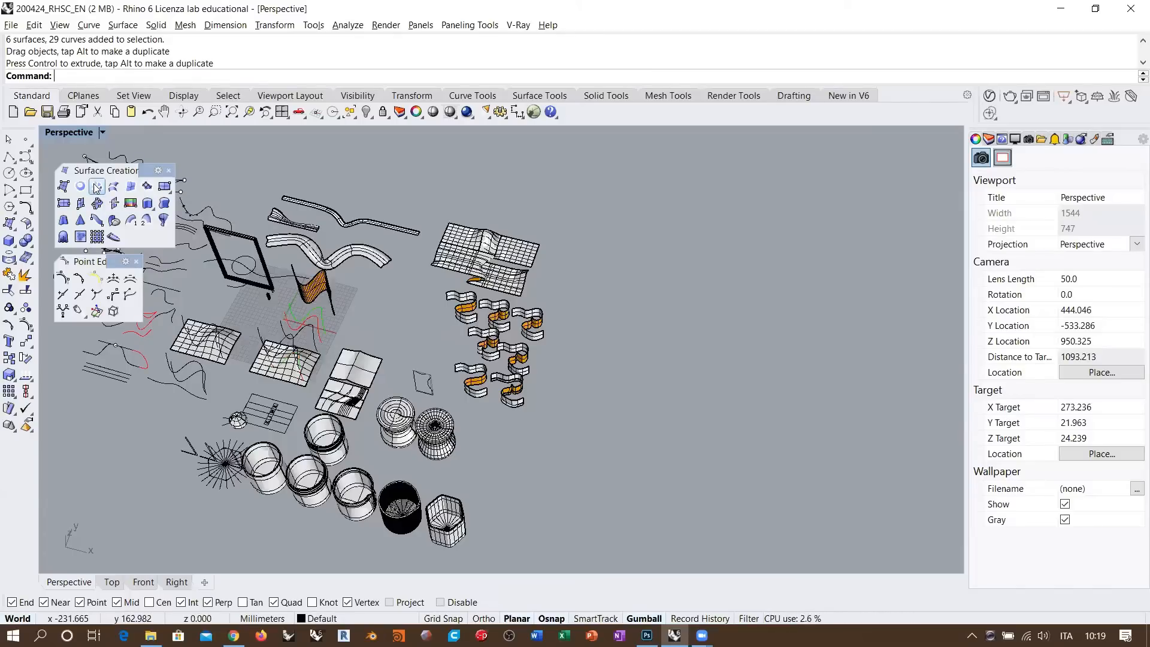
# - Draw a rectangle in the empty area between the waving curves and the ribbon surfaces, and explode it into separate segments
pyautogui.moveTo(331, 269); pyautogui.dragTo(650, 355, button='right')
pyautogui.scroll(16, 360, 332)
pyautogui.keyDown('shift'); pyautogui.moveTo(484, 326); pyautogui.dragTo(479, 351, button='right'); pyautogui.keyUp('shift')
pyautogui.scroll(-10, 391, 313)
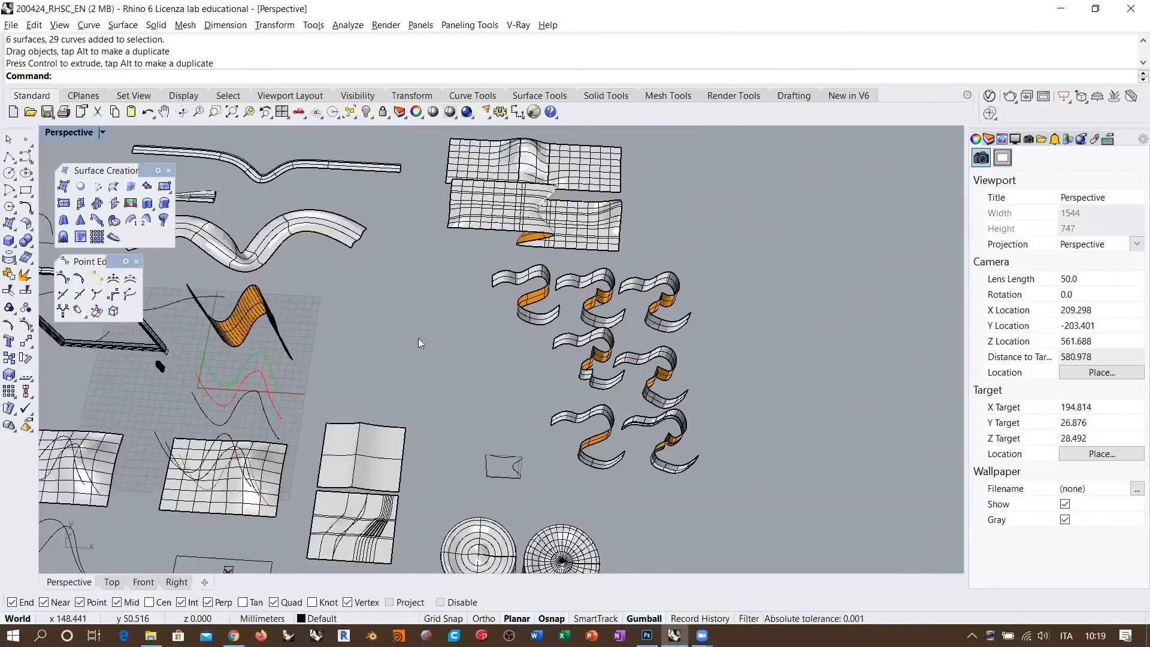
pyautogui.scroll(6, 394, 334)
pyautogui.keyDown('shift'); pyautogui.moveTo(423, 321); pyautogui.dragTo(450, 328, button='right'); pyautogui.keyUp('shift')
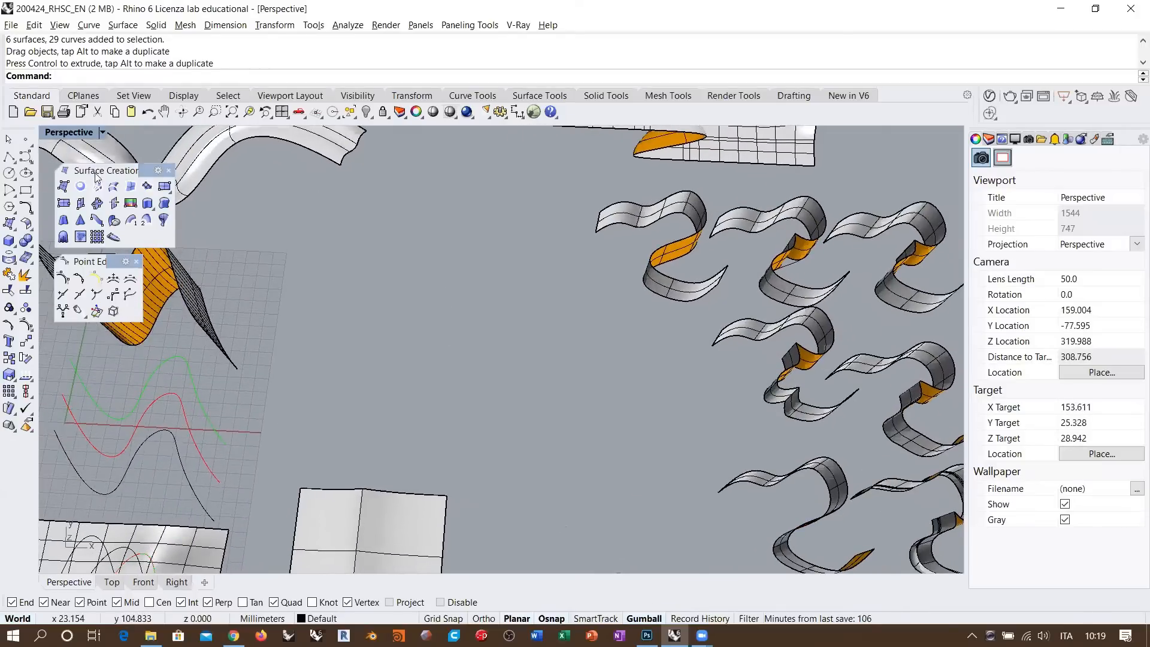
pyautogui.click(321, 396)
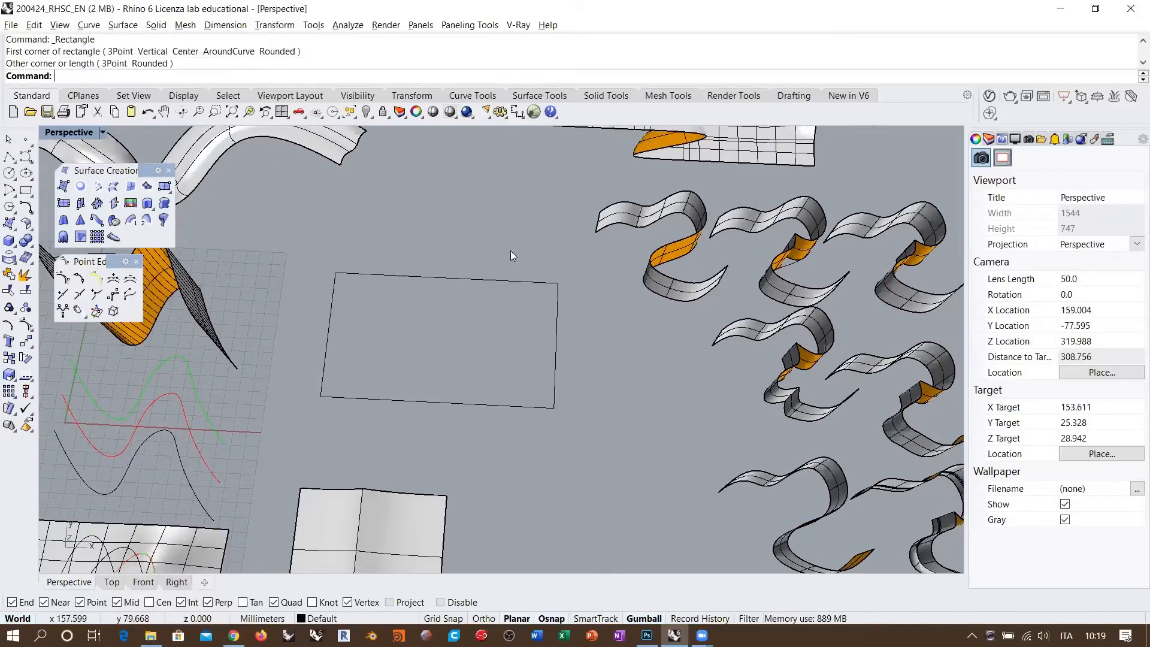
pyautogui.click(559, 283)
pyautogui.click(25, 274)
# - Create a four-corner-point surface on the rectangle's corners and move it aside onto the area of the ribbon surfaces
pyautogui.scroll(4, 415, 305)
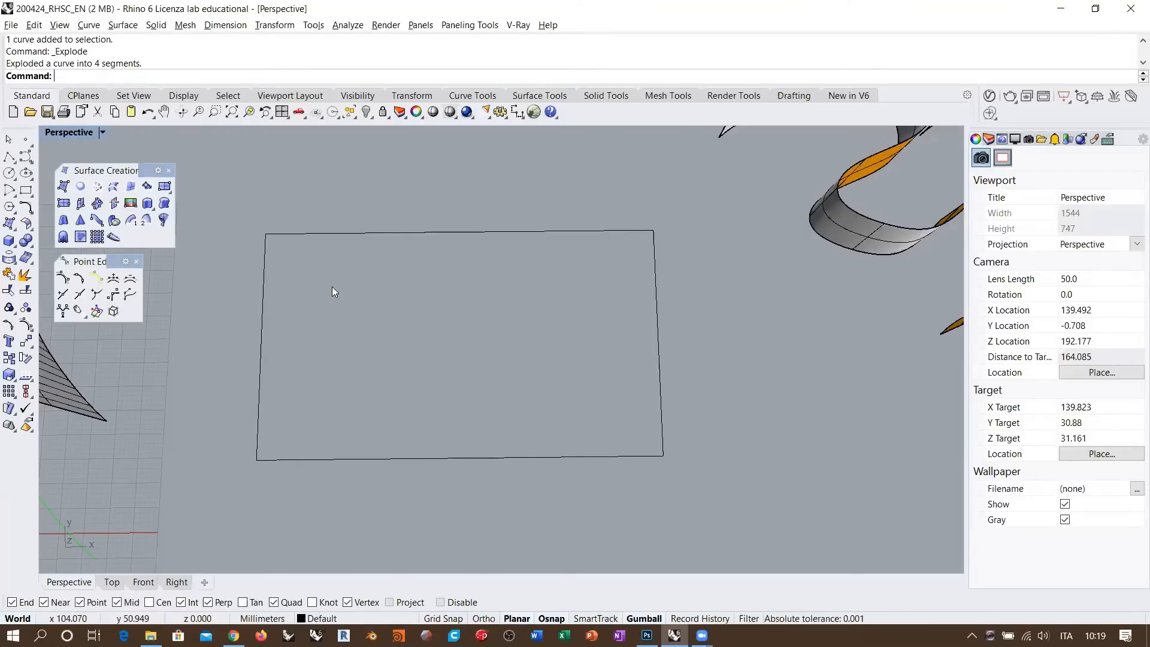
pyautogui.click(64, 187)
pyautogui.click(257, 460)
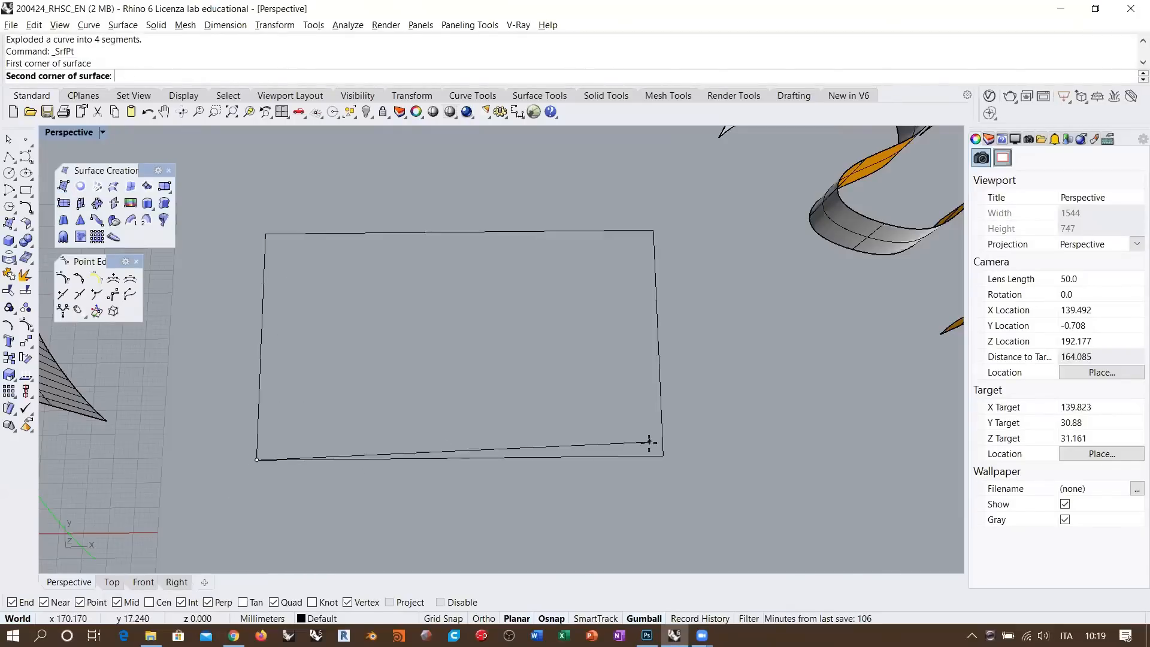
pyautogui.click(663, 456)
pyautogui.click(654, 231)
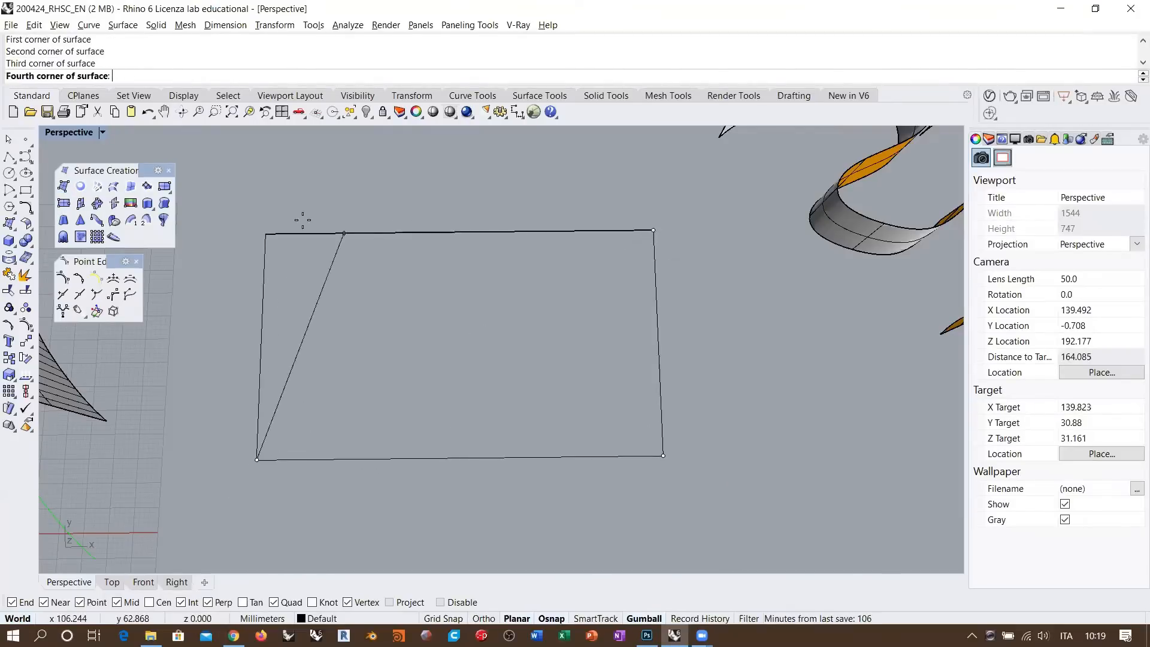
pyautogui.click(266, 234)
pyautogui.scroll(-4, 360, 366)
pyautogui.click(360, 366)
pyautogui.moveTo(359, 366); pyautogui.dragTo(661, 289)
pyautogui.press('Escape')
# - Build a planar surface from all four rectangle segments and move it to the empty space beside the rectangle
pyautogui.click(80, 186)
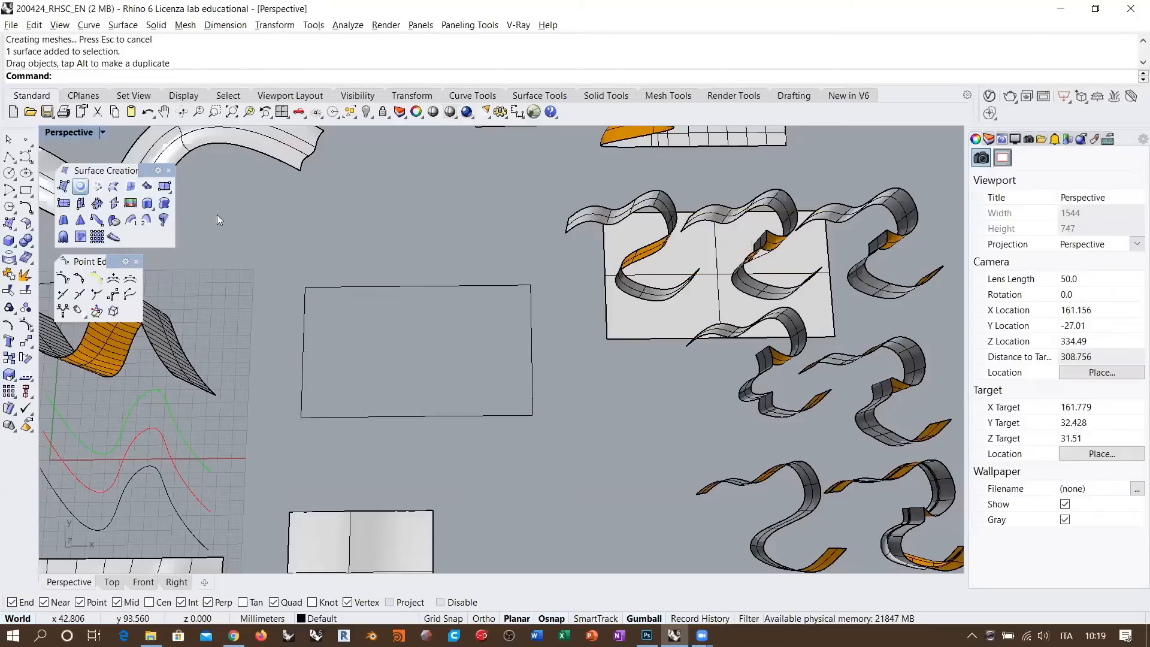
pyautogui.moveTo(537, 268); pyautogui.dragTo(263, 451)
pyautogui.rightClick(341, 259)
pyautogui.moveTo(363, 372); pyautogui.dragTo(636, 405)
pyautogui.press('Escape')
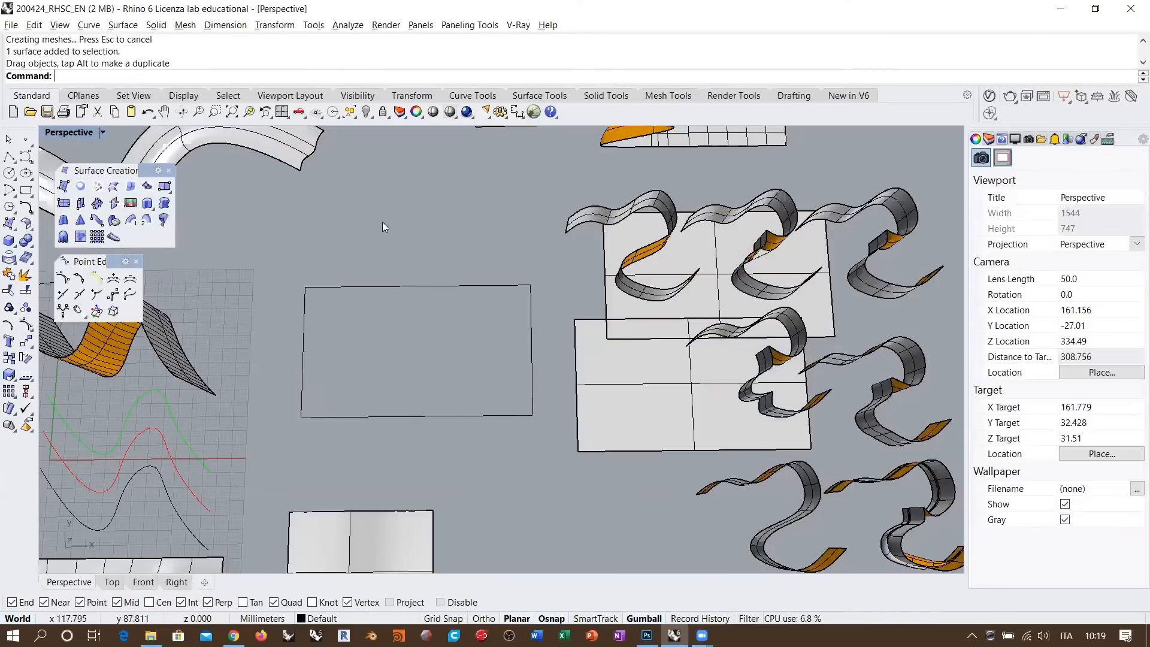
# - Try an edge-curve surface from only the rectangle's two short sides, and undo it
pyautogui.click(131, 186)
pyautogui.click(301, 363)
pyautogui.click(522, 354)
pyautogui.press('Return')
pyautogui.hotkey('ctrl', 'z')
# - Try an edge-curve surface from only the rectangle's two long sides, and undo it
pyautogui.press('Return')
pyautogui.click(334, 417)
pyautogui.click(351, 287)
pyautogui.press('Return')
pyautogui.hotkey('ctrl', 'z')
# - Build an edge-curve surface from all four rectangle segments and move it behind the rectangle
pyautogui.press('Return')
pyautogui.moveTo(547, 269); pyautogui.dragTo(270, 441)
pyautogui.moveTo(383, 353); pyautogui.dragTo(475, 228)
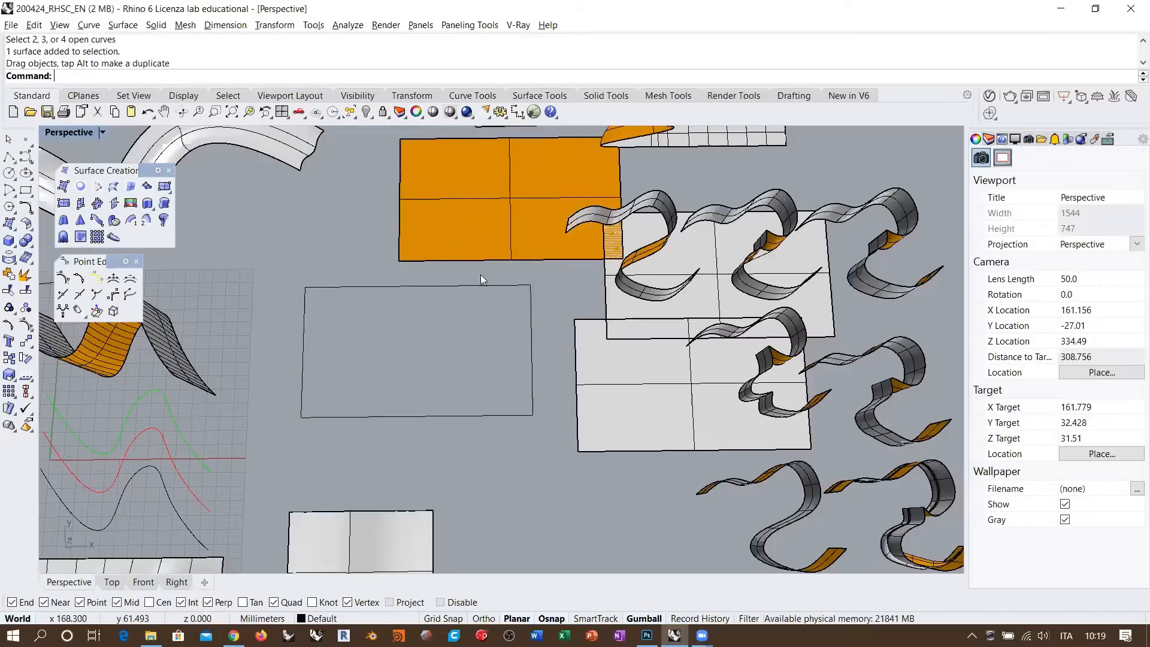
# - Sweep the rectangle's left short side along its long front side with a one-rail sweep and move the surface away behind the rectangle
pyautogui.moveTo(455, 322); pyautogui.dragTo(519, 294, button='right')
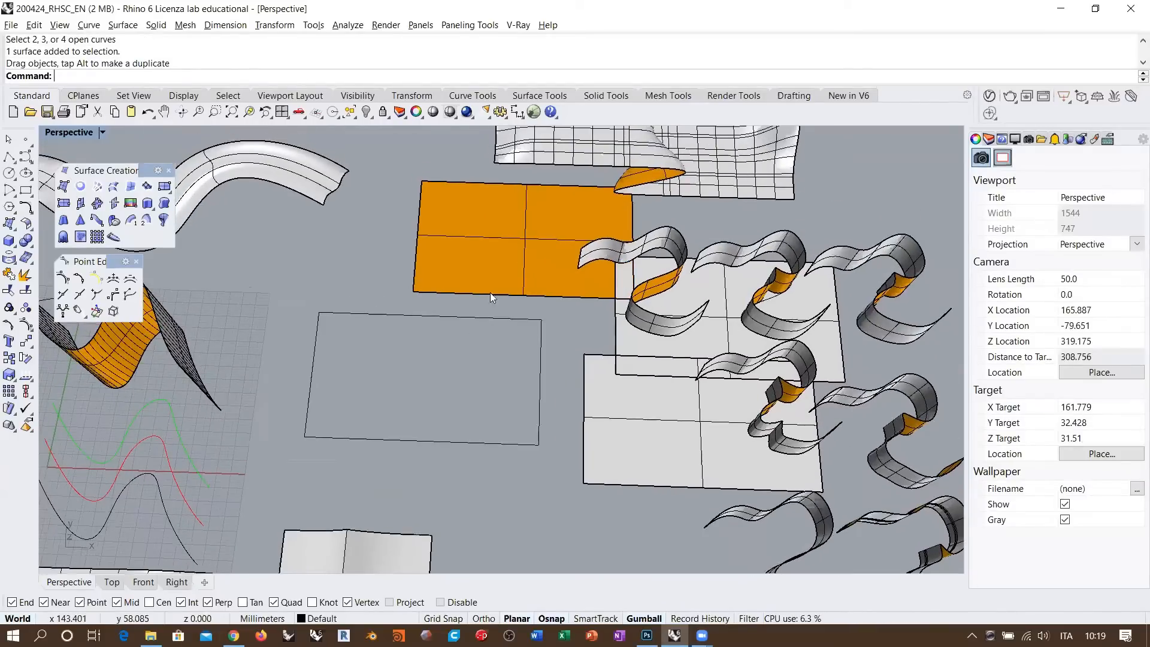
pyautogui.scroll(2, 409, 303)
pyautogui.moveTo(617, 330); pyautogui.dragTo(225, 197, button='right')
pyautogui.click(130, 221)
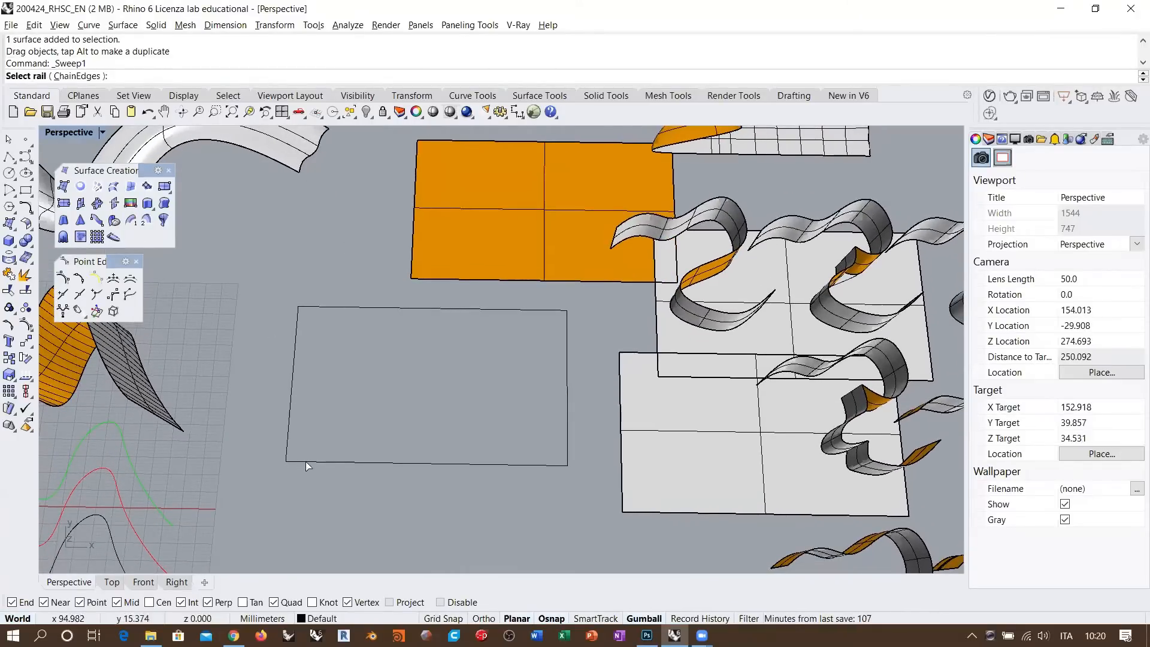
pyautogui.click(305, 462)
pyautogui.click(289, 432)
pyautogui.press('Return')
pyautogui.press('Return')
pyautogui.moveTo(304, 446); pyautogui.dragTo(599, 244)
# - Sweep the rectangle's long front side along its left short side with a one-rail sweep and move the surface behind the rectangle
pyautogui.rightClick(325, 362)
pyautogui.click(293, 384)
pyautogui.click(326, 462)
pyautogui.press('Return')
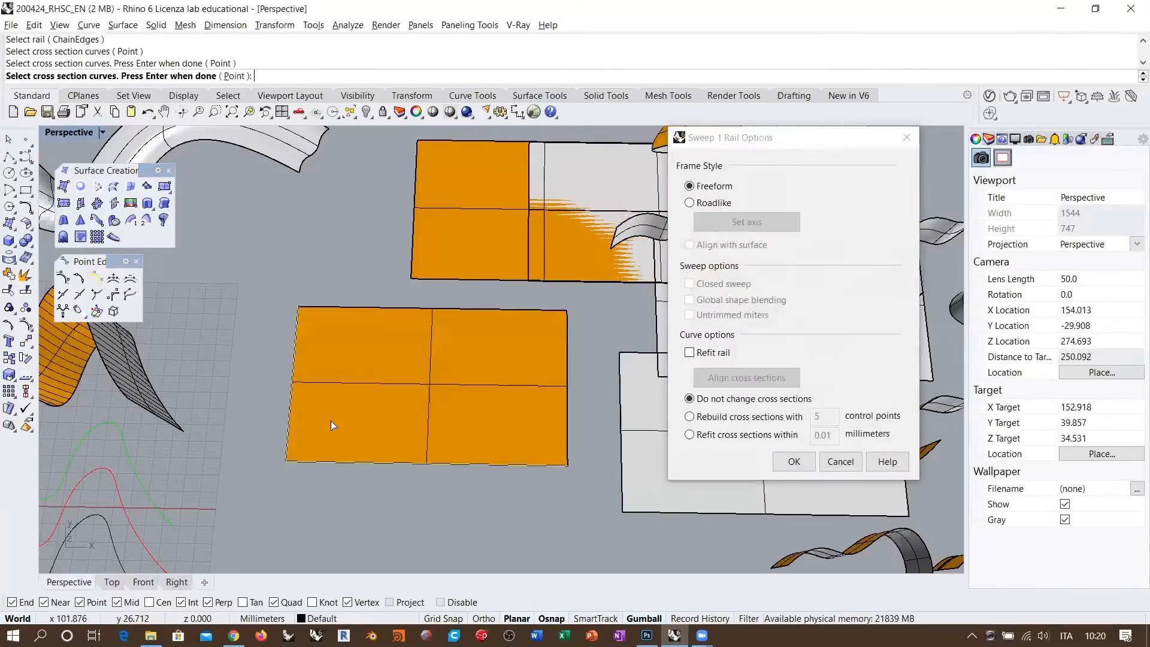
pyautogui.press('Return')
pyautogui.moveTo(380, 343); pyautogui.dragTo(376, 139)
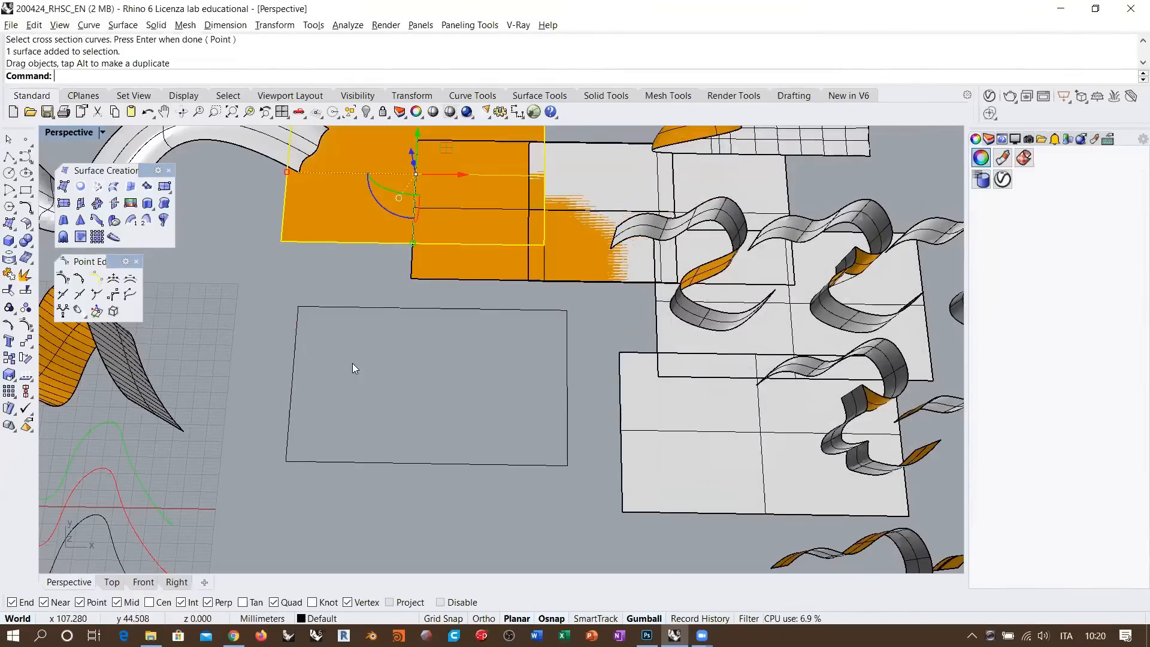
# - Sweep both short sides along the rectangle's long front side with a one-rail sweep and move the surface beside the rectangle
pyautogui.click(355, 357)
pyautogui.rightClick(377, 413)
pyautogui.click(348, 461)
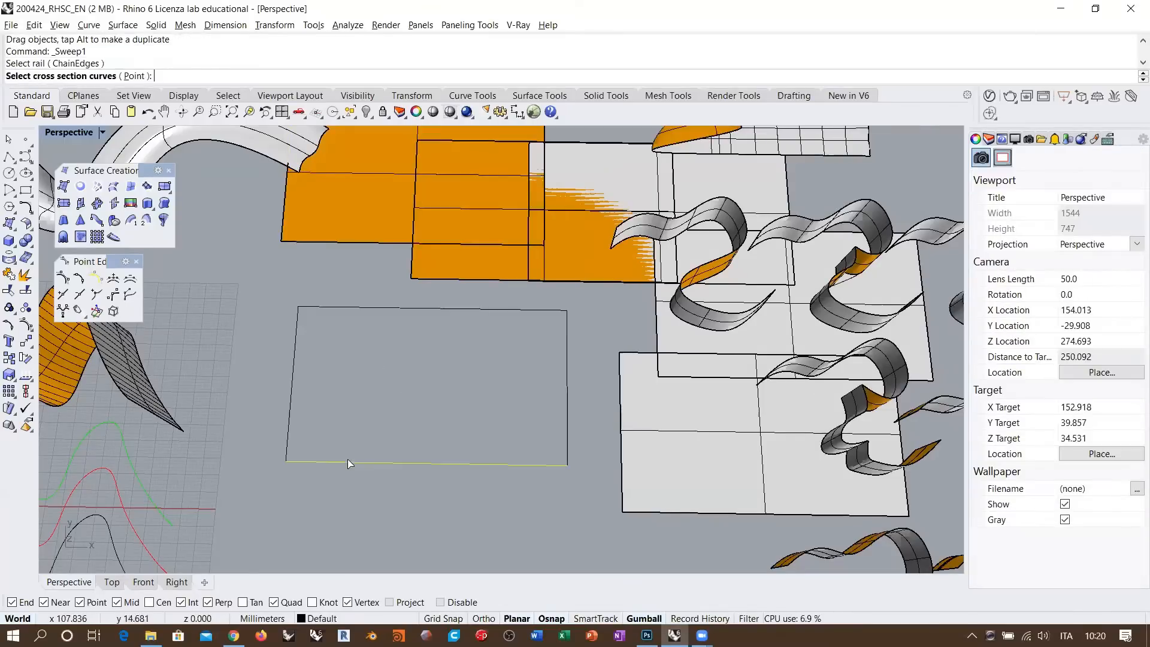
pyautogui.click(290, 419)
pyautogui.press('Return')
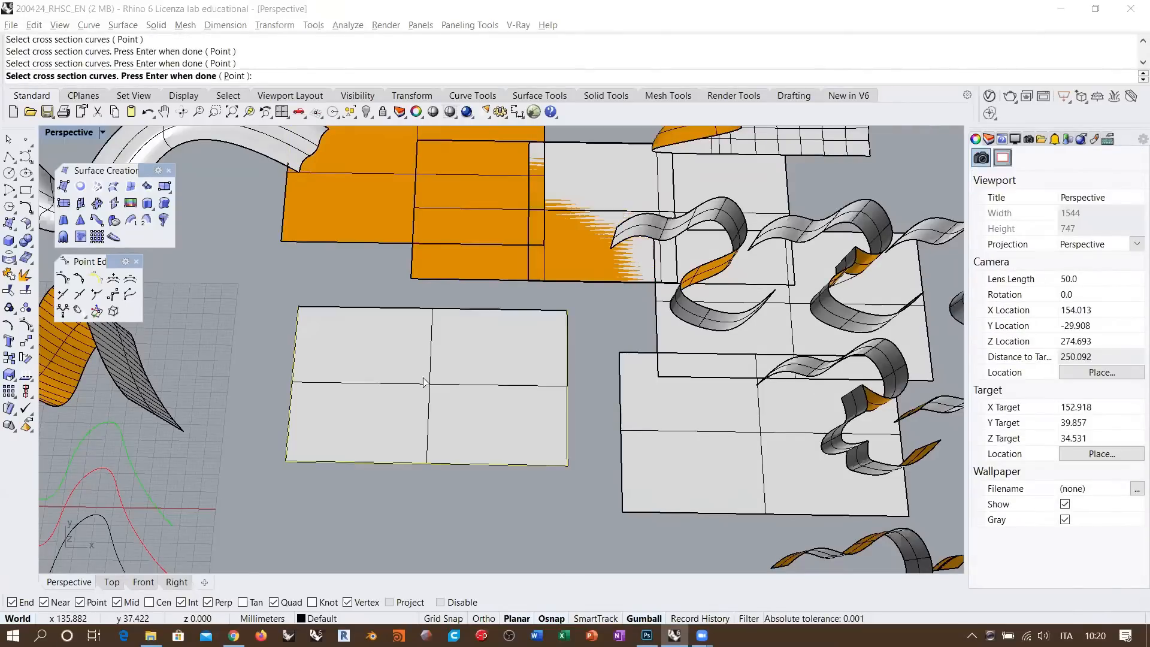
pyautogui.press('Return')
pyautogui.moveTo(415, 392); pyautogui.dragTo(718, 281)
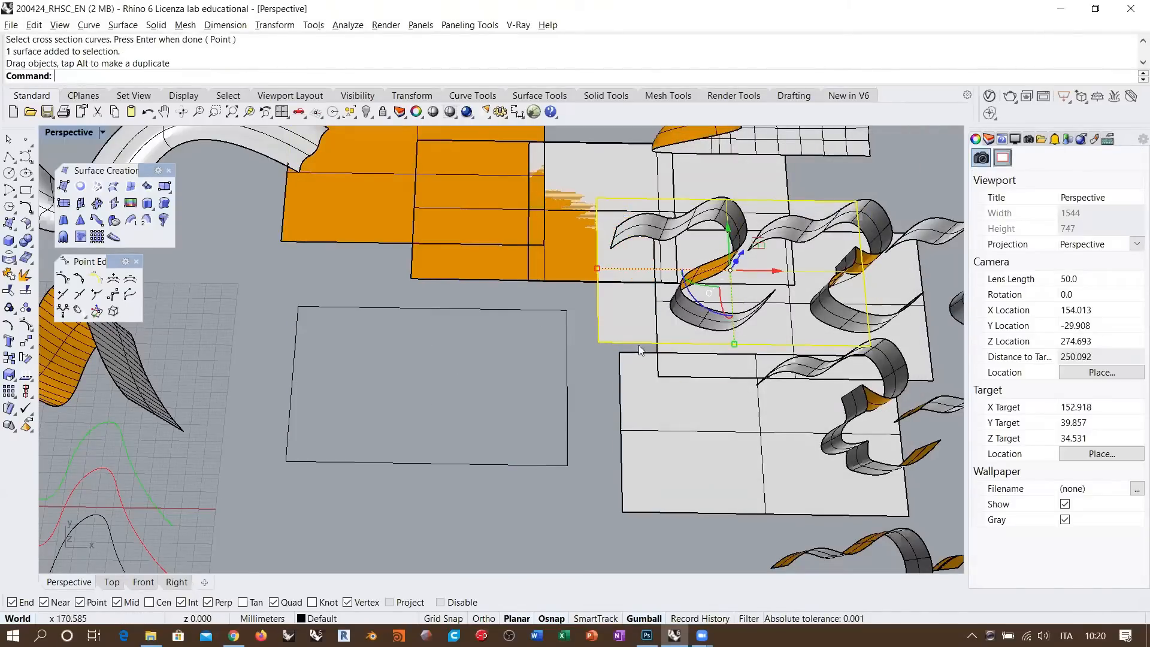
# - Sweep the left short side along both long sides with a two-rail sweep and place the surface among the other samples
pyautogui.click(534, 315)
pyautogui.click(145, 221)
pyautogui.click(319, 462)
pyautogui.click(327, 308)
pyautogui.click(295, 338)
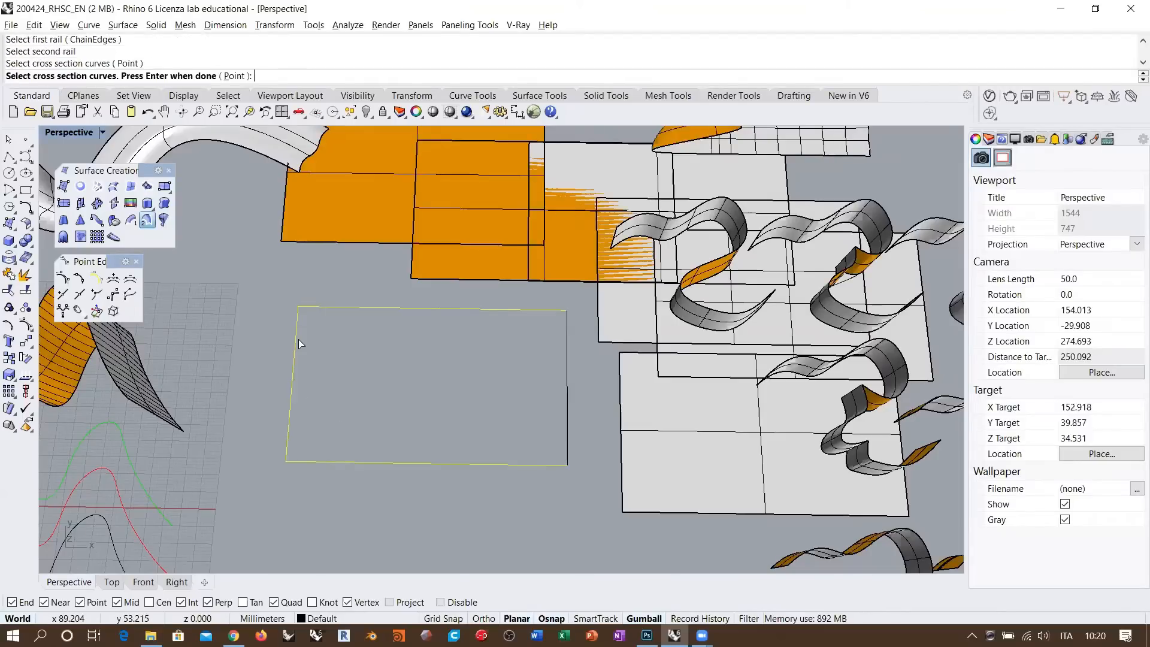
pyautogui.press('Return')
pyautogui.press('Return')
pyautogui.moveTo(380, 405); pyautogui.dragTo(624, 363)
pyautogui.moveTo(588, 303); pyautogui.dragTo(607, 294)
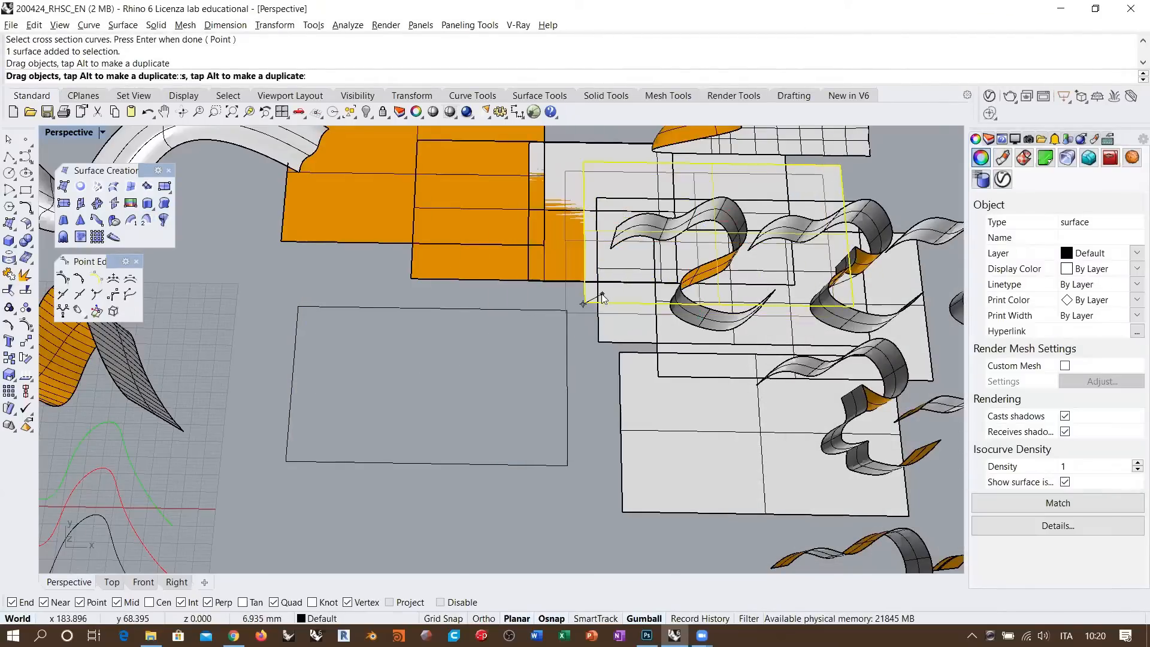
pyautogui.click(412, 370)
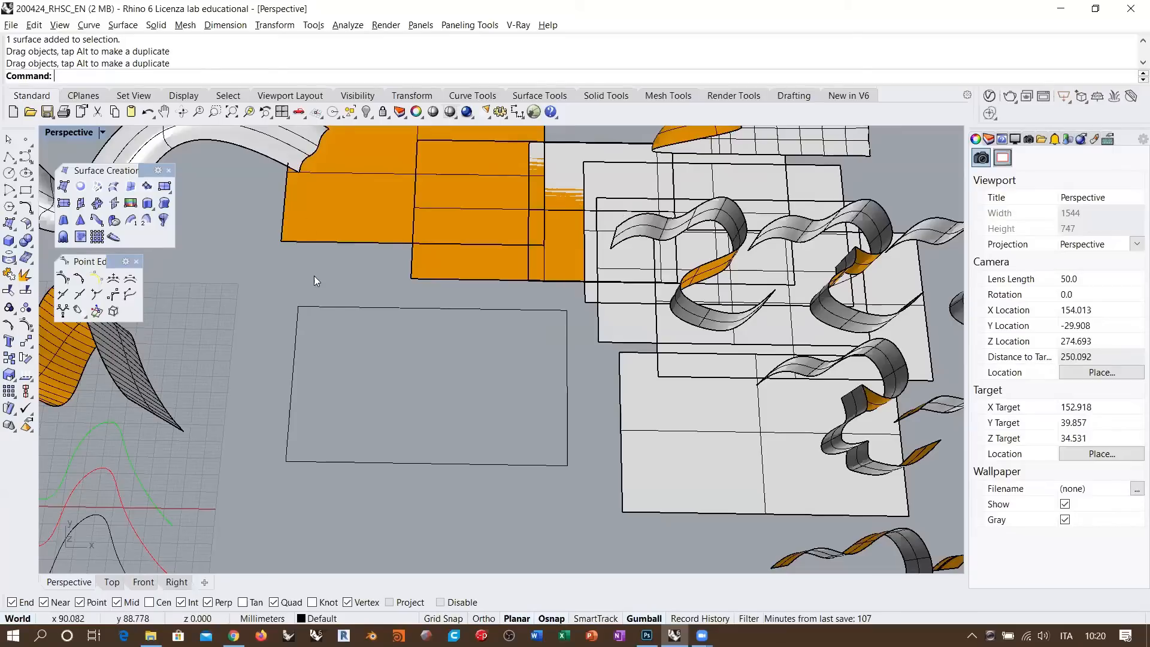
# - Build a network surface from all four rectangle segments and move it to the empty area beyond the ribbon shapes
pyautogui.click(97, 186)
pyautogui.click(289, 414)
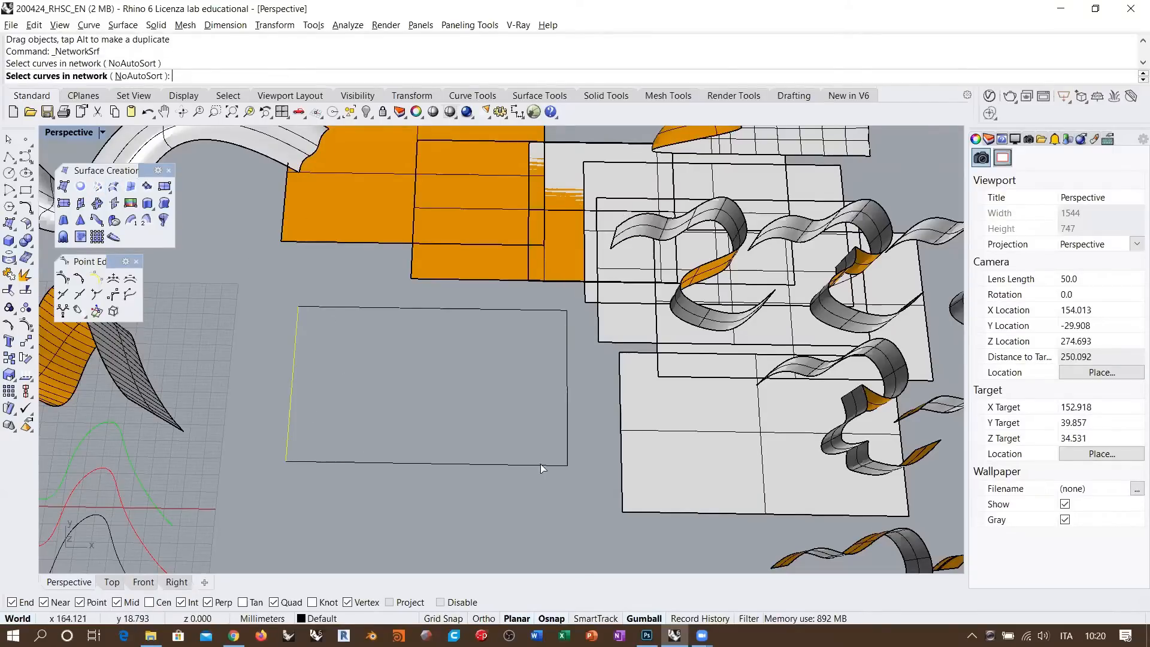
pyautogui.click(567, 439)
pyautogui.click(545, 465)
pyautogui.click(524, 310)
pyautogui.rightClick(496, 353)
pyautogui.keyDown('shift'); pyautogui.moveTo(479, 384); pyautogui.dragTo(445, 369, button='right'); pyautogui.keyUp('shift')
pyautogui.rightClick(414, 372)
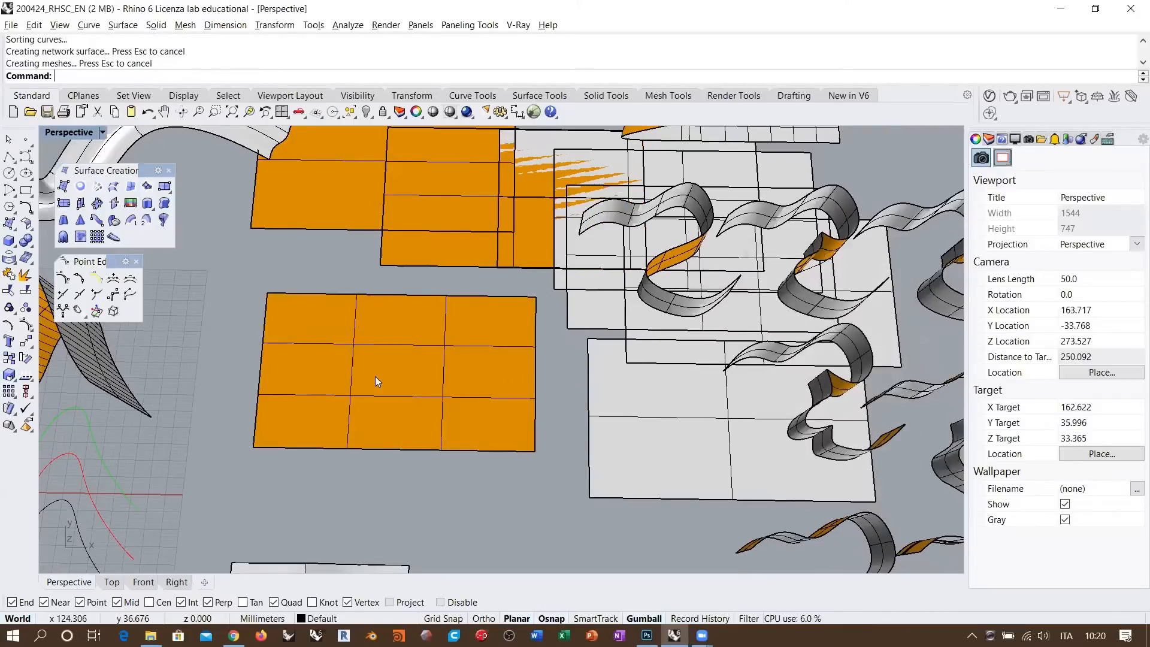
pyautogui.scroll(-6, 375, 376)
pyautogui.moveTo(378, 382); pyautogui.dragTo(822, 252)
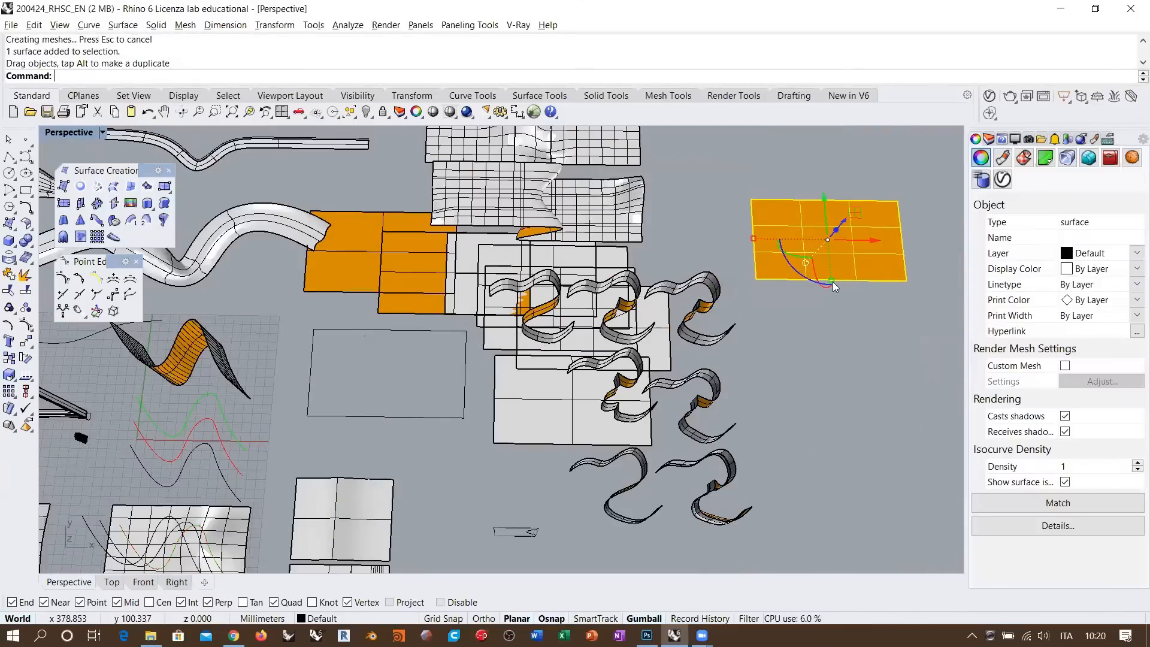
pyautogui.press('Escape')
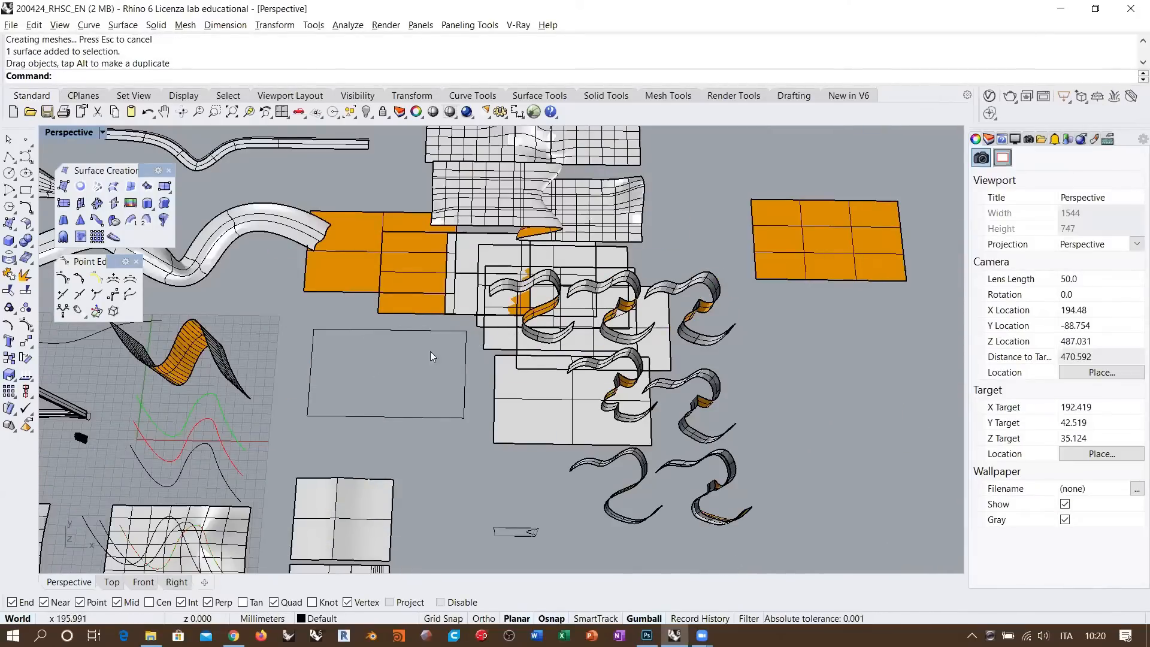
# - Build a patch surface from the rectangle segments and move it in front of the network surface
pyautogui.scroll(4, 388, 377)
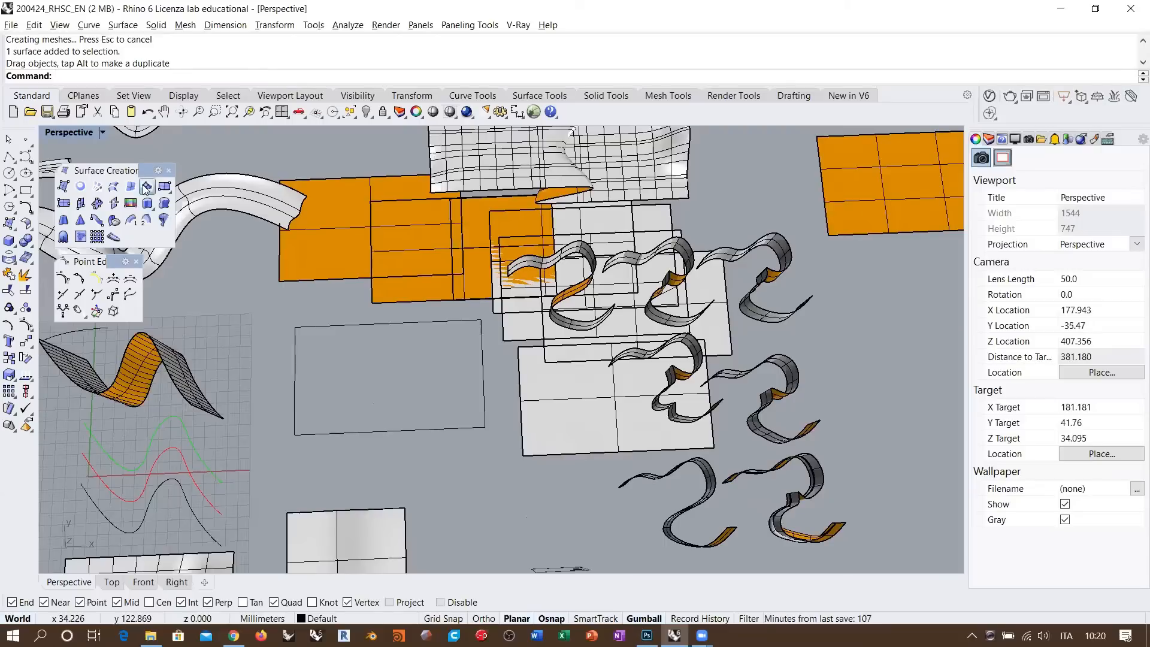
pyautogui.click(148, 203)
pyautogui.click(295, 330)
pyautogui.press('Return')
pyautogui.press('Return')
pyautogui.moveTo(362, 385); pyautogui.dragTo(905, 309)
pyautogui.moveTo(868, 422); pyautogui.dragTo(756, 410, button='right')
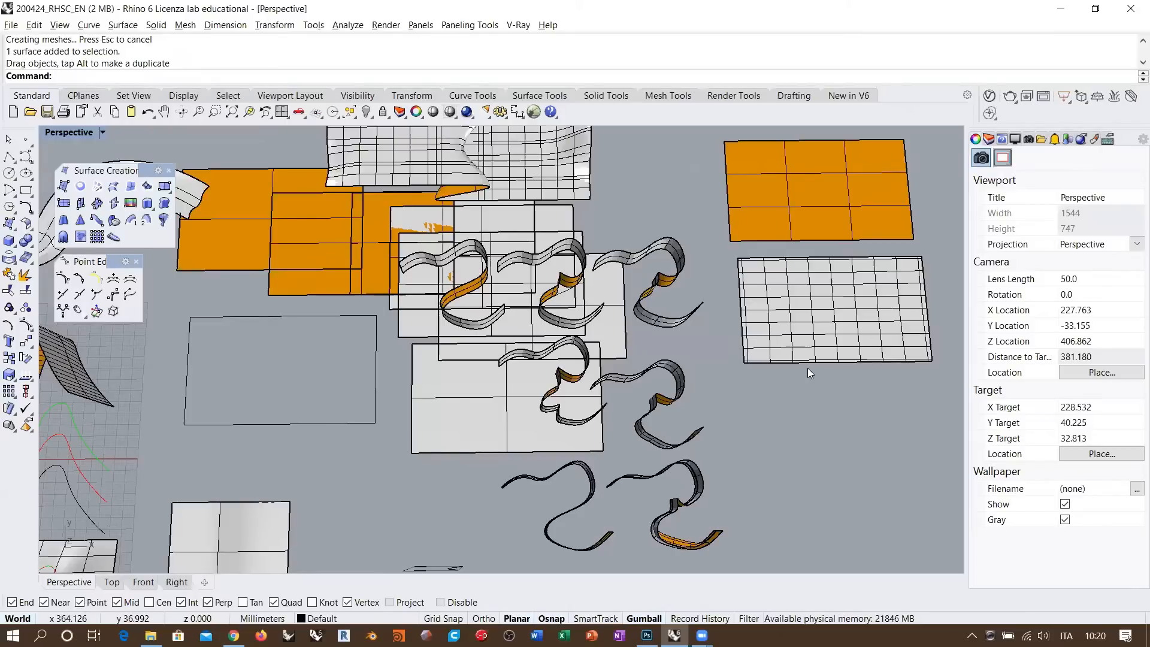
# - Undo all the sample surfaces built from the rectangle, leaving only its four open segments
pyautogui.hotkey('ctrl', 'z')
pyautogui.hotkey('ctrl', 'z')
pyautogui.hotkey('ctrl', 'z')
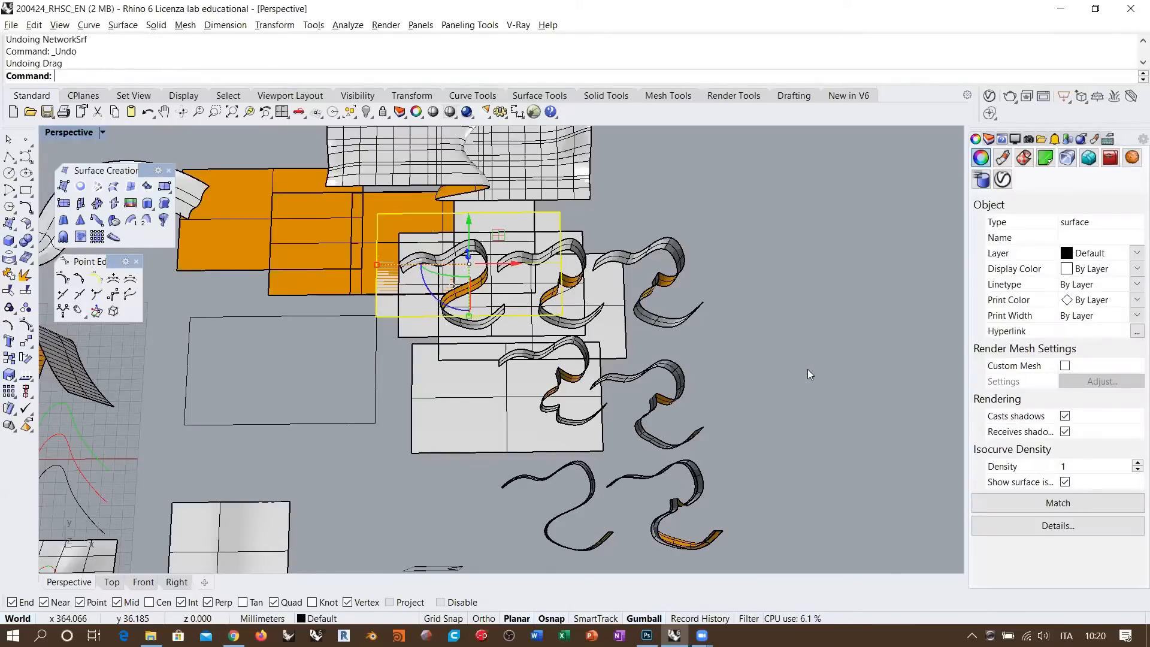
pyautogui.hotkey('ctrl', 'z')
pyautogui.hotkey('ctrl', 'z')
pyautogui.hotkey('ctrl', 'z')
pyautogui.hotkey('ctrl', 'z')
pyautogui.hotkey('ctrl', 'z')
pyautogui.hotkey('ctrl', 'z')
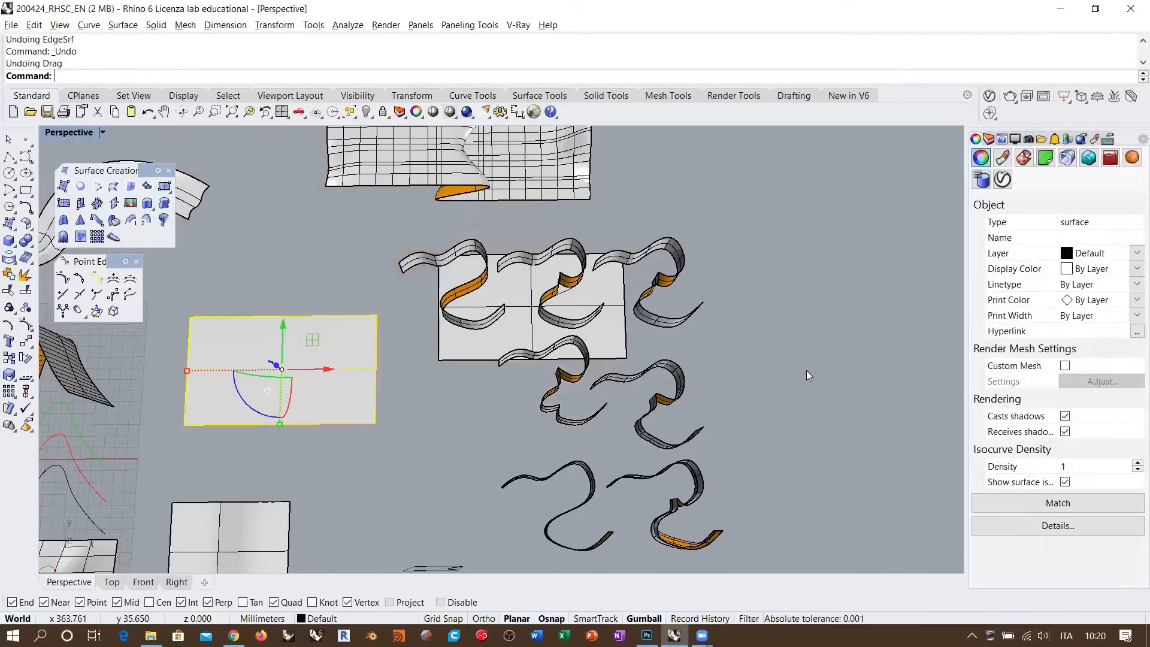
pyautogui.hotkey('ctrl', 'z')
pyautogui.hotkey('ctrl', 'z')
# - Select the rectangle's four segments and move them to the empty area beyond the ribbon shapes
pyautogui.moveTo(254, 372); pyautogui.dragTo(157, 302)
pyautogui.scroll(-4, 256, 346)
pyautogui.moveTo(302, 337); pyautogui.dragTo(728, 207)
pyautogui.scroll(5, 608, 251)
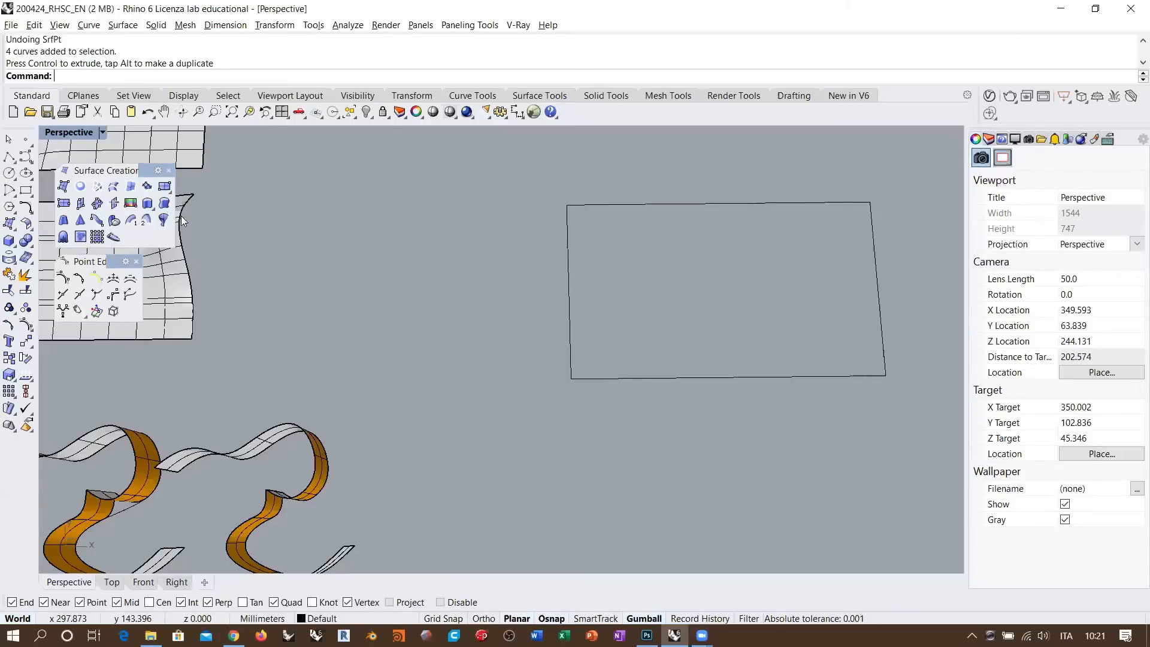
# - Build a network surface from the relocated rectangle's four segments with Position edge matching and tolerances of 0.001 and 0.01
pyautogui.click(96, 187)
pyautogui.moveTo(399, 203); pyautogui.dragTo(743, 269, button='right')
pyautogui.moveTo(813, 226); pyautogui.dragTo(476, 499)
pyautogui.press('Return')
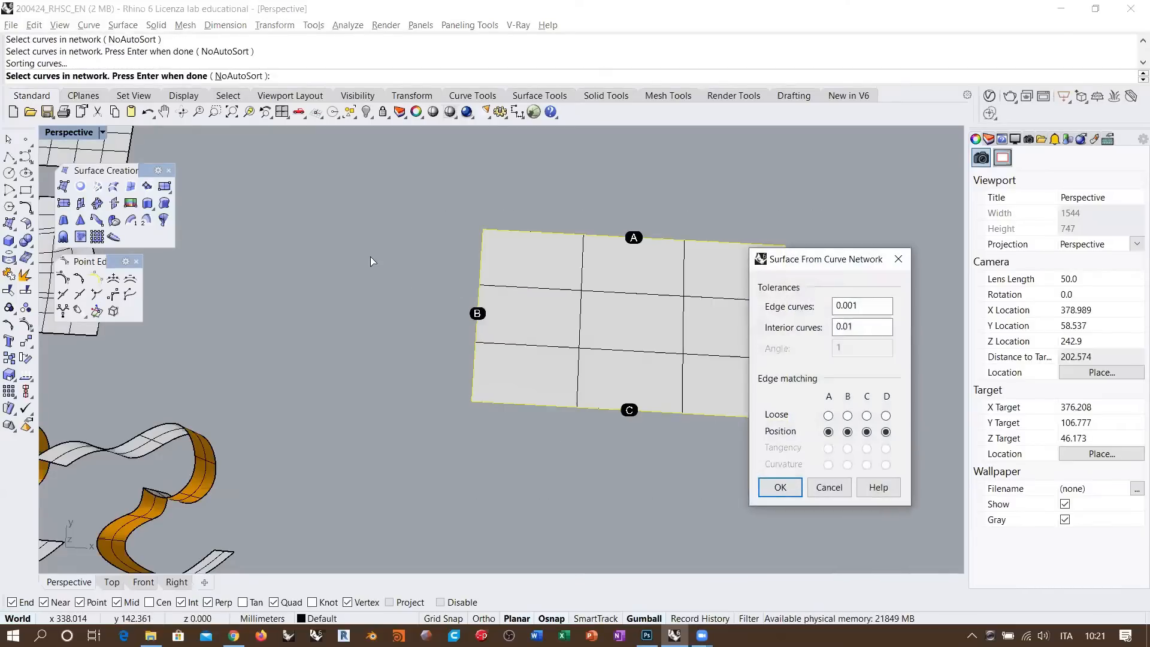
pyautogui.moveTo(458, 308); pyautogui.dragTo(372, 303, button='right')
pyautogui.press('Return')
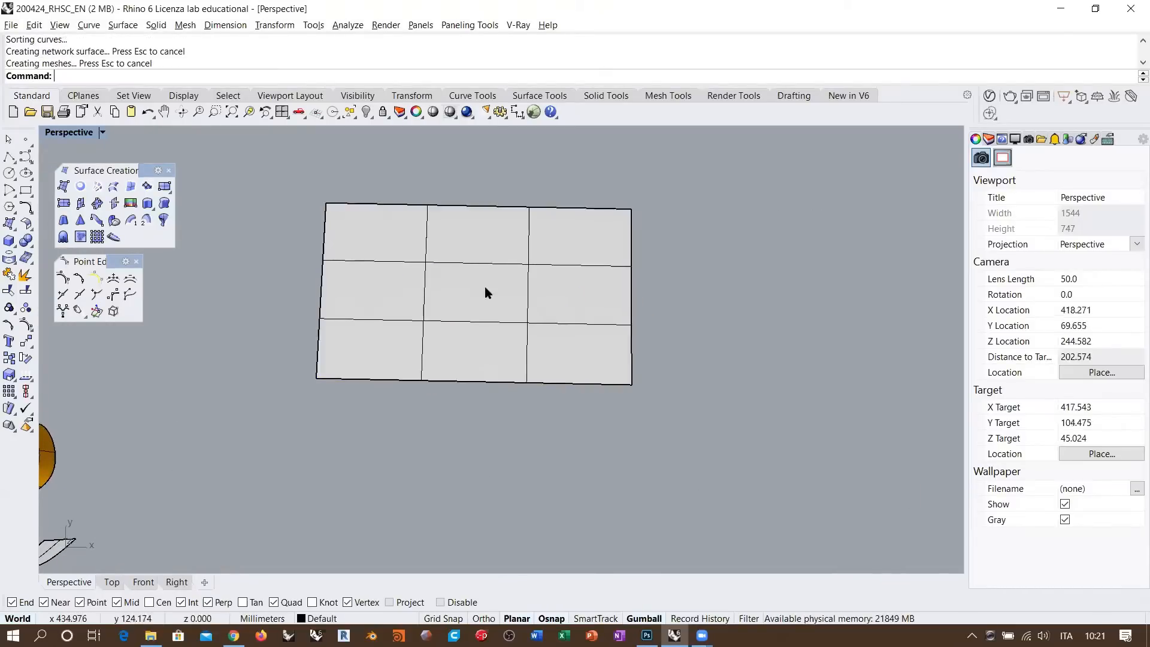
# - Move the network surface in front of the rectangle so the original segments are exposed
pyautogui.click(487, 288)
pyautogui.moveTo(505, 263); pyautogui.dragTo(513, 469)
pyautogui.keyDown('shift'); pyautogui.moveTo(585, 453); pyautogui.dragTo(611, 321, button='right'); pyautogui.keyUp('shift')
pyautogui.click(582, 263)
pyautogui.keyDown('shift'); pyautogui.moveTo(463, 251); pyautogui.dragTo(447, 320, button='right'); pyautogui.keyUp('shift')
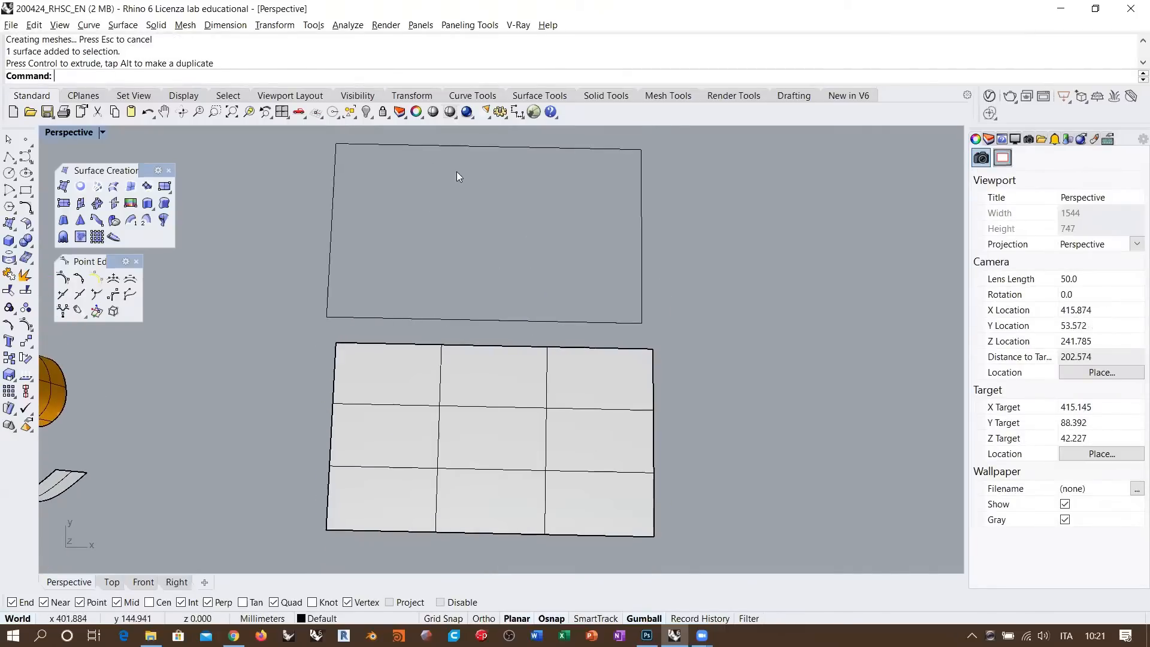
pyautogui.click(358, 320)
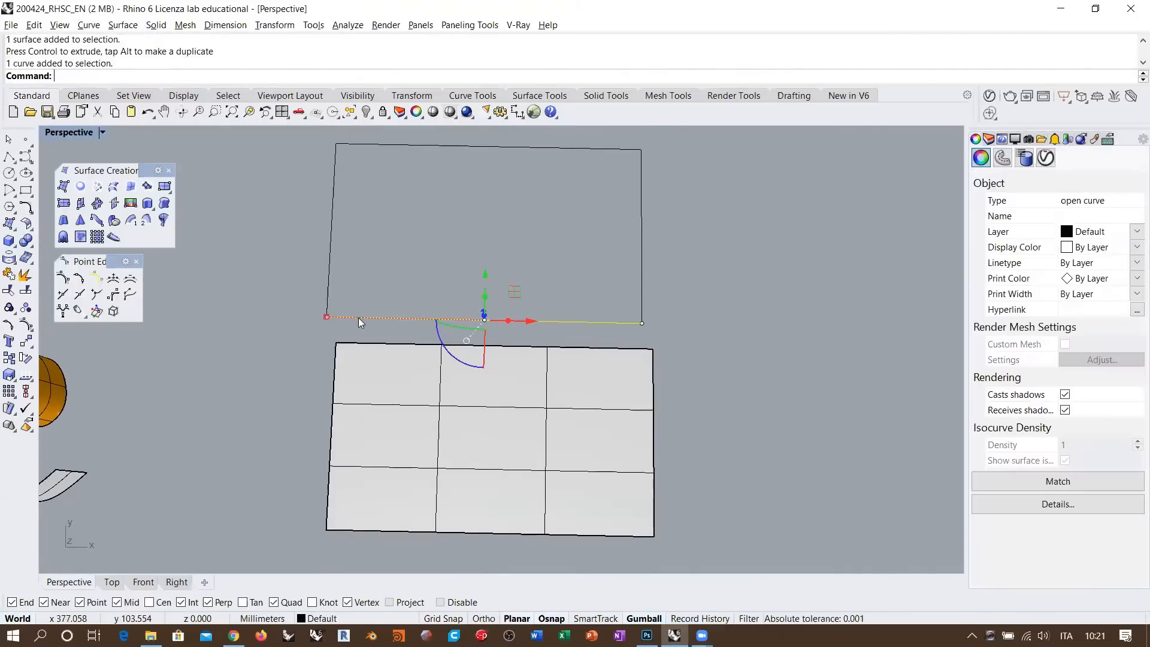
pyautogui.click(402, 258)
pyautogui.moveTo(454, 263); pyautogui.dragTo(458, 262, button='right')
# - Turn on the network surface's control points, raise its four central points into a bump, and examine the shape from several angles
pyautogui.click(488, 459)
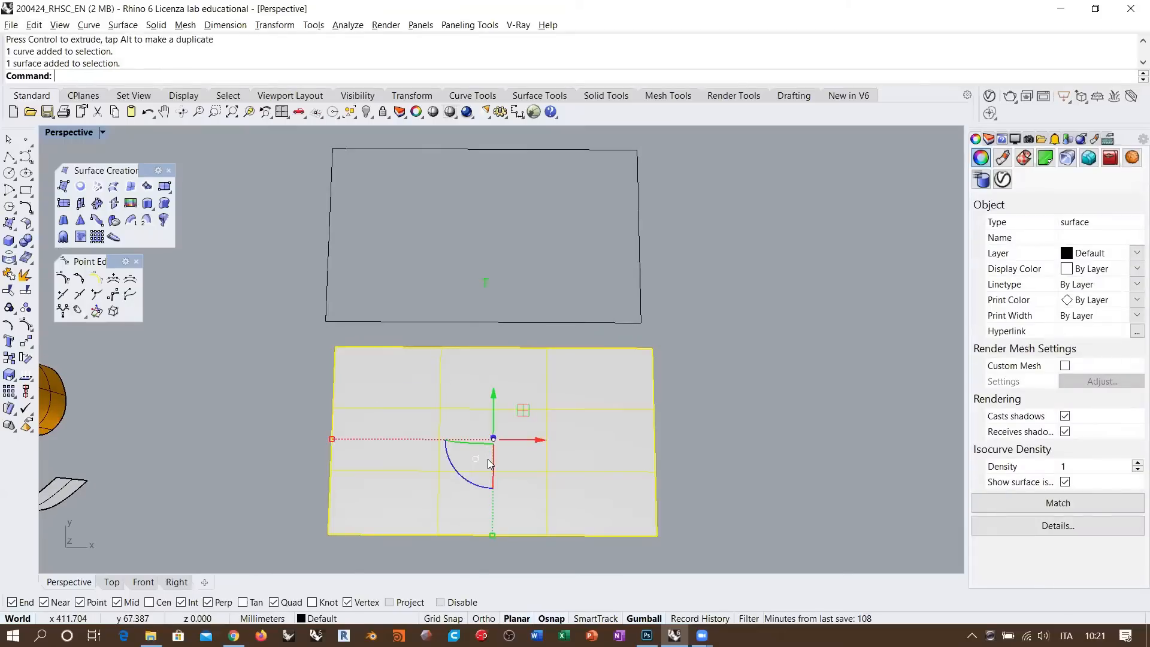
pyautogui.press('F10')
pyautogui.keyDown('shift'); pyautogui.moveTo(499, 445); pyautogui.dragTo(496, 392, button='right'); pyautogui.keyUp('shift')
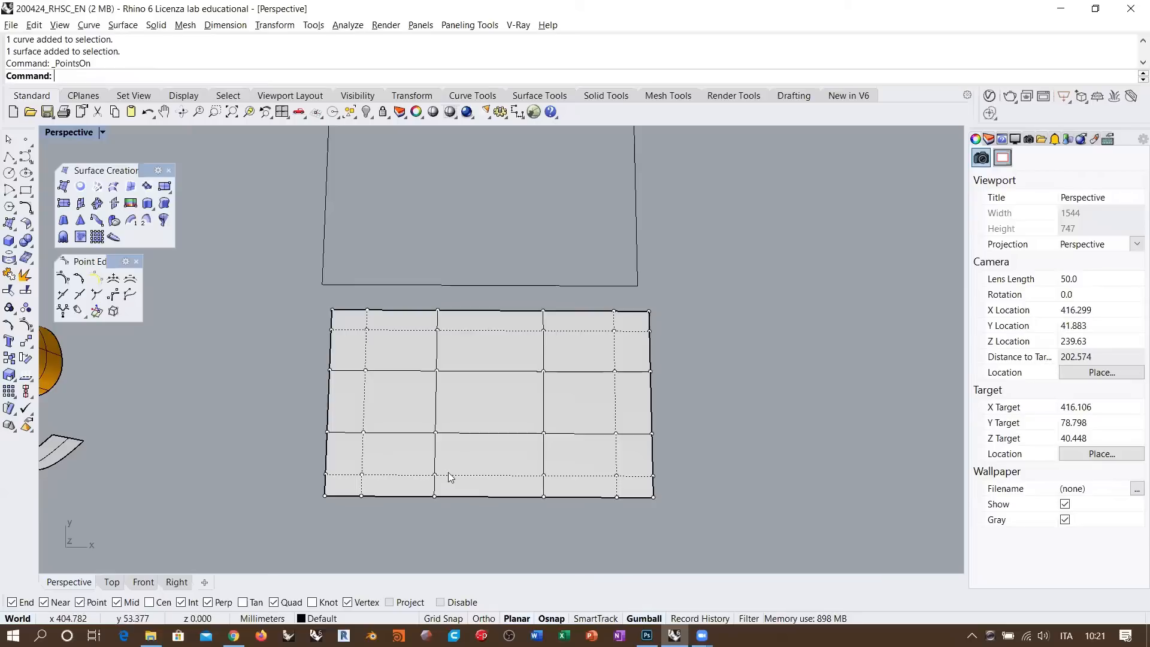
pyautogui.moveTo(412, 354); pyautogui.dragTo(571, 532)
pyautogui.keyDown('ctrl'); pyautogui.moveTo(417, 468); pyautogui.dragTo(550, 520); pyautogui.keyUp('ctrl')
pyautogui.moveTo(550, 520); pyautogui.dragTo(487, 434, button='right')
pyautogui.moveTo(479, 477); pyautogui.dragTo(476, 389)
pyautogui.click(476, 417)
pyautogui.moveTo(476, 417); pyautogui.dragTo(500, 409, button='right')
pyautogui.moveTo(531, 318); pyautogui.dragTo(575, 274, button='right')
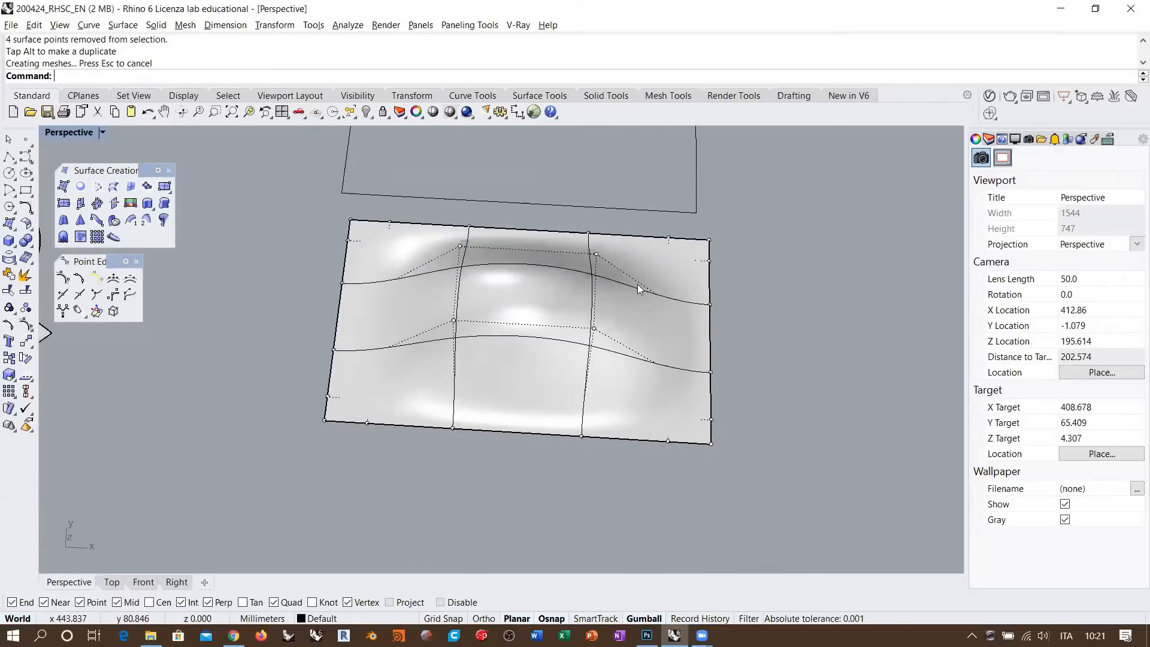
pyautogui.moveTo(632, 408); pyautogui.dragTo(448, 345, button='right')
pyautogui.moveTo(595, 366); pyautogui.dragTo(570, 346, button='right')
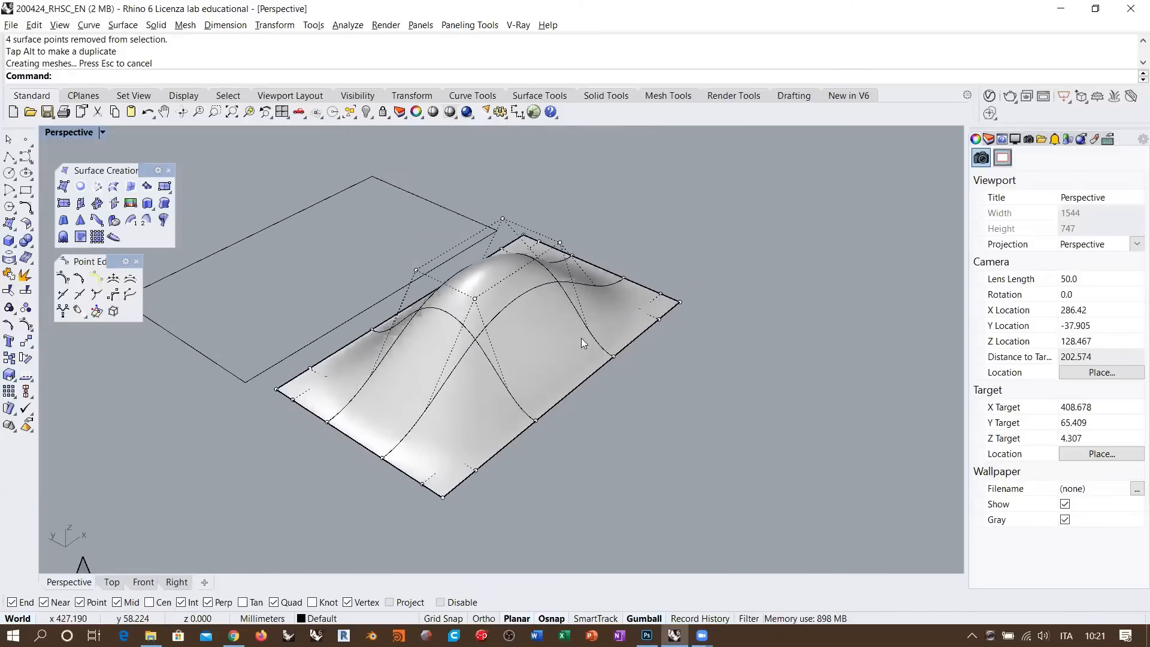
pyautogui.moveTo(673, 336); pyautogui.dragTo(419, 442, button='right')
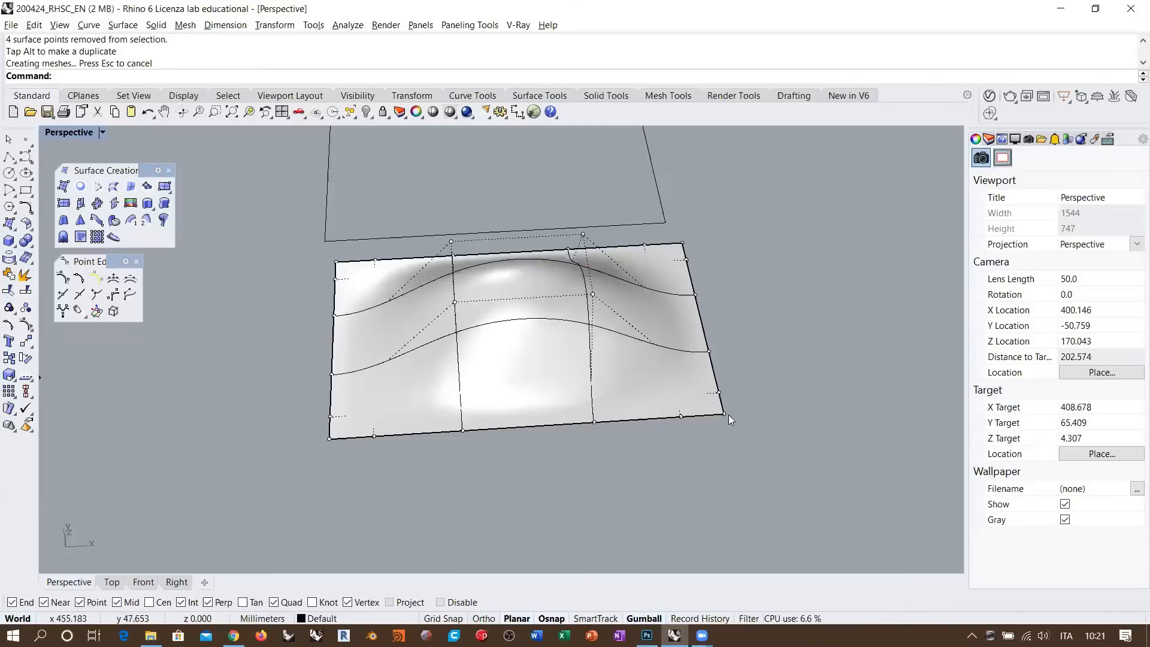
pyautogui.moveTo(670, 385); pyautogui.dragTo(648, 380, button='right')
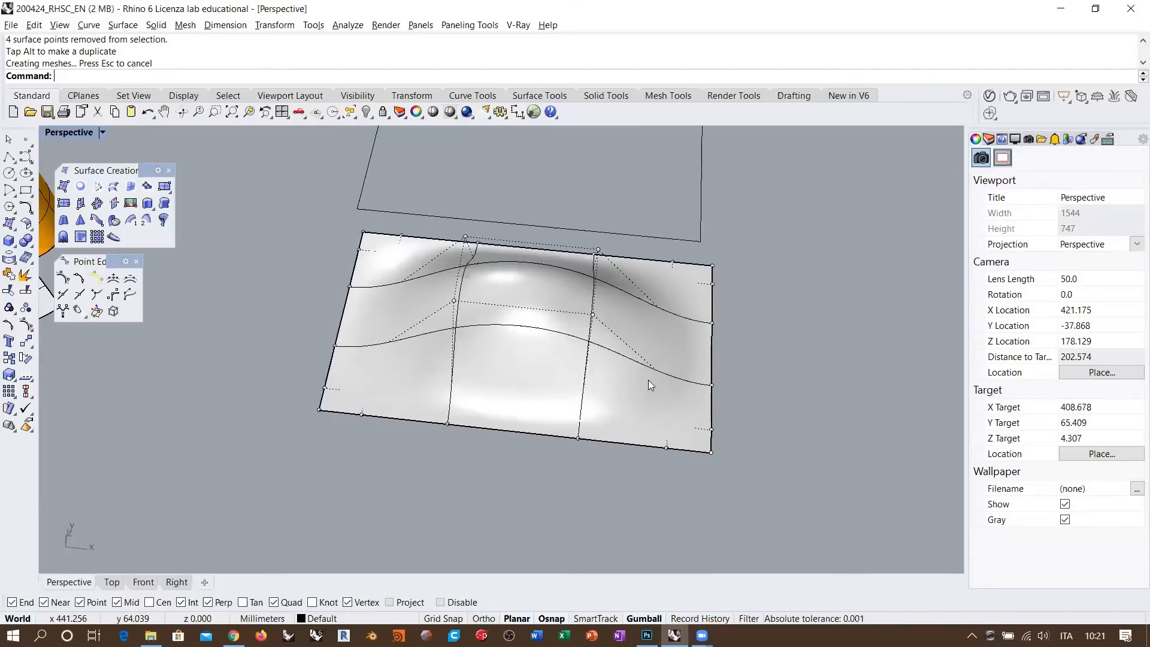
# - Undo the control point edit, the move and the network surface, and leave the four rectangle segments deselected
pyautogui.scroll(-4, 477, 386)
pyautogui.hotkey('ctrl', 'z')
pyautogui.hotkey('ctrl', 'z')
pyautogui.hotkey('ctrl', 'z')
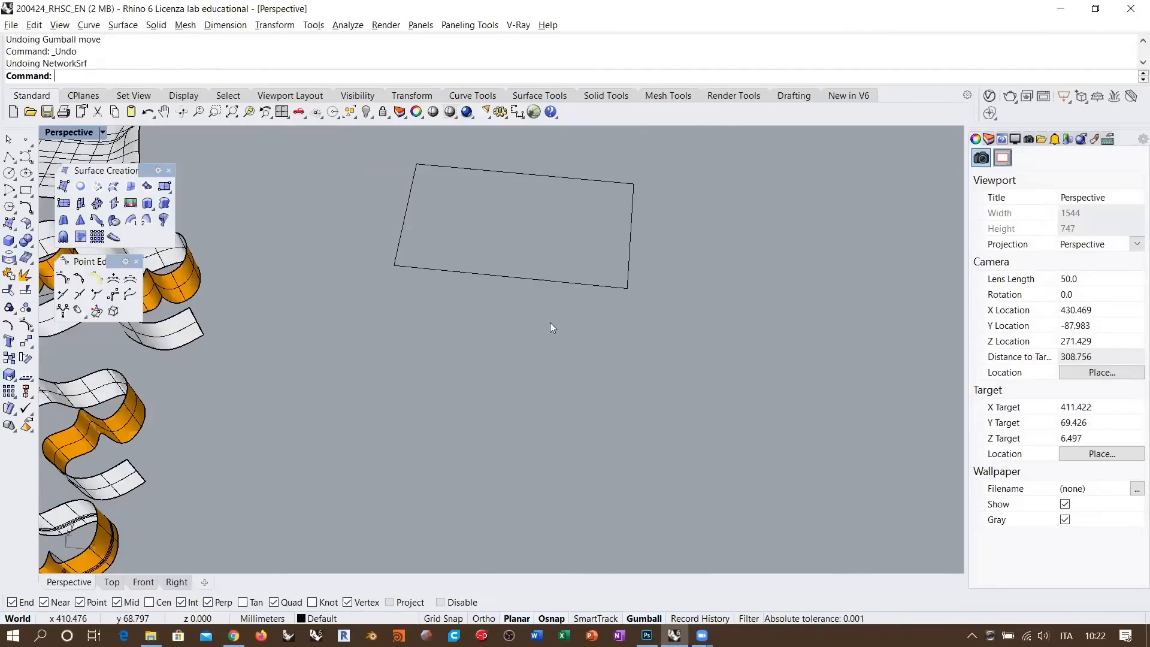
pyautogui.moveTo(521, 351); pyautogui.dragTo(644, 367, button='right')
pyautogui.moveTo(631, 290); pyautogui.dragTo(341, 189)
pyautogui.moveTo(367, 412); pyautogui.dragTo(419, 385, button='right')
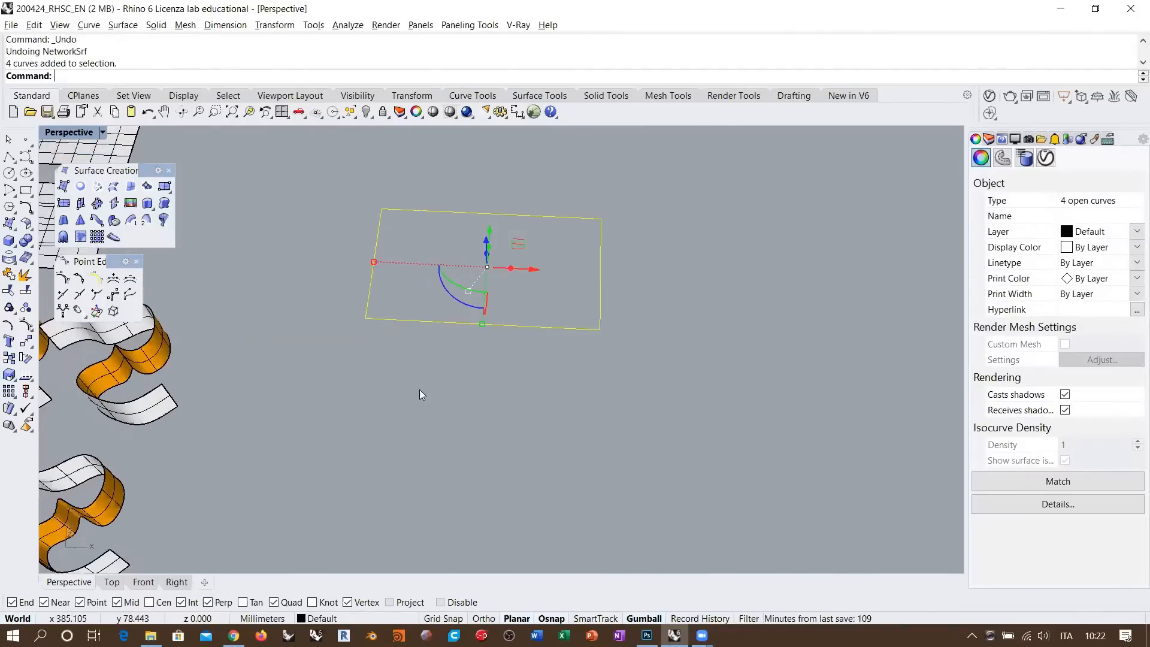
pyautogui.press('Escape')
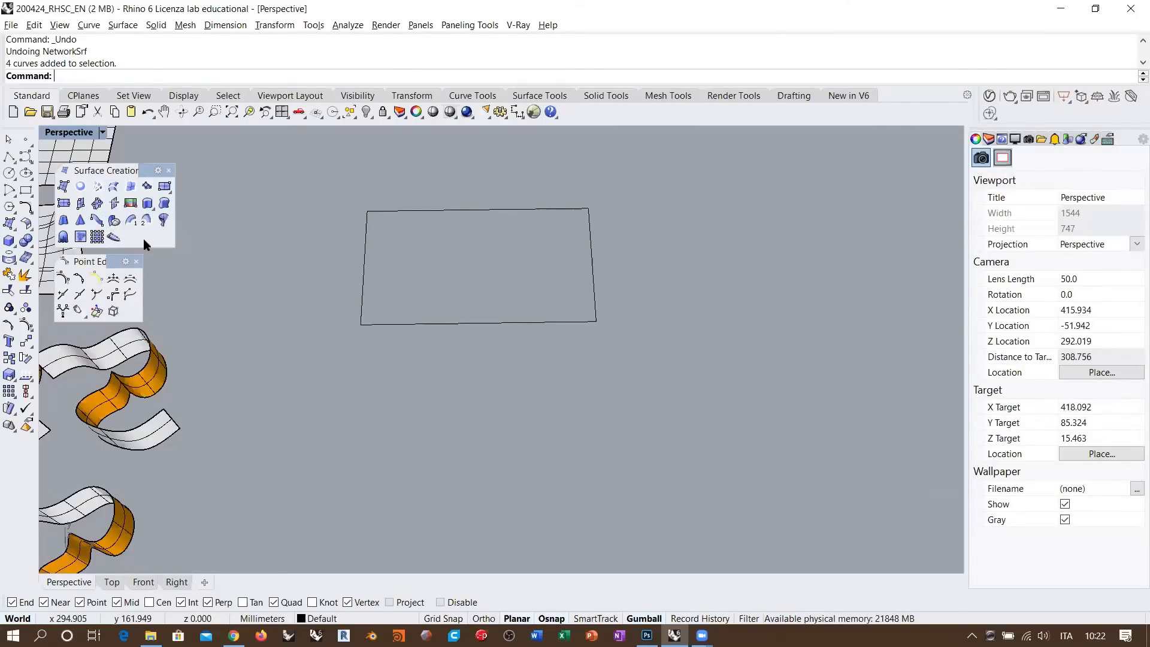
# - Preview a network surface built from the rectangle's four segments
pyautogui.click(98, 188)
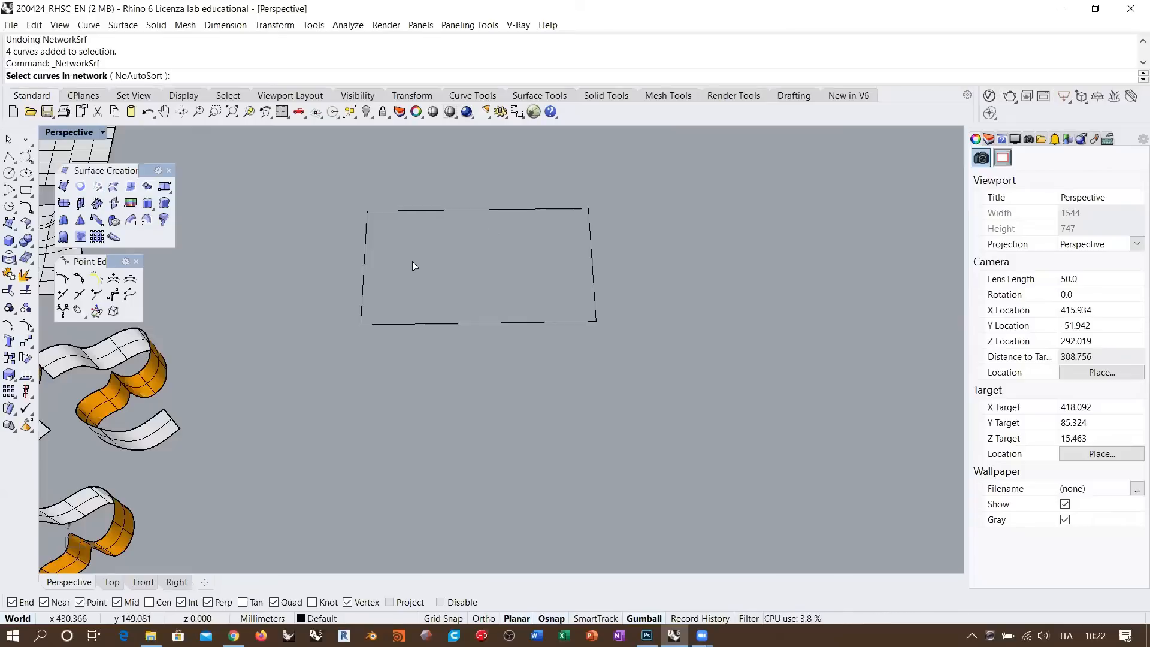
pyautogui.moveTo(324, 366); pyautogui.dragTo(664, 177)
pyautogui.keyDown('shift'); pyautogui.moveTo(514, 277); pyautogui.dragTo(434, 285, button='right'); pyautogui.keyUp('shift')
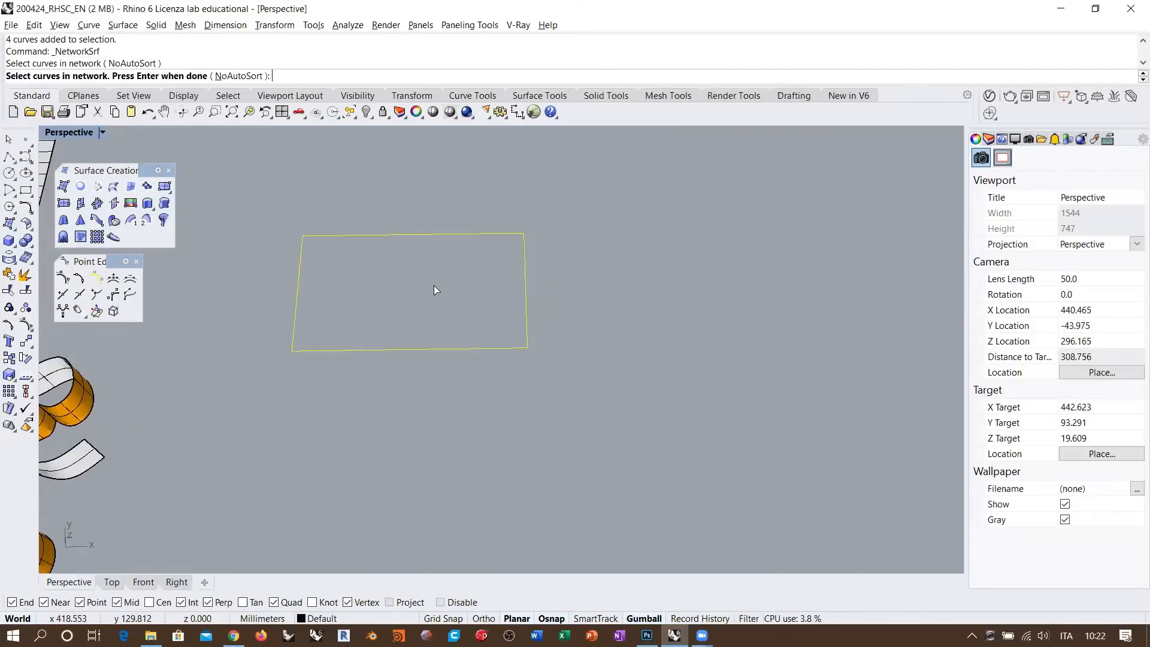
pyautogui.press('Return')
pyautogui.moveTo(832, 263); pyautogui.dragTo(763, 226)
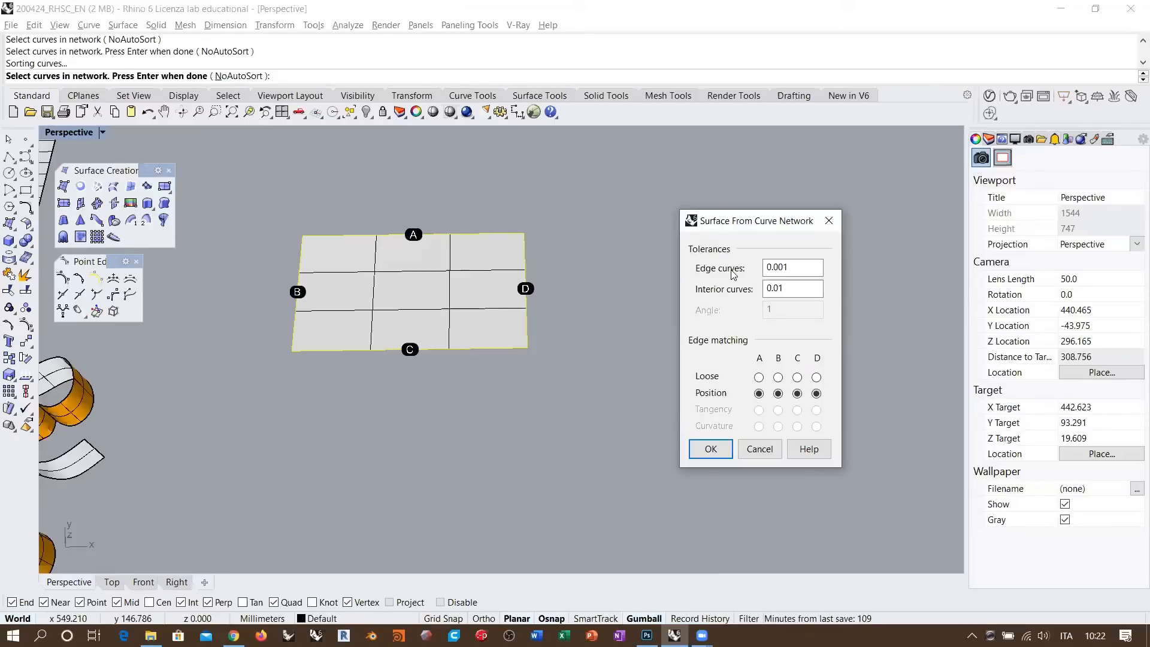
# - Examine the edge curve and interior curve tolerances of the network surface preview and cancel the command
pyautogui.doubleClick(780, 267)
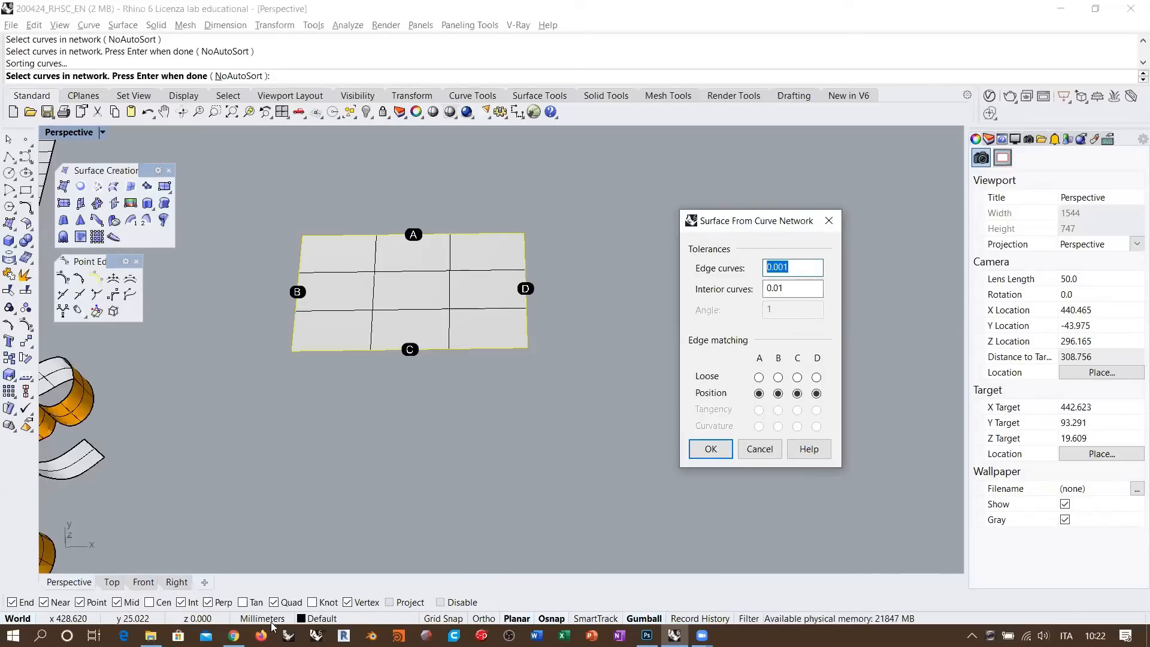
pyautogui.scroll(4, 523, 372)
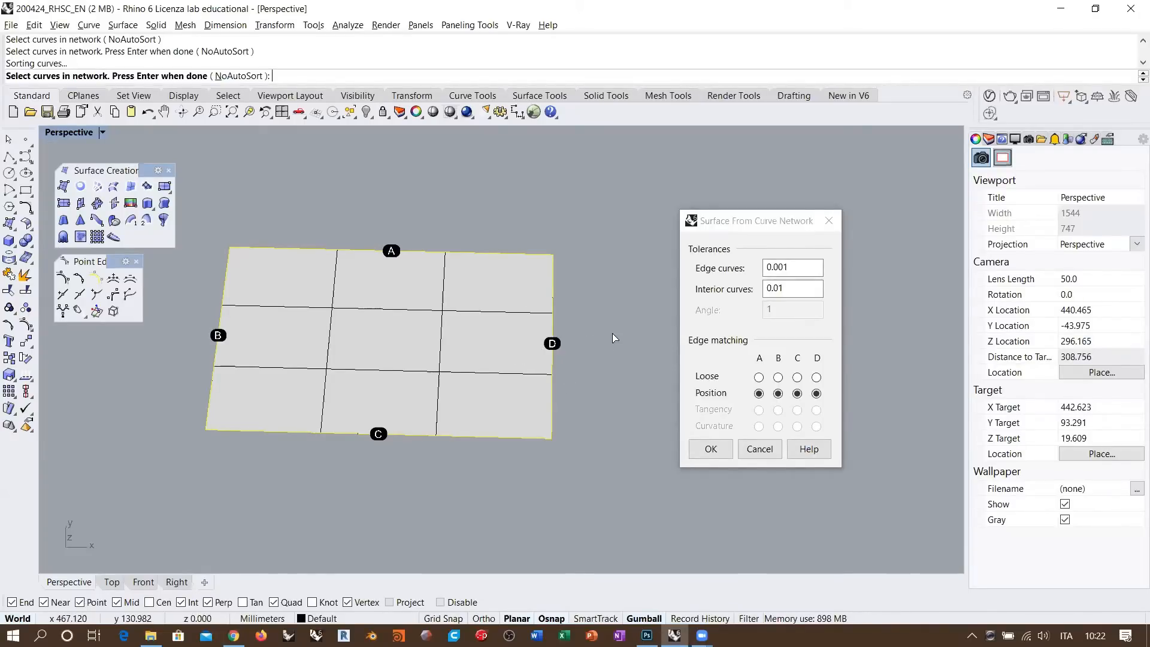
pyautogui.click(806, 266)
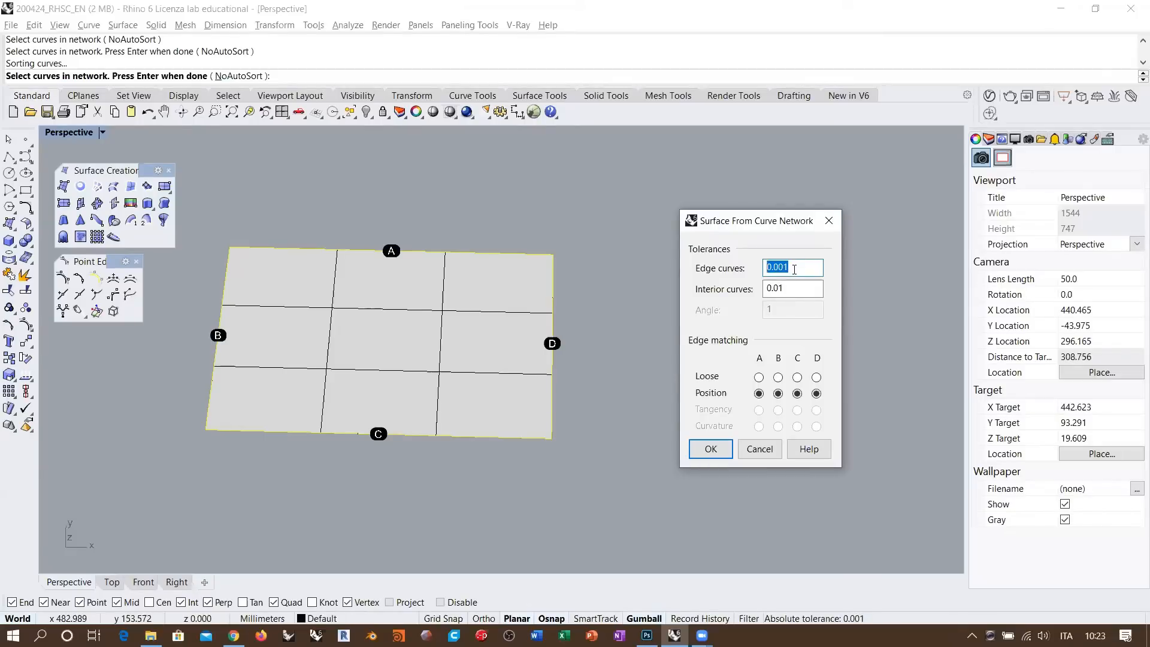
pyautogui.click(800, 290)
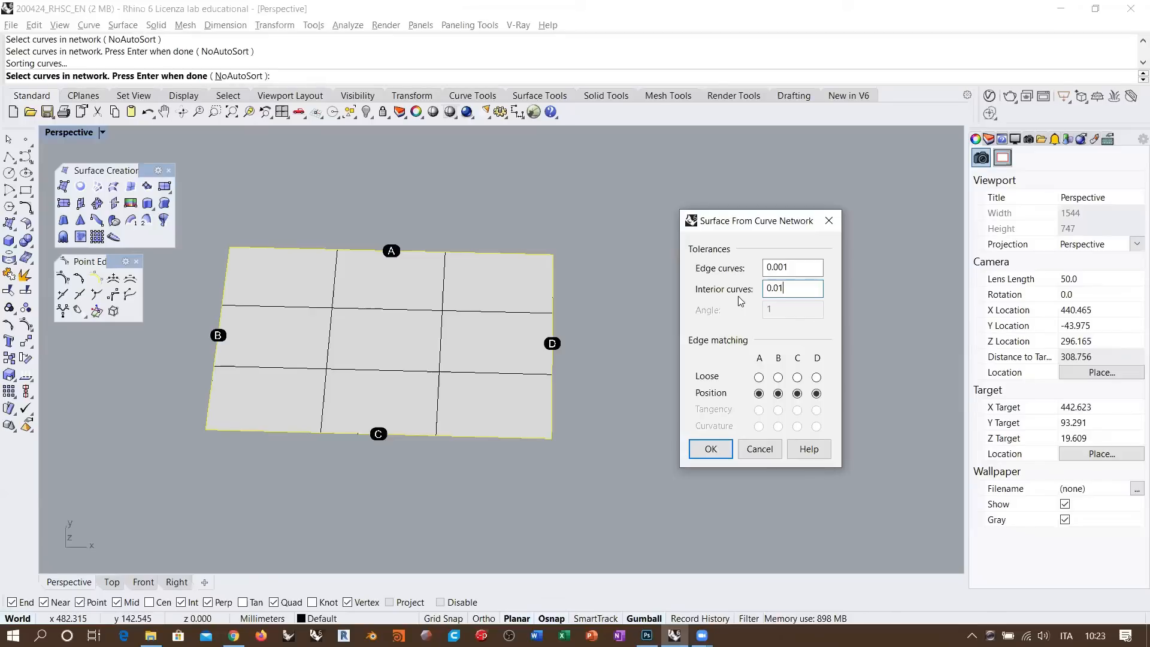
pyautogui.moveTo(790, 287); pyautogui.dragTo(686, 301)
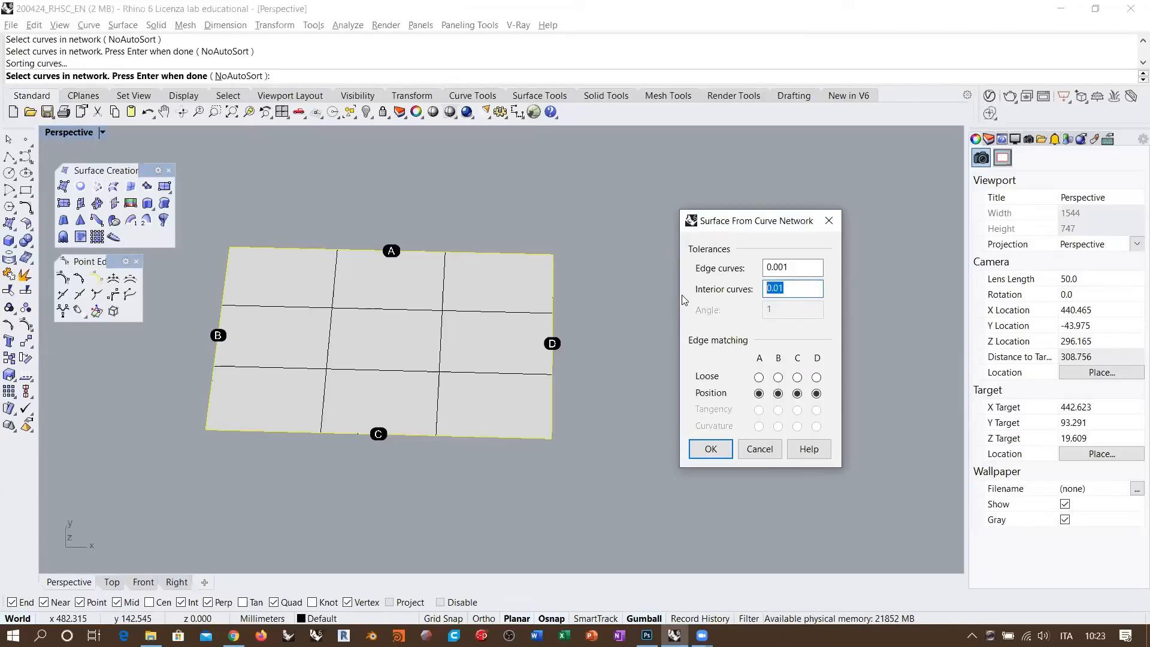
pyautogui.moveTo(795, 267); pyautogui.dragTo(698, 266)
pyautogui.moveTo(791, 288); pyautogui.dragTo(704, 304)
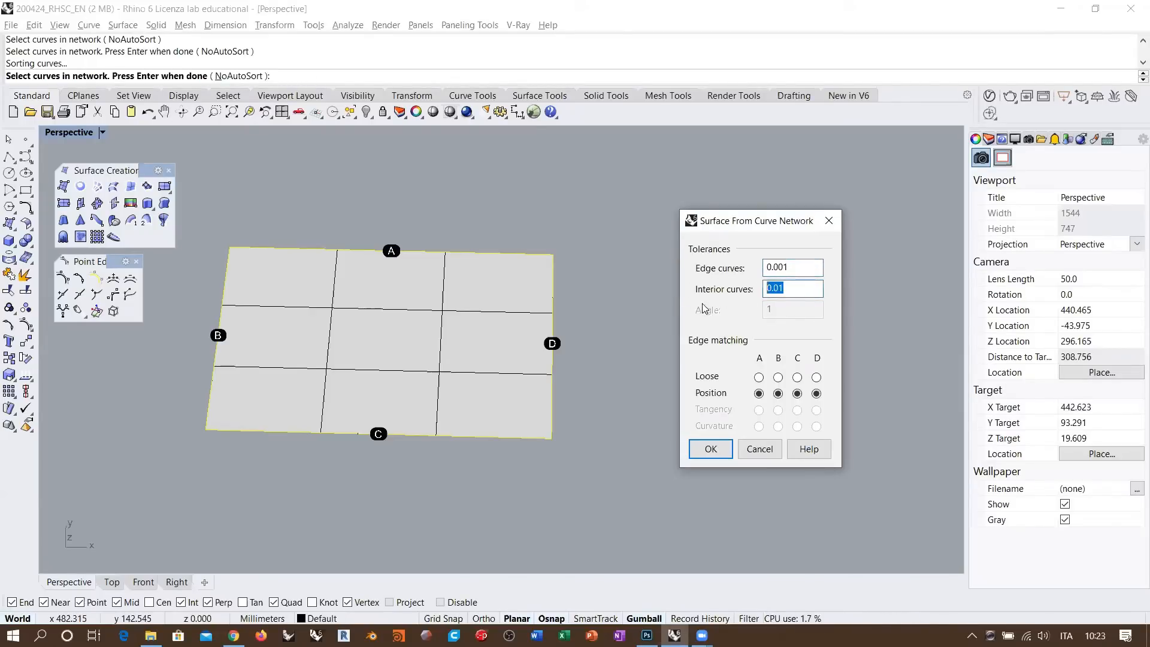
pyautogui.click(780, 267)
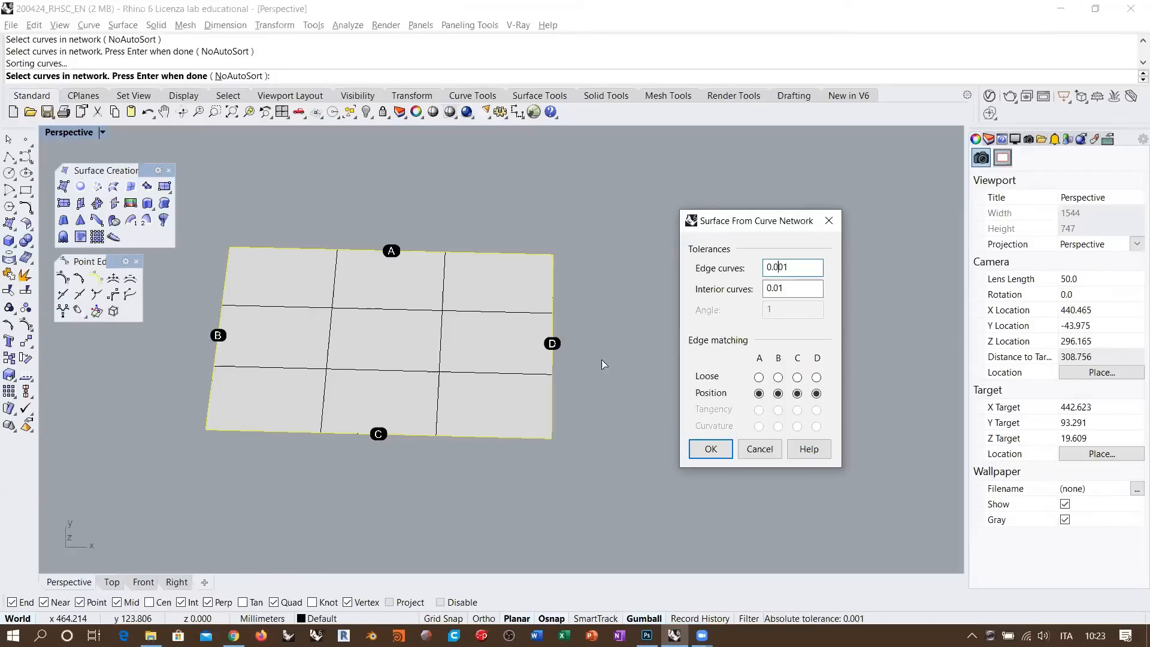
pyautogui.click(759, 449)
# - Delete the four rectangle segments
pyautogui.keyDown('shift'); pyautogui.moveTo(418, 406); pyautogui.dragTo(500, 408, button='right'); pyautogui.keyUp('shift')
pyautogui.moveTo(476, 466); pyautogui.dragTo(476, 422, button='right')
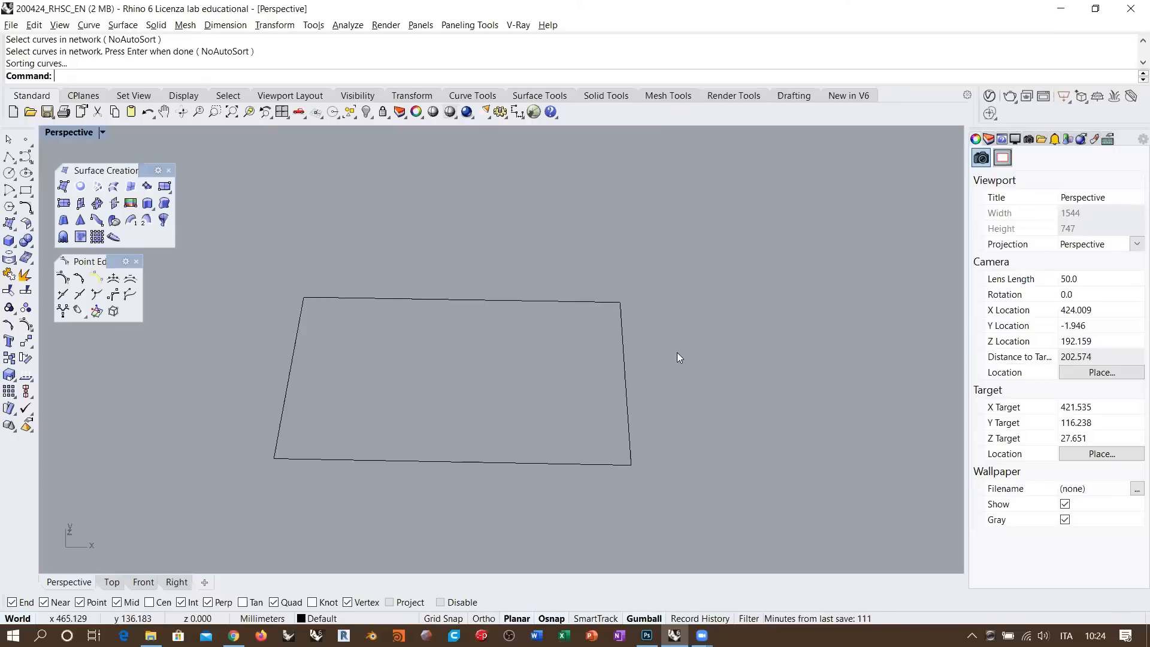
pyautogui.moveTo(675, 493); pyautogui.dragTo(251, 282)
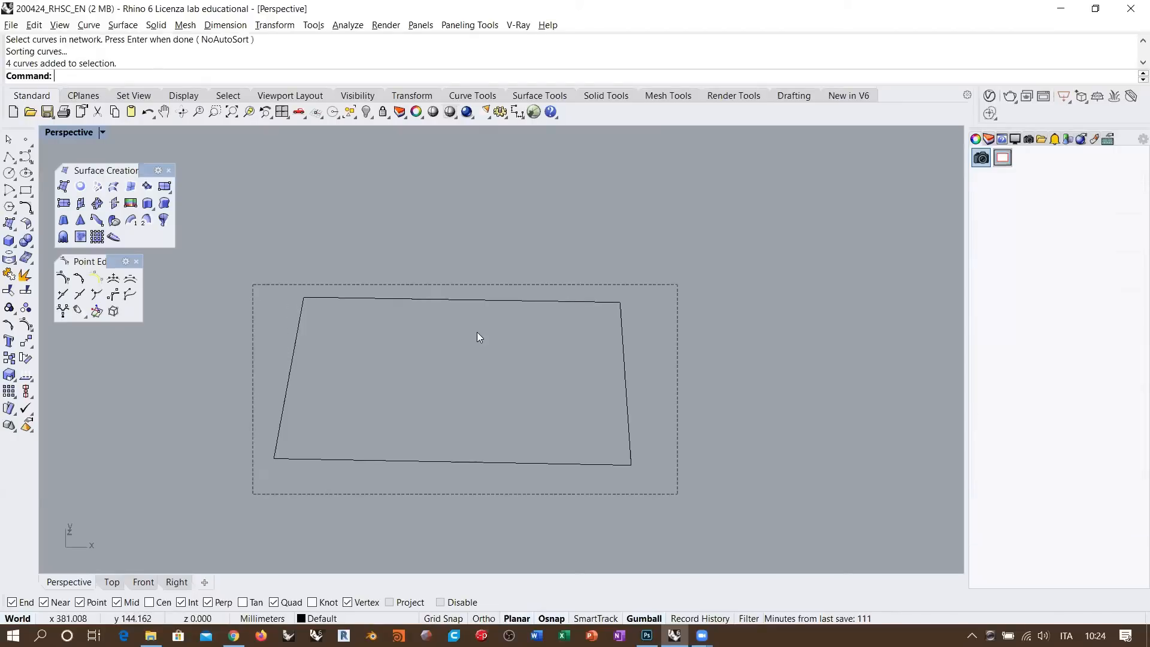
pyautogui.press('Delete')
# - Draw a wavy open degree-2 control point curve in the empty area between the wave curves and the ribbon surfaces
pyautogui.scroll(-5, 493, 302)
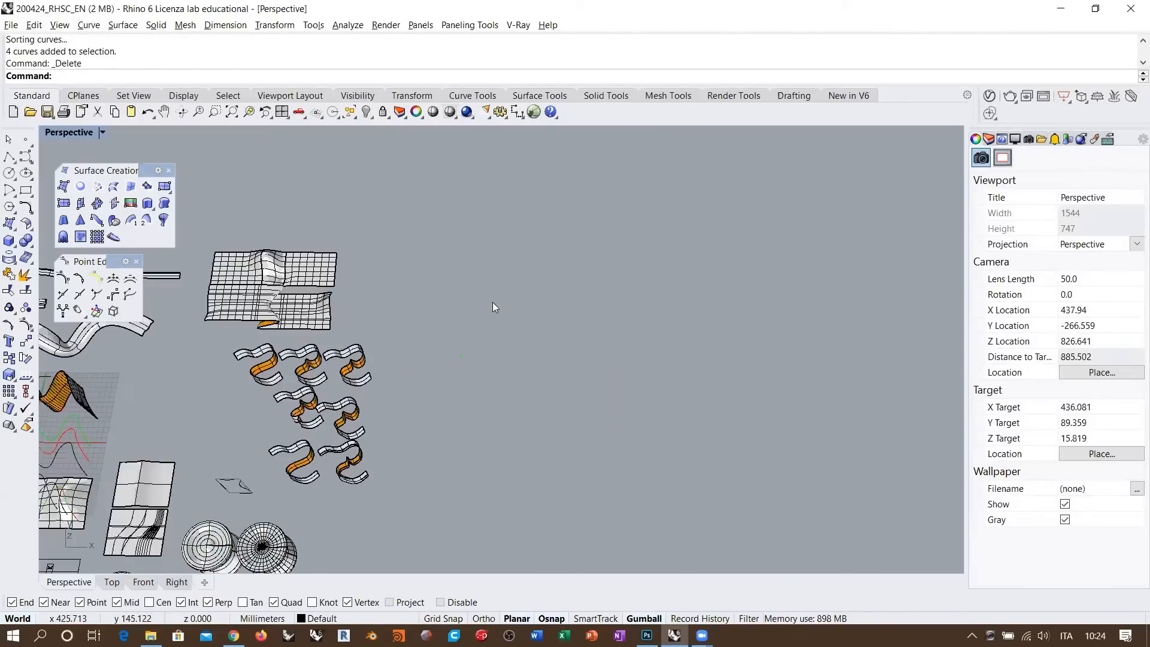
pyautogui.keyDown('shift'); pyautogui.moveTo(461, 373); pyautogui.dragTo(486, 318, button='right'); pyautogui.keyUp('shift')
pyautogui.scroll(12, 488, 348)
pyautogui.click(26, 156)
pyautogui.click(391, 365)
pyautogui.click(431, 367)
pyautogui.click(478, 393)
pyautogui.click(527, 356)
pyautogui.click(595, 359)
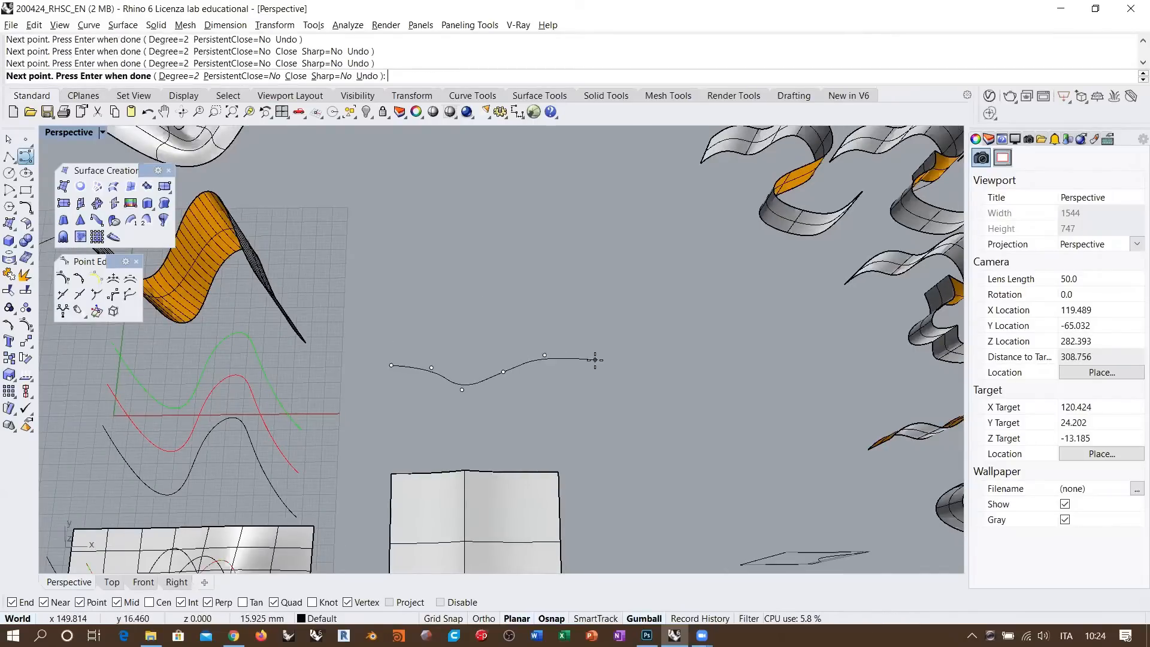
pyautogui.press('Return')
# - Draw a second wavy degree-2 curve running away from the first curve's end nearest the ribbon surfaces
pyautogui.moveTo(602, 388); pyautogui.dragTo(597, 379, button='right')
pyautogui.press('Return')
pyautogui.click(590, 393)
pyautogui.click(601, 361)
pyautogui.click(582, 331)
pyautogui.click(584, 261)
pyautogui.press('Return')
# - Draw a third wavy degree-2 curve from the second curve's far end, roughly parallel to the first curve
pyautogui.press('Return')
pyautogui.click(583, 261)
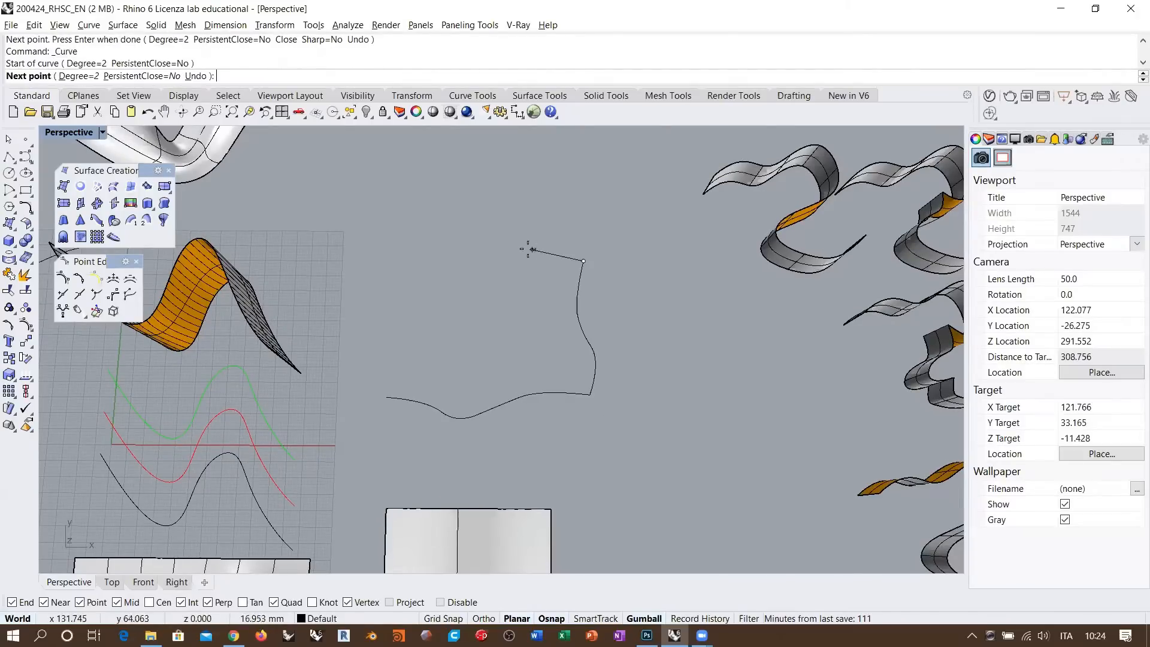
pyautogui.click(531, 249)
pyautogui.click(498, 272)
pyautogui.click(439, 282)
pyautogui.click(379, 261)
pyautogui.press('Return')
# - Draw a fourth wavy degree-2 curve joining the third curve's end to the first curve's start, closing the outline
pyautogui.press('Return')
pyautogui.click(379, 261)
pyautogui.click(356, 296)
pyautogui.click(410, 346)
pyautogui.click(386, 397)
pyautogui.press('Return')
# - Select the four connected wavy curves
pyautogui.keyDown('shift'); pyautogui.moveTo(528, 429); pyautogui.dragTo(558, 444, button='right'); pyautogui.keyUp('shift')
pyautogui.moveTo(636, 457); pyautogui.dragTo(389, 271)
pyautogui.moveTo(503, 317); pyautogui.dragTo(482, 299, button='right')
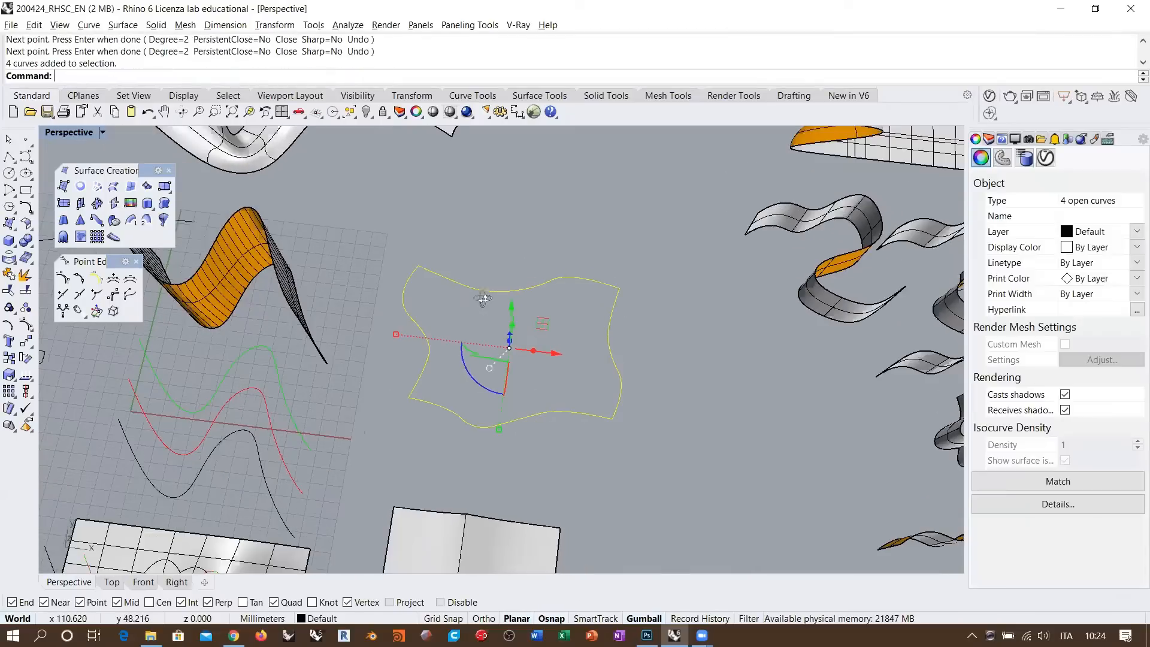
pyautogui.click(113, 187)
pyautogui.moveTo(539, 342); pyautogui.dragTo(565, 360, button='right')
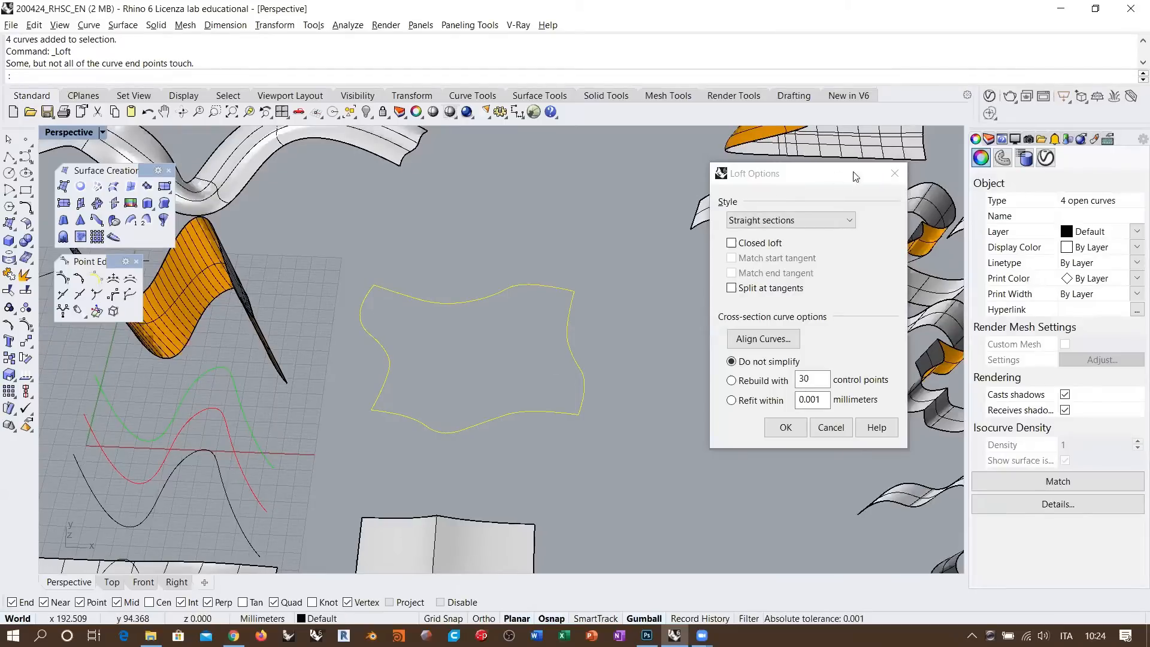
pyautogui.click(894, 174)
# - Start a network surface from the four wavy curves and examine the isocurve density of its preview with the 0.001 edge tolerance
pyautogui.click(97, 186)
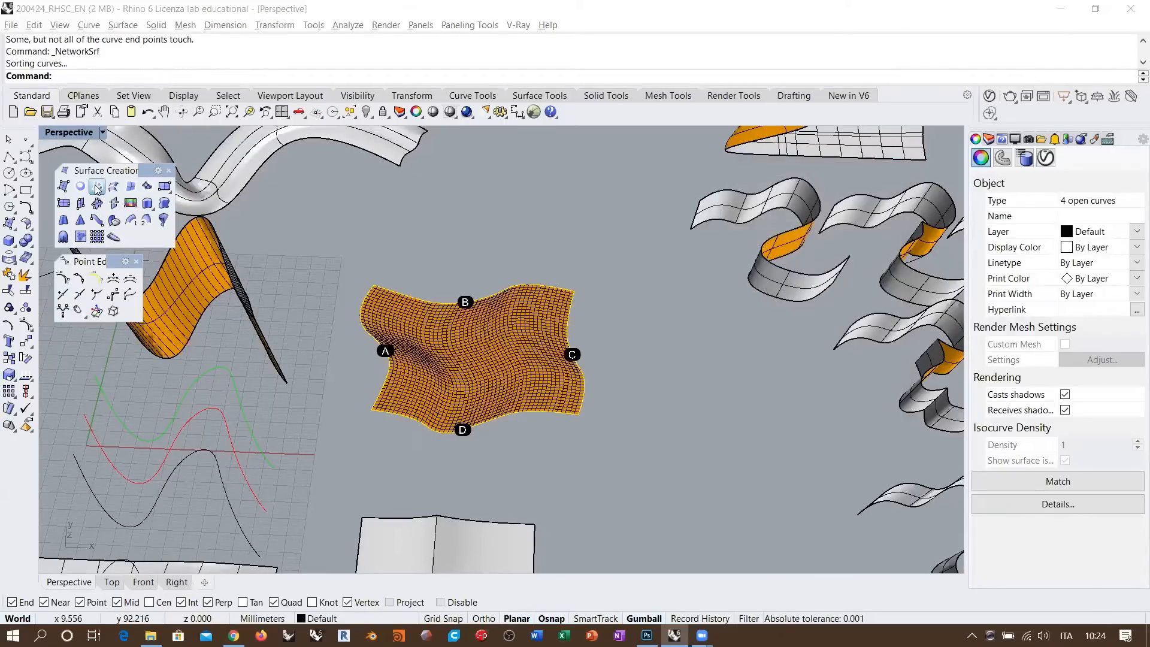
pyautogui.scroll(4, 493, 347)
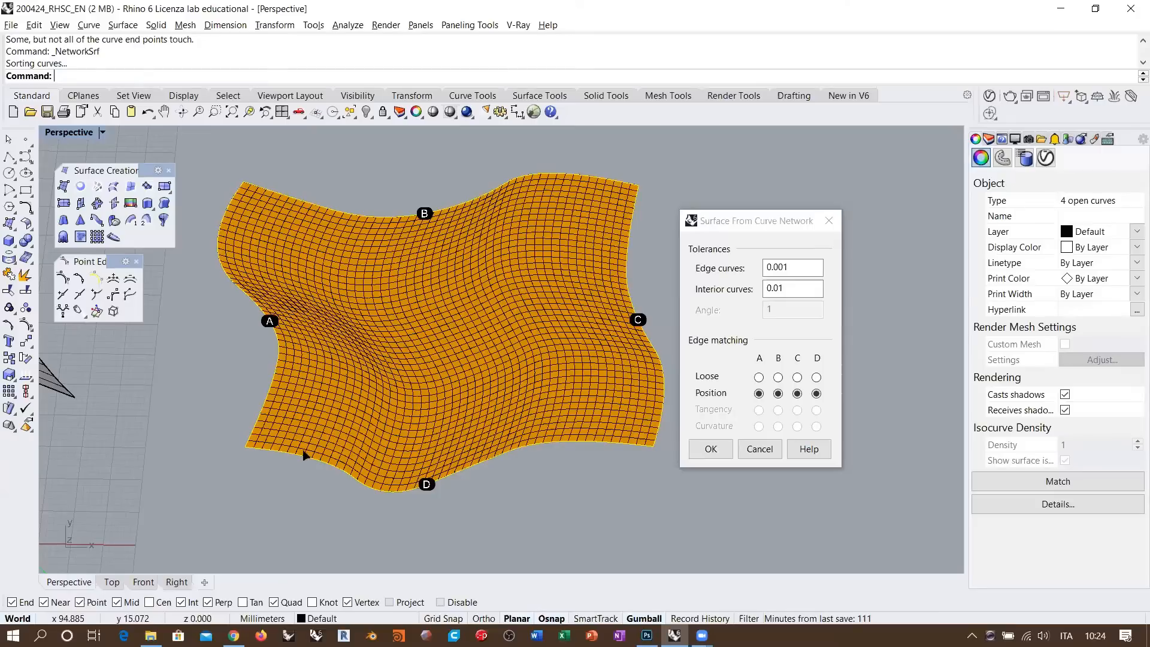
pyautogui.moveTo(795, 267); pyautogui.dragTo(693, 289)
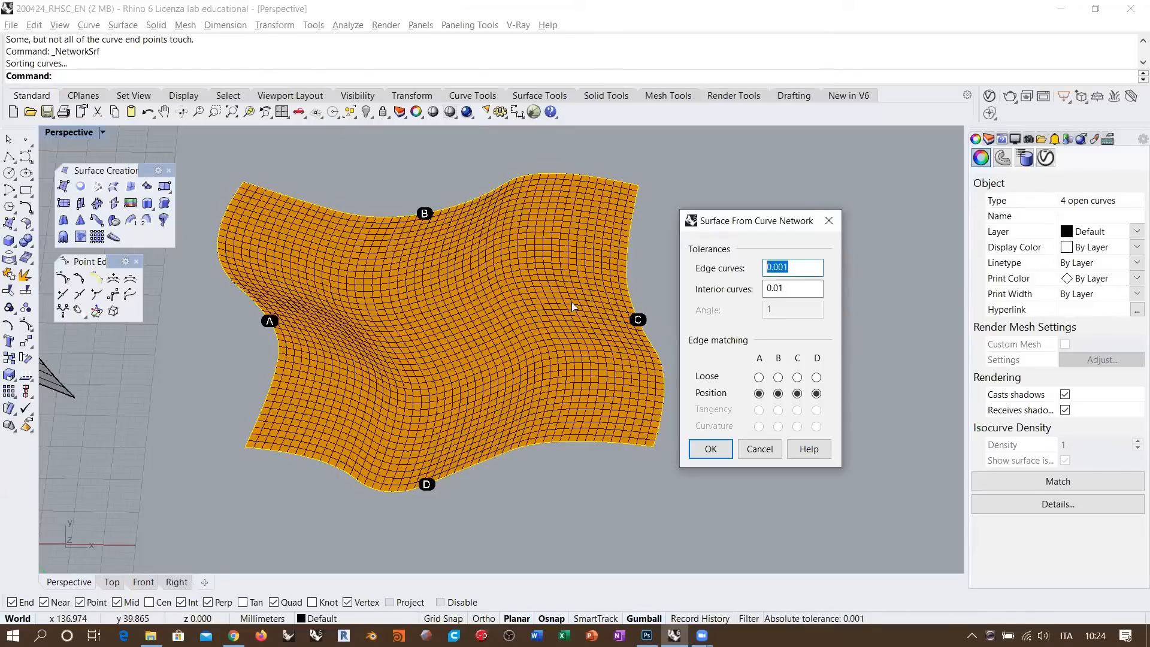
pyautogui.moveTo(544, 363); pyautogui.dragTo(551, 338, button='right')
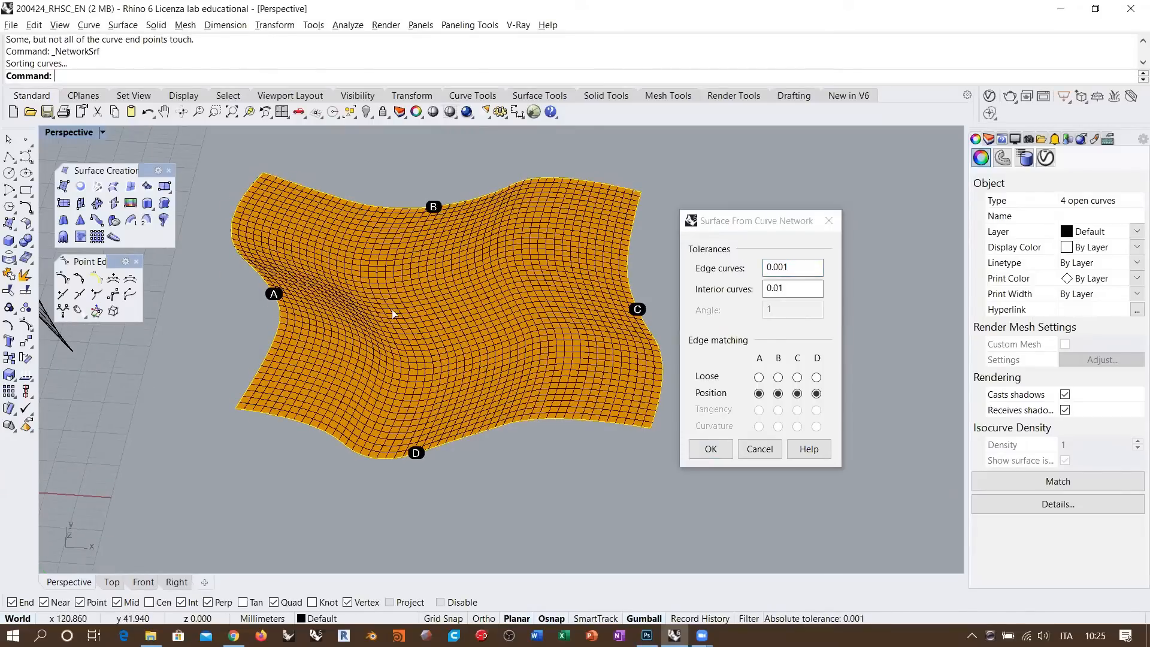
pyautogui.moveTo(469, 297); pyautogui.dragTo(508, 304, button='right')
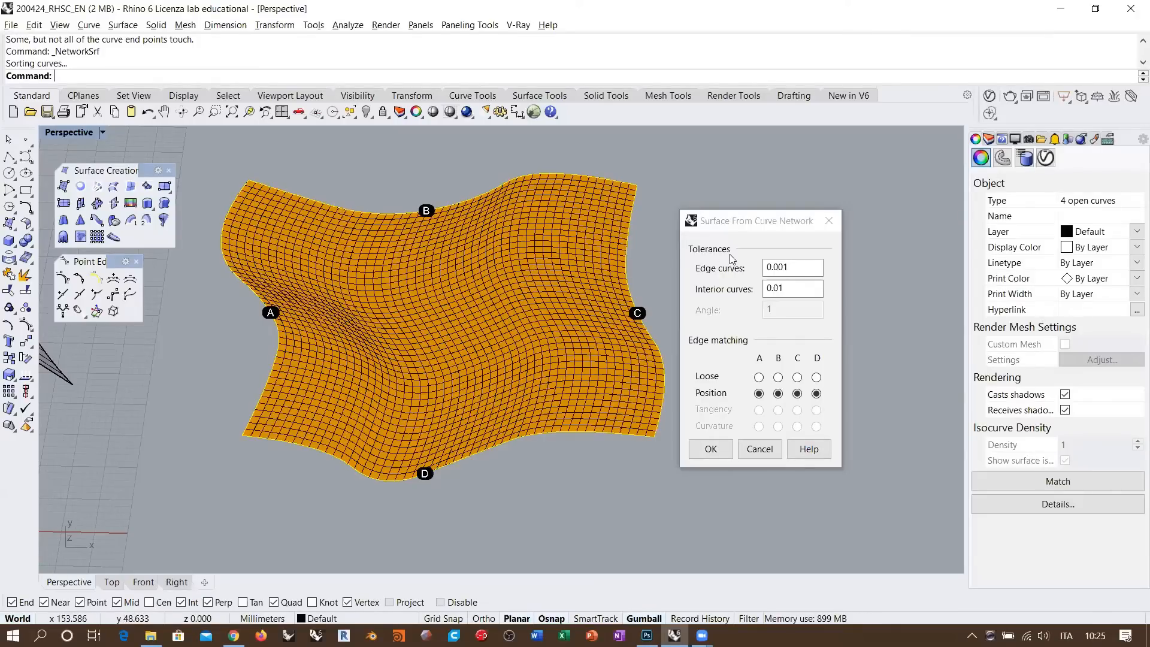
# - Set the network surface's edge curves tolerance to 0.1
pyautogui.click(785, 267)
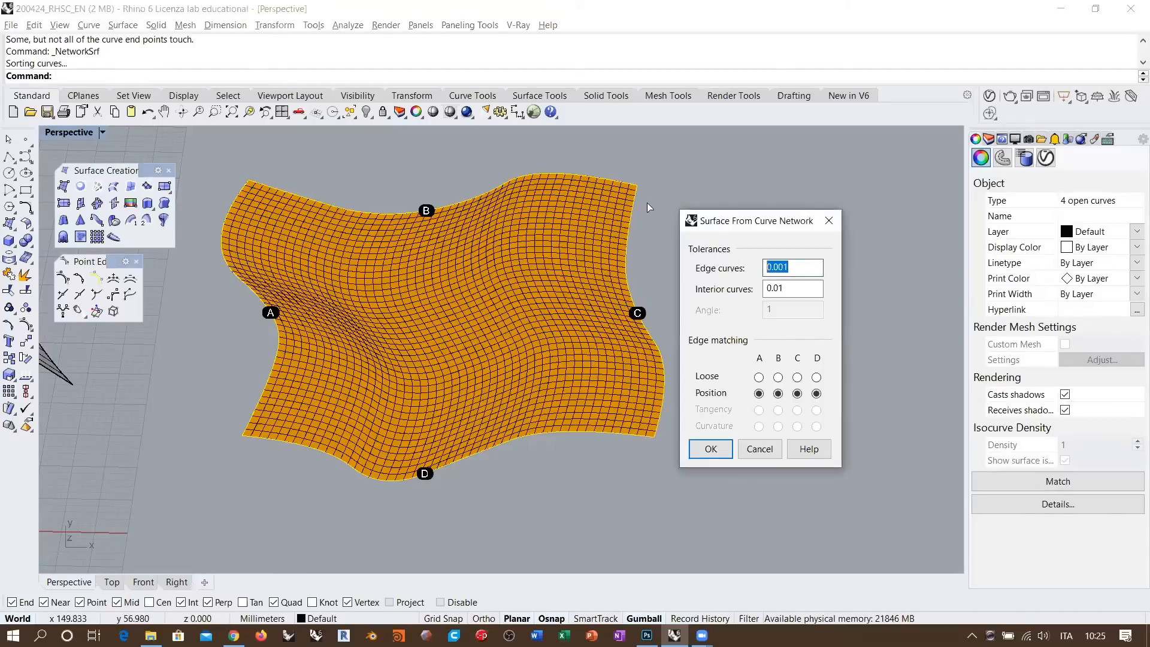
pyautogui.click(808, 265)
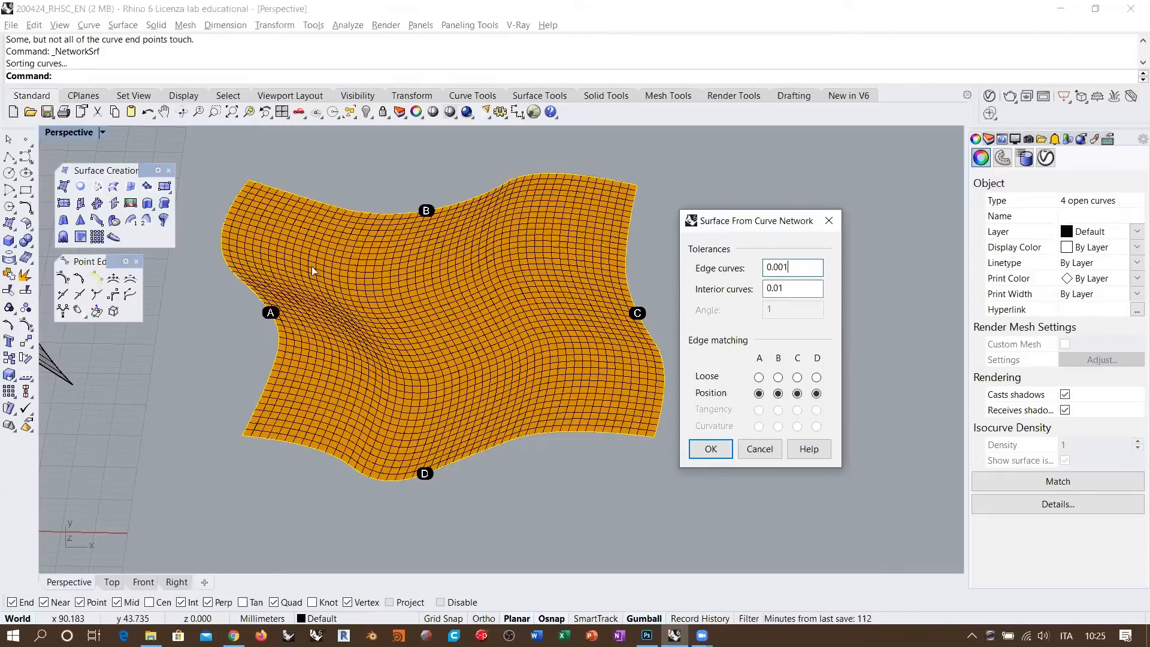
pyautogui.moveTo(775, 266); pyautogui.dragTo(798, 266)
pyautogui.write('1')
pyautogui.press('Tab')
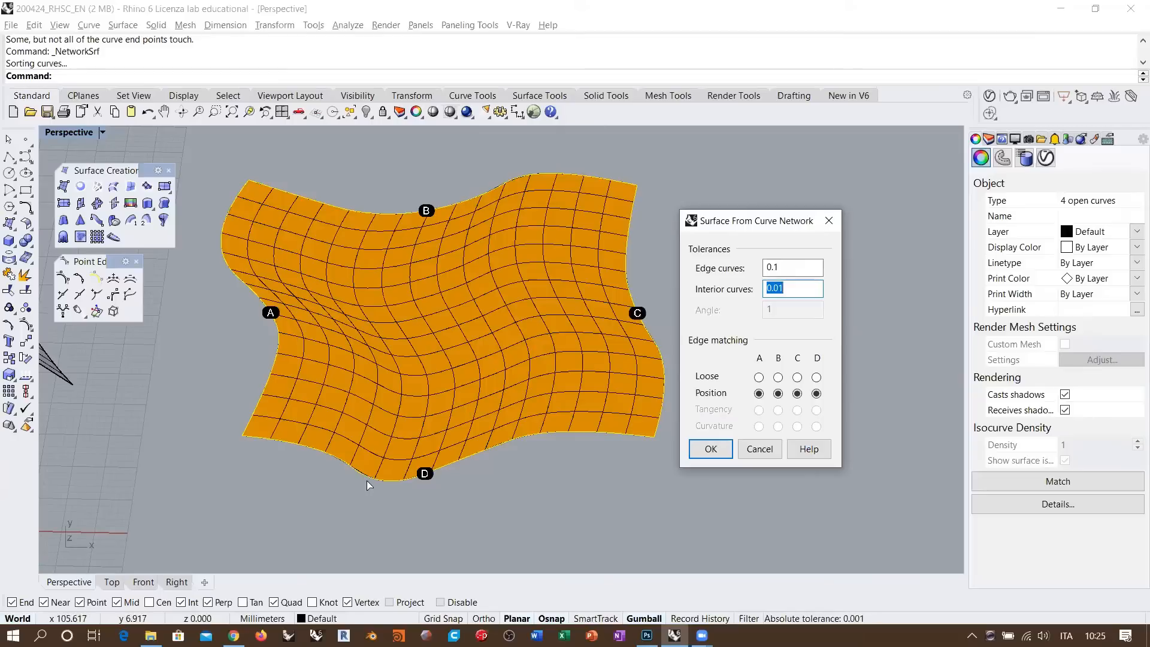
# - Check how closely the preview follows edge curve D and create the network surface with Position edge matching and 0.01 interior tolerance
pyautogui.scroll(10, 367, 480)
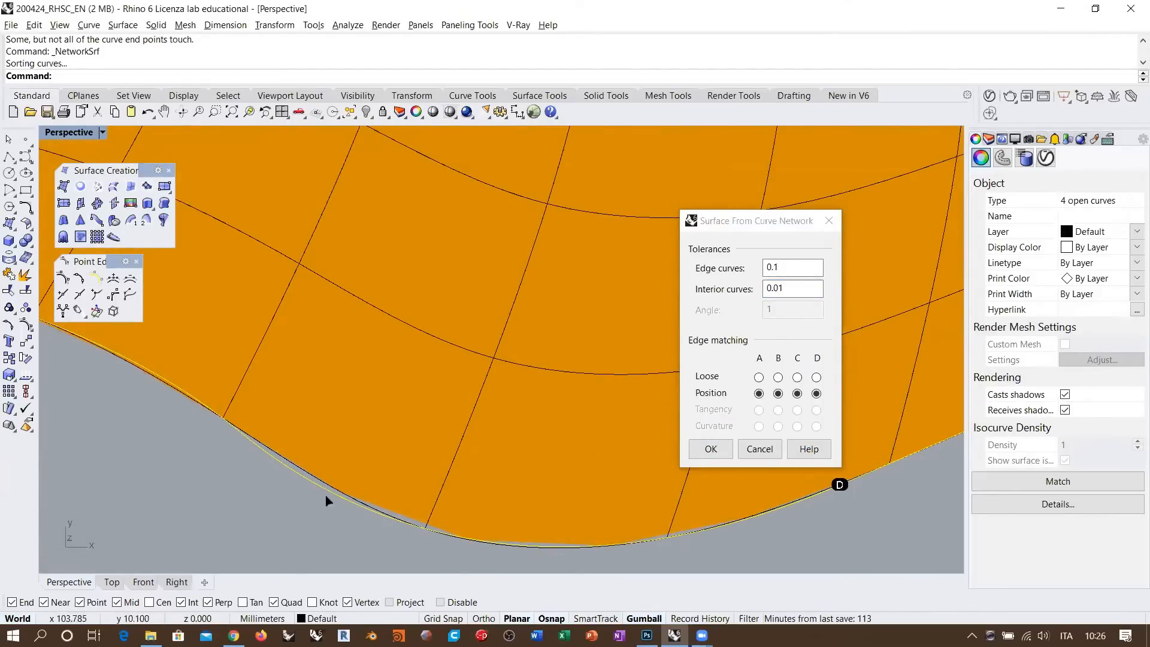
pyautogui.scroll(-6, 358, 437)
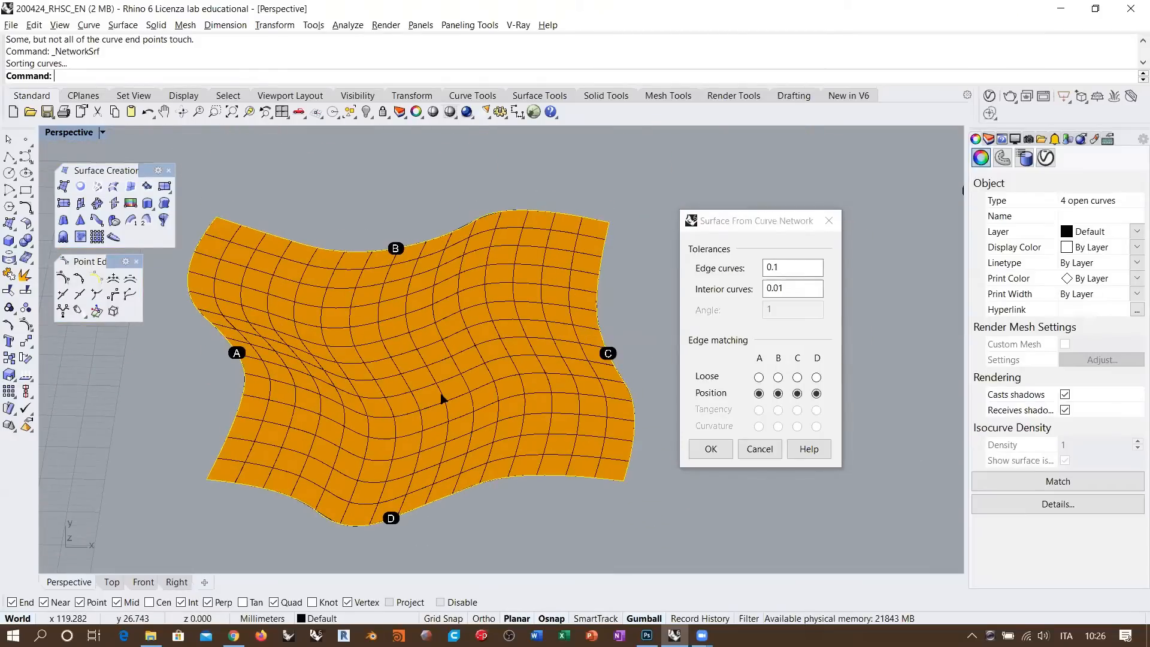
pyautogui.moveTo(536, 339); pyautogui.dragTo(542, 354, button='right')
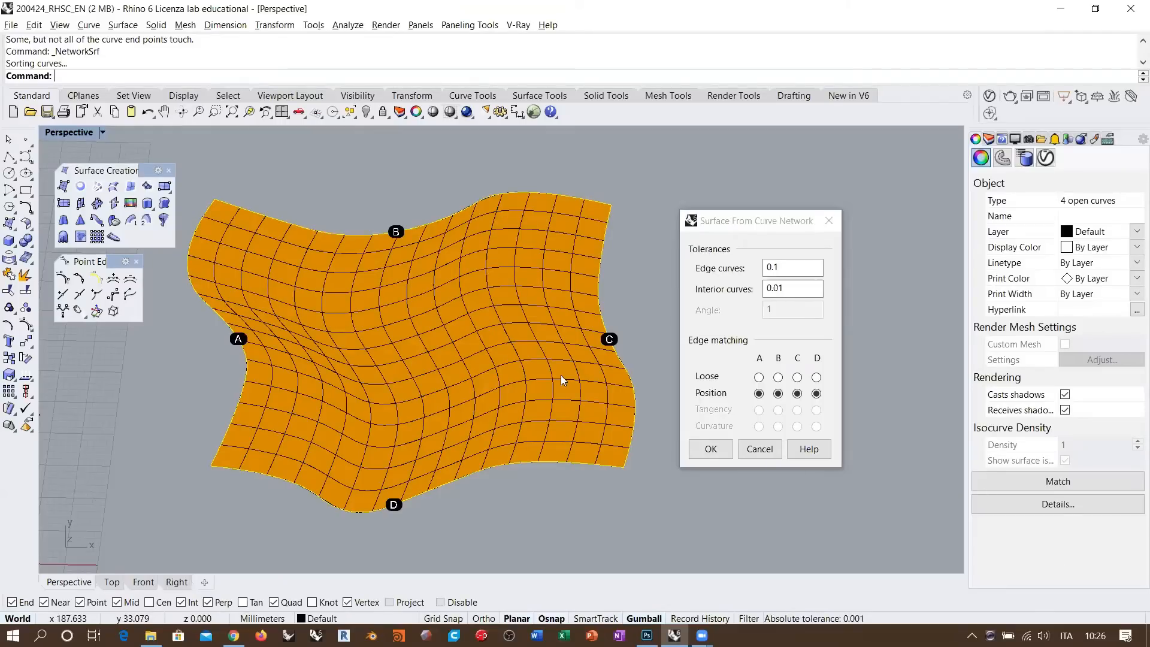
pyautogui.moveTo(496, 302); pyautogui.dragTo(514, 347, button='right')
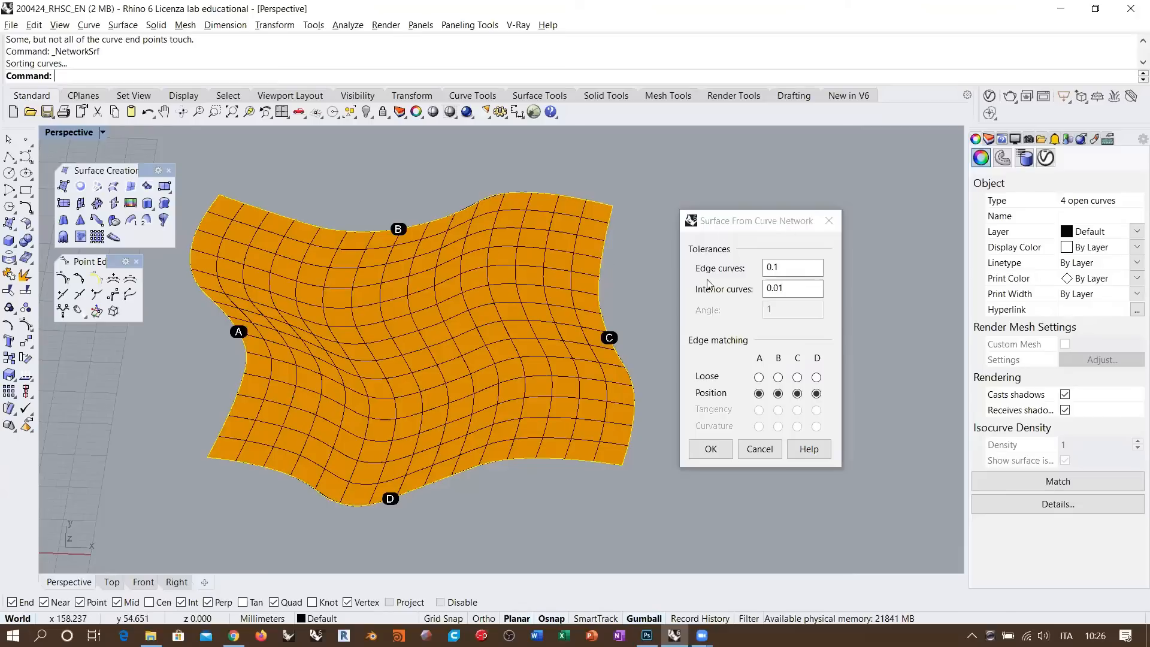
pyautogui.click(710, 449)
# - Move the network surface sideways off its four boundary curves, toward the ribbon surfaces
pyautogui.scroll(-3, 448, 367)
pyautogui.moveTo(428, 353); pyautogui.dragTo(763, 392)
pyautogui.scroll(4, 764, 389)
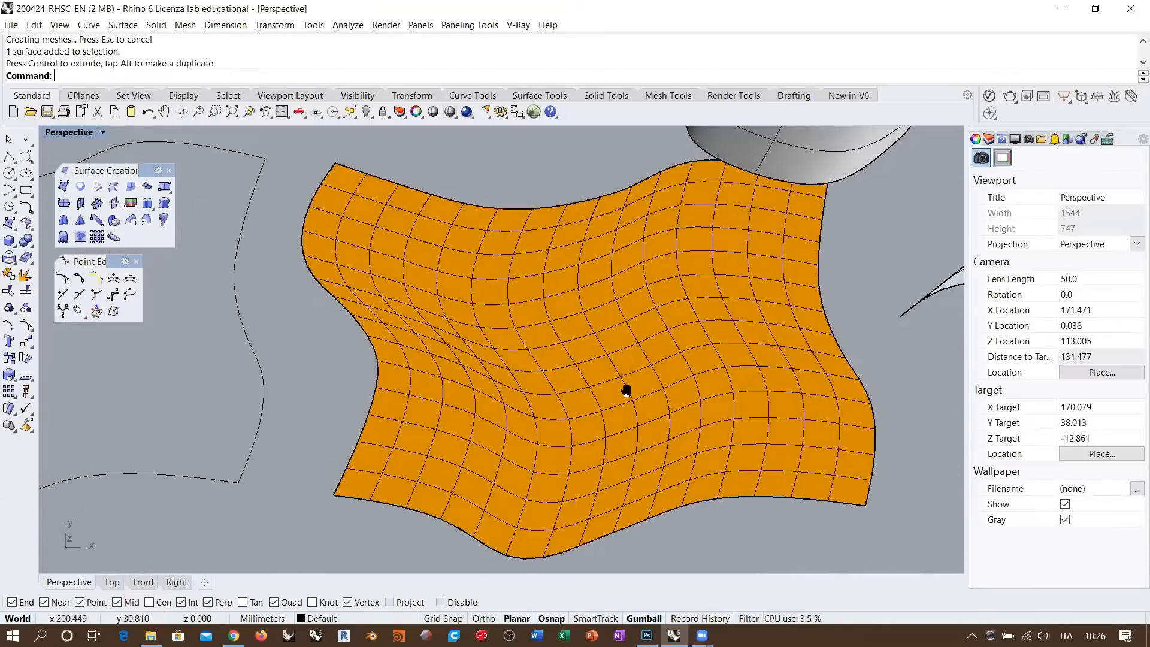
# - Examine the moved network surface's object details, especially its degree in U and V, and close the description
pyautogui.click(543, 325)
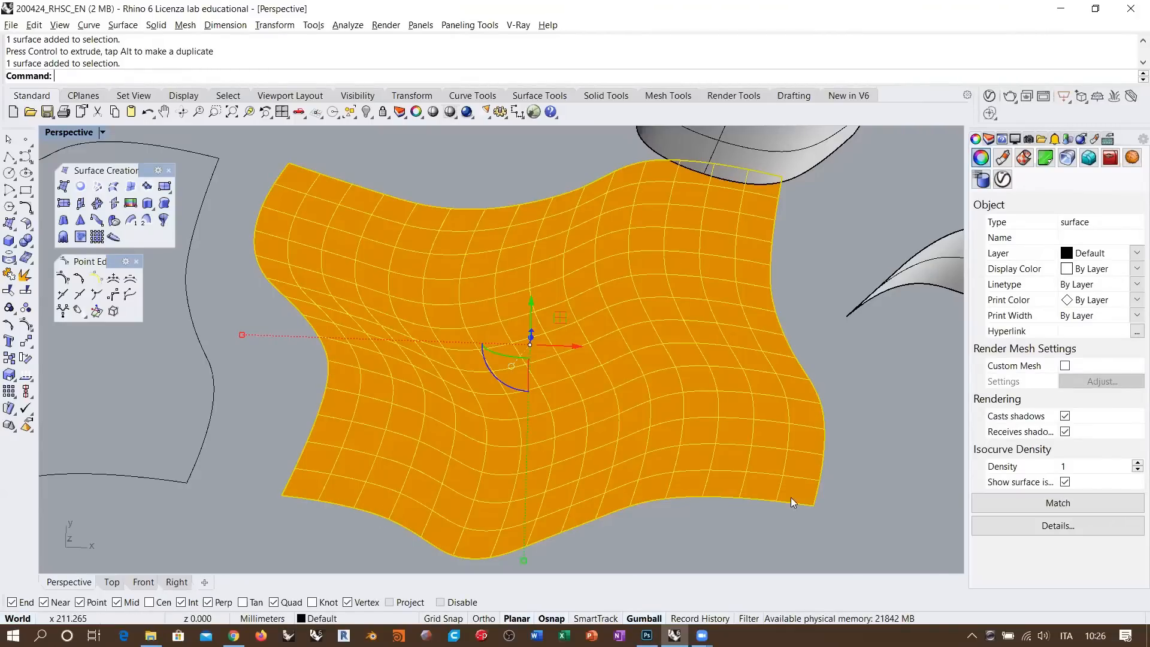
pyautogui.scroll(-3, 423, 406)
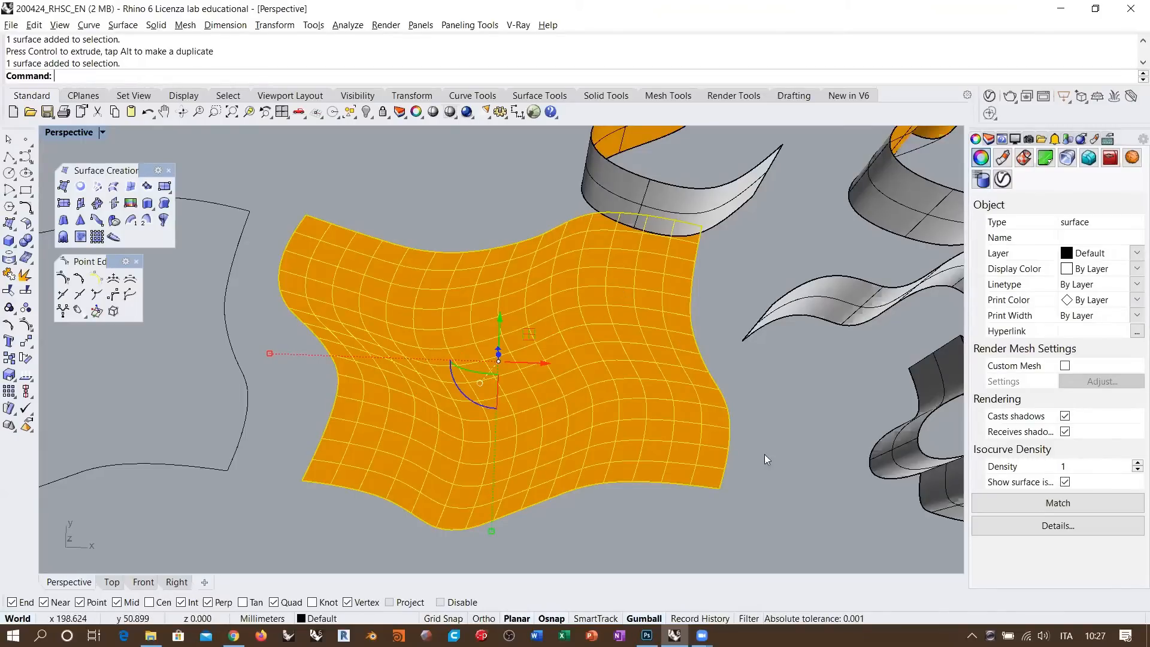
pyautogui.click(1097, 526)
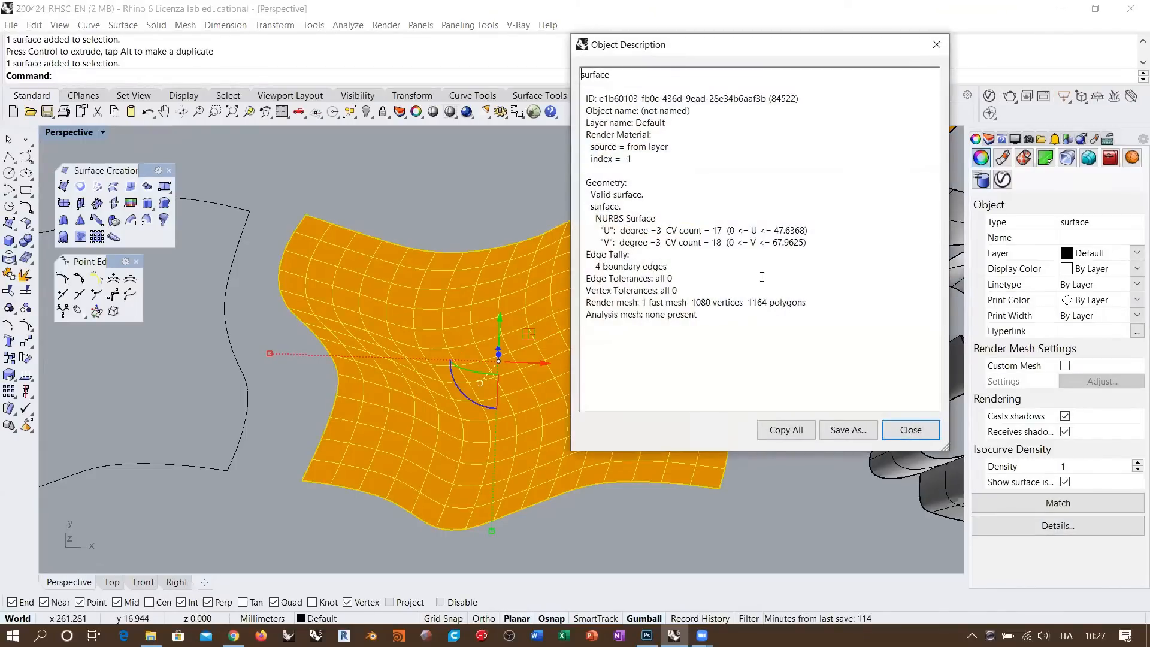
pyautogui.moveTo(601, 230); pyautogui.dragTo(662, 242)
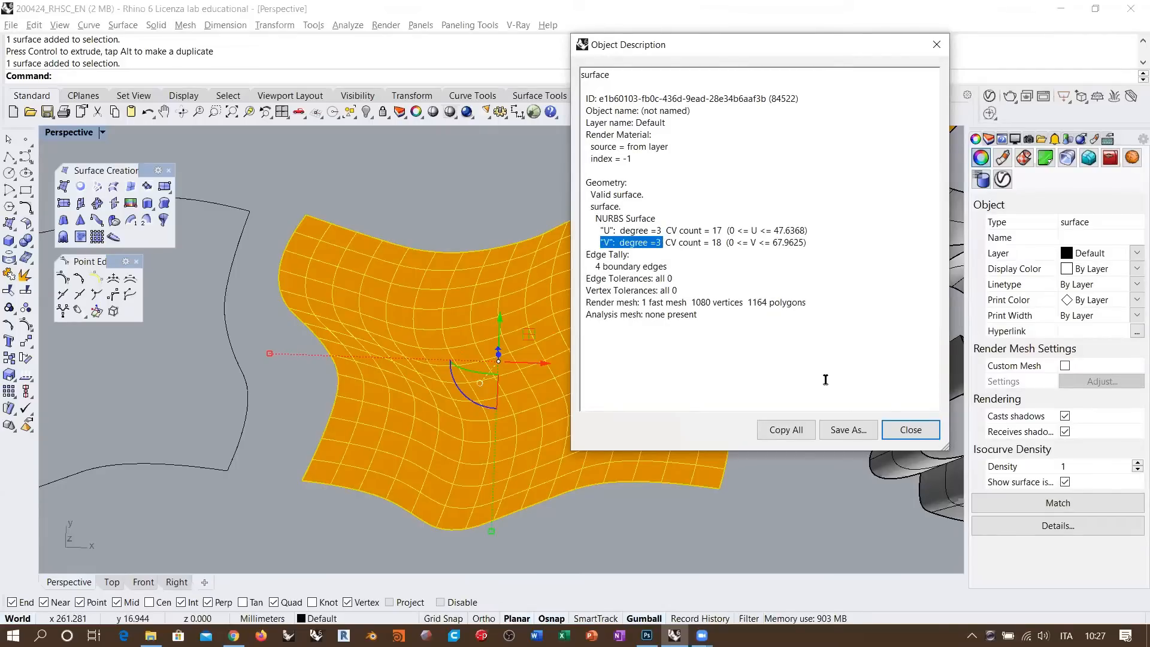
pyautogui.click(923, 429)
pyautogui.moveTo(630, 376); pyautogui.dragTo(636, 283, button='right')
pyautogui.scroll(-4, 656, 289)
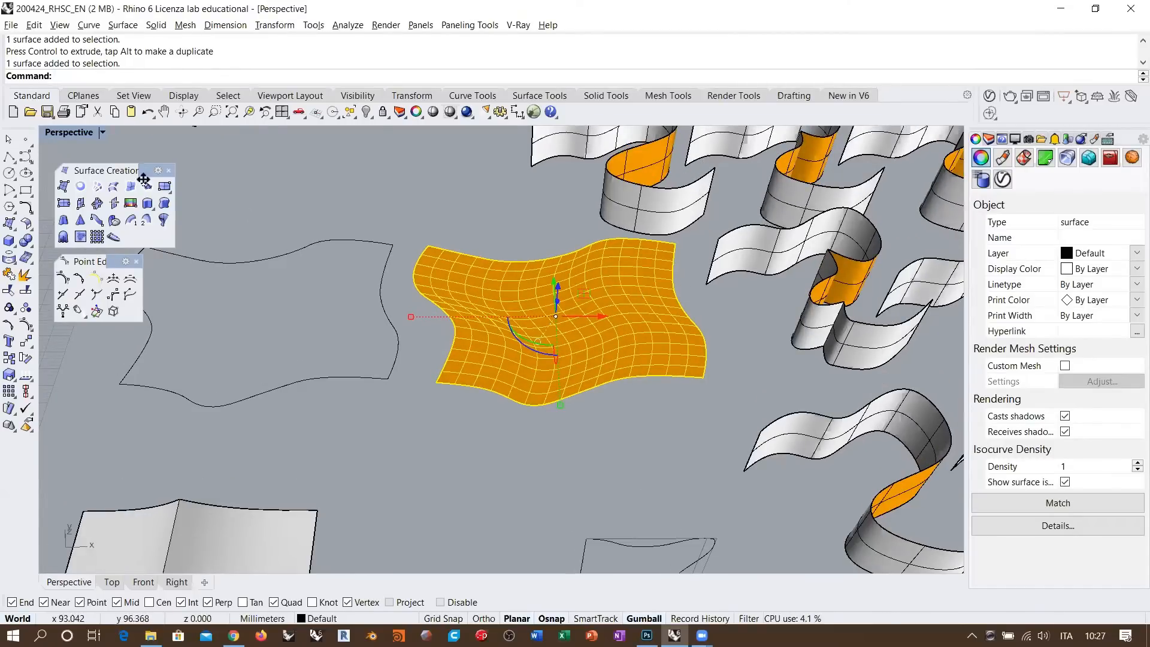
# - Delete the moved network surface and bring its four wavy boundary curves back into focus
pyautogui.moveTo(539, 267); pyautogui.dragTo(592, 273, button='right')
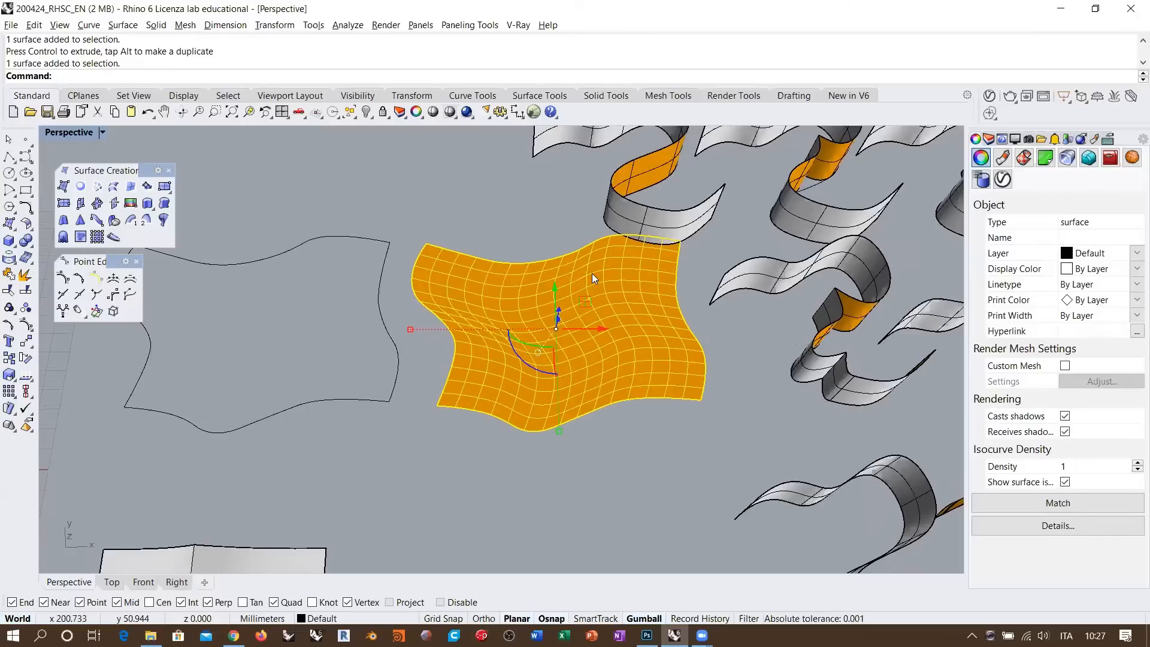
pyautogui.press('Delete')
pyautogui.keyDown('shift'); pyautogui.moveTo(390, 315); pyautogui.dragTo(629, 335, button='right'); pyautogui.keyUp('shift')
pyautogui.scroll(4, 513, 344)
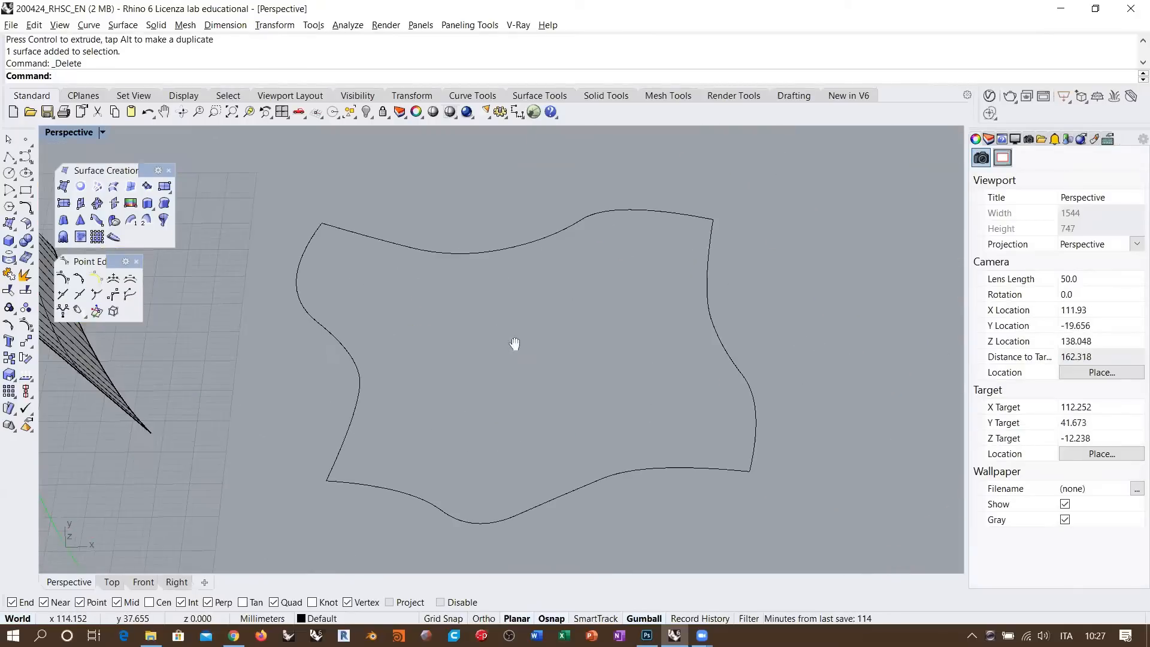
pyautogui.moveTo(513, 344); pyautogui.dragTo(511, 328, button='right')
pyautogui.moveTo(759, 174); pyautogui.dragTo(277, 513)
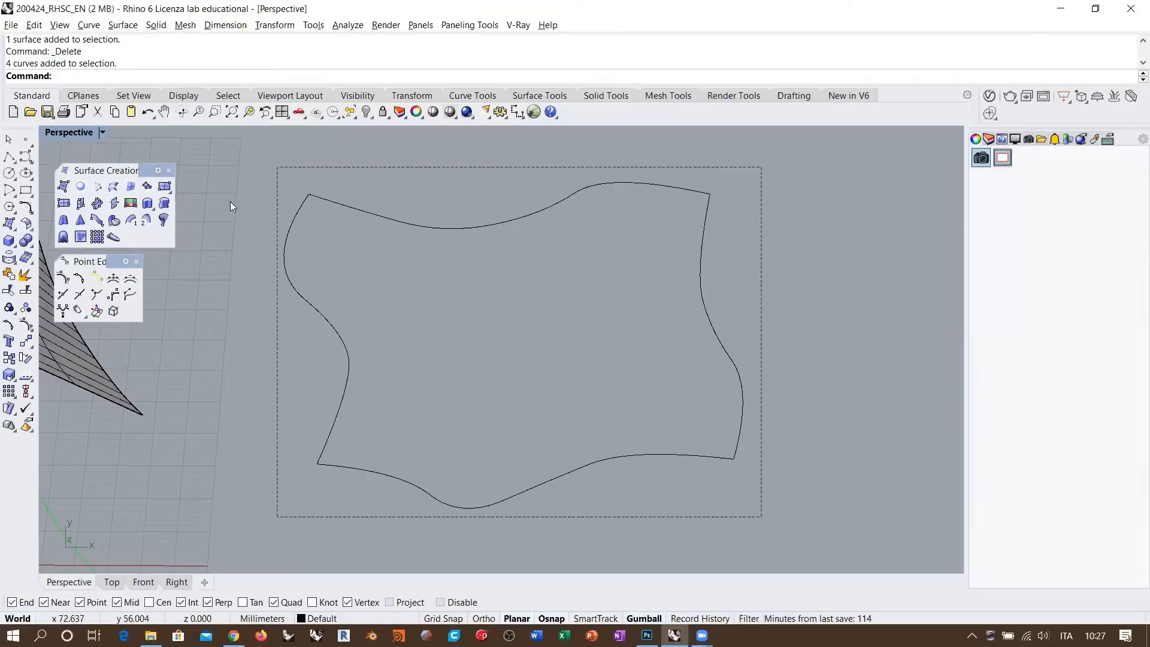
pyautogui.click(97, 187)
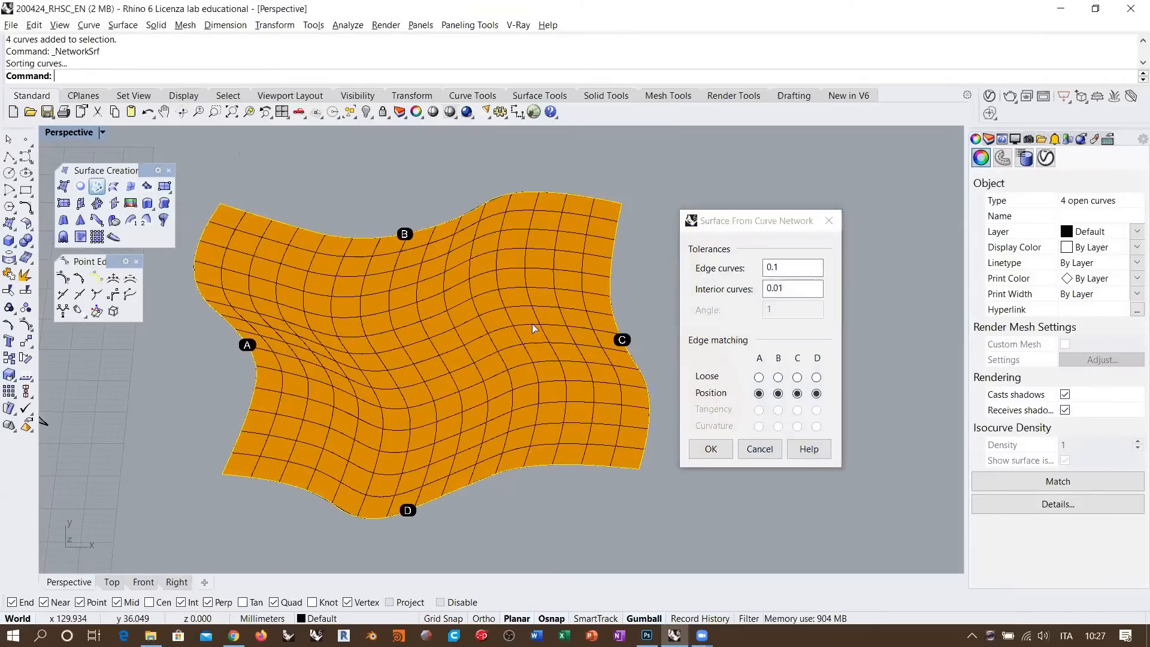
pyautogui.click(774, 265)
pyautogui.write('00')
pyautogui.press('Tab')
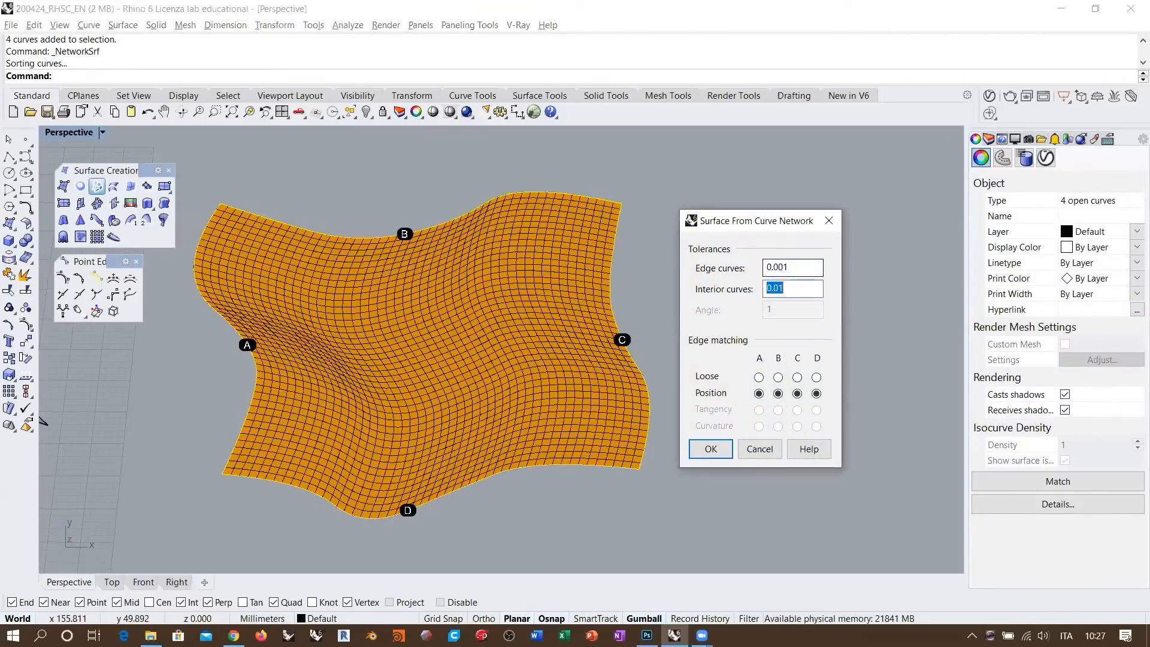
pyautogui.moveTo(576, 311); pyautogui.dragTo(506, 377, button='right')
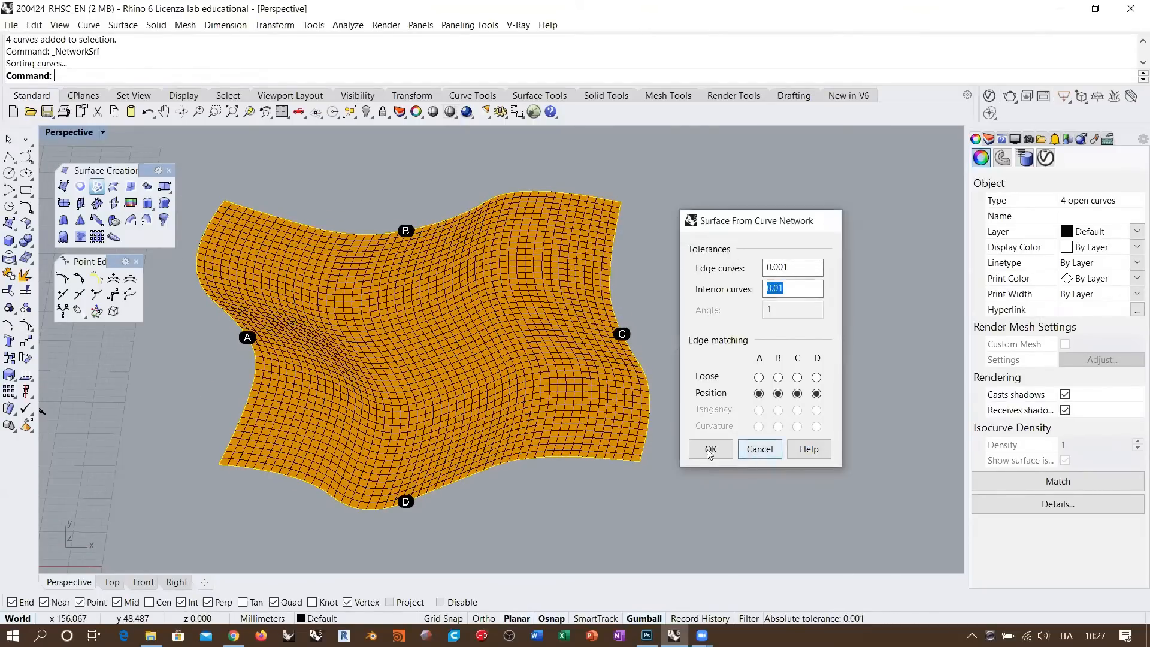
pyautogui.click(760, 448)
pyautogui.keyDown('shift'); pyautogui.moveTo(484, 370); pyautogui.dragTo(493, 366, button='right'); pyautogui.keyUp('shift')
pyautogui.click(386, 295)
pyautogui.moveTo(385, 296); pyautogui.dragTo(444, 329, button='right')
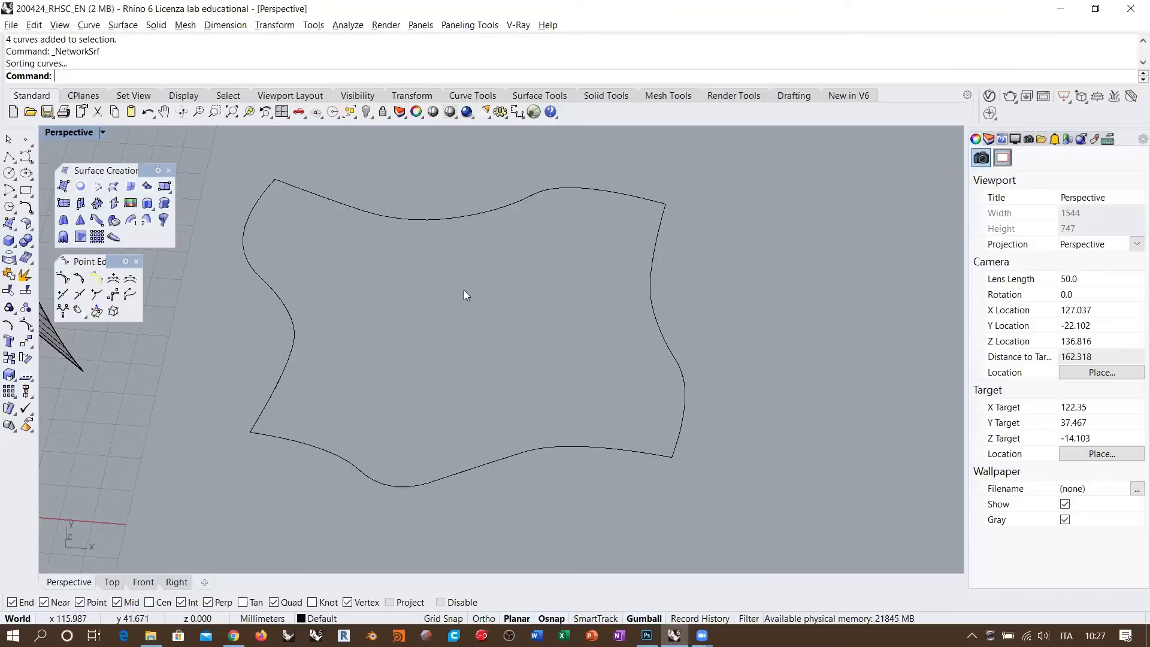
# - Create a network surface from the four wavy boundary curves with an edge curves tolerance of 0.001 and Position matching
pyautogui.moveTo(476, 300); pyautogui.dragTo(502, 339, button='right')
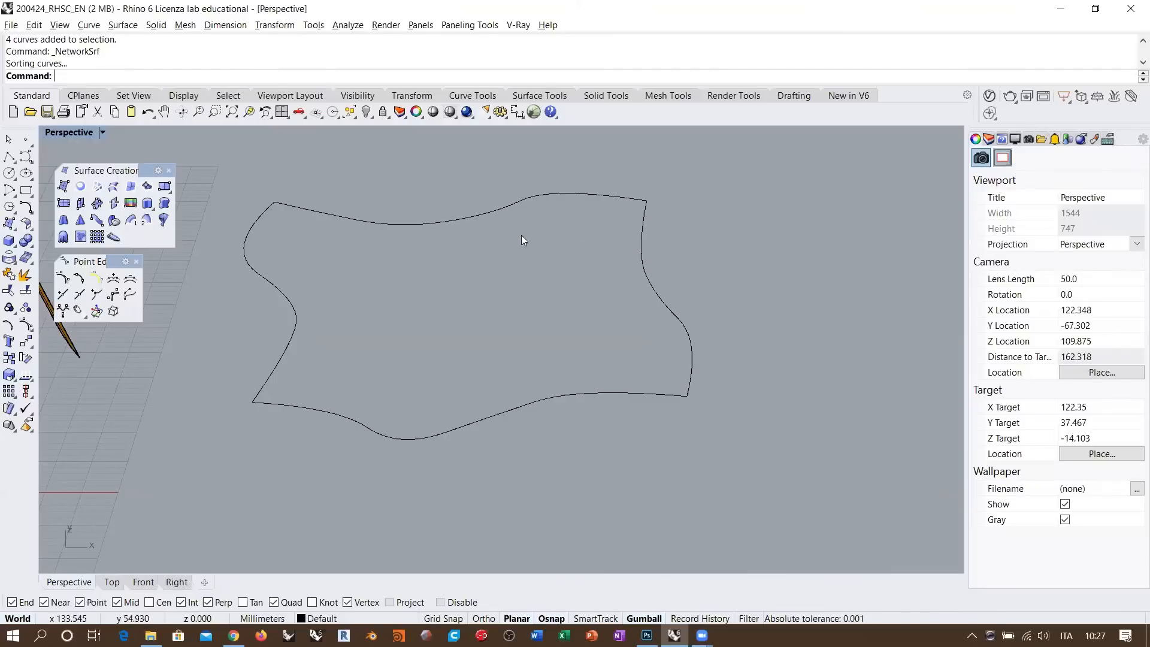
pyautogui.moveTo(546, 247); pyautogui.dragTo(545, 270, button='right')
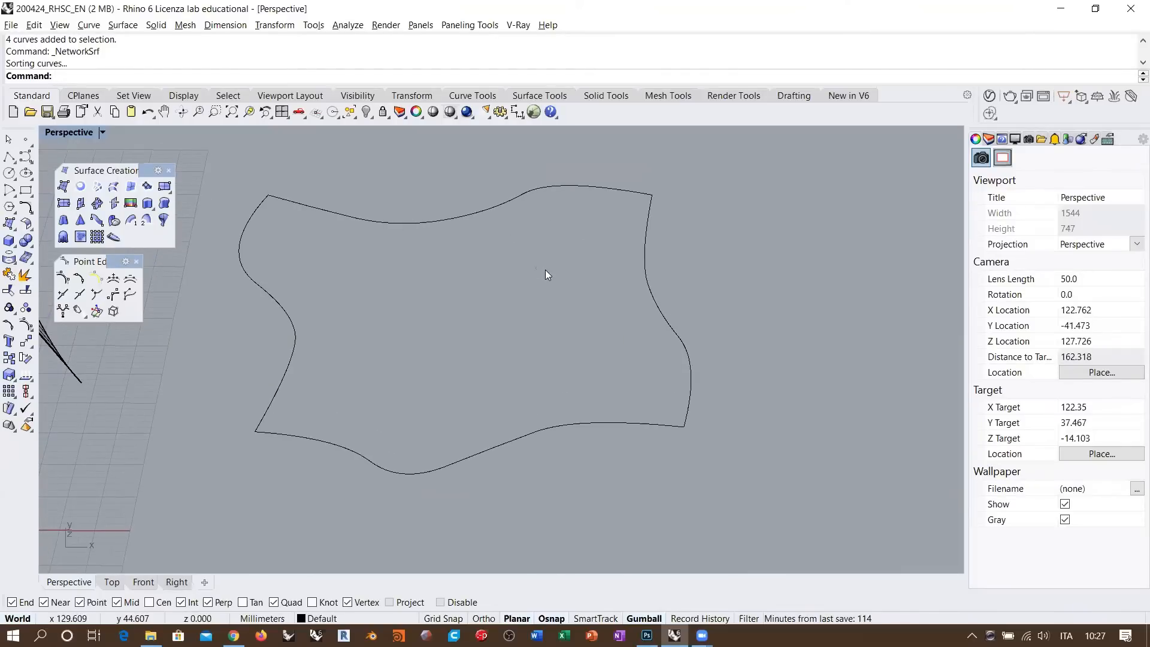
pyautogui.moveTo(724, 176); pyautogui.dragTo(151, 492)
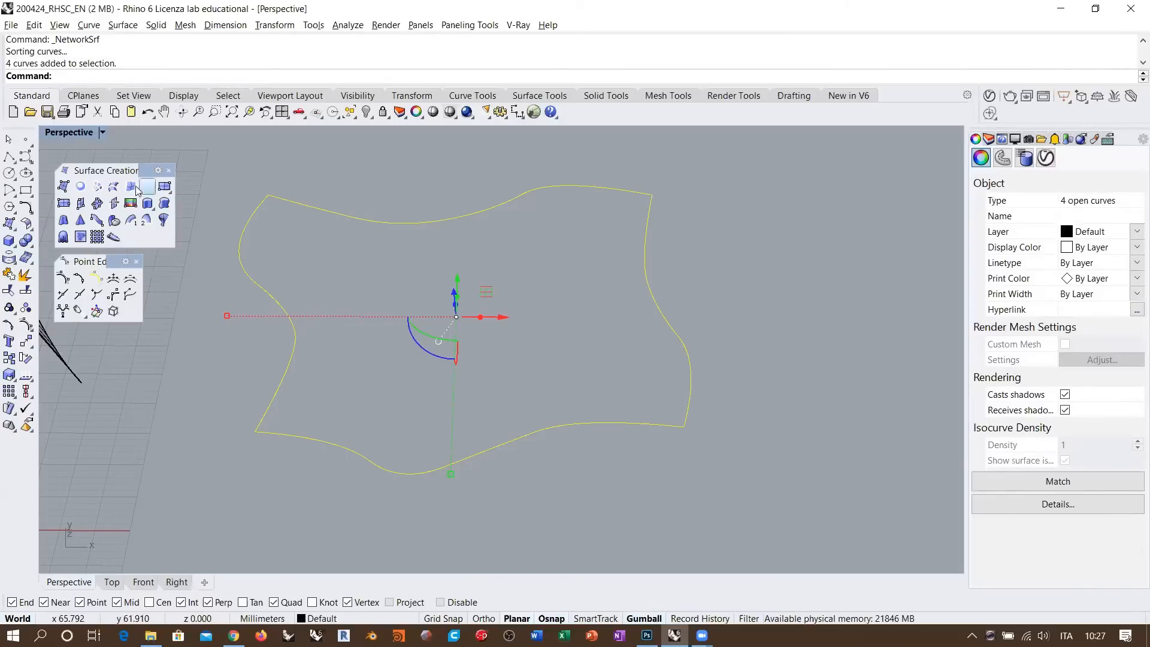
pyautogui.click(114, 185)
pyautogui.click(779, 268)
pyautogui.write('0.001')
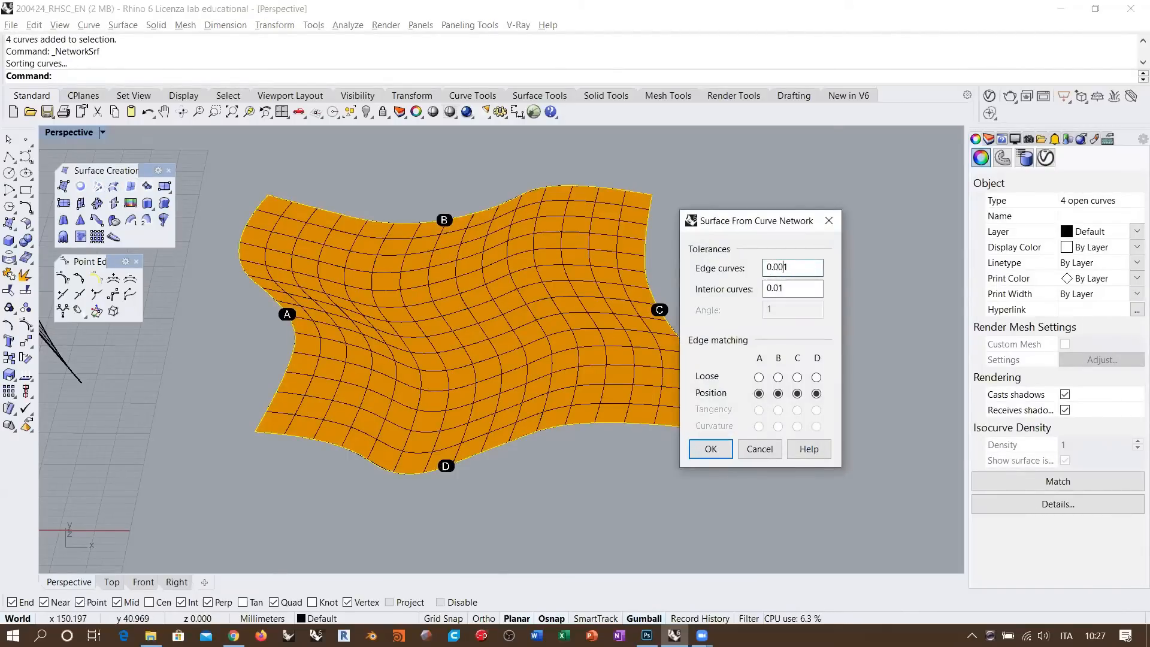
pyautogui.press('Tab')
pyautogui.click(711, 449)
# - Display the new network surface's direction arrows and flip its normal direction
pyautogui.click(576, 313)
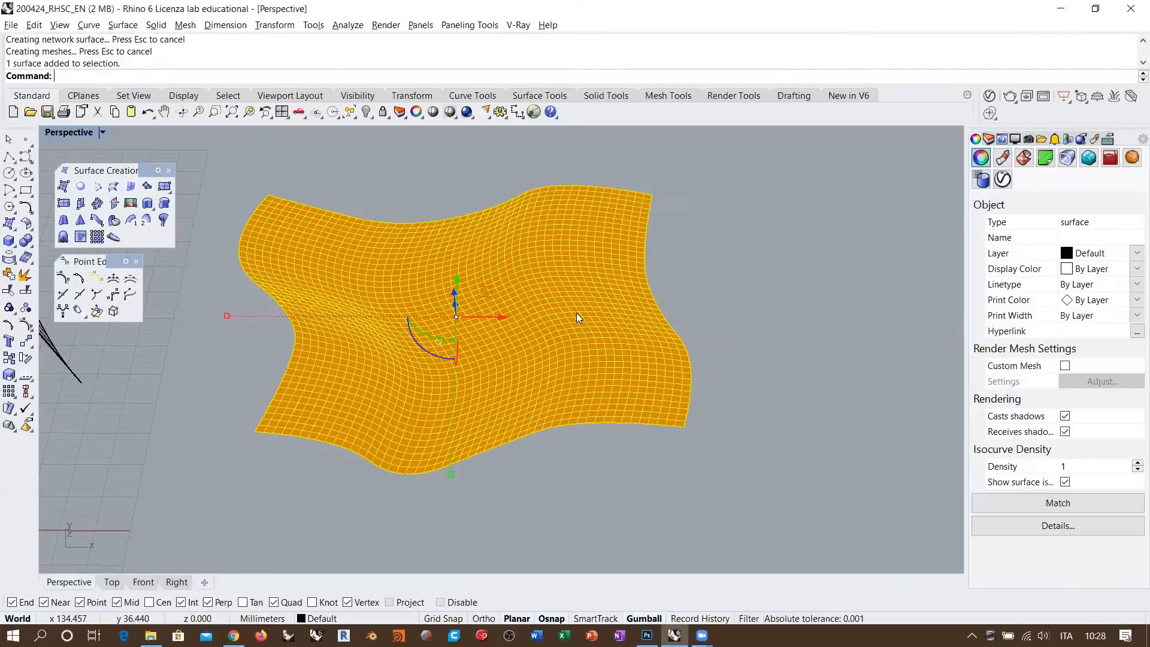
pyautogui.moveTo(584, 299); pyautogui.dragTo(552, 318, button='right')
pyautogui.scroll(2, 553, 317)
pyautogui.moveTo(25, 374); pyautogui.dragTo(201, 362)
pyautogui.scroll(5, 507, 366)
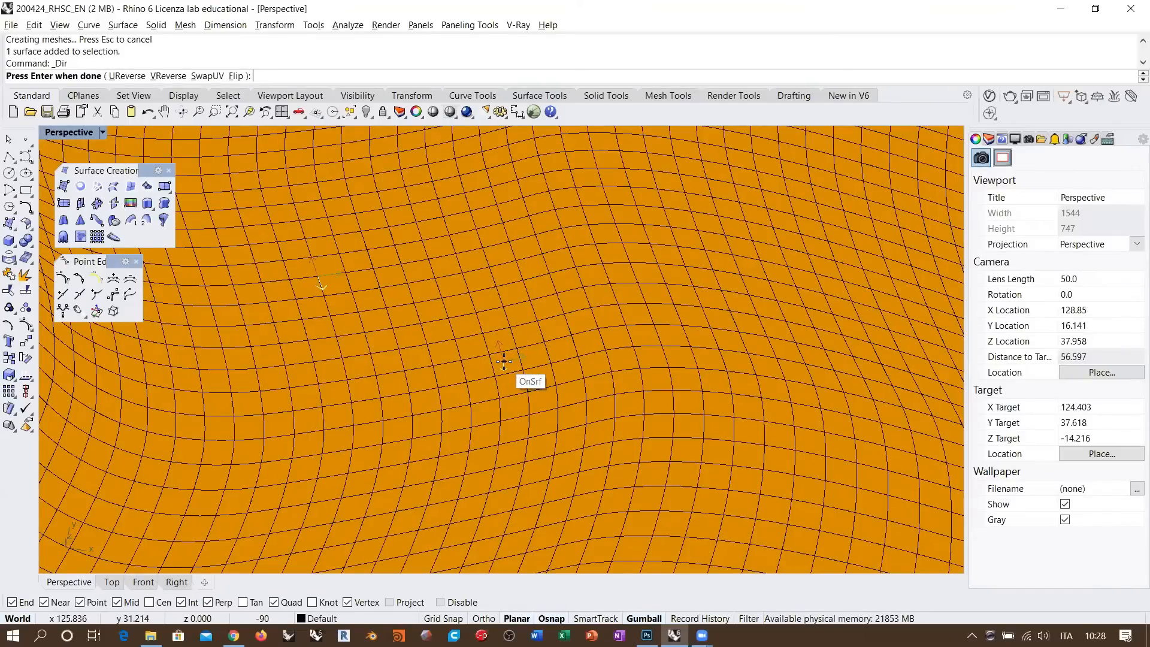
pyautogui.moveTo(482, 403); pyautogui.dragTo(593, 233, button='right')
pyautogui.keyDown('shift'); pyautogui.moveTo(662, 179); pyautogui.dragTo(519, 353, button='right'); pyautogui.keyUp('shift')
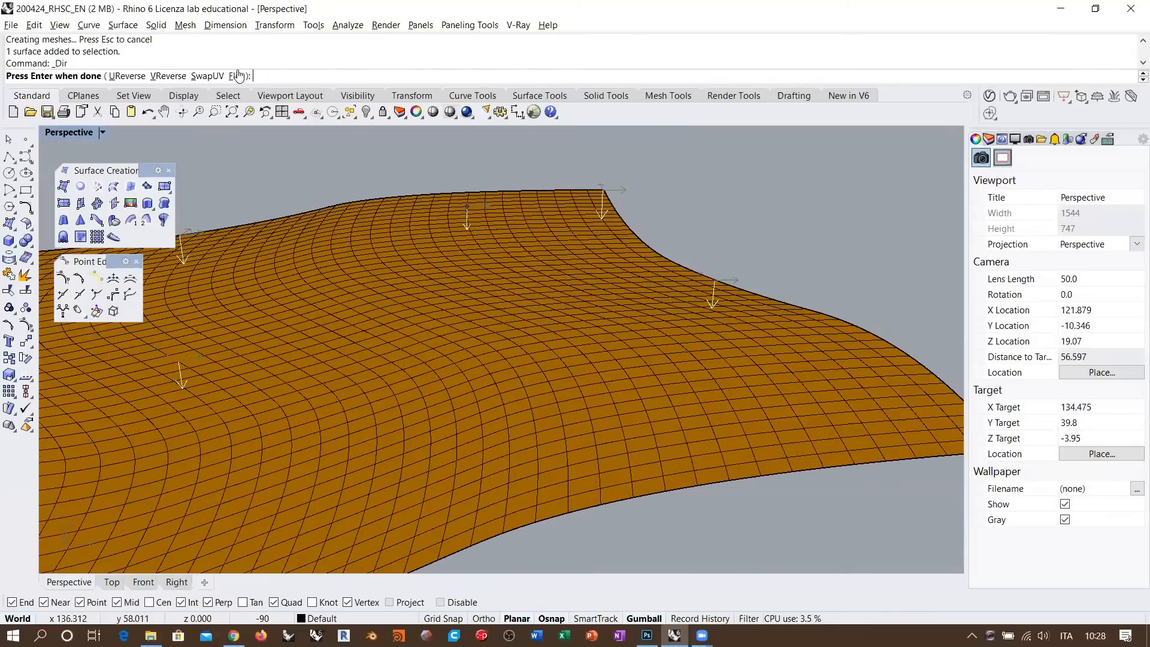
pyautogui.click(238, 76)
pyautogui.moveTo(659, 336); pyautogui.dragTo(642, 399, button='right')
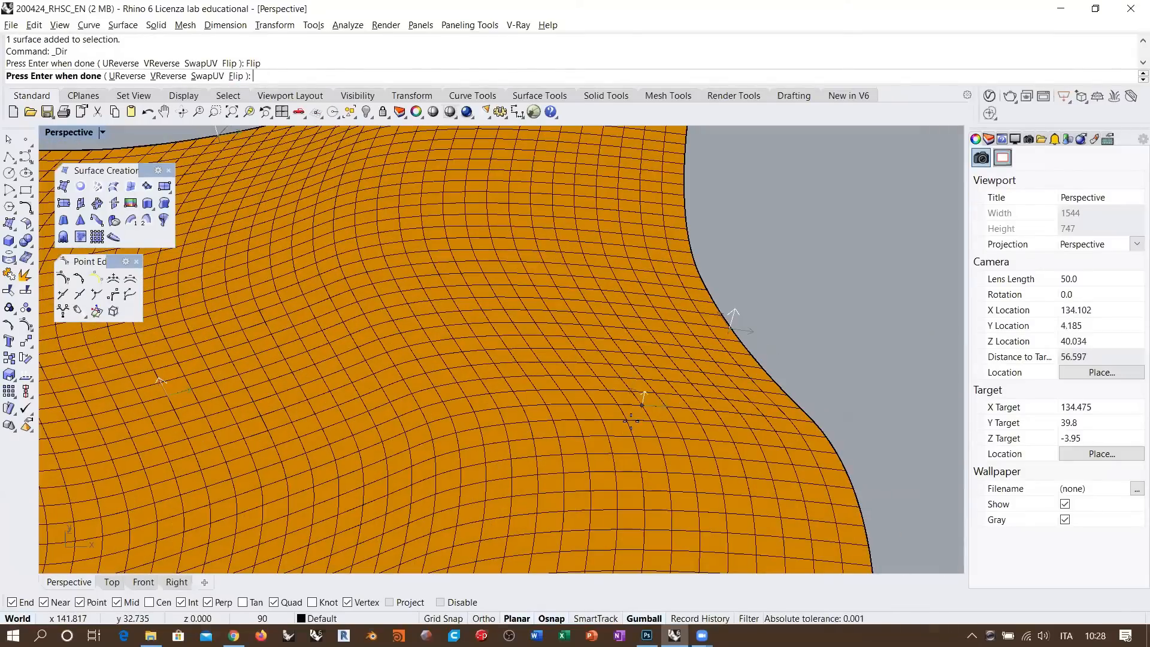
# - Swap the network surface's U and V directions and finish the direction edit
pyautogui.scroll(12, 642, 430)
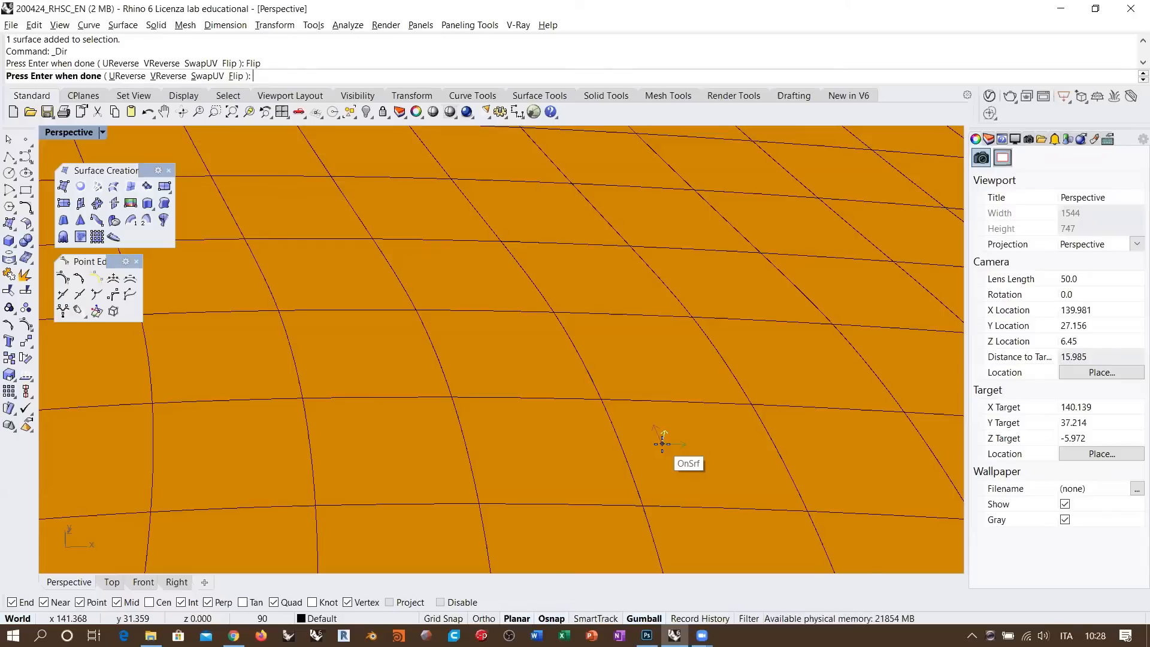
pyautogui.click(207, 76)
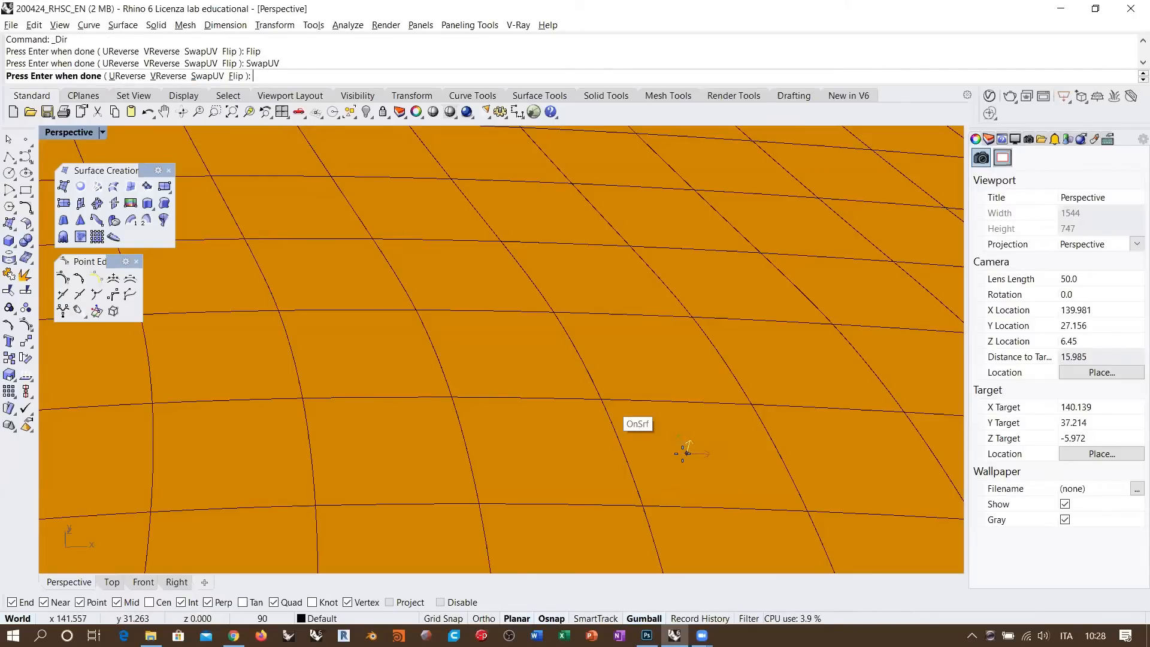
pyautogui.press('Return')
pyautogui.scroll(-10, 600, 366)
pyautogui.moveTo(622, 344); pyautogui.dragTo(651, 323, button='right')
pyautogui.click(750, 289)
pyautogui.moveTo(574, 284); pyautogui.dragTo(574, 304, button='right')
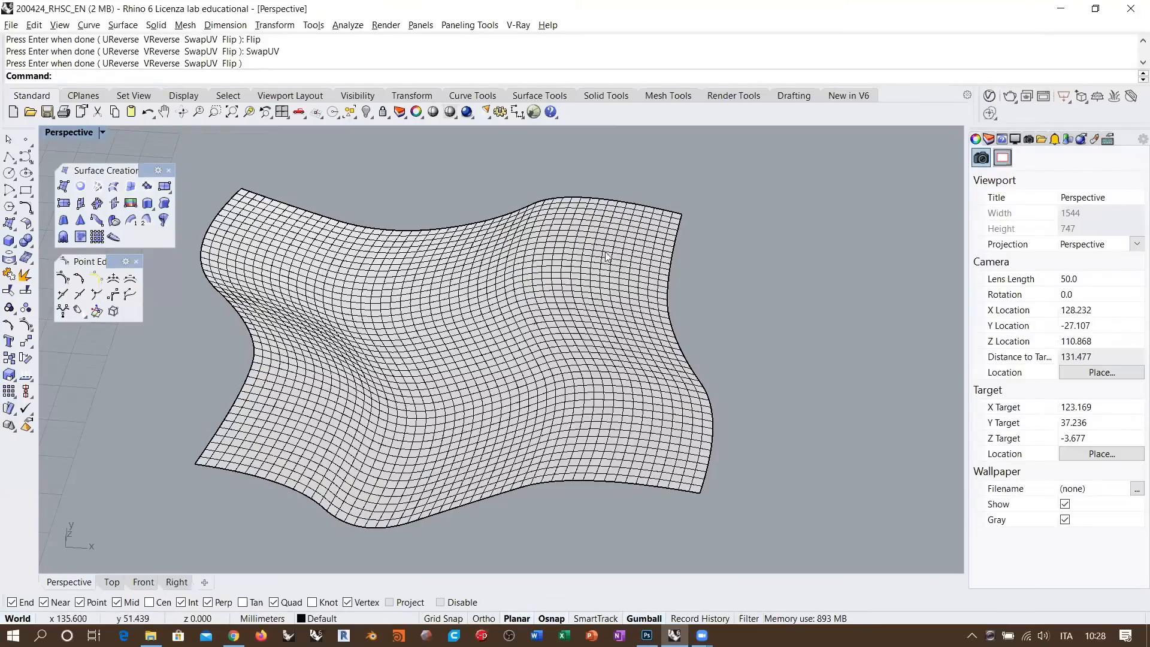
# - Turn on the network surface's control points and examine how densely they are spaced and where they lie relative to the isocurves
pyautogui.click(570, 274)
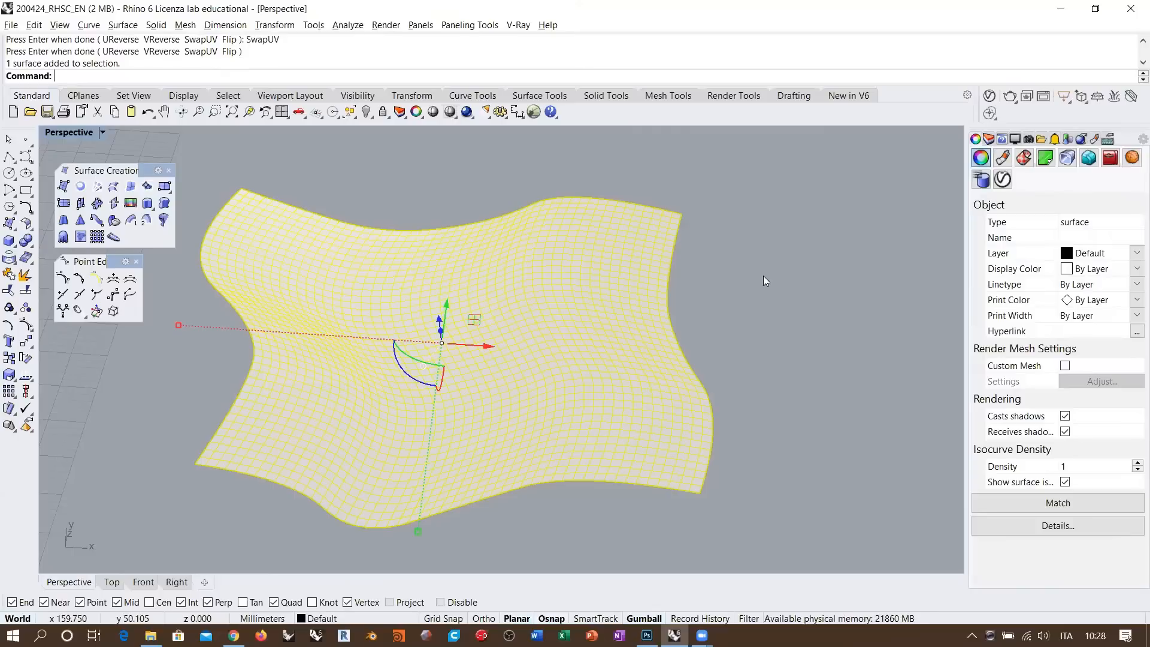
pyautogui.press('F10')
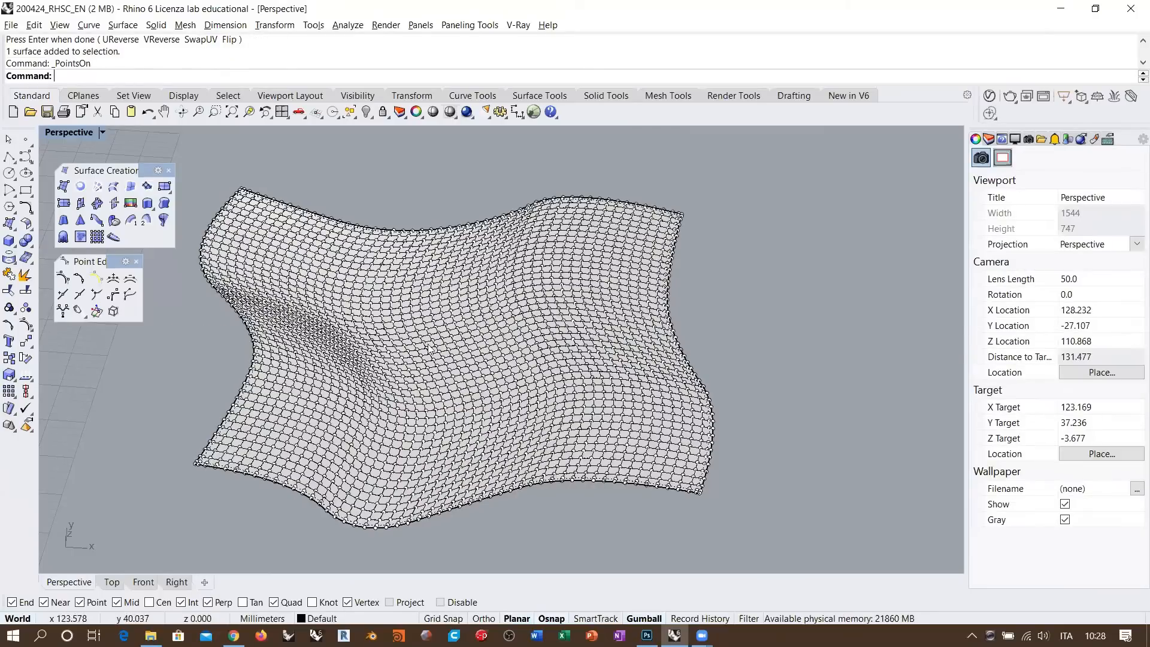
pyautogui.moveTo(563, 356); pyautogui.dragTo(641, 333, button='right')
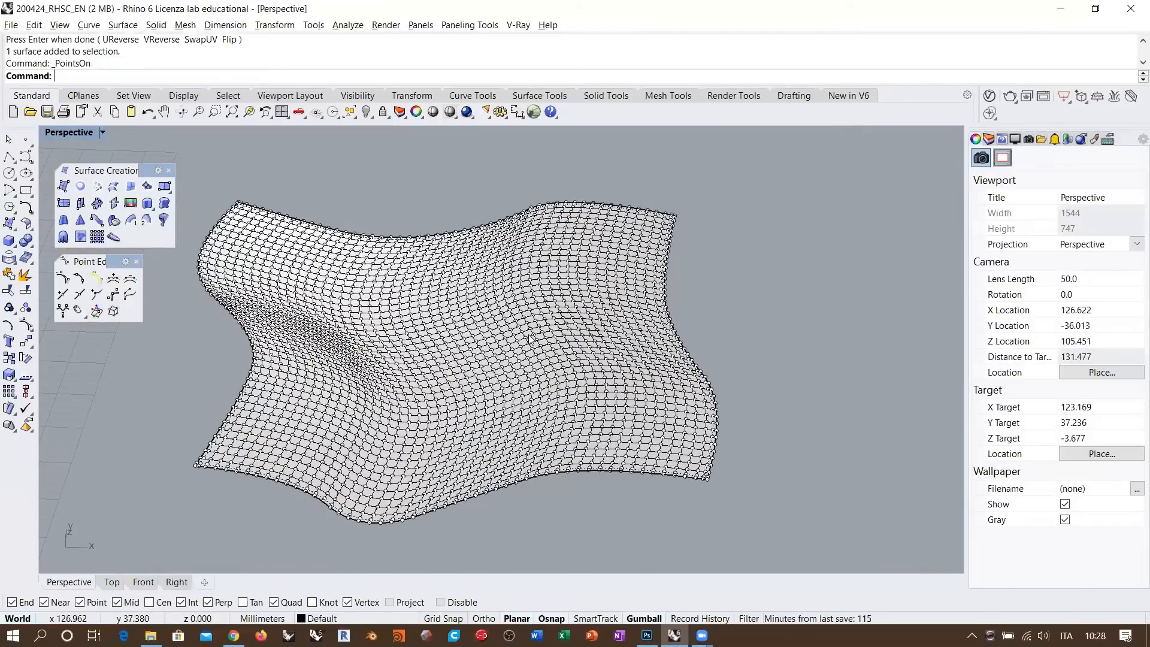
pyautogui.scroll(6, 595, 264)
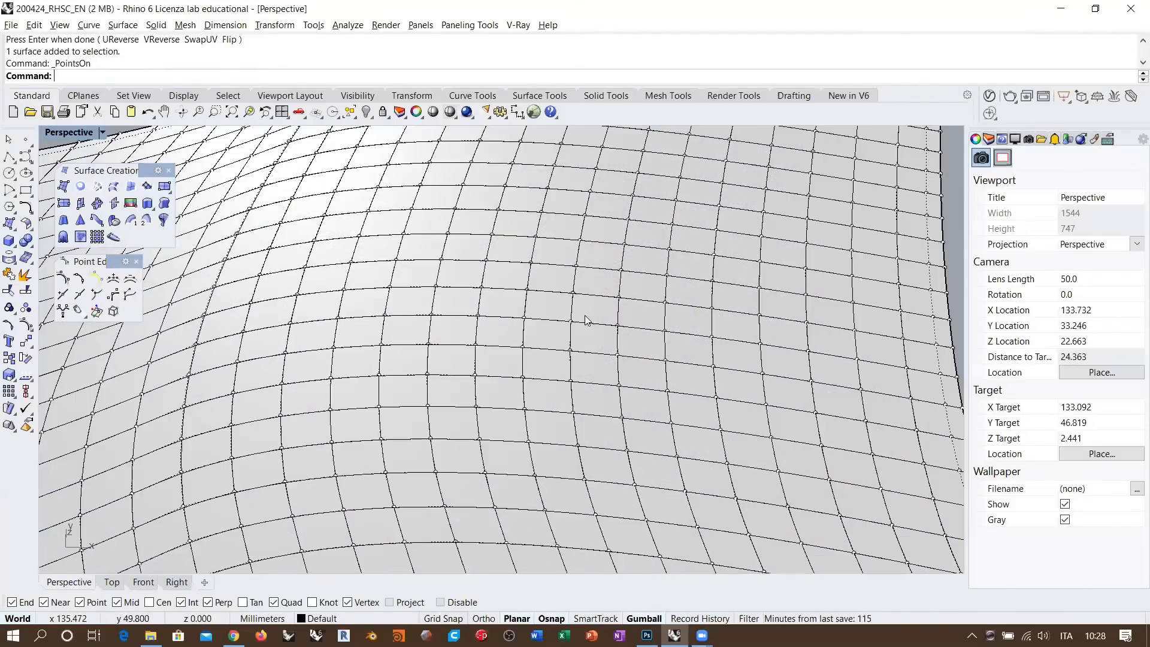
pyautogui.scroll(6, 547, 324)
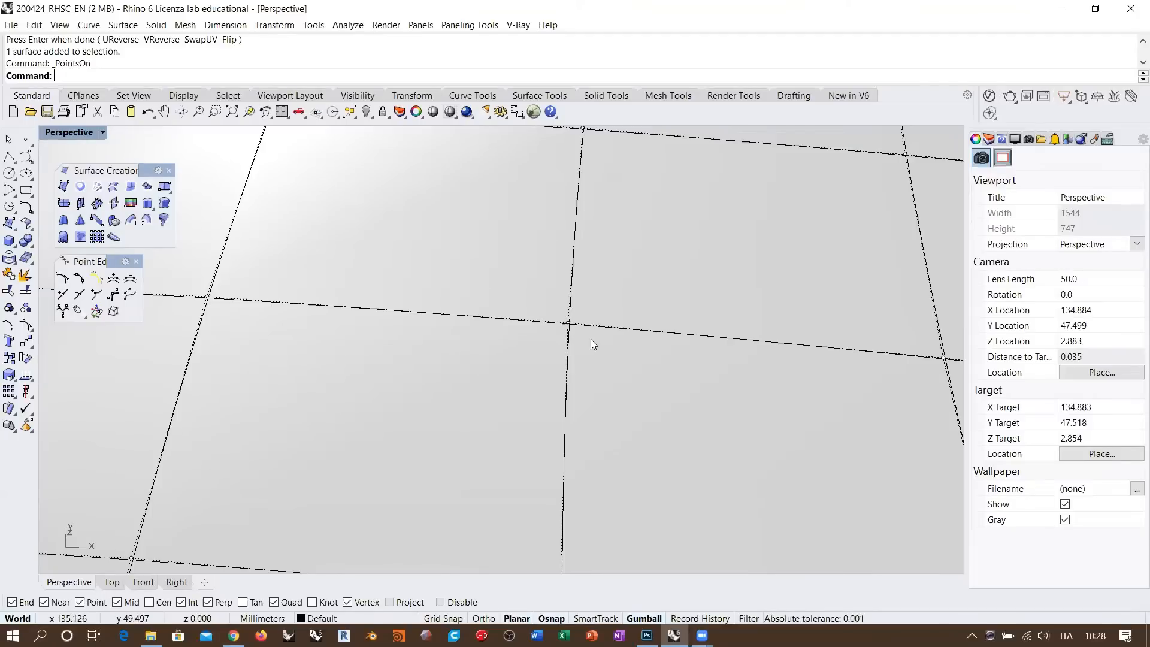
pyautogui.moveTo(586, 329)
pyautogui.mouseDown(button='right')
pyautogui.moveTo(609, 352)
pyautogui.moveTo(583, 344)
pyautogui.mouseUp(button='right')
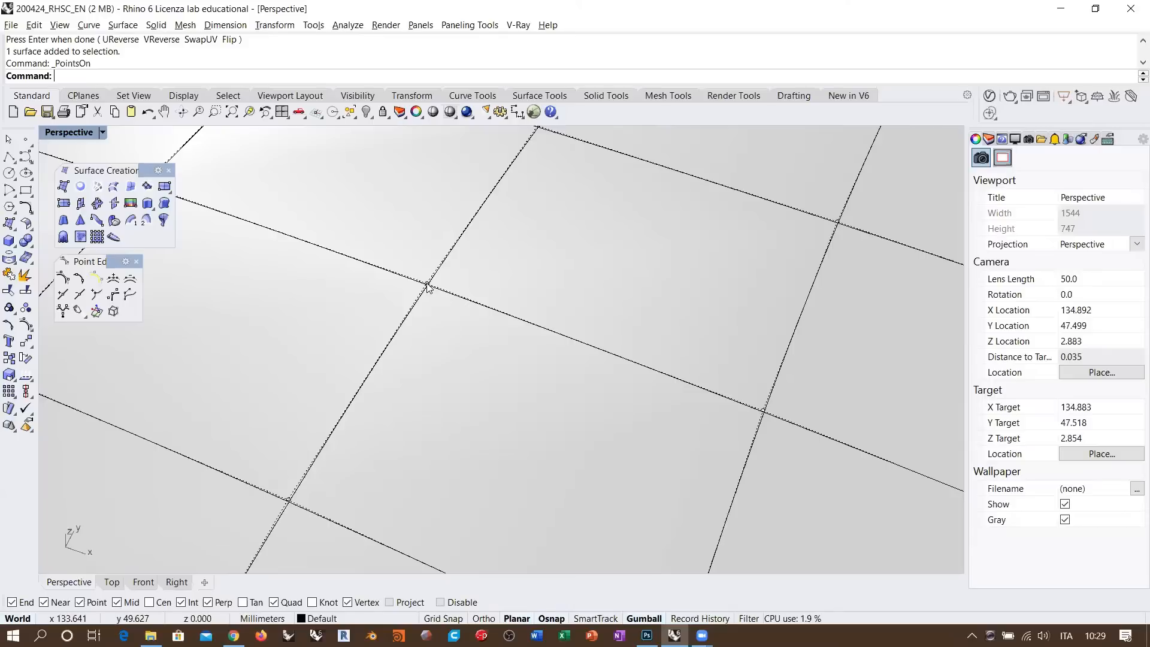
pyautogui.scroll(-5, 428, 287)
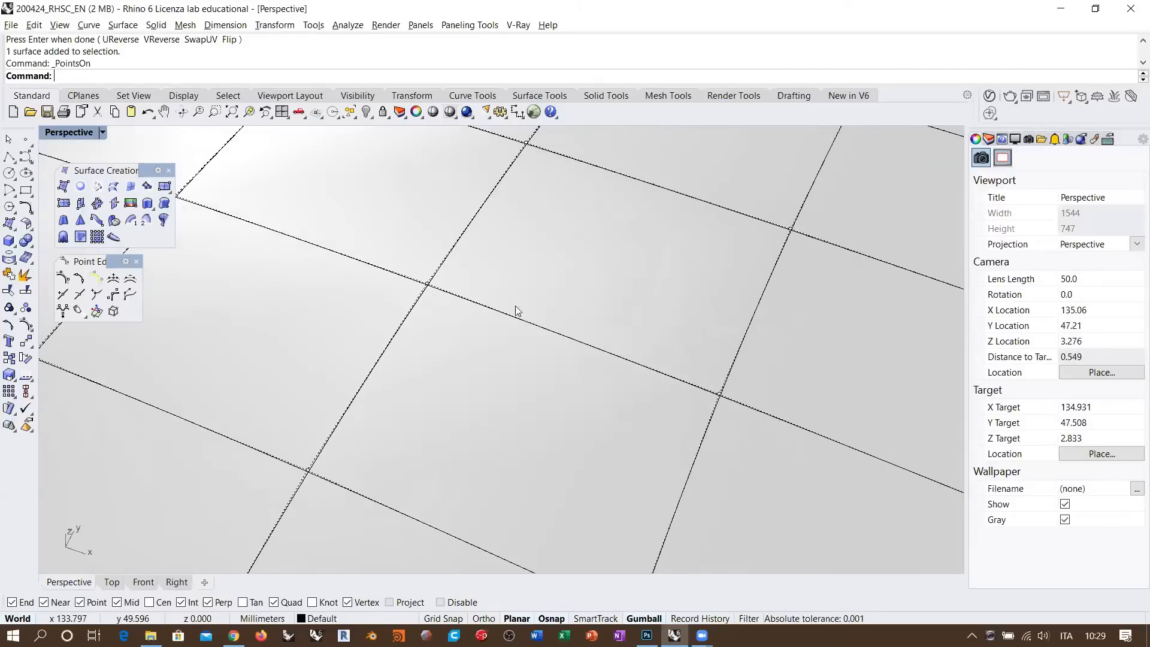
pyautogui.scroll(-10, 488, 296)
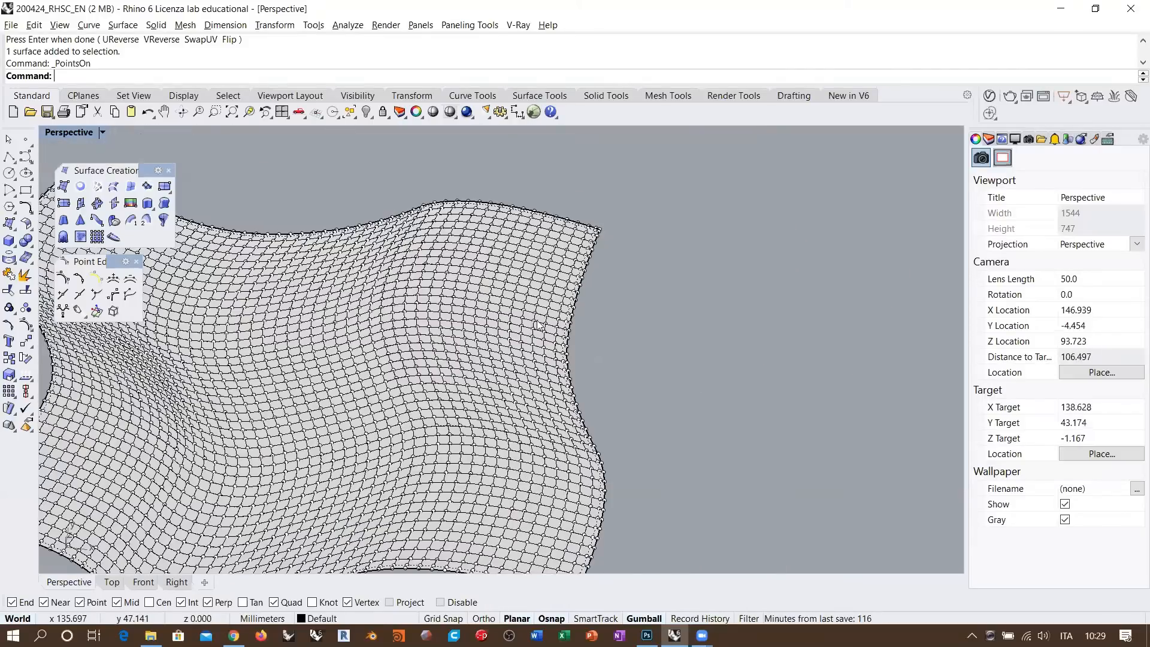
pyautogui.scroll(-3, 495, 349)
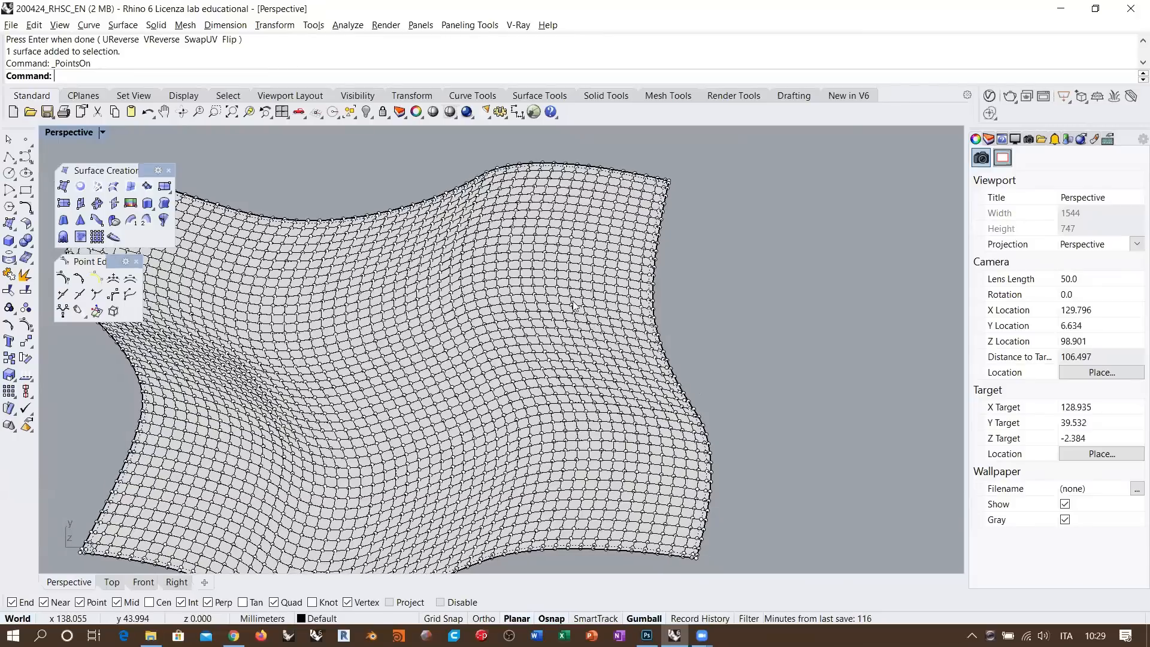
pyautogui.keyDown('shift'); pyautogui.moveTo(623, 282); pyautogui.dragTo(653, 287, button='right'); pyautogui.keyUp('shift')
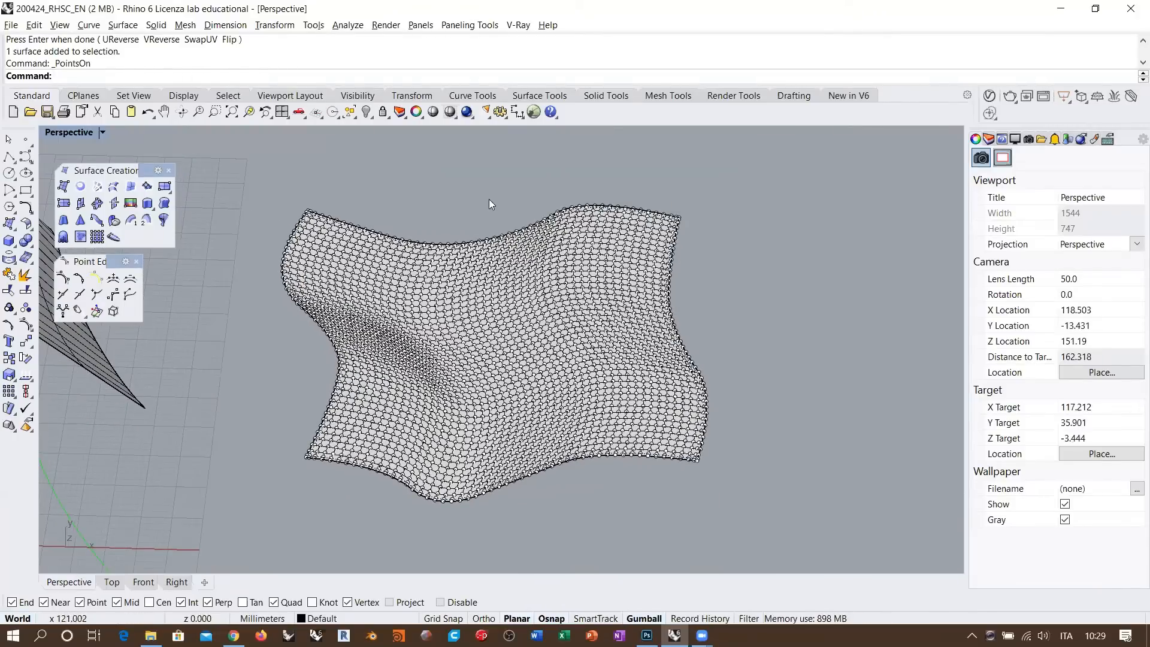
# - Start a Soft Move on the block of control points in the upper-right part of the network surface
pyautogui.click(26, 341)
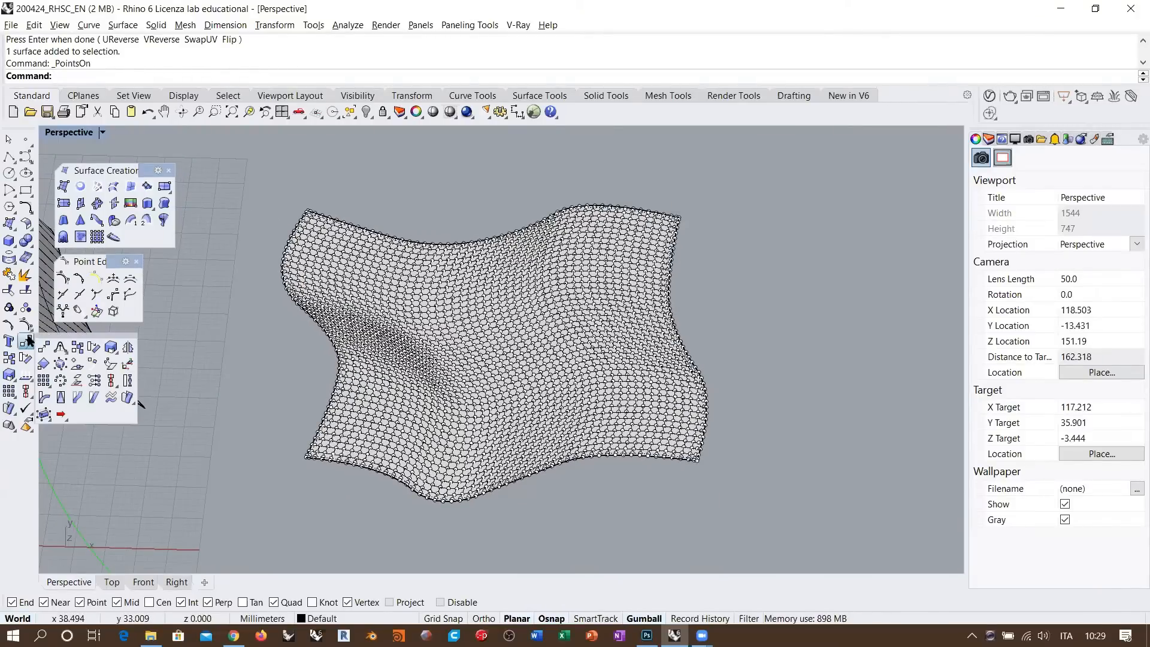
pyautogui.click(60, 347)
pyautogui.click(79, 369)
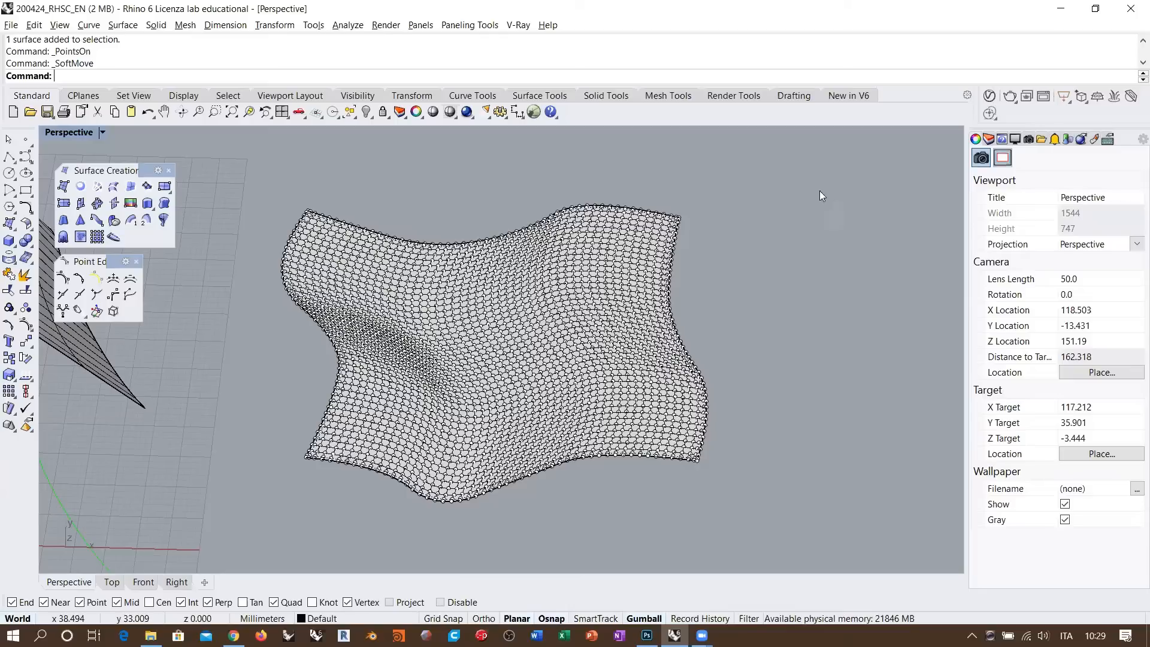
pyautogui.moveTo(438, 174); pyautogui.dragTo(754, 380)
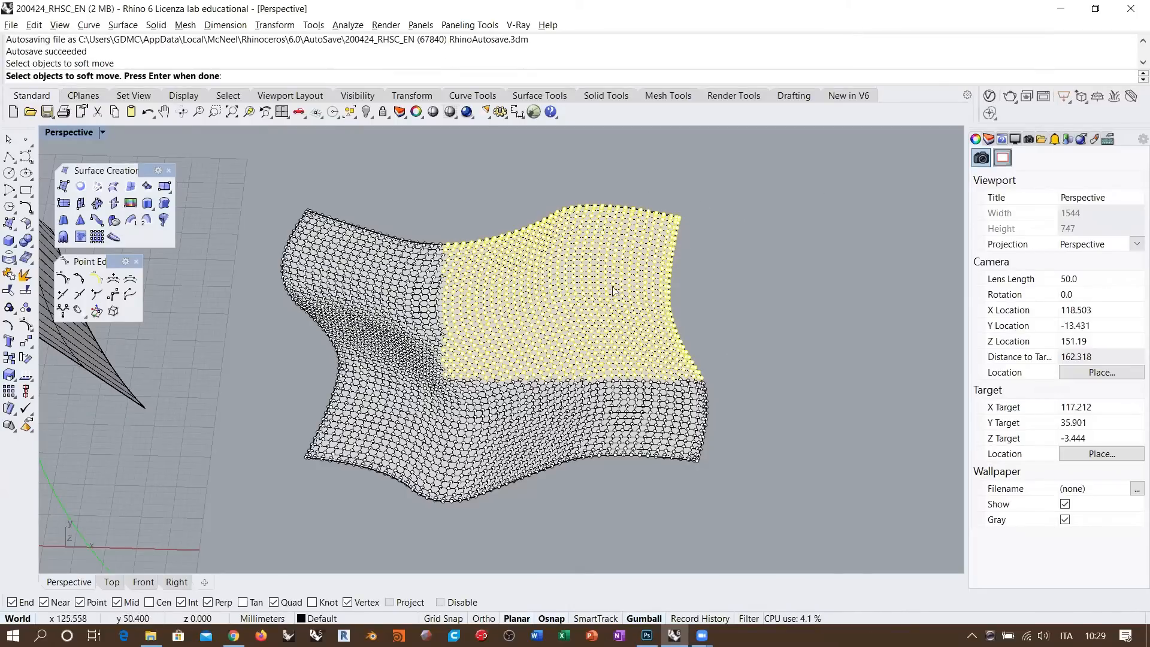
pyautogui.press('Return')
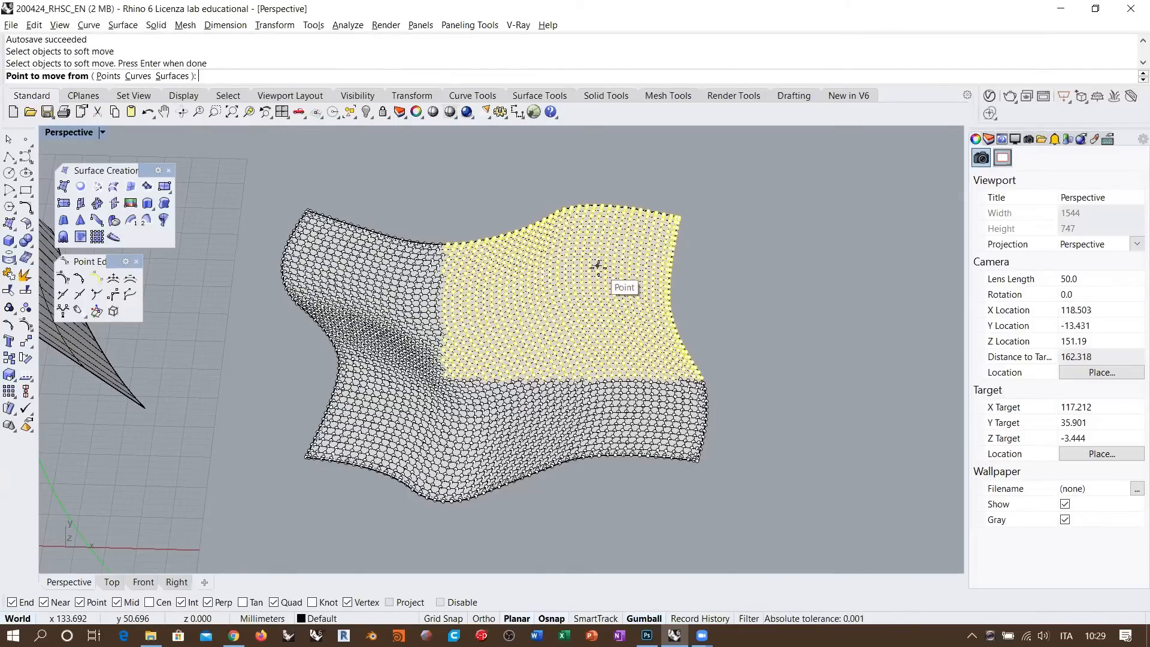
# - Set the soft move's base at a control point within the selected block and define a circular falloff radius around it
pyautogui.scroll(10, 597, 265)
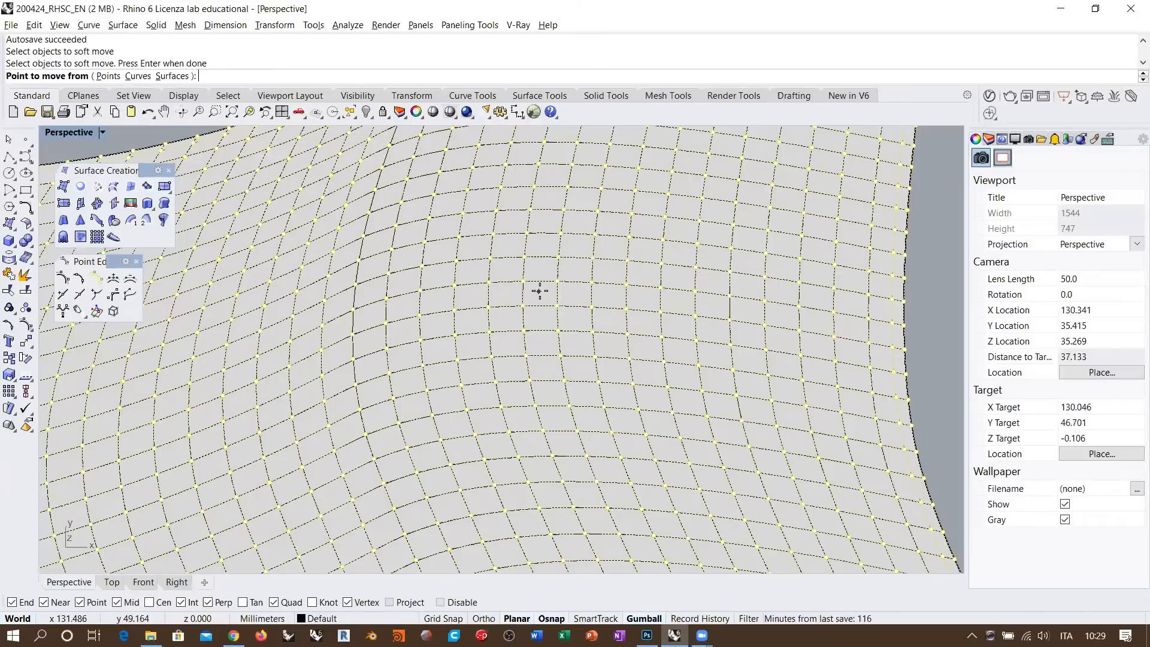
pyautogui.click(538, 293)
pyautogui.click(700, 438)
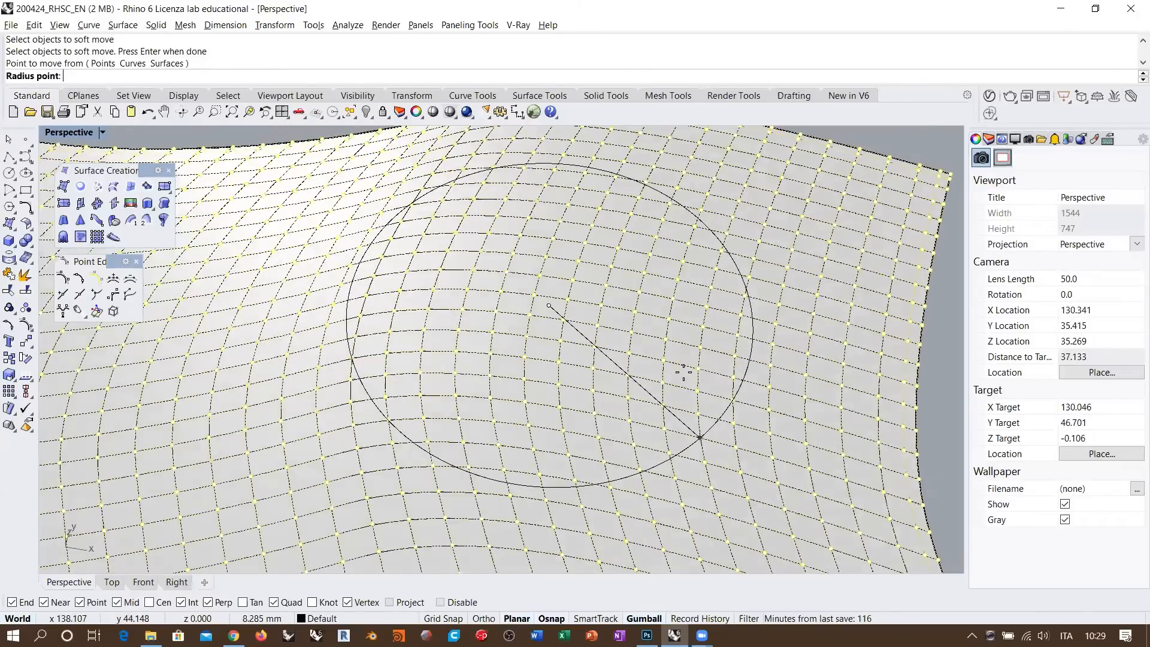
pyautogui.scroll(-4, 689, 383)
pyautogui.click(698, 395)
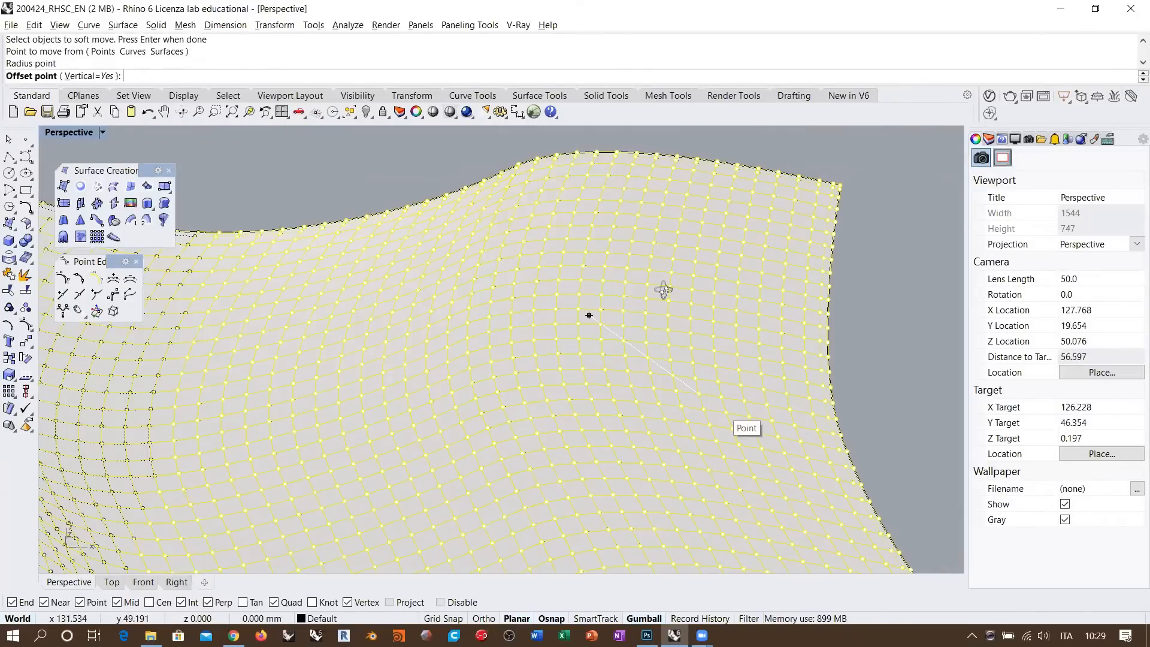
# - Offset the soft-moved points vertically by about 7.9 mm, accept the falloff and hide the surface's control points
pyautogui.moveTo(662, 296); pyautogui.dragTo(586, 334, button='right')
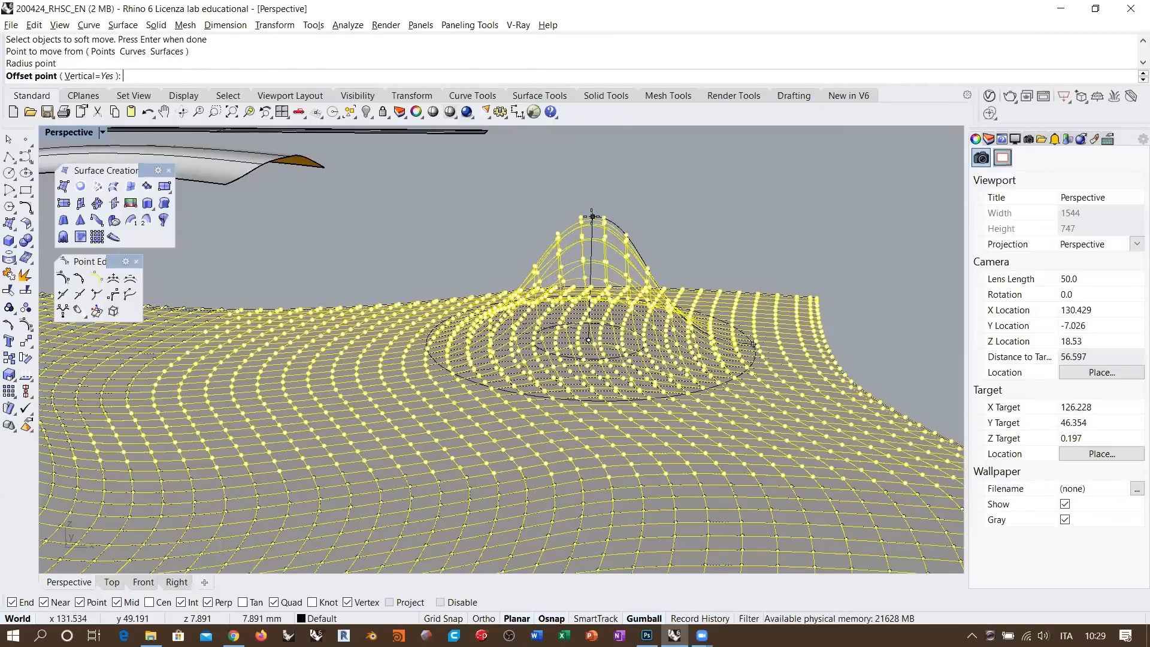
pyautogui.click(592, 217)
pyautogui.rightClick(692, 222)
pyautogui.scroll(-6, 708, 196)
pyautogui.click(710, 195)
pyautogui.moveTo(704, 266); pyautogui.dragTo(679, 277, button='right')
pyautogui.scroll(-3, 560, 229)
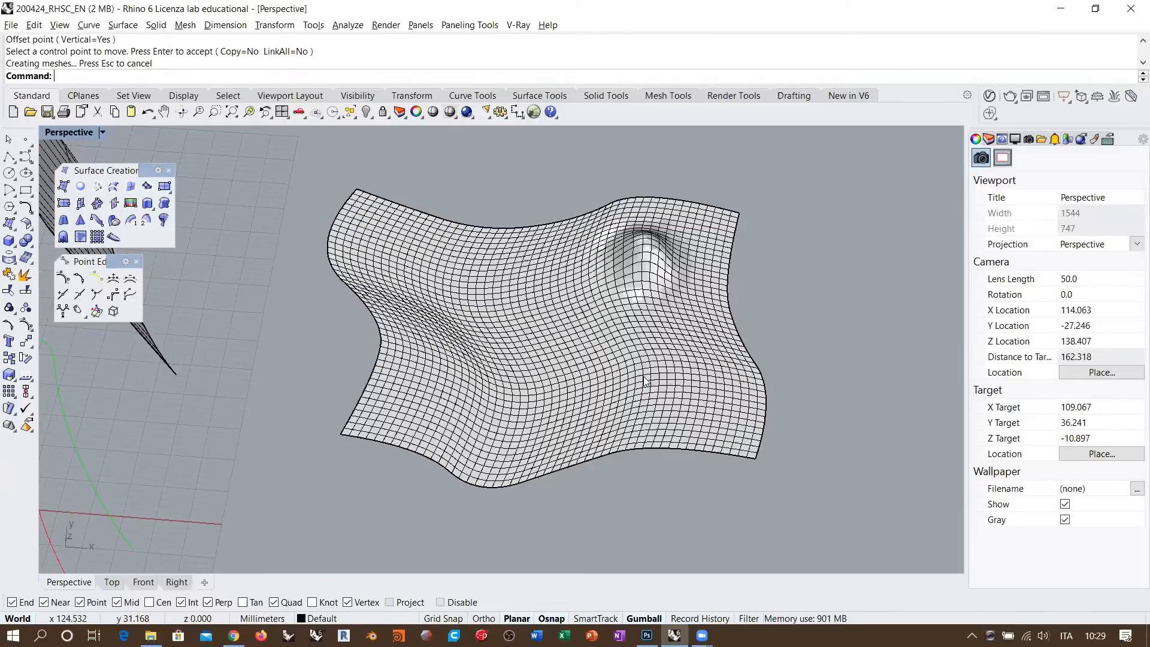
# - Examine the soft-moved bump and the surrounding isocurves of the network surface from the side and from above
pyautogui.moveTo(610, 364); pyautogui.dragTo(562, 256, button='right')
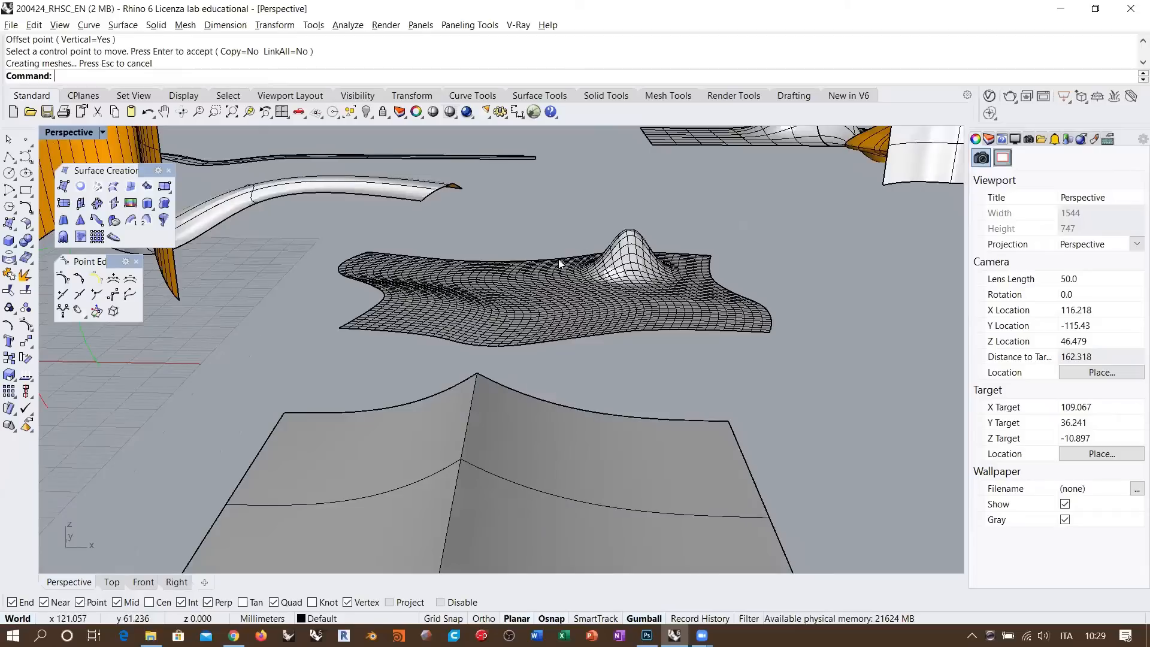
pyautogui.moveTo(653, 281); pyautogui.dragTo(650, 320, button='right')
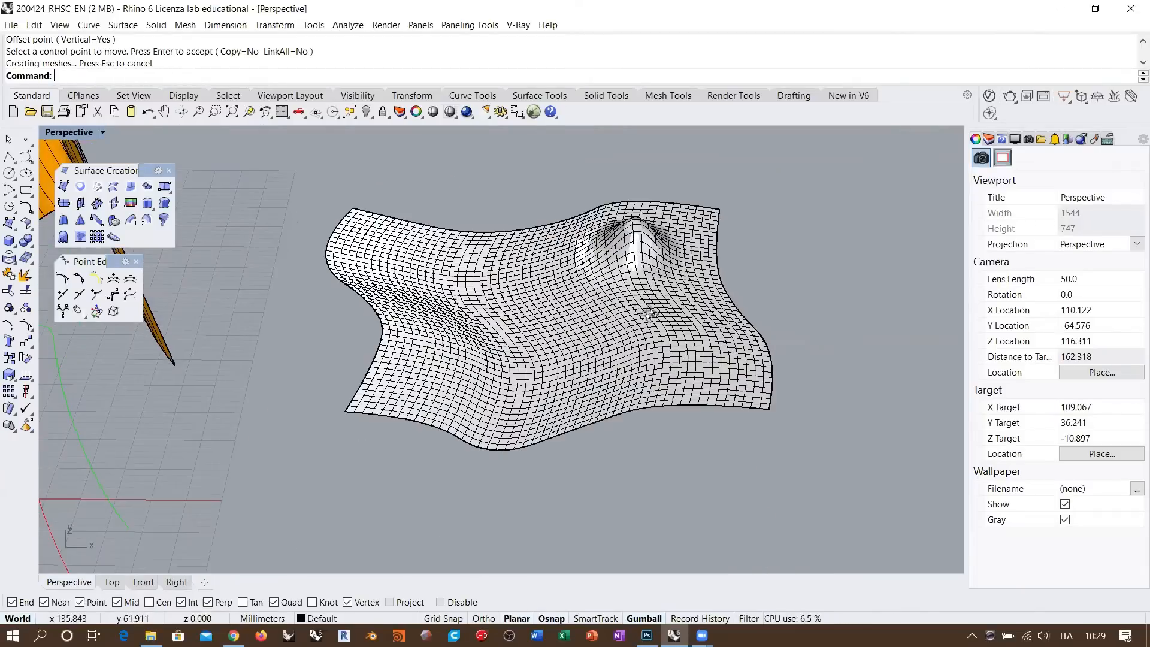
pyautogui.scroll(3, 650, 320)
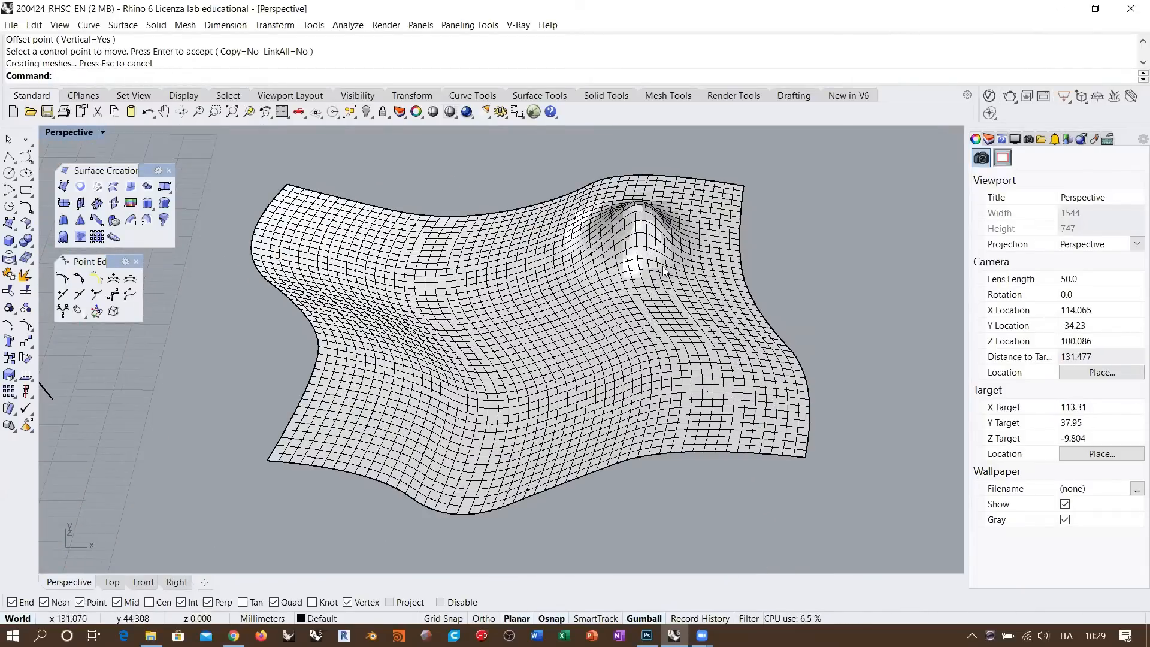
pyautogui.scroll(2, 651, 287)
pyautogui.keyDown('shift'); pyautogui.moveTo(651, 288); pyautogui.dragTo(638, 295, button='right'); pyautogui.keyUp('shift')
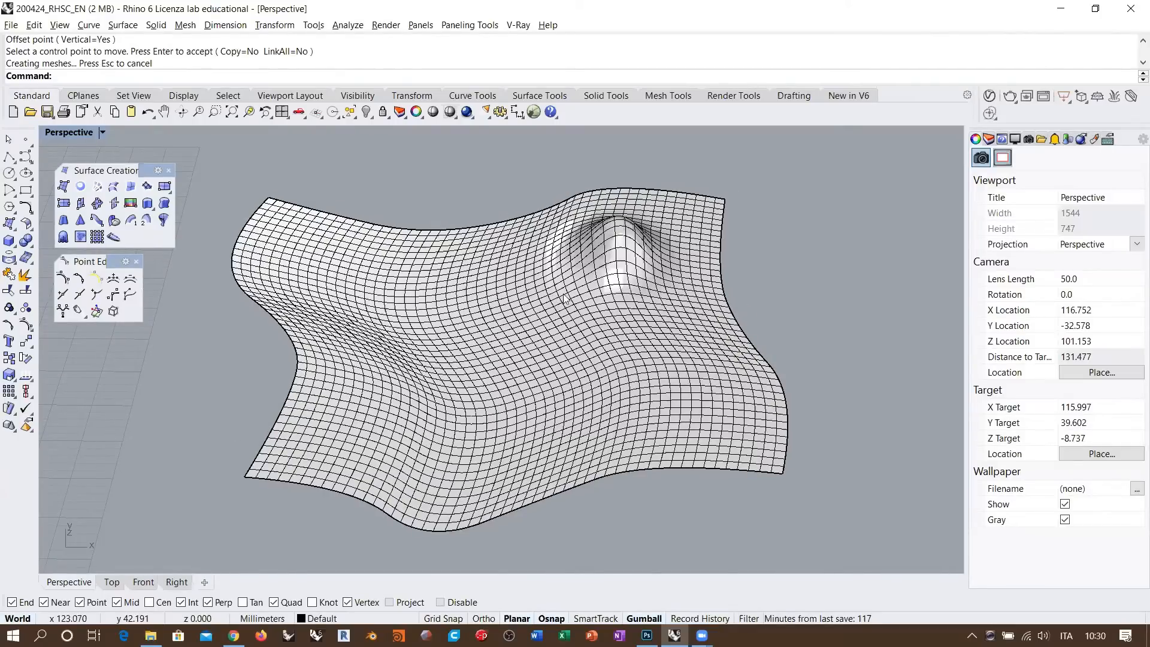
pyautogui.moveTo(601, 292); pyautogui.dragTo(511, 312, button='right')
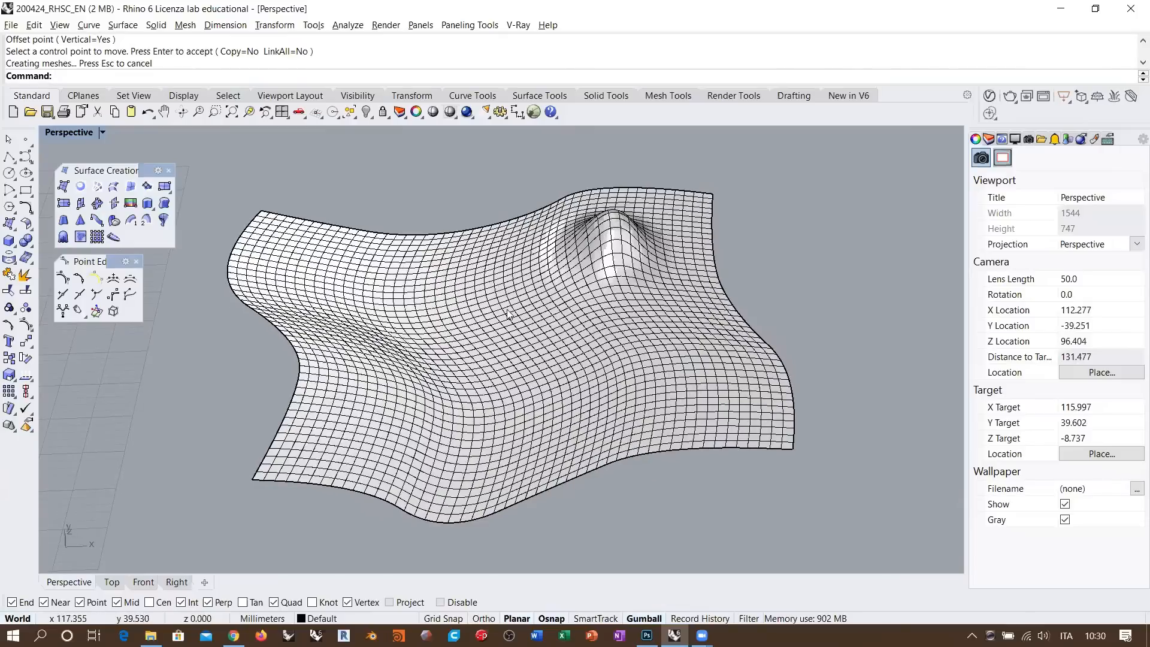
pyautogui.scroll(-2, 508, 310)
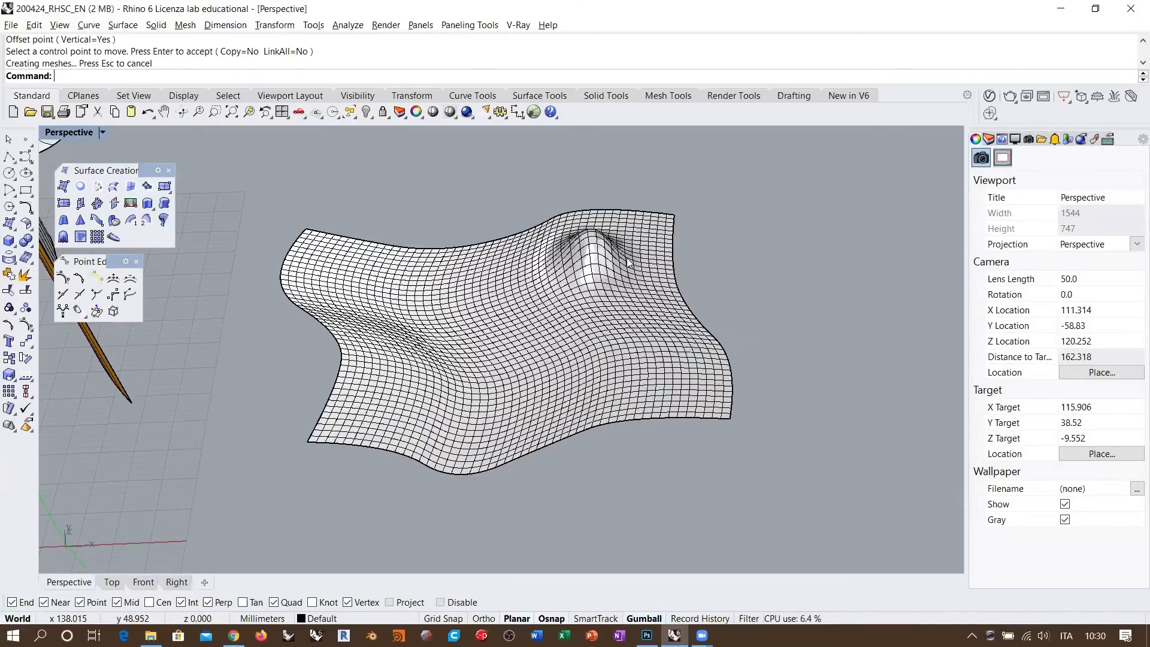
pyautogui.moveTo(595, 266); pyautogui.dragTo(603, 223, button='right')
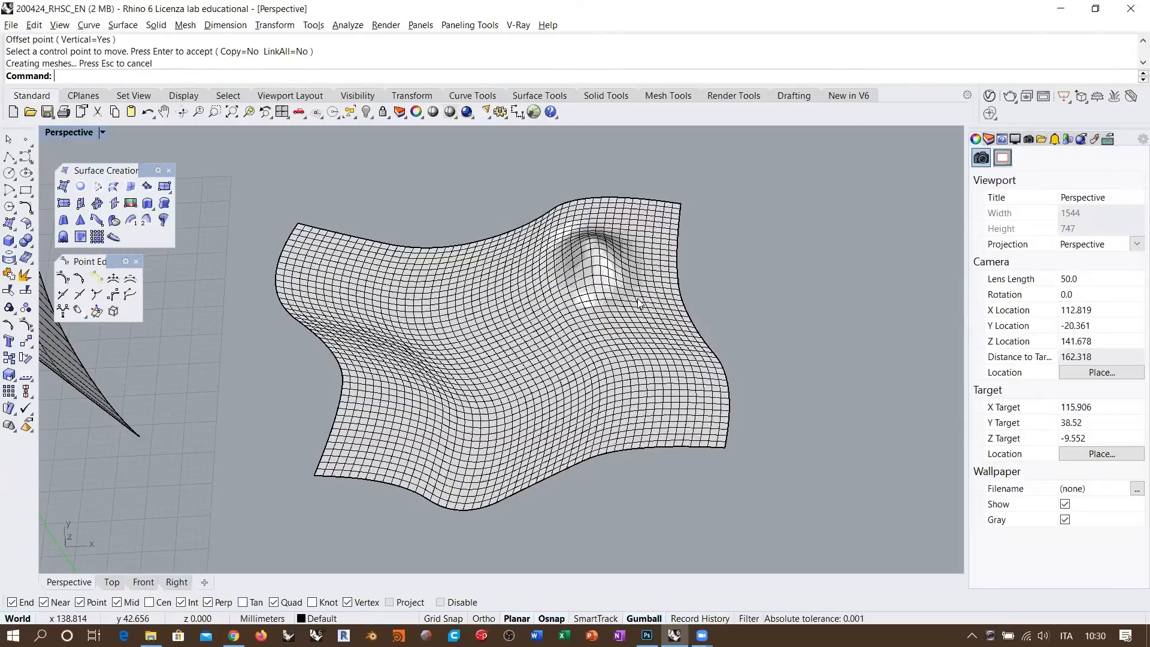
# - Move the deformed network surface off its boundary curves, and move the four curves to free space beside it
pyautogui.scroll(-5, 574, 322)
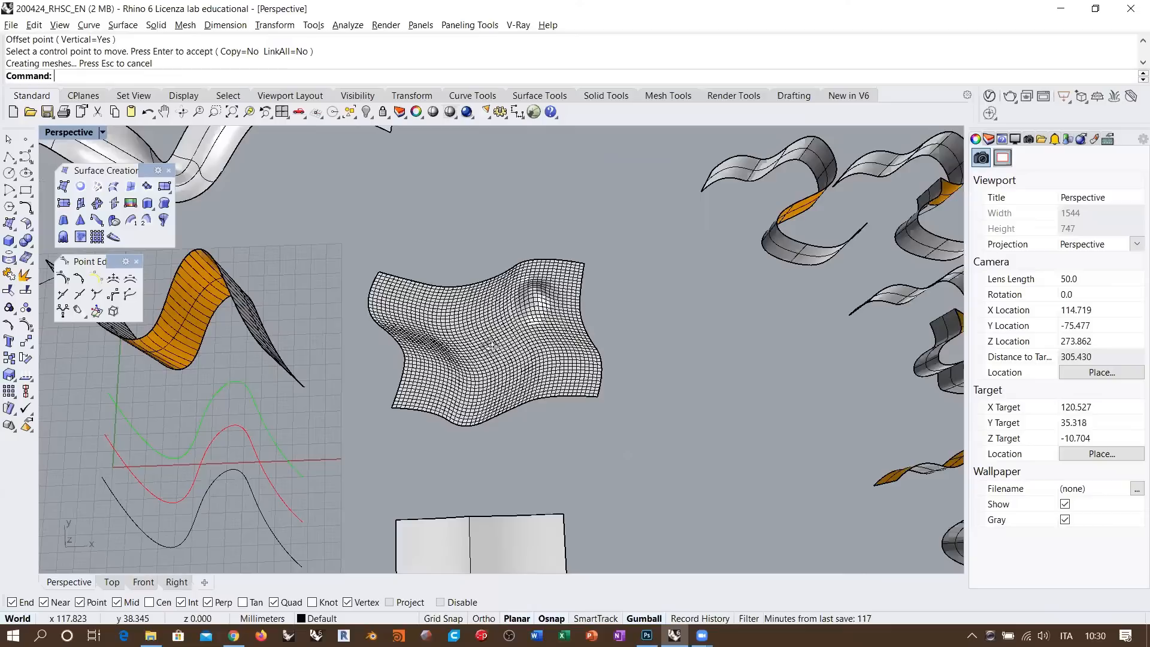
pyautogui.moveTo(471, 407); pyautogui.dragTo(542, 237)
pyautogui.moveTo(620, 464); pyautogui.dragTo(374, 312)
pyautogui.moveTo(505, 348); pyautogui.dragTo(556, 379)
pyautogui.click(568, 426)
pyautogui.scroll(4, 568, 425)
pyautogui.keyDown('shift'); pyautogui.moveTo(568, 425); pyautogui.dragTo(526, 277, button='right'); pyautogui.keyUp('shift')
pyautogui.scroll(-6, 522, 377)
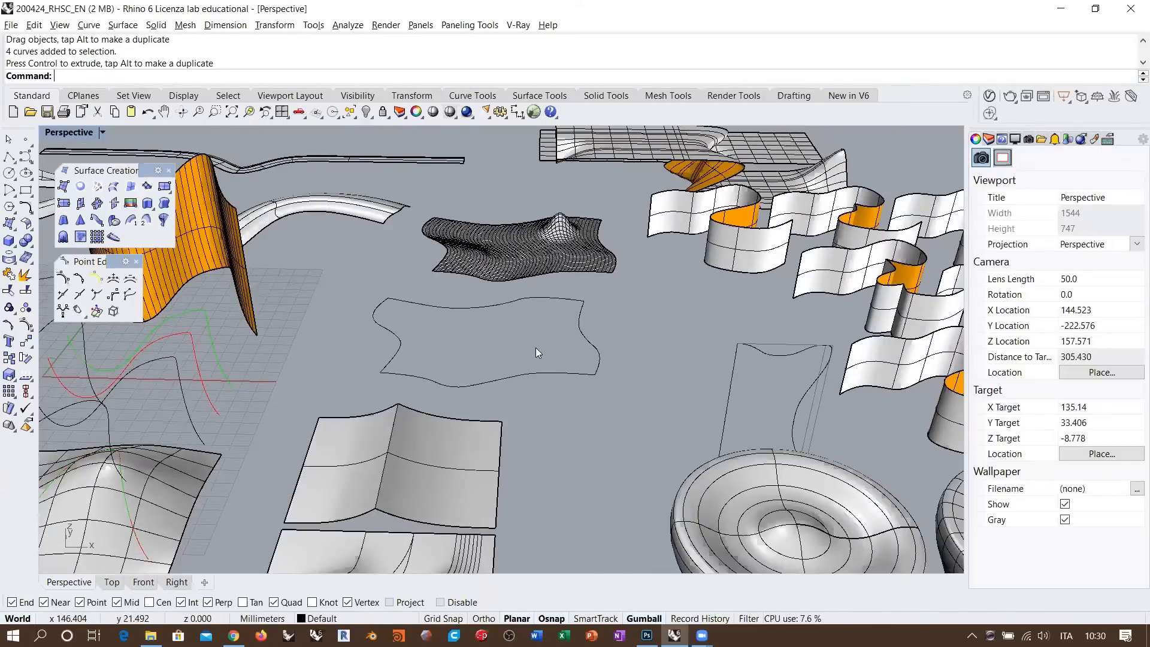
# - Create a planar surface from the four wavy boundary curves
pyautogui.moveTo(532, 300); pyautogui.dragTo(496, 378, button='right')
pyautogui.scroll(6, 483, 417)
pyautogui.moveTo(707, 224); pyautogui.dragTo(275, 518)
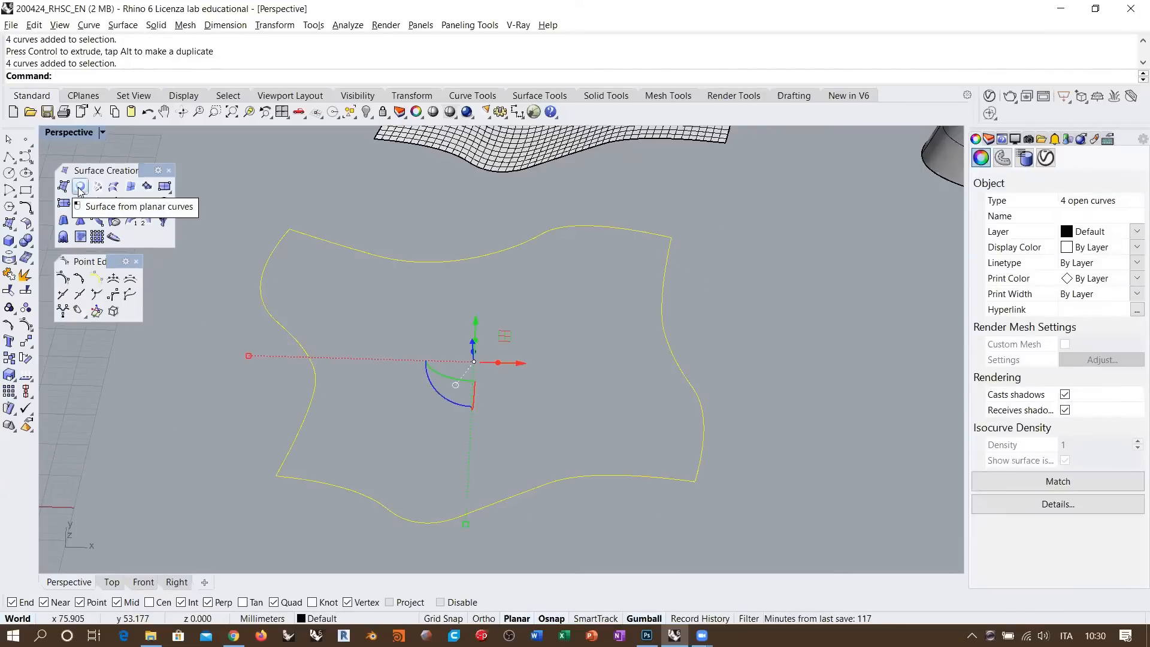
pyautogui.click(79, 187)
pyautogui.click(810, 275)
pyautogui.moveTo(626, 308); pyautogui.dragTo(562, 328, button='right')
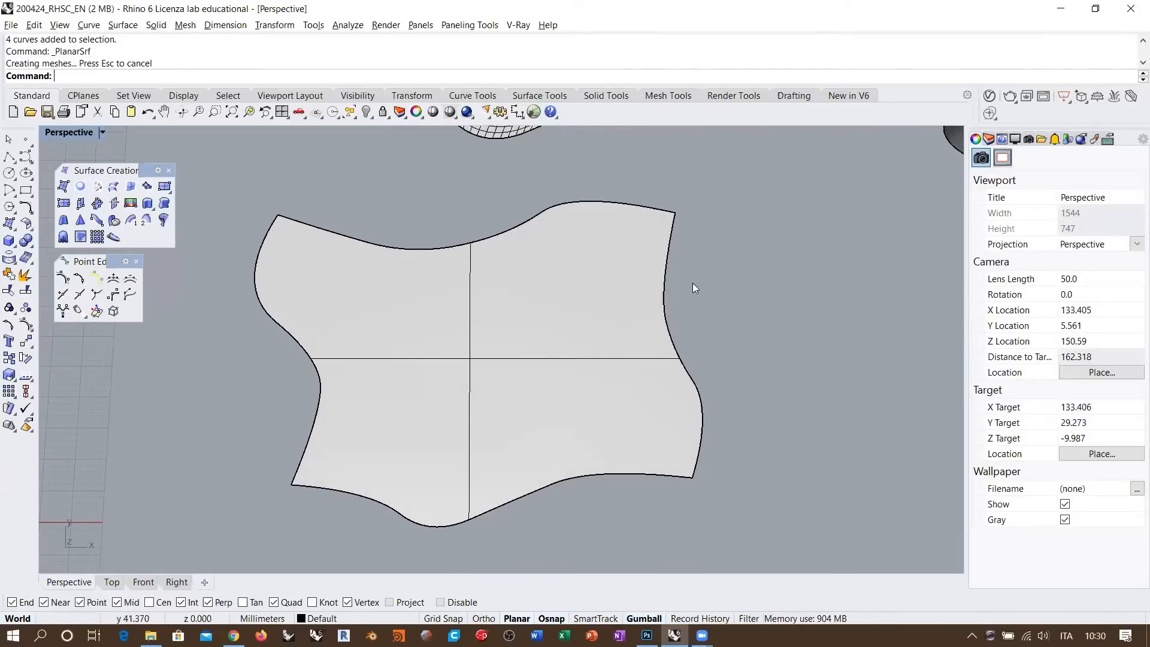
# - Select the four boundary curves one by one and inspect their control points along the planar surface's edges
pyautogui.click(669, 256)
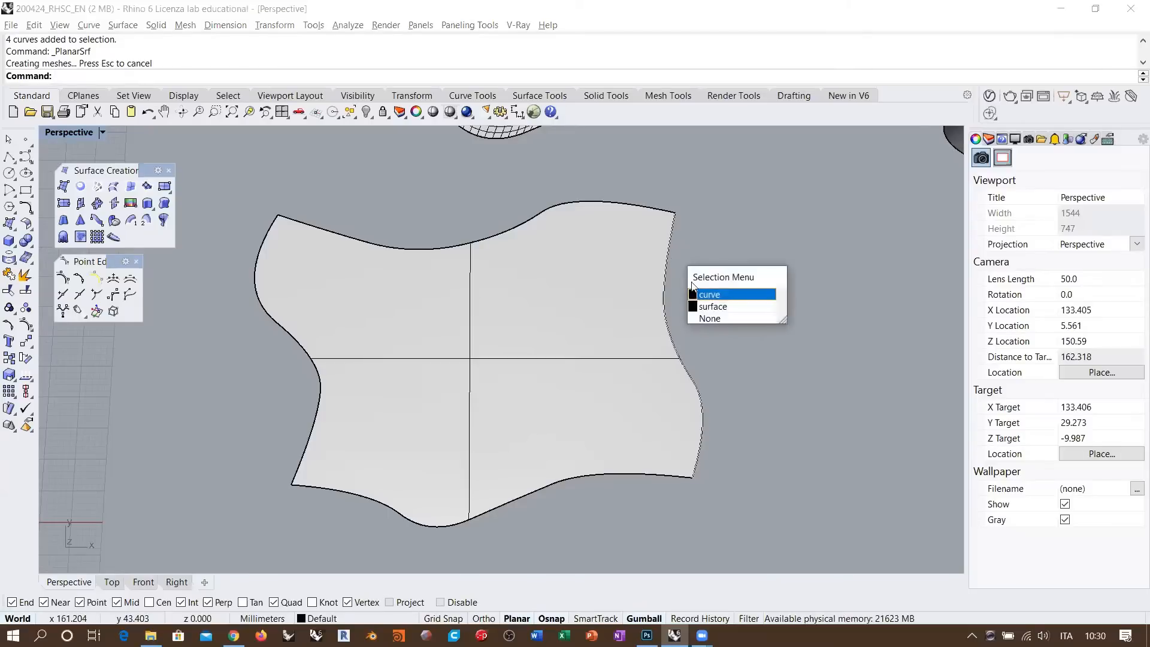
pyautogui.click(709, 294)
pyautogui.keyDown('shift'); pyautogui.click(641, 208); pyautogui.keyUp('shift')
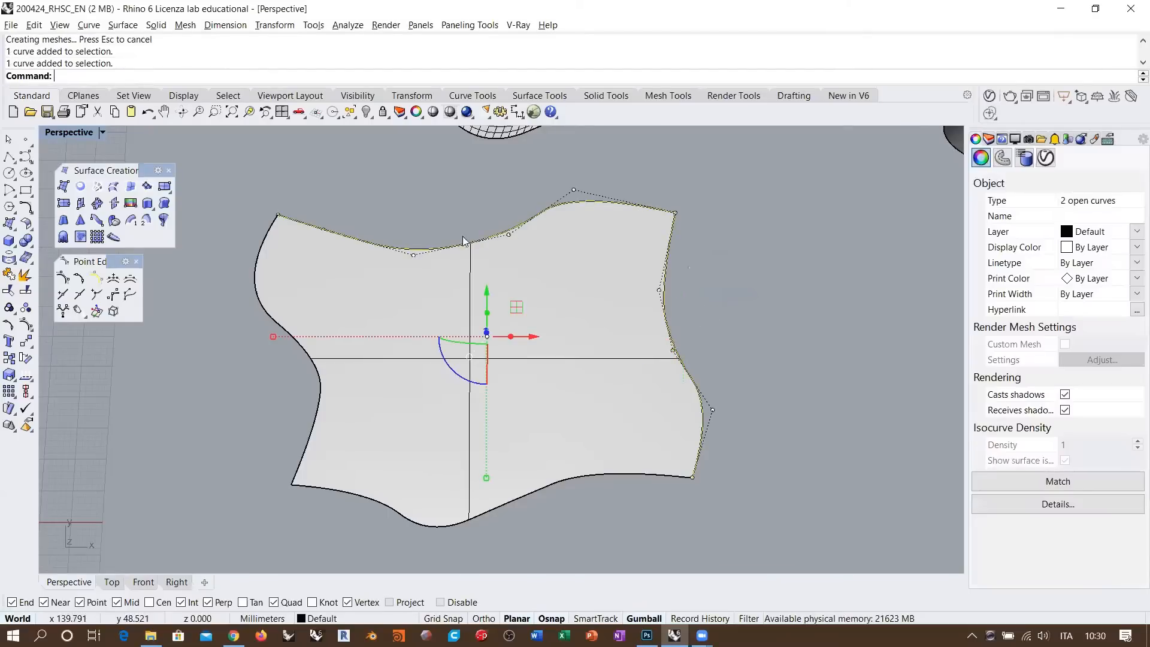
pyautogui.keyDown('shift'); pyautogui.click(254, 280); pyautogui.keyUp('shift')
pyautogui.click(302, 315)
pyautogui.keyDown('shift'); pyautogui.click(352, 496); pyautogui.keyUp('shift')
pyautogui.click(408, 533)
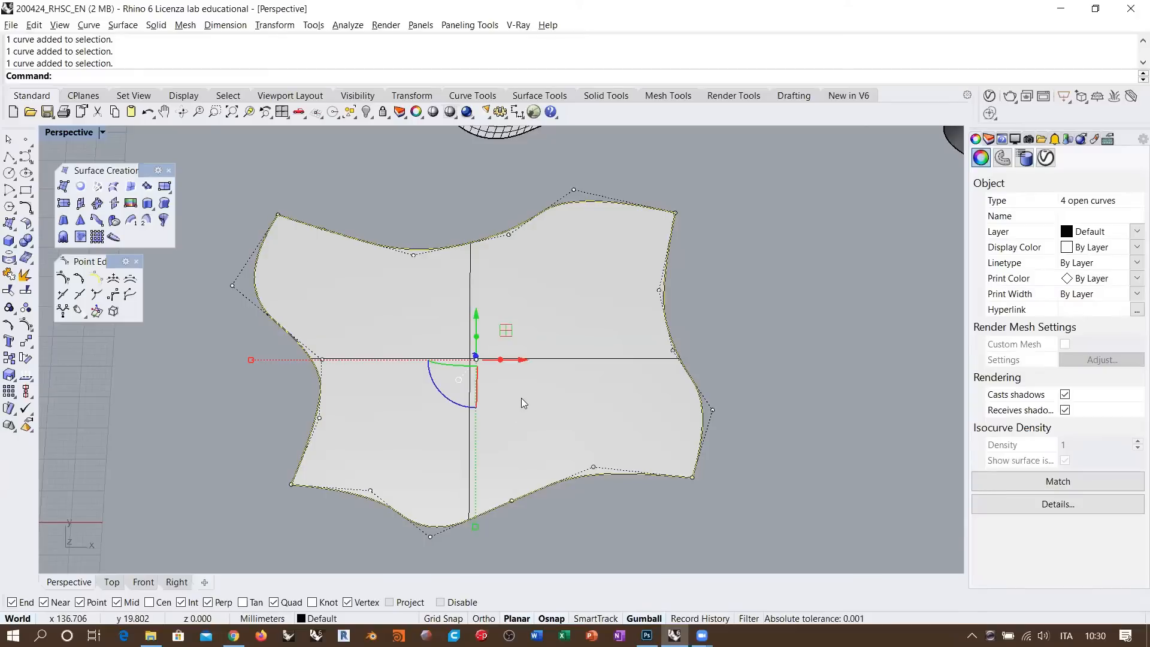
# - Turn on the planar surface's control points, examine where they lie relative to its trimmed outline, and hide them
pyautogui.click(569, 378)
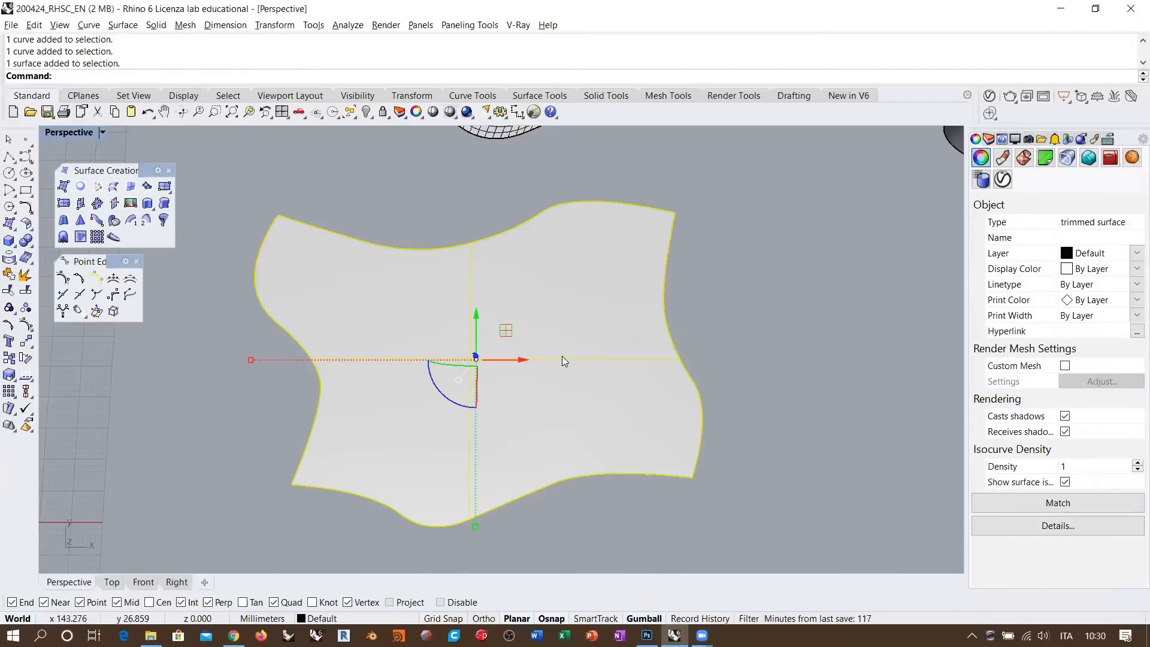
pyautogui.click(25, 325)
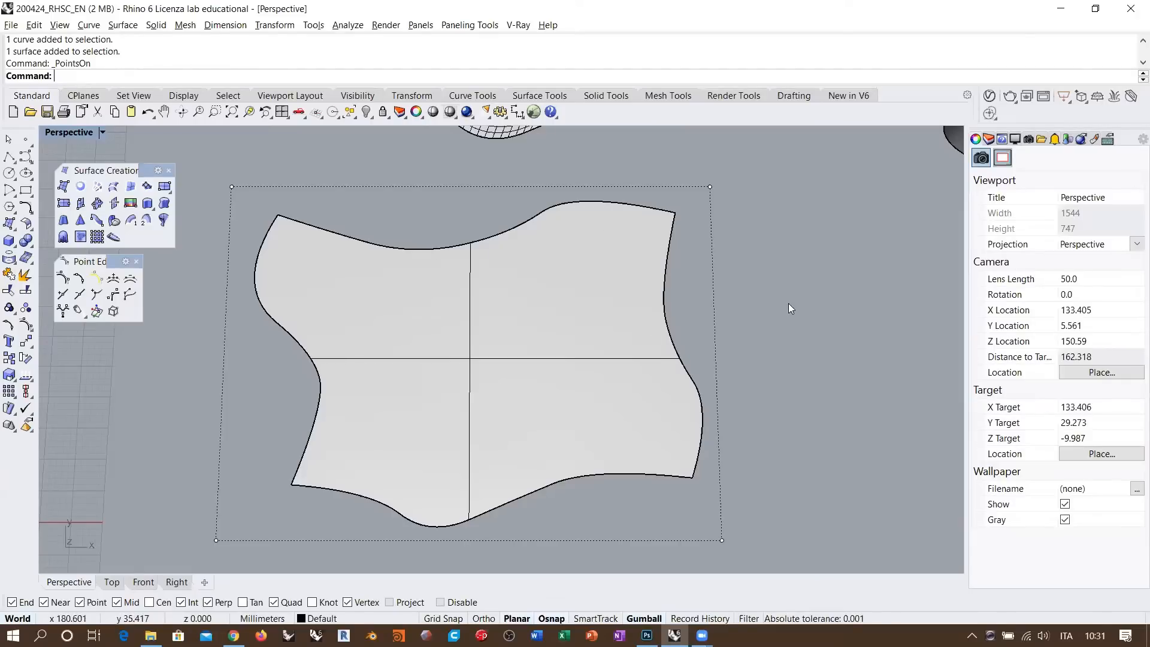
pyautogui.moveTo(579, 370); pyautogui.dragTo(578, 362, button='right')
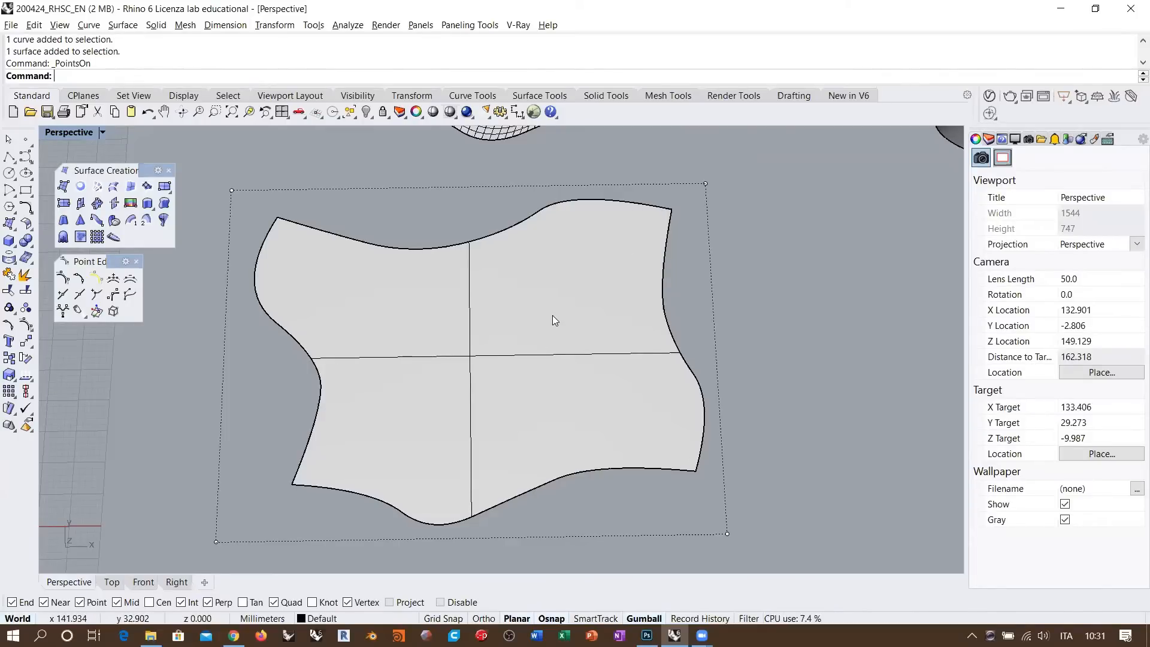
pyautogui.moveTo(555, 319); pyautogui.dragTo(563, 323, button='right')
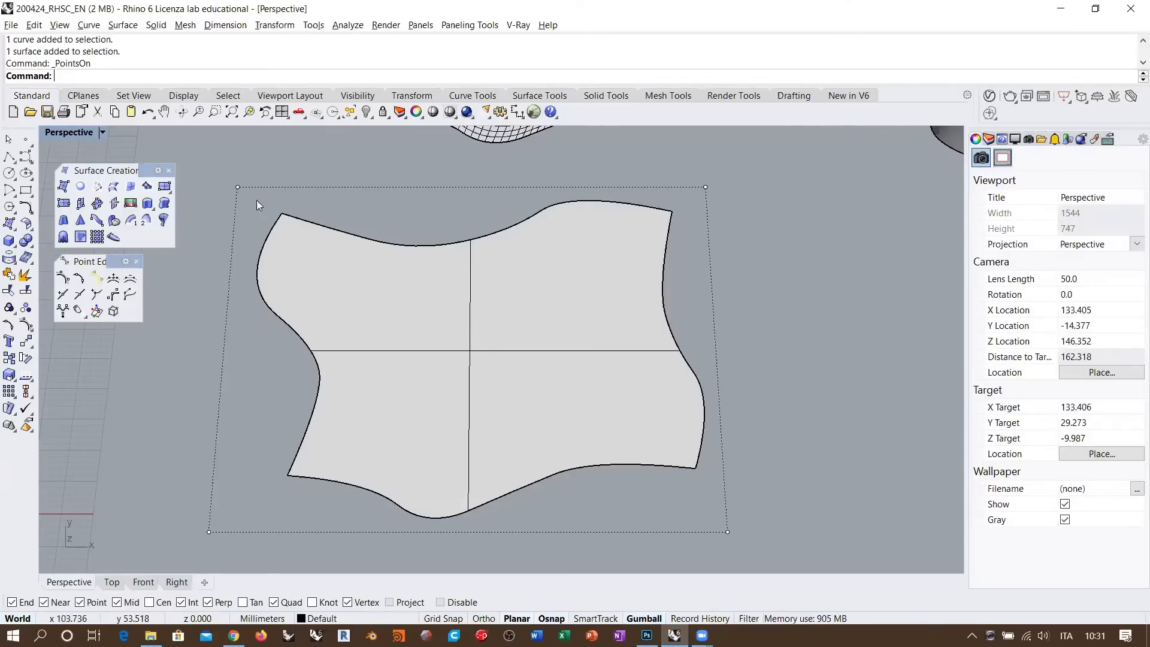
pyautogui.click(541, 298)
pyautogui.press('Escape')
# - Rebuild the planar surface with 16 points in U and 16 in V at degree 3, deleting the input and retrimming
pyautogui.click(560, 307)
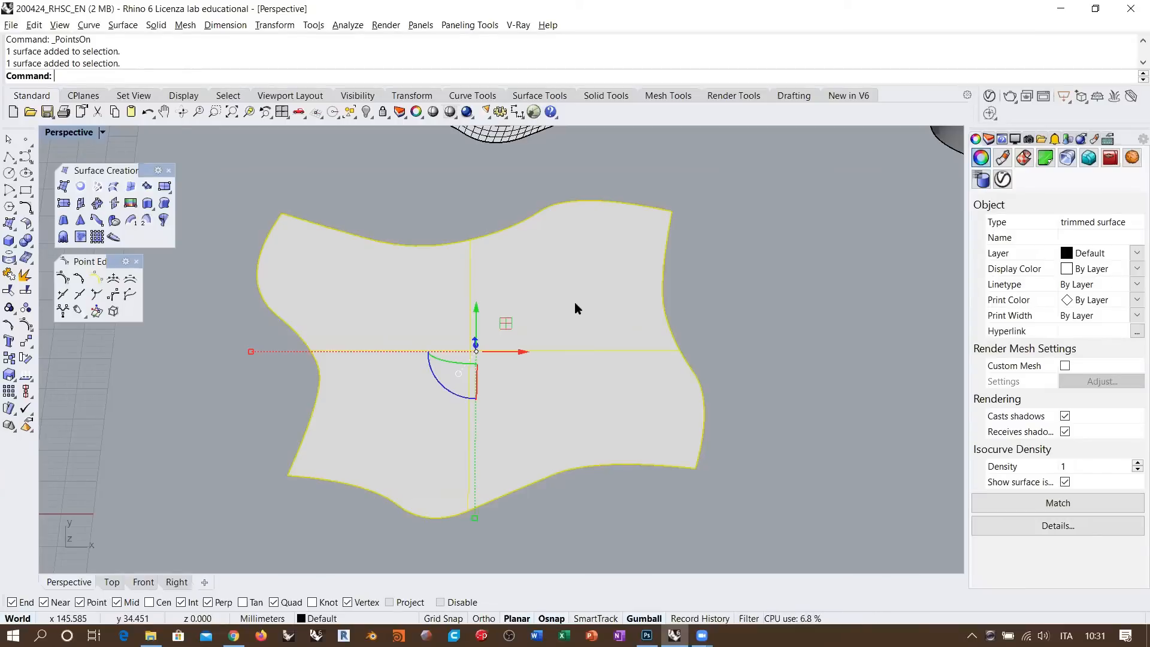
pyautogui.write('Rebuild')
pyautogui.press('Return')
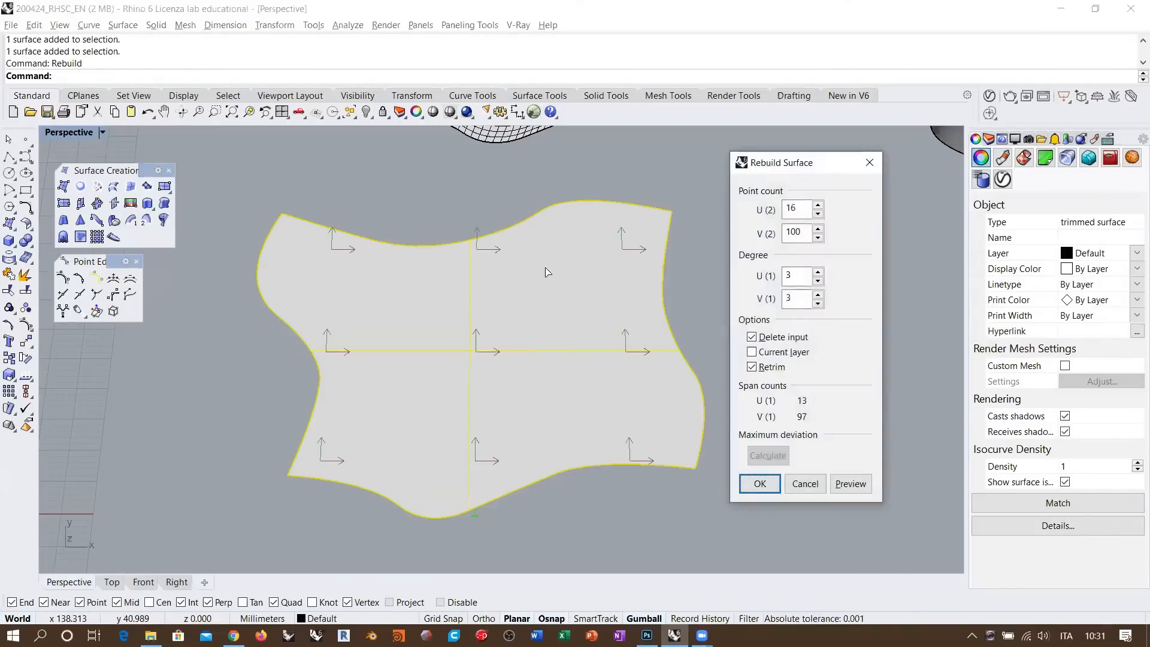
pyautogui.moveTo(801, 209); pyautogui.dragTo(755, 211)
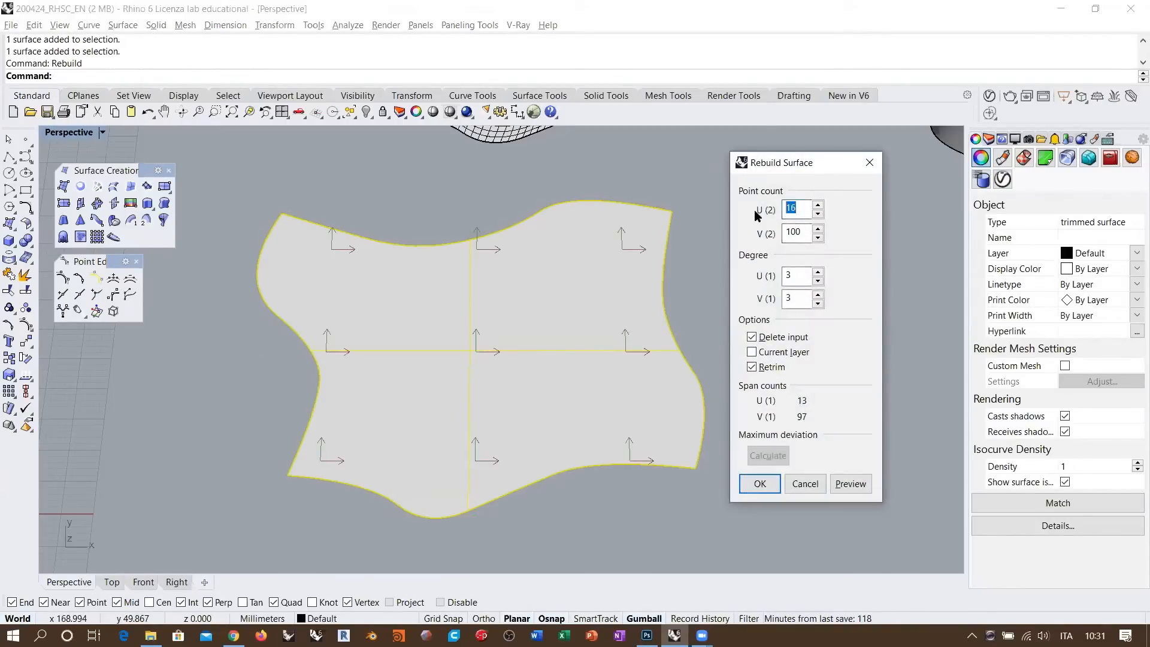
pyautogui.press('Tab')
pyautogui.write('16')
pyautogui.press('Tab')
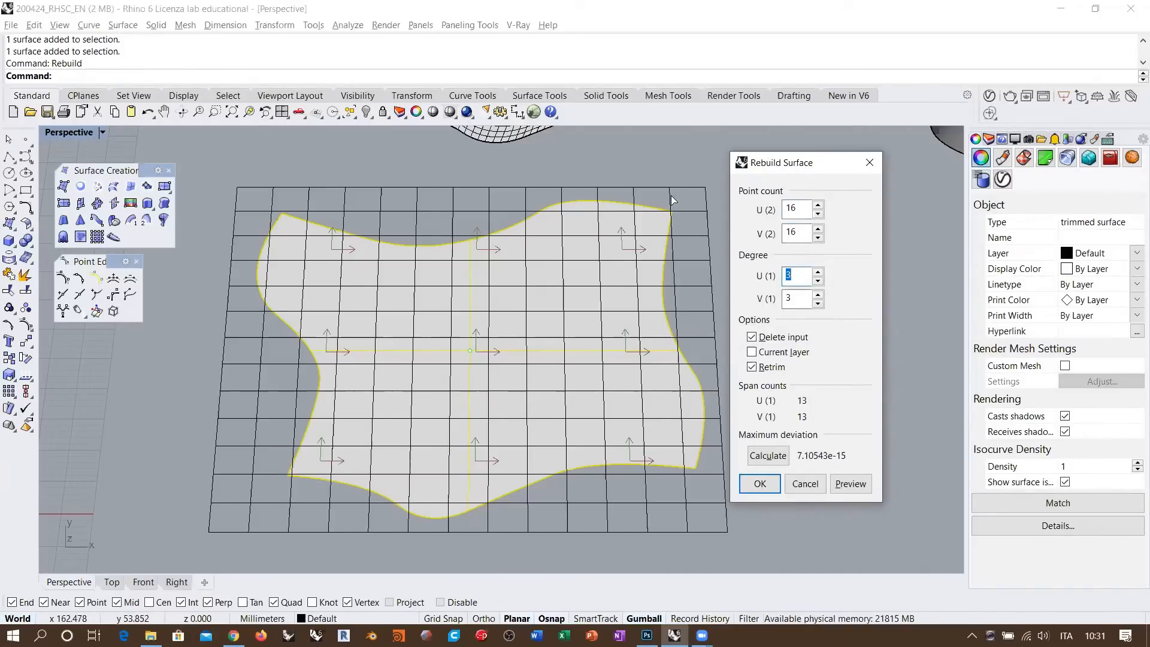
pyautogui.click(760, 483)
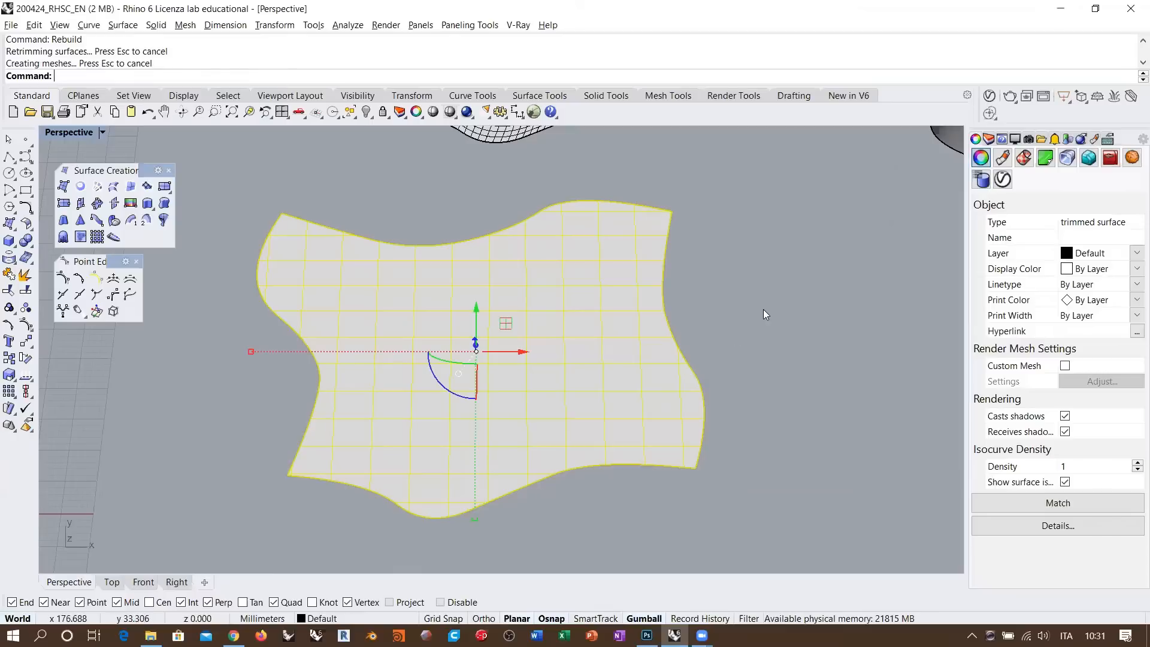
# - Turn on the rebuilt surface's control points, raise two neighbouring points near its wavy side edge into a bump, and hide the points
pyautogui.press('F10')
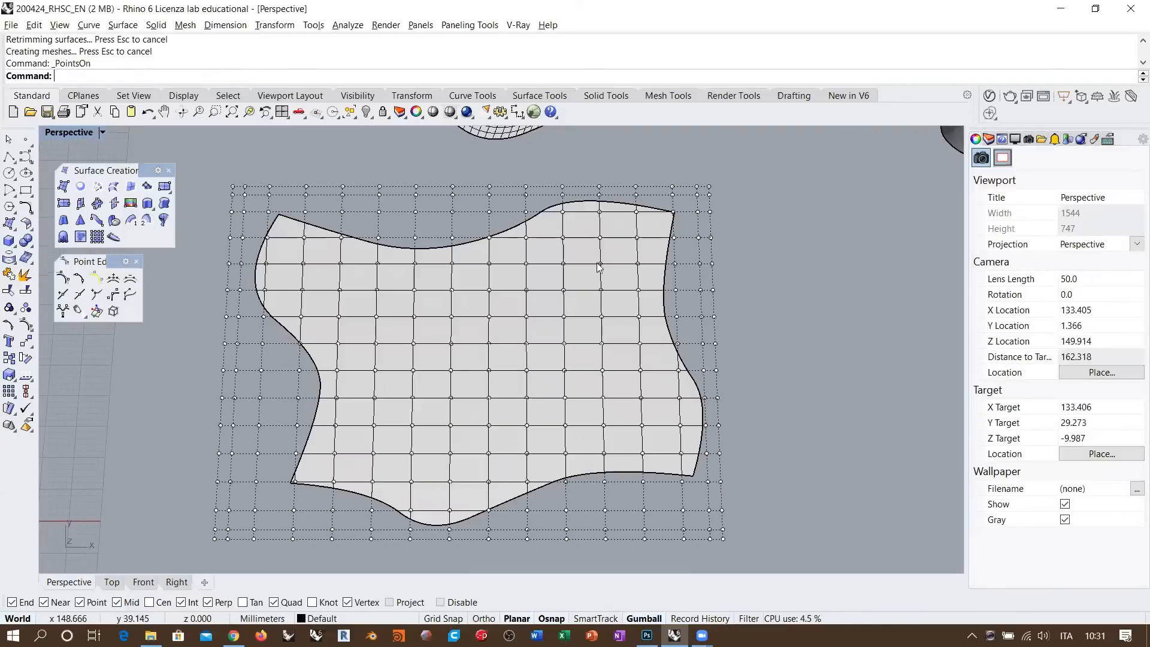
pyautogui.scroll(4, 618, 285)
pyautogui.moveTo(619, 286); pyautogui.dragTo(662, 305, button='right')
pyautogui.keyDown('shift'); pyautogui.moveTo(662, 304); pyautogui.dragTo(605, 310, button='right'); pyautogui.keyUp('shift')
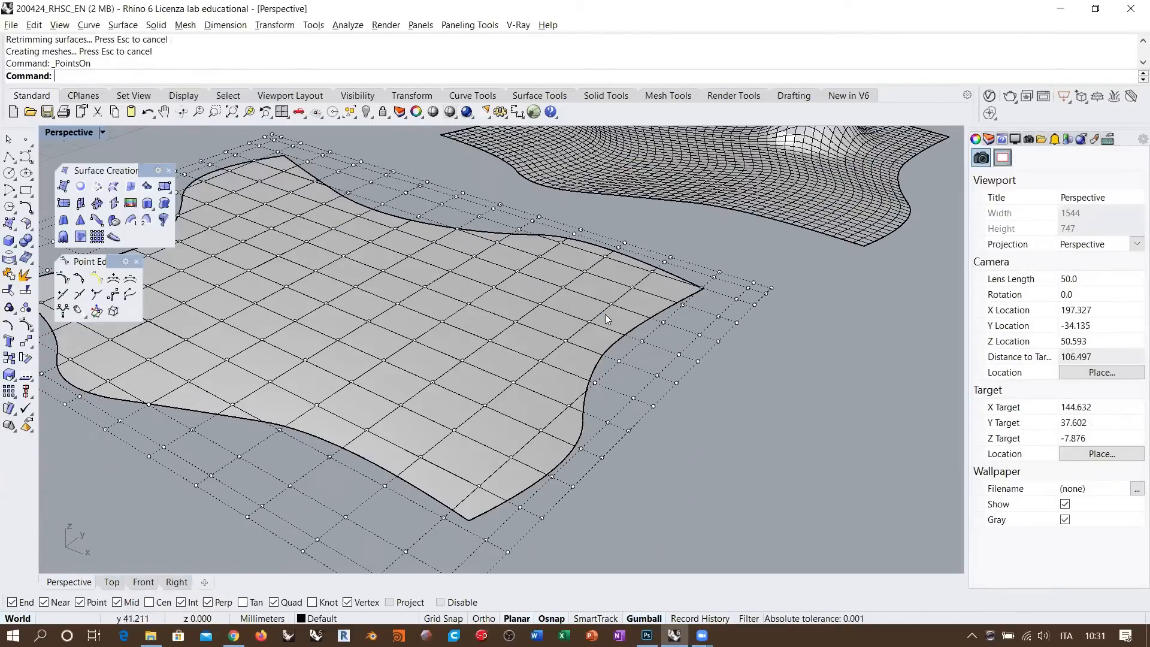
pyautogui.scroll(2, 586, 321)
pyautogui.scroll(2, 585, 324)
pyautogui.click(597, 321)
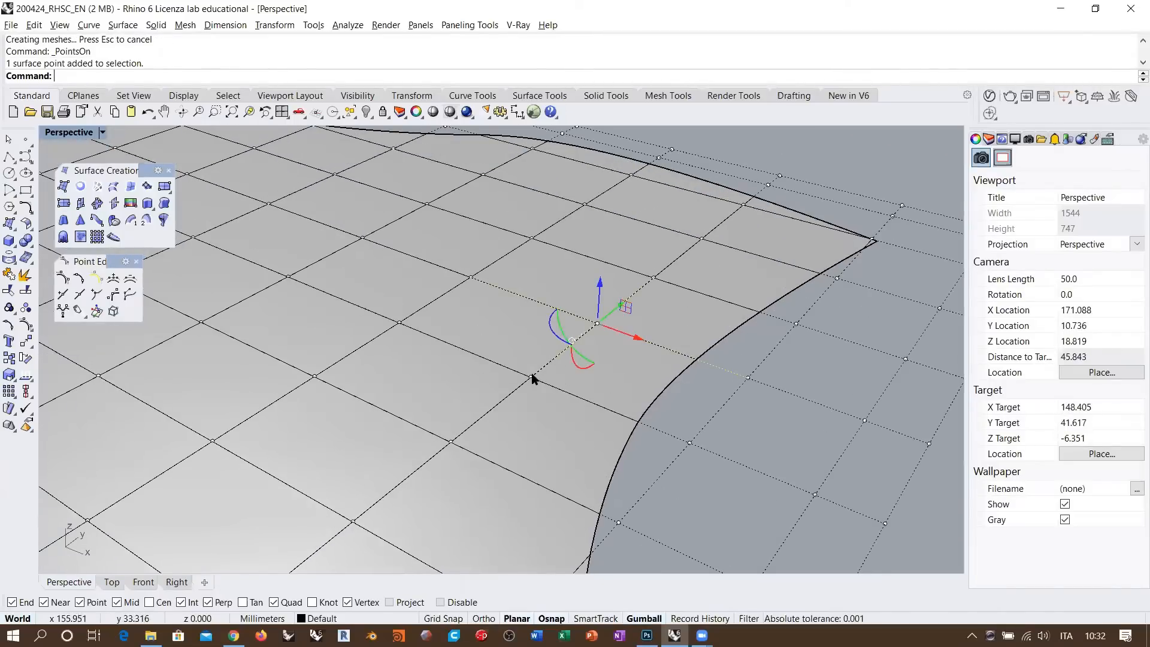
pyautogui.click(586, 411)
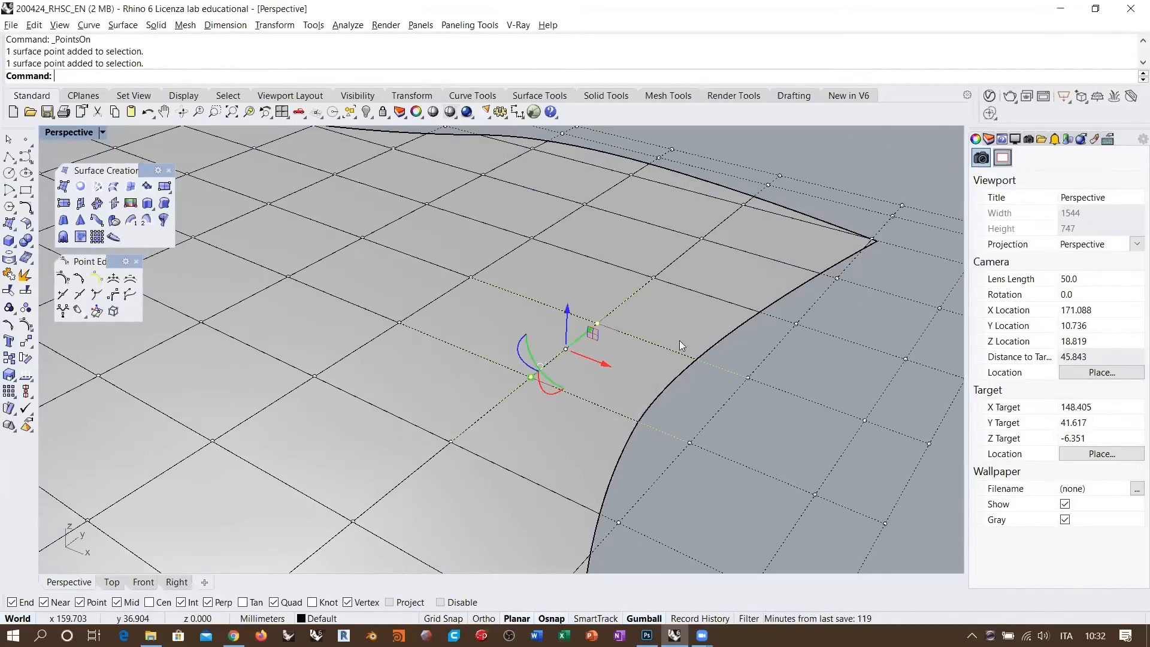
pyautogui.moveTo(568, 318); pyautogui.dragTo(572, 212)
pyautogui.moveTo(690, 391); pyautogui.dragTo(603, 276, button='right')
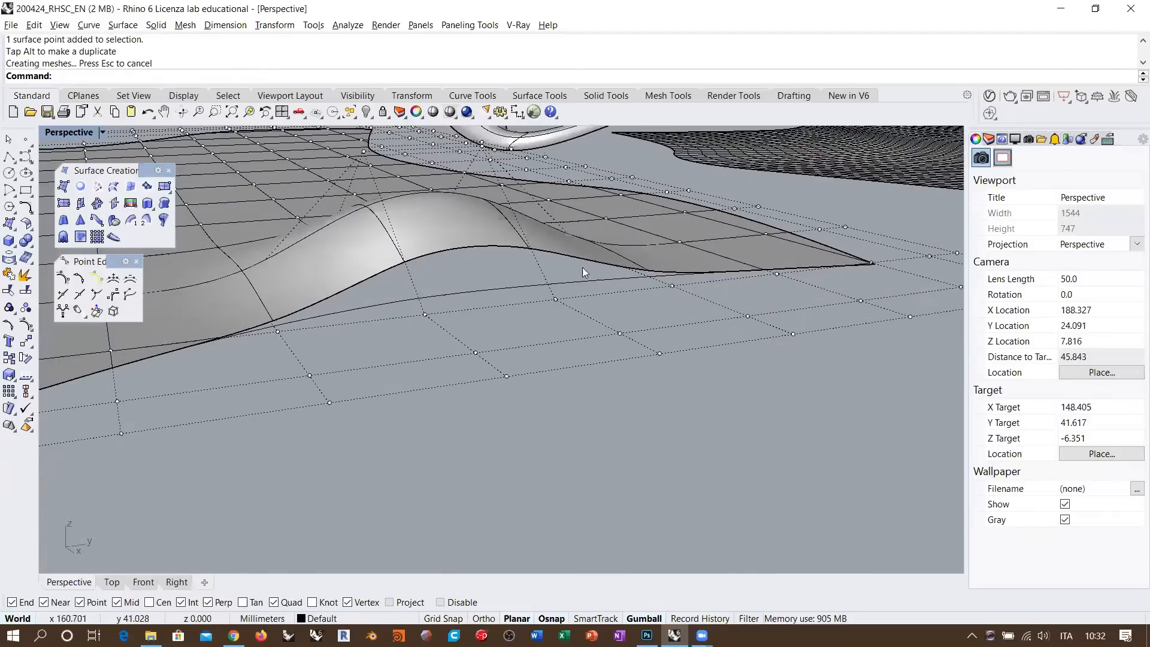
pyautogui.moveTo(486, 296); pyautogui.dragTo(610, 331, button='right')
pyautogui.scroll(-6, 611, 327)
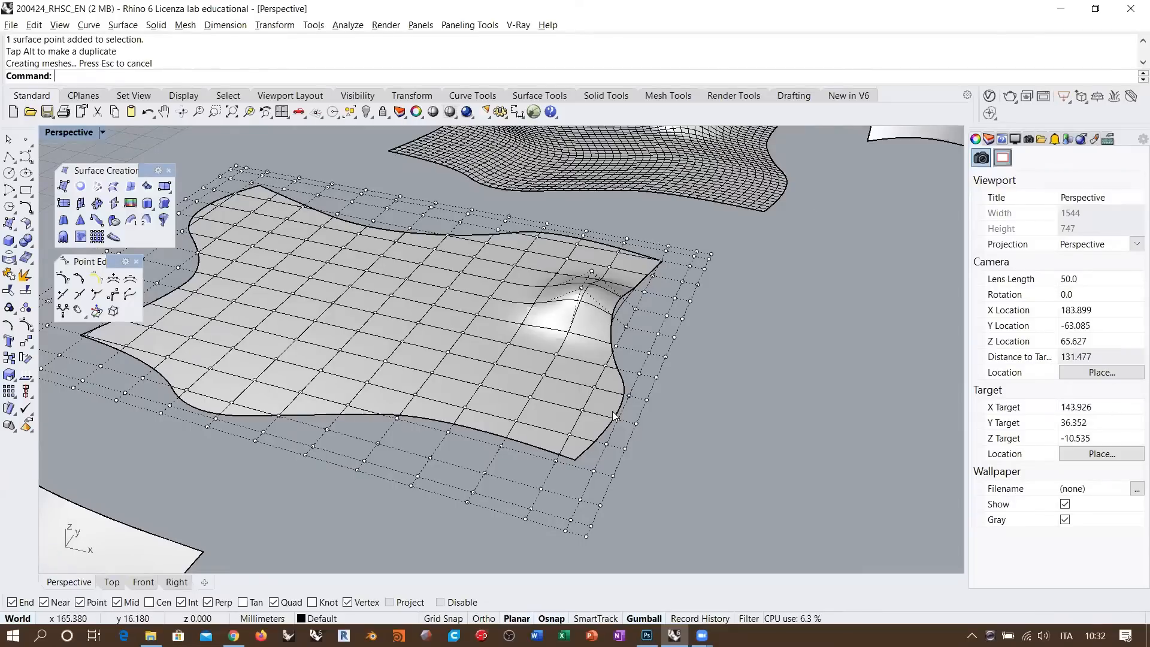
pyautogui.press('Escape')
# - Review the bump on the rebuilt planar surface and delete the surface, keeping its four boundary curves
pyautogui.moveTo(402, 281); pyautogui.dragTo(445, 342, button='right')
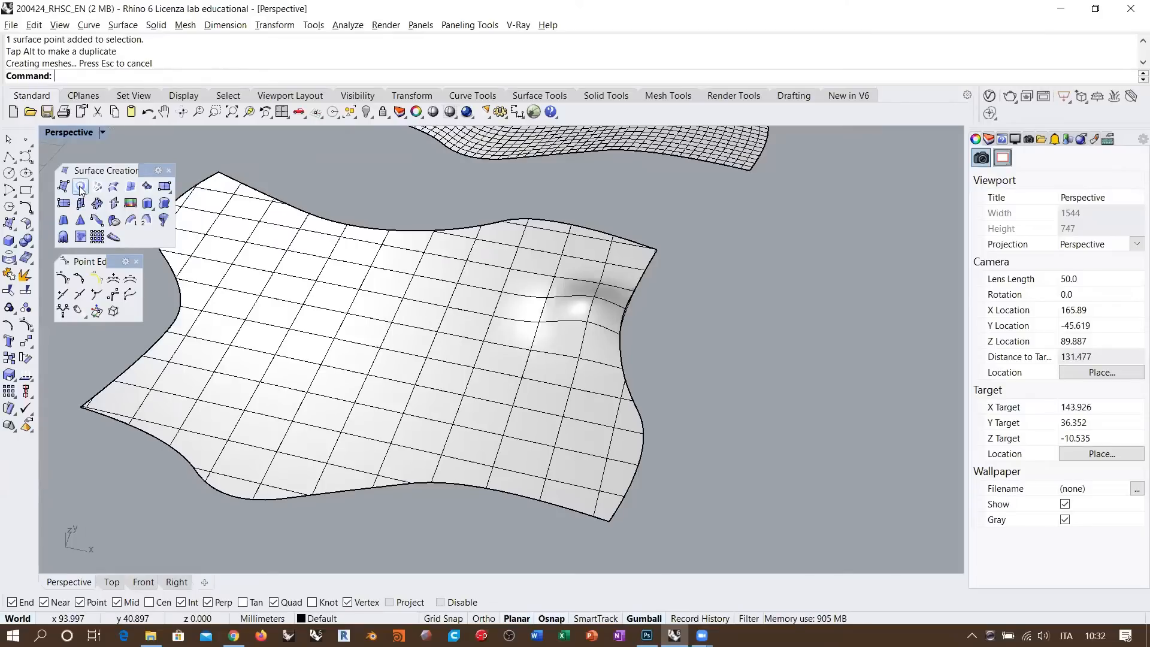
pyautogui.keyDown('shift'); pyautogui.moveTo(444, 281); pyautogui.dragTo(573, 333, button='right'); pyautogui.keyUp('shift')
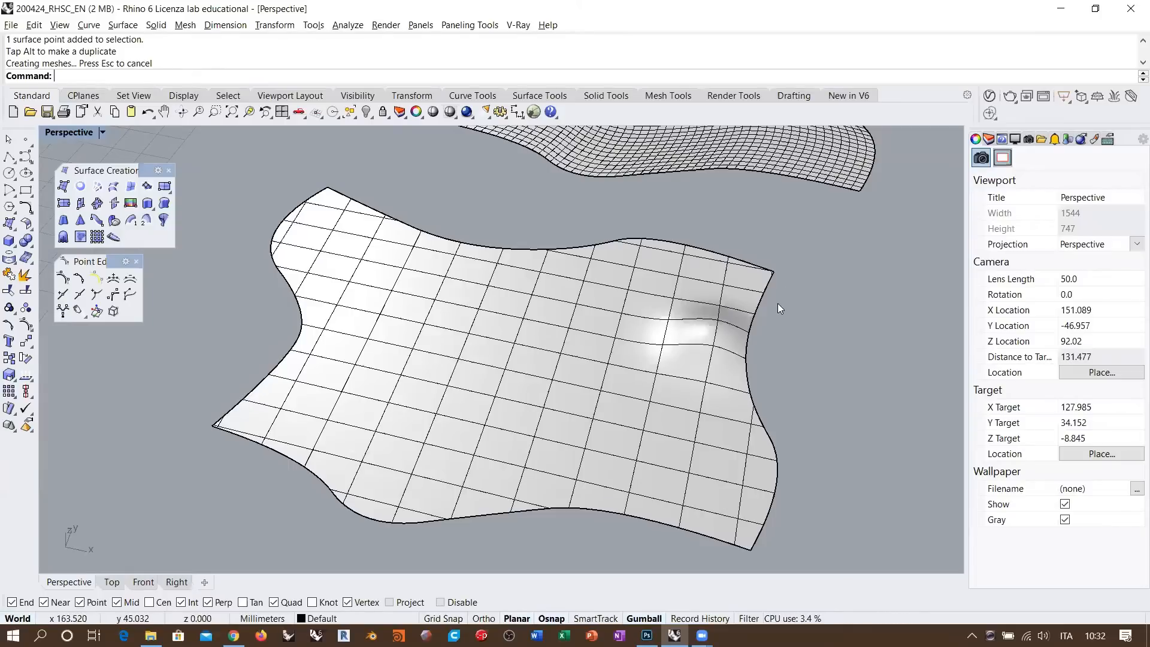
pyautogui.moveTo(796, 352); pyautogui.dragTo(689, 318, button='right')
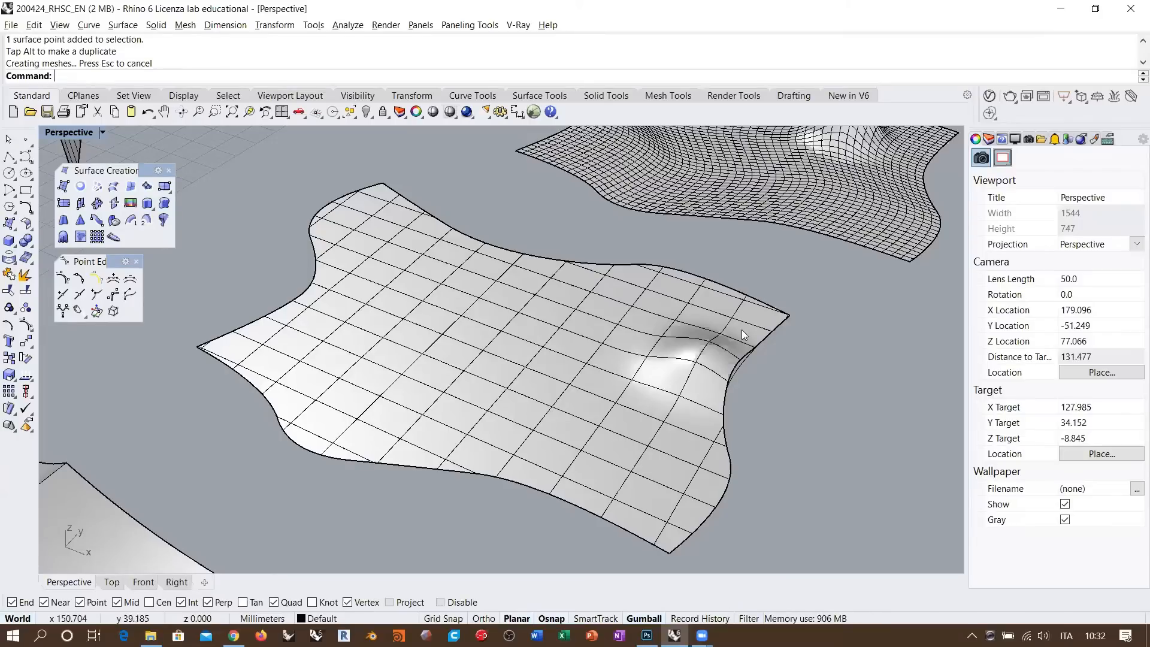
pyautogui.click(594, 368)
pyautogui.press('Delete')
pyautogui.moveTo(606, 362); pyautogui.dragTo(321, 207, button='right')
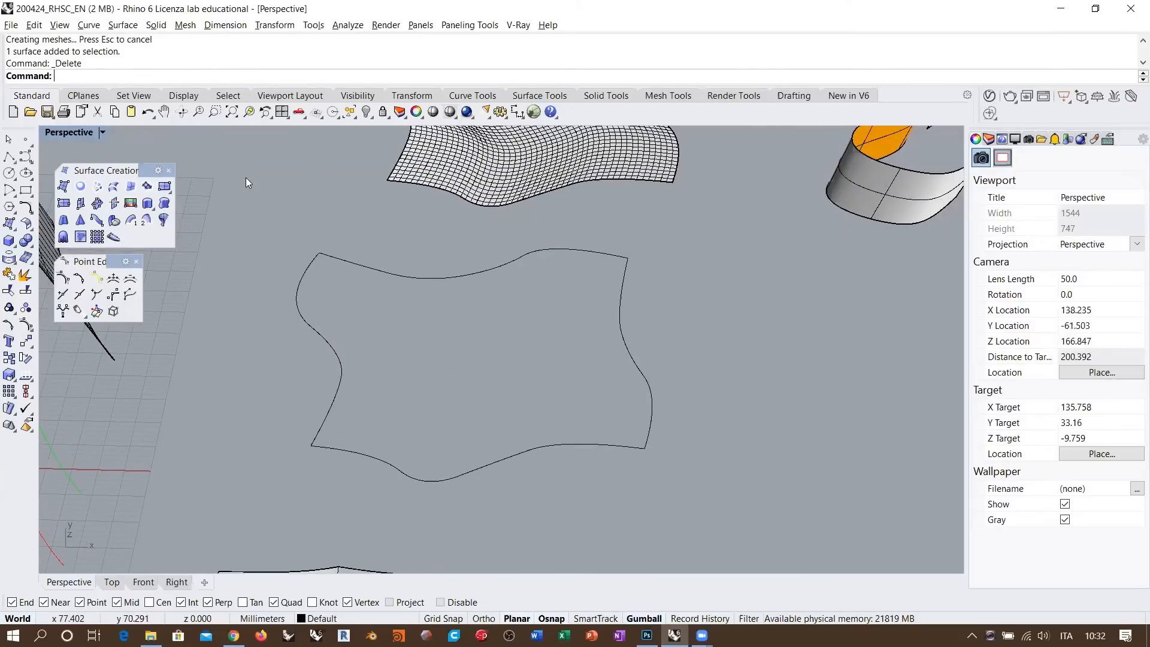
# - Create a surface from the four wavy boundary curves with the edge curves (EdgeSrf) command
pyautogui.click(130, 188)
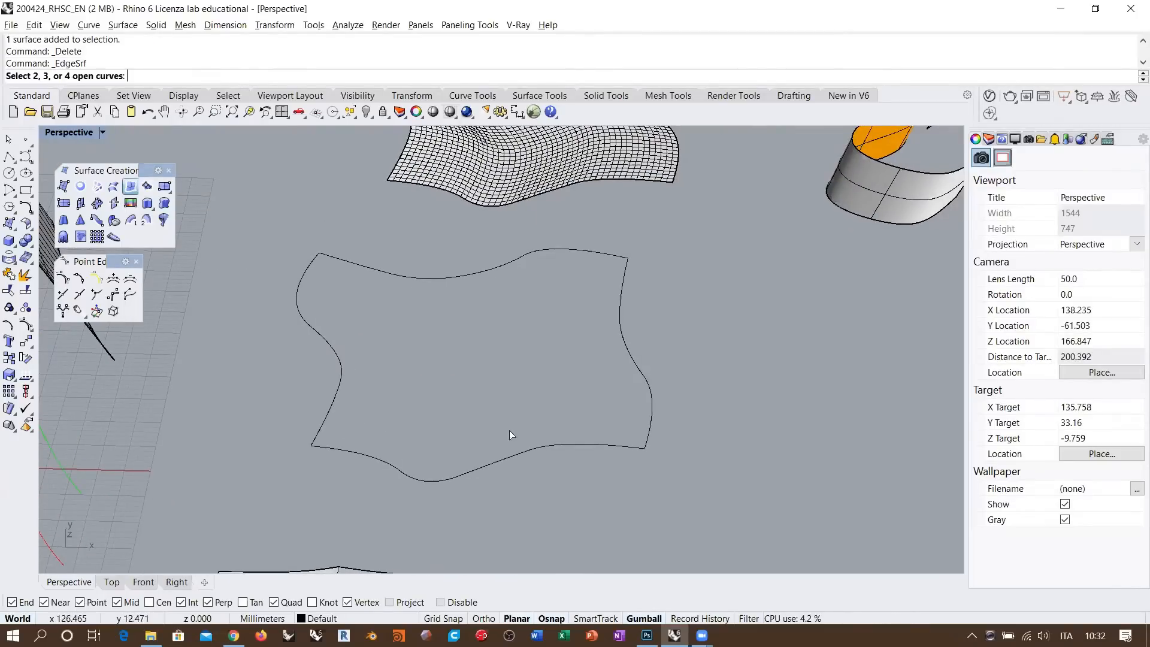
pyautogui.click(342, 382)
pyautogui.click(545, 447)
pyautogui.click(622, 360)
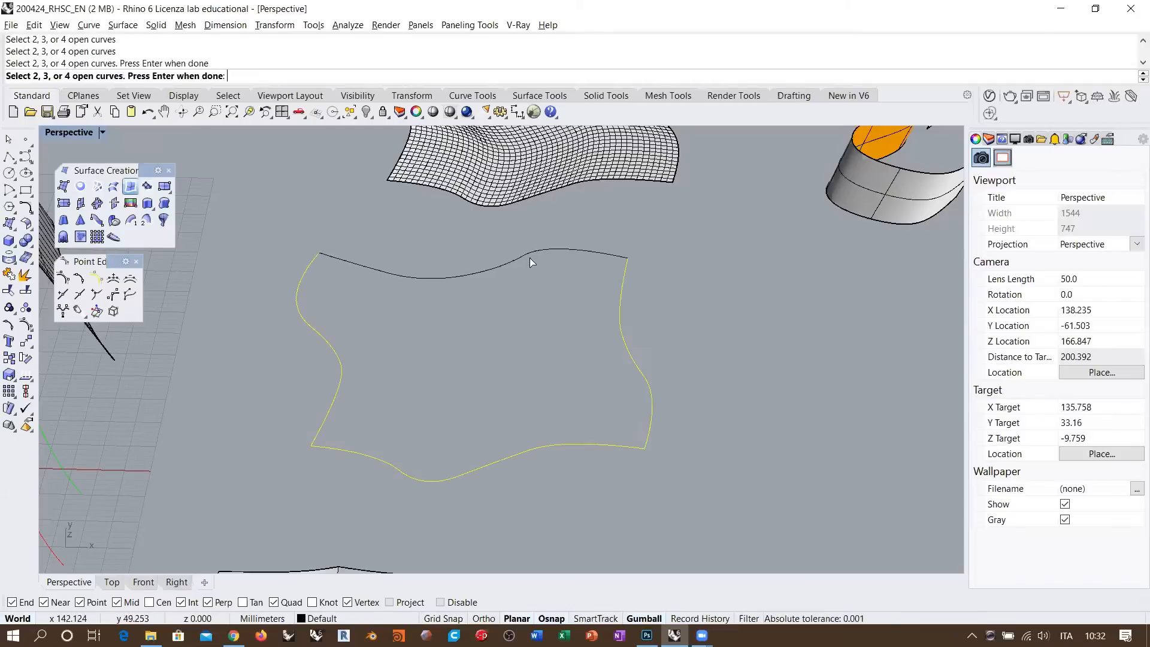
pyautogui.click(531, 252)
pyautogui.moveTo(512, 381); pyautogui.dragTo(497, 354, button='right')
# - Flip the edge surface's normal direction and reverse its U direction
pyautogui.click(496, 351)
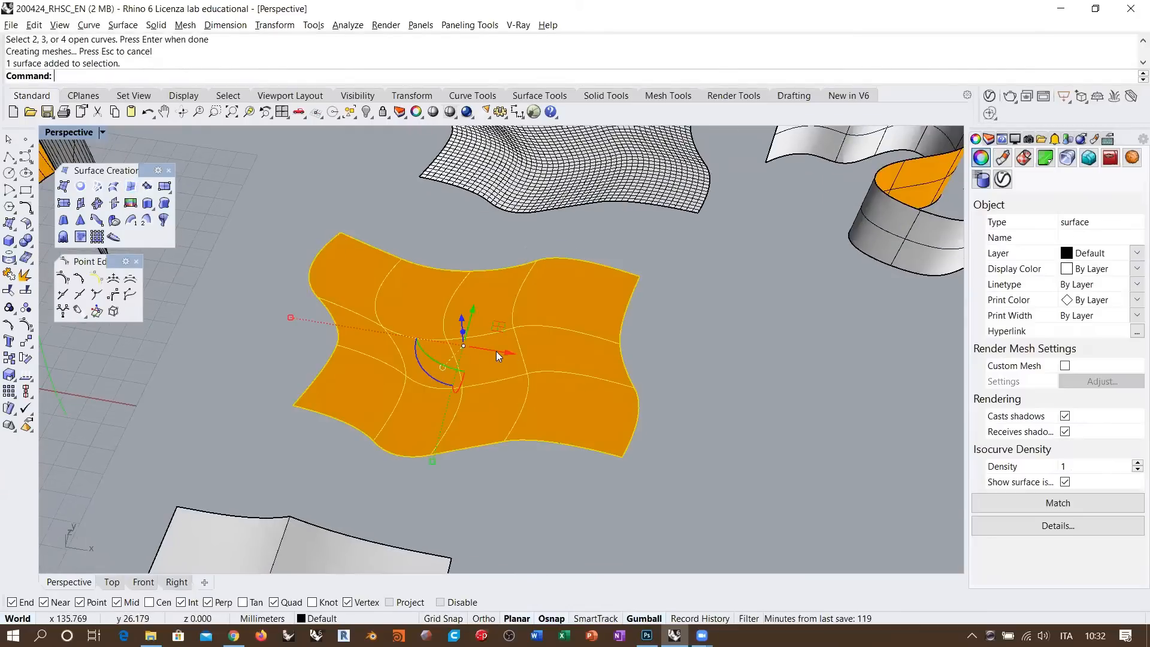
pyautogui.click(26, 374)
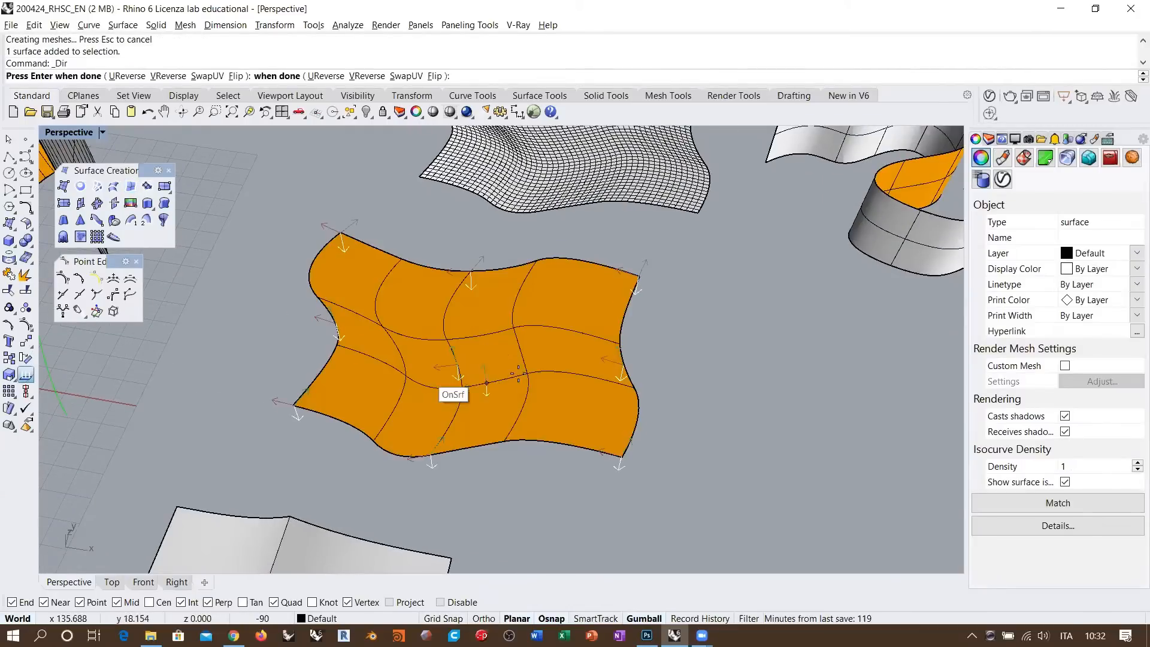
pyautogui.scroll(5, 556, 355)
pyautogui.scroll(2, 557, 356)
pyautogui.moveTo(557, 356); pyautogui.dragTo(623, 358, button='right')
pyautogui.click(237, 76)
pyautogui.scroll(-12, 547, 326)
pyautogui.scroll(5, 540, 330)
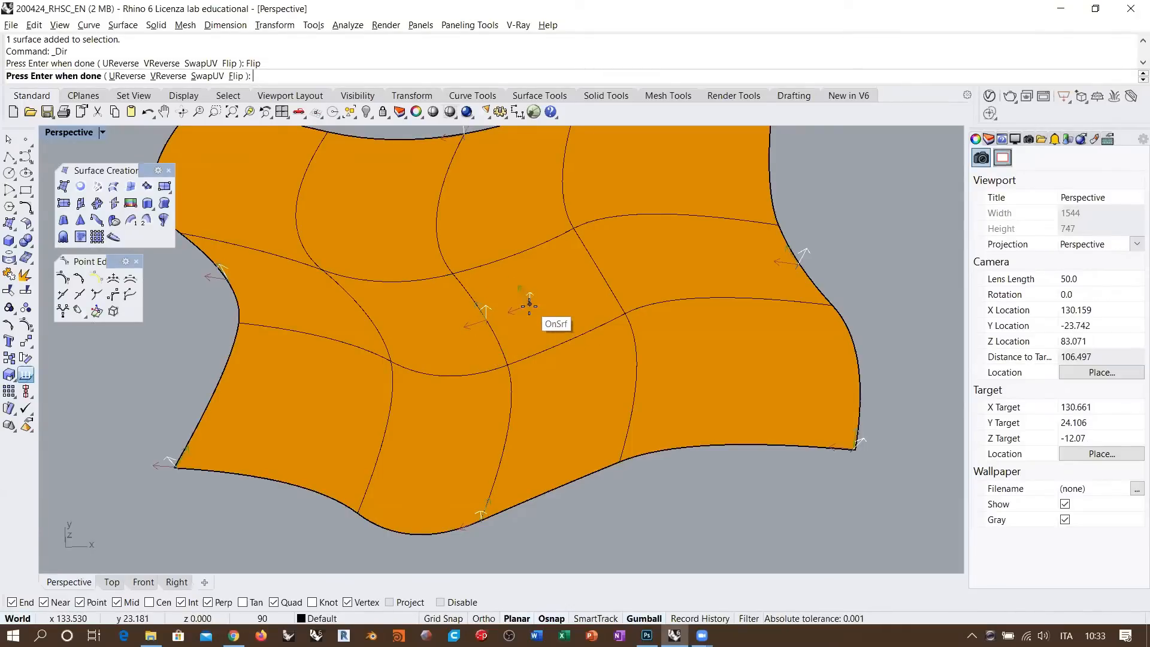
pyautogui.click(127, 76)
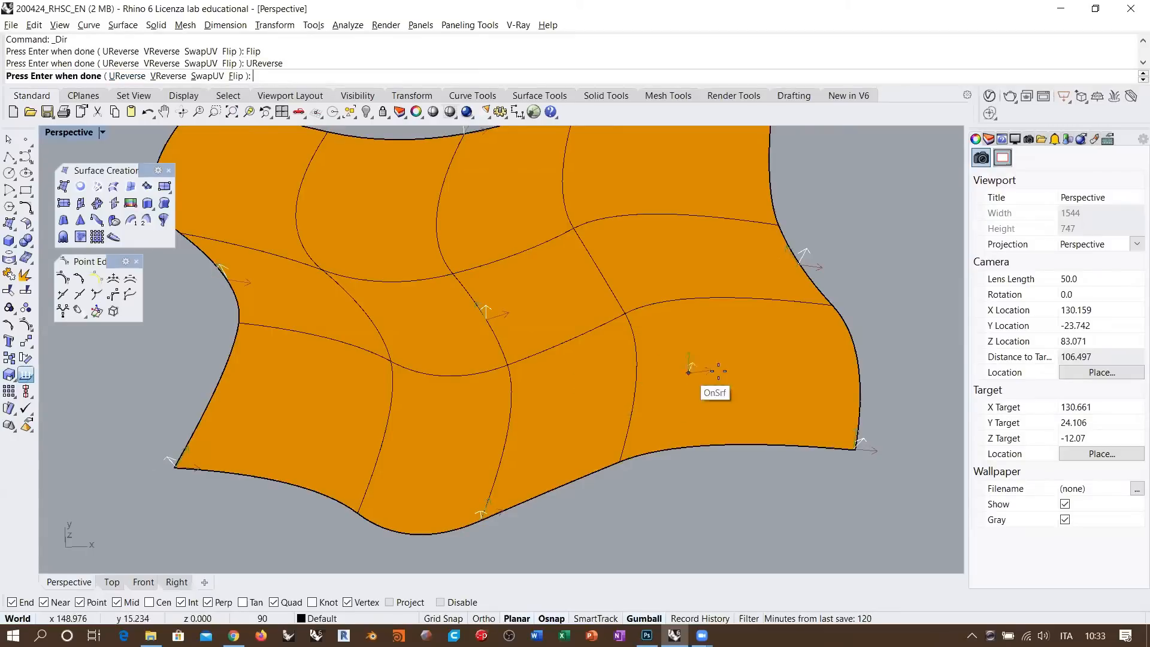
pyautogui.press('Return')
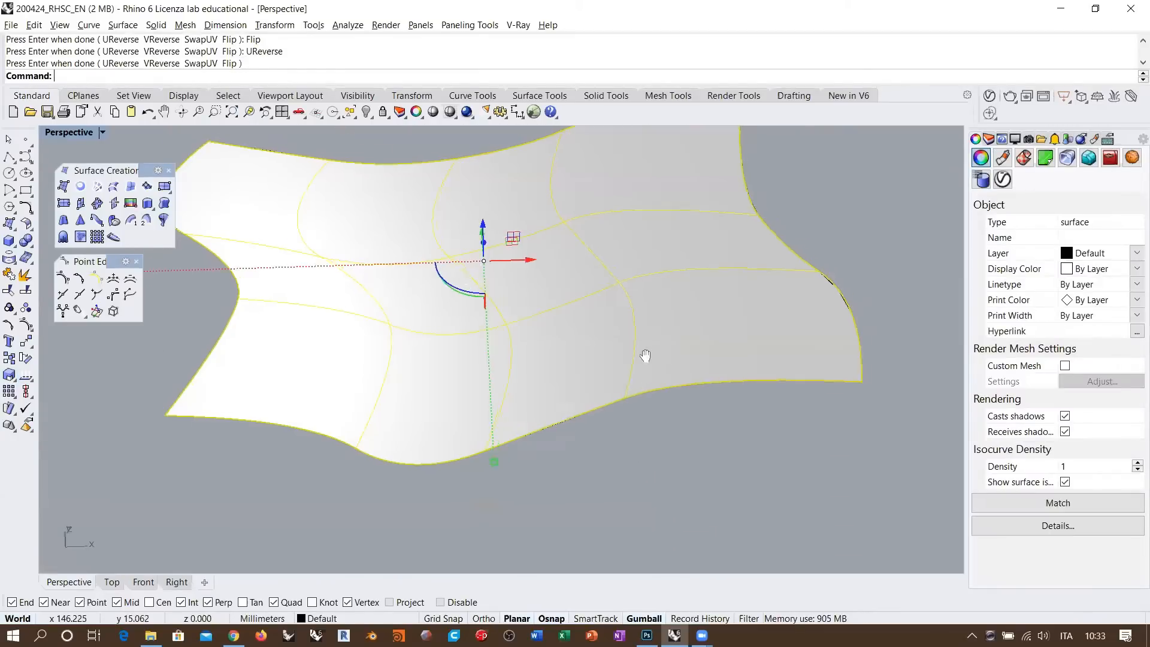
pyautogui.scroll(-5, 653, 321)
pyautogui.moveTo(635, 331); pyautogui.dragTo(637, 375, button='right')
pyautogui.click(780, 311)
# - Compare the edge surface's isocurve layout with the control points of its boundary curves
pyautogui.scroll(-2, 554, 301)
pyautogui.keyDown('shift'); pyautogui.moveTo(554, 295); pyautogui.dragTo(526, 324, button='right'); pyautogui.keyUp('shift')
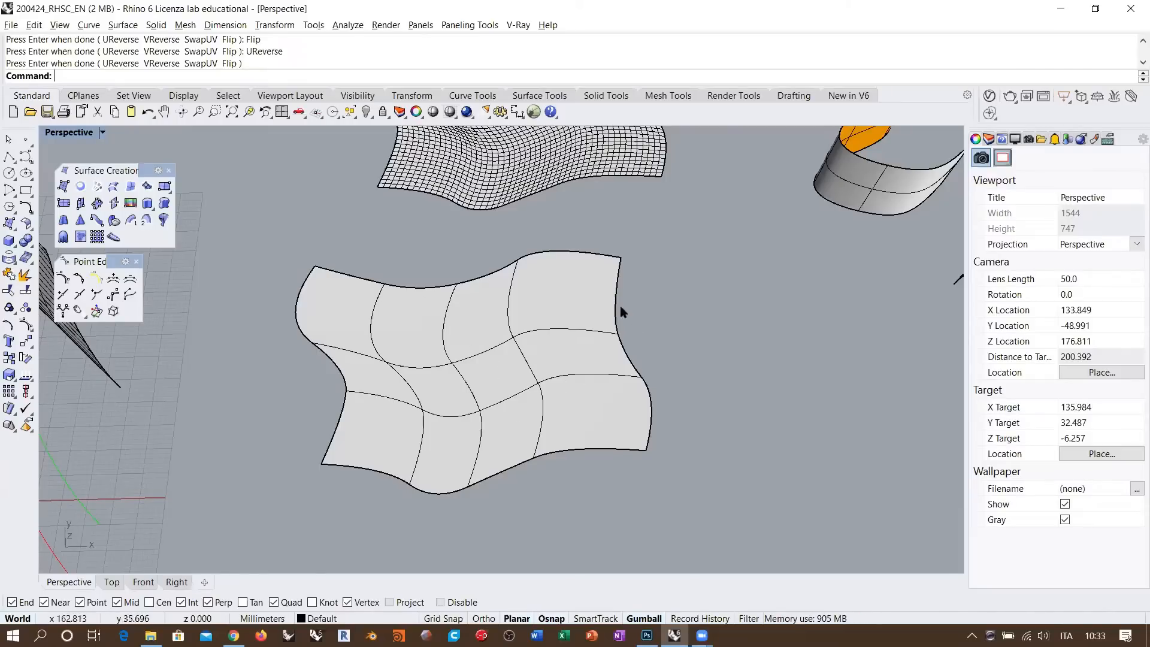
pyautogui.click(552, 345)
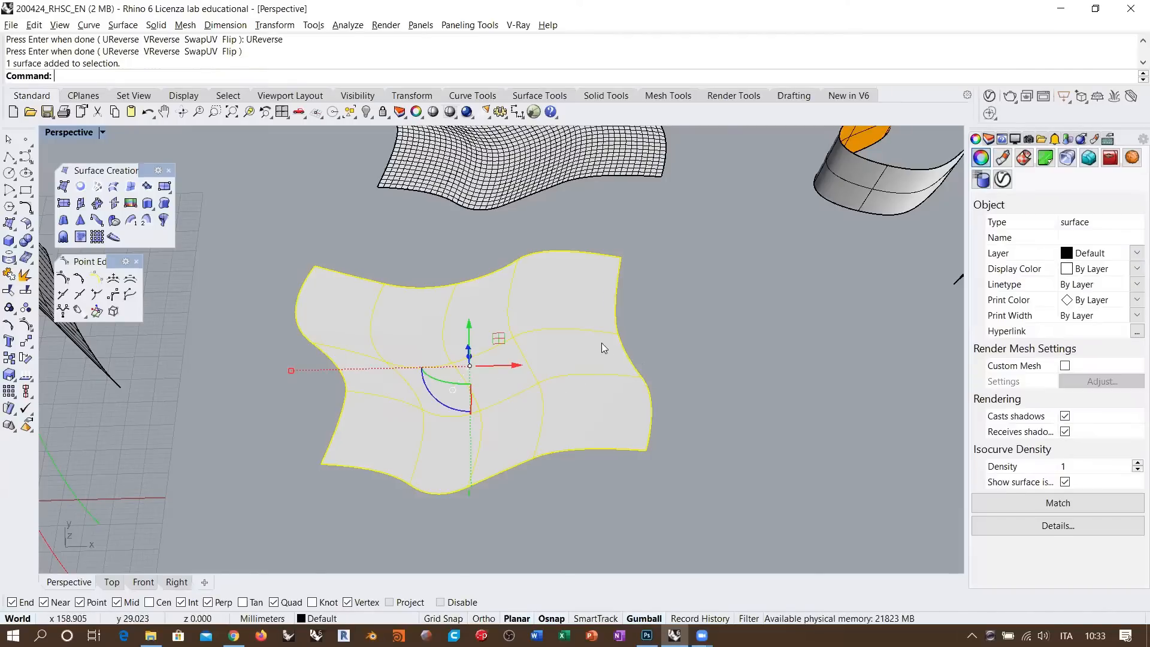
pyautogui.keyDown('shift'); pyautogui.moveTo(569, 357); pyautogui.dragTo(555, 338, button='right'); pyautogui.keyUp('shift')
pyautogui.scroll(2, 552, 338)
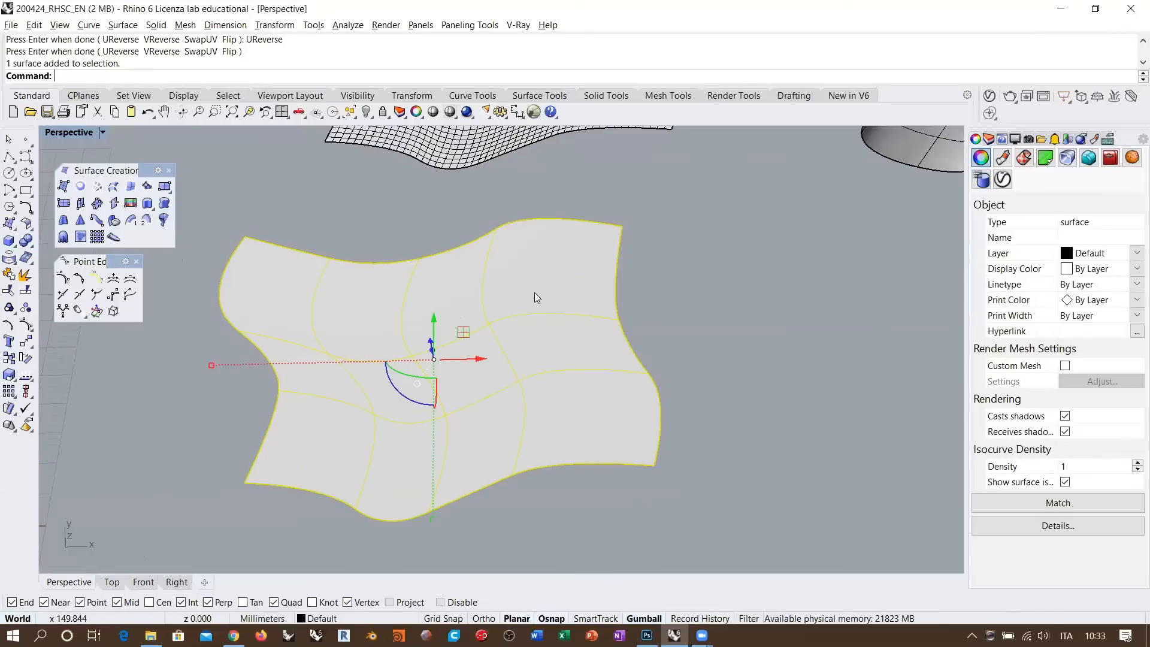
pyautogui.click(660, 320)
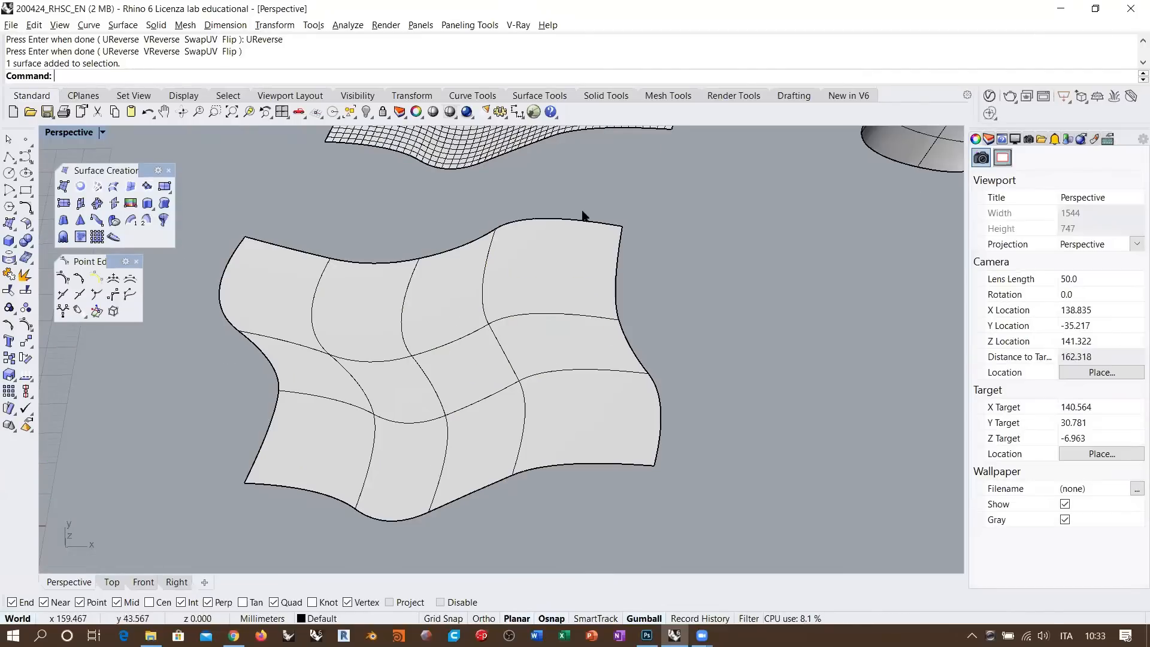
pyautogui.moveTo(597, 191); pyautogui.dragTo(717, 535)
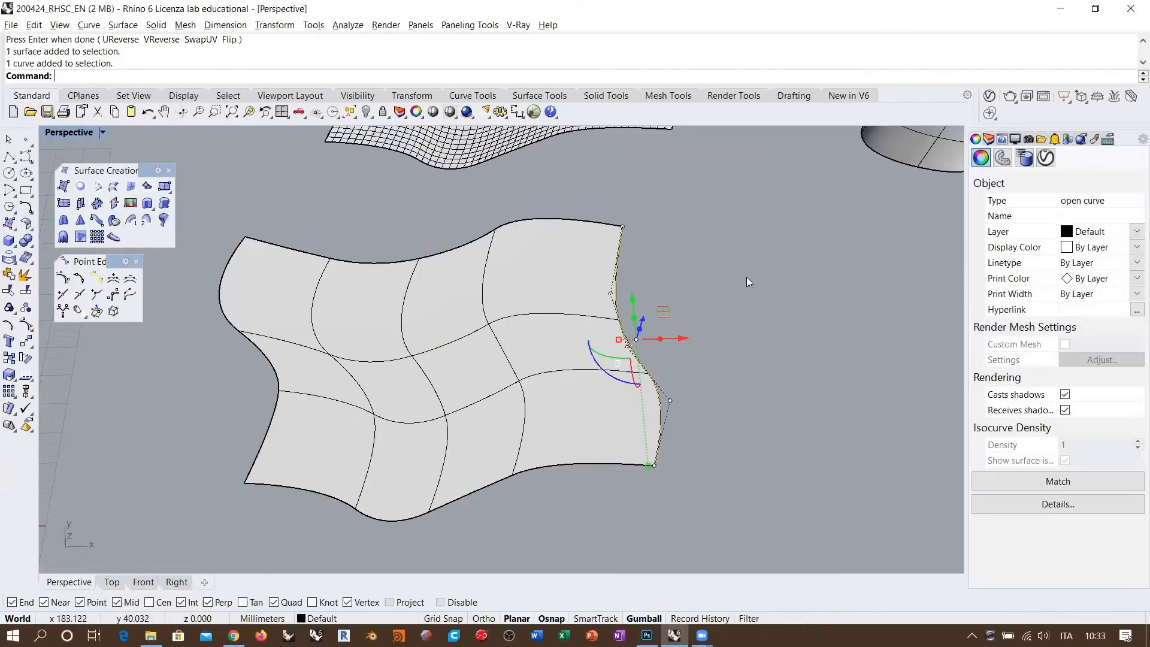
pyautogui.moveTo(224, 286); pyautogui.dragTo(267, 460)
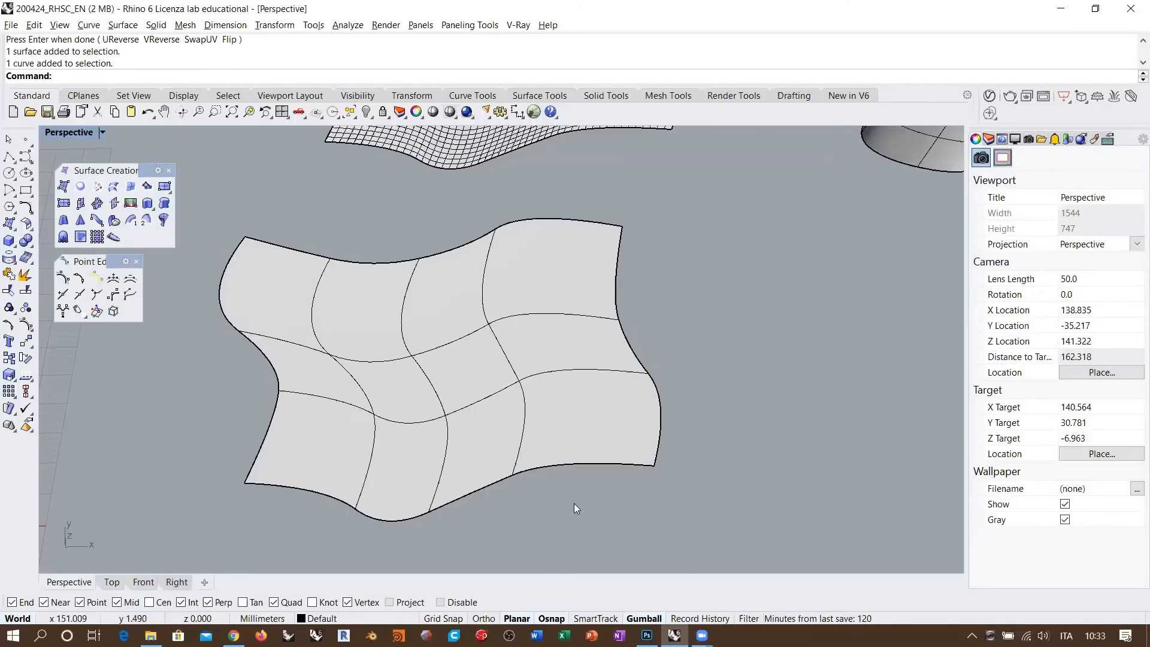
# - Try inserting extra control point rows in the U direction across the edge surface
pyautogui.click(543, 281)
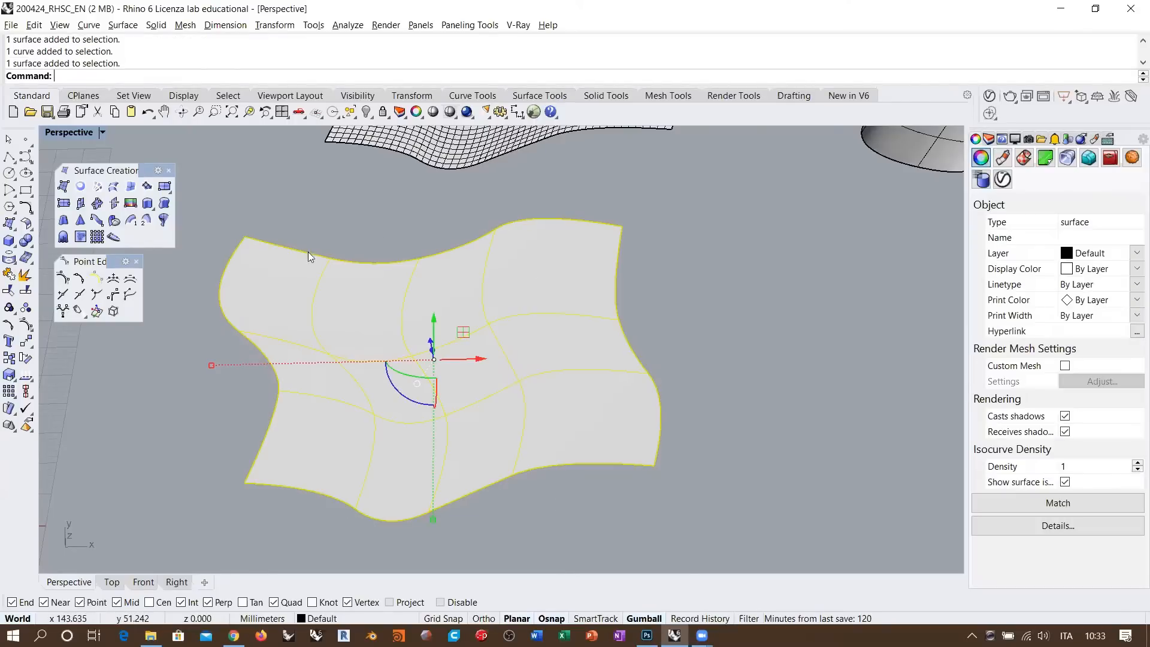
pyautogui.click(114, 279)
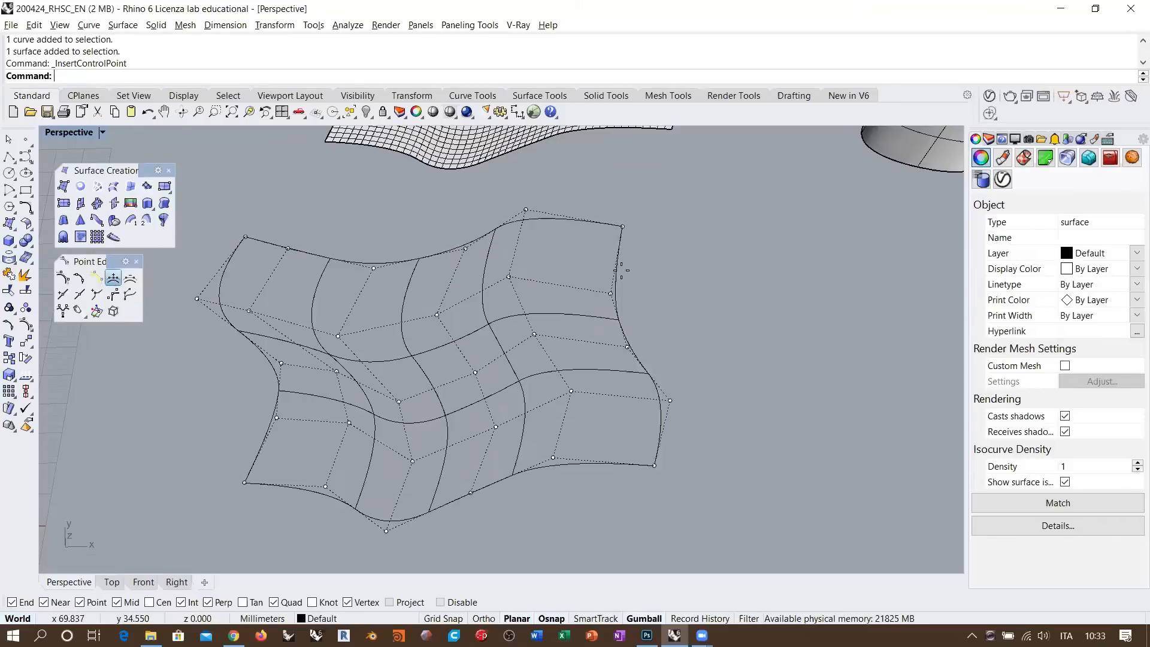
pyautogui.click(560, 264)
pyautogui.click(558, 301)
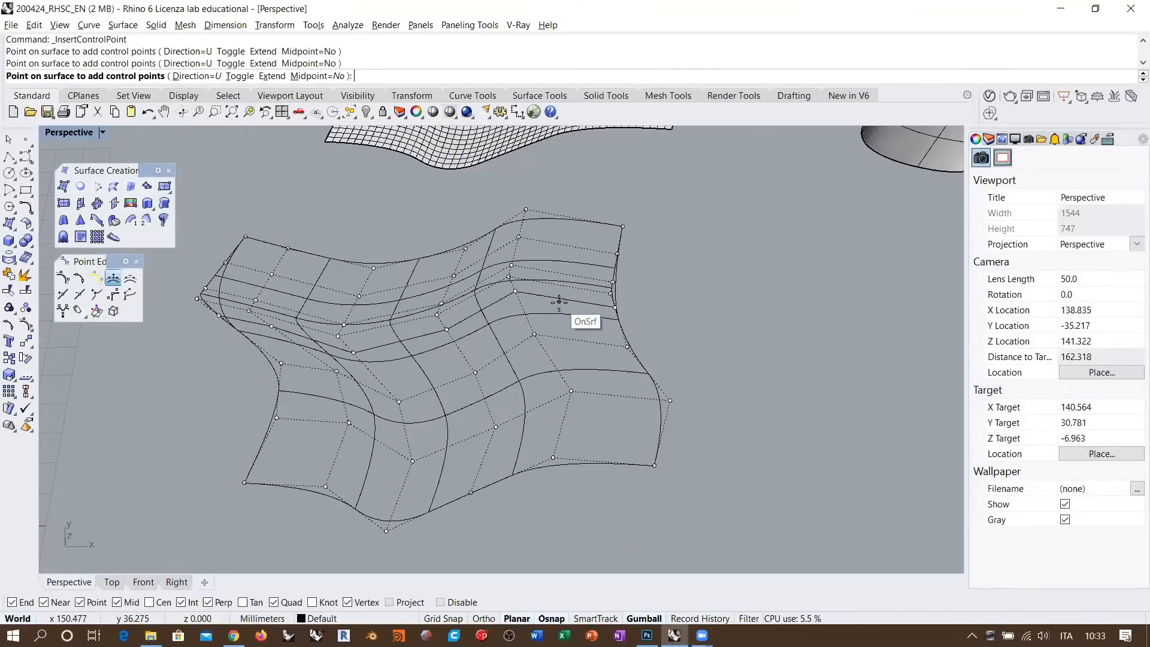
pyautogui.click(560, 317)
pyautogui.click(566, 333)
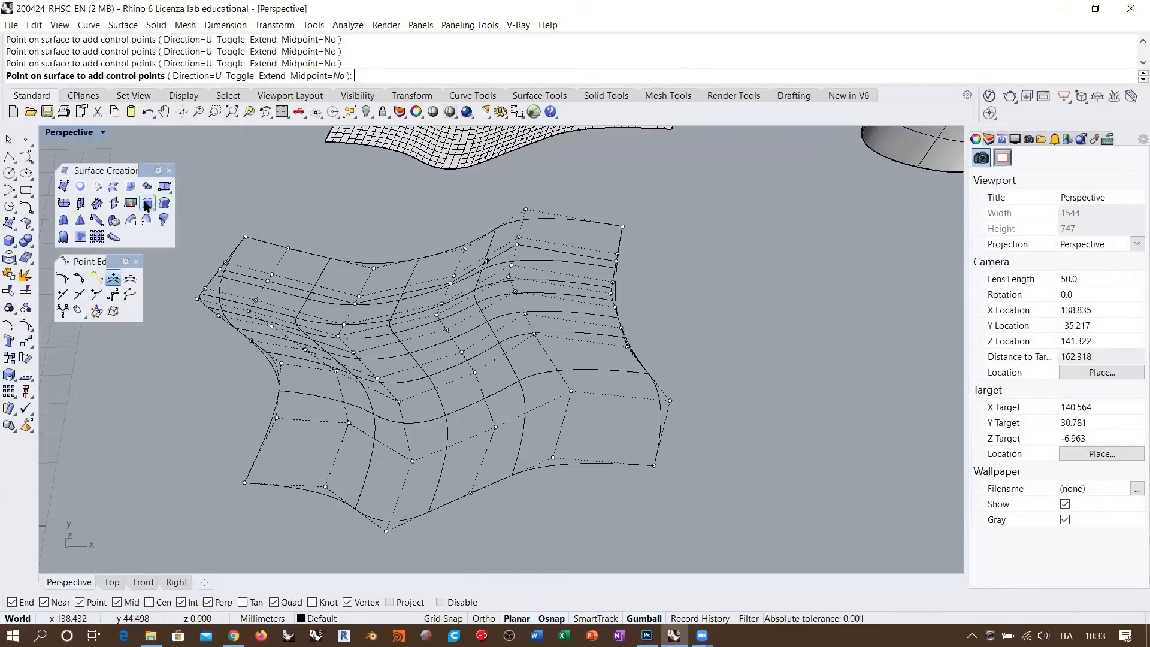
# - Try adding control point rows in the V direction, finish the command, and undo the whole control point insertion
pyautogui.click(239, 76)
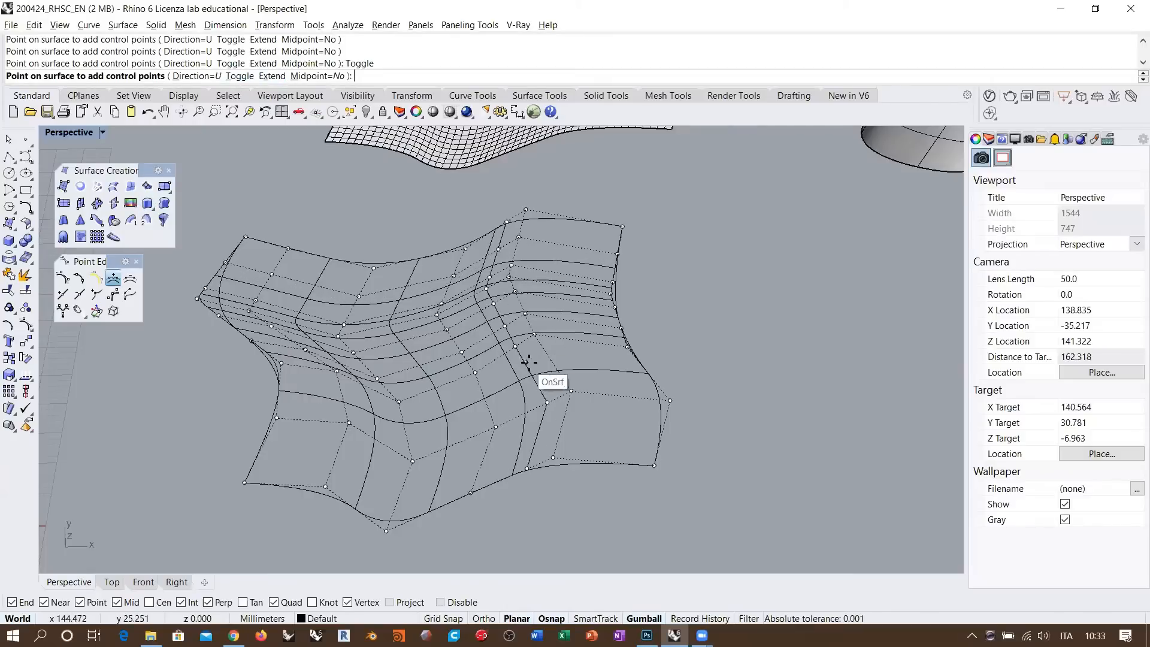
pyautogui.click(548, 360)
pyautogui.click(579, 359)
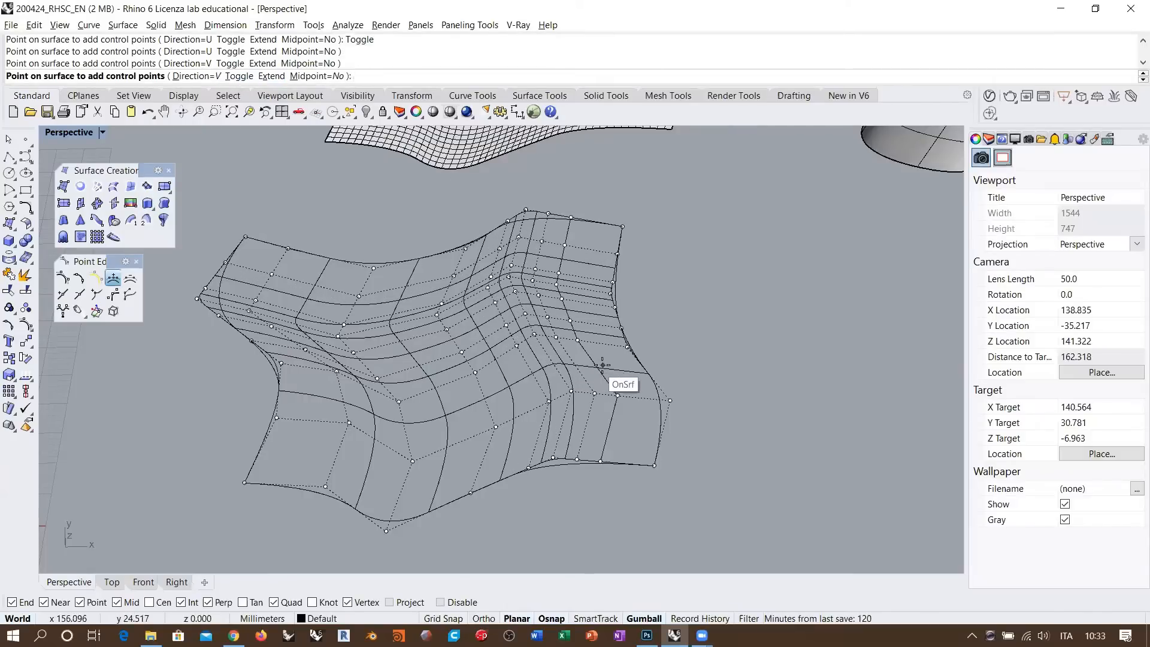
pyautogui.click(606, 364)
pyautogui.press('Return')
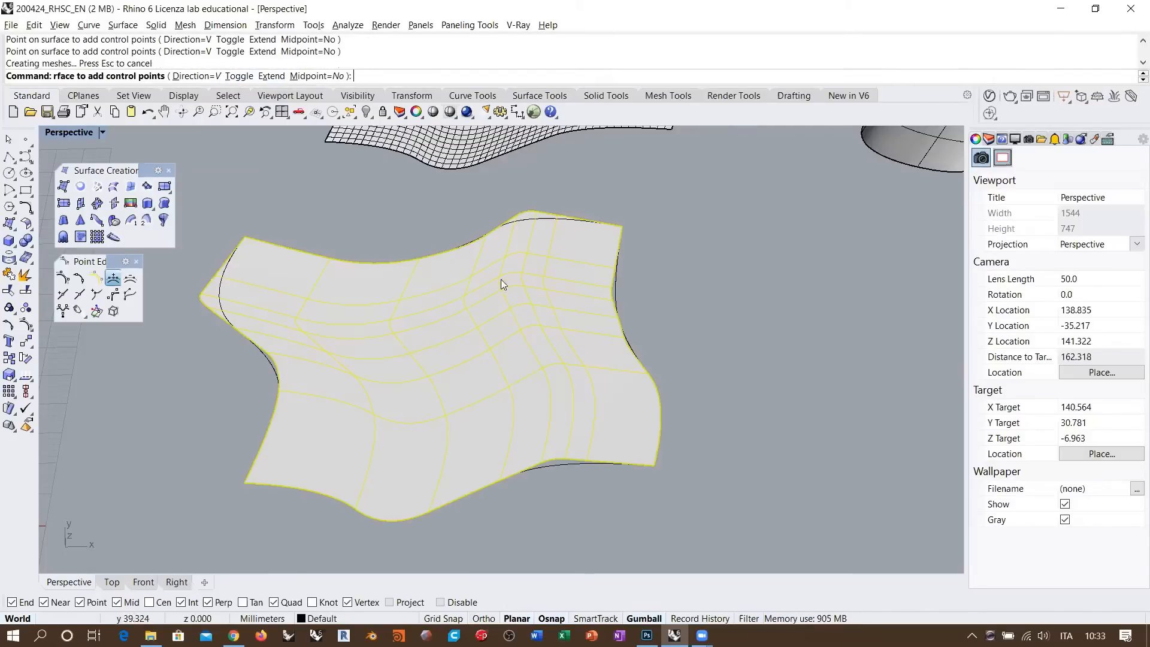
pyautogui.keyDown('shift'); pyautogui.moveTo(557, 350); pyautogui.dragTo(577, 365, button='right'); pyautogui.keyUp('shift')
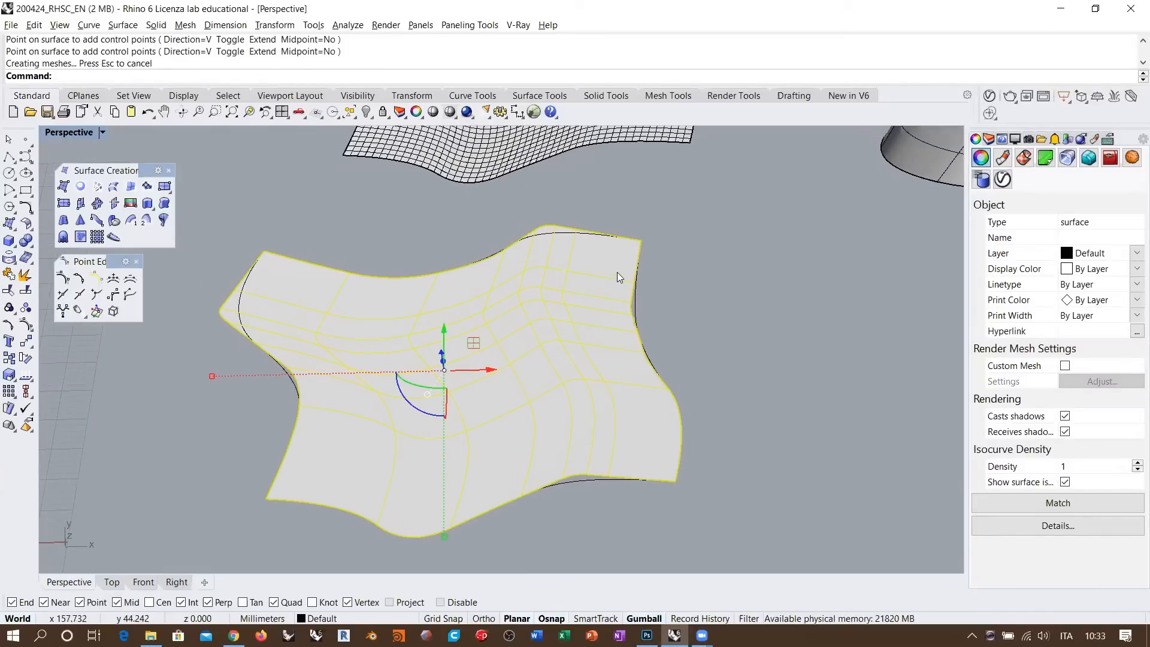
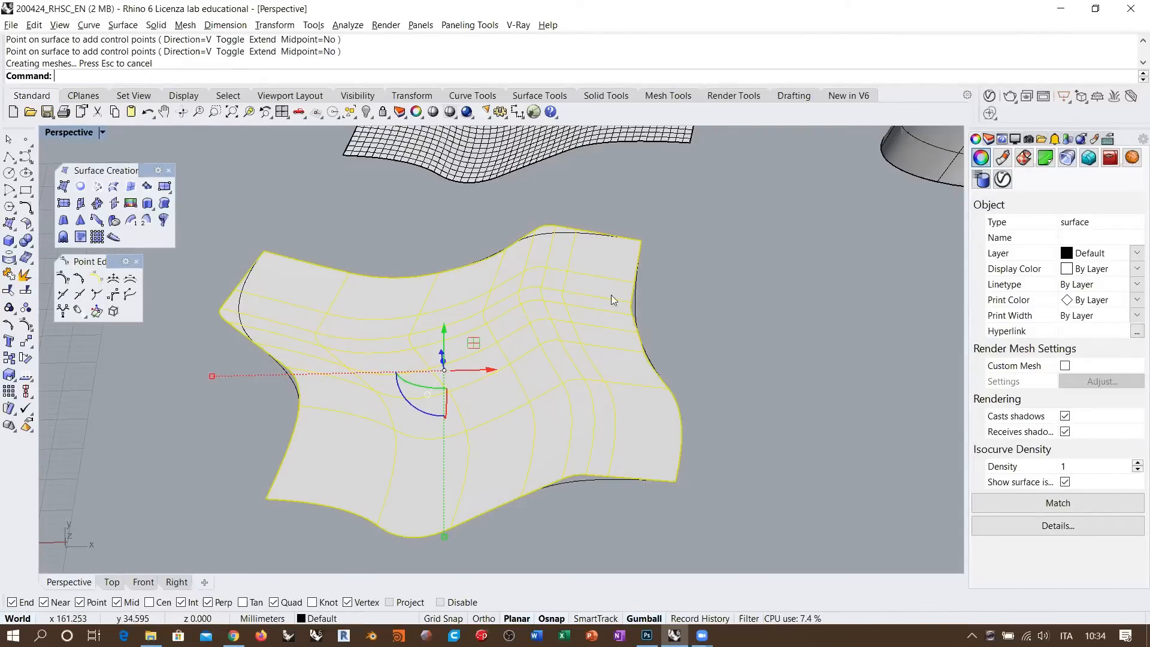
pyautogui.hotkey('ctrl', 'z')
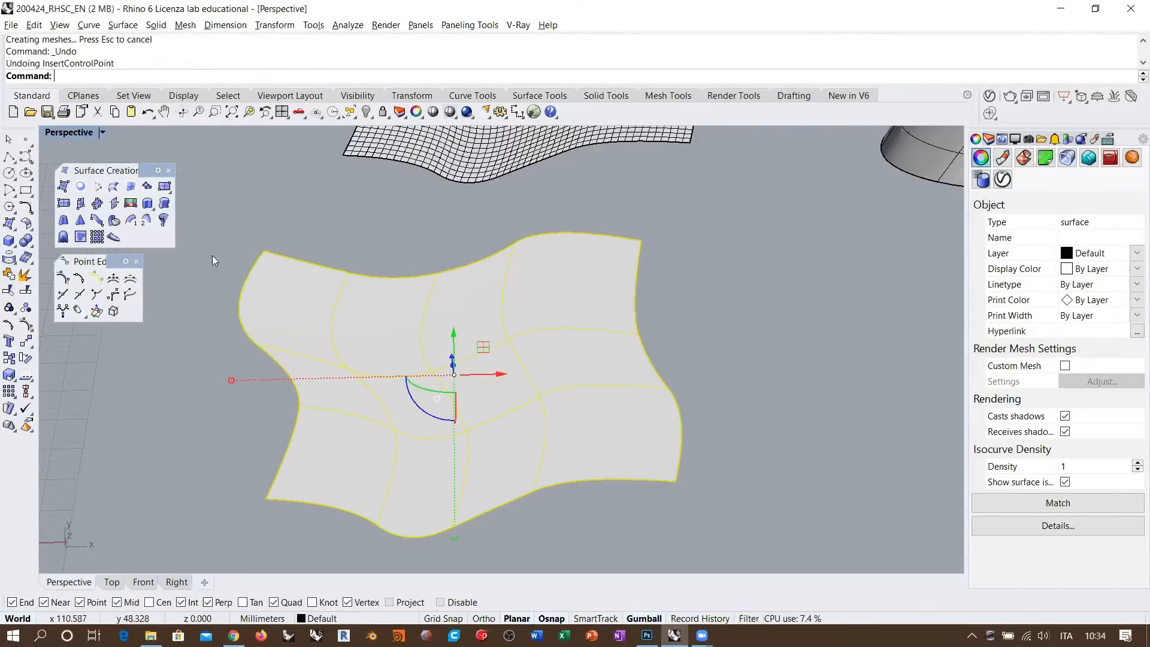
# - Insert a series of symmetrical knots in the V direction on the edge surface and toggle the knot direction to U
pyautogui.click(97, 278)
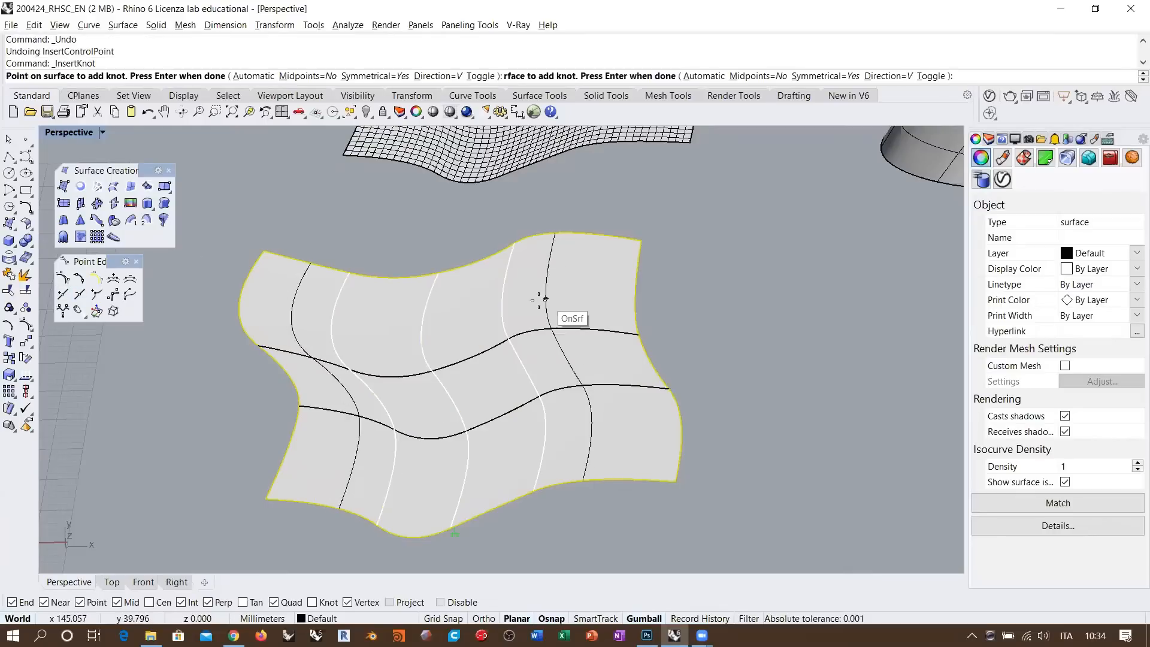
pyautogui.click(528, 305)
pyautogui.click(542, 304)
pyautogui.click(558, 303)
pyautogui.click(574, 303)
pyautogui.click(584, 303)
pyautogui.write('t')
pyautogui.press('Return')
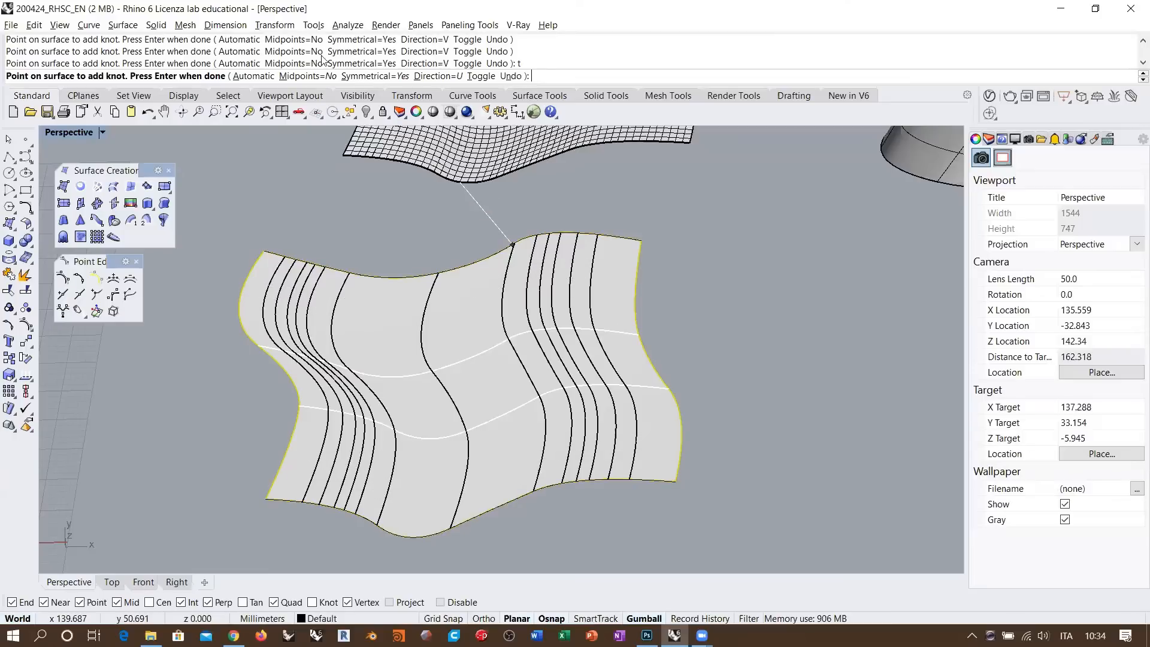
# - Undo the symmetric knots just inserted in the surface and set Symmetrical to No
pyautogui.hotkey('ctrl', 'z')
pyautogui.hotkey('ctrl', 'z')
pyautogui.hotkey('ctrl', 'z')
pyautogui.hotkey('ctrl', 'z')
pyautogui.hotkey('ctrl', 'z')
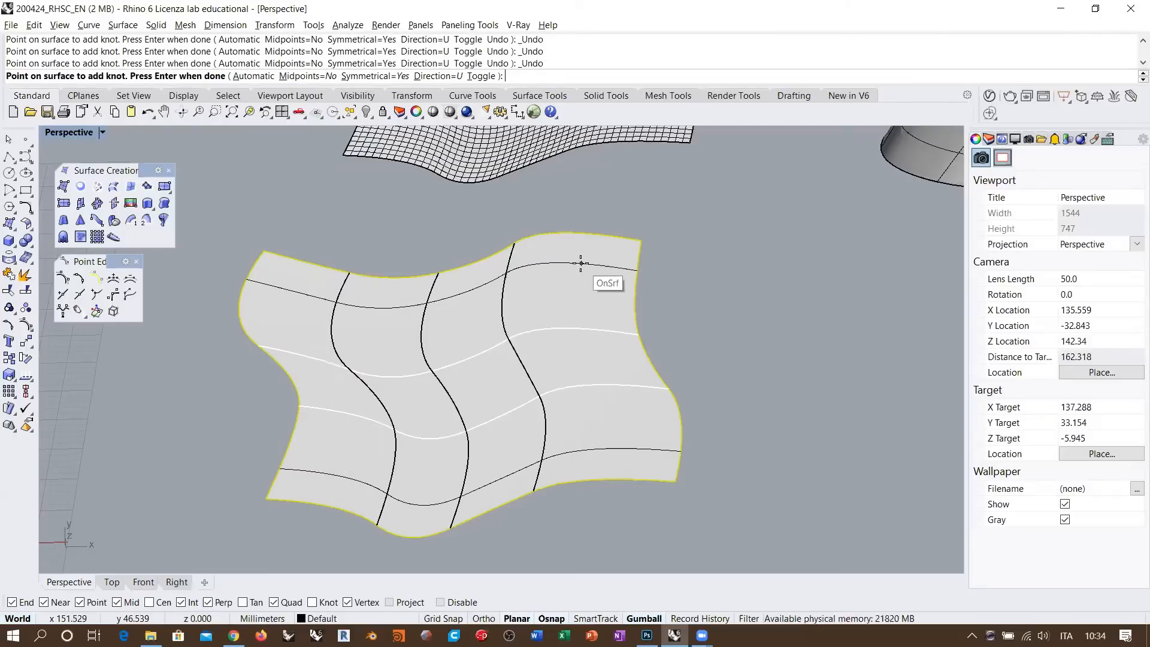
pyautogui.click(370, 75)
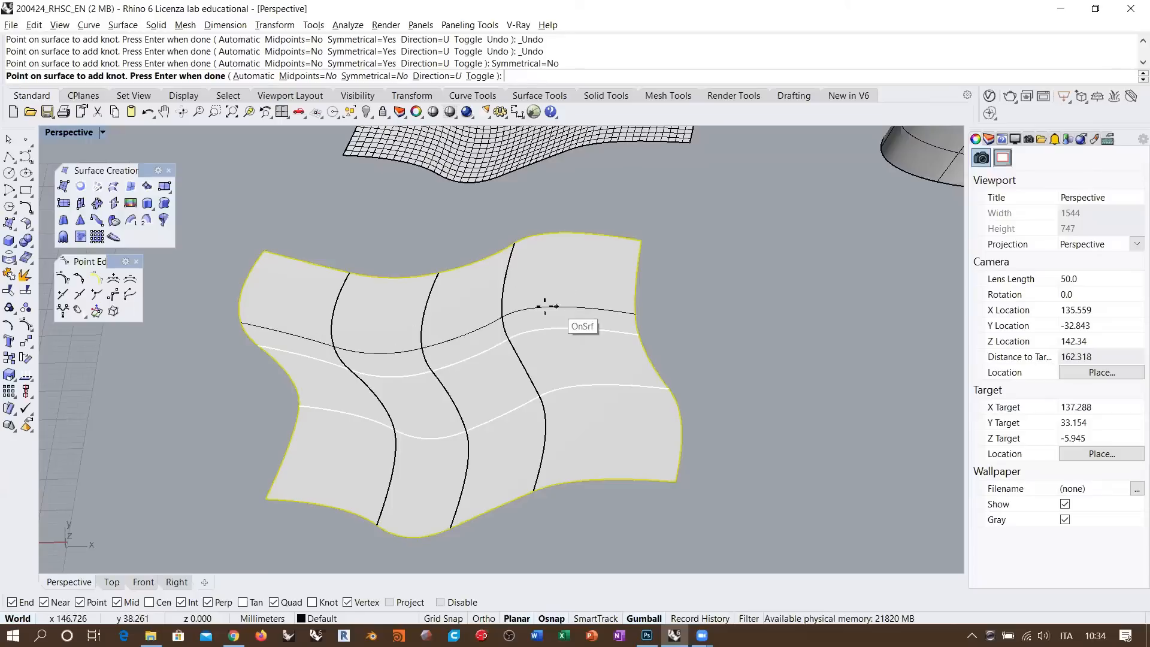
# - Insert three closely spaced knot lines in the U direction between the surface's far edge and its nearest existing isocurve
pyautogui.click(562, 262)
pyautogui.click(562, 285)
pyautogui.click(563, 306)
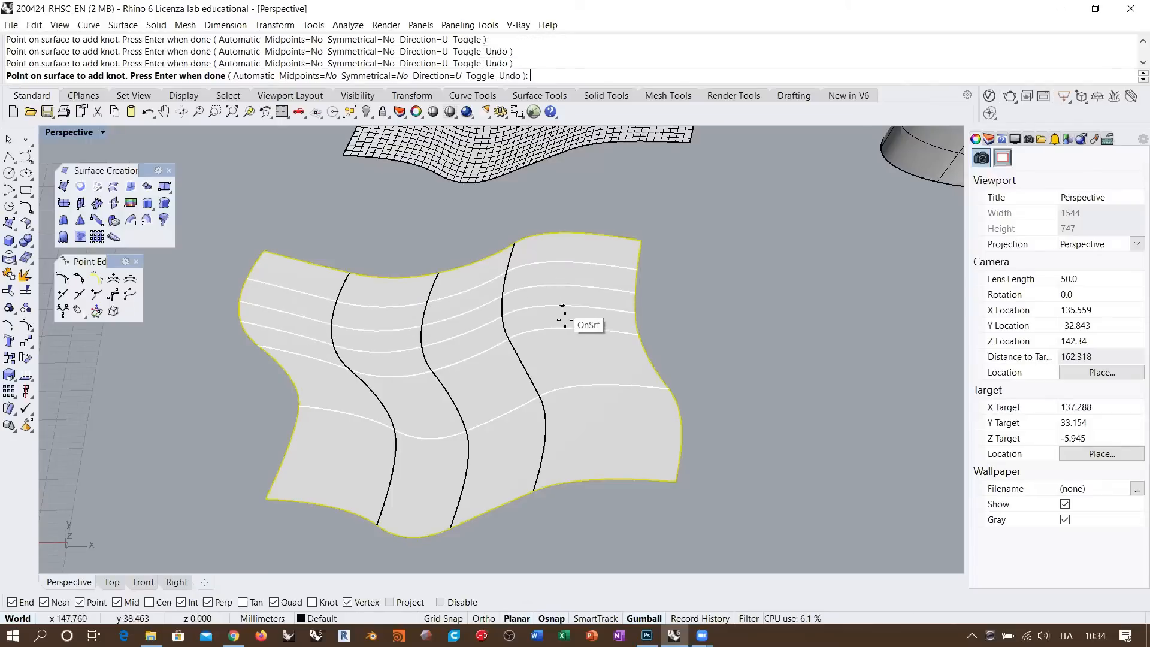
# - Toggle the knot direction to V, insert three knot lines near the surface's far corner, and show the control points
pyautogui.write('t')
pyautogui.press('Return')
pyautogui.click(533, 341)
pyautogui.click(562, 337)
pyautogui.click(587, 340)
pyautogui.press('Return')
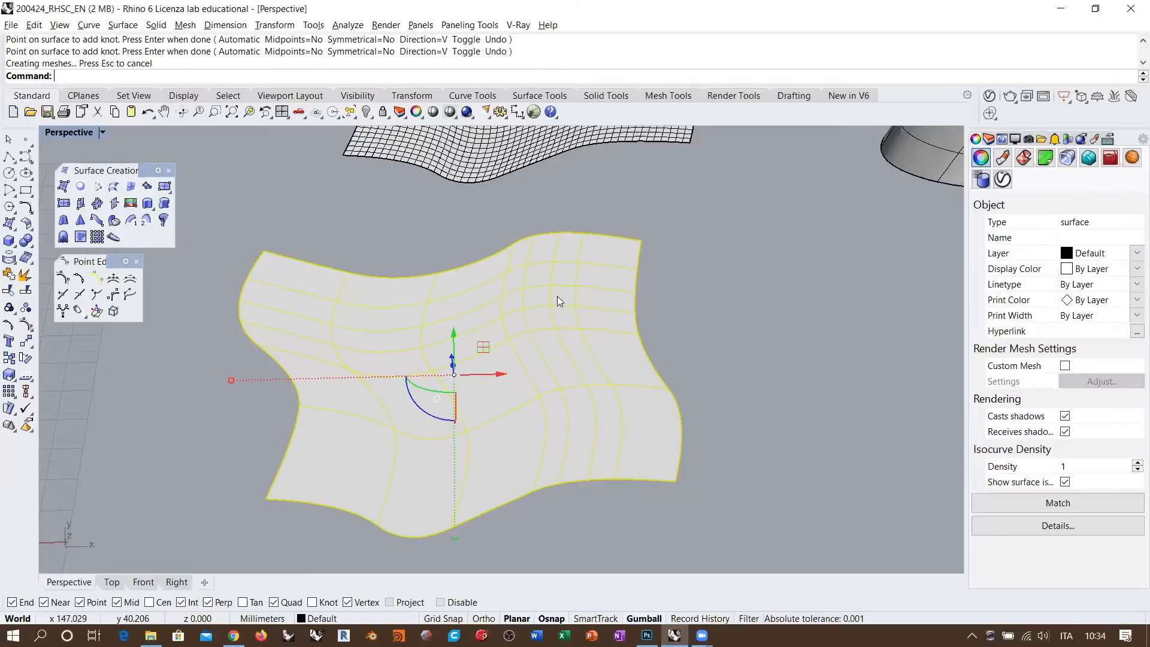
pyautogui.press('F10')
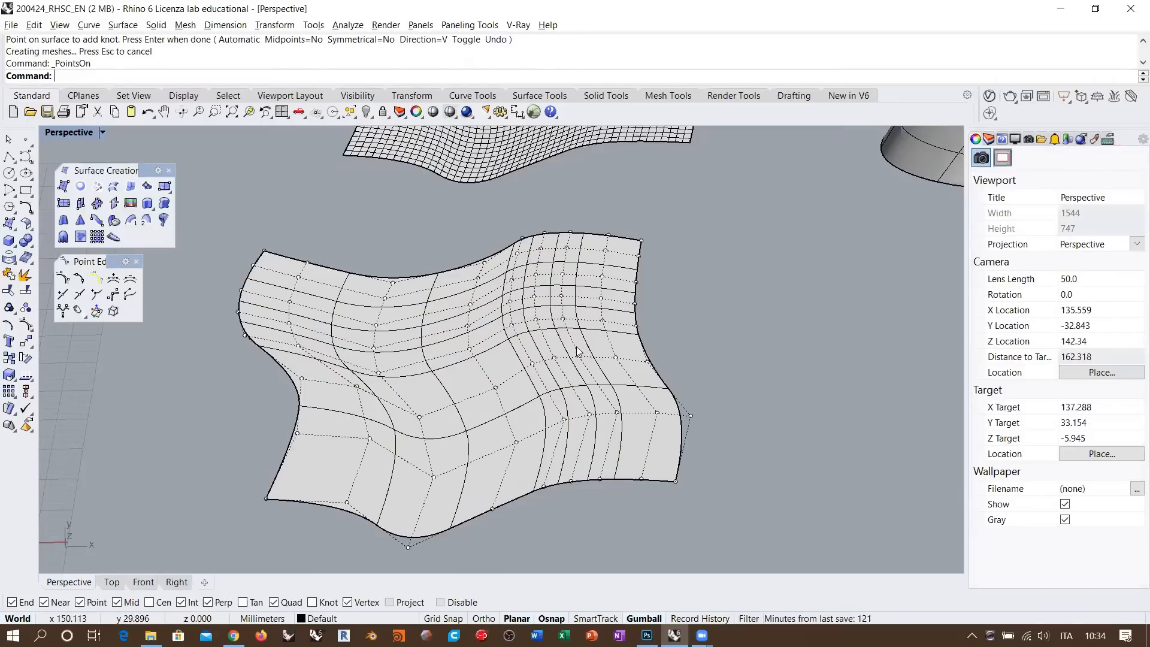
# - Examine the control points around the sharp bend of the example curve marked with a small circle and horizontal line
pyautogui.moveTo(543, 325); pyautogui.dragTo(598, 193, button='right')
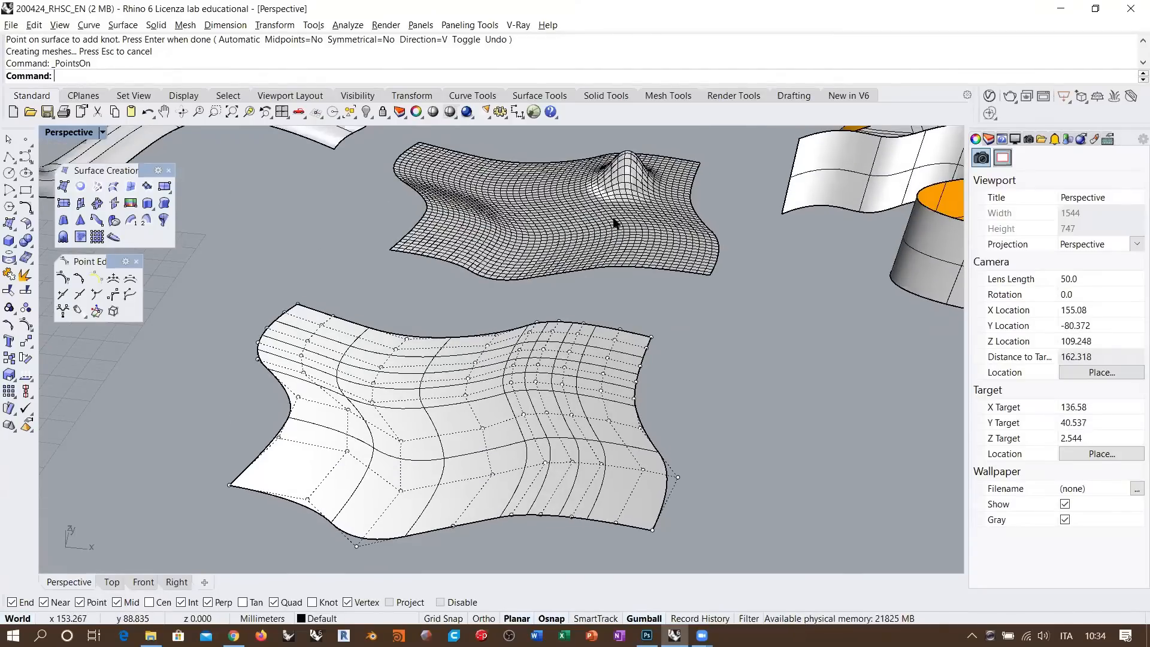
pyautogui.keyDown('shift'); pyautogui.moveTo(741, 453); pyautogui.dragTo(673, 343, button='right'); pyautogui.keyUp('shift')
pyautogui.scroll(-16, 672, 343)
pyautogui.moveTo(637, 288); pyautogui.dragTo(593, 356, button='right')
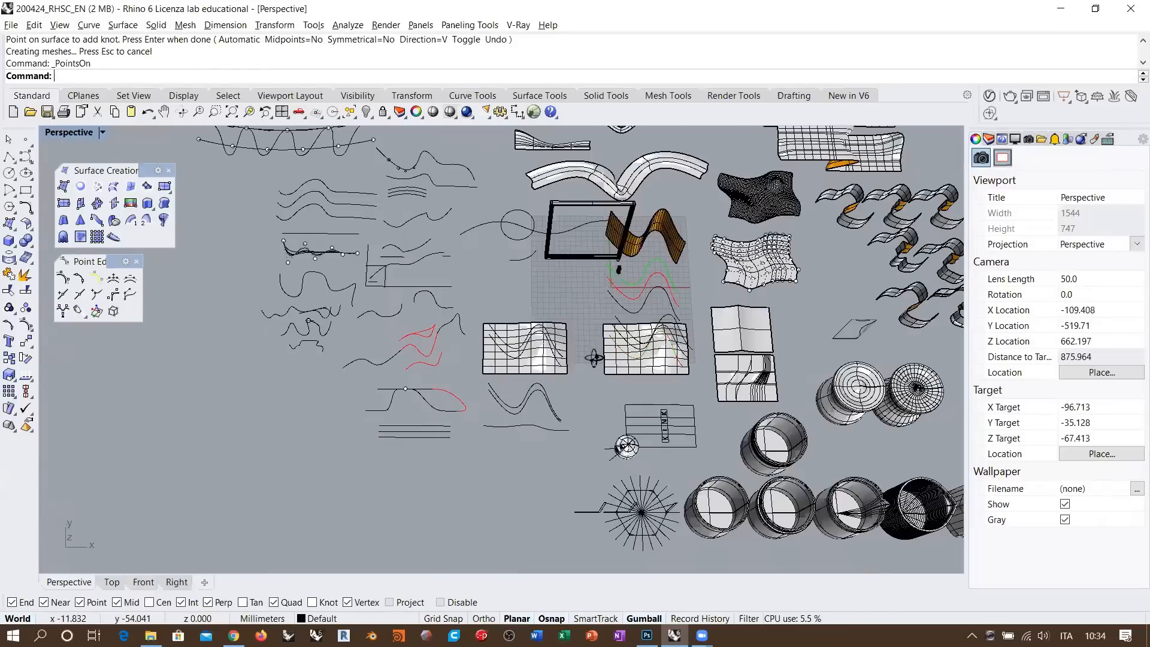
pyautogui.scroll(14, 300, 327)
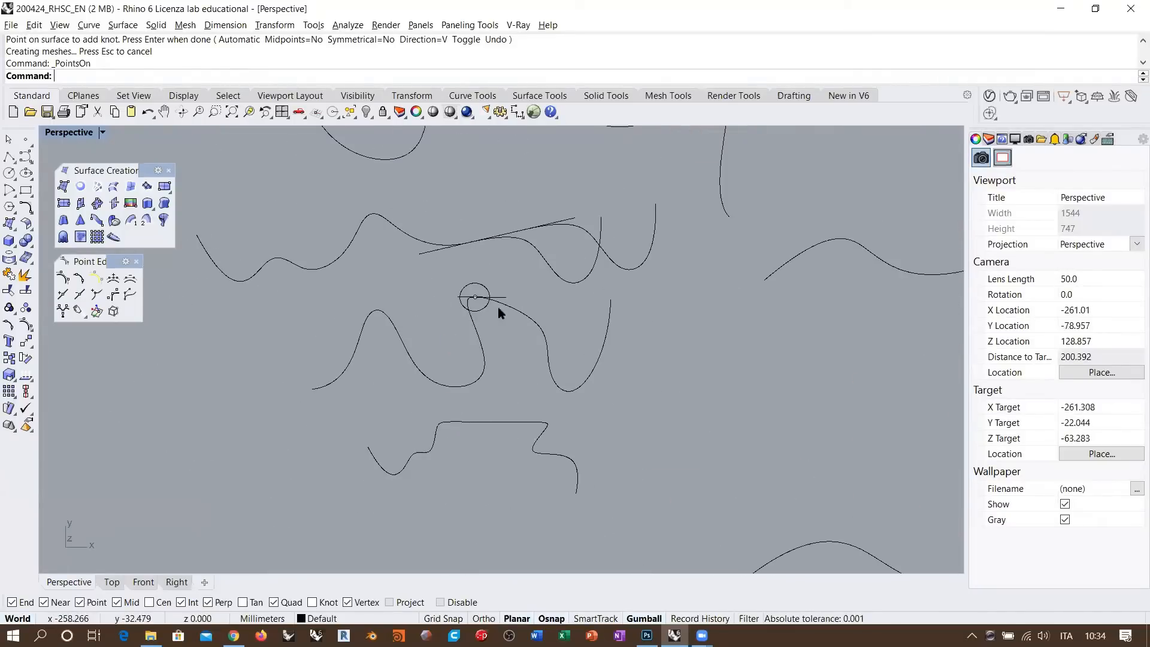
pyautogui.scroll(3, 496, 314)
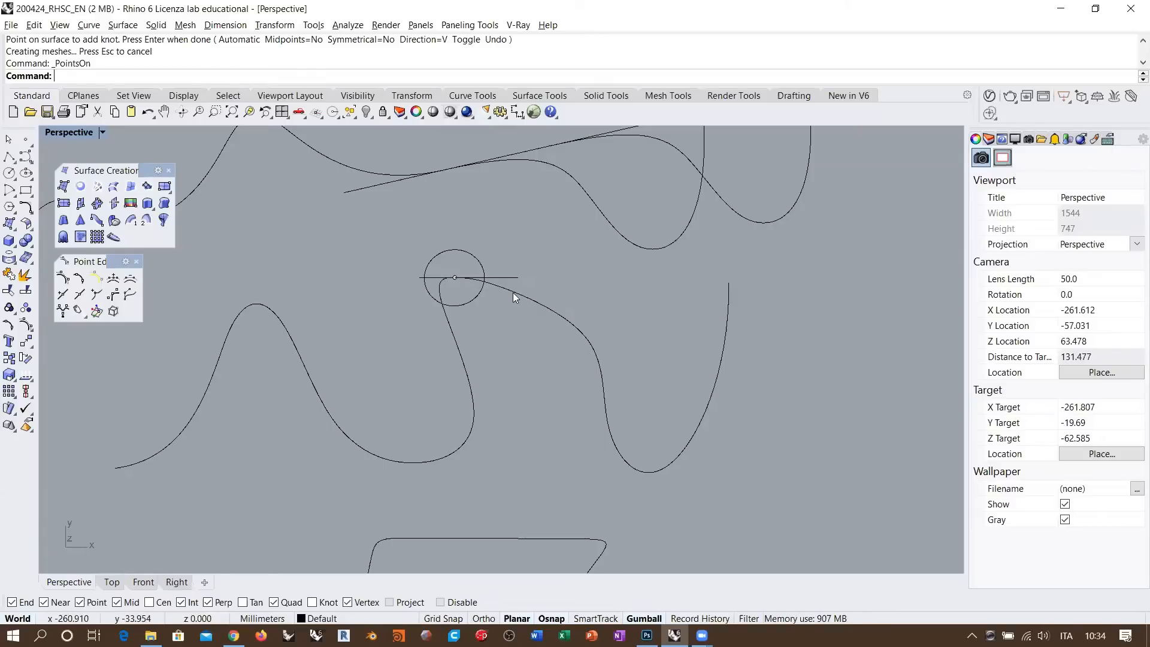
pyautogui.click(494, 277)
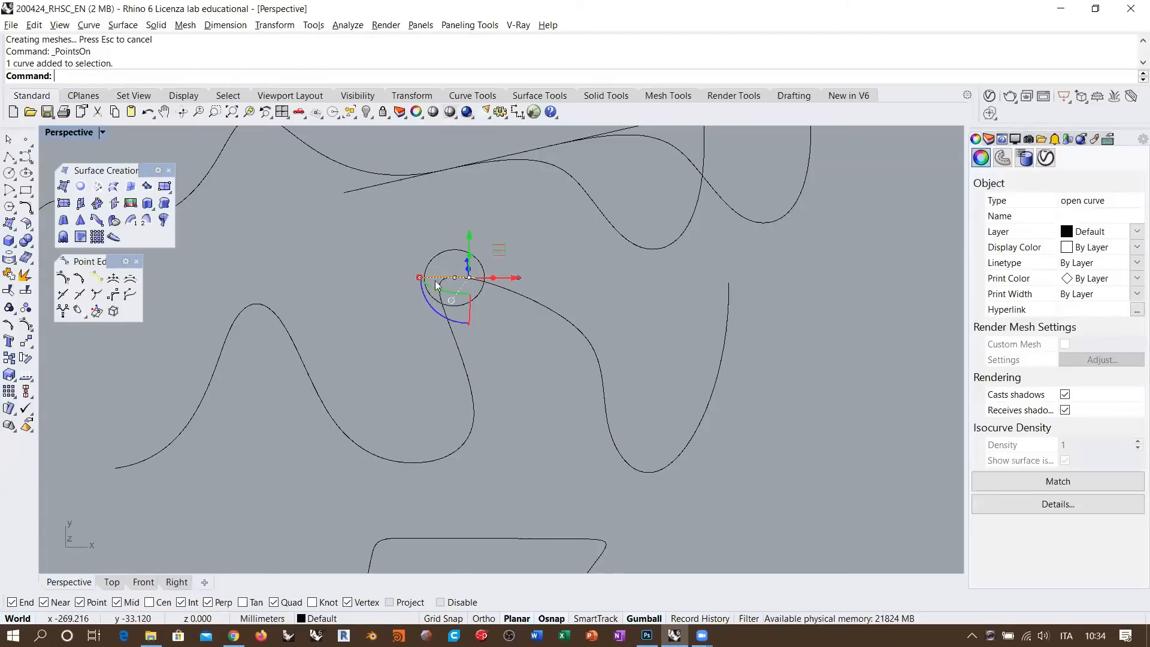
pyautogui.press('Return')
pyautogui.scroll(10, 445, 278)
pyautogui.click(423, 313)
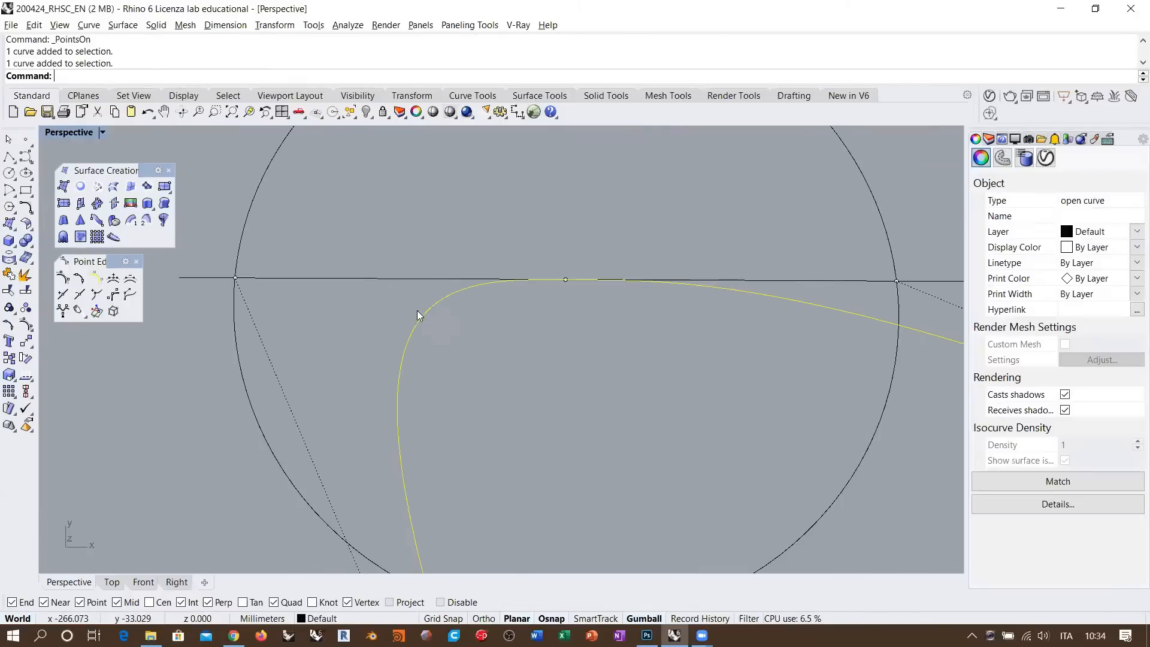
pyautogui.scroll(-10, 235, 279)
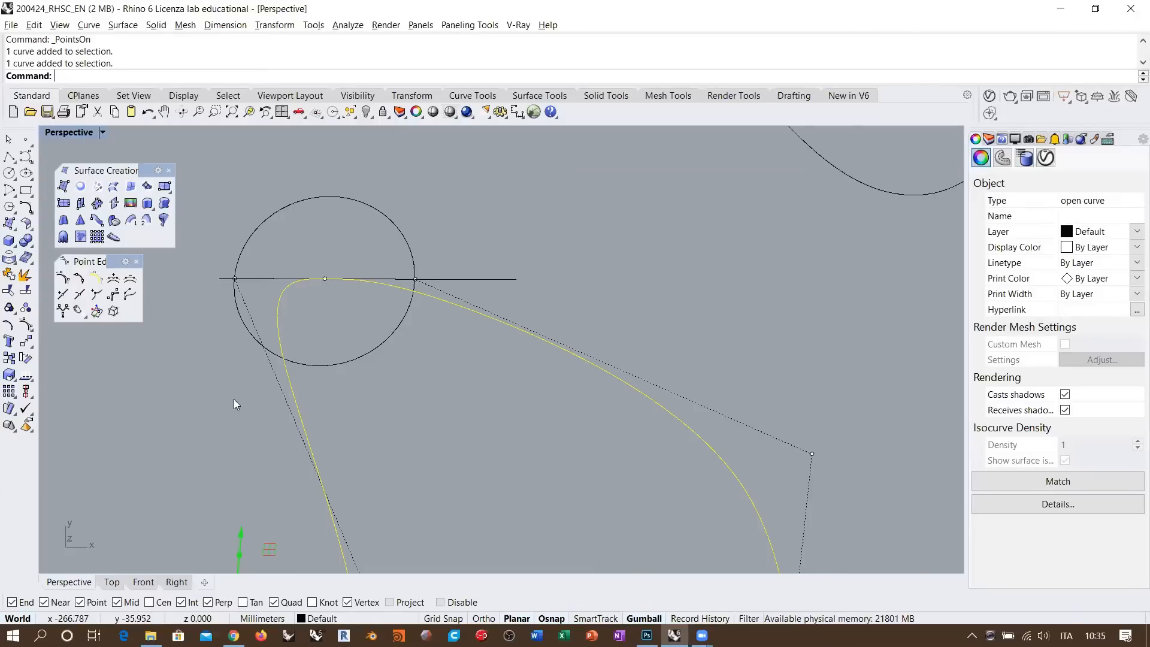
# - Try raising a single control point vertically in the densest area of the refined surface
pyautogui.scroll(-10, 239, 400)
pyautogui.click(800, 373)
pyautogui.keyDown('shift'); pyautogui.moveTo(922, 317); pyautogui.dragTo(660, 351, button='right'); pyautogui.keyUp('shift')
pyautogui.keyDown('shift'); pyautogui.moveTo(899, 341); pyautogui.dragTo(682, 346, button='right'); pyautogui.keyUp('shift')
pyautogui.scroll(8, 682, 346)
pyautogui.click(600, 313)
pyautogui.moveTo(594, 353); pyautogui.dragTo(577, 281, button='right')
pyautogui.keyDown('shift'); pyautogui.moveTo(577, 282); pyautogui.dragTo(572, 428, button='right'); pyautogui.keyUp('shift')
pyautogui.moveTo(530, 268); pyautogui.dragTo(531, 211)
pyautogui.scroll(6, 545, 266)
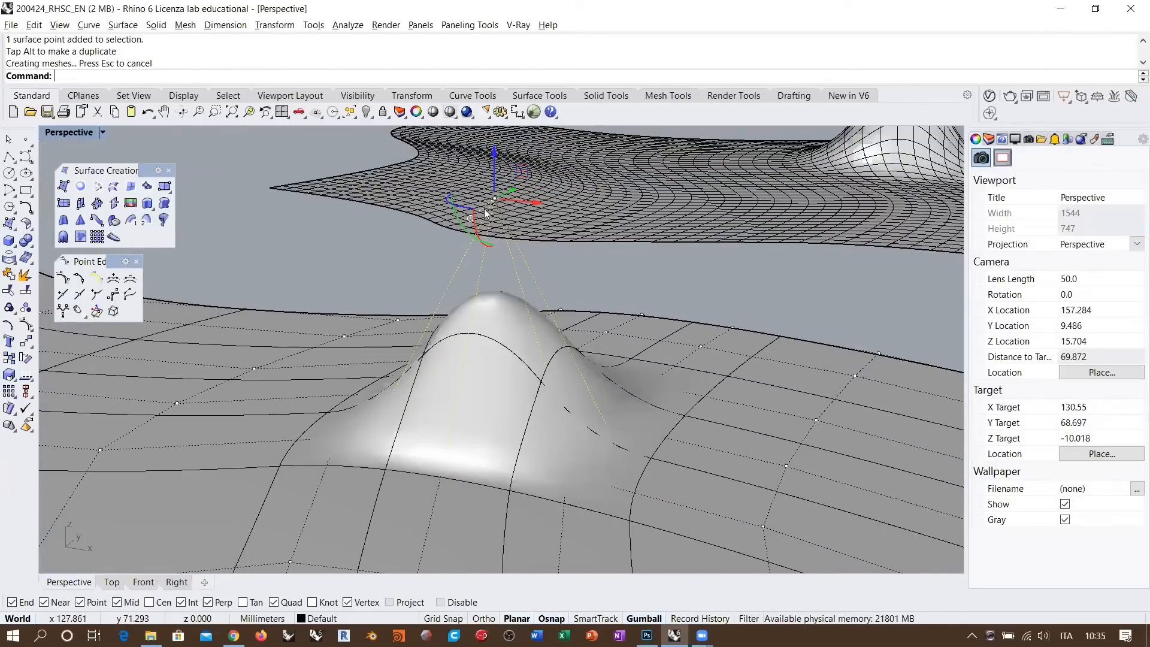
# - Set the raised control point's weight to 10 and inspect the peak
pyautogui.moveTo(504, 244); pyautogui.dragTo(588, 255, button='right')
pyautogui.click(63, 311)
pyautogui.moveTo(782, 339); pyautogui.dragTo(840, 341)
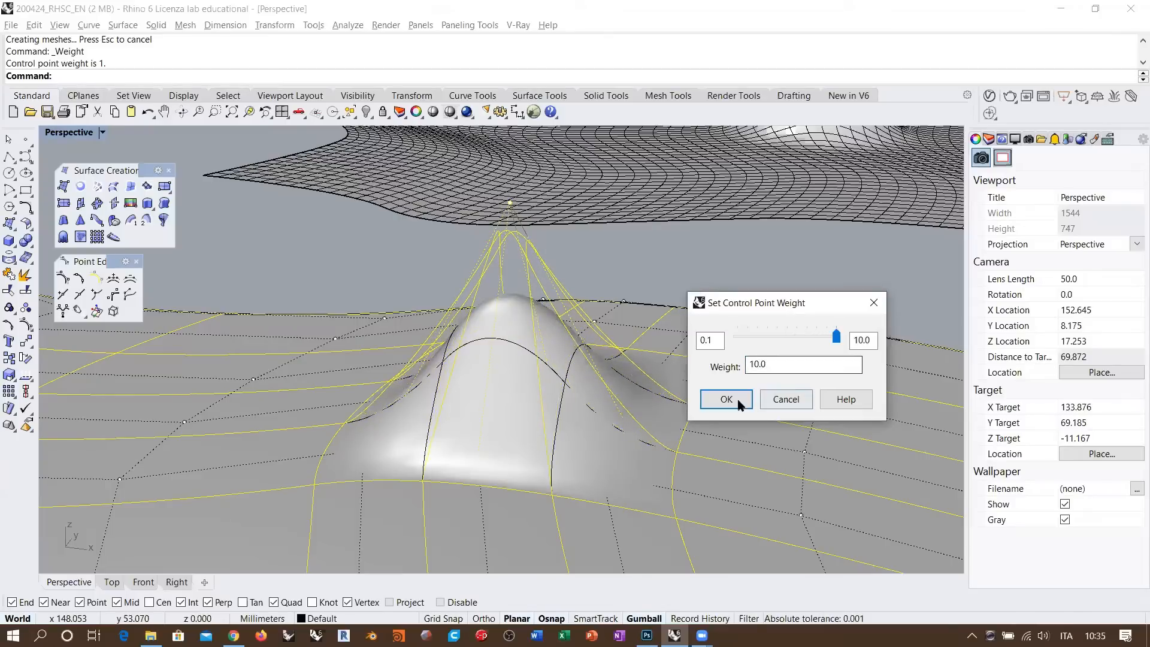
pyautogui.click(727, 399)
pyautogui.moveTo(636, 285); pyautogui.dragTo(609, 353, button='right')
pyautogui.scroll(4, 646, 356)
pyautogui.scroll(2, 633, 374)
# - Undo the weight change and the vertical move of the control point
pyautogui.hotkey('ctrl', 'z')
pyautogui.keyDown('shift'); pyautogui.moveTo(578, 315); pyautogui.dragTo(626, 315, button='right'); pyautogui.keyUp('shift')
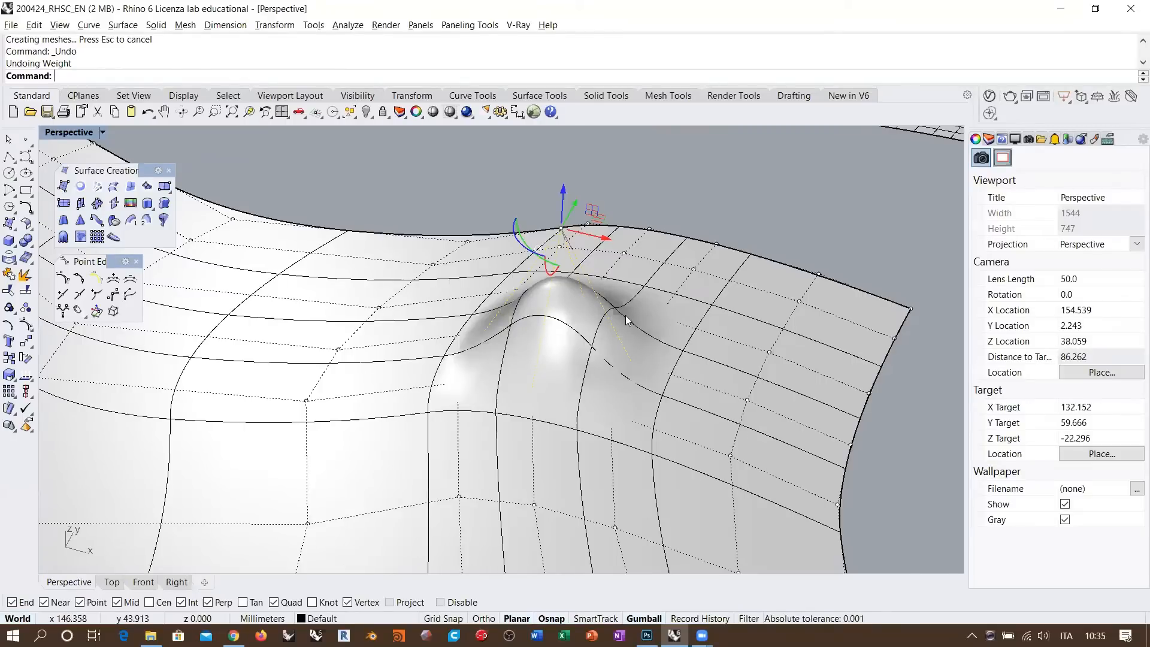
pyautogui.moveTo(626, 315); pyautogui.dragTo(611, 267, button='right')
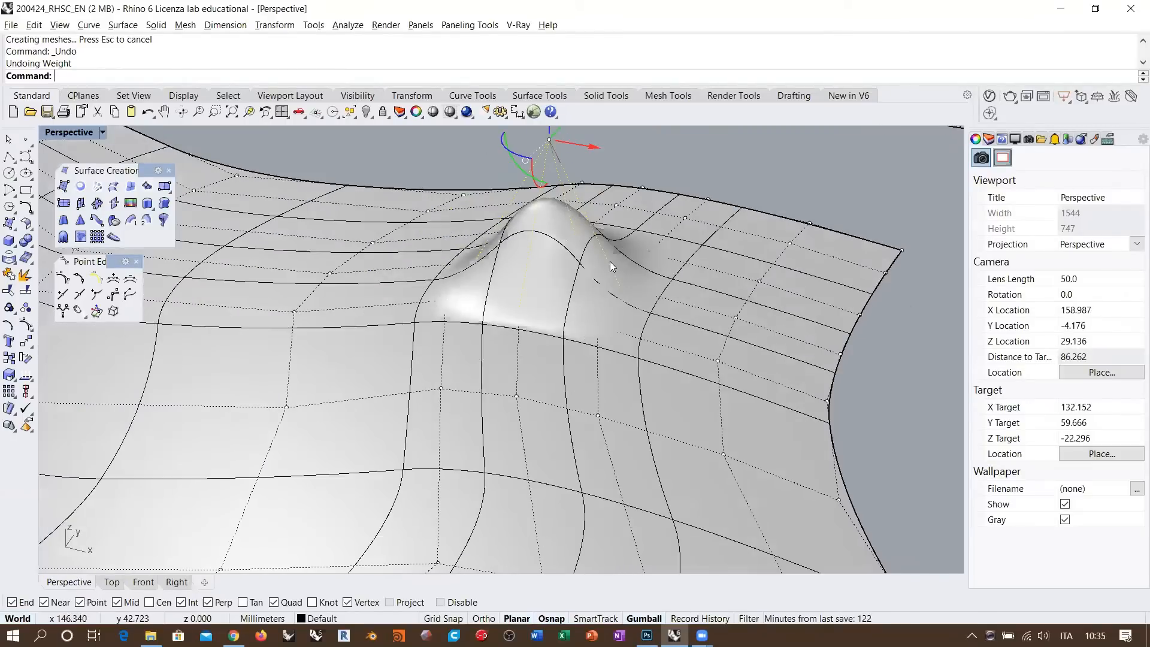
pyautogui.hotkey('ctrl', 'z')
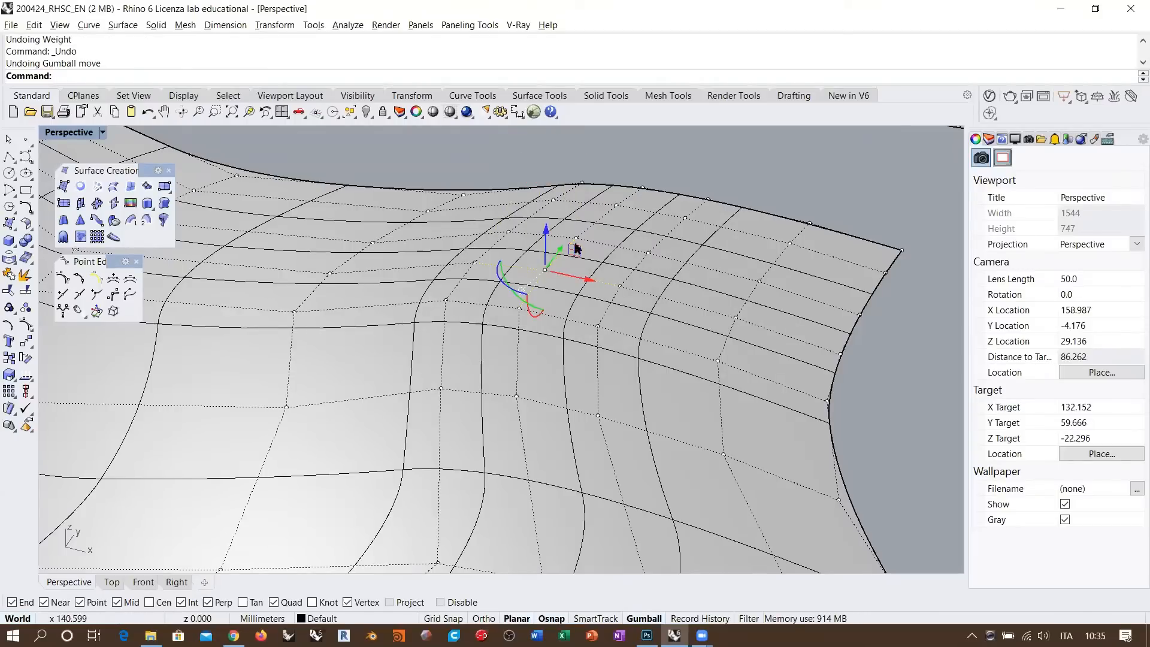
# - Add the control points on either side to the selection, try raising the row of three vertically, and undo the move
pyautogui.moveTo(570, 217); pyautogui.dragTo(623, 263, button='right')
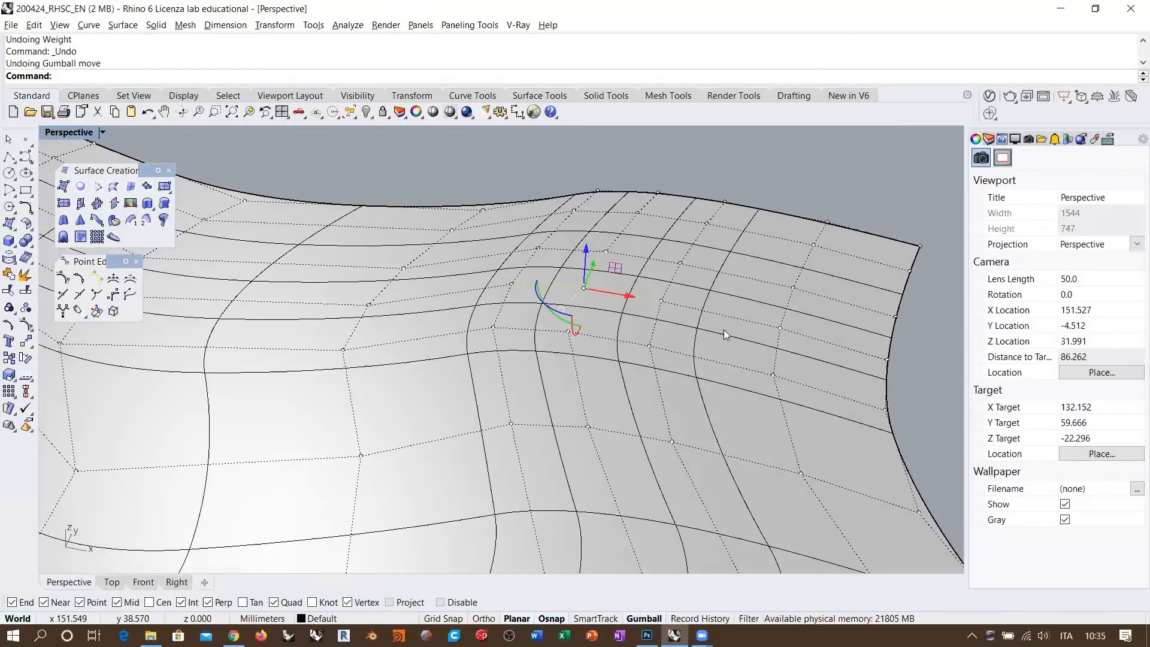
pyautogui.keyDown('shift'); pyautogui.click(513, 283); pyautogui.keyUp('shift')
pyautogui.keyDown('shift'); pyautogui.click(663, 302); pyautogui.keyUp('shift')
pyautogui.moveTo(665, 356); pyautogui.dragTo(551, 252, button='right')
pyautogui.moveTo(550, 250); pyautogui.dragTo(552, 154)
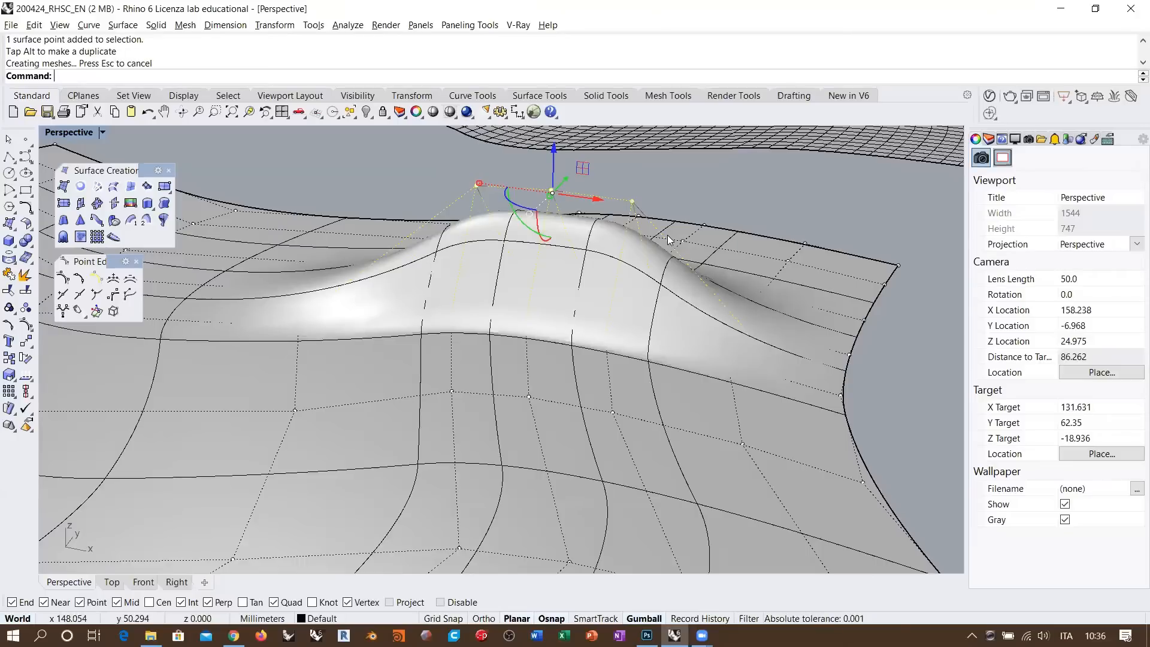
pyautogui.hotkey('ctrl', 'z')
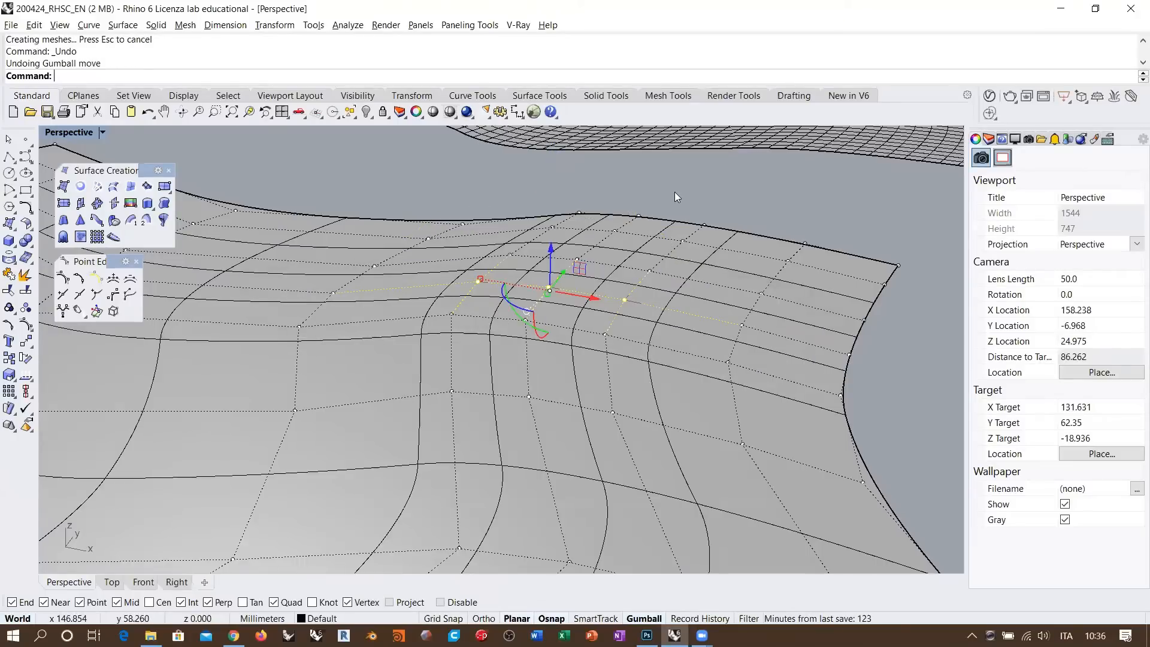
# - Add the control points in front of and behind the centre one, and try raising the five-point cross vertically
pyautogui.scroll(4, 606, 286)
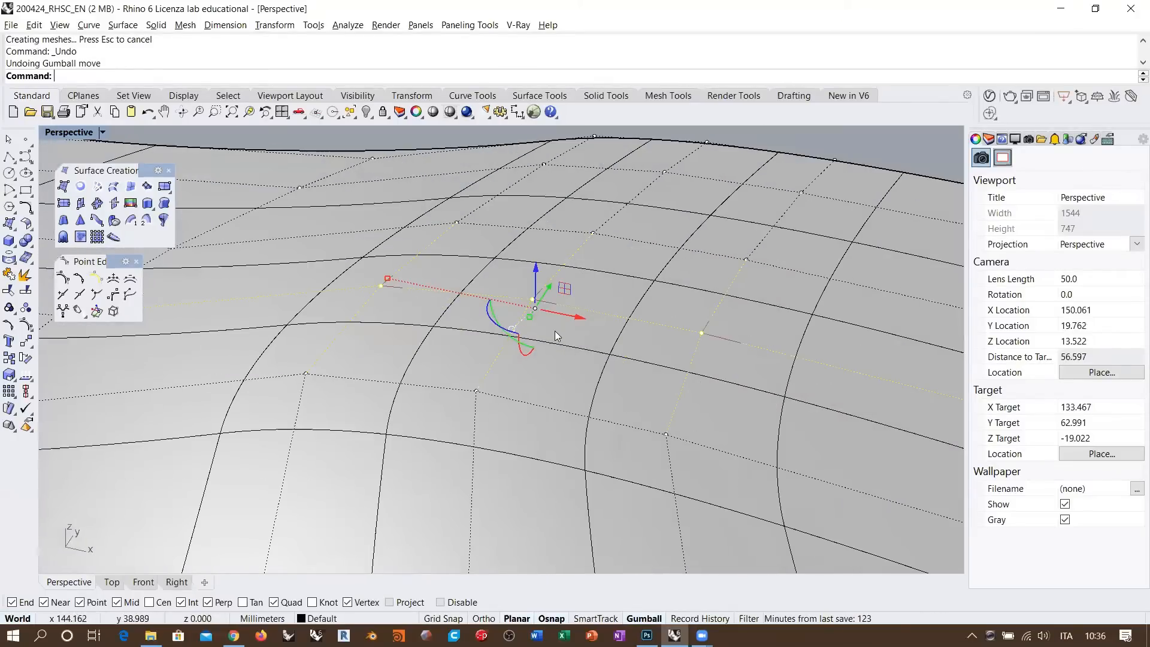
pyautogui.keyDown('shift'); pyautogui.click(477, 391); pyautogui.keyUp('shift')
pyautogui.keyDown('shift'); pyautogui.click(592, 234); pyautogui.keyUp('shift')
pyautogui.scroll(-4, 581, 340)
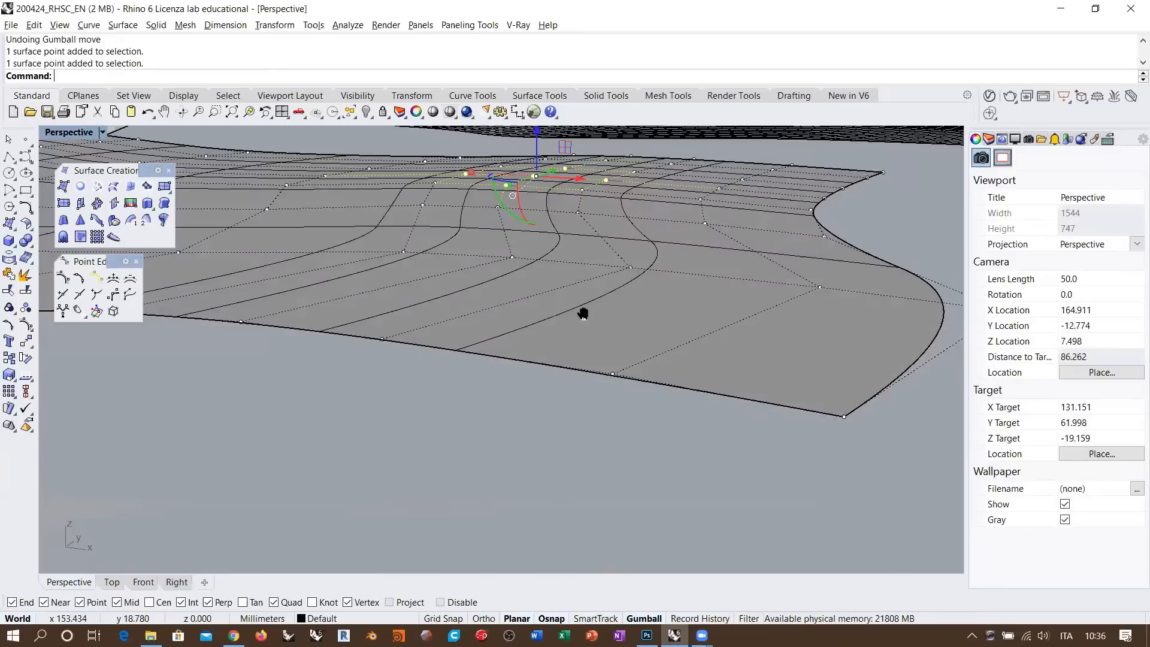
pyautogui.moveTo(563, 267); pyautogui.dragTo(565, 180)
# - Inspect the bump made by the five raised control points from several angles, and undo the raise
pyautogui.moveTo(621, 256)
pyautogui.mouseDown(button='right')
pyautogui.moveTo(638, 250)
pyautogui.moveTo(630, 273)
pyautogui.mouseUp(button='right')
pyautogui.scroll(-8, 638, 289)
pyautogui.moveTo(637, 294); pyautogui.dragTo(648, 442, button='right')
pyautogui.scroll(10, 623, 297)
pyautogui.moveTo(648, 442); pyautogui.dragTo(659, 339, button='right')
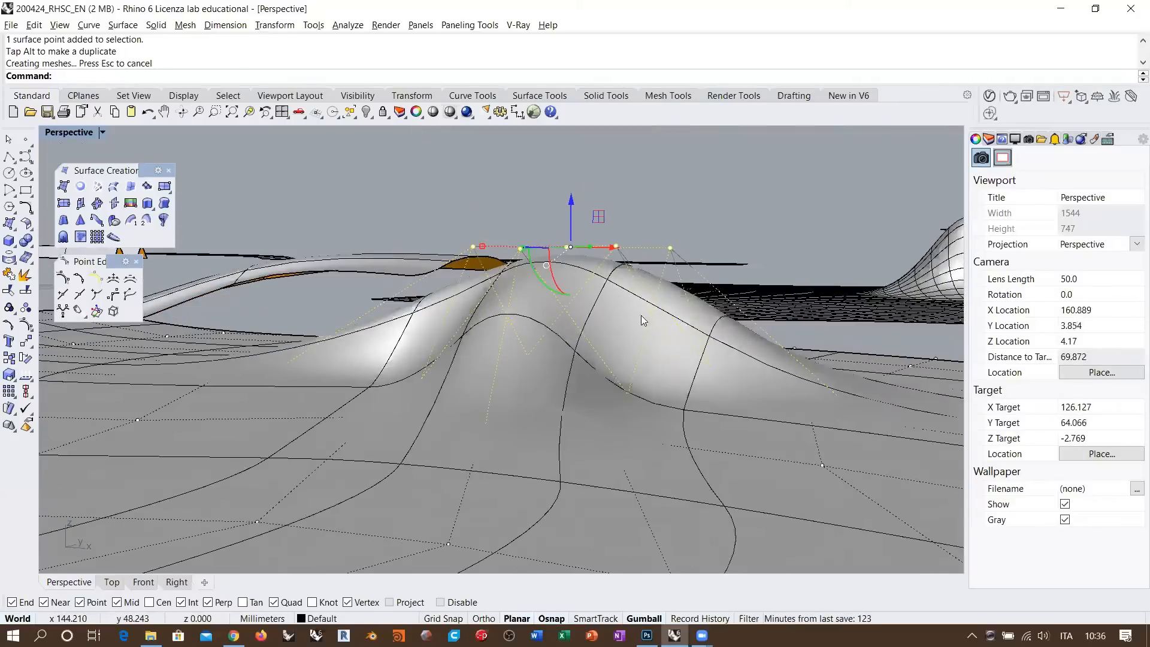
pyautogui.scroll(6, 584, 252)
pyautogui.scroll(-2, 613, 219)
pyautogui.scroll(-10, 613, 216)
pyautogui.moveTo(613, 216); pyautogui.dragTo(607, 398, button='right')
pyautogui.hotkey('ctrl', 'z')
# - Add the four corner control points to complete a selected three-by-three block on the surface
pyautogui.scroll(2, 607, 397)
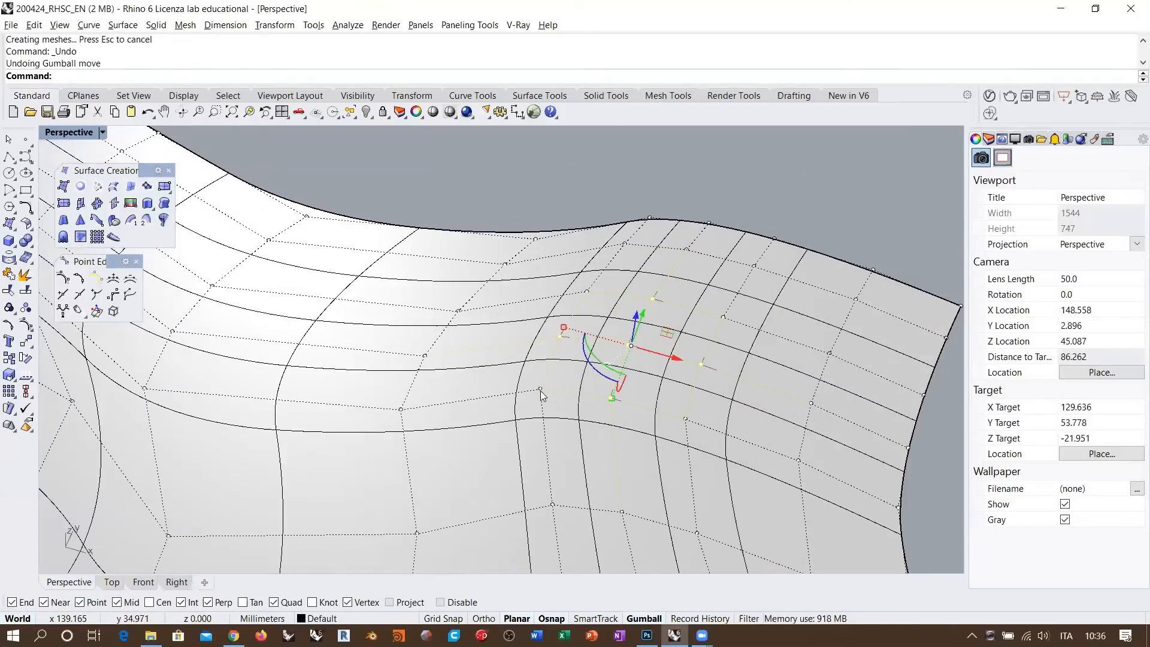
pyautogui.click(557, 402)
pyautogui.click(617, 428)
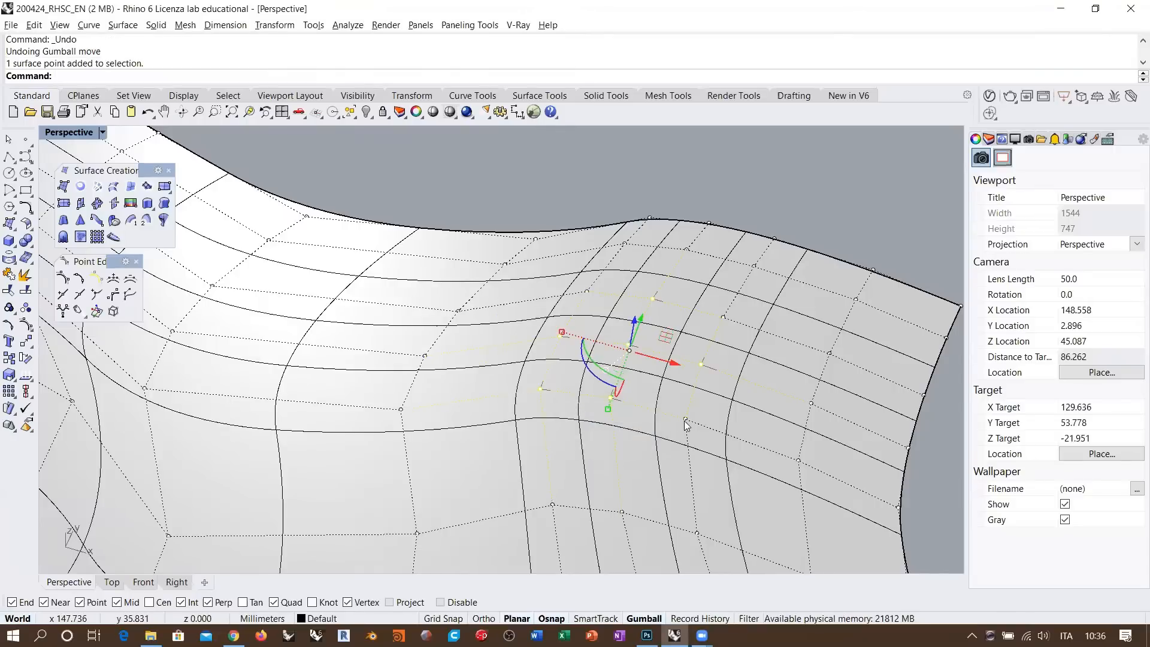
pyautogui.click(686, 422)
pyautogui.click(724, 465)
pyautogui.keyDown('shift'); pyautogui.click(725, 318); pyautogui.keyUp('shift')
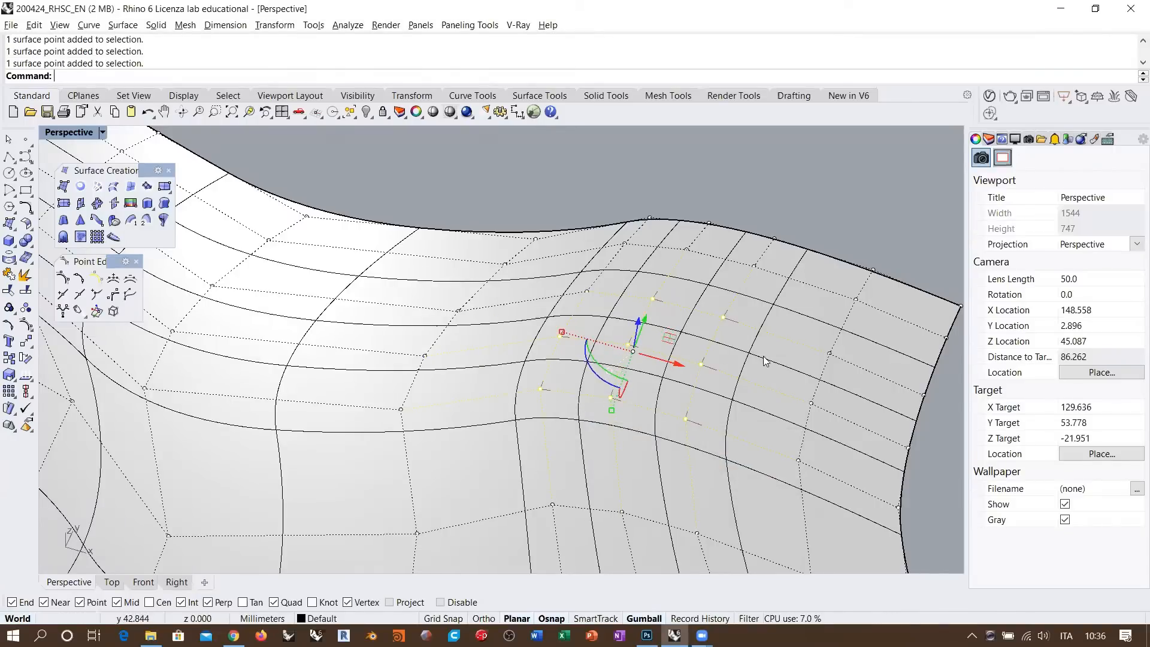
pyautogui.keyDown('shift'); pyautogui.click(589, 296); pyautogui.keyUp('shift')
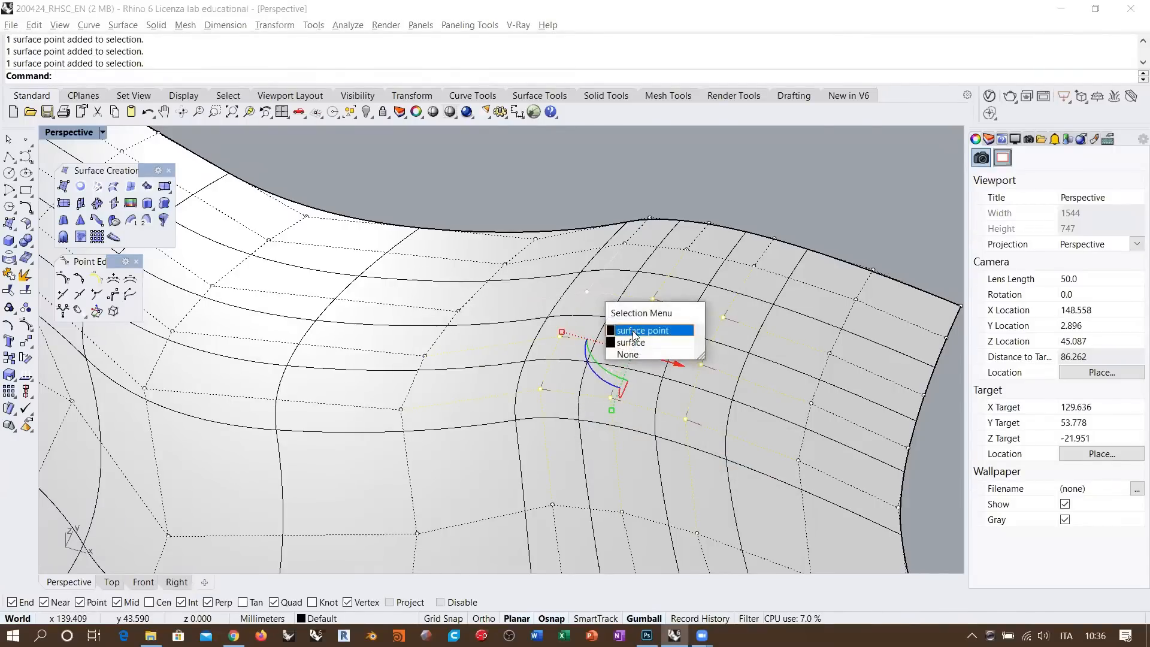
pyautogui.click(623, 329)
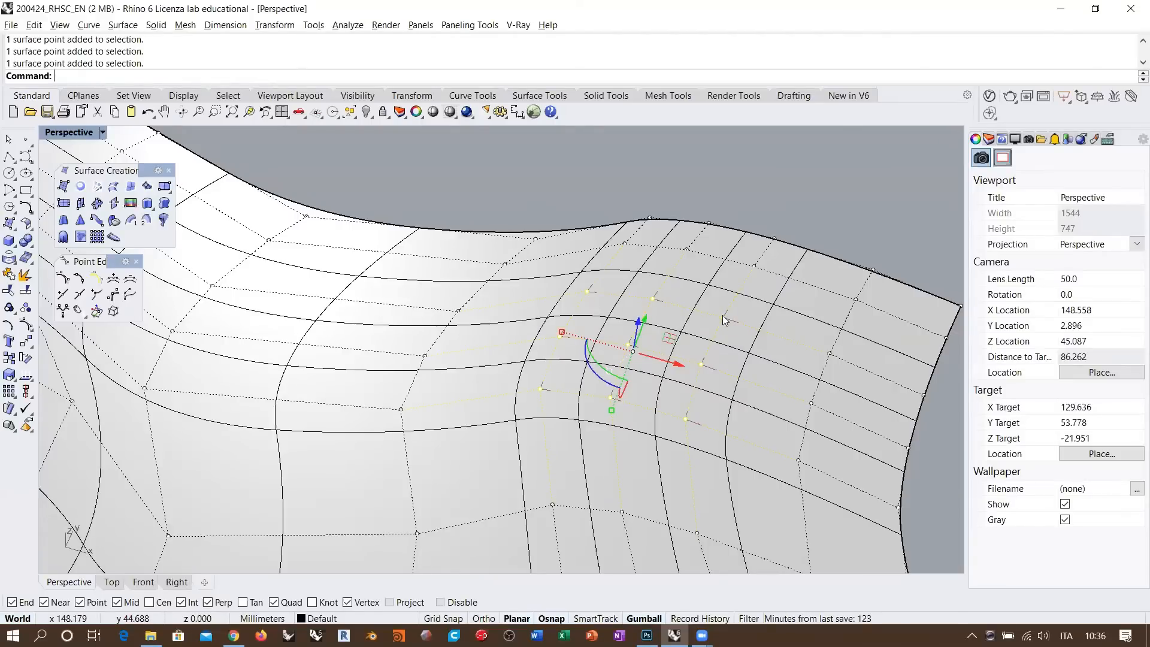
# - Try raising the three-by-three block of control points vertically, deselect it, and inspect the top of the bump
pyautogui.moveTo(704, 400); pyautogui.dragTo(665, 411, button='right')
pyautogui.moveTo(584, 340); pyautogui.dragTo(590, 217)
pyautogui.press('Escape')
pyautogui.moveTo(566, 286); pyautogui.dragTo(716, 380, button='right')
pyautogui.scroll(4, 628, 212)
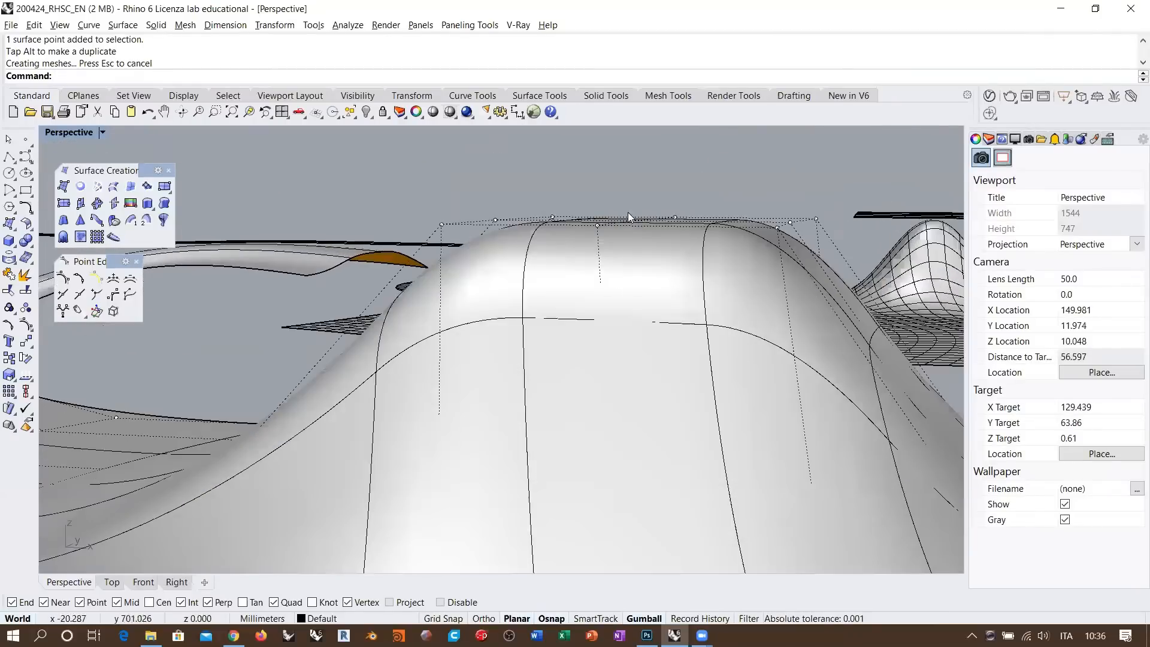
pyautogui.moveTo(648, 218); pyautogui.dragTo(749, 374, button='right')
# - Look back at the example curves away from the surface to compare them with the raised bump
pyautogui.scroll(-20, 712, 224)
pyautogui.keyDown('shift'); pyautogui.moveTo(263, 282); pyautogui.dragTo(563, 331, button='right'); pyautogui.keyUp('shift')
pyautogui.scroll(-3, 564, 330)
pyautogui.scroll(17, 466, 359)
pyautogui.scroll(-18, 362, 341)
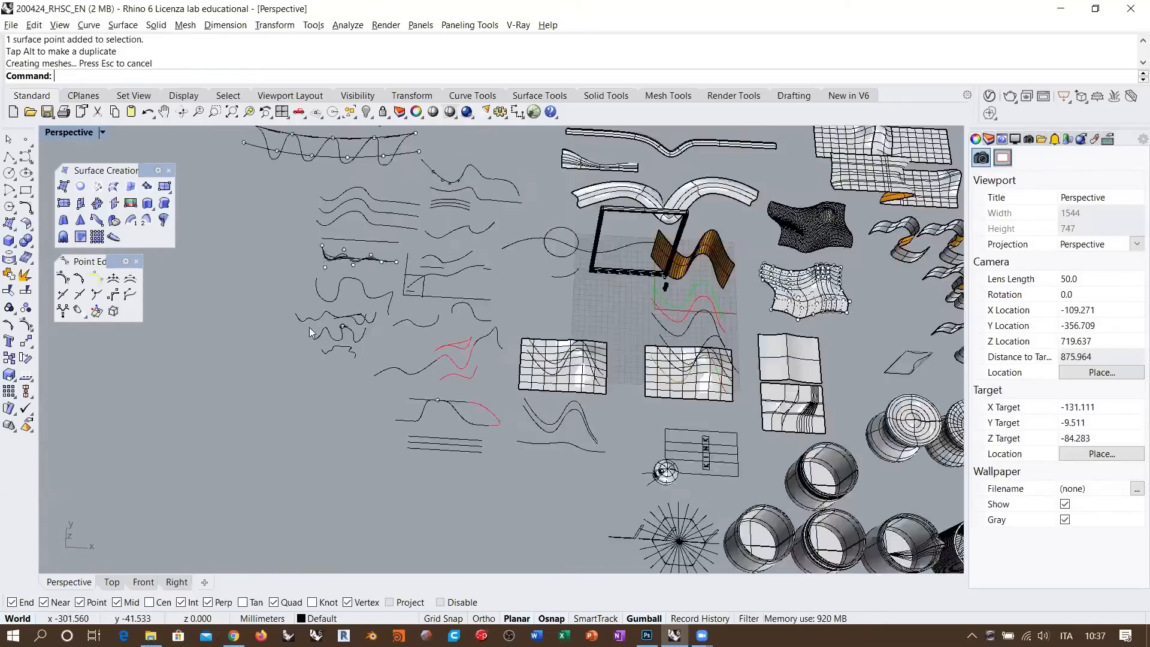
pyautogui.keyDown('shift'); pyautogui.moveTo(790, 280); pyautogui.dragTo(677, 285, button='right'); pyautogui.keyUp('shift')
pyautogui.scroll(4, 629, 344)
pyautogui.scroll(10, 607, 349)
# - Undo the raise of the three-by-three block, and add the adjacent control points to extend the selection to a four-by-four block
pyautogui.hotkey('ctrl', 'z')
pyautogui.keyDown('shift'); pyautogui.moveTo(750, 290); pyautogui.dragTo(788, 288, button='right'); pyautogui.keyUp('shift')
pyautogui.scroll(5, 681, 244)
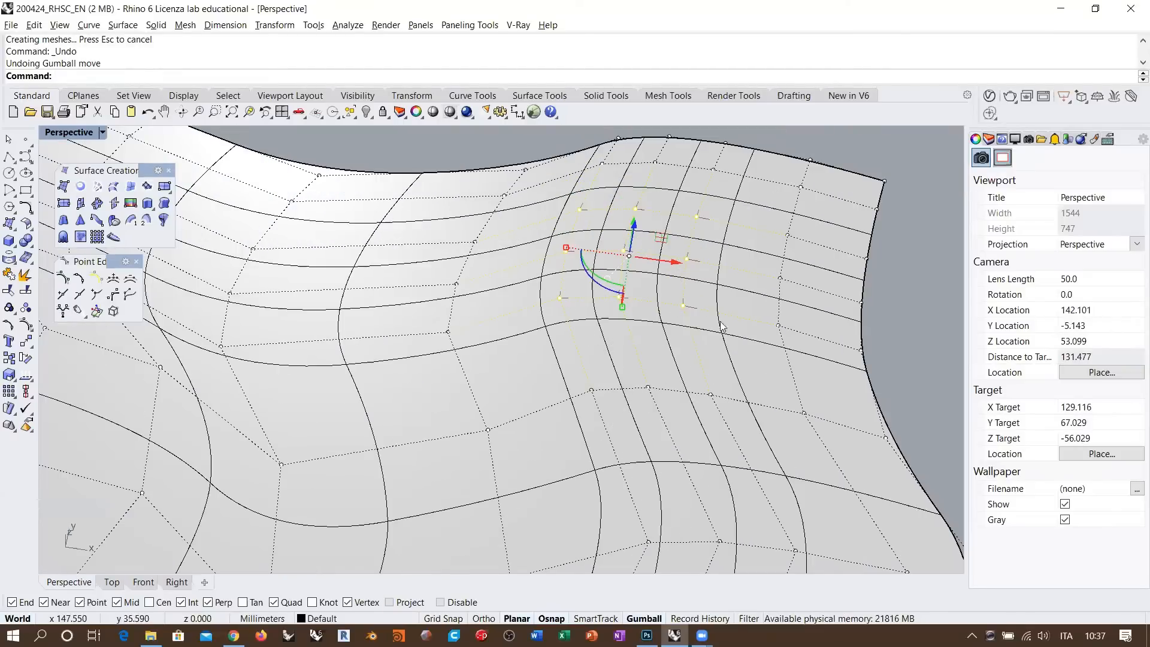
pyautogui.moveTo(641, 290); pyautogui.dragTo(558, 269, button='right')
pyautogui.keyDown('shift'); pyautogui.click(509, 260); pyautogui.keyUp('shift')
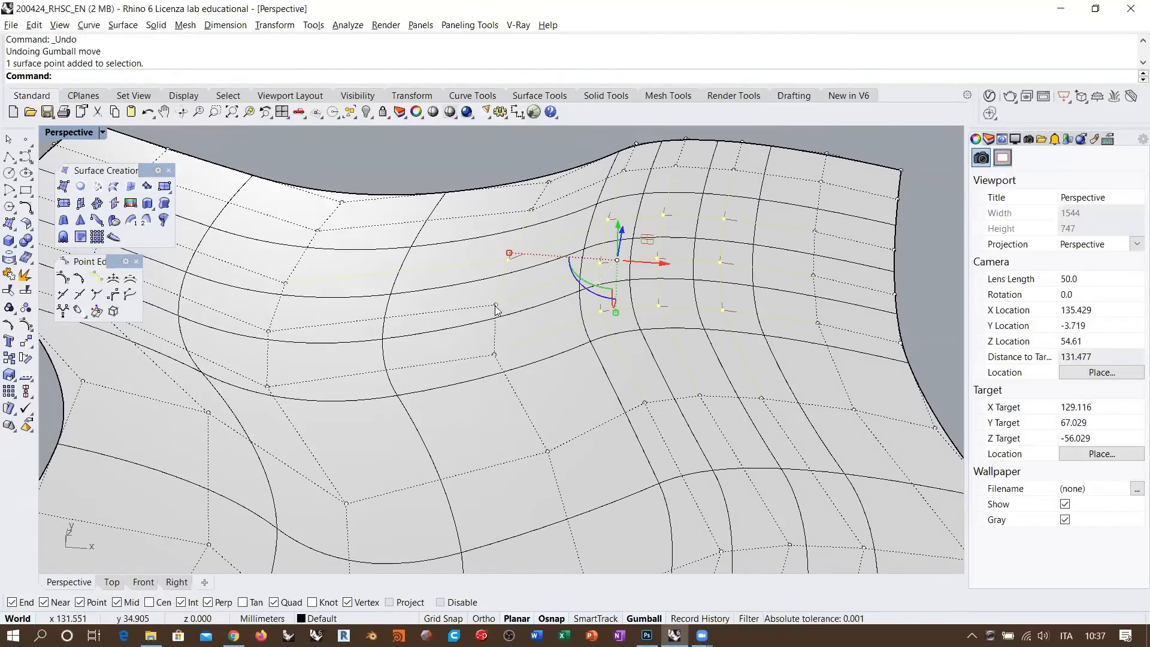
pyautogui.keyDown('shift'); pyautogui.click(495, 307); pyautogui.keyUp('shift')
pyautogui.click(526, 345)
pyautogui.keyDown('shift'); pyautogui.click(496, 356); pyautogui.keyUp('shift')
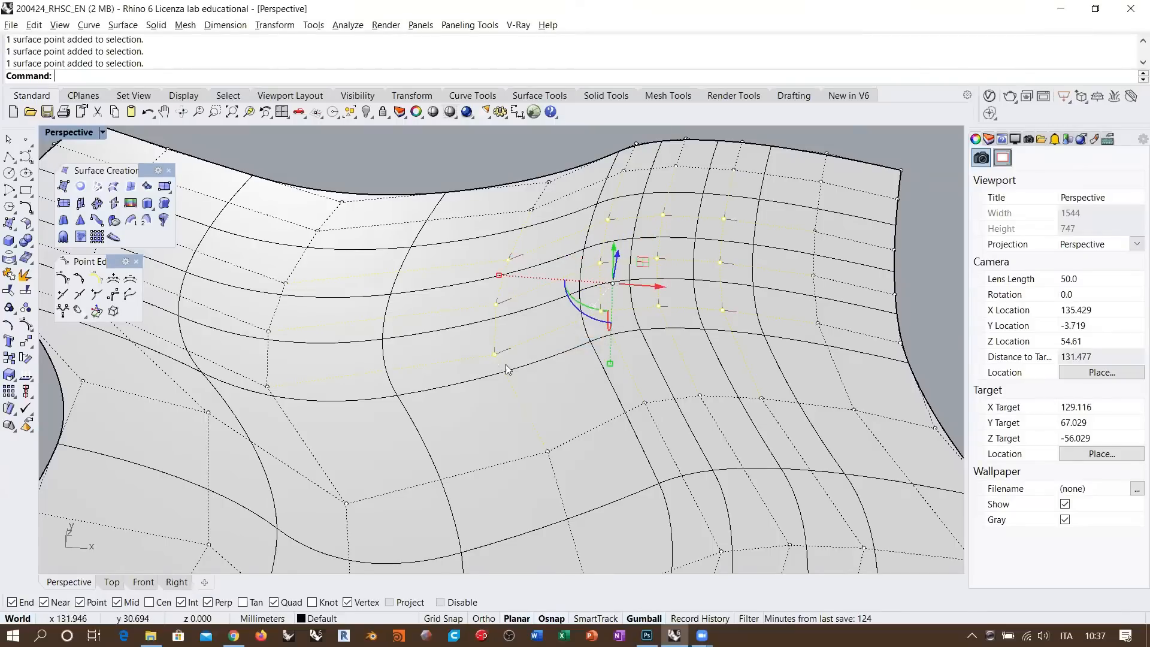
pyautogui.keyDown('shift'); pyautogui.click(545, 451); pyautogui.keyUp('shift')
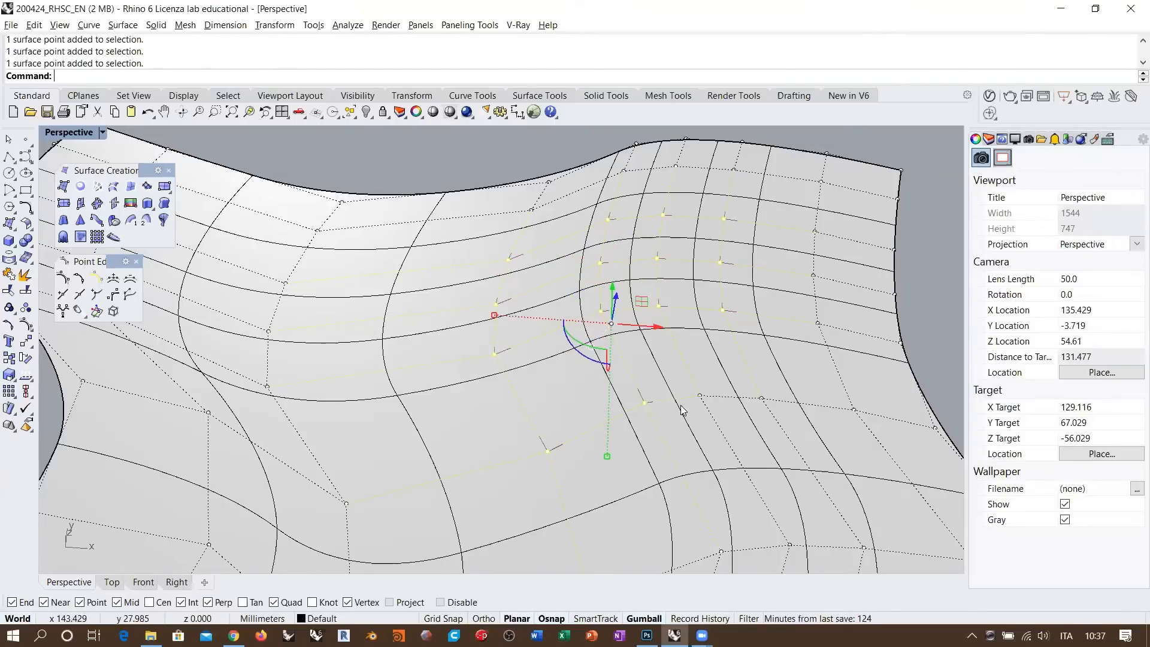
pyautogui.keyDown('shift'); pyautogui.click(762, 399); pyautogui.keyUp('shift')
pyautogui.click(771, 435)
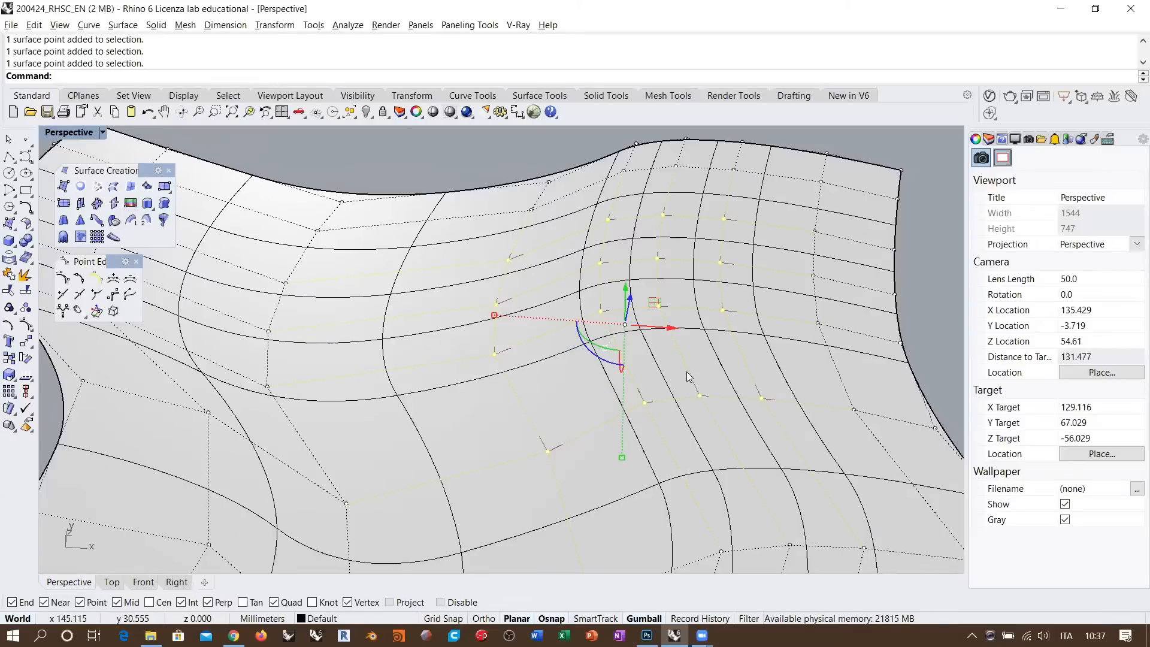
pyautogui.moveTo(686, 372); pyautogui.dragTo(677, 343, button='right')
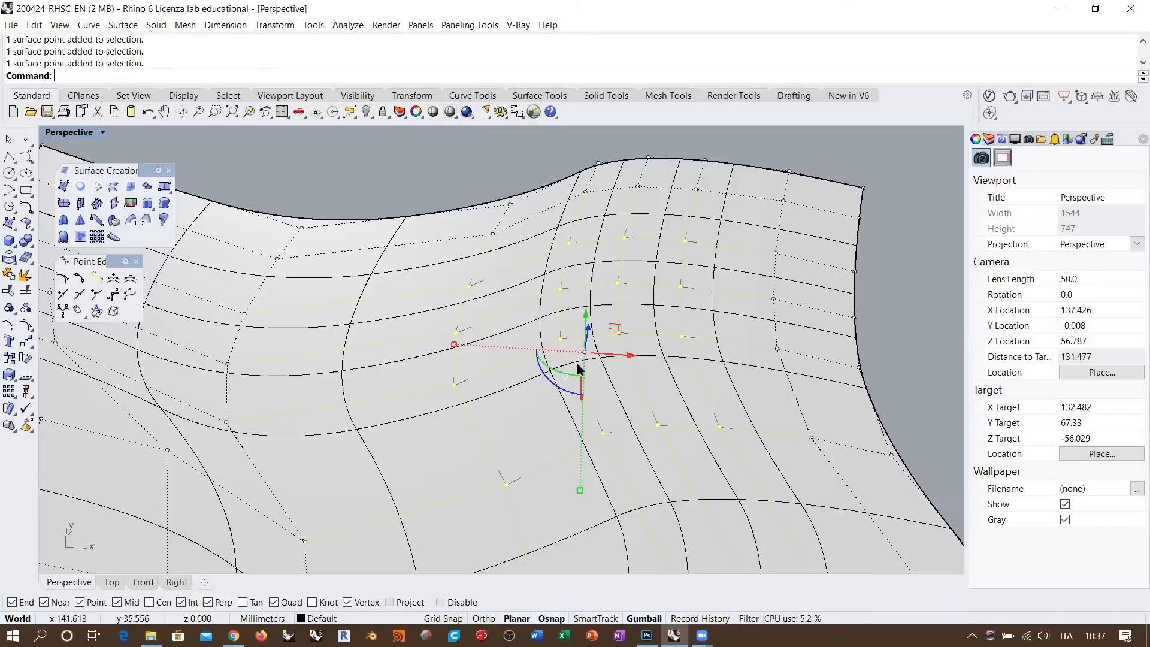
# - Try raising the four-by-four block of control points vertically, and undo the raise
pyautogui.scroll(-6, 580, 349)
pyautogui.moveTo(545, 296); pyautogui.dragTo(547, 223)
pyautogui.click(736, 366)
pyautogui.moveTo(687, 326); pyautogui.dragTo(714, 470, button='right')
pyautogui.scroll(6, 652, 467)
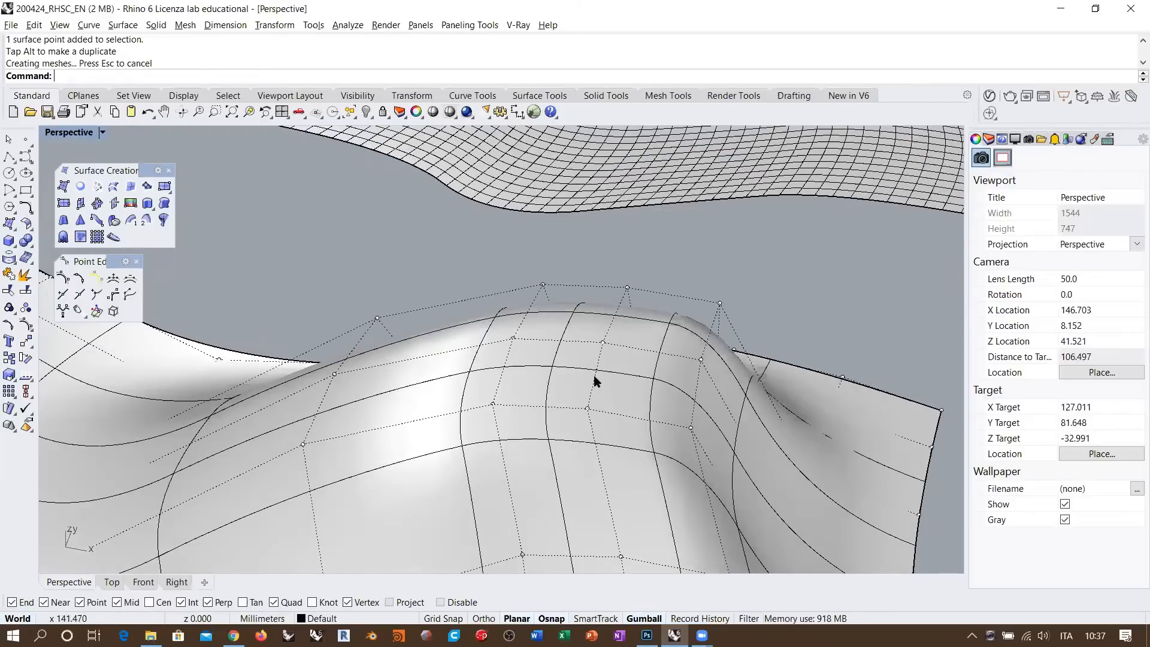
pyautogui.scroll(-5, 606, 365)
pyautogui.moveTo(607, 364); pyautogui.dragTo(549, 354, button='right')
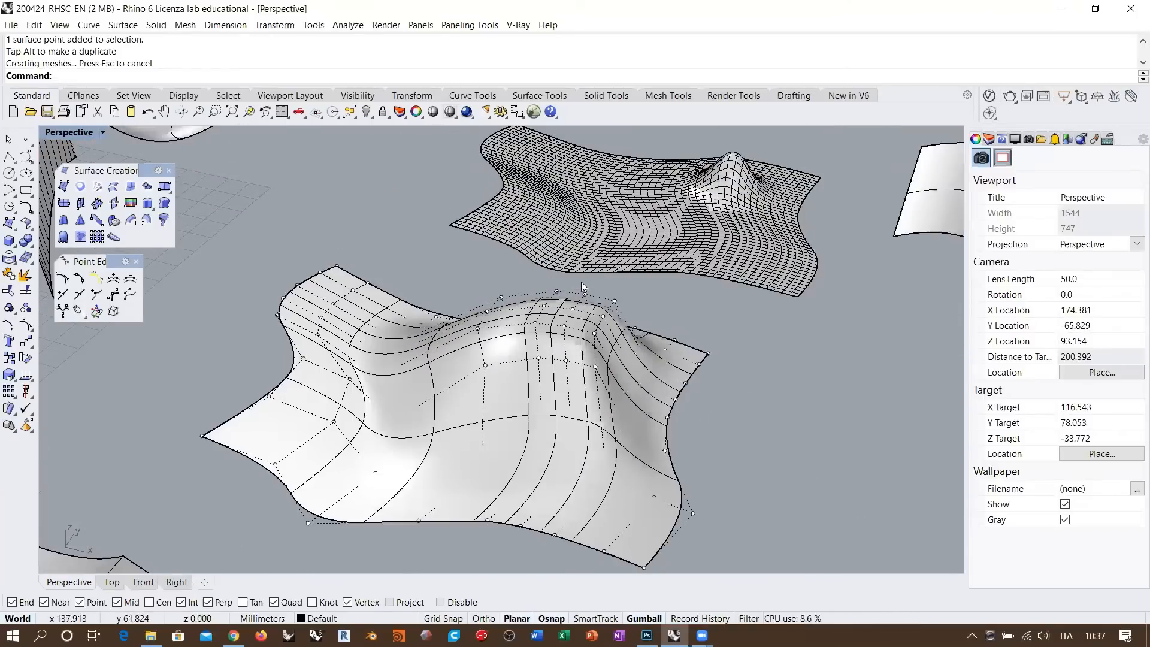
pyautogui.scroll(-4, 581, 283)
pyautogui.moveTo(613, 324); pyautogui.dragTo(610, 375, button='right')
pyautogui.hotkey('ctrl', 'z')
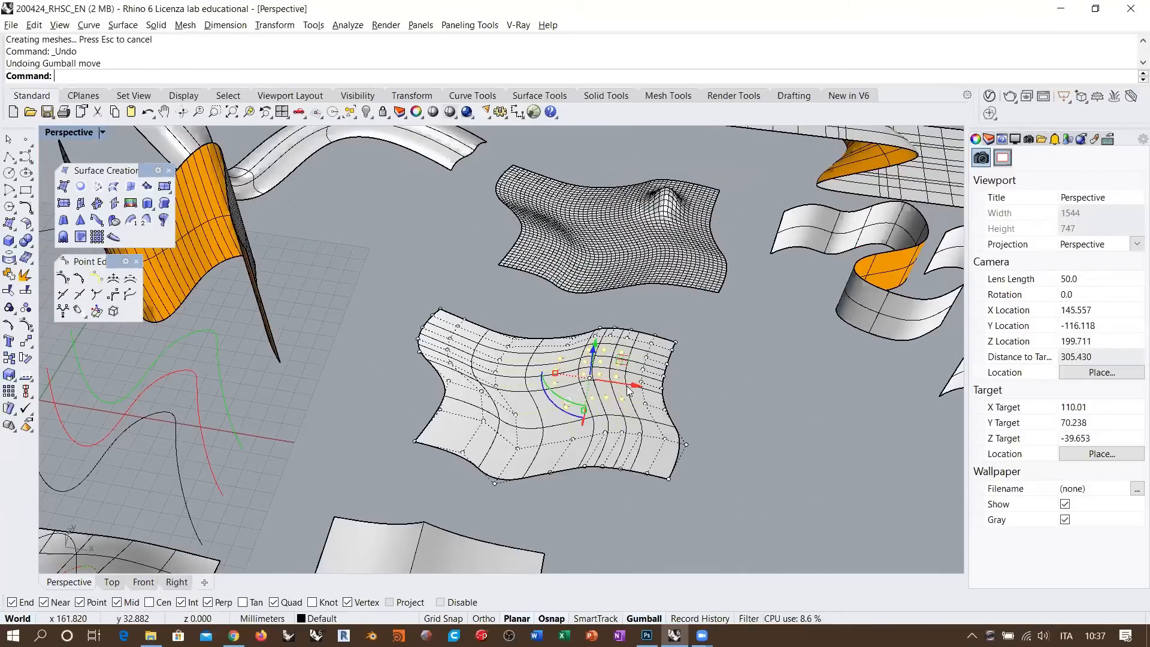
pyautogui.scroll(5, 620, 384)
pyautogui.hotkey('ctrl', 'z')
pyautogui.hotkey('ctrl', 'z')
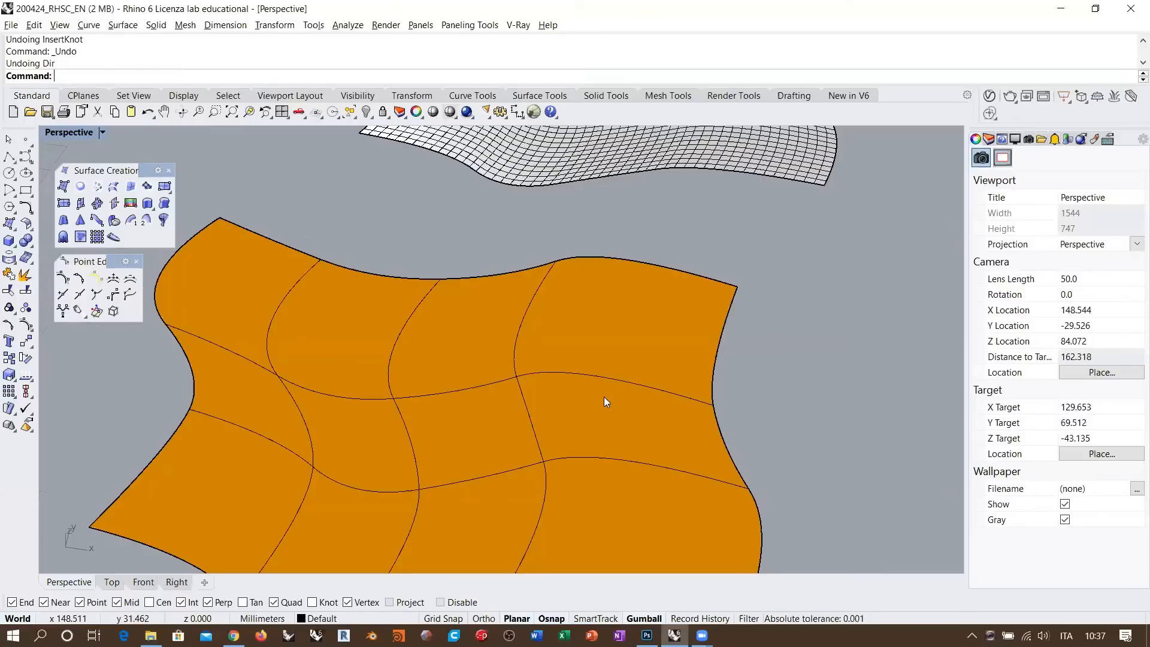
pyautogui.hotkey('ctrl', 'y')
pyautogui.hotkey('ctrl', 'y')
# - Reduce the selection to the three-by-three block of control points, and raise it vertically to form a bump
pyautogui.keyDown('ctrl'); pyautogui.moveTo(423, 241); pyautogui.dragTo(504, 461); pyautogui.keyUp('ctrl')
pyautogui.keyDown('ctrl'); pyautogui.moveTo(830, 475); pyautogui.dragTo(455, 404); pyautogui.keyUp('ctrl')
pyautogui.moveTo(677, 419); pyautogui.dragTo(737, 321, button='right')
pyautogui.scroll(4, 631, 410)
pyautogui.keyDown('shift'); pyautogui.moveTo(653, 203); pyautogui.dragTo(631, 349, button='right'); pyautogui.keyUp('shift')
pyautogui.moveTo(615, 311); pyautogui.dragTo(626, 304, button='right')
pyautogui.keyDown('shift'); pyautogui.moveTo(626, 305); pyautogui.dragTo(602, 348, button='right'); pyautogui.keyUp('shift')
pyautogui.moveTo(601, 347); pyautogui.dragTo(611, 196)
pyautogui.scroll(-4, 623, 280)
pyautogui.moveTo(662, 280); pyautogui.dragTo(615, 275, button='right')
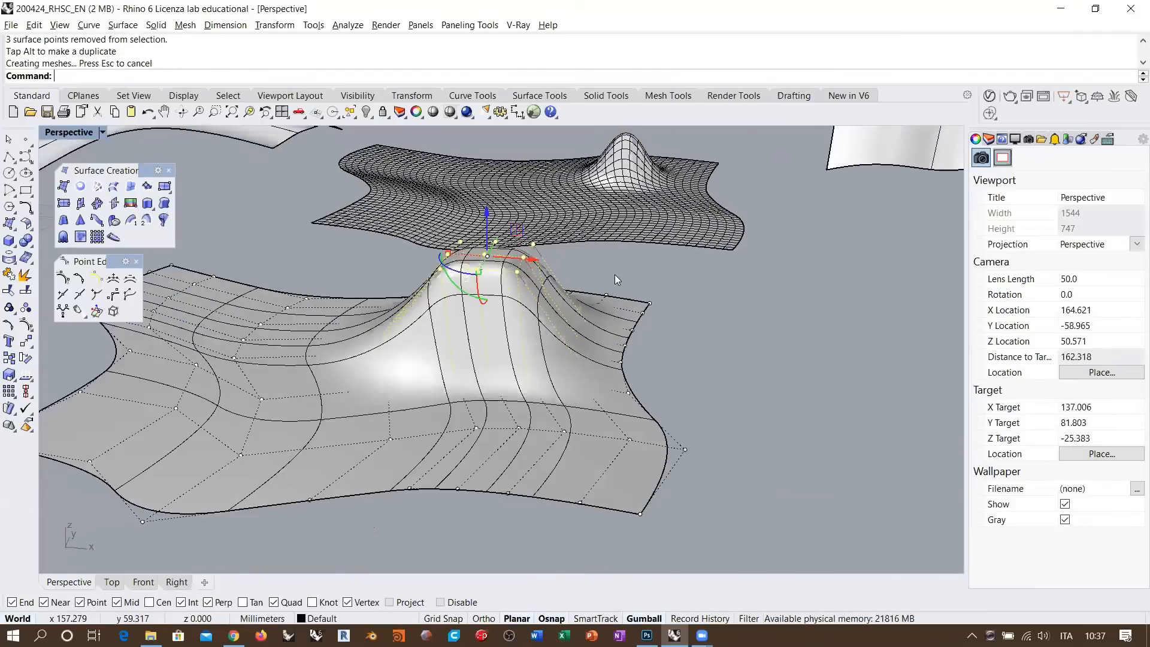
pyautogui.moveTo(601, 316); pyautogui.dragTo(543, 273, button='right')
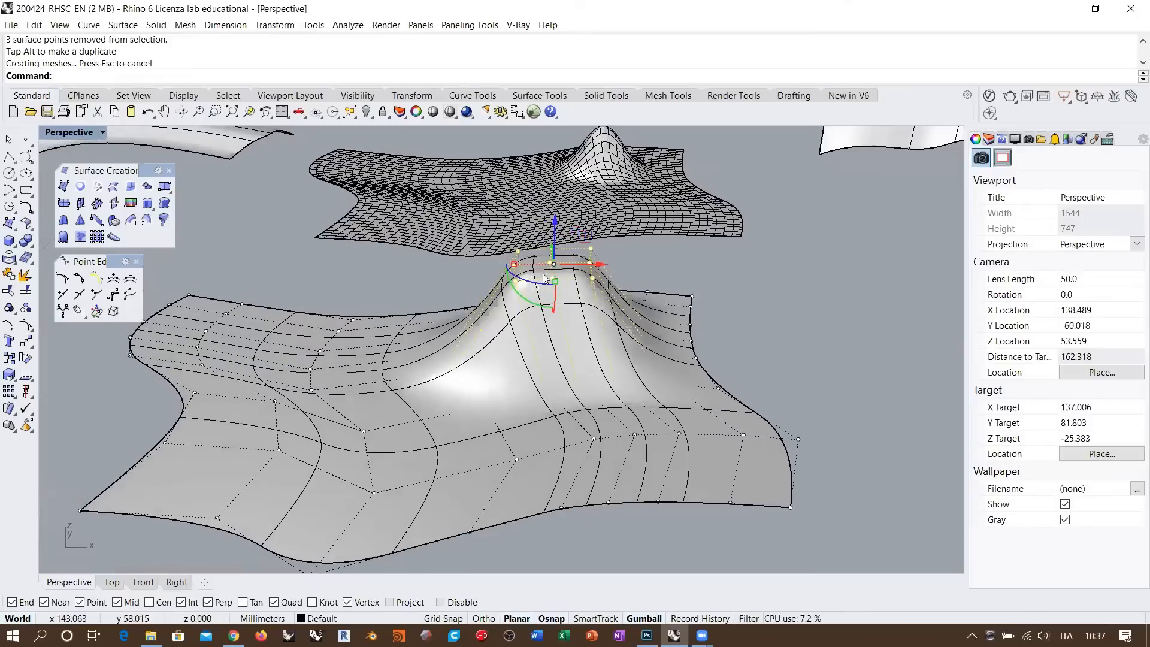
# - Narrow the raised control points in one direction, and scale them up uniformly into a wide, overhanging top
pyautogui.scroll(4, 543, 273)
pyautogui.moveTo(481, 255); pyautogui.dragTo(529, 257)
pyautogui.scroll(-4, 602, 261)
pyautogui.moveTo(616, 277); pyautogui.dragTo(572, 249, button='right')
pyautogui.keyDown('shift'); pyautogui.moveTo(546, 202); pyautogui.dragTo(437, 202); pyautogui.keyUp('shift')
pyautogui.moveTo(712, 305); pyautogui.dragTo(574, 286, button='right')
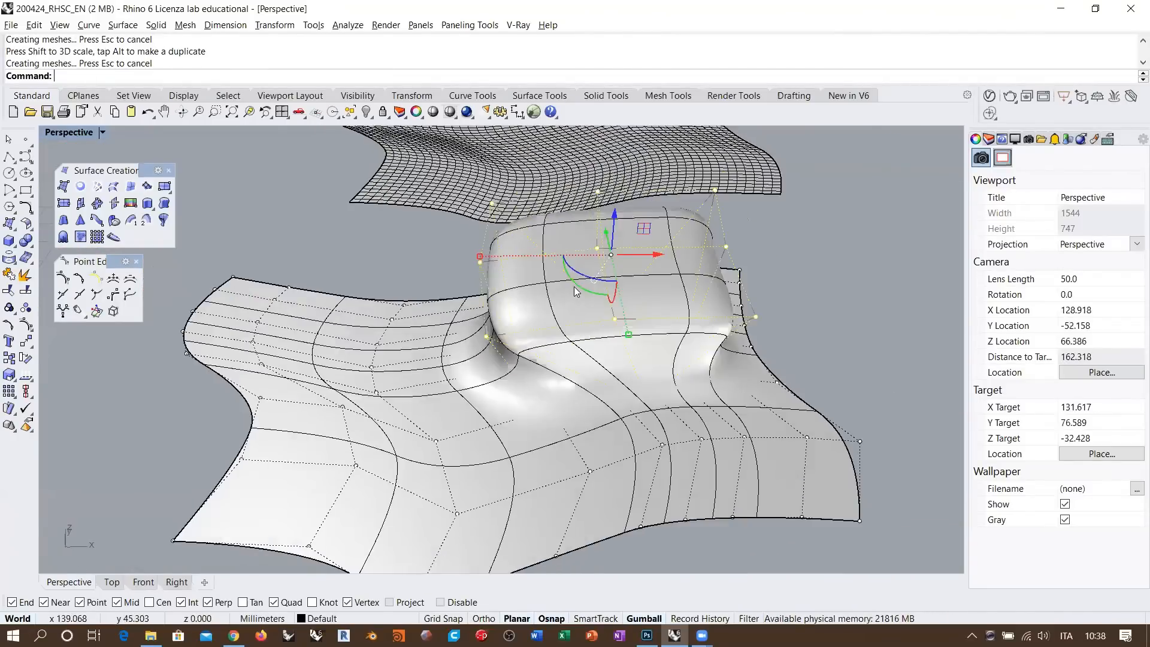
# - Scale the nine raised control points down uniformly to narrow the top of the bump
pyautogui.scroll(-4, 574, 286)
pyautogui.moveTo(563, 370); pyautogui.dragTo(556, 339, button='right')
pyautogui.keyDown('shift'); pyautogui.moveTo(433, 304); pyautogui.dragTo(476, 309); pyautogui.keyUp('shift')
pyautogui.moveTo(525, 379); pyautogui.dragTo(519, 472, button='right')
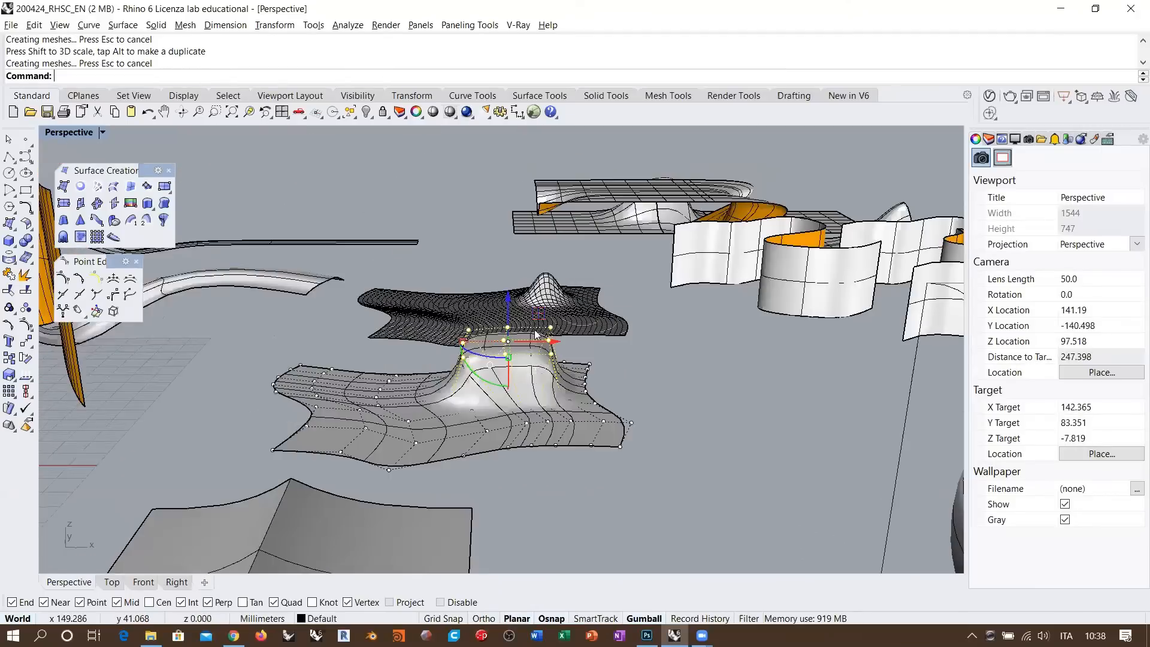
pyautogui.moveTo(514, 308); pyautogui.dragTo(518, 286, button='right')
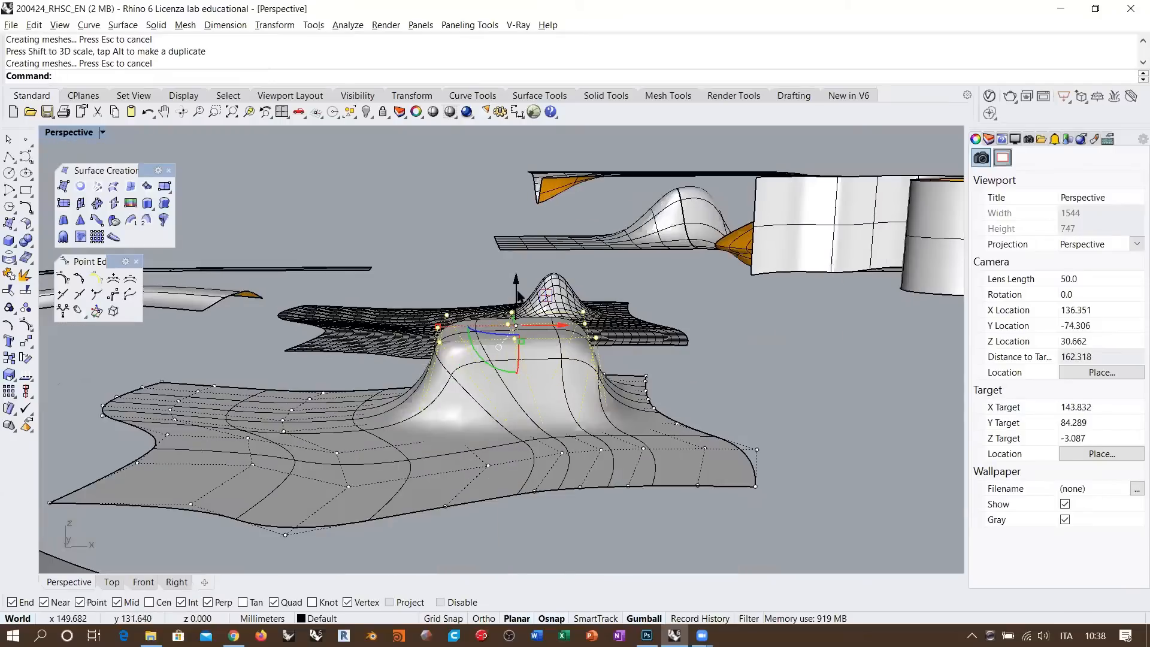
# - Raise the nine control points further, and rotate them to tilt the top of the bump
pyautogui.moveTo(518, 291); pyautogui.dragTo(523, 221)
pyautogui.moveTo(491, 282); pyautogui.dragTo(452, 267)
pyautogui.moveTo(527, 264); pyautogui.dragTo(469, 339, button='right')
pyautogui.moveTo(372, 362); pyautogui.dragTo(635, 324, button='right')
pyautogui.moveTo(614, 376); pyautogui.dragTo(569, 354, button='right')
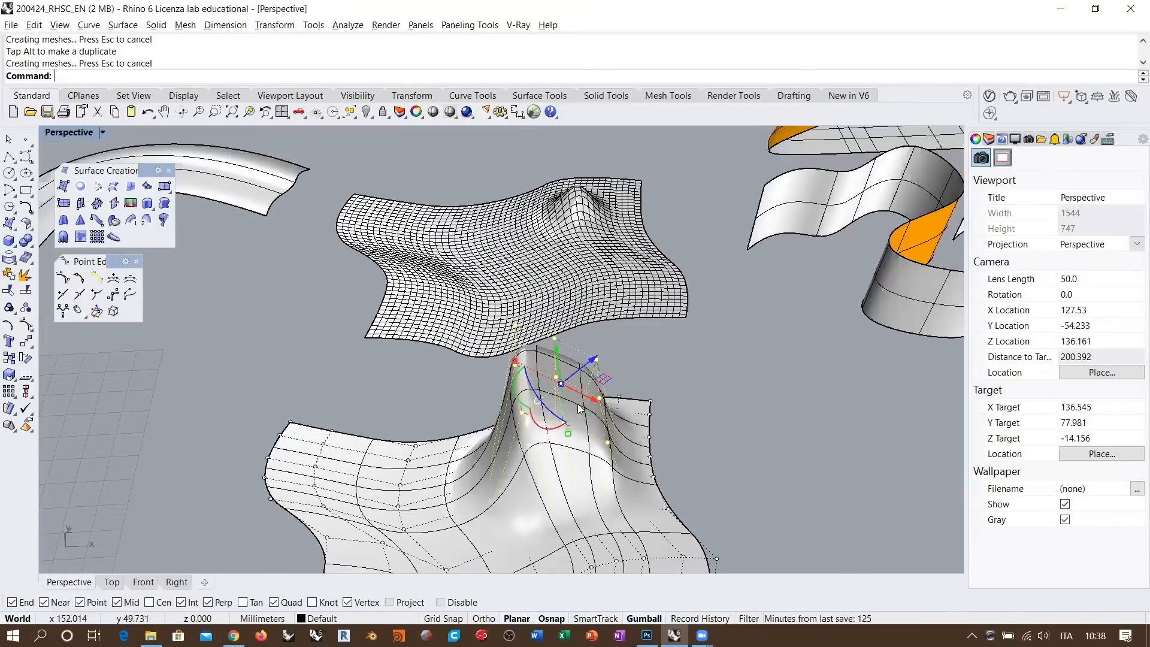
pyautogui.moveTo(597, 421); pyautogui.dragTo(569, 329, button='right')
# - Scale the tilted control points up uniformly, and deselect them to inspect the overhanging shape
pyautogui.keyDown('shift'); pyautogui.moveTo(499, 207); pyautogui.dragTo(438, 176); pyautogui.keyUp('shift')
pyautogui.moveTo(623, 339); pyautogui.dragTo(788, 378, button='right')
pyautogui.click(672, 332)
pyautogui.moveTo(668, 315); pyautogui.dragTo(539, 291, button='right')
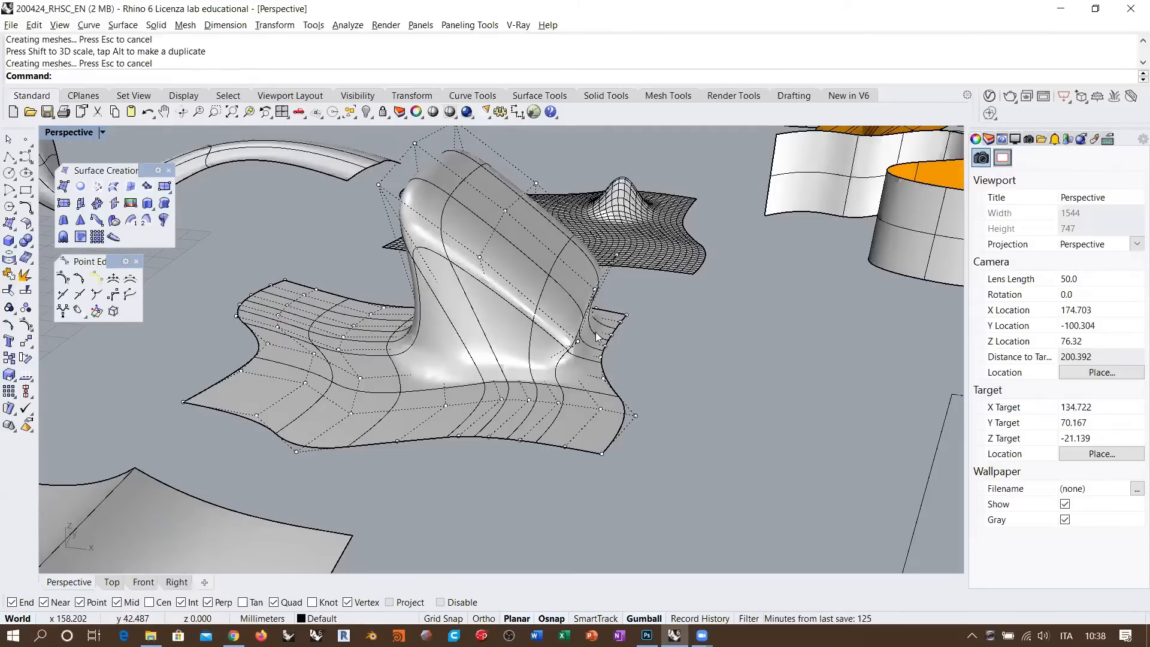
pyautogui.moveTo(497, 297); pyautogui.dragTo(556, 326, button='right')
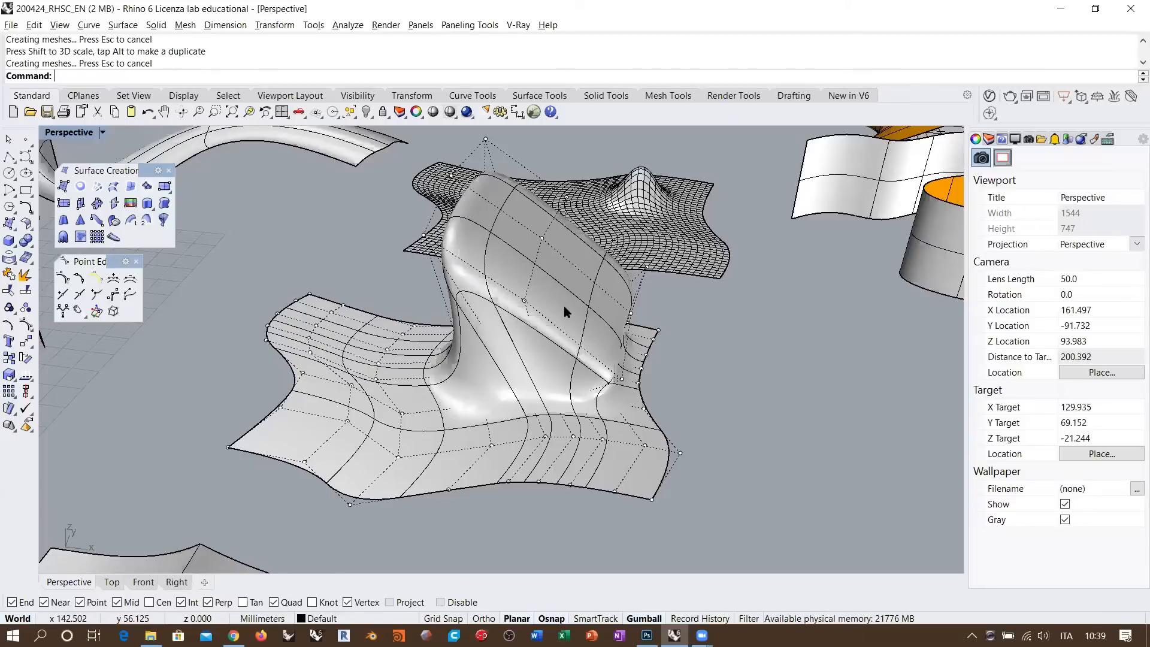
pyautogui.moveTo(575, 328); pyautogui.dragTo(587, 354, button='right')
# - Turn off the surface's control points, and move the sculpted surface aside to expose its boundary curves
pyautogui.press('Escape')
pyautogui.click(622, 260)
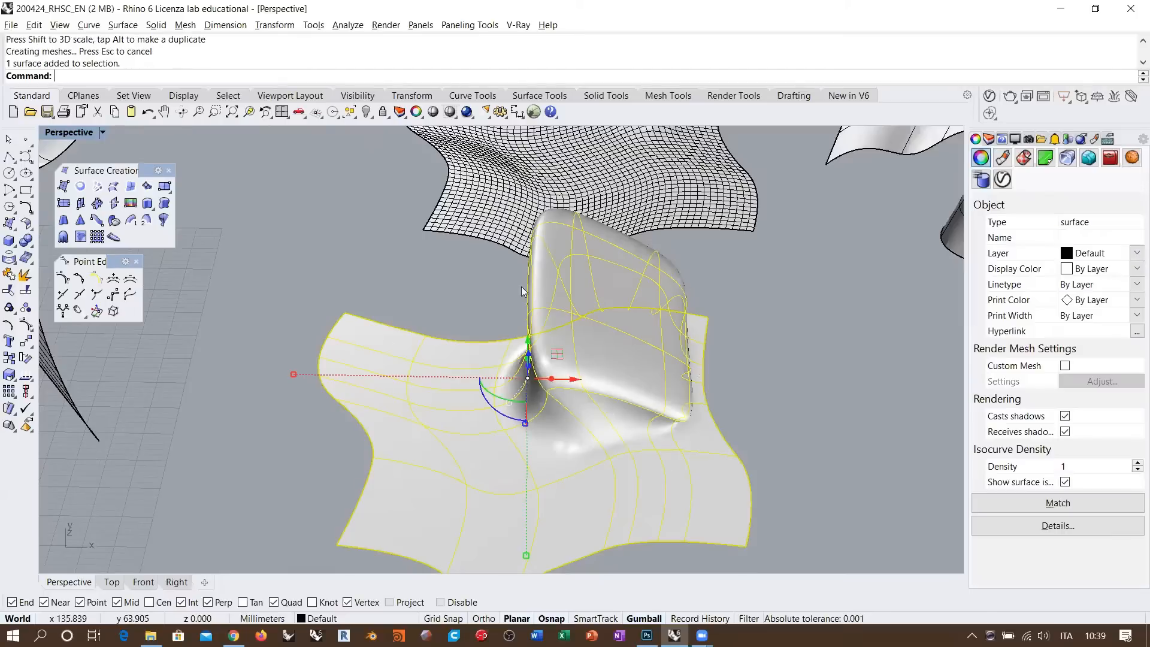
pyautogui.scroll(-6, 572, 351)
pyautogui.moveTo(556, 358); pyautogui.dragTo(569, 377, button='right')
pyautogui.moveTo(538, 362); pyautogui.dragTo(760, 436)
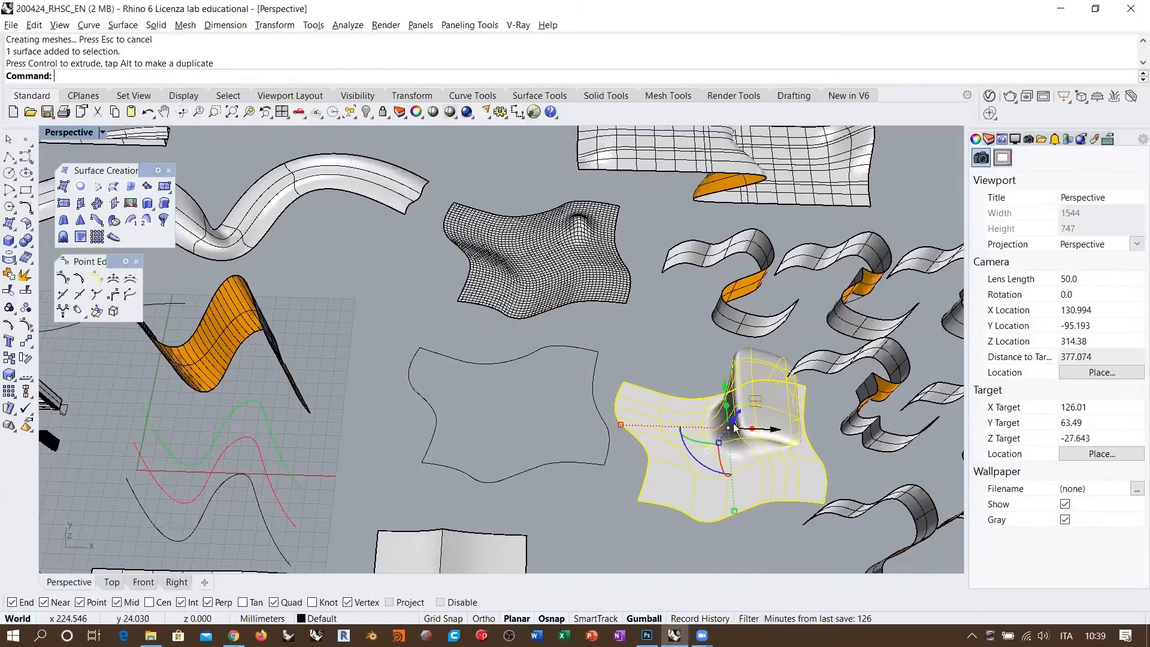
pyautogui.click(658, 360)
pyautogui.scroll(6, 508, 429)
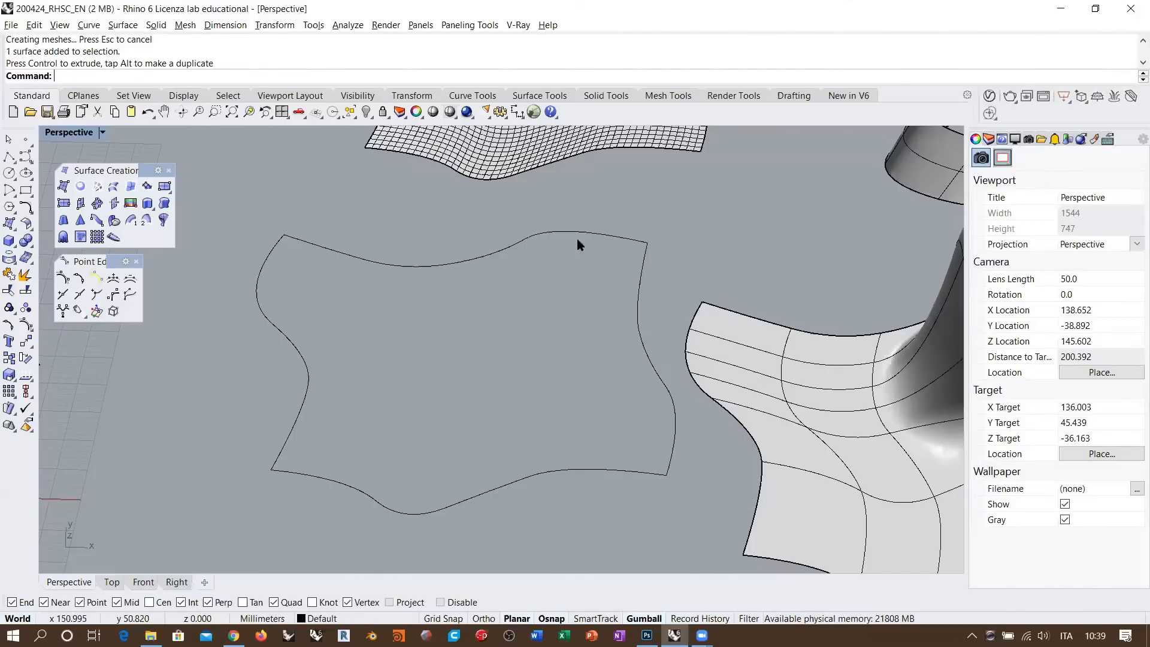
# - Draw a degree 2 control-point curve across the boundary, from the near edge curve to the far edge curve
pyautogui.click(26, 156)
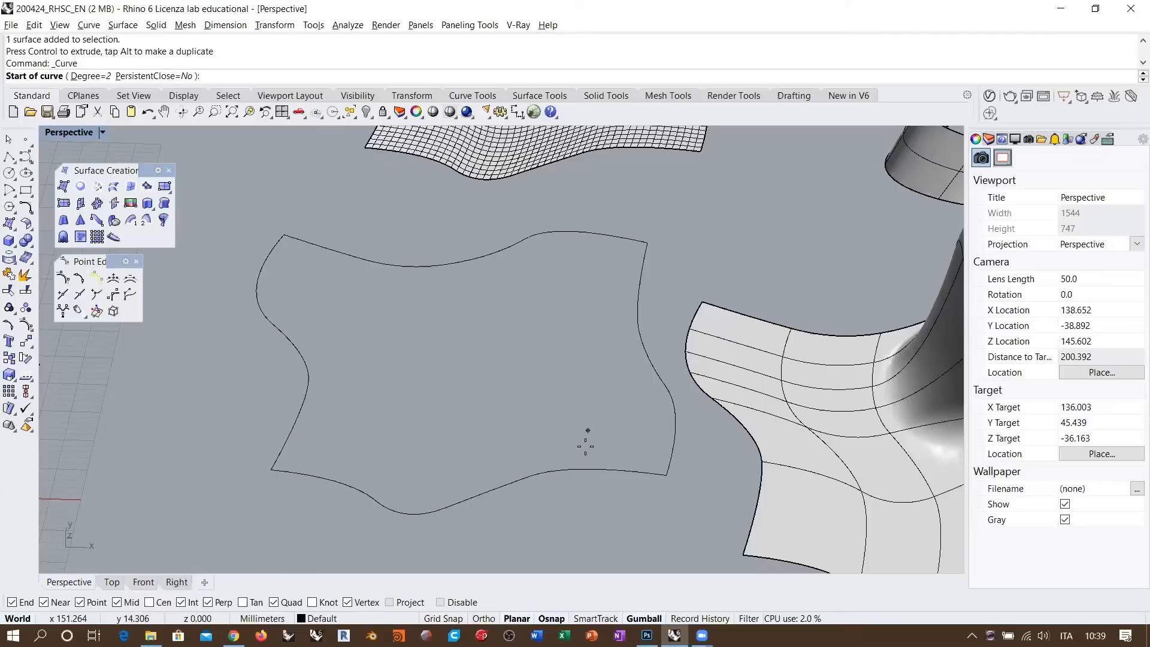
pyautogui.click(575, 469)
pyautogui.click(578, 418)
pyautogui.click(540, 364)
pyautogui.click(546, 306)
pyautogui.click(571, 232)
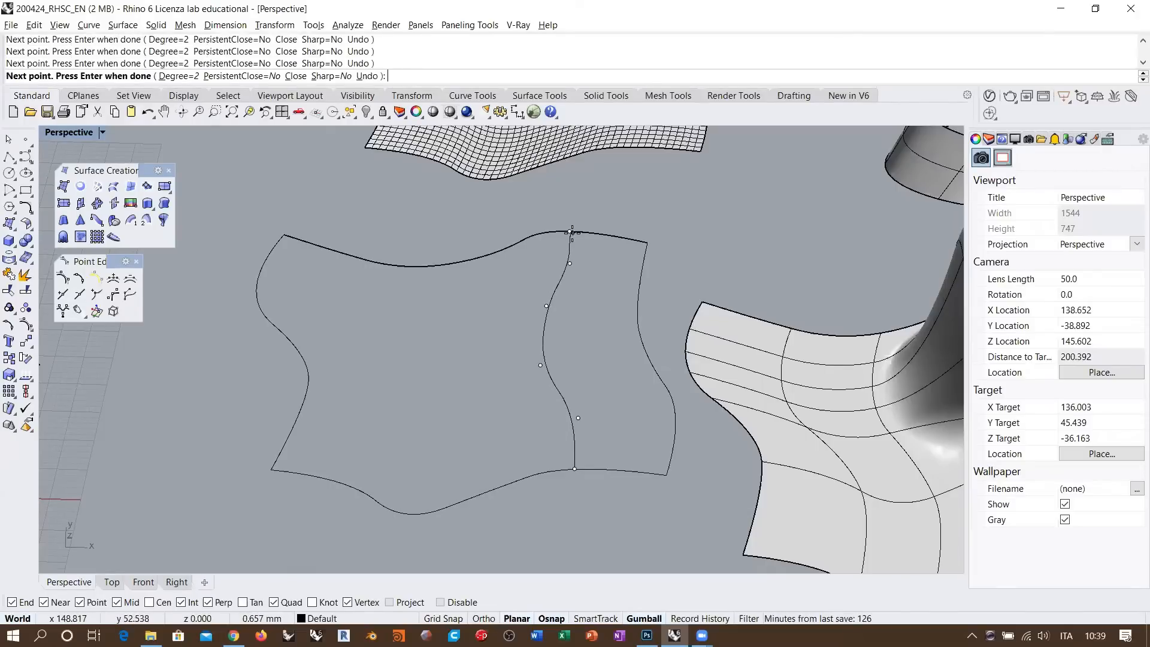
pyautogui.press('Return')
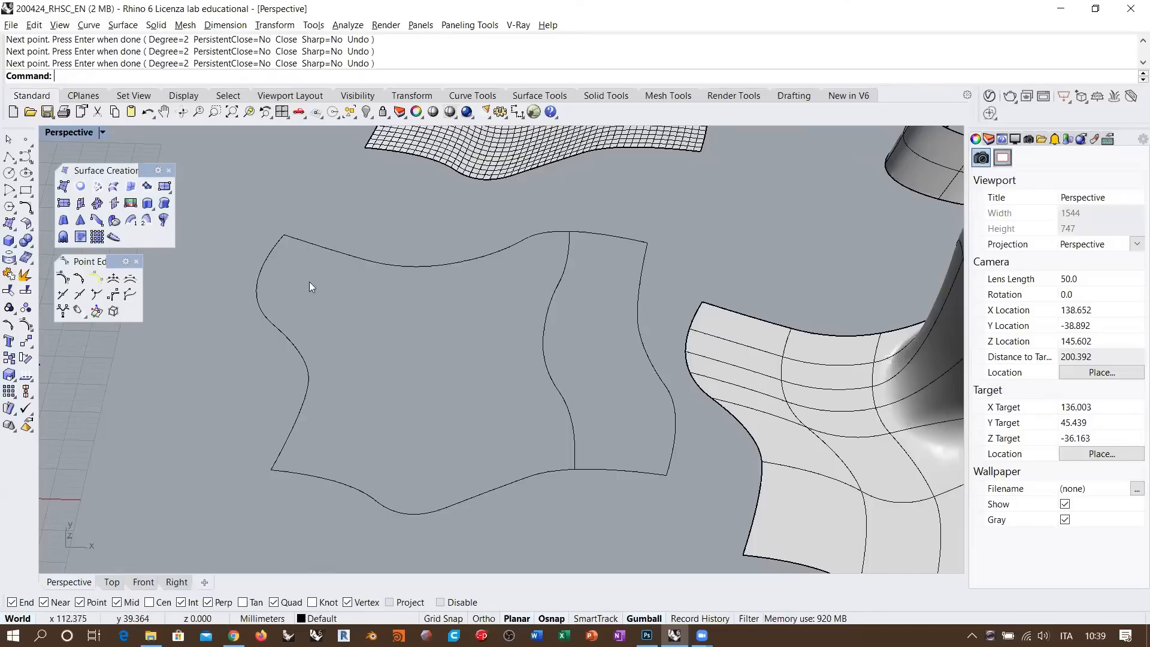
# - Draw a second degree 2 curve between the two side edge curves, crossing the first inner curve
pyautogui.press('Return')
pyautogui.click(262, 310)
pyautogui.click(332, 303)
pyautogui.click(395, 325)
pyautogui.click(473, 318)
pyautogui.click(523, 294)
pyautogui.click(571, 298)
pyautogui.click(636, 316)
pyautogui.press('Return')
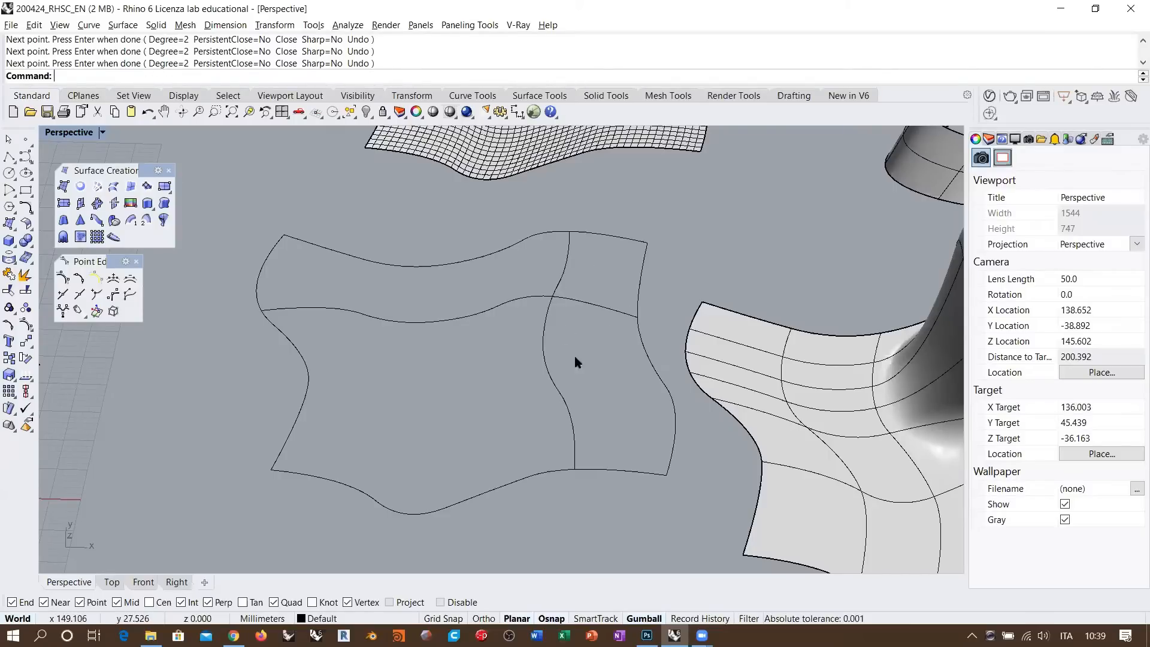
# - Select the three curves running in each direction in turn to compare their control points
pyautogui.moveTo(555, 411); pyautogui.dragTo(584, 372, button='right')
pyautogui.keyDown('shift'); pyautogui.moveTo(579, 397); pyautogui.dragTo(577, 353, button='right'); pyautogui.keyUp('shift')
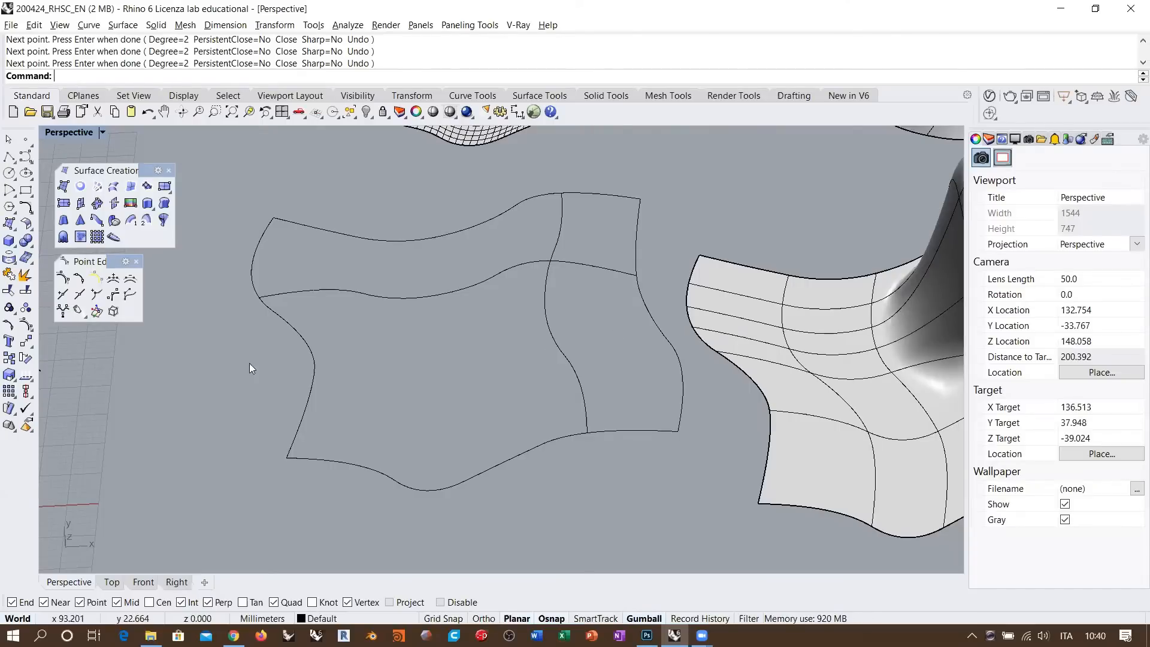
pyautogui.click(313, 366)
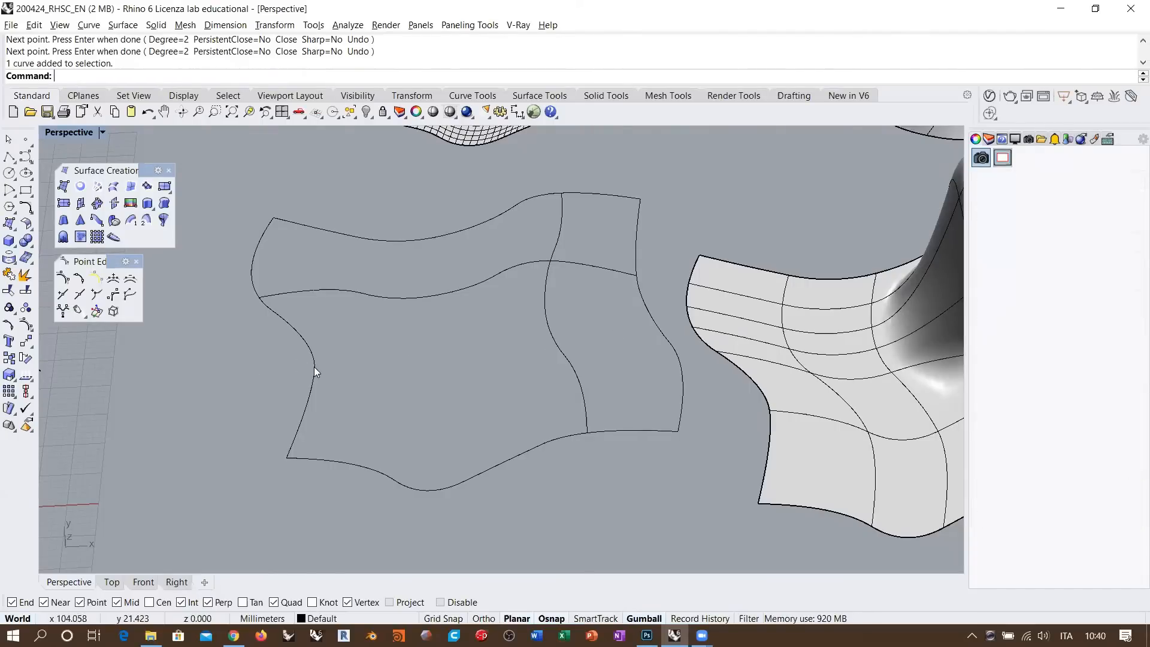
pyautogui.keyDown('shift'); pyautogui.click(560, 362); pyautogui.keyUp('shift')
pyautogui.keyDown('shift'); pyautogui.click(679, 357); pyautogui.keyUp('shift')
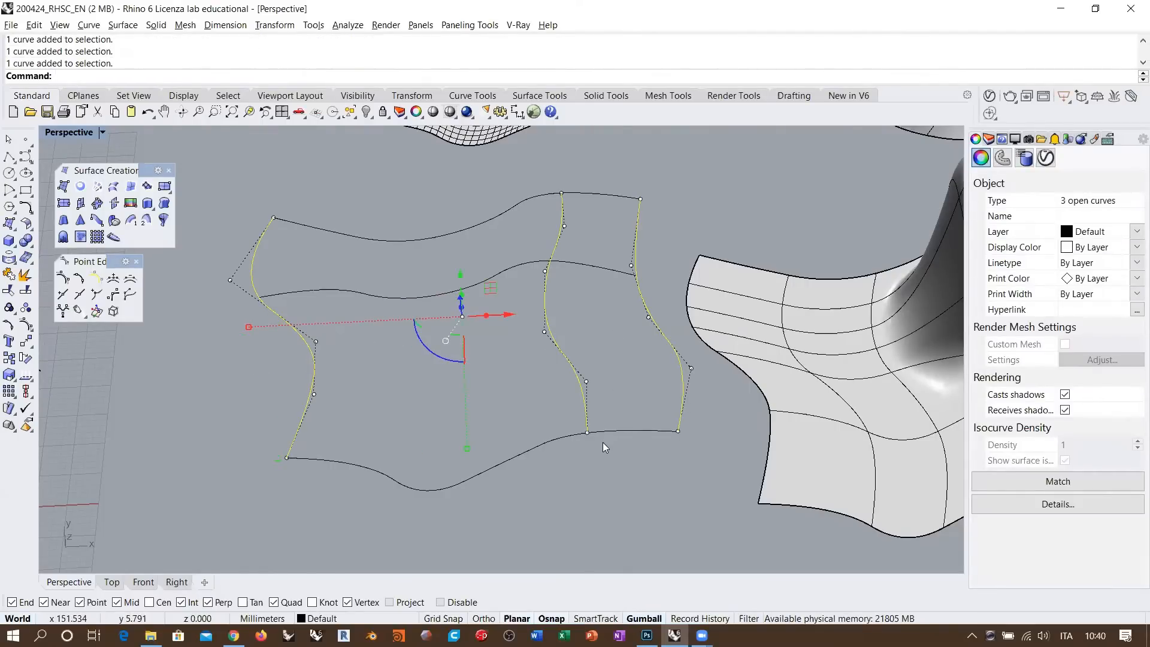
pyautogui.click(495, 465)
pyautogui.keyDown('shift'); pyautogui.click(479, 282); pyautogui.keyUp('shift')
pyautogui.keyDown('shift'); pyautogui.click(480, 224); pyautogui.keyUp('shift')
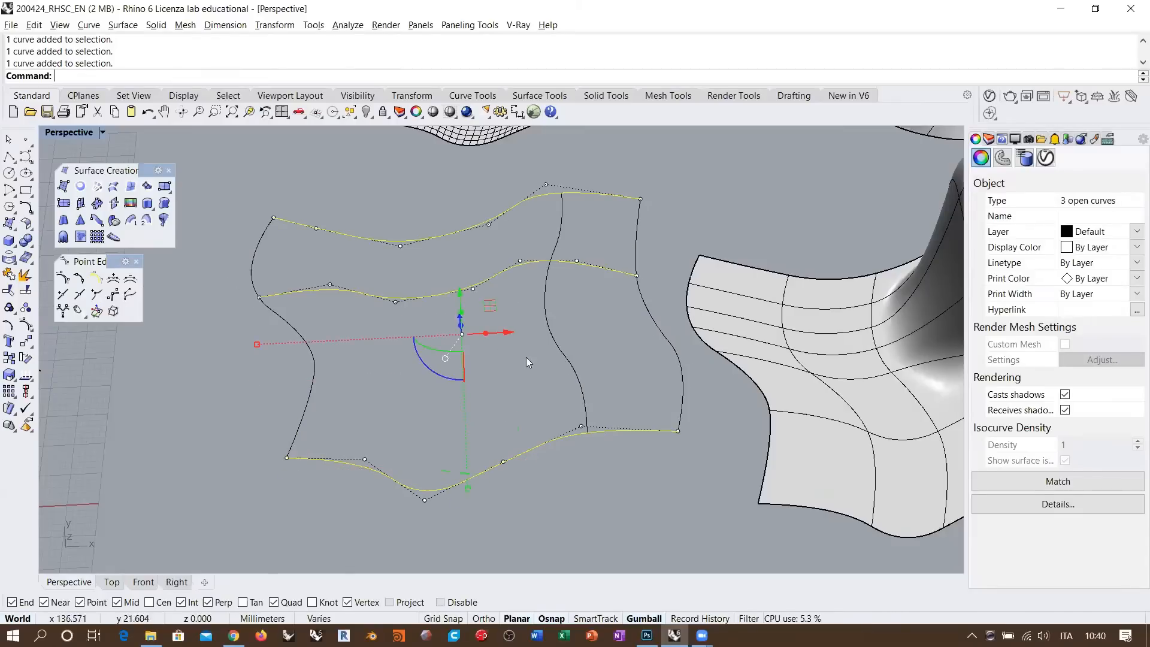
# - Select the two crossing inner curves, and compare the curve network with the sculpted surface
pyautogui.click(536, 367)
pyautogui.moveTo(576, 248); pyautogui.dragTo(531, 297)
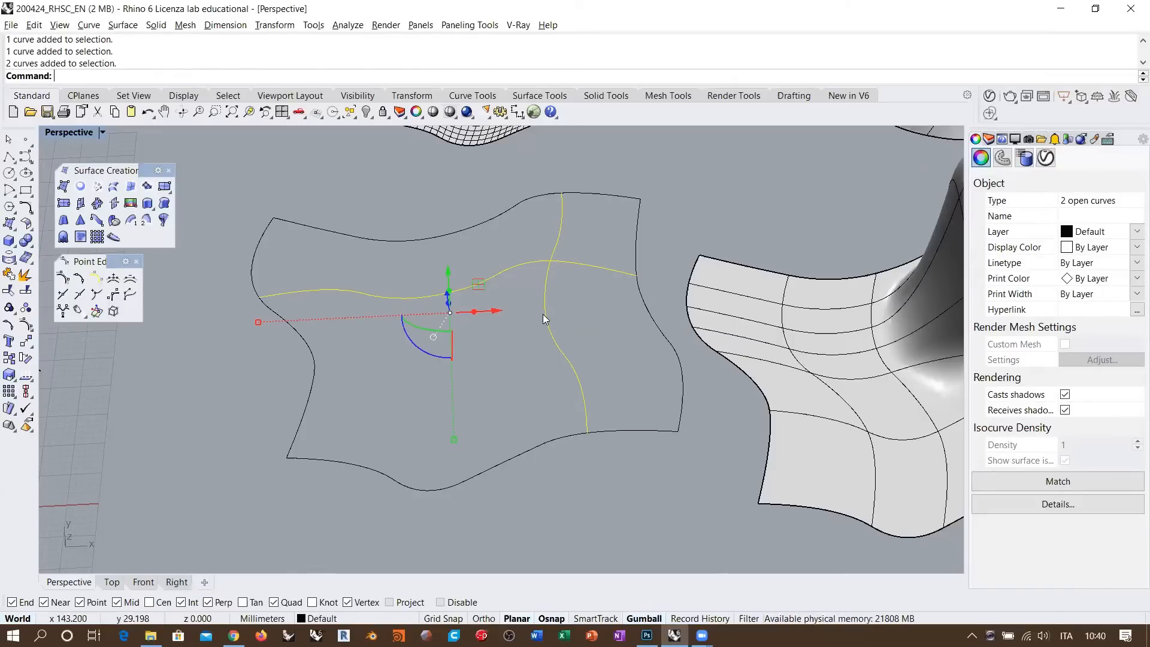
pyautogui.moveTo(555, 362); pyautogui.dragTo(535, 374, button='right')
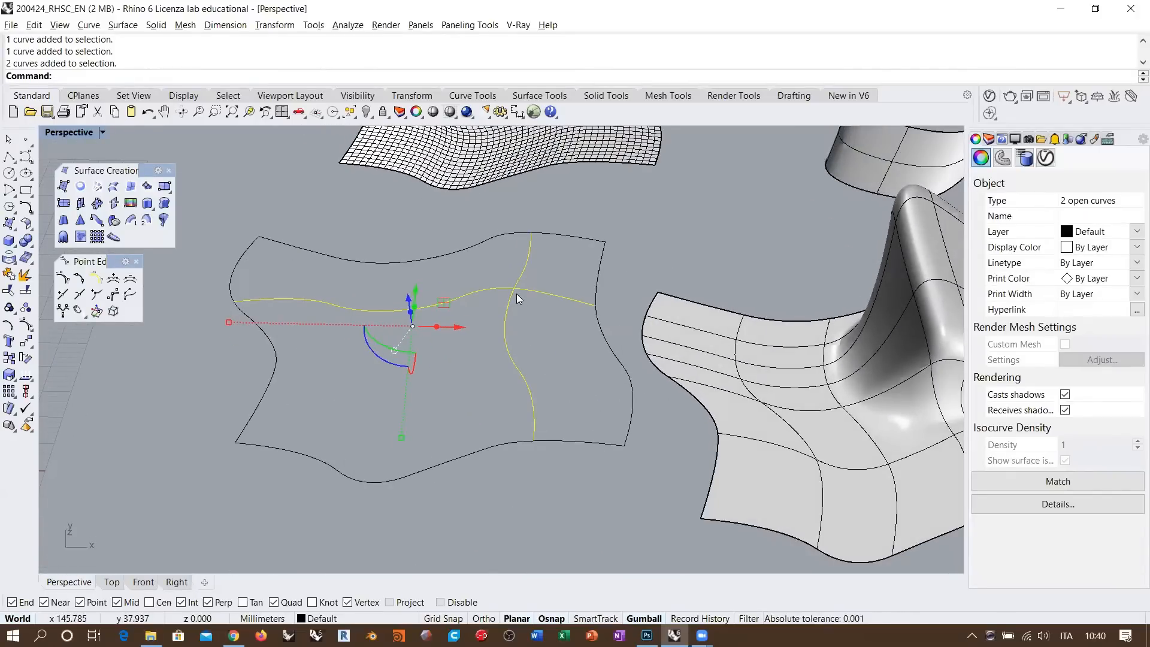
pyautogui.moveTo(810, 426); pyautogui.dragTo(623, 369, button='right')
pyautogui.scroll(-5, 614, 293)
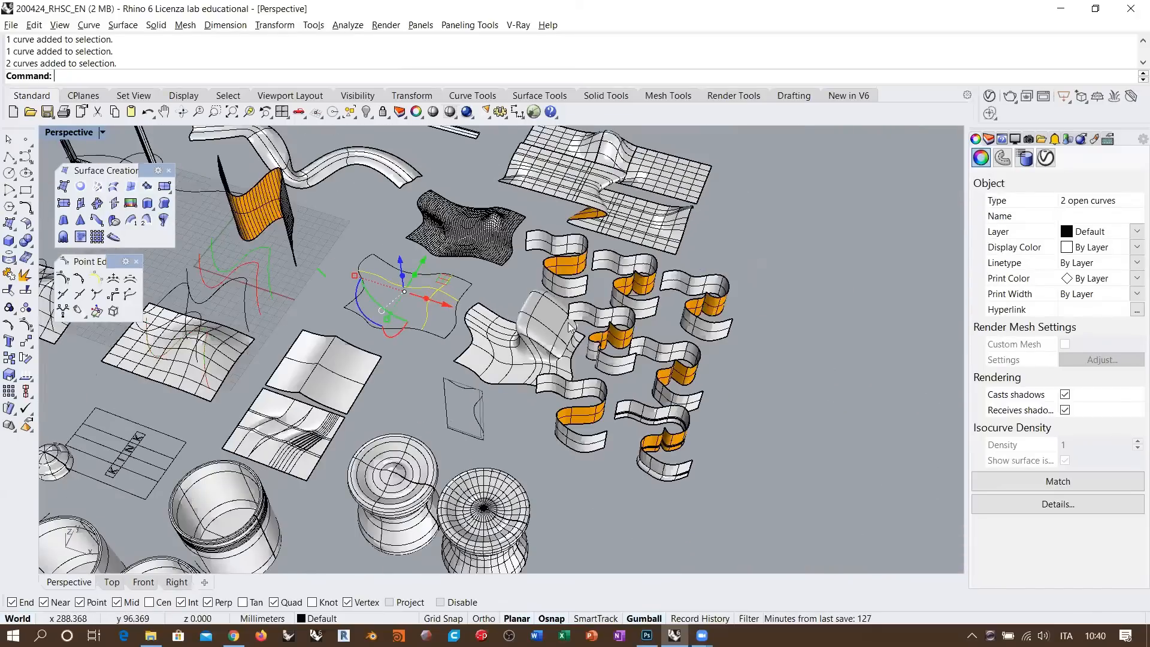
pyautogui.scroll(5, 502, 346)
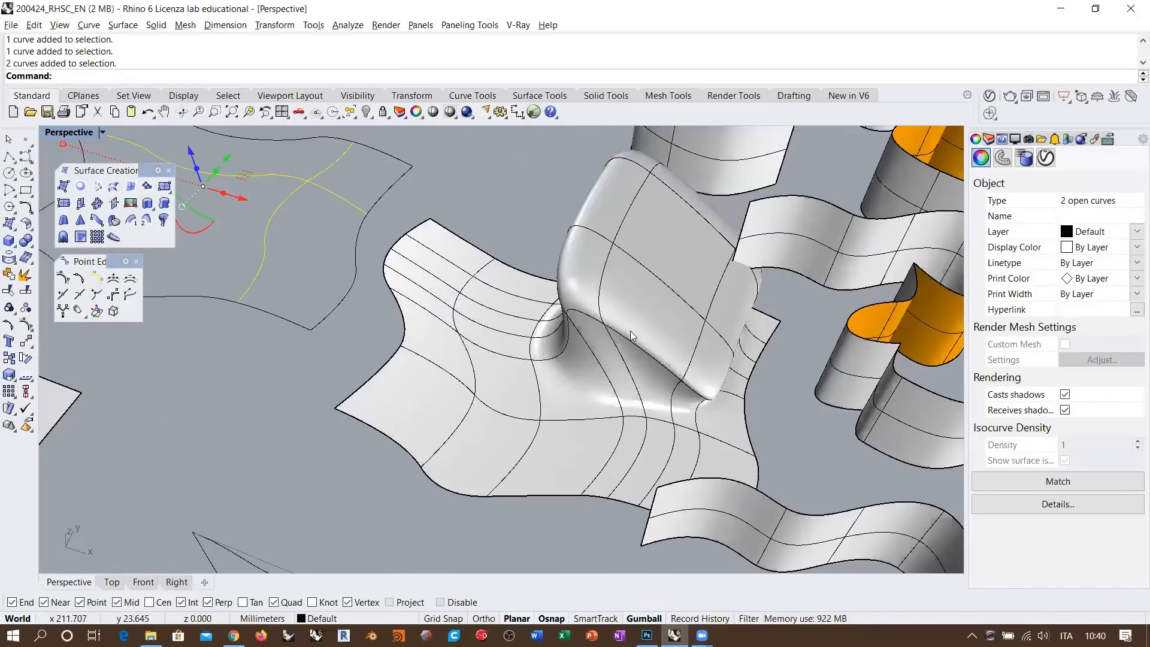
pyautogui.moveTo(610, 280); pyautogui.dragTo(659, 322, button='right')
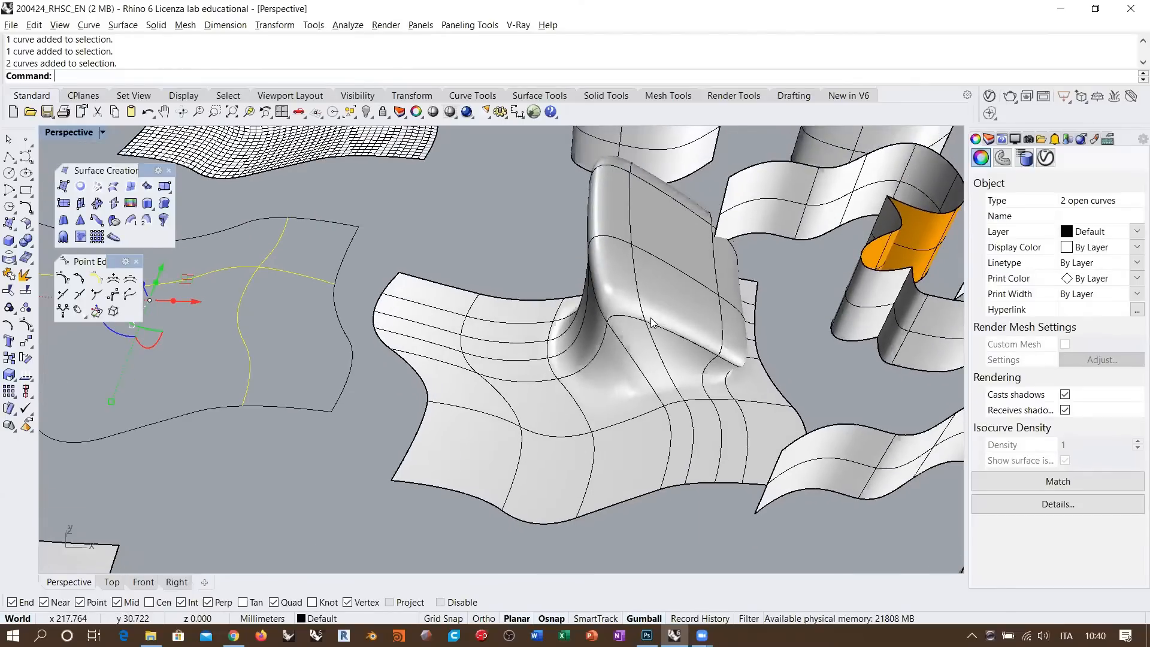
# - Raise three neighbouring control points of the lengthwise inner curve above the boundary plane, close to the crossing curve
pyautogui.moveTo(645, 335); pyautogui.dragTo(587, 291, button='right')
pyautogui.click(434, 362)
pyautogui.click(442, 298)
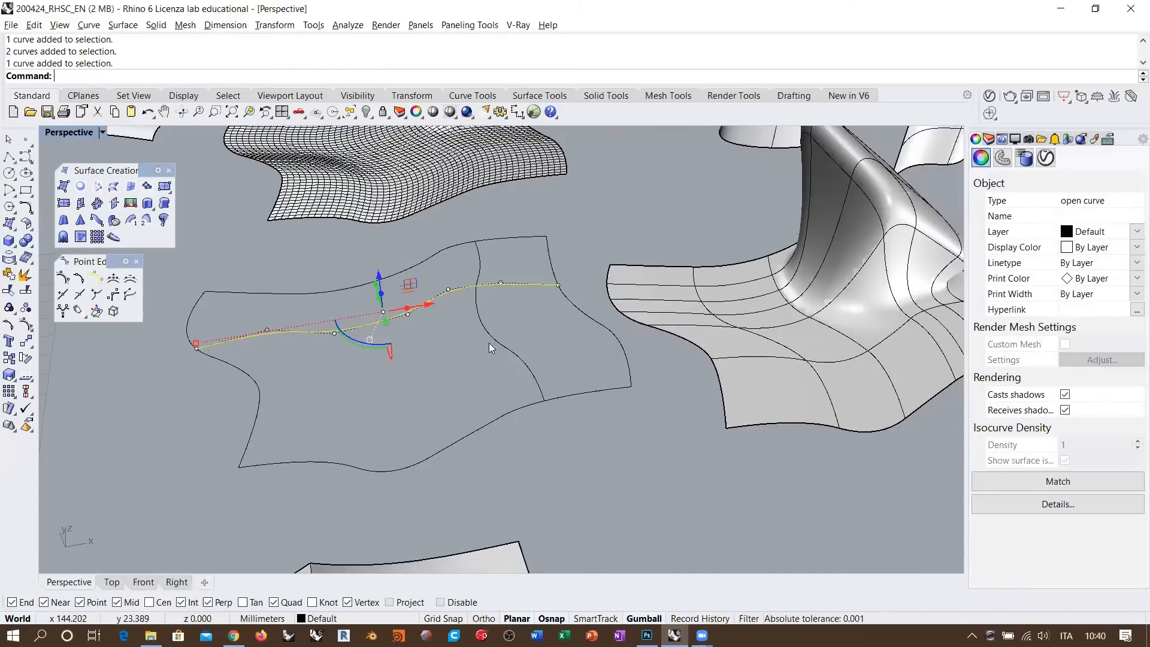
pyautogui.moveTo(492, 343); pyautogui.dragTo(468, 346, button='right')
pyautogui.moveTo(384, 326); pyautogui.dragTo(497, 282)
pyautogui.moveTo(497, 282); pyautogui.dragTo(489, 316, button='right')
pyautogui.moveTo(488, 316); pyautogui.dragTo(487, 246)
pyautogui.press('Escape')
pyautogui.moveTo(532, 281); pyautogui.dragTo(567, 296, button='right')
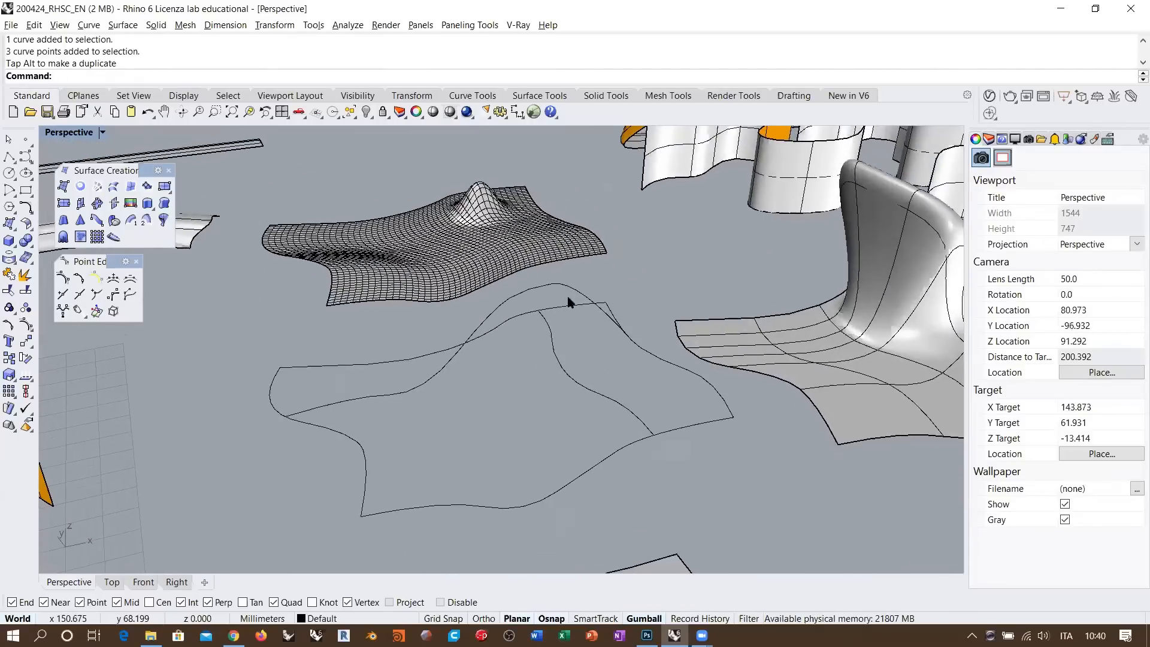
# - Delete the two crossing inner curves inside the boundary network
pyautogui.click(558, 365)
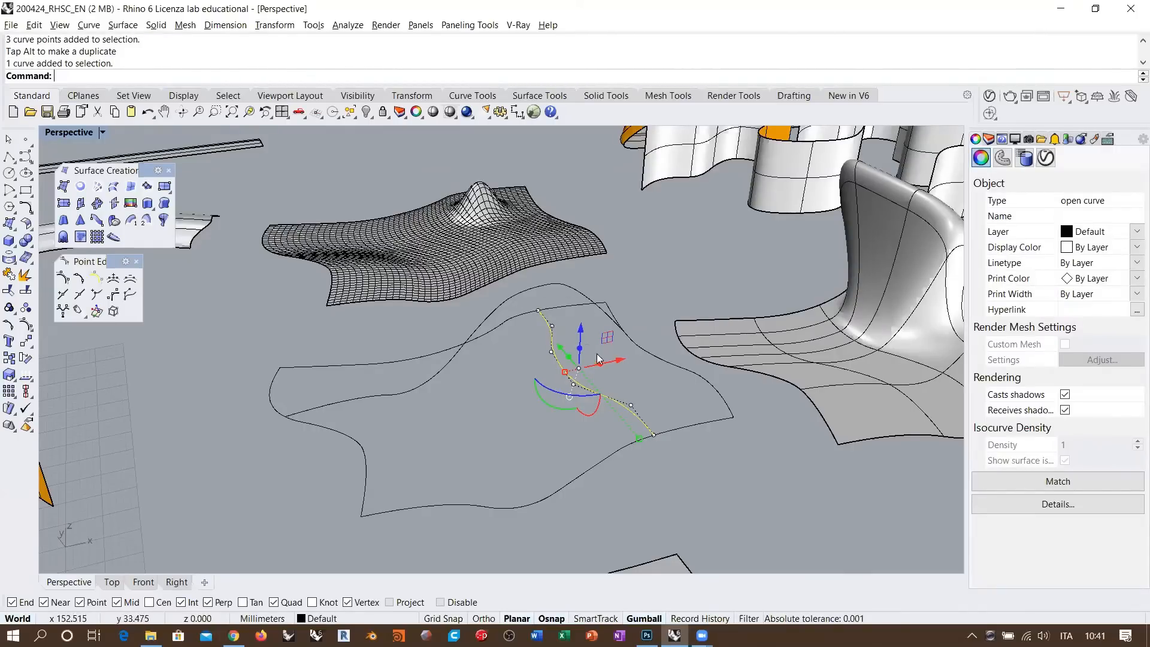
pyautogui.moveTo(601, 354); pyautogui.dragTo(539, 367, button='right')
pyautogui.click(438, 380)
pyautogui.moveTo(461, 384); pyautogui.dragTo(500, 399, button='right')
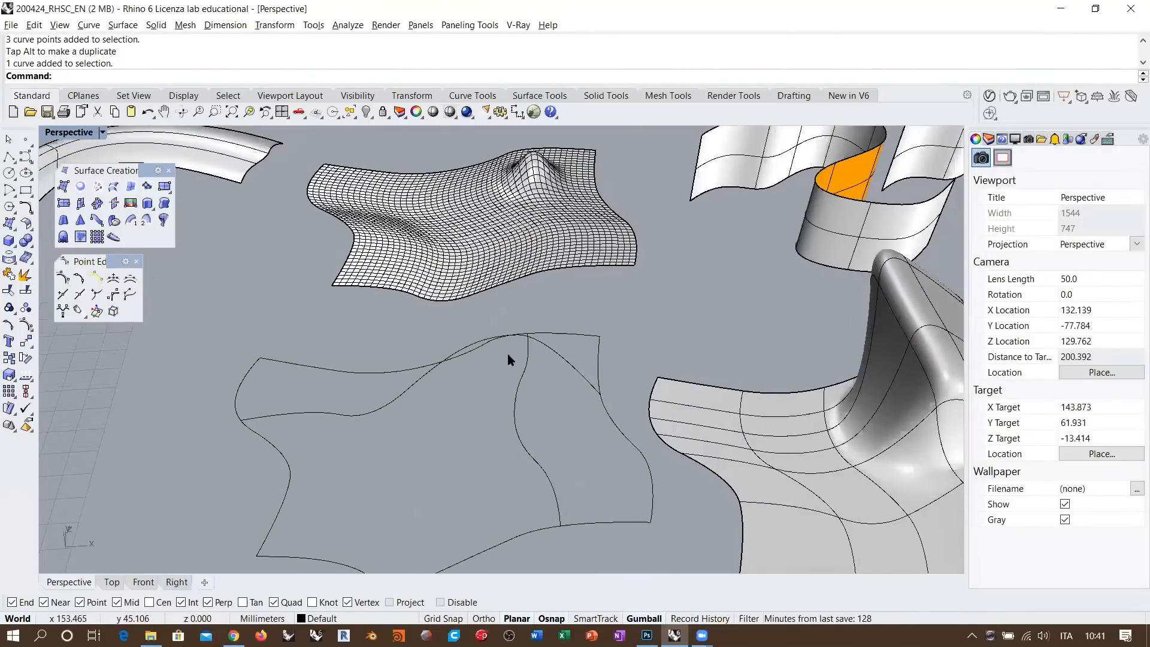
pyautogui.click(556, 362)
pyautogui.keyDown('shift'); pyautogui.click(505, 464); pyautogui.keyUp('shift')
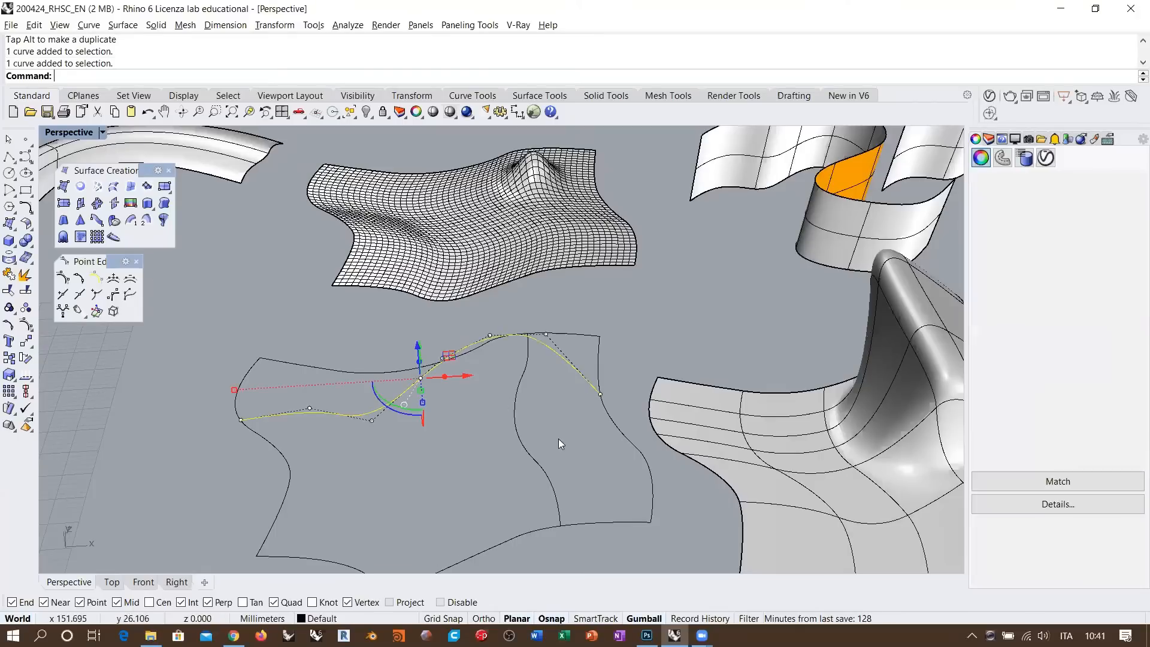
pyautogui.press('Delete')
# - Draw a degree 2 control-point curve between the two side edge curves, then select it to check its points
pyautogui.moveTo(504, 464); pyautogui.dragTo(458, 480, button='right')
pyautogui.keyDown('shift'); pyautogui.moveTo(458, 479); pyautogui.dragTo(495, 341, button='right'); pyautogui.keyUp('shift')
pyautogui.moveTo(495, 342); pyautogui.dragTo(481, 379, button='right')
pyautogui.scroll(2, 482, 378)
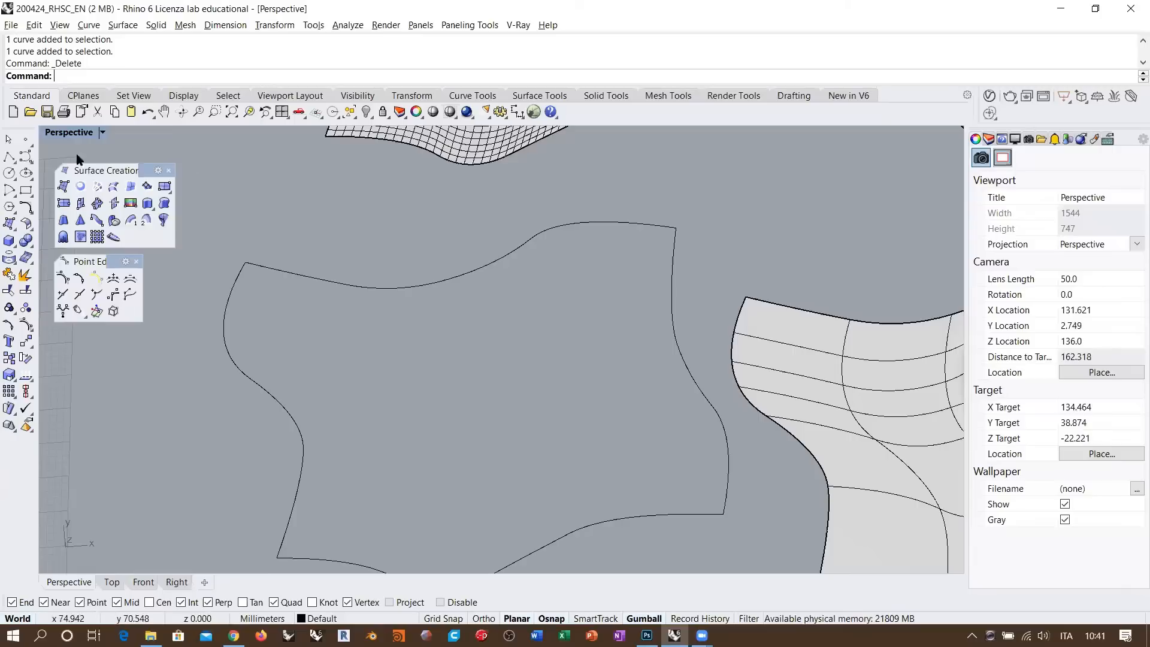
pyautogui.click(26, 157)
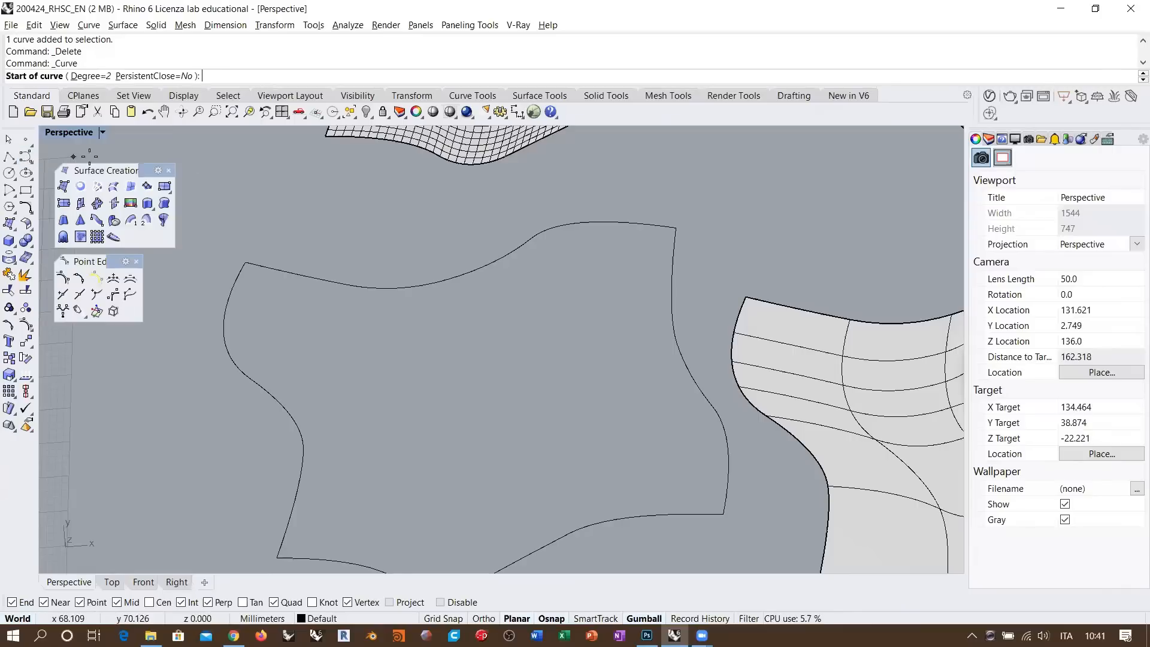
pyautogui.click(285, 405)
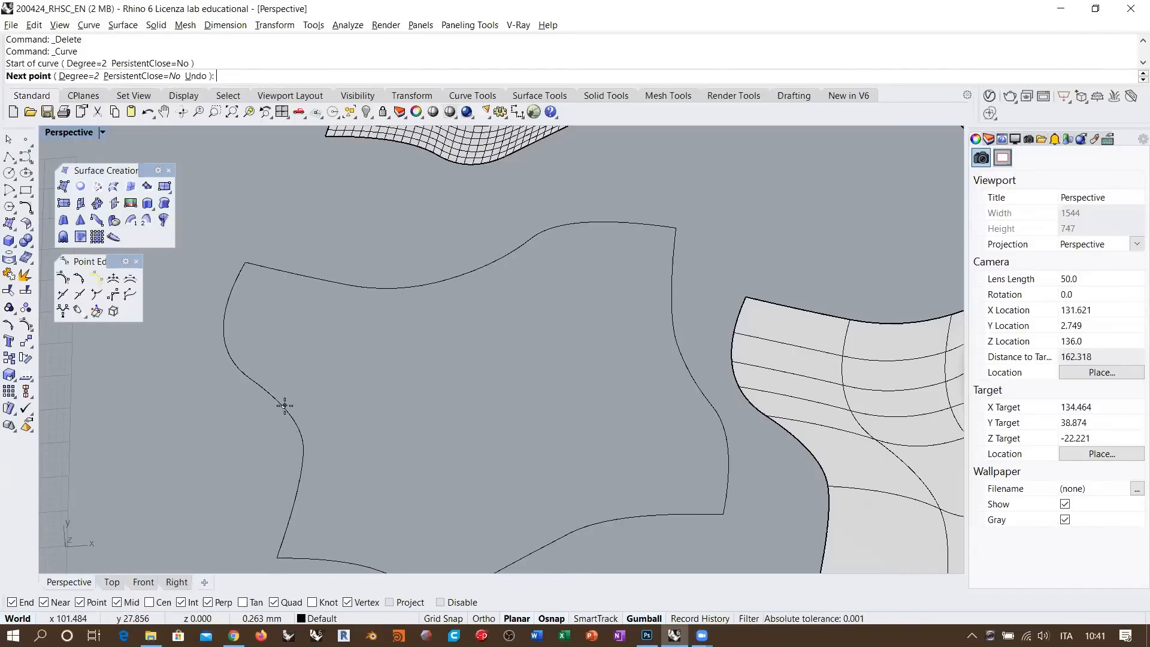
pyautogui.click(332, 386)
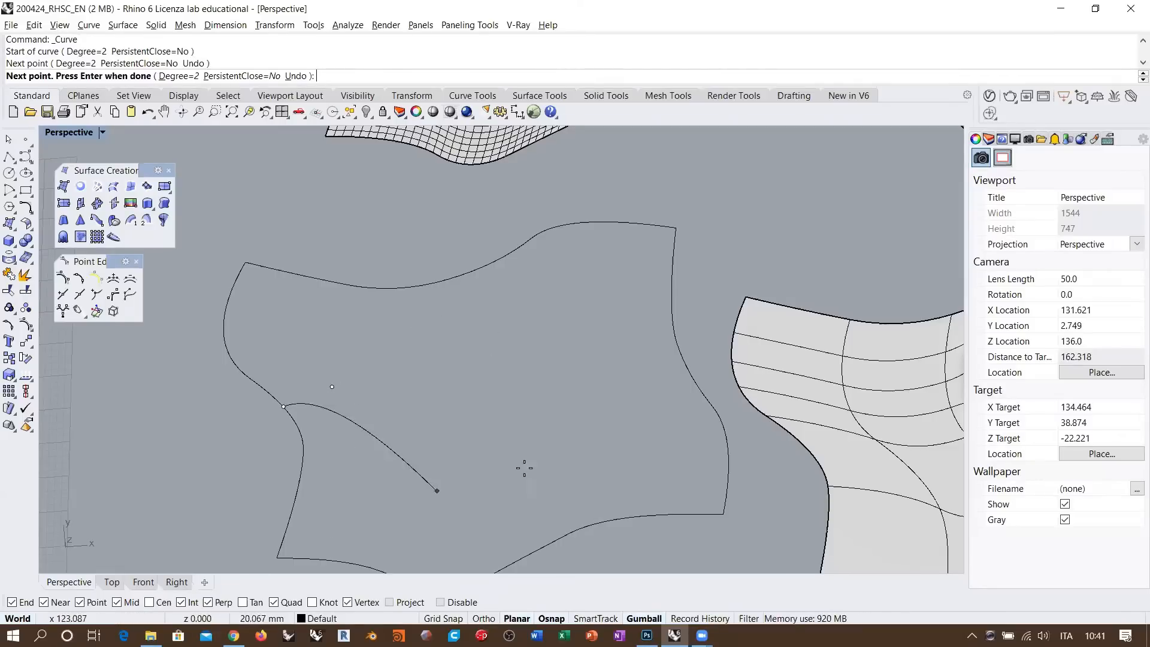
pyautogui.click(446, 384)
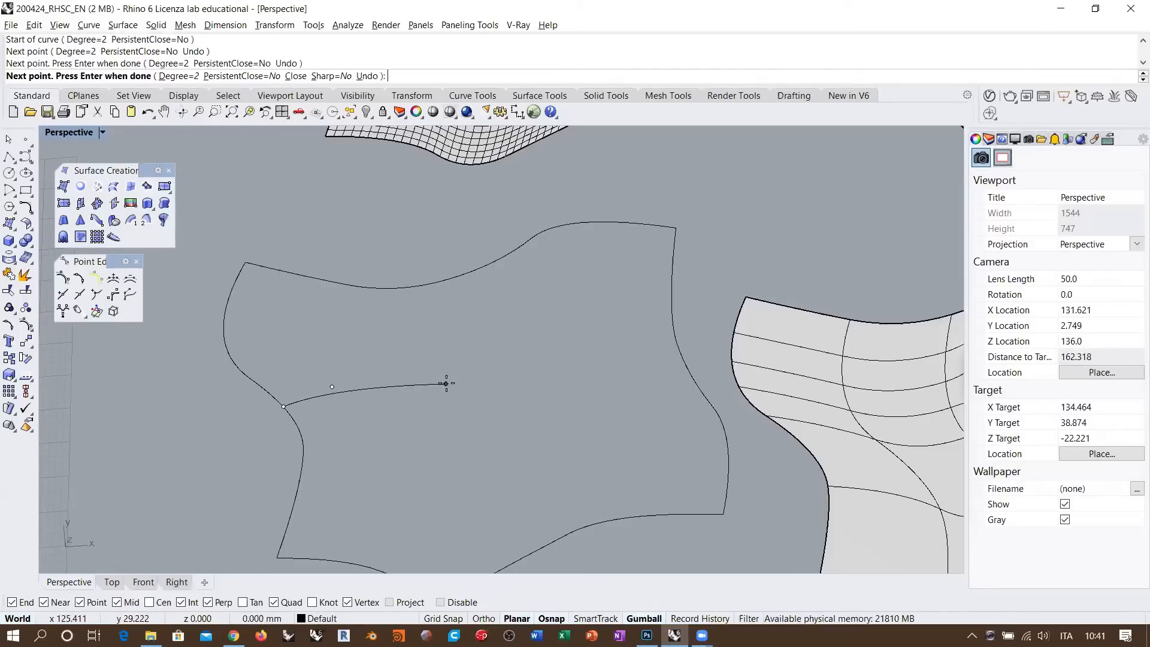
pyautogui.click(484, 377)
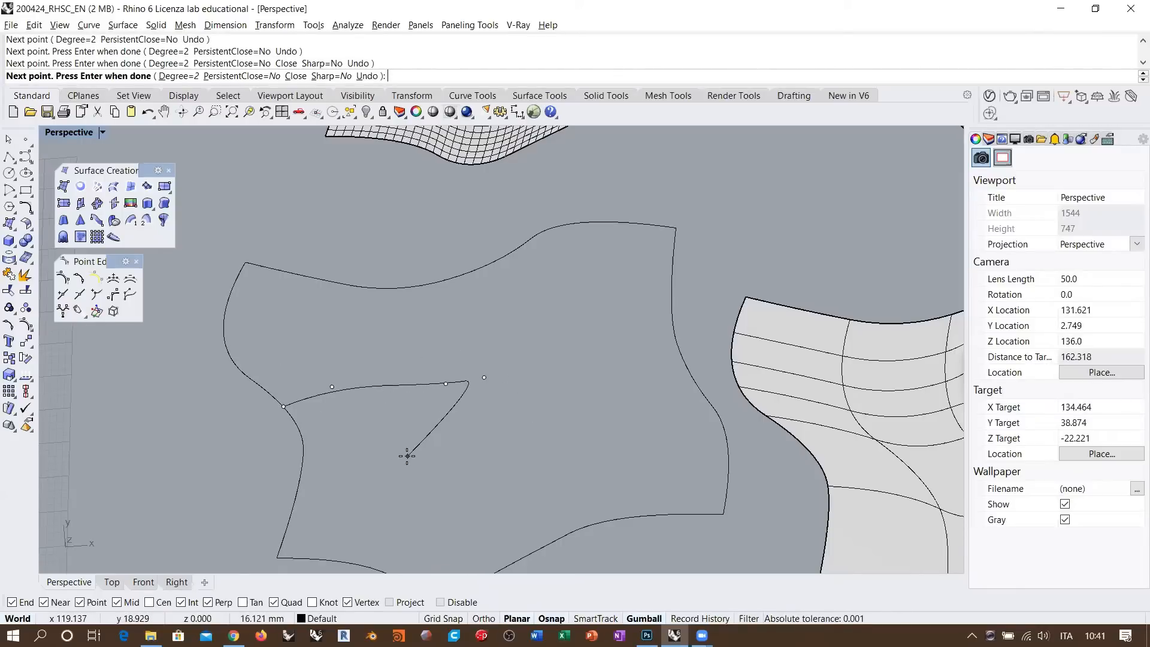
pyautogui.click(542, 357)
pyautogui.click(574, 350)
pyautogui.click(614, 352)
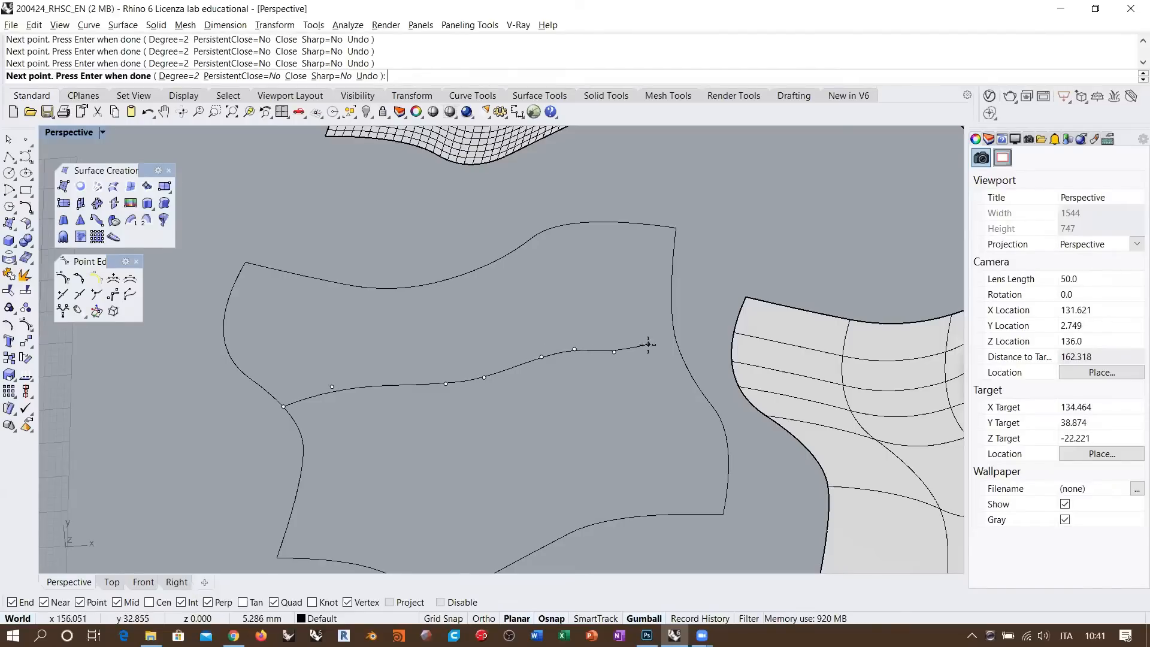
pyautogui.click(652, 350)
pyautogui.click(678, 346)
pyautogui.press('Return')
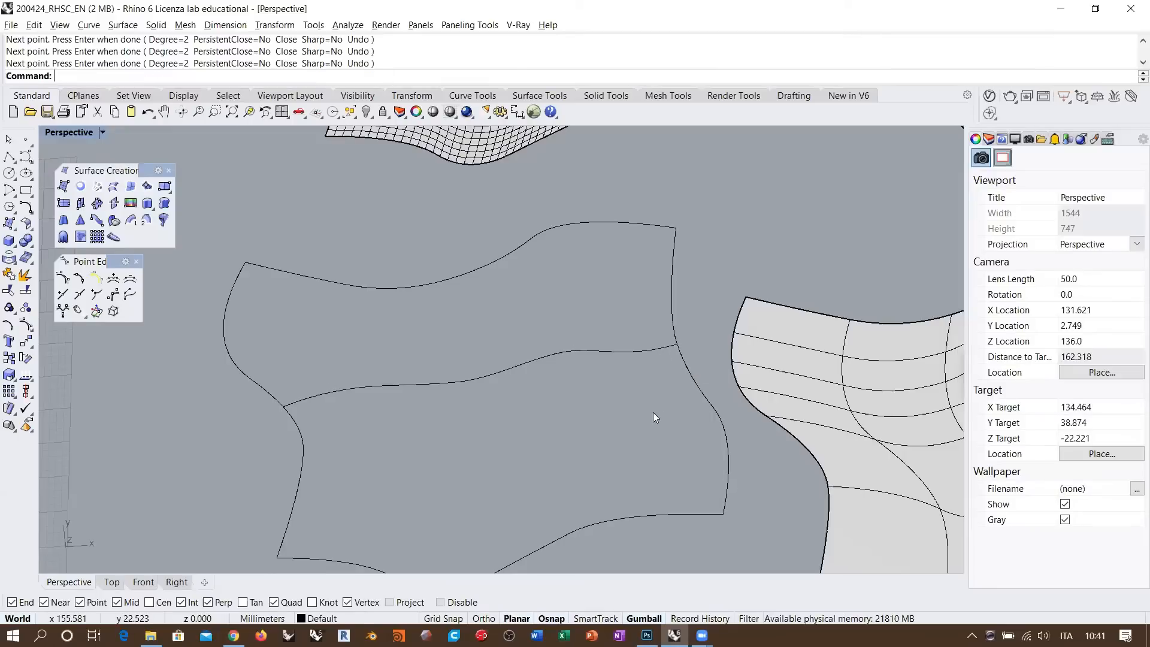
pyautogui.click(541, 363)
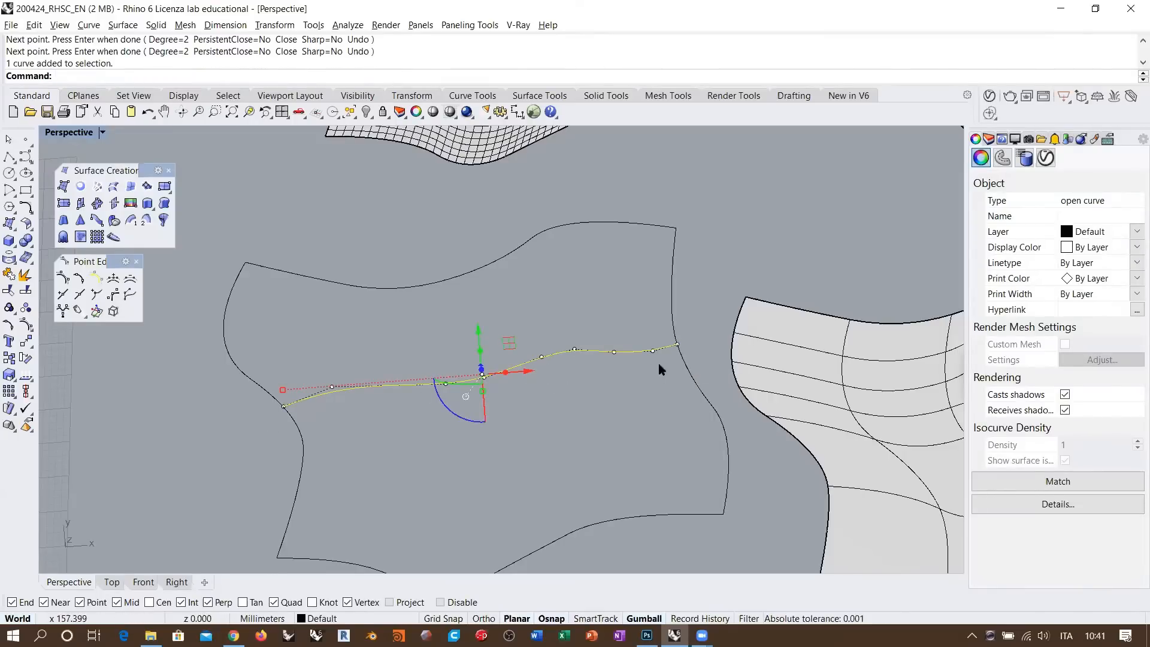
pyautogui.click(634, 385)
# - Draw a second degree 2 control-point curve from the near edge to the far edge, crossing the first inner curve
pyautogui.keyDown('shift'); pyautogui.moveTo(618, 325); pyautogui.dragTo(581, 282, button='right'); pyautogui.keyUp('shift')
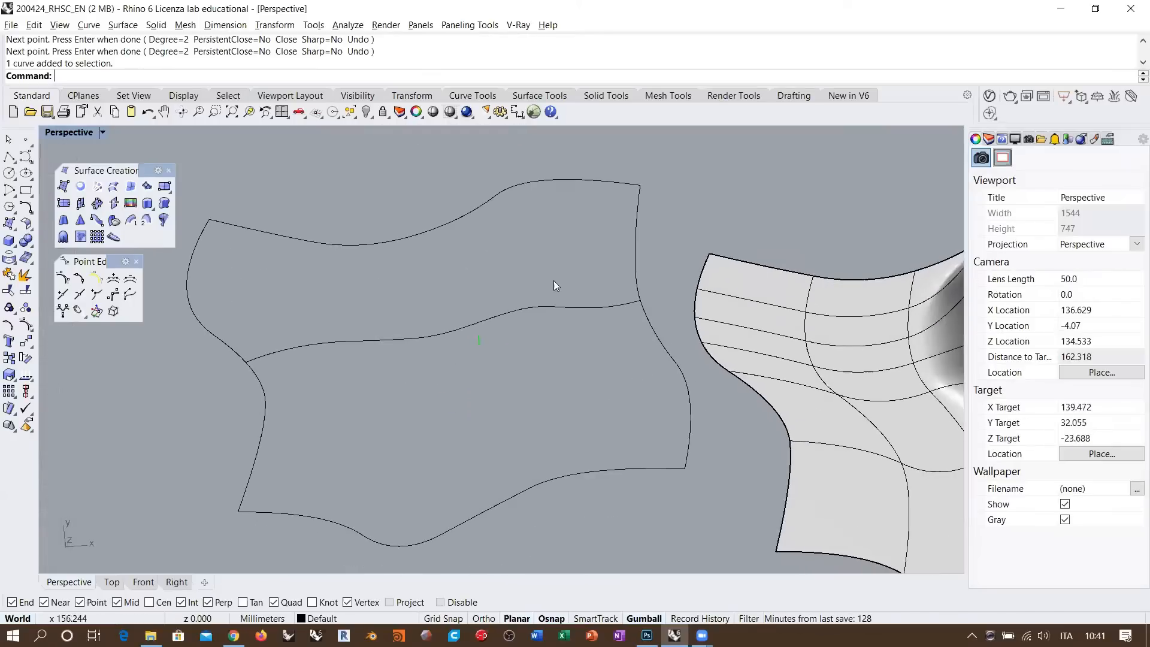
pyautogui.rightClick(579, 348)
pyautogui.click(569, 475)
pyautogui.click(560, 451)
pyautogui.click(551, 414)
pyautogui.click(548, 384)
pyautogui.click(548, 349)
pyautogui.click(542, 323)
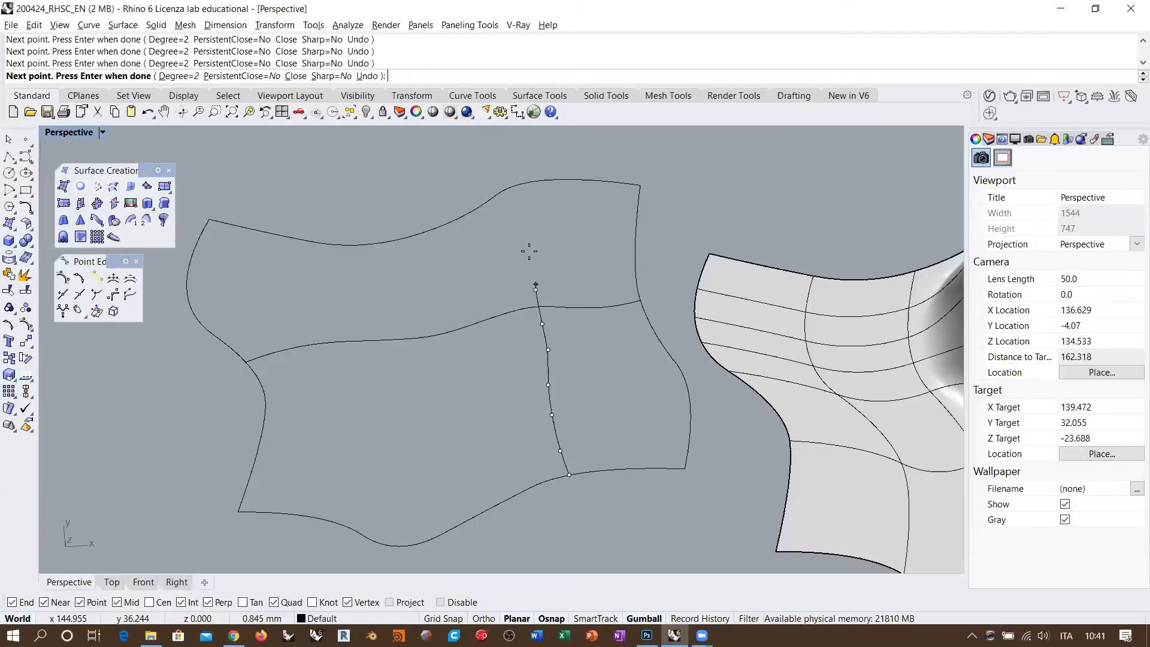
pyautogui.click(502, 193)
pyautogui.press('Return')
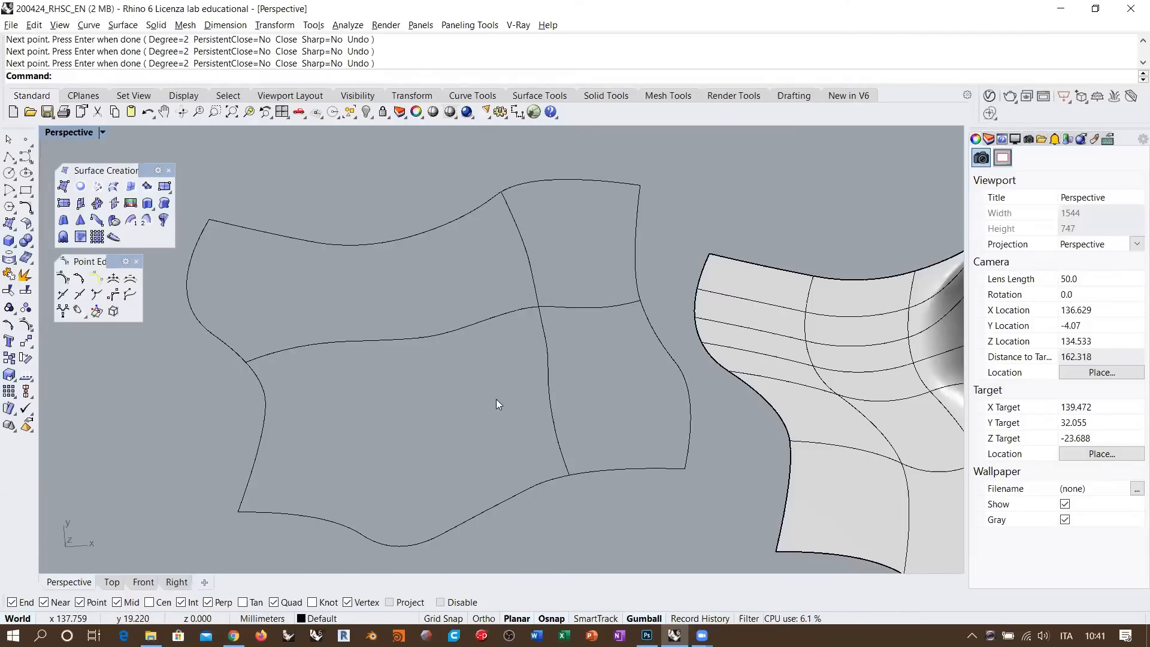
# - Raise the three control points of the lengthwise inner curve around the intersection to form a bump
pyautogui.moveTo(487, 421); pyautogui.dragTo(539, 292, button='right')
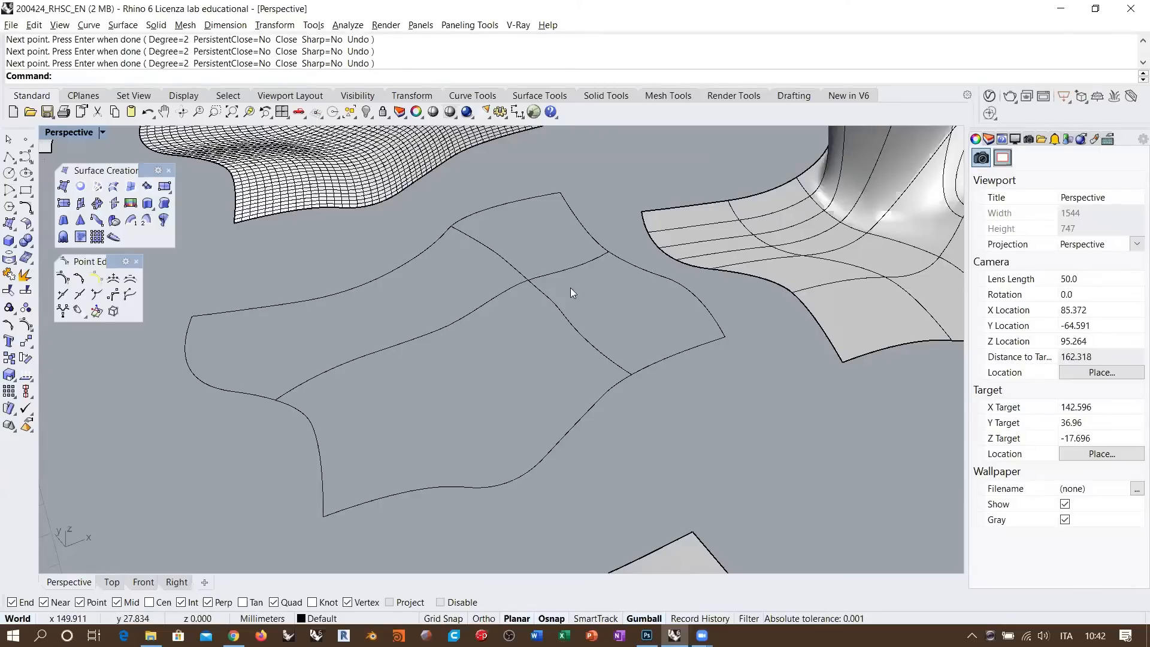
pyautogui.moveTo(568, 293); pyautogui.dragTo(527, 309, button='right')
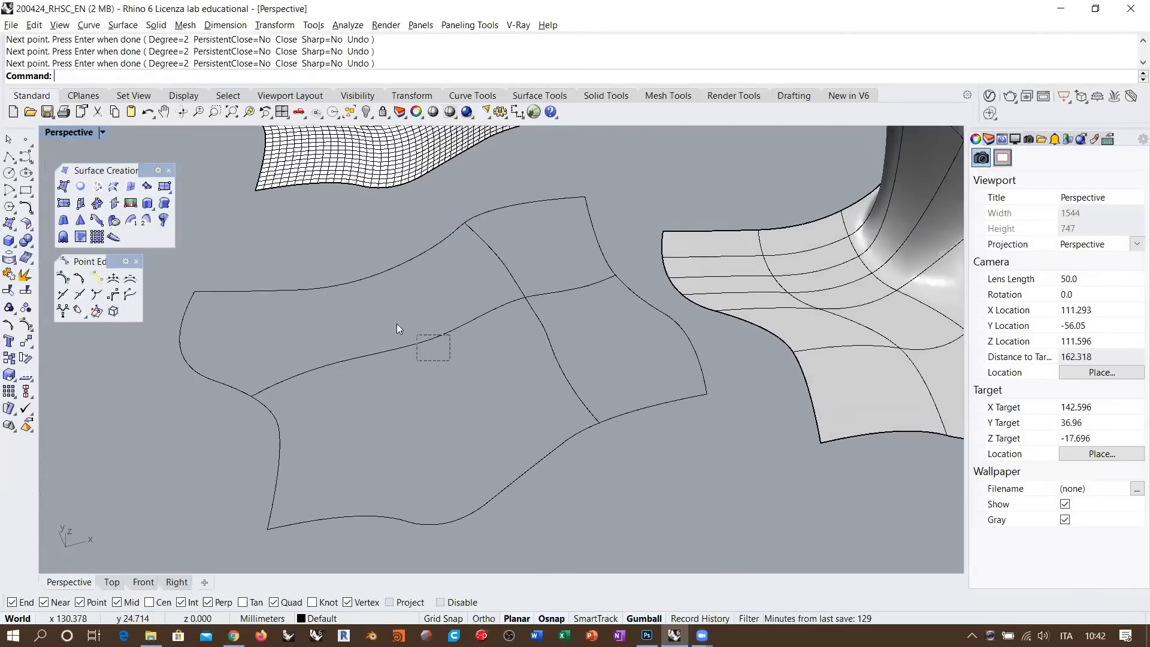
pyautogui.click(444, 344)
pyautogui.moveTo(444, 351); pyautogui.dragTo(413, 355, button='right')
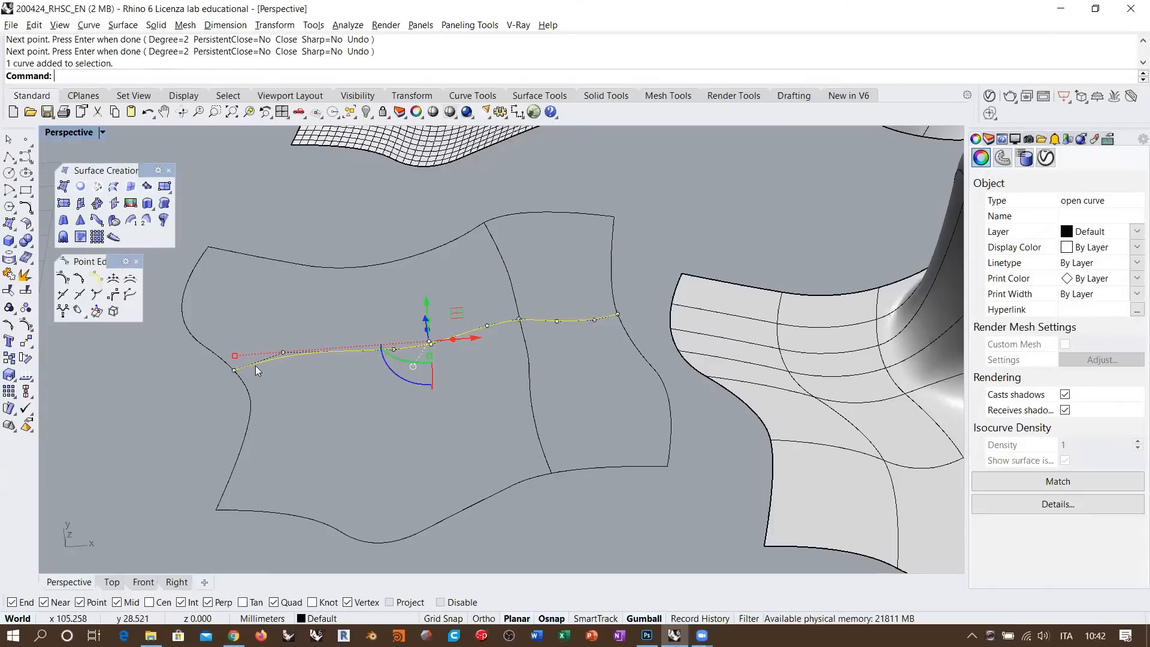
pyautogui.moveTo(415, 351); pyautogui.dragTo(372, 377, button='right')
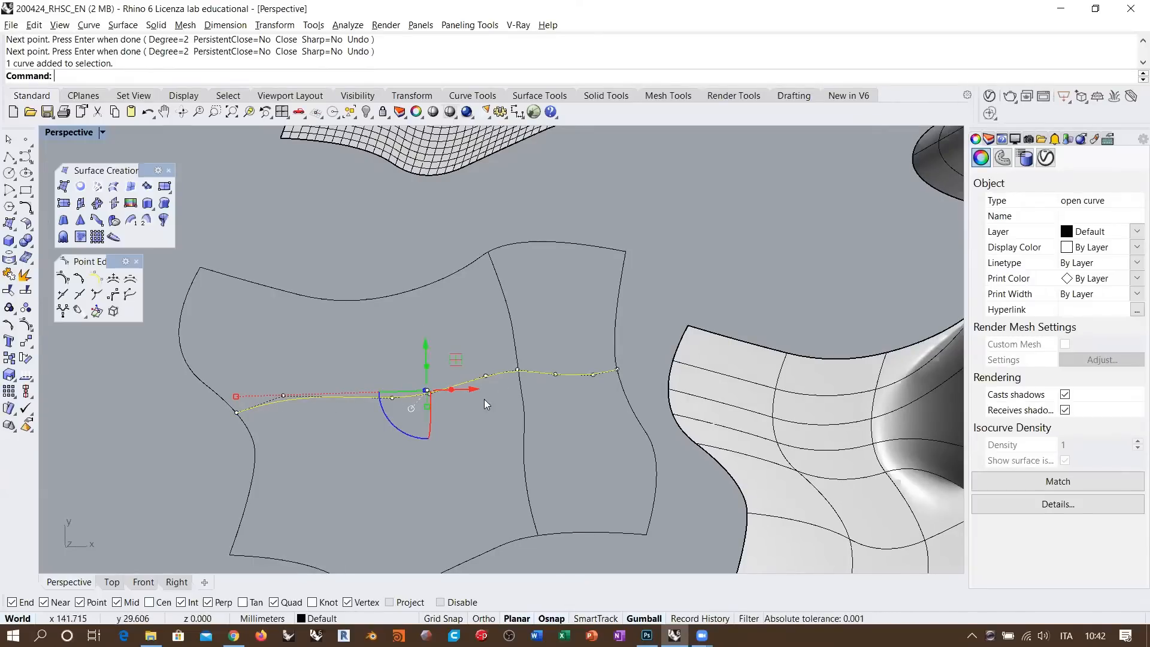
pyautogui.moveTo(471, 422); pyautogui.dragTo(560, 363)
pyautogui.moveTo(470, 473); pyautogui.dragTo(533, 398, button='right')
pyautogui.scroll(8, 498, 328)
pyautogui.moveTo(546, 345); pyautogui.dragTo(680, 240)
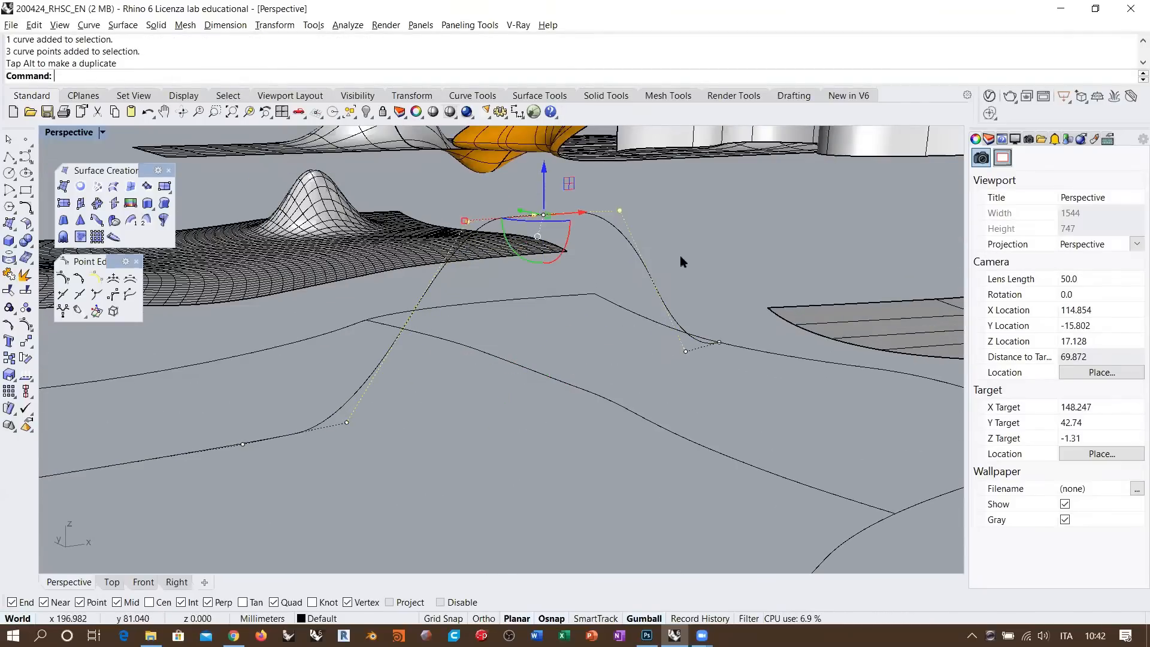
# - Zoom to the raised control points in the Front view to check their alignment
pyautogui.click(144, 582)
pyautogui.scroll(-8, 426, 304)
pyautogui.moveTo(268, 366); pyautogui.dragTo(504, 359, button='right')
pyautogui.click(248, 113)
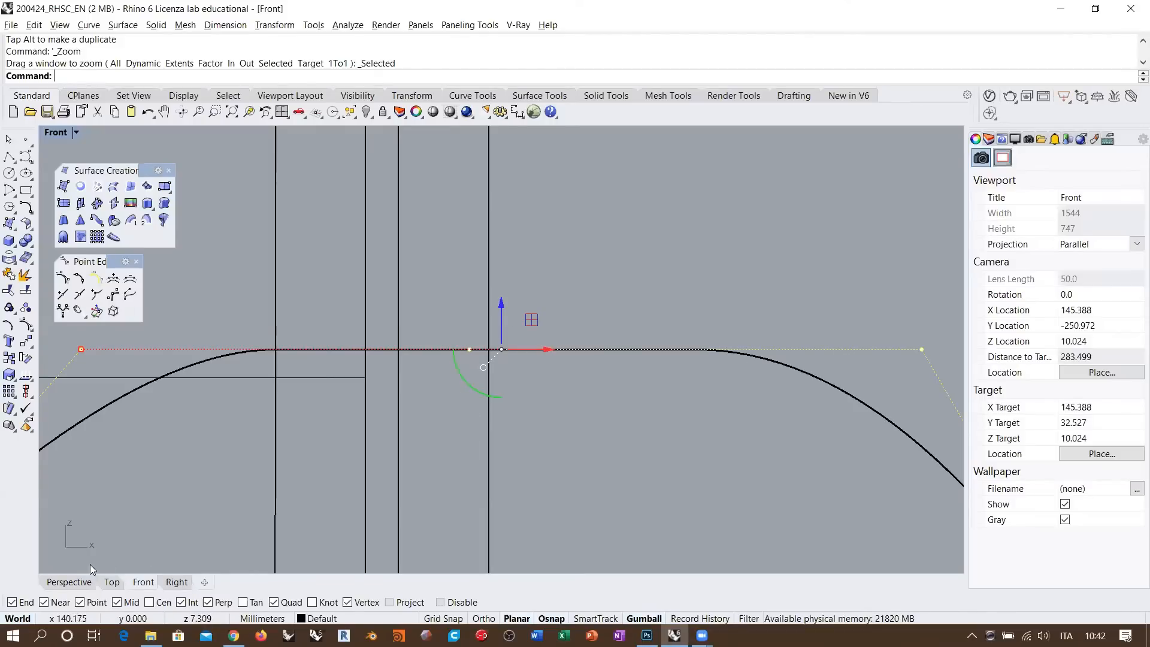
# - Draw a straight polyline in the Perspective view between the two outer points of the raised control-point group
pyautogui.click(69, 582)
pyautogui.moveTo(524, 334); pyautogui.dragTo(563, 383, button='right')
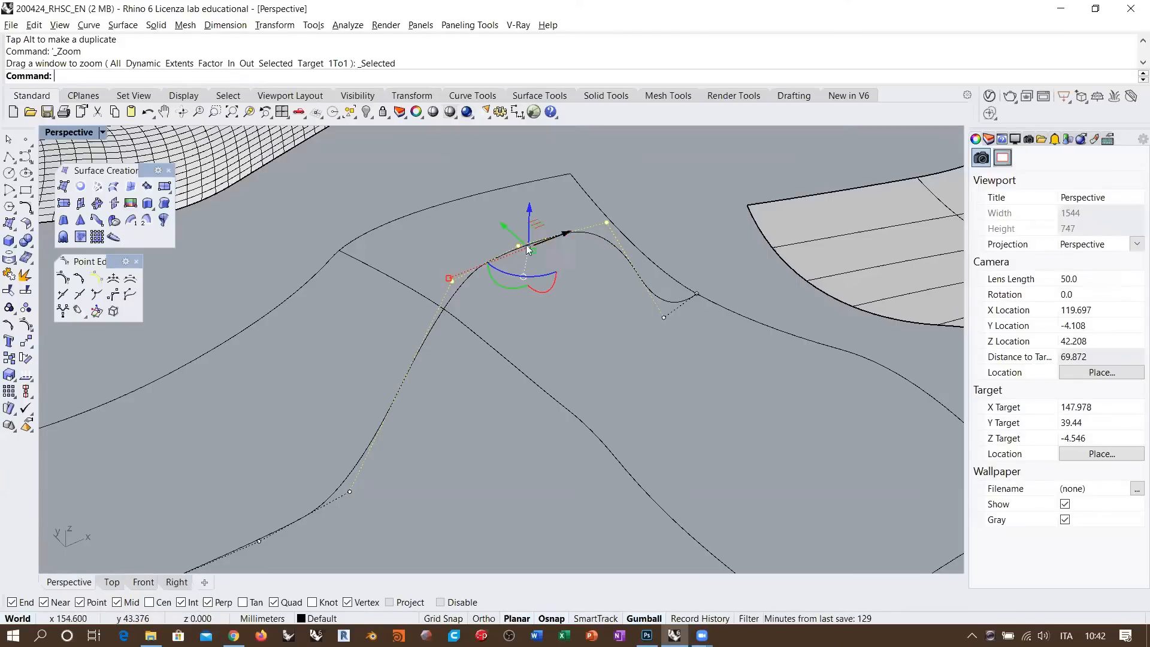
pyautogui.moveTo(569, 323); pyautogui.dragTo(507, 300, button='right')
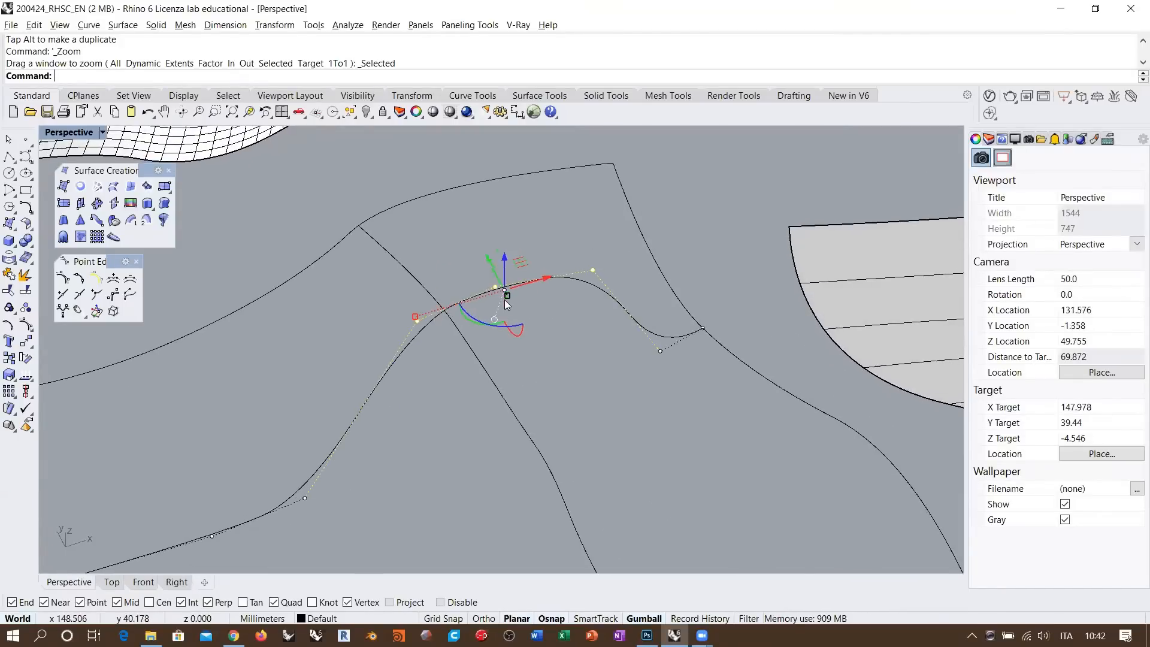
pyautogui.scroll(2, 507, 297)
pyautogui.click(9, 157)
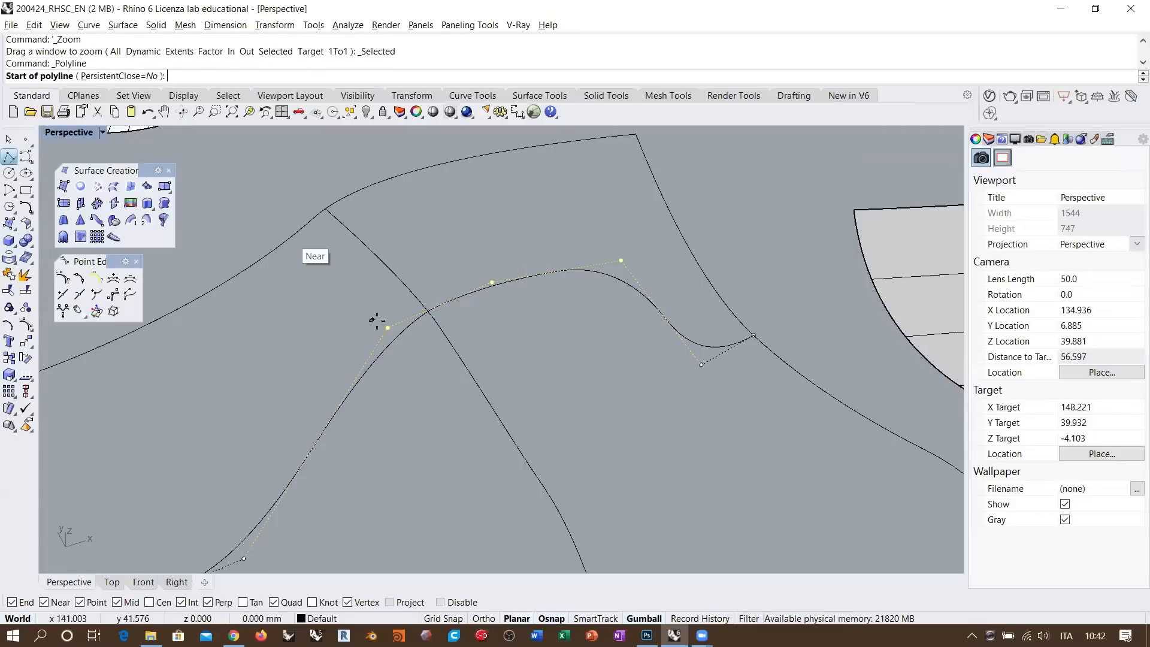
pyautogui.click(388, 327)
pyautogui.click(621, 261)
pyautogui.rightClick(514, 291)
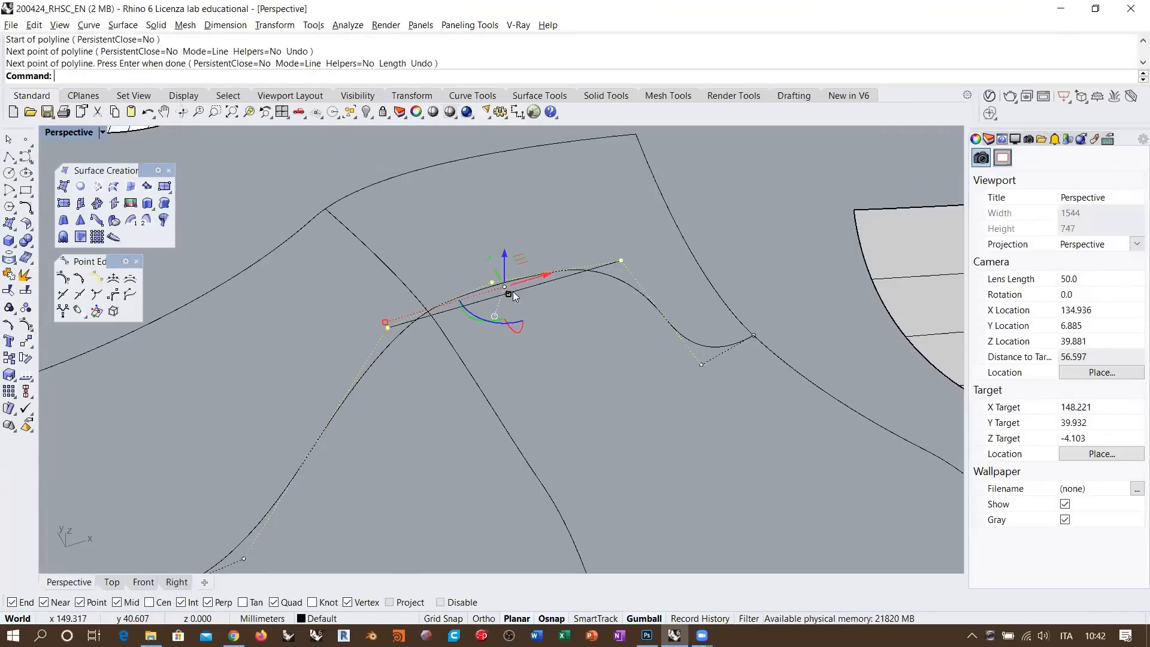
# - Snap the middle raised control point to the midpoint of the straight line to align the three points
pyautogui.scroll(2, 514, 291)
pyautogui.click(485, 281)
pyautogui.moveTo(484, 281); pyautogui.dragTo(507, 295)
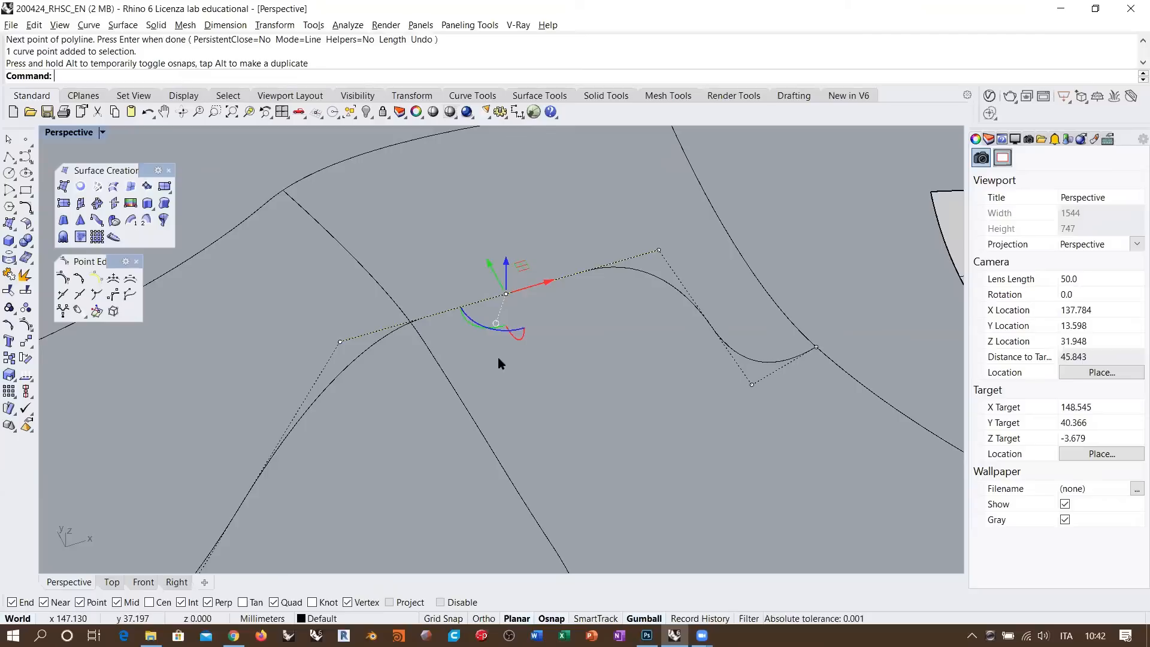
pyautogui.scroll(-4, 532, 340)
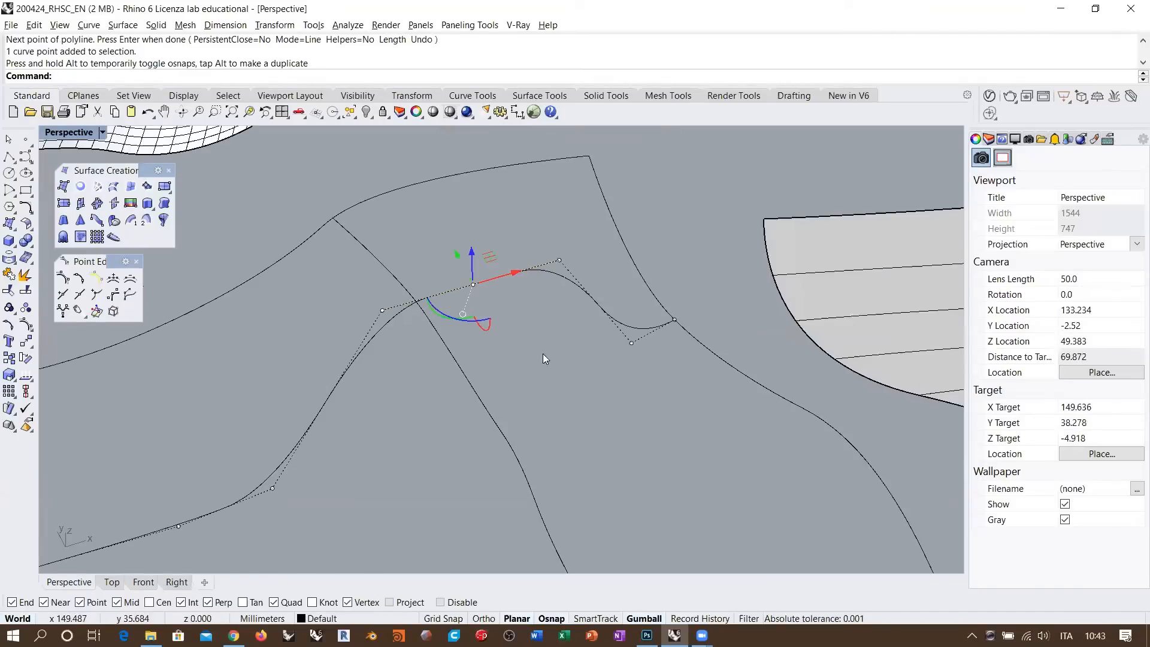
pyautogui.keyDown('shift'); pyautogui.moveTo(538, 329); pyautogui.dragTo(535, 312, button='right'); pyautogui.keyUp('shift')
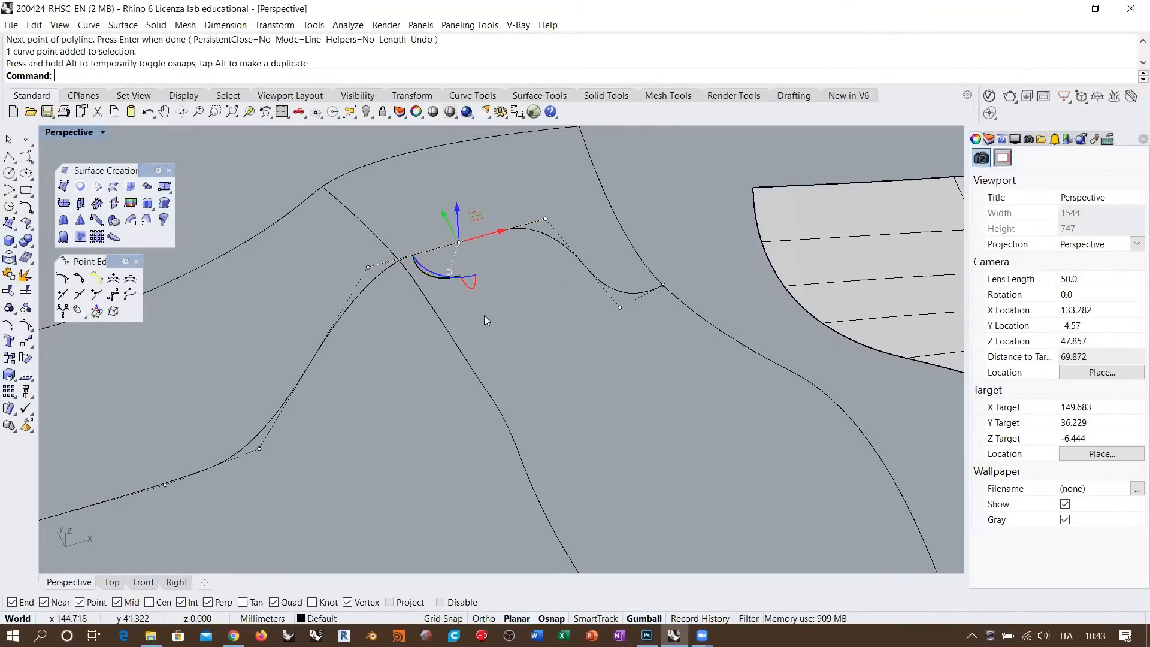
pyautogui.press('Escape')
pyautogui.press('Escape')
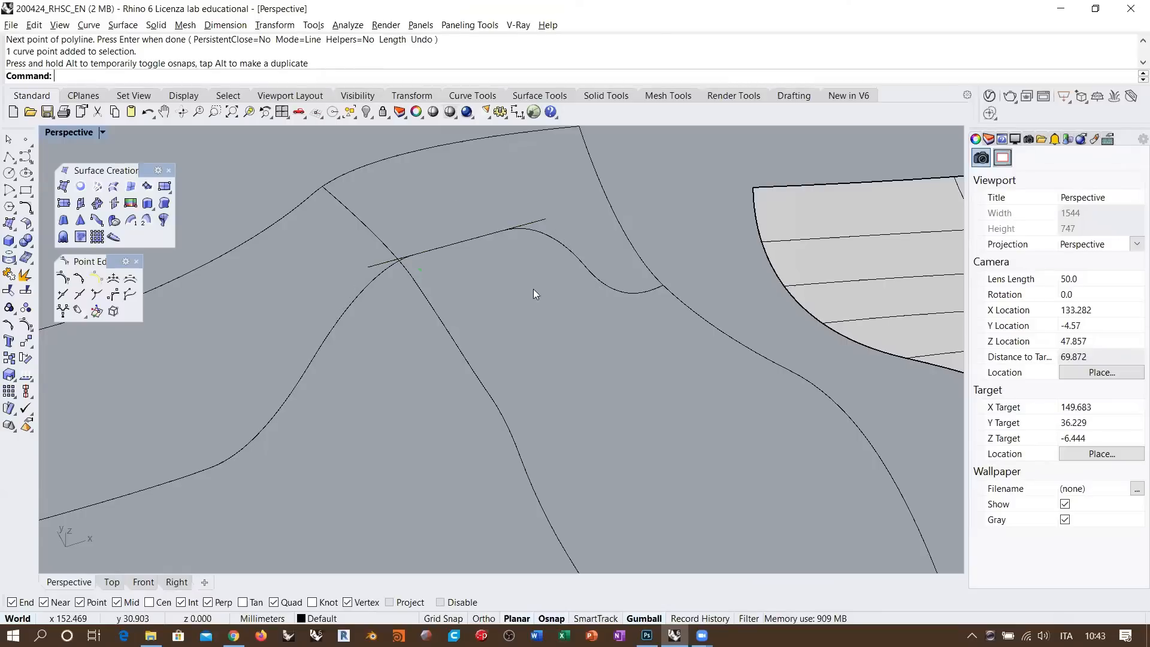
# - Rotate the straight reference line 90° about its midpoint, around the vertical axis
pyautogui.click(532, 226)
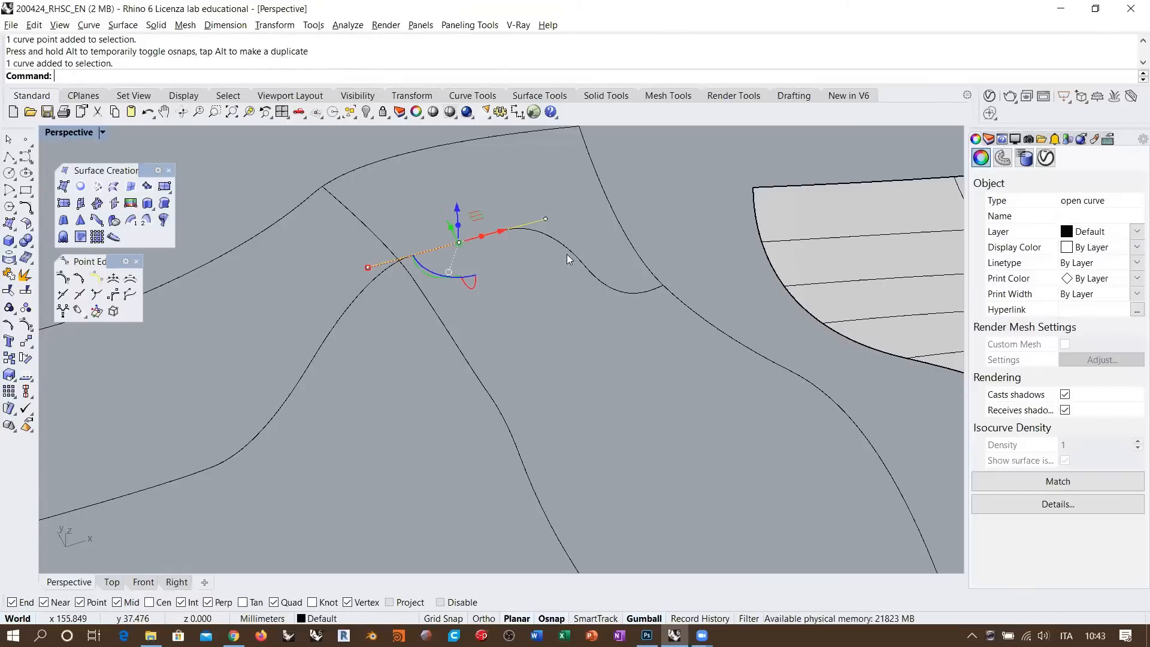
pyautogui.click(433, 270)
pyautogui.write('90')
pyautogui.press('Return')
# - Move the second inner curve's three middle control points from the central one to the reference line's crossing with the raised curve
pyautogui.click(561, 361)
pyautogui.moveTo(561, 360); pyautogui.dragTo(521, 303, button='right')
pyautogui.click(567, 370)
pyautogui.moveTo(571, 335); pyautogui.dragTo(468, 317, button='right')
pyautogui.moveTo(446, 298); pyautogui.dragTo(609, 430)
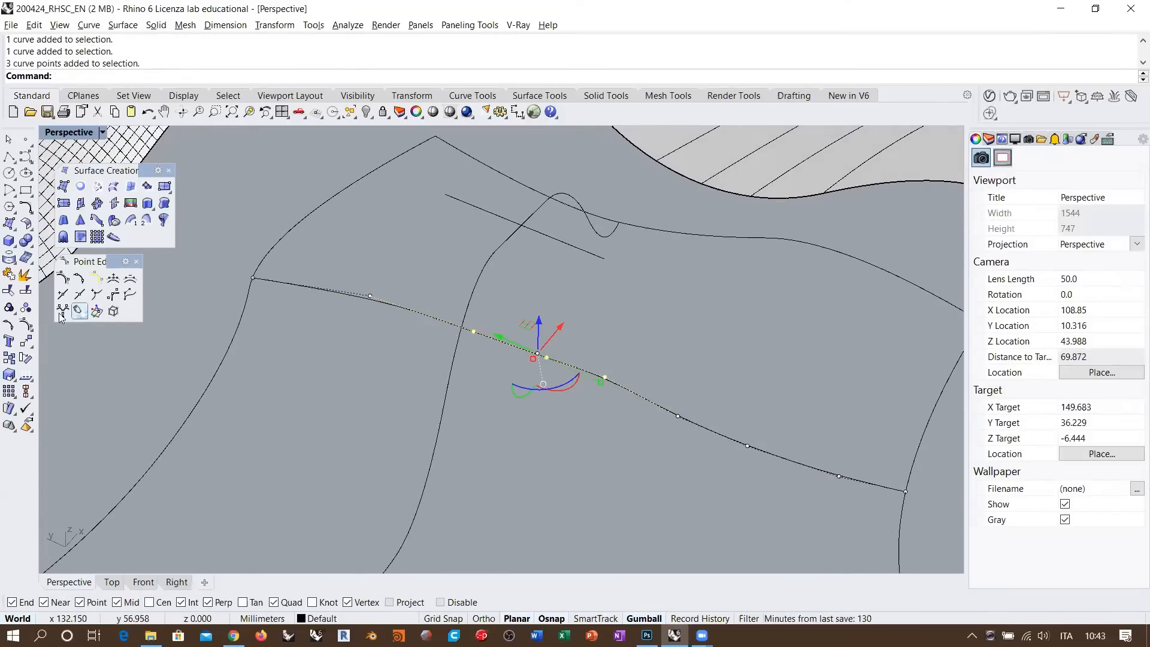
pyautogui.click(25, 341)
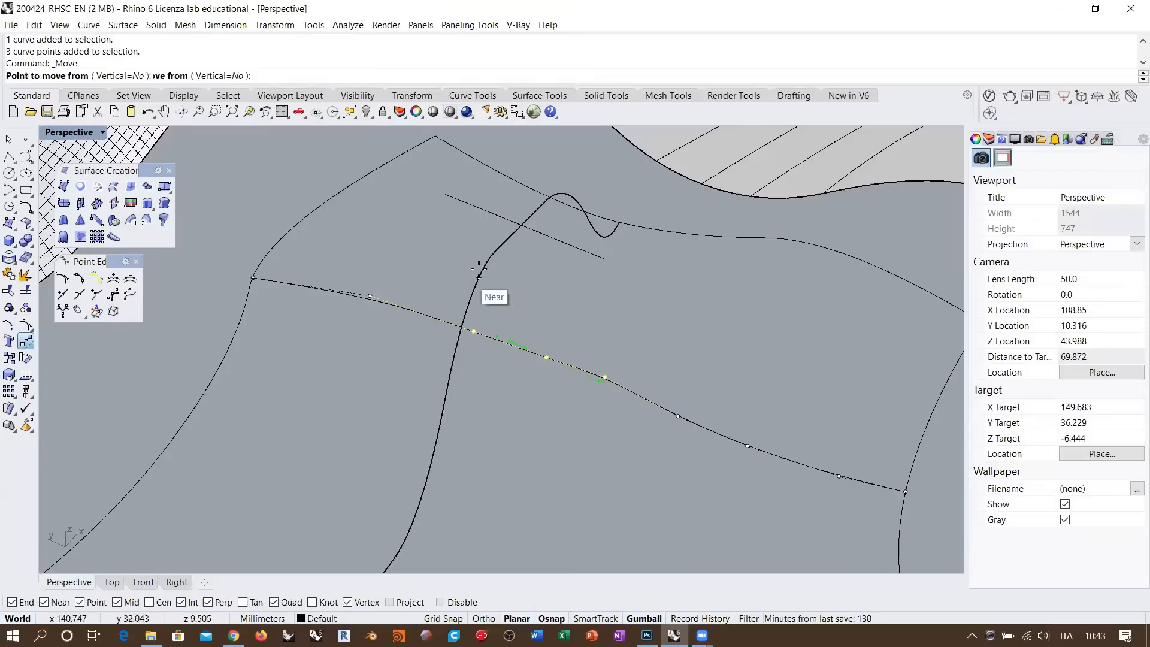
pyautogui.click(546, 357)
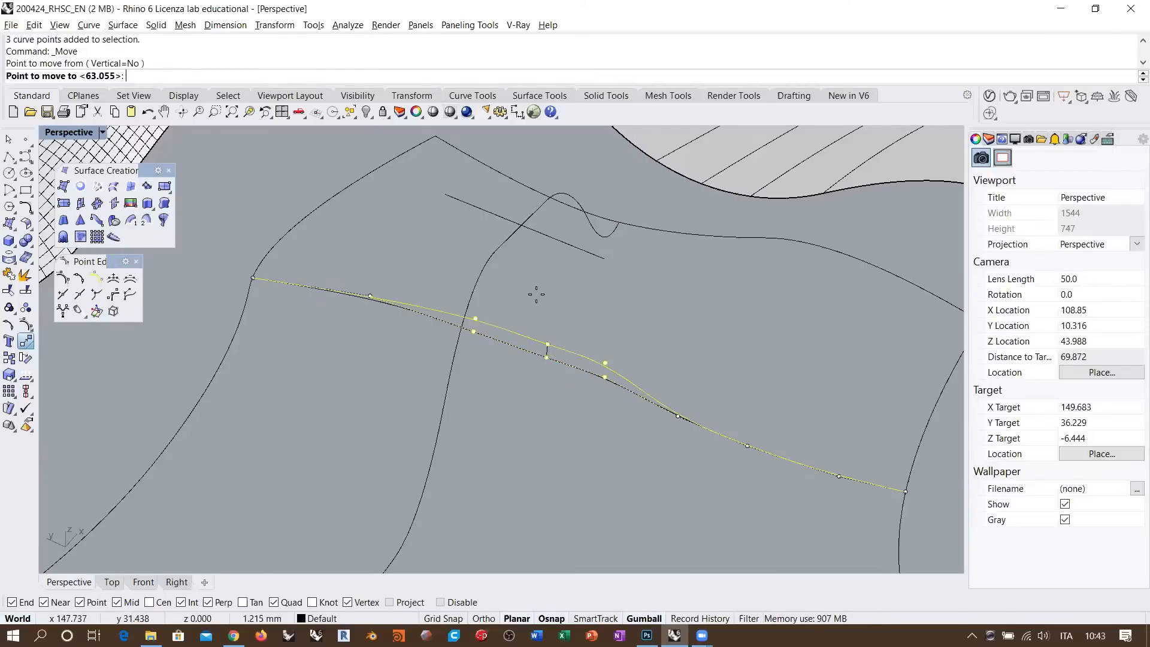
pyautogui.click(522, 225)
pyautogui.scroll(3, 431, 234)
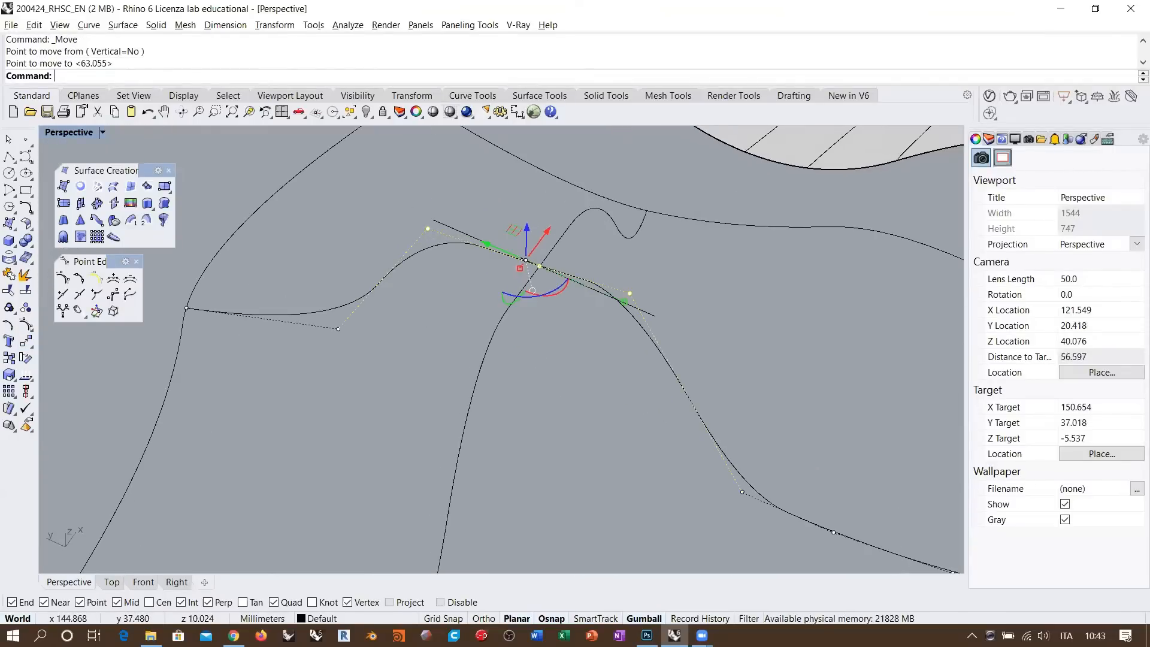
# - Snap the two outer points of the moved control-point group to the ends of the straight reference line
pyautogui.click(427, 229)
pyautogui.moveTo(428, 230); pyautogui.dragTo(433, 220)
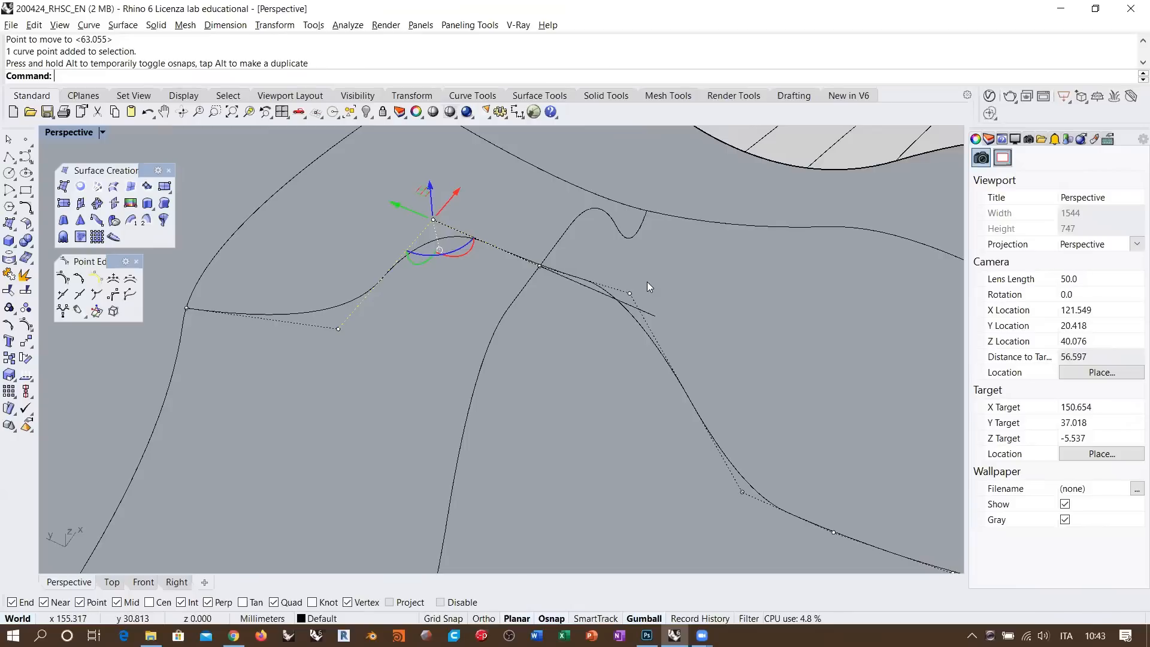
pyautogui.moveTo(629, 294); pyautogui.dragTo(655, 315)
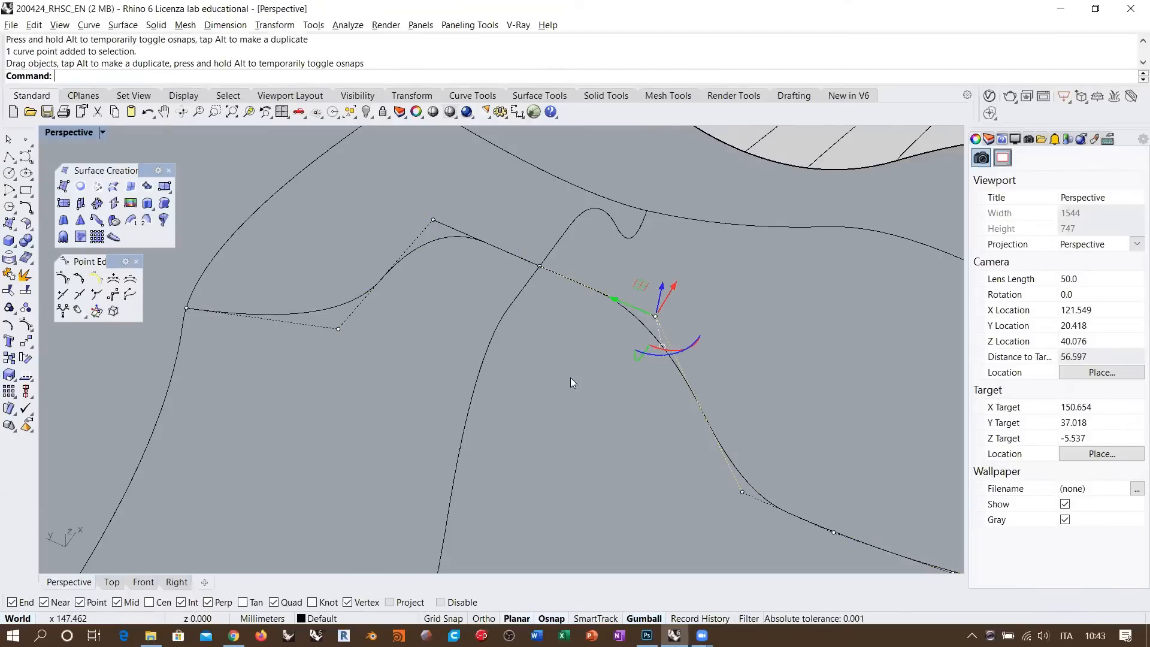
# - Hide the curve's control points and delete the straight reference line
pyautogui.scroll(-2, 526, 338)
pyautogui.press('Escape')
pyautogui.press('Escape')
pyautogui.moveTo(591, 340); pyautogui.dragTo(588, 302, button='right')
pyautogui.click(586, 310)
pyautogui.press('Delete')
# - Show both inner curves' control points and scale the six raised ones inward toward the crossing to narrow the bump
pyautogui.moveTo(589, 302); pyautogui.dragTo(538, 285)
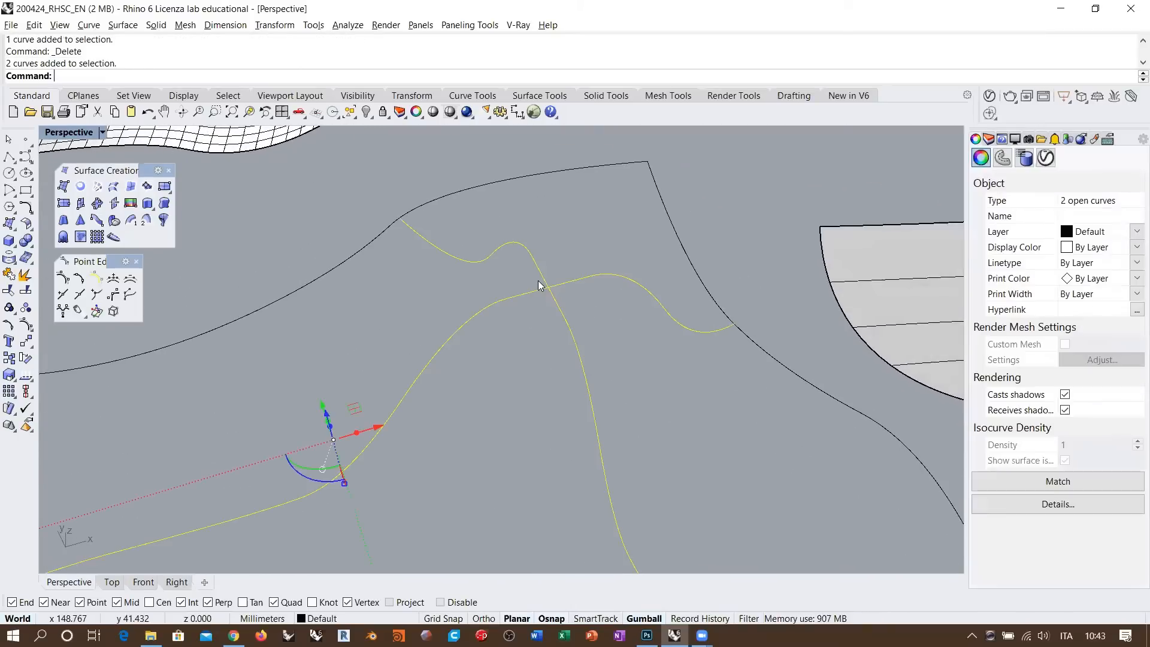
pyautogui.press('F10')
pyautogui.moveTo(598, 333); pyautogui.dragTo(626, 293, button='right')
pyautogui.moveTo(461, 217); pyautogui.dragTo(663, 172)
pyautogui.moveTo(667, 223); pyautogui.dragTo(616, 275, button='right')
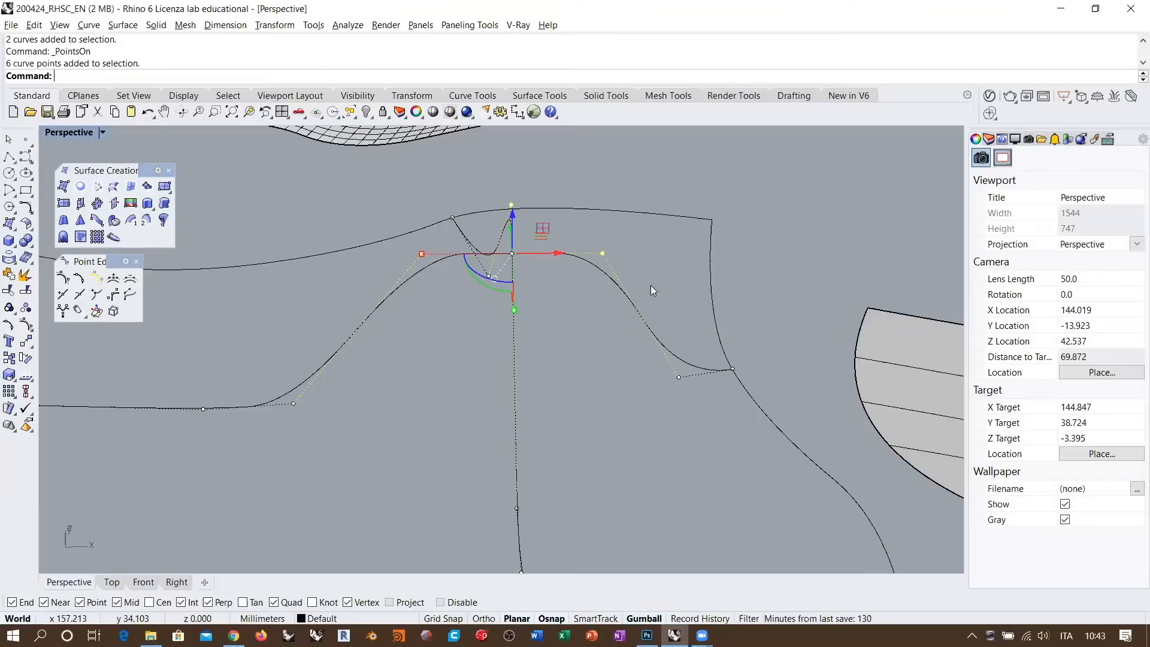
pyautogui.moveTo(528, 318); pyautogui.dragTo(483, 352, button='right')
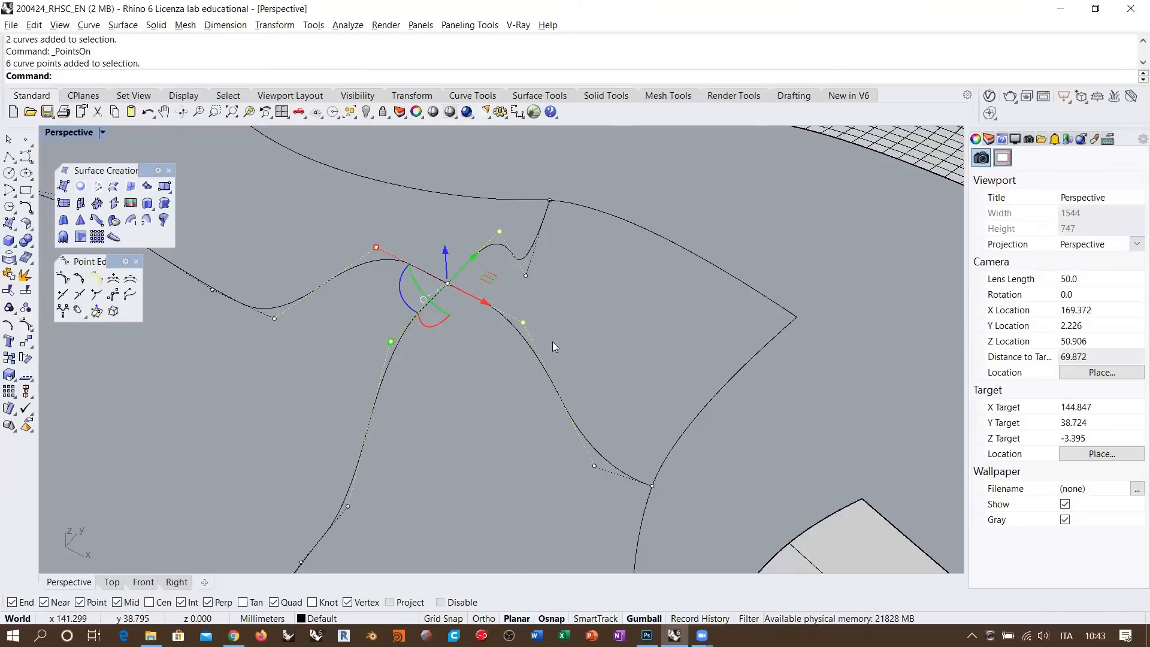
pyautogui.moveTo(420, 330); pyautogui.dragTo(399, 273, button='right')
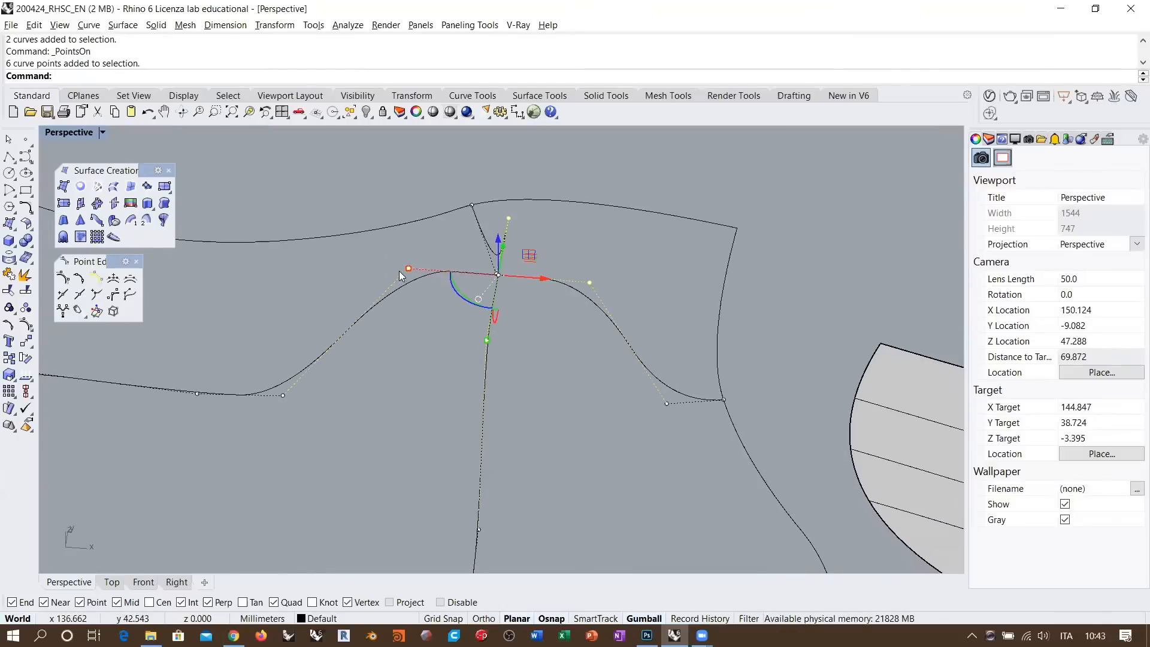
pyautogui.moveTo(400, 271); pyautogui.dragTo(453, 275)
pyautogui.moveTo(515, 325); pyautogui.dragTo(335, 276, button='right')
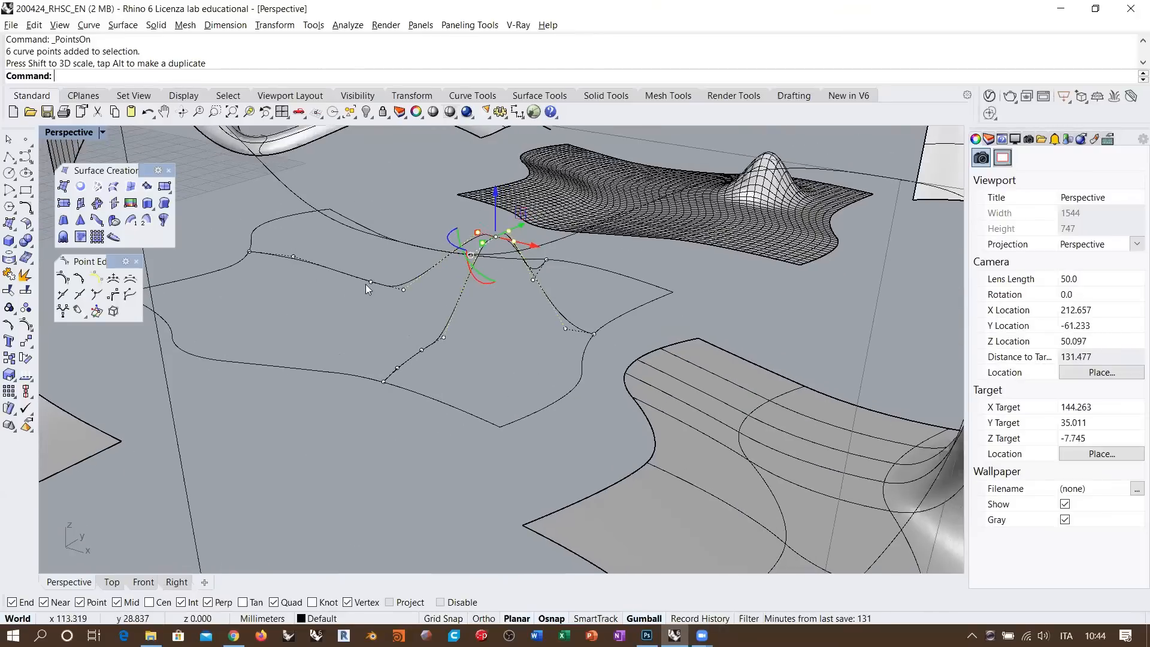
# - Start a network surface and pick the two side boundary curves and the inner curve running between them
pyautogui.moveTo(526, 327); pyautogui.dragTo(559, 347, button='right')
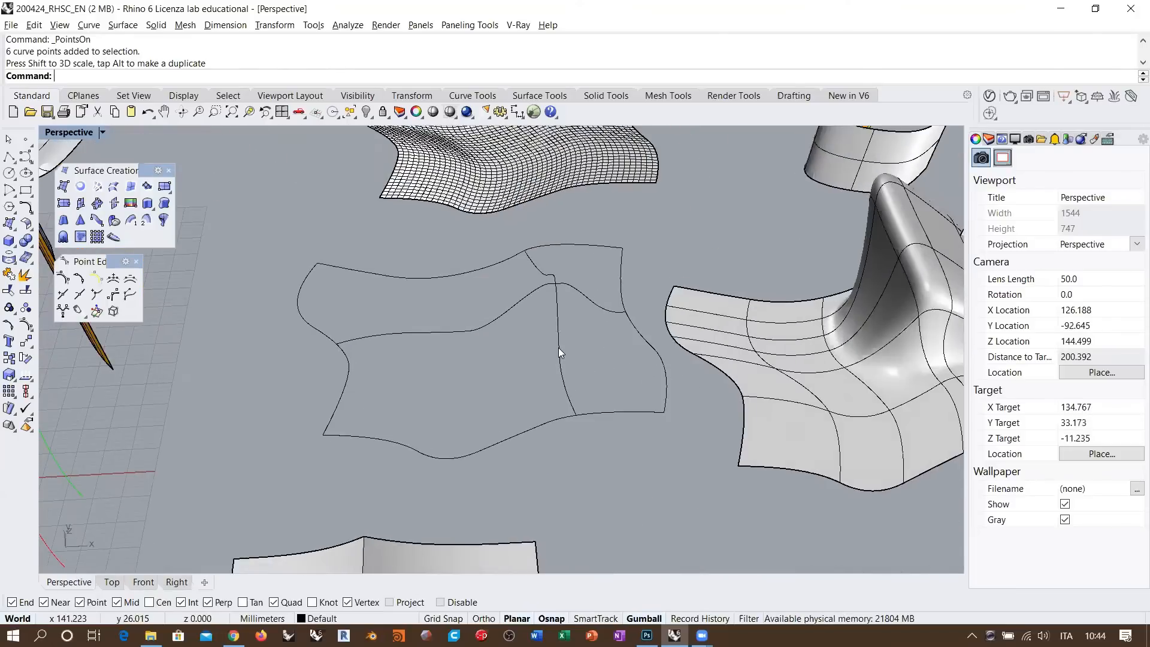
pyautogui.scroll(3, 558, 348)
pyautogui.scroll(-2, 557, 321)
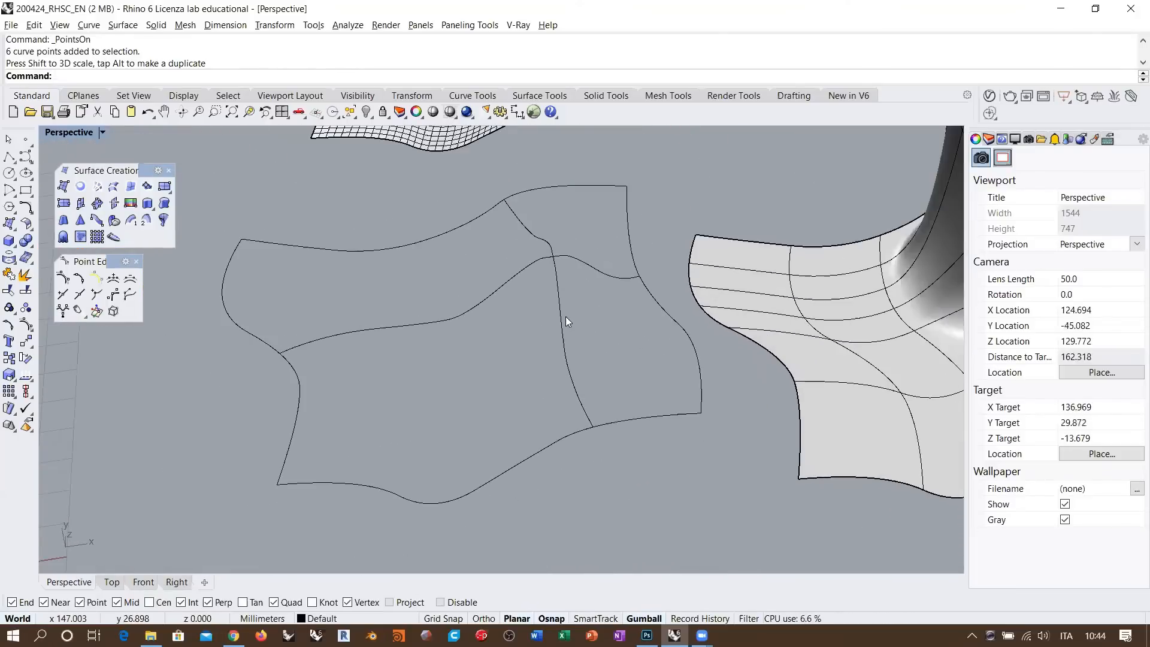
pyautogui.click(97, 187)
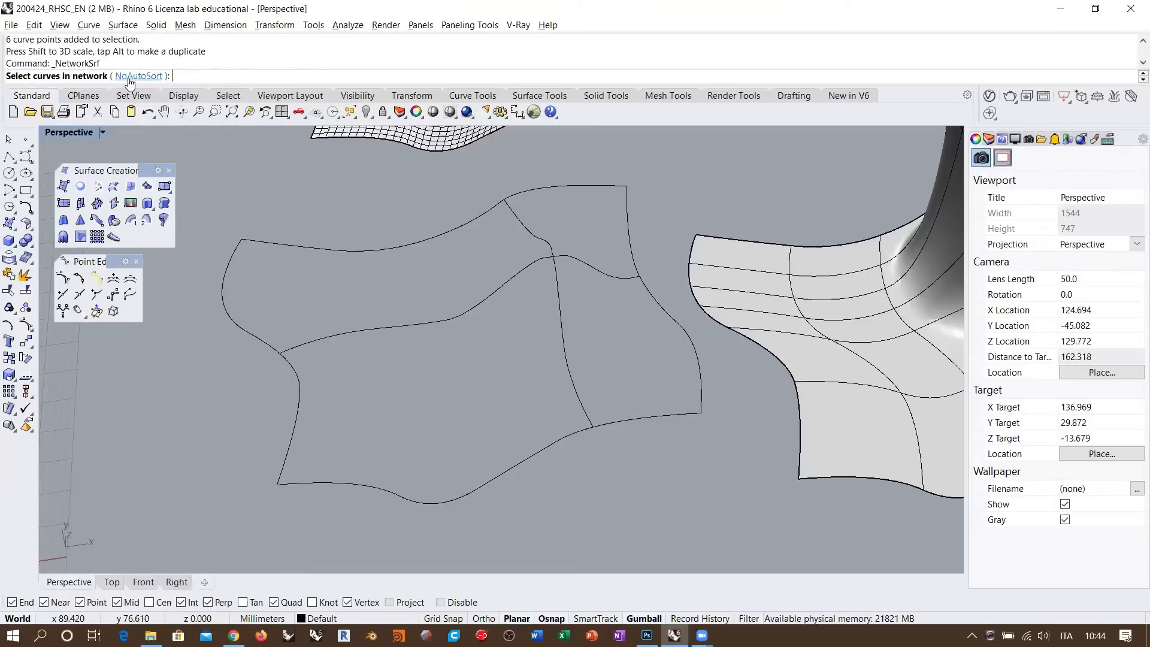
pyautogui.moveTo(617, 344); pyautogui.dragTo(623, 345, button='right')
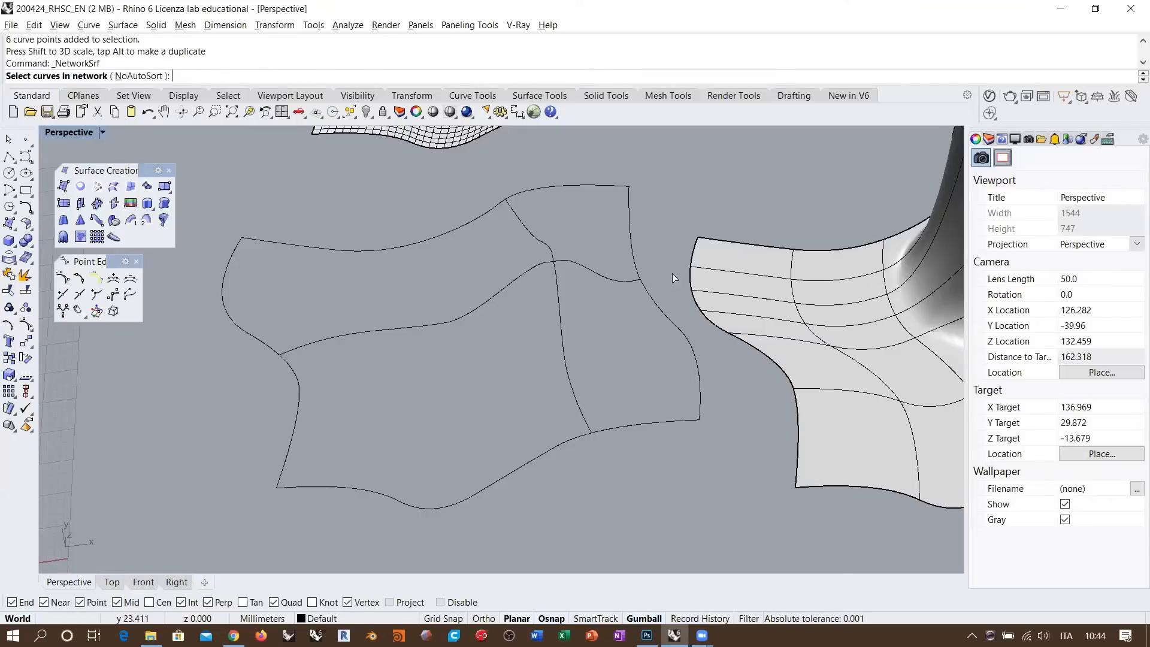
pyautogui.moveTo(434, 367); pyautogui.dragTo(387, 444, button='right')
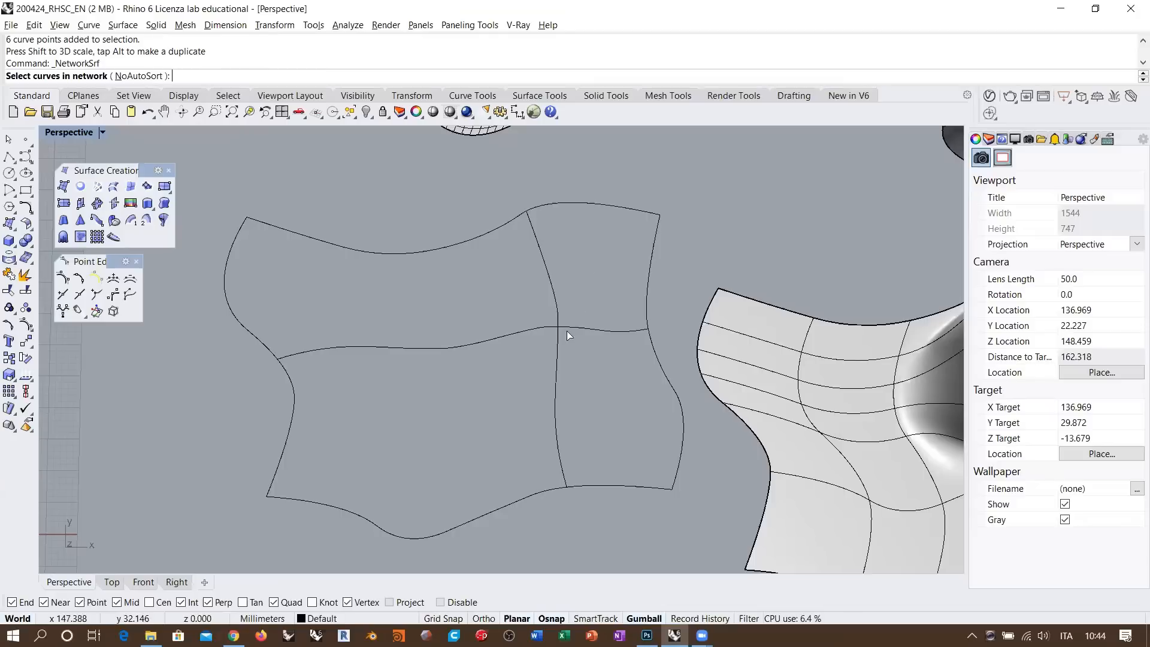
pyautogui.click(283, 457)
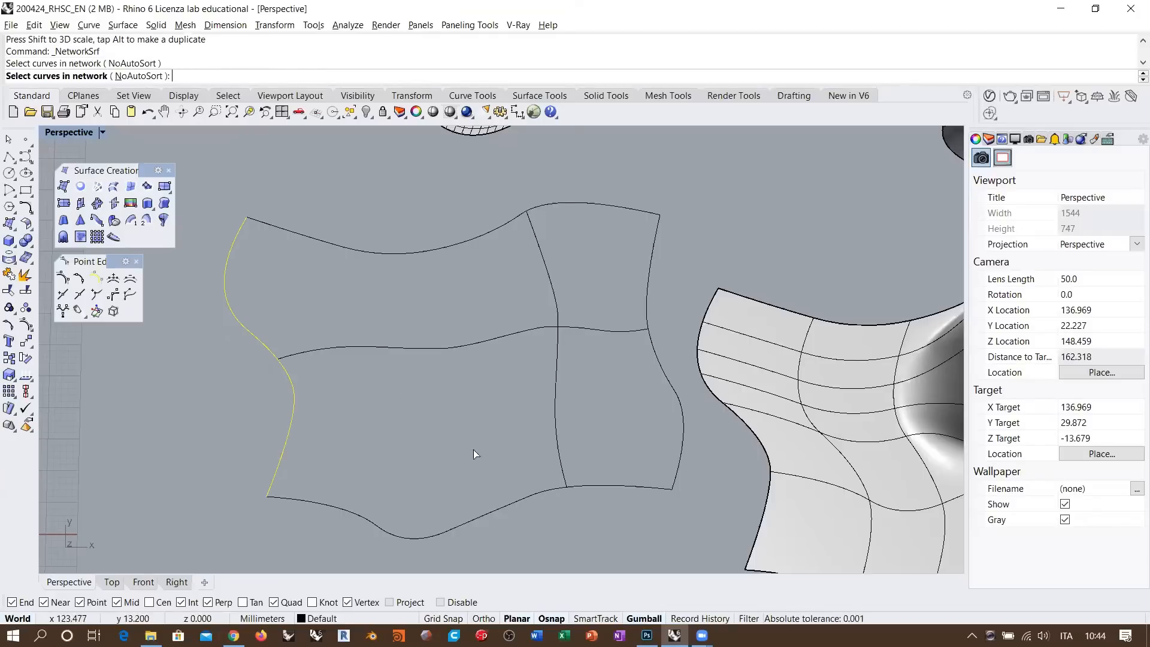
pyautogui.click(554, 442)
pyautogui.click(684, 441)
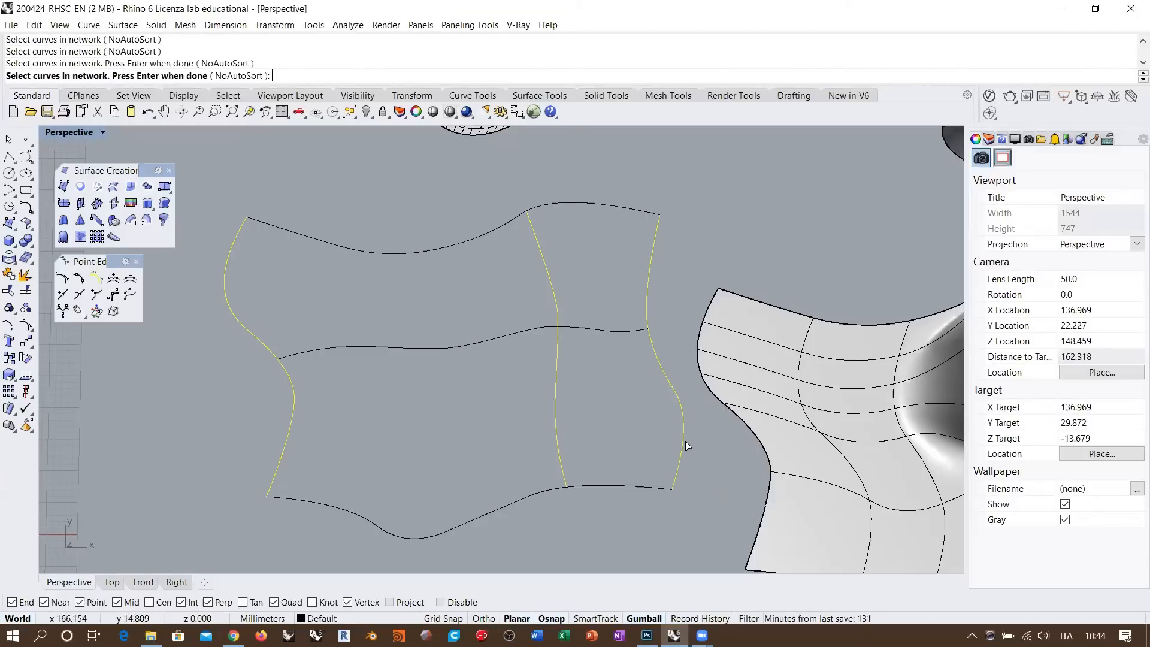
# - Add the three crossing curves to the network and generate the surface preview
pyautogui.click(616, 483)
pyautogui.click(599, 329)
pyautogui.click(599, 205)
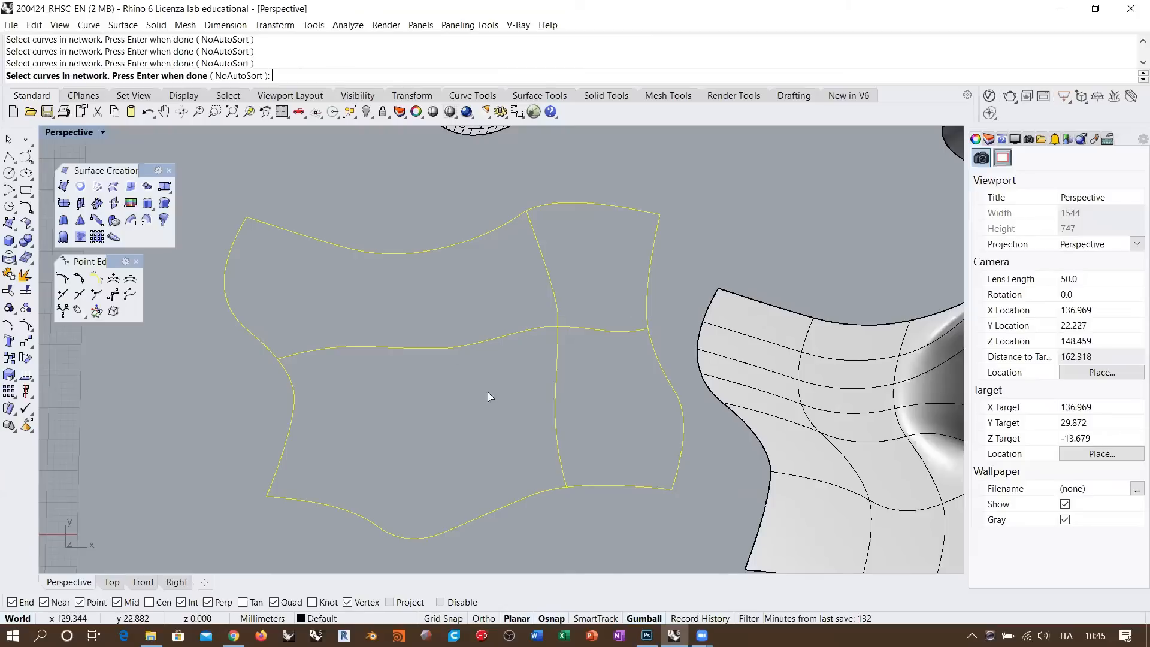
pyautogui.moveTo(555, 418); pyautogui.dragTo(469, 337, button='right')
pyautogui.press('Return')
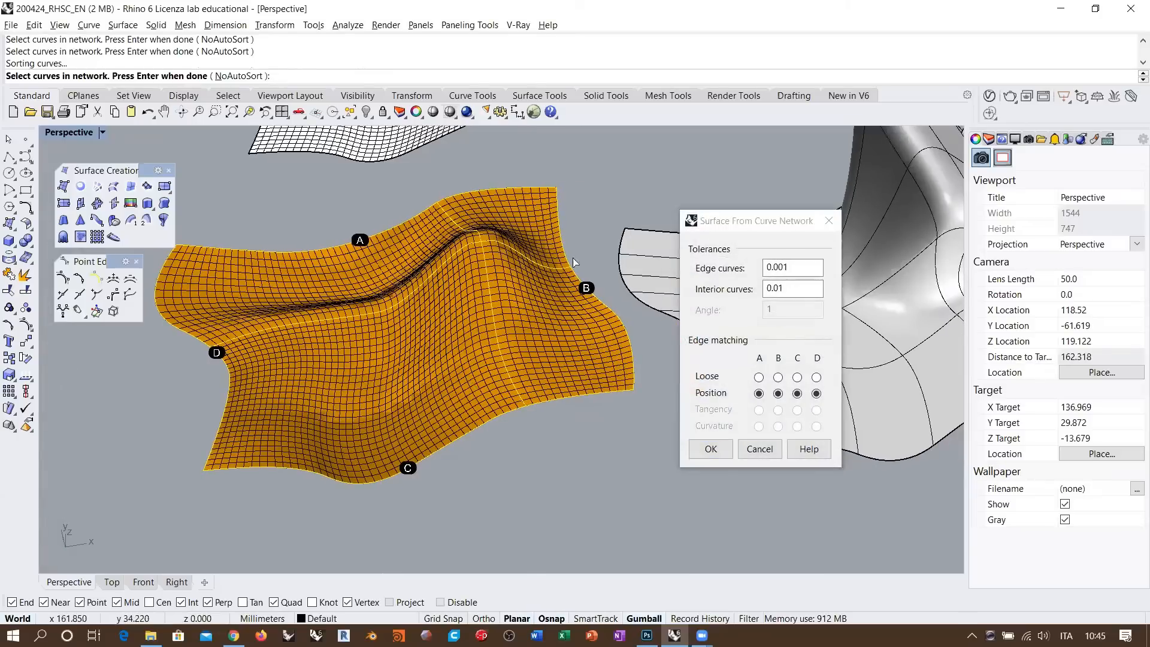
# - Set the interior curves tolerance to 1 and examine how the preview follows the curves at the bump's peak
pyautogui.moveTo(462, 260); pyautogui.dragTo(509, 222, button='right')
pyautogui.scroll(5, 473, 296)
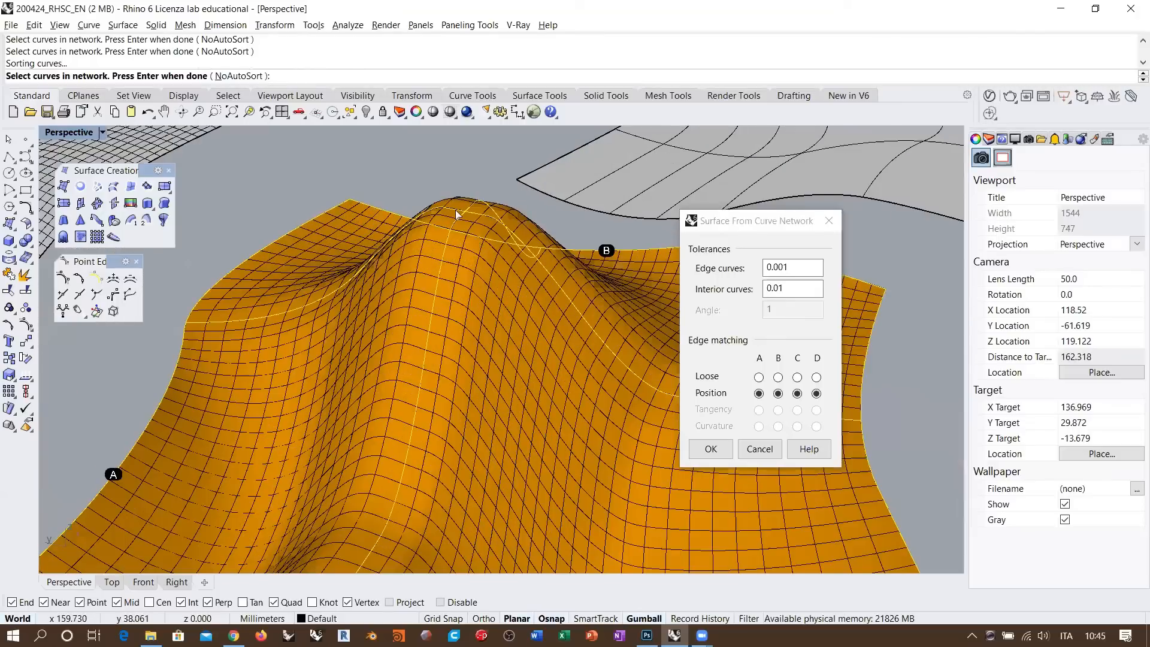
pyautogui.moveTo(473, 296); pyautogui.dragTo(502, 249, button='right')
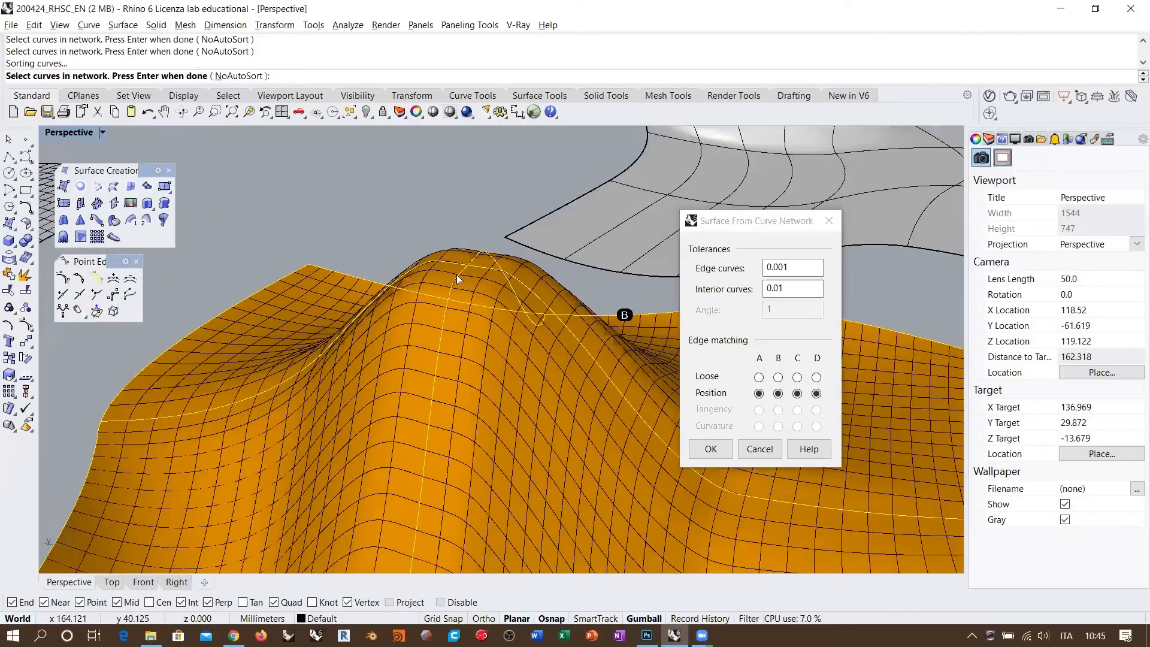
pyautogui.click(791, 288)
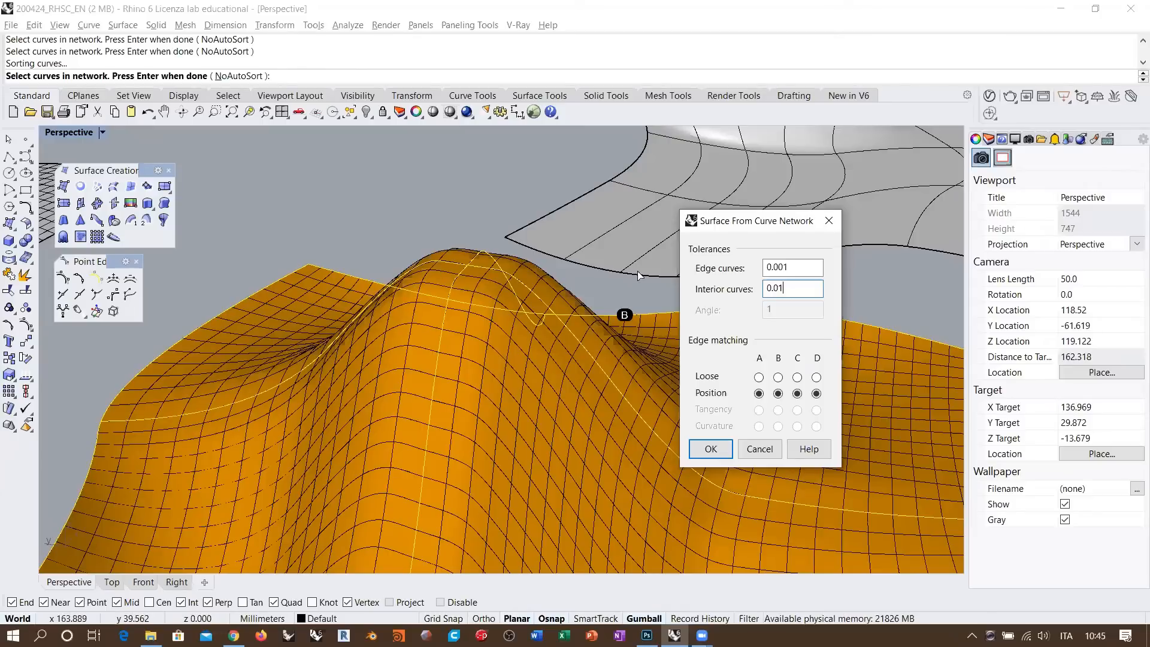
pyautogui.moveTo(789, 289); pyautogui.dragTo(698, 306)
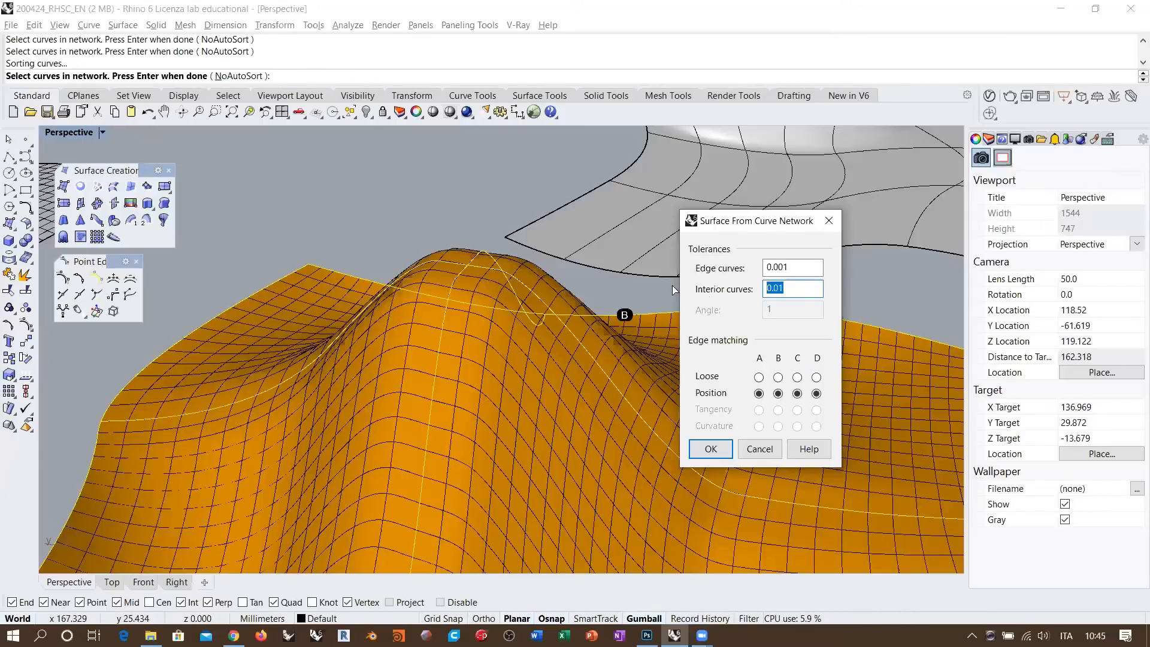
pyautogui.write('1')
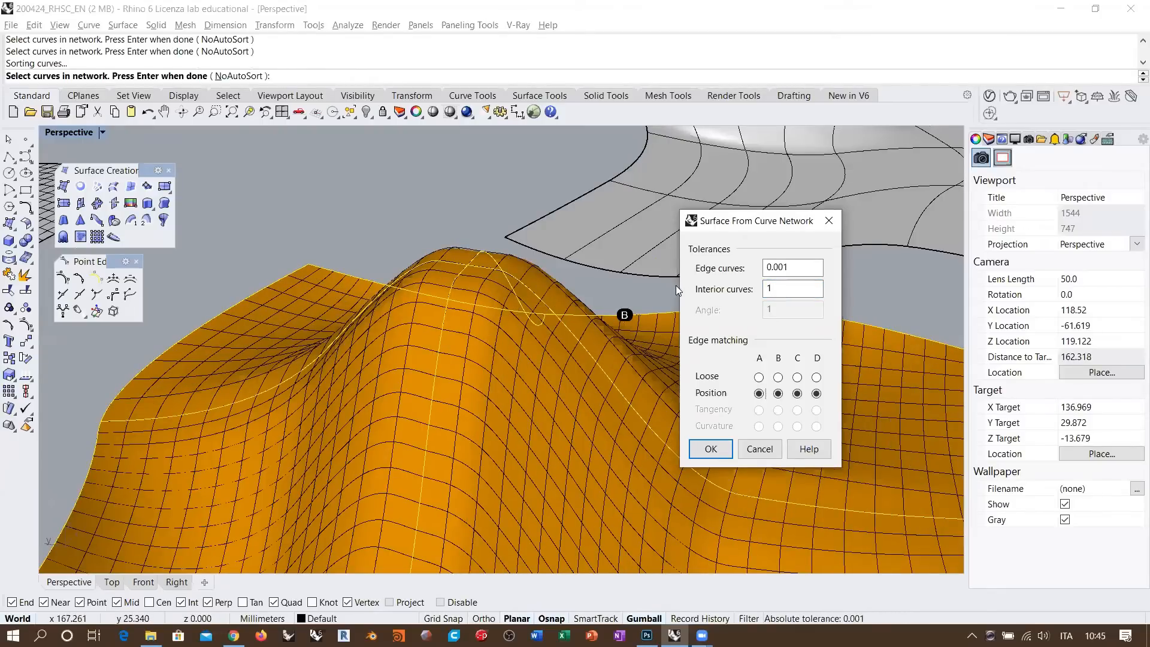
pyautogui.moveTo(519, 375); pyautogui.dragTo(468, 257, button='right')
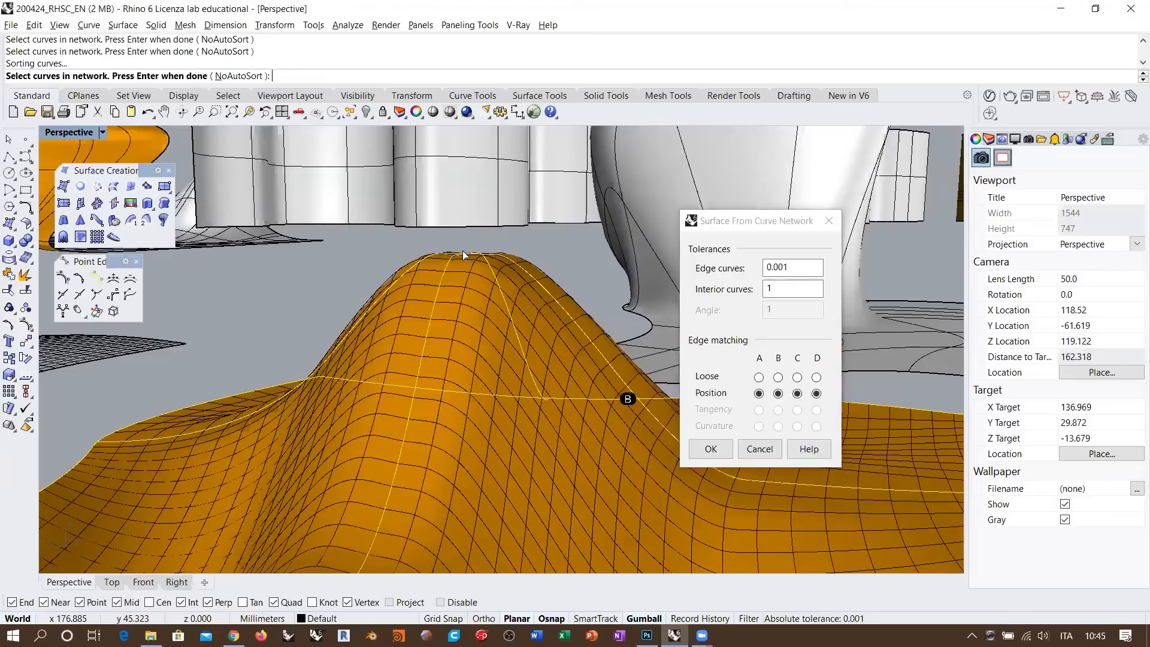
pyautogui.scroll(8, 462, 257)
pyautogui.moveTo(297, 267); pyautogui.dragTo(322, 325, button='right')
pyautogui.scroll(-7, 457, 303)
pyautogui.moveTo(457, 304); pyautogui.dragTo(411, 289, button='right')
# - Try an interior curves tolerance of 0.001 and compare the density of the previewed surface
pyautogui.click(736, 290)
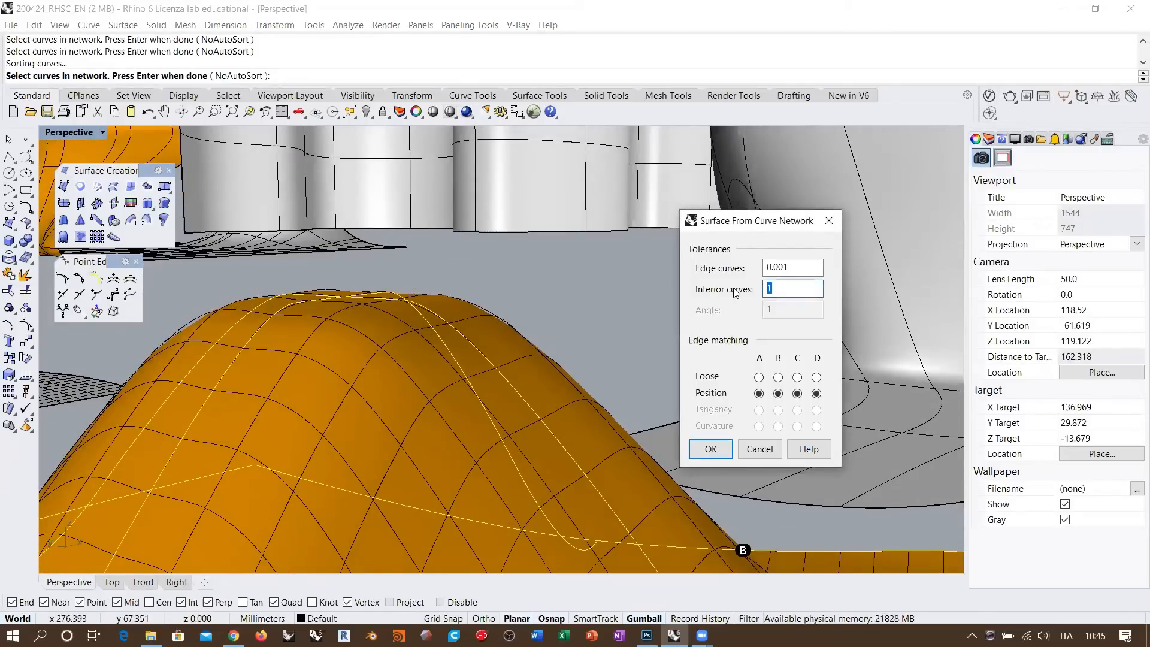
pyautogui.write('0.001')
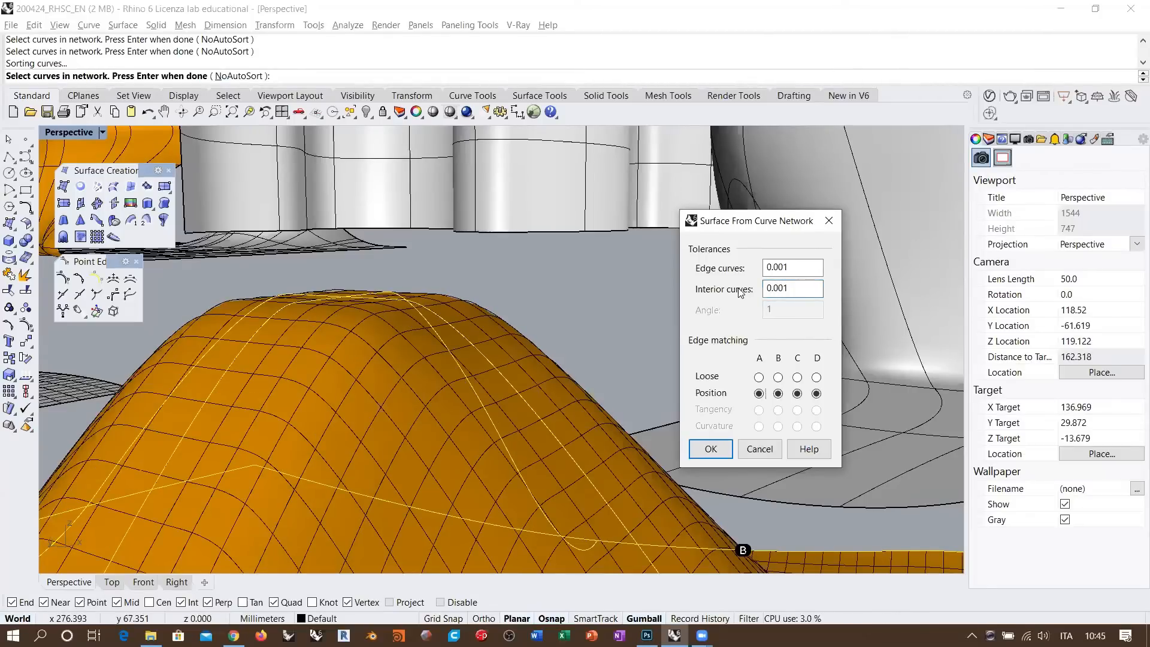
pyautogui.keyDown('ctrl'); pyautogui.moveTo(495, 267); pyautogui.dragTo(524, 279, button='right'); pyautogui.keyUp('ctrl')
pyautogui.scroll(-6, 494, 339)
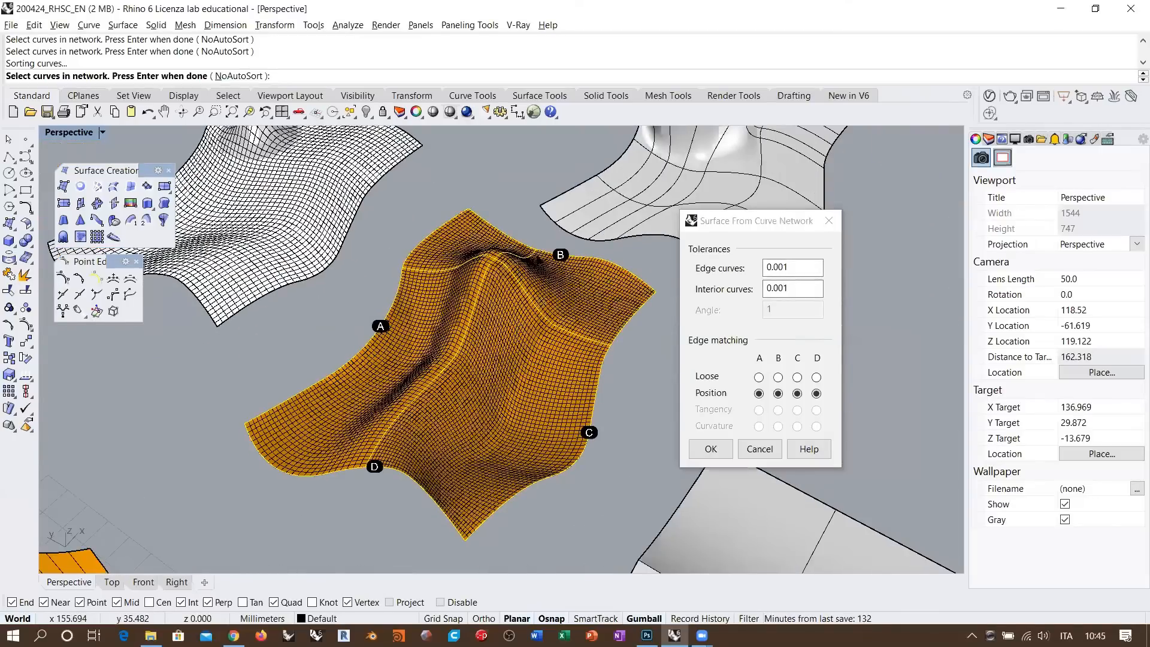
# - Set the interior curves tolerance to 0.01 and create the network surface
pyautogui.moveTo(777, 287); pyautogui.dragTo(801, 288)
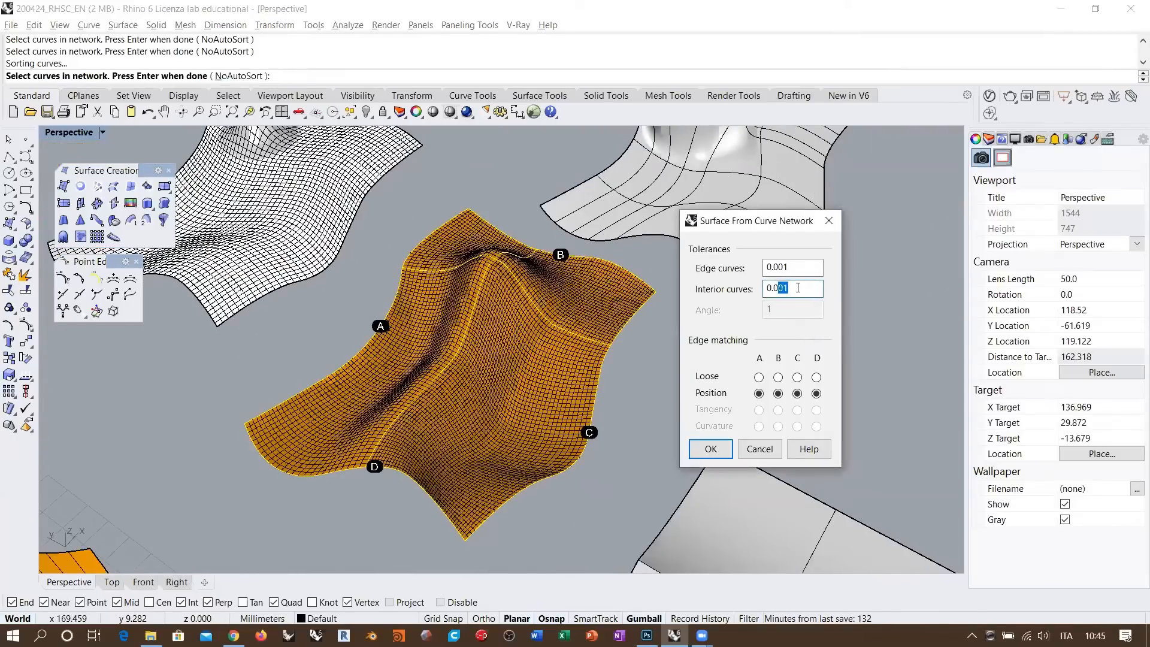
pyautogui.write('1')
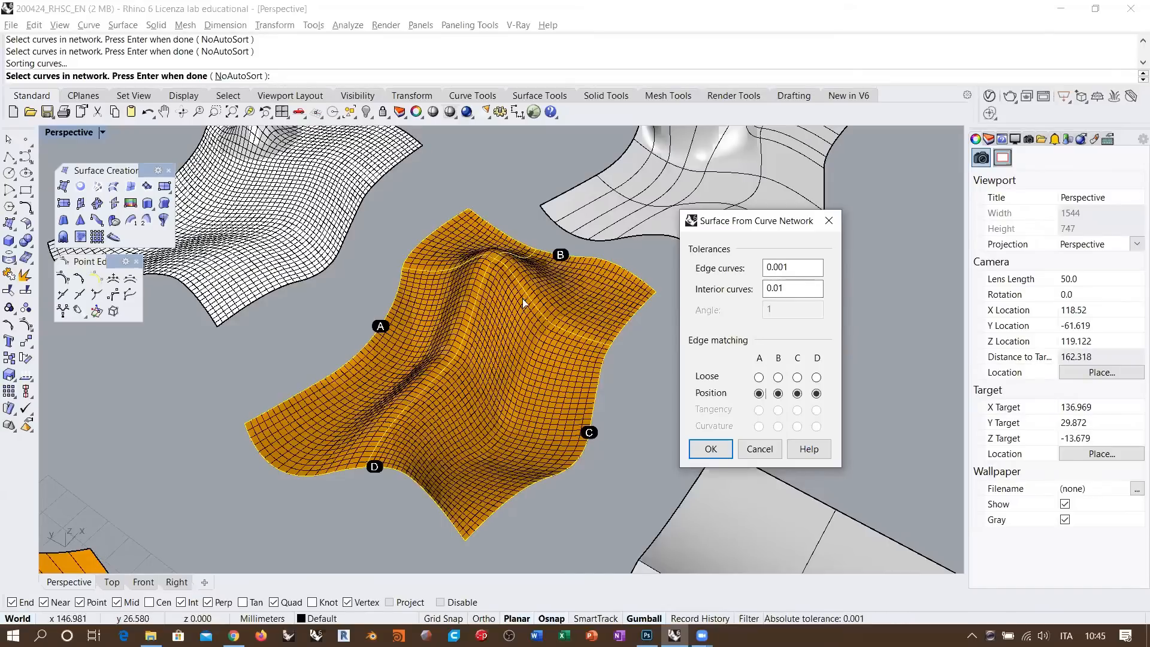
pyautogui.click(710, 450)
# - Isolate the new network surface together with its boundary and inner curves
pyautogui.moveTo(623, 359); pyautogui.dragTo(569, 335, button='right')
pyautogui.moveTo(591, 209); pyautogui.dragTo(191, 478)
pyautogui.middleClick(367, 259)
pyautogui.click(381, 226)
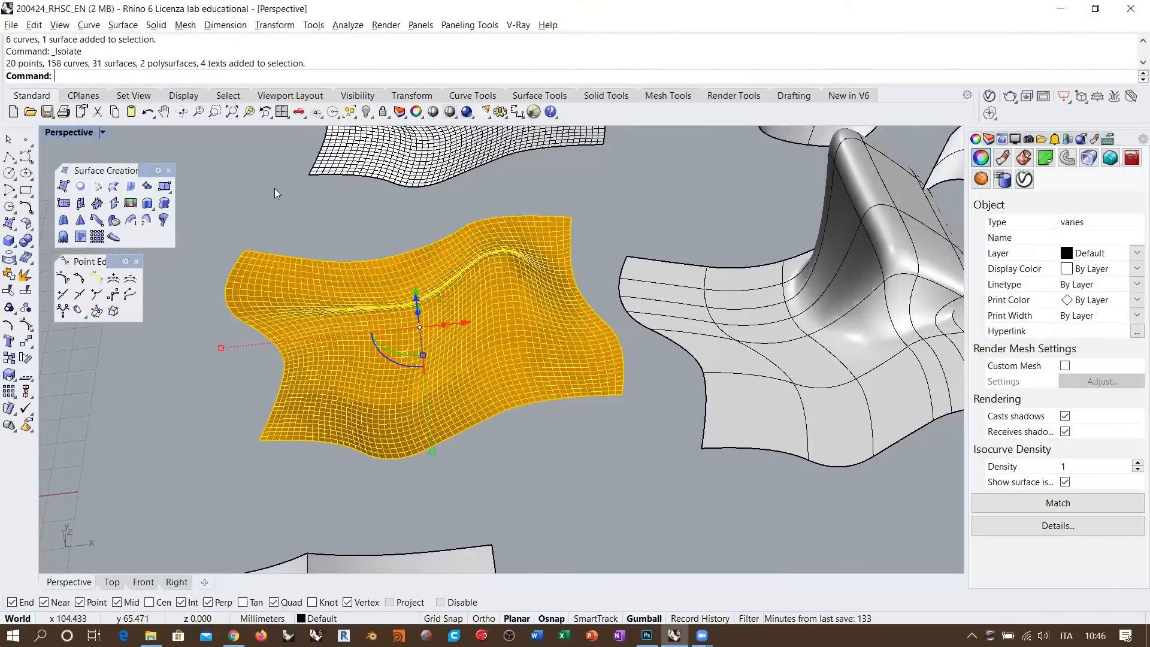
# - Examine the isolated surface's profile and bump in the Front view
pyautogui.click(144, 583)
pyautogui.scroll(-5, 534, 279)
pyautogui.scroll(2, 612, 332)
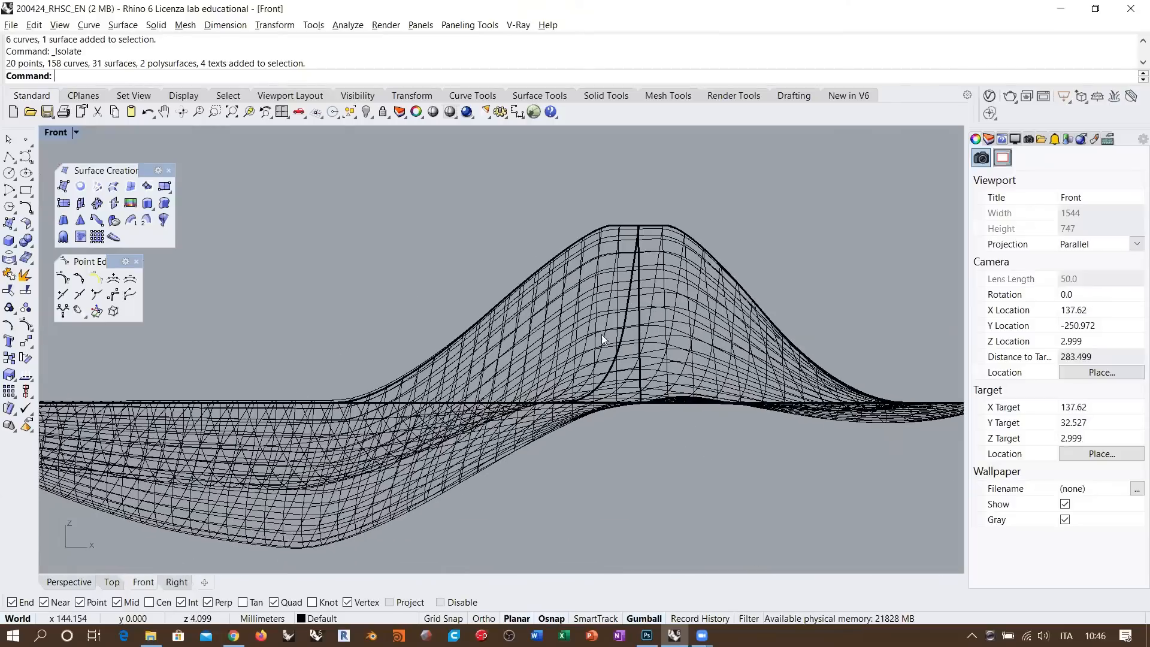
pyautogui.scroll(-2, 613, 332)
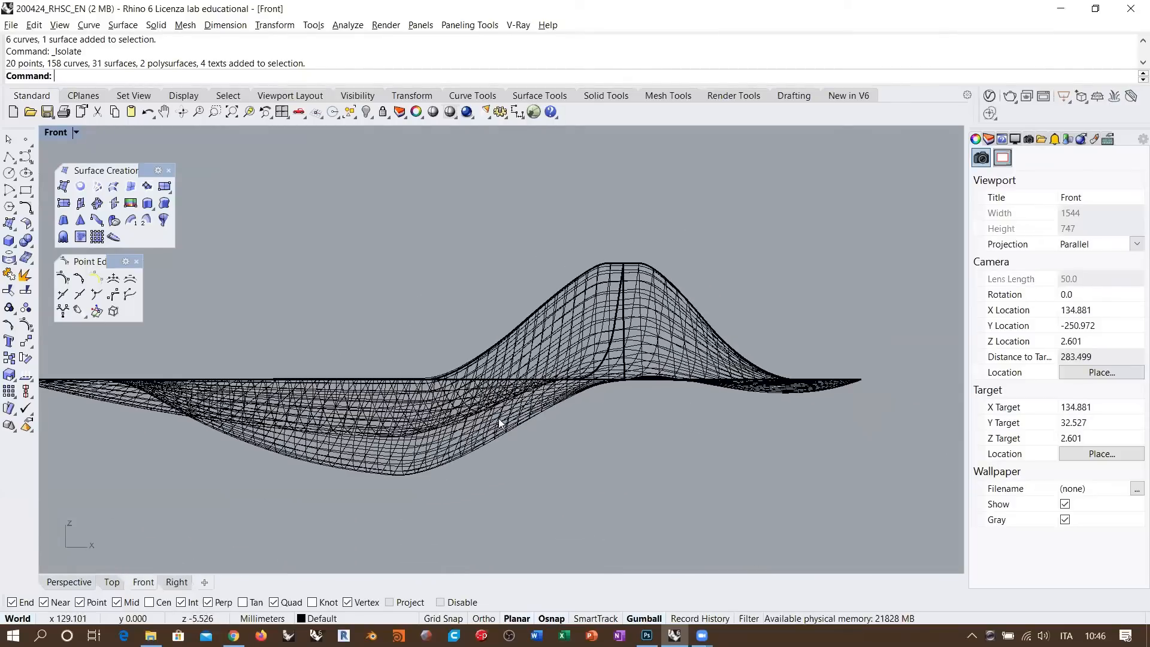
pyautogui.moveTo(560, 390); pyautogui.dragTo(608, 390, button='right')
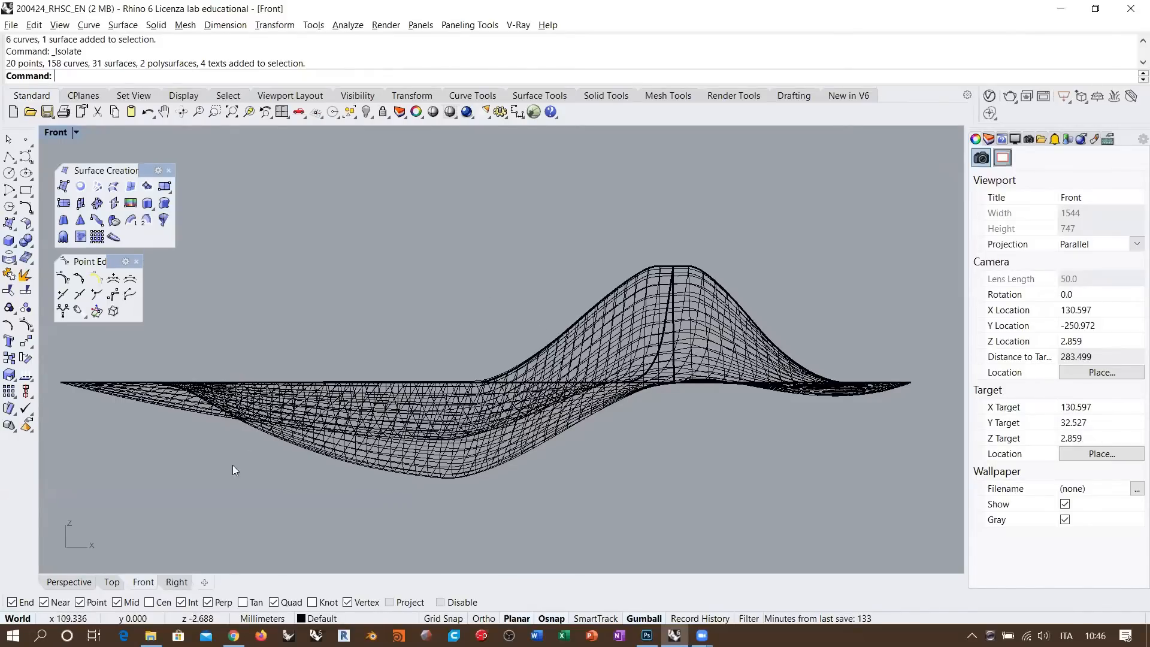
# - Select two opposite boundary curves and the inner curve between them on the network surface in Perspective
pyautogui.click(83, 584)
pyautogui.moveTo(498, 355); pyautogui.dragTo(684, 285, button='right')
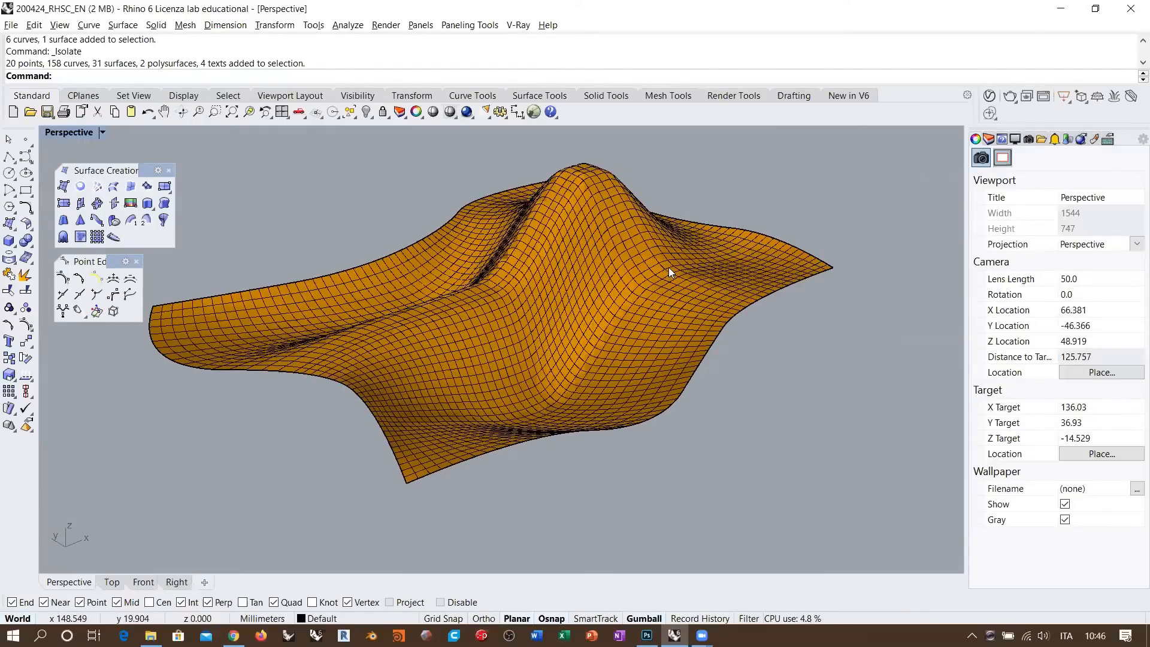
pyautogui.moveTo(668, 267); pyautogui.dragTo(721, 385, button='right')
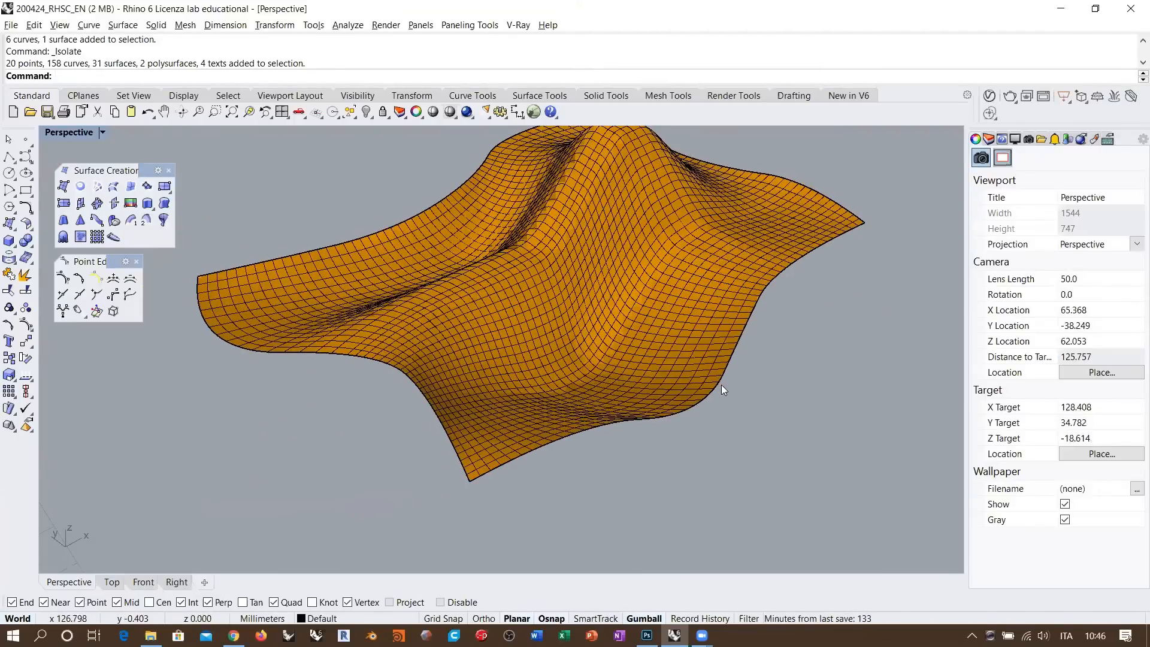
pyautogui.click(724, 387)
pyautogui.click(773, 419)
pyautogui.keyDown('shift'); pyautogui.click(454, 293); pyautogui.keyUp('shift')
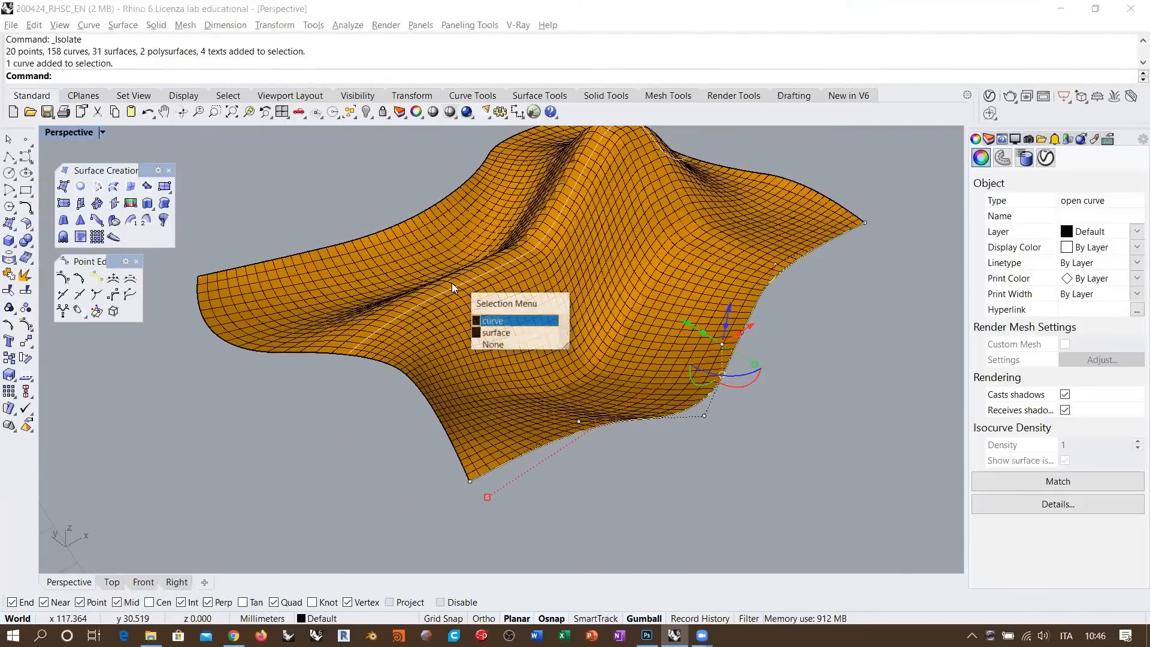
pyautogui.click(491, 320)
pyautogui.keyDown('shift'); pyautogui.click(337, 241); pyautogui.keyUp('shift')
pyautogui.keyDown('shift'); pyautogui.click(348, 238); pyautogui.keyUp('shift')
pyautogui.keyDown('ctrl'); pyautogui.click(349, 271); pyautogui.keyUp('ctrl')
# - Add the crossing inner curve to the selection and examine how the surface follows the curves around the bump
pyautogui.moveTo(601, 317); pyautogui.dragTo(659, 309, button='right')
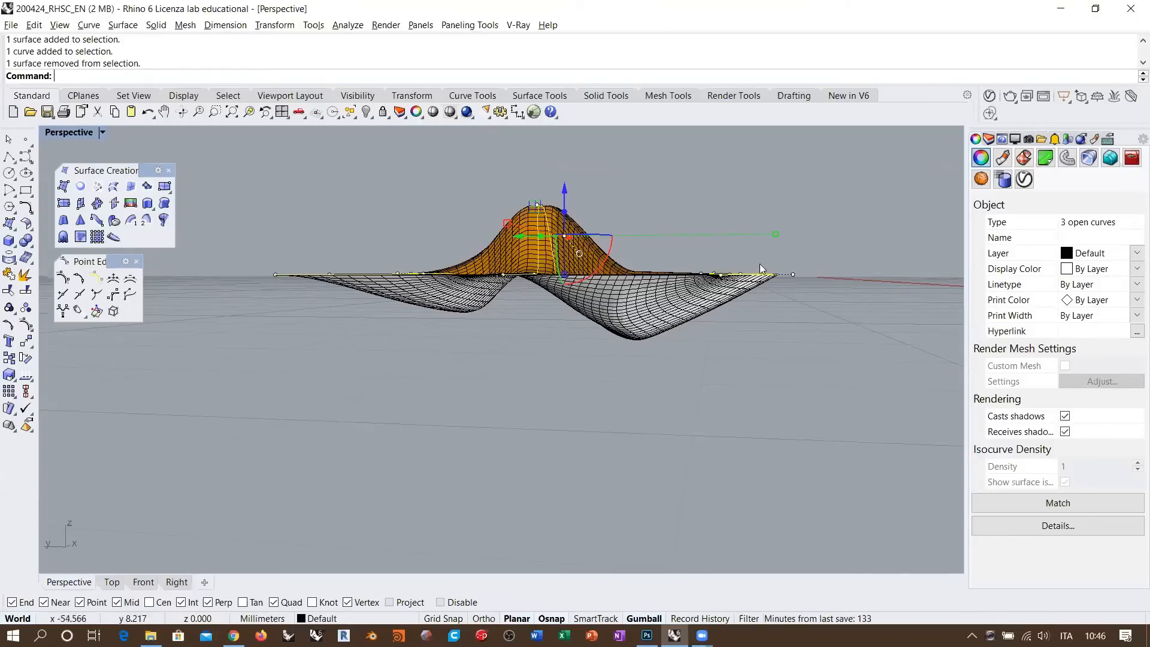
pyautogui.moveTo(529, 289); pyautogui.dragTo(576, 321, button='right')
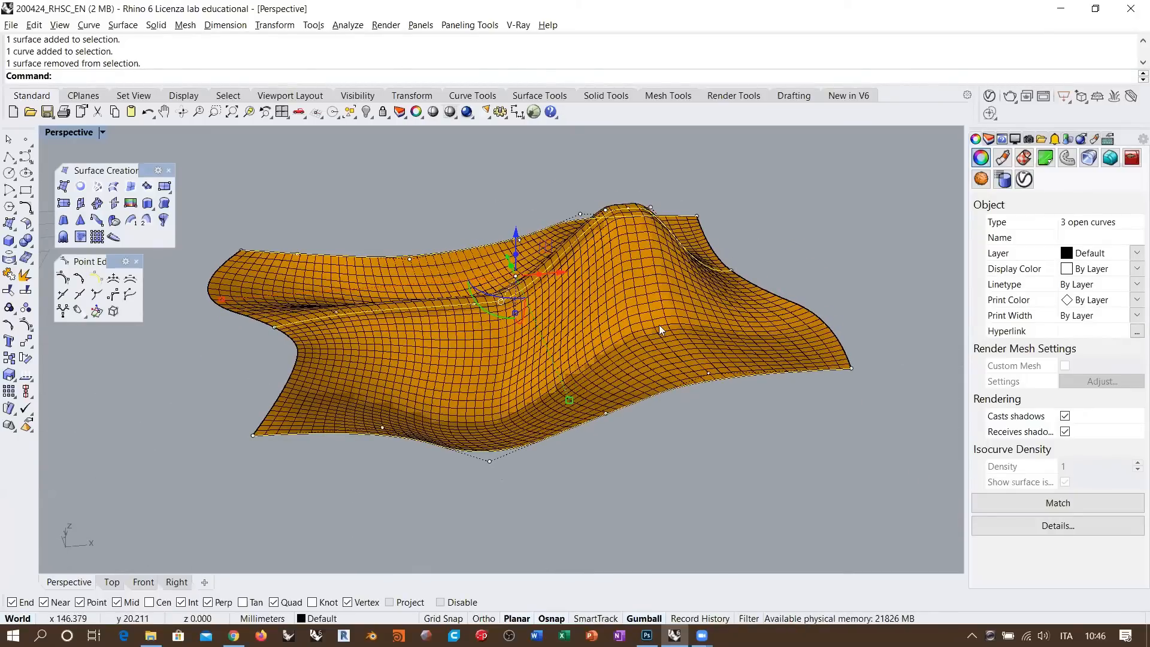
pyautogui.moveTo(600, 335); pyautogui.dragTo(637, 229, button='right')
pyautogui.click(639, 231)
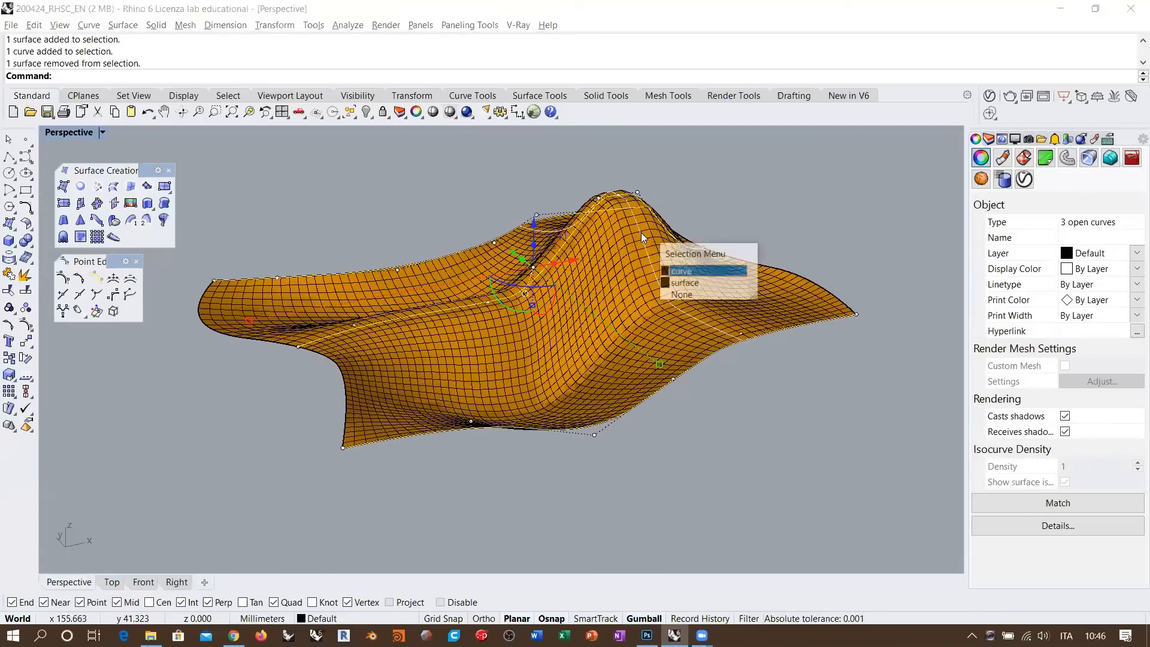
pyautogui.click(697, 263)
pyautogui.moveTo(696, 263); pyautogui.dragTo(688, 279, button='right')
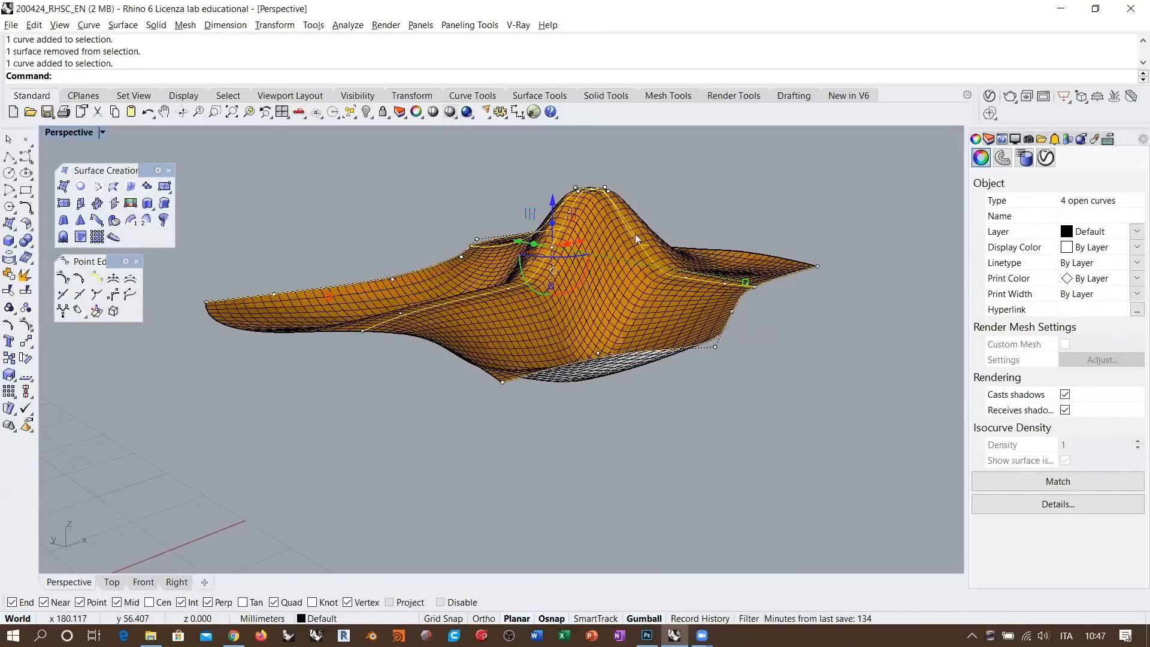
pyautogui.moveTo(627, 229); pyautogui.dragTo(584, 209, button='right')
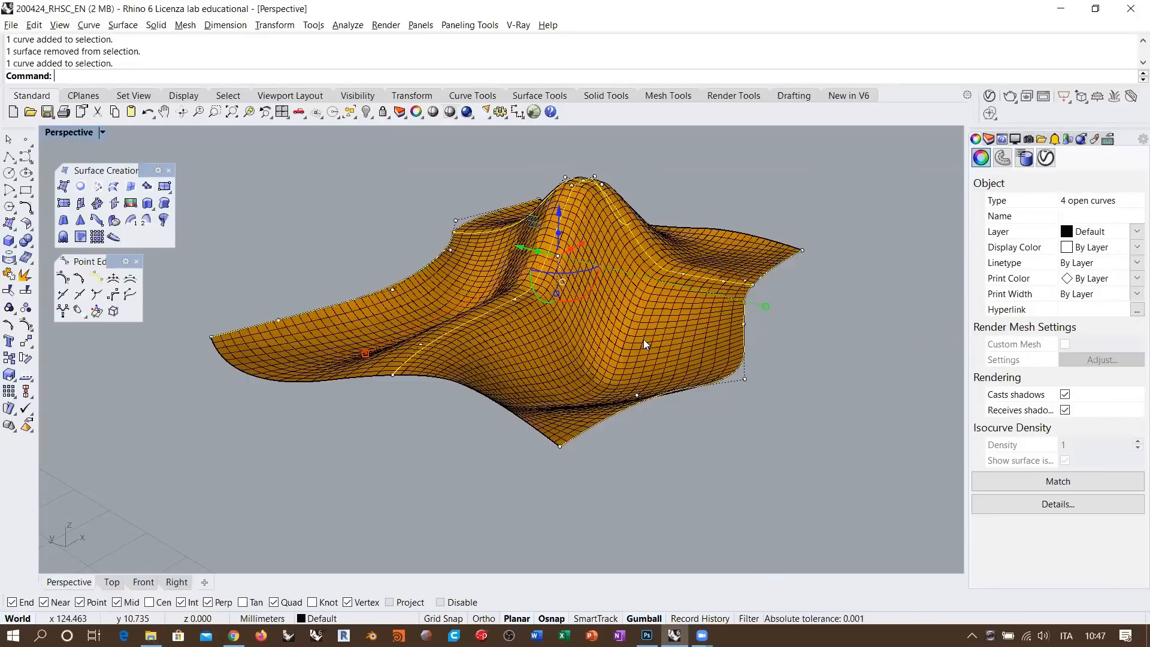
pyautogui.moveTo(639, 343); pyautogui.dragTo(467, 331, button='right')
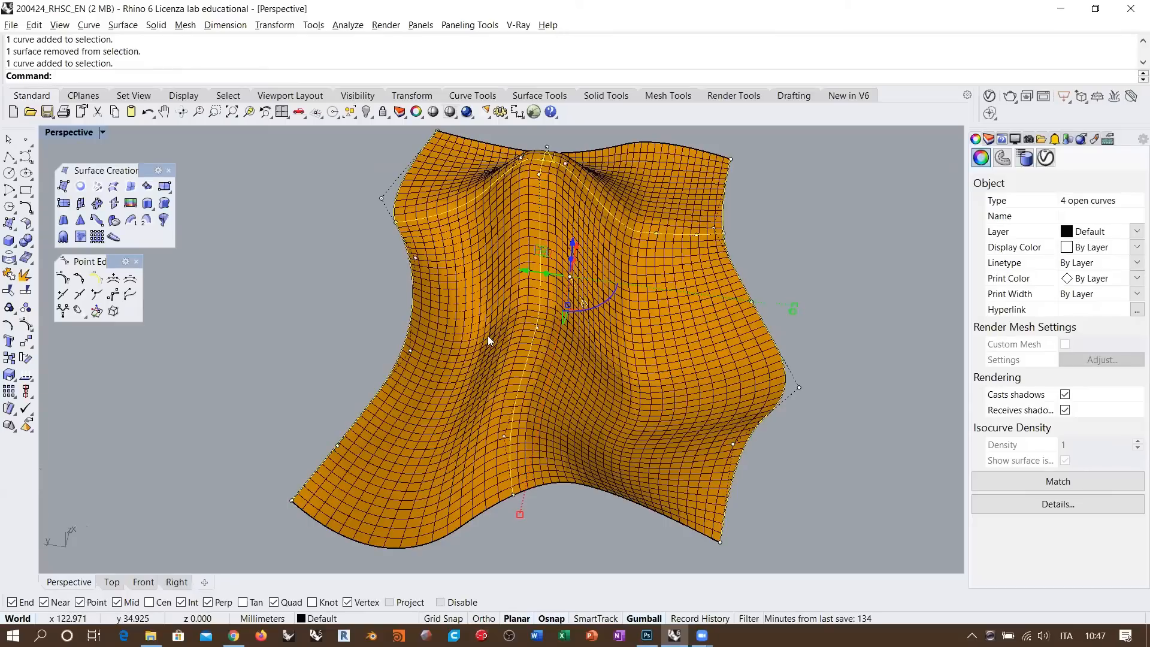
# - Delete the network surface, keeping its boundary and inner curves
pyautogui.moveTo(704, 366); pyautogui.dragTo(591, 371, button='right')
pyautogui.press('Escape')
pyautogui.click(584, 381)
pyautogui.press('Delete')
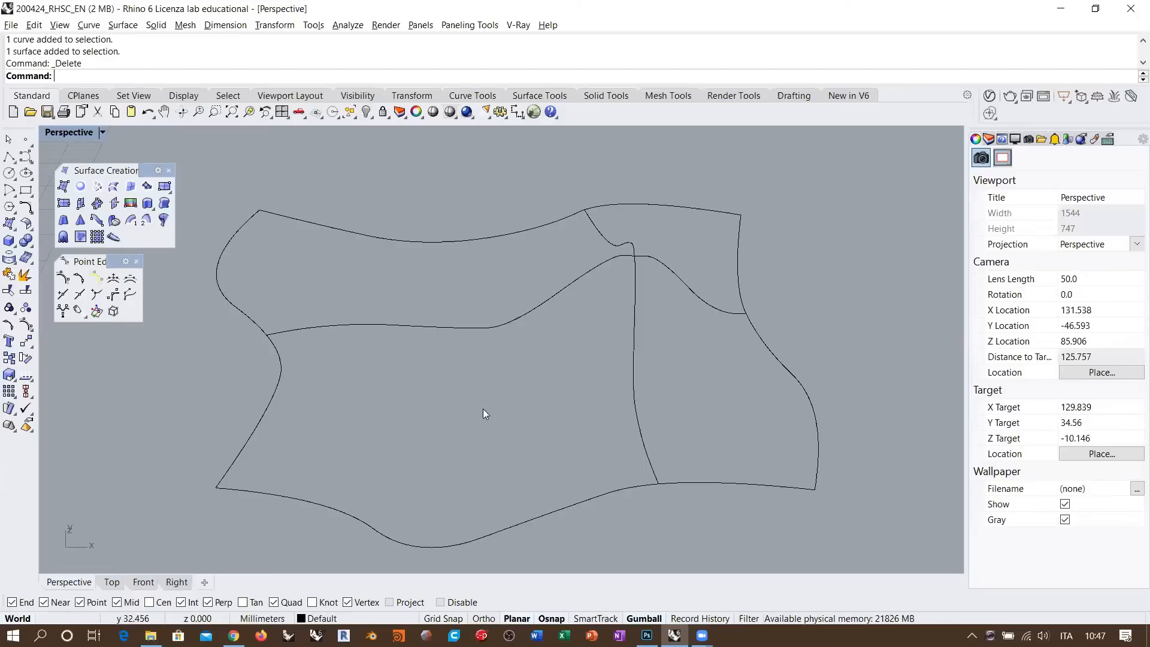
# - Draw a degree 2 curve between the two long boundary curves, crossing the lengthwise inner curve in the flat area beside the bump
pyautogui.moveTo(469, 444); pyautogui.dragTo(583, 314, button='right')
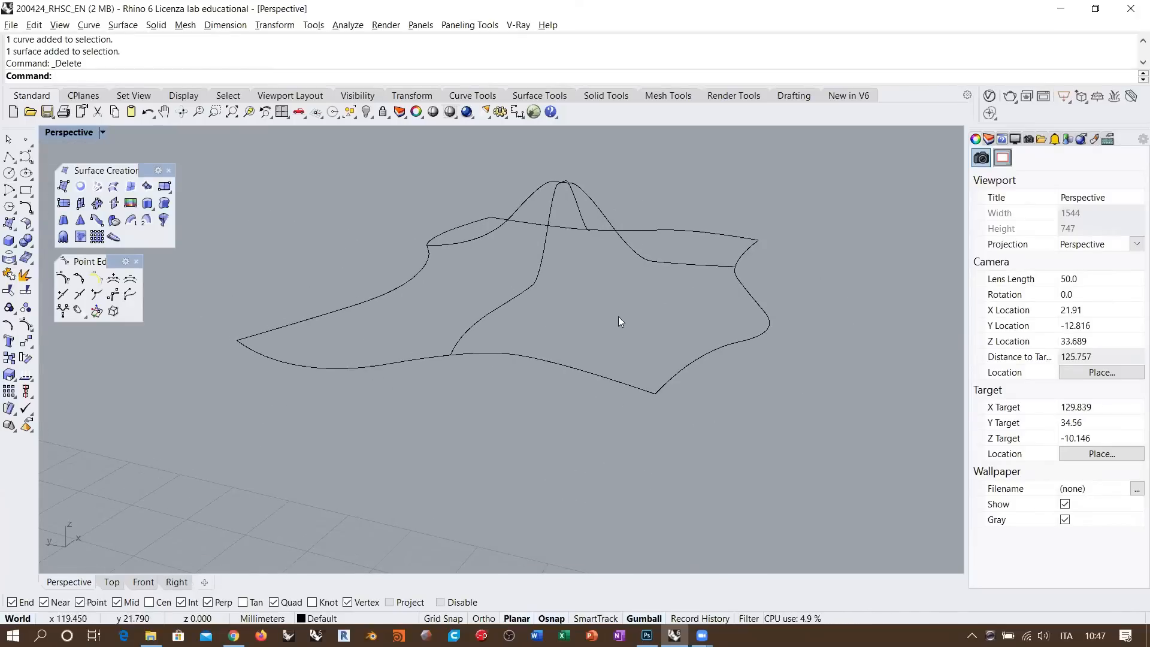
pyautogui.moveTo(659, 334); pyautogui.dragTo(535, 326, button='right')
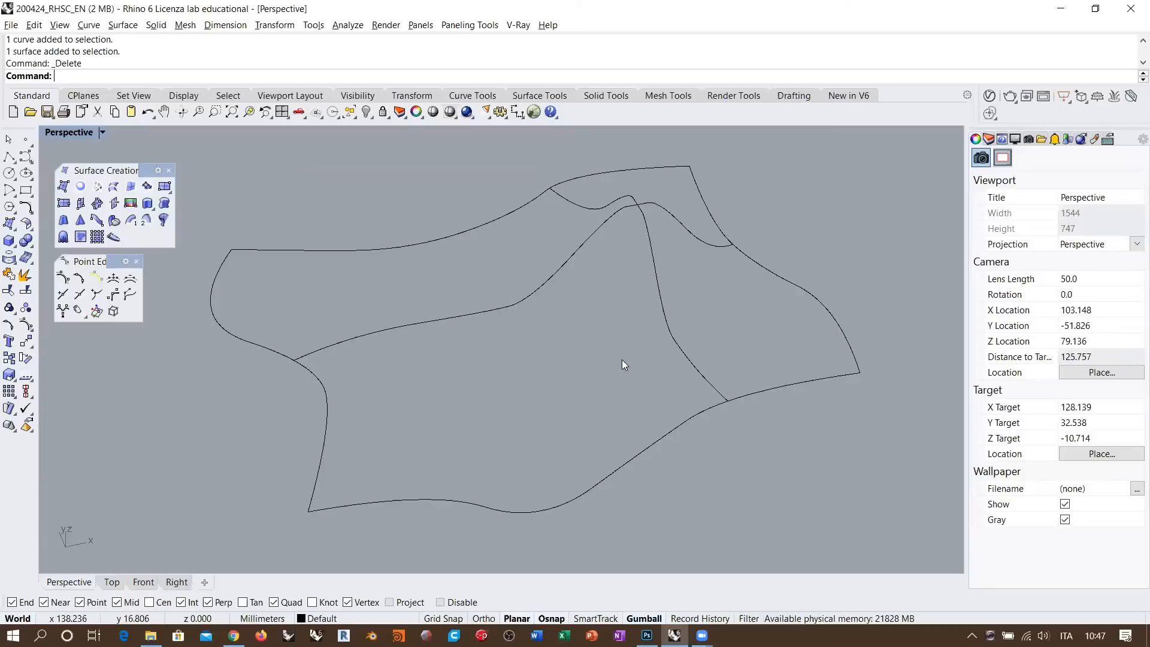
pyautogui.moveTo(618, 311); pyautogui.dragTo(630, 308, button='right')
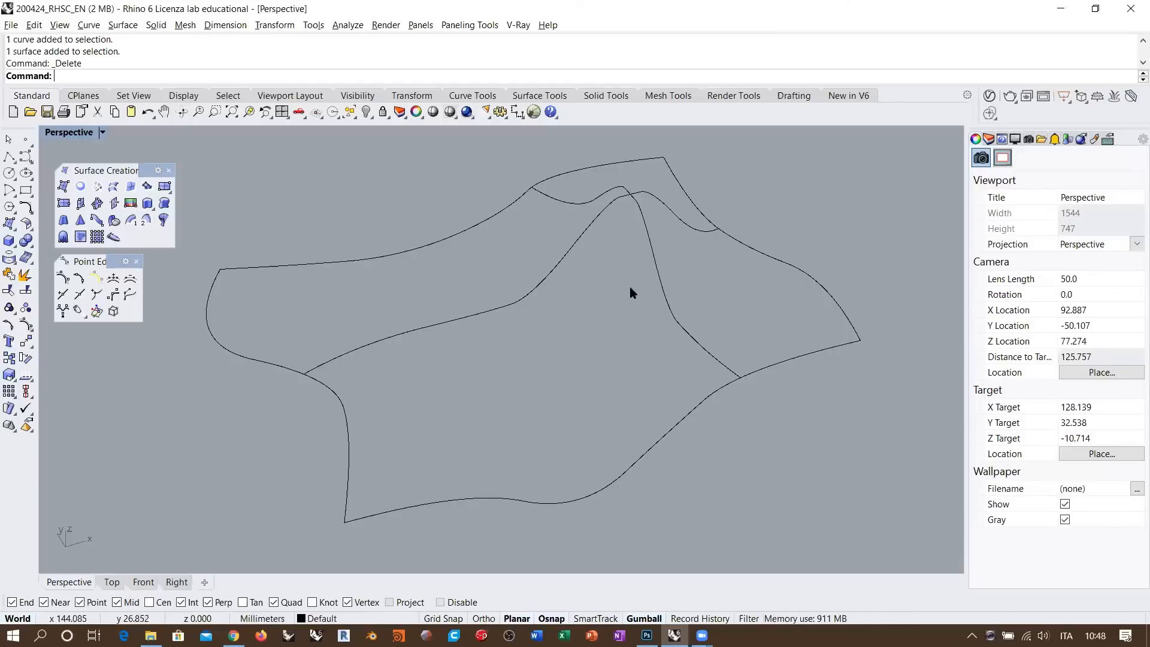
pyautogui.moveTo(663, 256); pyautogui.dragTo(578, 201)
pyautogui.click(621, 330)
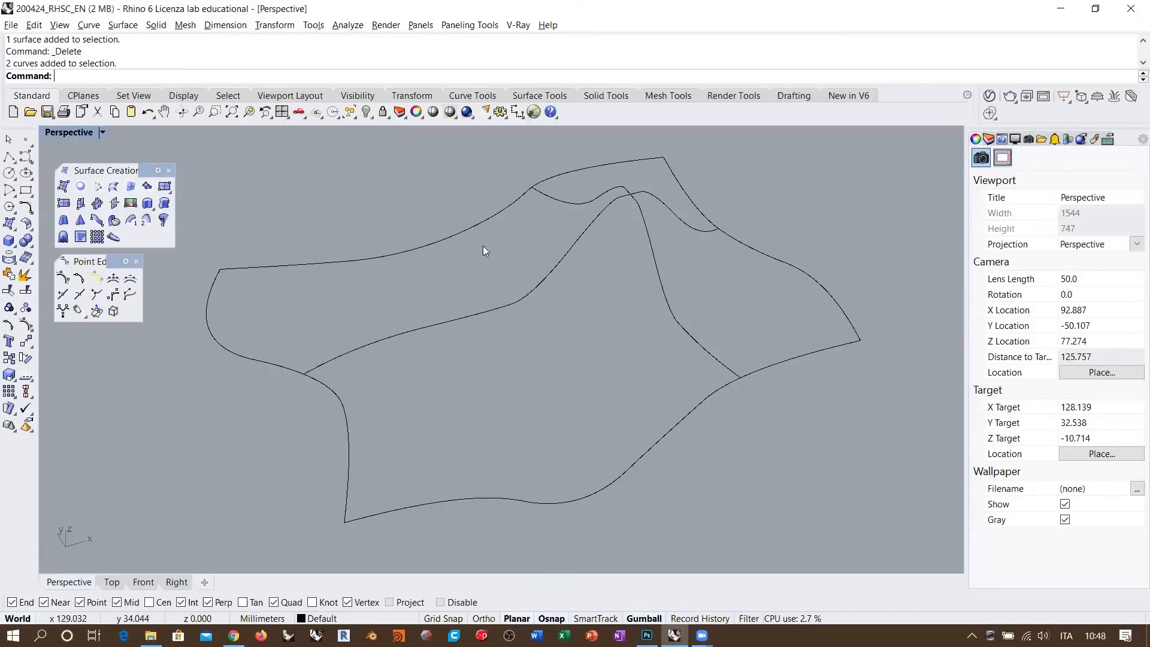
pyautogui.click(26, 156)
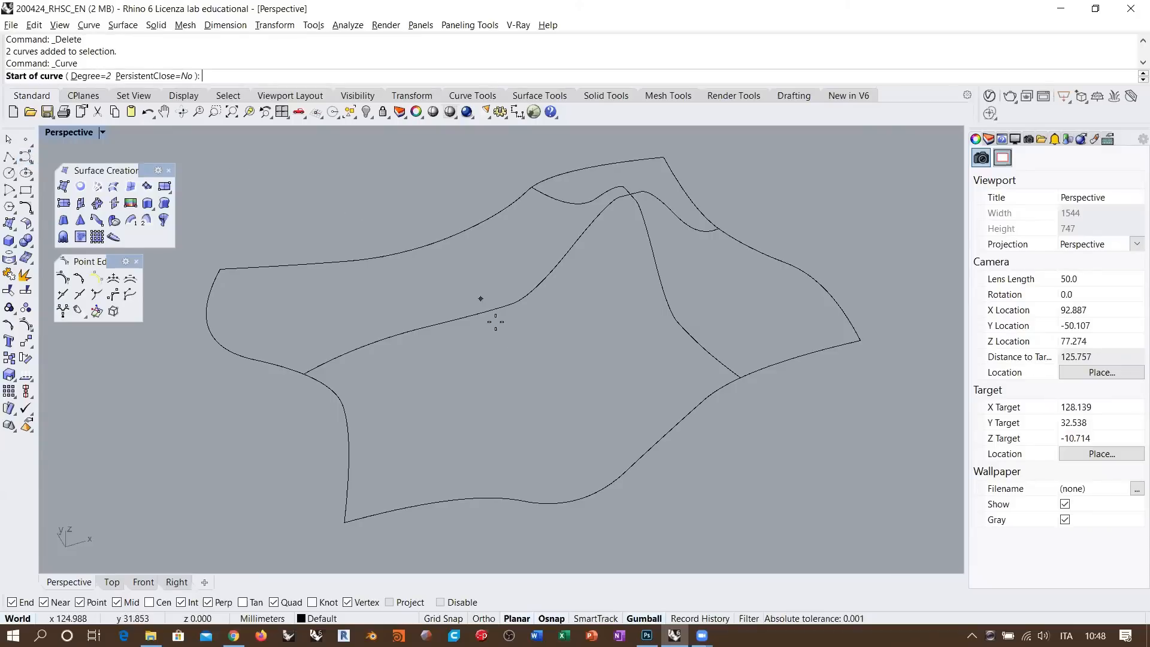
pyautogui.click(631, 466)
pyautogui.click(590, 448)
pyautogui.click(548, 410)
pyautogui.click(528, 376)
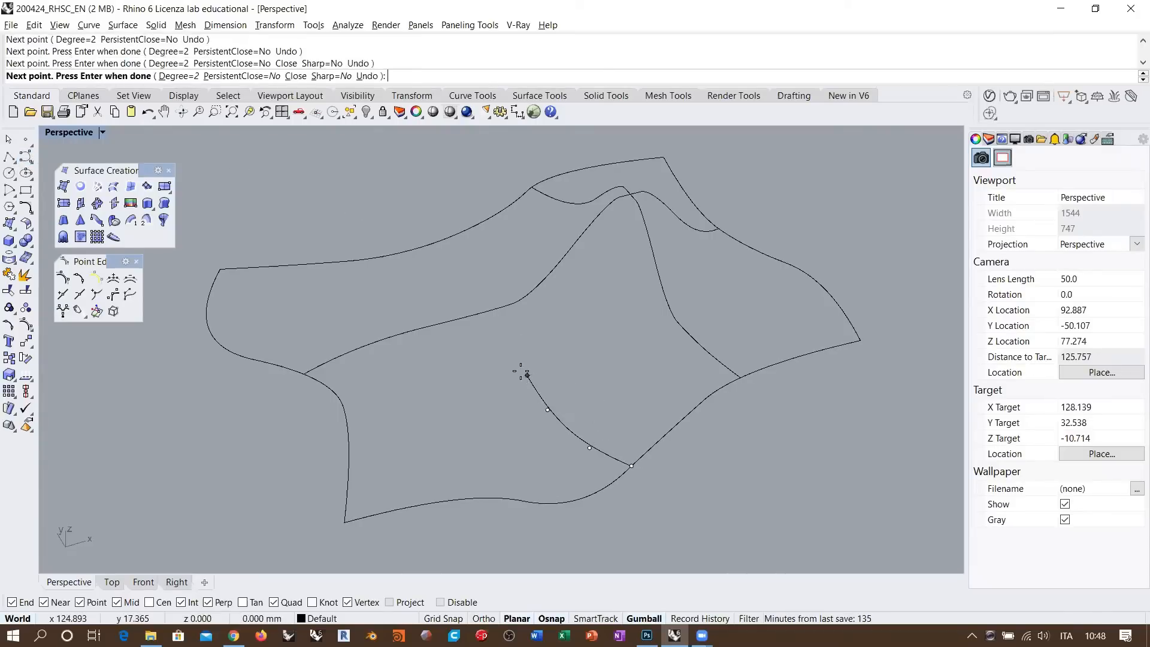
pyautogui.click(502, 347)
pyautogui.click(481, 326)
pyautogui.click(454, 301)
pyautogui.click(425, 268)
pyautogui.click(413, 249)
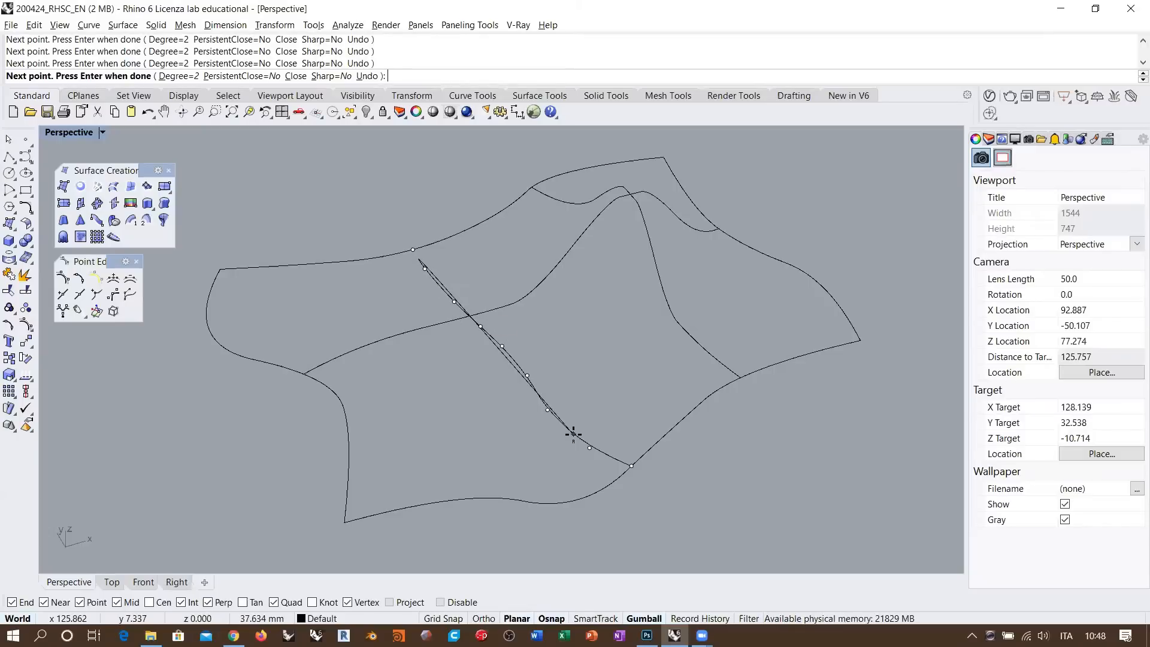
pyautogui.press('Return')
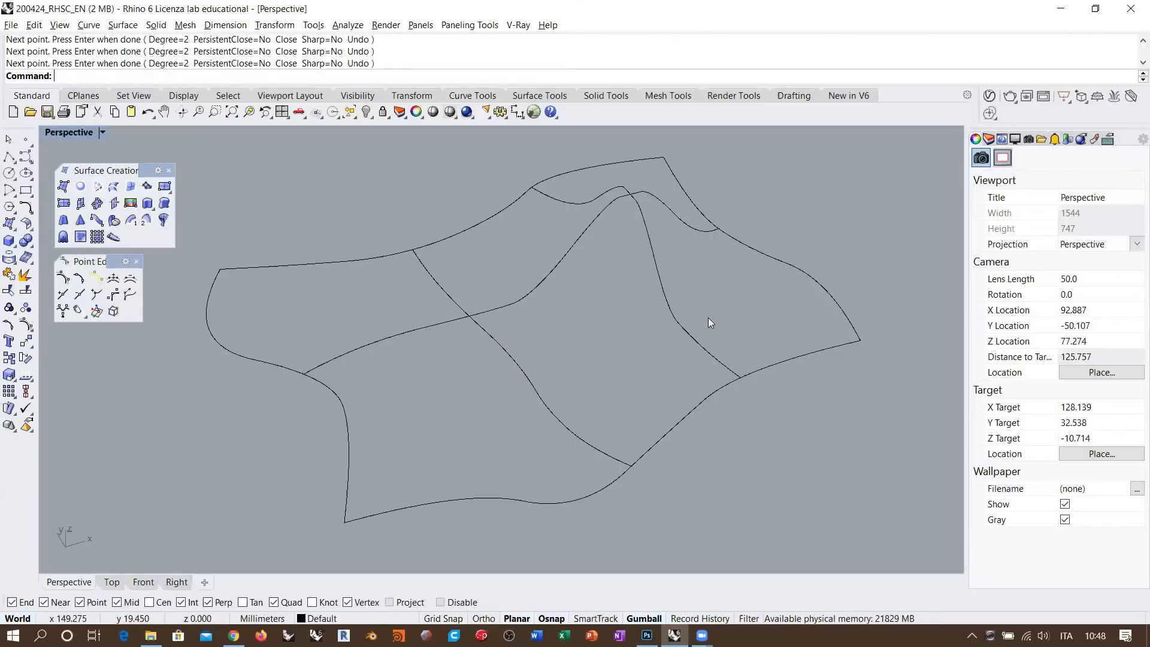
# - Draw a lengthwise degree 2 curve between the two short boundary curves, in front of the bump and across both transverse inner curves
pyautogui.moveTo(749, 308); pyautogui.dragTo(338, 387, button='right')
pyautogui.press('Return')
pyautogui.click(280, 402)
pyautogui.click(311, 415)
pyautogui.click(353, 418)
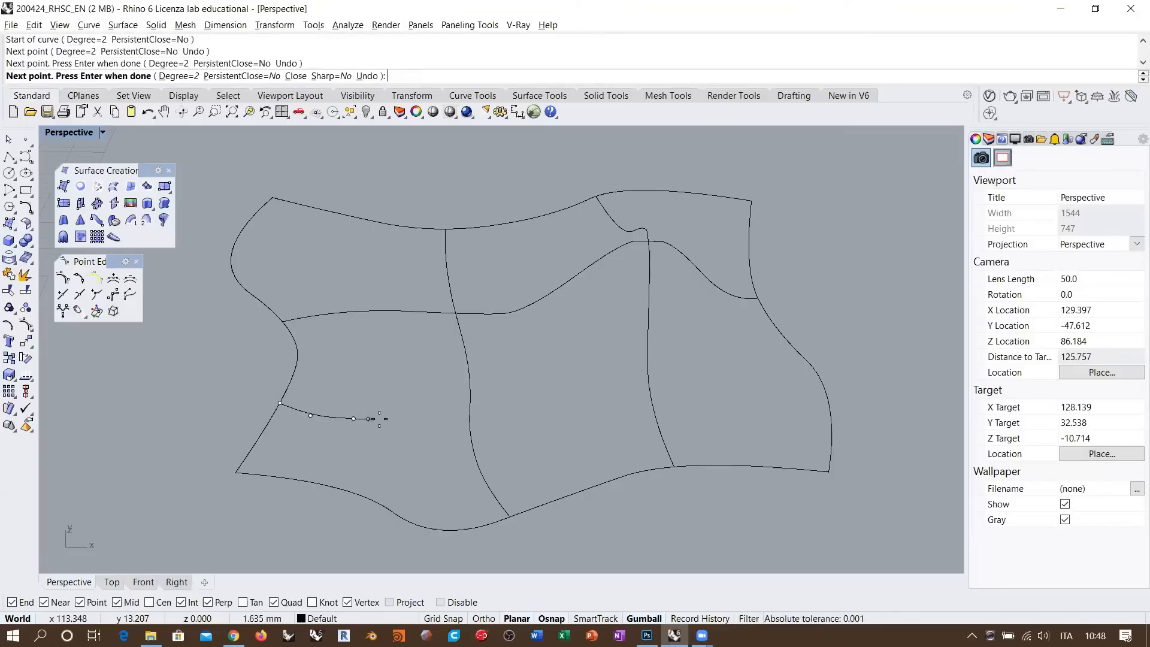
pyautogui.click(392, 418)
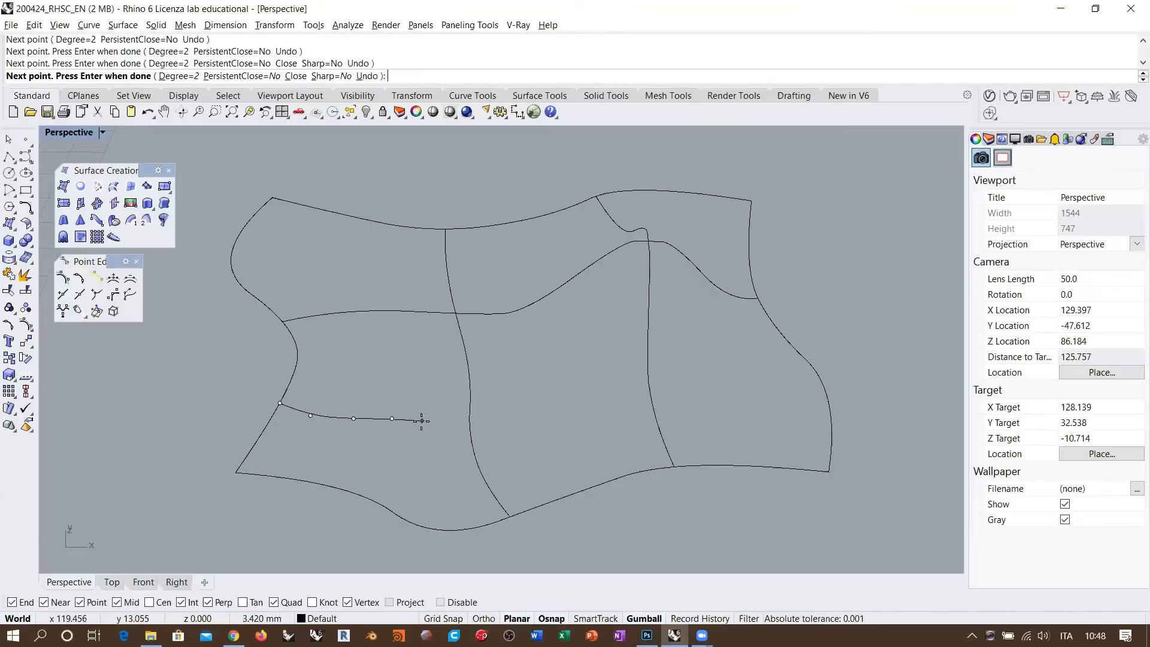
pyautogui.click(431, 422)
pyautogui.click(456, 421)
pyautogui.click(486, 423)
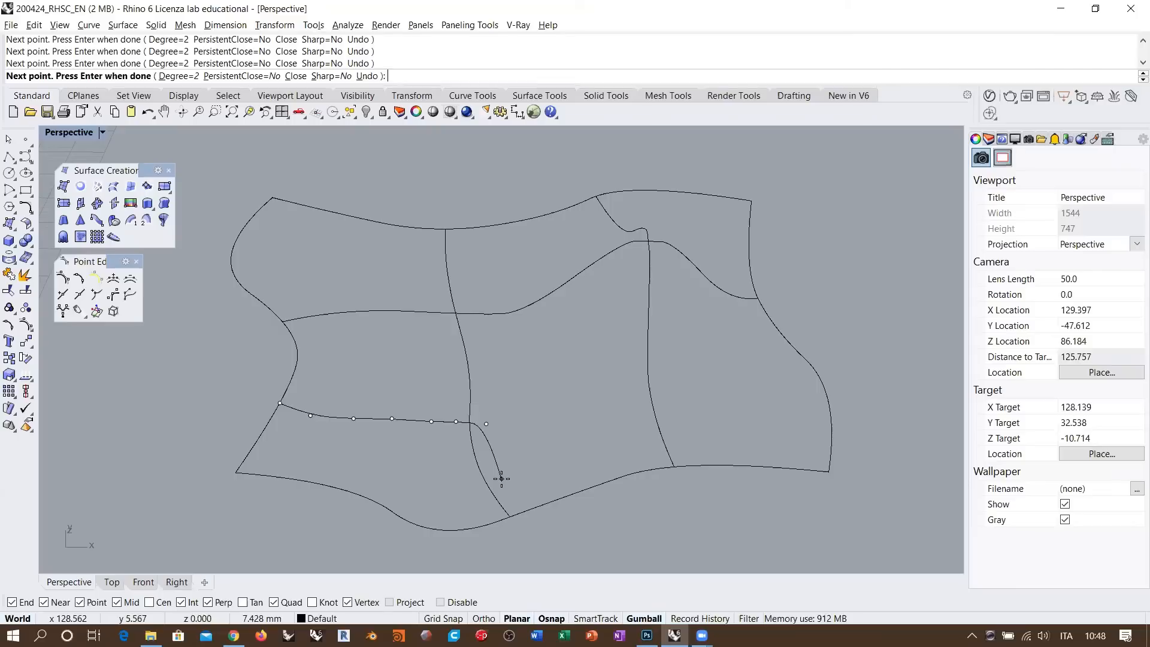
pyautogui.click(524, 424)
pyautogui.click(552, 423)
pyautogui.click(586, 421)
pyautogui.click(617, 419)
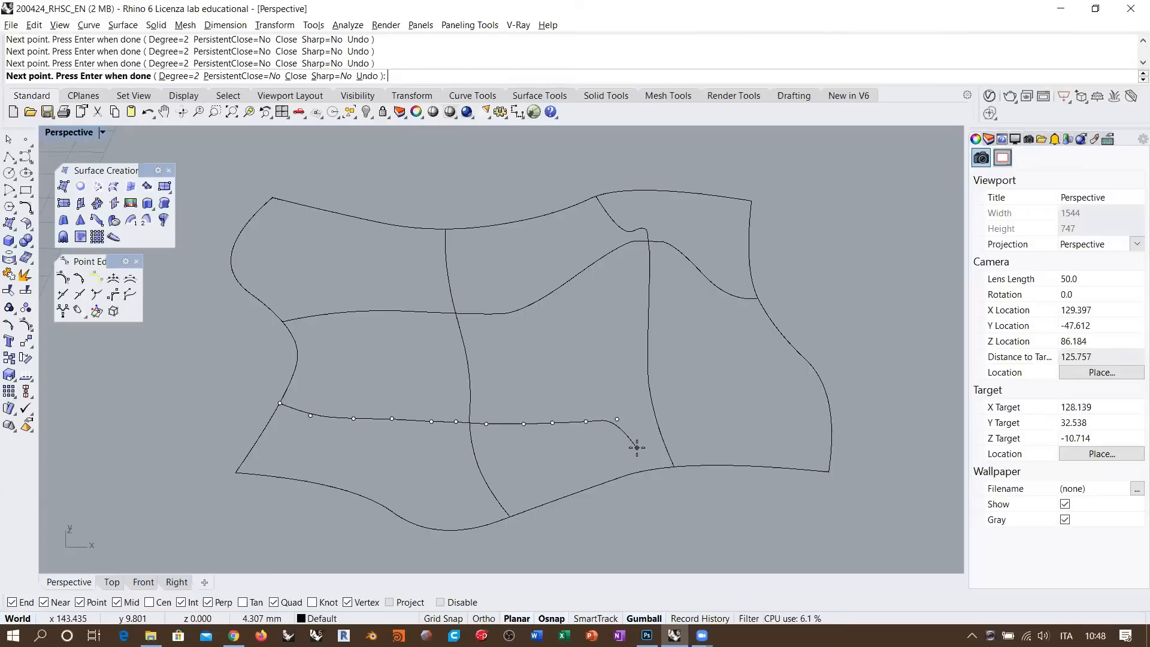
pyautogui.click(645, 419)
pyautogui.click(670, 415)
pyautogui.click(694, 413)
pyautogui.click(771, 414)
pyautogui.hotkey('ctrl', 'z')
pyautogui.click(734, 412)
pyautogui.click(758, 417)
pyautogui.click(781, 425)
pyautogui.click(807, 429)
pyautogui.click(831, 422)
pyautogui.press('Return')
# - Examine the new lengthwise curve and its crossings with the two transverse inner curves
pyautogui.moveTo(727, 383); pyautogui.dragTo(663, 364, button='right')
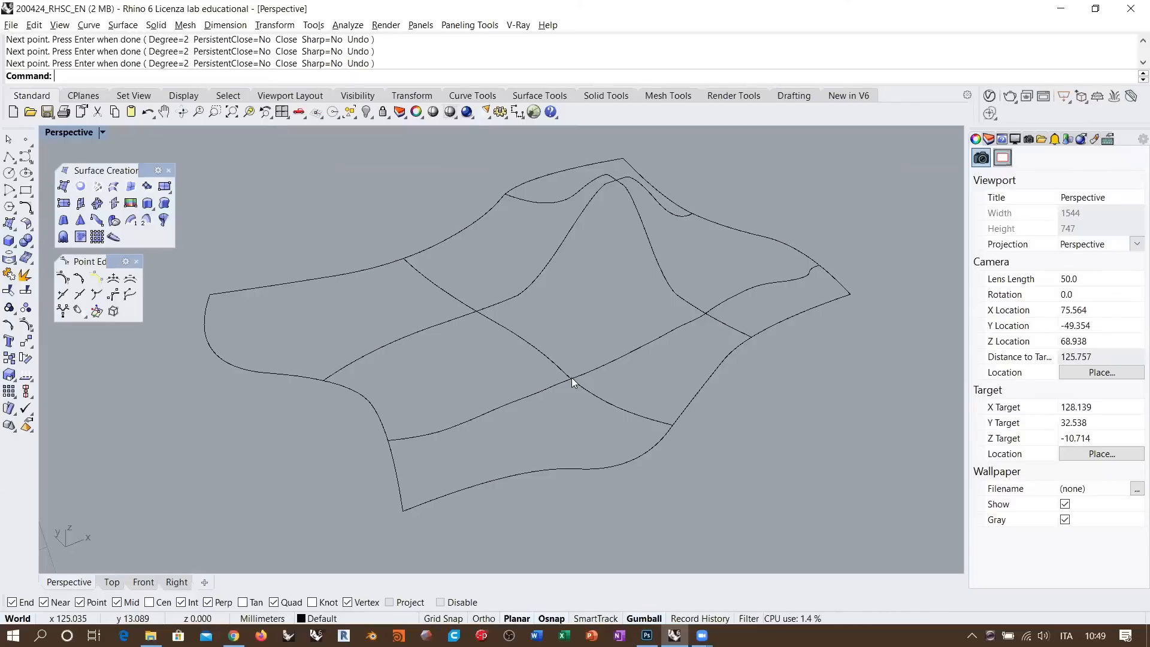
pyautogui.moveTo(559, 380); pyautogui.dragTo(545, 383, button='right')
pyautogui.click(546, 383)
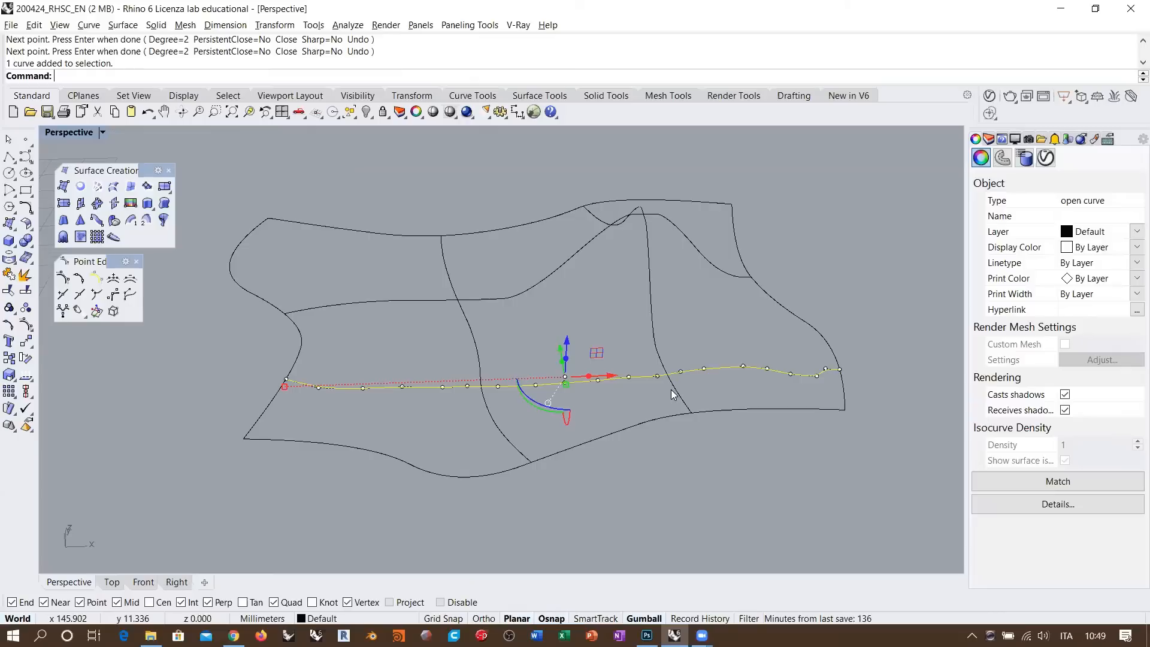
pyautogui.moveTo(688, 403); pyautogui.dragTo(557, 382, button='right')
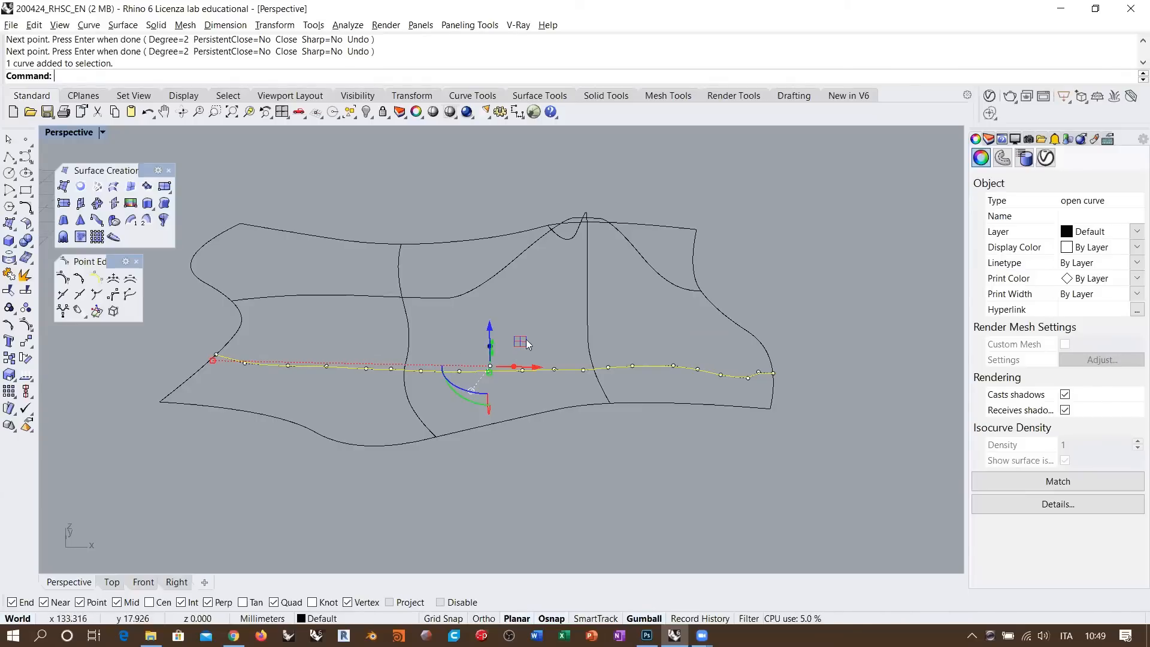
pyautogui.click(649, 328)
pyautogui.moveTo(648, 328); pyautogui.dragTo(613, 354, button='right')
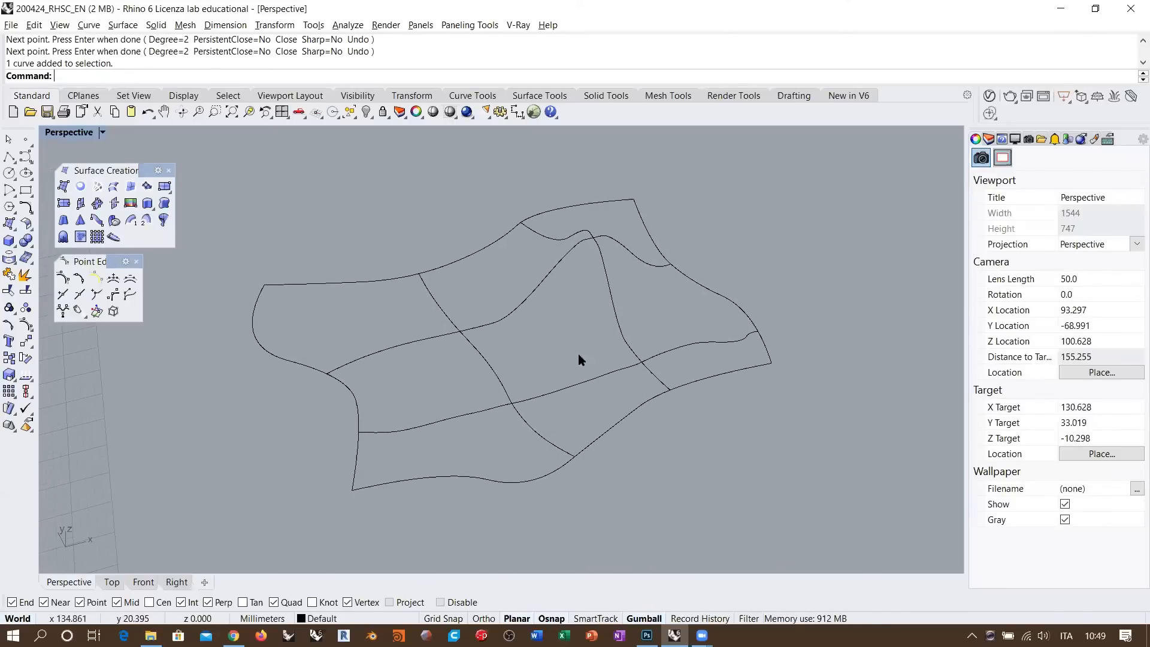
pyautogui.moveTo(636, 399); pyautogui.dragTo(712, 351, button='right')
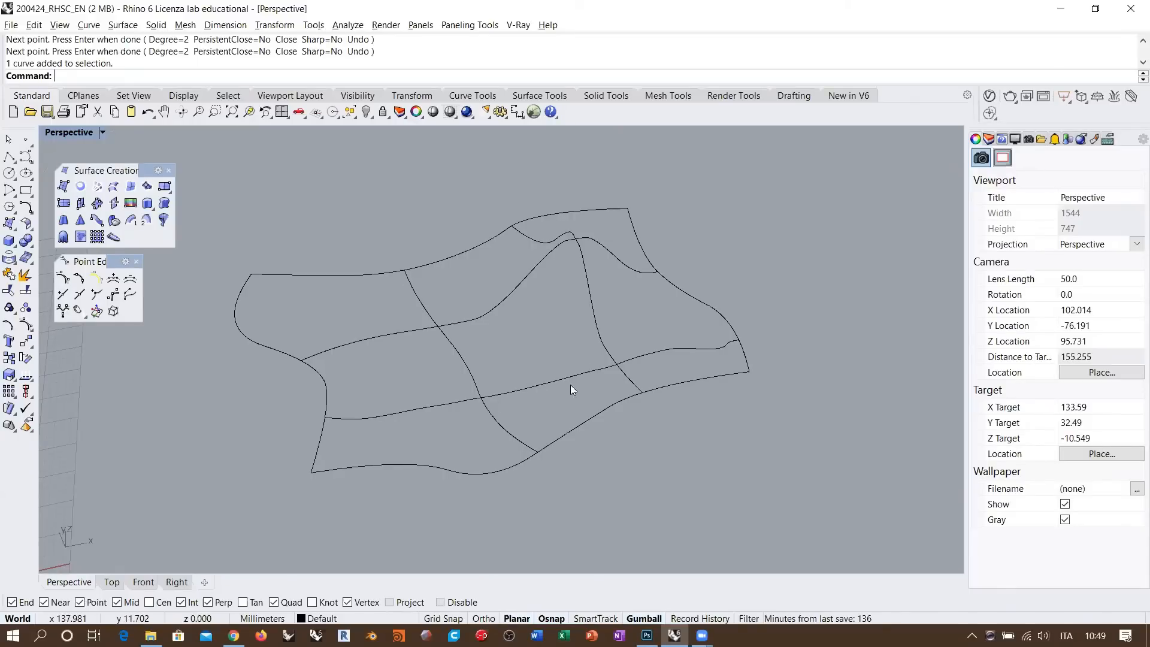
# - Create a network surface from all eight curves with edge tolerance 0.001, interior tolerance 0.01 and Position matching on every edge
pyautogui.moveTo(784, 505); pyautogui.dragTo(246, 212)
pyautogui.click(97, 186)
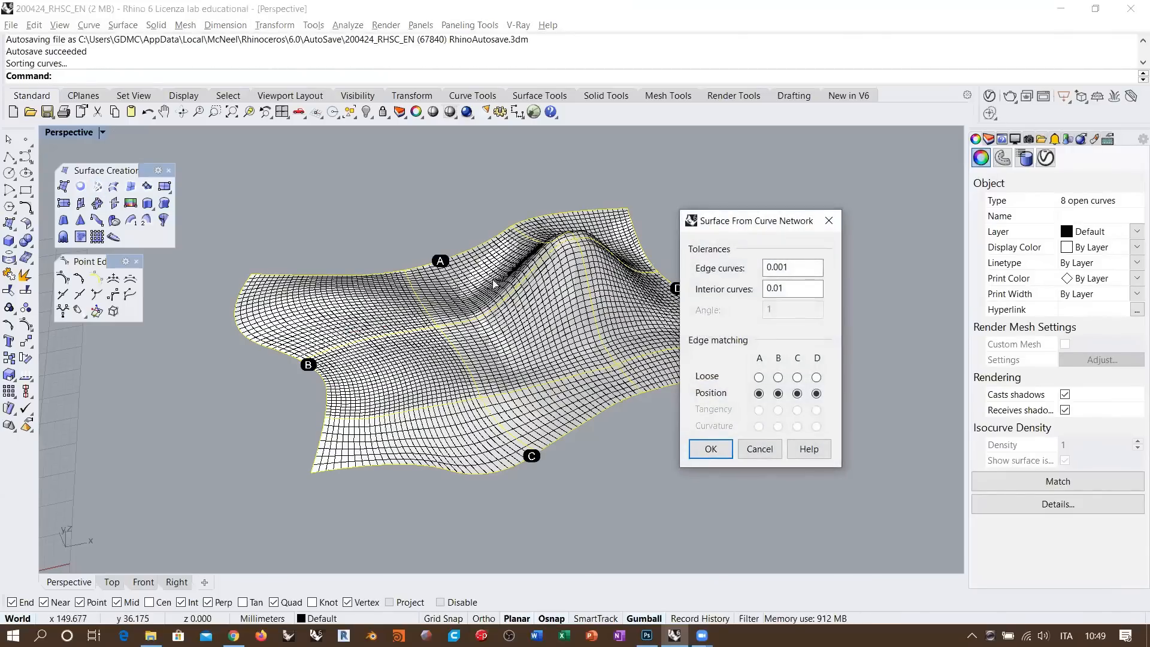
pyautogui.click(710, 450)
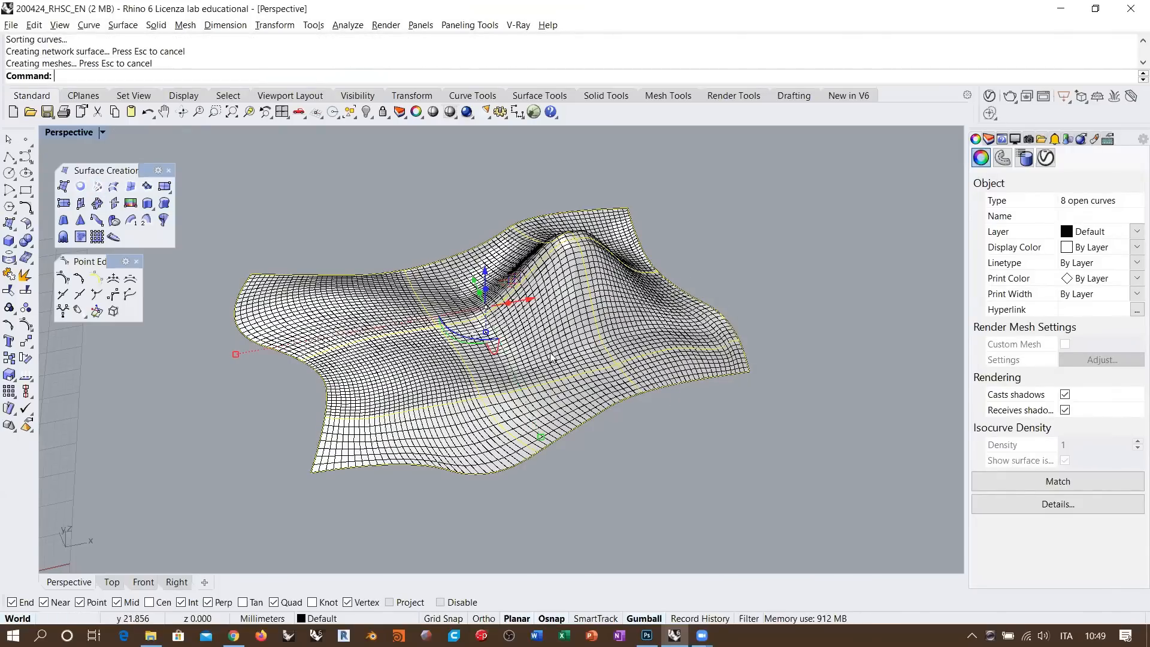
pyautogui.click(596, 465)
# - Examine the new network surface's profile in the Front view and its isocurve structure in Perspective
pyautogui.moveTo(595, 465); pyautogui.dragTo(193, 289, button='right')
pyautogui.scroll(4, 381, 292)
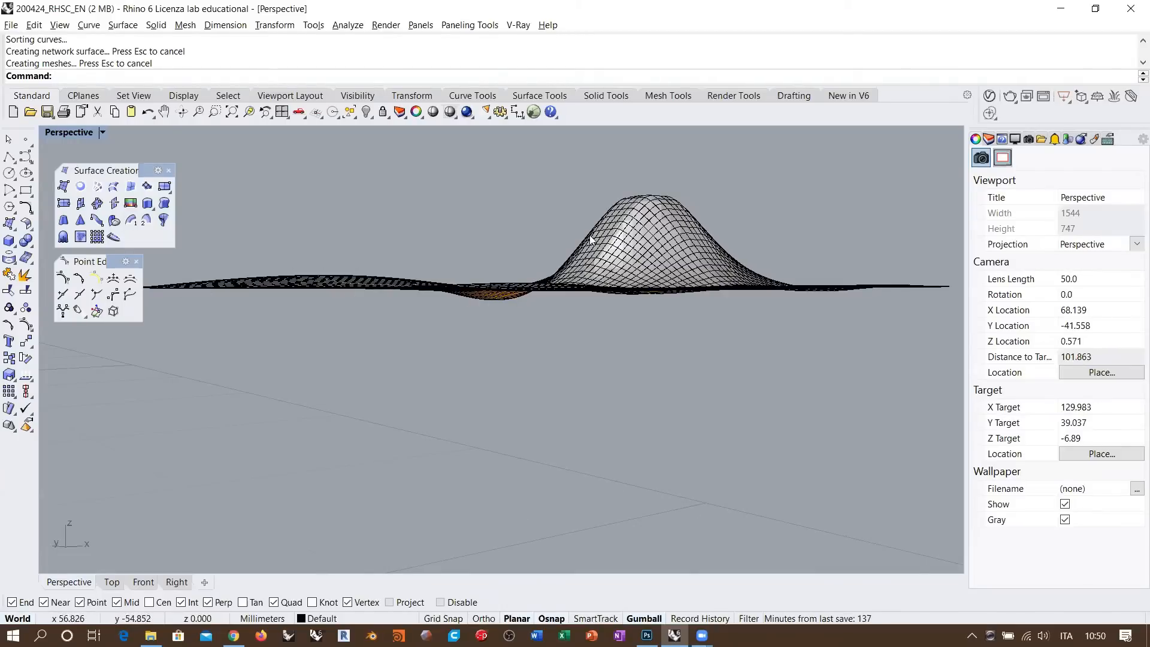
pyautogui.click(150, 582)
pyautogui.moveTo(700, 400); pyautogui.dragTo(678, 388, button='right')
pyautogui.moveTo(788, 404); pyautogui.dragTo(823, 411, button='right')
pyautogui.moveTo(898, 372); pyautogui.dragTo(890, 377, button='right')
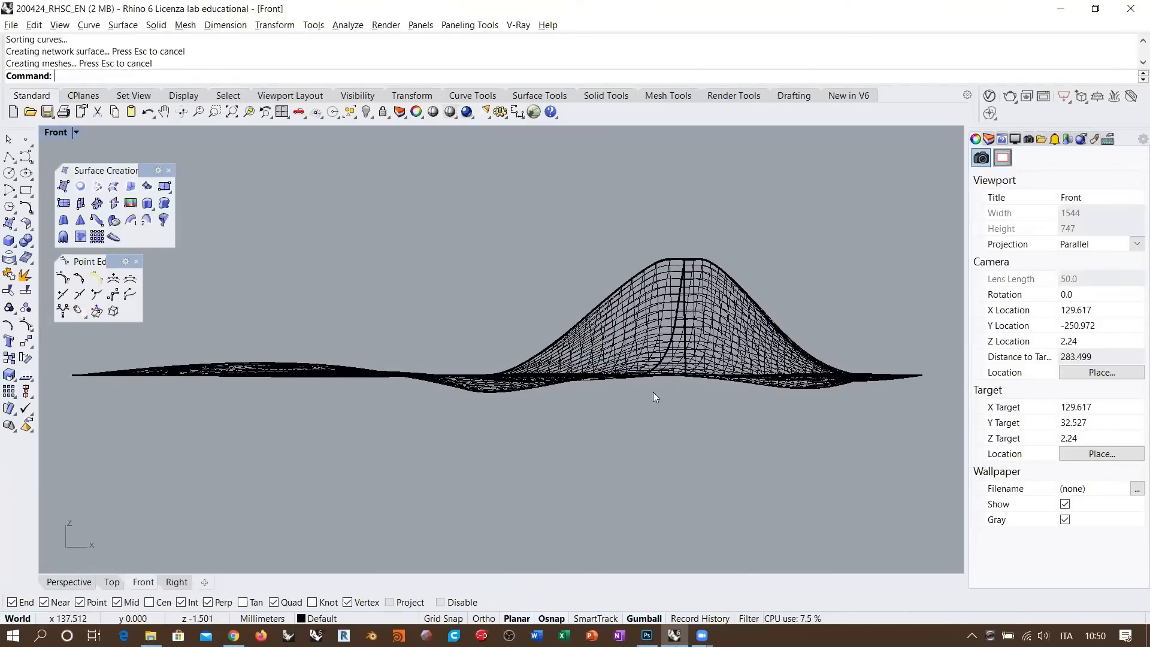
pyautogui.click(69, 581)
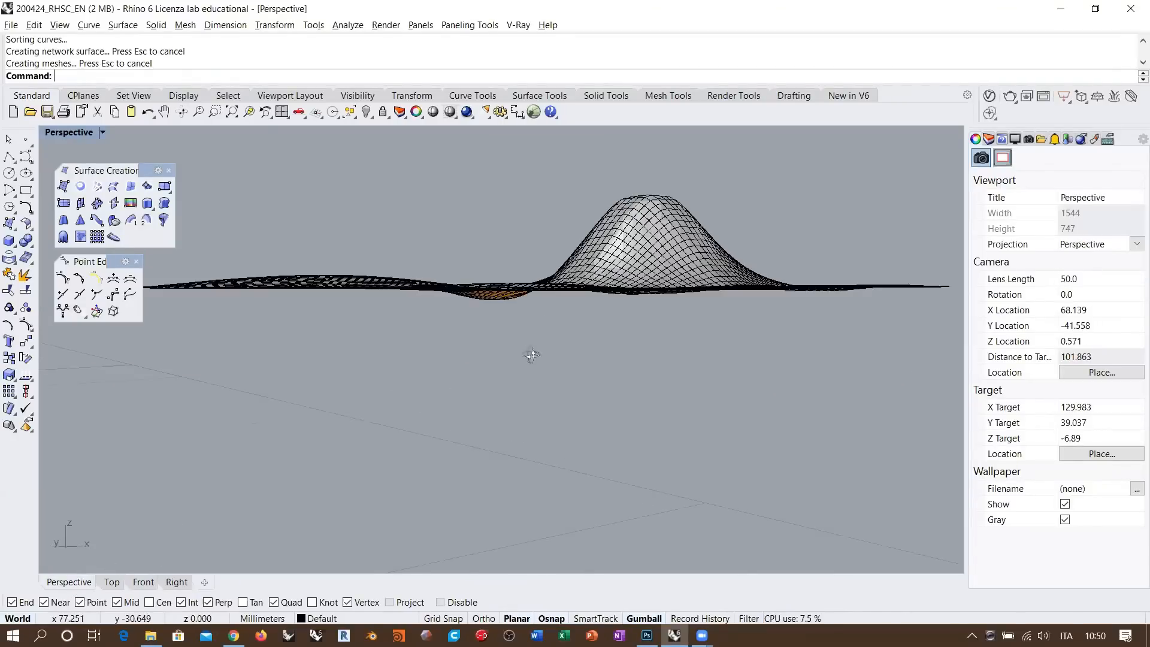
pyautogui.moveTo(444, 355); pyautogui.dragTo(508, 418, button='right')
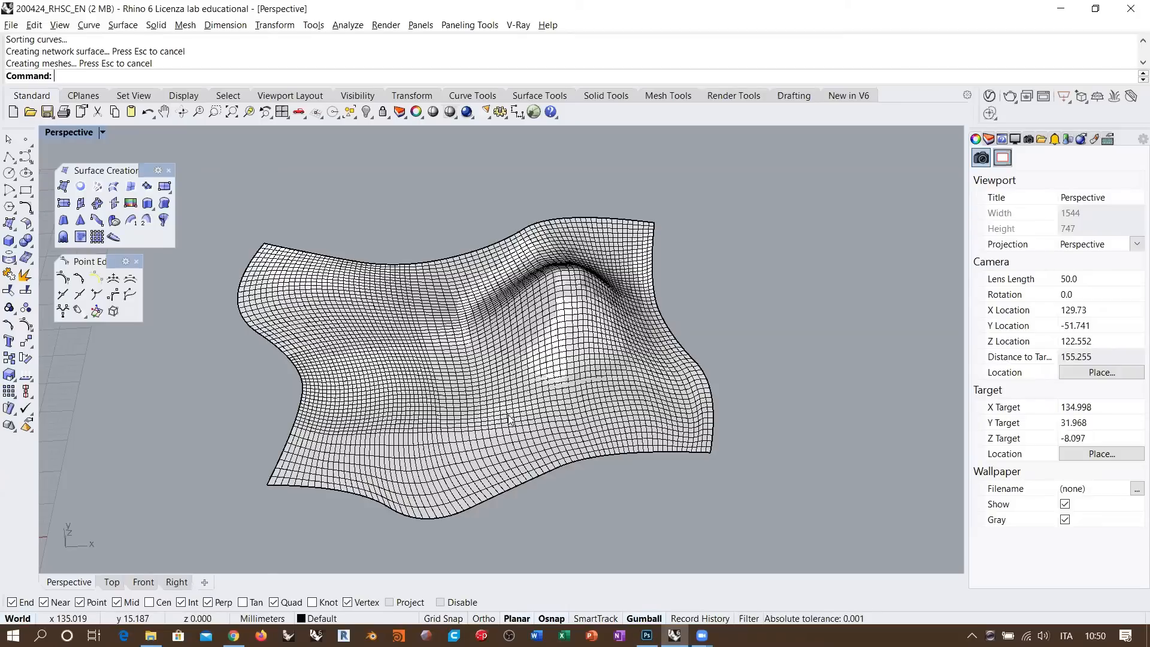
pyautogui.moveTo(461, 430); pyautogui.dragTo(450, 407, button='right')
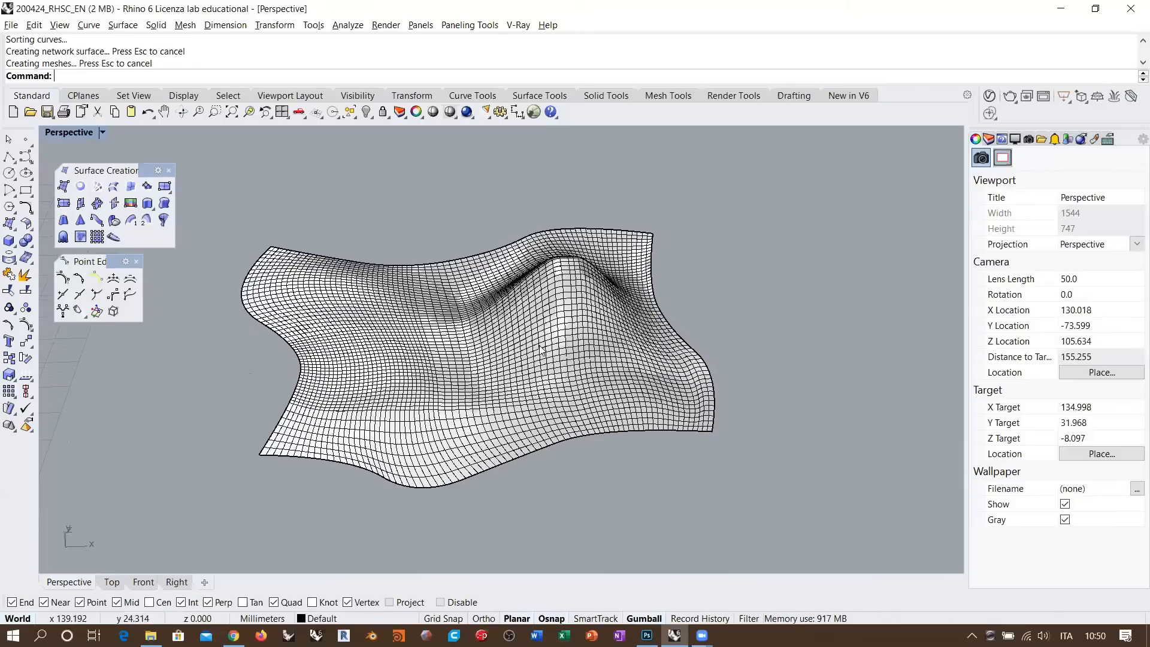
pyautogui.moveTo(542, 395); pyautogui.dragTo(481, 421, button='right')
pyautogui.scroll(2, 480, 422)
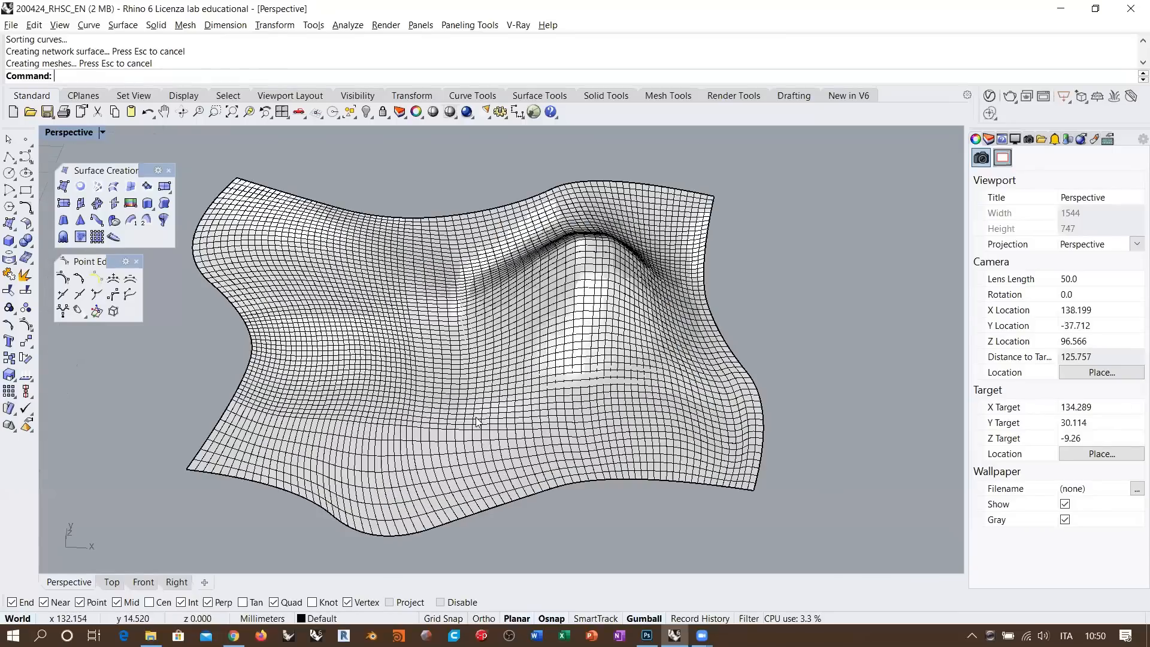
# - Show all hidden objects and bring the network surfaces and the other models back into view
pyautogui.scroll(-6, 514, 360)
pyautogui.rightClick(368, 111)
pyautogui.scroll(-4, 448, 362)
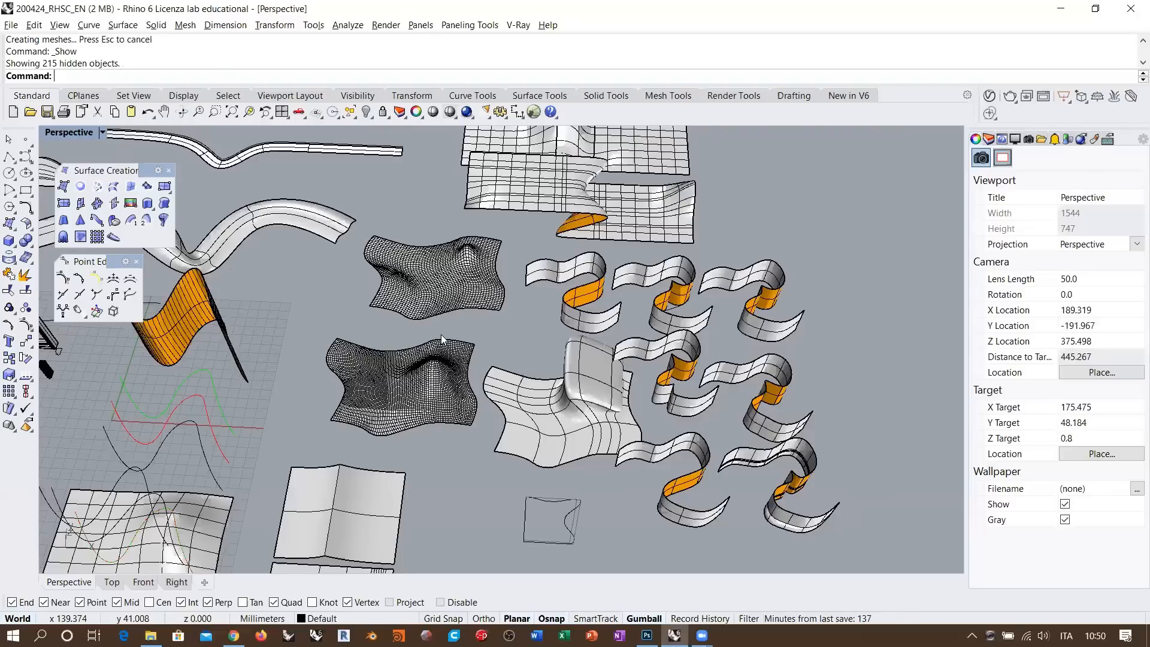
pyautogui.scroll(2, 448, 363)
pyautogui.moveTo(448, 363); pyautogui.dragTo(473, 297, button='right')
pyautogui.scroll(-4, 463, 348)
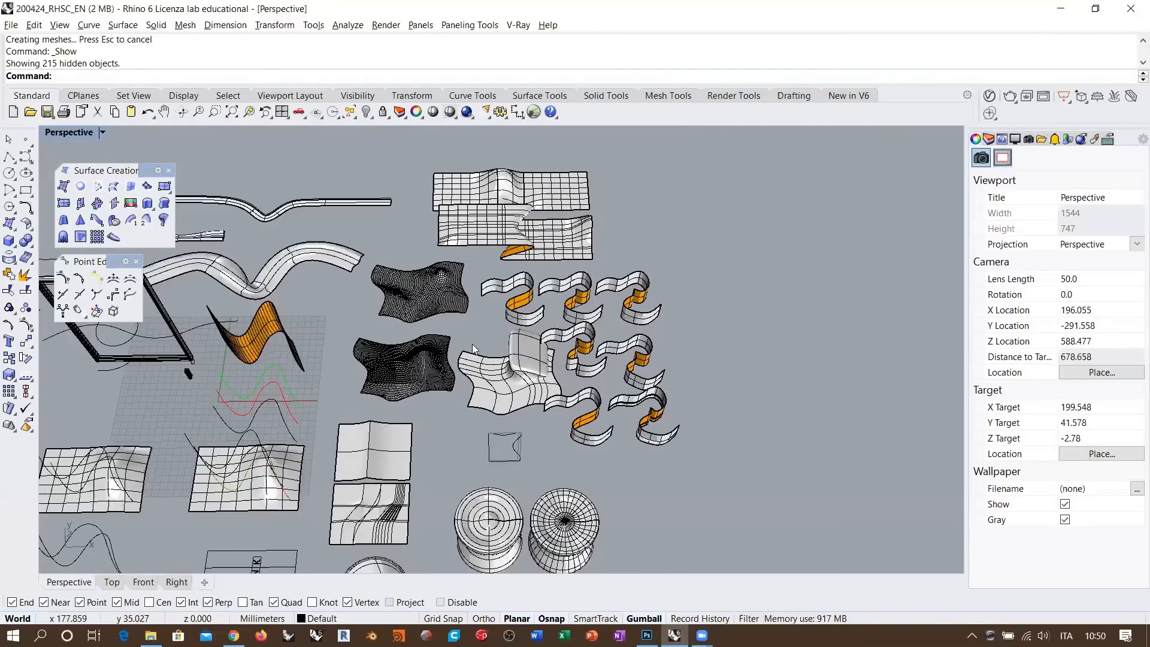
pyautogui.moveTo(419, 311); pyautogui.dragTo(423, 336, button='right')
# - Move the three bump surfaces together with their curves to the empty area beyond the rows of ribbon surfaces
pyautogui.click(486, 368)
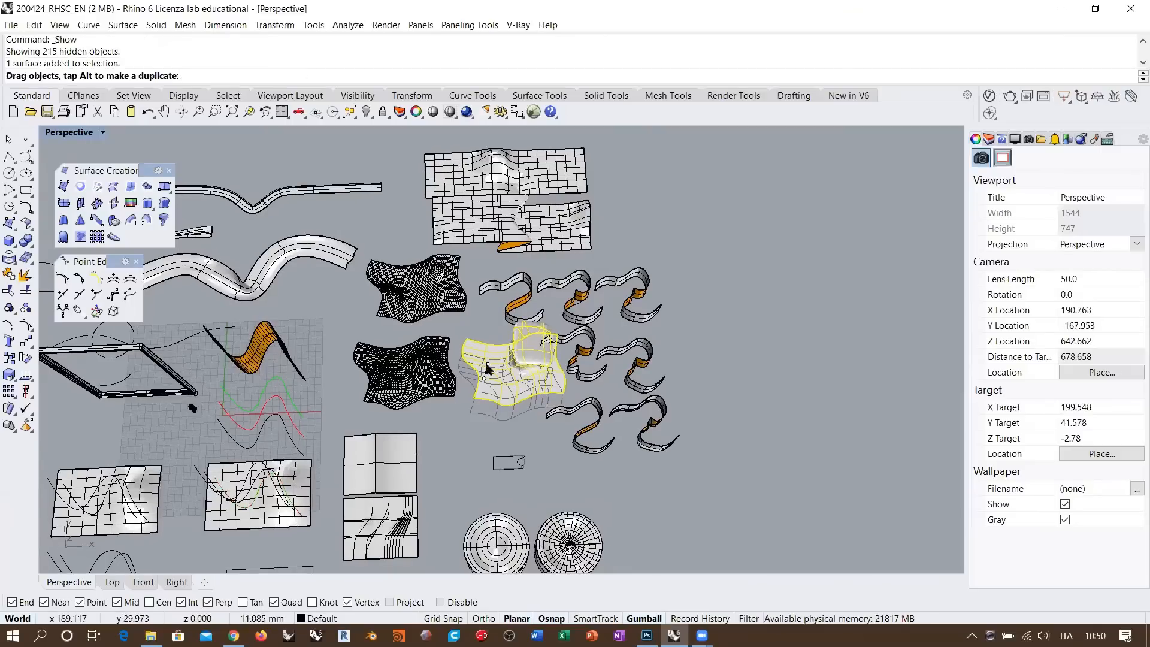
pyautogui.keyDown('shift'); pyautogui.click(431, 307); pyautogui.keyUp('shift')
pyautogui.click(482, 310)
pyautogui.moveTo(426, 295); pyautogui.dragTo(411, 307)
pyautogui.moveTo(483, 319); pyautogui.dragTo(358, 404)
pyautogui.scroll(-4, 366, 380)
pyautogui.moveTo(400, 364); pyautogui.dragTo(405, 377, button='right')
pyautogui.moveTo(453, 313); pyautogui.dragTo(667, 234)
pyautogui.click(709, 354)
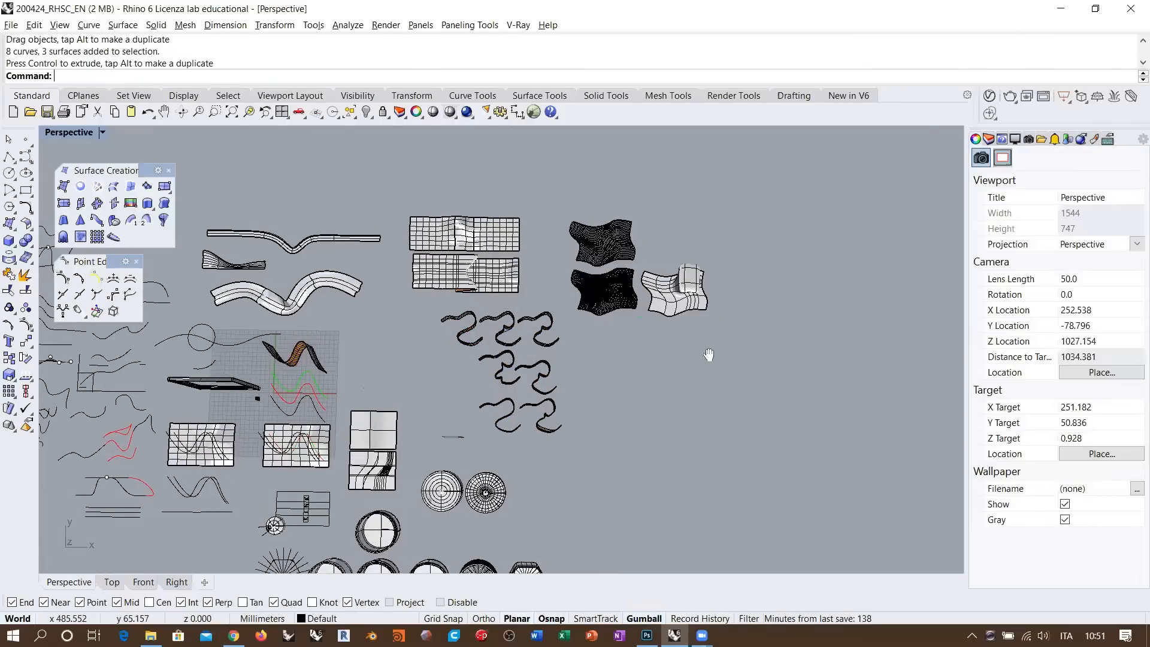
pyautogui.keyDown('shift'); pyautogui.moveTo(709, 354); pyautogui.dragTo(681, 373, button='right'); pyautogui.keyUp('shift')
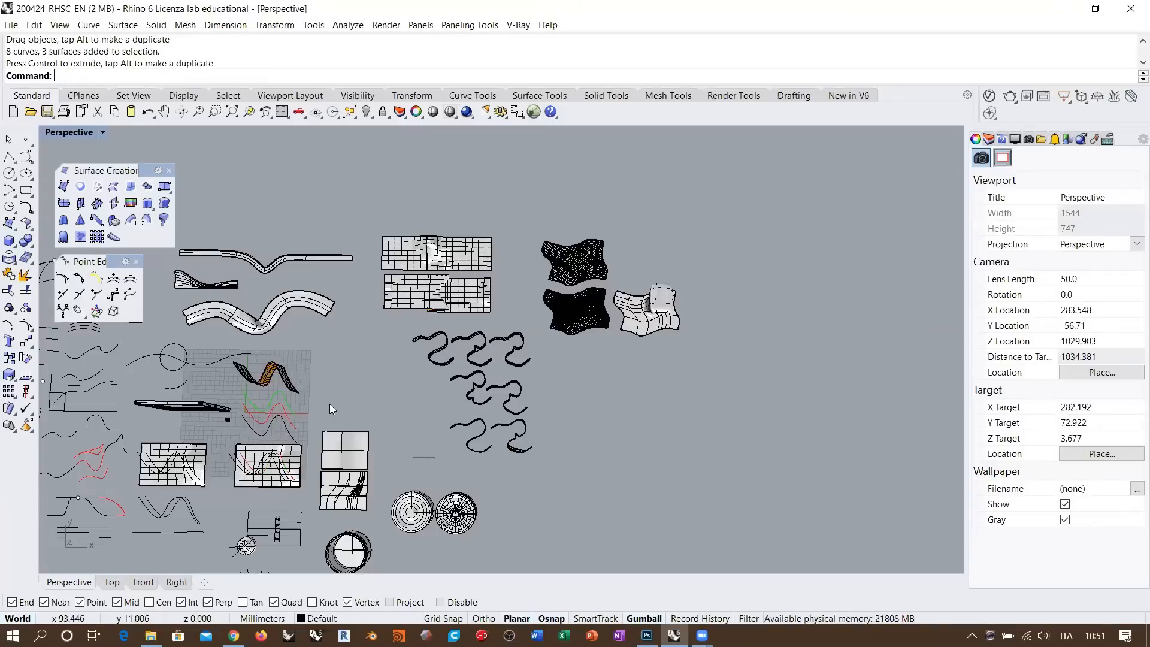
pyautogui.scroll(5, 330, 404)
pyautogui.moveTo(399, 421); pyautogui.dragTo(360, 378, button='right')
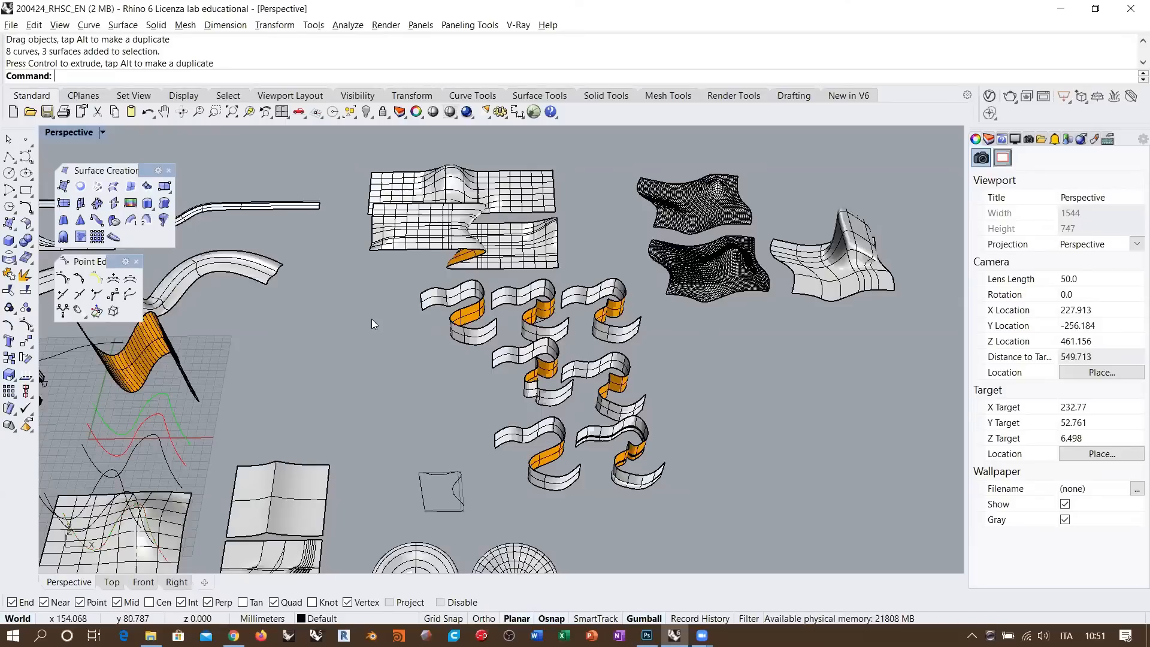
pyautogui.click(662, 266)
pyautogui.keyDown('shift'); pyautogui.moveTo(663, 287); pyautogui.dragTo(778, 231); pyautogui.keyUp('shift')
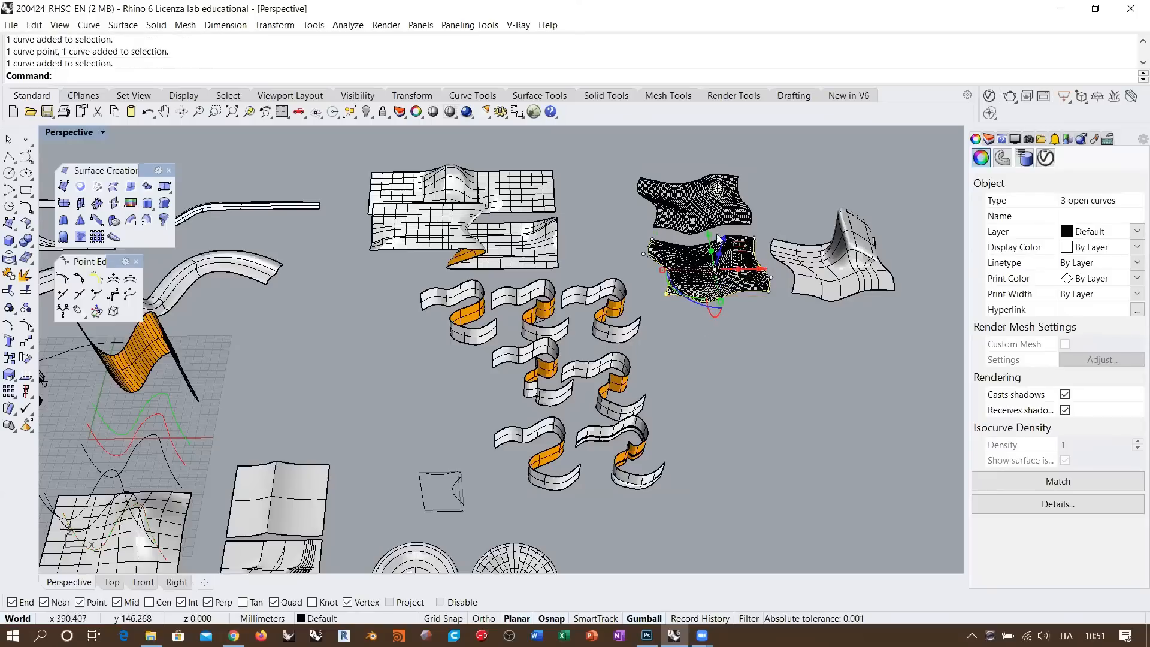
pyautogui.keyDown('shift'); pyautogui.click(671, 243); pyautogui.keyUp('shift')
pyautogui.click(709, 280)
pyautogui.moveTo(710, 314); pyautogui.dragTo(709, 335, button='right')
pyautogui.moveTo(750, 238); pyautogui.dragTo(766, 369)
pyautogui.hotkey('ctrl', 'z')
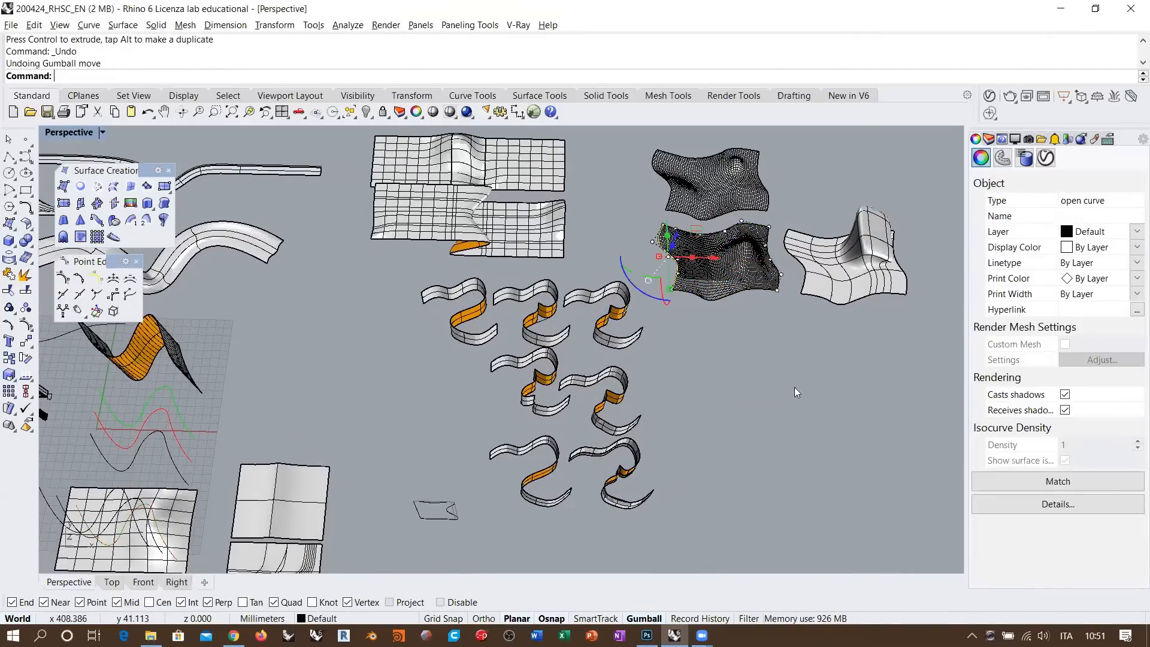
pyautogui.click(798, 387)
# - Select the four boundary curves of the front network surface and move them into the empty space in front of it
pyautogui.moveTo(644, 212); pyautogui.dragTo(786, 278)
pyautogui.keyDown('shift'); pyautogui.moveTo(627, 237); pyautogui.dragTo(783, 218); pyautogui.keyUp('shift')
pyautogui.keyDown('shift'); pyautogui.moveTo(755, 321); pyautogui.dragTo(784, 223); pyautogui.keyUp('shift')
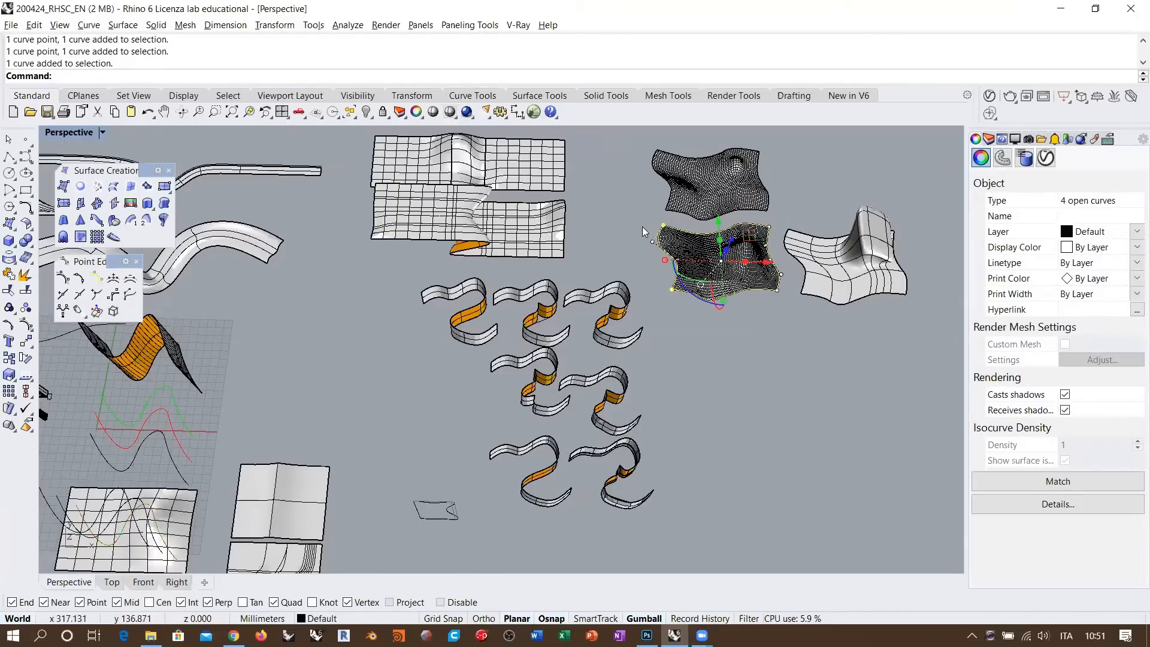
pyautogui.keyDown('shift'); pyautogui.moveTo(640, 215); pyautogui.dragTo(771, 266); pyautogui.keyUp('shift')
pyautogui.keyDown('shift'); pyautogui.moveTo(756, 344); pyautogui.dragTo(790, 216); pyautogui.keyUp('shift')
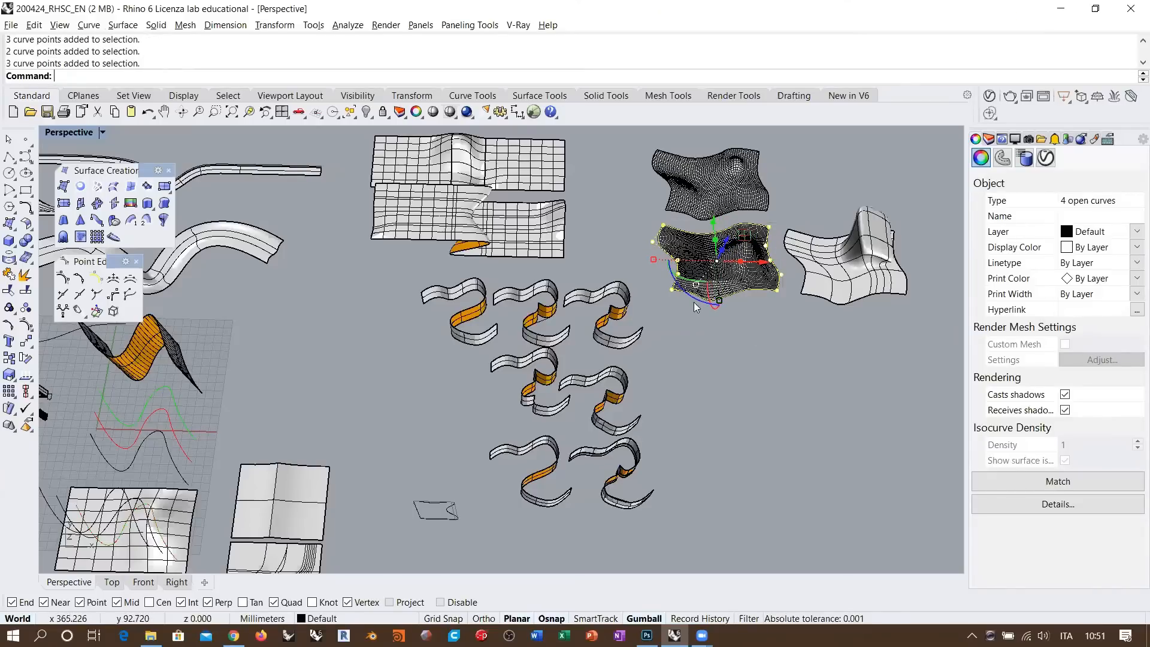
pyautogui.moveTo(780, 280); pyautogui.dragTo(797, 429)
pyautogui.click(799, 484)
# - Check the moved boundary curves by selecting them one at a time in a close view
pyautogui.scroll(3, 704, 427)
pyautogui.click(687, 403)
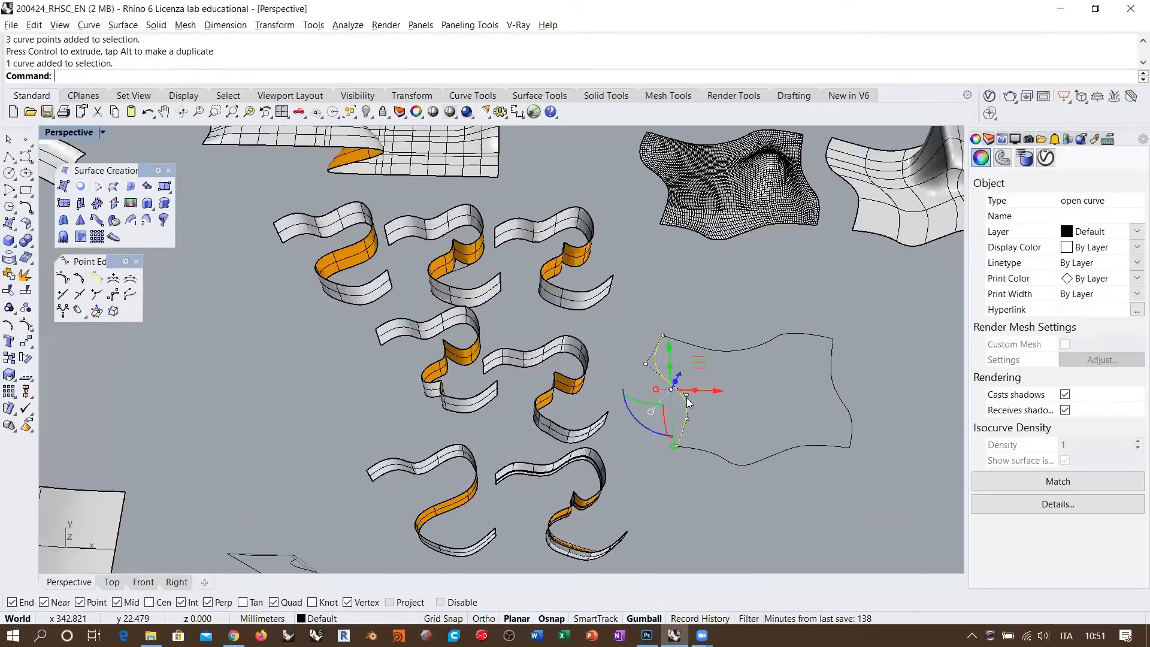
pyautogui.click(832, 376)
pyautogui.click(784, 335)
pyautogui.click(820, 478)
pyautogui.keyDown('shift'); pyautogui.moveTo(804, 429); pyautogui.dragTo(644, 426, button='right'); pyautogui.keyUp('shift')
pyautogui.scroll(4, 686, 409)
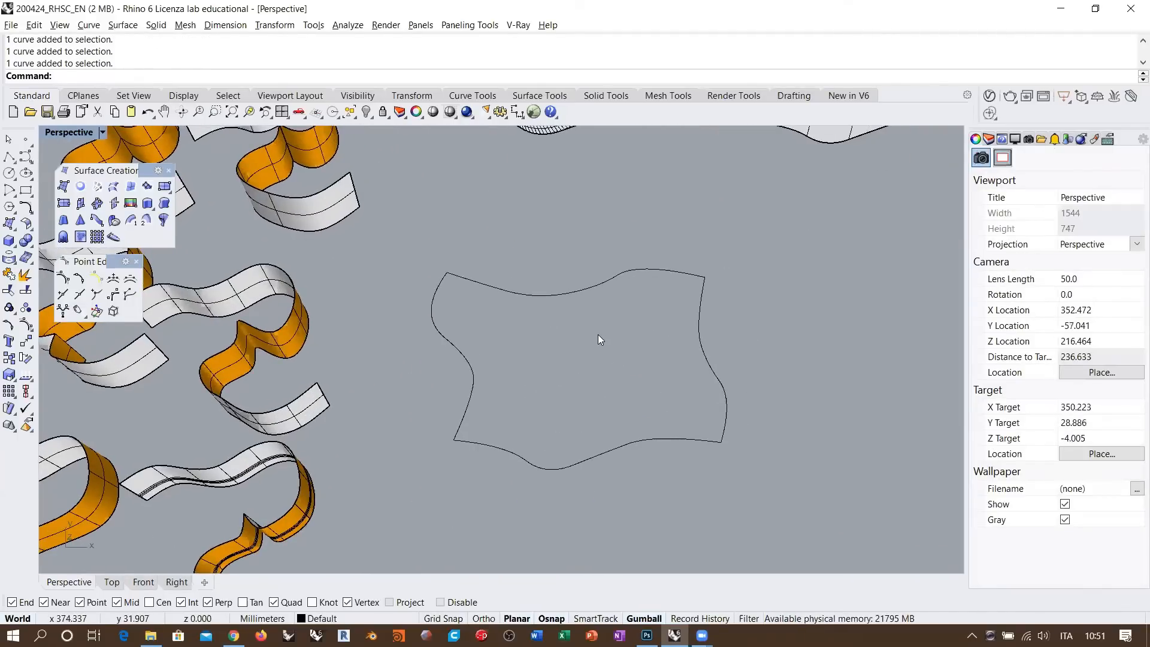
# - Create a patch surface from the four boundary curves with 10 U spans, 10 V spans, stiffness 1 and automatic trim
pyautogui.click(146, 185)
pyautogui.moveTo(779, 255); pyautogui.dragTo(419, 497)
pyautogui.rightClick(556, 305)
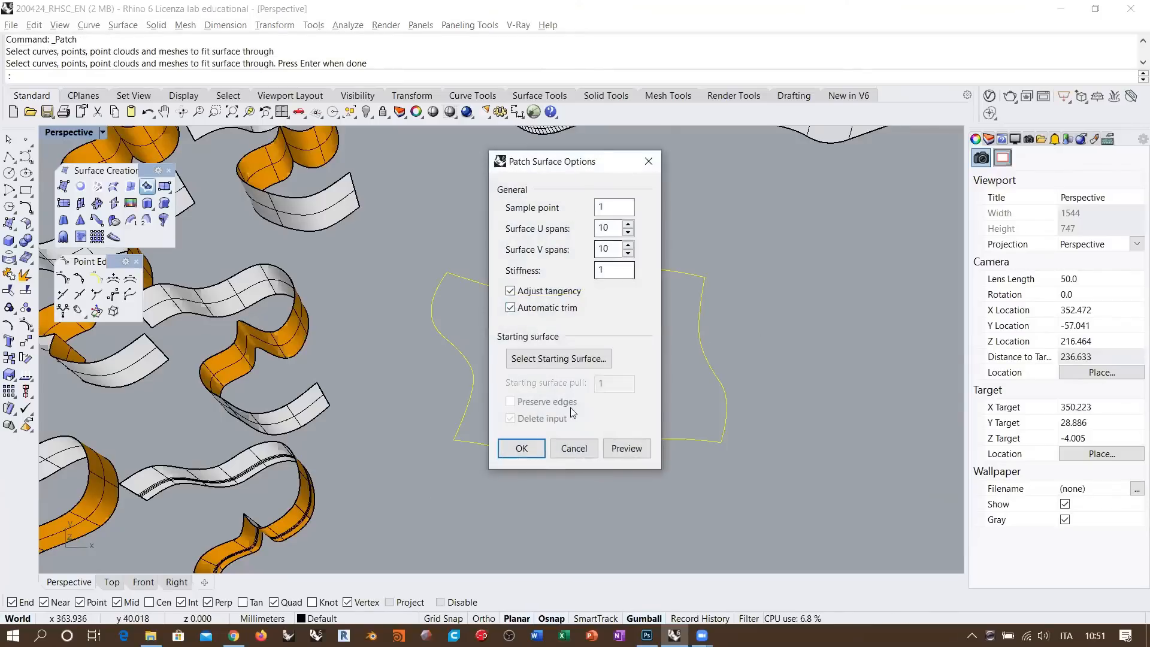
pyautogui.click(627, 448)
pyautogui.moveTo(553, 163); pyautogui.dragTo(893, 180)
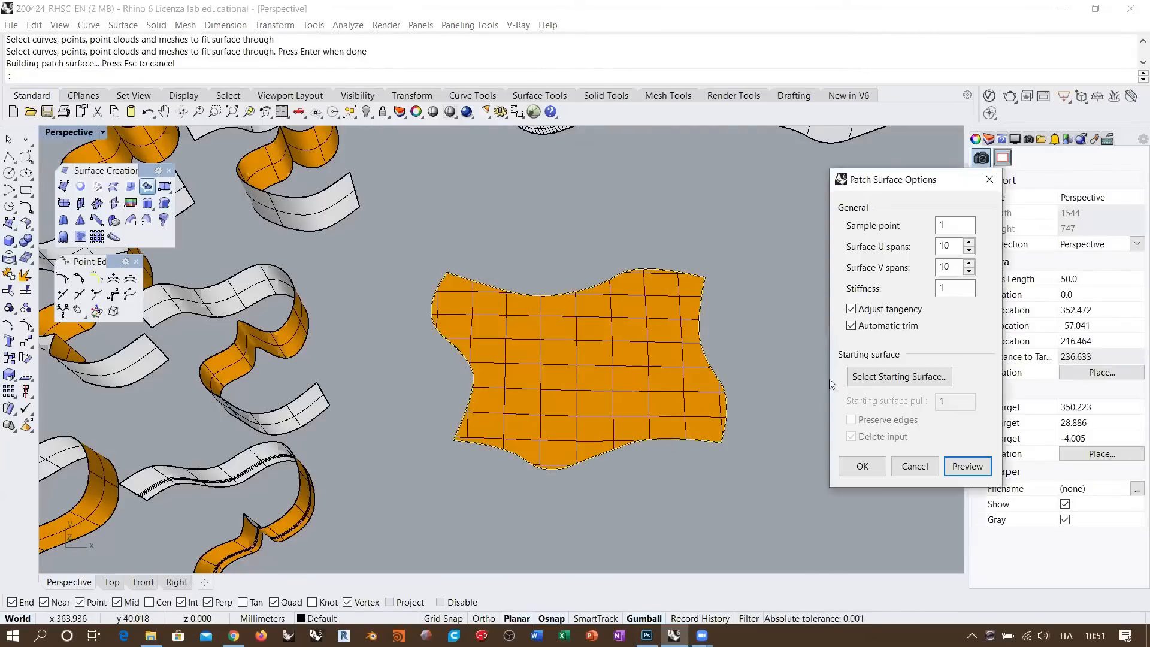
pyautogui.click(862, 466)
# - Move the patch surface along X to sit beside its boundary curves
pyautogui.moveTo(778, 287); pyautogui.dragTo(666, 391, button='right')
pyautogui.scroll(4, 607, 373)
pyautogui.keyDown('shift'); pyautogui.moveTo(666, 392); pyautogui.dragTo(684, 342, button='right'); pyautogui.keyUp('shift')
pyautogui.click(651, 337)
pyautogui.scroll(-3, 650, 336)
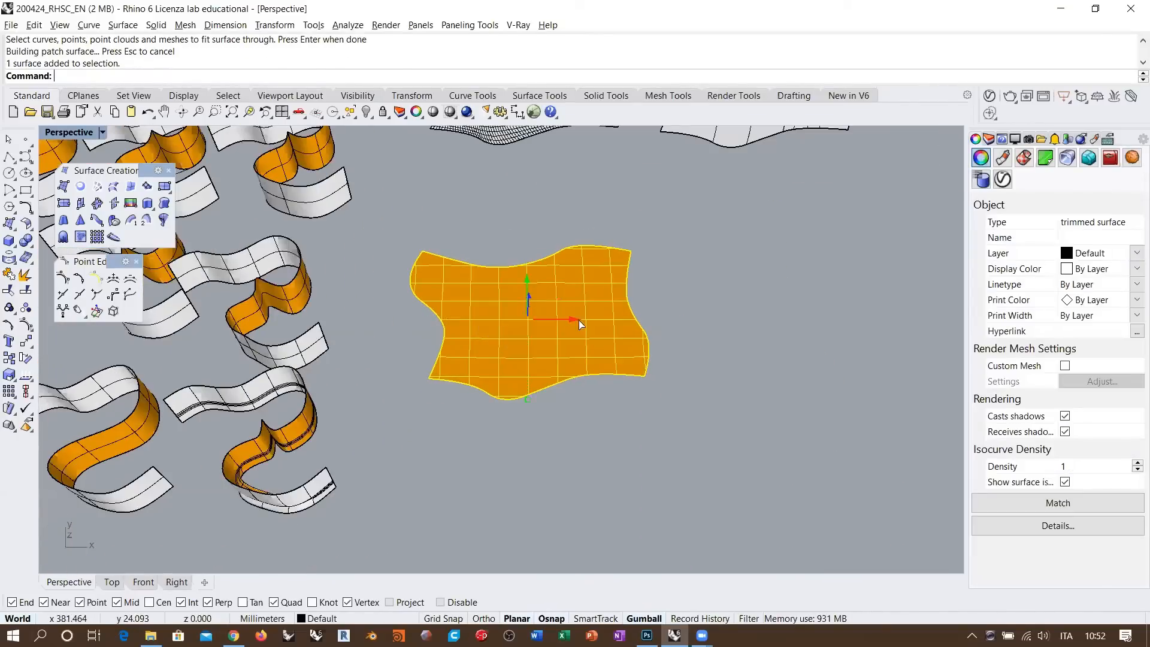
pyautogui.moveTo(570, 323); pyautogui.dragTo(822, 334)
pyautogui.press('Escape')
# - Create a planar surface from the same four boundary curves and place it in front of the patch surface
pyautogui.moveTo(628, 252); pyautogui.dragTo(391, 439)
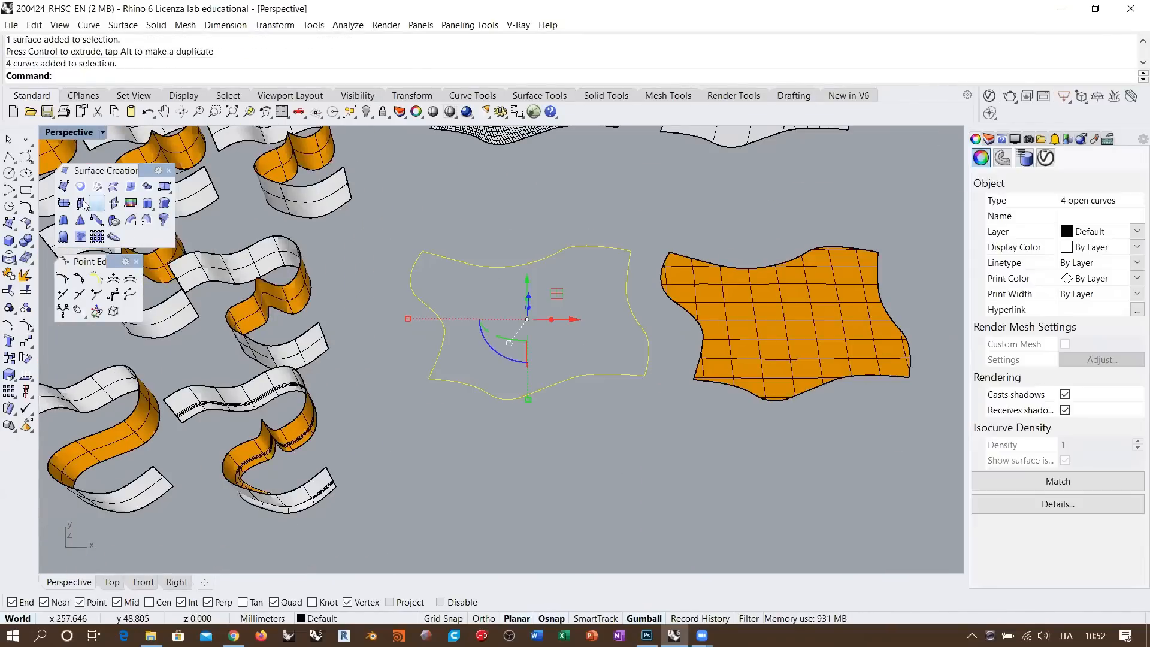
pyautogui.click(81, 186)
pyautogui.click(624, 397)
pyautogui.keyDown('shift'); pyautogui.moveTo(624, 396); pyautogui.dragTo(474, 389, button='right'); pyautogui.keyUp('shift')
pyautogui.moveTo(425, 308); pyautogui.dragTo(710, 488)
pyautogui.keyDown('shift'); pyautogui.moveTo(815, 441); pyautogui.dragTo(833, 397, button='right'); pyautogui.keyUp('shift')
# - Compare the object types and isocurve structures of the patch surface and the planar surface
pyautogui.click(693, 342)
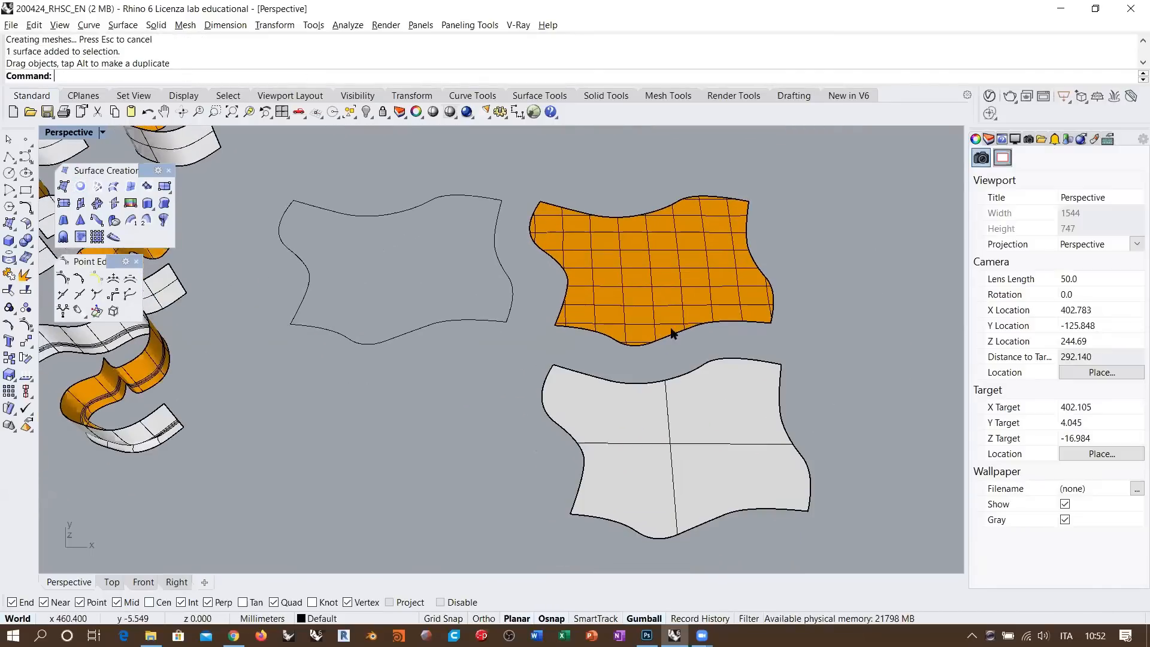
pyautogui.click(658, 277)
pyautogui.click(743, 390)
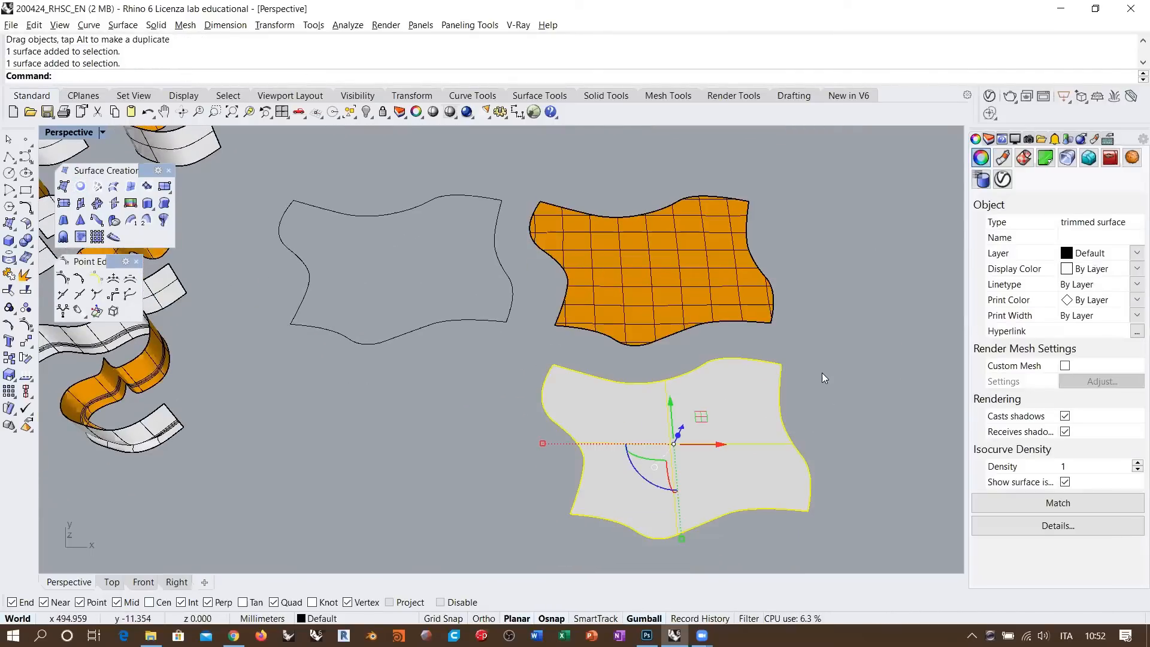
pyautogui.click(822, 374)
pyautogui.click(674, 271)
pyautogui.click(705, 434)
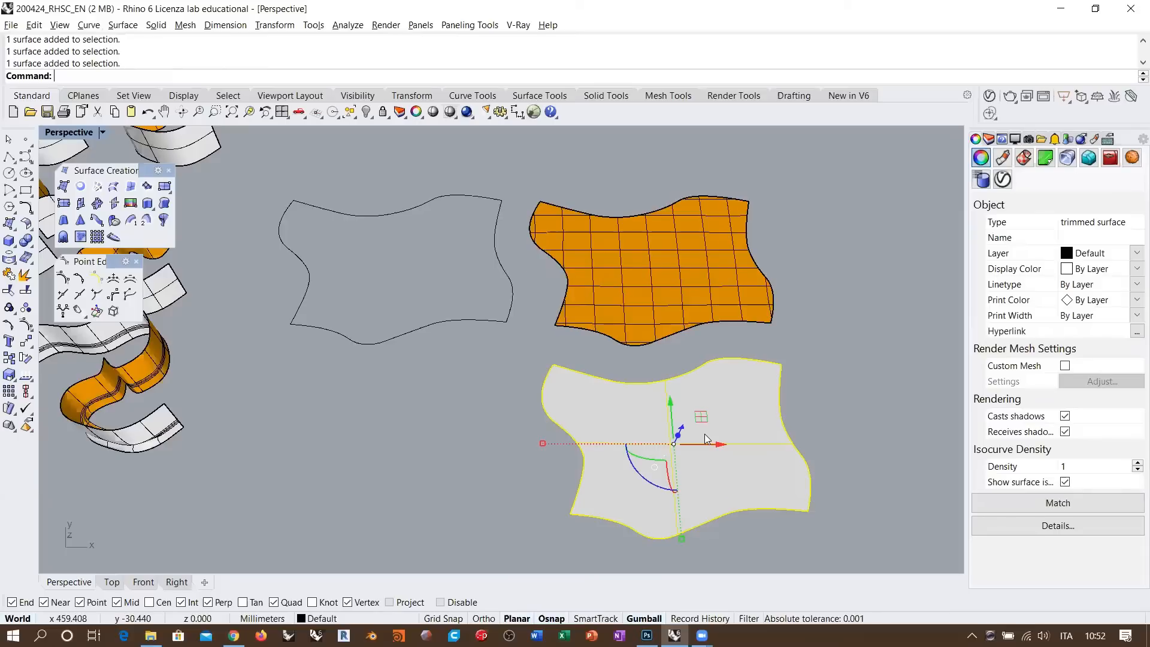
pyautogui.click(659, 261)
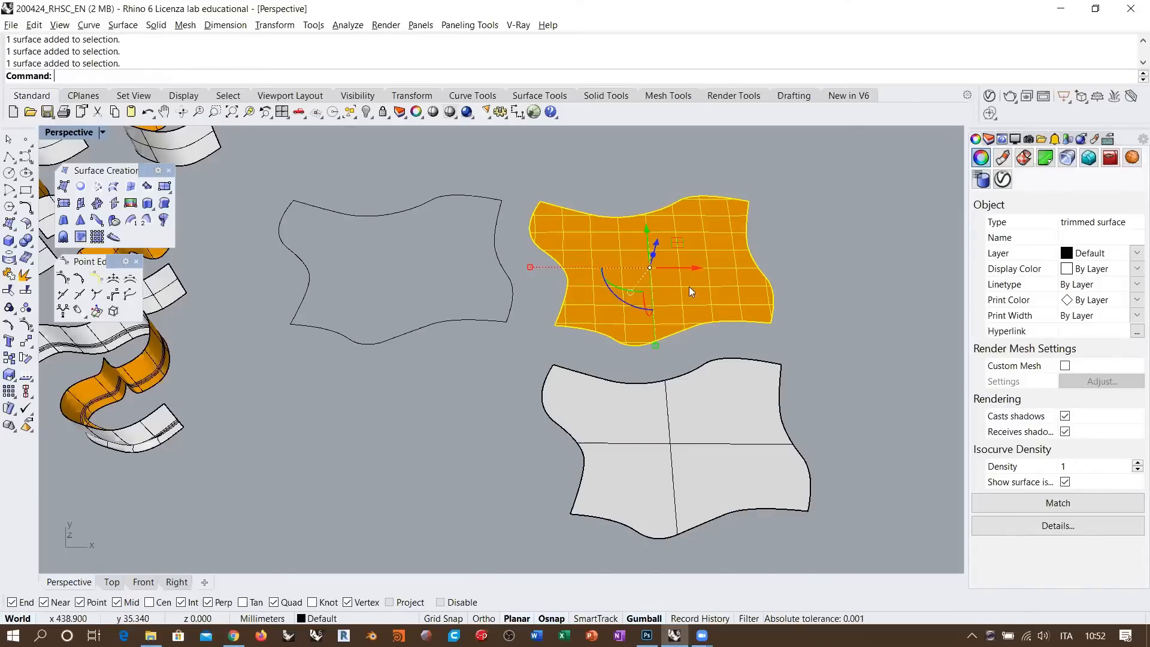
pyautogui.click(800, 354)
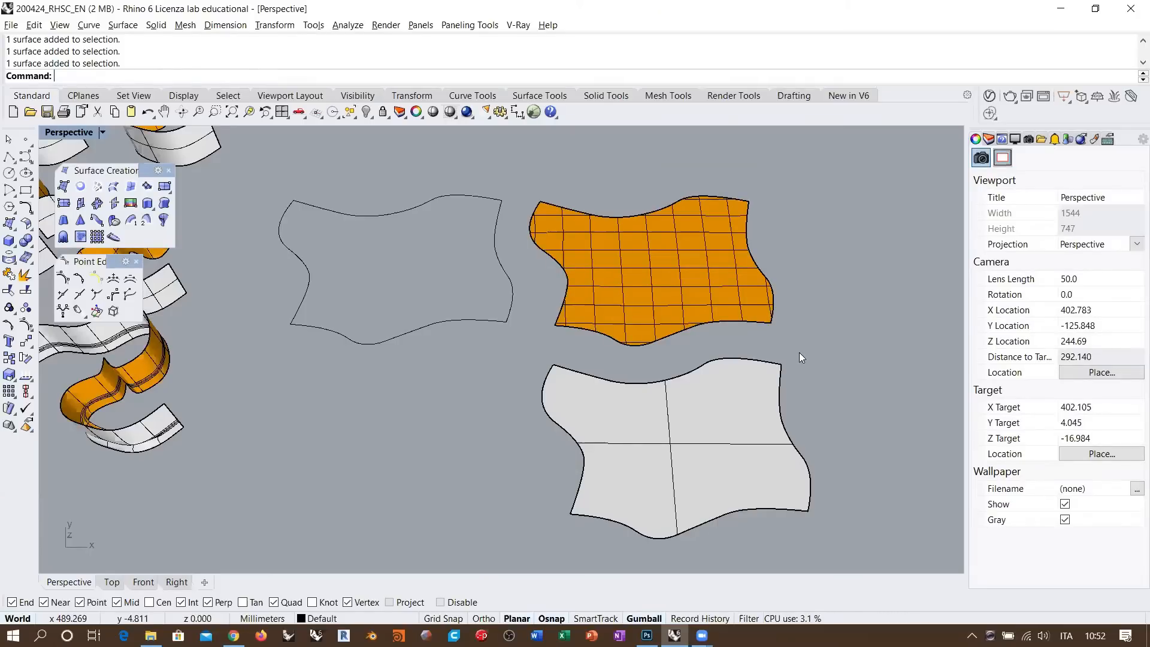
# - Delete both the patch surface and the planar surface
pyautogui.moveTo(816, 415); pyautogui.dragTo(696, 284)
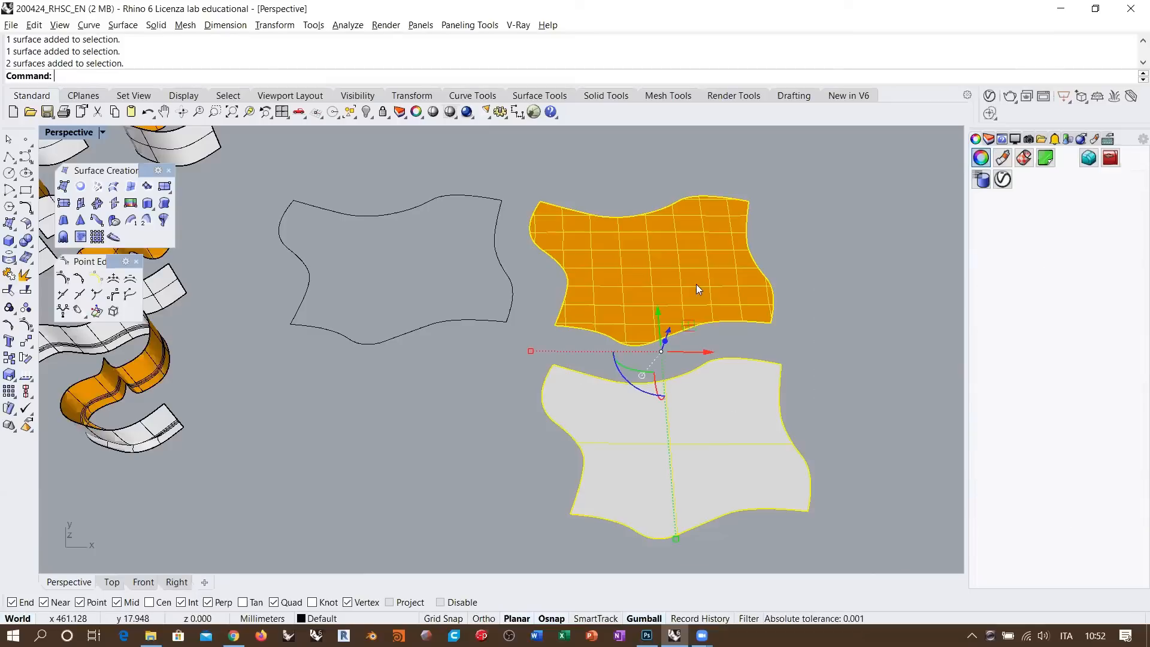
pyautogui.press('Delete')
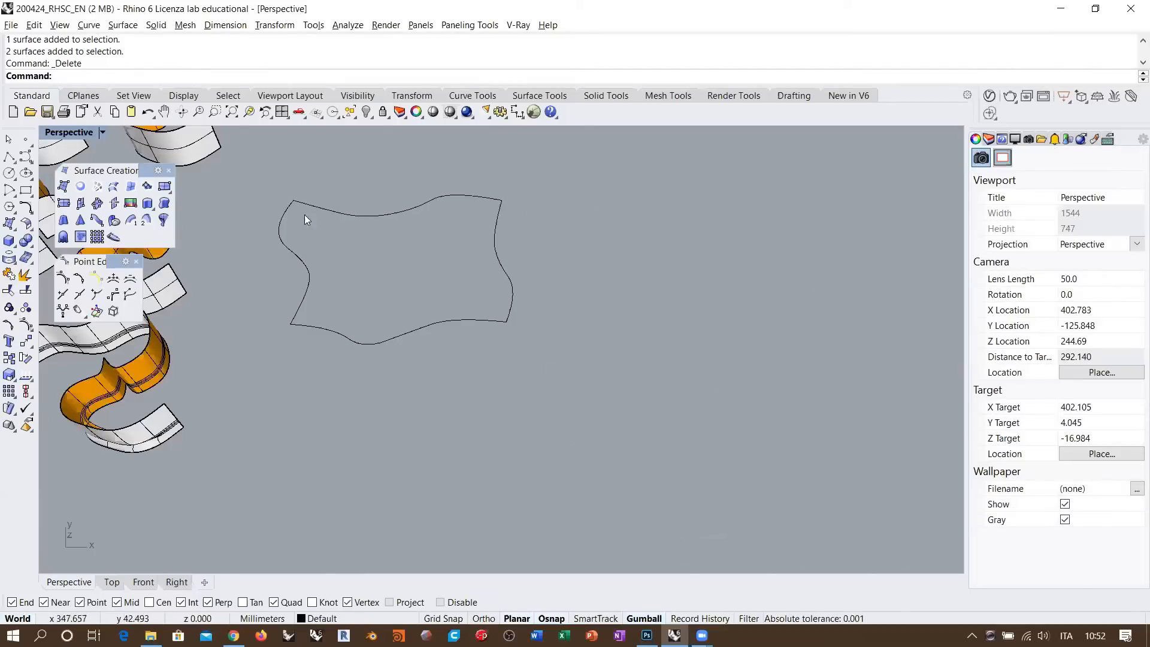
pyautogui.click(146, 187)
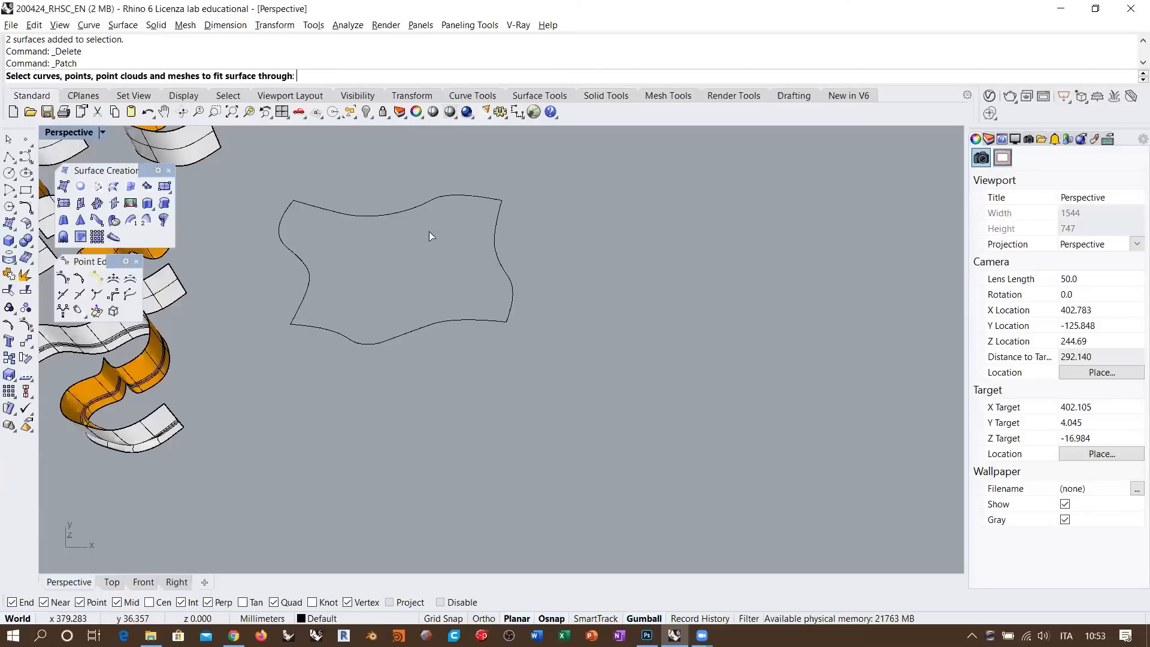
pyautogui.scroll(3, 471, 310)
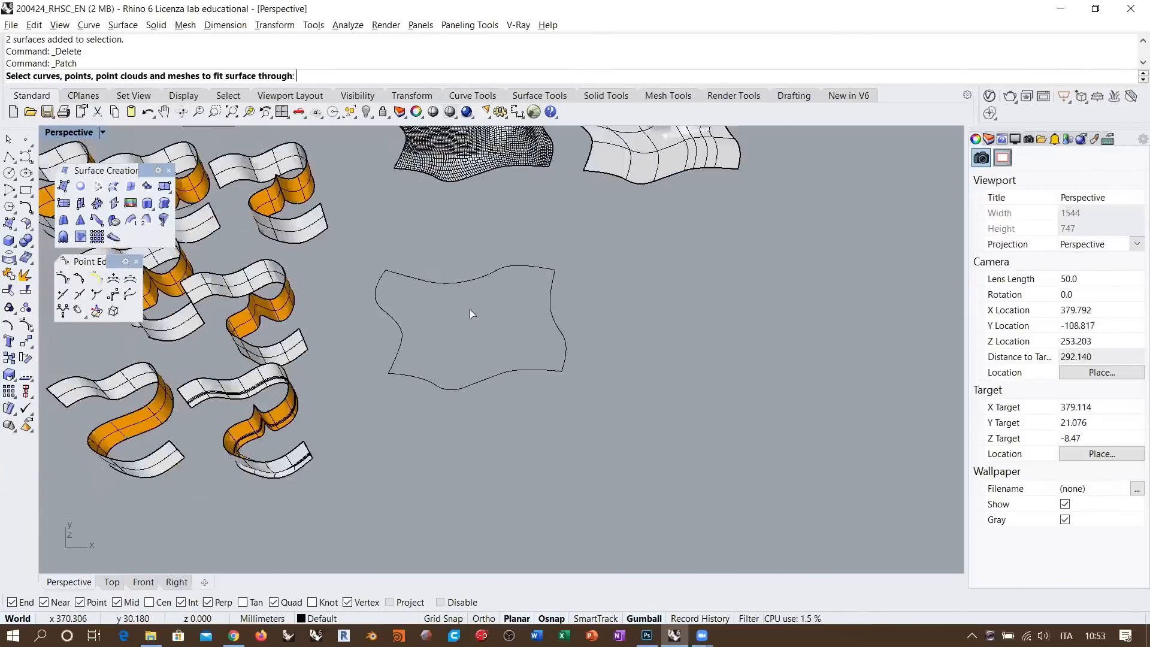
pyautogui.scroll(2, 475, 314)
pyautogui.moveTo(665, 206); pyautogui.dragTo(257, 459)
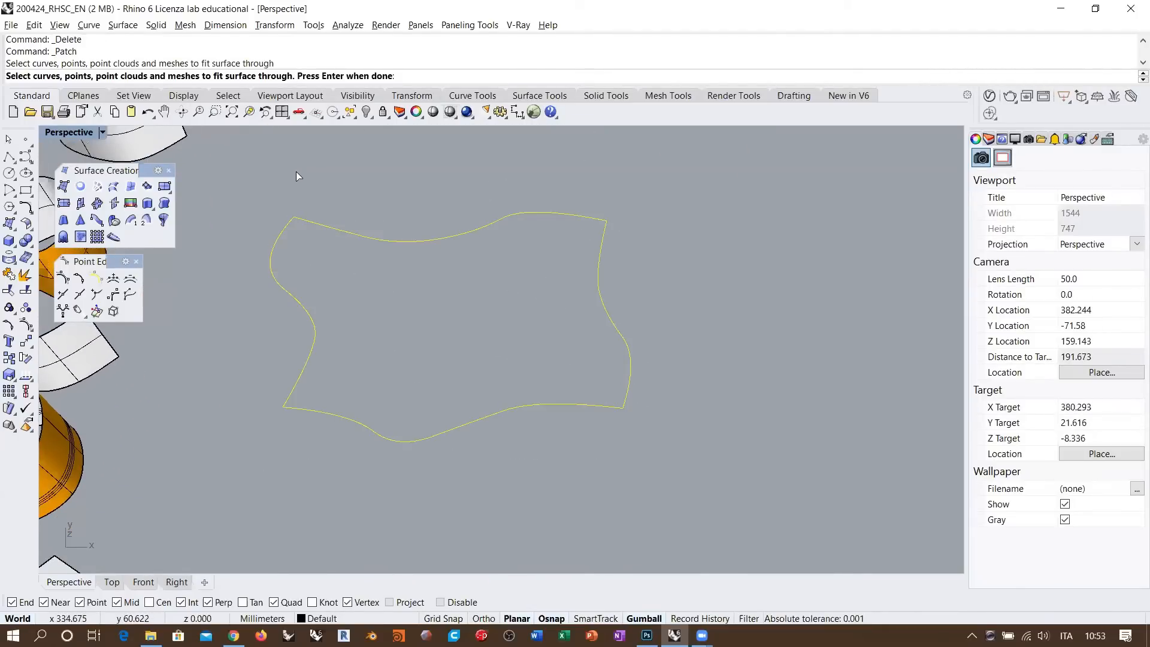
pyautogui.press('Return')
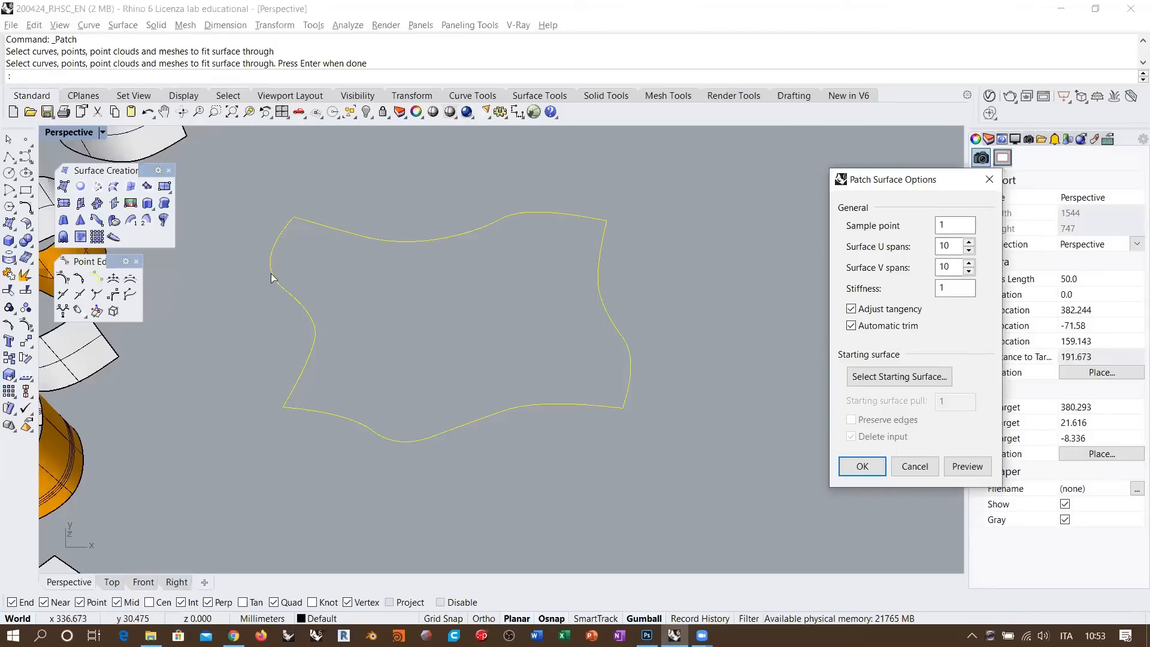
pyautogui.click(913, 473)
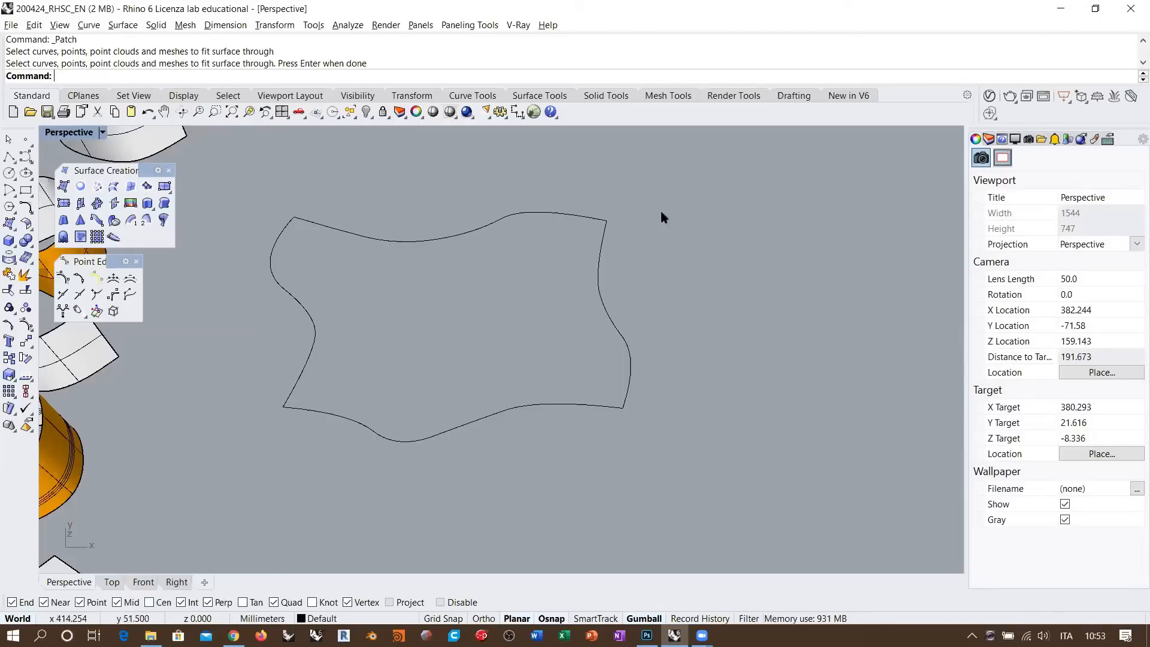
# - Divide the four boundary curves into 10 segments each, marking the divisions and ends with points
pyautogui.moveTo(669, 216); pyautogui.dragTo(248, 497)
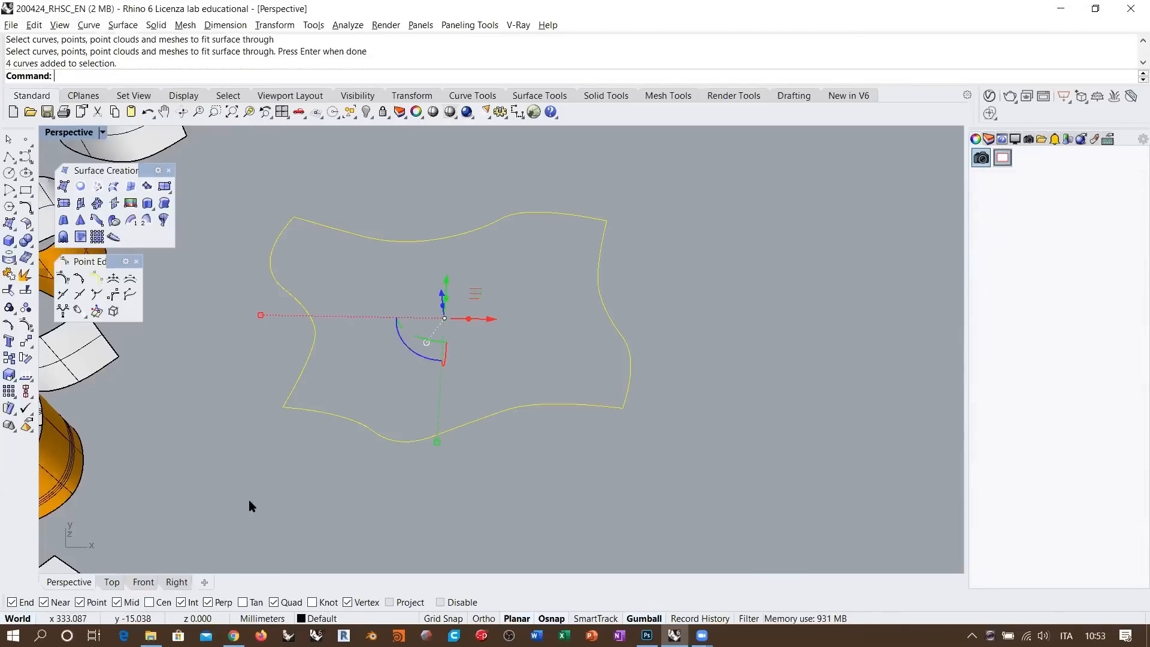
pyautogui.click(26, 141)
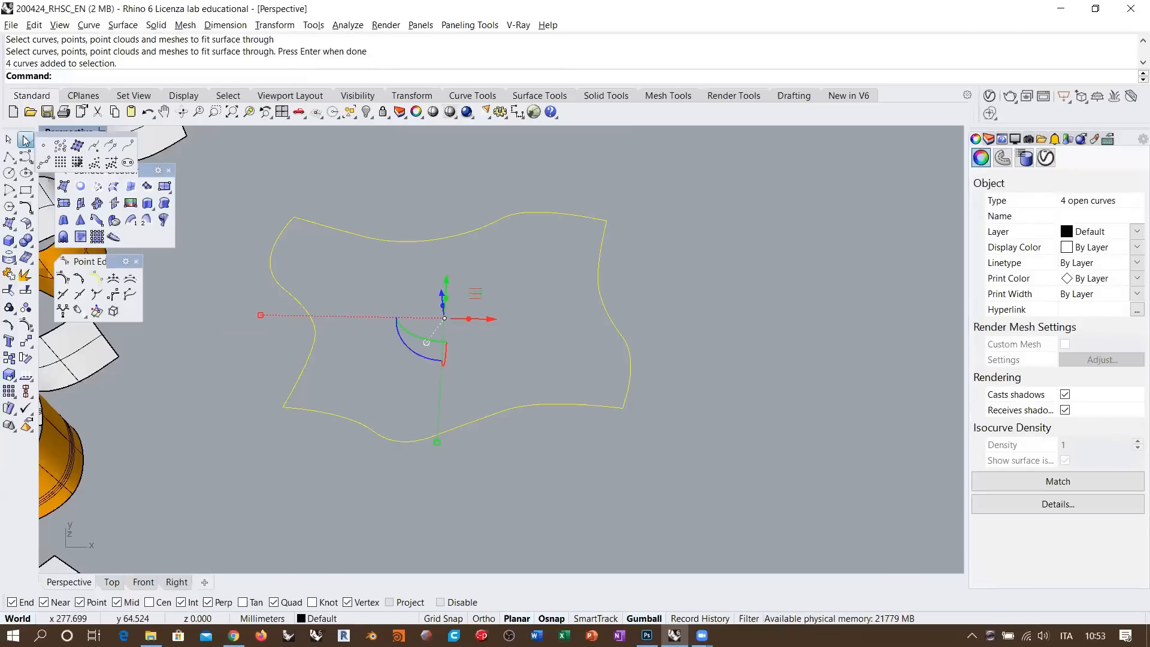
pyautogui.click(44, 163)
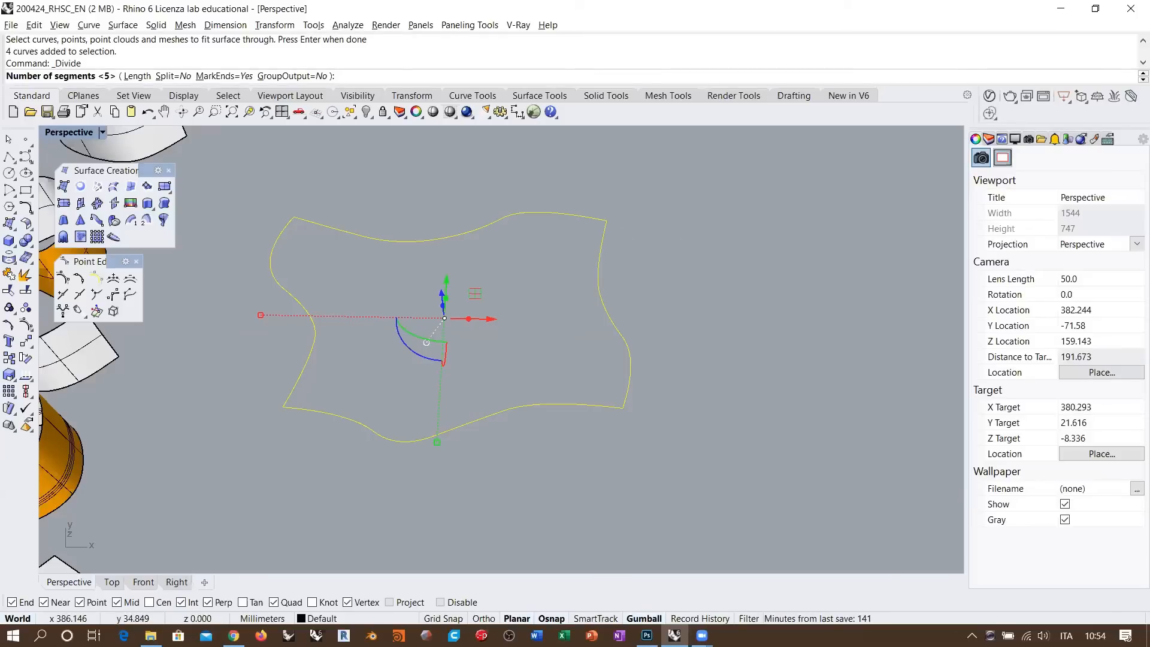
pyautogui.press('Return')
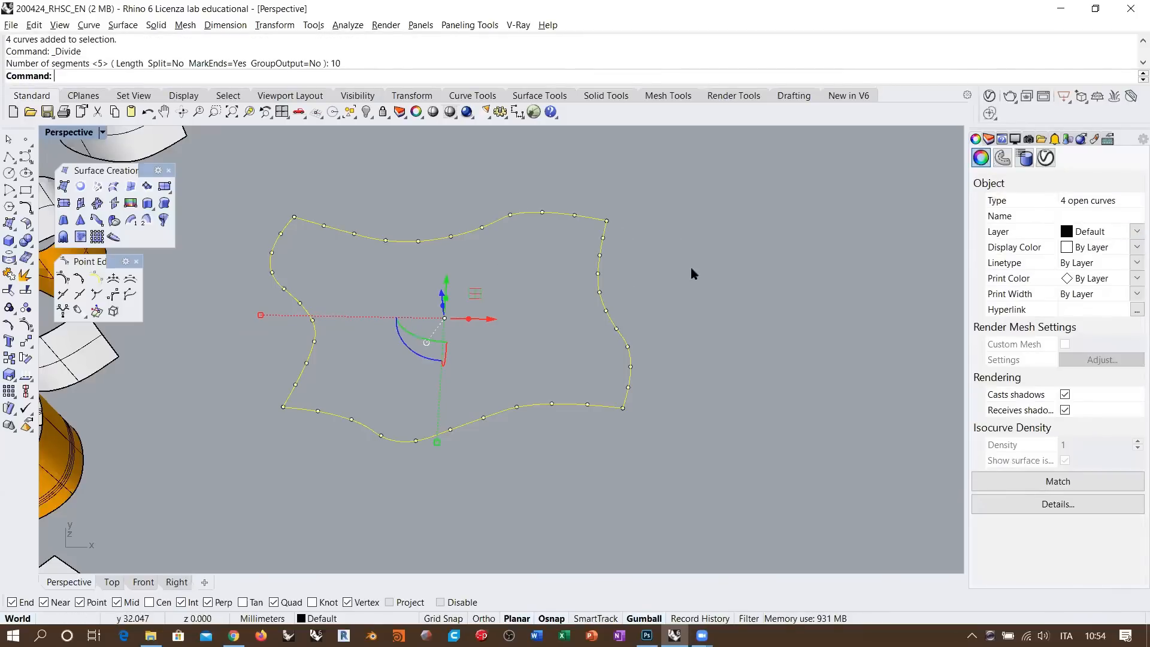
pyautogui.click(649, 276)
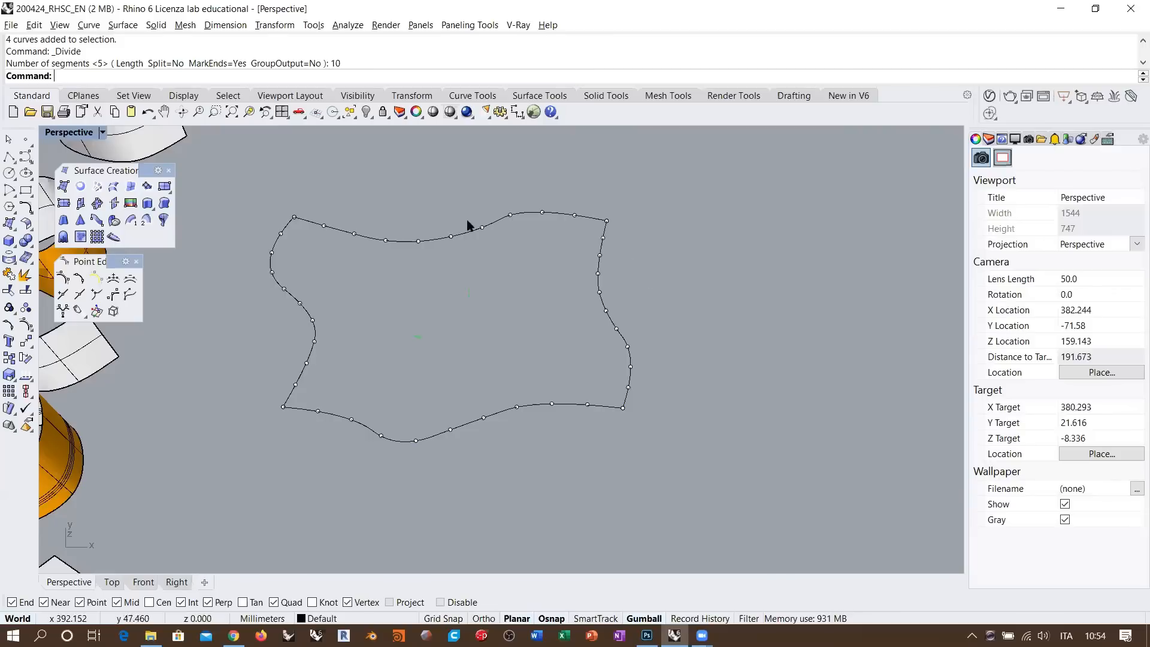
# - Select all the division points and move them off the boundary curves into the empty space beside them
pyautogui.moveTo(252, 190); pyautogui.dragTo(574, 309)
pyautogui.keyDown('shift'); pyautogui.moveTo(260, 446); pyautogui.dragTo(400, 305); pyautogui.keyUp('shift')
pyautogui.keyDown('shift'); pyautogui.moveTo(335, 529); pyautogui.dragTo(611, 357); pyautogui.keyUp('shift')
pyautogui.keyDown('shift'); pyautogui.moveTo(548, 494); pyautogui.dragTo(707, 254); pyautogui.keyUp('shift')
pyautogui.keyDown('shift'); pyautogui.moveTo(493, 182); pyautogui.dragTo(641, 269); pyautogui.keyUp('shift')
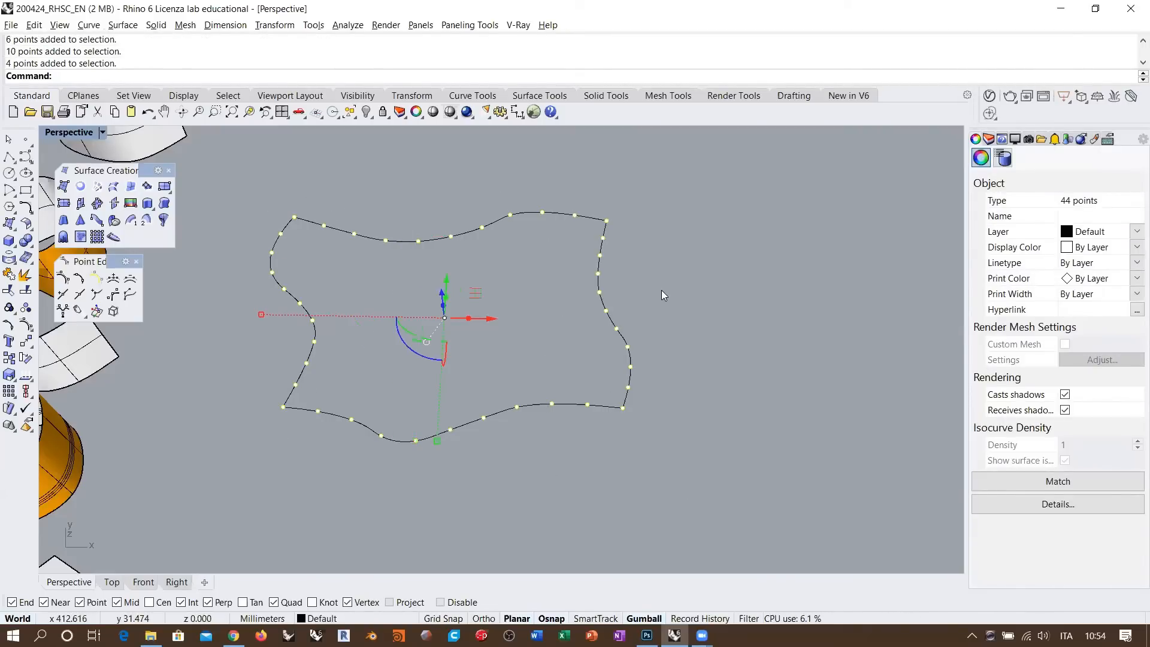
pyautogui.keyDown('shift'); pyautogui.moveTo(505, 314); pyautogui.dragTo(373, 323, button='right'); pyautogui.keyUp('shift')
pyautogui.scroll(-4, 375, 318)
pyautogui.keyDown('shift'); pyautogui.moveTo(363, 299); pyautogui.dragTo(689, 374); pyautogui.keyUp('shift')
pyautogui.keyDown('shift'); pyautogui.moveTo(731, 415); pyautogui.dragTo(526, 381, button='right'); pyautogui.keyUp('shift')
pyautogui.scroll(2, 588, 371)
pyautogui.scroll(2, 589, 371)
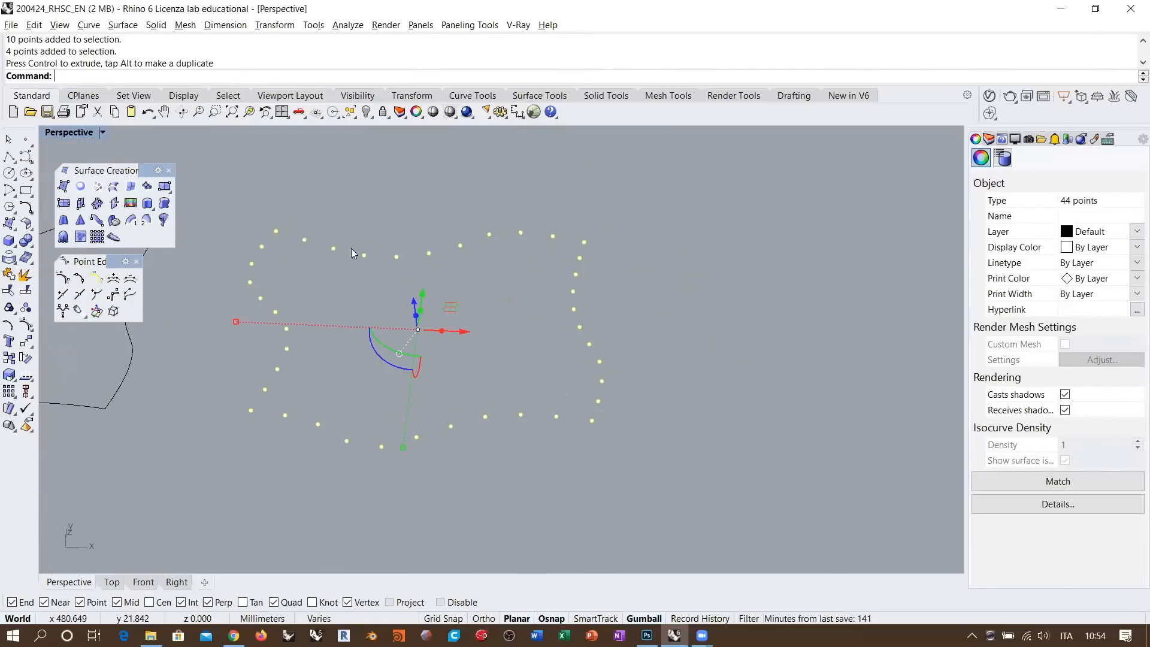
# - Fit a plane surface through the selected division points
pyautogui.click(97, 204)
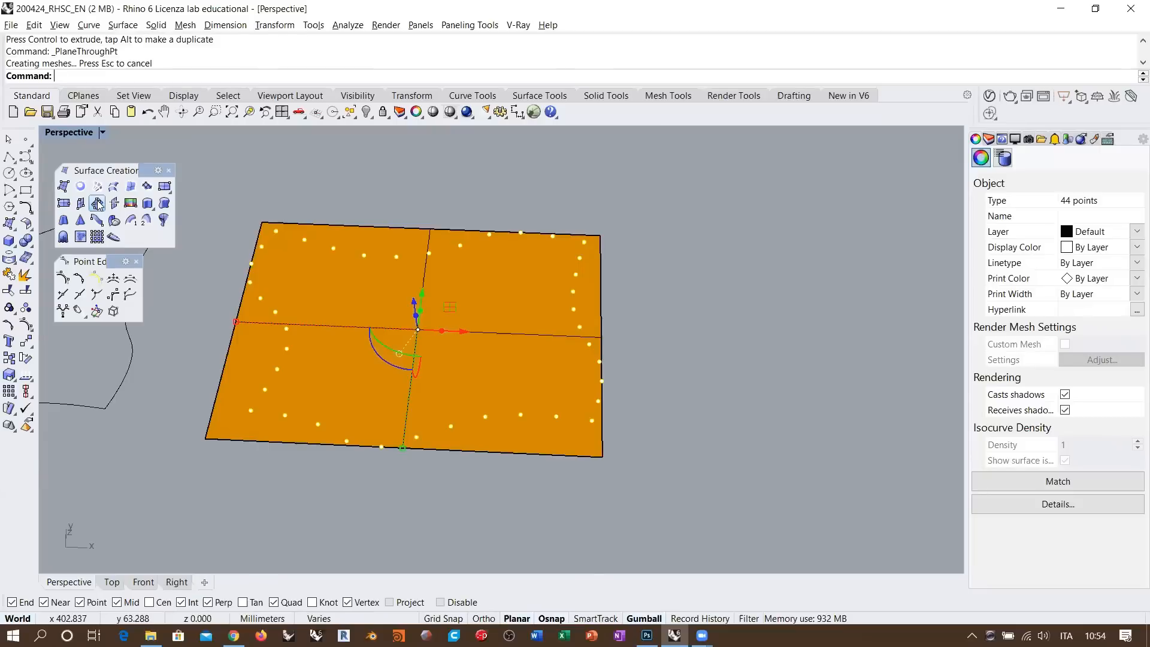
pyautogui.keyDown('shift'); pyautogui.moveTo(509, 331); pyautogui.dragTo(565, 316, button='right'); pyautogui.keyUp('shift')
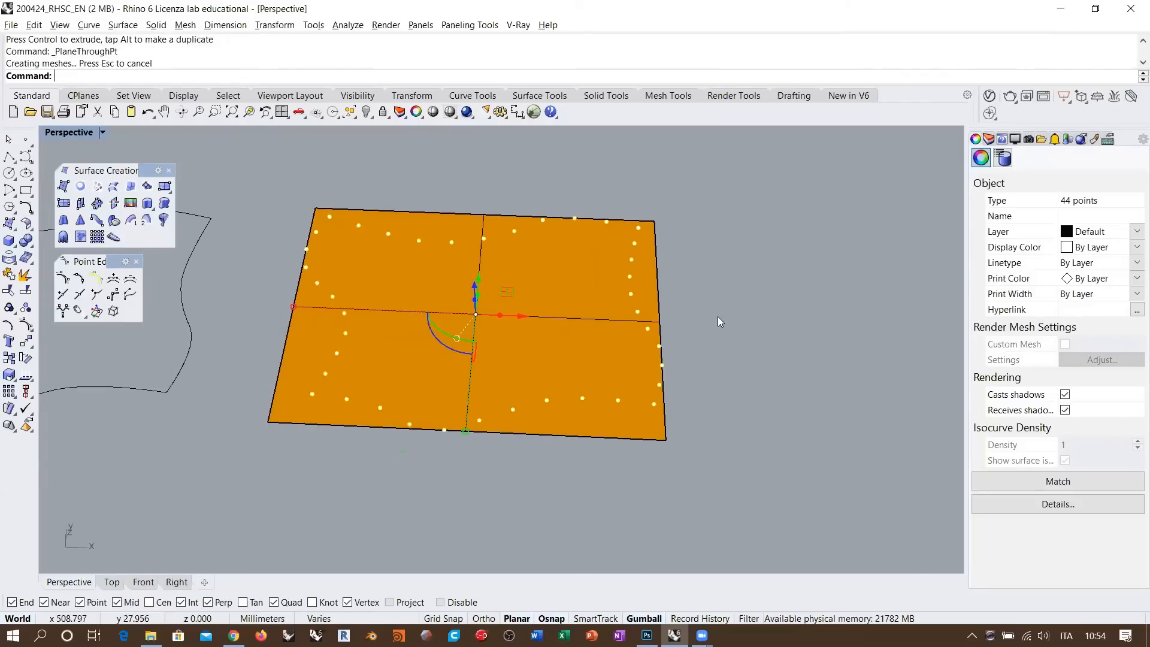
pyautogui.keyDown('shift'); pyautogui.moveTo(701, 327); pyautogui.dragTo(600, 346, button='right'); pyautogui.keyUp('shift')
pyautogui.scroll(-4, 408, 311)
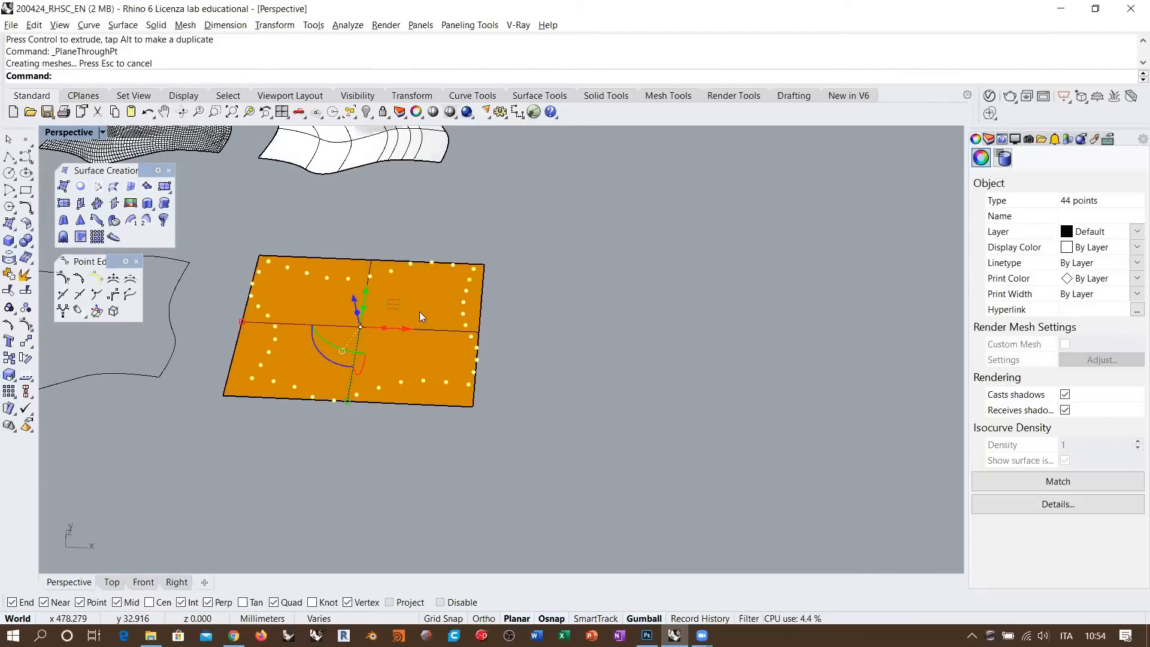
# - Rebuild the fitted plane with 13 points in both U and V at degree 3, deleting the input
pyautogui.click(420, 313)
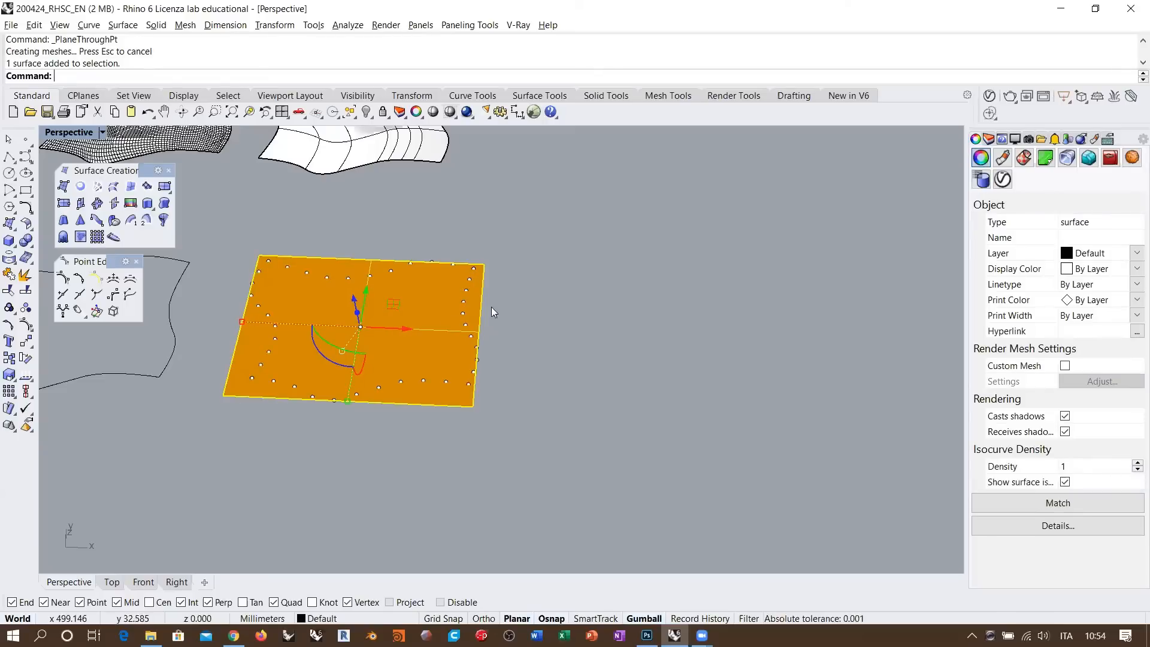
pyautogui.write('Re')
pyautogui.press('Return')
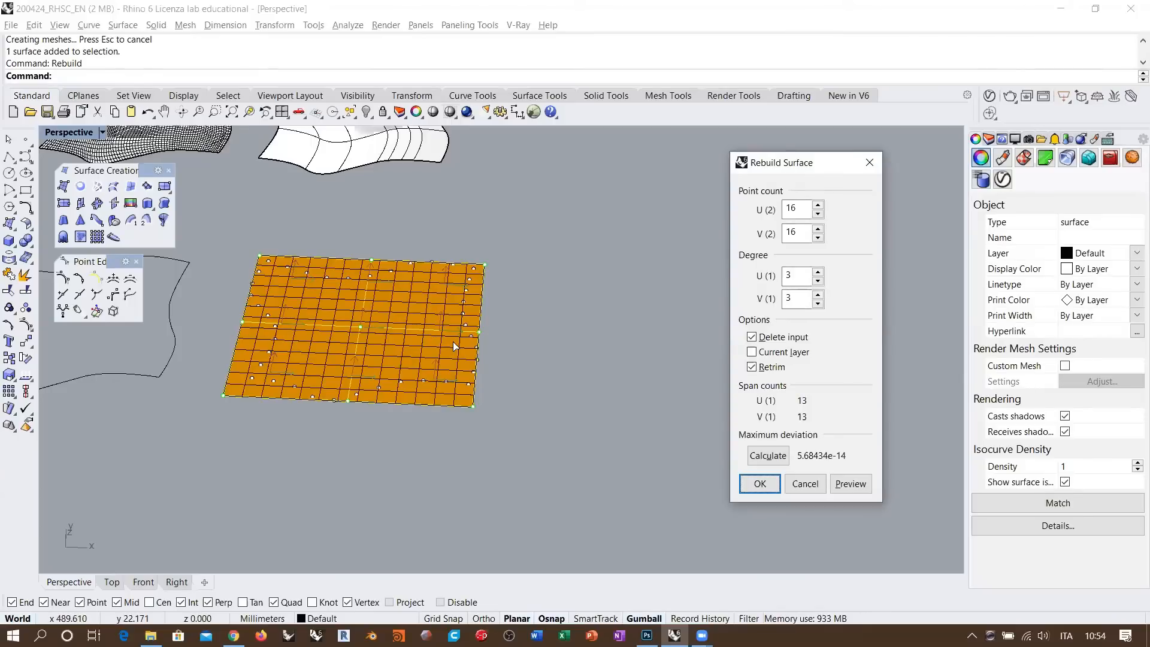
pyautogui.click(804, 210)
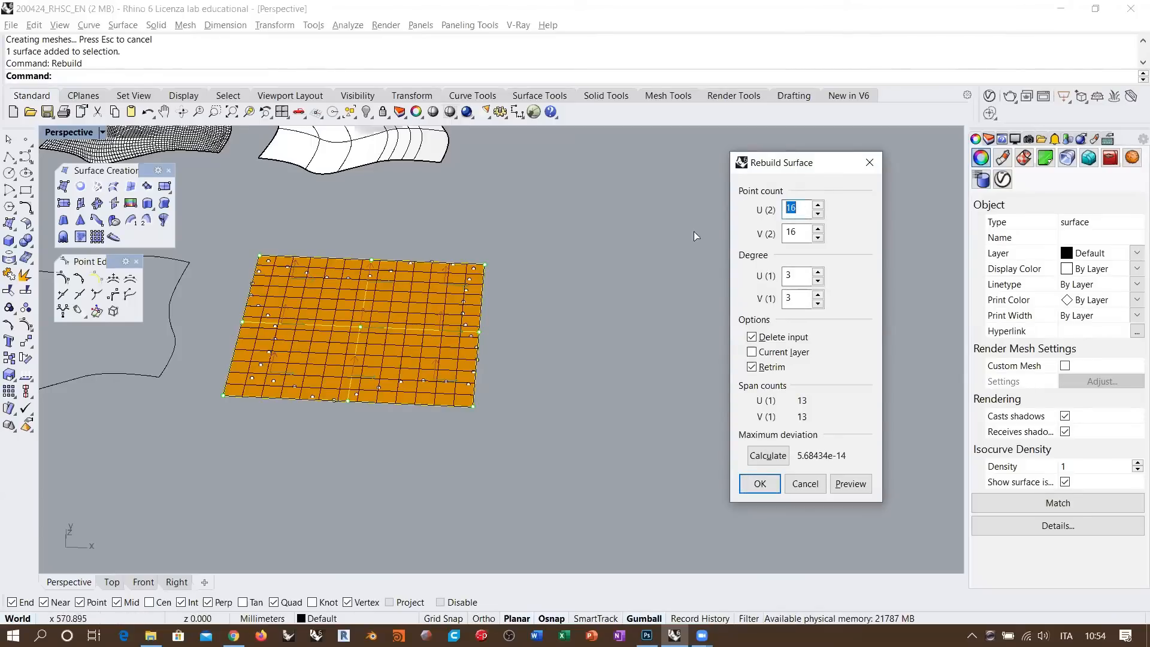
pyautogui.press('Tab')
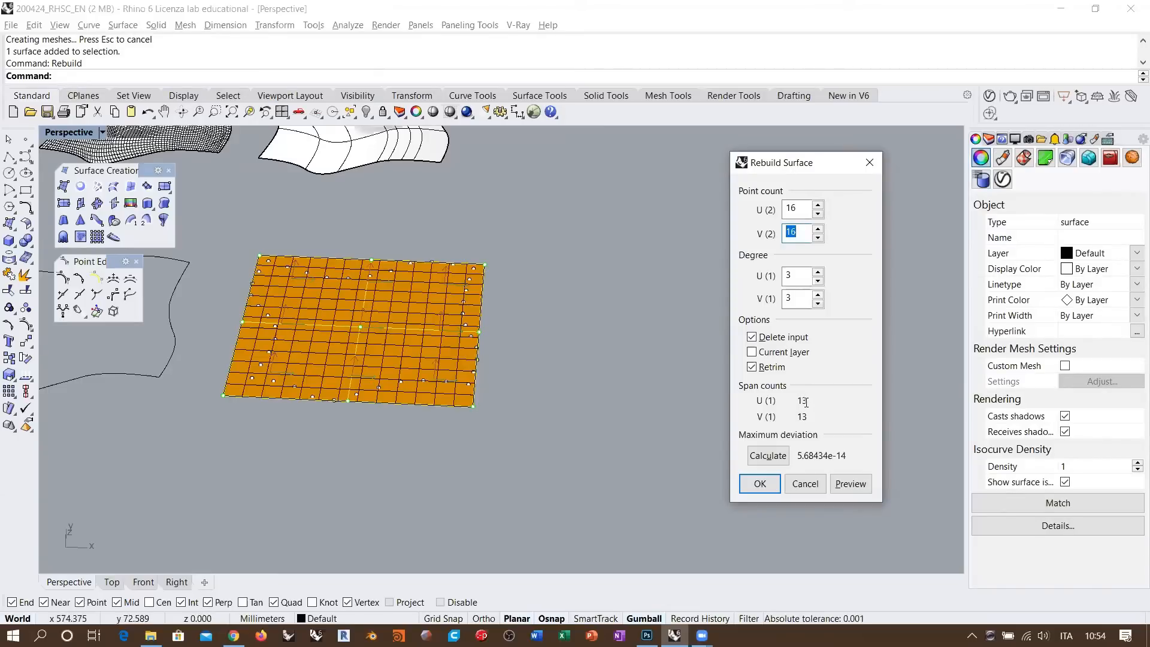
pyautogui.click(806, 209)
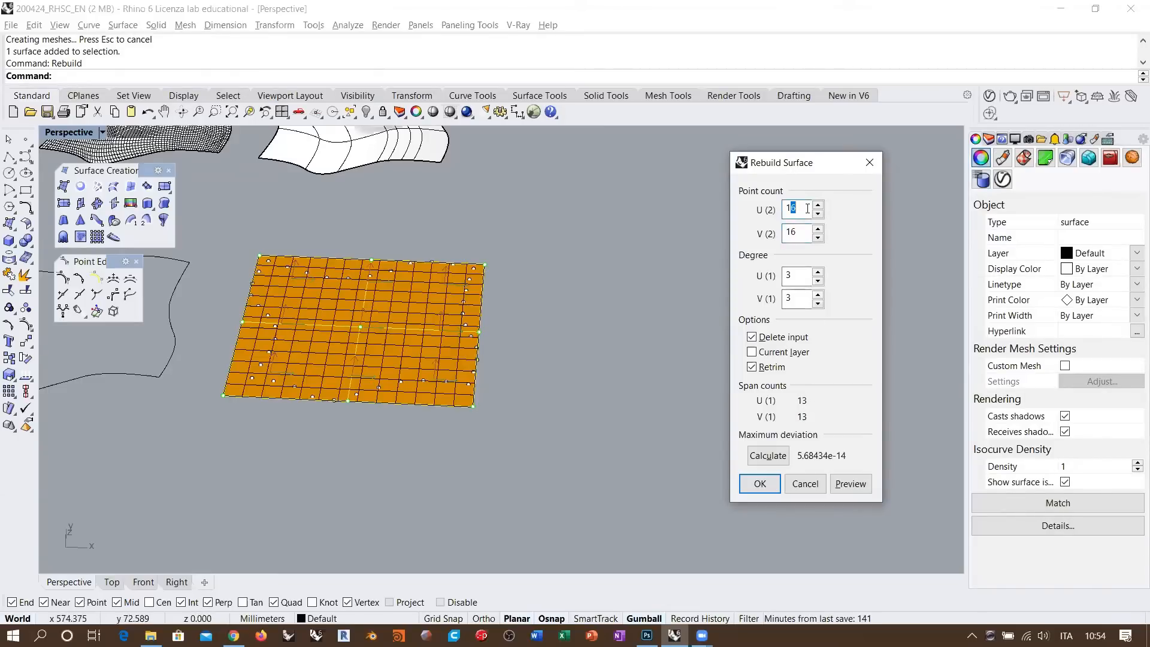
pyautogui.write('13')
pyautogui.click(804, 232)
pyautogui.write('13')
pyautogui.press('Tab')
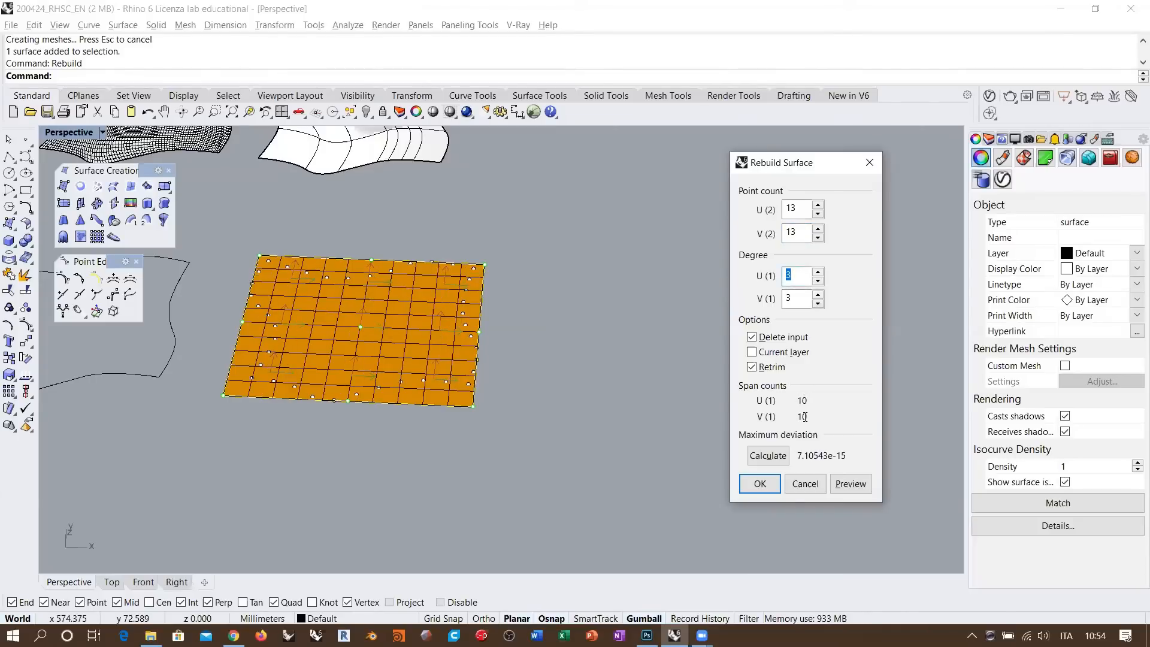
pyautogui.click(803, 209)
pyautogui.click(804, 233)
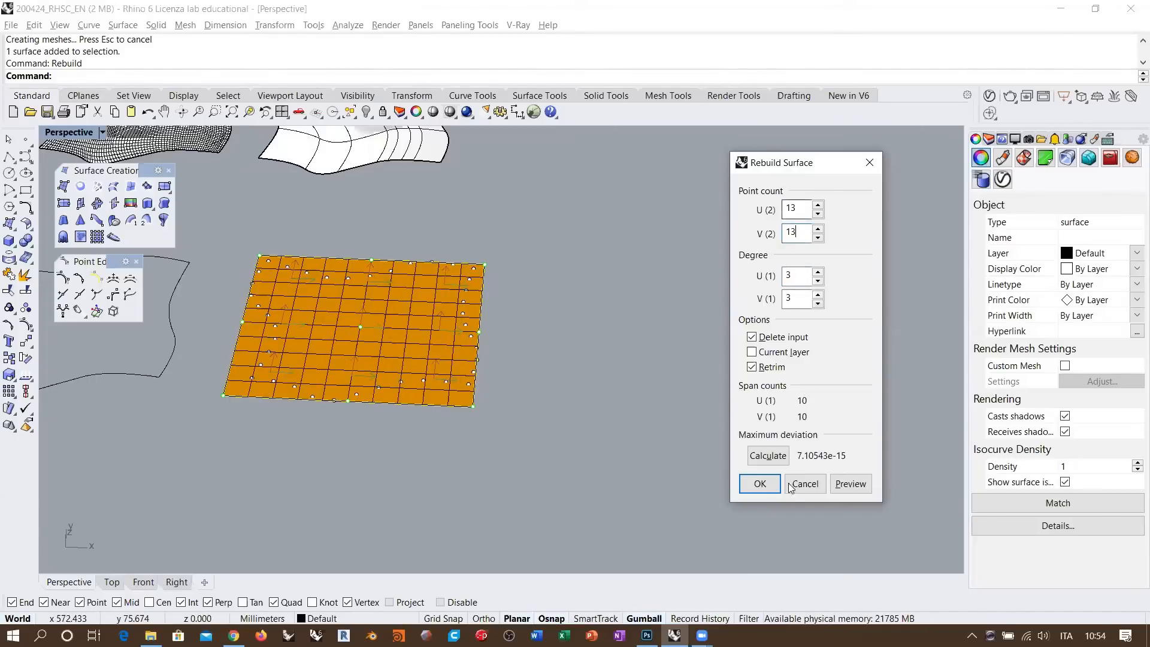
pyautogui.click(759, 484)
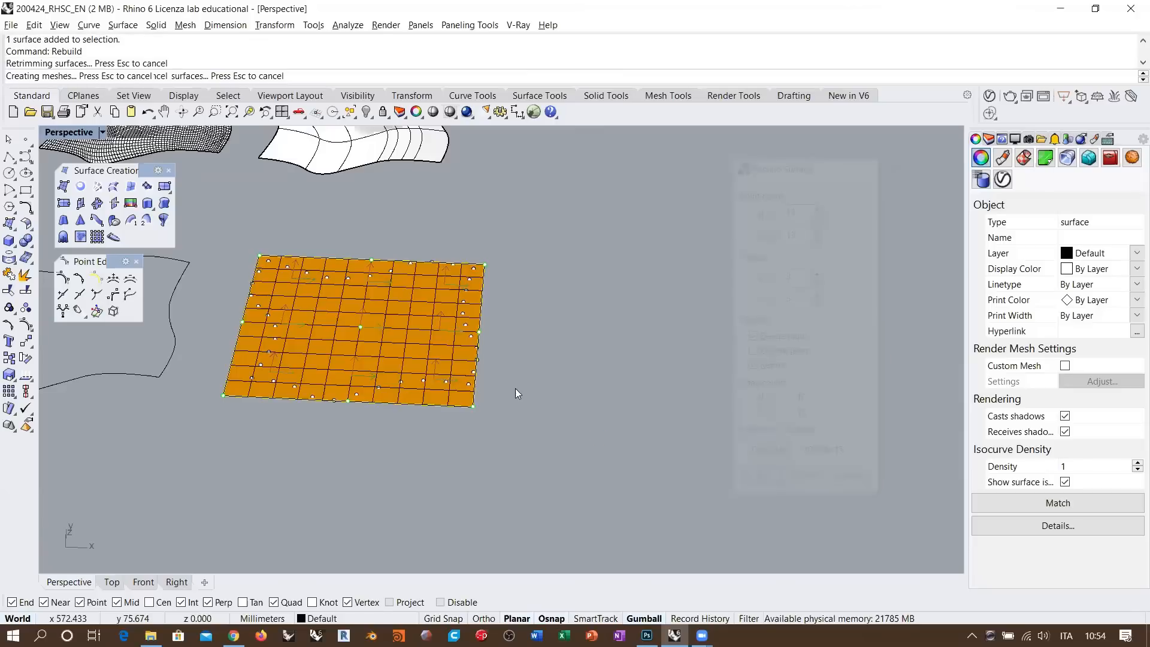
# - Show the rebuilt plane's control points and pull one near its corner upward into a bump
pyautogui.click(334, 335)
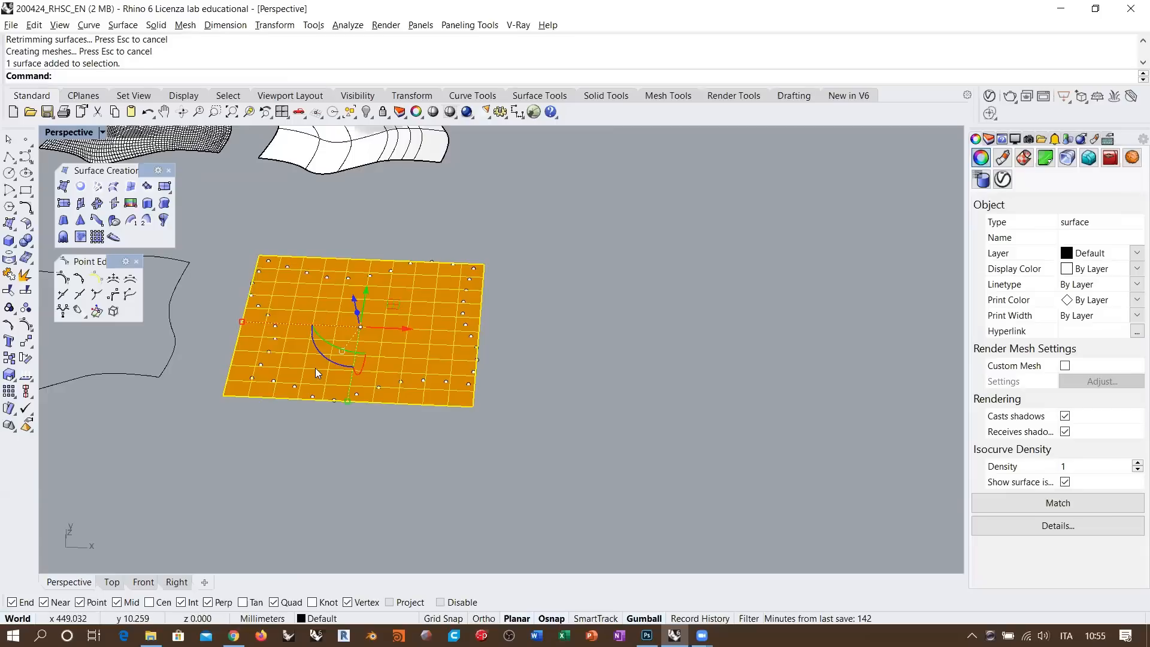
pyautogui.scroll(3, 314, 368)
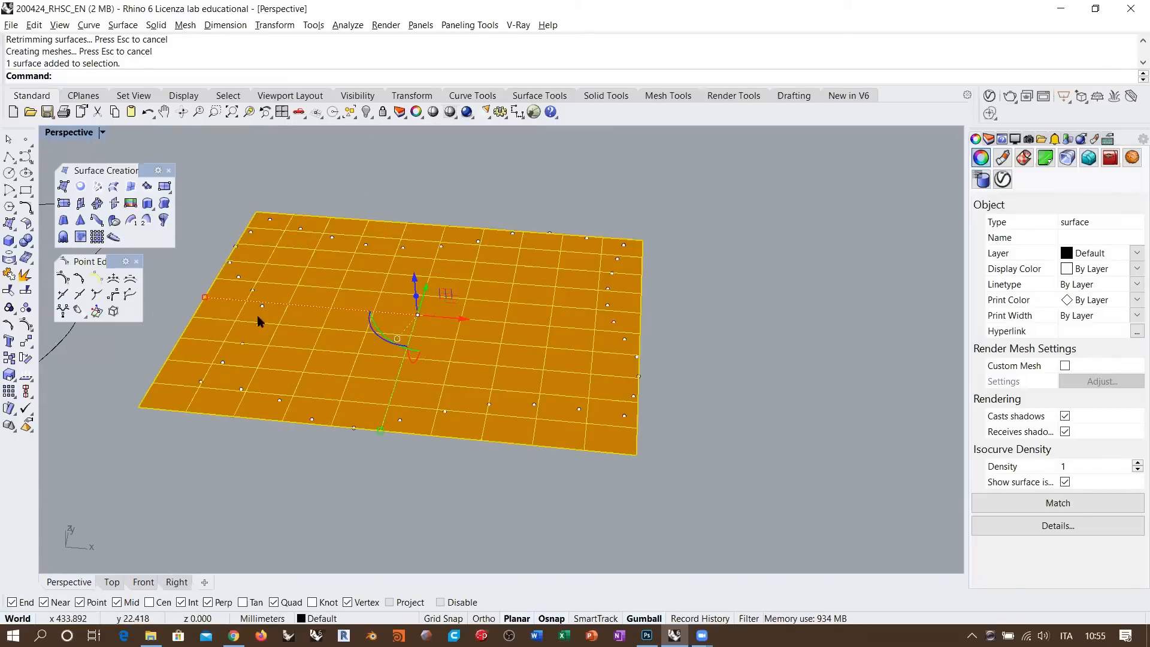
pyautogui.click(206, 215)
pyautogui.moveTo(207, 215); pyautogui.dragTo(338, 350)
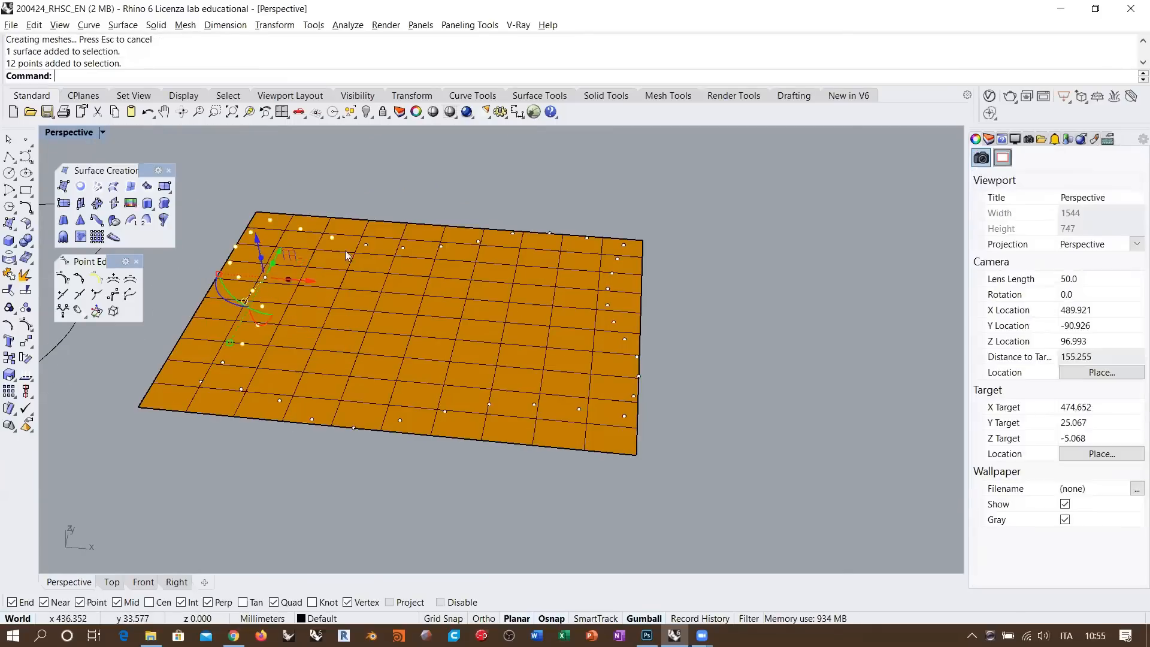
pyautogui.click(405, 310)
pyautogui.press('F10')
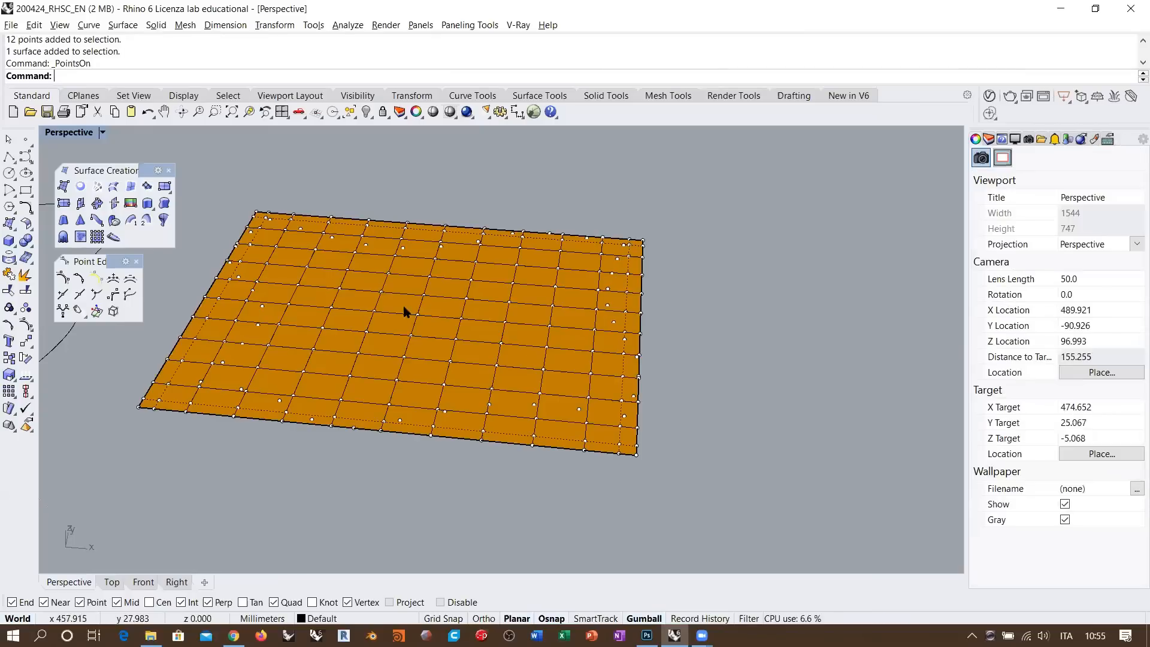
pyautogui.click(268, 265)
pyautogui.moveTo(262, 239); pyautogui.dragTo(254, 199)
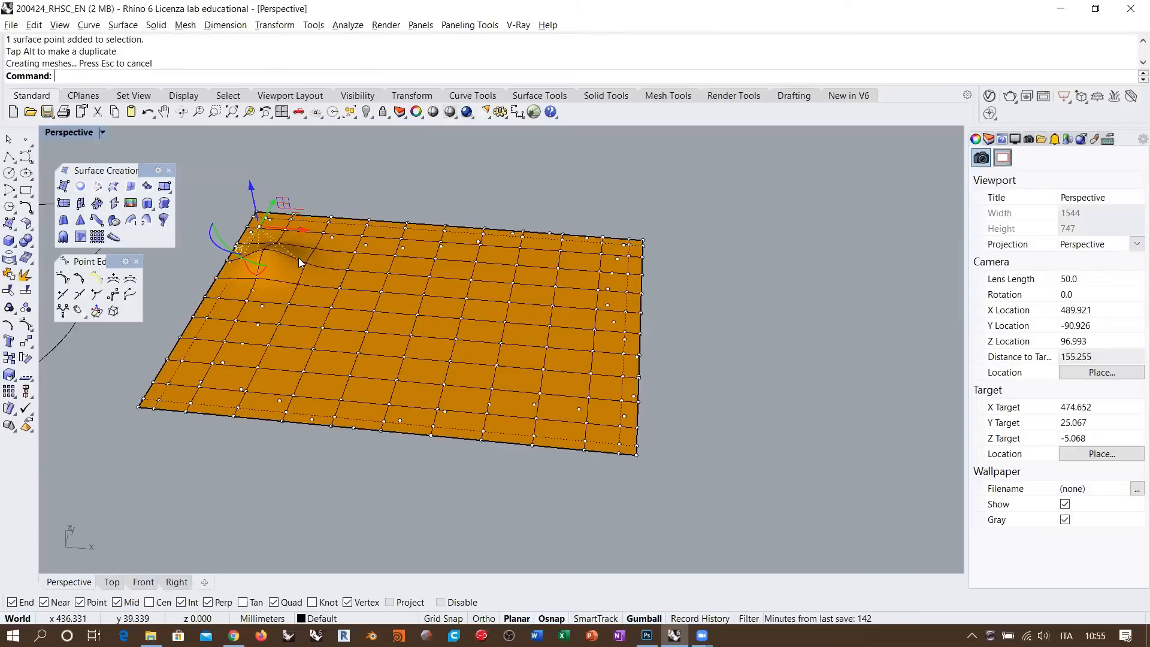
# - Undo the control point move, then delete the rebuilt plane together with all the division points
pyautogui.hotkey('ctrl', 'z')
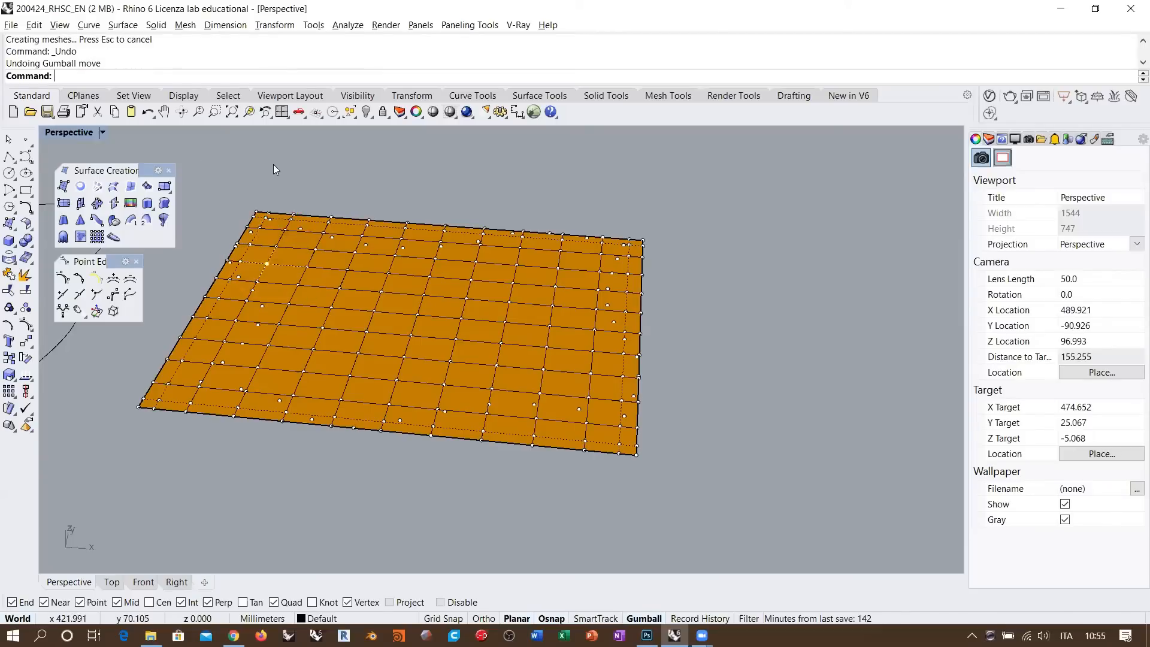
pyautogui.press('Escape')
pyautogui.press('Escape')
pyautogui.scroll(-6, 638, 316)
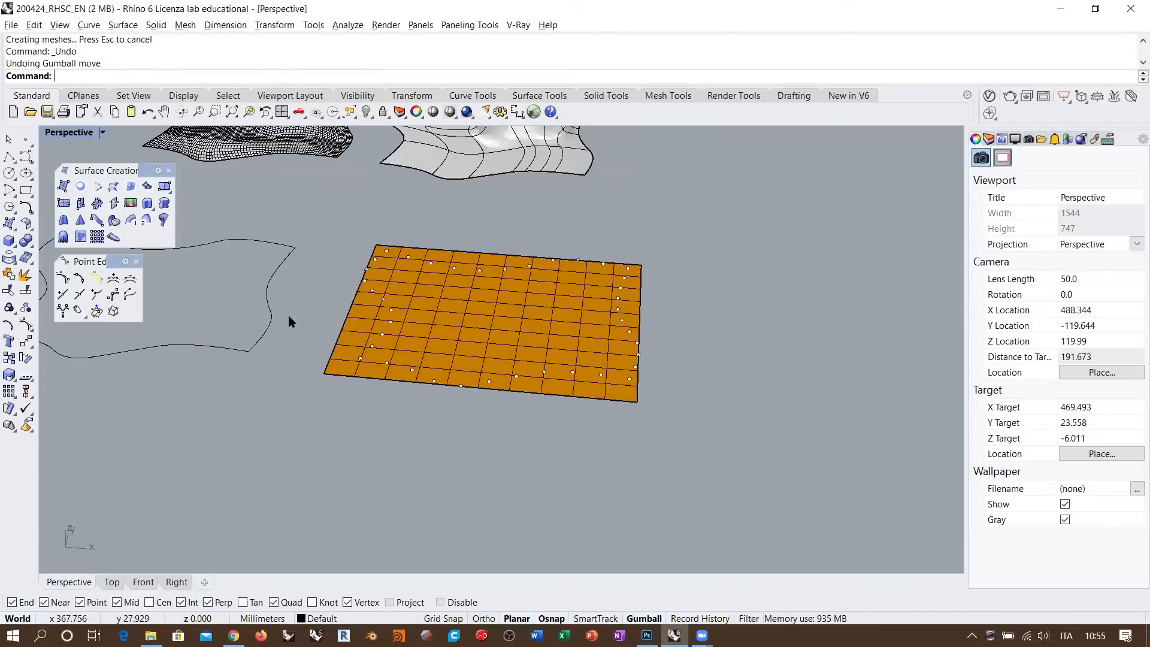
pyautogui.moveTo(663, 401); pyautogui.dragTo(386, 240)
pyautogui.press('Delete')
# - Review the Patch surface options for the four boundary curves without creating a surface
pyautogui.moveTo(347, 302); pyautogui.dragTo(455, 391, button='right')
pyautogui.moveTo(473, 402); pyautogui.dragTo(210, 254)
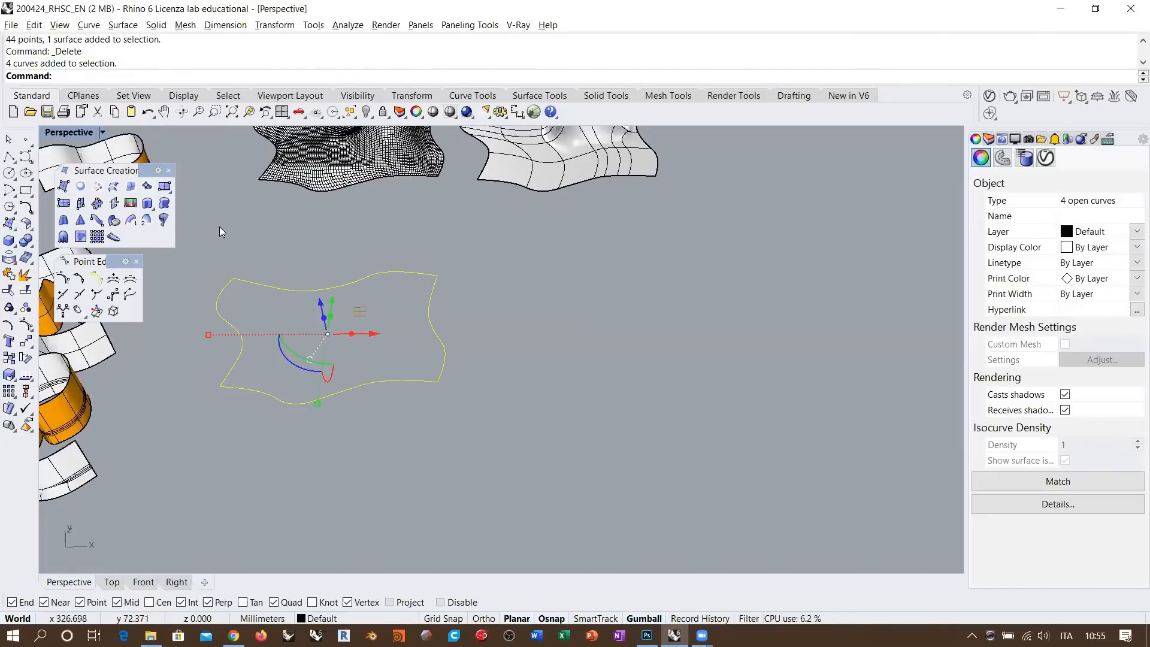
pyautogui.click(148, 186)
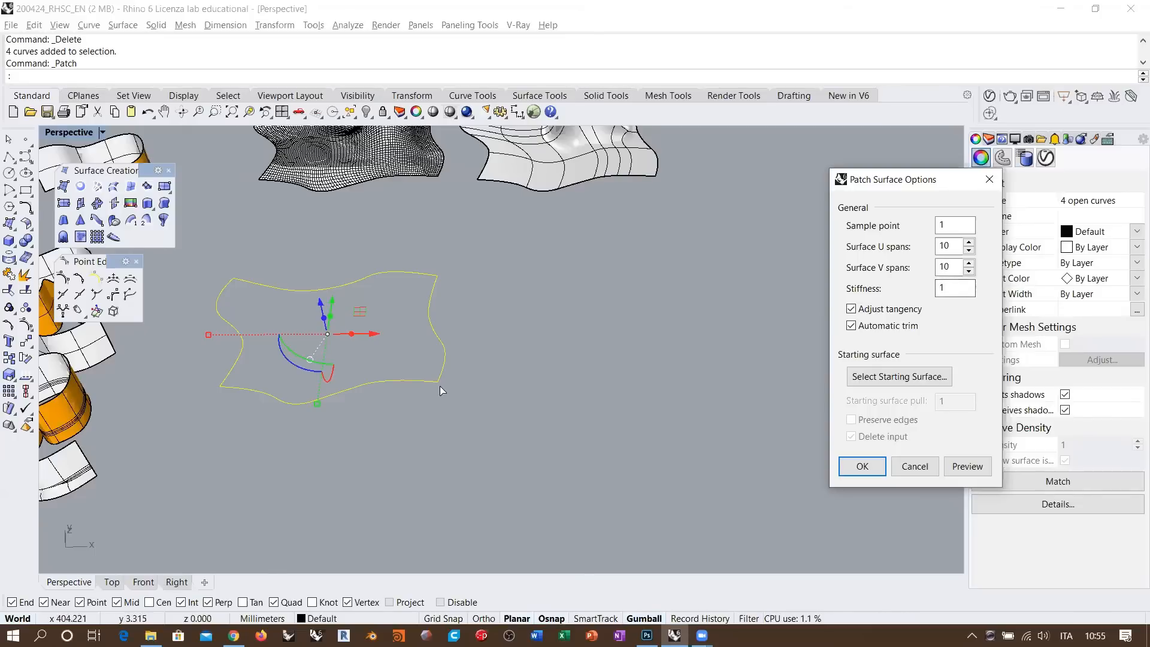
pyautogui.moveTo(439, 385); pyautogui.dragTo(284, 300, button='right')
pyautogui.scroll(4, 284, 296)
pyautogui.moveTo(376, 319)
pyautogui.mouseDown(button='right')
pyautogui.moveTo(380, 308)
pyautogui.moveTo(377, 320)
pyautogui.mouseUp(button='right')
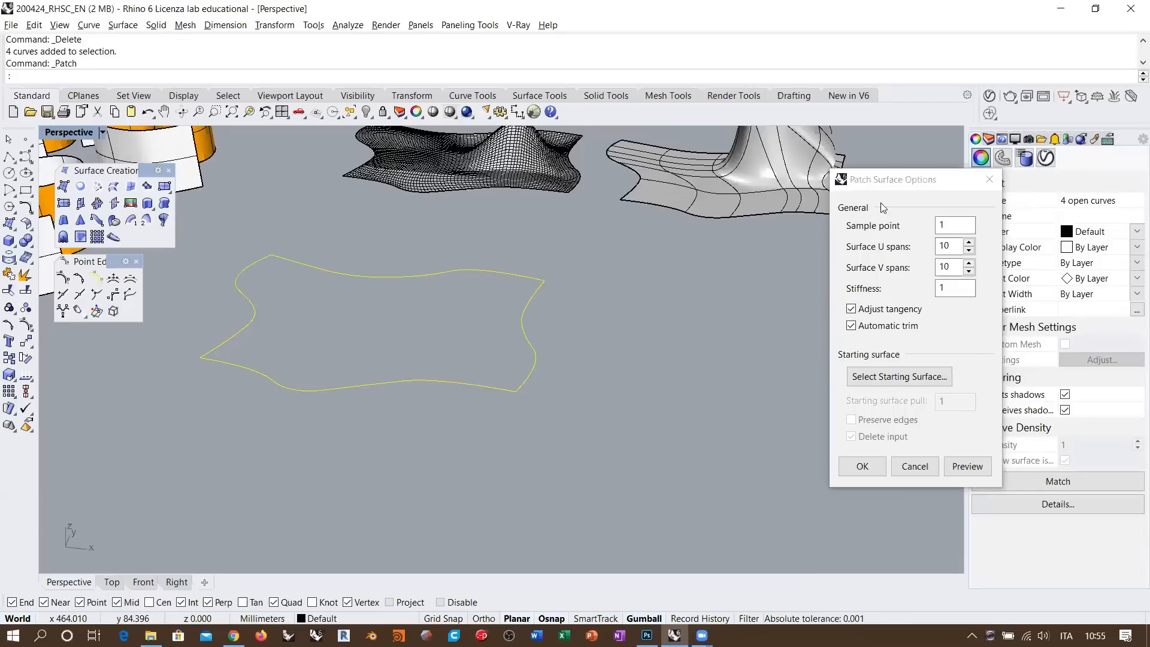
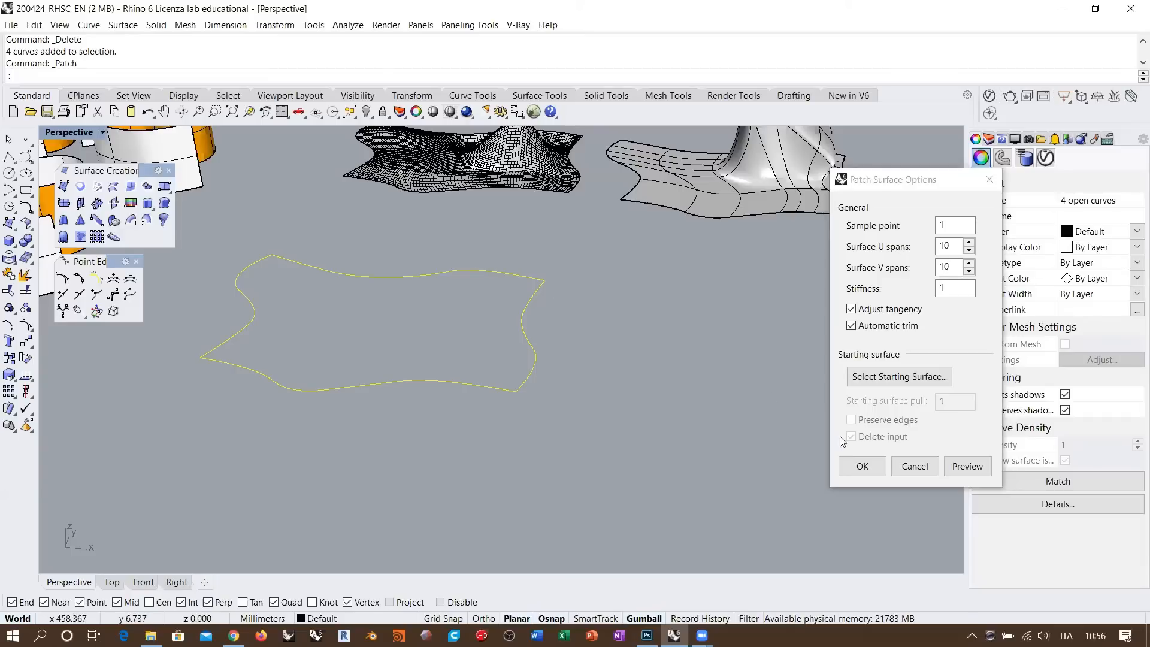
pyautogui.click(915, 466)
# - Draw a wavy degree 2 control-point curve across the boundary outline, from its near edge to its far edge
pyautogui.moveTo(437, 341); pyautogui.dragTo(480, 389, button='right')
pyautogui.keyDown('shift'); pyautogui.moveTo(472, 328); pyautogui.dragTo(541, 333, button='right'); pyautogui.keyUp('shift')
pyautogui.moveTo(470, 305); pyautogui.dragTo(588, 348, button='right')
pyautogui.scroll(4, 469, 342)
pyautogui.scroll(-6, 620, 328)
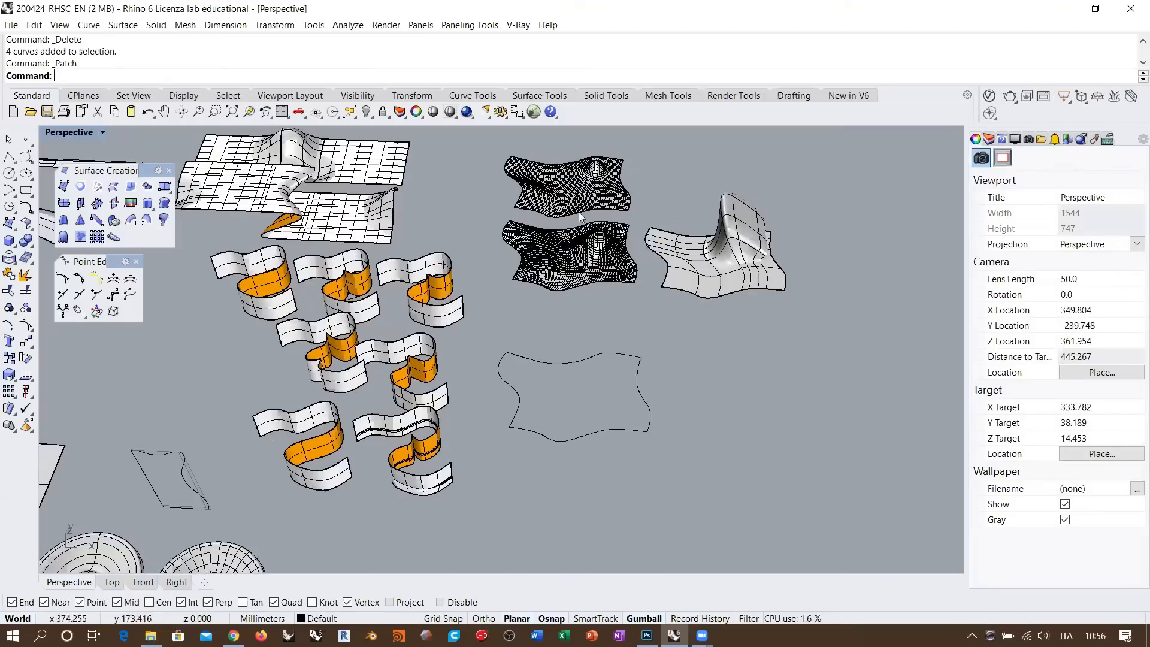
pyautogui.scroll(5, 605, 374)
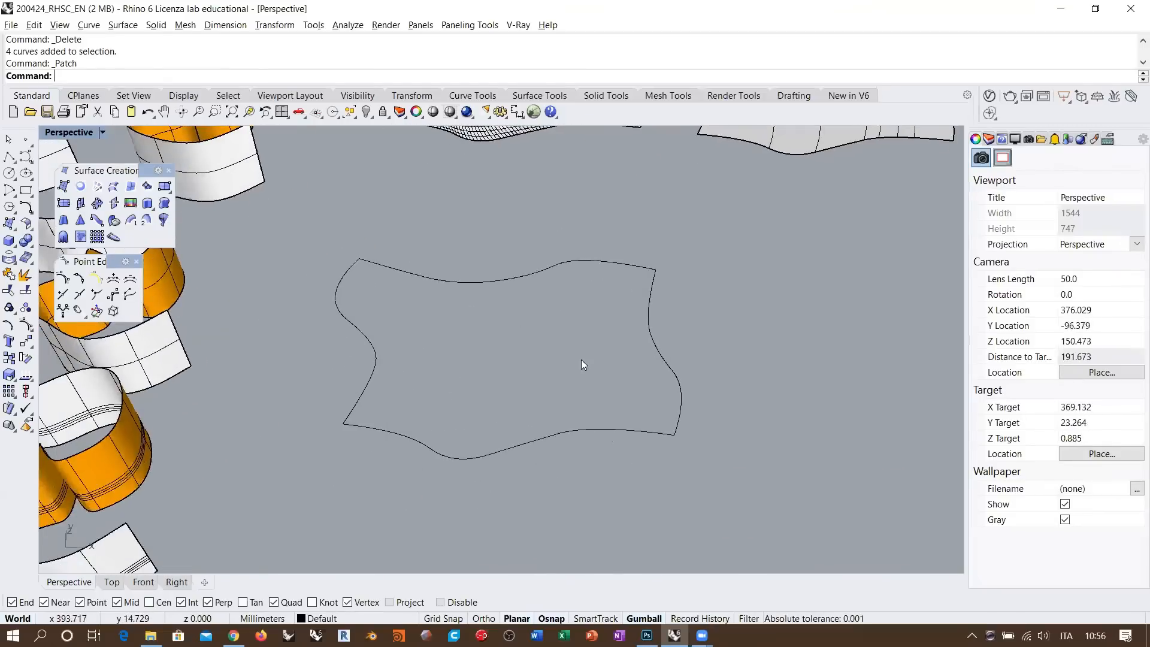
pyautogui.click(11, 157)
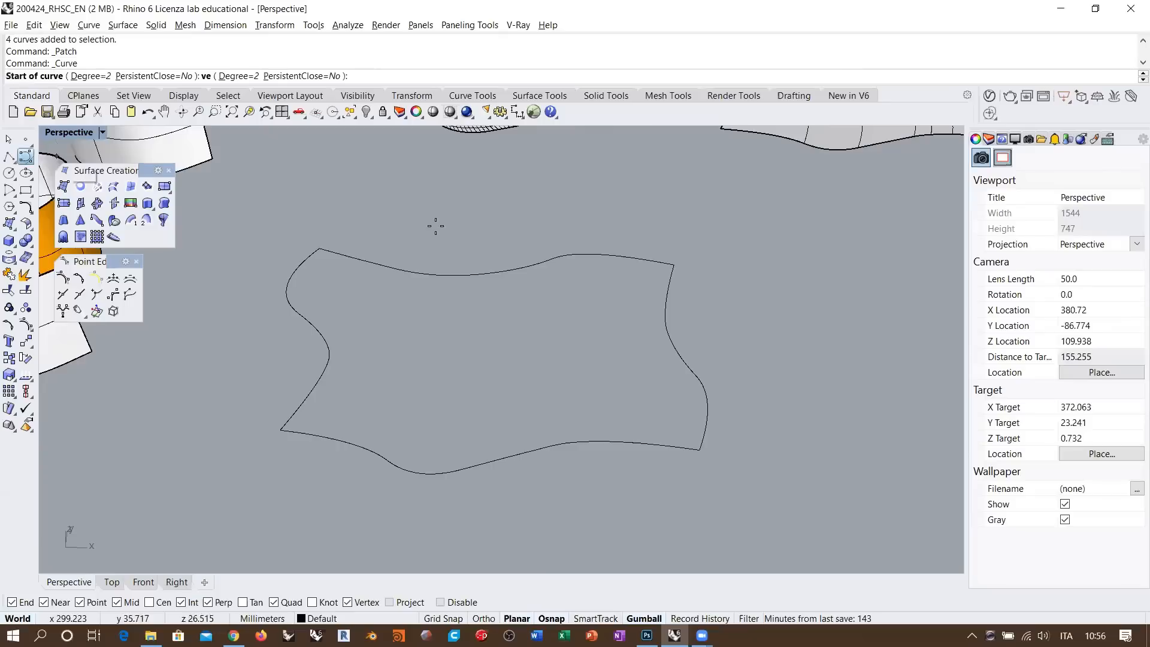
pyautogui.click(575, 442)
pyautogui.click(592, 405)
pyautogui.click(569, 364)
pyautogui.click(542, 320)
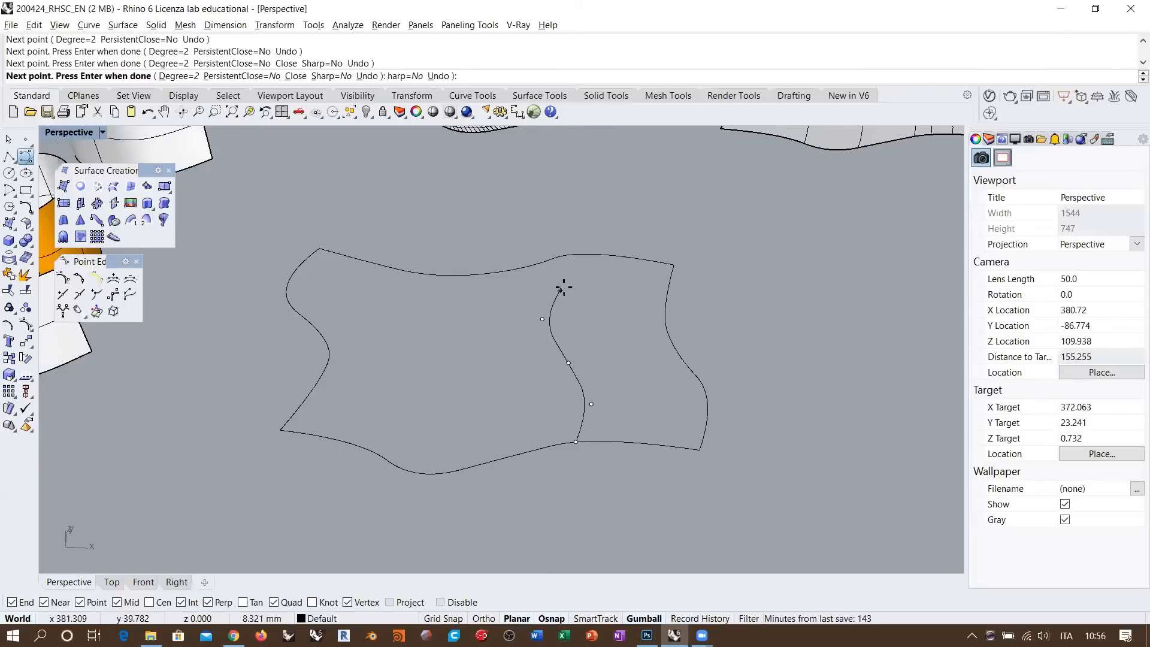
pyautogui.click(577, 283)
pyautogui.click(578, 254)
pyautogui.rightClick(598, 320)
# - Show the new curve's control points and raise three of its inner points above the boundary
pyautogui.moveTo(598, 319); pyautogui.dragTo(616, 271)
pyautogui.press('F10')
pyautogui.moveTo(590, 413); pyautogui.dragTo(533, 344, button='right')
pyautogui.moveTo(525, 344); pyautogui.dragTo(526, 282)
# - Scale the three raised control points closer together along Y and bring them into line along X
pyautogui.moveTo(750, 326); pyautogui.dragTo(487, 349, button='right')
pyautogui.moveTo(468, 347); pyautogui.dragTo(492, 354)
pyautogui.moveTo(475, 403); pyautogui.dragTo(736, 377, button='right')
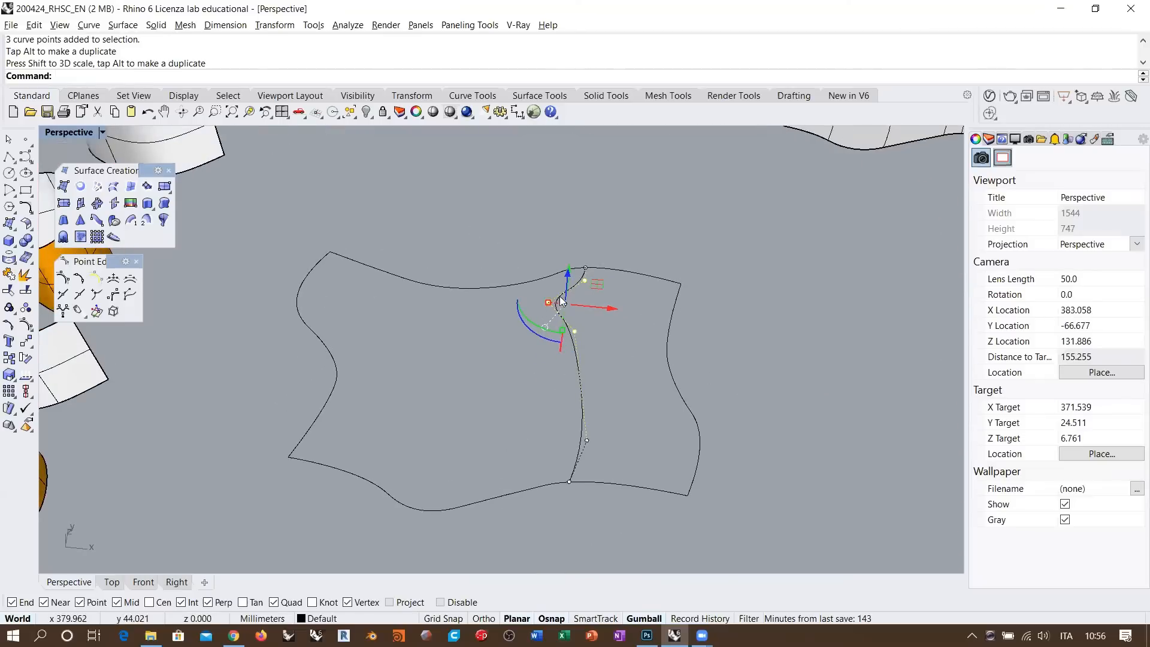
pyautogui.scroll(5, 562, 295)
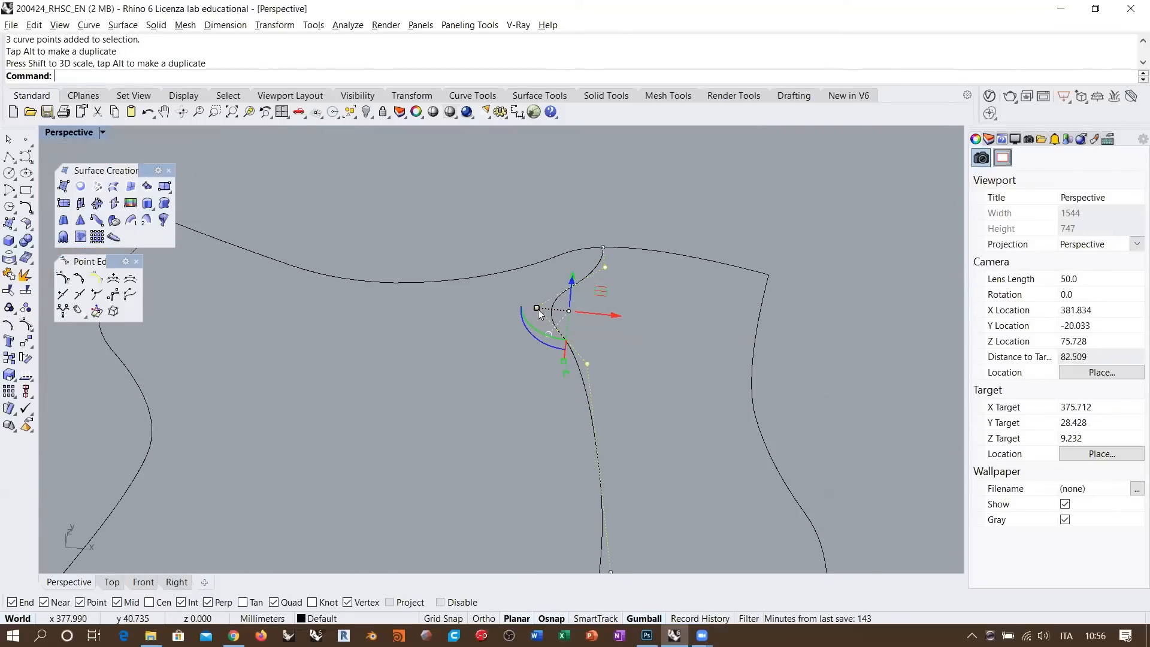
pyautogui.moveTo(536, 309); pyautogui.dragTo(567, 311)
pyautogui.moveTo(677, 379); pyautogui.dragTo(496, 376, button='right')
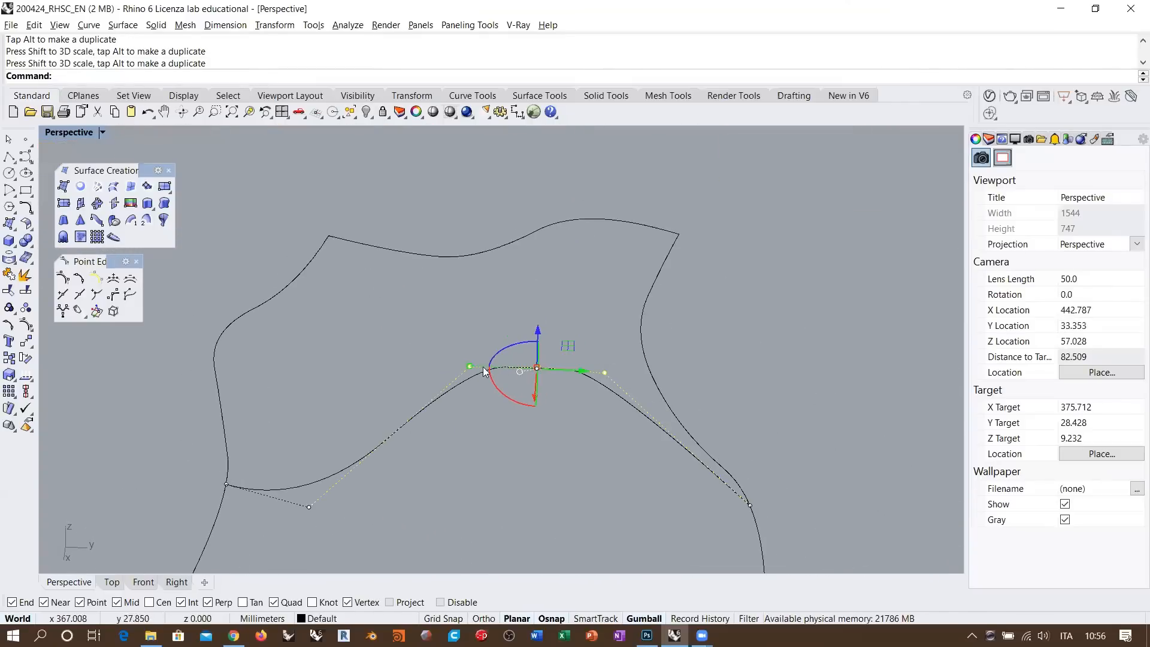
pyautogui.moveTo(471, 369); pyautogui.dragTo(614, 404)
pyautogui.keyDown('shift'); pyautogui.moveTo(562, 434); pyautogui.dragTo(552, 371, button='right'); pyautogui.keyUp('shift')
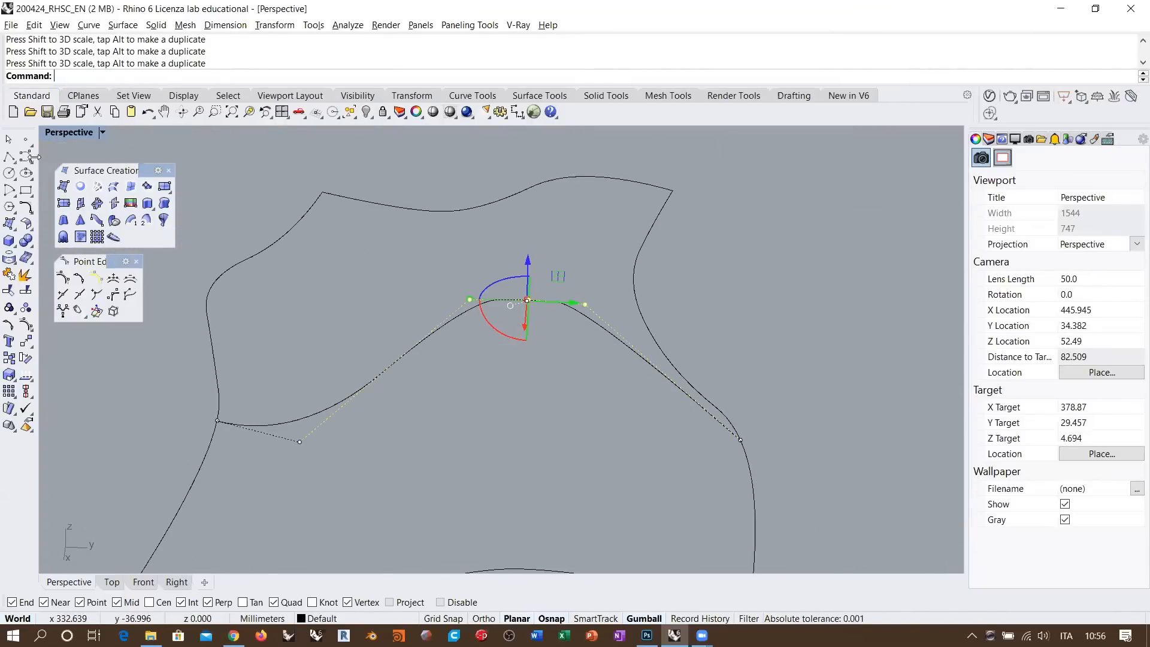
# - Insert a knot in the raised curve close to its end on the far boundary edge
pyautogui.click(62, 294)
pyautogui.click(651, 370)
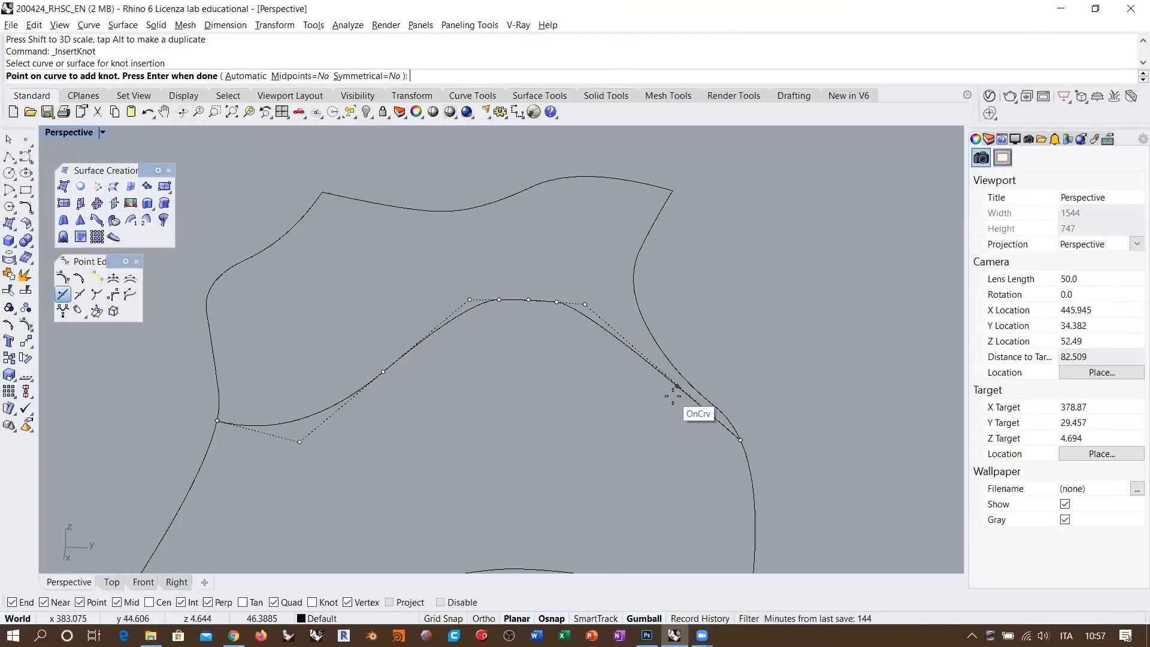
pyautogui.click(704, 412)
pyautogui.press('Return')
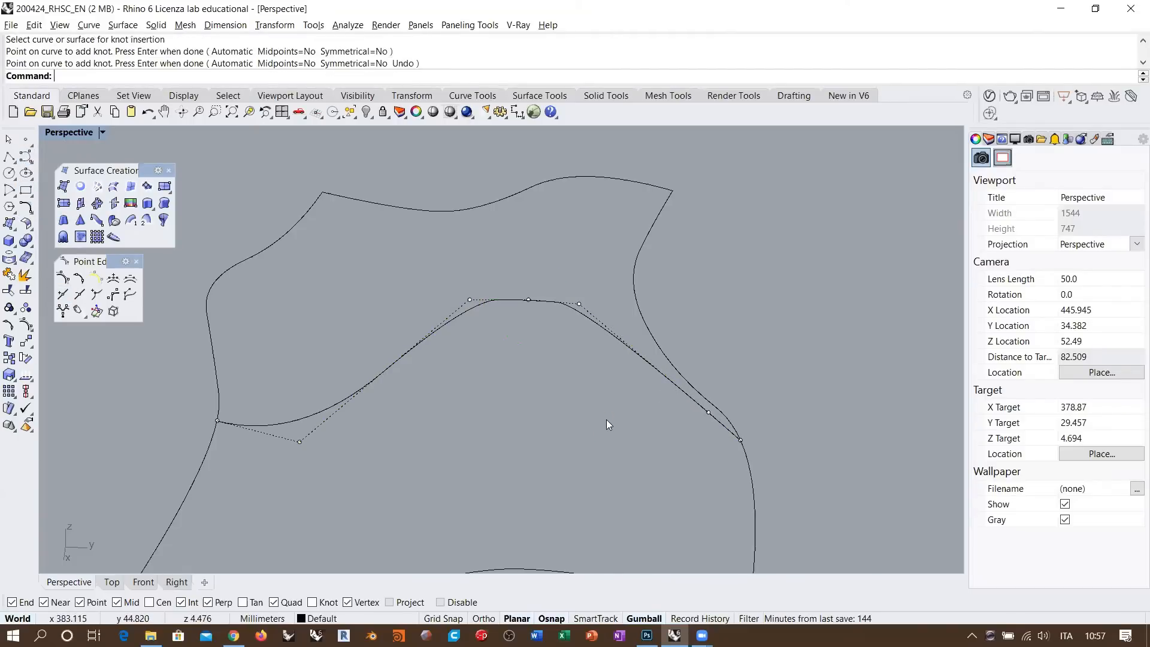
# - Lower the control point beside the curve's far end to the height of that end point using SetPt
pyautogui.click(708, 413)
pyautogui.keyDown('shift'); pyautogui.moveTo(704, 427); pyautogui.dragTo(624, 405, button='right'); pyautogui.keyUp('shift')
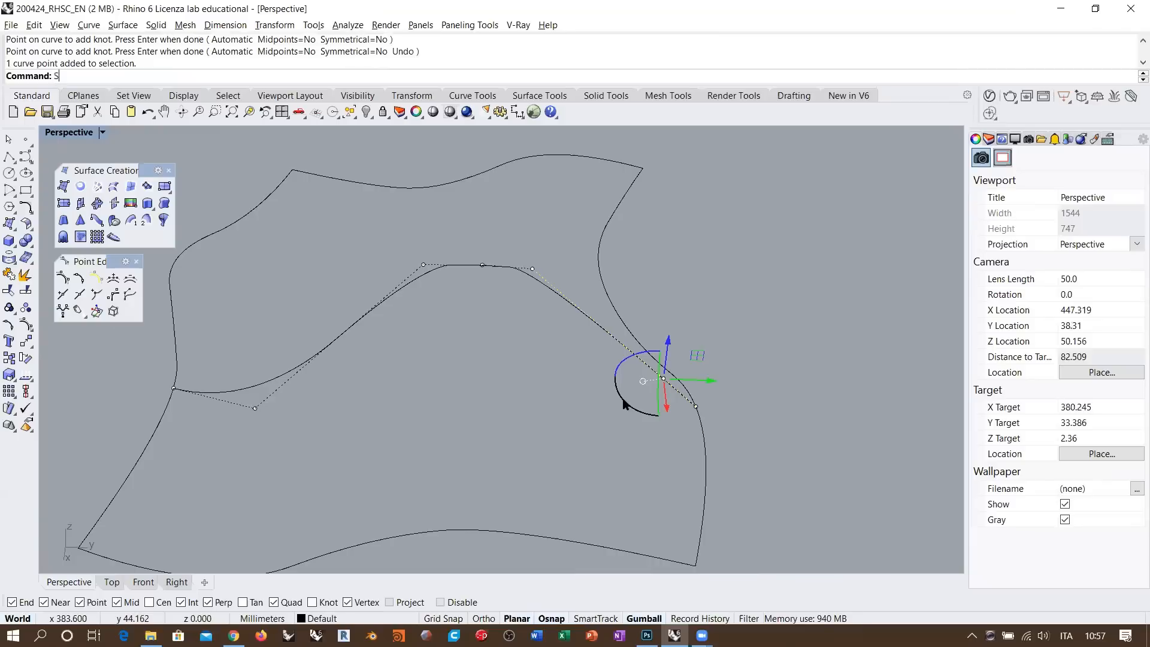
pyautogui.press('Return')
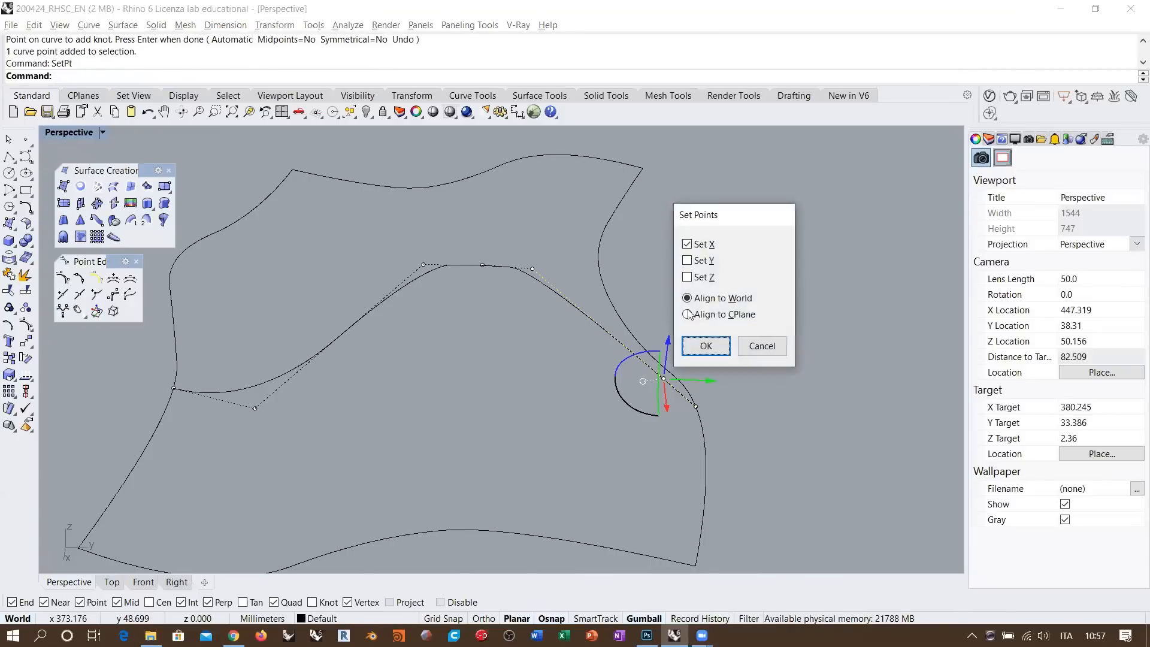
pyautogui.click(704, 352)
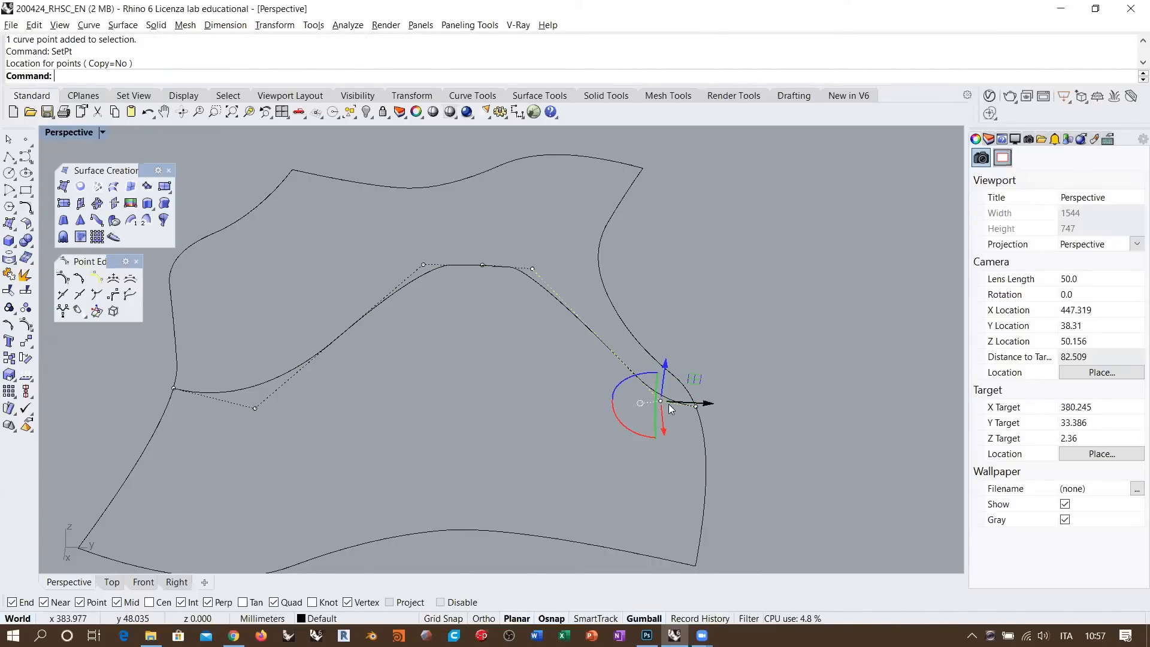
# - Move the control points beside both ends of the raised curve inward, away from the boundary edges
pyautogui.moveTo(659, 402); pyautogui.dragTo(590, 383)
pyautogui.hotkey('ctrl', 'z')
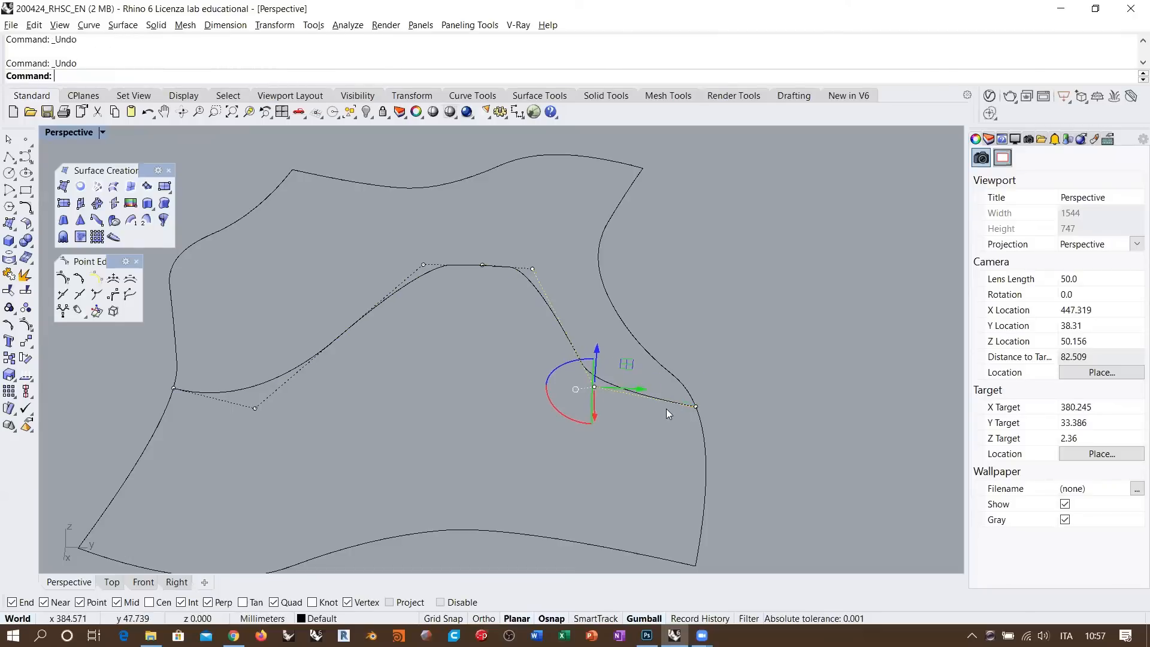
pyautogui.moveTo(710, 405); pyautogui.dragTo(653, 401)
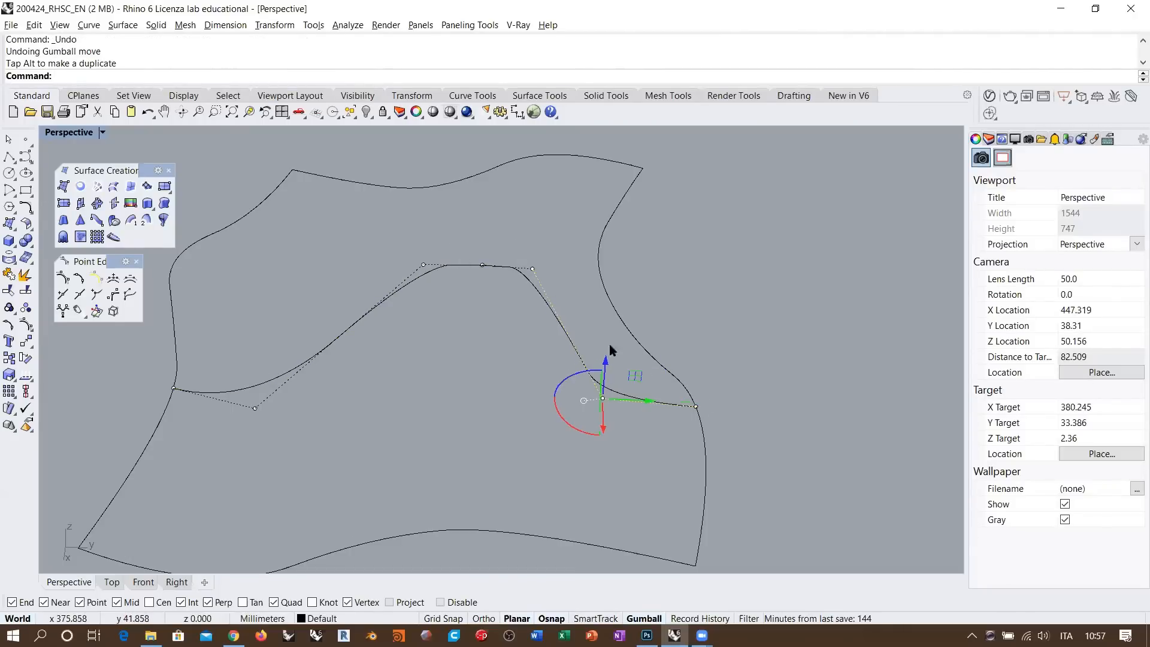
pyautogui.moveTo(254, 409); pyautogui.dragTo(337, 421)
# - Shift the raised curve's three peak control points along X
pyautogui.moveTo(483, 403)
pyautogui.mouseDown(button='right')
pyautogui.moveTo(743, 379)
pyautogui.moveTo(496, 410)
pyautogui.mouseUp(button='right')
pyautogui.moveTo(460, 432); pyautogui.dragTo(526, 287)
pyautogui.moveTo(533, 335); pyautogui.dragTo(574, 337)
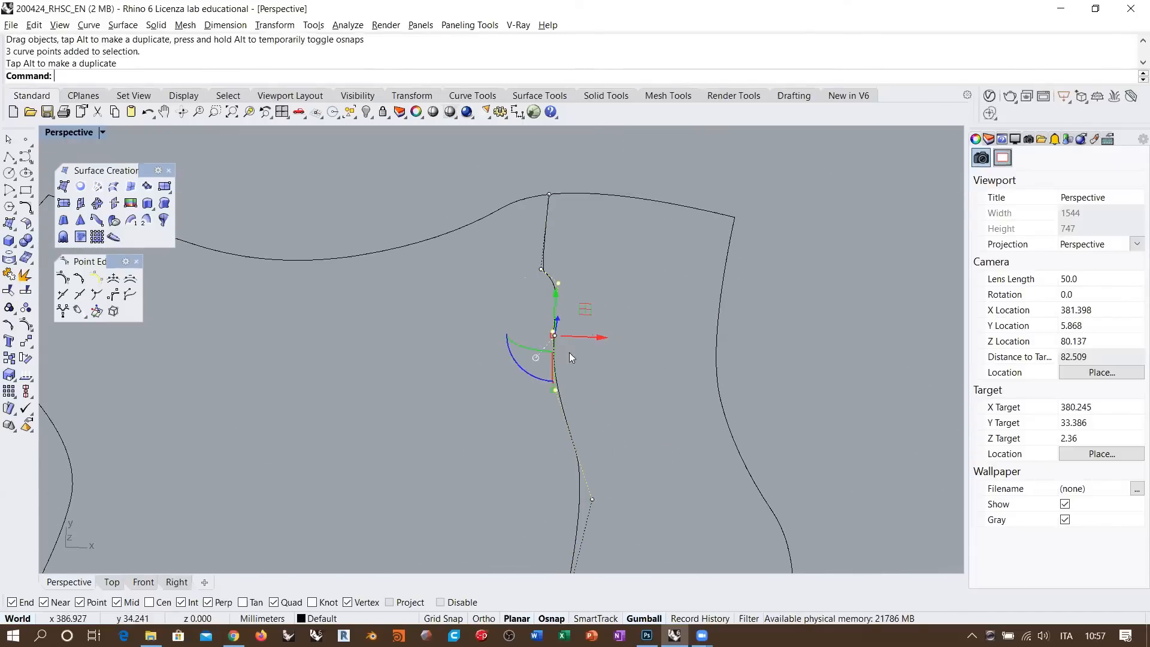
pyautogui.moveTo(514, 367); pyautogui.dragTo(528, 380)
pyautogui.moveTo(627, 328); pyautogui.dragTo(740, 267, button='right')
pyautogui.click(740, 267)
pyautogui.moveTo(669, 320); pyautogui.dragTo(574, 296, button='right')
pyautogui.scroll(2, 516, 318)
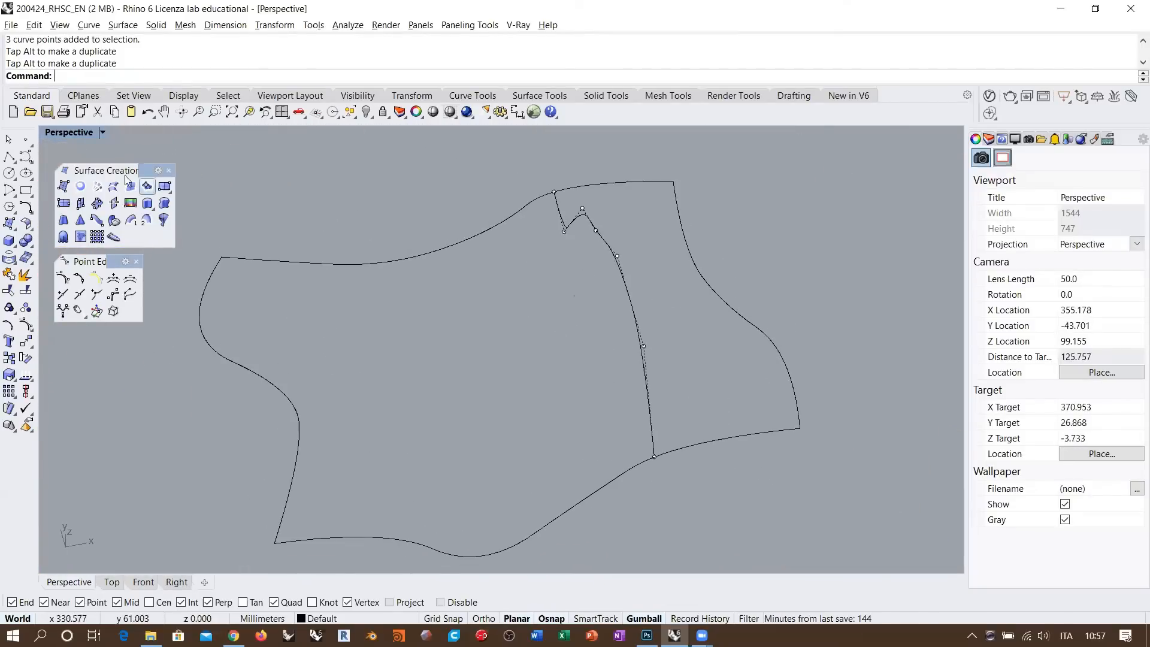
# - Draw a degree-2 curve across the boundary, crossing the raised curve and linking the two side boundary curves
pyautogui.click(27, 159)
pyautogui.click(290, 401)
pyautogui.click(350, 356)
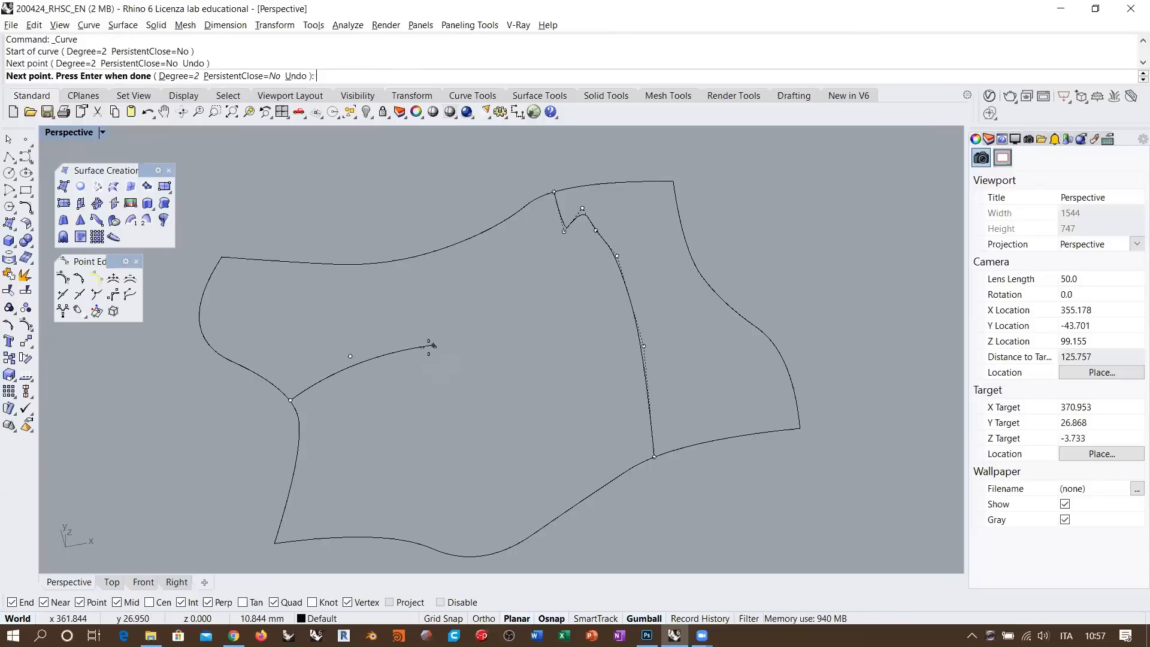
pyautogui.click(414, 347)
pyautogui.click(474, 346)
pyautogui.click(535, 335)
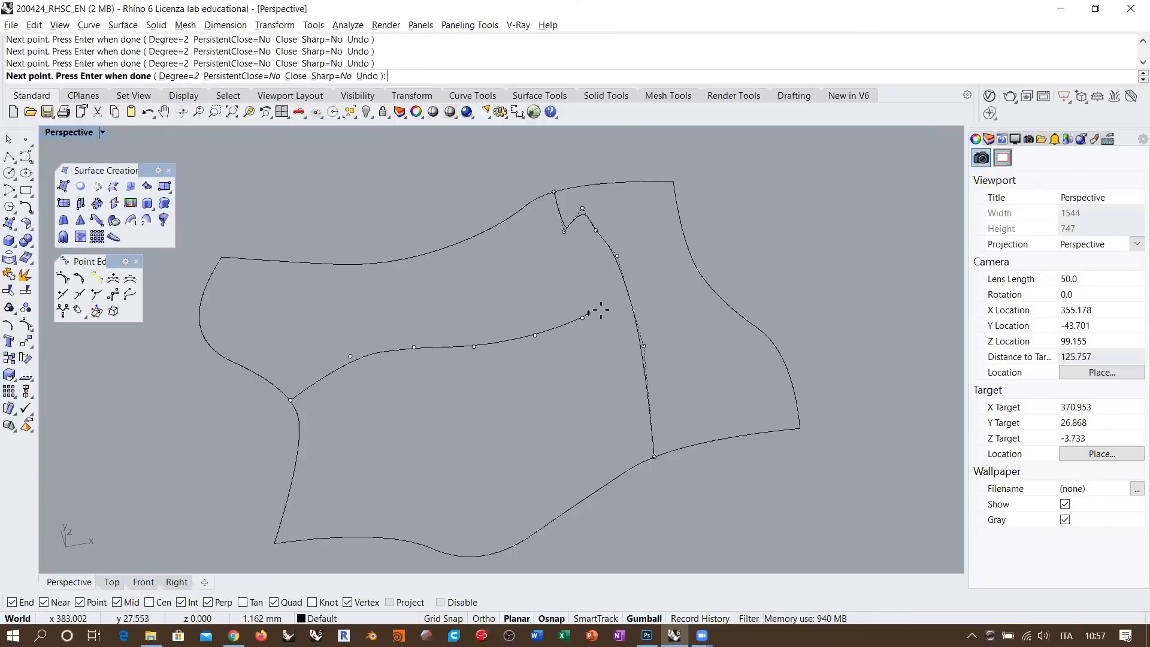
pyautogui.click(662, 302)
pyautogui.click(708, 285)
pyautogui.rightClick(702, 284)
# - Show the new cross curve's control points and adjust the position of one inner point
pyautogui.keyDown('shift'); pyautogui.moveTo(693, 352); pyautogui.dragTo(600, 416, button='right'); pyautogui.keyUp('shift')
pyautogui.moveTo(599, 416); pyautogui.dragTo(542, 351, button='right')
pyautogui.click(532, 362)
pyautogui.press('F10')
pyautogui.scroll(4, 513, 365)
pyautogui.moveTo(543, 355); pyautogui.dragTo(528, 359)
# - Move three inner control points of the cross curve from their middle point onto the raised curve's middle peak point
pyautogui.moveTo(437, 413); pyautogui.dragTo(621, 324)
pyautogui.keyDown('shift'); pyautogui.moveTo(586, 336); pyautogui.dragTo(570, 410, button='right'); pyautogui.keyUp('shift')
pyautogui.moveTo(569, 410); pyautogui.dragTo(599, 360, button='right')
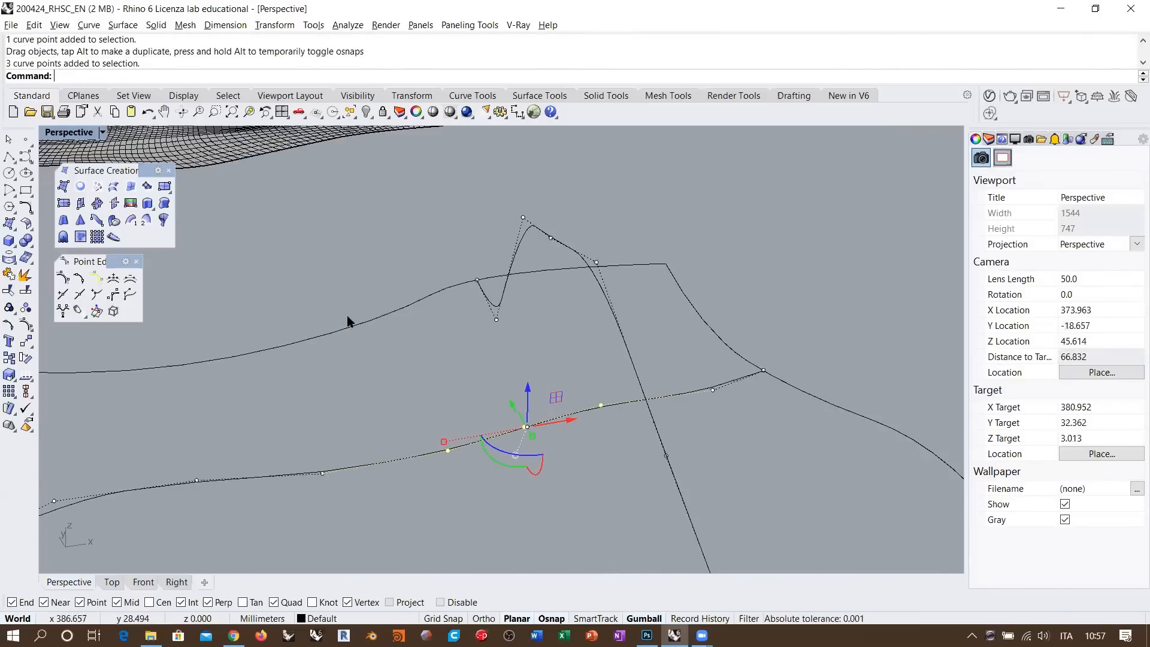
pyautogui.click(27, 341)
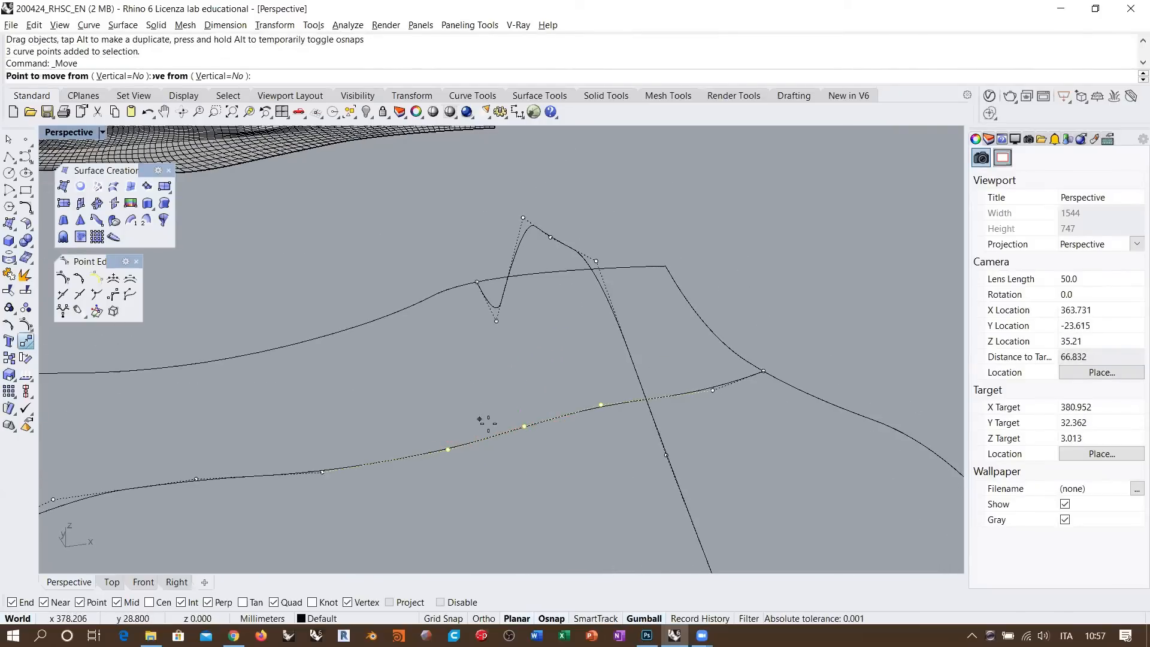
pyautogui.click(528, 426)
pyautogui.click(552, 238)
pyautogui.moveTo(552, 240); pyautogui.dragTo(459, 303, button='right')
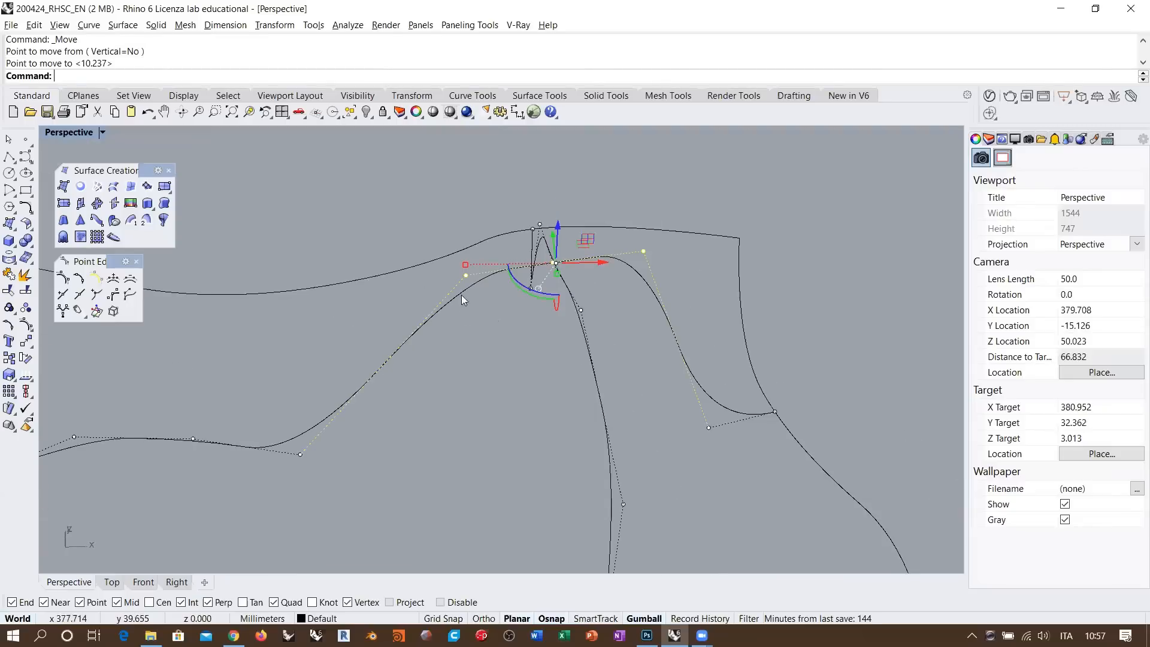
# - Scale the cross curve's raised points closer together, and scale the peak points of both curves uniformly
pyautogui.moveTo(492, 264); pyautogui.dragTo(502, 269)
pyautogui.moveTo(595, 313); pyautogui.dragTo(422, 336, button='right')
pyautogui.moveTo(384, 375); pyautogui.dragTo(599, 257)
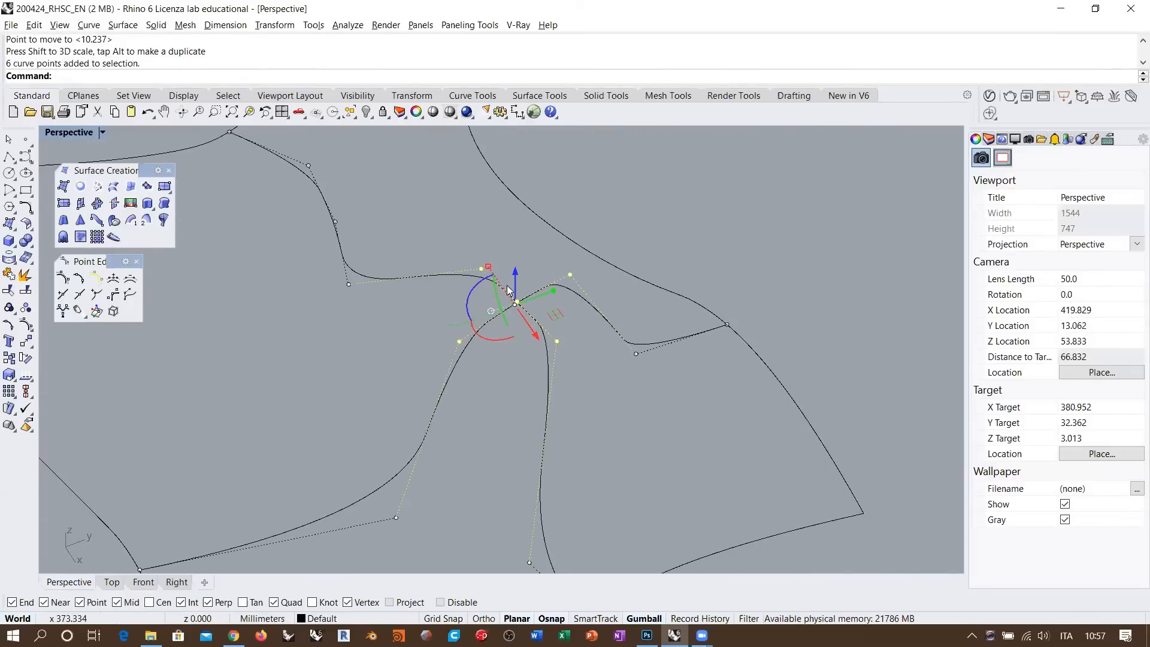
pyautogui.keyDown('shift'); pyautogui.moveTo(489, 267); pyautogui.dragTo(502, 285); pyautogui.keyUp('shift')
pyautogui.moveTo(522, 397); pyautogui.dragTo(566, 317, button='right')
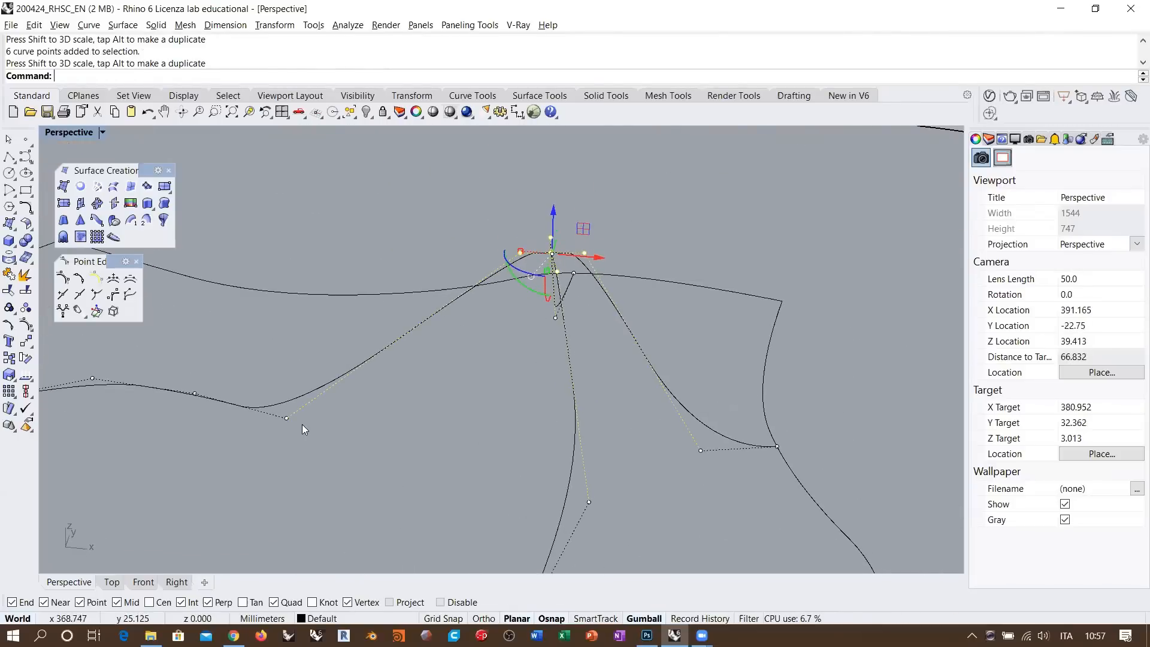
# - Move the cross curve's lower control points on both sides of the peak inward and hide the control points
pyautogui.click(286, 418)
pyautogui.moveTo(286, 419); pyautogui.dragTo(382, 425)
pyautogui.moveTo(700, 450); pyautogui.dragTo(684, 440)
pyautogui.scroll(-6, 611, 388)
pyautogui.moveTo(608, 388); pyautogui.dragTo(598, 339, button='right')
pyautogui.press('Escape')
pyautogui.press('Escape')
pyautogui.moveTo(691, 361); pyautogui.dragTo(611, 362, button='right')
# - Divide all six boundary and inner curves into 10 segments each with point markers
pyautogui.moveTo(678, 474); pyautogui.dragTo(301, 260)
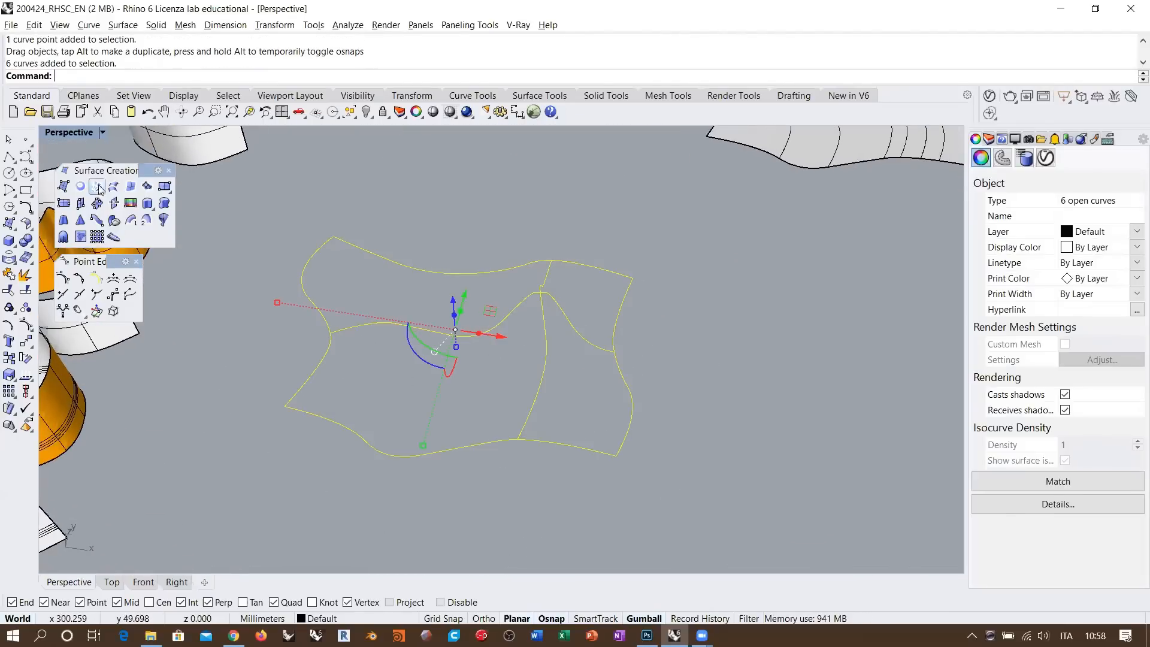
pyautogui.click(26, 143)
pyautogui.click(45, 162)
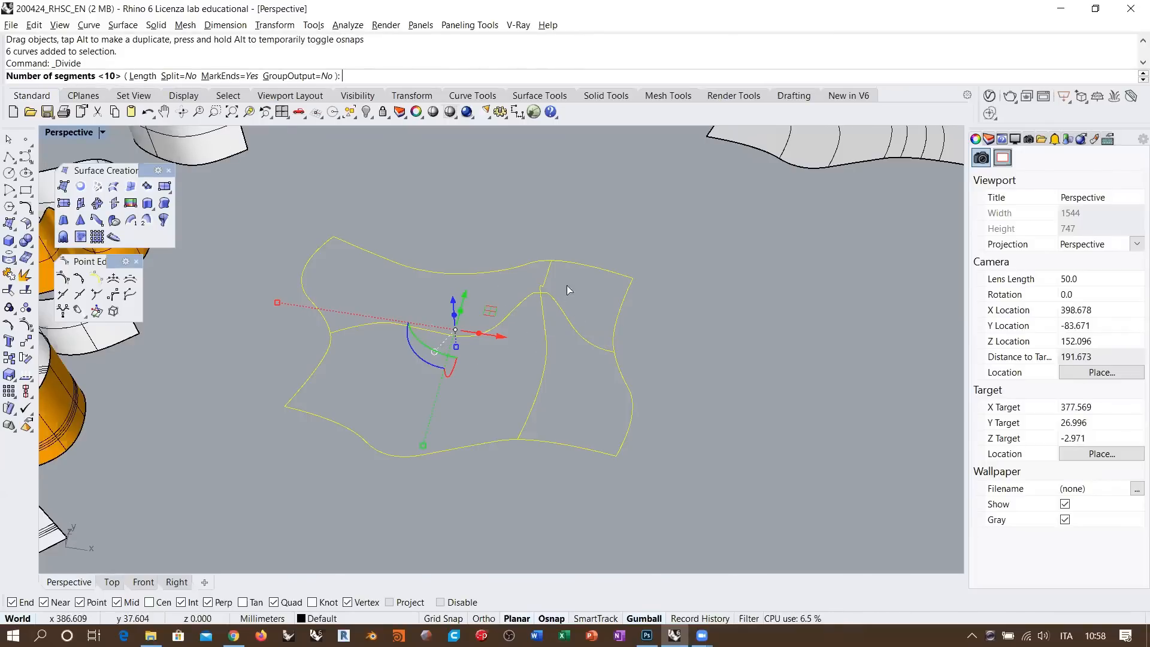
pyautogui.press('Return')
pyautogui.moveTo(710, 389); pyautogui.dragTo(657, 344, button='right')
pyautogui.click(665, 338)
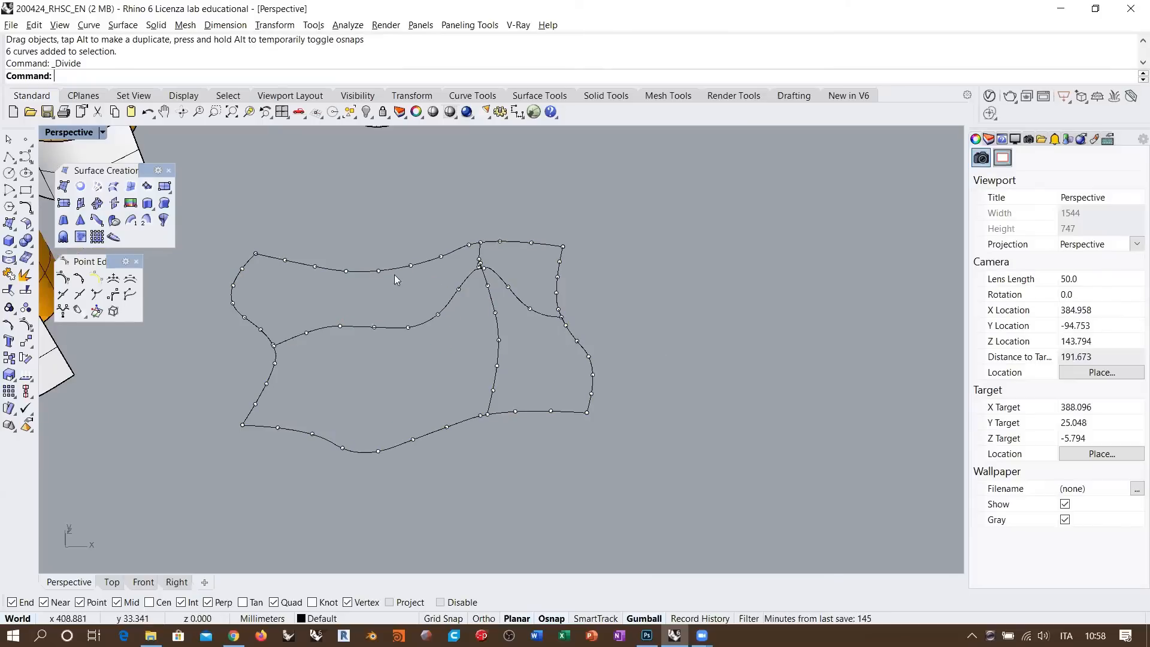
# - Select all the division points and move them away from the curves along X
pyautogui.moveTo(218, 230); pyautogui.dragTo(456, 386)
pyautogui.keyDown('shift'); pyautogui.moveTo(397, 210); pyautogui.dragTo(513, 342); pyautogui.keyUp('shift')
pyautogui.keyDown('shift'); pyautogui.moveTo(581, 303); pyautogui.dragTo(613, 329); pyautogui.keyUp('shift')
pyautogui.keyDown('shift'); pyautogui.moveTo(450, 458); pyautogui.dragTo(619, 331); pyautogui.keyUp('shift')
pyautogui.keyDown('shift'); pyautogui.moveTo(232, 479); pyautogui.dragTo(461, 381); pyautogui.keyUp('shift')
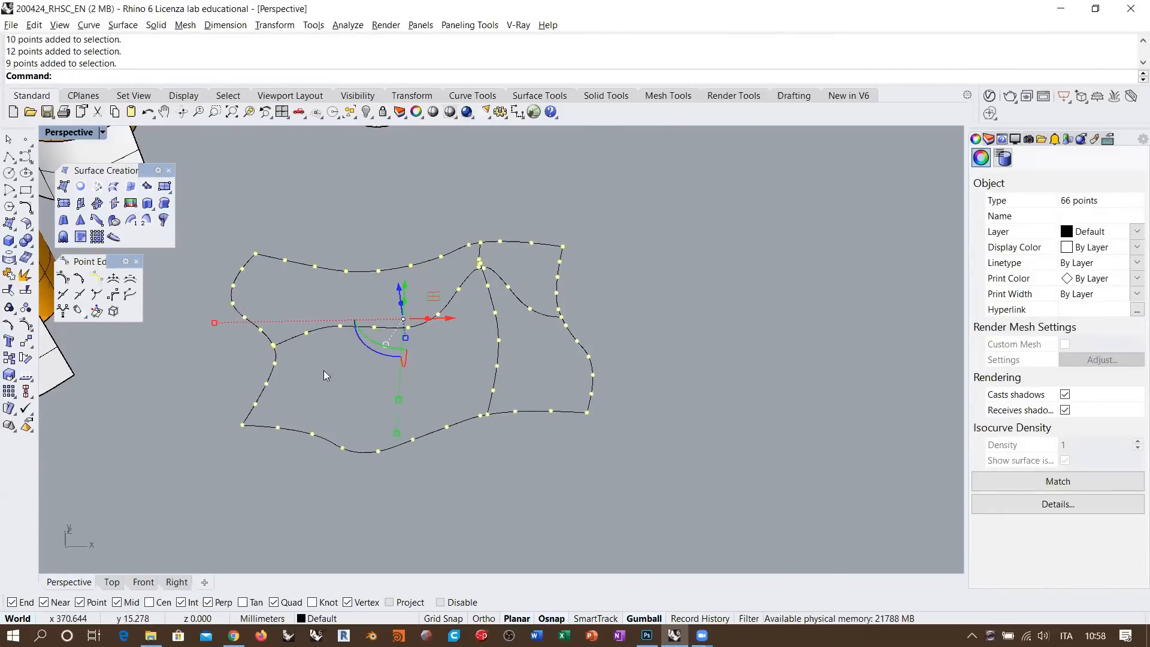
pyautogui.scroll(-3, 369, 377)
pyautogui.moveTo(367, 335); pyautogui.dragTo(678, 466)
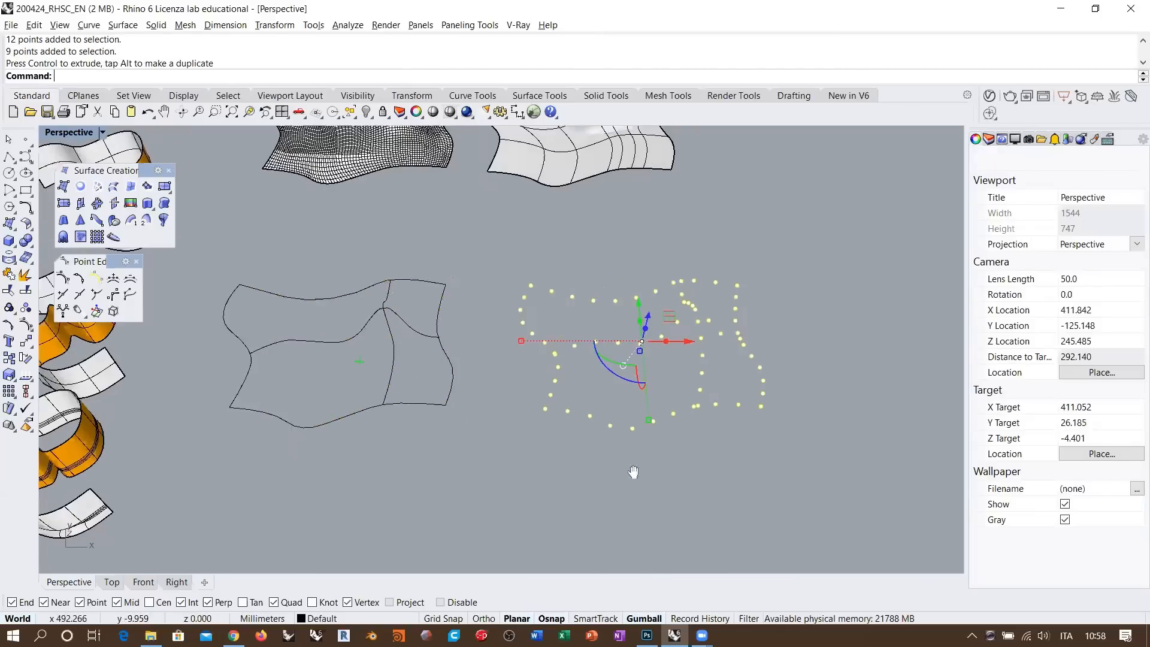
# - Create a plane fitted through the separated points
pyautogui.keyDown('shift'); pyautogui.moveTo(677, 466); pyautogui.dragTo(547, 478, button='right'); pyautogui.keyUp('shift')
pyautogui.moveTo(561, 391); pyautogui.dragTo(526, 363, button='right')
pyautogui.scroll(5, 526, 364)
pyautogui.moveTo(635, 377); pyautogui.dragTo(560, 335, button='right')
pyautogui.click(99, 204)
pyautogui.moveTo(498, 438); pyautogui.dragTo(462, 351, button='right')
pyautogui.click(591, 399)
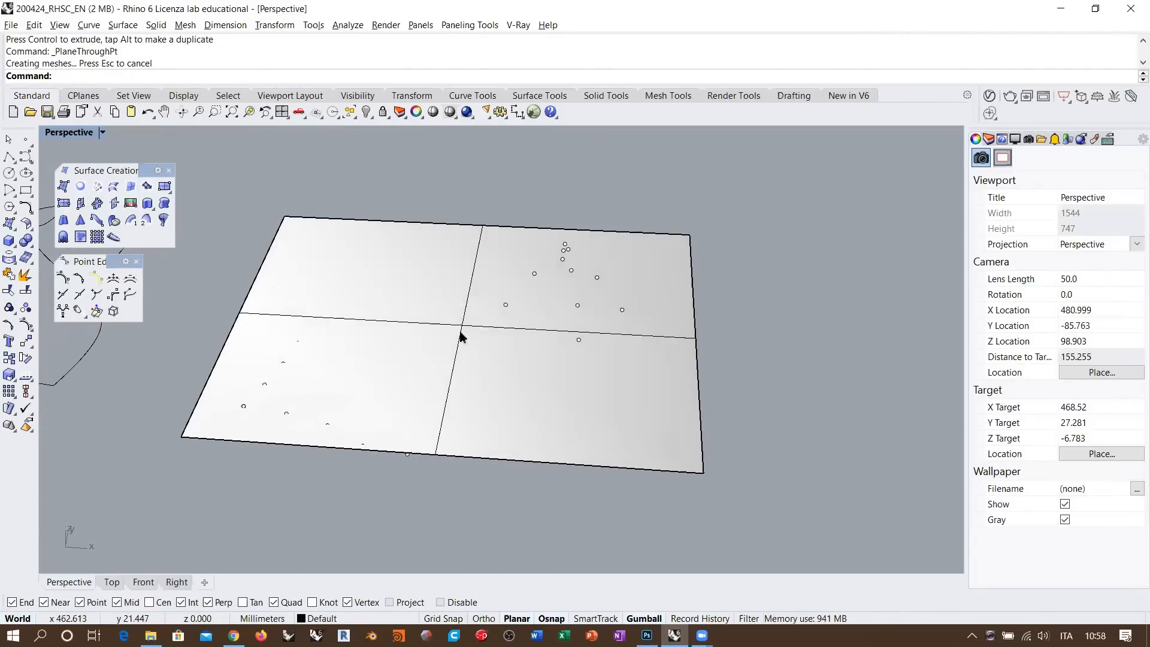
# - Rebuild the fitted plane with 13 points and degree 3 in both U and V
pyautogui.click(417, 298)
pyautogui.press('Return')
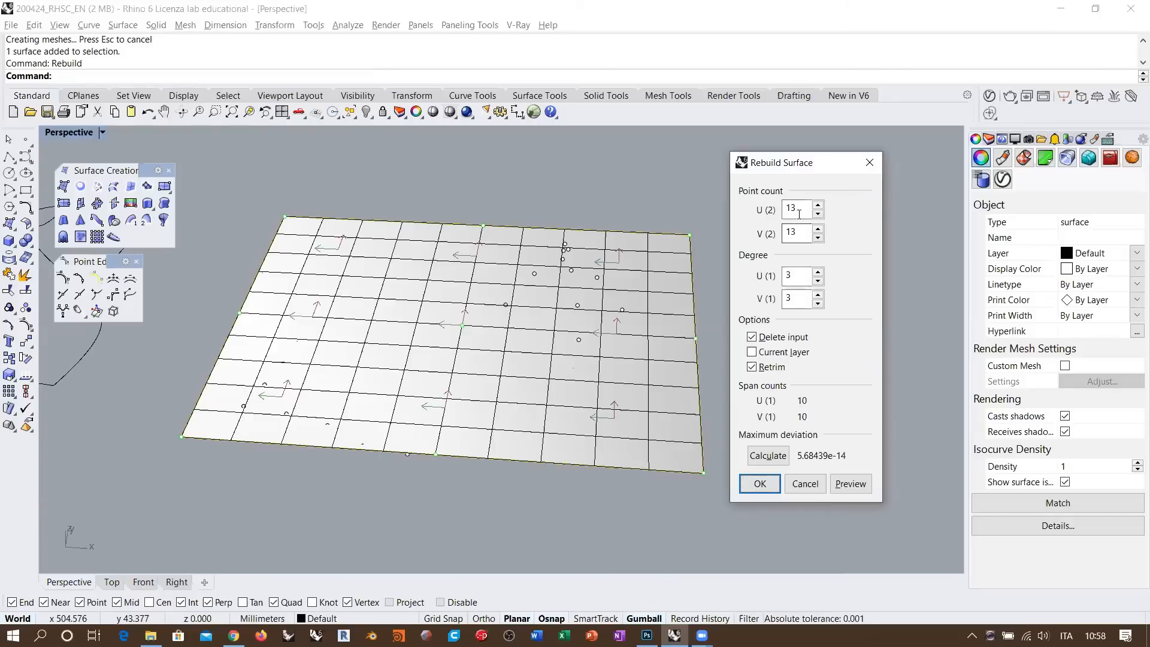
pyautogui.click(762, 484)
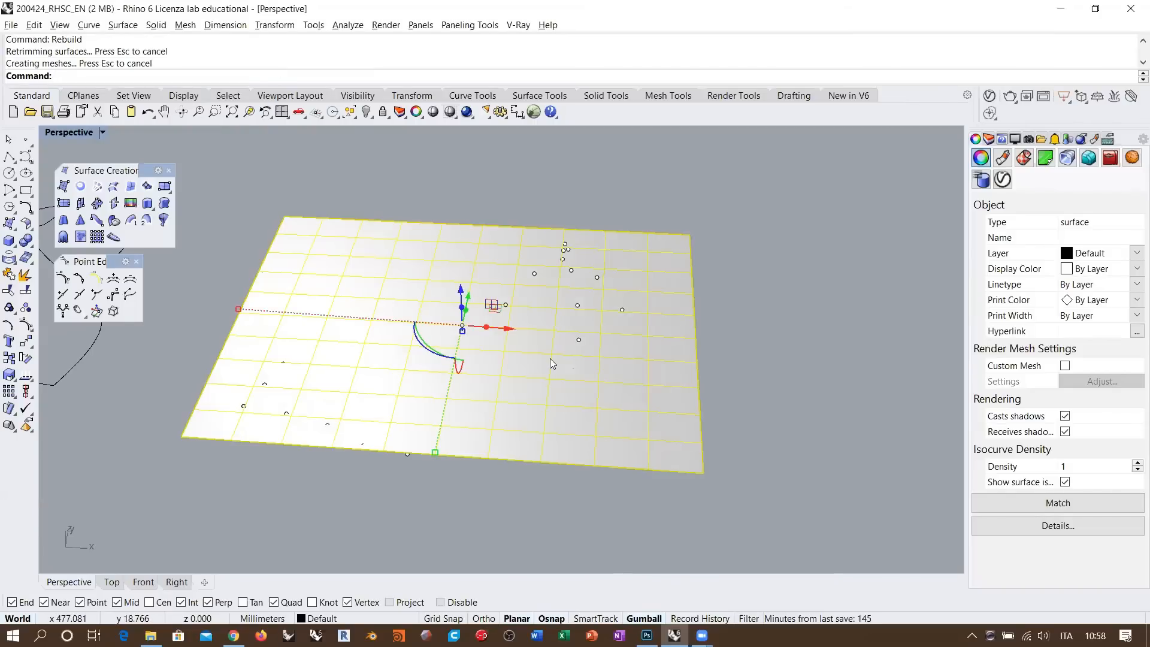
# - Show the plane's control points, raise one of them vertically, and undo the move
pyautogui.press('F10')
pyautogui.moveTo(550, 359); pyautogui.dragTo(662, 388, button='right')
pyautogui.scroll(4, 564, 315)
pyautogui.click(545, 289)
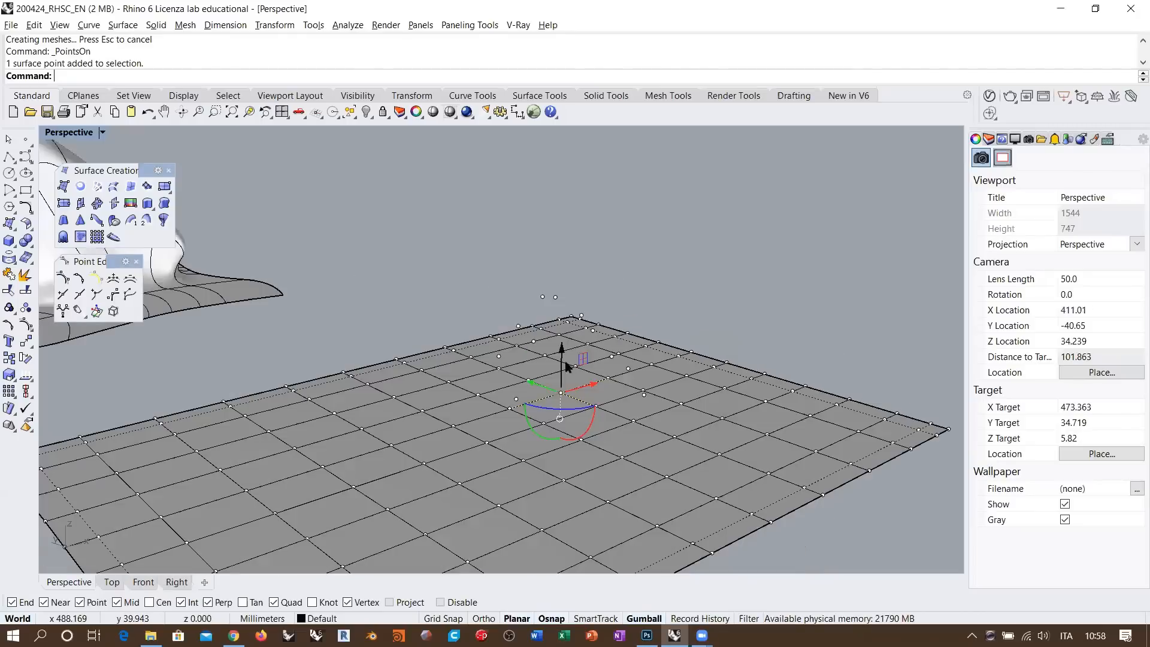
pyautogui.moveTo(561, 336); pyautogui.dragTo(559, 264)
pyautogui.moveTo(559, 263); pyautogui.dragTo(639, 381, button='right')
pyautogui.hotkey('ctrl', 'z')
# - Delete the rebuilt plane together with the separated points
pyautogui.scroll(-8, 631, 331)
pyautogui.moveTo(634, 332); pyautogui.dragTo(671, 420, button='right')
pyautogui.moveTo(708, 459); pyautogui.dragTo(455, 321)
pyautogui.press('Delete')
pyautogui.moveTo(515, 390); pyautogui.dragTo(477, 400, button='right')
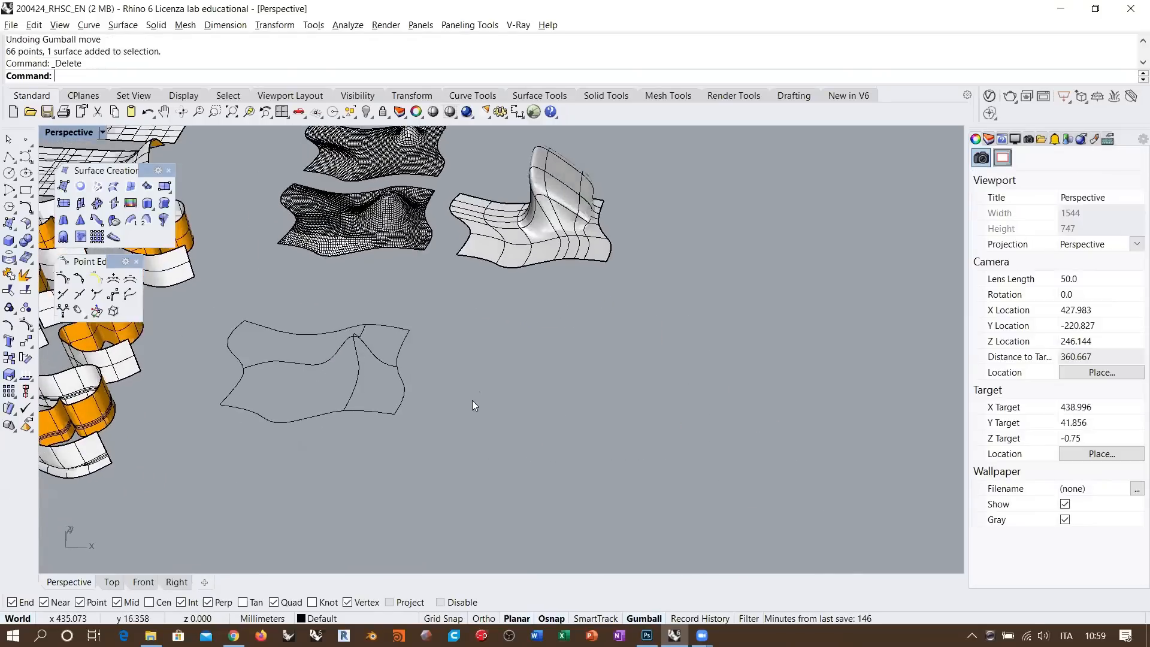
pyautogui.keyDown('shift'); pyautogui.moveTo(287, 378); pyautogui.dragTo(346, 384, button='right'); pyautogui.keyUp('shift')
pyautogui.scroll(6, 316, 353)
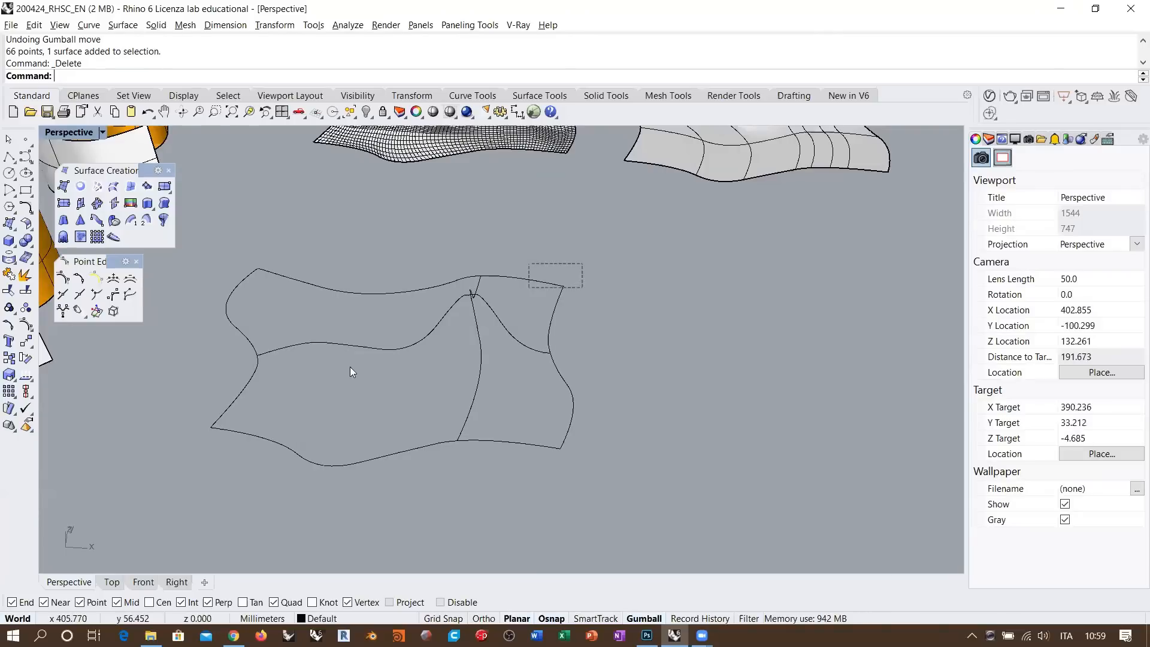
pyautogui.moveTo(583, 261); pyautogui.dragTo(222, 470)
pyautogui.click(131, 183)
pyautogui.press('Escape')
# - Create a Patch surface from all six curves with 10 U and V spans, sample point 1, stiffness 1 and automatic trim
pyautogui.moveTo(614, 261); pyautogui.dragTo(212, 489)
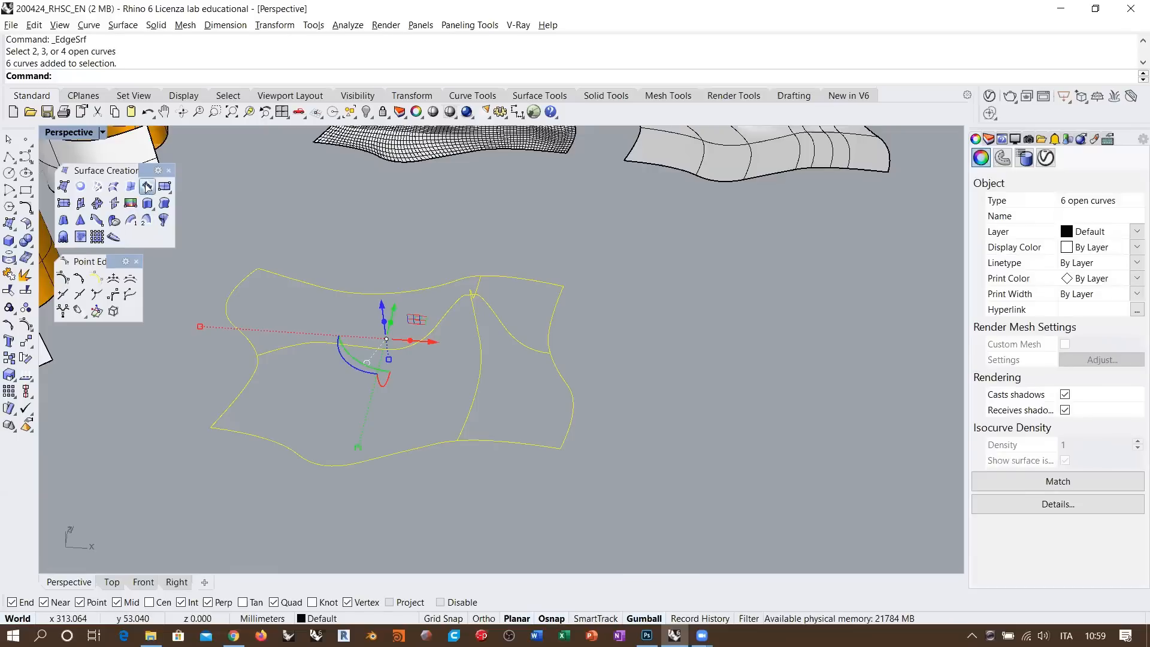
pyautogui.click(164, 204)
pyautogui.click(963, 468)
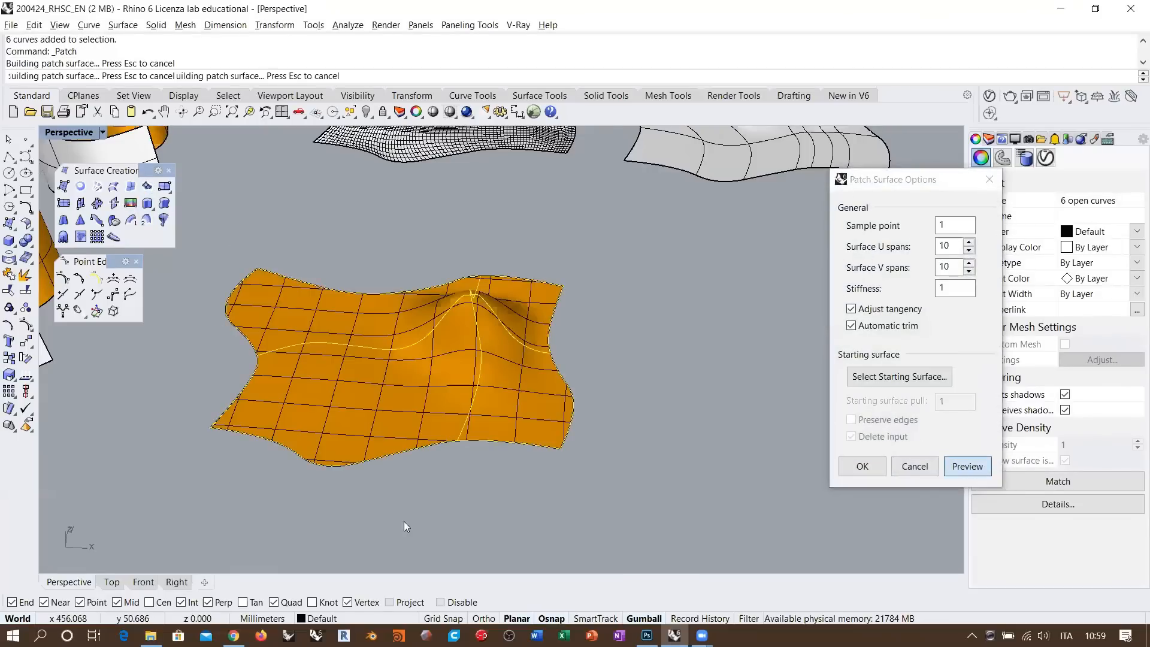
pyautogui.moveTo(430, 504); pyautogui.dragTo(698, 406, button='right')
pyautogui.press('Return')
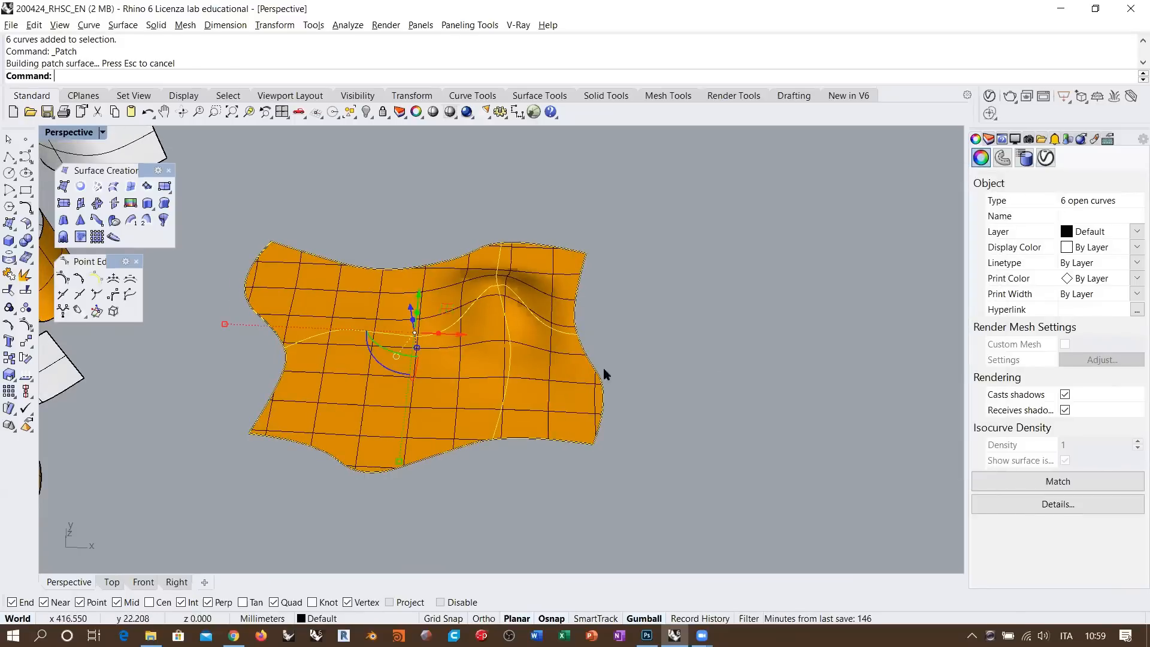
# - Move the patch surface away from its curves and show its control points
pyautogui.click(346, 389)
pyautogui.scroll(-5, 392, 373)
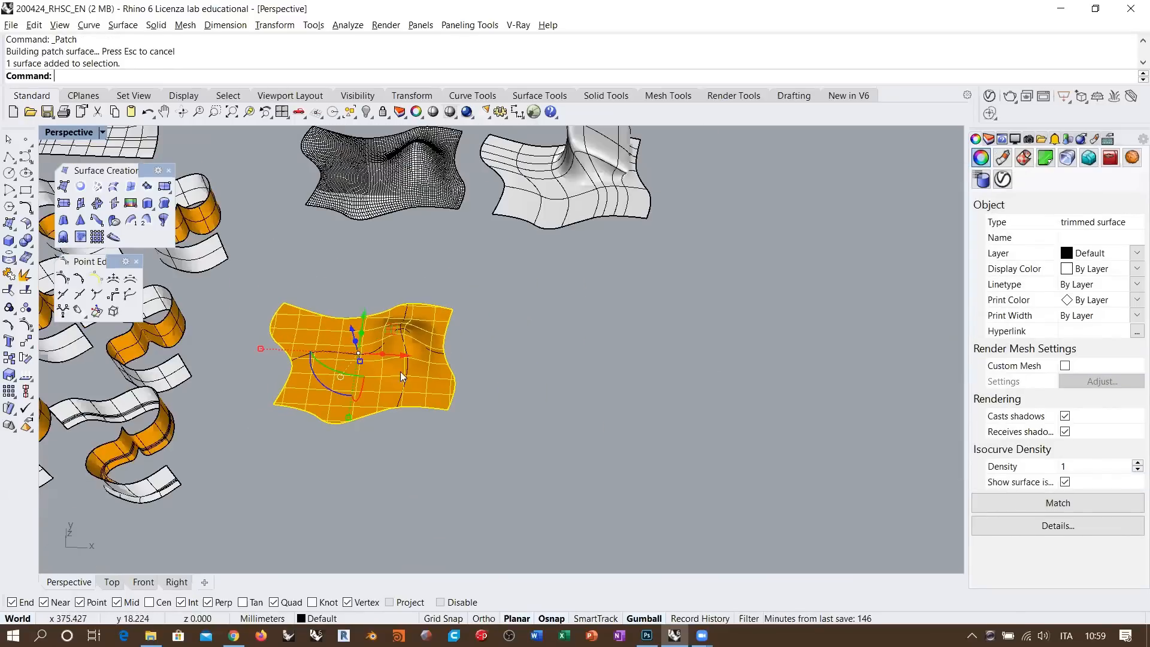
pyautogui.moveTo(402, 358); pyautogui.dragTo(677, 418)
pyautogui.scroll(3, 677, 418)
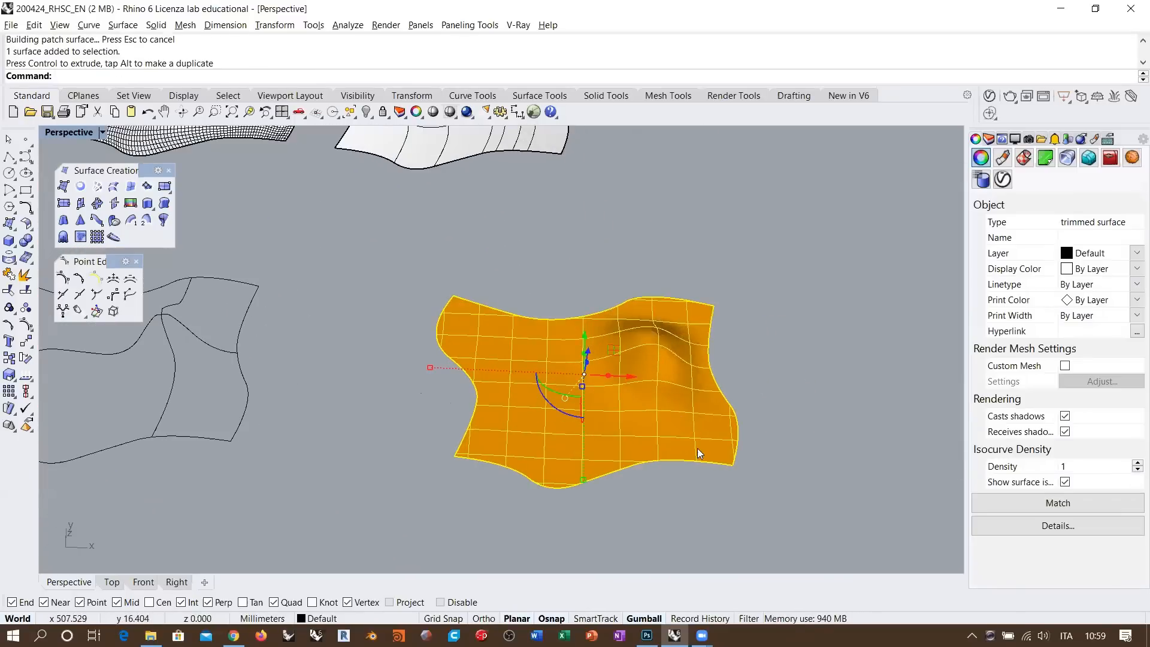
pyautogui.press('F10')
pyautogui.scroll(-5, 555, 414)
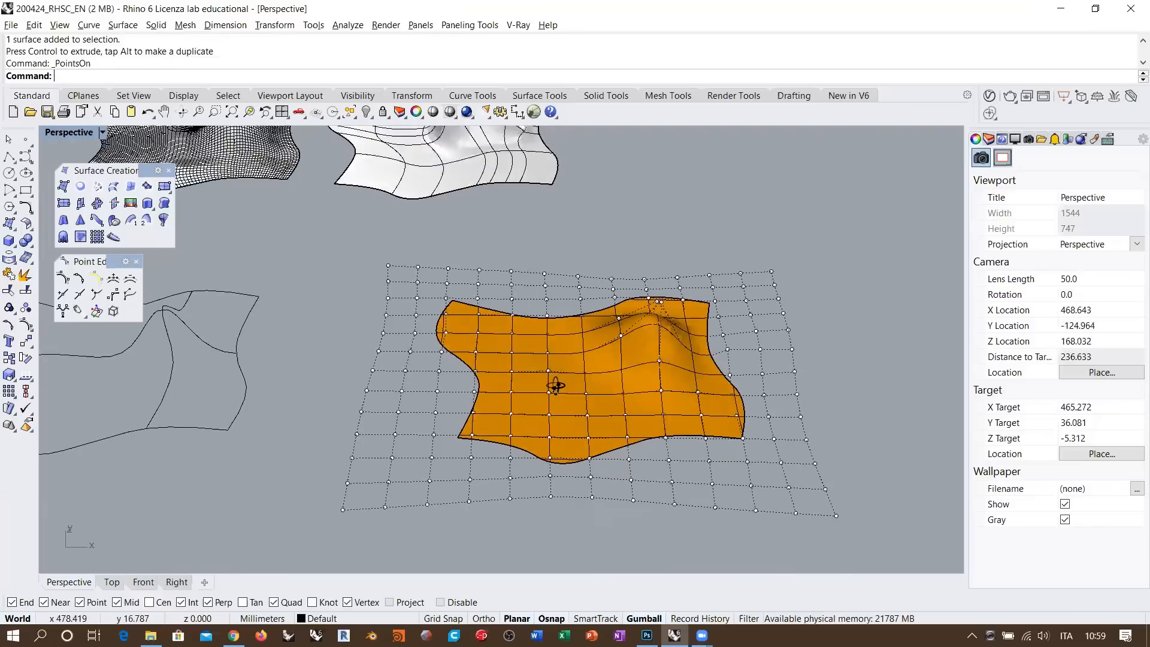
# - Examine how the patch surface's control point grid relates to its trimmed edges and source curves
pyautogui.moveTo(334, 257); pyautogui.dragTo(714, 474)
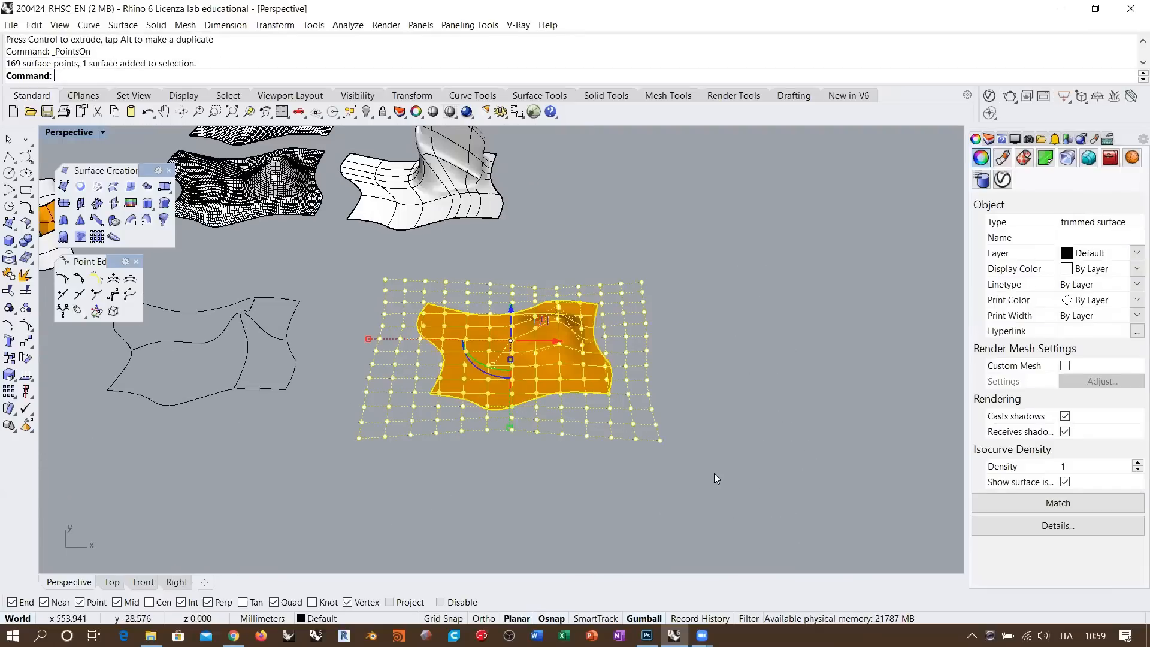
pyautogui.press('Escape')
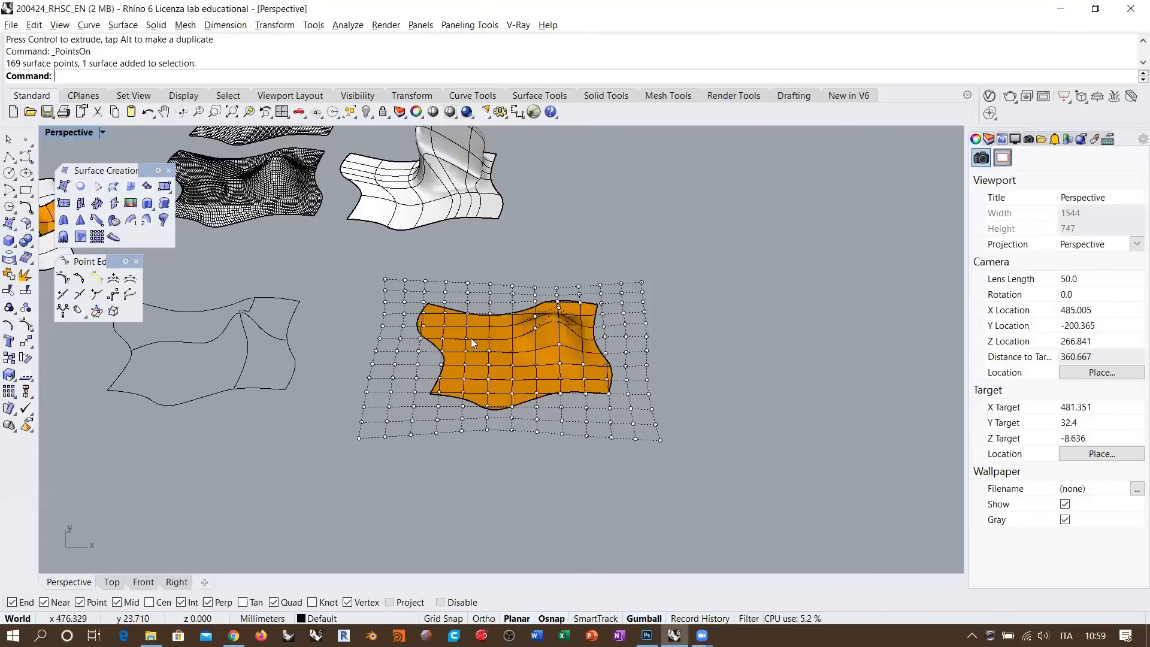
pyautogui.keyDown('shift'); pyautogui.moveTo(290, 342); pyautogui.dragTo(587, 366, button='right'); pyautogui.keyUp('shift')
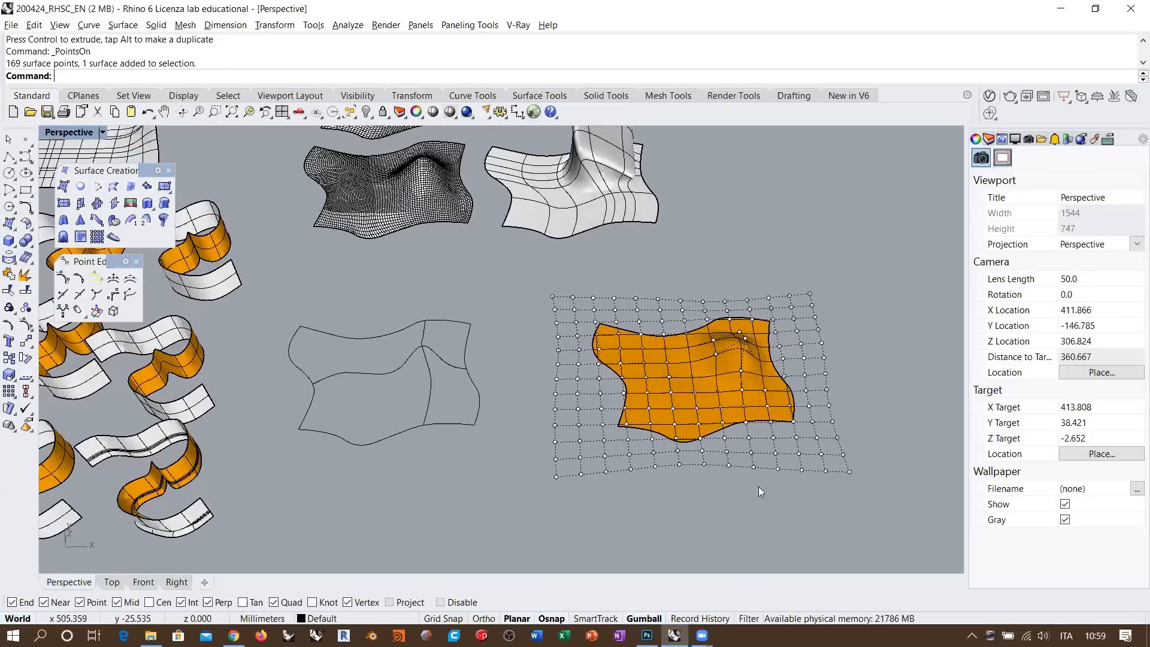
pyautogui.scroll(4, 732, 486)
pyautogui.scroll(2, 552, 459)
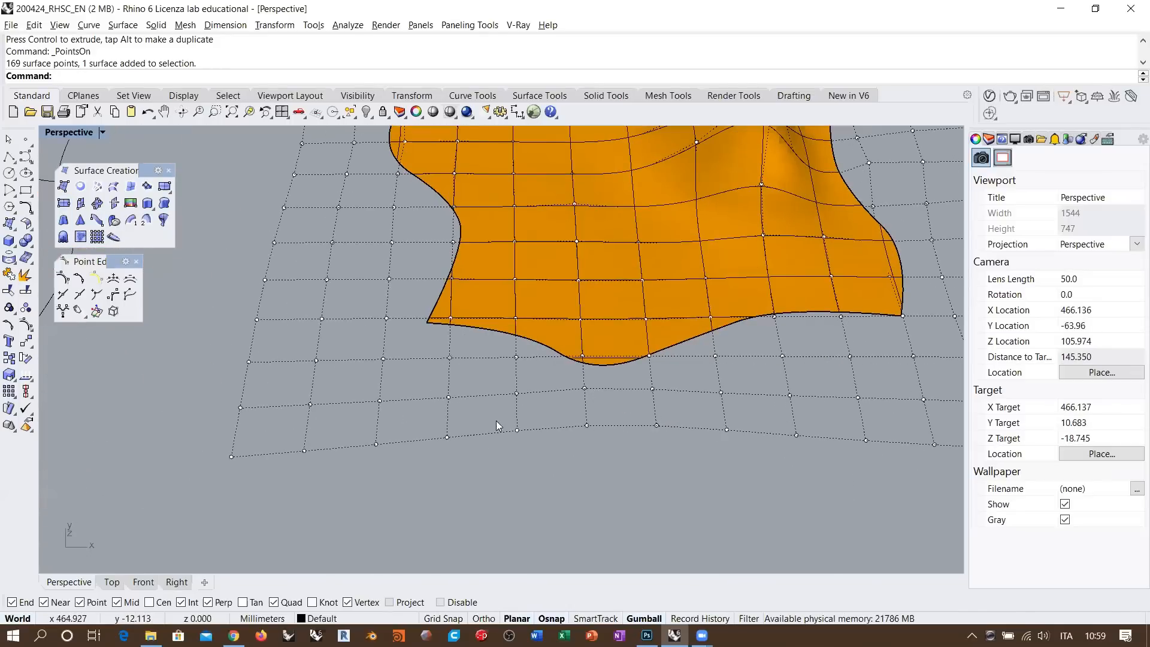
pyautogui.keyDown('shift'); pyautogui.moveTo(571, 386); pyautogui.dragTo(470, 369, button='right'); pyautogui.keyUp('shift')
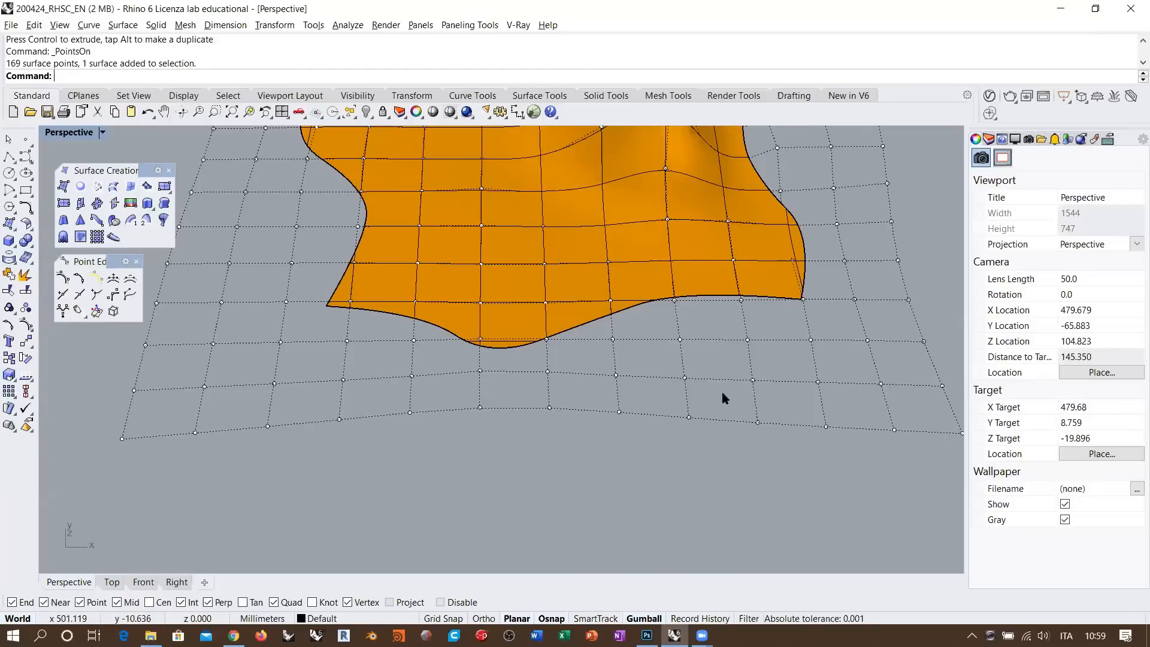
pyautogui.scroll(-3, 795, 413)
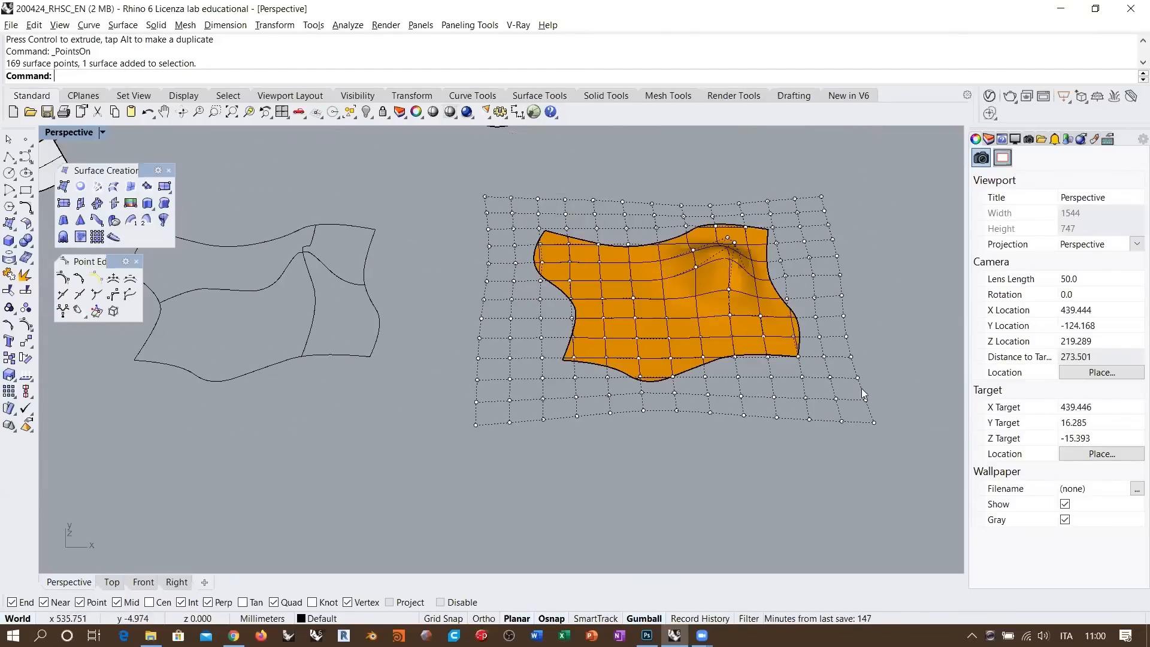
pyautogui.keyDown('shift'); pyautogui.moveTo(861, 392); pyautogui.dragTo(819, 416, button='right'); pyautogui.keyUp('shift')
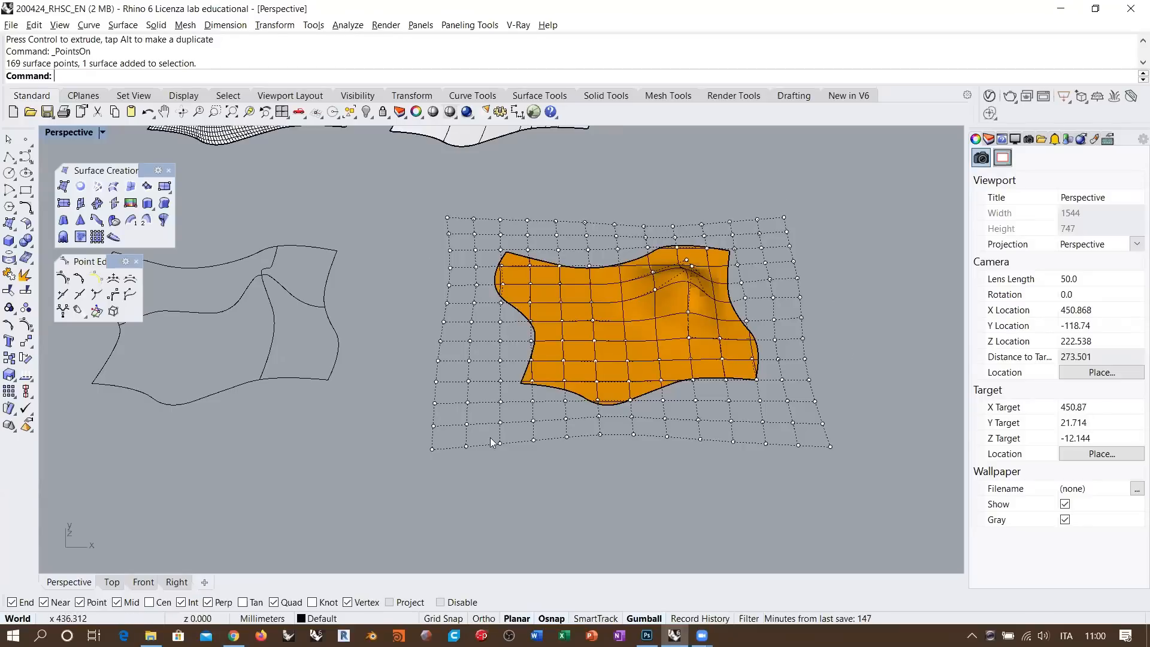
# - Compare the patch surface's control grid with its source boundary curves from several angles, and turn the surface's control points off
pyautogui.moveTo(639, 469); pyautogui.dragTo(721, 407, button='right')
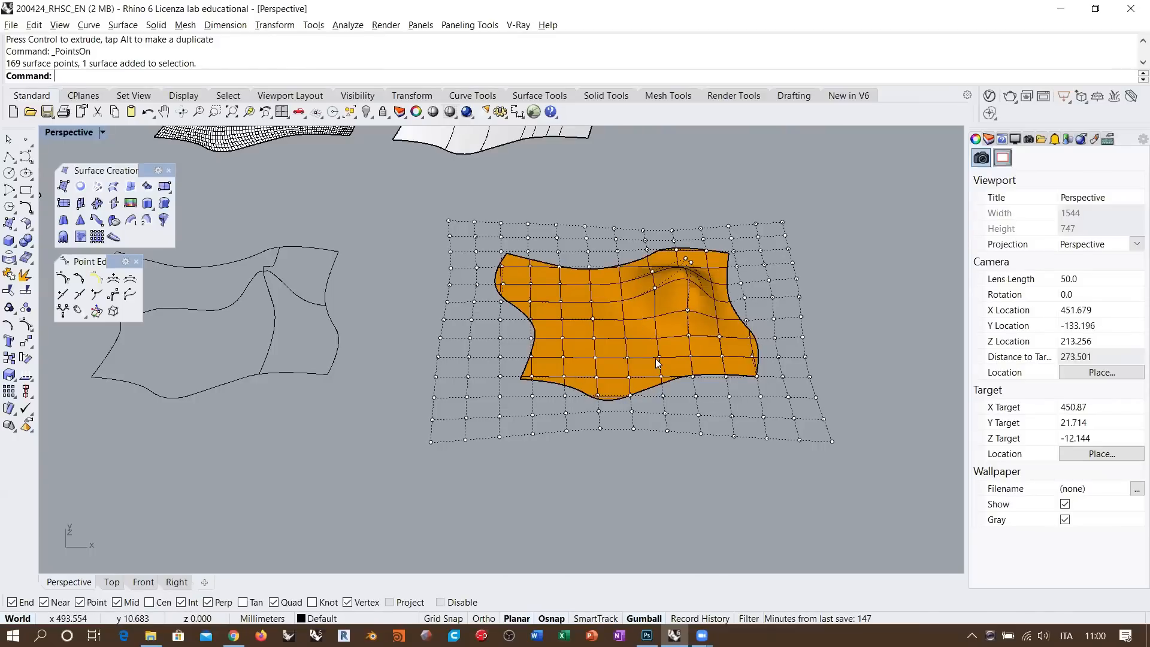
pyautogui.moveTo(680, 358); pyautogui.dragTo(657, 378, button='right')
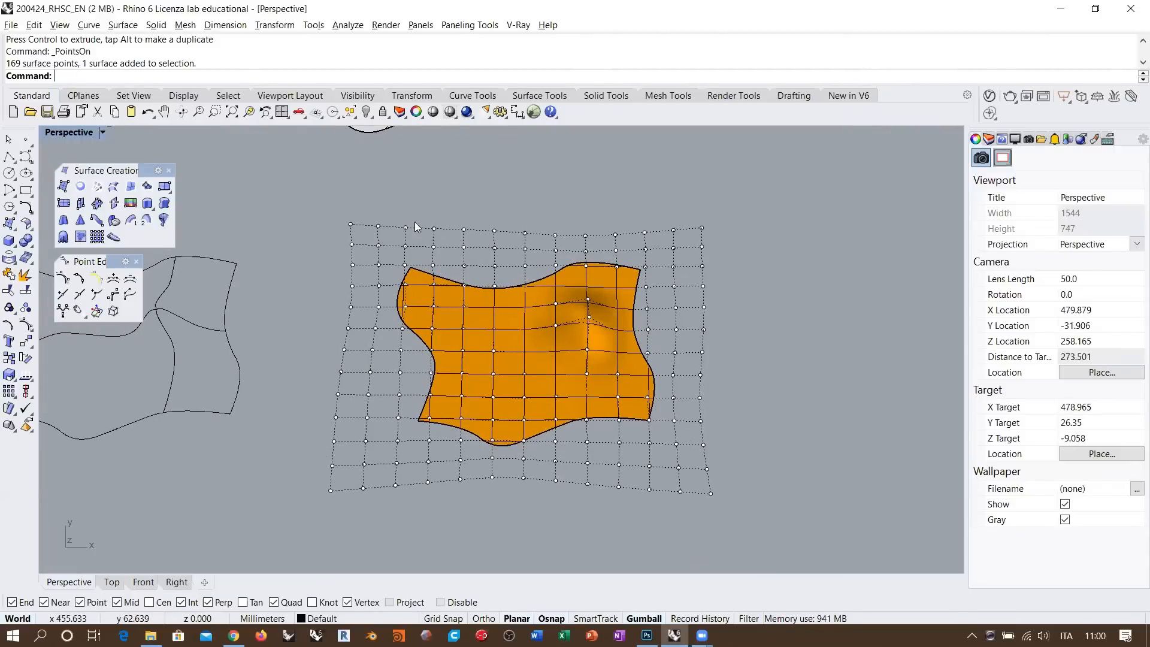
pyautogui.moveTo(465, 443); pyautogui.dragTo(593, 307, button='right')
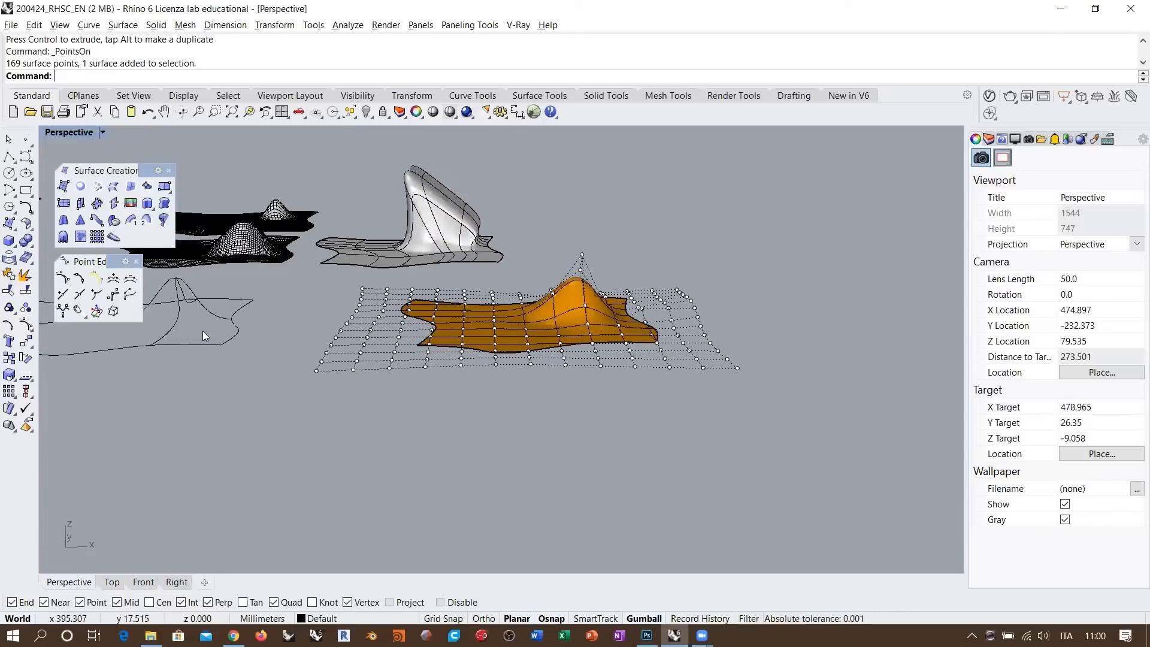
pyautogui.moveTo(533, 297); pyautogui.dragTo(444, 320, button='right')
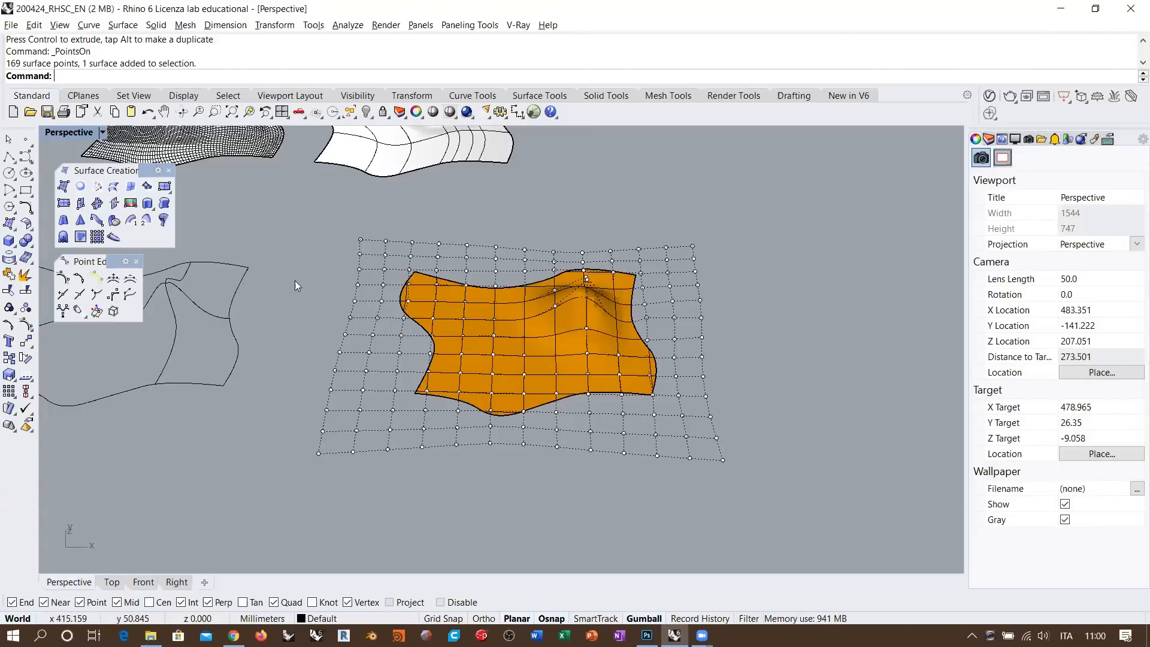
pyautogui.keyDown('shift'); pyautogui.moveTo(274, 366); pyautogui.dragTo(540, 377, button='right'); pyautogui.keyUp('shift')
pyautogui.moveTo(532, 411); pyautogui.dragTo(494, 379)
pyautogui.keyDown('shift'); pyautogui.moveTo(297, 265); pyautogui.dragTo(284, 329); pyautogui.keyUp('shift')
pyautogui.click(488, 453)
pyautogui.keyDown('shift'); pyautogui.moveTo(655, 389); pyautogui.dragTo(419, 390, button='right'); pyautogui.keyUp('shift')
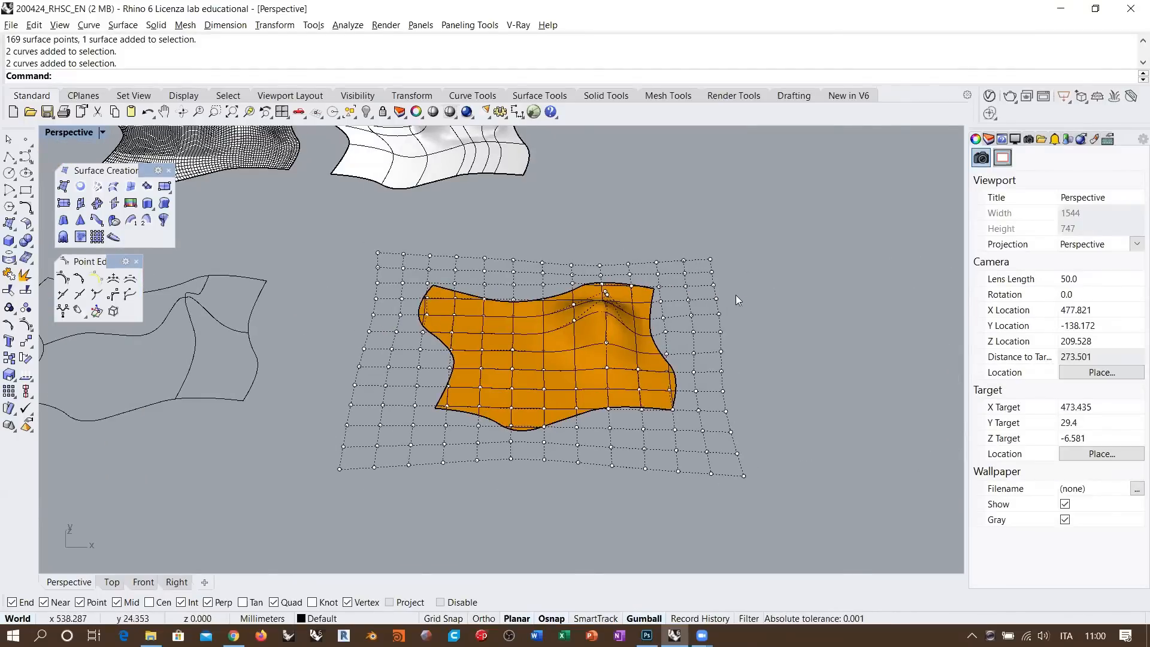
pyautogui.moveTo(450, 407); pyautogui.dragTo(645, 333, button='right')
pyautogui.moveTo(727, 374); pyautogui.dragTo(716, 404, button='right')
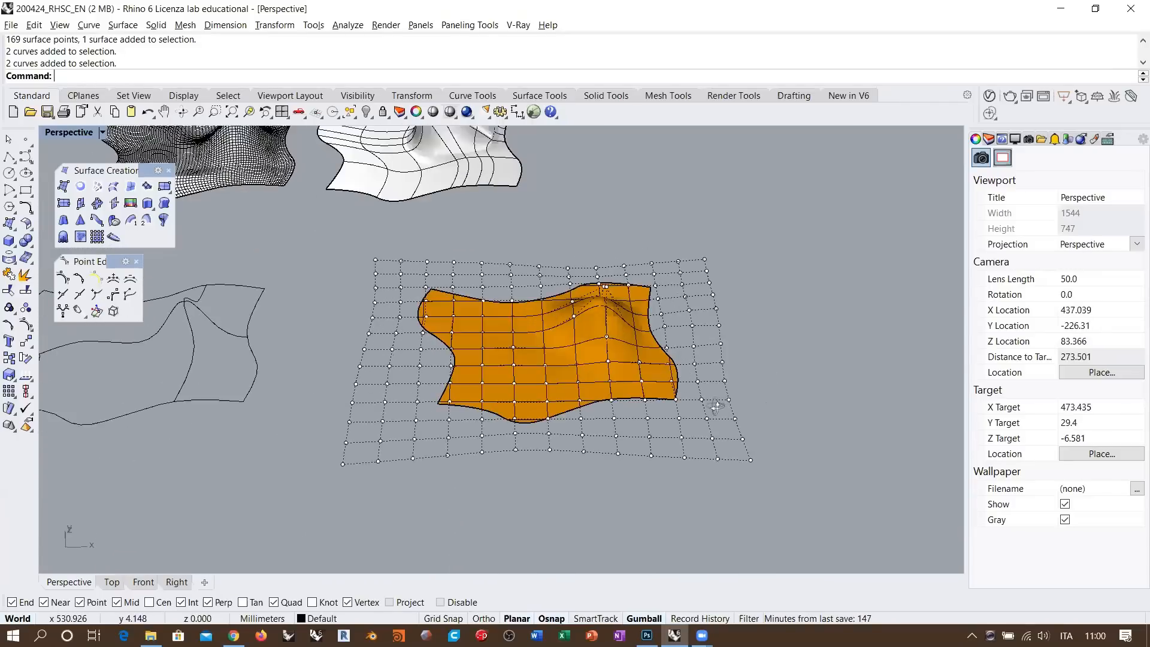
pyautogui.press('Escape')
# - Pull the end control point of the front boundary curve away from its left corner to open the outline
pyautogui.scroll(-4, 507, 358)
pyautogui.moveTo(507, 373); pyautogui.dragTo(503, 407, button='right')
pyautogui.keyDown('shift'); pyautogui.moveTo(369, 383); pyautogui.dragTo(464, 387, button='right'); pyautogui.keyUp('shift')
pyautogui.scroll(4, 300, 396)
pyautogui.click(291, 427)
pyautogui.scroll(8, 259, 436)
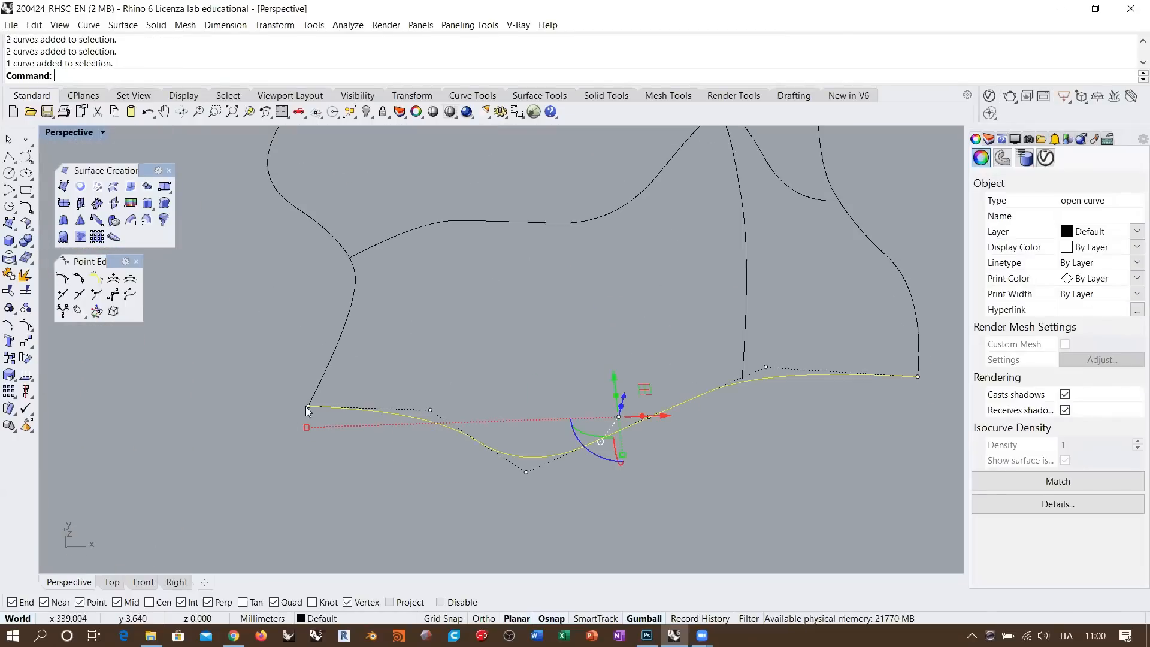
pyautogui.moveTo(308, 407); pyautogui.dragTo(297, 442)
pyautogui.press('Escape')
pyautogui.scroll(-8, 375, 459)
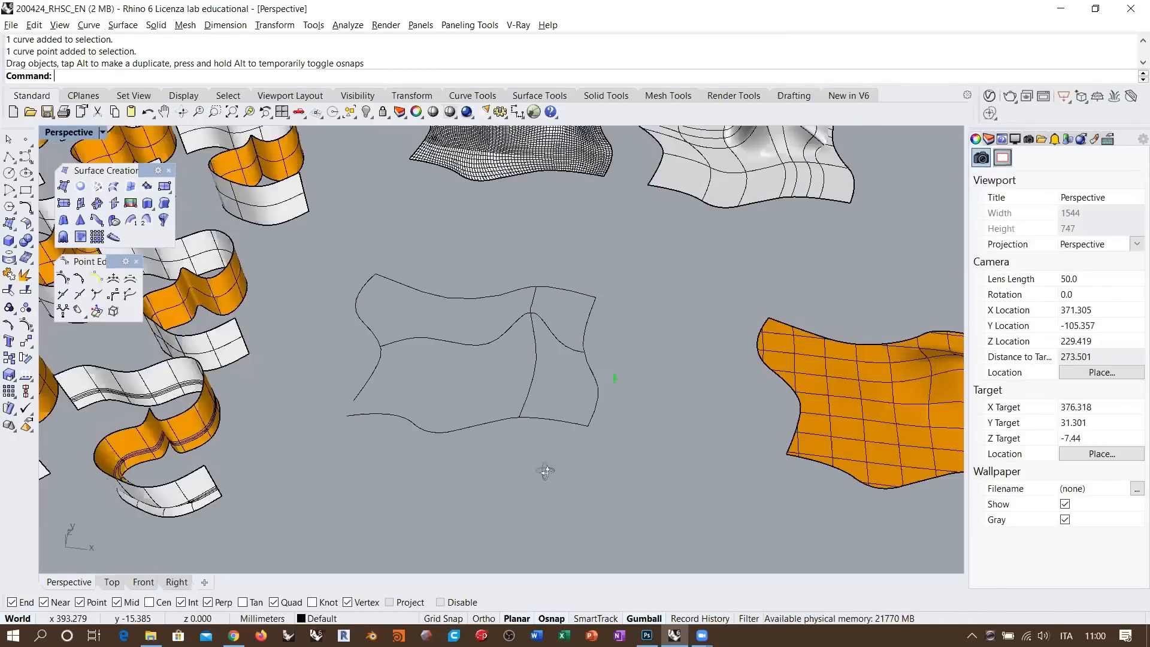
# - Create a Patch surface from the six curves with the open outline and move it away from them
pyautogui.moveTo(418, 304); pyautogui.dragTo(413, 302)
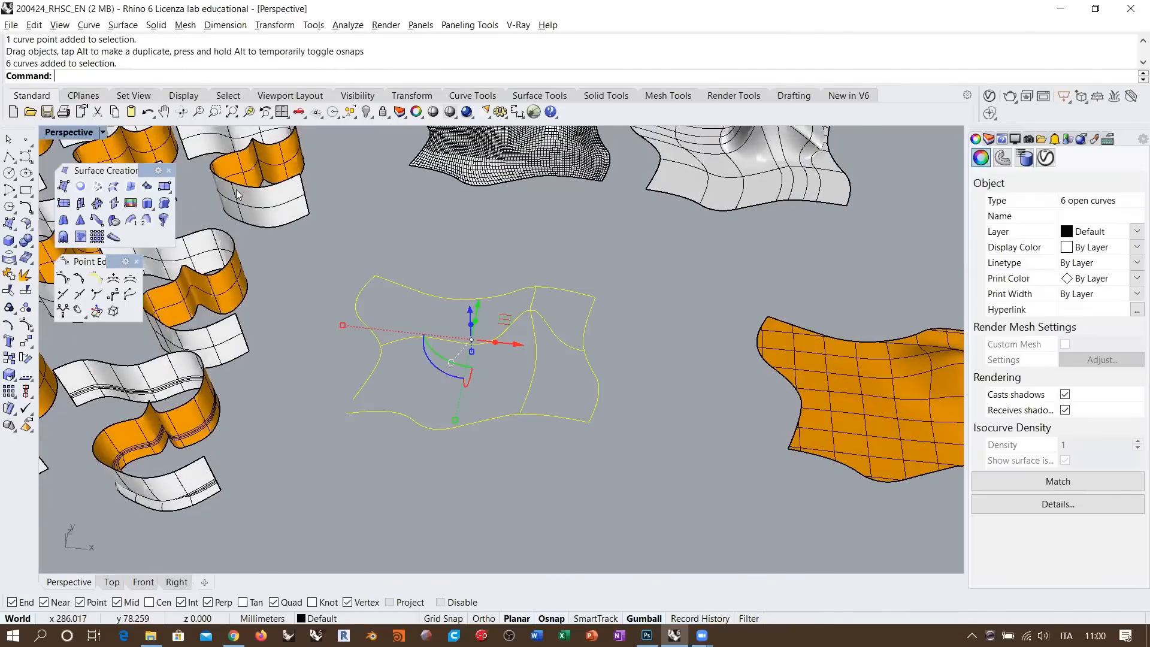
pyautogui.click(147, 185)
pyautogui.click(862, 466)
pyautogui.keyDown('shift'); pyautogui.moveTo(517, 370); pyautogui.dragTo(354, 288, button='right'); pyautogui.keyUp('shift')
pyautogui.scroll(-2, 389, 338)
pyautogui.moveTo(389, 343); pyautogui.dragTo(590, 430)
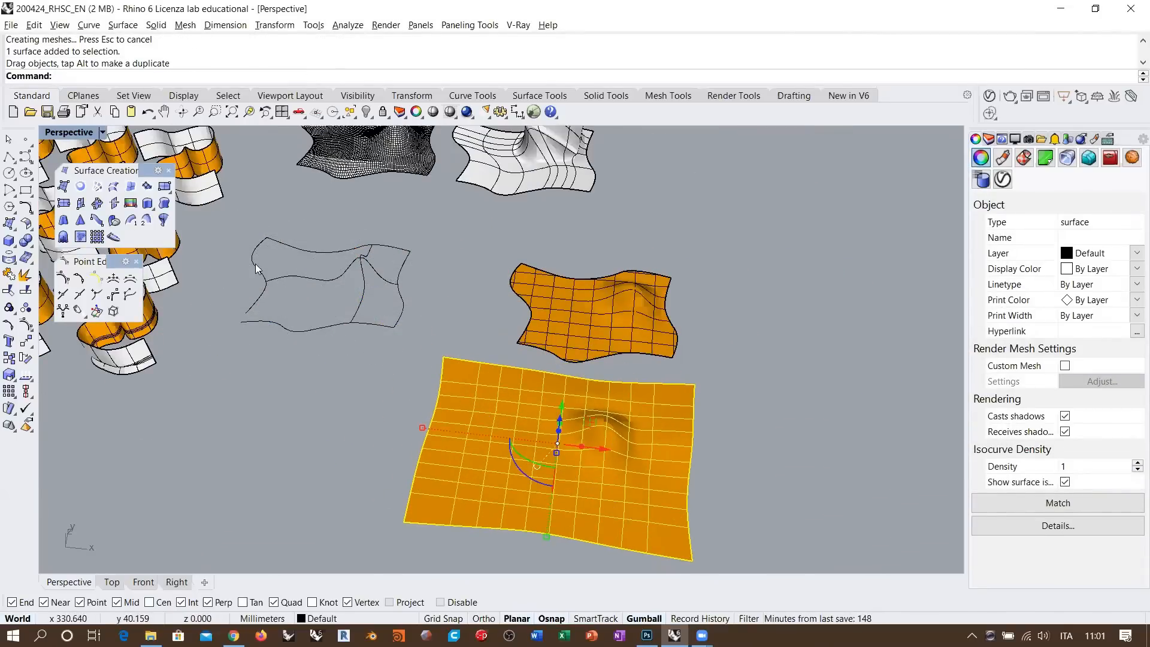
# - Undo the open-outline patch and the boundary curve's point edit, and delete the earlier trimmed patch surface
pyautogui.hotkey('ctrl', 'z')
pyautogui.hotkey('ctrl', 'z')
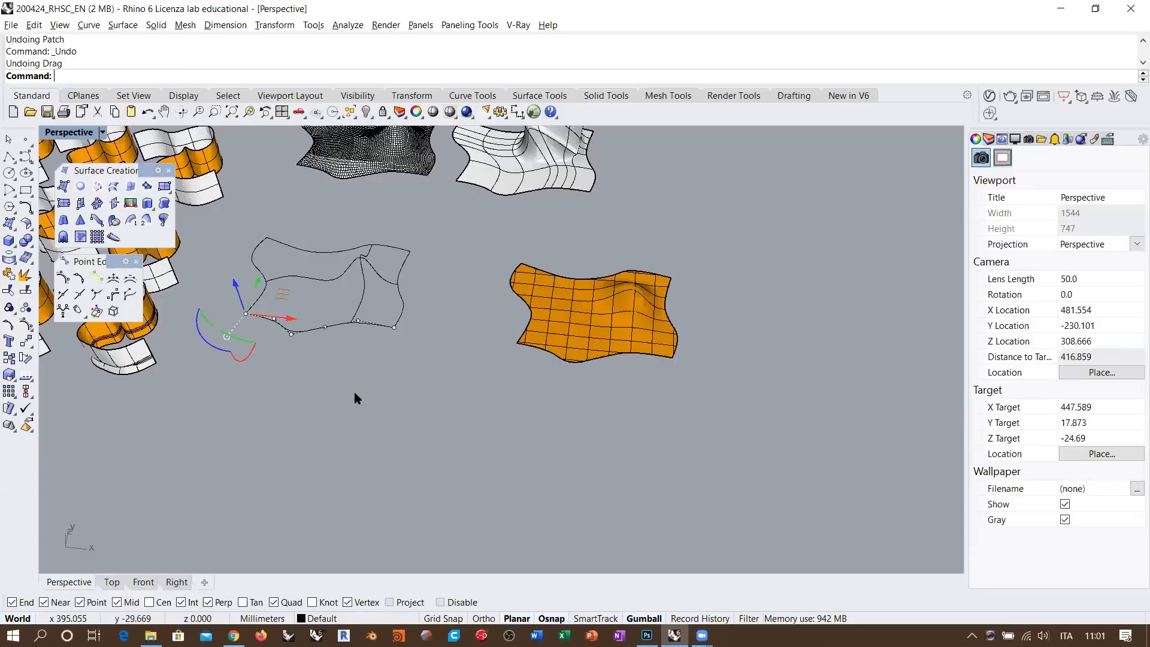
pyautogui.click(550, 330)
pyautogui.press('Delete')
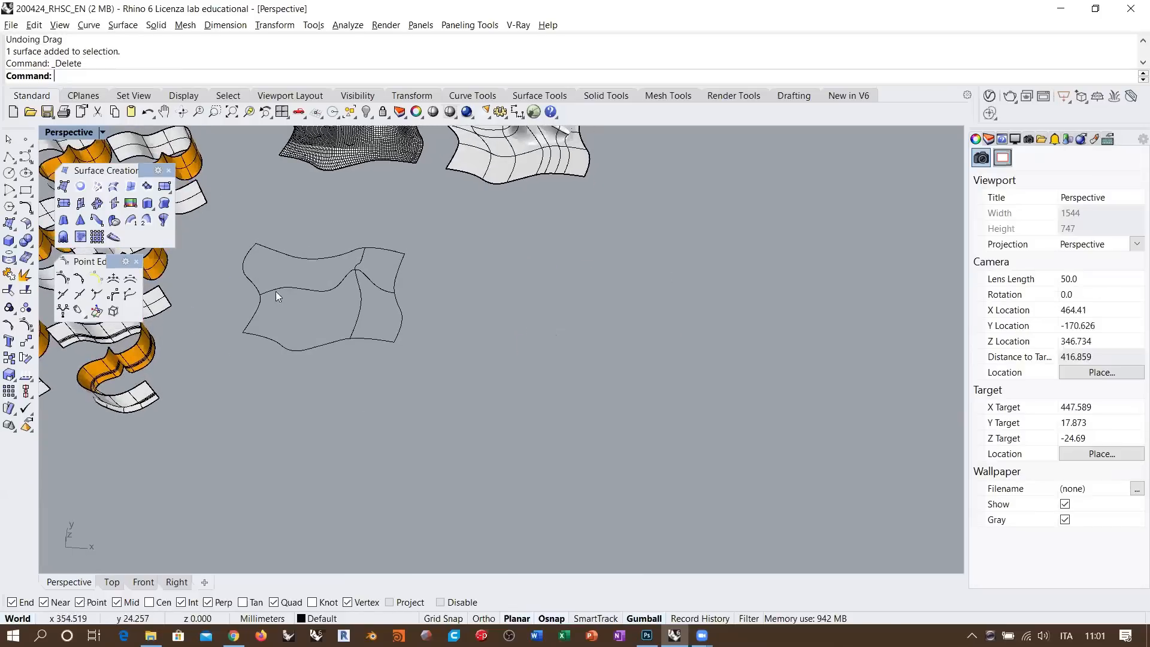
# - Start a Patch from all six curves and preview it with 10 U and V spans, sample point 1 and stiffness 1
pyautogui.scroll(5, 309, 296)
pyautogui.moveTo(670, 200); pyautogui.dragTo(161, 444)
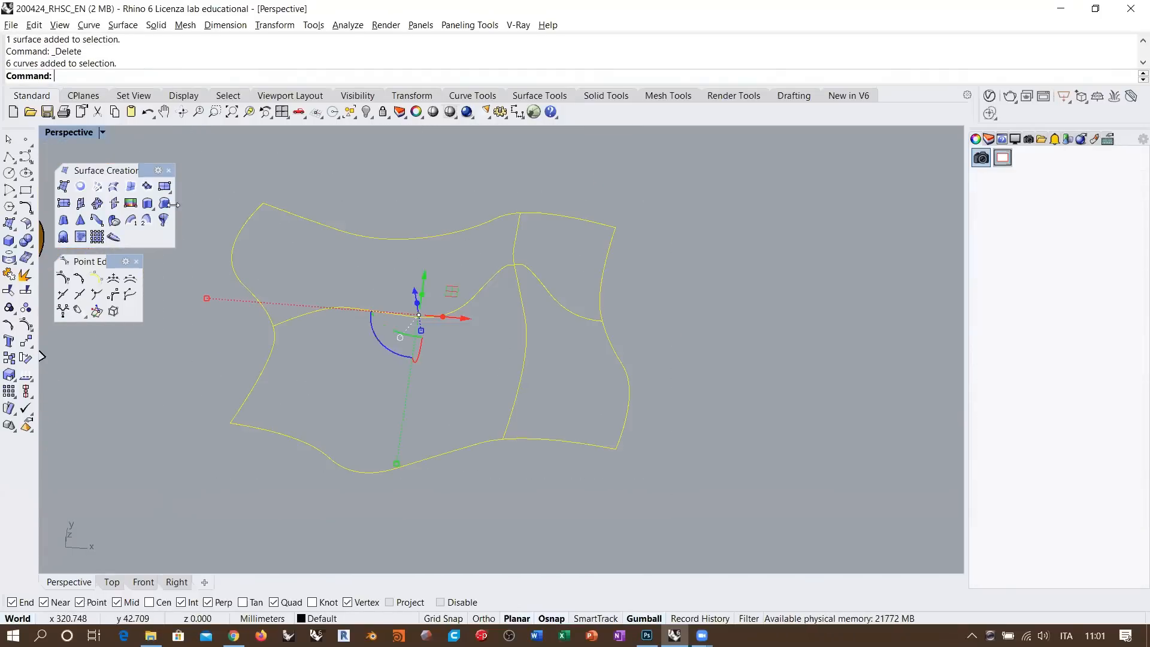
pyautogui.click(147, 187)
pyautogui.click(967, 465)
pyautogui.moveTo(544, 347)
pyautogui.mouseDown(button='right')
pyautogui.moveTo(515, 390)
pyautogui.moveTo(477, 373)
pyautogui.moveTo(534, 346)
pyautogui.mouseUp(button='right')
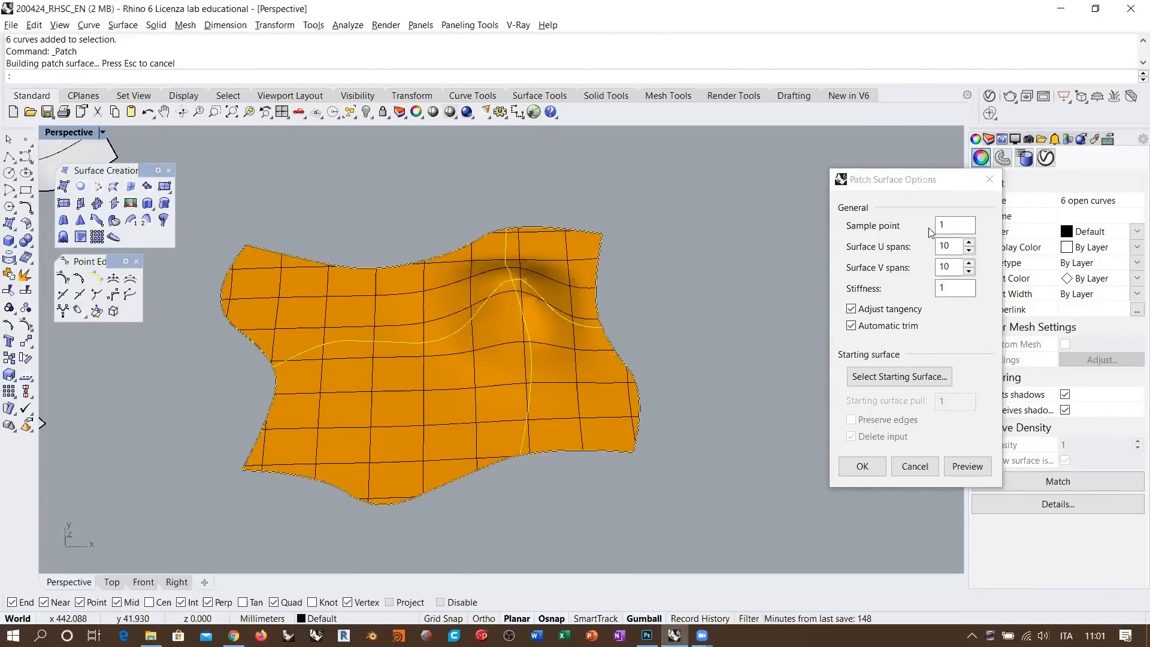
pyautogui.moveTo(763, 263)
pyautogui.mouseDown(button='right')
pyautogui.moveTo(753, 267)
pyautogui.moveTo(765, 251)
pyautogui.mouseUp(button='right')
pyautogui.moveTo(507, 373); pyautogui.dragTo(419, 269, button='right')
pyautogui.moveTo(570, 284); pyautogui.dragTo(552, 278, button='right')
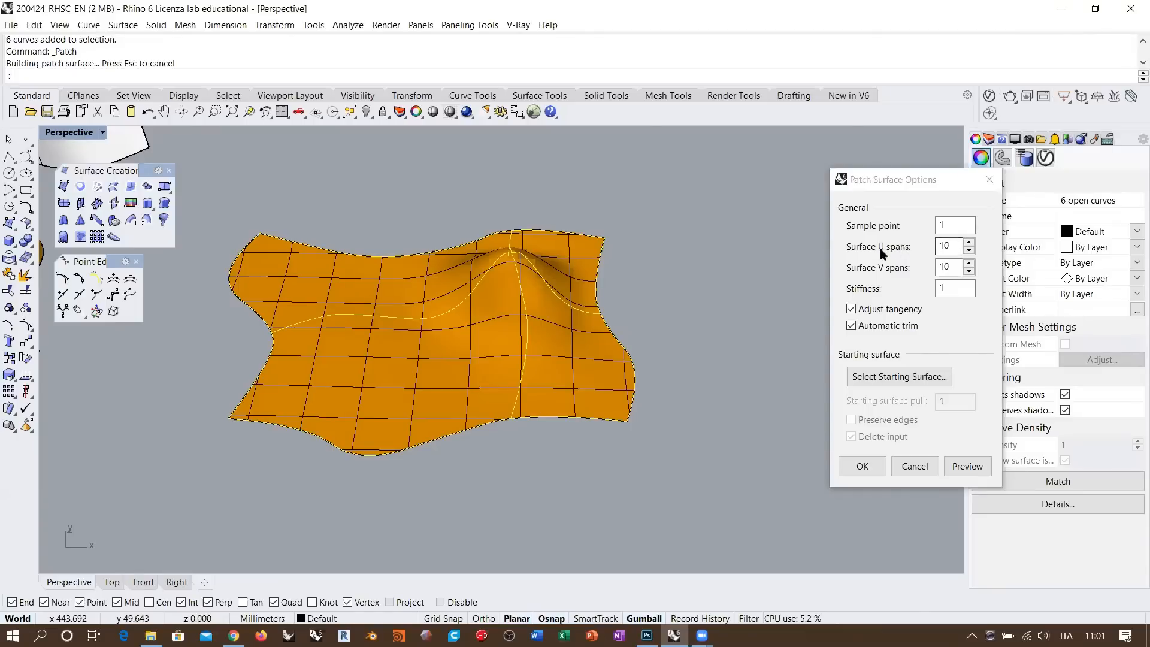
# - Set the patch's U and V spans to 20 and preview the denser surface from the side
pyautogui.doubleClick(946, 246)
pyautogui.write('20')
pyautogui.moveTo(945, 267); pyautogui.dragTo(937, 271)
pyautogui.click(959, 467)
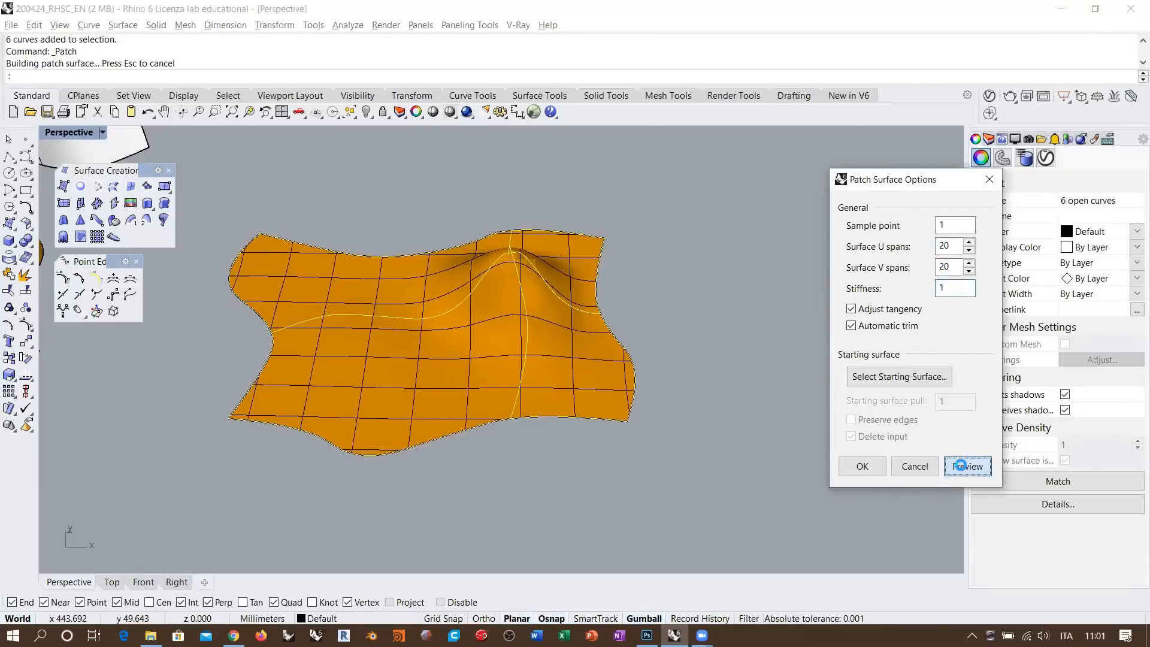
pyautogui.moveTo(540, 335); pyautogui.dragTo(597, 256, button='right')
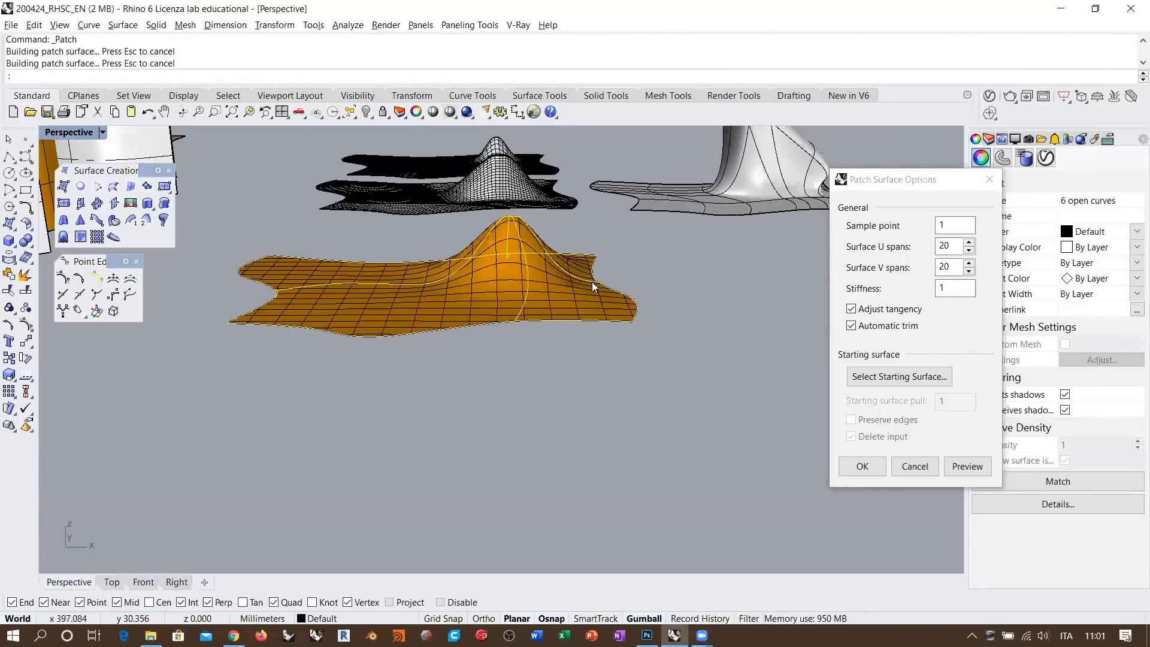
pyautogui.moveTo(585, 284)
pyautogui.mouseDown(button='right')
pyautogui.moveTo(558, 300)
pyautogui.moveTo(576, 311)
pyautogui.moveTo(563, 287)
pyautogui.mouseUp(button='right')
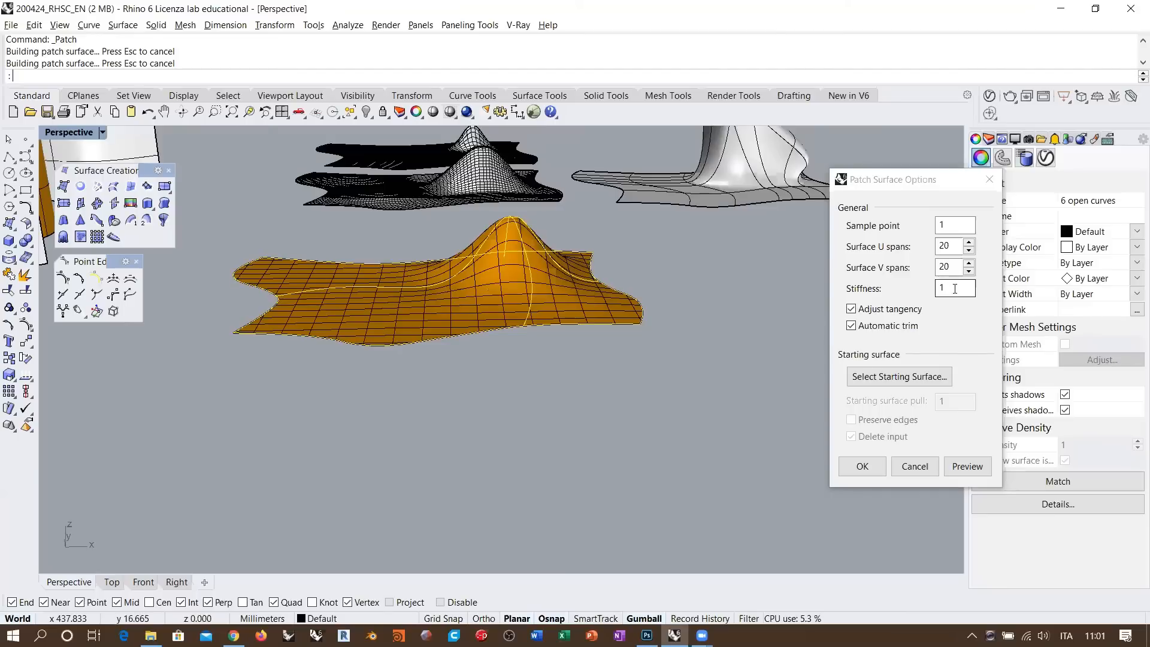
# - Set the patch stiffness to 10 and preview how closely the peak follows the inner curves
pyautogui.click(955, 288)
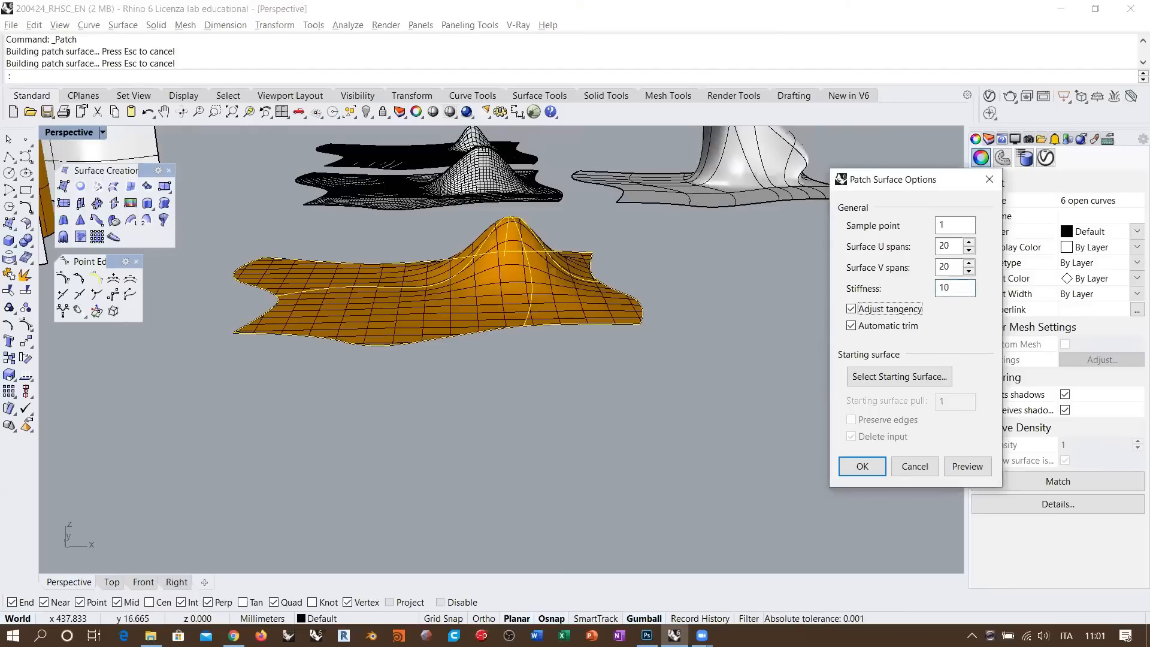
pyautogui.click(964, 466)
pyautogui.moveTo(614, 312); pyautogui.dragTo(568, 284, button='right')
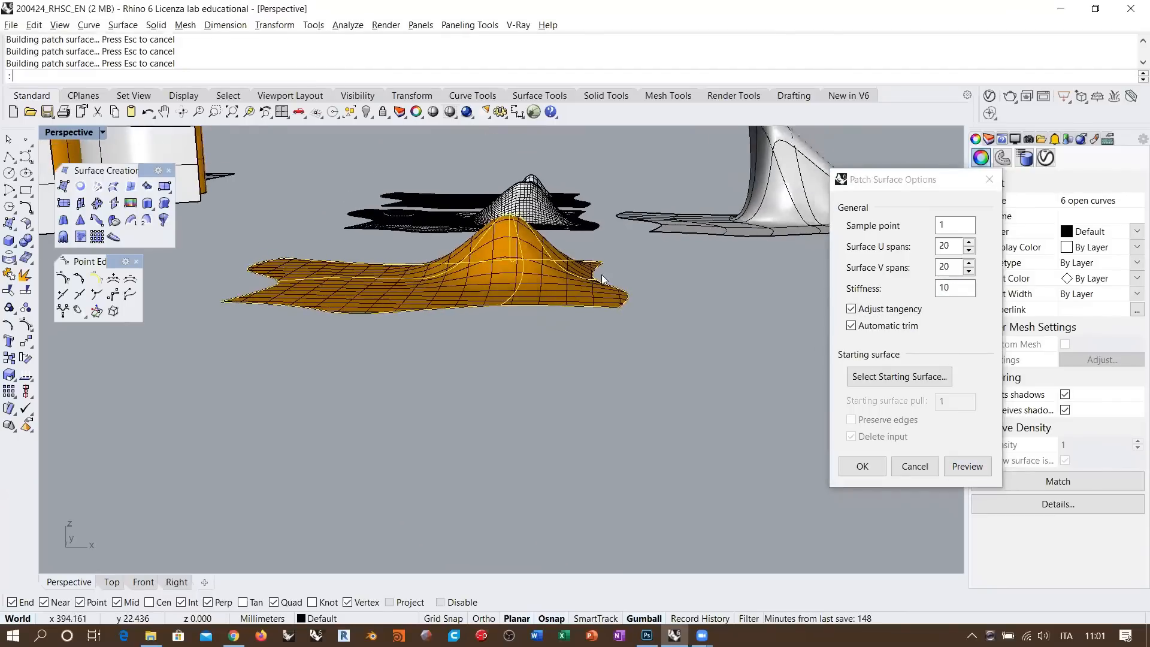
pyautogui.moveTo(509, 264); pyautogui.dragTo(554, 261, button='right')
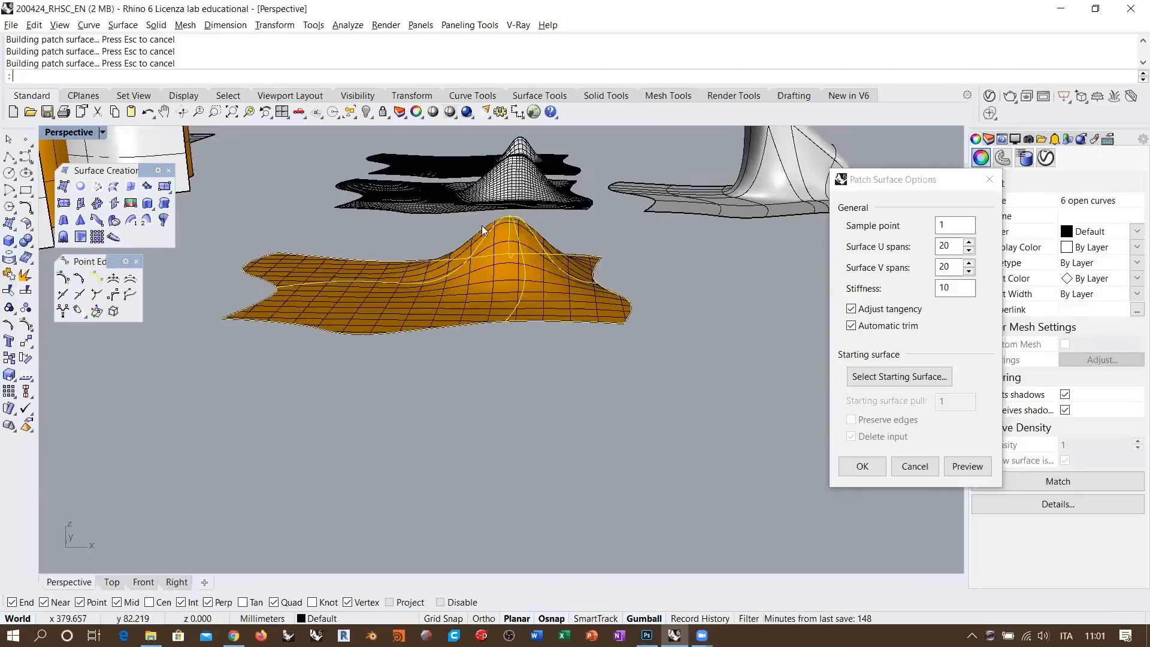
pyautogui.moveTo(430, 267); pyautogui.dragTo(521, 283, button='right')
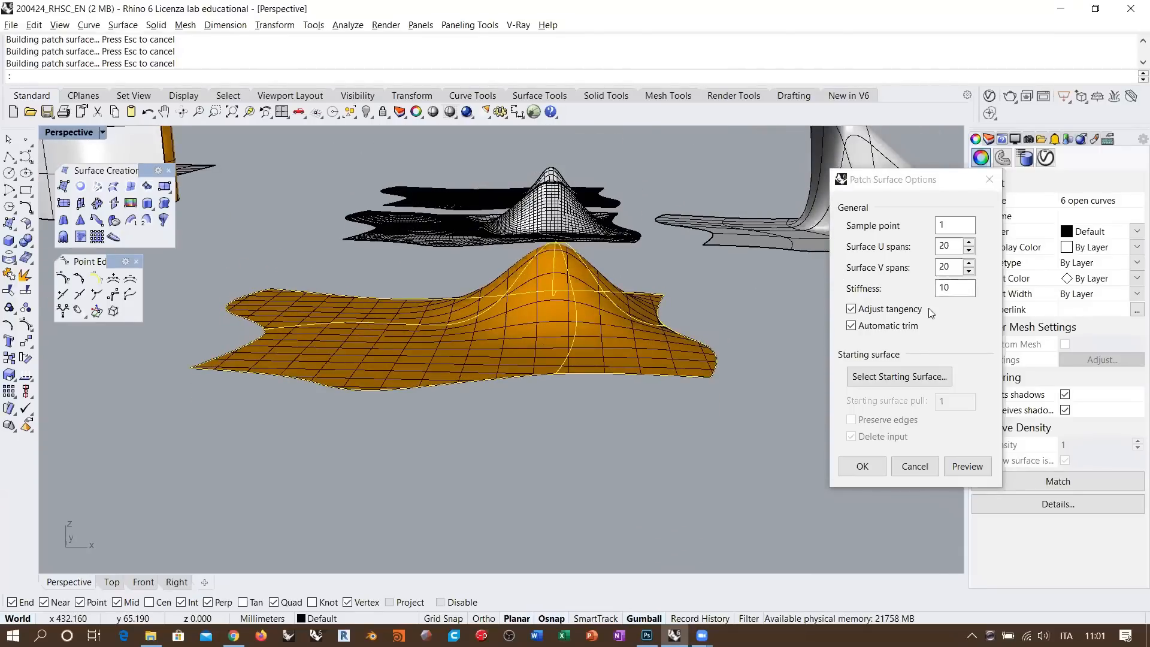
pyautogui.moveTo(629, 324); pyautogui.dragTo(693, 270, button='right')
pyautogui.scroll(8, 541, 246)
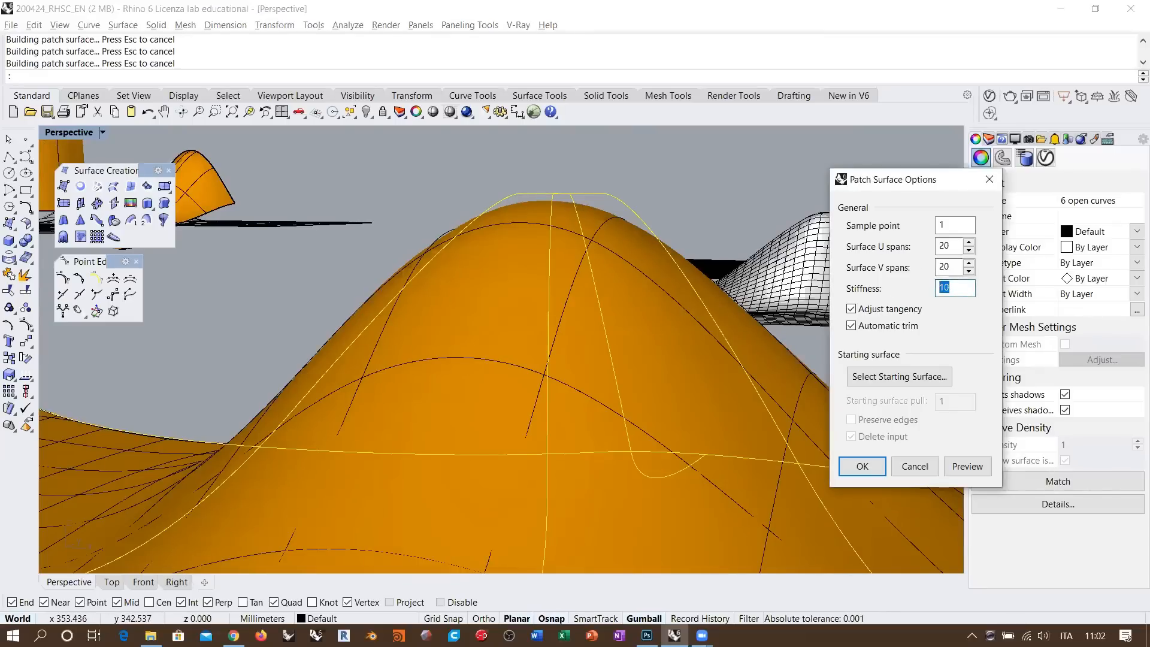
# - Set the patch stiffness to 0.1 and preview how the surface behaves around the raised inner curves
pyautogui.click(969, 466)
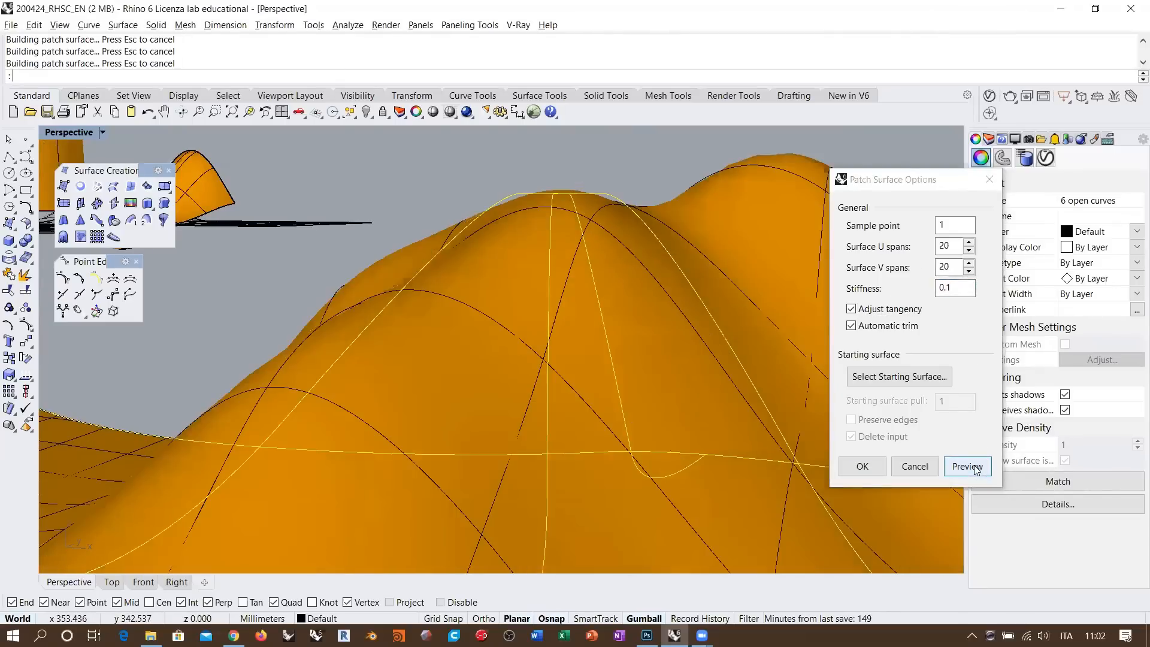
pyautogui.moveTo(636, 279); pyautogui.dragTo(503, 293, button='right')
pyautogui.scroll(-8, 610, 266)
pyautogui.moveTo(610, 266)
pyautogui.mouseDown(button='right')
pyautogui.moveTo(511, 303)
pyautogui.moveTo(556, 357)
pyautogui.moveTo(708, 393)
pyautogui.moveTo(667, 296)
pyautogui.moveTo(616, 236)
pyautogui.moveTo(745, 174)
pyautogui.moveTo(724, 210)
pyautogui.moveTo(617, 209)
pyautogui.moveTo(585, 241)
pyautogui.moveTo(607, 249)
pyautogui.mouseUp(button='right')
pyautogui.scroll(5, 556, 357)
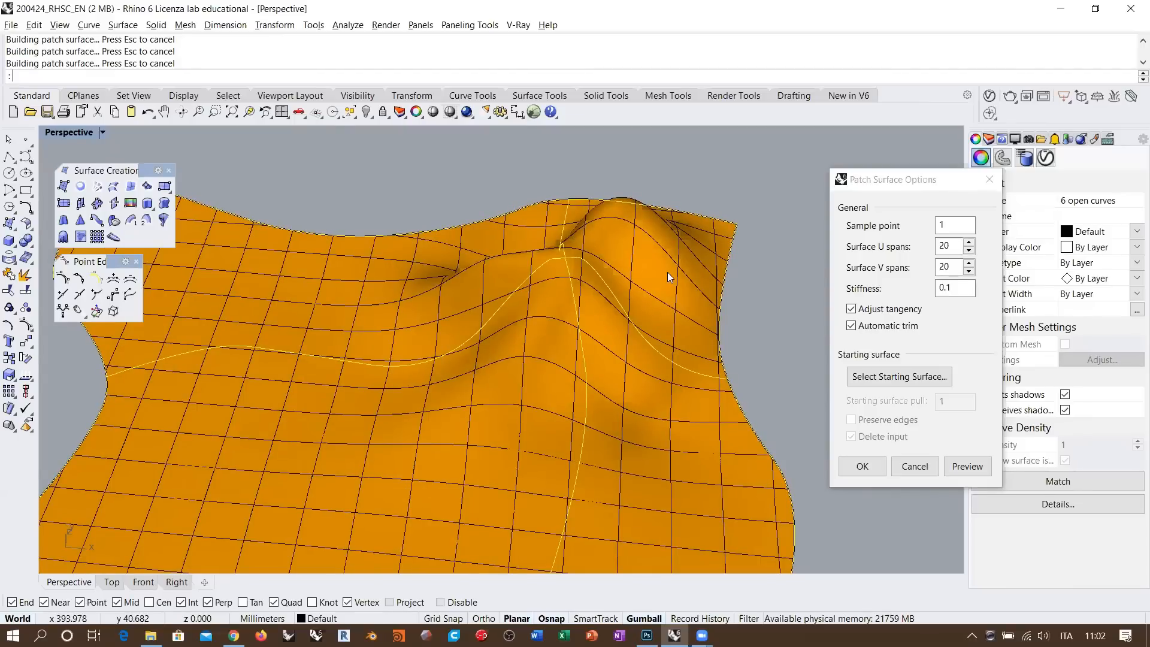
pyautogui.moveTo(681, 275); pyautogui.dragTo(631, 269, button='right')
pyautogui.moveTo(563, 241); pyautogui.dragTo(554, 305, button='right')
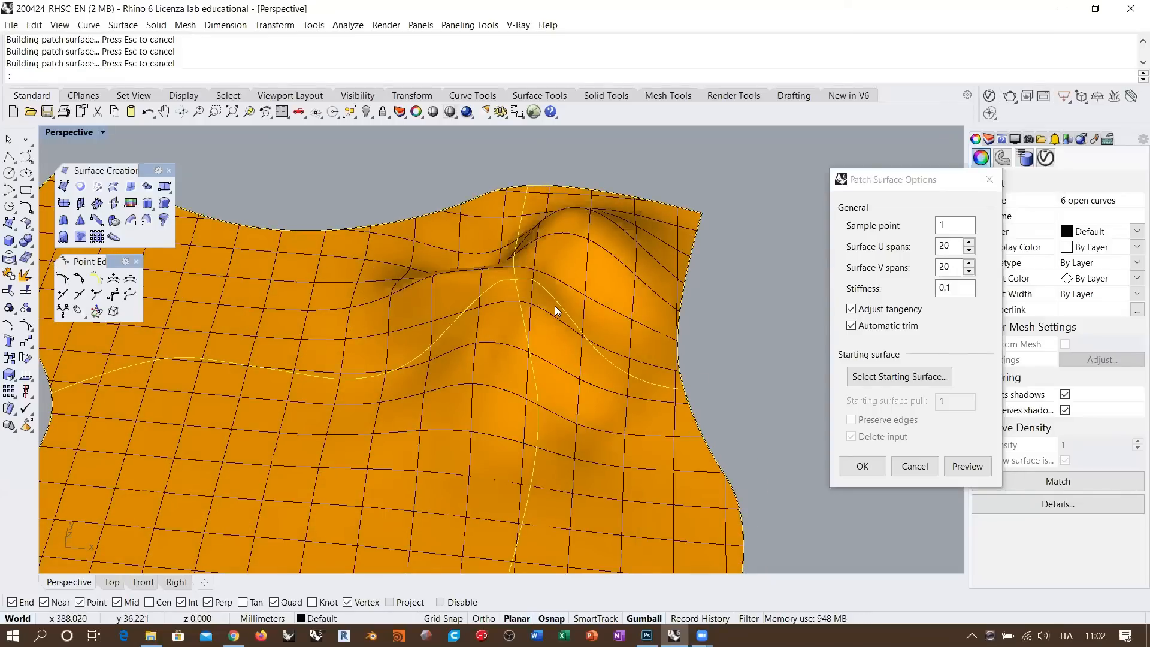
pyautogui.moveTo(551, 300); pyautogui.dragTo(629, 332, button='right')
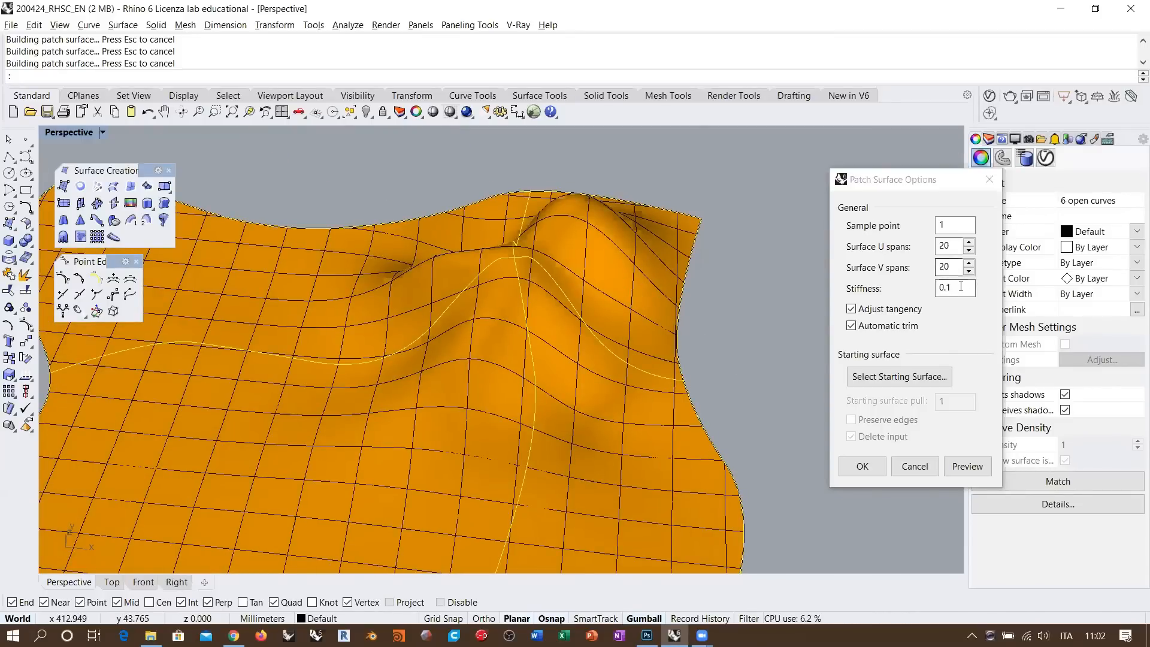
# - Set the patch stiffness to 1 and refresh the preview
pyautogui.doubleClick(952, 288)
pyautogui.write('1')
pyautogui.press('Tab')
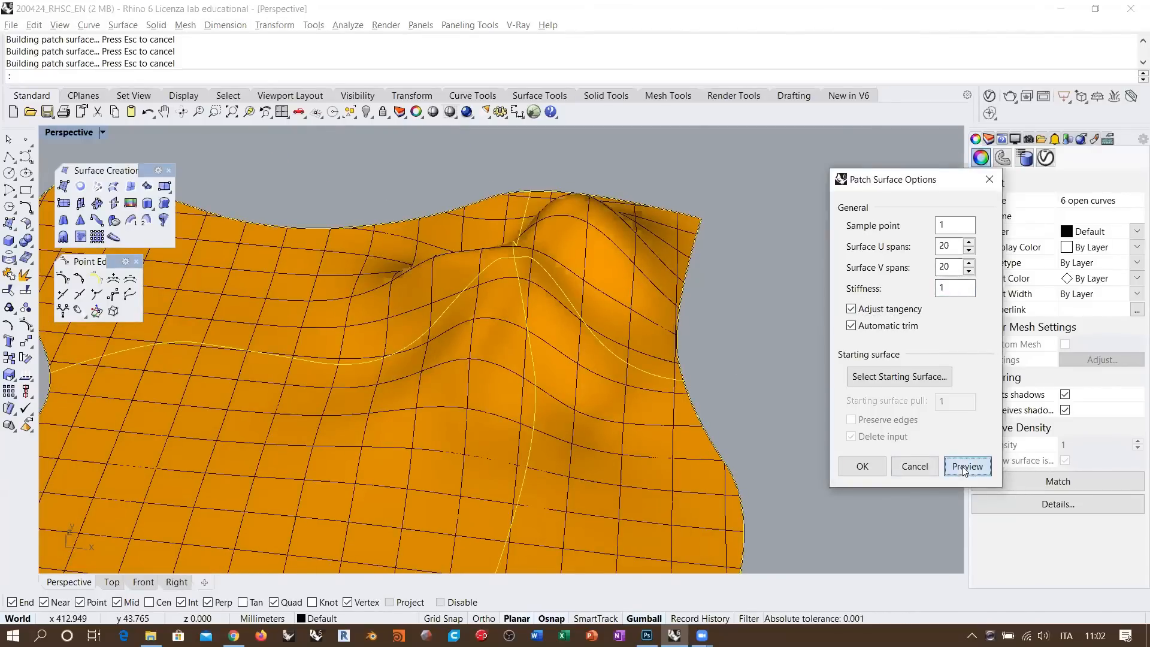
pyautogui.click(967, 466)
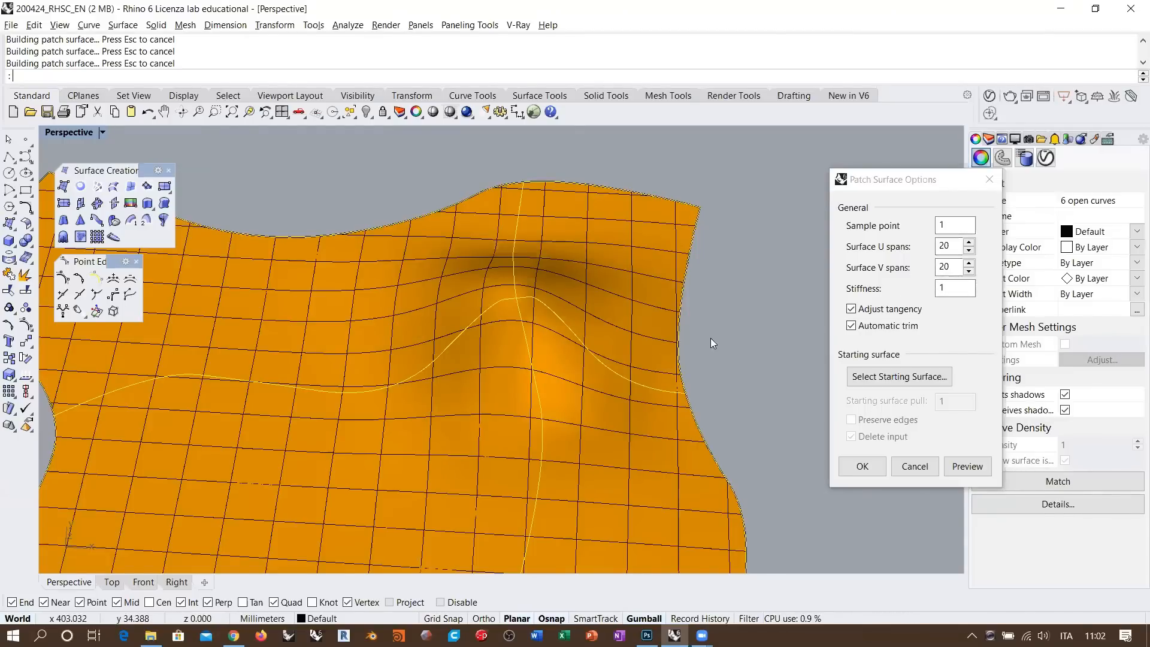
# - Set the patch's sample point value to 10, keeping 20 U and V spans, and preview the surface from several angles
pyautogui.click(952, 238)
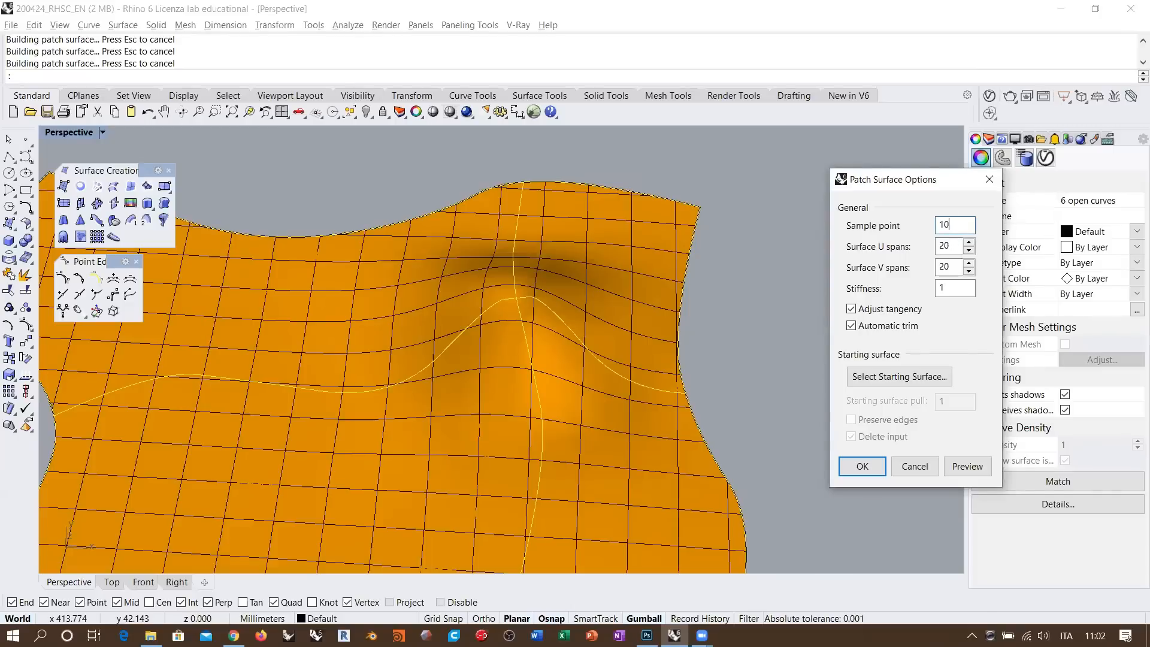
pyautogui.click(966, 466)
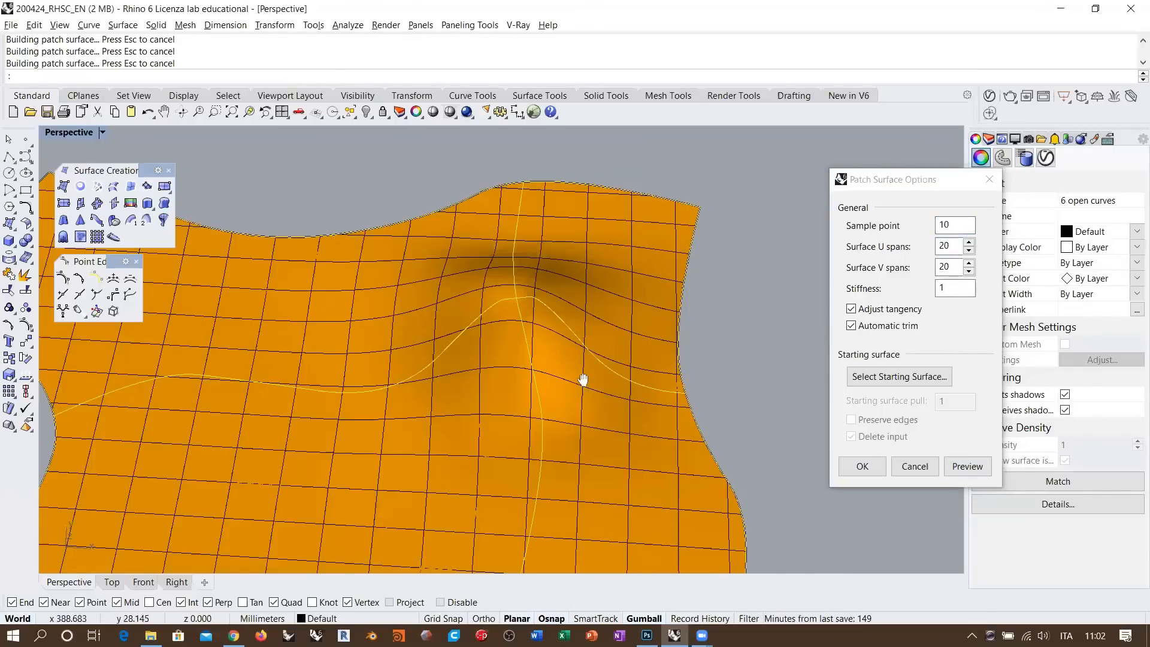
pyautogui.scroll(-5, 604, 340)
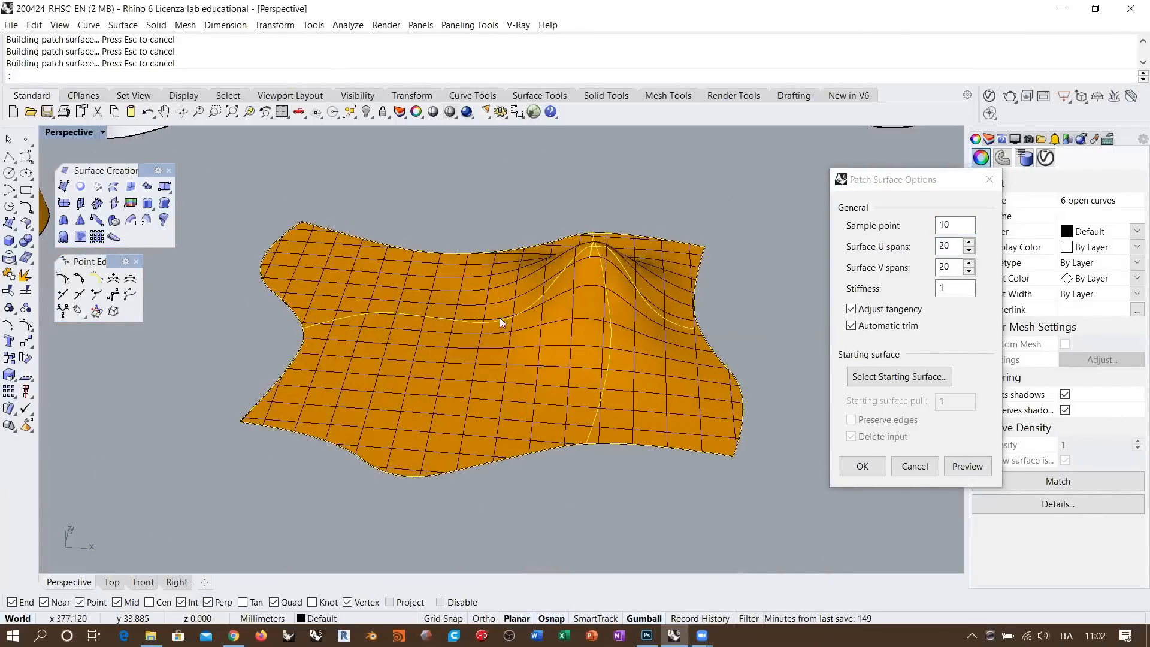
pyautogui.moveTo(610, 310); pyautogui.dragTo(605, 322, button='right')
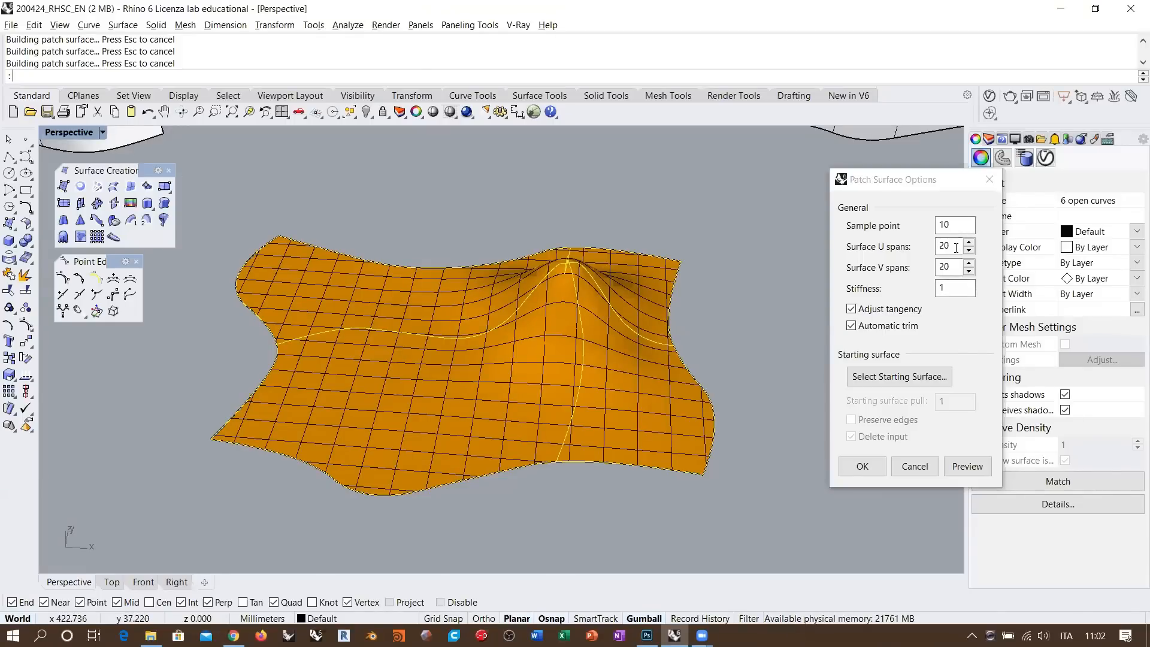
pyautogui.click(956, 247)
pyautogui.press('Tab')
pyautogui.moveTo(586, 358); pyautogui.dragTo(655, 322, button='right')
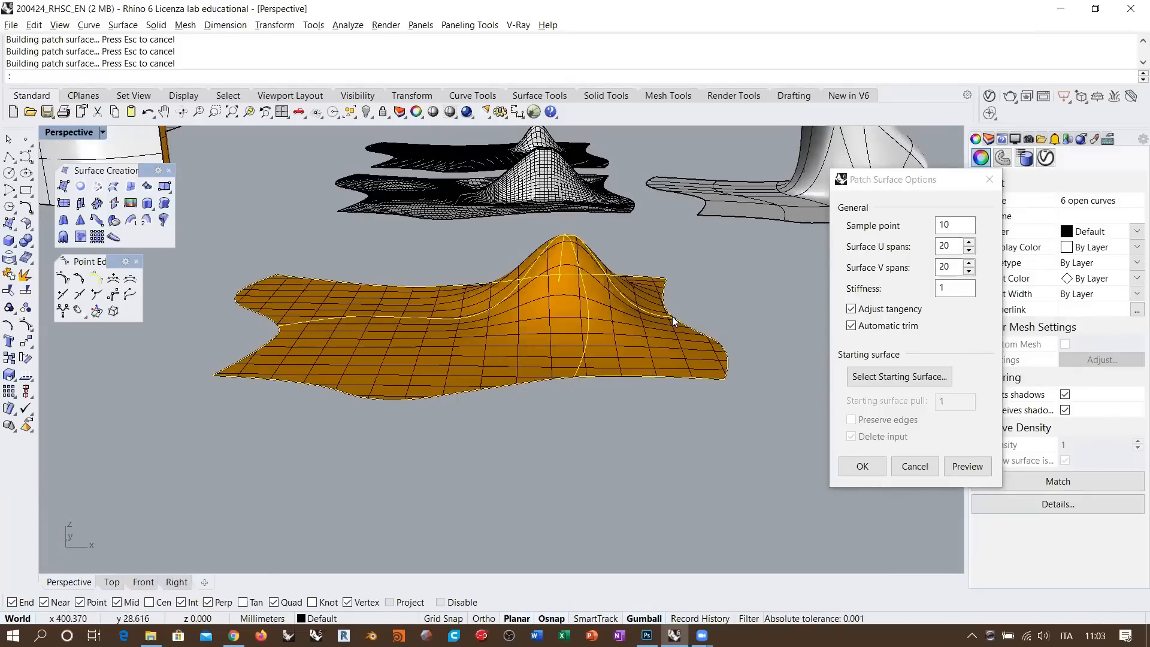
pyautogui.moveTo(578, 293); pyautogui.dragTo(660, 364, button='right')
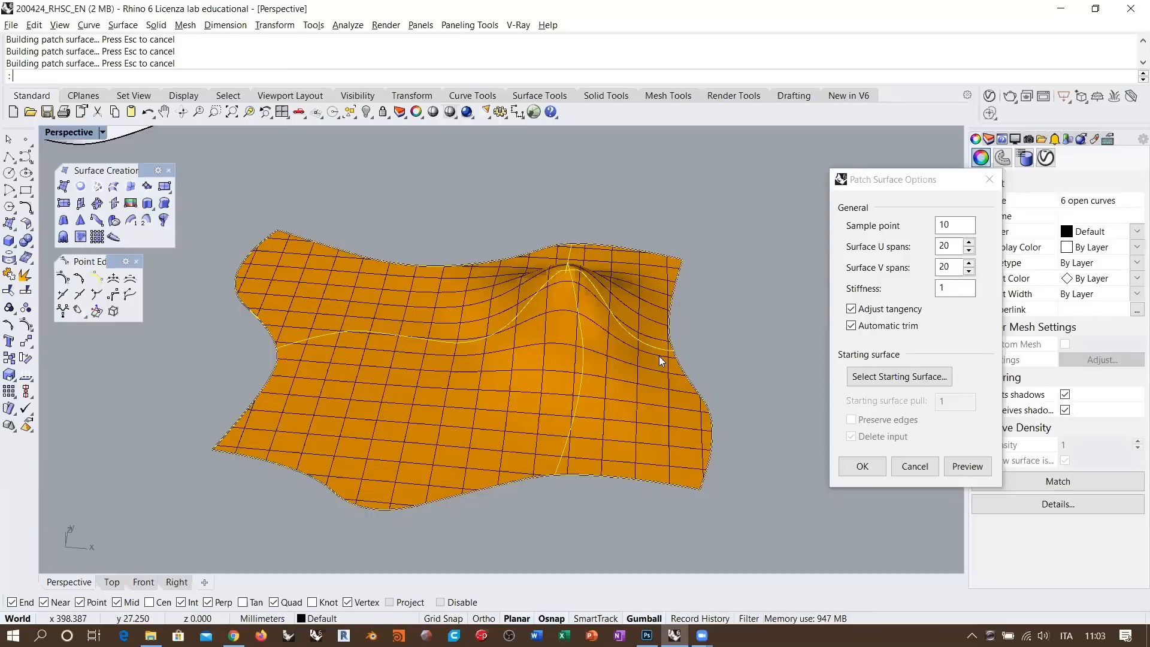
# - Inspect the patch preview and compare it with the neighbouring surface that has a tall raised block
pyautogui.moveTo(618, 296); pyautogui.dragTo(583, 340, button='right')
pyautogui.moveTo(455, 310); pyautogui.dragTo(559, 353, button='right')
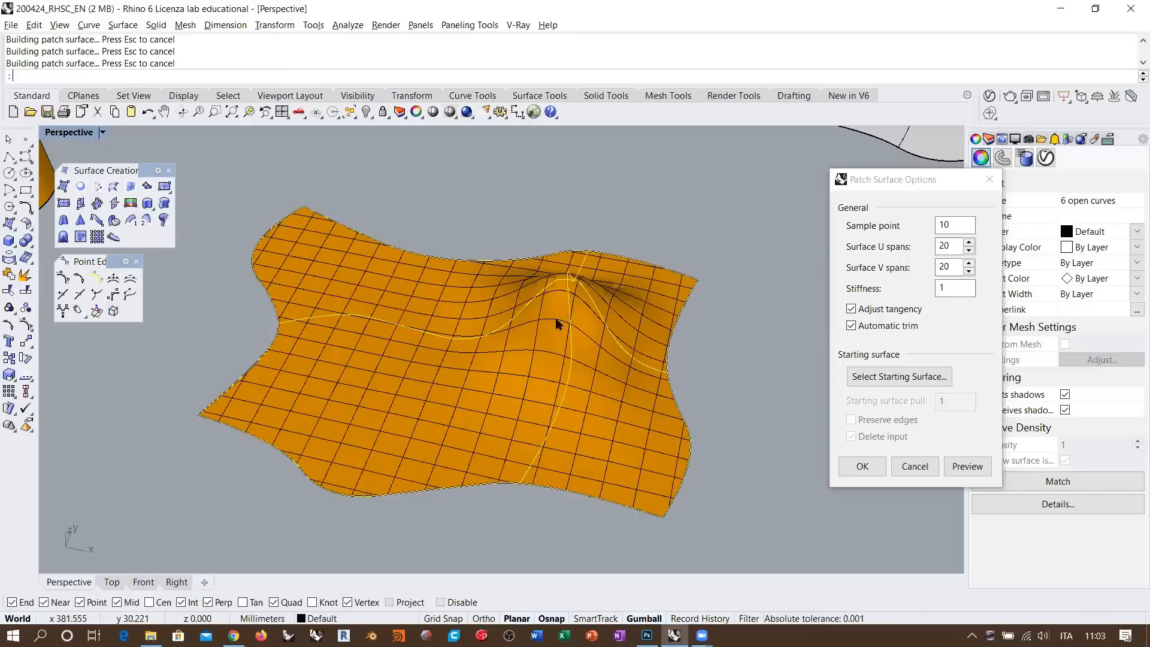
pyautogui.scroll(-9, 489, 449)
pyautogui.moveTo(490, 444); pyautogui.dragTo(527, 467, button='right')
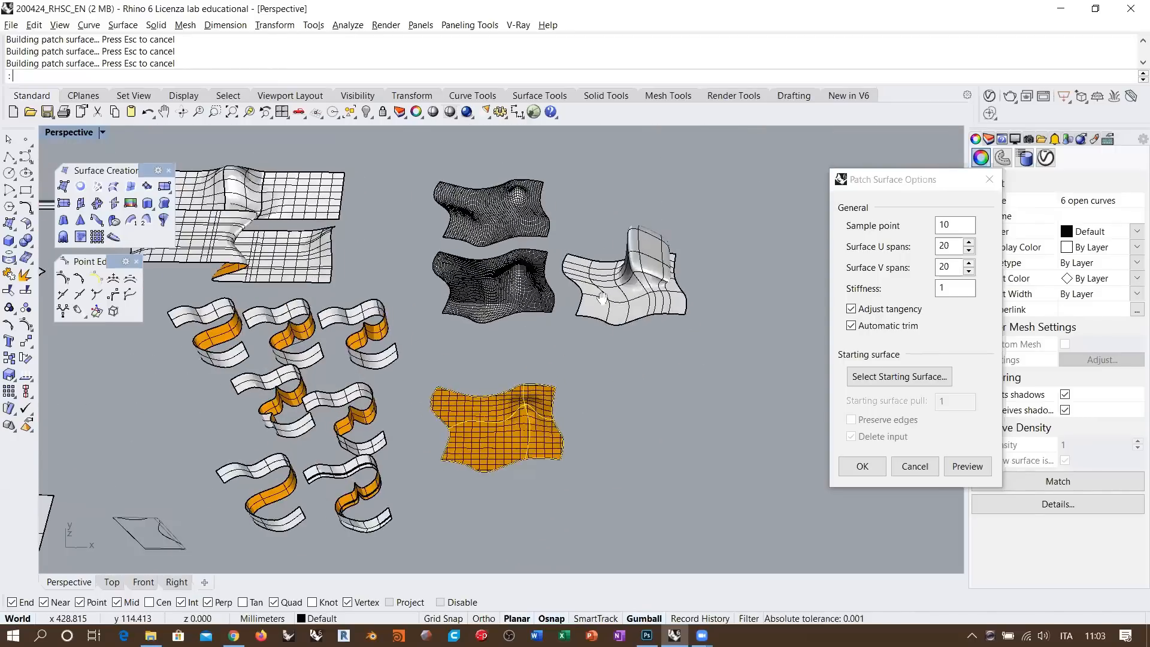
pyautogui.scroll(9, 601, 304)
pyautogui.scroll(2, 587, 378)
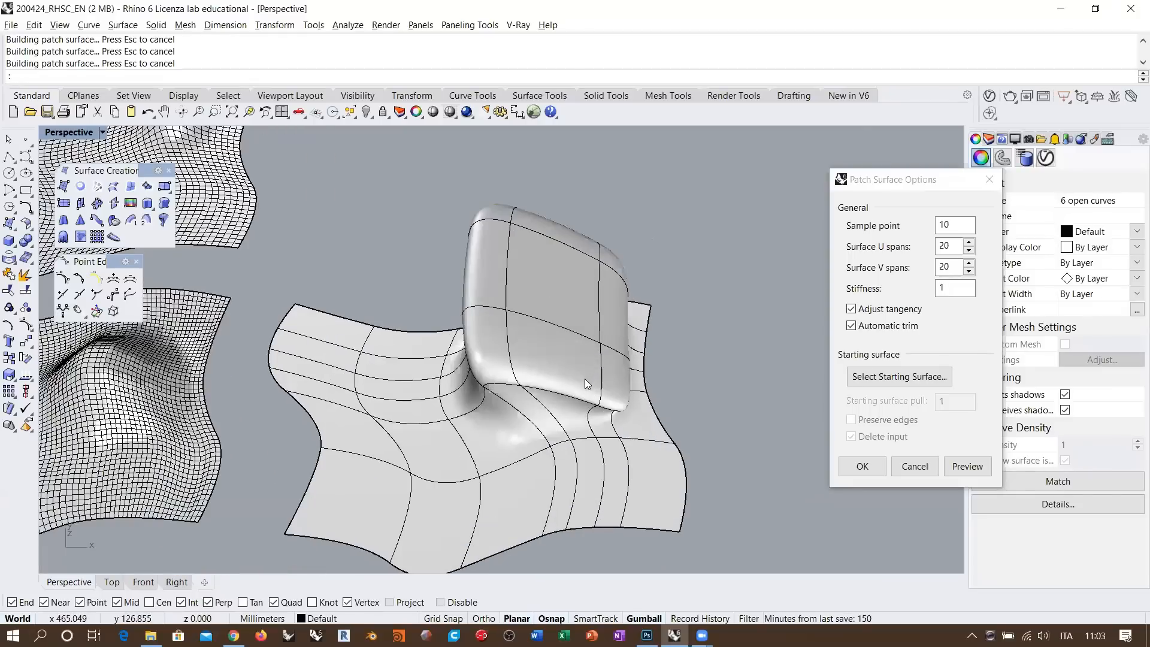
pyautogui.keyDown('shift'); pyautogui.moveTo(543, 397); pyautogui.dragTo(551, 350, button='right'); pyautogui.keyUp('shift')
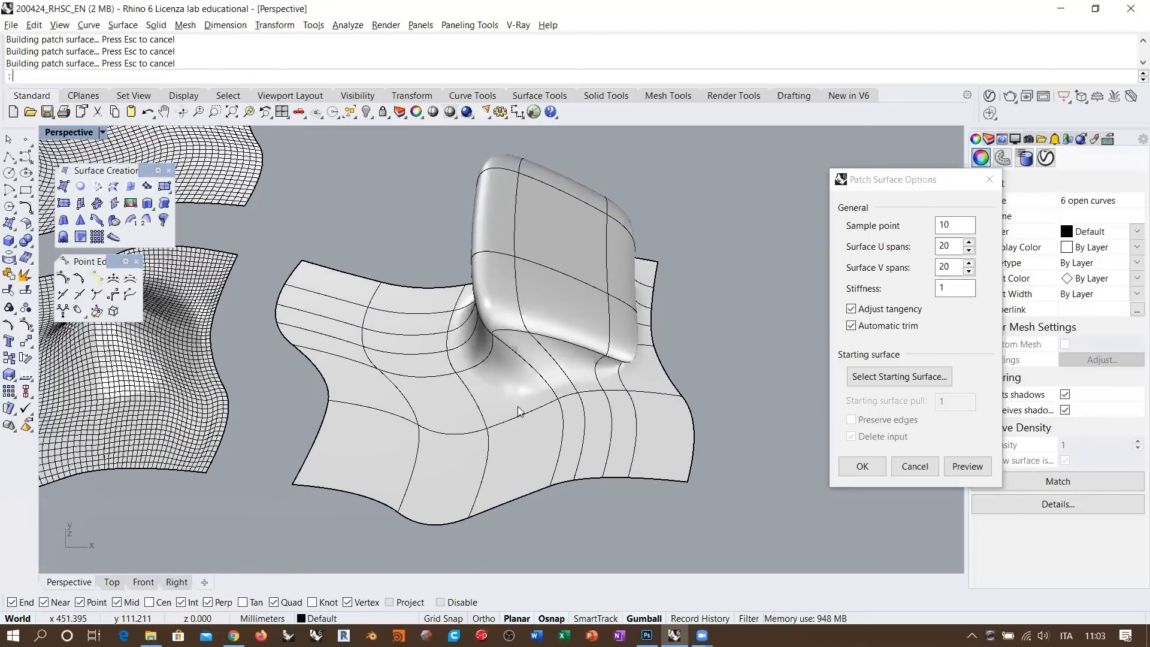
pyautogui.moveTo(561, 425); pyautogui.dragTo(548, 324, button='right')
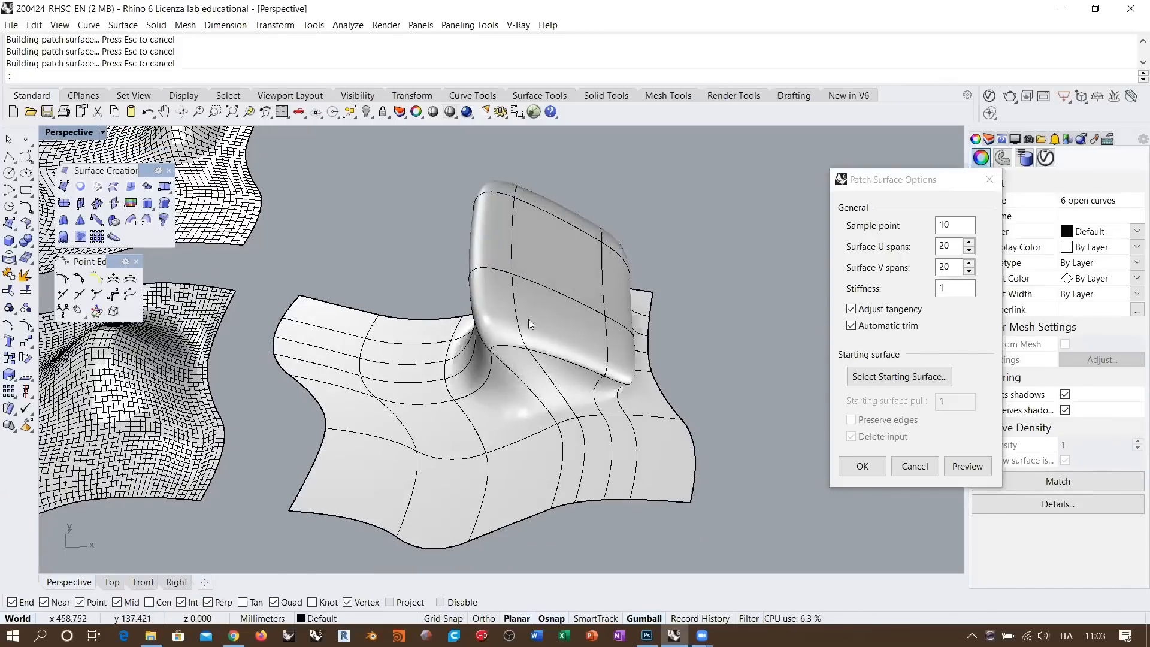
pyautogui.moveTo(586, 354); pyautogui.dragTo(566, 420, button='right')
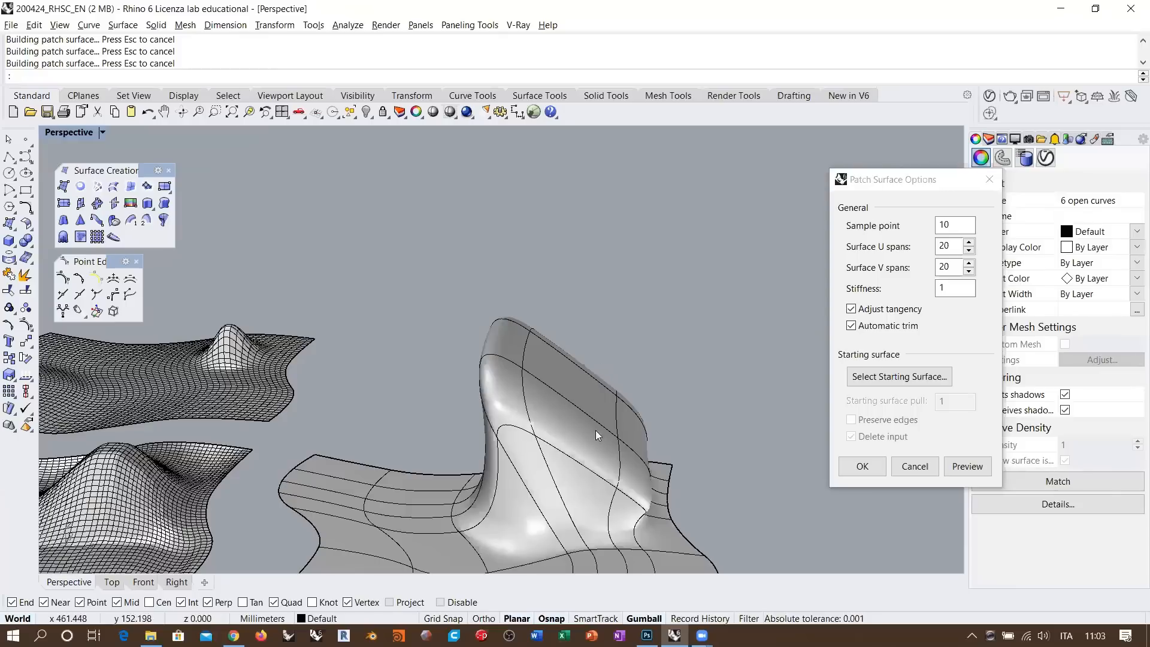
pyautogui.scroll(-9, 610, 294)
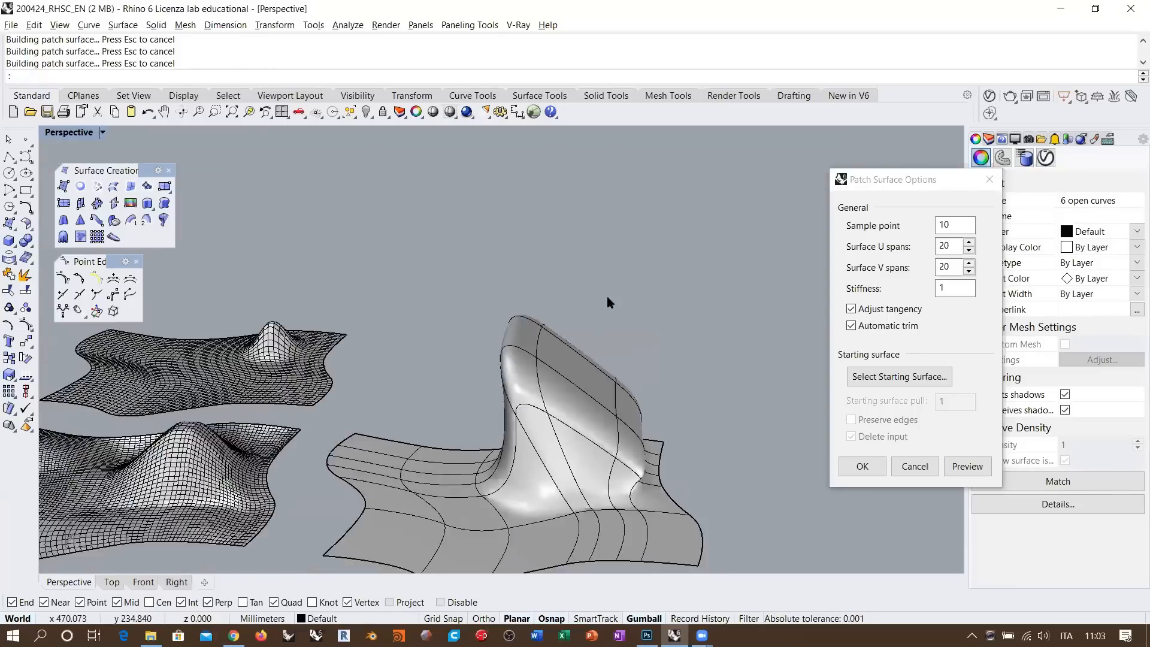
# - Examine the previewed patch from above and from the side, comparing its peak and edges with the denser patch surfaces nearby
pyautogui.scroll(6, 479, 449)
pyautogui.moveTo(516, 413); pyautogui.dragTo(443, 488, button='right')
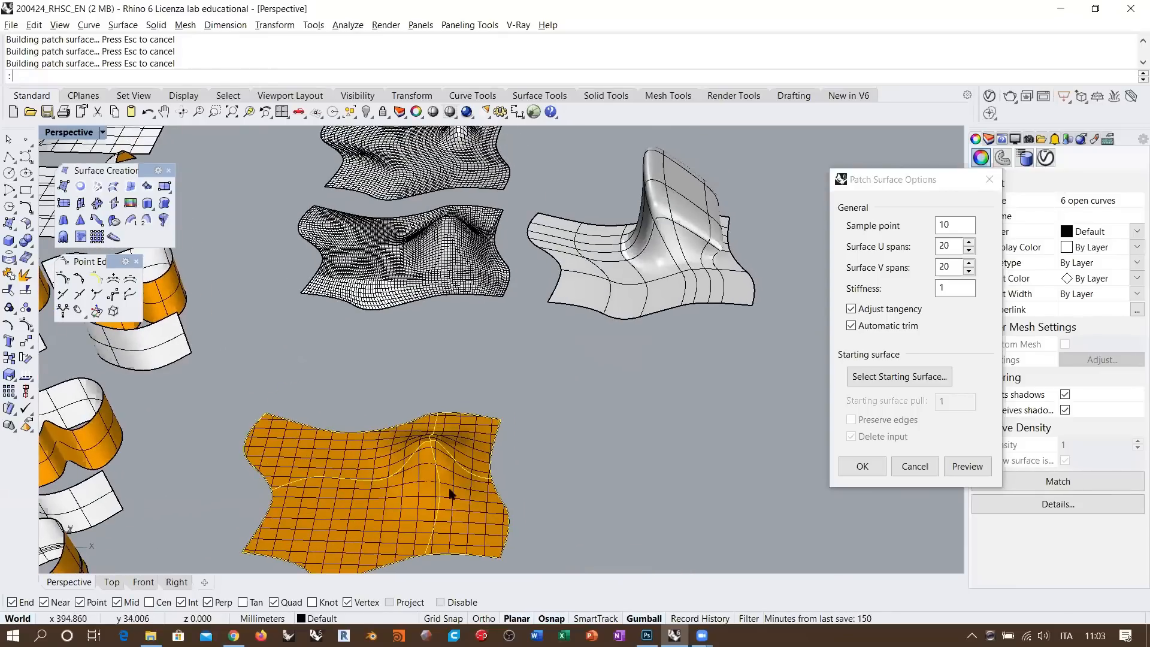
pyautogui.scroll(-2, 413, 428)
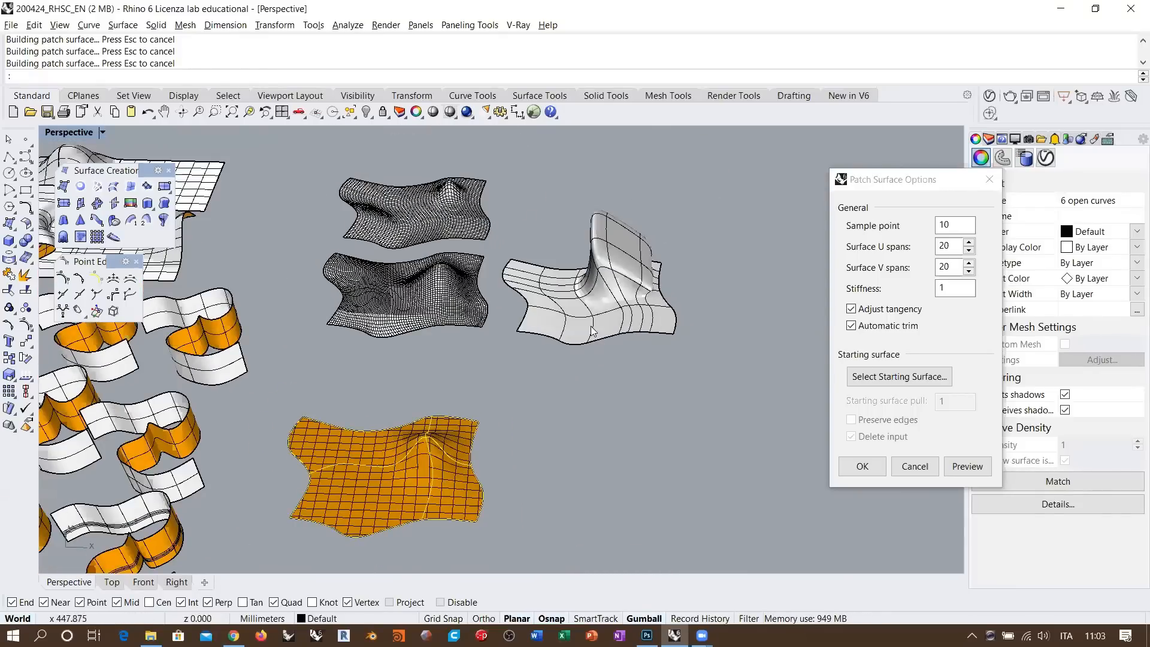
pyautogui.scroll(6, 456, 425)
pyautogui.keyDown('shift'); pyautogui.moveTo(407, 458); pyautogui.dragTo(478, 387, button='right'); pyautogui.keyUp('shift')
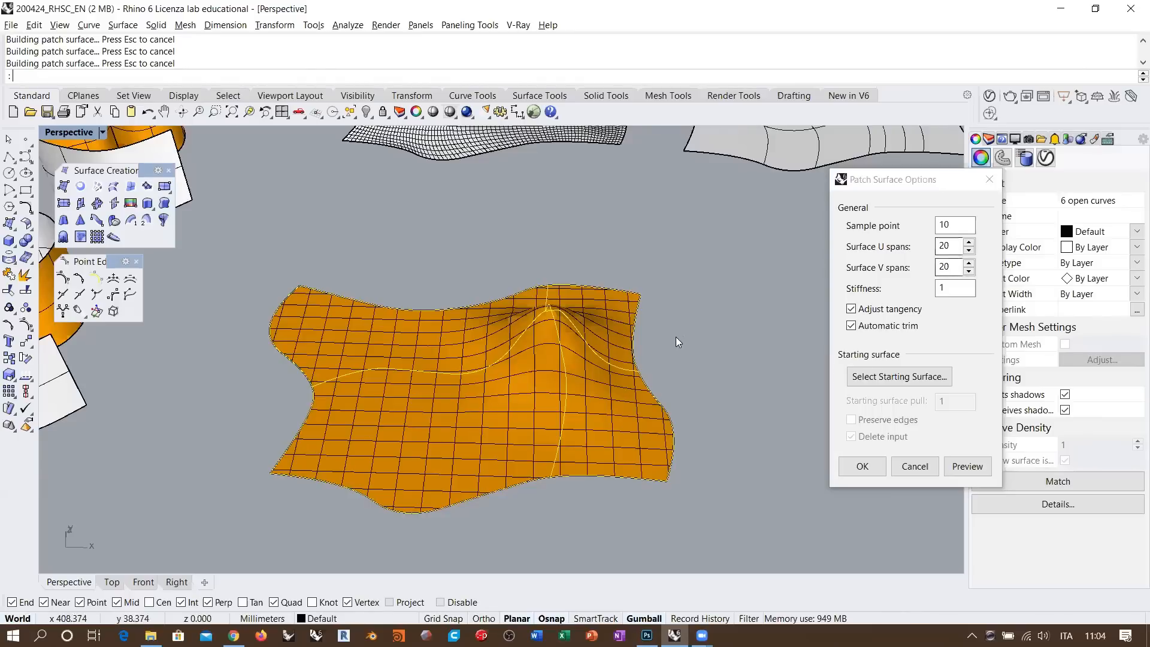
pyautogui.moveTo(623, 373); pyautogui.dragTo(581, 307, button='right')
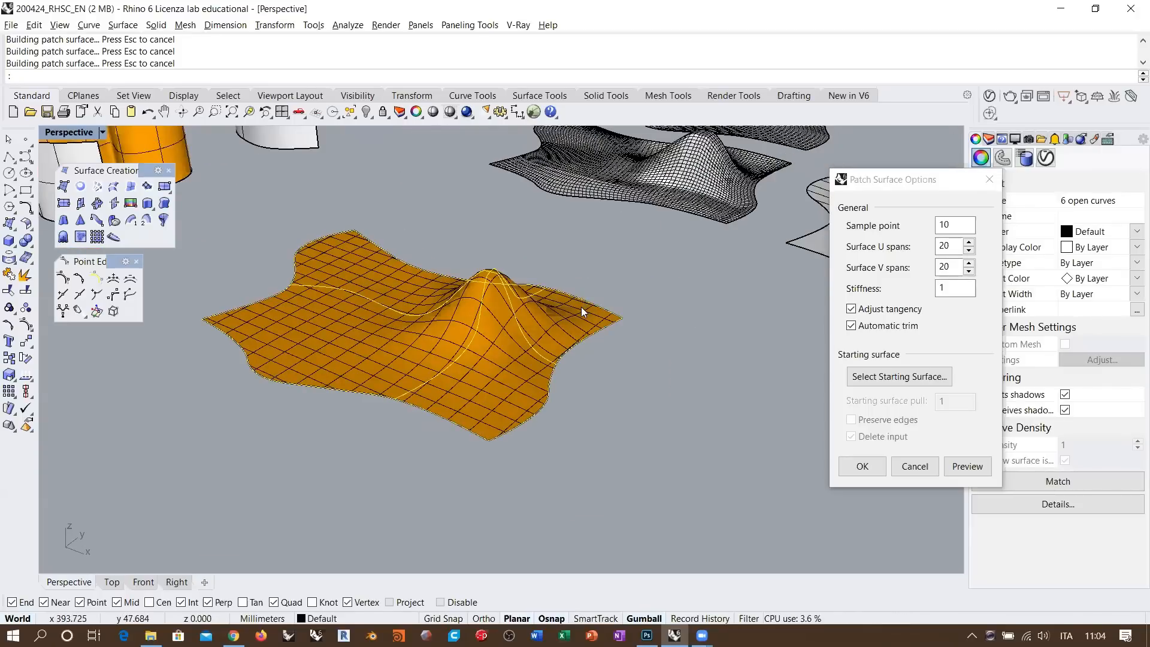
pyautogui.moveTo(393, 333); pyautogui.dragTo(501, 390, button='right')
pyautogui.scroll(-5, 501, 390)
pyautogui.scroll(6, 484, 197)
pyautogui.moveTo(501, 539); pyautogui.dragTo(500, 465, button='right')
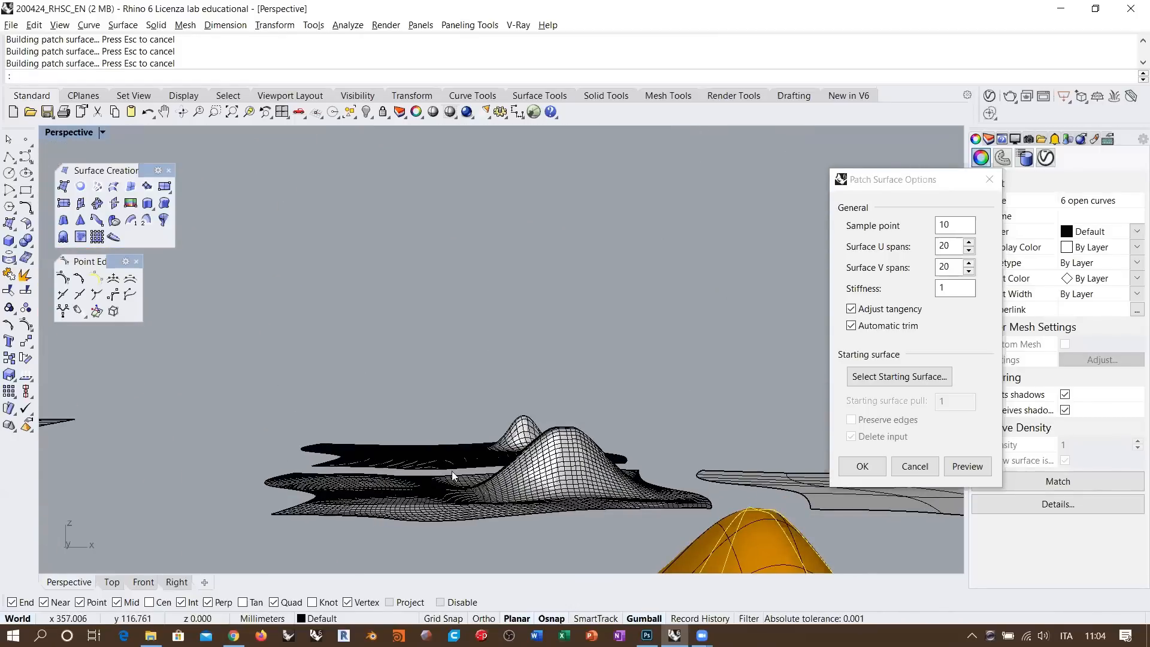
pyautogui.moveTo(432, 487); pyautogui.dragTo(666, 349, button='right')
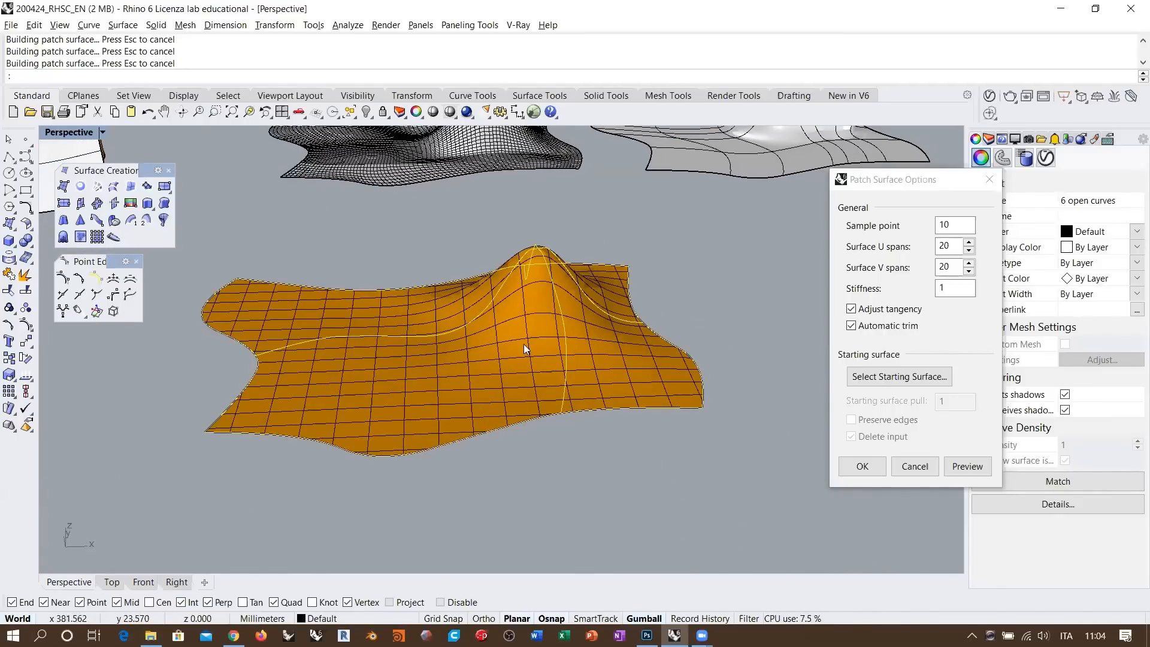
pyautogui.moveTo(474, 380); pyautogui.dragTo(477, 371, button='right')
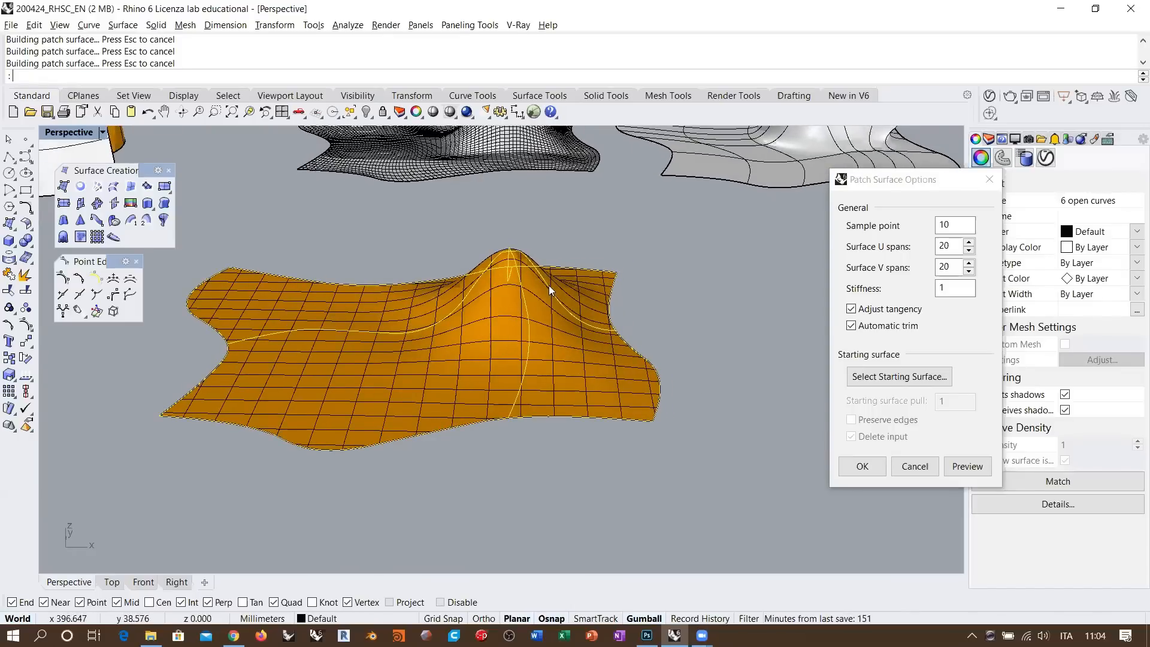
pyautogui.moveTo(502, 321); pyautogui.dragTo(538, 298, button='right')
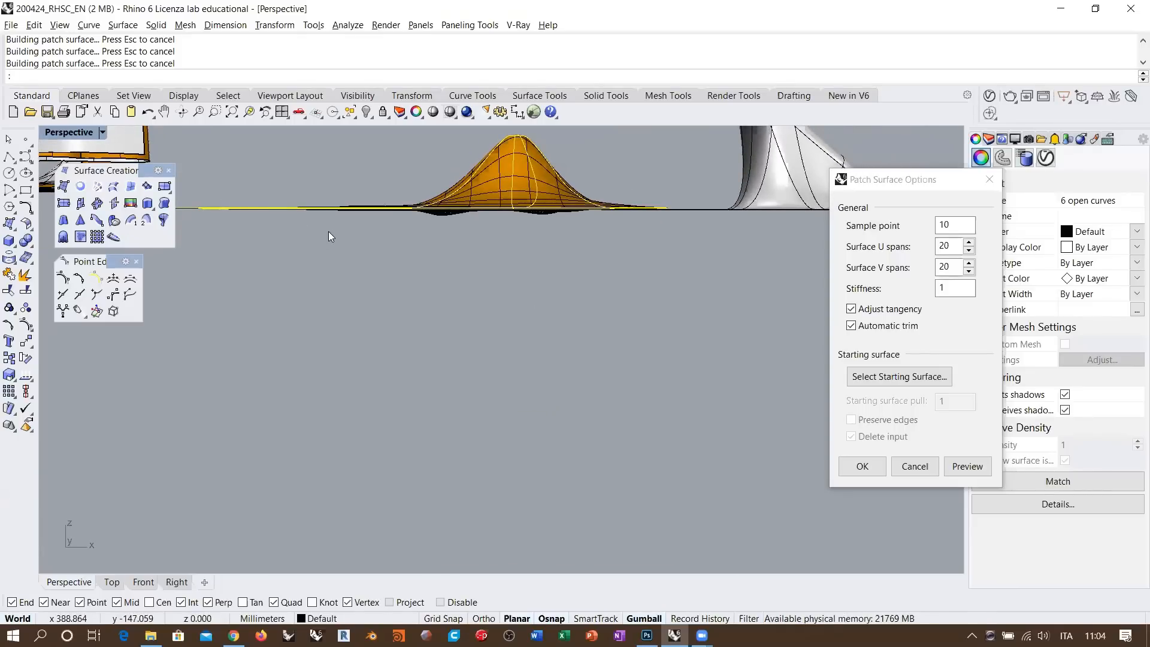
pyautogui.moveTo(525, 299); pyautogui.dragTo(515, 455, button='right')
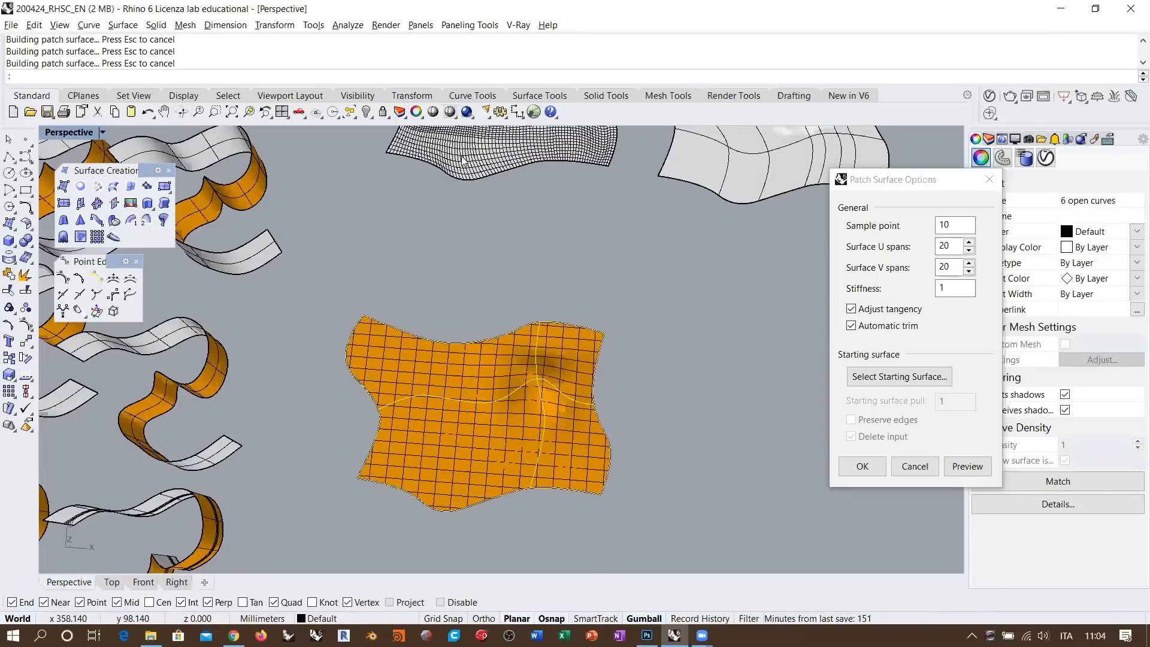
pyautogui.moveTo(642, 405); pyautogui.dragTo(644, 341, button='right')
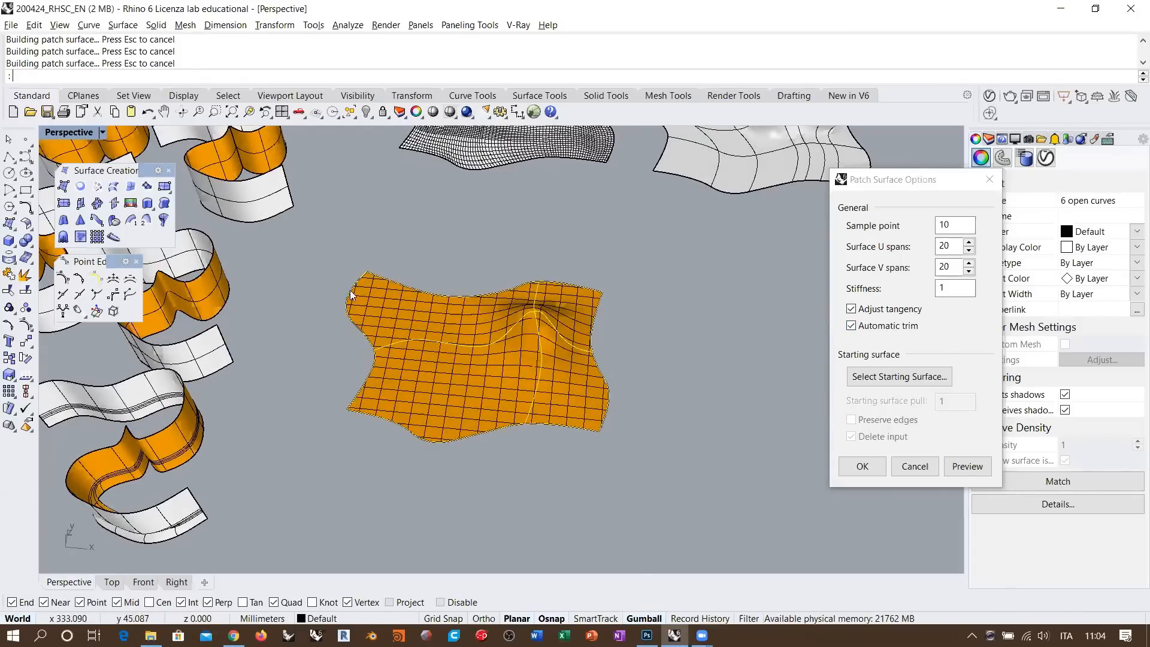
# - Turn off automatic trim and preview the untrimmed patch surface around the boundary curves
pyautogui.click(851, 326)
pyautogui.click(966, 467)
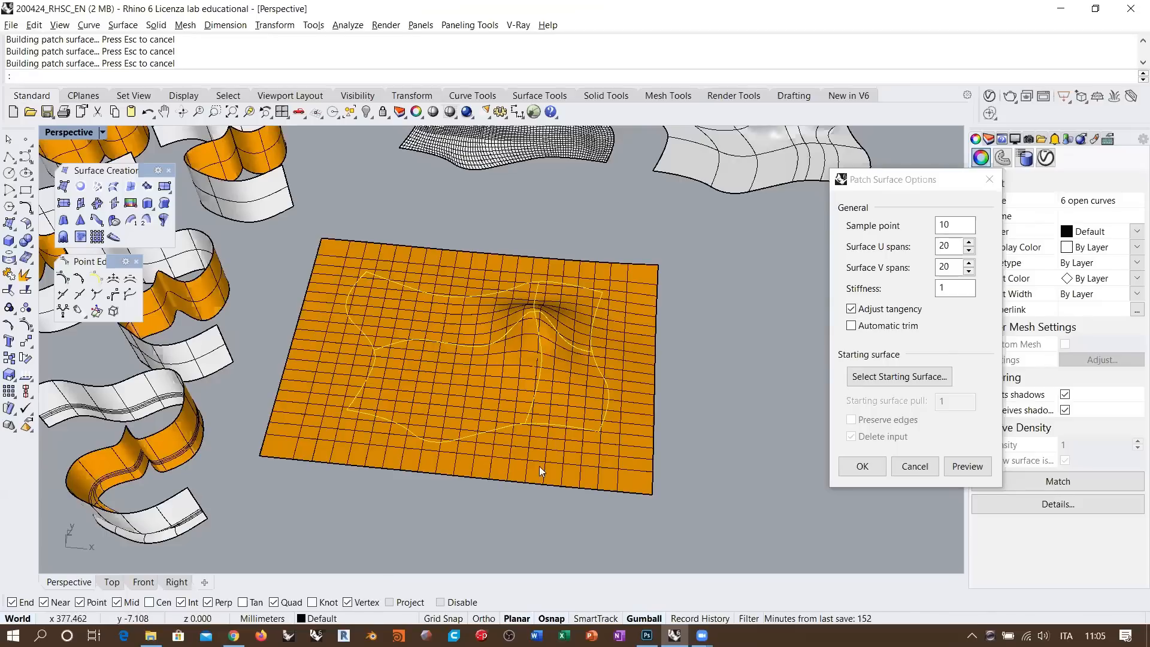
pyautogui.moveTo(491, 369); pyautogui.dragTo(462, 313, button='right')
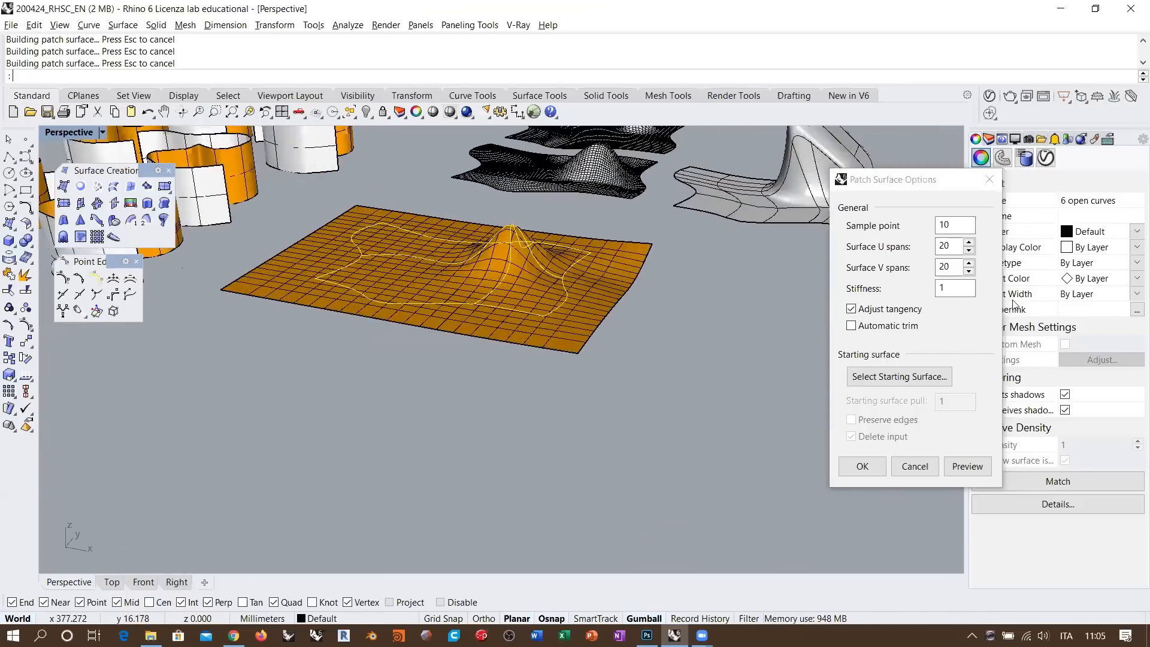
# - Turn automatic trim back on, refresh the preview and create the patch surface
pyautogui.click(853, 327)
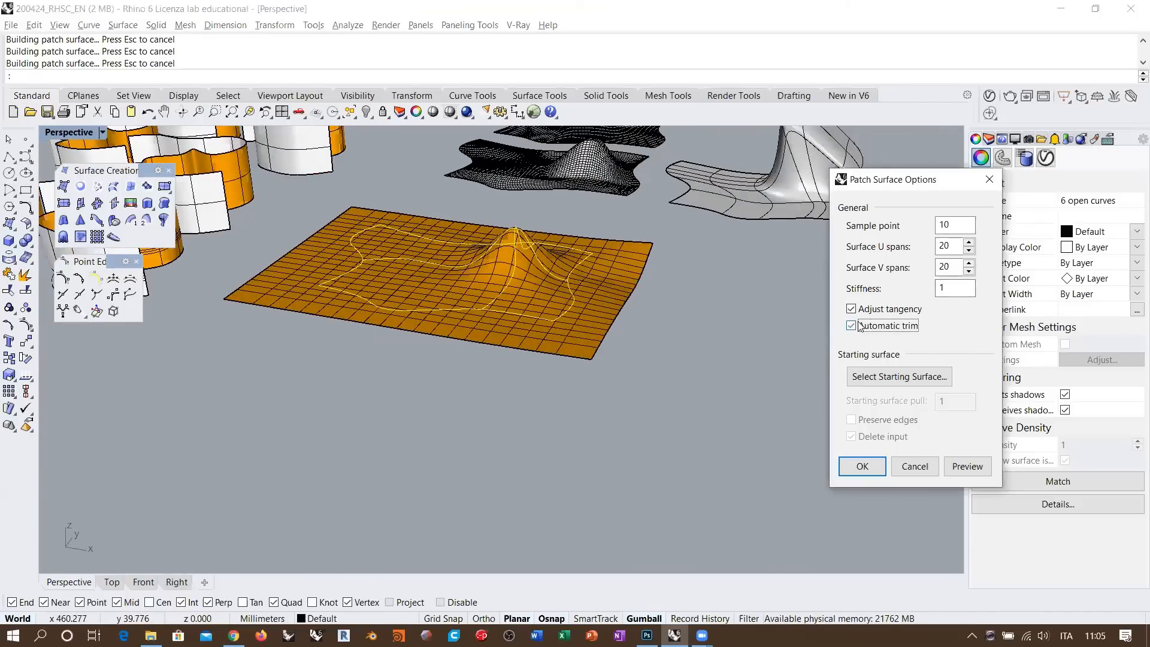
pyautogui.click(974, 462)
pyautogui.moveTo(526, 317); pyautogui.dragTo(530, 341, button='right')
pyautogui.scroll(5, 516, 334)
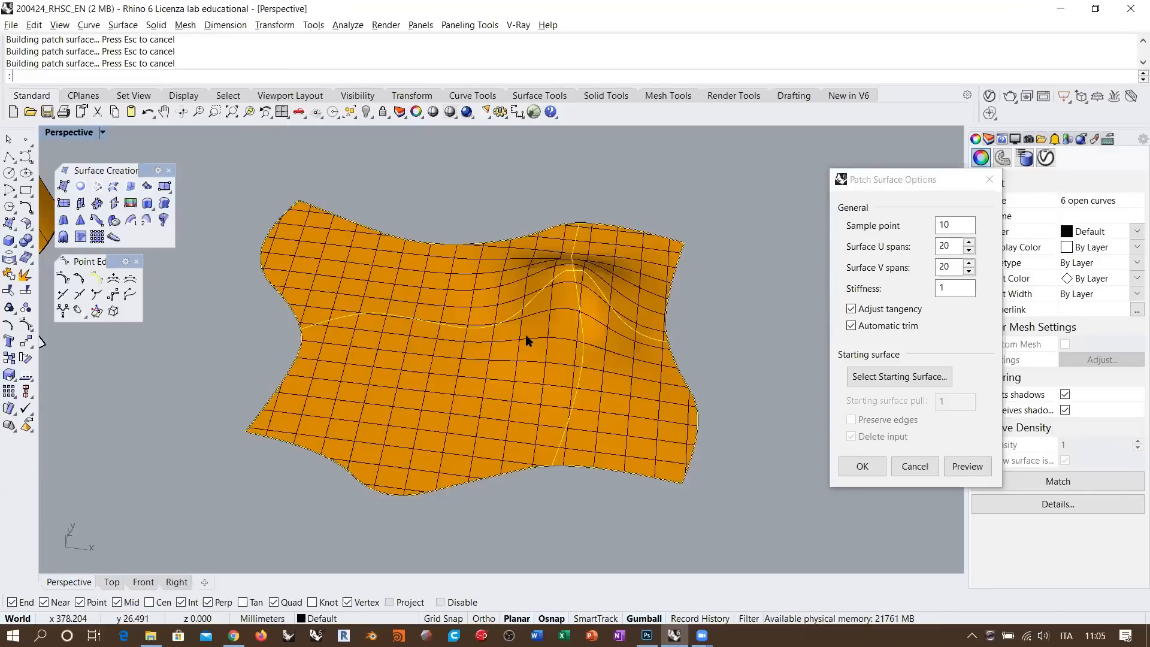
pyautogui.click(863, 466)
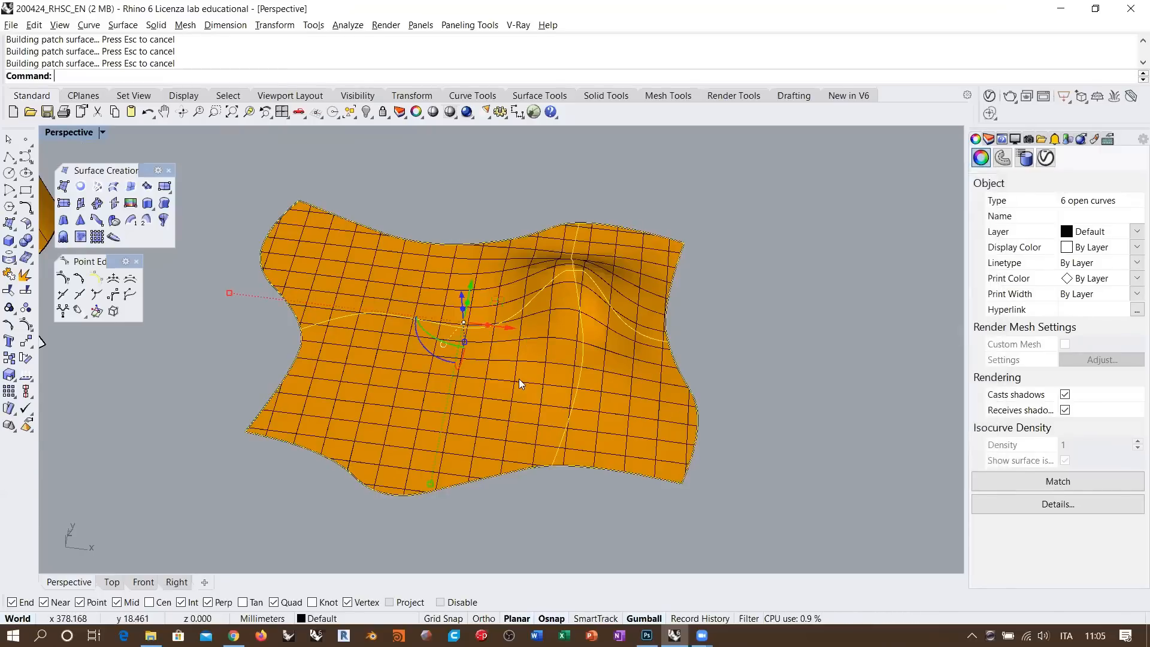
# - Flip the new patch surface's normal and reverse its U direction
pyautogui.moveTo(534, 405); pyautogui.dragTo(254, 299, button='right')
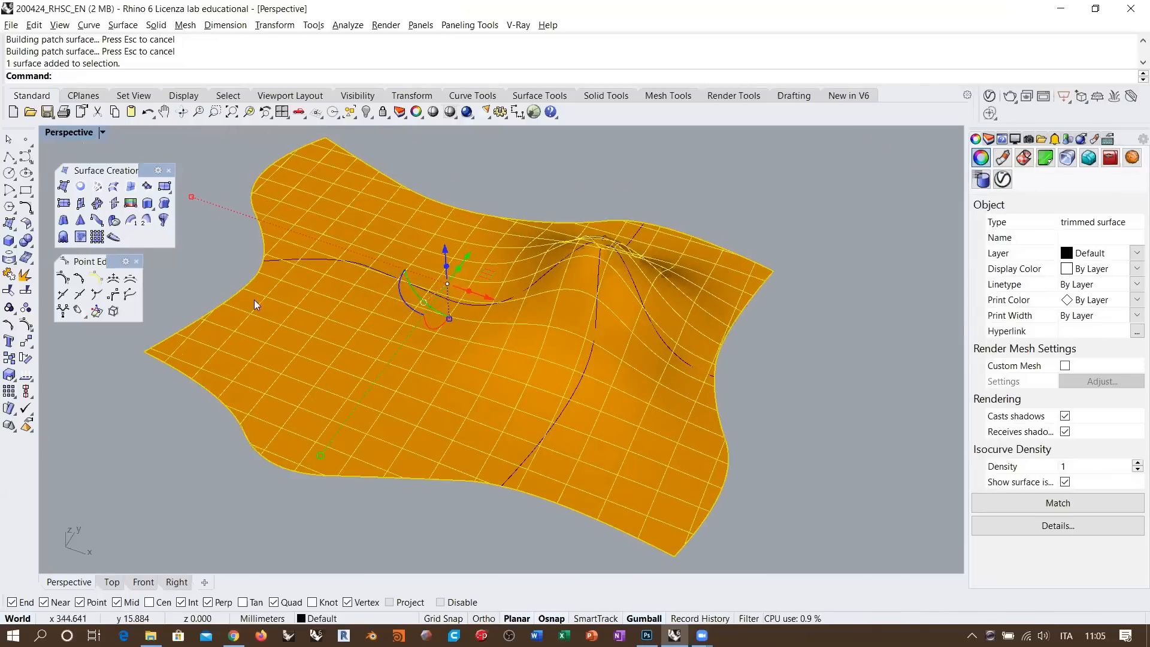
pyautogui.click(26, 358)
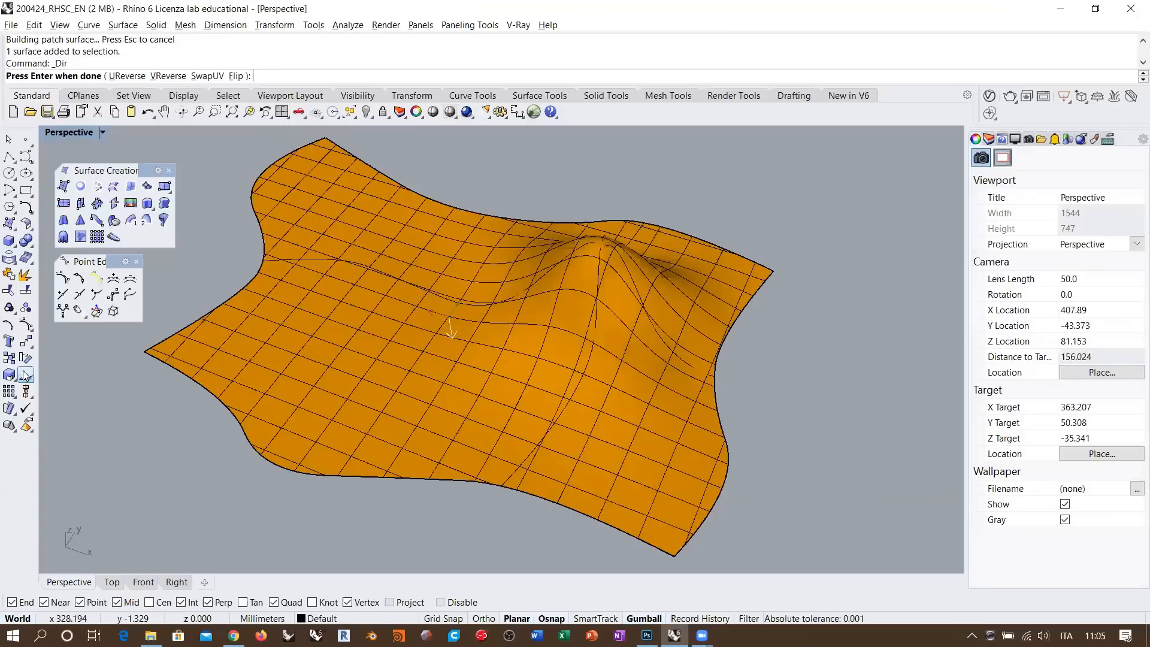
pyautogui.click(236, 76)
pyautogui.click(127, 76)
pyautogui.press('Return')
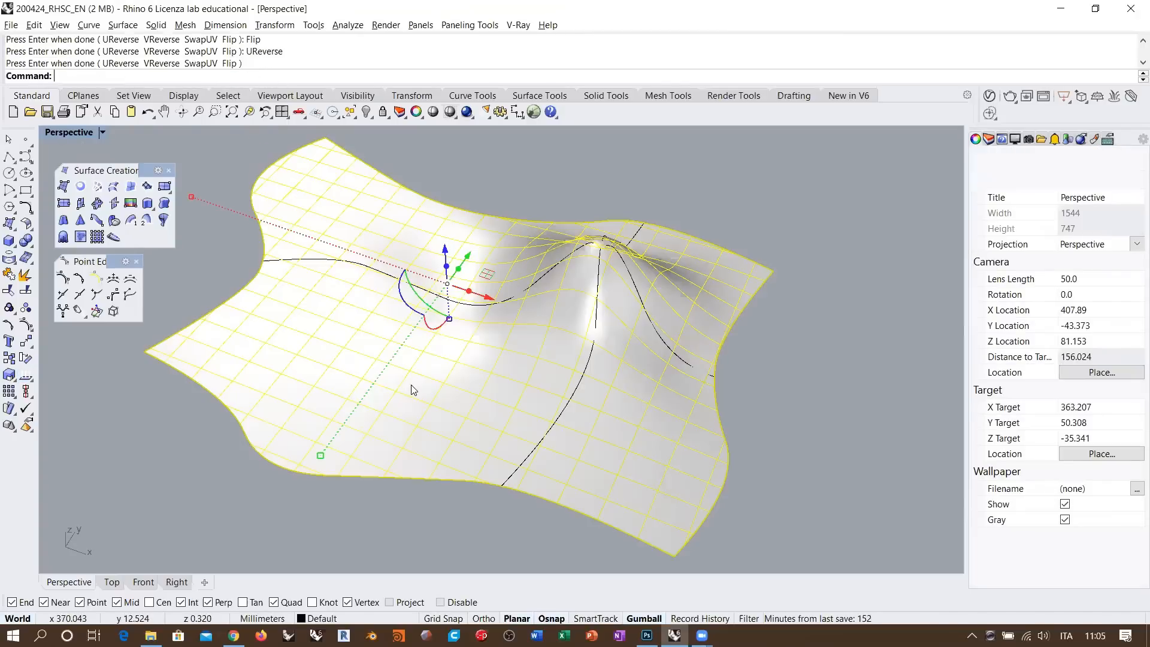